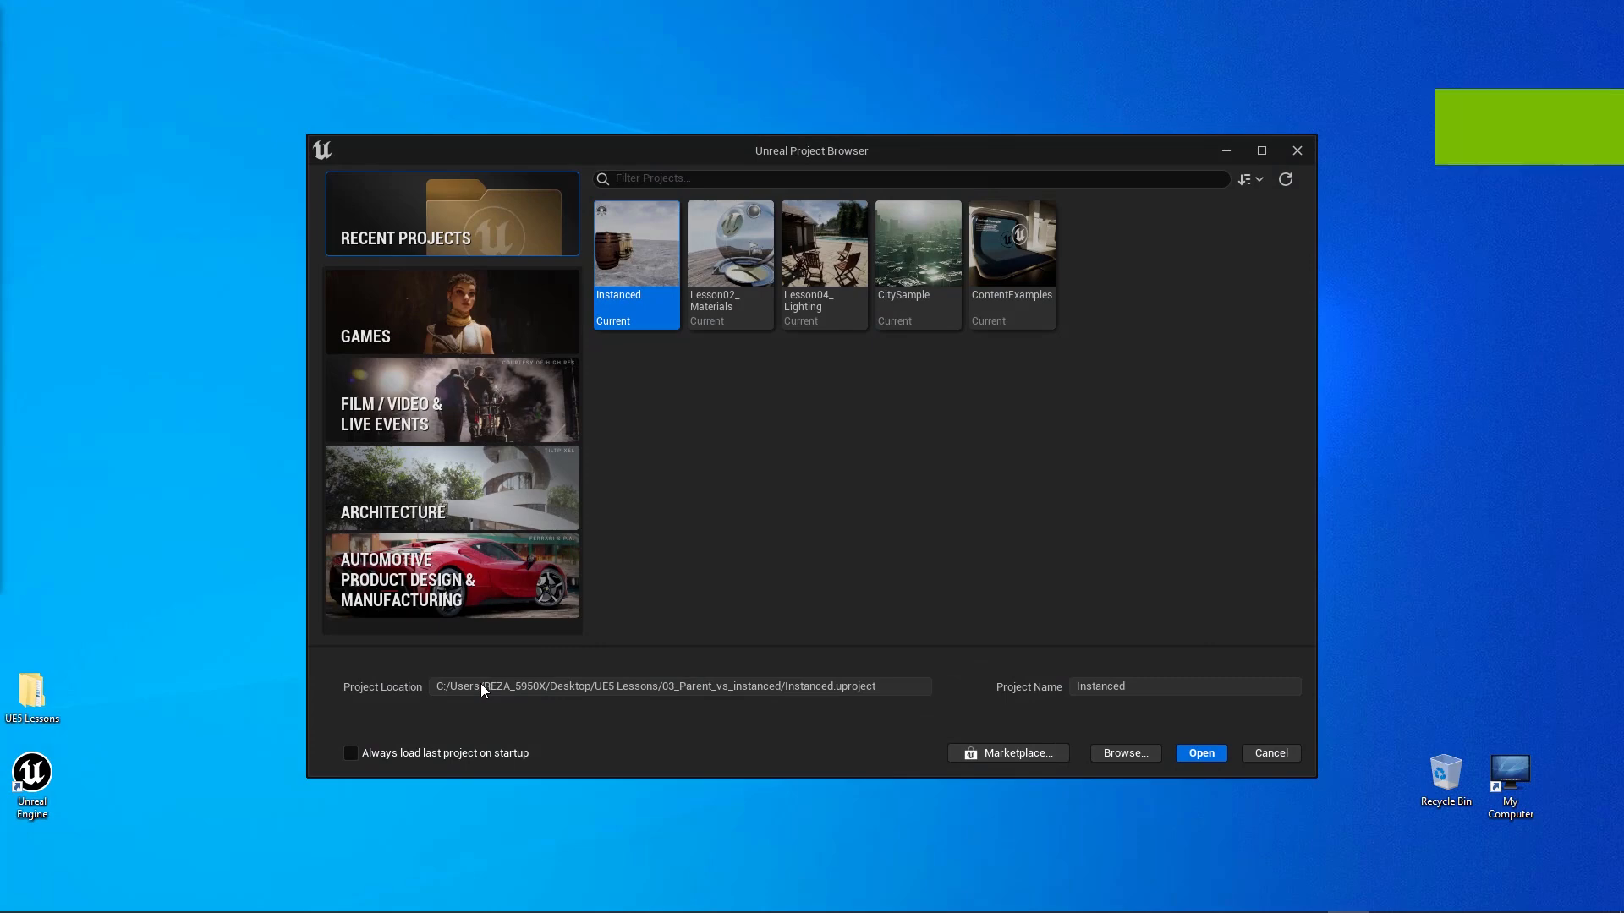
Step: Create a blank Games project named Landscape in the UE5 Lessons folder, using Blueprint and starter content
{"action": "left_click", "coordinate": [463, 332]}
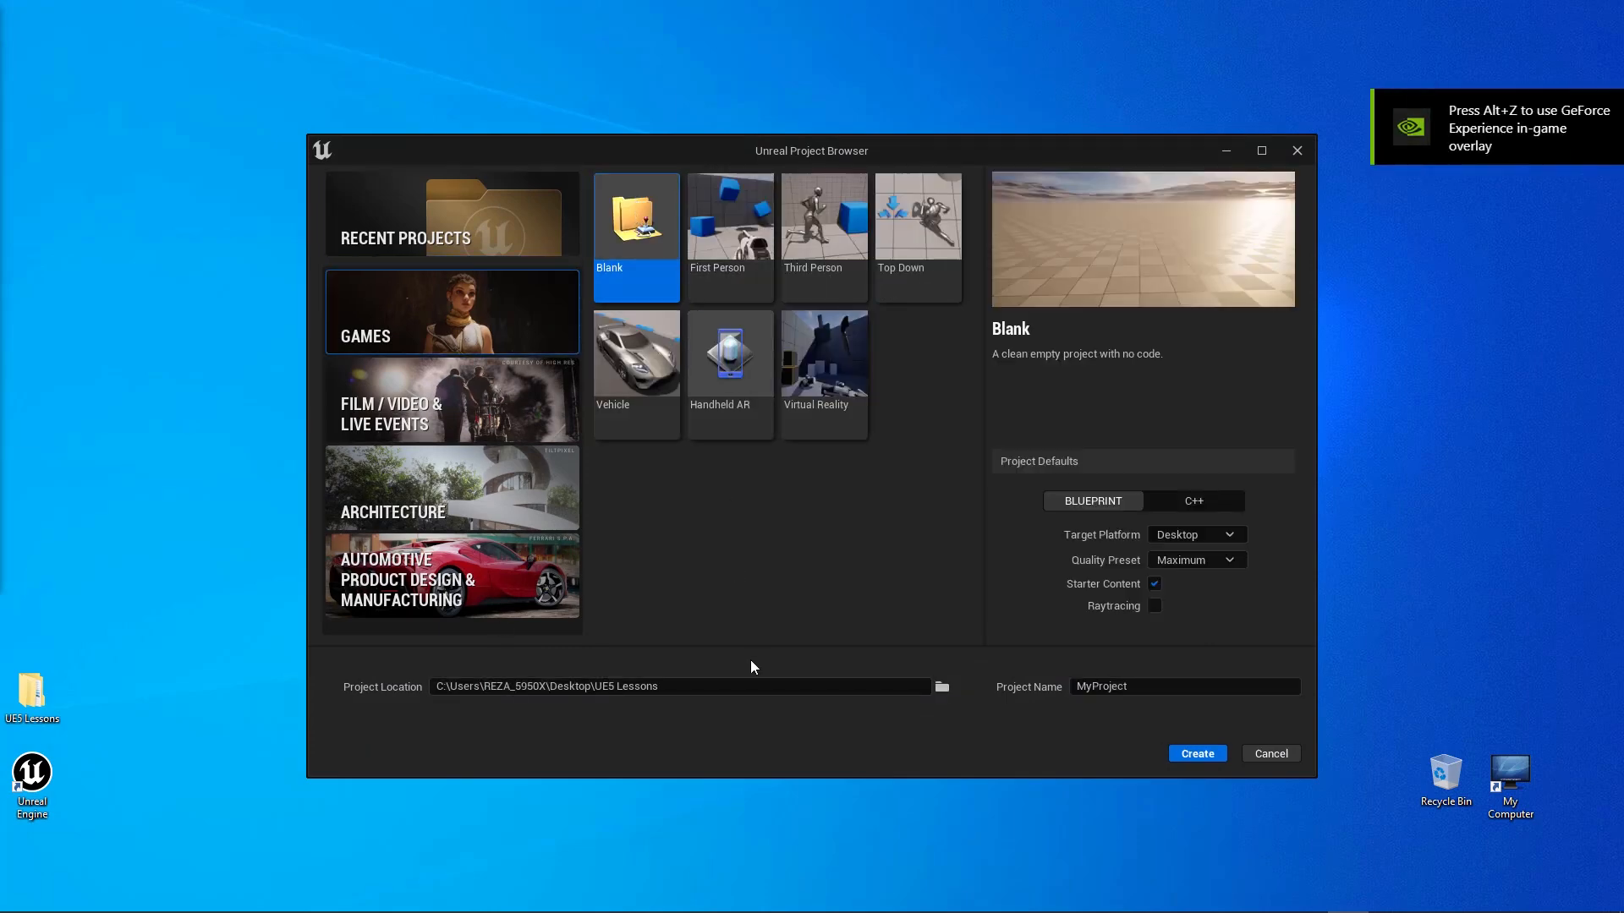
{"action": "left_click", "coordinate": [942, 688]}
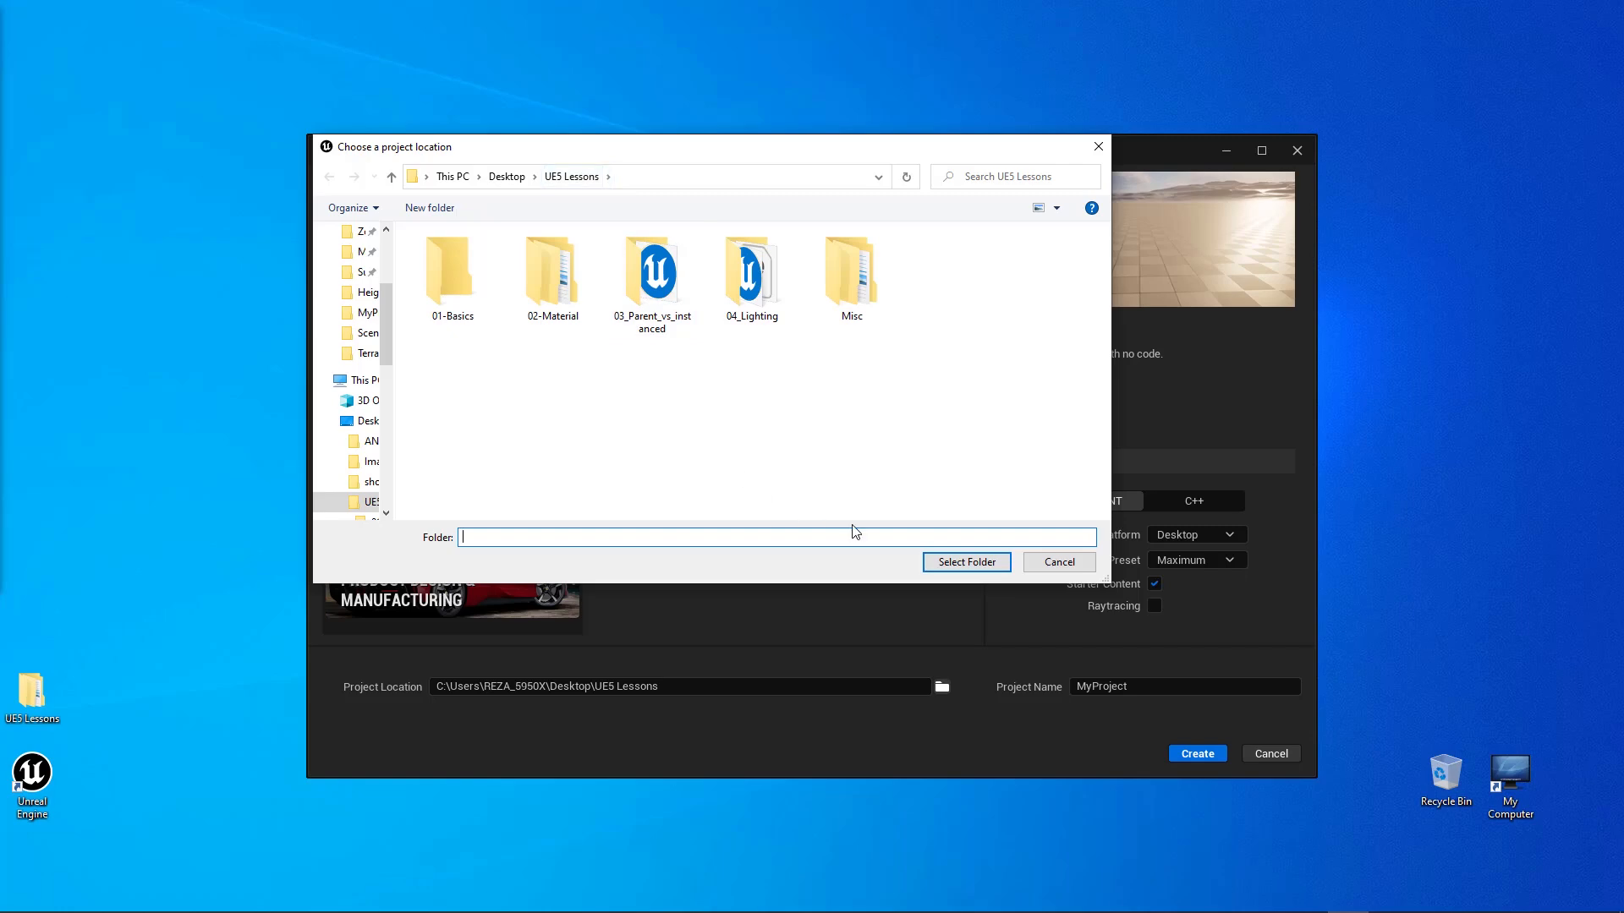
{"action": "left_click", "coordinate": [964, 561]}
{"action": "left_click", "coordinate": [1139, 692]}
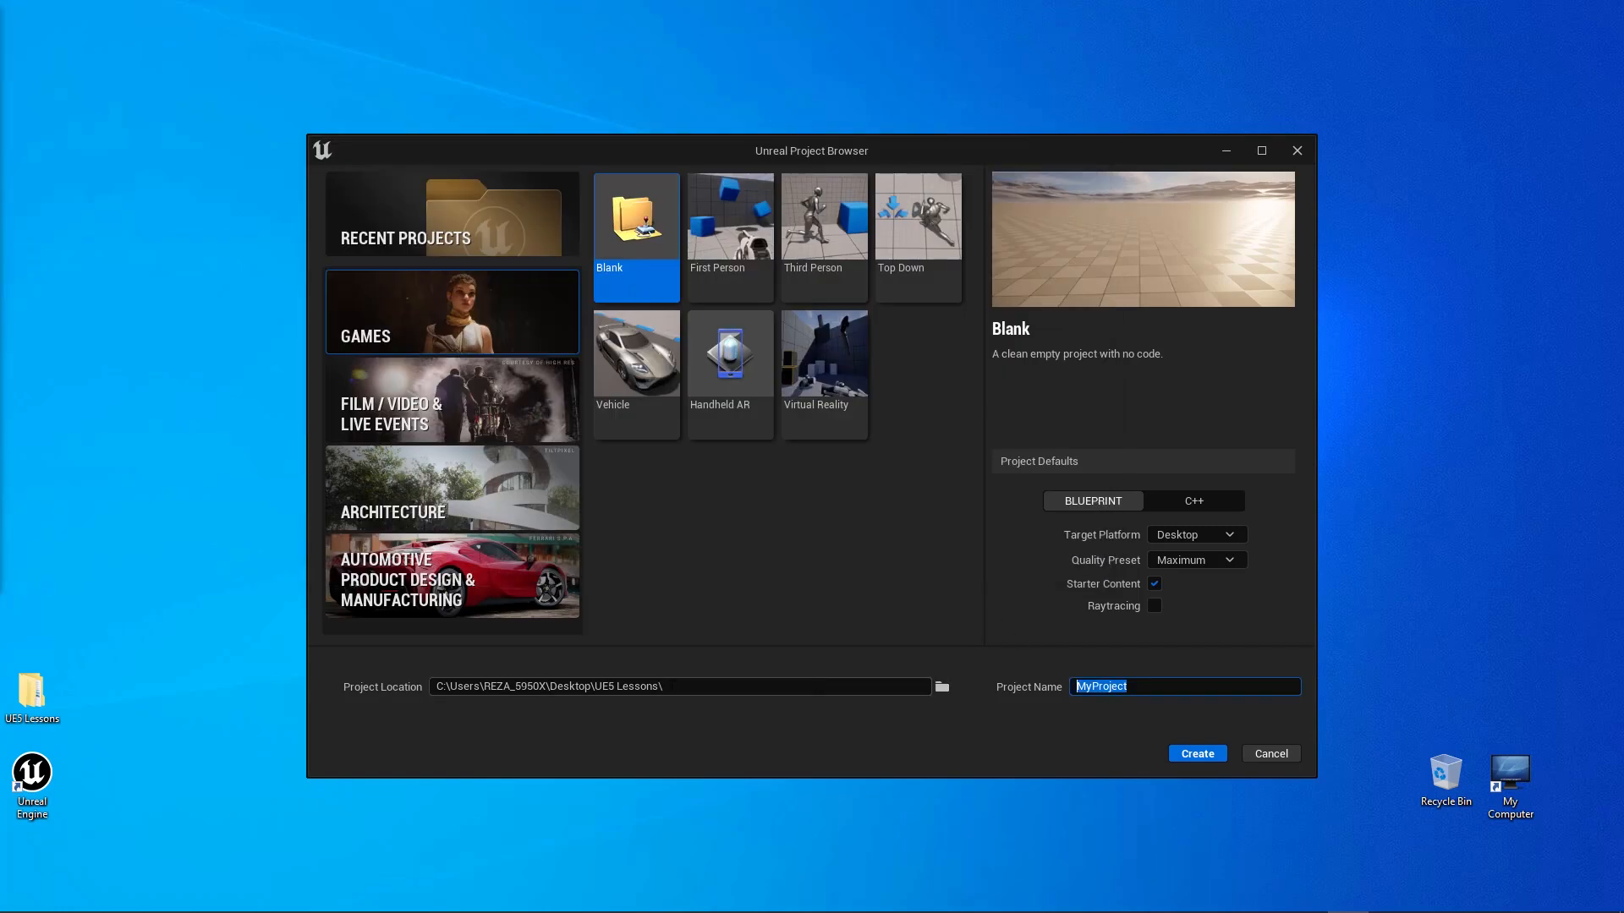
{"action": "type", "text": "Landscape"}
{"action": "left_click", "coordinate": [1193, 754]}
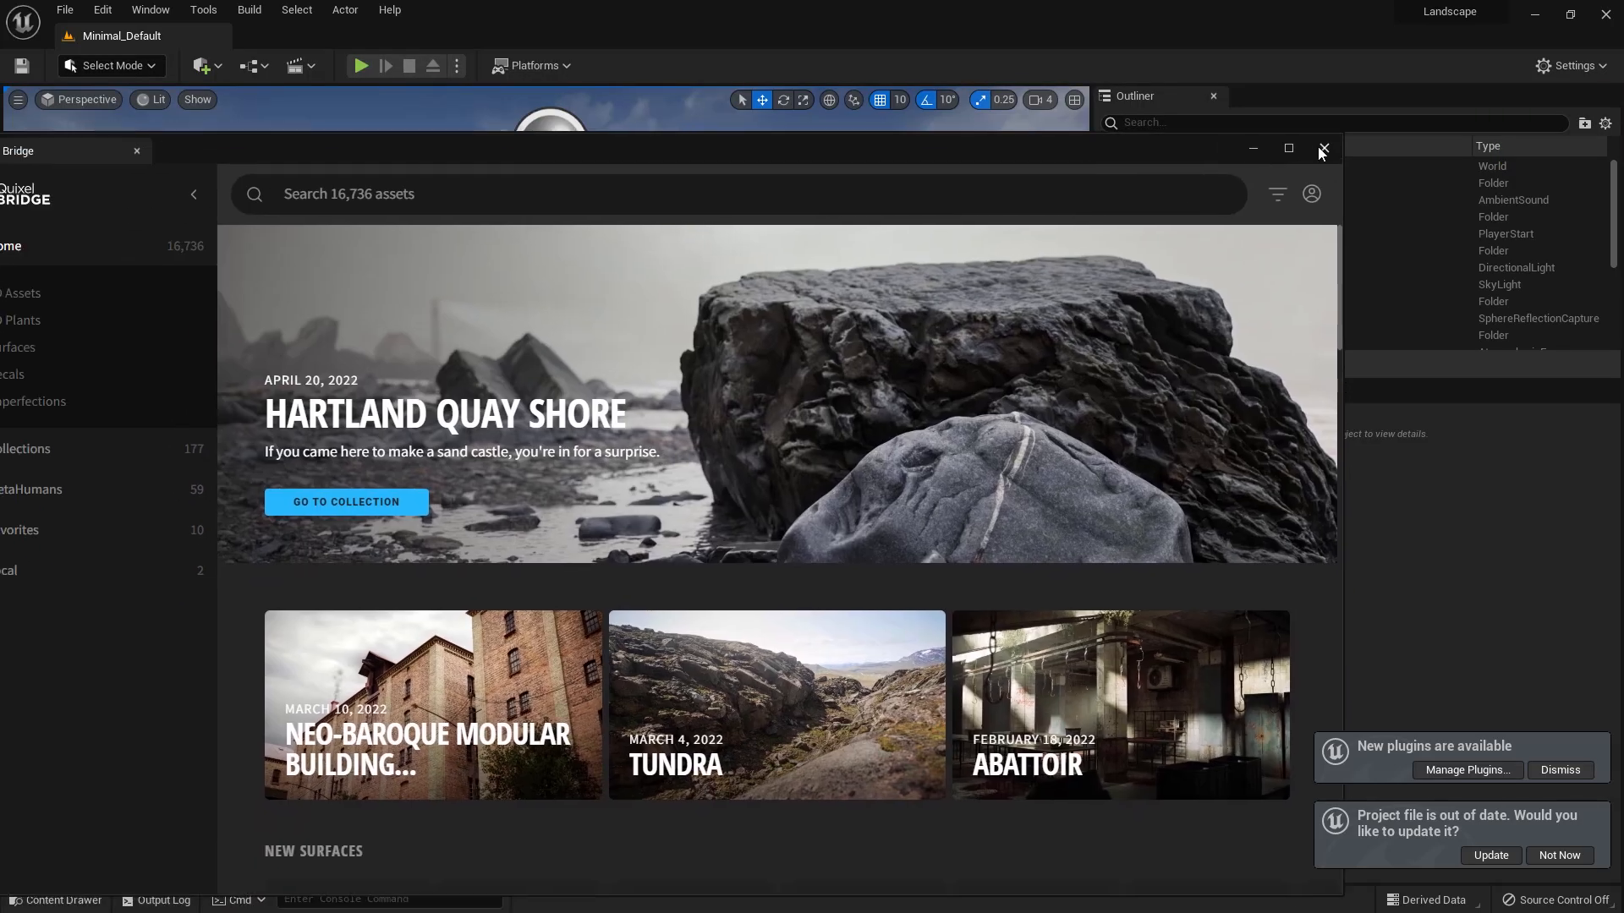
Step: Close the Quixel Bridge window, clear the new plugins notice and update the out-of-date project file
{"action": "left_click", "coordinate": [1325, 148]}
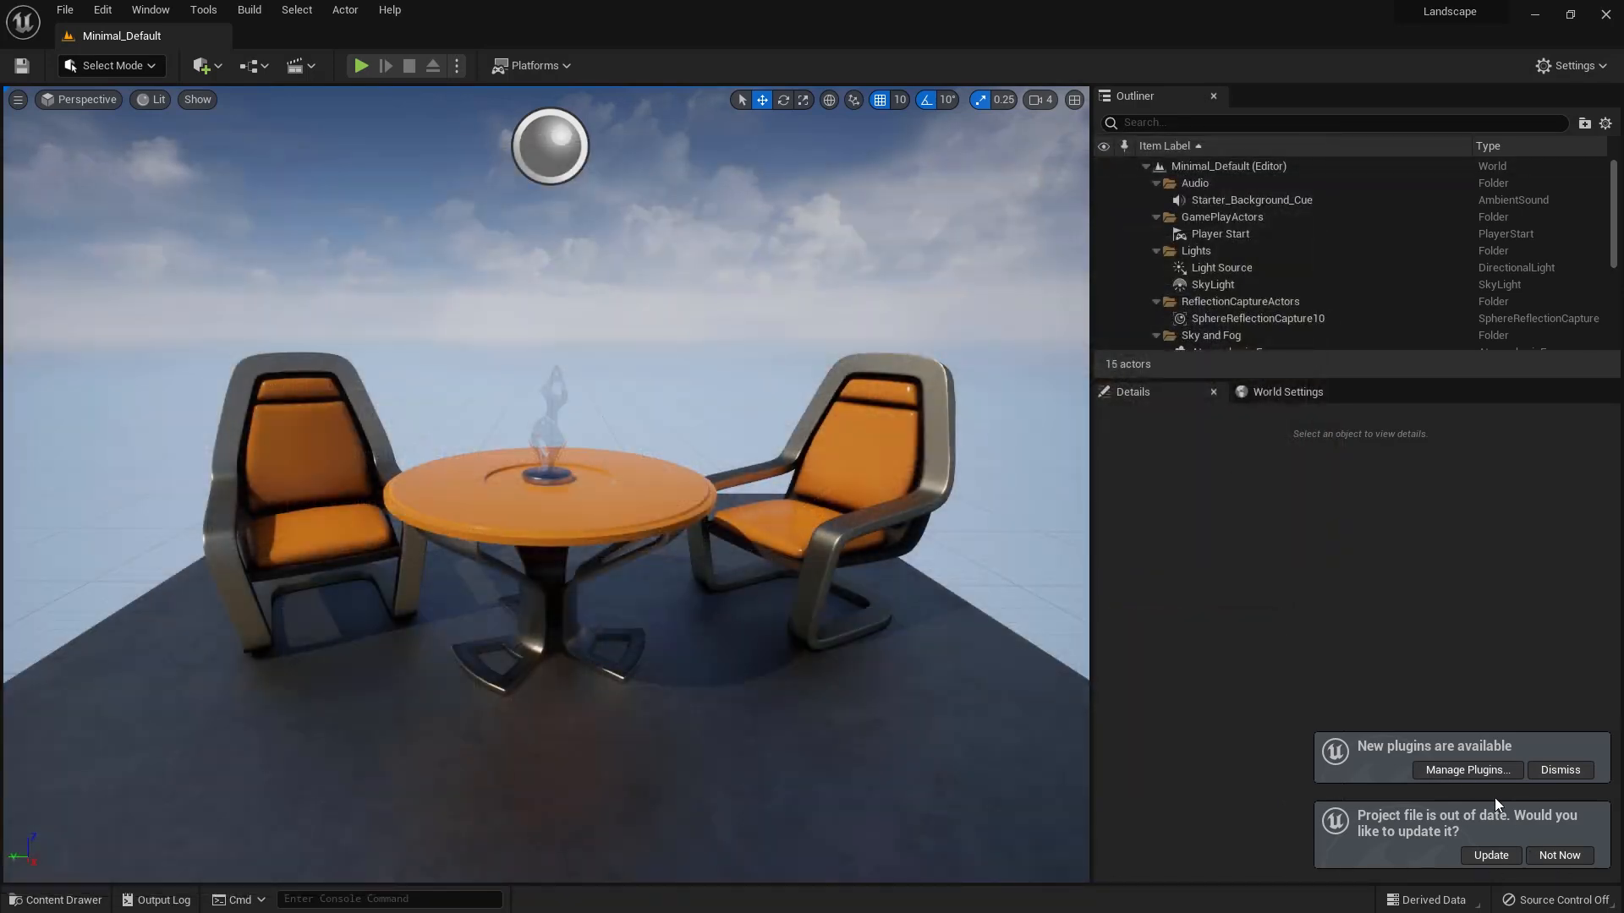
{"action": "left_click", "coordinate": [1469, 771]}
{"action": "left_click", "coordinate": [1604, 87]}
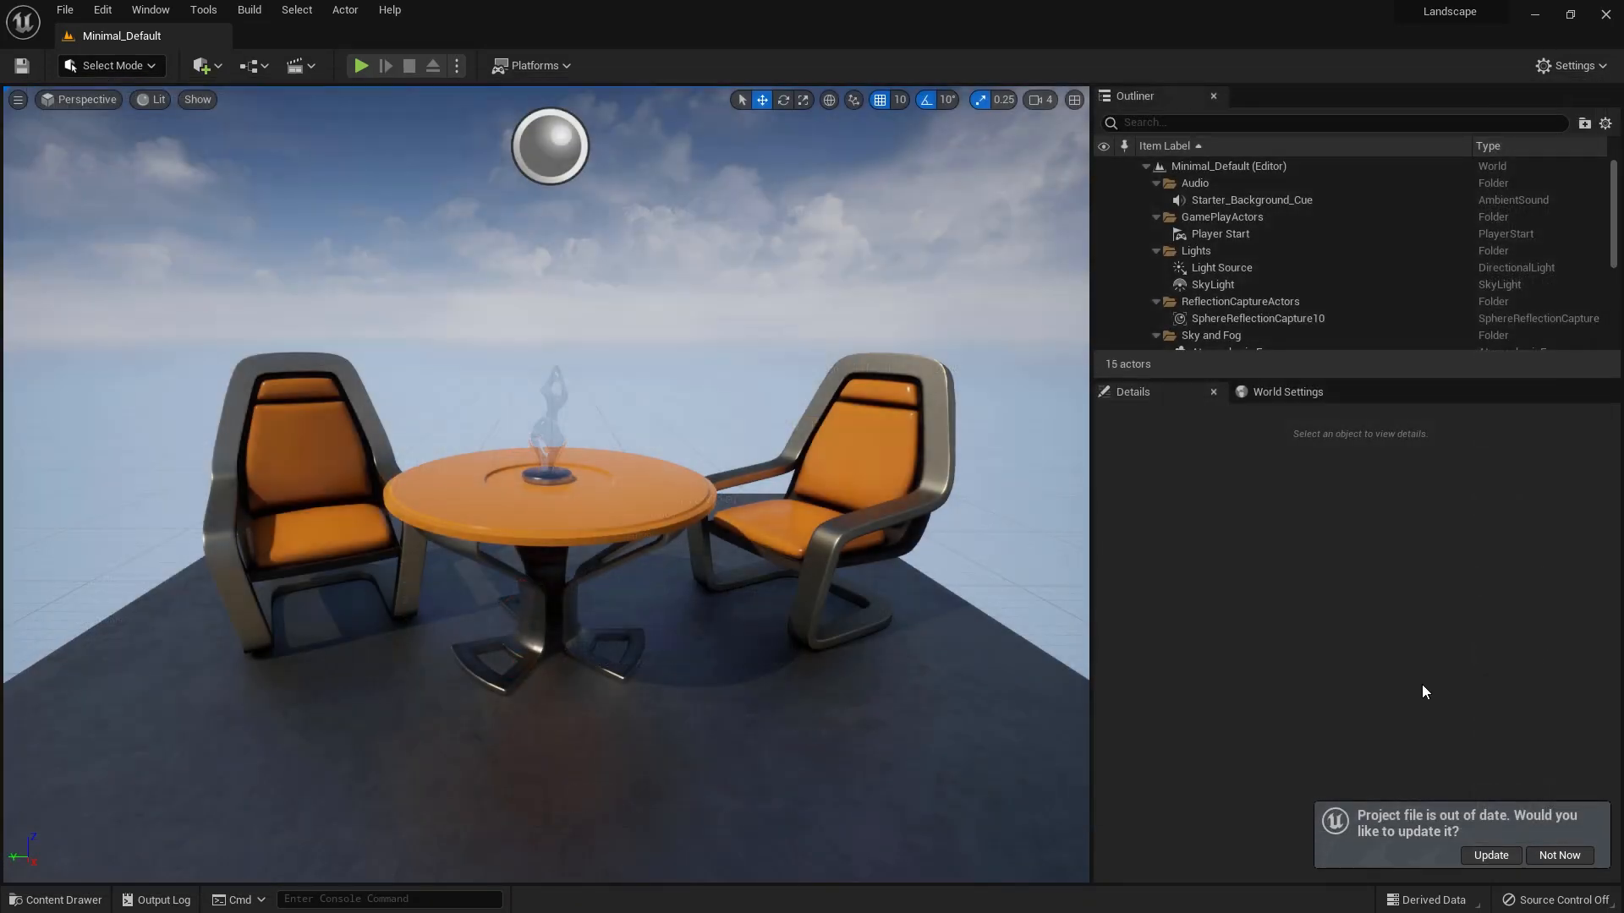
{"action": "left_click", "coordinate": [1491, 853]}
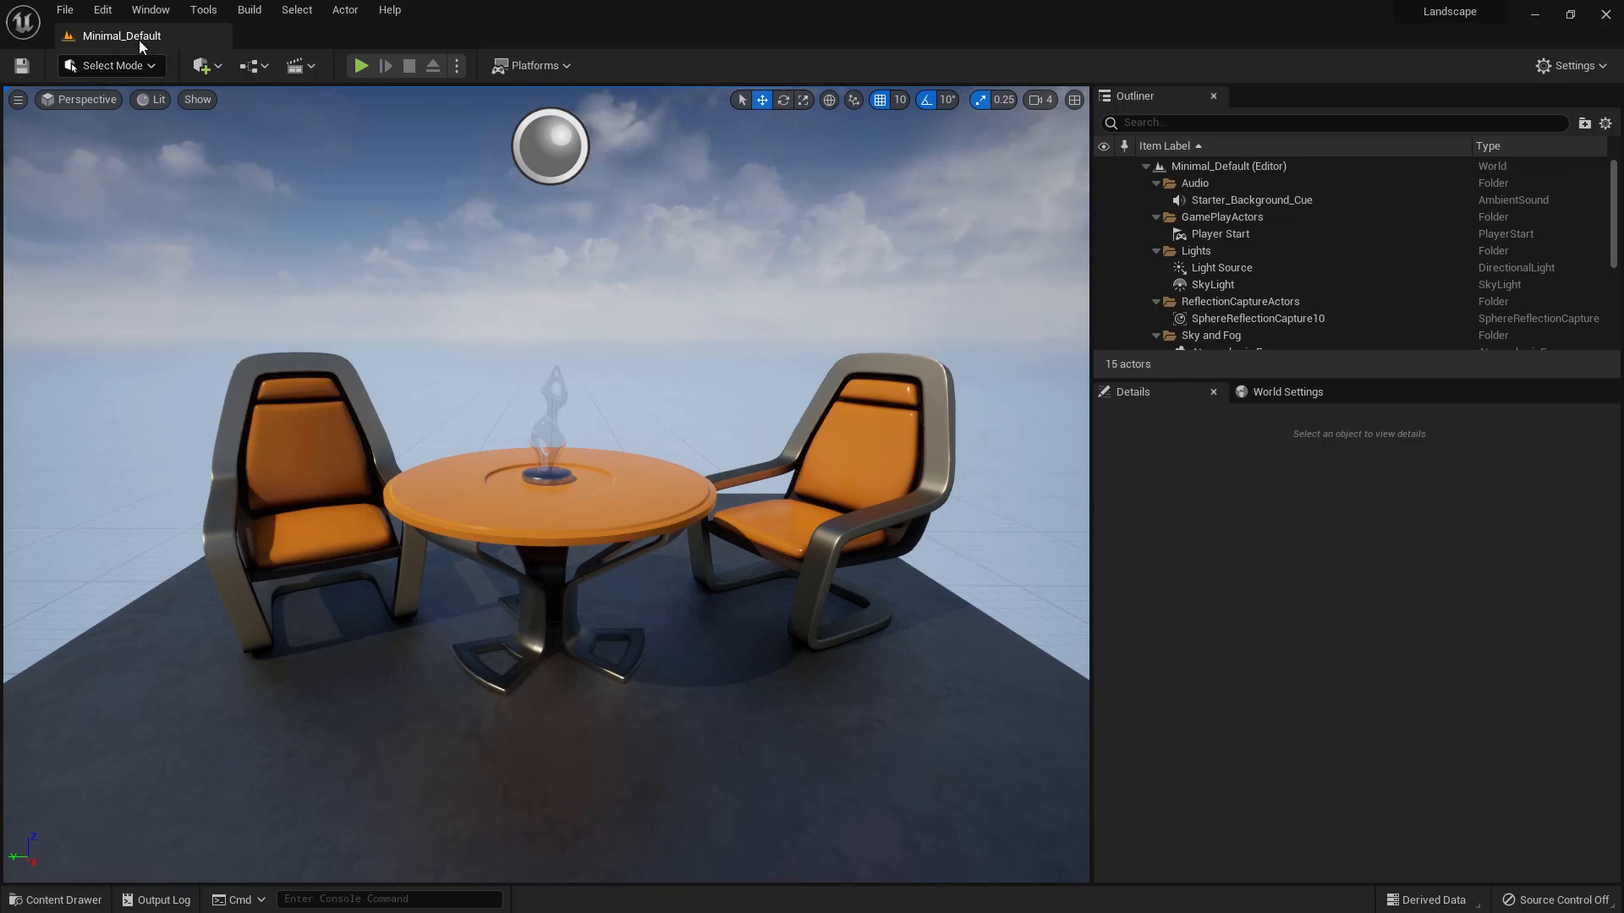
Step: Create a new level from the Empty Level template
{"action": "left_click", "coordinate": [68, 10]}
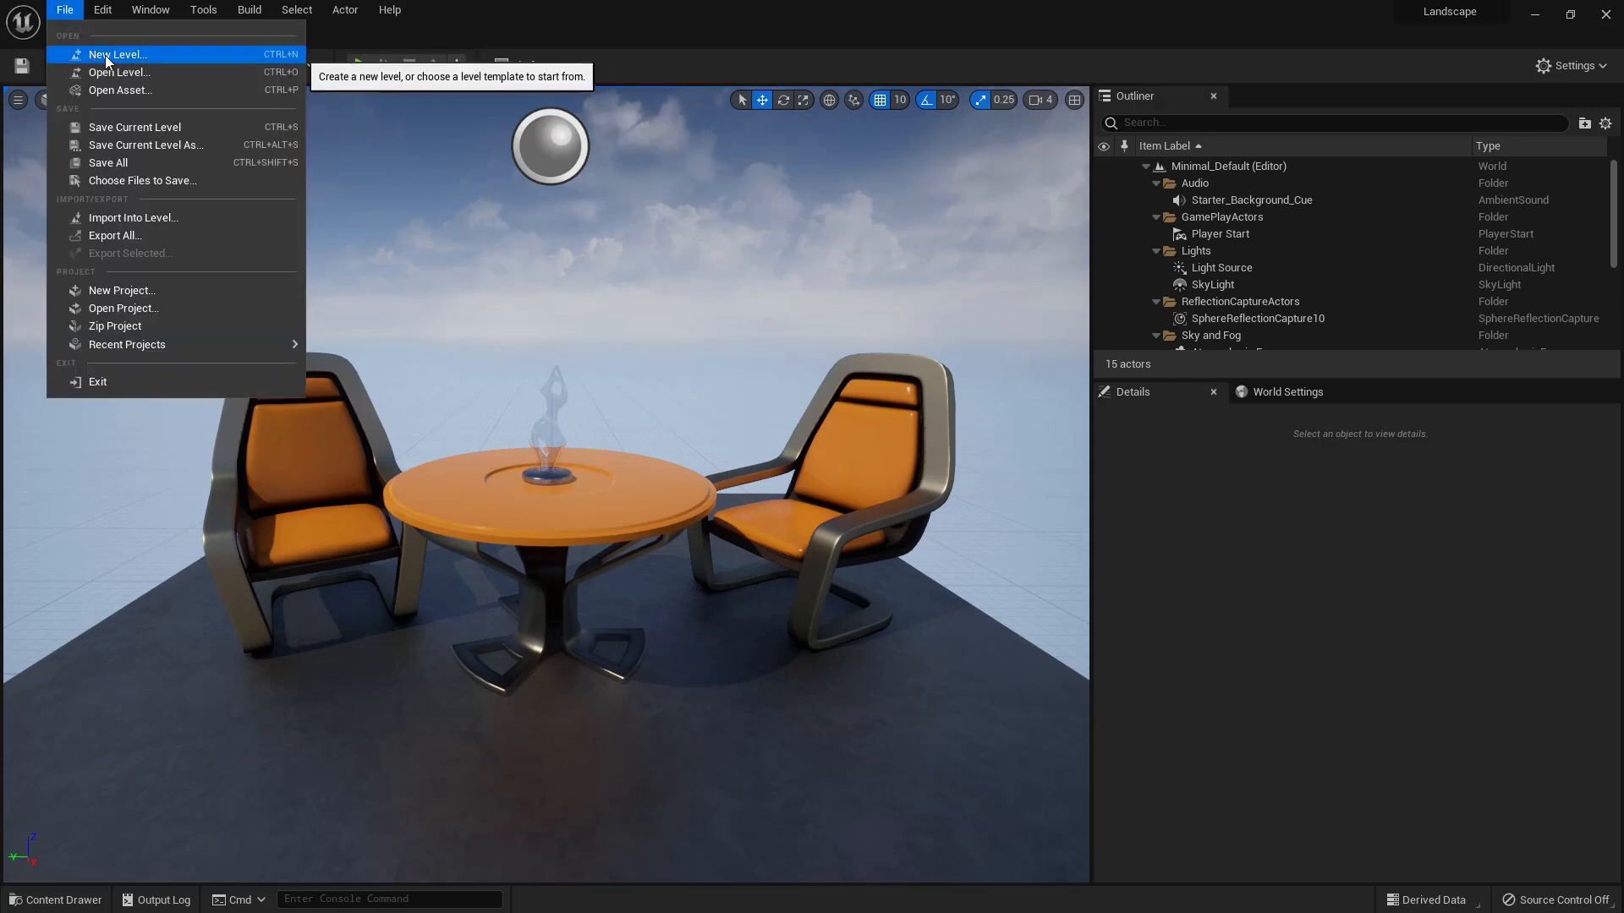
{"action": "left_click", "coordinate": [624, 85]}
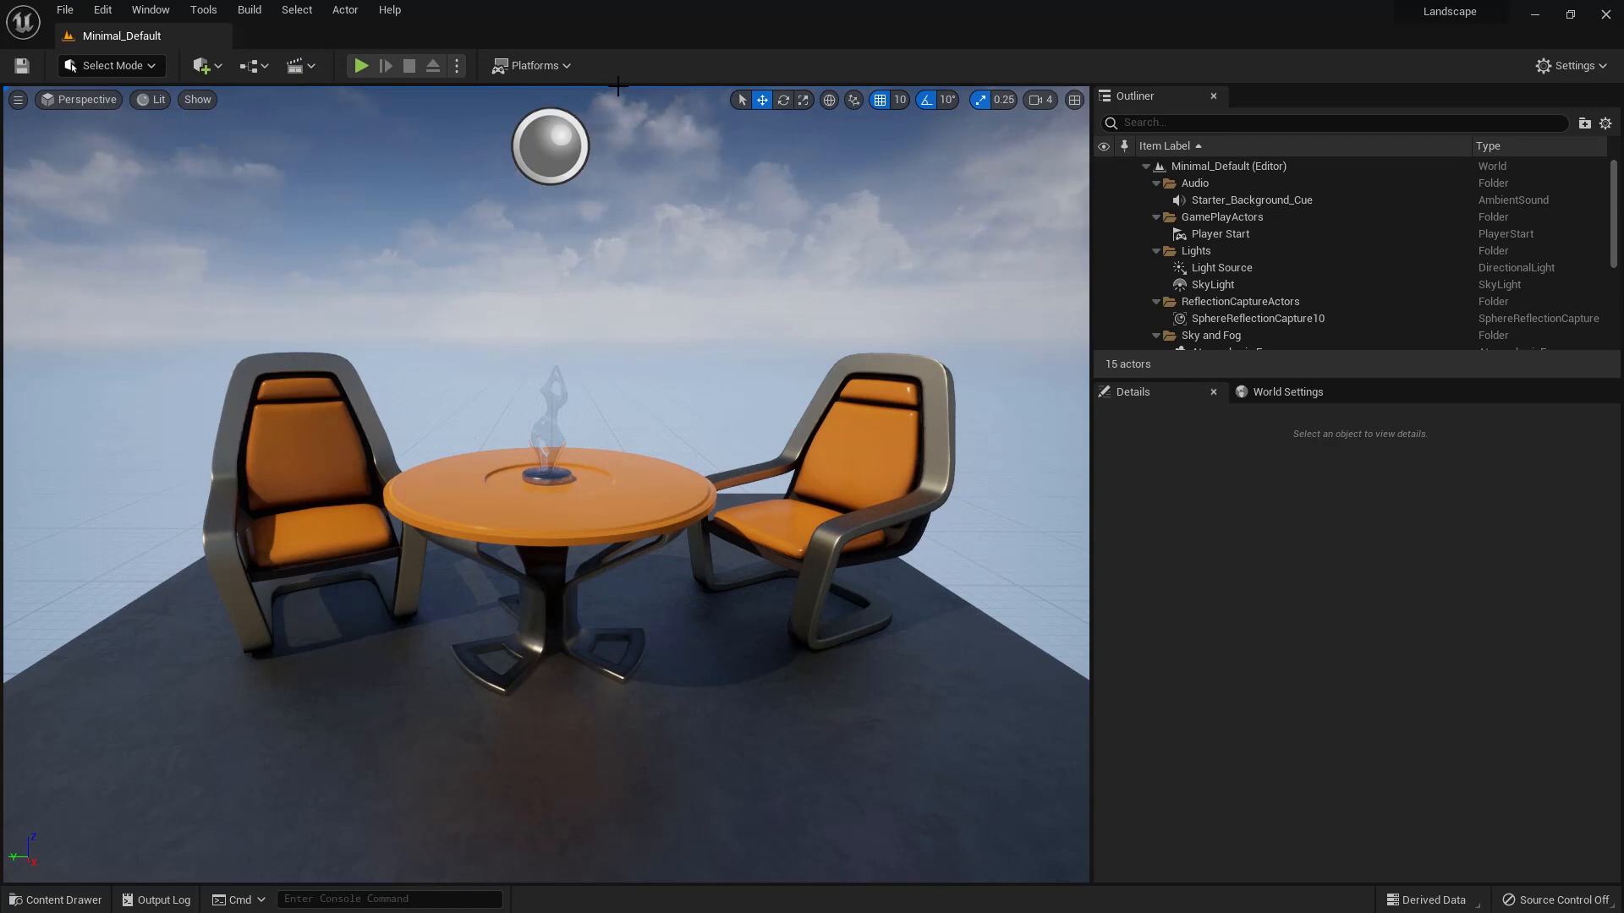
{"action": "key", "text": "ctrl+n"}
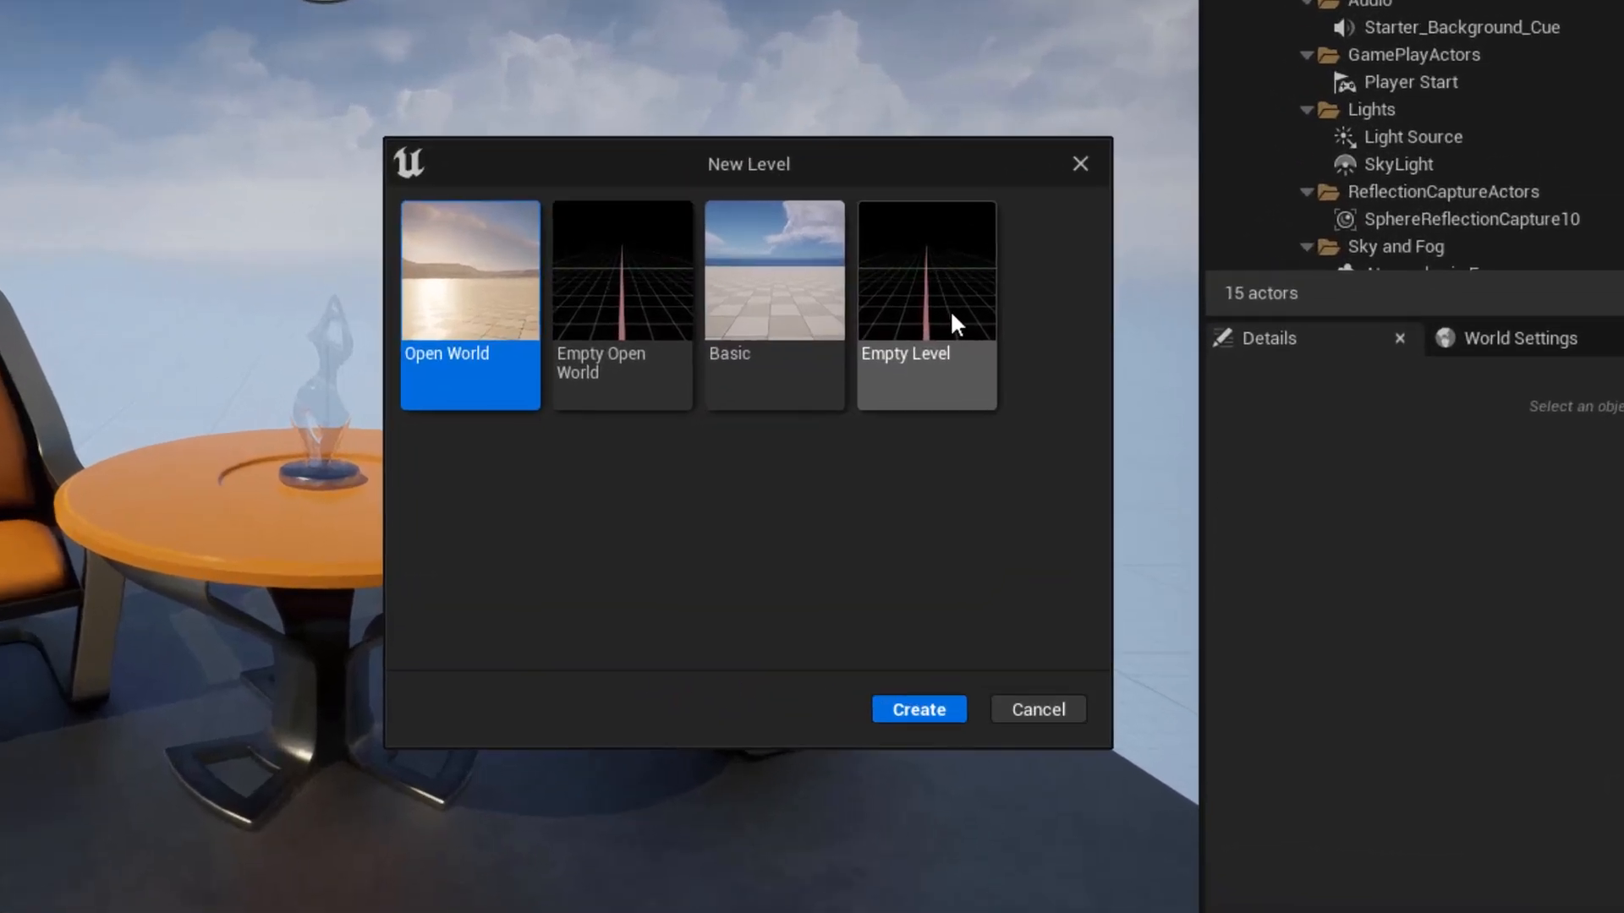
{"action": "left_click", "coordinate": [937, 375]}
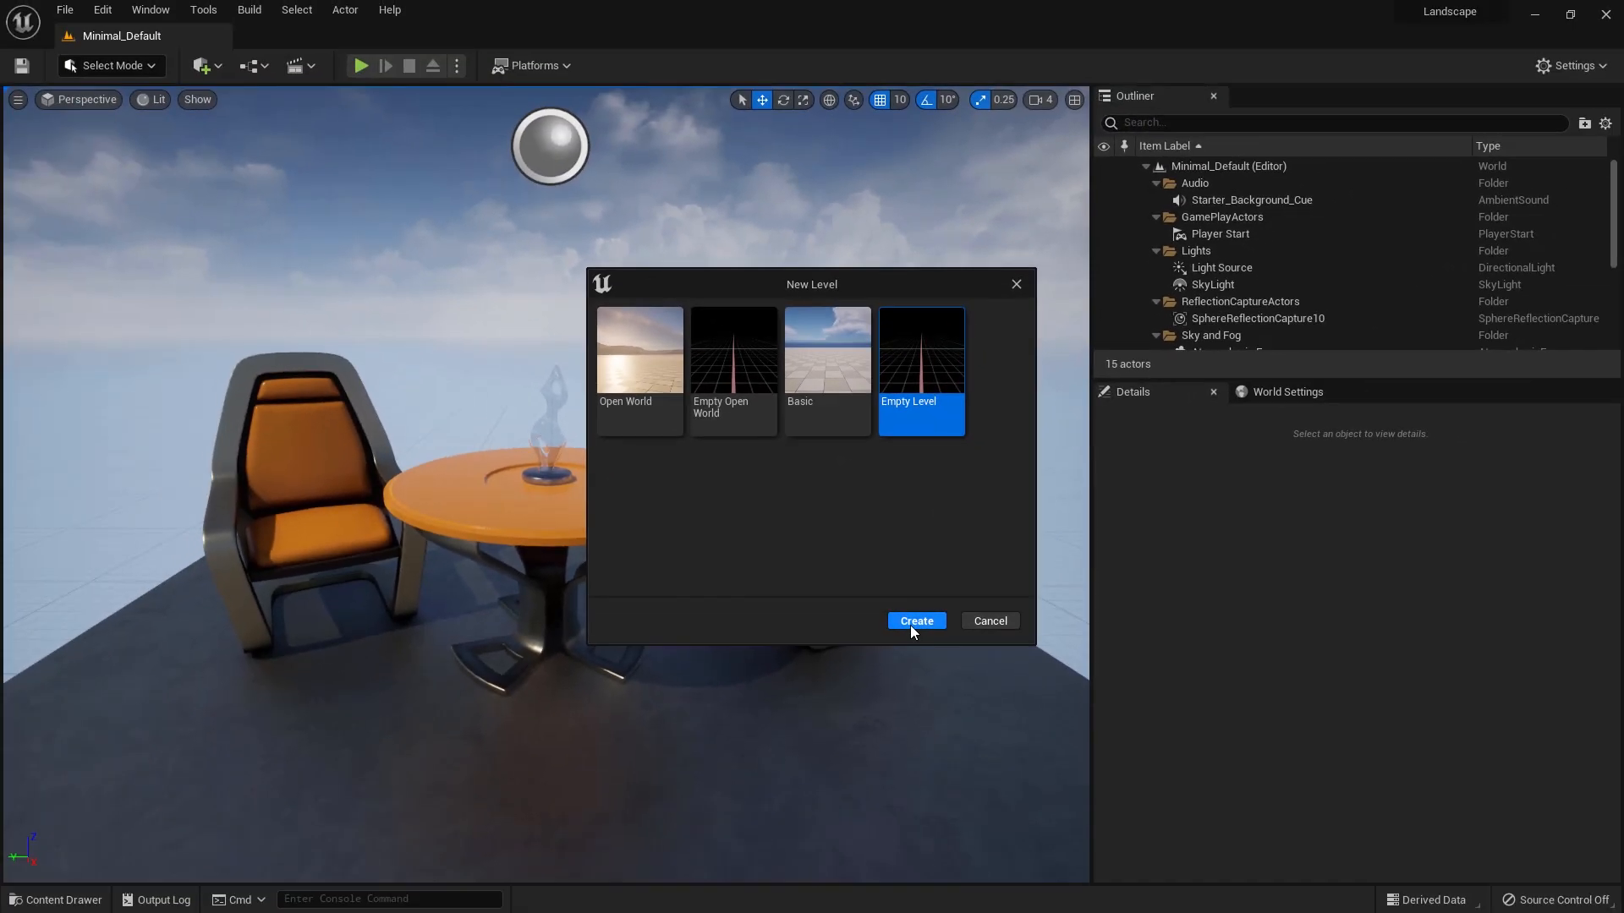
{"action": "left_click", "coordinate": [911, 648]}
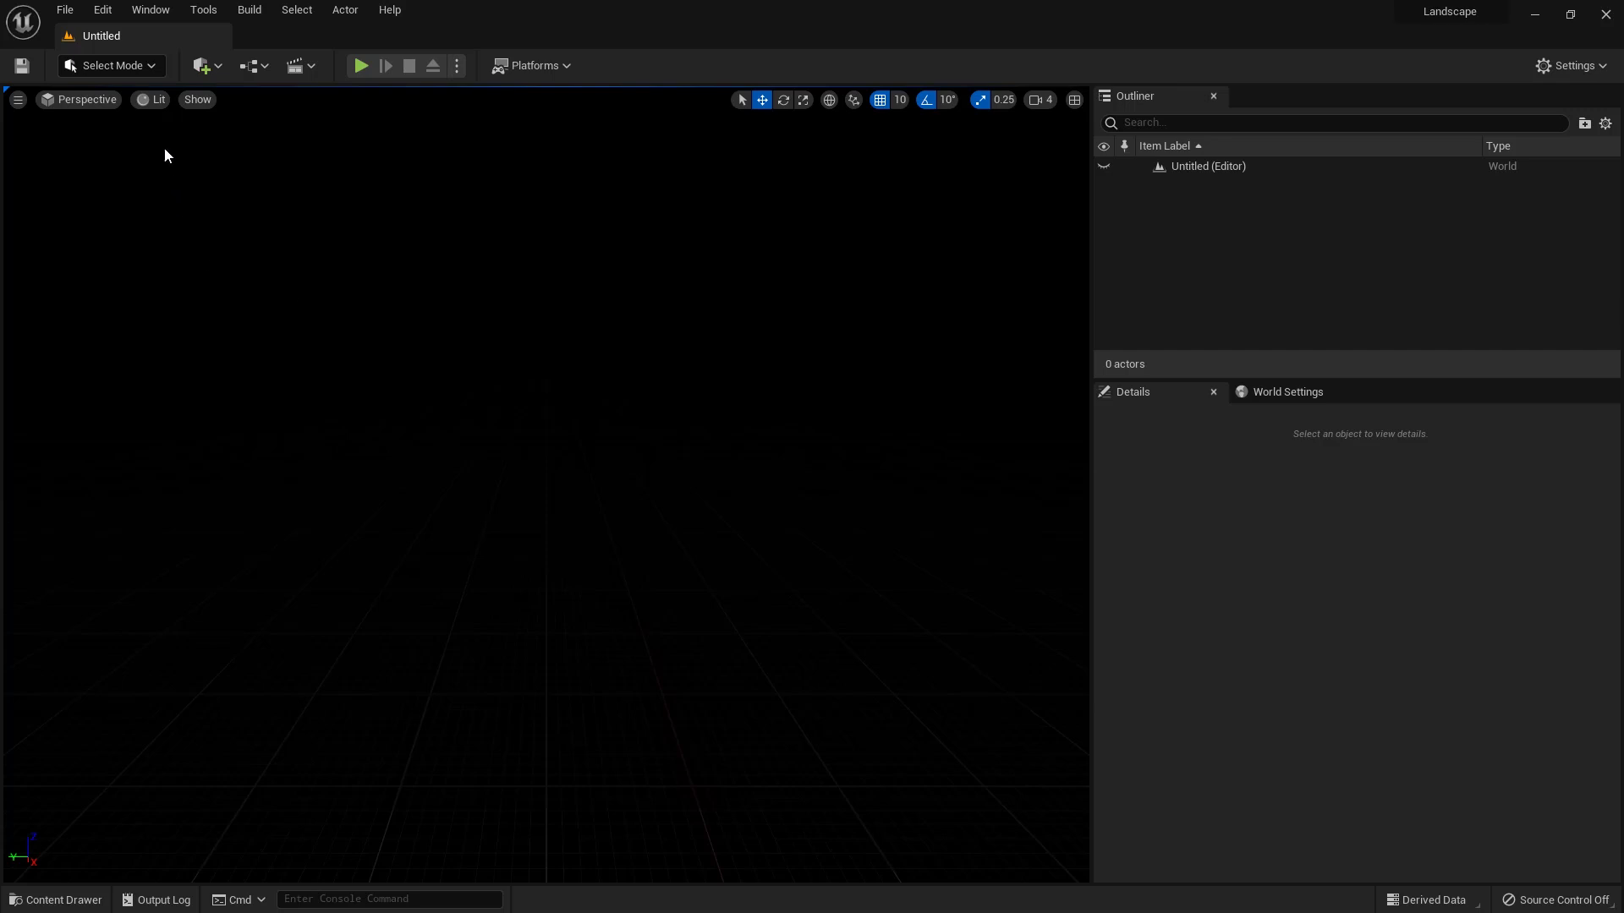
Step: Switch the editor from selection to Landscape editing mode
{"action": "left_click", "coordinate": [147, 68]}
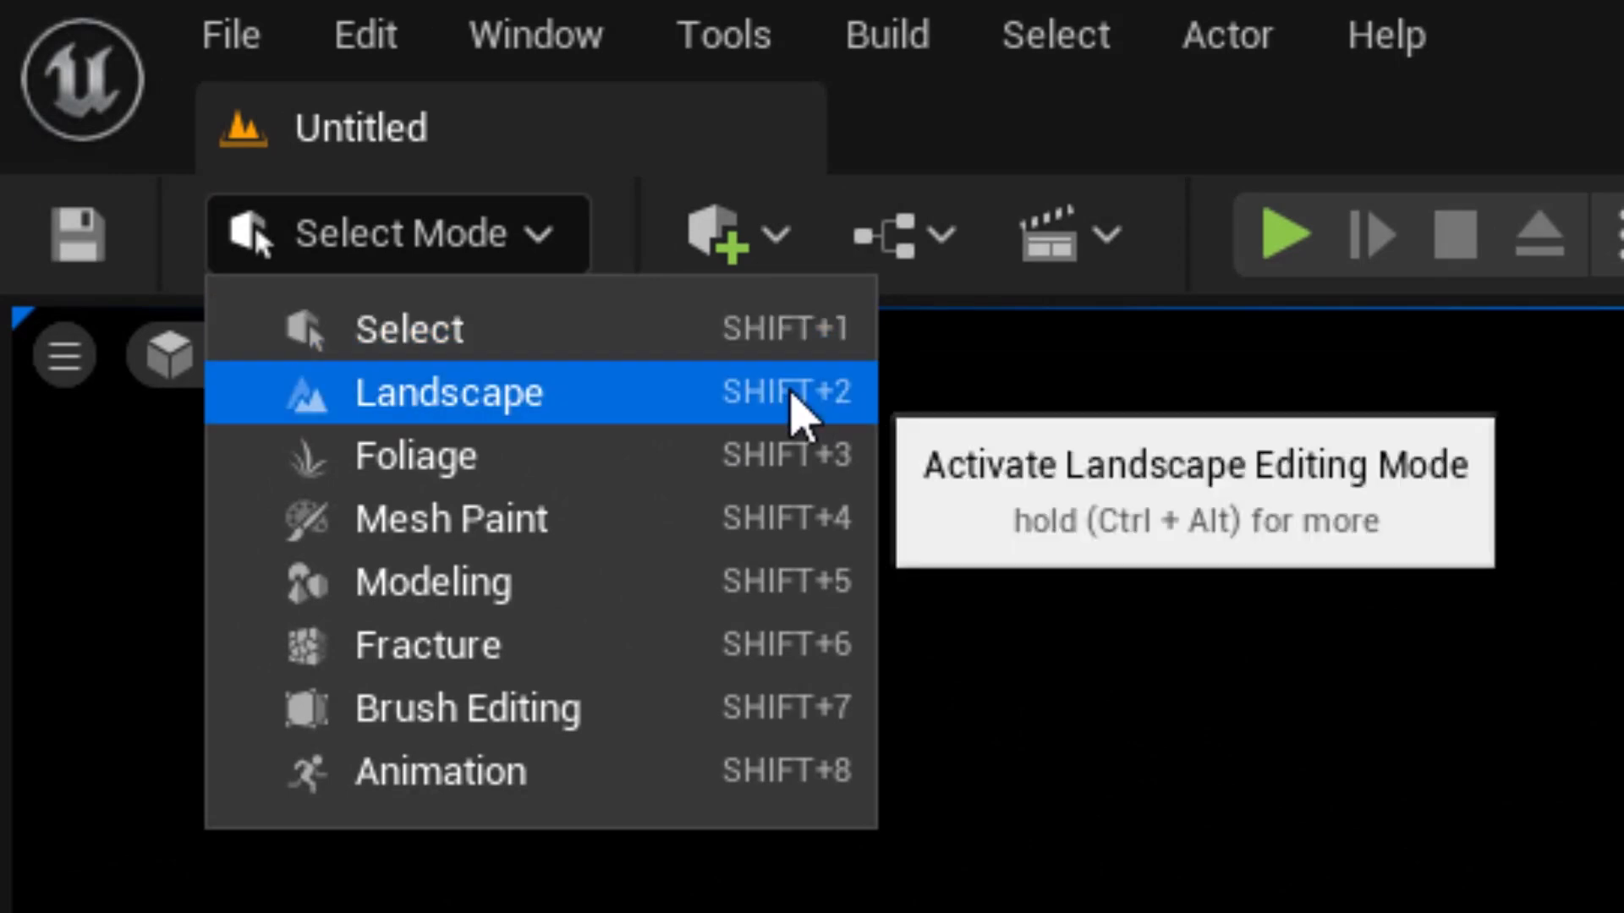
{"action": "left_click", "coordinate": [639, 67]}
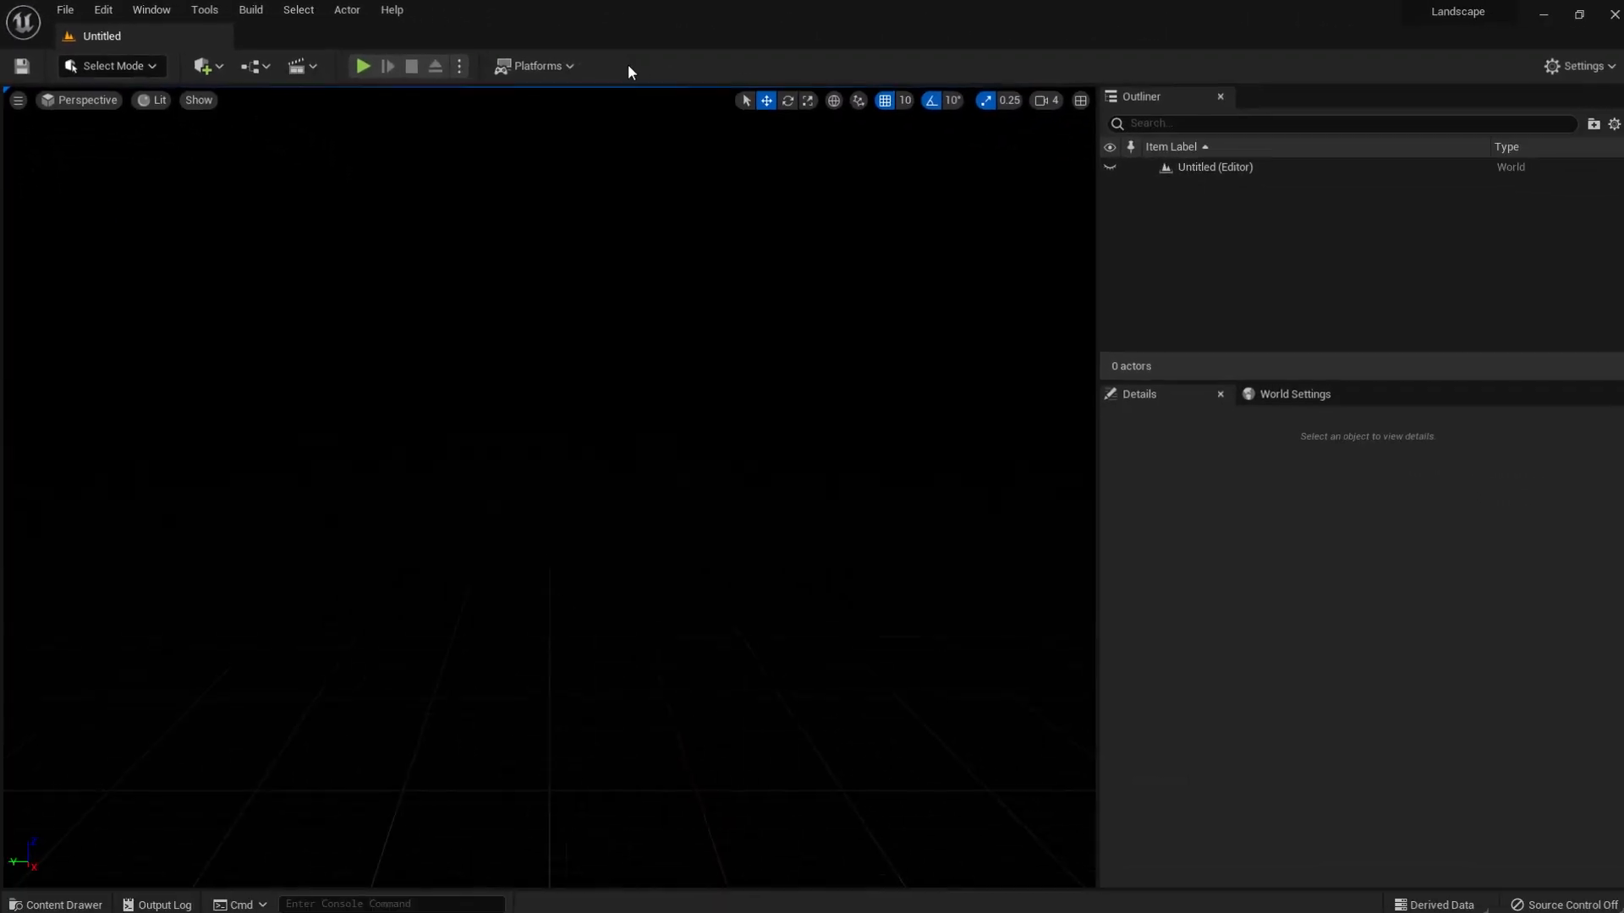
{"action": "key", "text": "shift+2"}
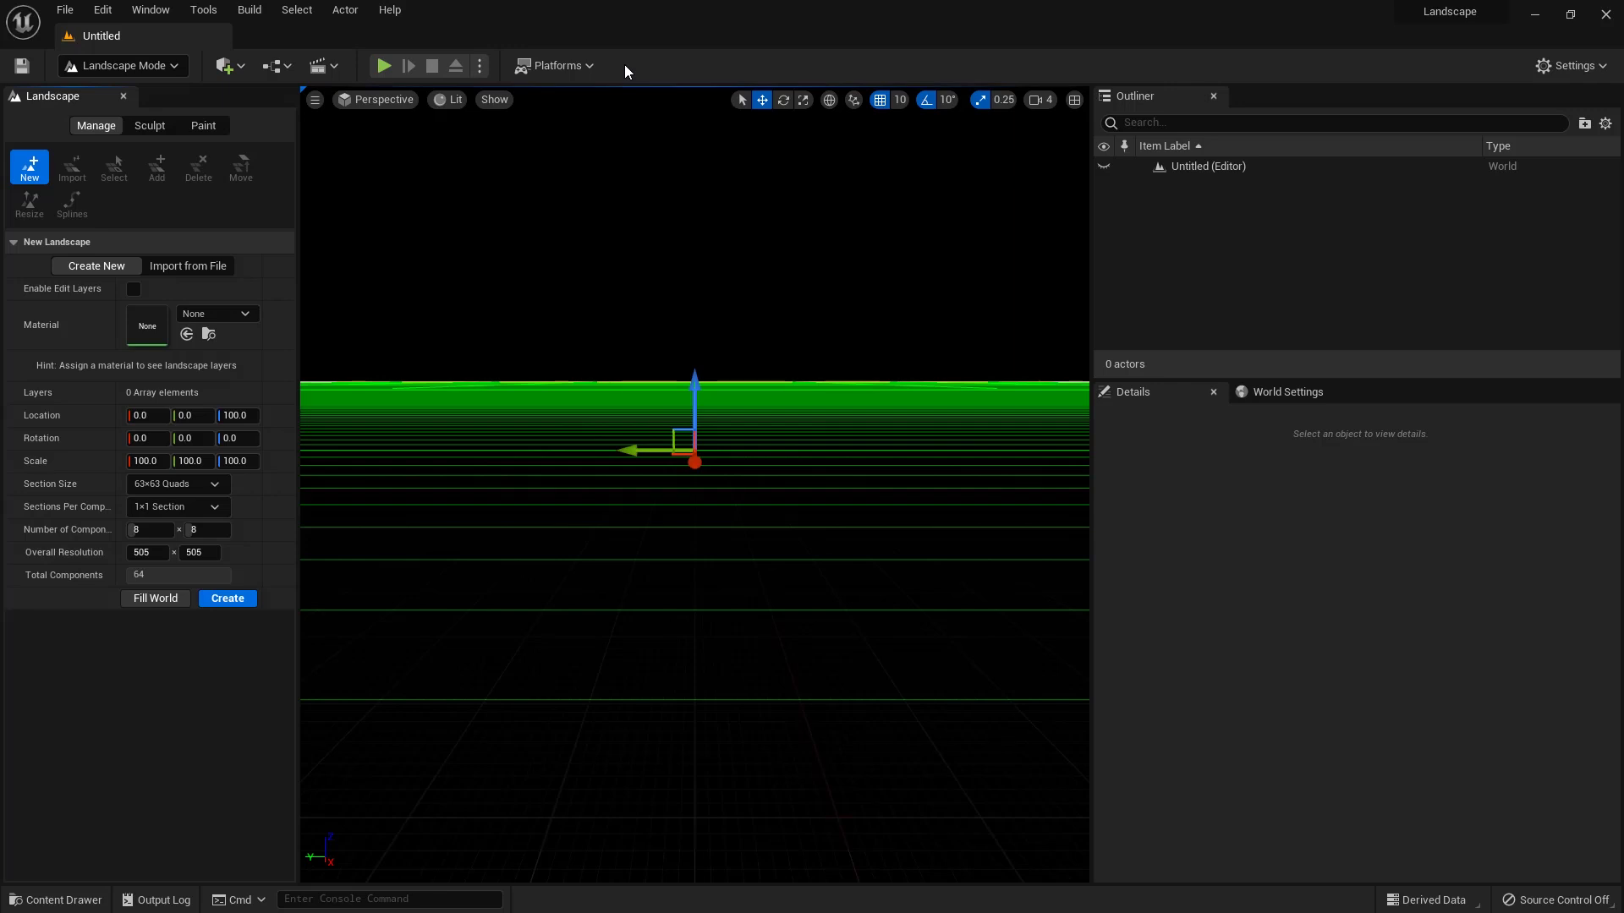
Step: Examine the green preview grid of the new landscape from different distances and angles
{"action": "left_click_drag", "start_coordinate": [720, 246], "coordinate": [736, 329], "text": "alt"}
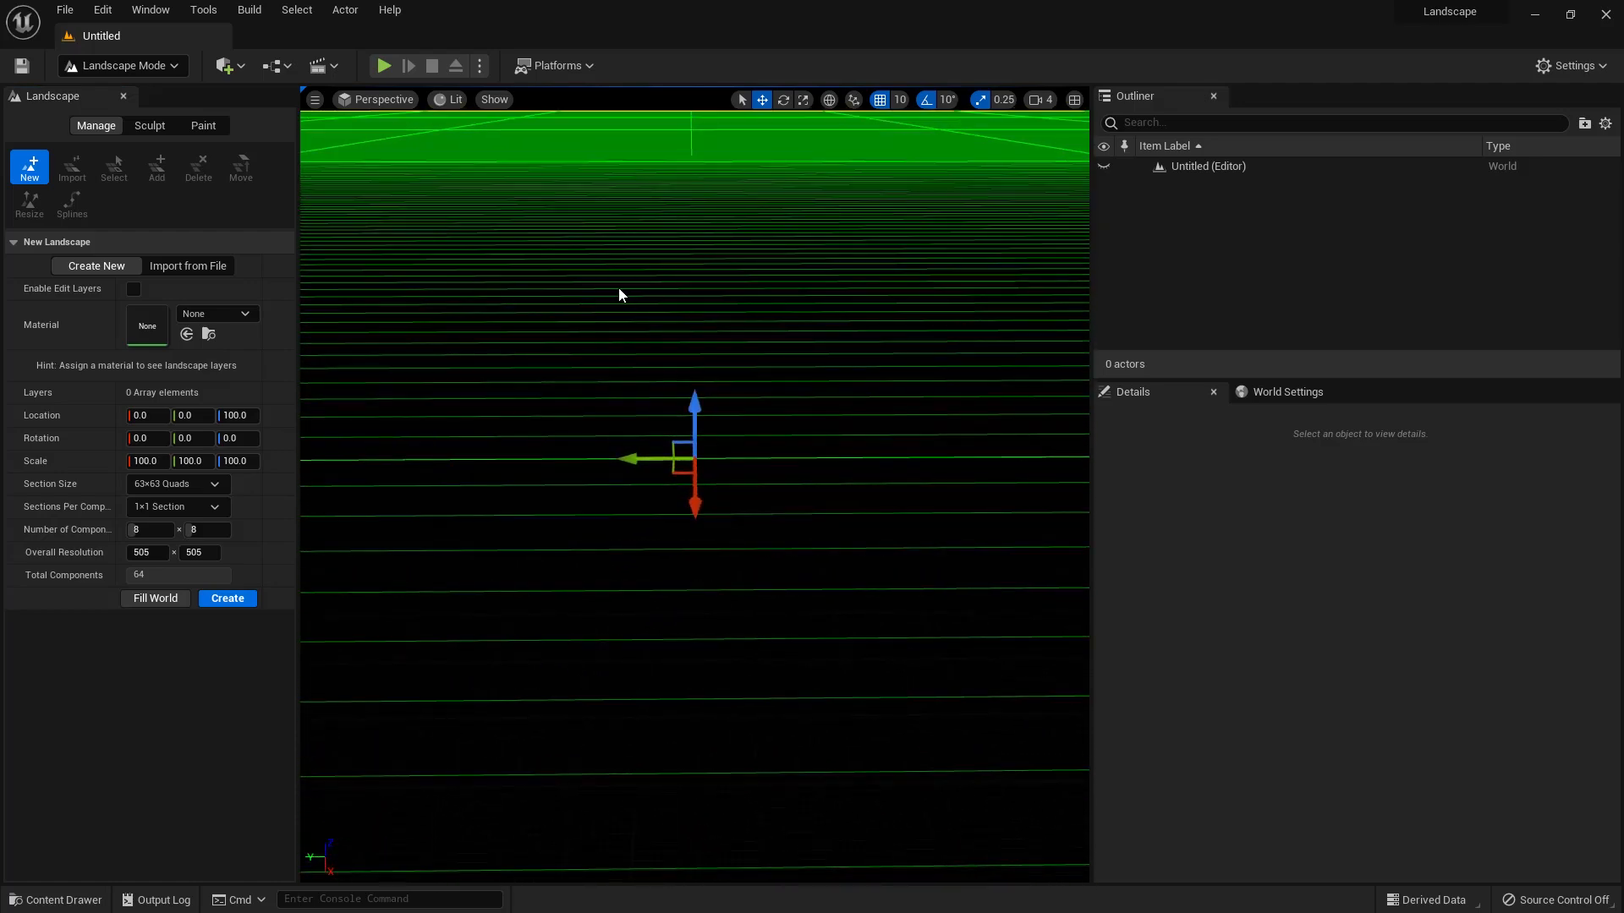
{"action": "right_click_drag", "start_coordinate": [605, 241], "coordinate": [765, 403]}
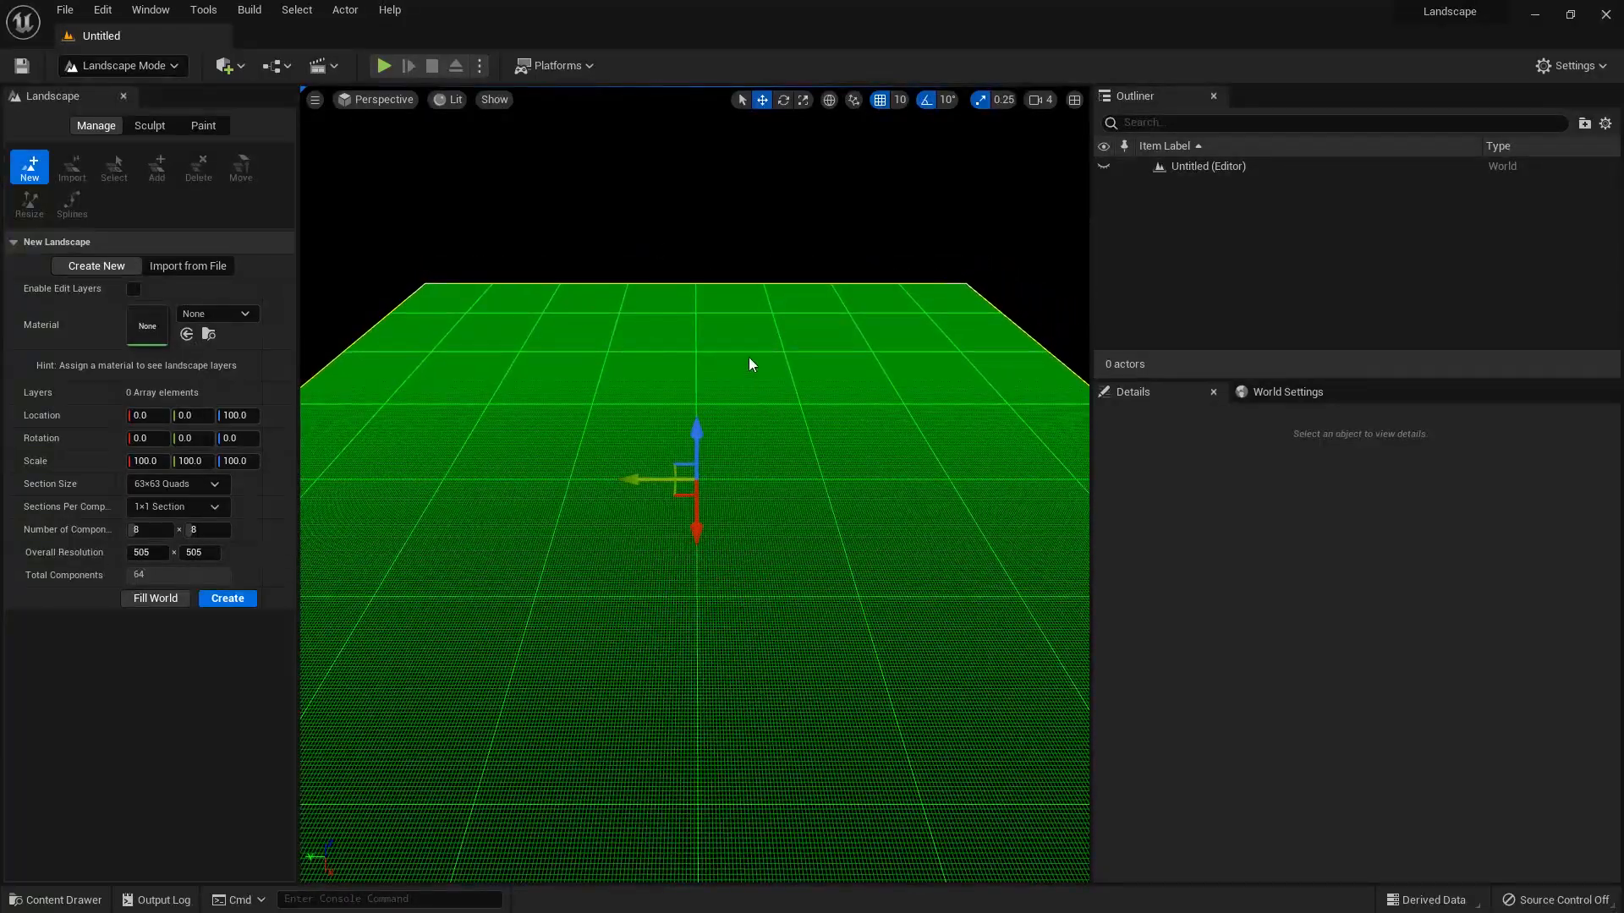
{"action": "right_click_drag", "start_coordinate": [701, 247], "coordinate": [690, 260]}
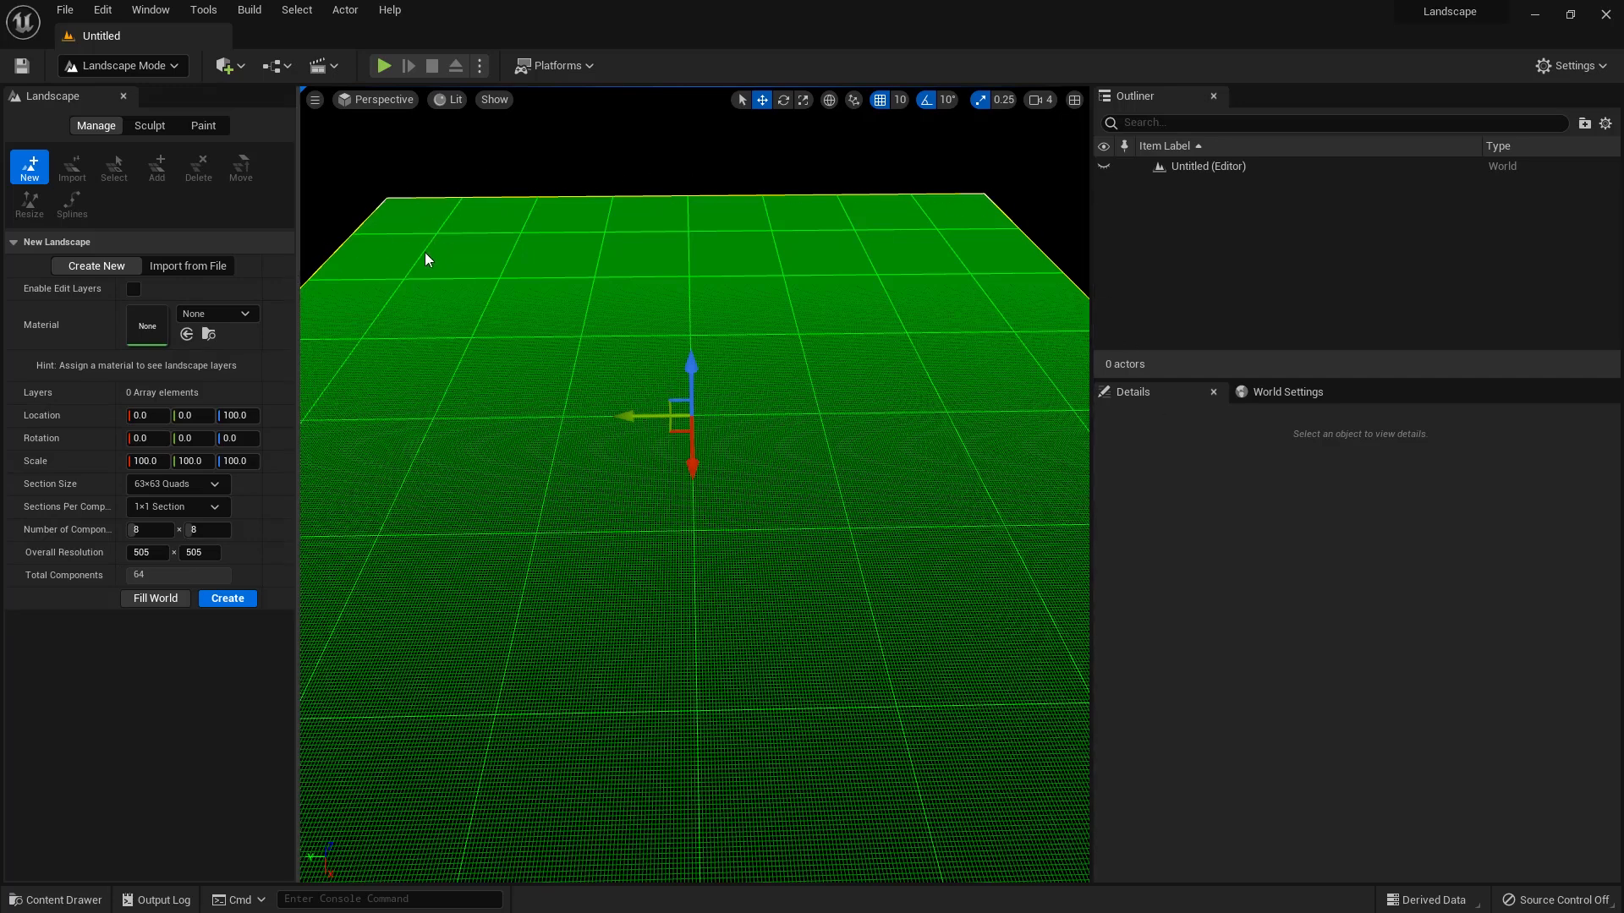
{"action": "scroll", "coordinate": [651, 725], "scroll_direction": "up", "scroll_amount": 5}
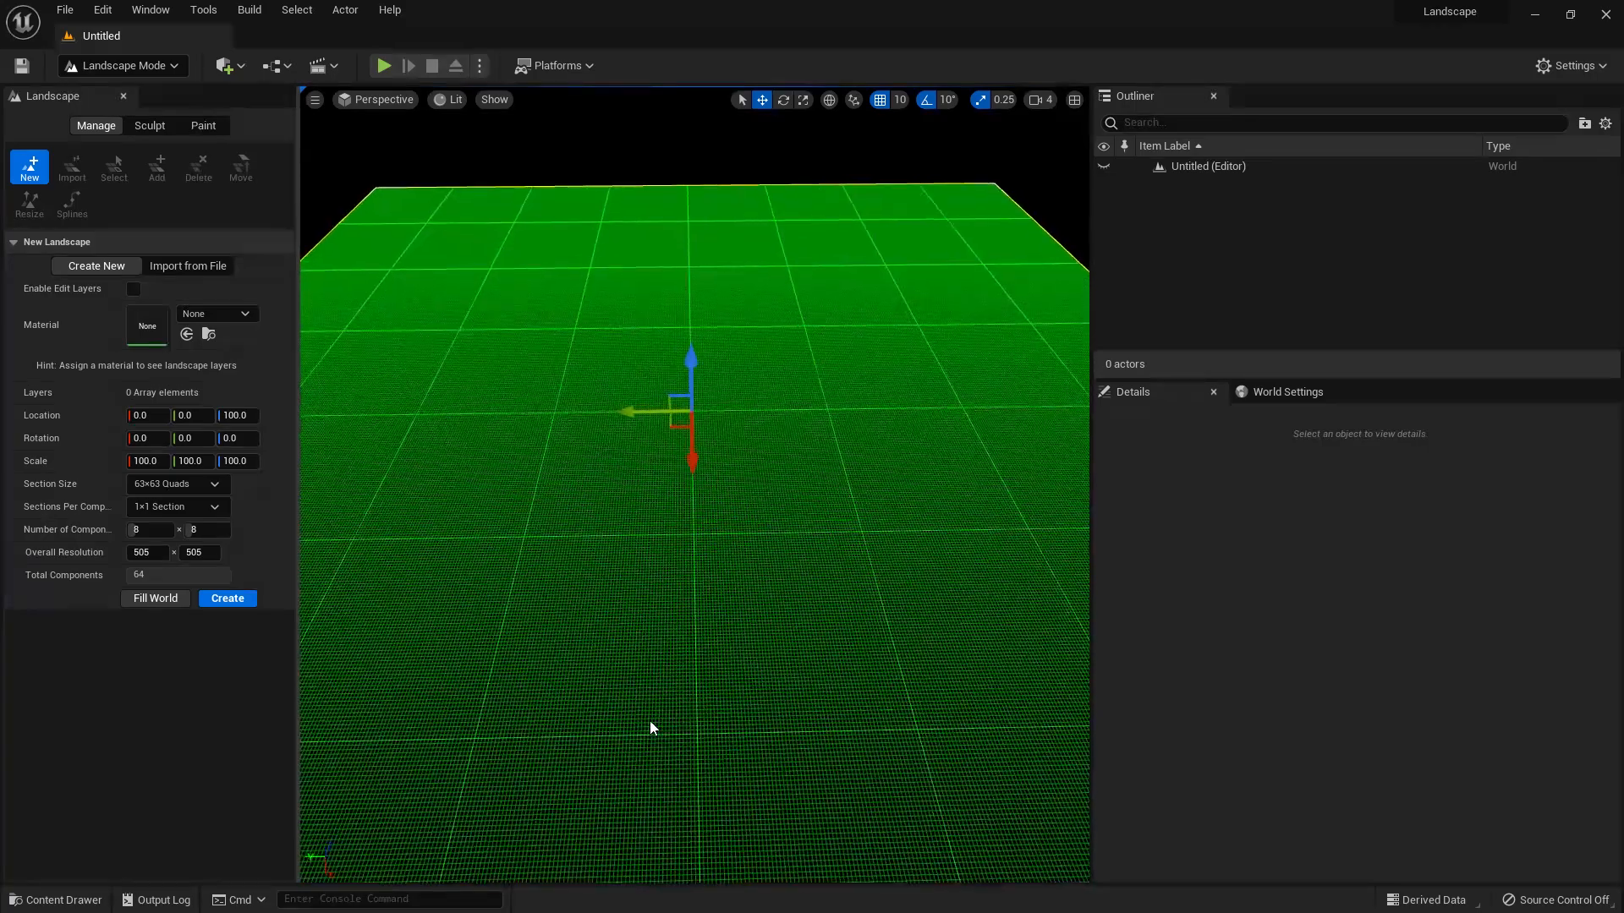
{"action": "scroll", "coordinate": [652, 754], "scroll_direction": "up", "scroll_amount": 5}
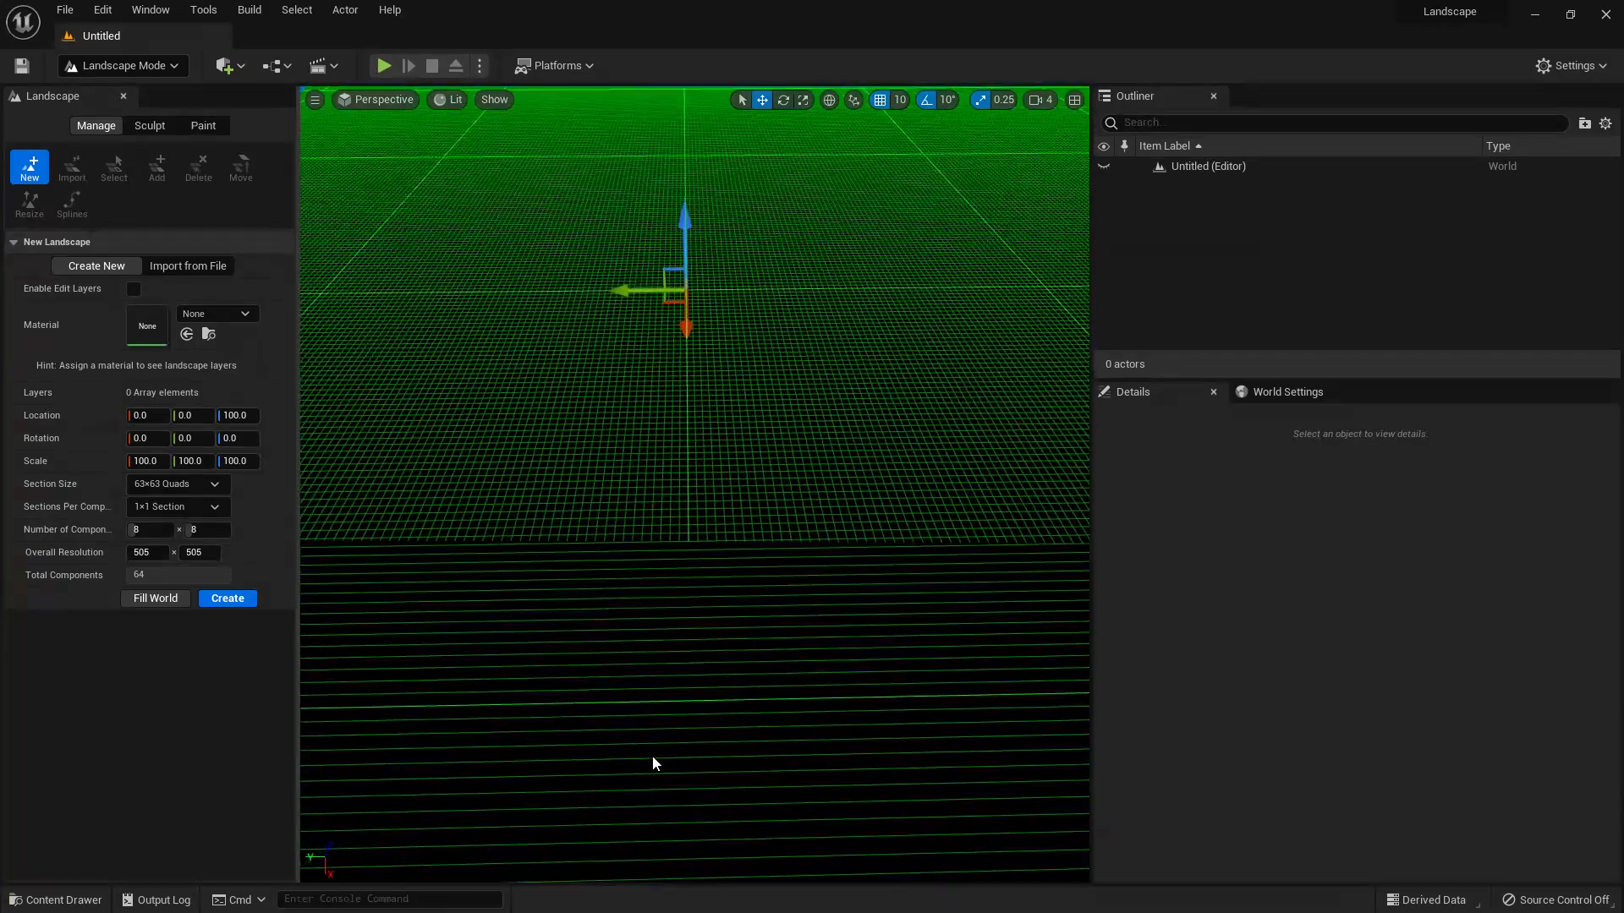
{"action": "scroll", "coordinate": [652, 459], "scroll_direction": "down", "scroll_amount": 8}
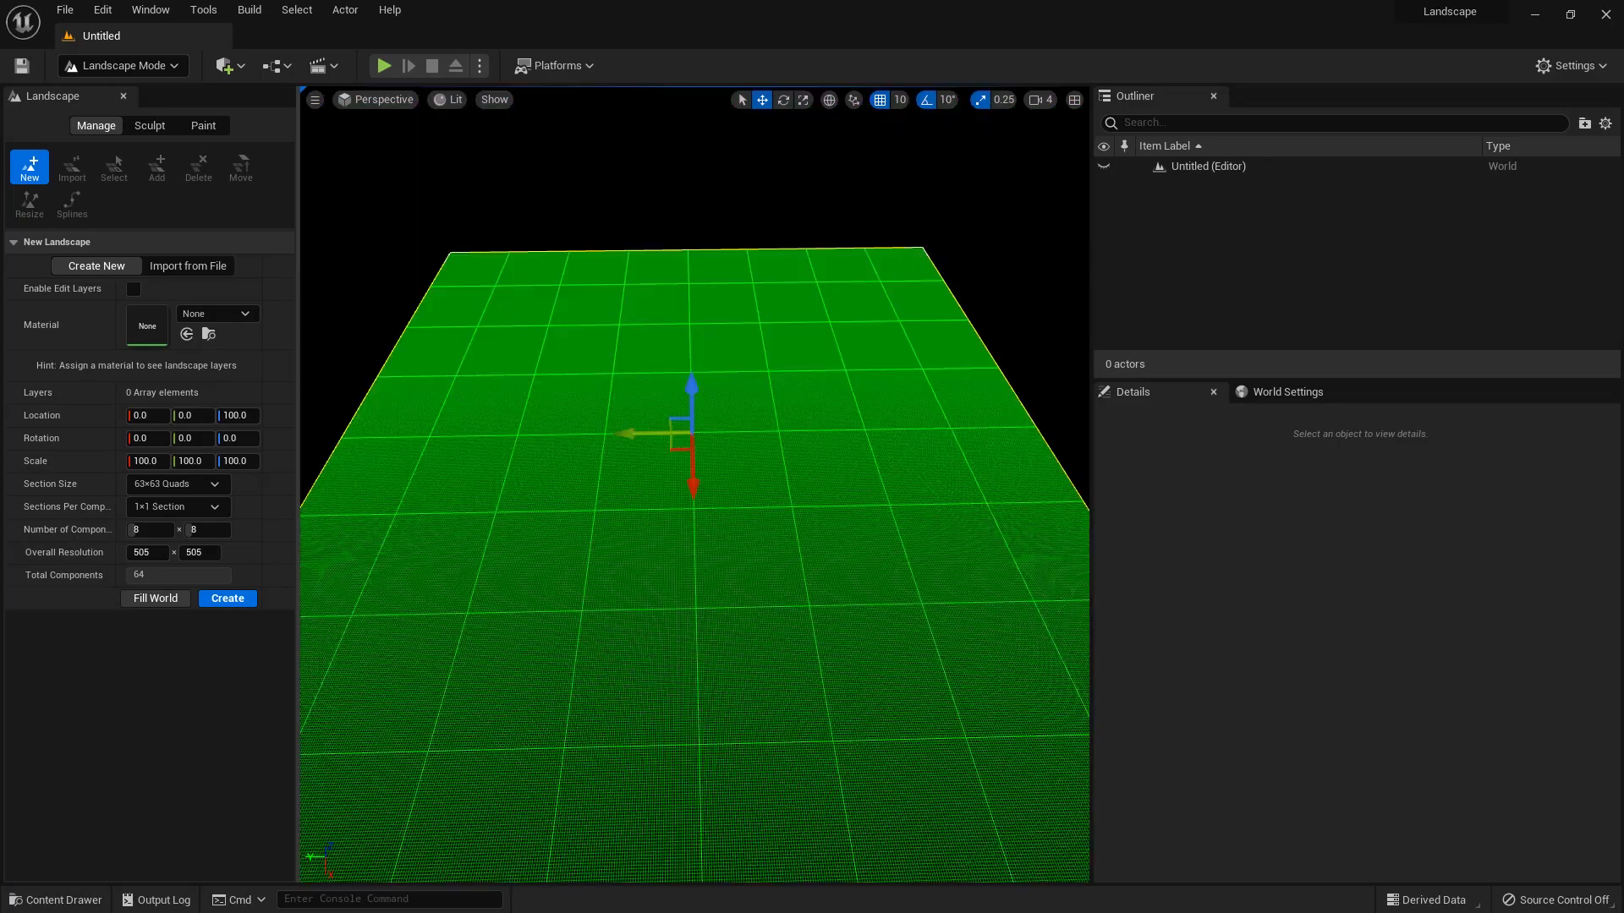
{"action": "scroll", "coordinate": [611, 545], "scroll_direction": "up", "scroll_amount": 4}
{"action": "right_click_drag", "start_coordinate": [611, 545], "coordinate": [610, 613]}
{"action": "scroll", "coordinate": [610, 545], "scroll_direction": "down", "scroll_amount": 5}
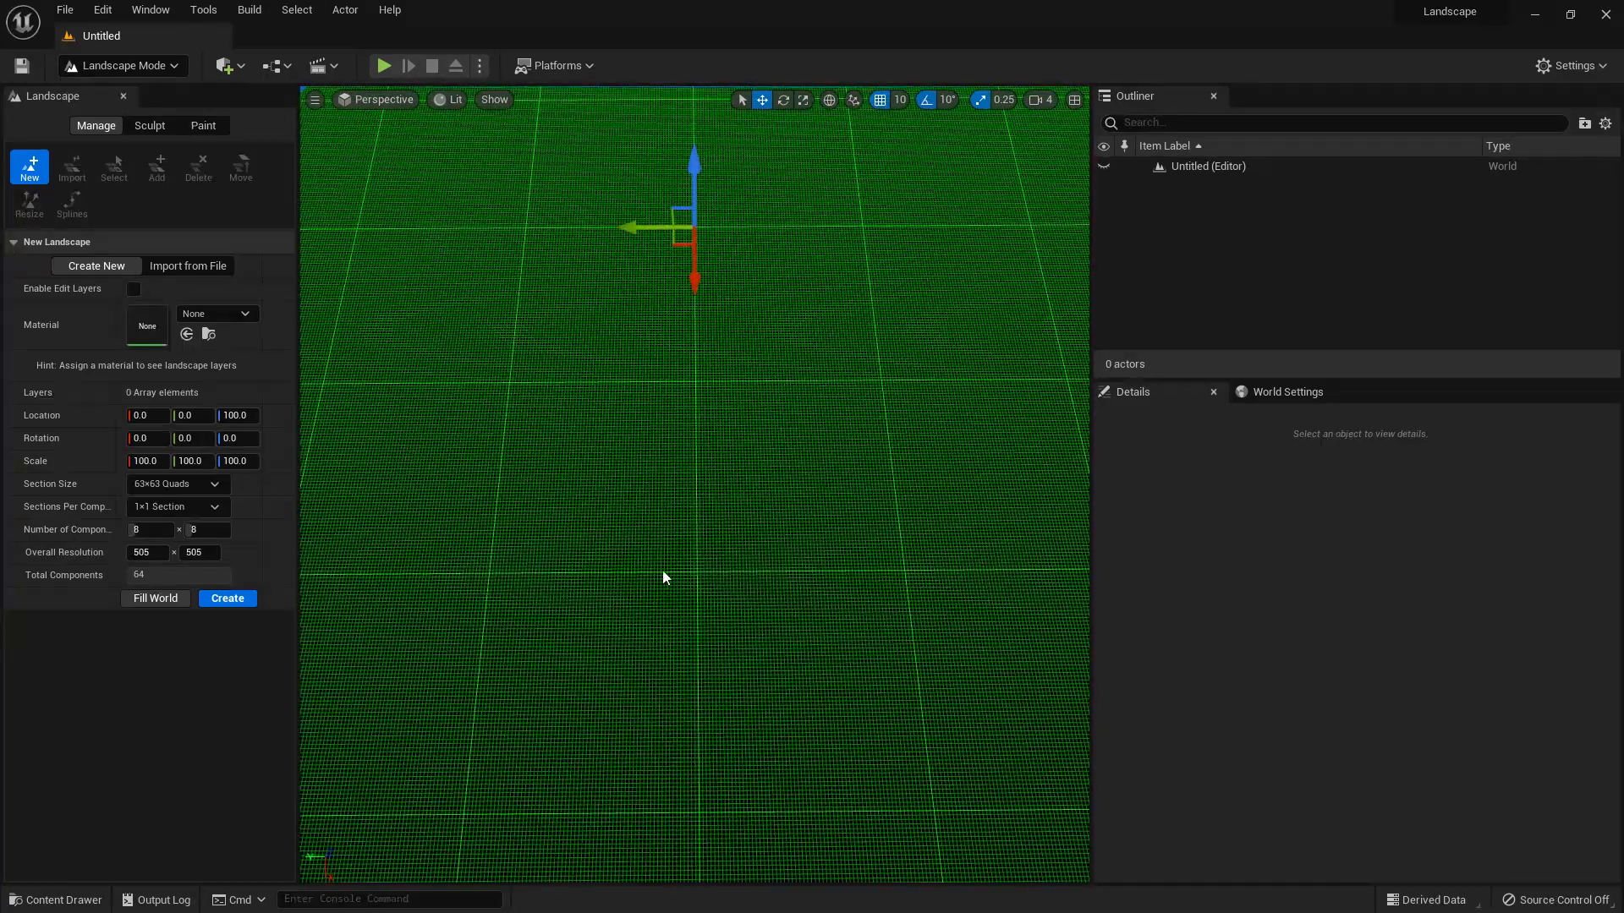
{"action": "scroll", "coordinate": [709, 632], "scroll_direction": "down", "scroll_amount": 5}
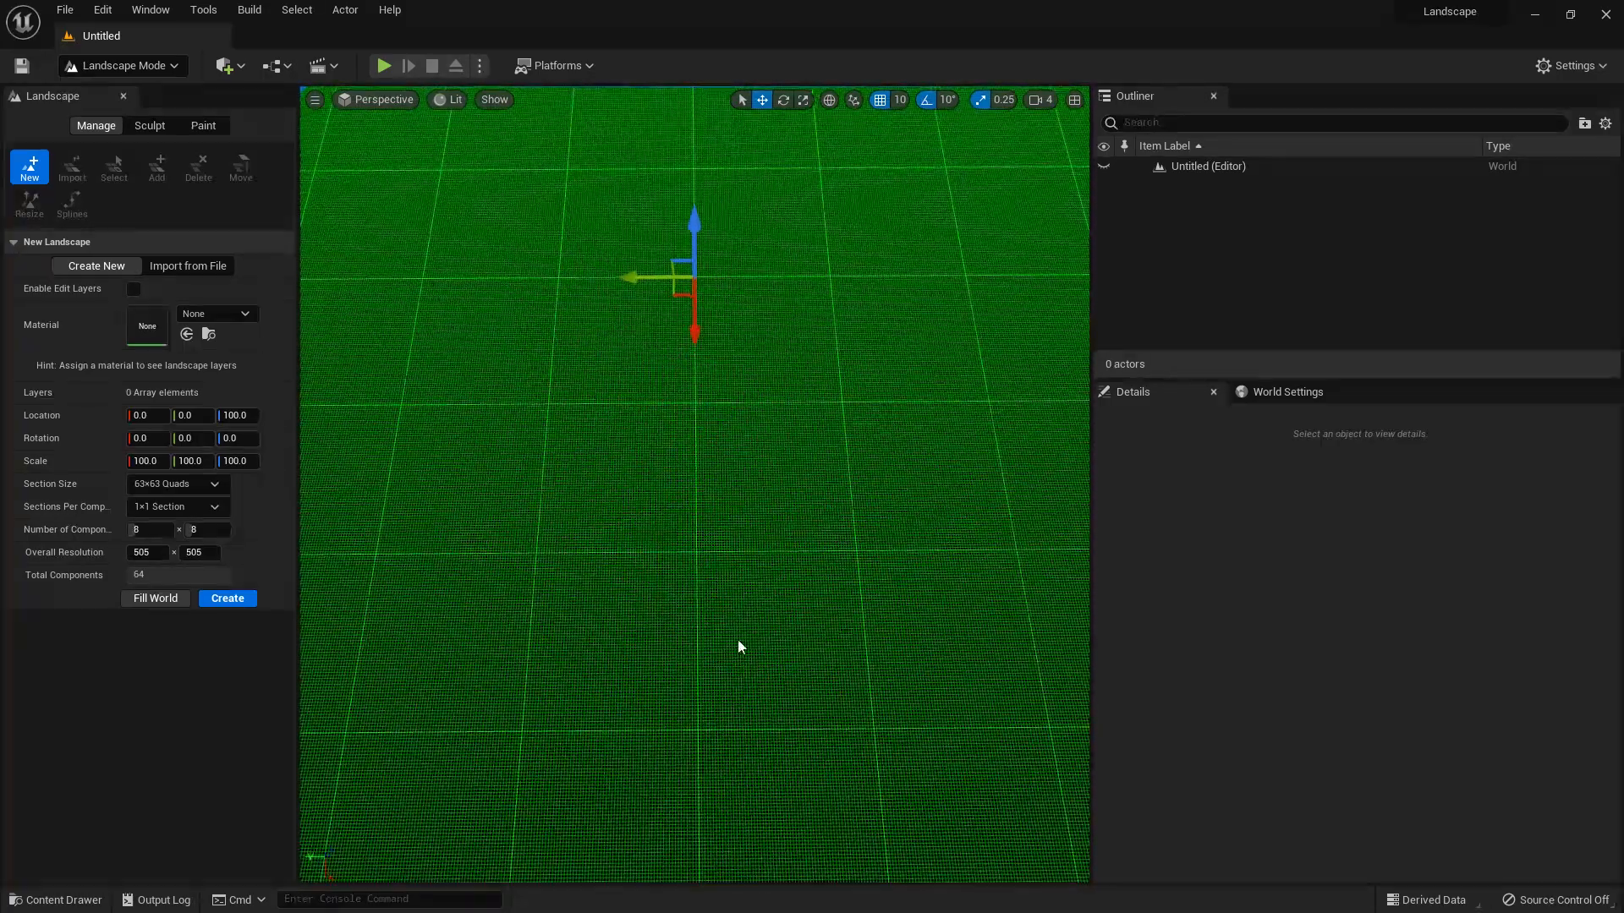
{"action": "scroll", "coordinate": [687, 511], "scroll_direction": "down", "scroll_amount": 2}
{"action": "scroll", "coordinate": [696, 388], "scroll_direction": "down", "scroll_amount": 4}
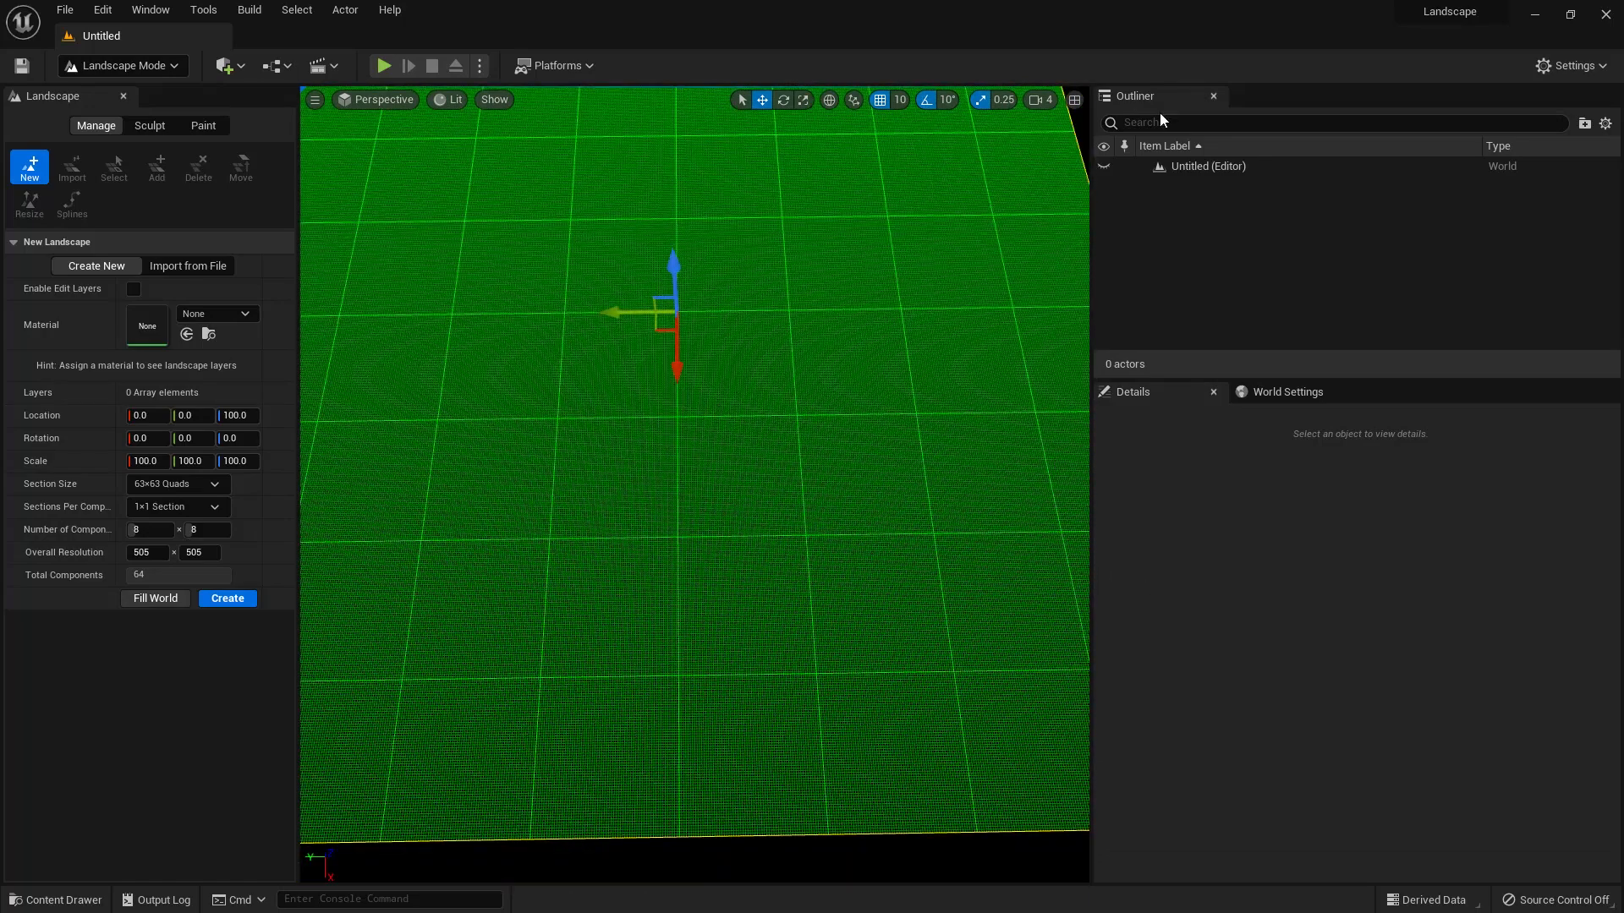
Step: Set the viewport camera speed to 6 for moving around the large landscape preview
{"action": "left_click", "coordinate": [1043, 100]}
{"action": "left_click_drag", "start_coordinate": [1090, 139], "coordinate": [1124, 140]}
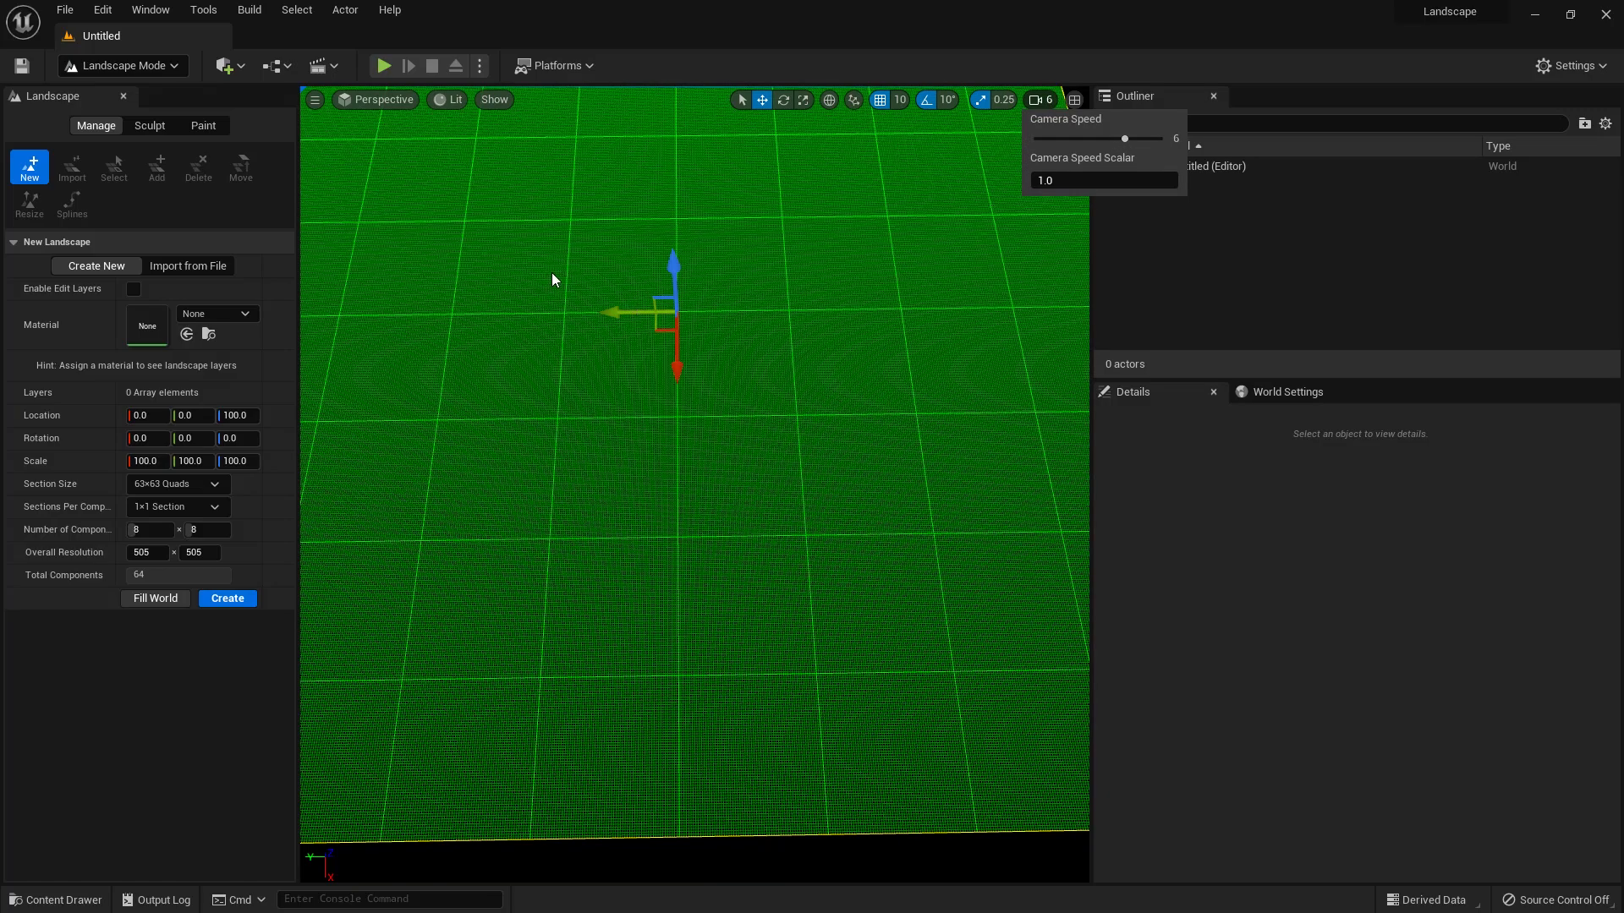
{"action": "right_click_drag", "start_coordinate": [563, 276], "coordinate": [563, 275]}
{"action": "key", "text": "s"}
{"action": "right_click_drag", "start_coordinate": [539, 347], "coordinate": [537, 384]}
{"action": "mouse_move", "coordinate": [540, 348]}
{"action": "middle_mouse_down"}
{"action": "mouse_move", "coordinate": [525, 280]}
{"action": "mouse_move", "coordinate": [547, 369]}
{"action": "middle_mouse_up"}
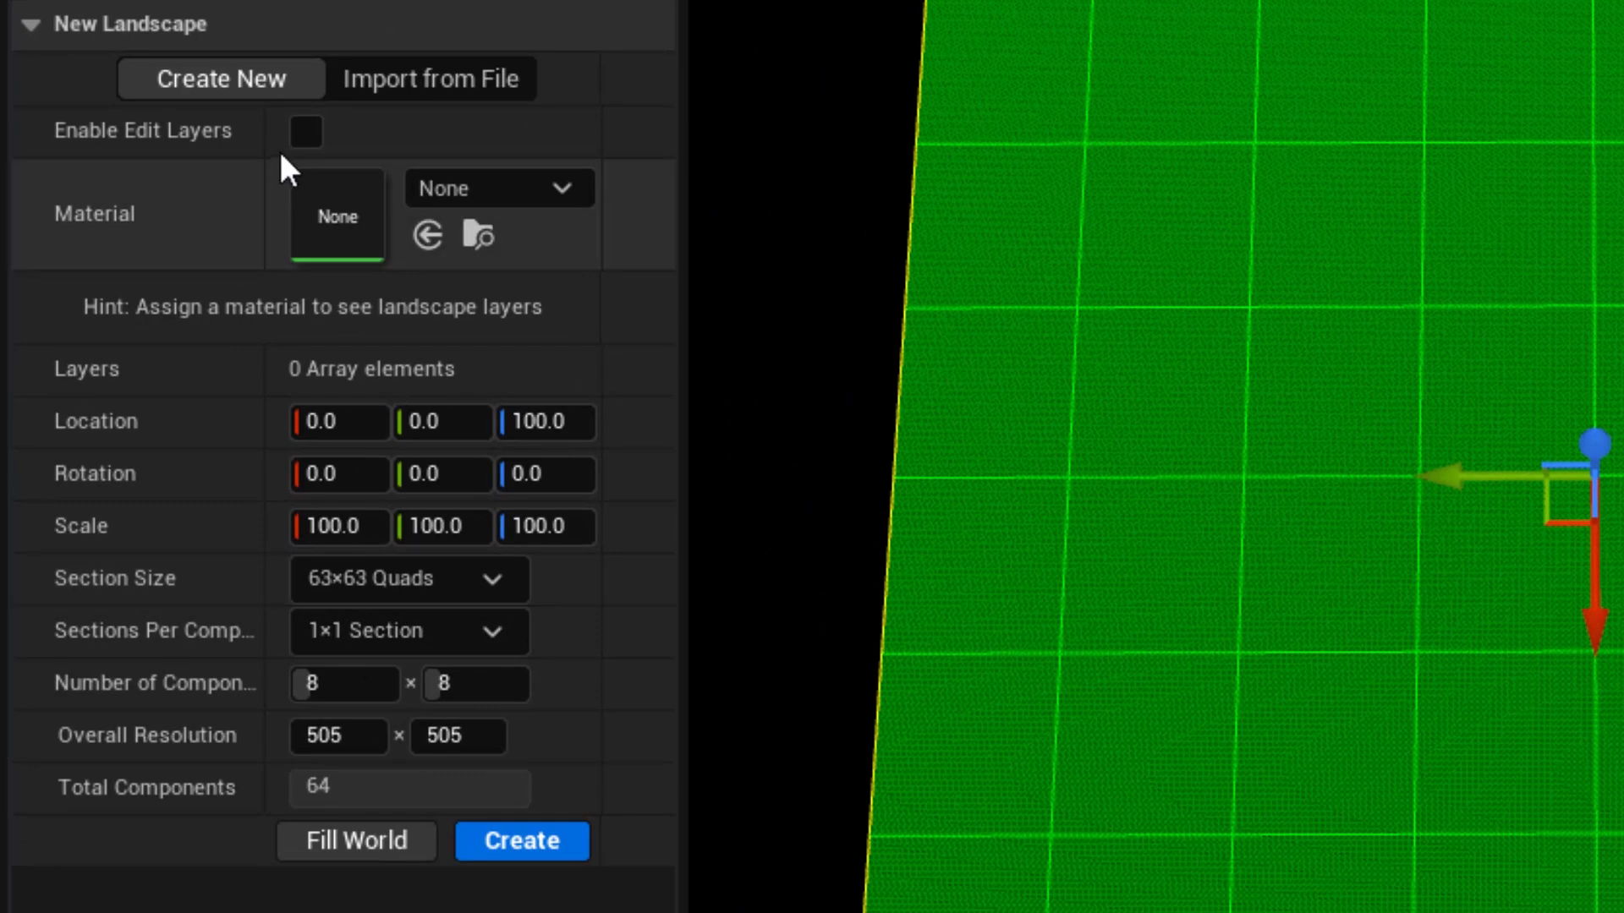
Step: Widen the property name column of the new landscape settings and set Sections Per Component to 2×2 Sections
{"action": "mouse_move", "coordinate": [270, 135]}
{"action": "left_mouse_down"}
{"action": "mouse_move", "coordinate": [308, 138]}
{"action": "mouse_move", "coordinate": [288, 136]}
{"action": "left_mouse_up"}
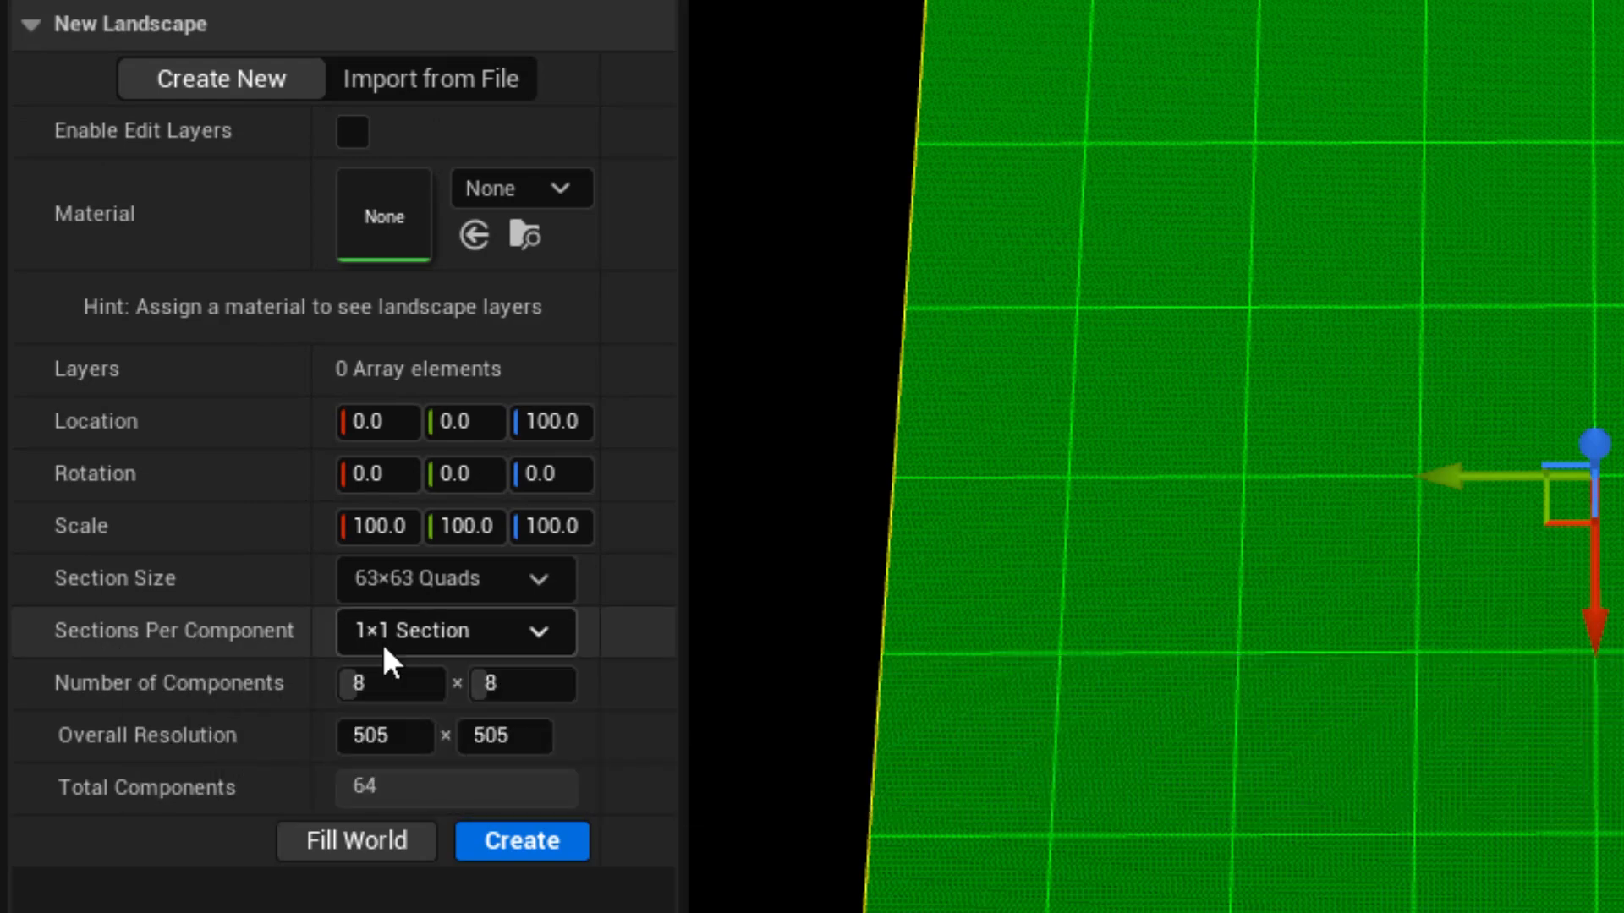
{"action": "left_click", "coordinate": [381, 641]}
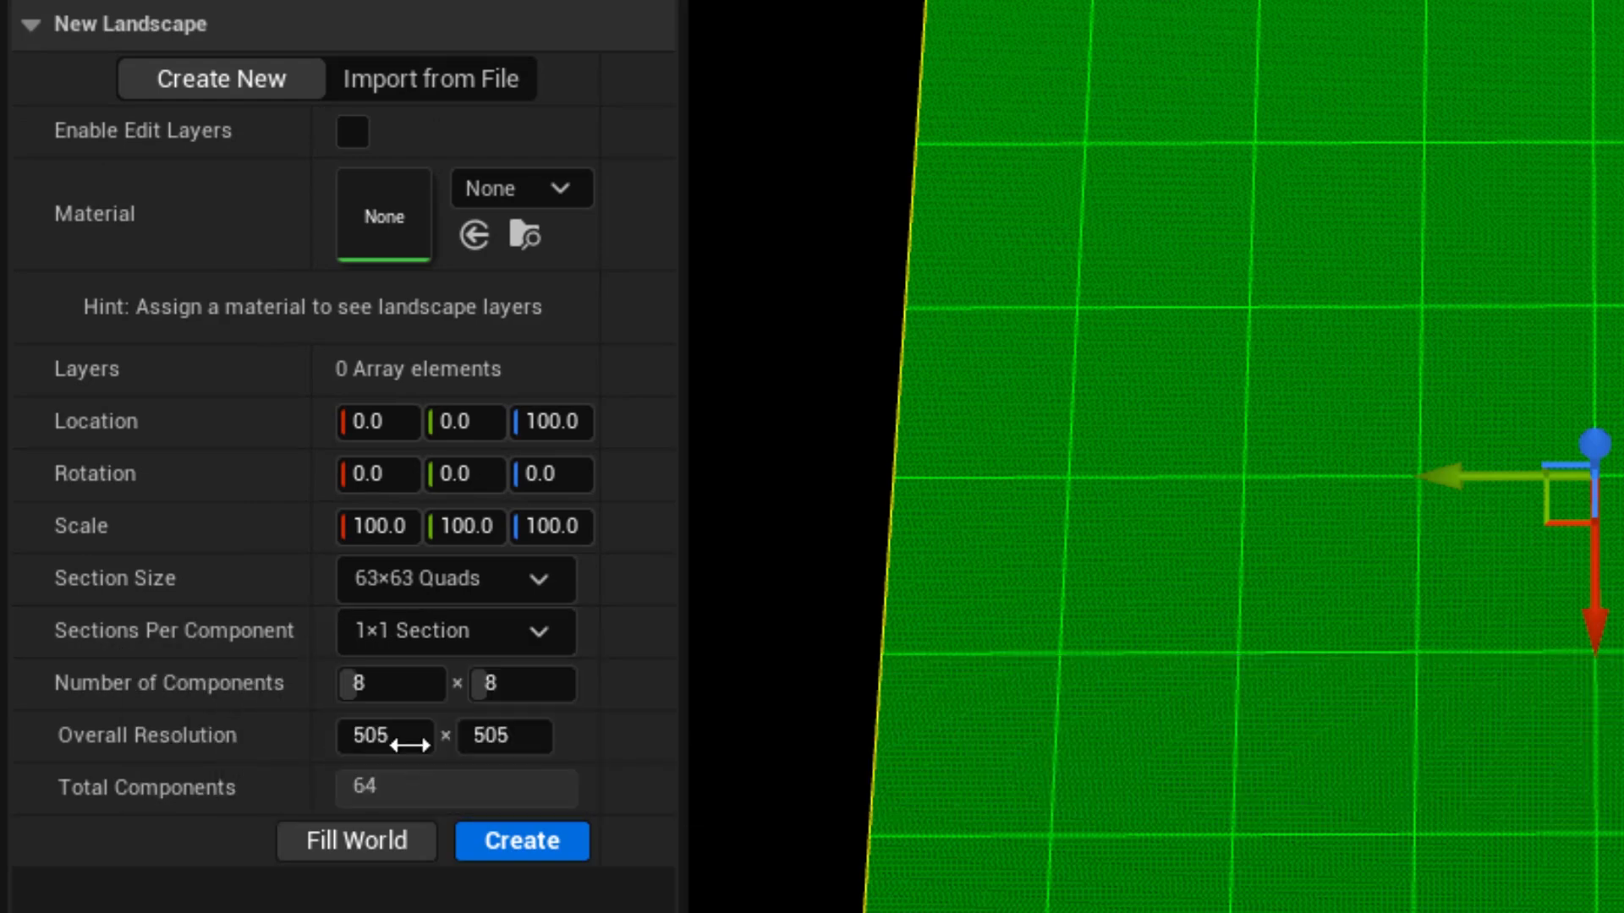
{"action": "left_click", "coordinate": [408, 743]}
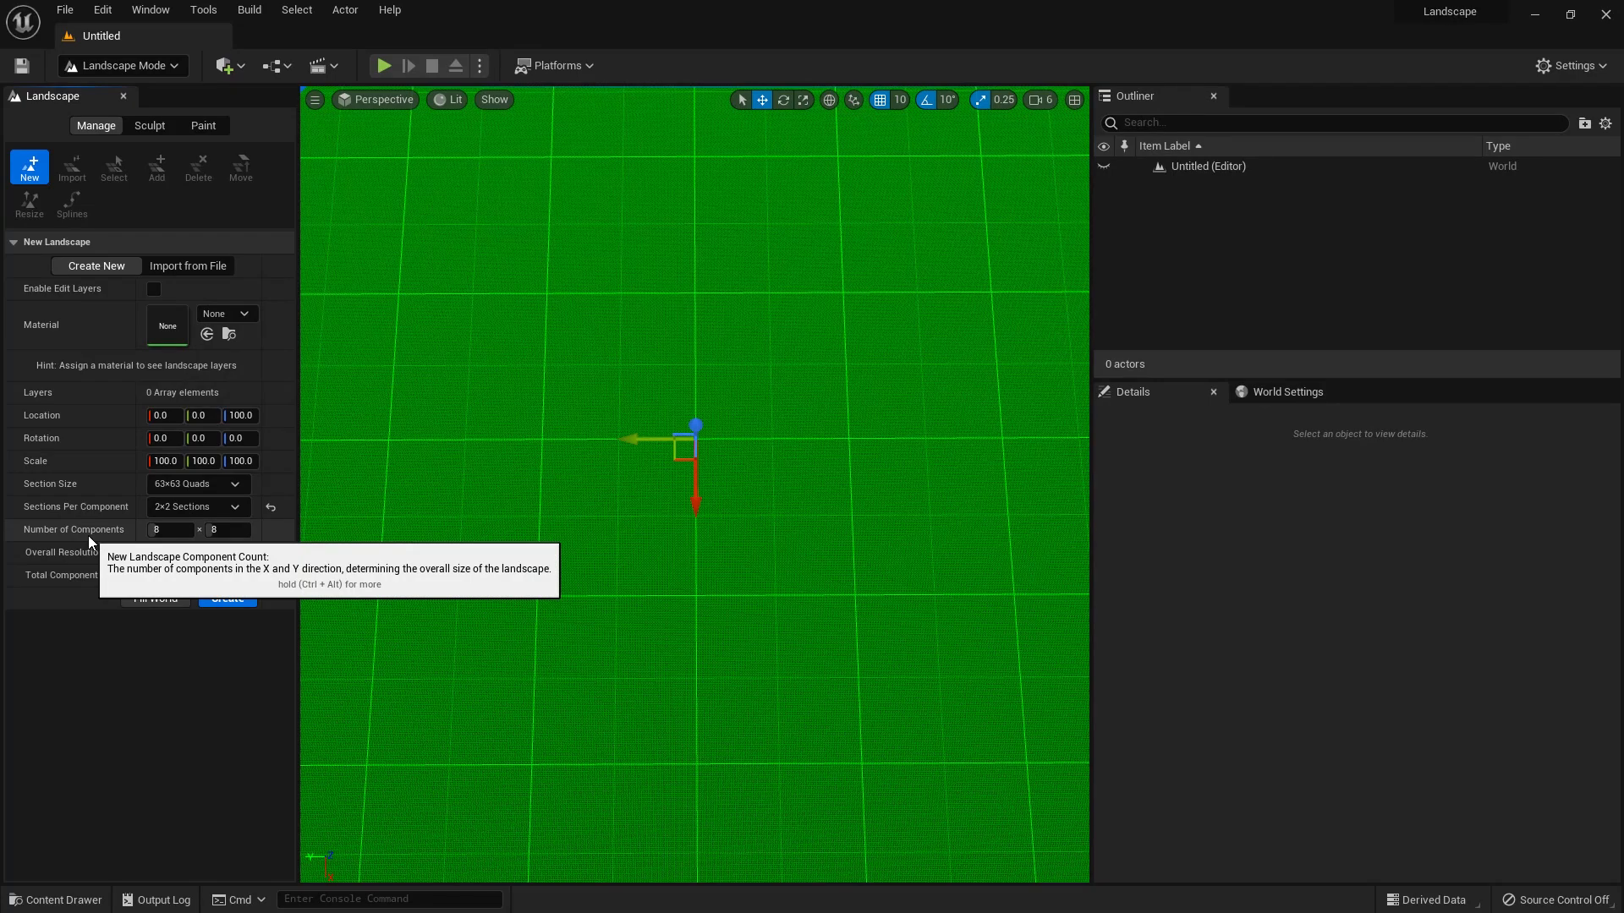
Step: Try 7 × 7 as the landscape's number of components and reset that setting to its default
{"action": "scroll", "coordinate": [622, 433], "scroll_direction": "down", "scroll_amount": 4}
{"action": "key", "text": "d"}
{"action": "right_click_drag", "start_coordinate": [626, 433], "coordinate": [627, 433]}
{"action": "key", "text": "s"}
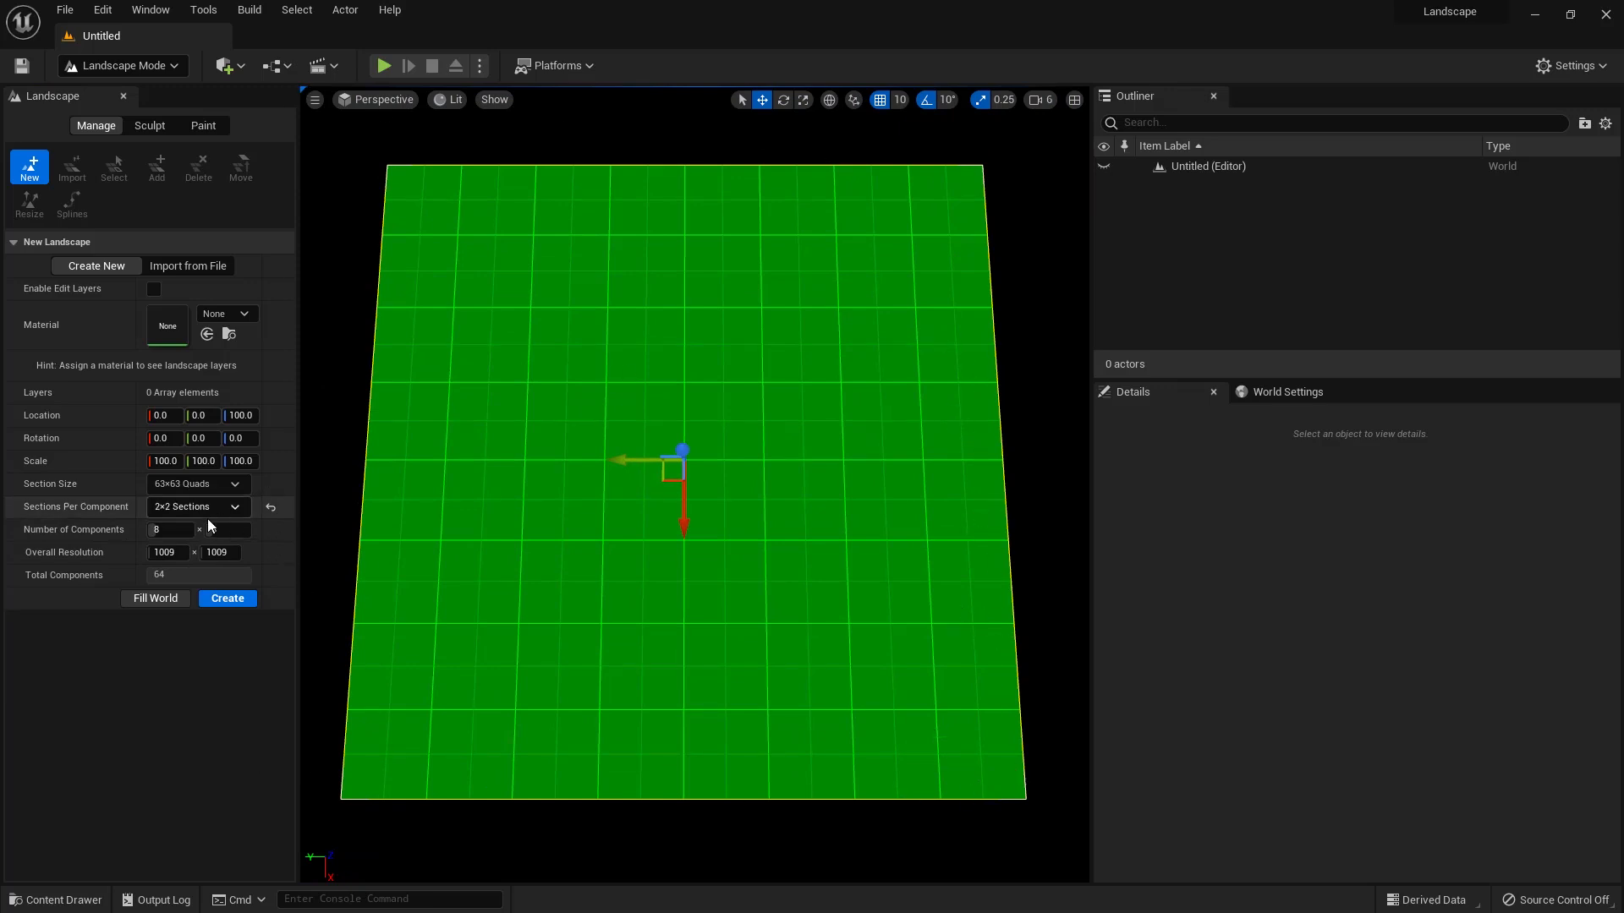
{"action": "left_click", "coordinate": [180, 527]}
{"action": "type", "text": "7"}
{"action": "key", "text": "Tab"}
{"action": "type", "text": "7"}
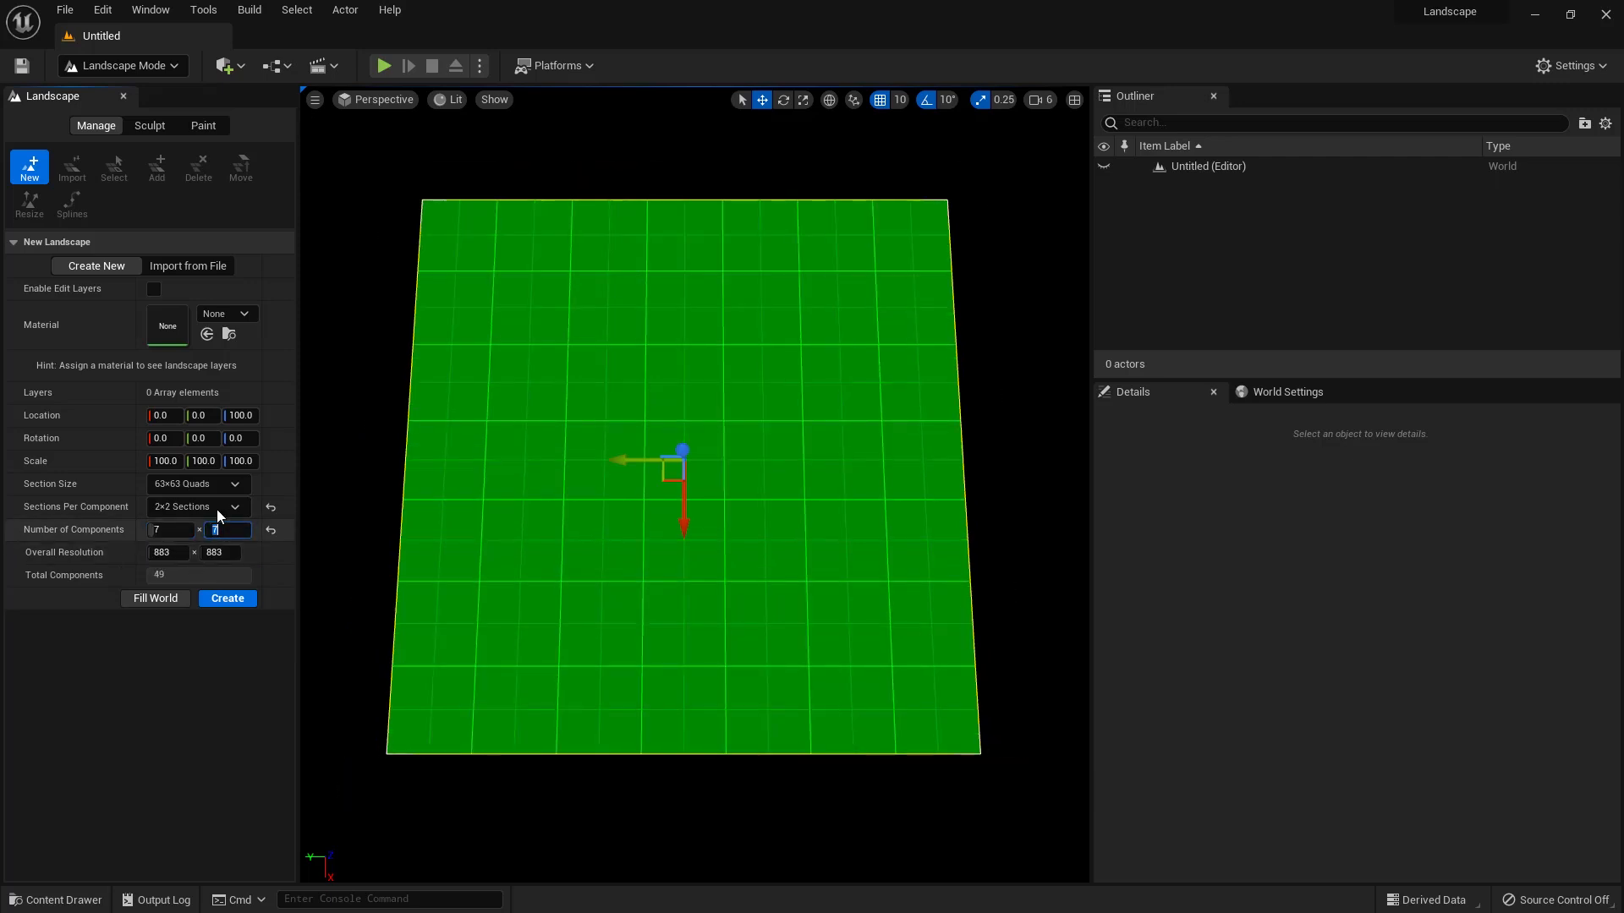
{"action": "left_click", "coordinate": [271, 530]}
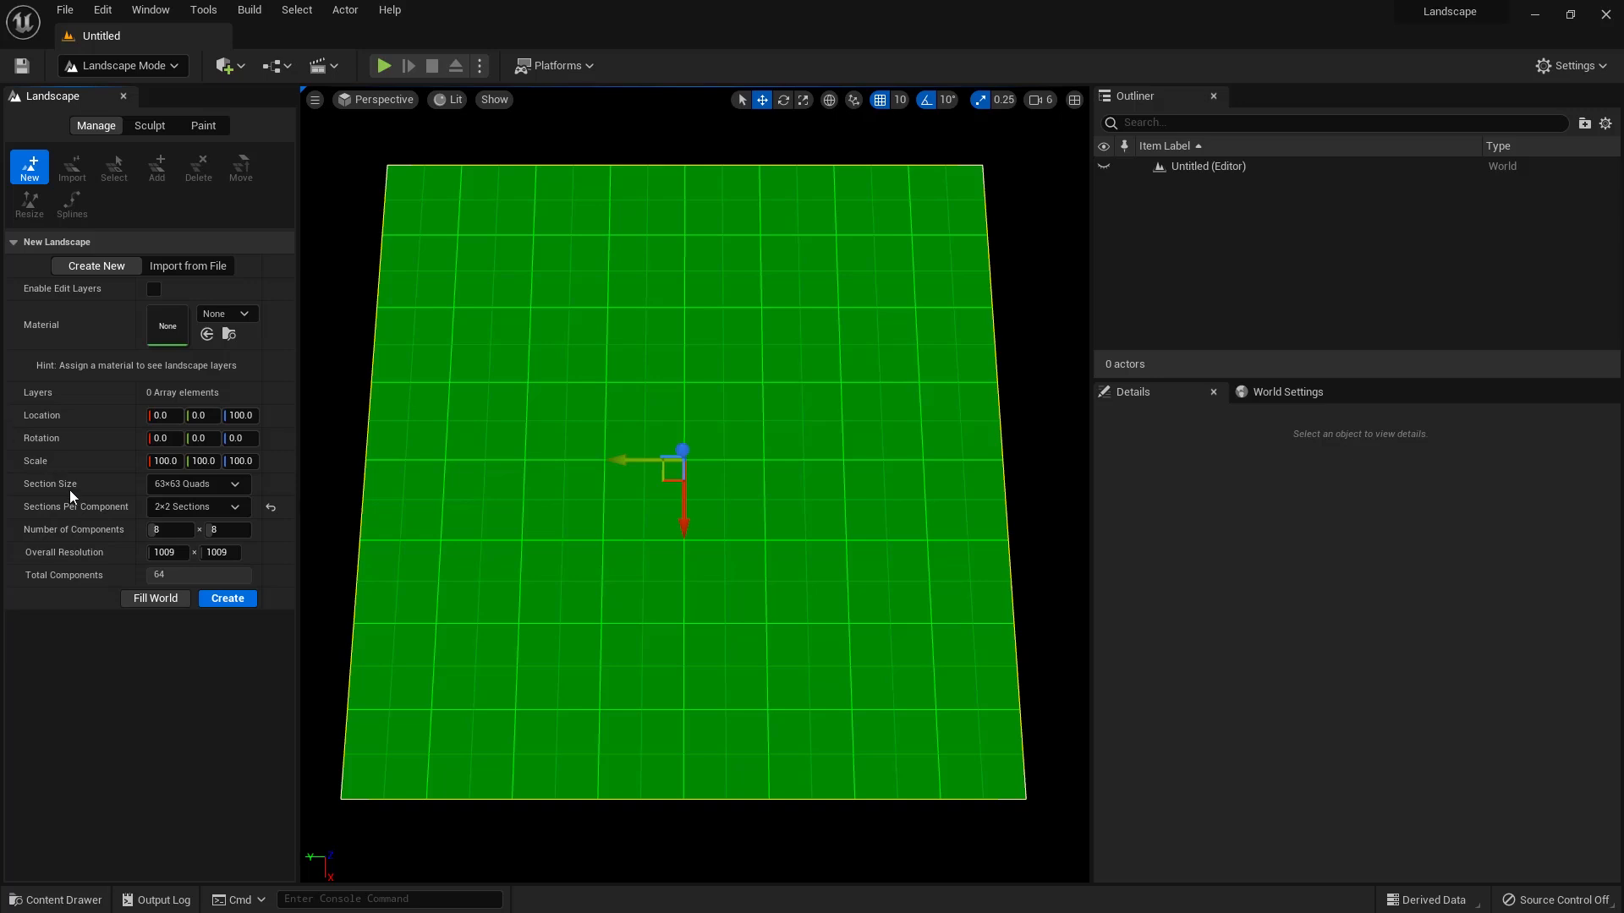
Step: Try 15×15 Quads as the landscape's section size and return the setting to 63×63 Quads
{"action": "left_click", "coordinate": [193, 494]}
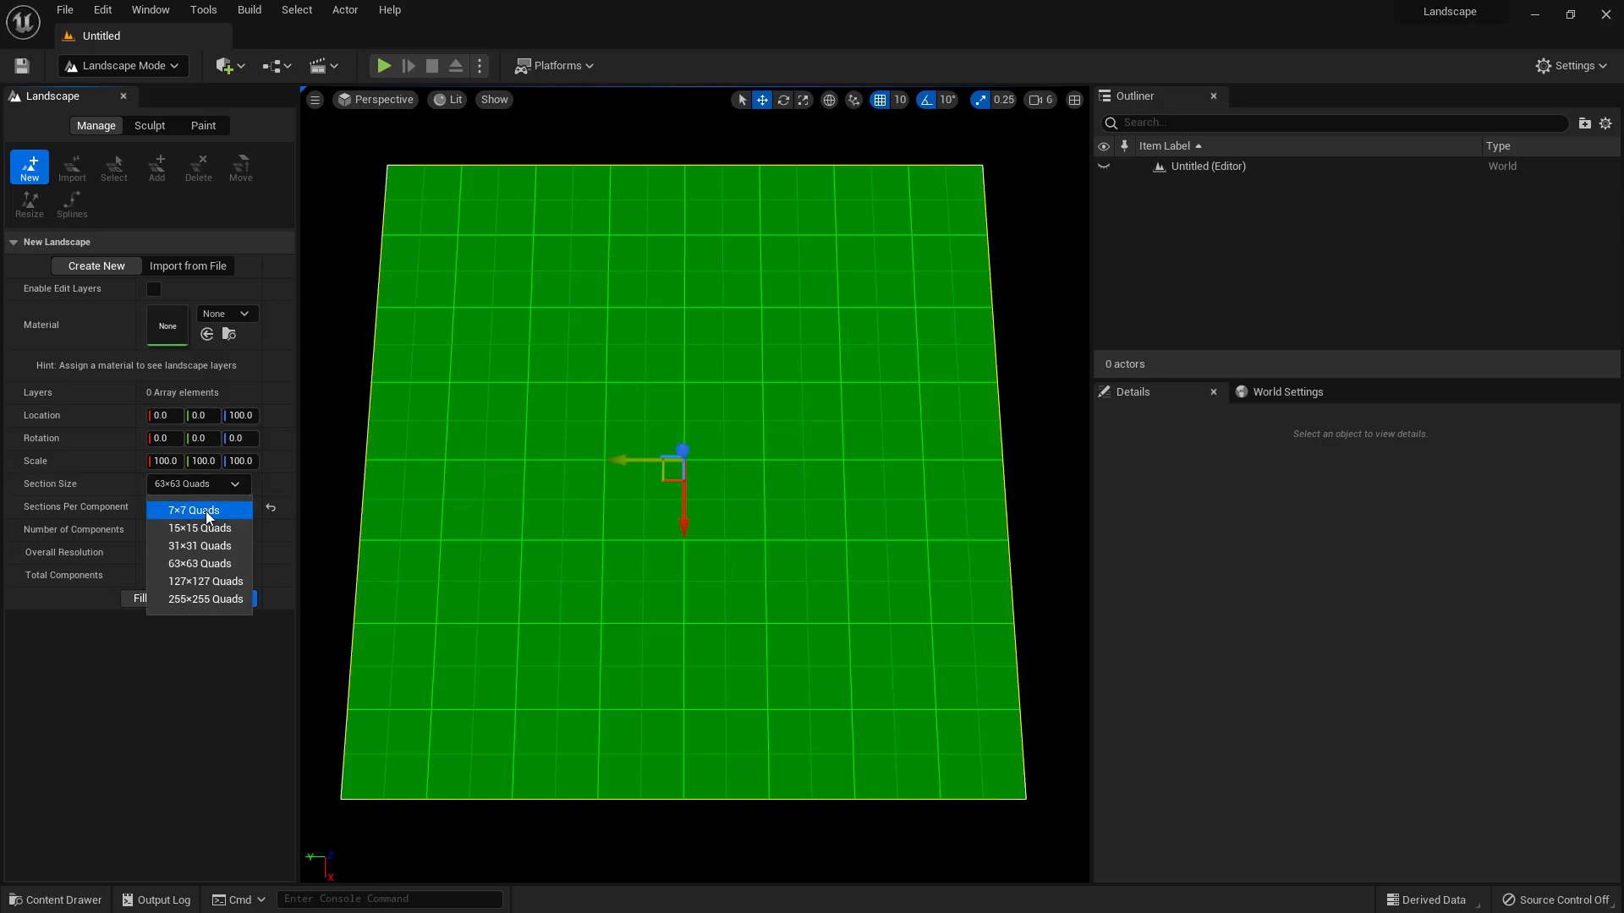
{"action": "left_click", "coordinate": [193, 528]}
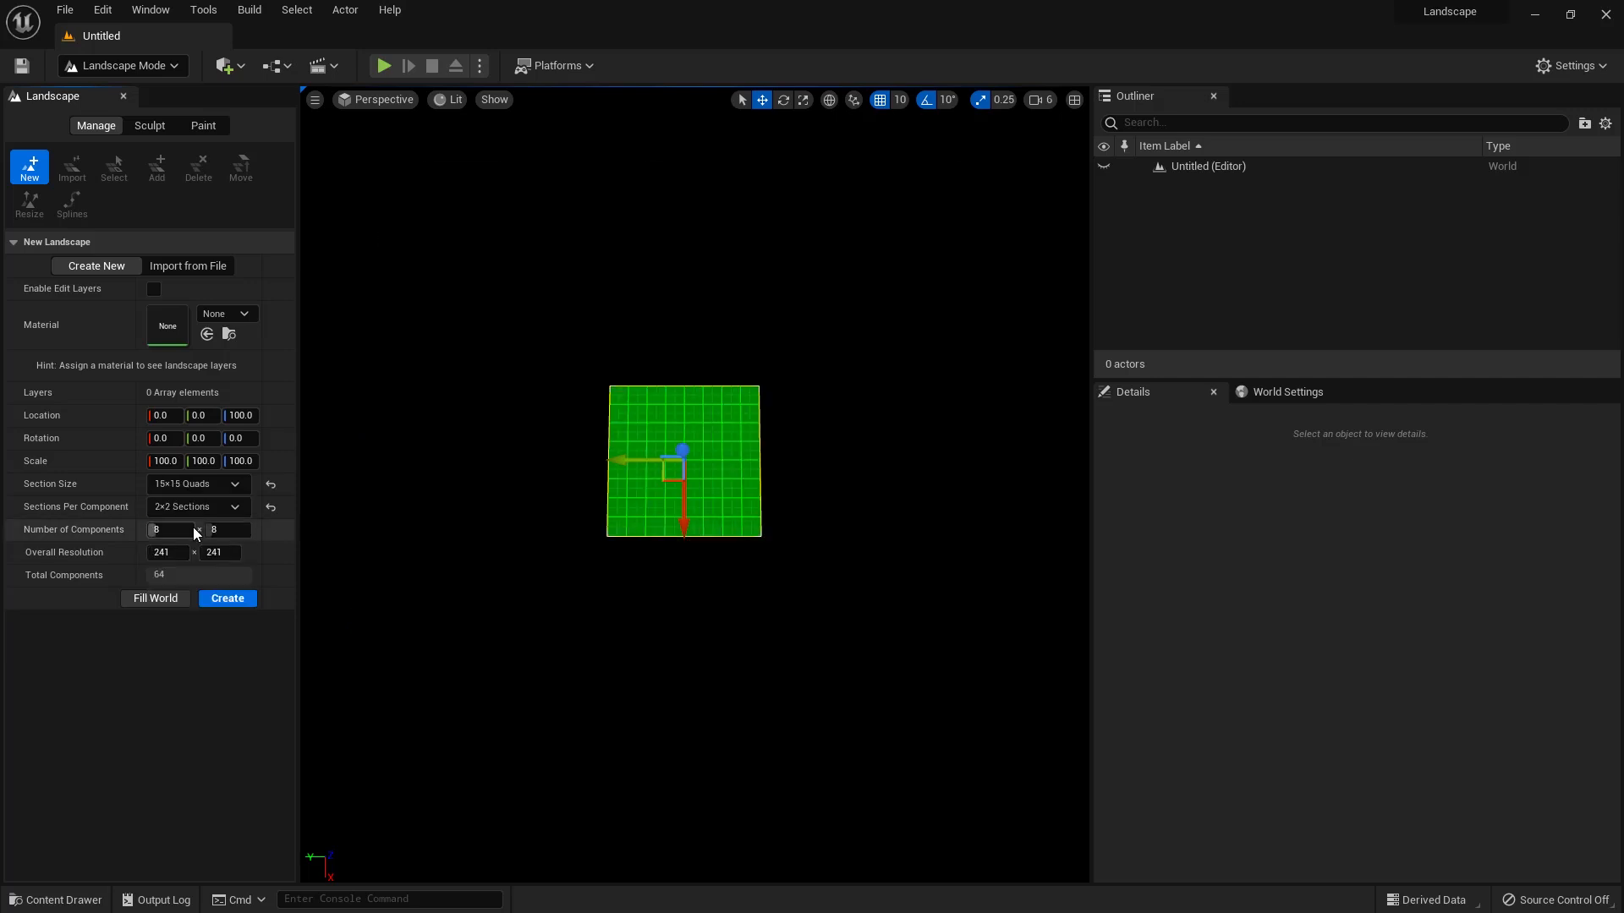
{"action": "left_click", "coordinate": [184, 486]}
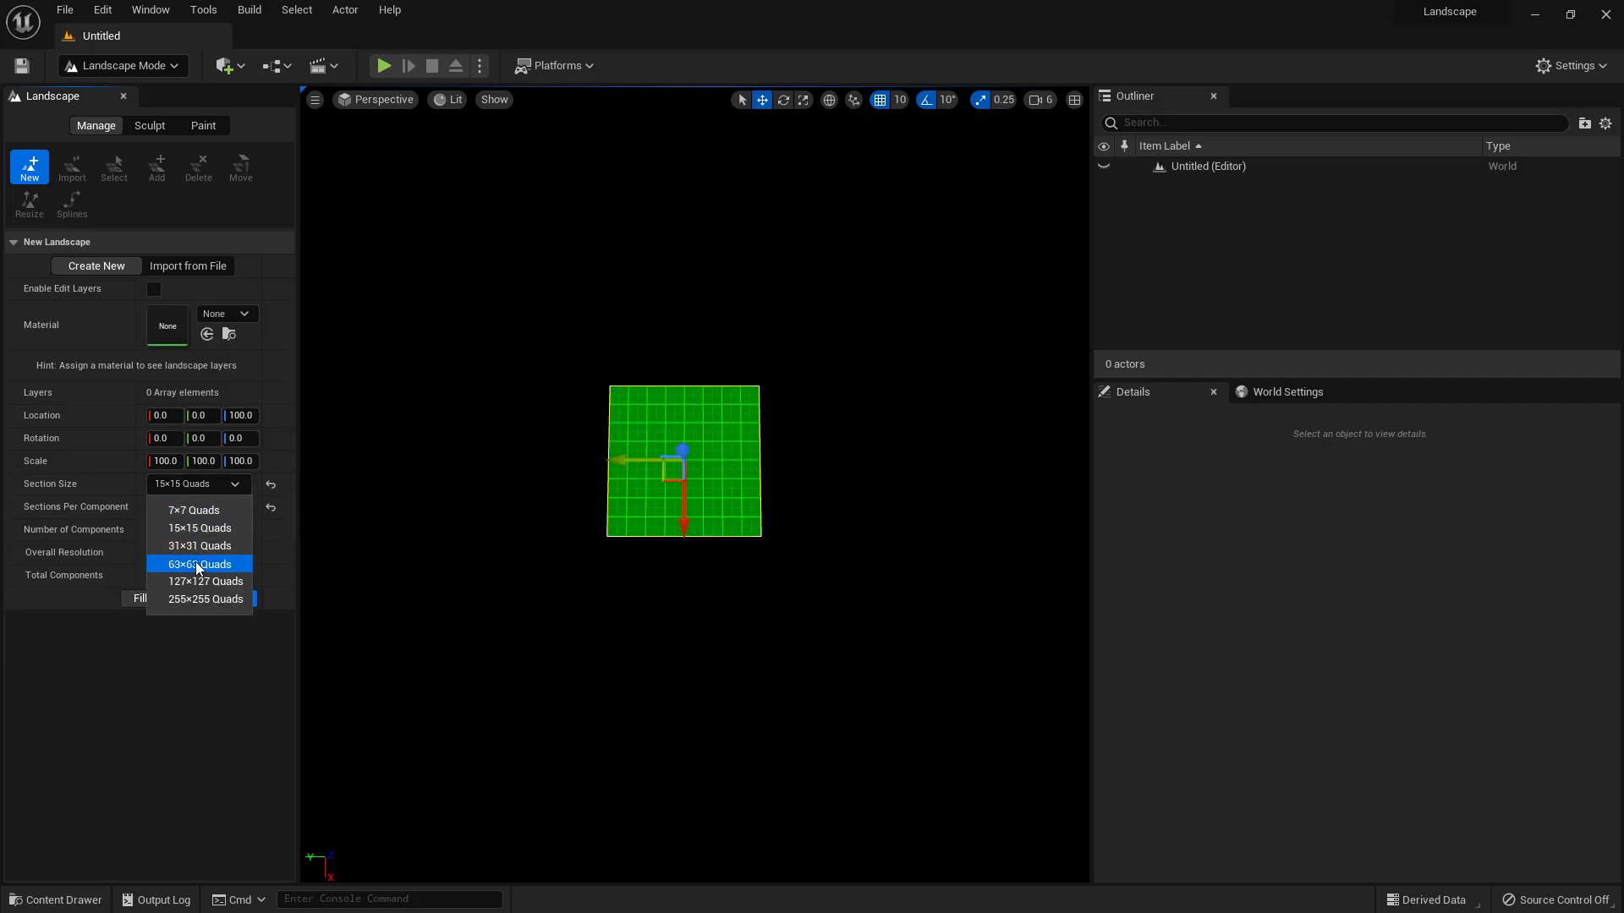
{"action": "left_click", "coordinate": [196, 558]}
Step: Try section sizes of 7×7 Quads and 255×255 Quads for the landscape preview
{"action": "left_click", "coordinate": [188, 485]}
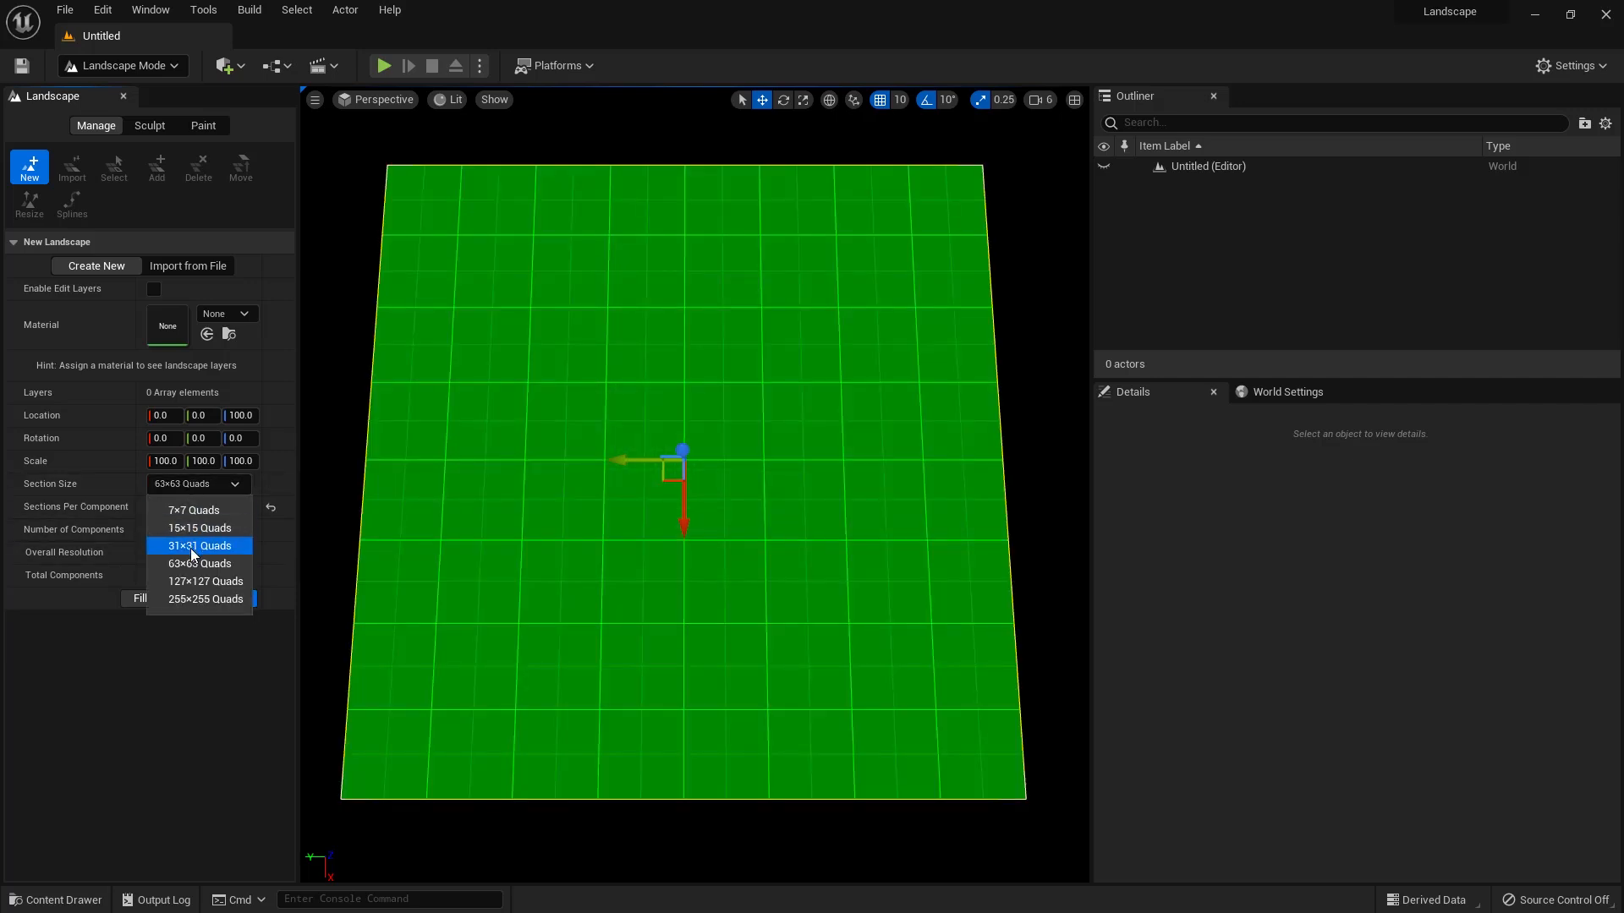
{"action": "left_click", "coordinate": [192, 505]}
{"action": "left_click", "coordinate": [195, 483]}
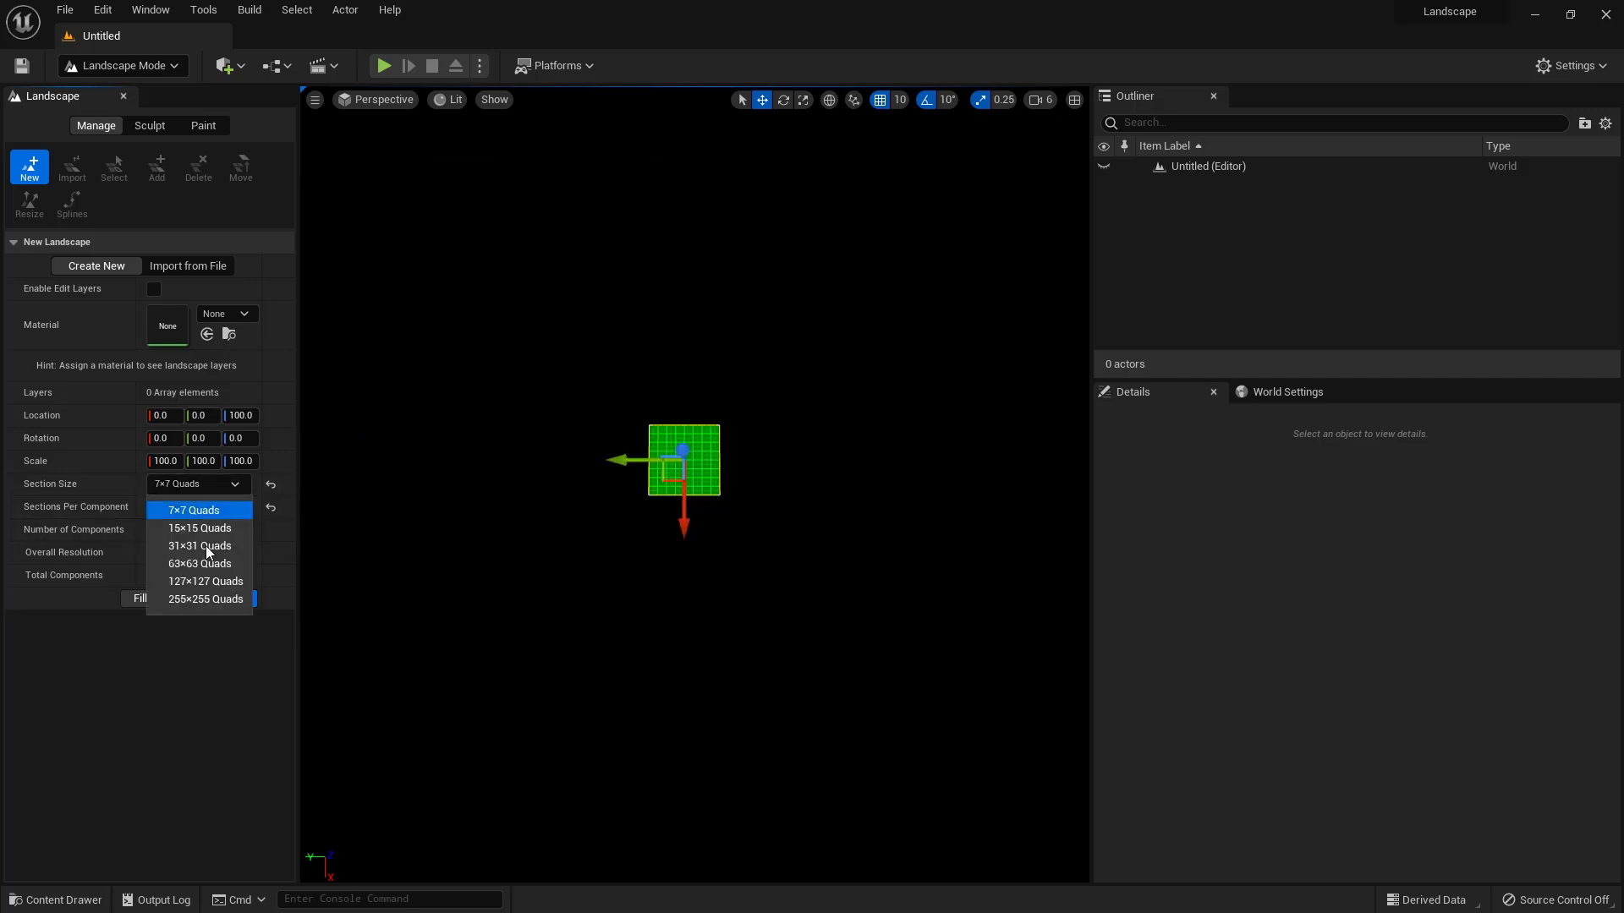
{"action": "left_click", "coordinate": [221, 599]}
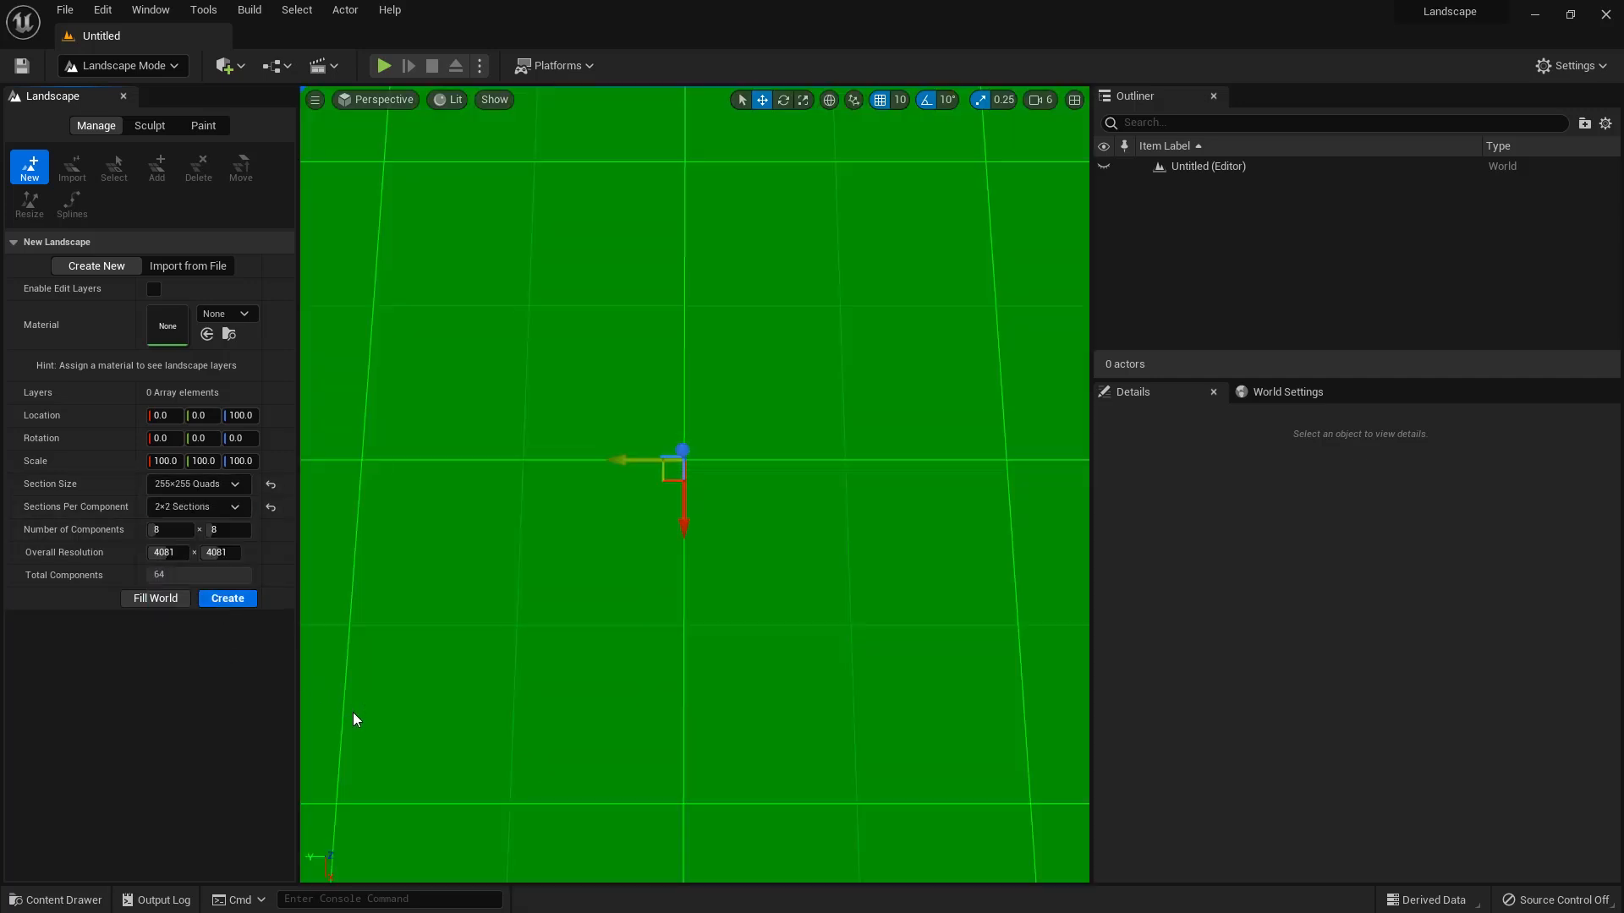
Step: Try section sizes of 15×15 Quads and 127×127 Quads for the landscape preview
{"action": "left_click", "coordinate": [183, 483]}
{"action": "left_click", "coordinate": [195, 526]}
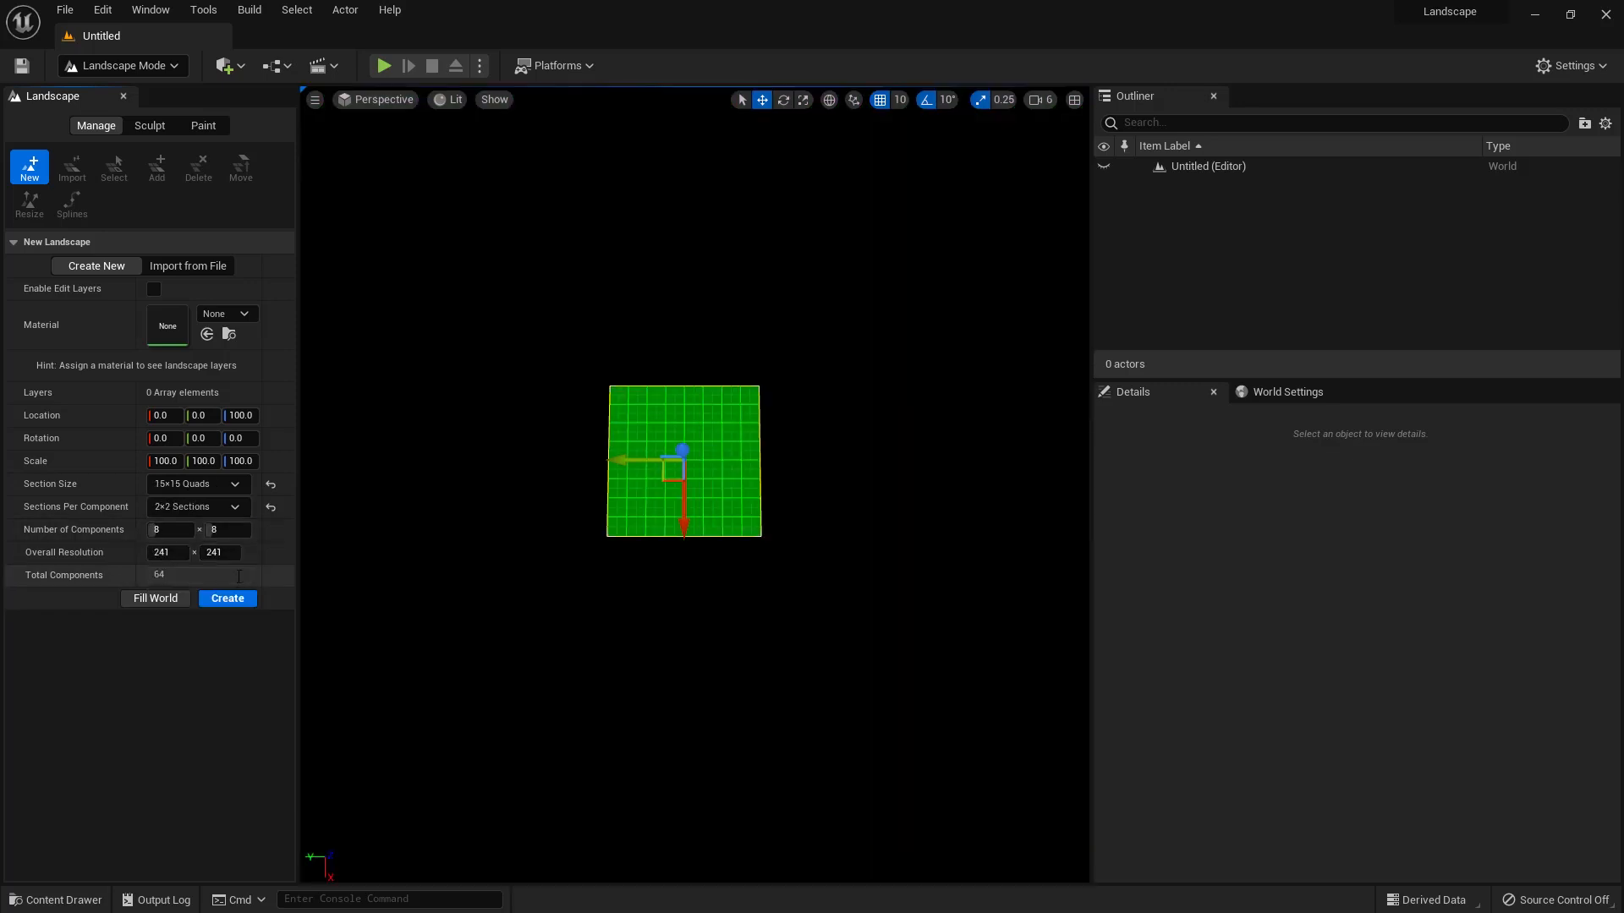
{"action": "left_click", "coordinate": [181, 486]}
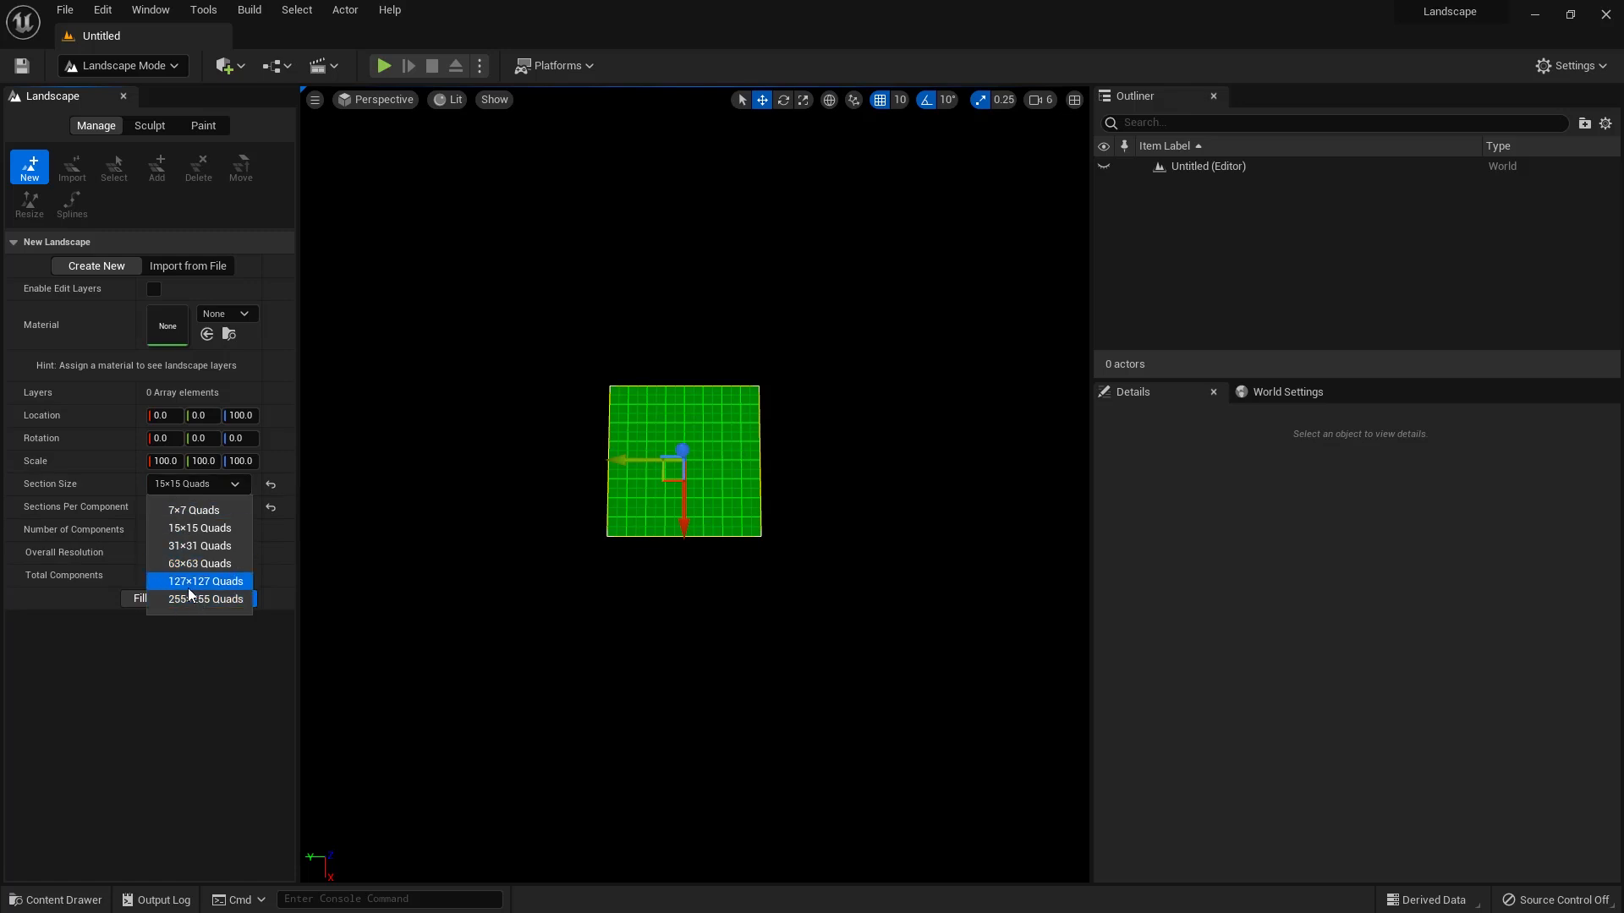
{"action": "left_click", "coordinate": [188, 588]}
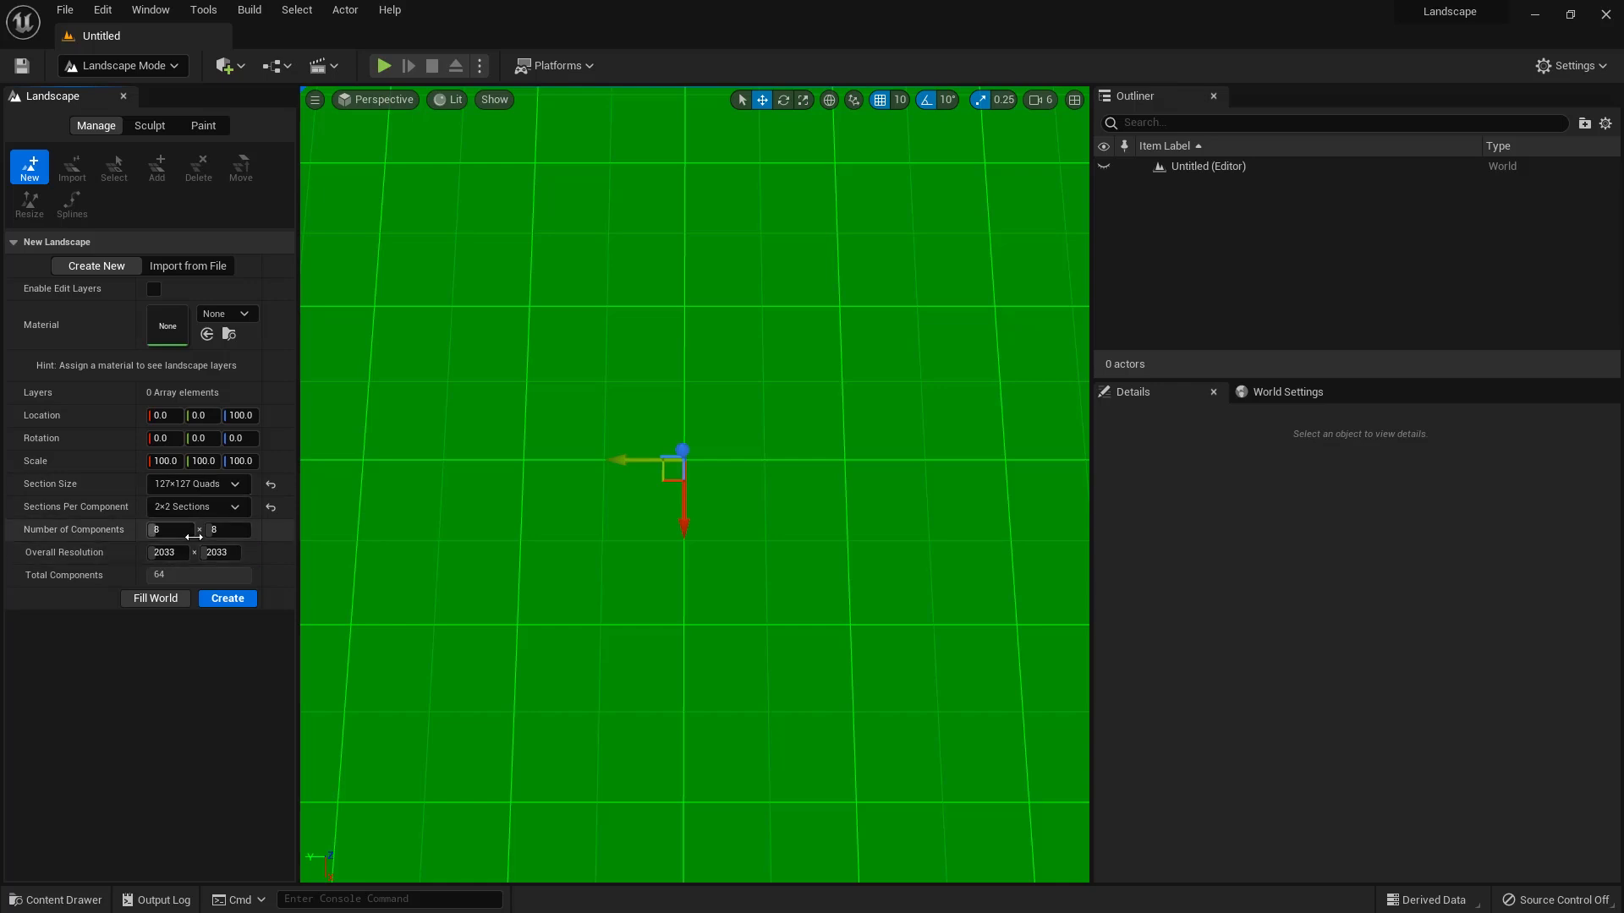
Step: Reset the section size to its default and set Sections Per Component to 2×2 Sections
{"action": "left_click", "coordinate": [176, 489]}
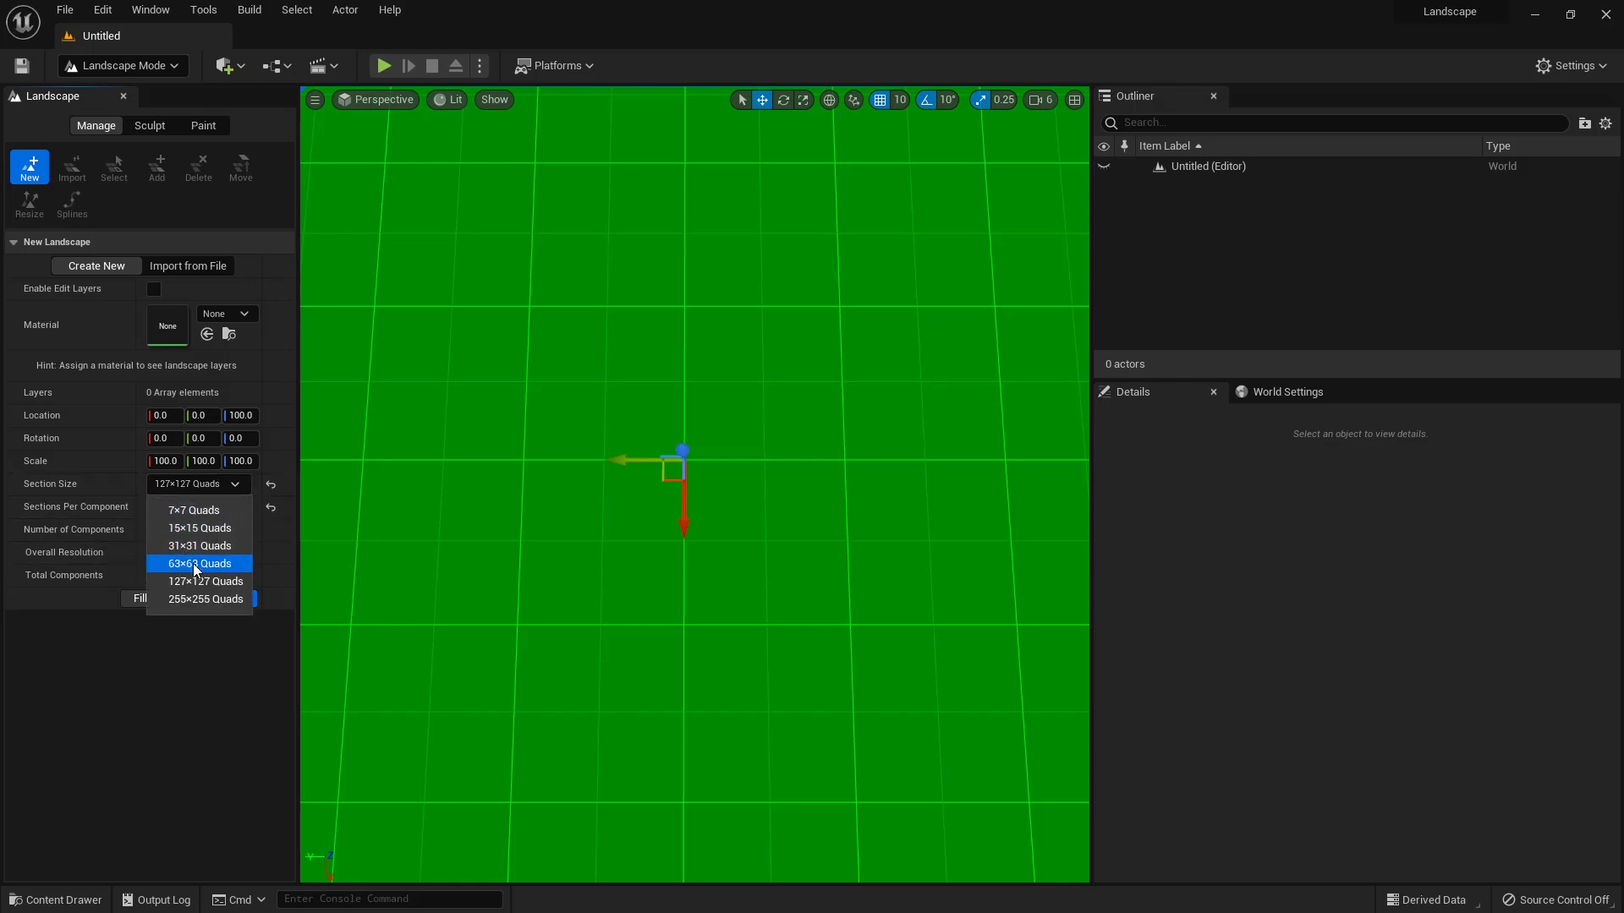
{"action": "left_click", "coordinate": [270, 507]}
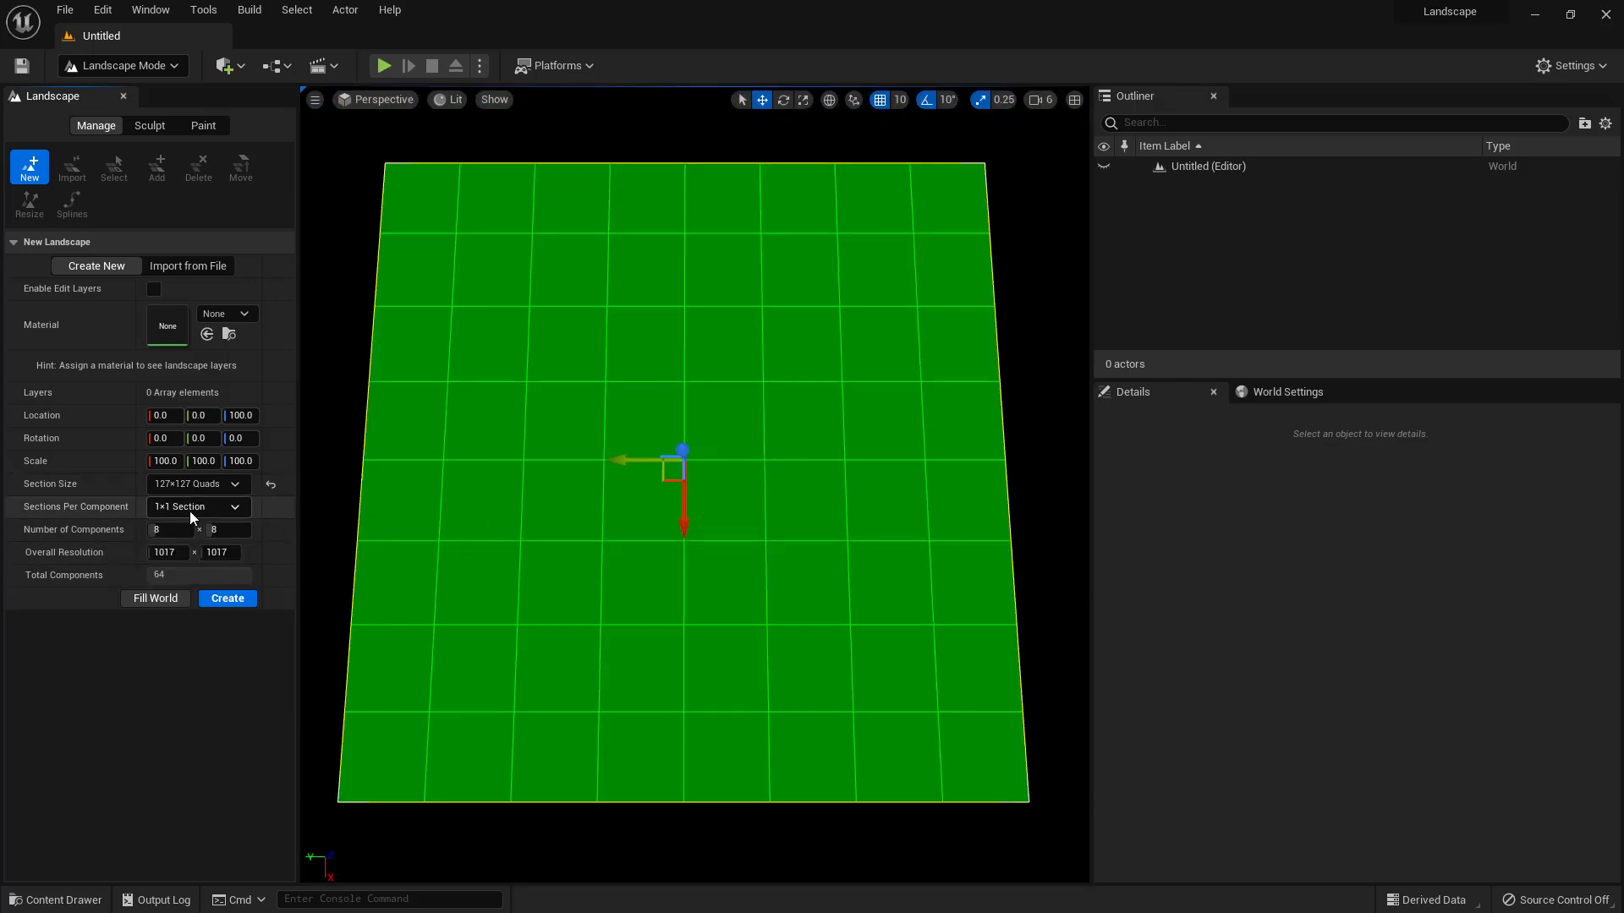
{"action": "left_click", "coordinate": [270, 485]}
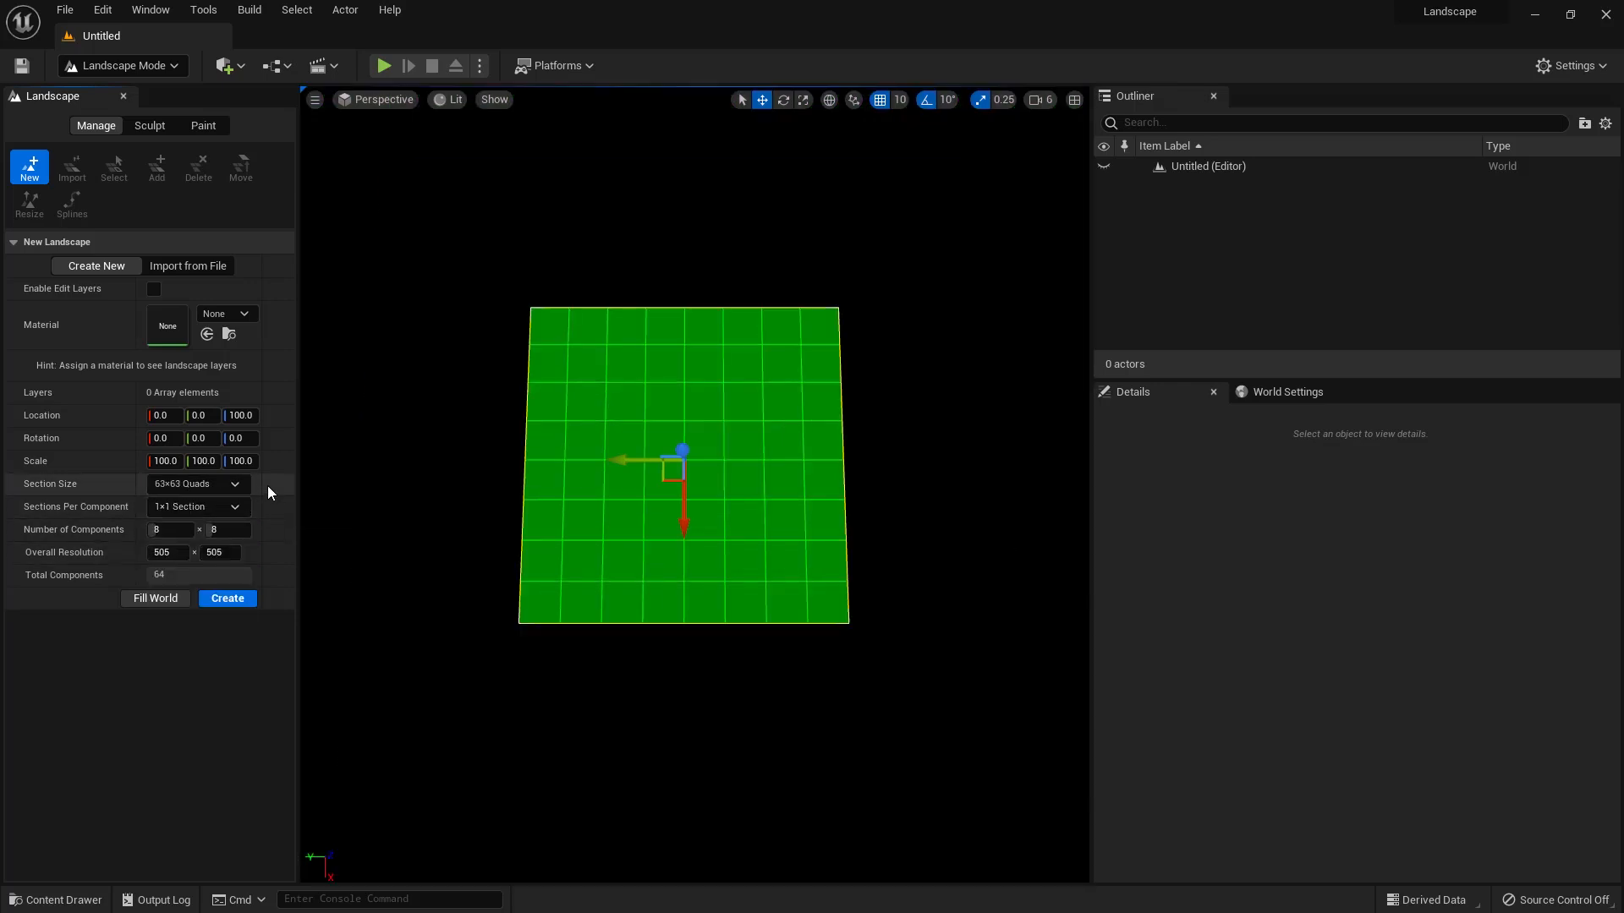
{"action": "left_click", "coordinate": [172, 506]}
{"action": "left_click", "coordinate": [176, 552]}
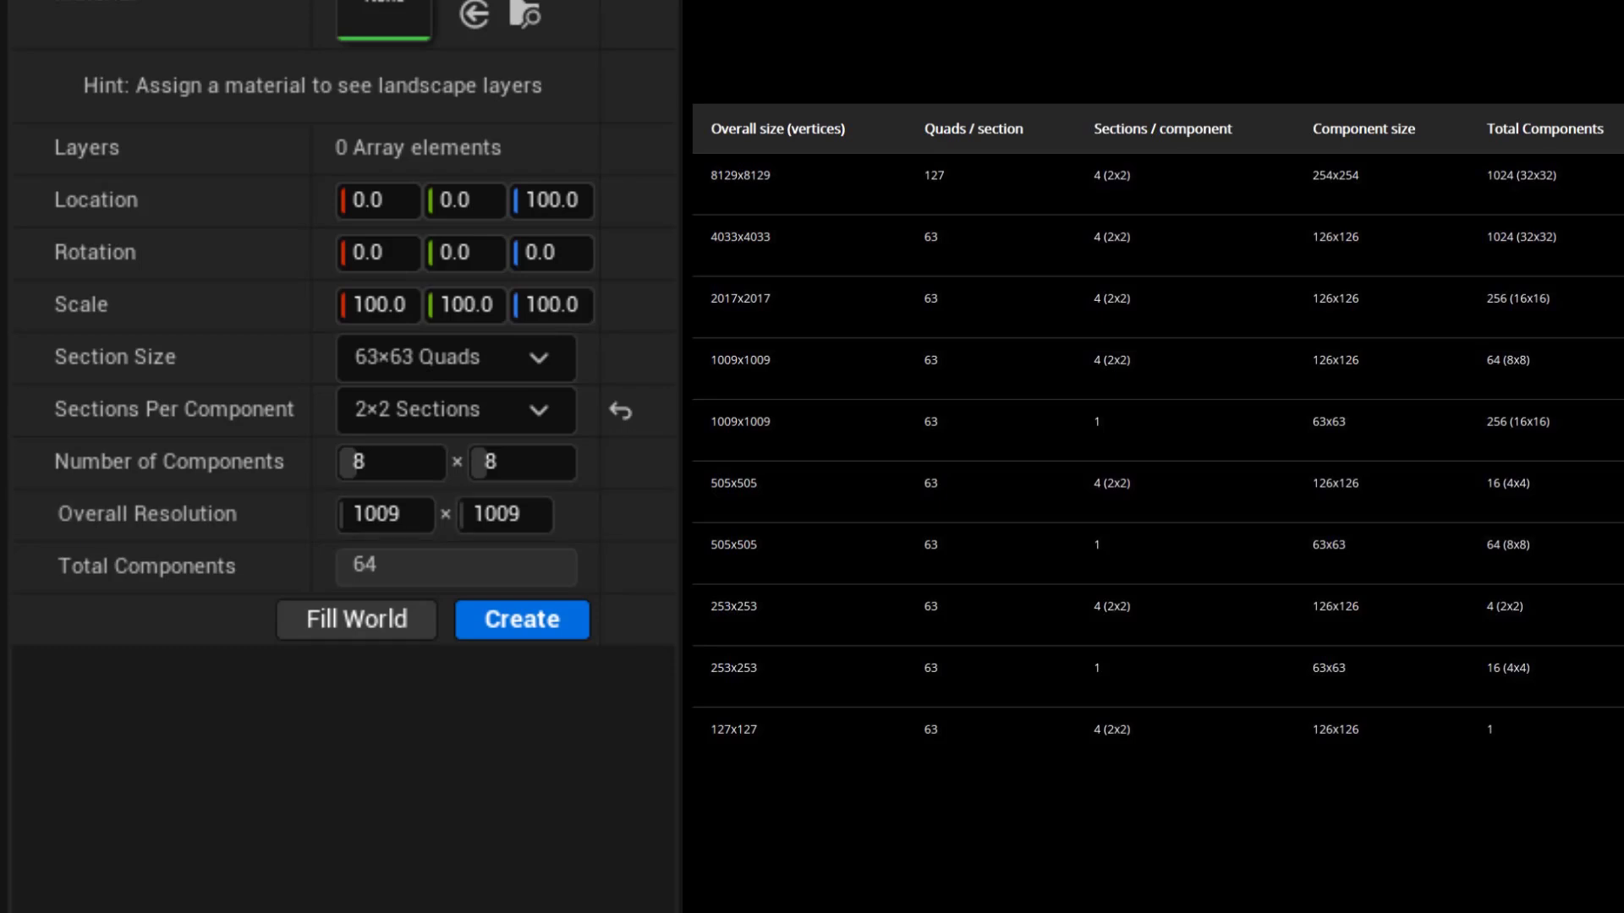
Step: Set the new landscape's overall resolution to 2017 × 2017
{"action": "left_click", "coordinate": [391, 523]}
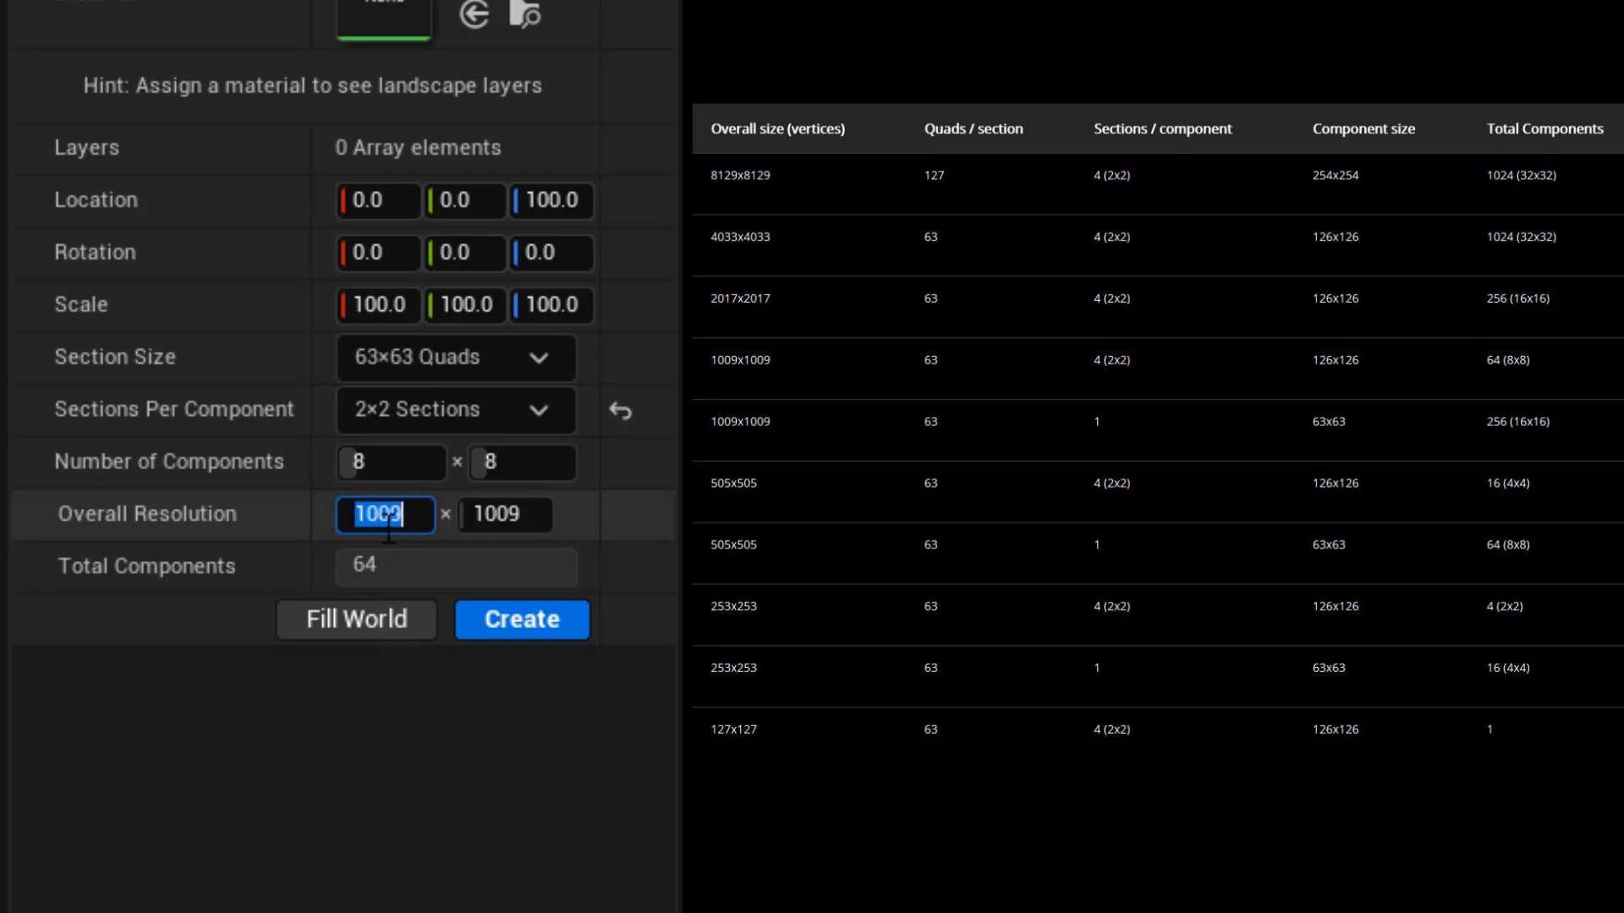
{"action": "type", "text": "2017"}
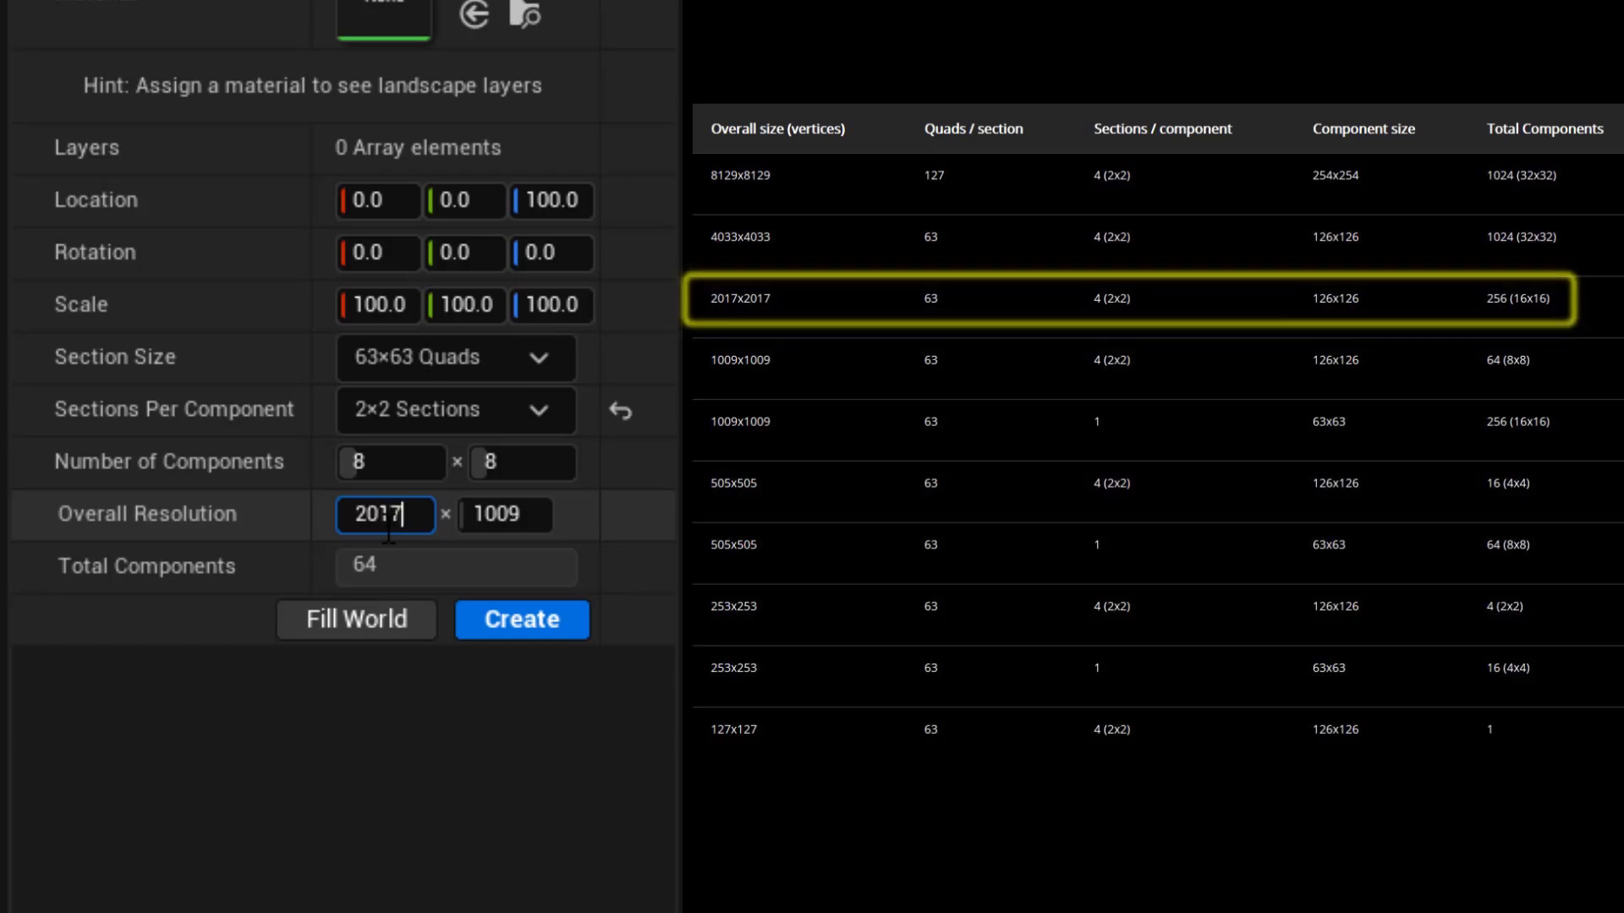
{"action": "left_click", "coordinate": [506, 527]}
{"action": "type", "text": "2017"}
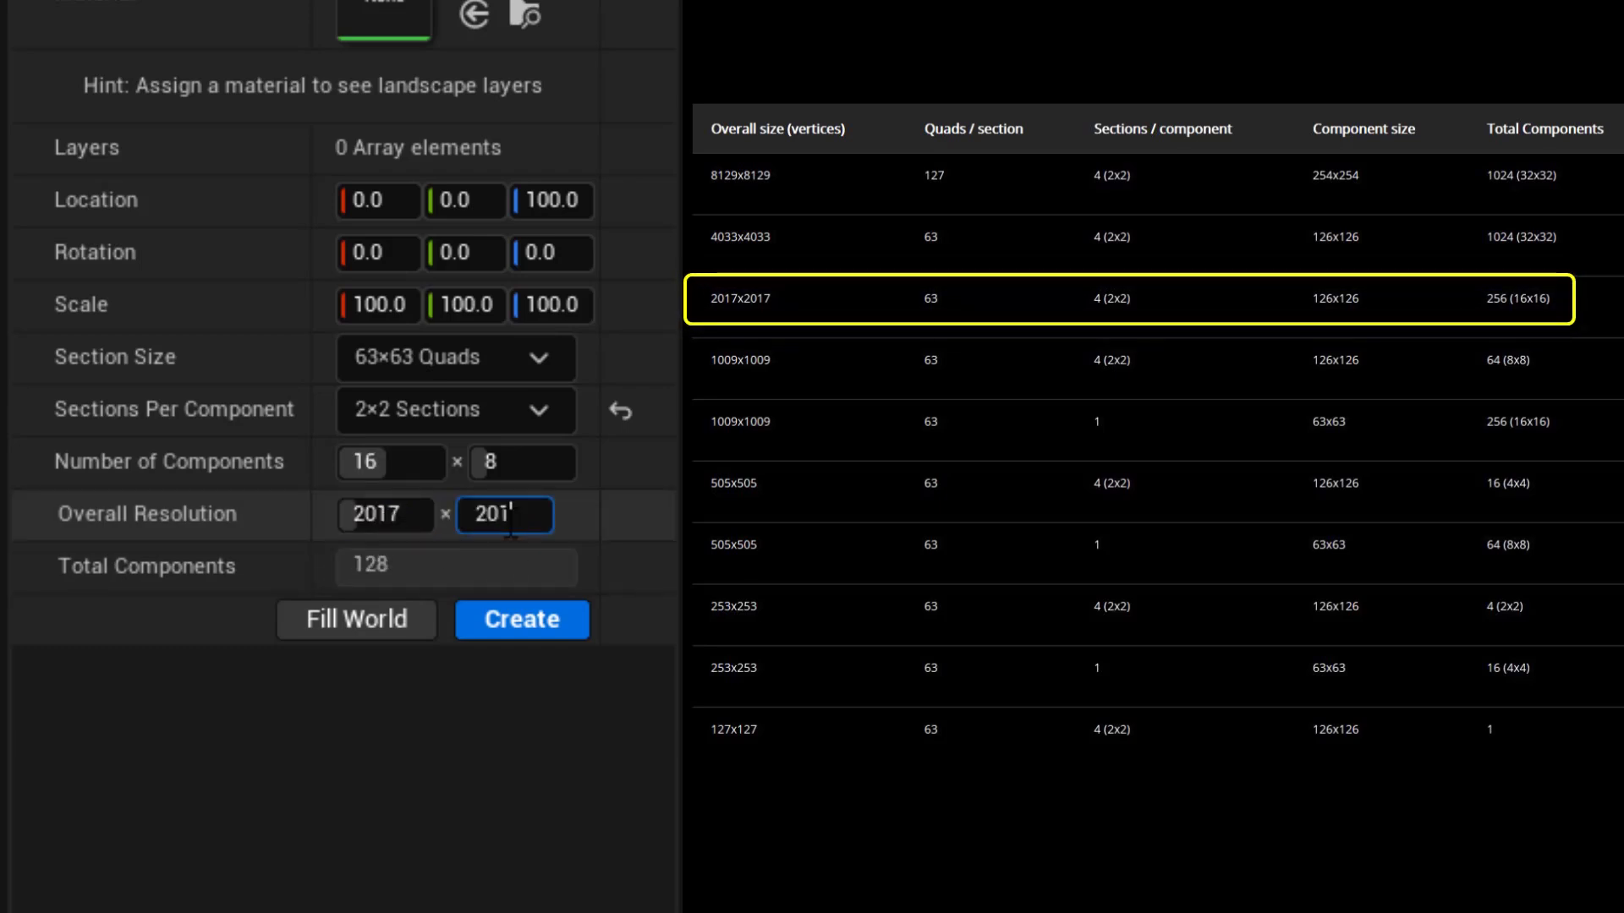
{"action": "key", "text": "Return"}
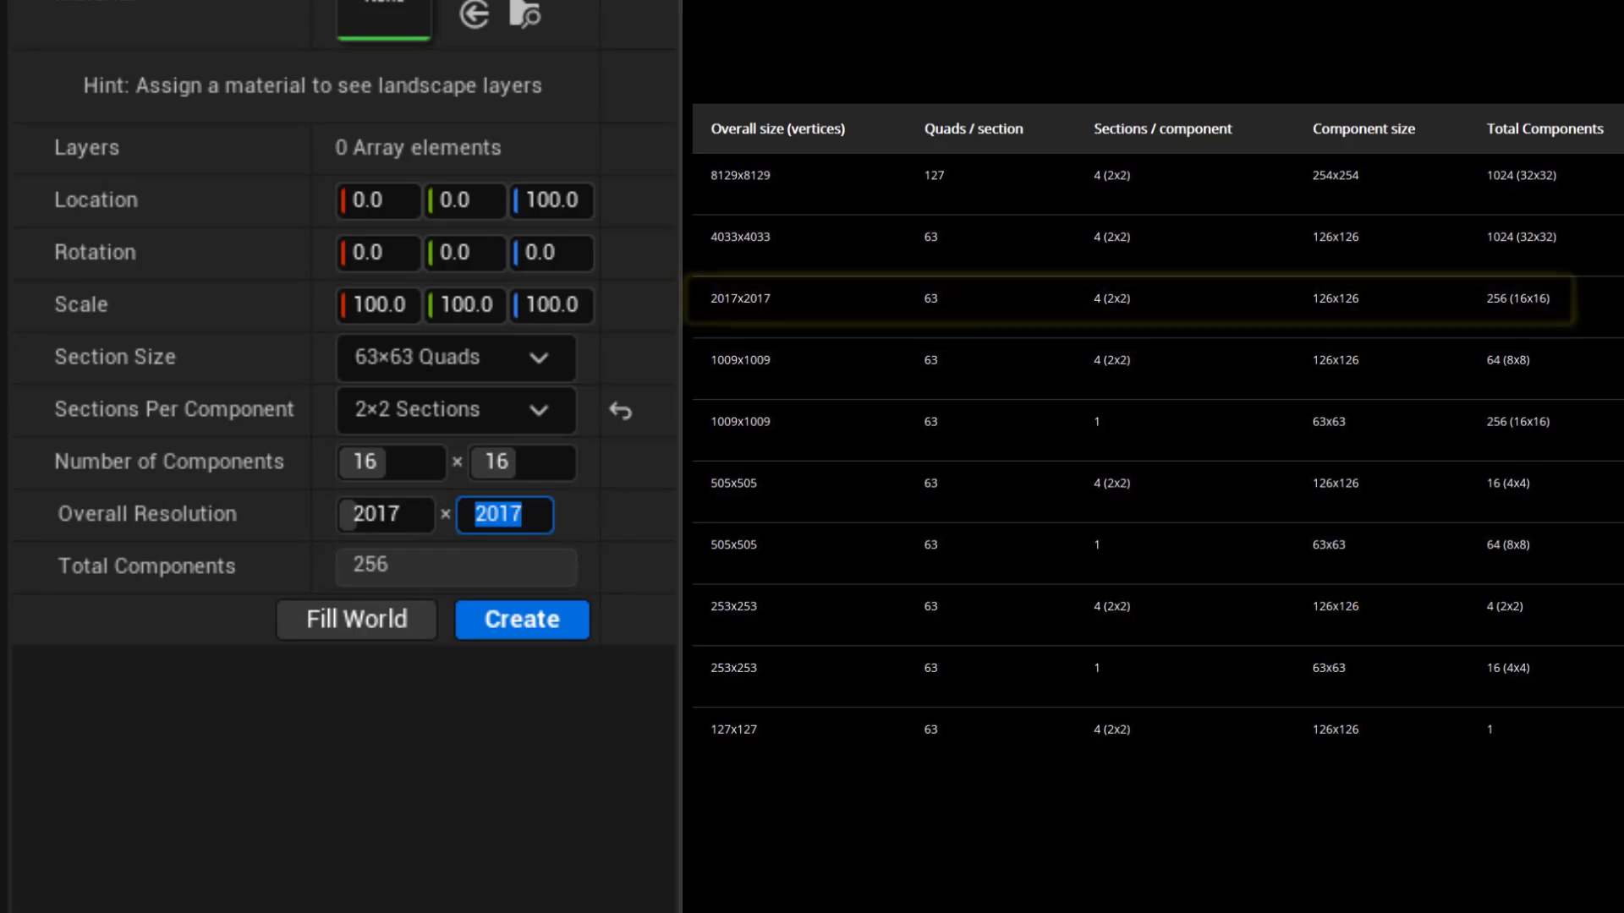
{"action": "key", "text": "Escape"}
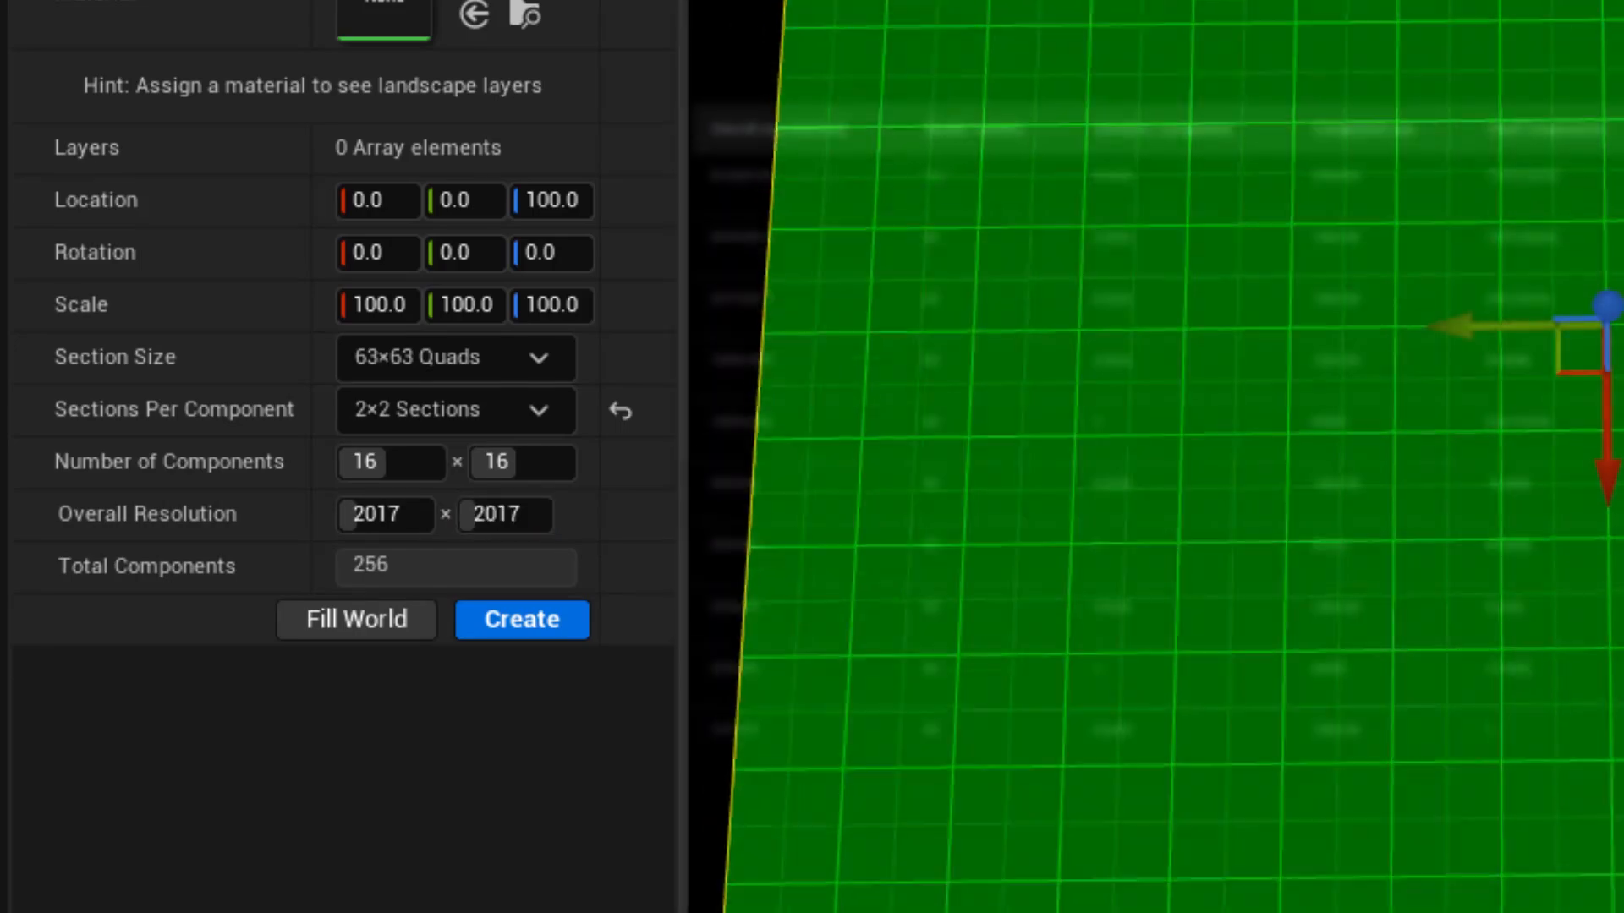
{"action": "right_click", "coordinate": [1348, 716]}
{"action": "type", "text": "ss"}
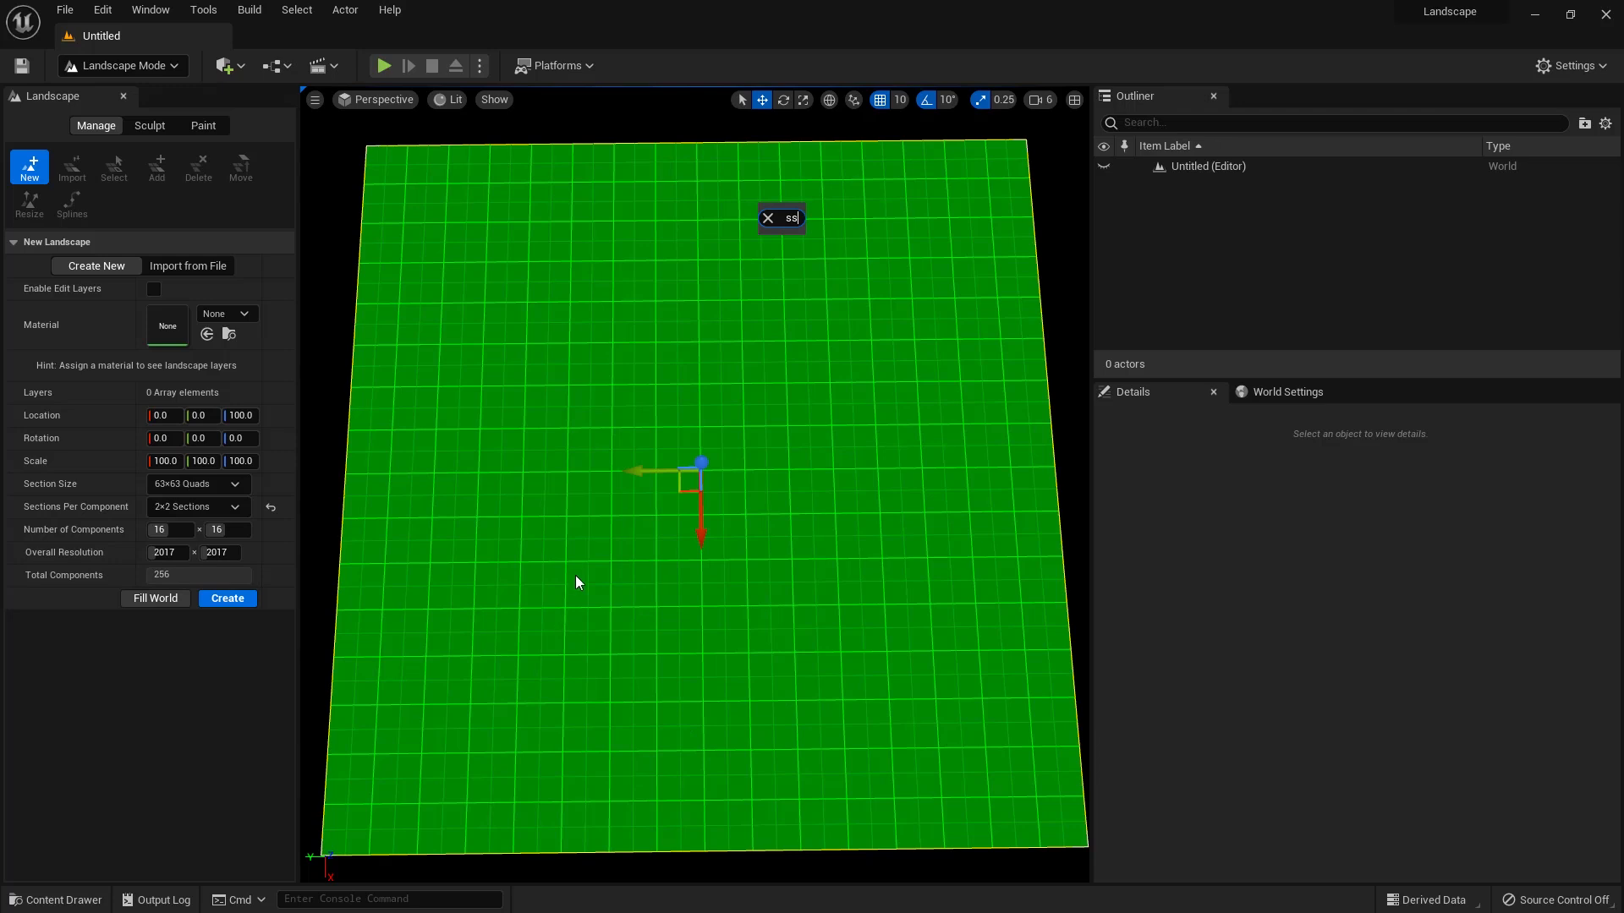
{"action": "right_click", "coordinate": [775, 222]}
{"action": "left_click", "coordinate": [191, 687]}
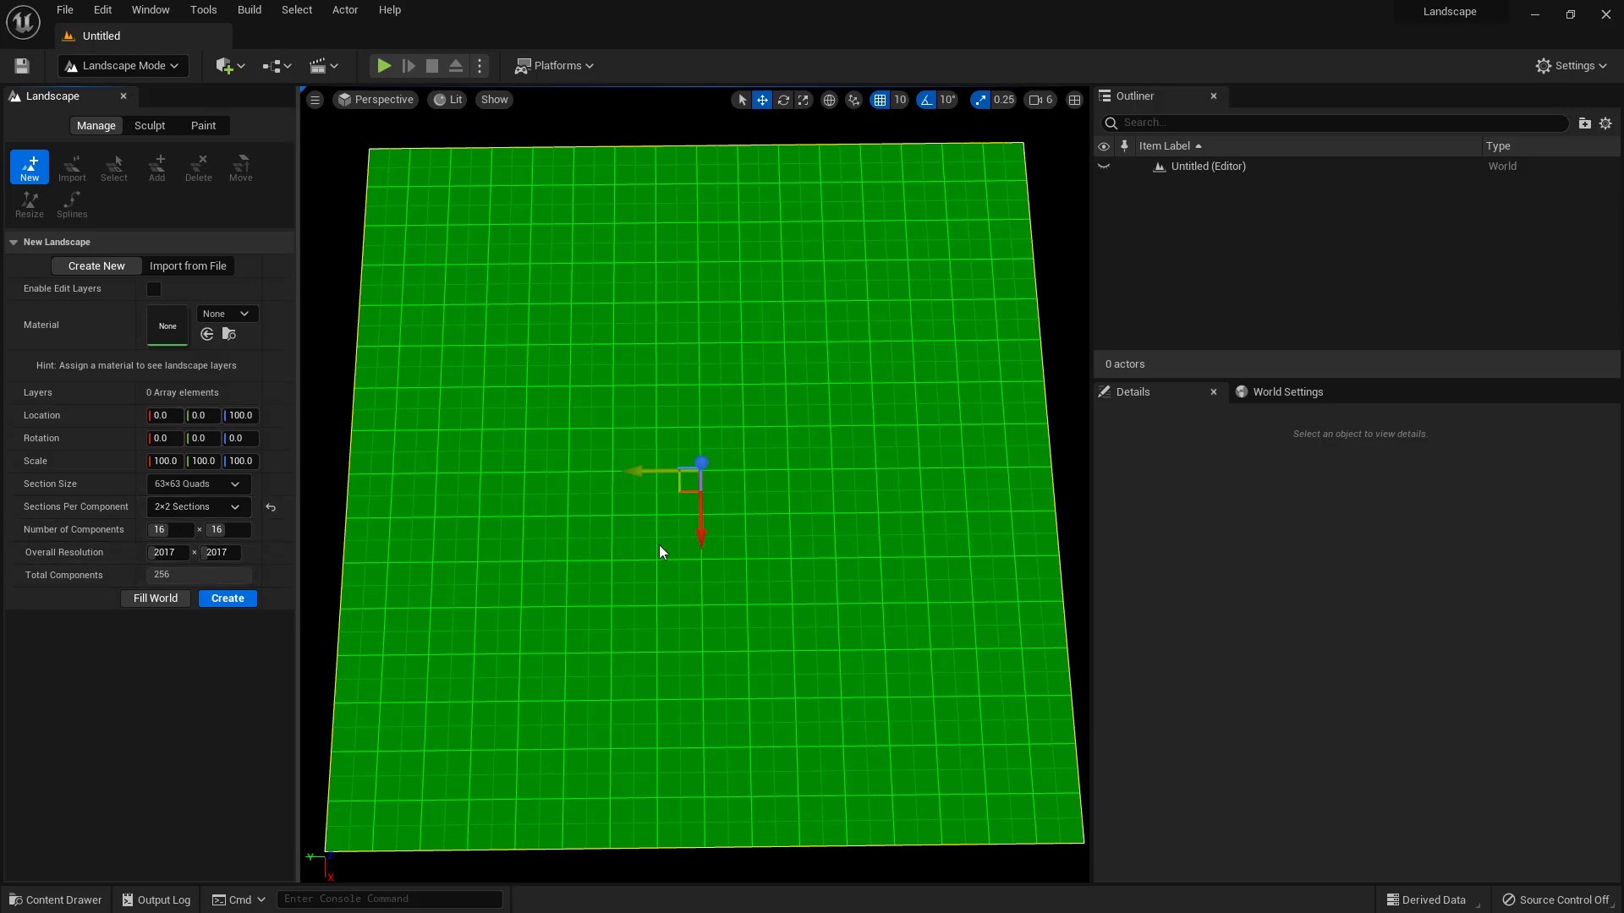
Step: Set the new landscape's overall resolution to 1009 × 1009
{"action": "left_click", "coordinate": [166, 551]}
{"action": "type", "text": "1009"}
{"action": "left_click", "coordinate": [218, 552]}
{"action": "type", "text": "100"}
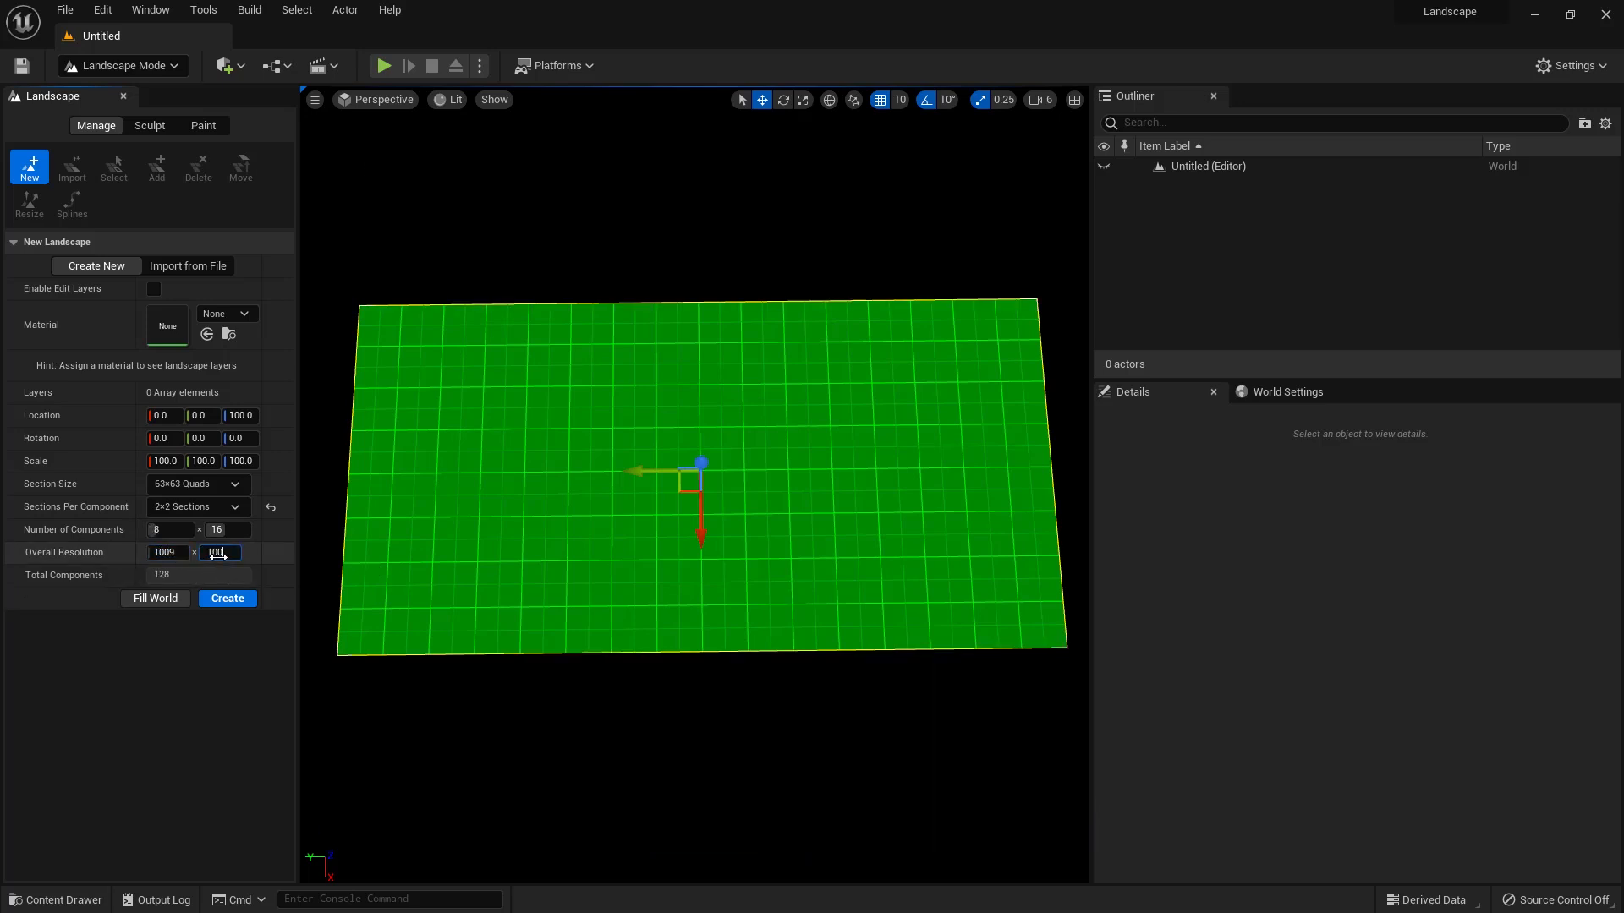
{"action": "type", "text": "9"}
{"action": "key", "text": "Return"}
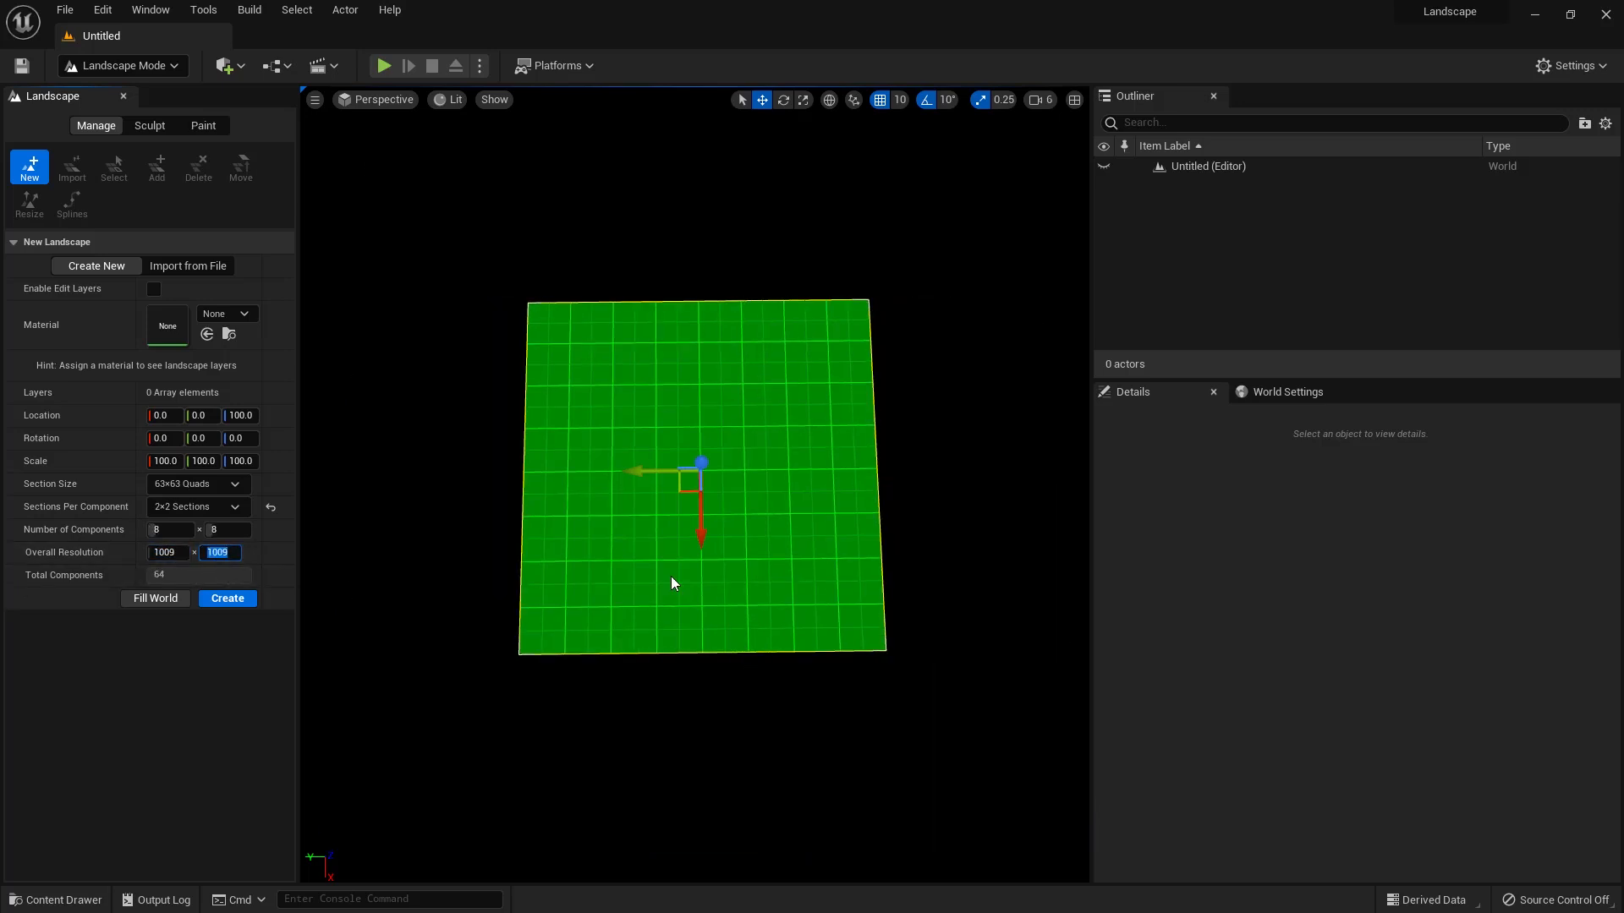
Step: Set Sections Per Component to 1×1 Section and create the landscape
{"action": "left_click", "coordinate": [224, 507]}
{"action": "left_click", "coordinate": [196, 533]}
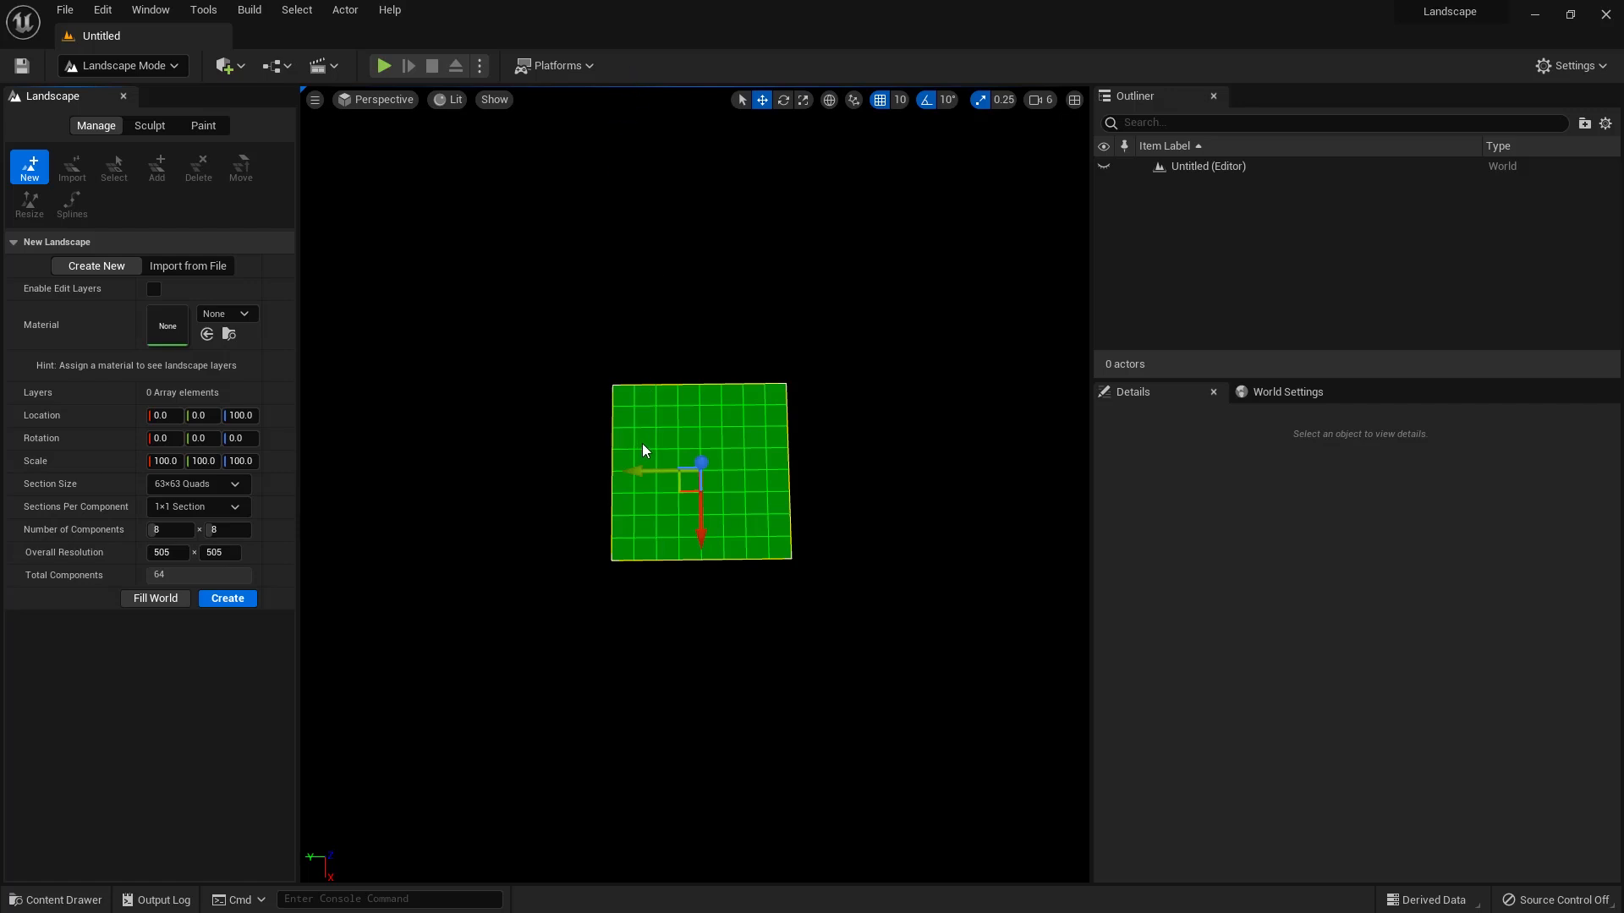
{"action": "scroll", "coordinate": [560, 472], "scroll_direction": "up", "scroll_amount": 5}
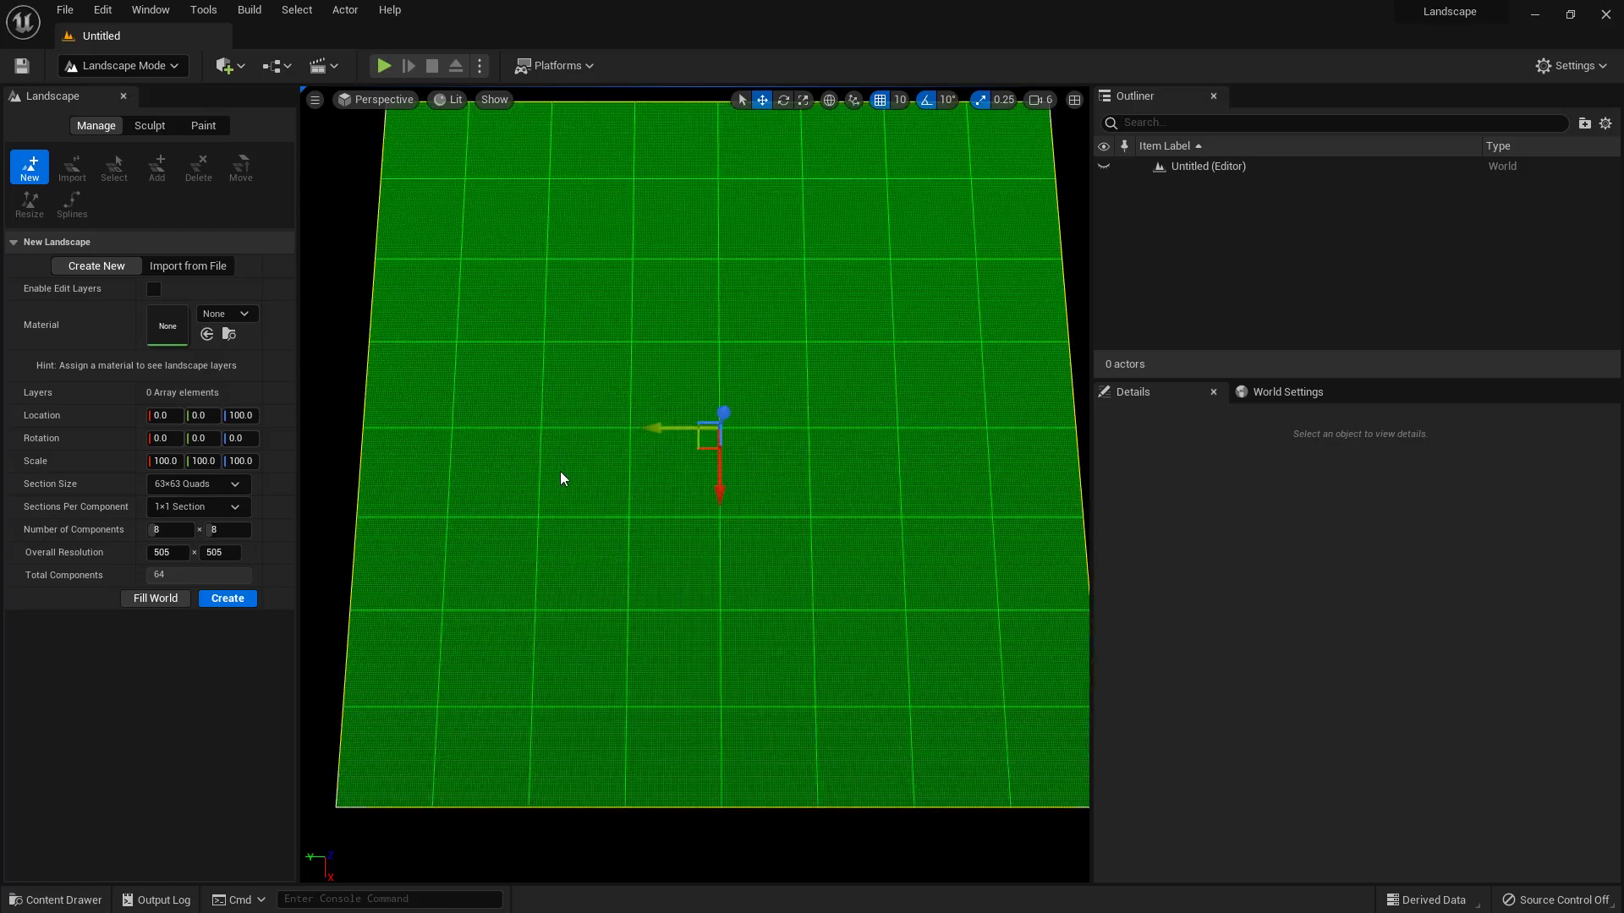
{"action": "left_click", "coordinate": [217, 600]}
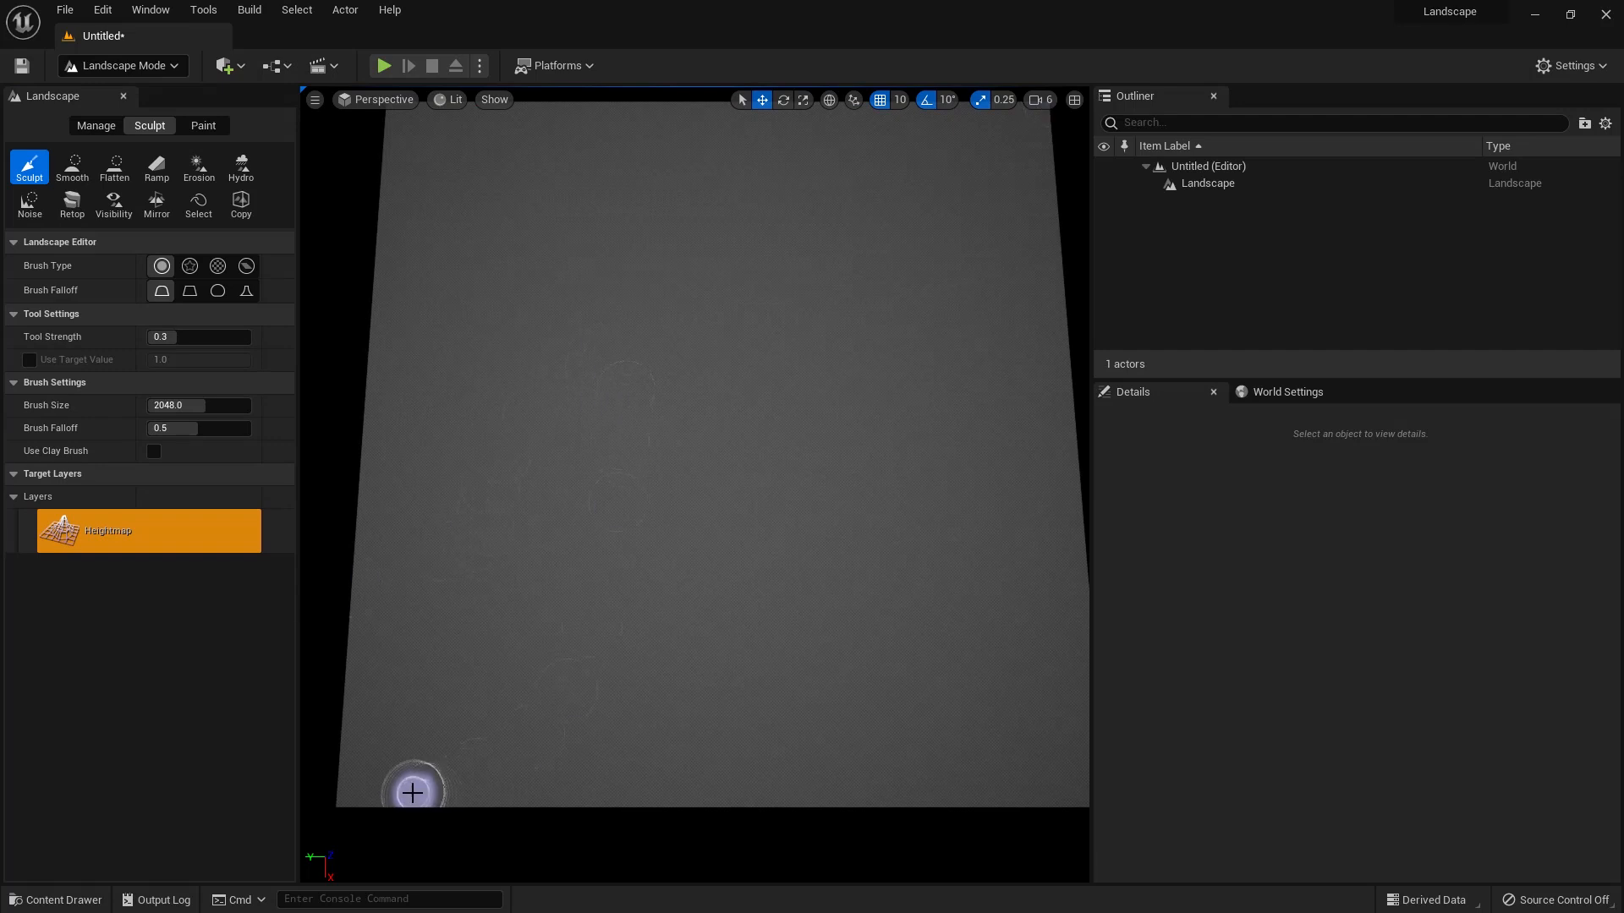
Step: Set the sculpt brush size to about 2636.5 and its brush falloff to 0.784
{"action": "right_click_drag", "start_coordinate": [554, 871], "coordinate": [575, 827]}
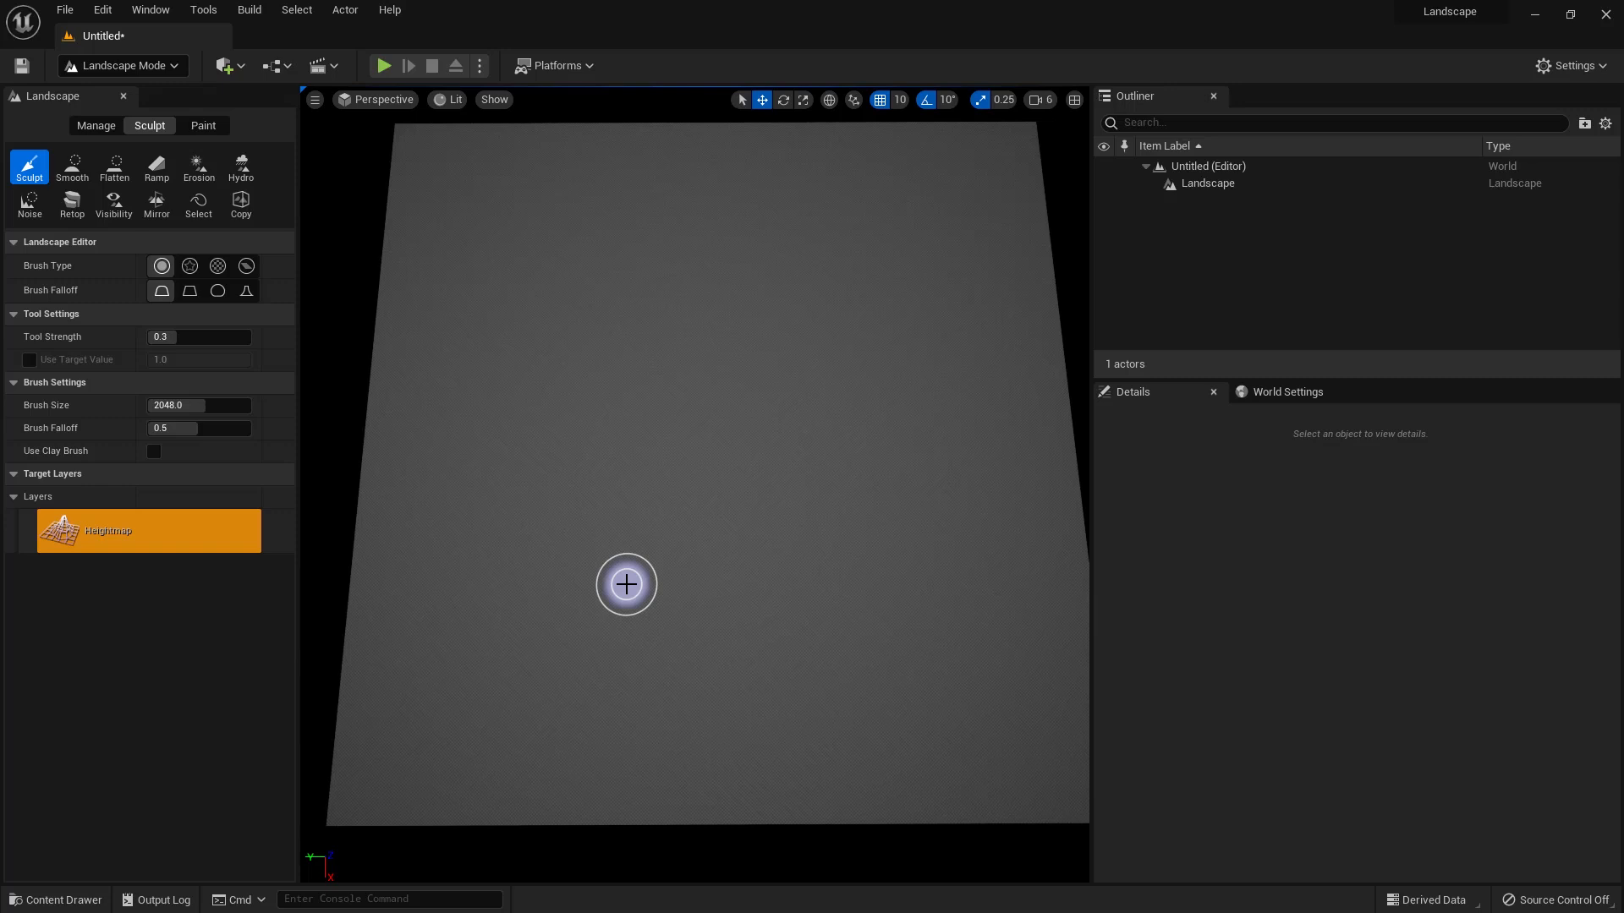
{"action": "mouse_move", "coordinate": [626, 584]}
{"action": "left_mouse_down"}
{"action": "mouse_move", "coordinate": [805, 569]}
{"action": "mouse_move", "coordinate": [637, 510]}
{"action": "mouse_move", "coordinate": [649, 464]}
{"action": "mouse_move", "coordinate": [570, 448]}
{"action": "left_mouse_up"}
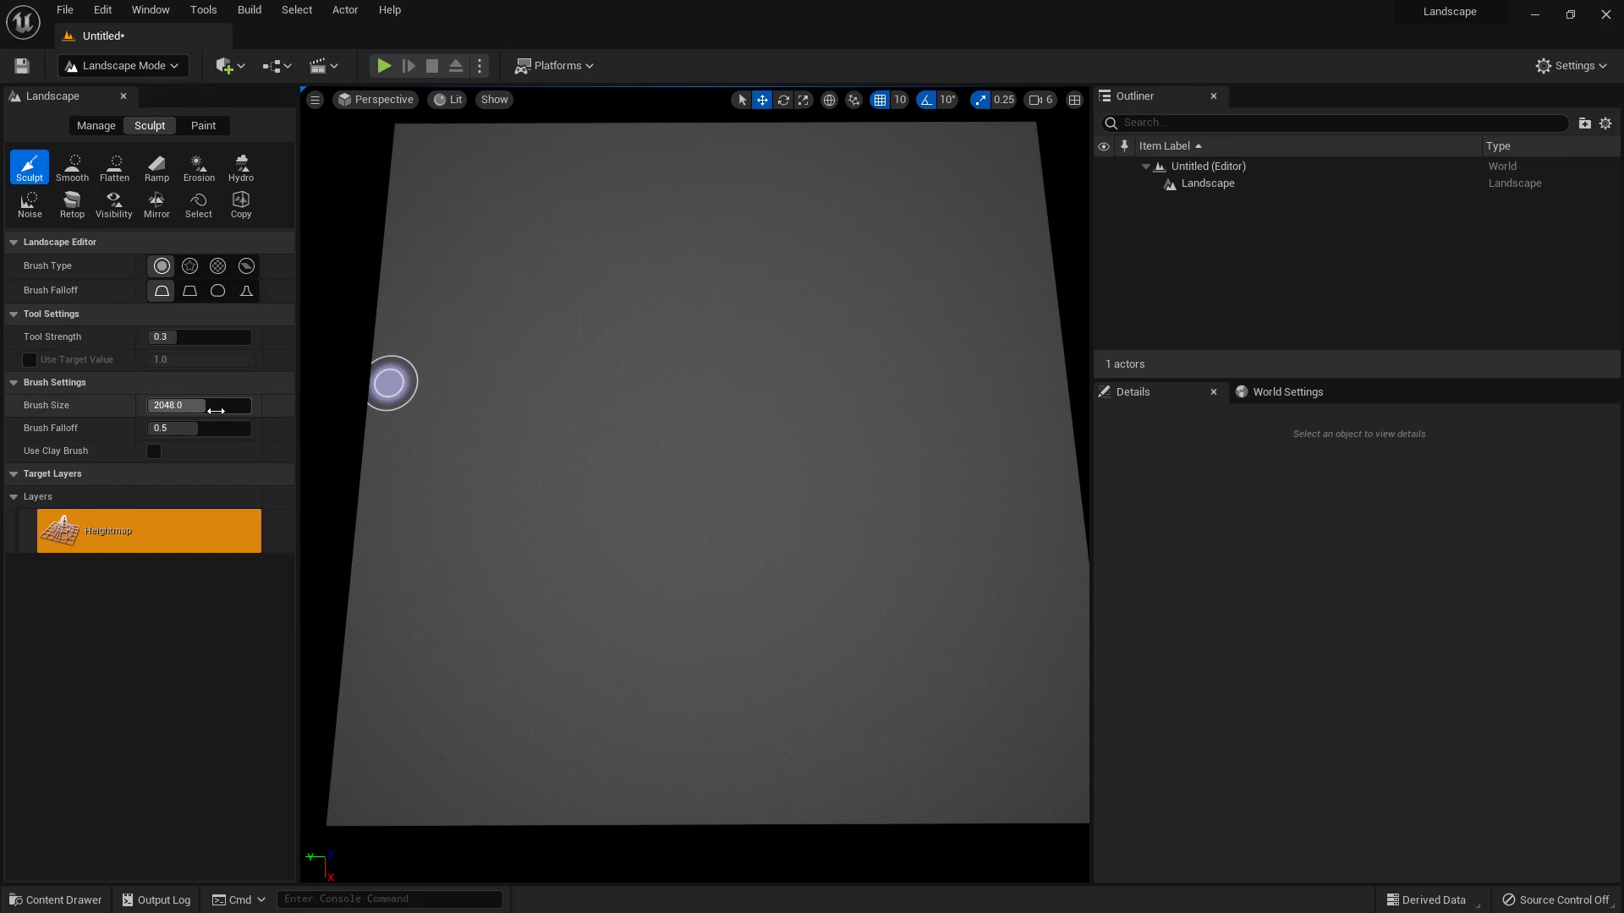
{"action": "mouse_move", "coordinate": [216, 411]}
{"action": "left_mouse_down"}
{"action": "mouse_move", "coordinate": [270, 411]}
{"action": "mouse_move", "coordinate": [149, 428]}
{"action": "mouse_move", "coordinate": [251, 428]}
{"action": "mouse_move", "coordinate": [161, 428]}
{"action": "left_mouse_up"}
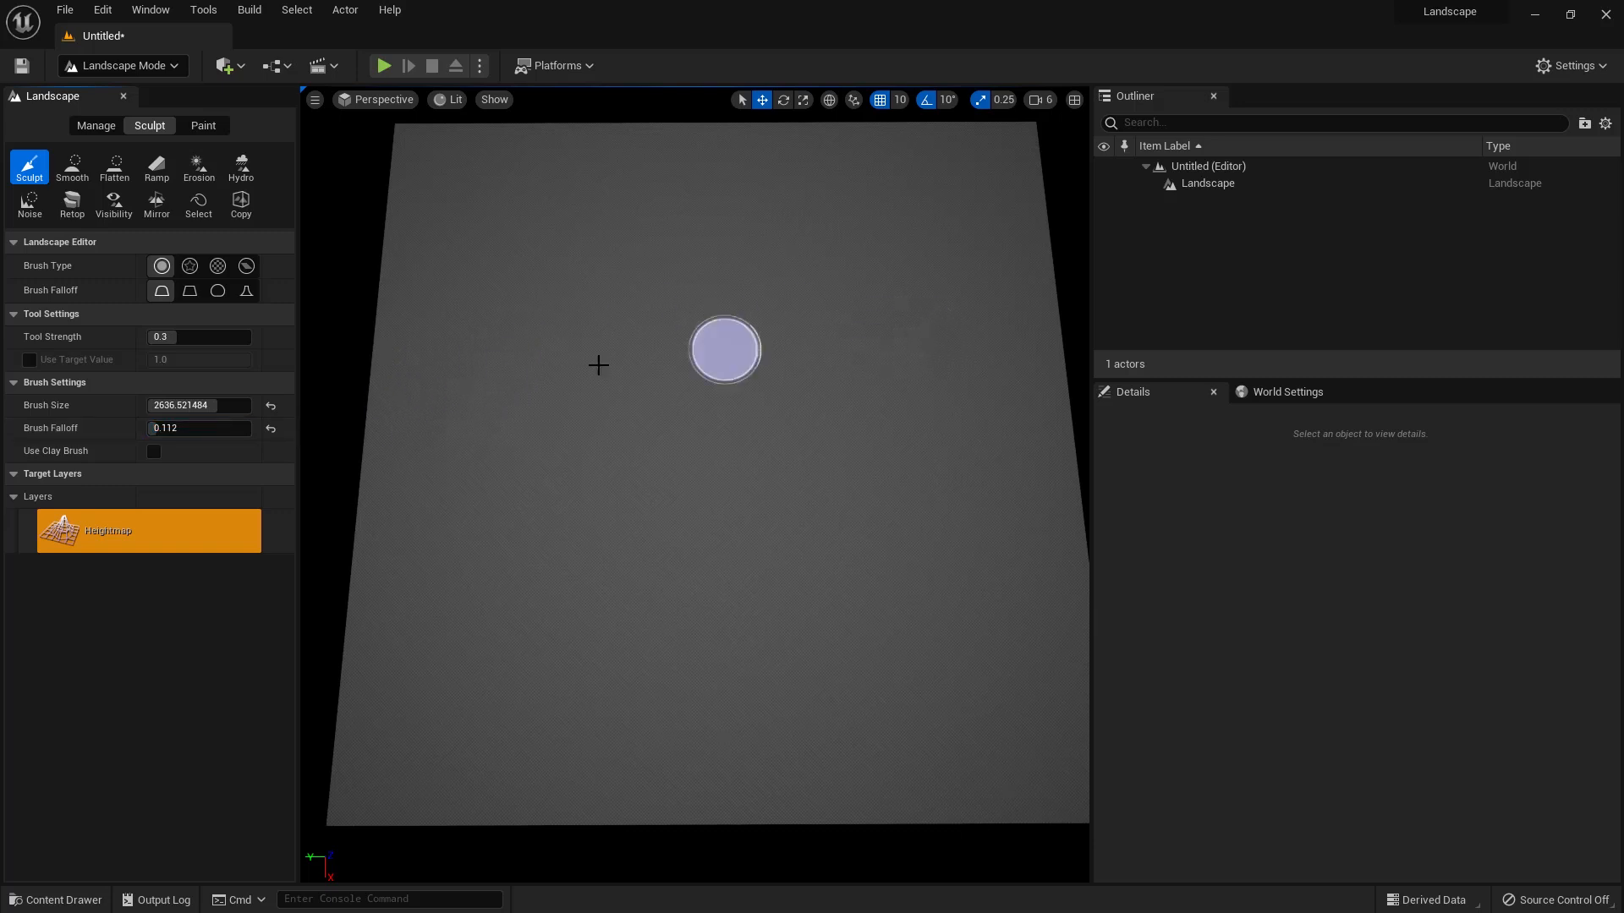
{"action": "left_click_drag", "start_coordinate": [156, 428], "coordinate": [229, 428]}
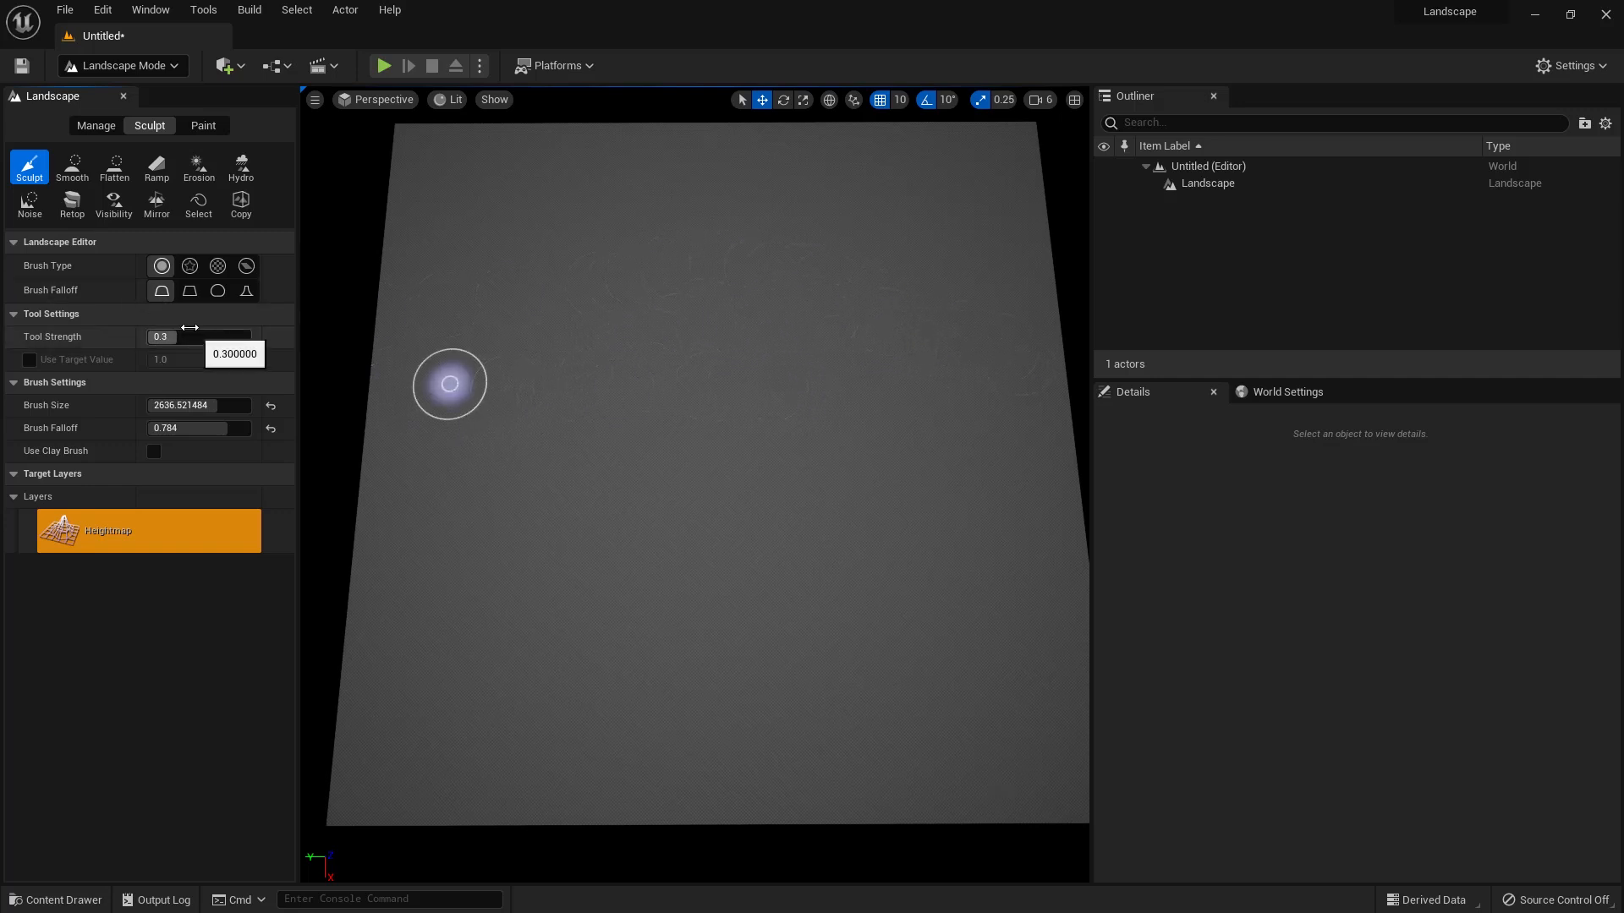
Step: Try the linear brush falloff and the alpha brush type, returning to the smooth falloff and the circle brush
{"action": "left_click", "coordinate": [190, 293]}
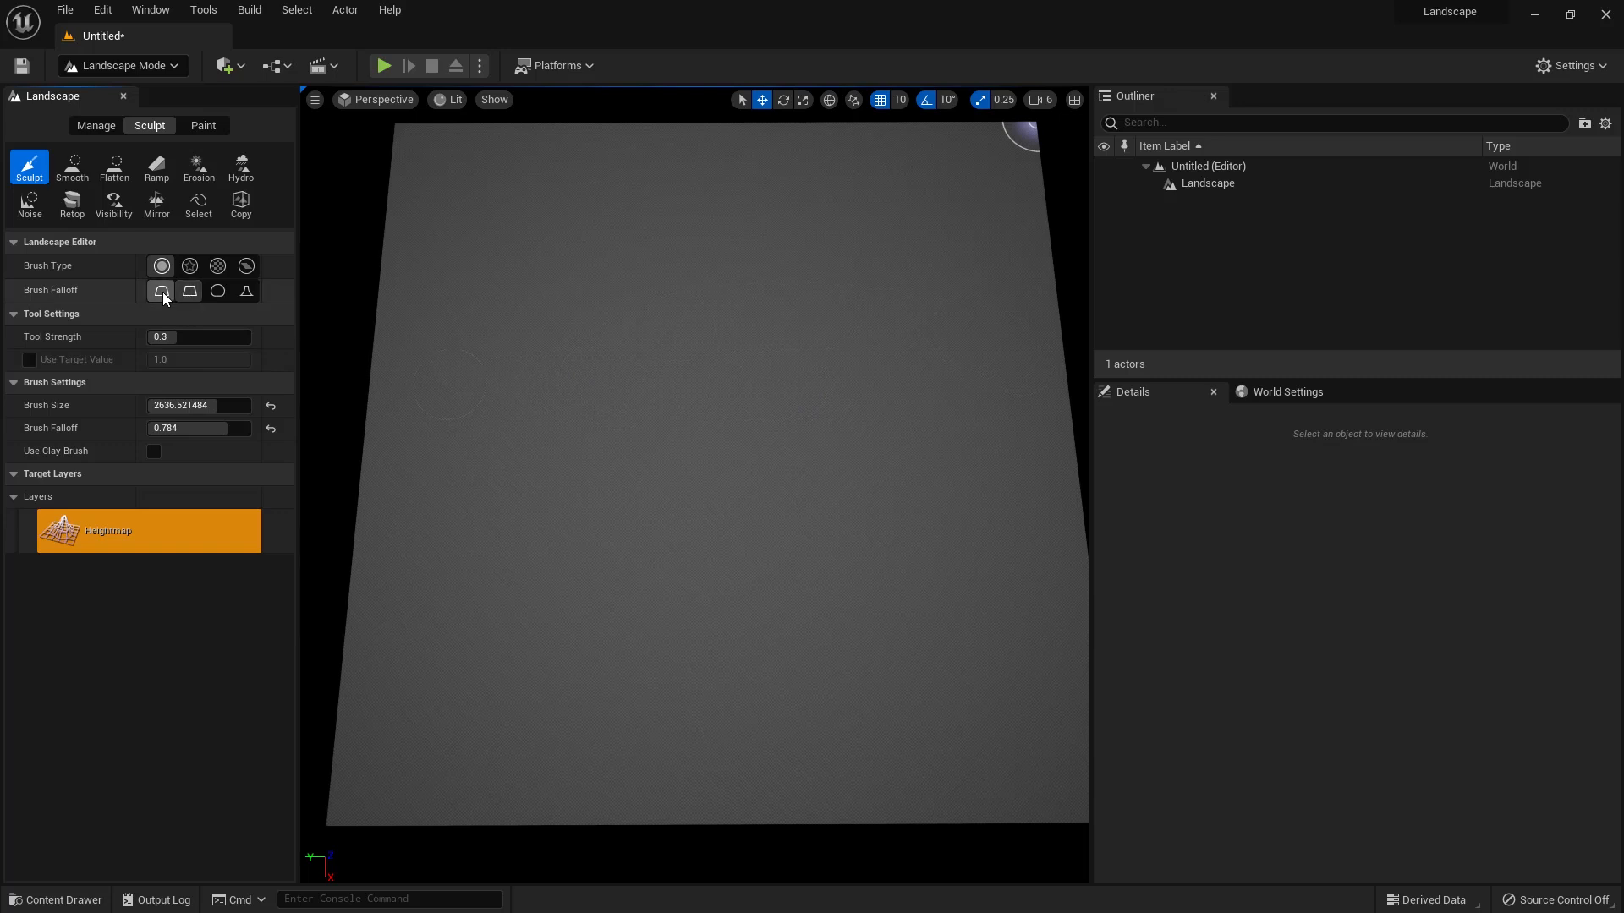
{"action": "left_click", "coordinate": [163, 292]}
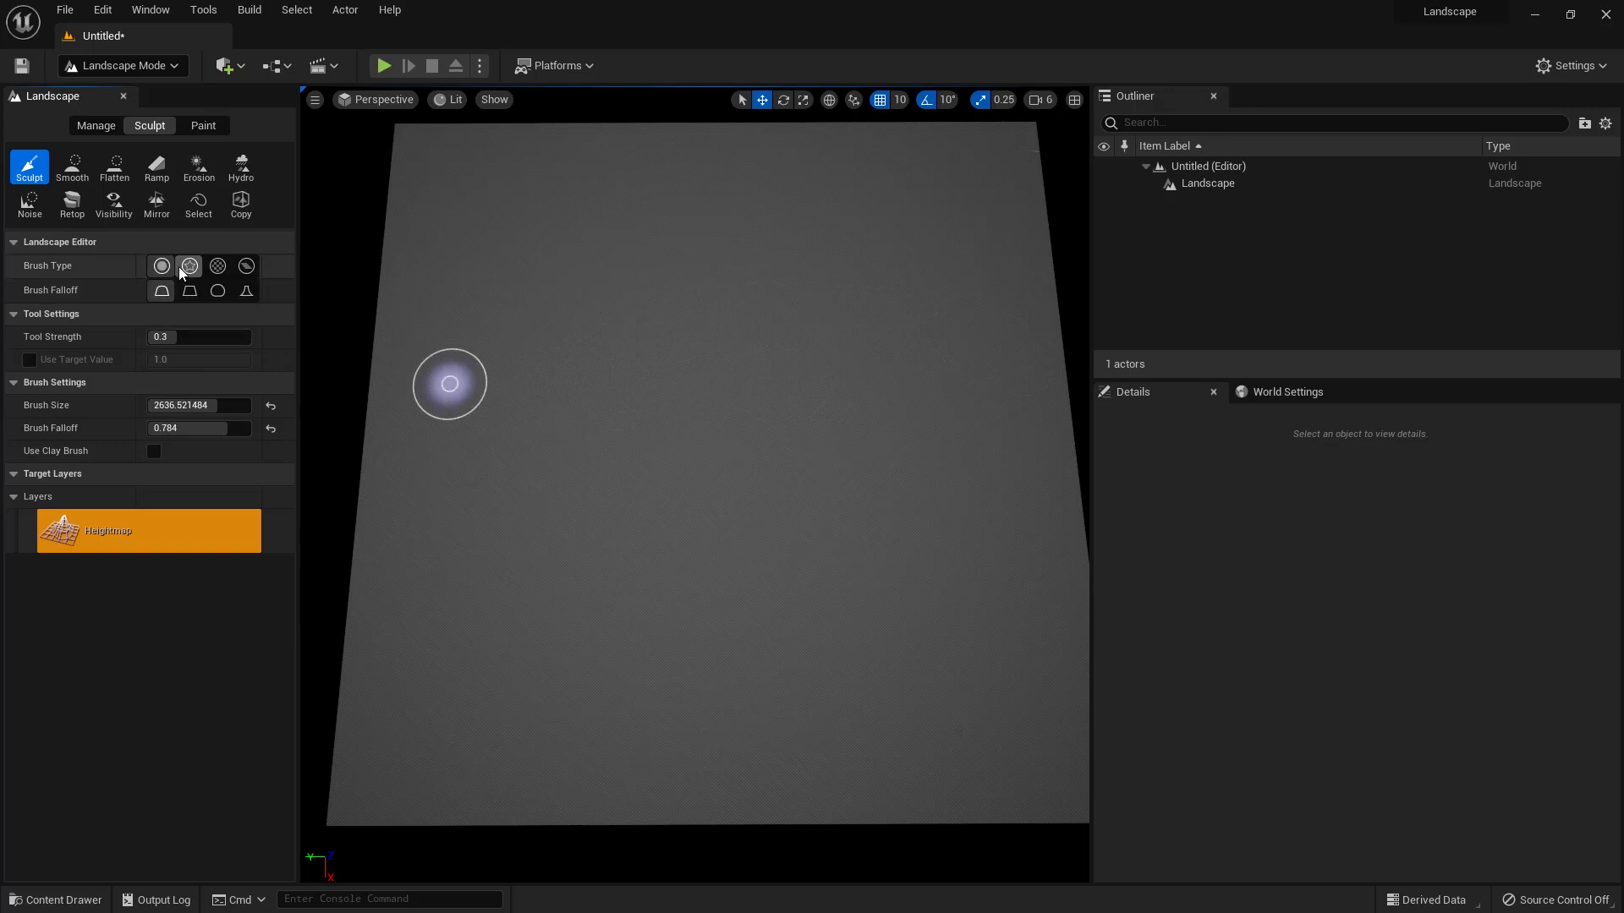
{"action": "left_click", "coordinate": [182, 266]}
{"action": "left_click", "coordinate": [167, 266]}
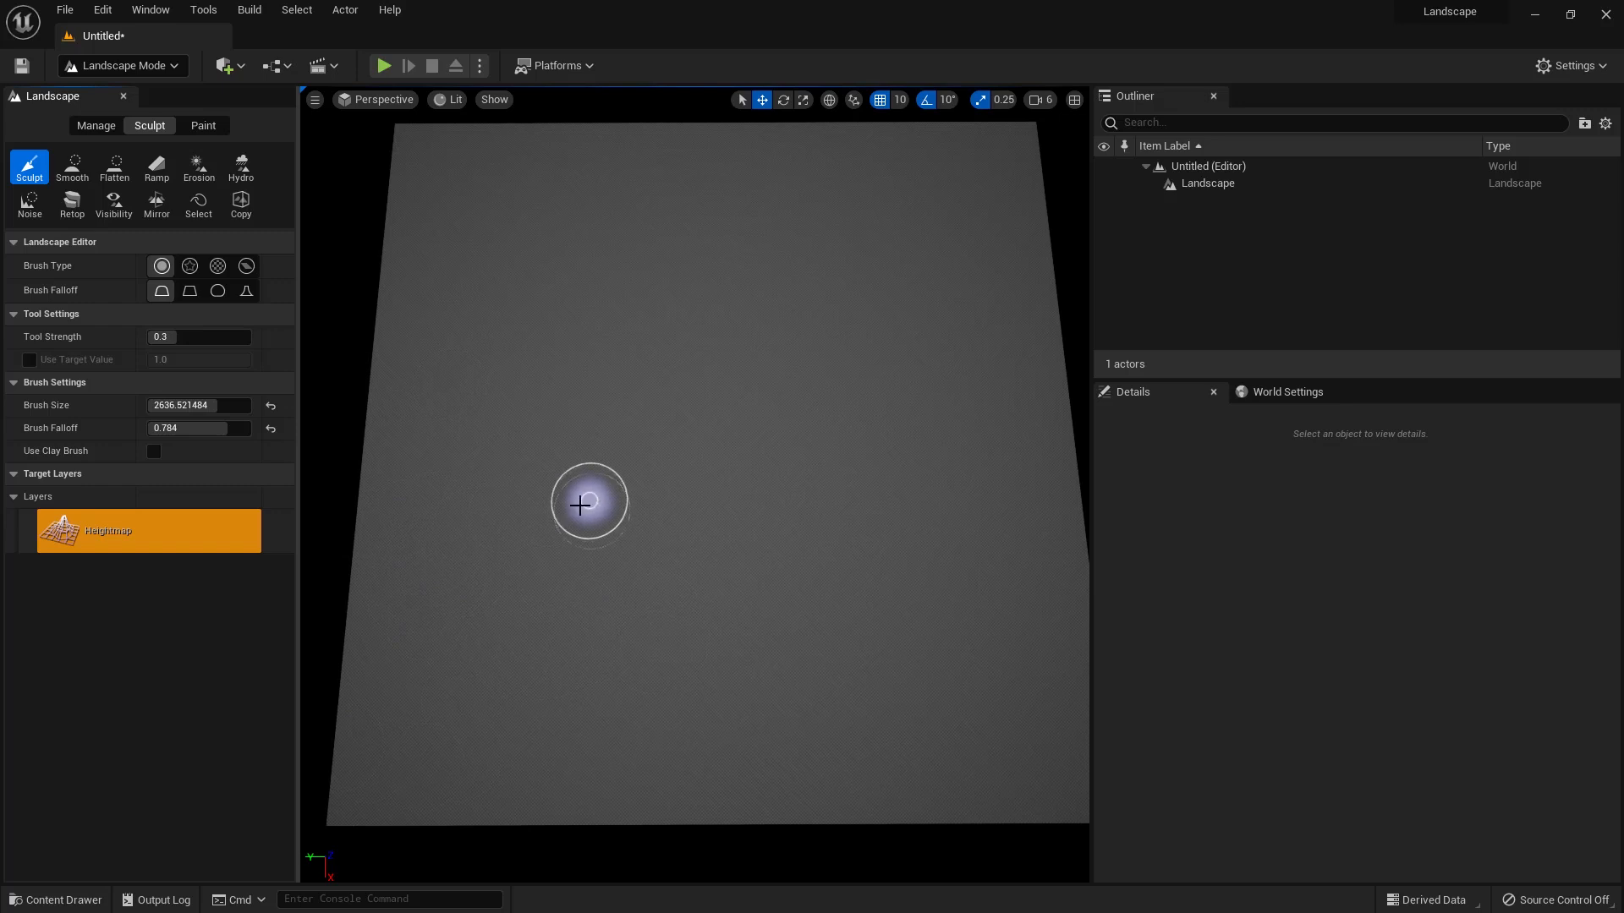
Step: Switch the editor from Landscape Mode to Select Mode and view the landscape from a lower angle
{"action": "mouse_move", "coordinate": [327, 551]}
{"action": "right_mouse_down"}
{"action": "mouse_move", "coordinate": [327, 473]}
{"action": "mouse_move", "coordinate": [390, 406]}
{"action": "mouse_move", "coordinate": [355, 382]}
{"action": "mouse_move", "coordinate": [305, 499]}
{"action": "mouse_move", "coordinate": [311, 592]}
{"action": "mouse_move", "coordinate": [308, 527]}
{"action": "right_mouse_up"}
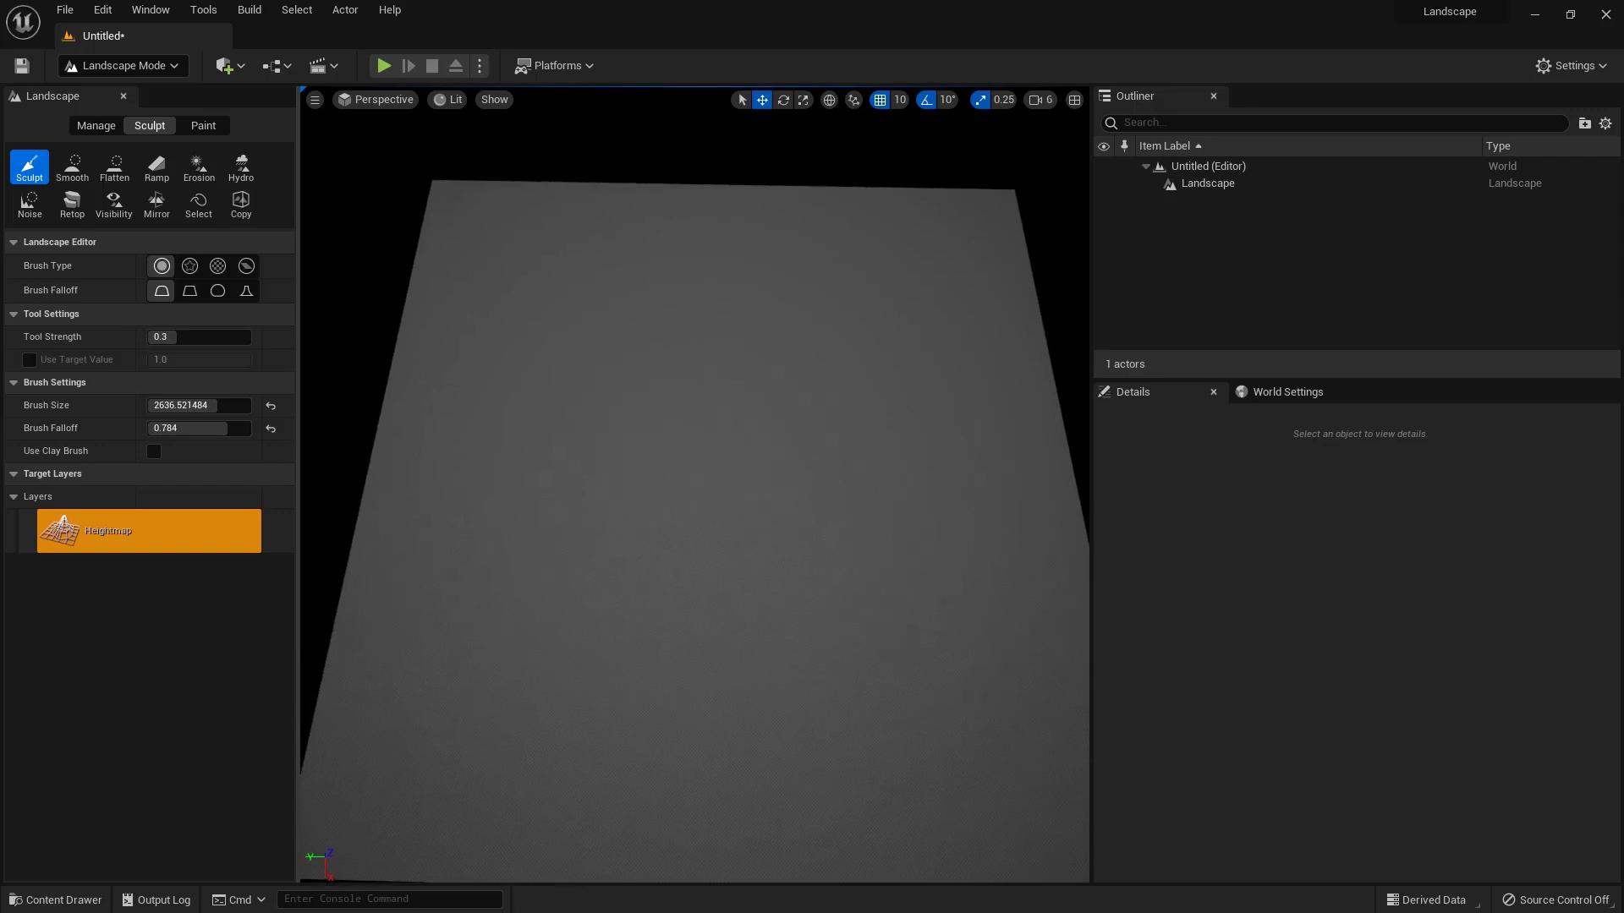
{"action": "left_click", "coordinate": [126, 65]}
{"action": "left_click", "coordinate": [157, 99]}
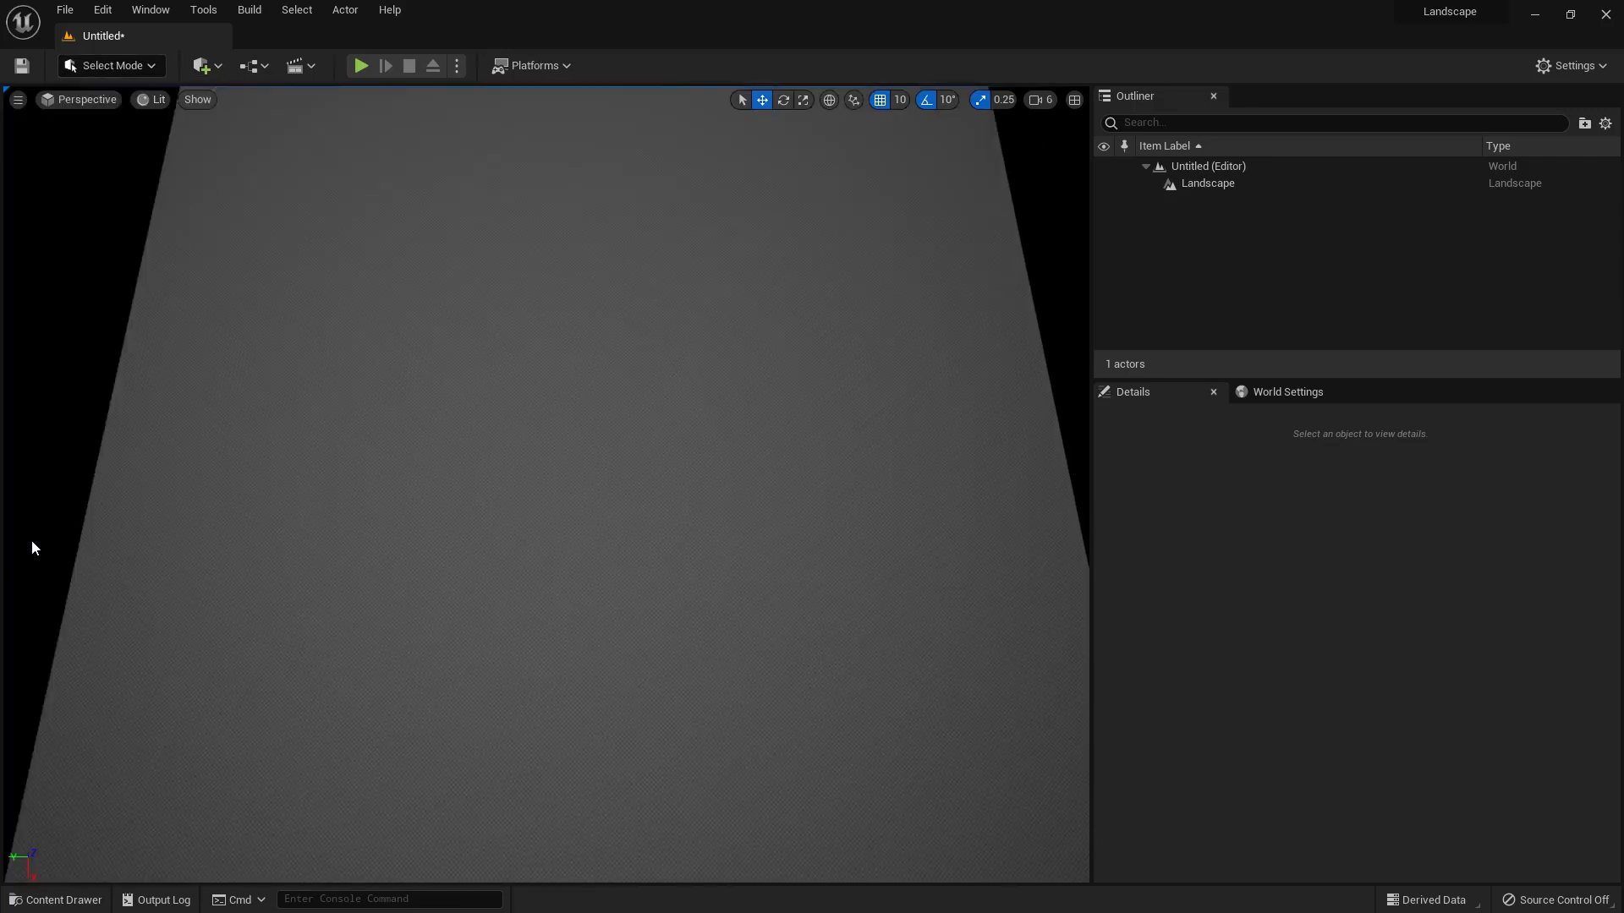
{"action": "scroll", "coordinate": [33, 548], "scroll_direction": "down", "scroll_amount": 10}
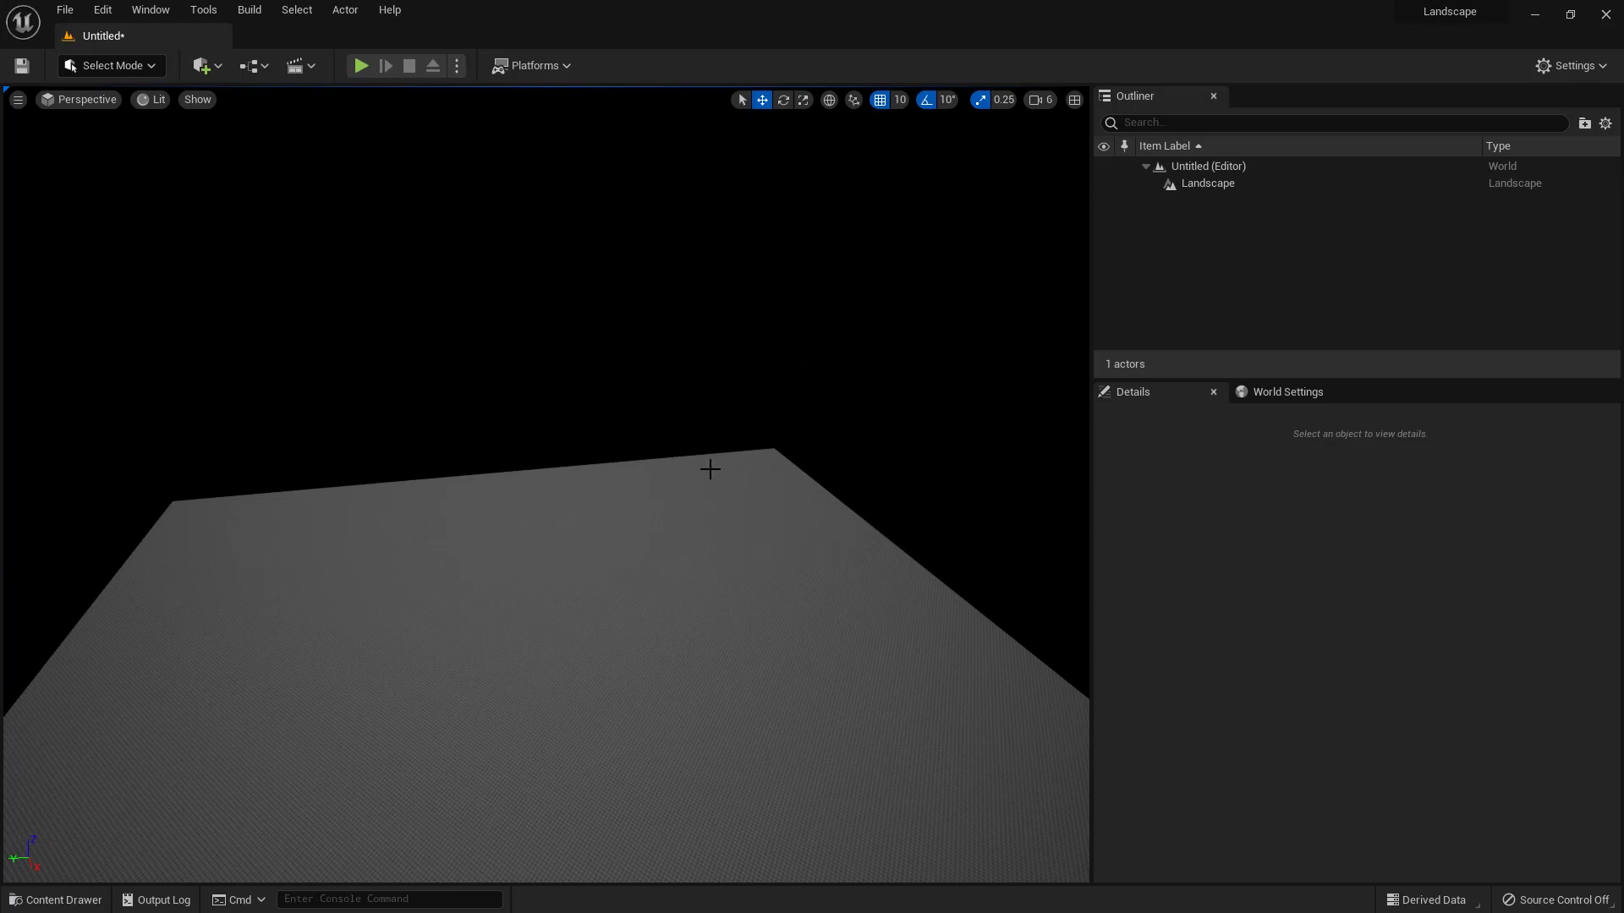
Step: Create Atmospheric Light 0 with the Env. Light Mixer and raise it above the landscape to a Z location of 180
{"action": "left_click", "coordinate": [1200, 186]}
{"action": "key", "text": "f"}
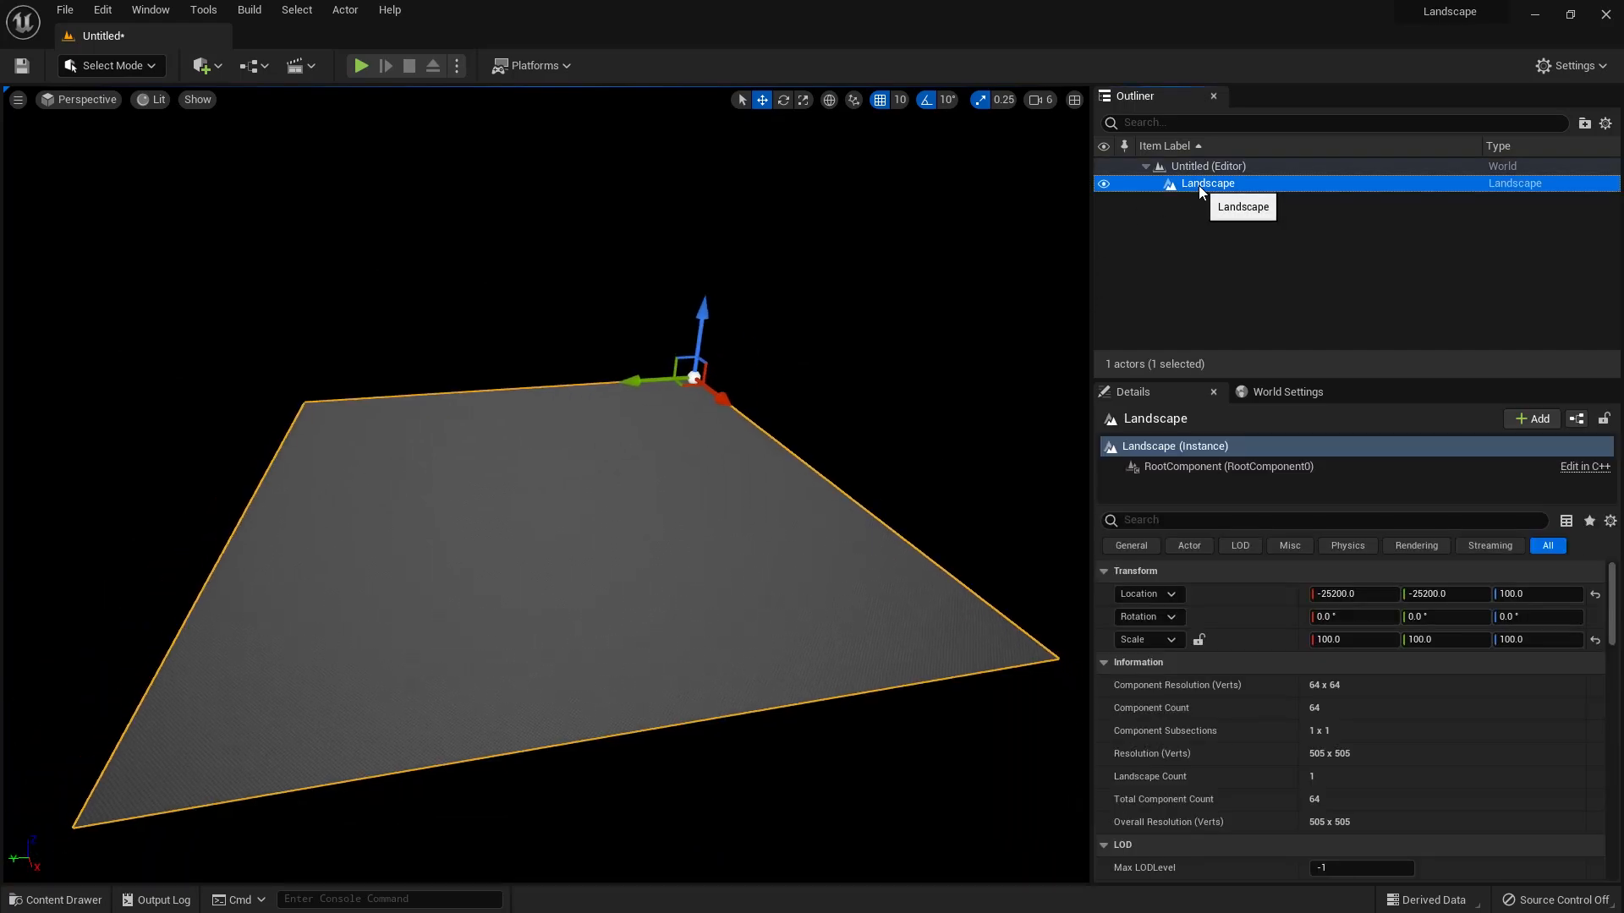
{"action": "left_click_drag", "start_coordinate": [656, 365], "coordinate": [800, 332], "text": "alt"}
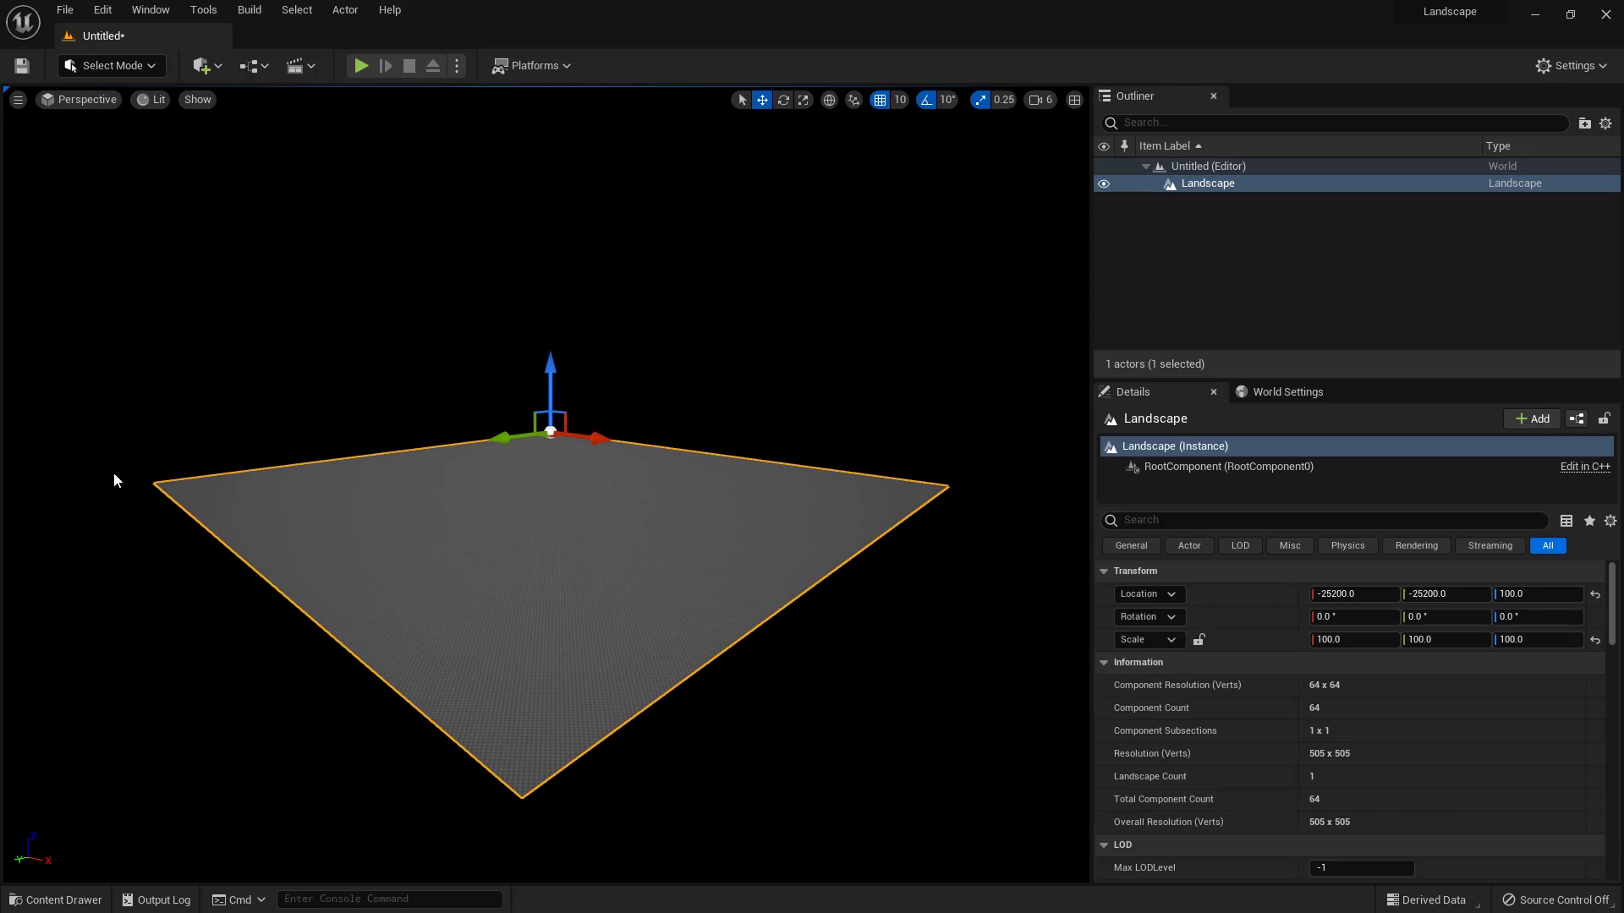
{"action": "right_click_drag", "start_coordinate": [284, 408], "coordinate": [393, 407], "text": "alt"}
{"action": "scroll", "coordinate": [279, 281], "scroll_direction": "down", "scroll_amount": 5}
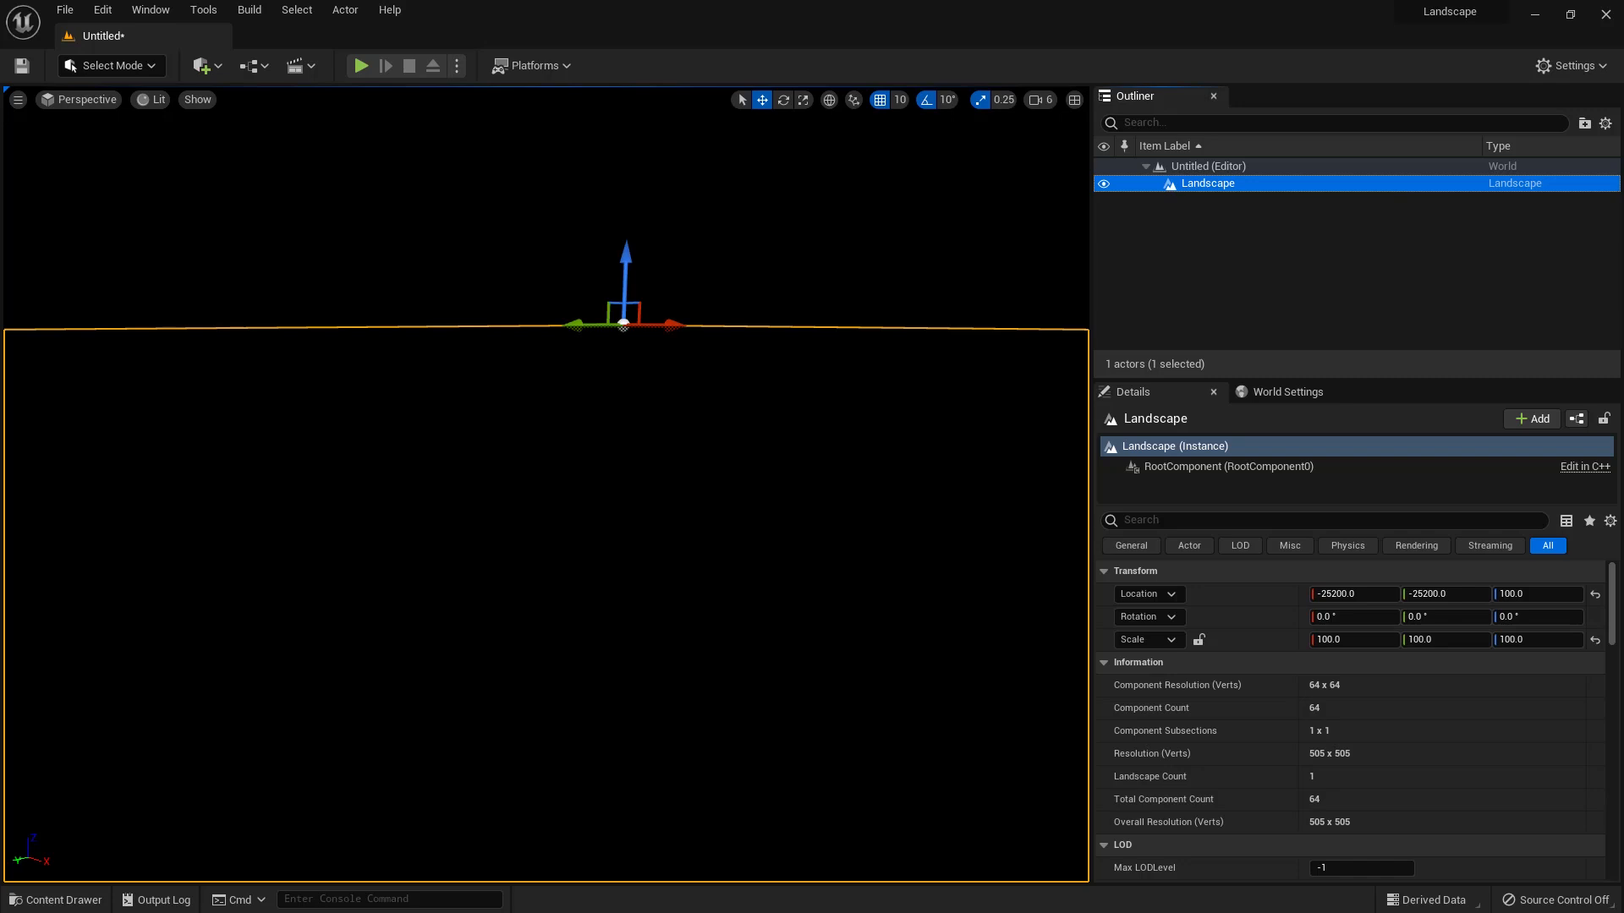
{"action": "left_click", "coordinate": [151, 10]}
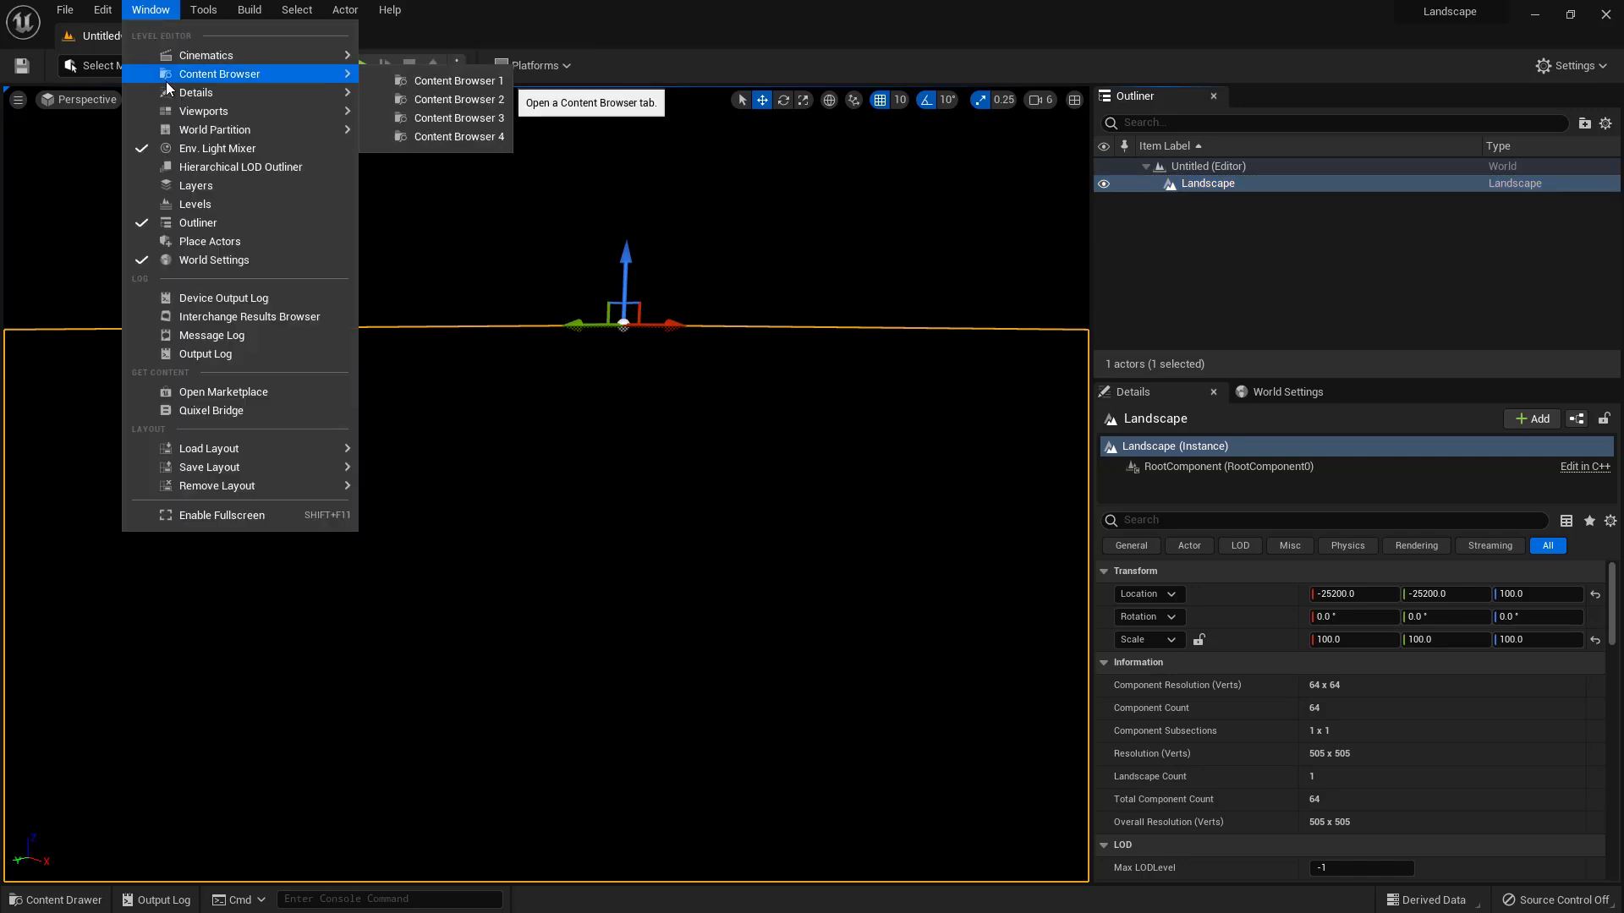
{"action": "left_click", "coordinate": [195, 150]}
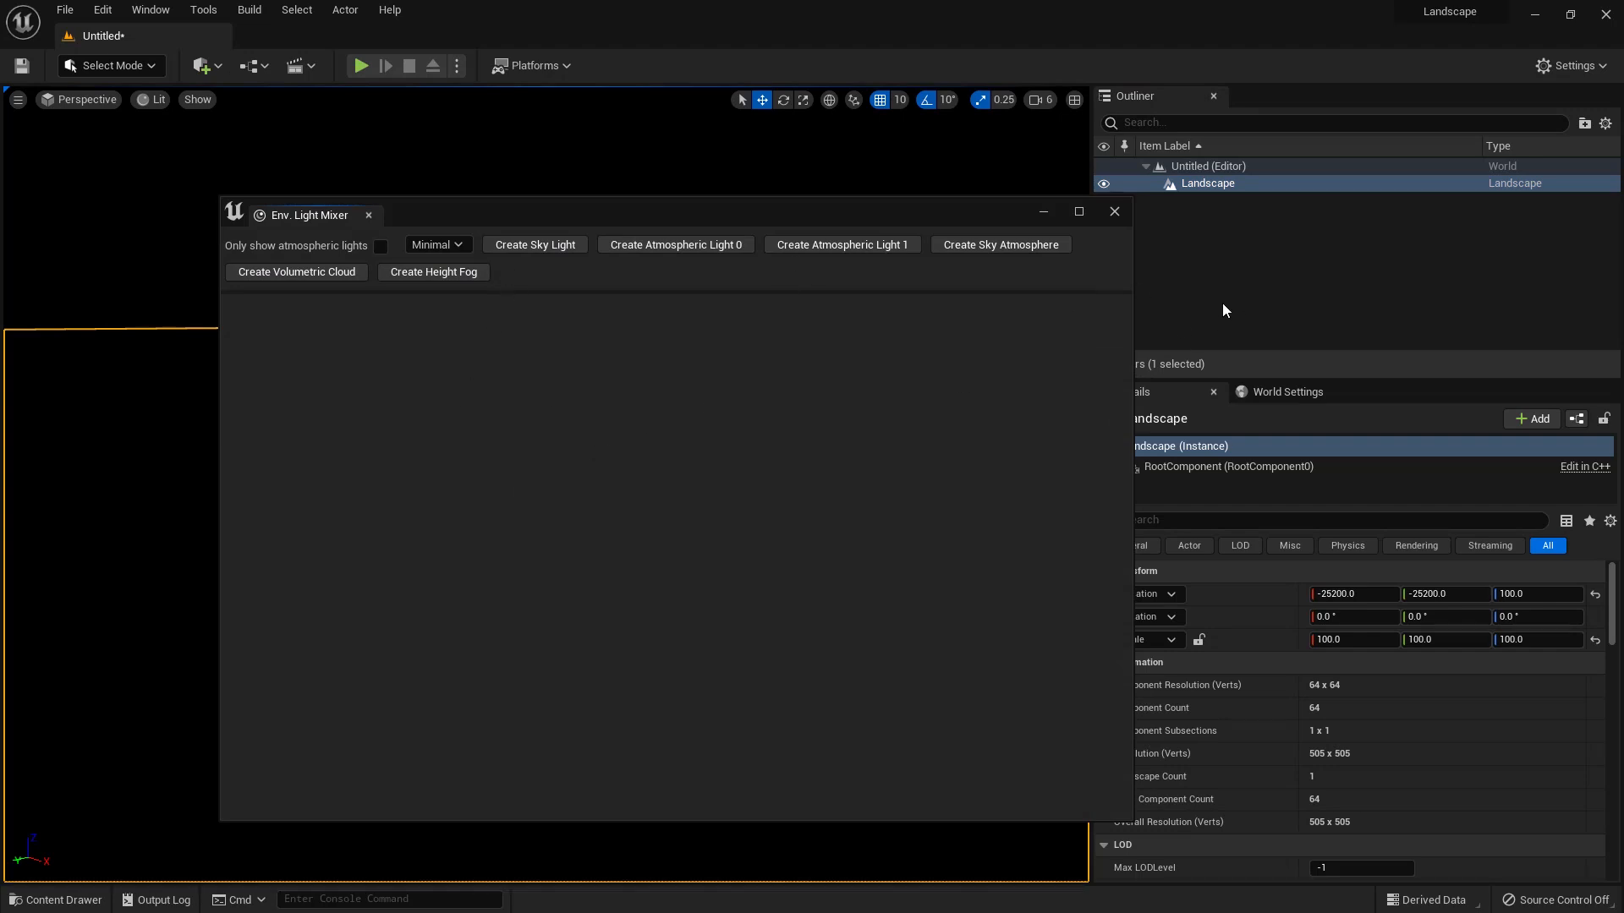
{"action": "left_click", "coordinate": [675, 252]}
{"action": "left_click_drag", "start_coordinate": [684, 209], "coordinate": [0, 355]}
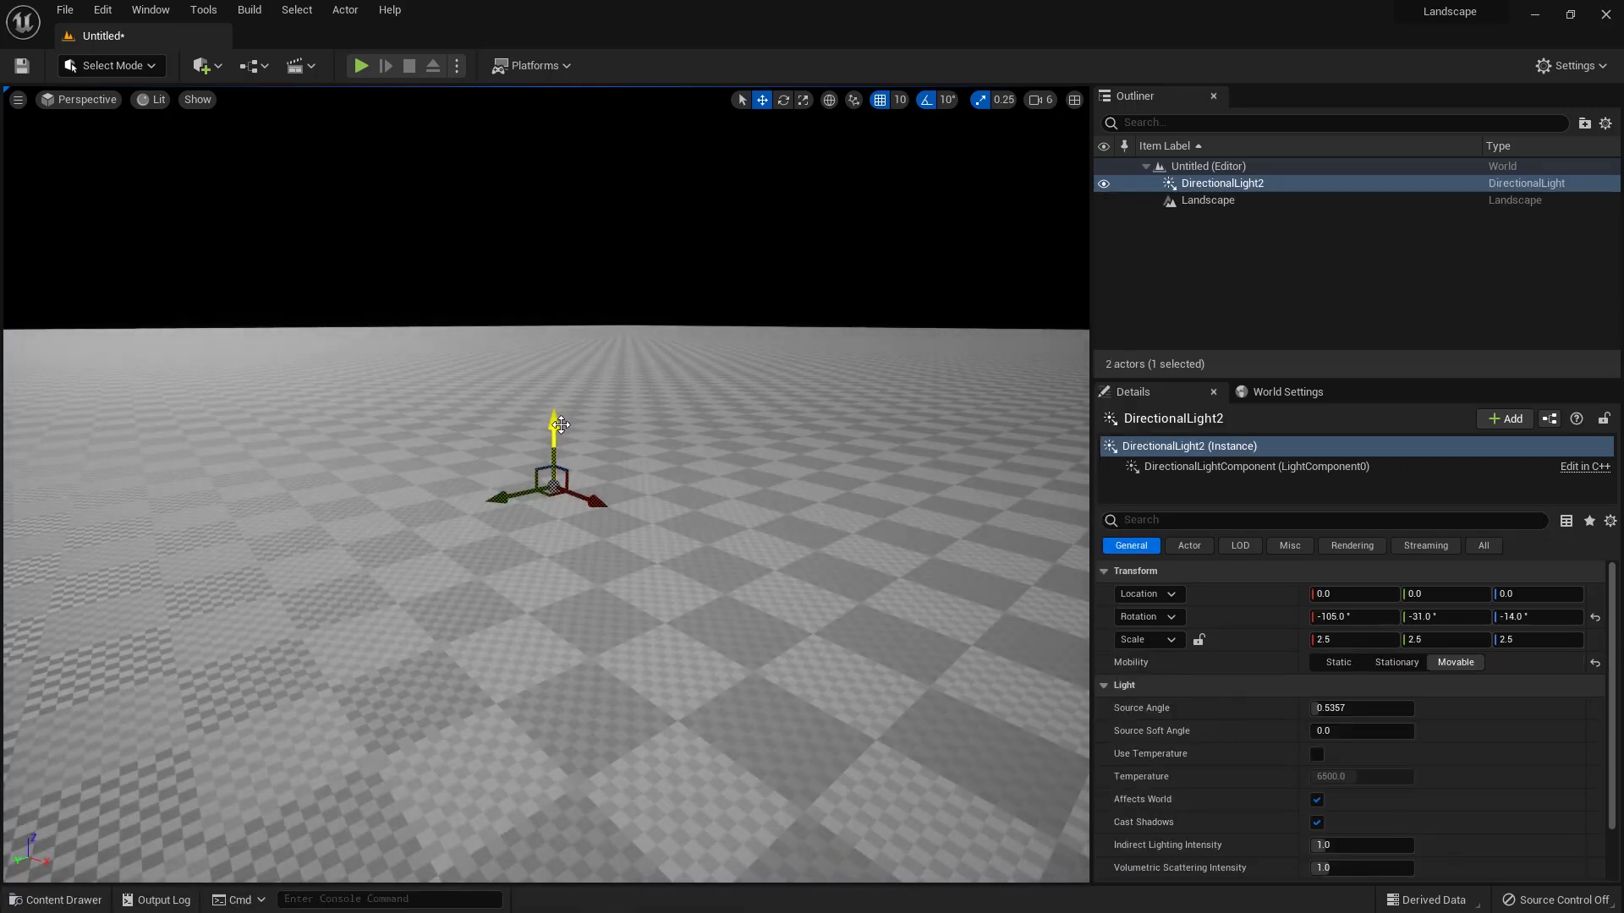
{"action": "left_click_drag", "start_coordinate": [550, 484], "coordinate": [547, 429]}
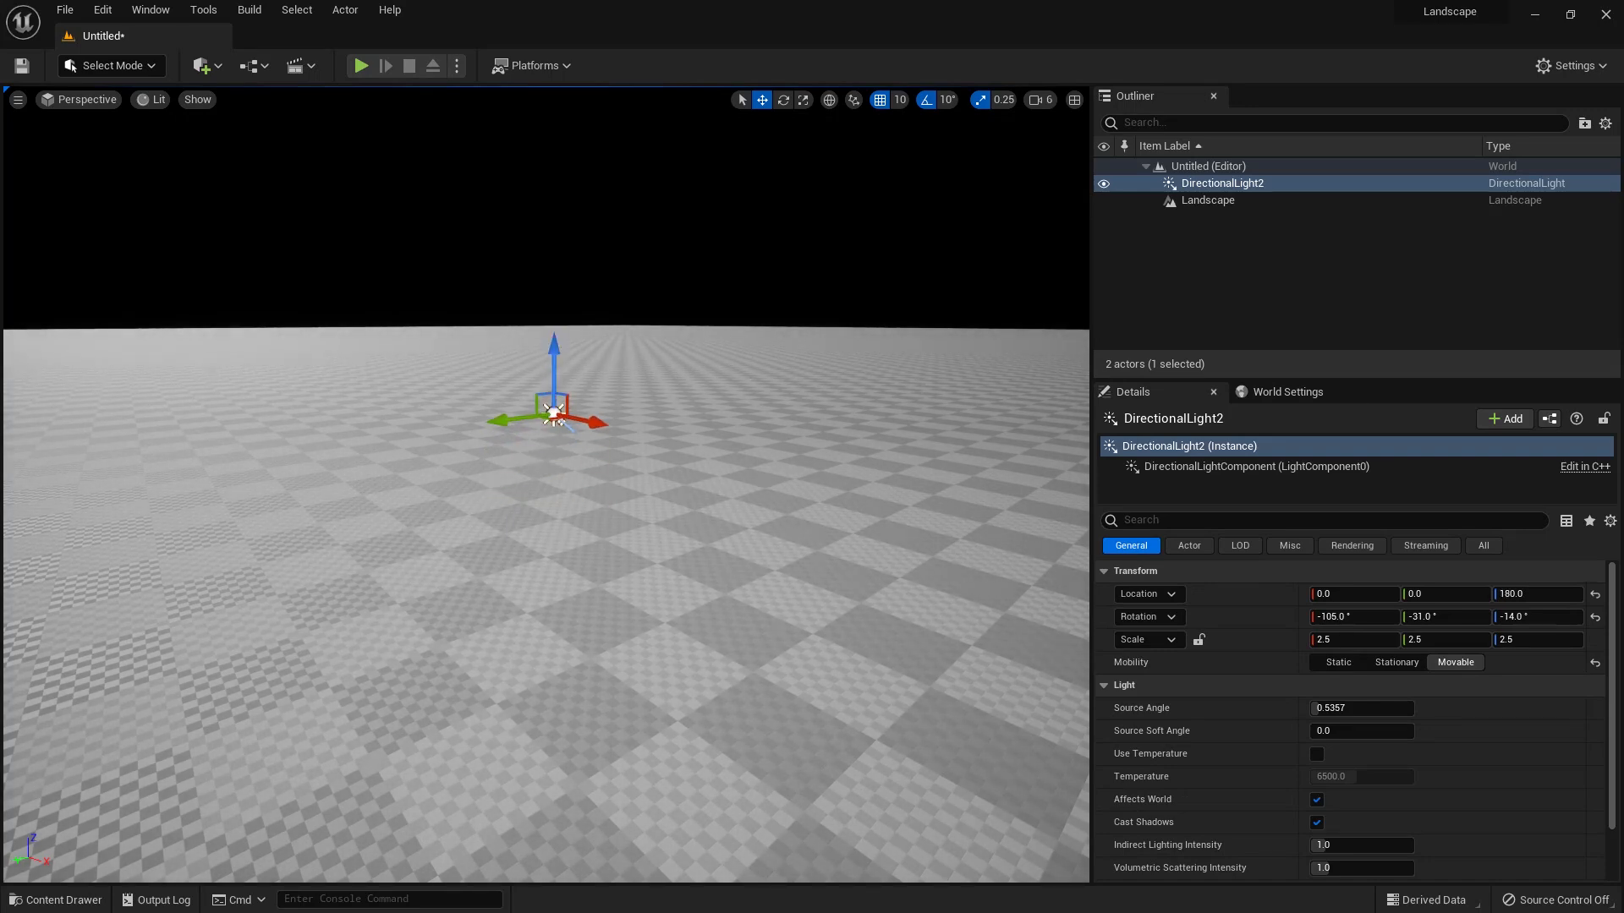
Step: Create a sky atmosphere with the Env. Light Mixer and raise it to a Z location of 260
{"action": "left_click_drag", "start_coordinate": [362, 312], "coordinate": [796, 200]}
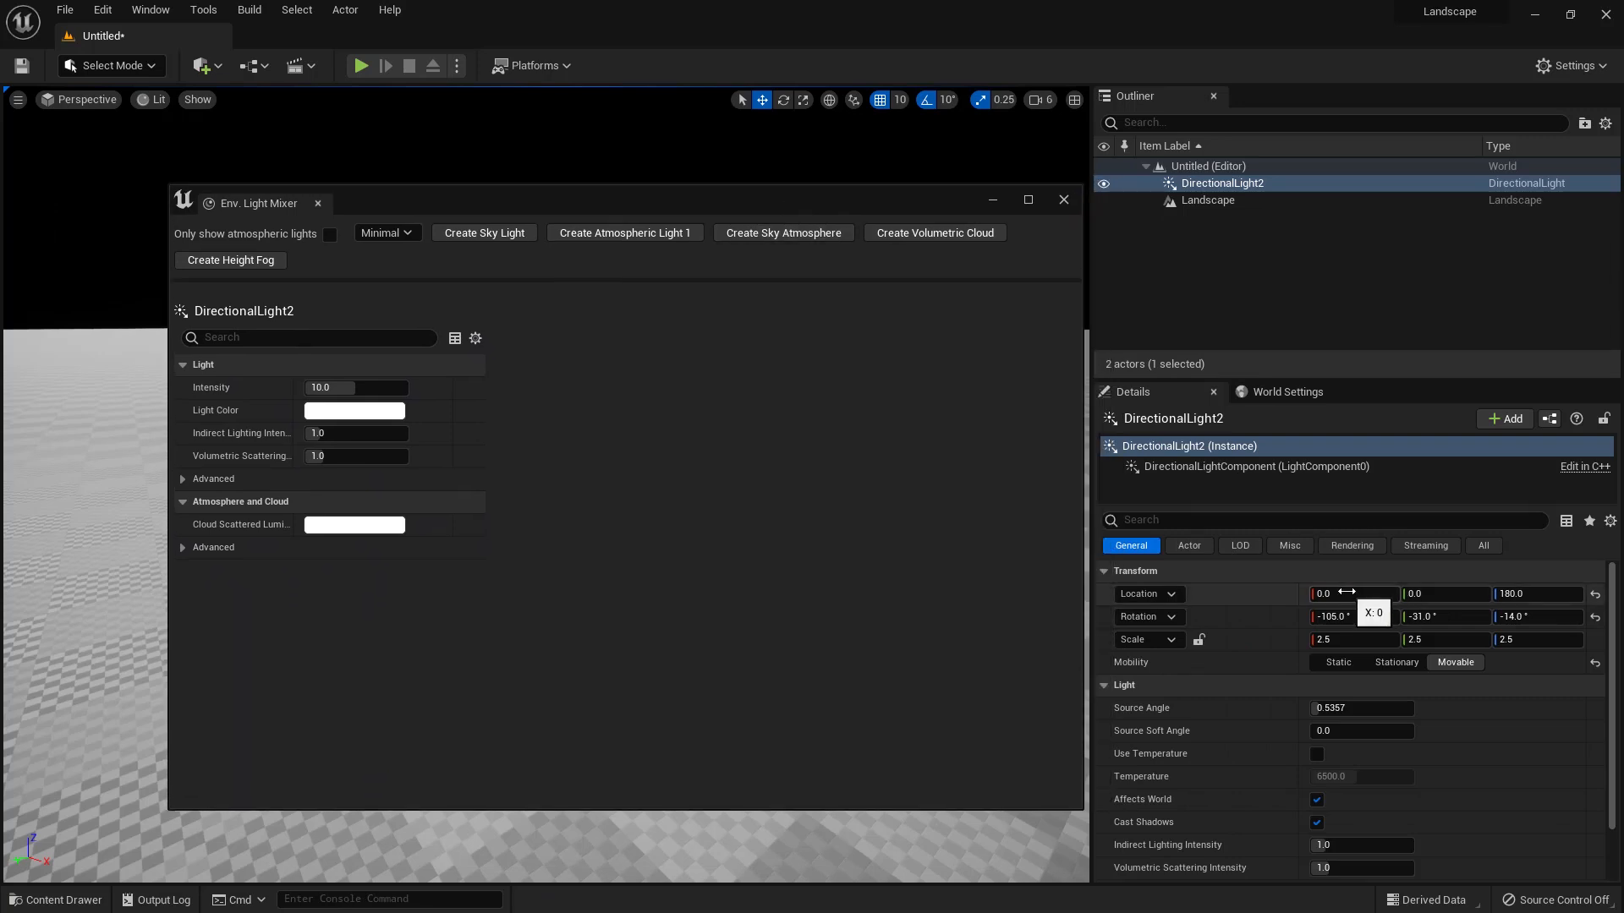
{"action": "left_click_drag", "start_coordinate": [816, 199], "coordinate": [0, 245]}
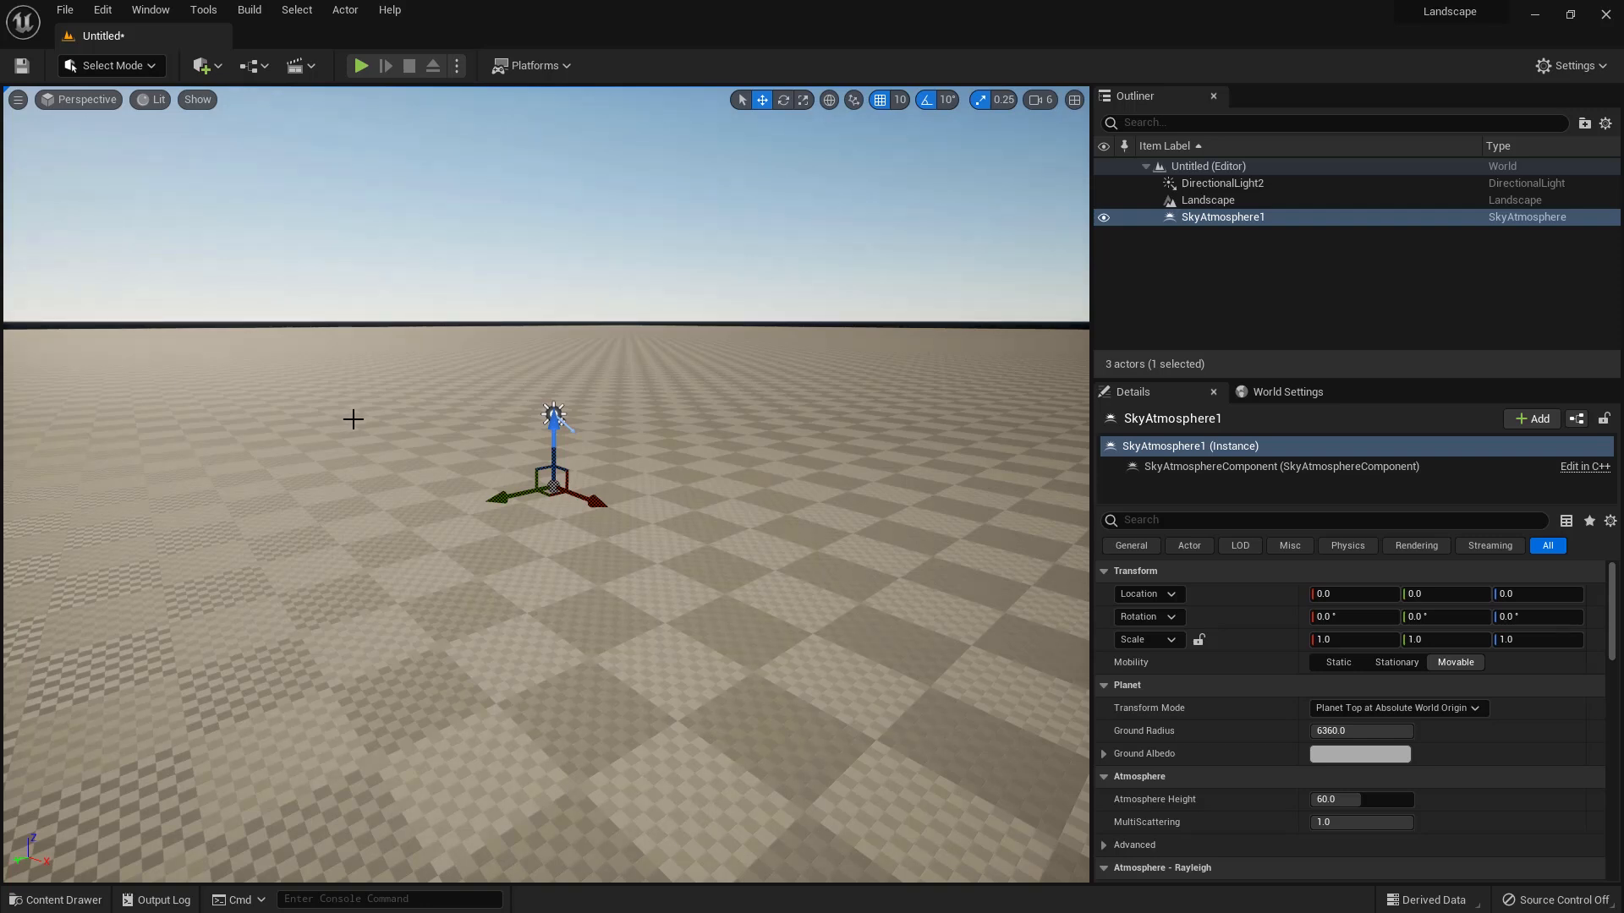
{"action": "left_click_drag", "start_coordinate": [556, 432], "coordinate": [556, 321]}
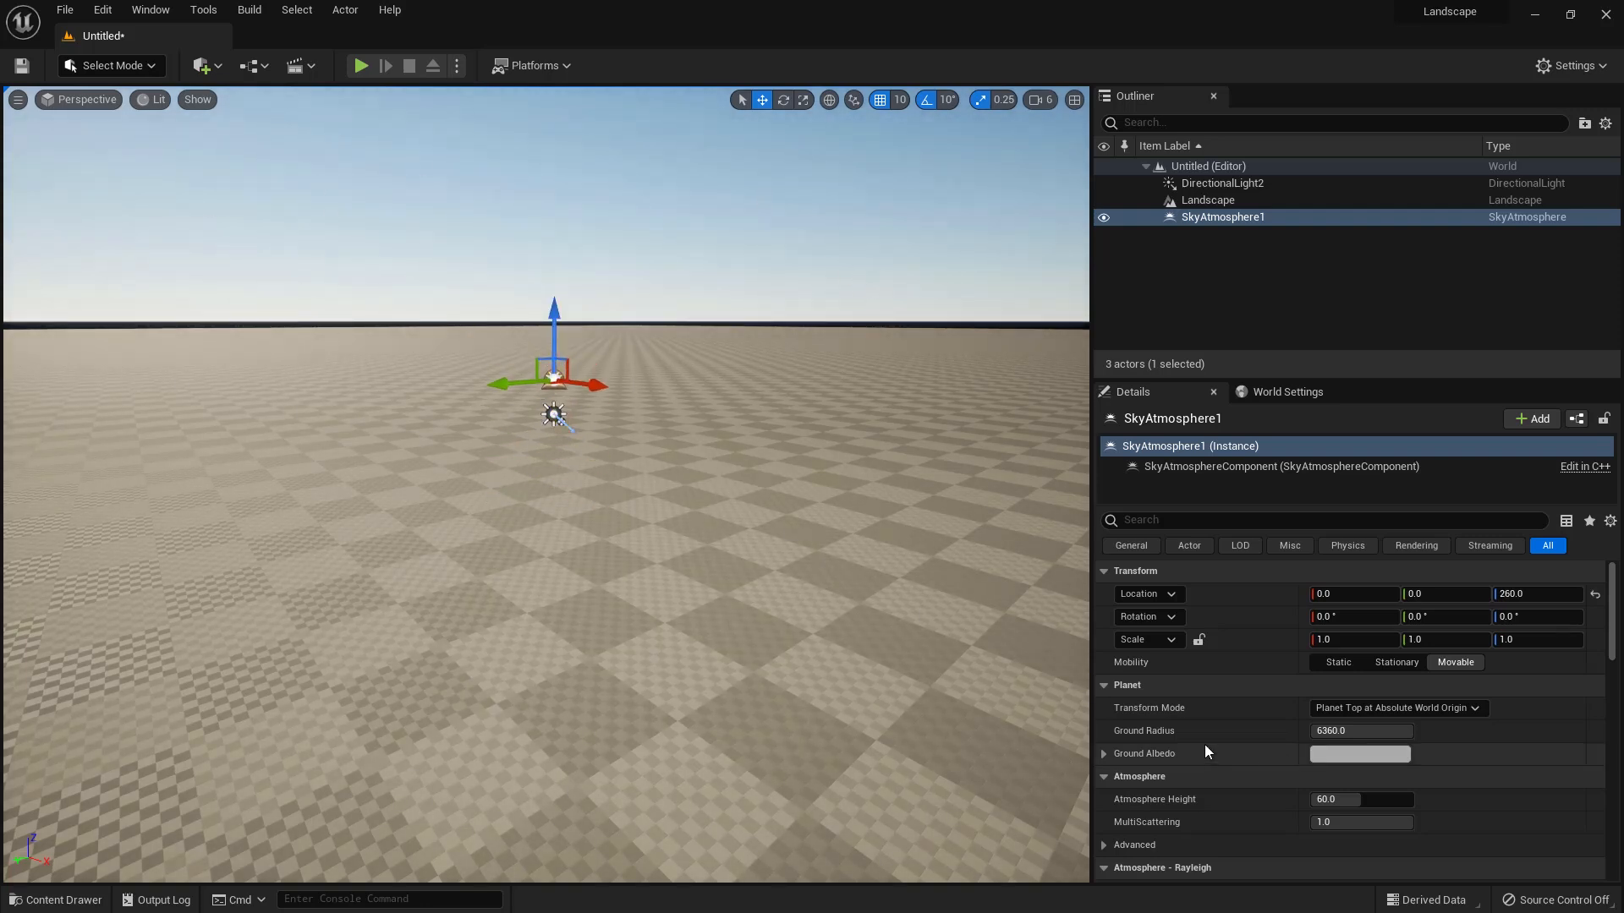
Step: Select the directional light's DirectionalLightComponent and review its light, cascaded shadow map and distance field shadow settings
{"action": "left_click", "coordinate": [553, 415]}
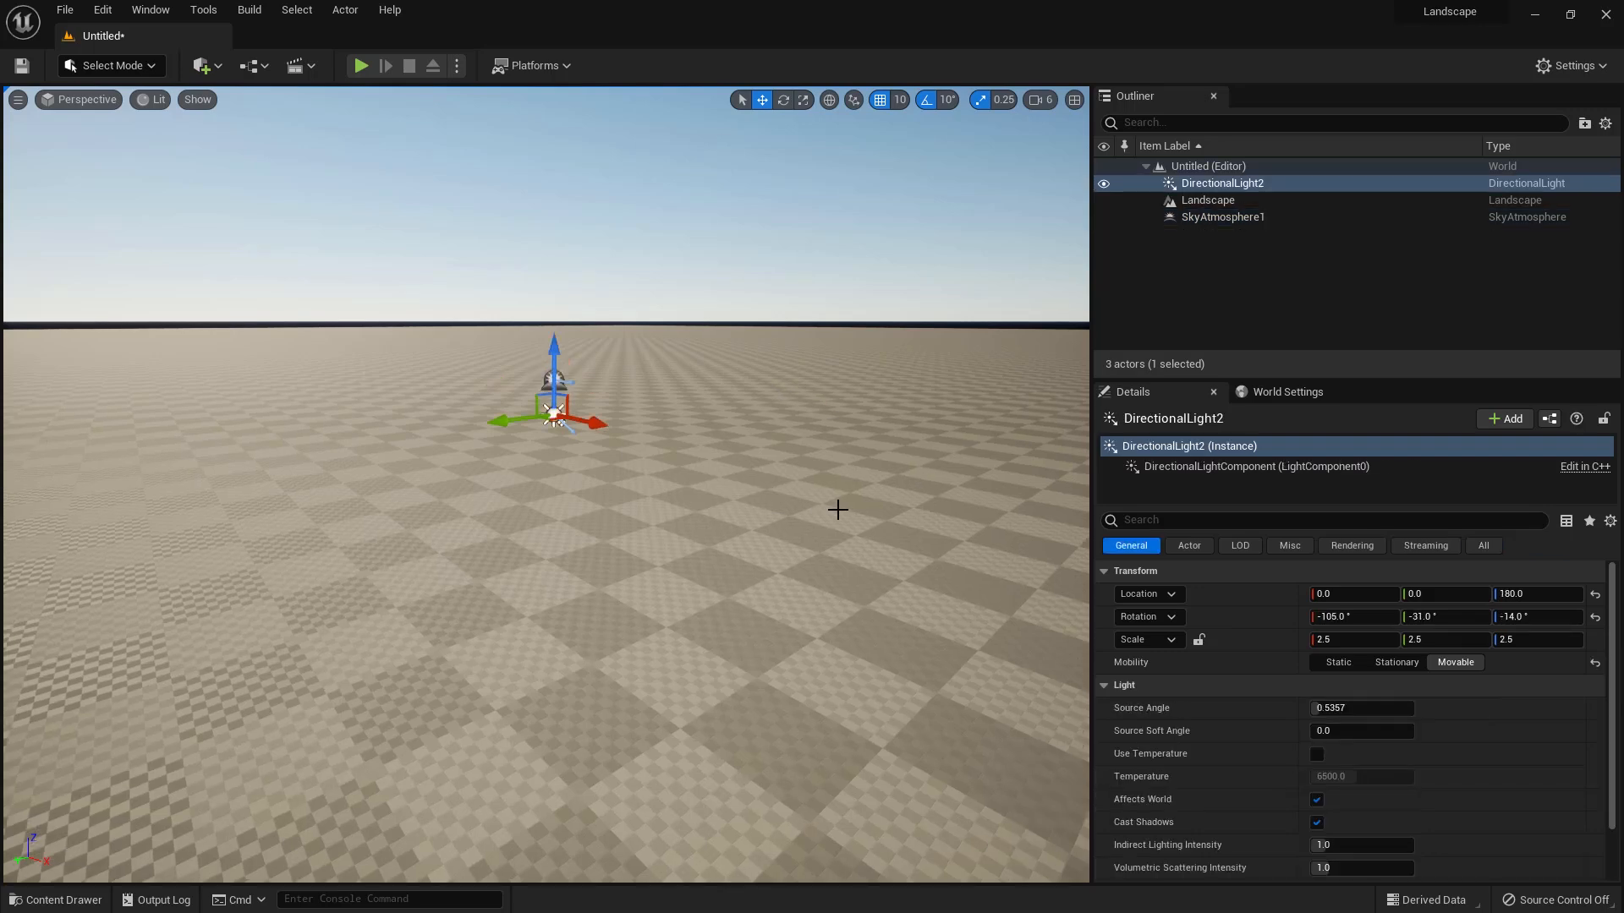
{"action": "left_click", "coordinate": [1252, 467]}
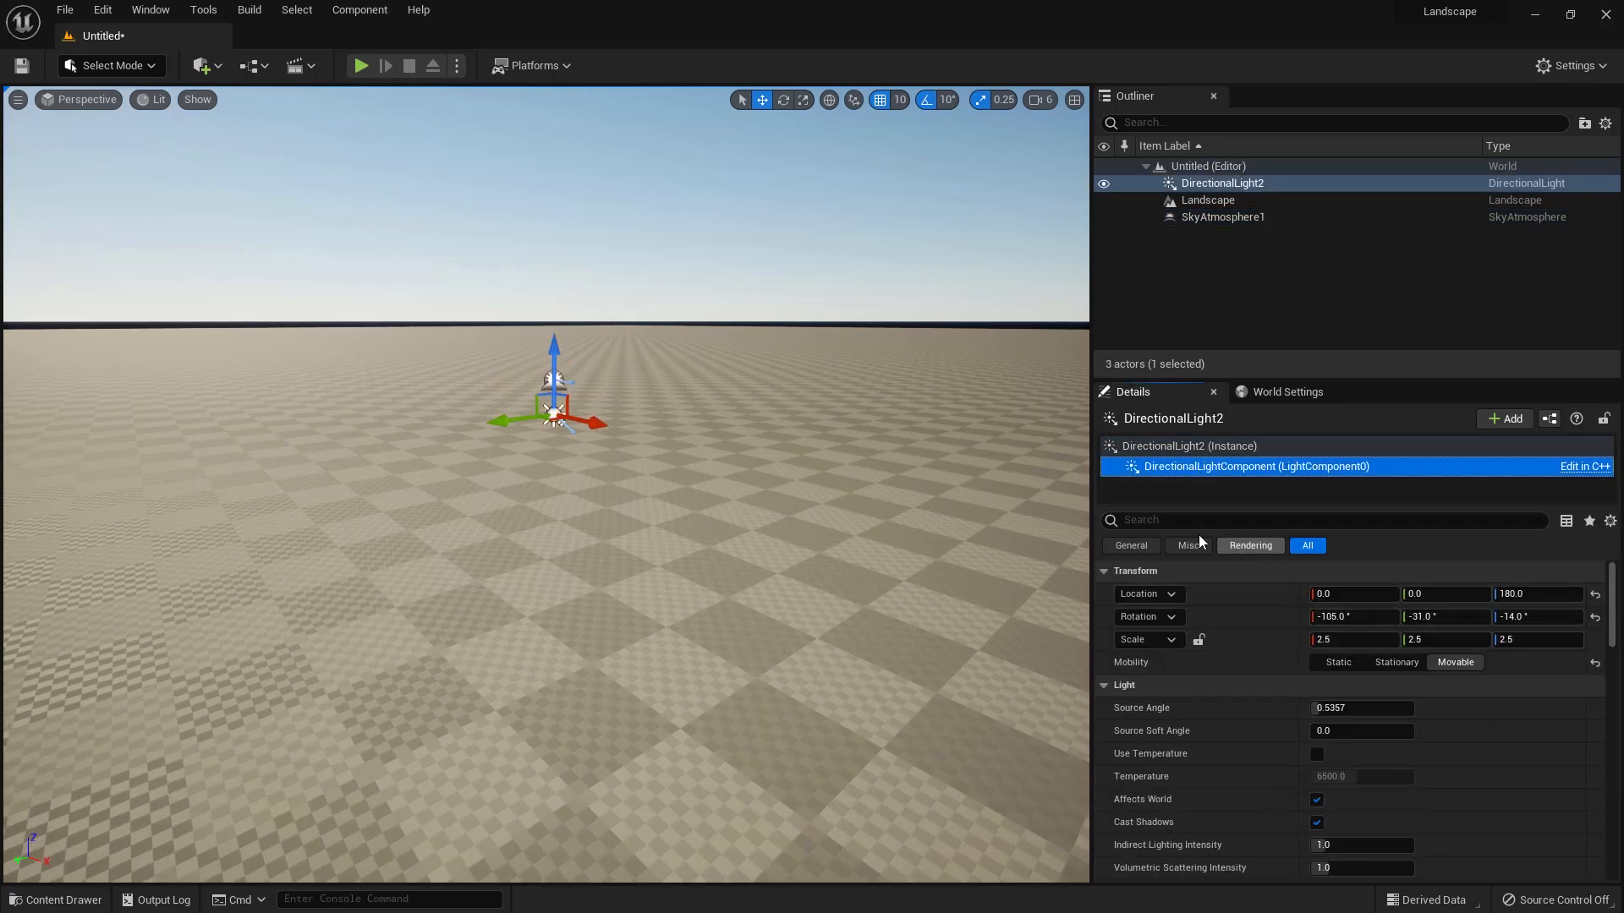
{"action": "scroll", "coordinate": [1241, 684], "scroll_direction": "down", "scroll_amount": 5}
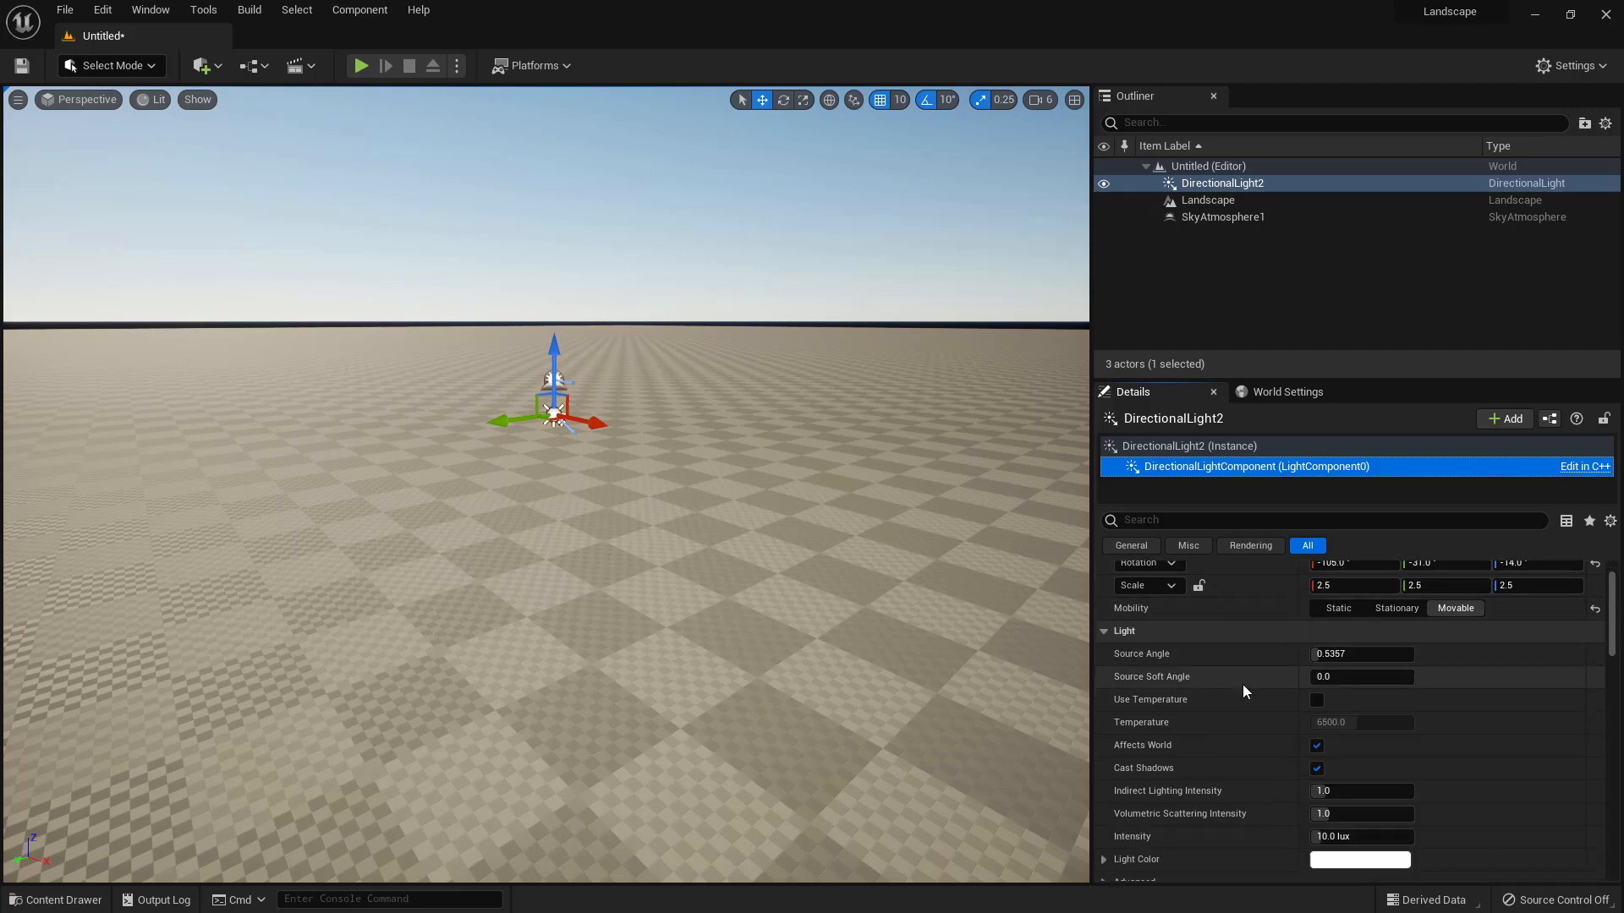
{"action": "scroll", "coordinate": [1245, 687], "scroll_direction": "down", "scroll_amount": 8}
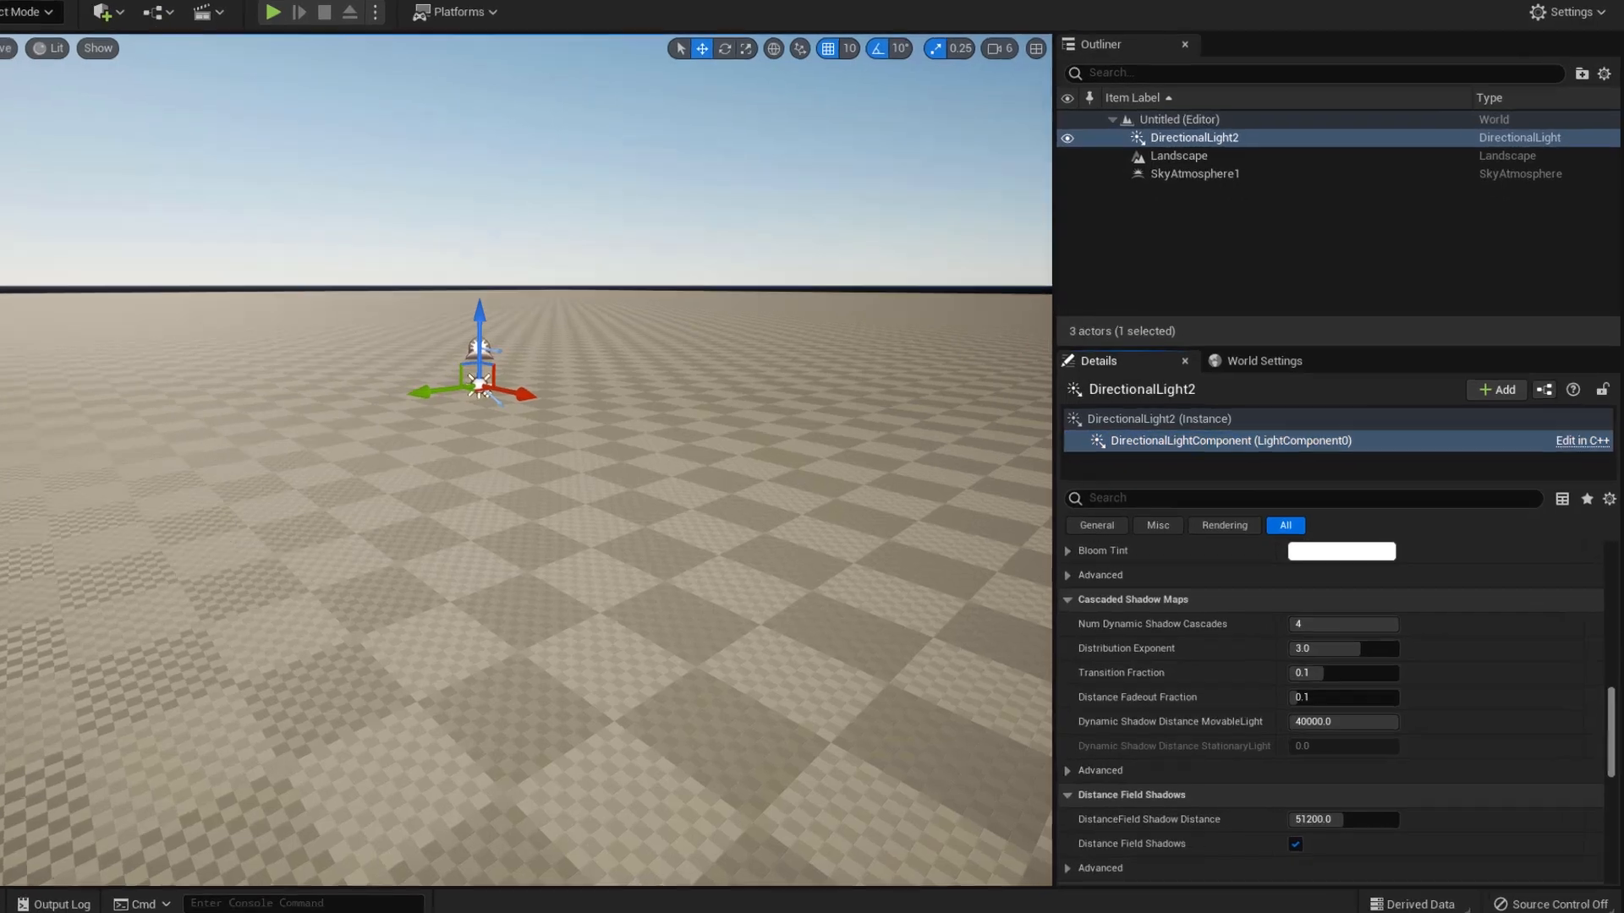
{"action": "scroll", "coordinate": [1337, 719], "scroll_direction": "down", "scroll_amount": 6}
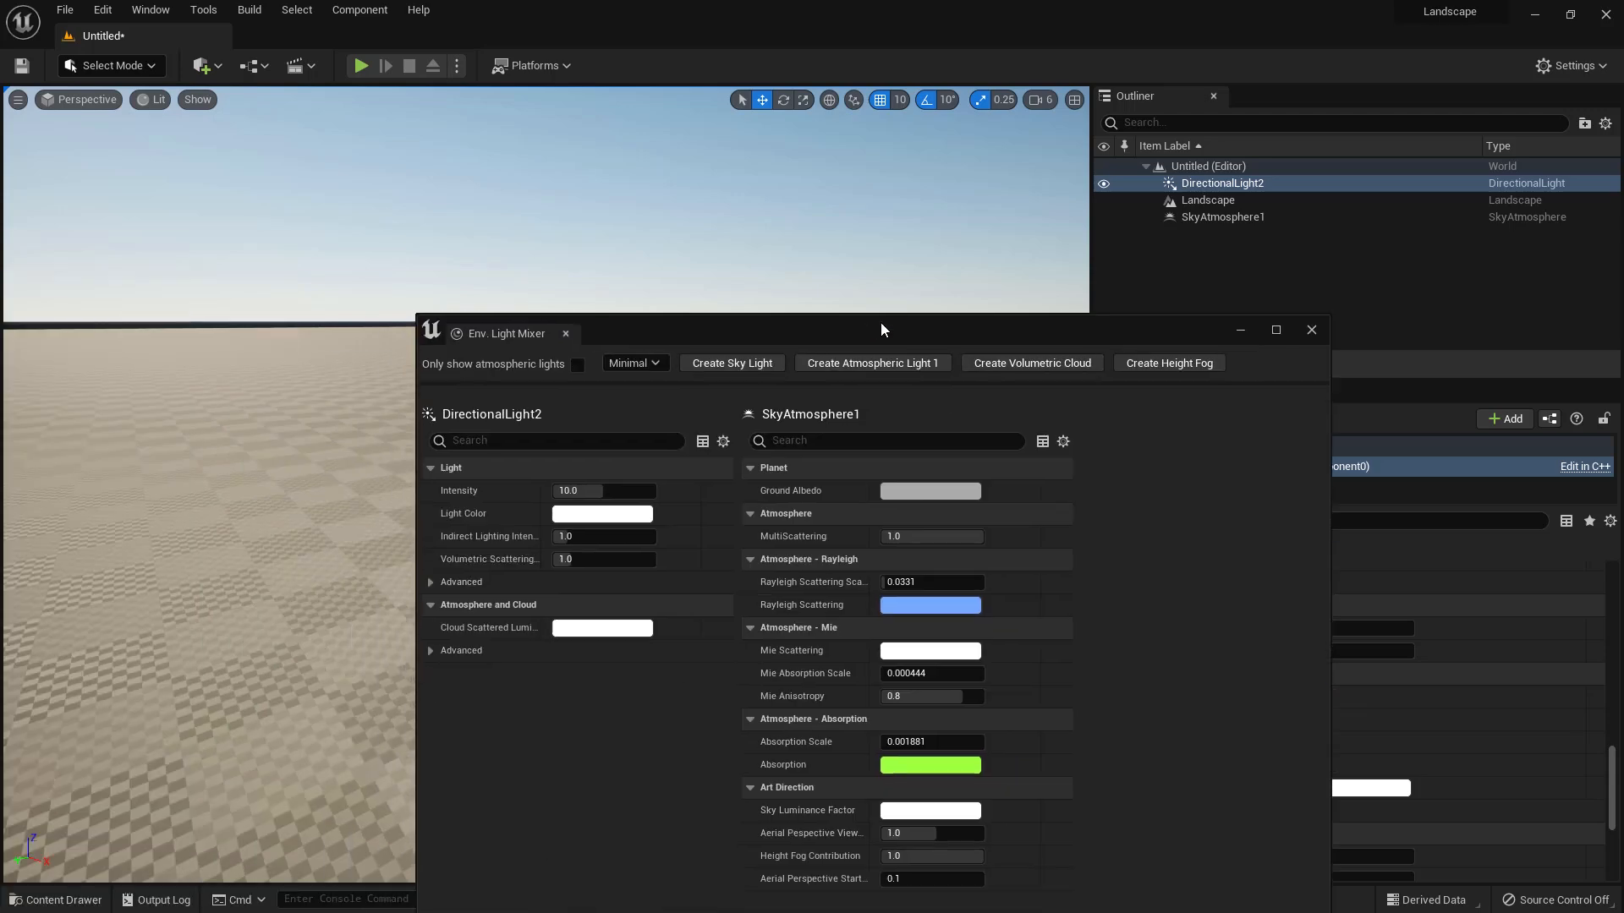
{"action": "left_click_drag", "start_coordinate": [880, 322], "coordinate": [1146, 237]}
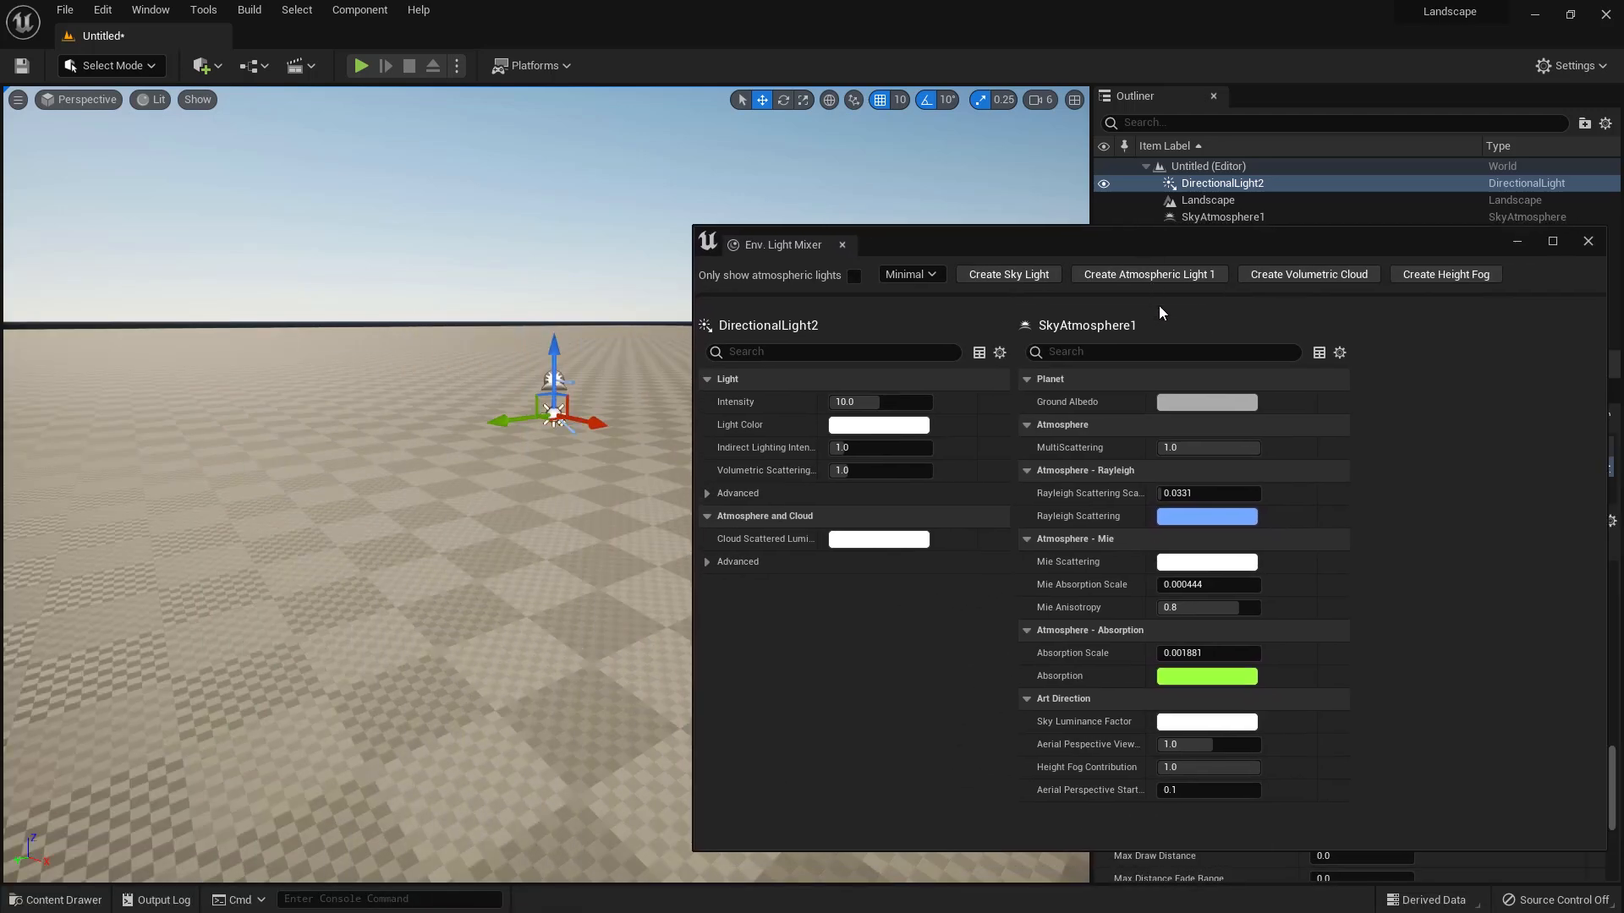
{"action": "left_click", "coordinate": [972, 279]}
{"action": "left_click_drag", "start_coordinate": [1094, 247], "coordinate": [0, 325]}
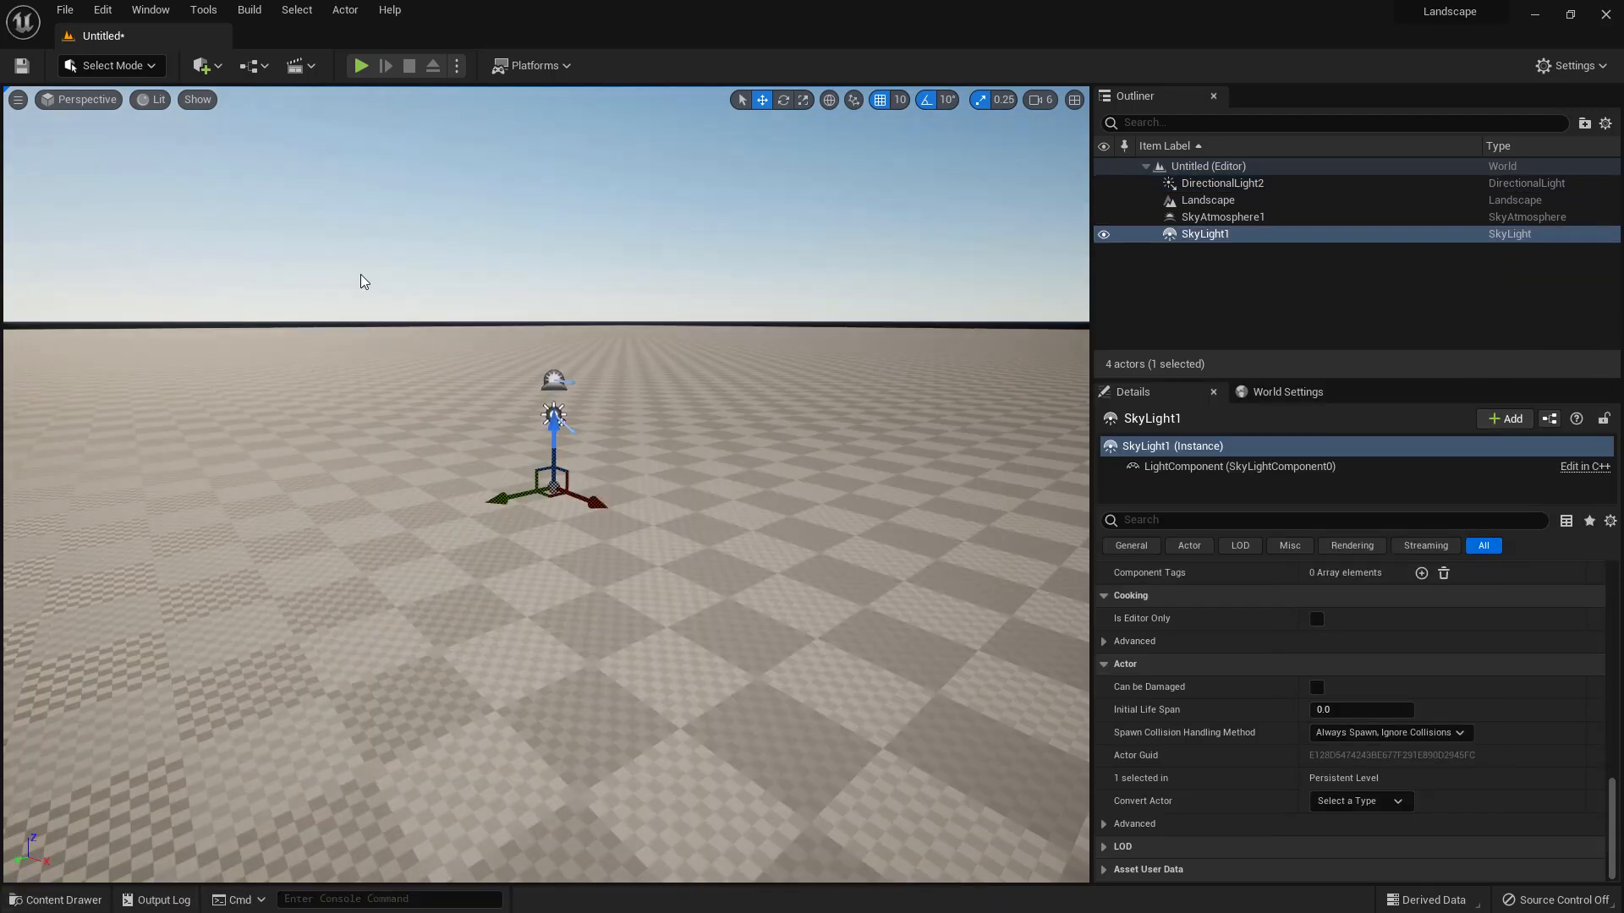
{"action": "left_click_drag", "start_coordinate": [554, 449], "coordinate": [513, 207]}
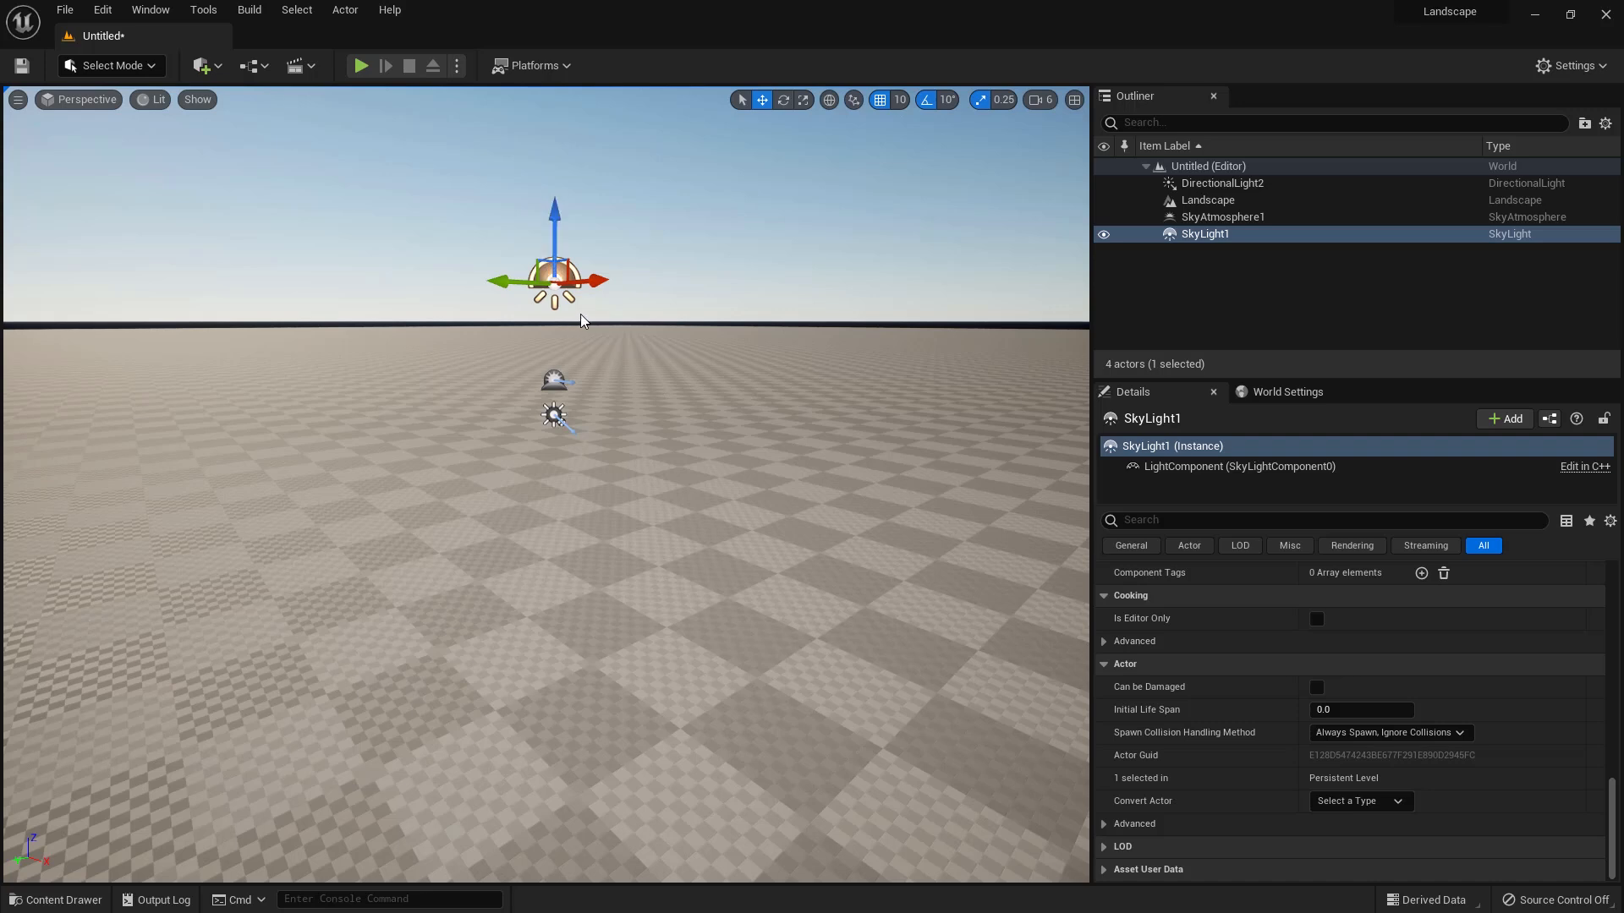
{"action": "key", "text": "Delete"}
Step: Place a cylinder on the landscape, scale it uniformly to 2.9 and move it to location 160, -180, 230
{"action": "left_click", "coordinate": [215, 70]}
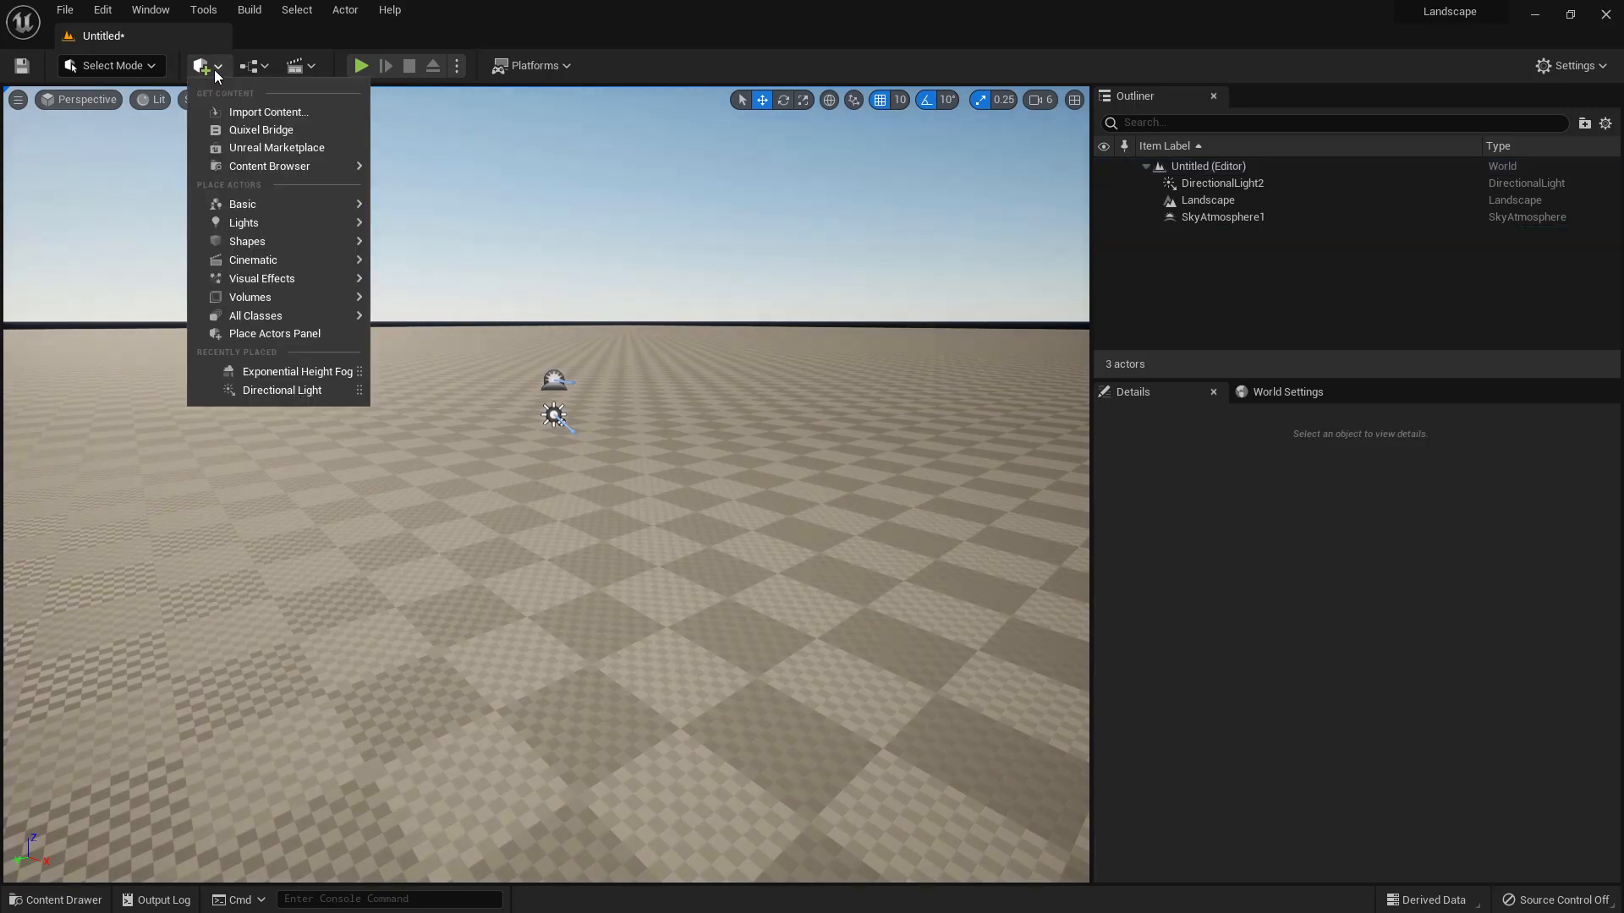
{"action": "mouse_move", "coordinate": [262, 226]}
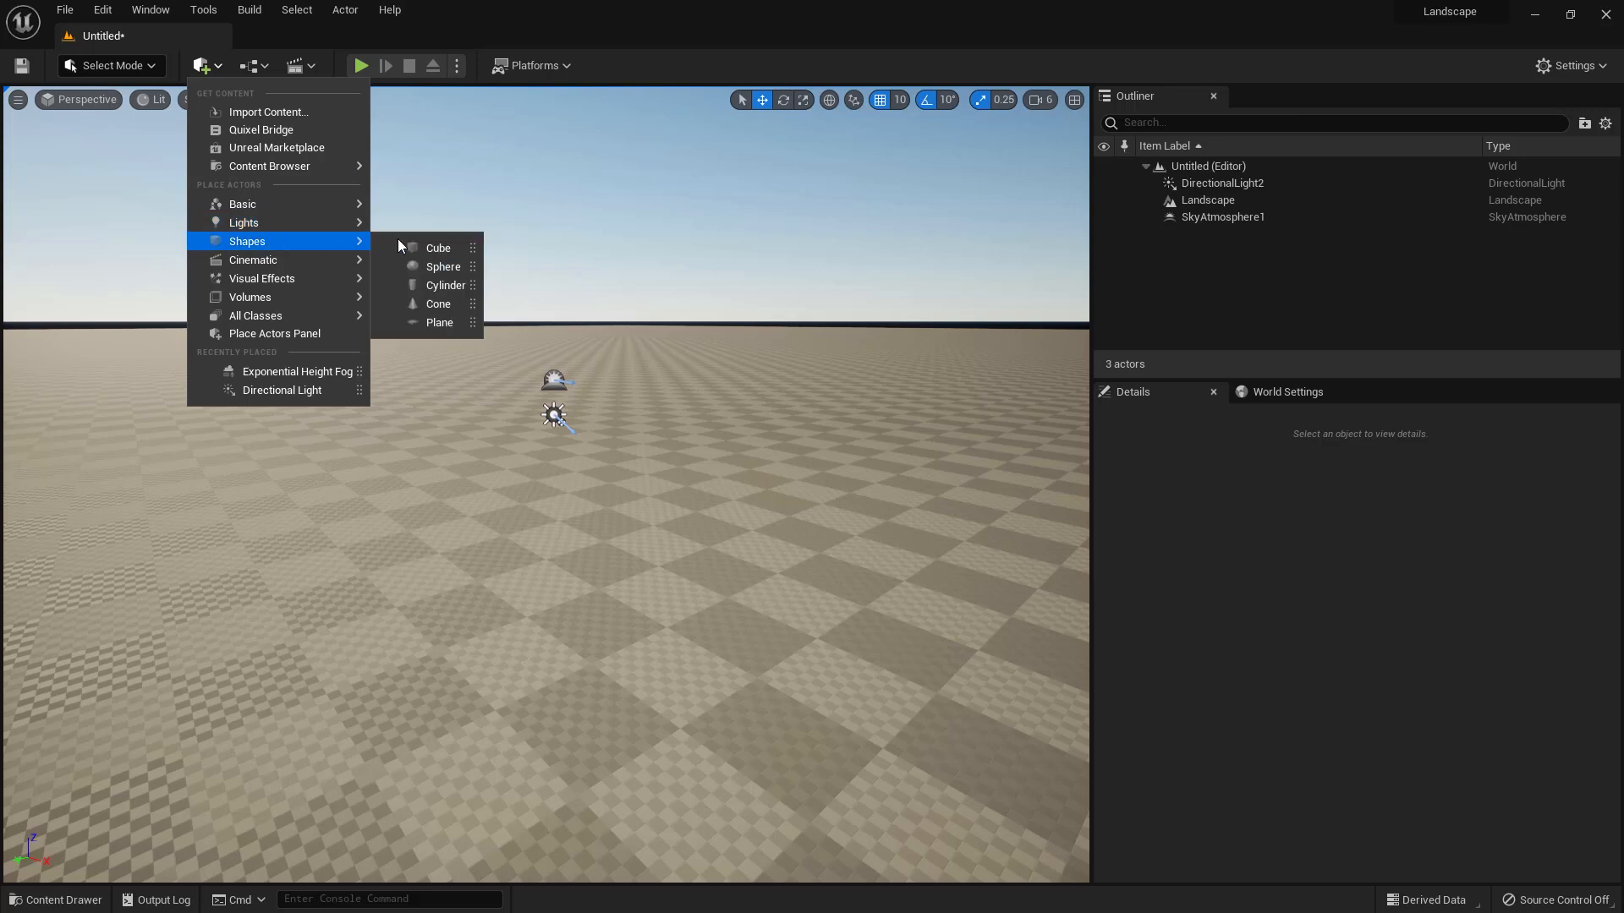
{"action": "left_click_drag", "start_coordinate": [441, 285], "coordinate": [601, 436]}
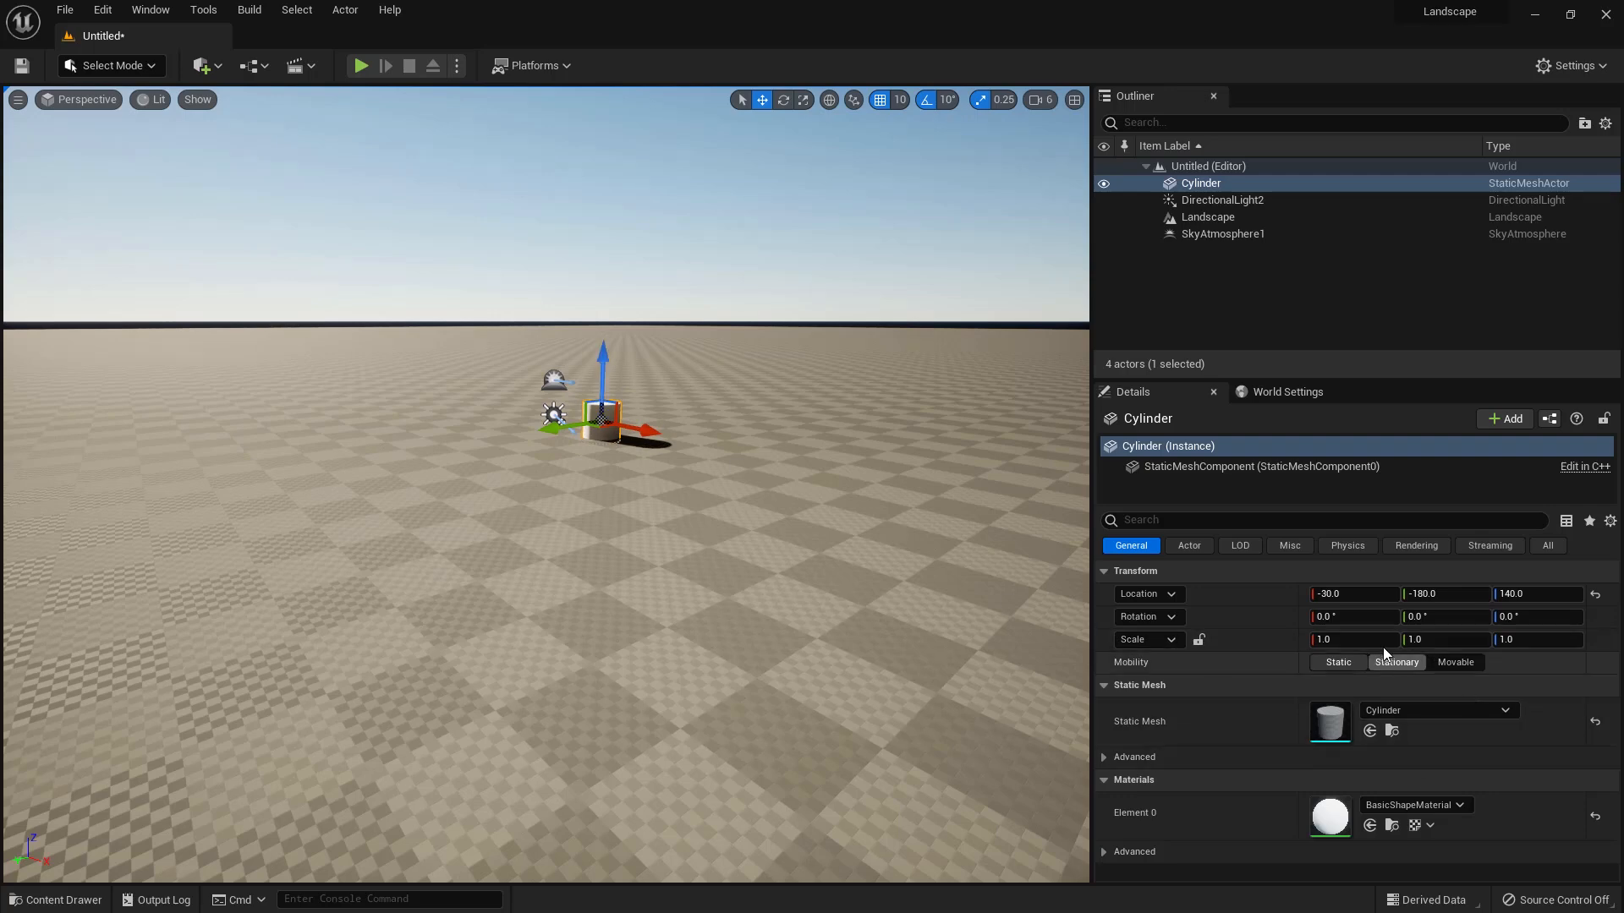
{"action": "left_click", "coordinate": [1198, 639]}
{"action": "left_click_drag", "start_coordinate": [1325, 639], "coordinate": [1387, 640]}
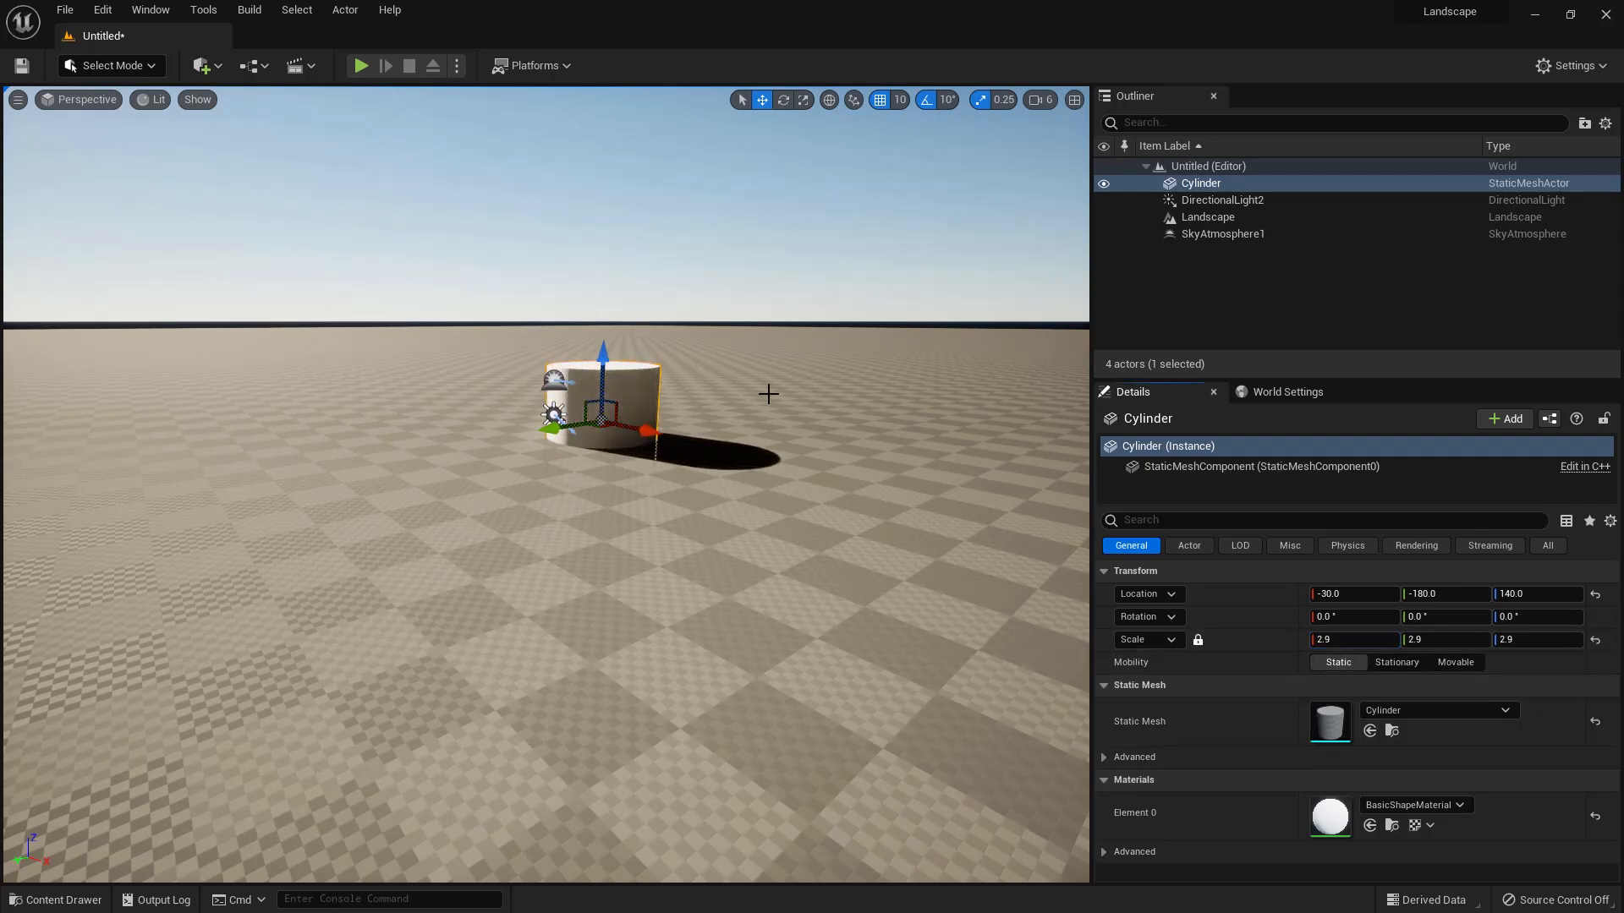
{"action": "left_click_drag", "start_coordinate": [615, 368], "coordinate": [661, 359]}
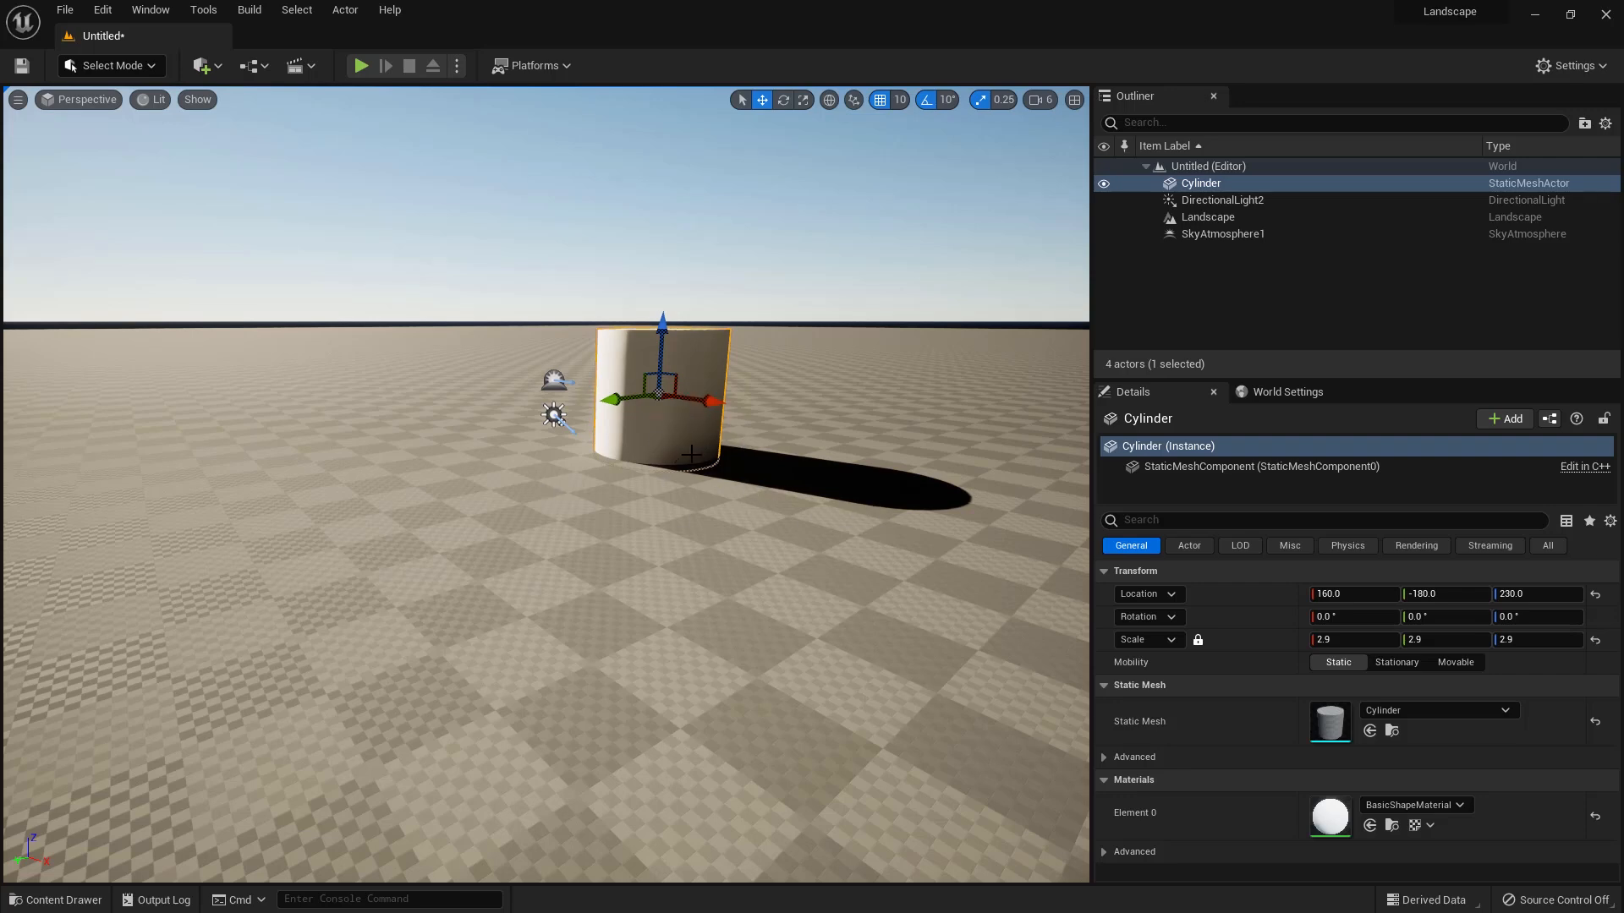
Step: Add a sky light with the Env. Light Mixer to fill the shaded side of the cylinder
{"action": "key", "text": "f"}
{"action": "scroll", "coordinate": [638, 536], "scroll_direction": "down", "scroll_amount": 10}
{"action": "scroll", "coordinate": [638, 536], "scroll_direction": "up", "scroll_amount": 8}
{"action": "right_click_drag", "start_coordinate": [755, 585], "coordinate": [782, 586], "text": "alt"}
{"action": "mouse_move", "coordinate": [755, 585]}
{"action": "left_mouse_down", "text": "alt"}
{"action": "mouse_move", "coordinate": [755, 503]}
{"action": "mouse_move", "coordinate": [755, 560]}
{"action": "left_mouse_up", "text": "alt"}
{"action": "scroll", "coordinate": [787, 593], "scroll_direction": "down", "scroll_amount": 3}
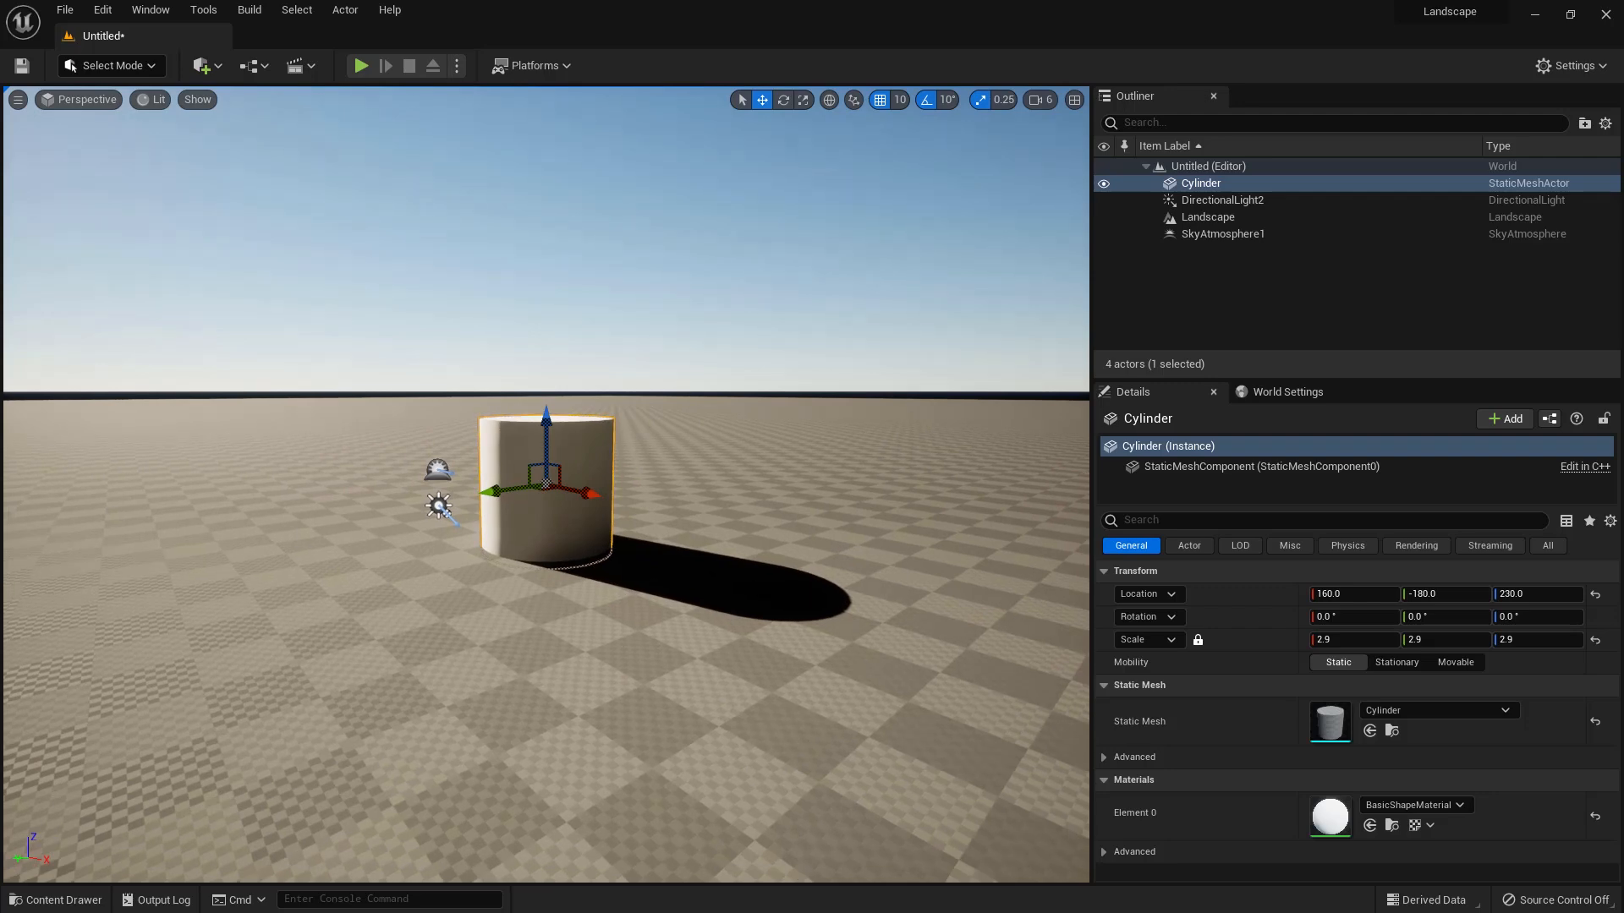
{"action": "left_click_drag", "start_coordinate": [604, 339], "coordinate": [707, 247]}
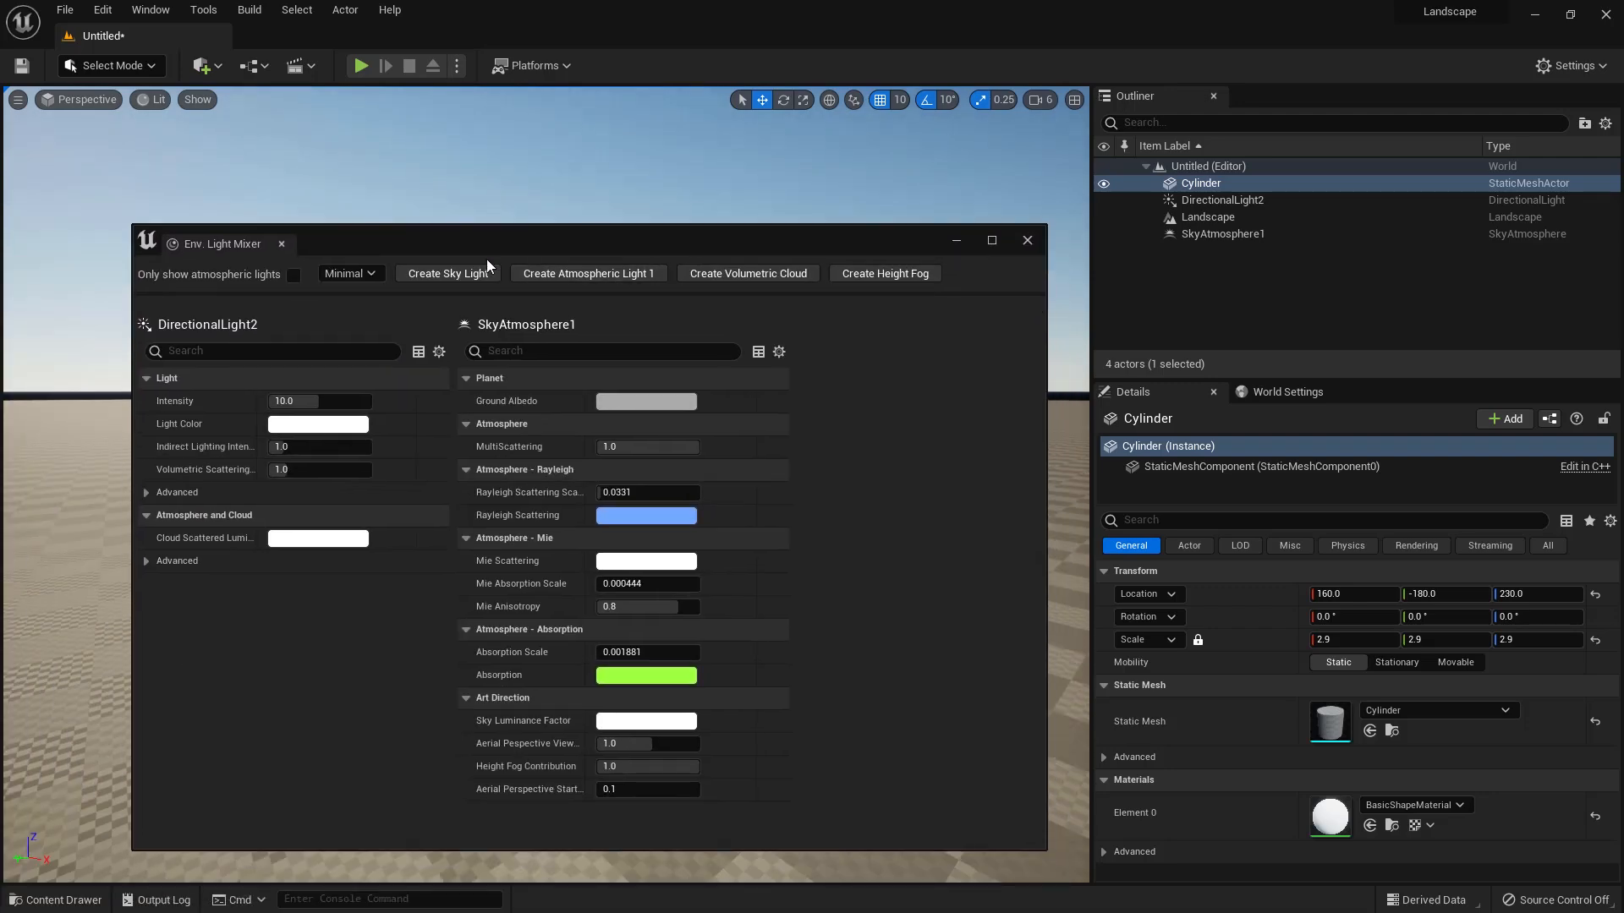
{"action": "left_click", "coordinate": [476, 271]}
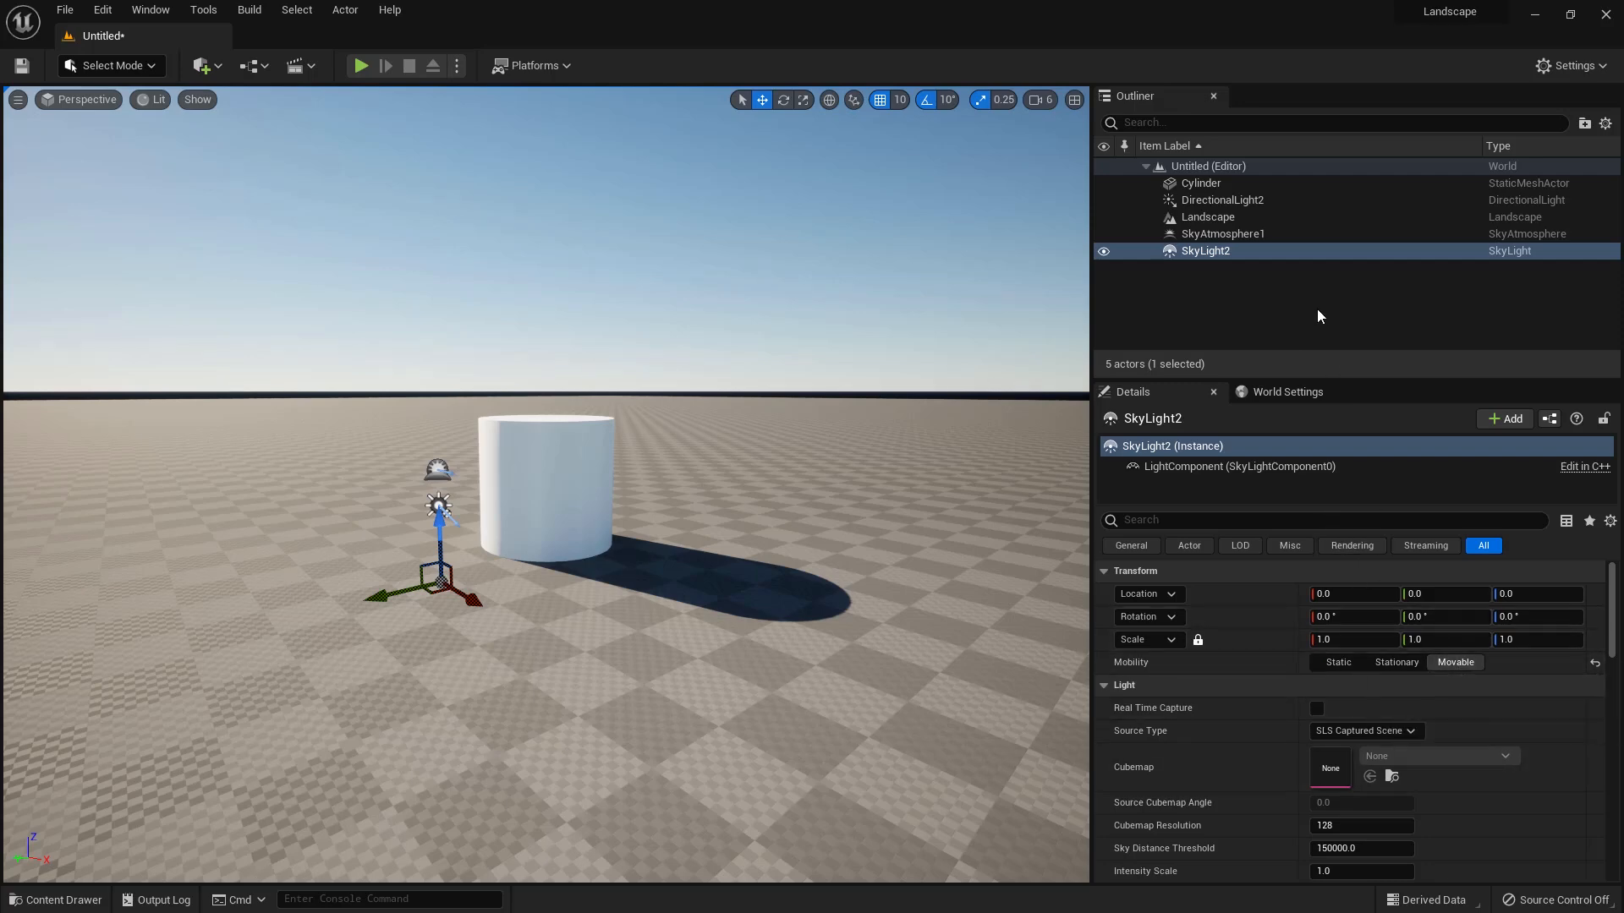
Step: Raise the directional light to Z 360 and turn the sun below the horizon, with a rotation of about -105°, 10.8°, 10.6°
{"action": "left_click", "coordinate": [1222, 238]}
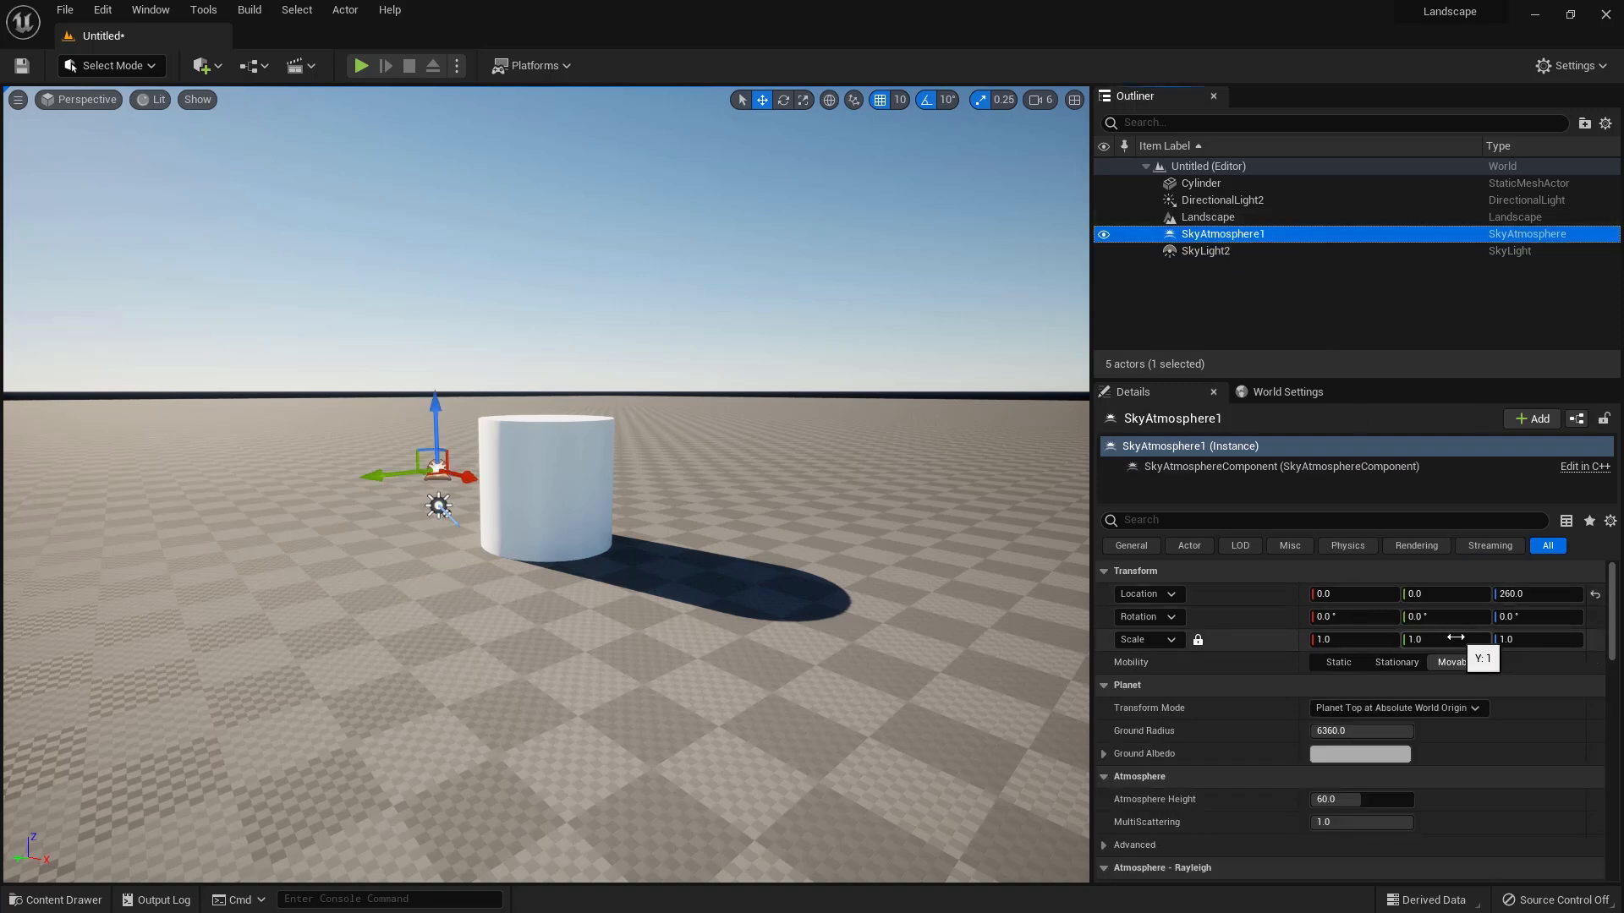
{"action": "left_click", "coordinate": [1222, 200]}
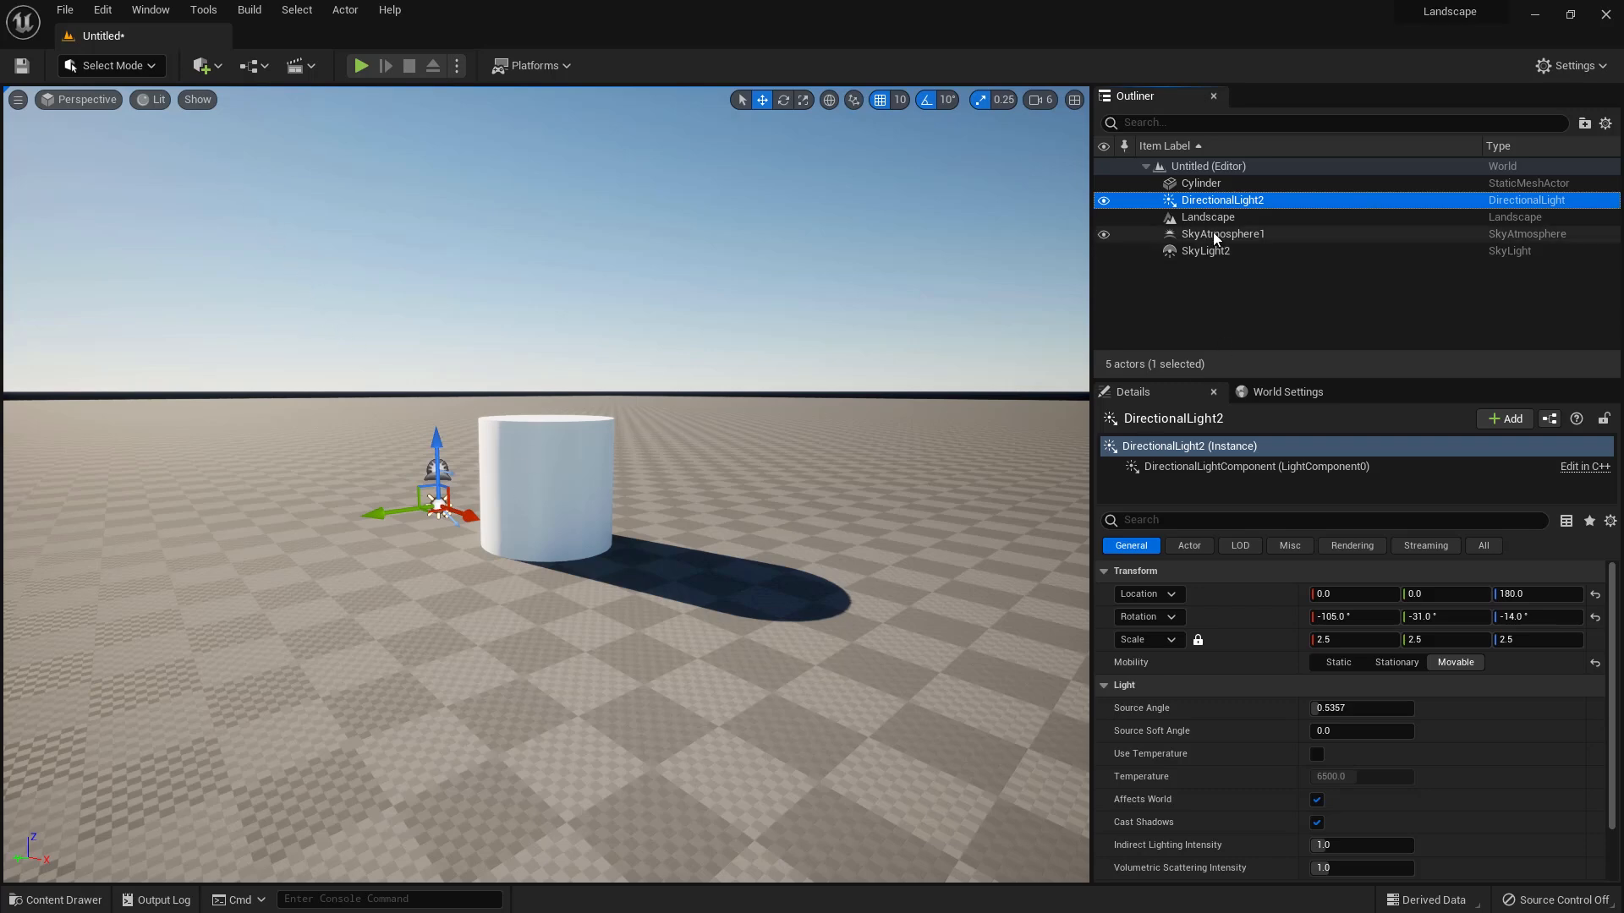
{"action": "left_click_drag", "start_coordinate": [440, 464], "coordinate": [435, 426]}
{"action": "key", "text": "ctrl+l"}
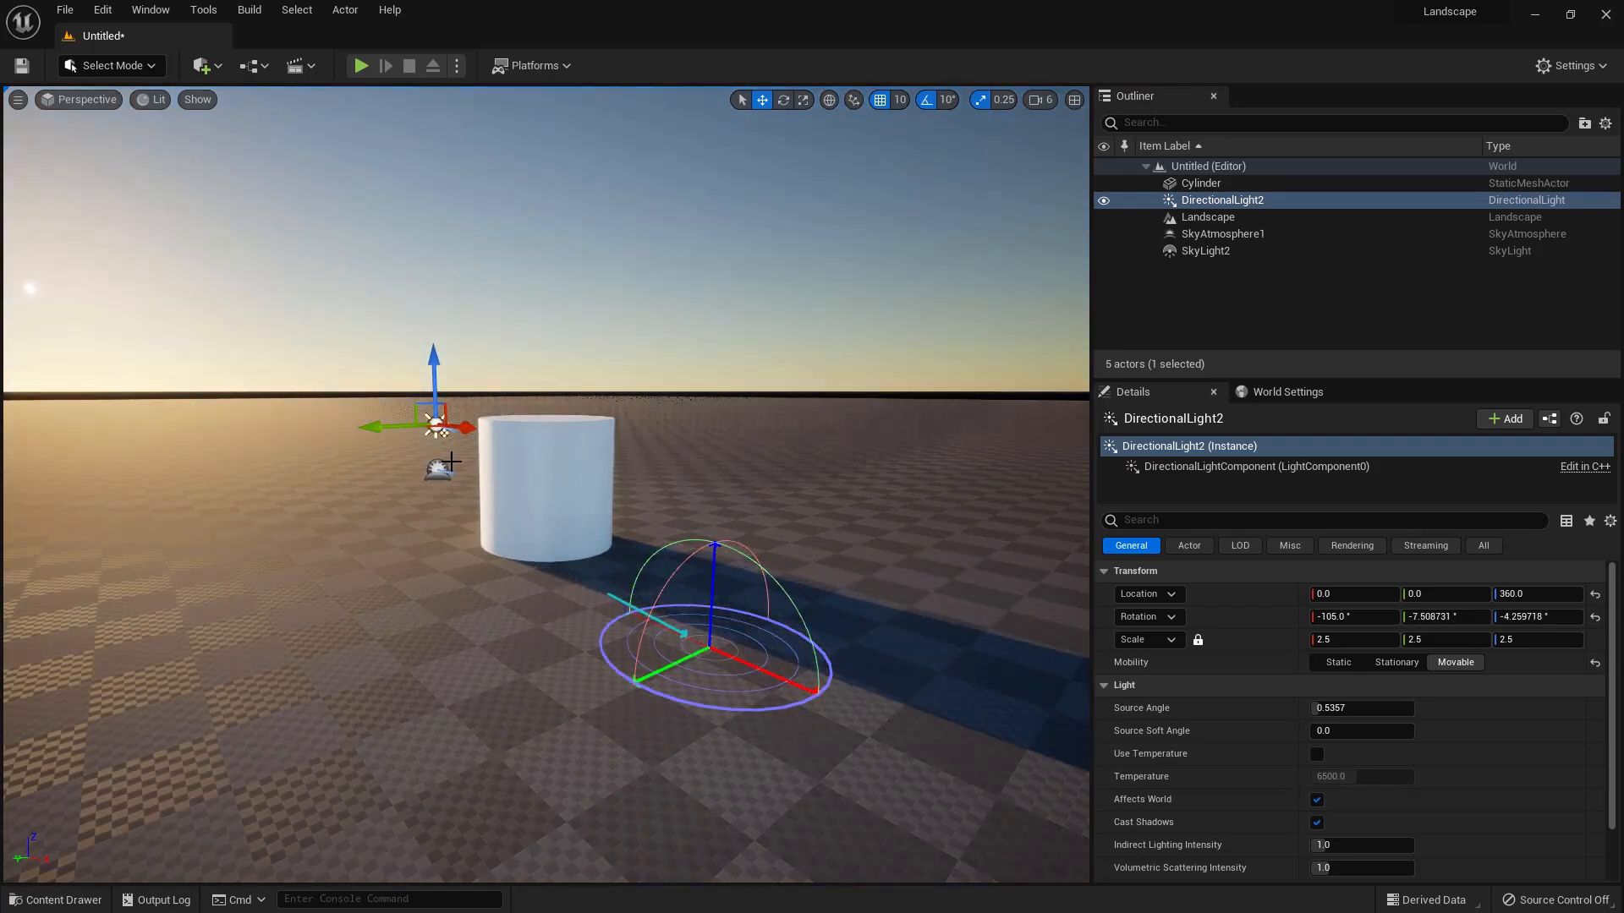
{"action": "key", "text": "ctrl+l"}
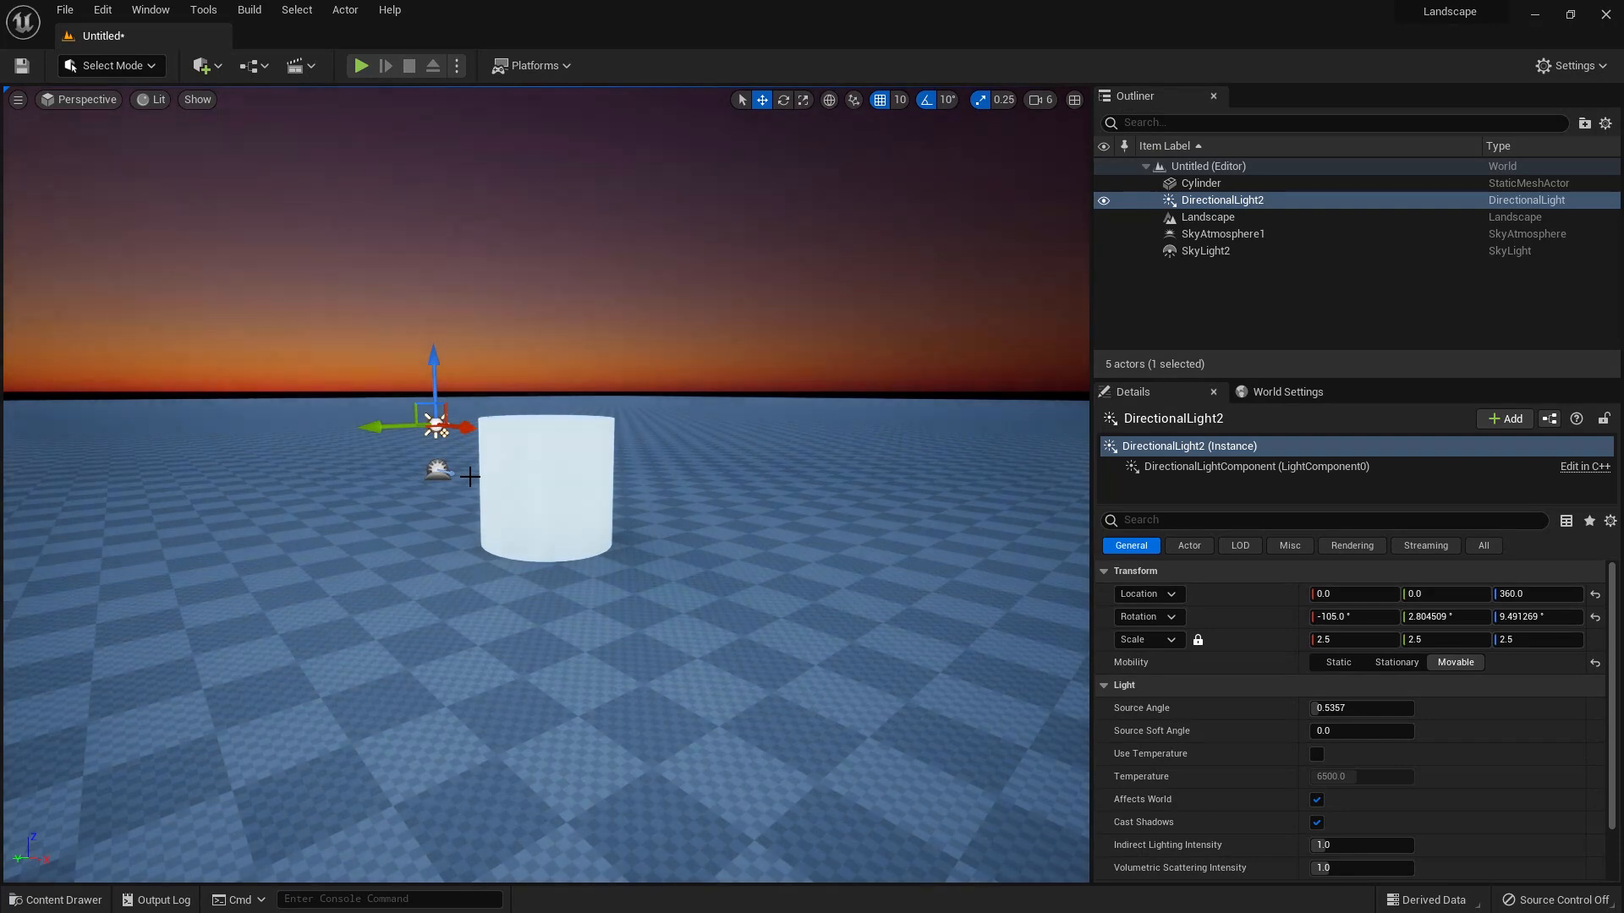
{"action": "key", "text": "ctrl+l"}
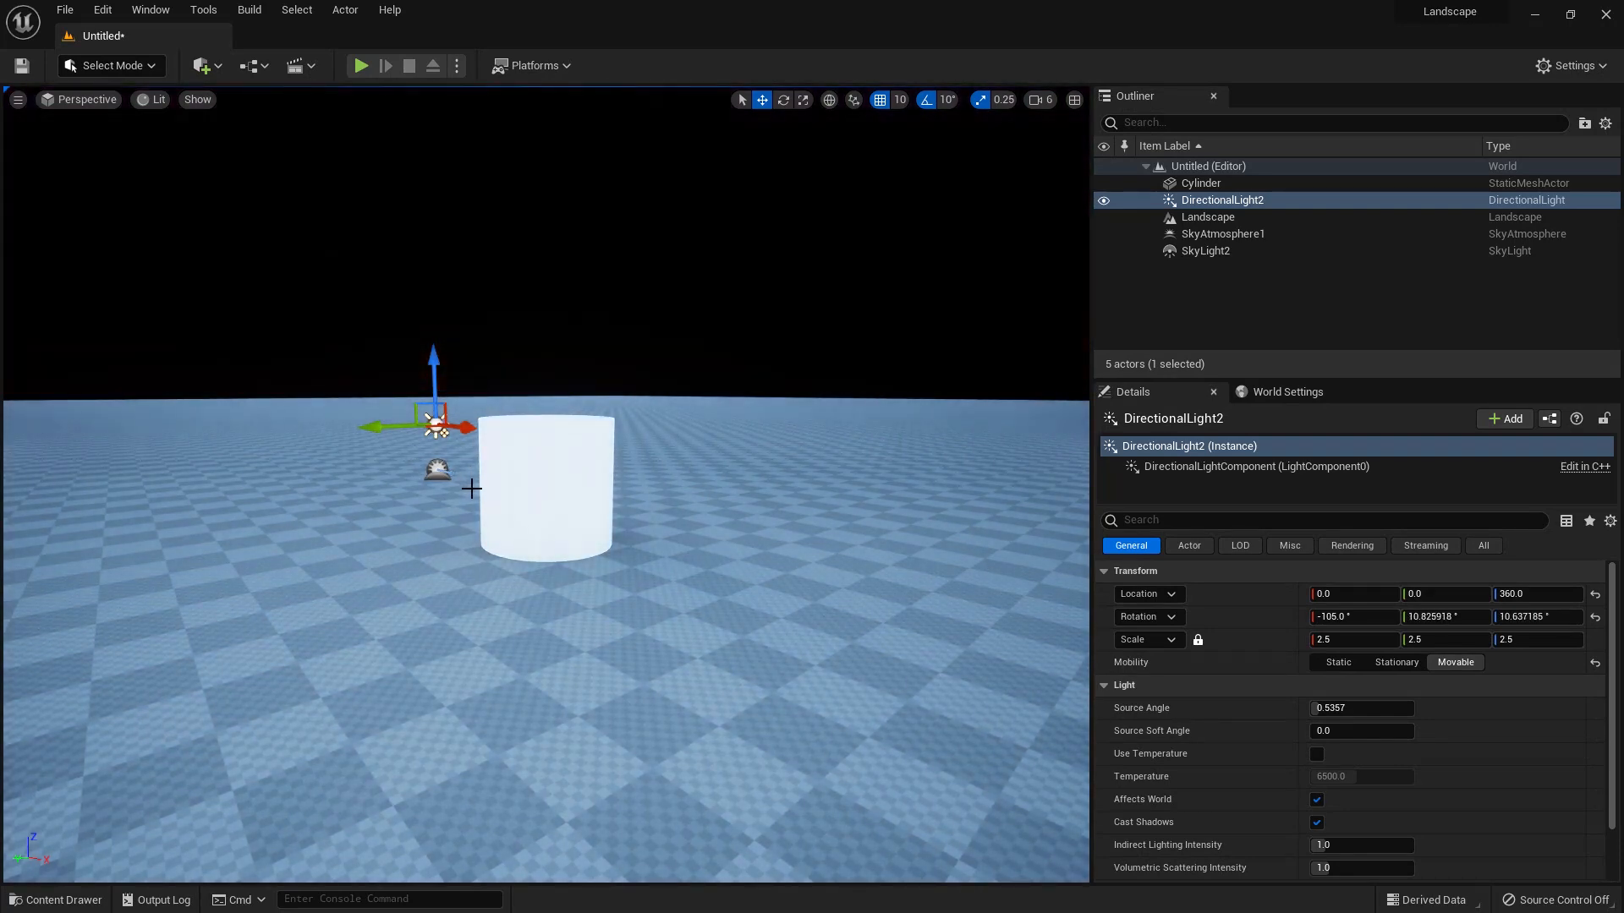
{"action": "left_click", "coordinate": [471, 489], "text": "ctrl"}
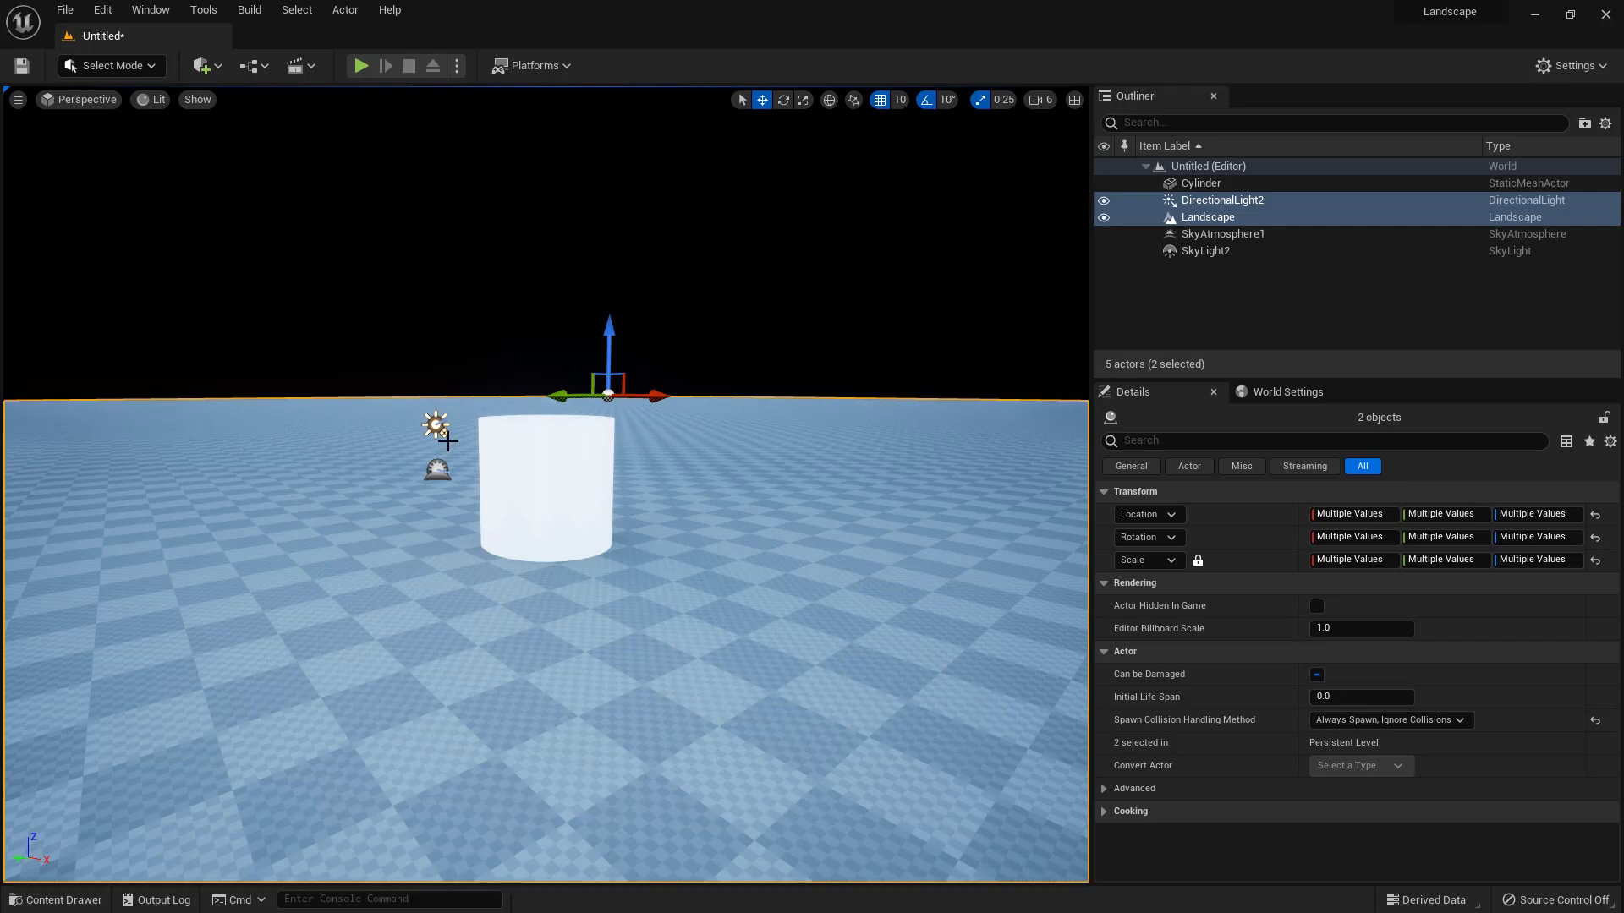
Step: Select the sky light, look through its settings down to Recapture Scene, and enable Real Time Capture
{"action": "left_click", "coordinate": [1191, 252]}
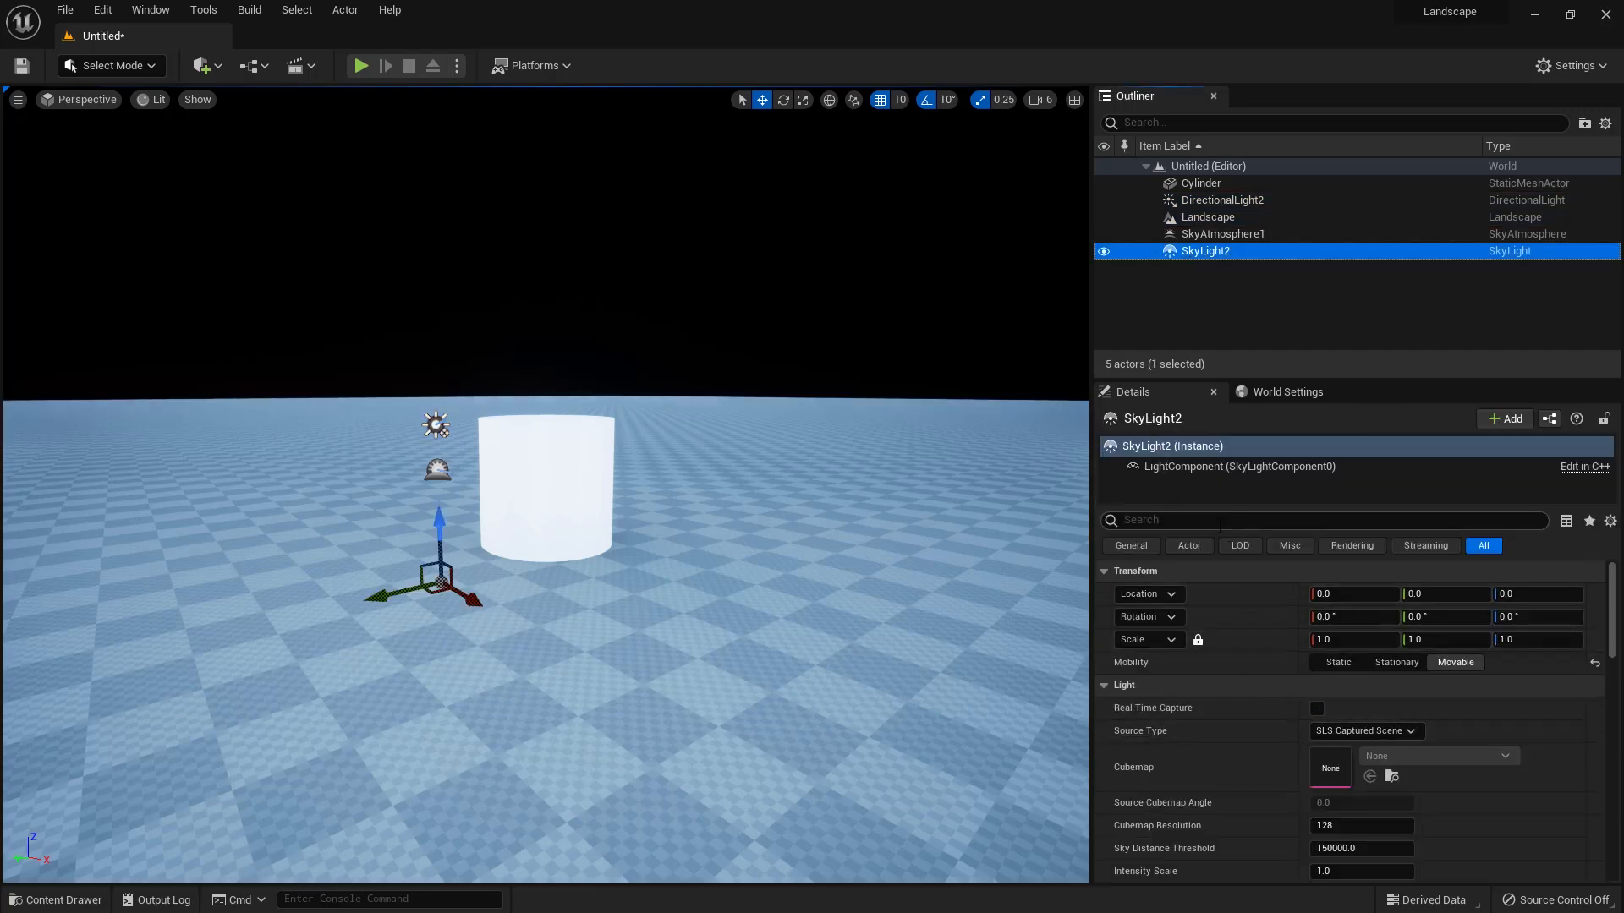
{"action": "scroll", "coordinate": [1223, 637], "scroll_direction": "down", "scroll_amount": 10}
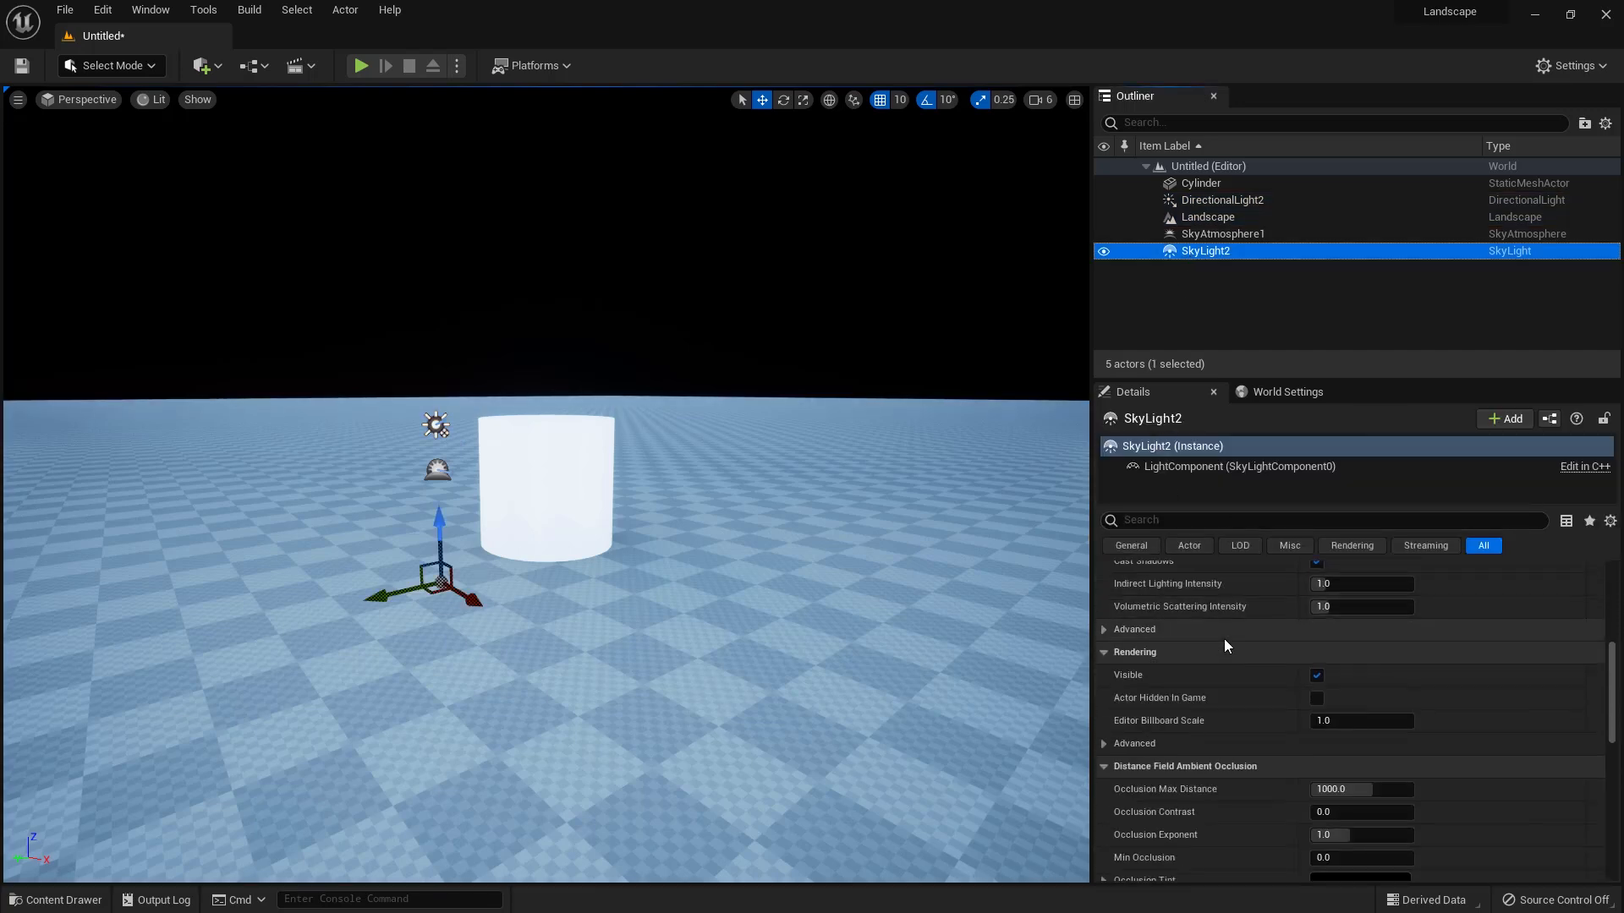
{"action": "scroll", "coordinate": [1225, 640], "scroll_direction": "down", "scroll_amount": 8}
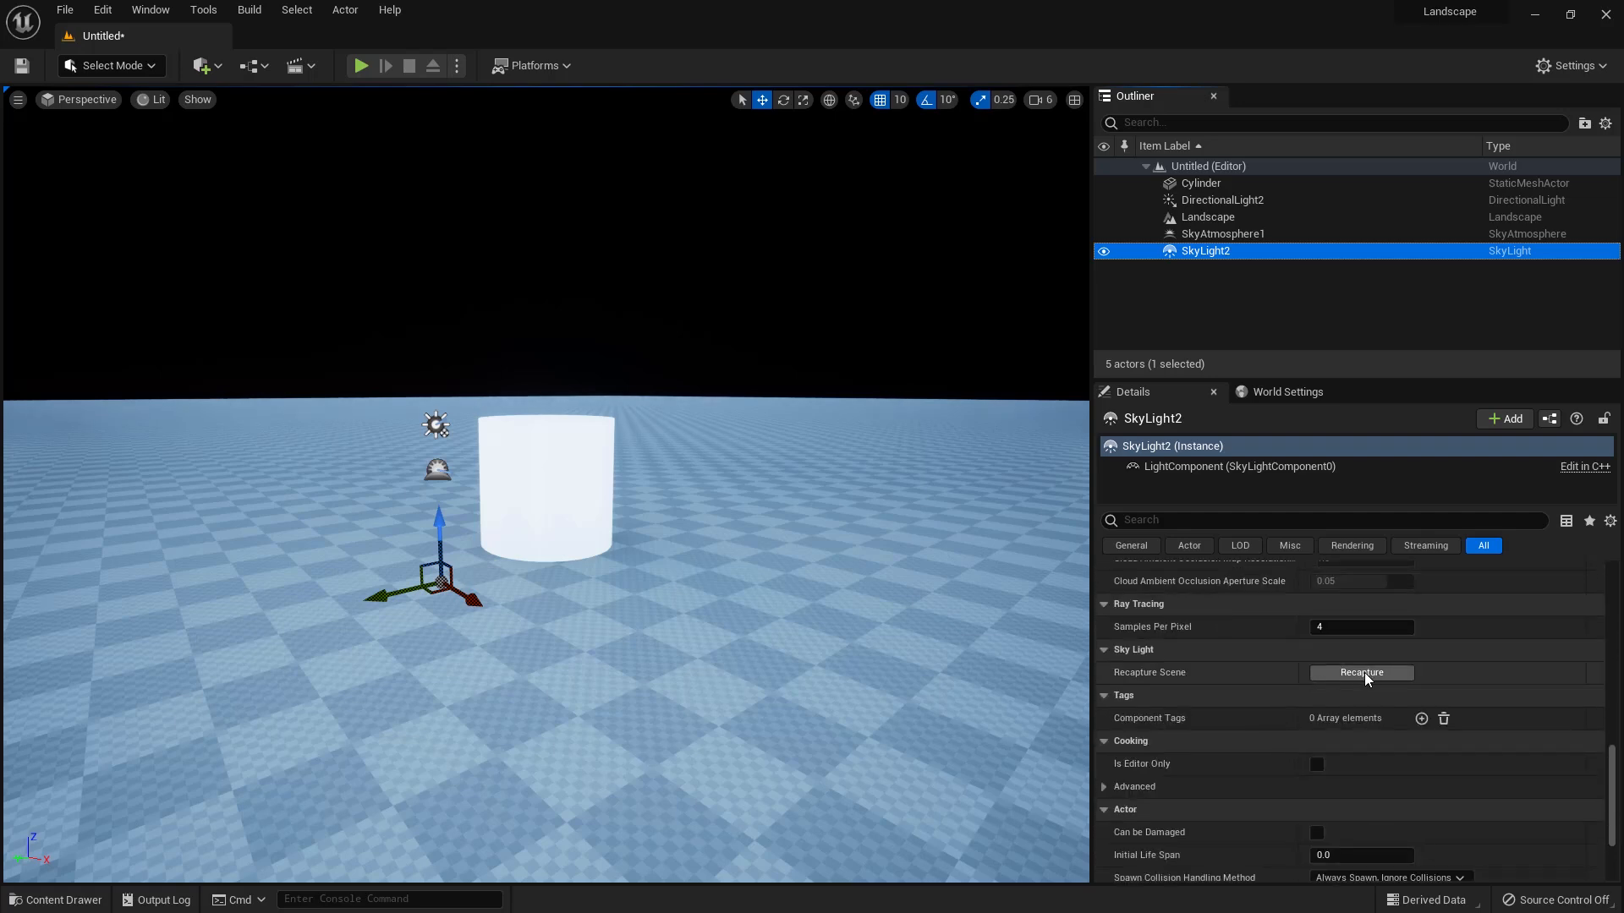
{"action": "left_click_drag", "start_coordinate": [1612, 795], "coordinate": [1613, 608]}
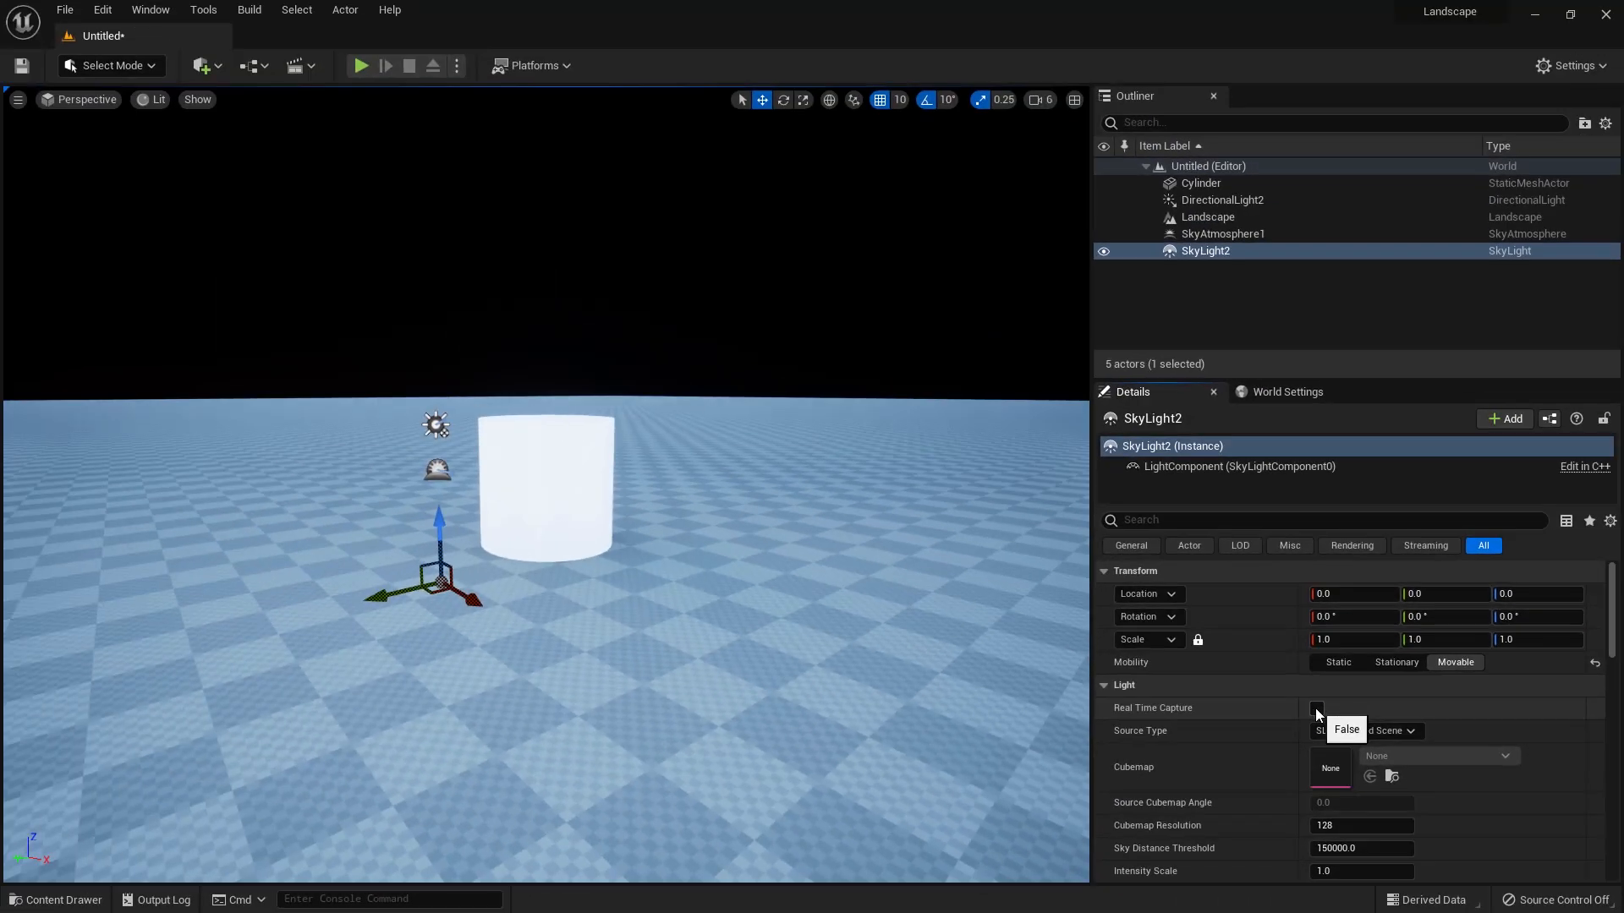
{"action": "left_click", "coordinate": [1294, 694]}
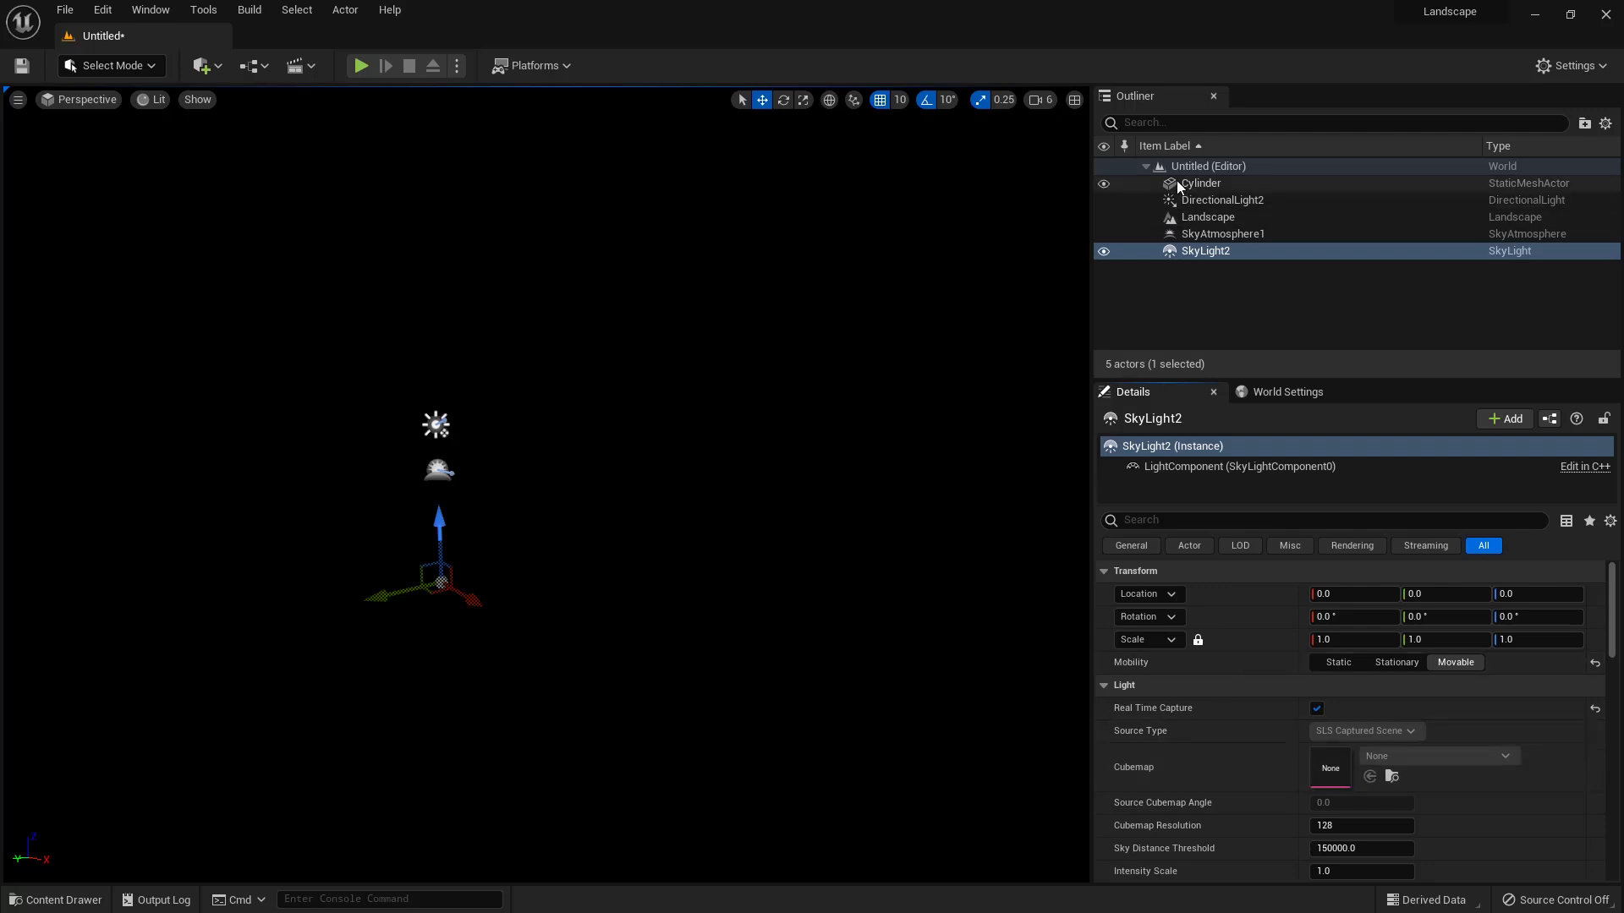
Step: Turn the directional light so the sun is above the horizon, with a rotation of about -105°, -23.6°, 15.8°
{"action": "left_click", "coordinate": [1209, 200]}
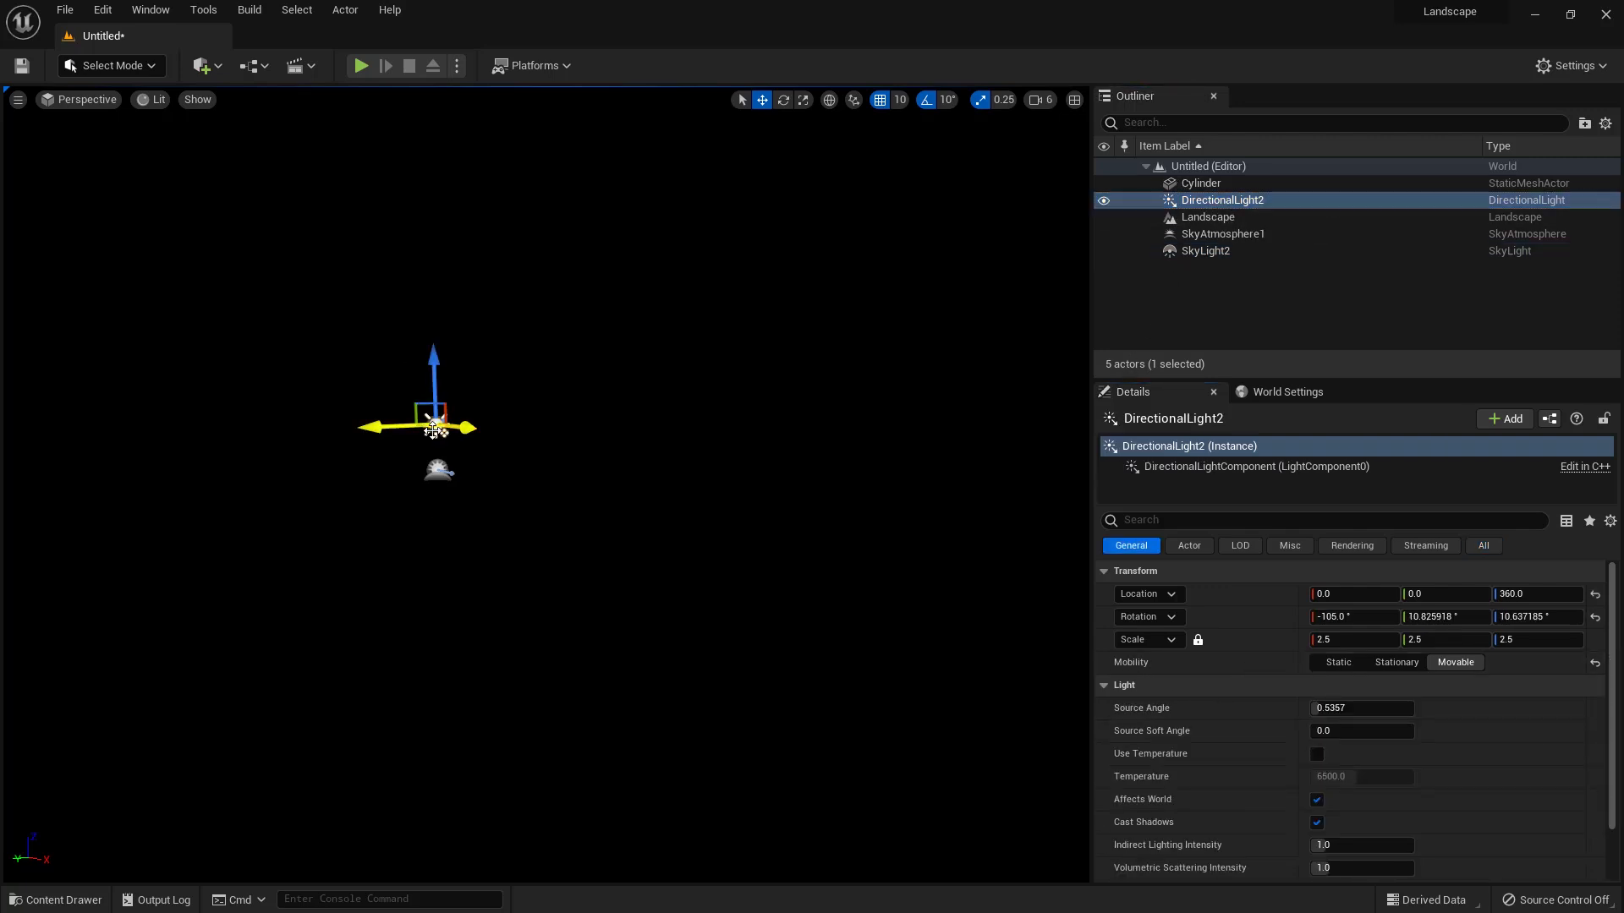
{"action": "key", "text": "ctrl+l"}
{"action": "key", "text": "ctrl+l"}
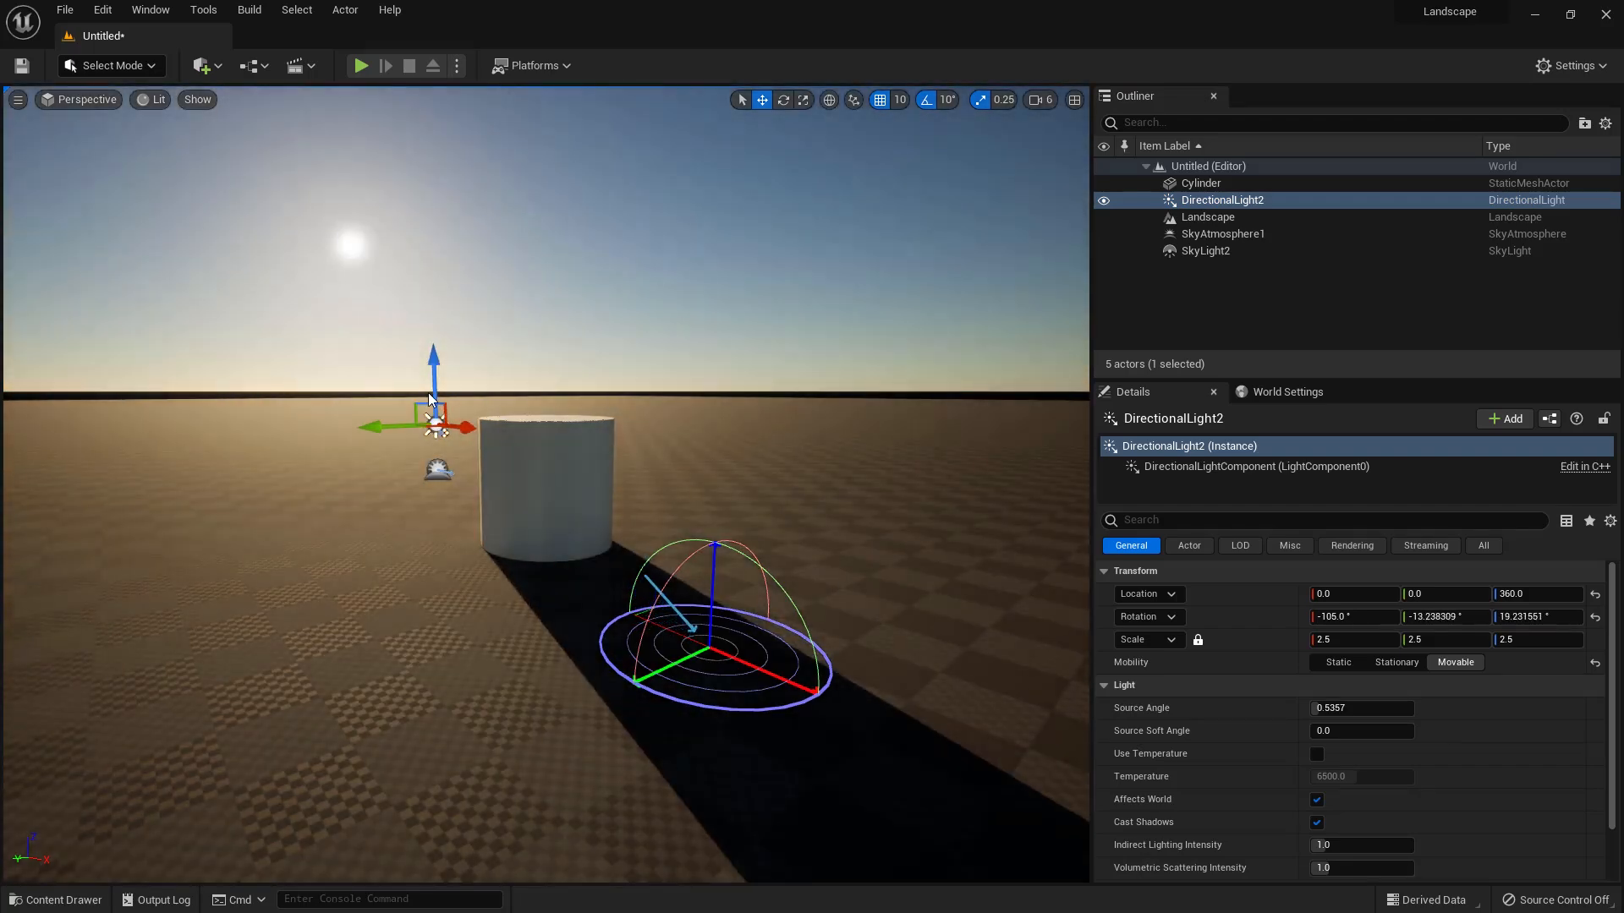
{"action": "left_click_drag", "start_coordinate": [510, 366], "coordinate": [621, 430], "text": "alt"}
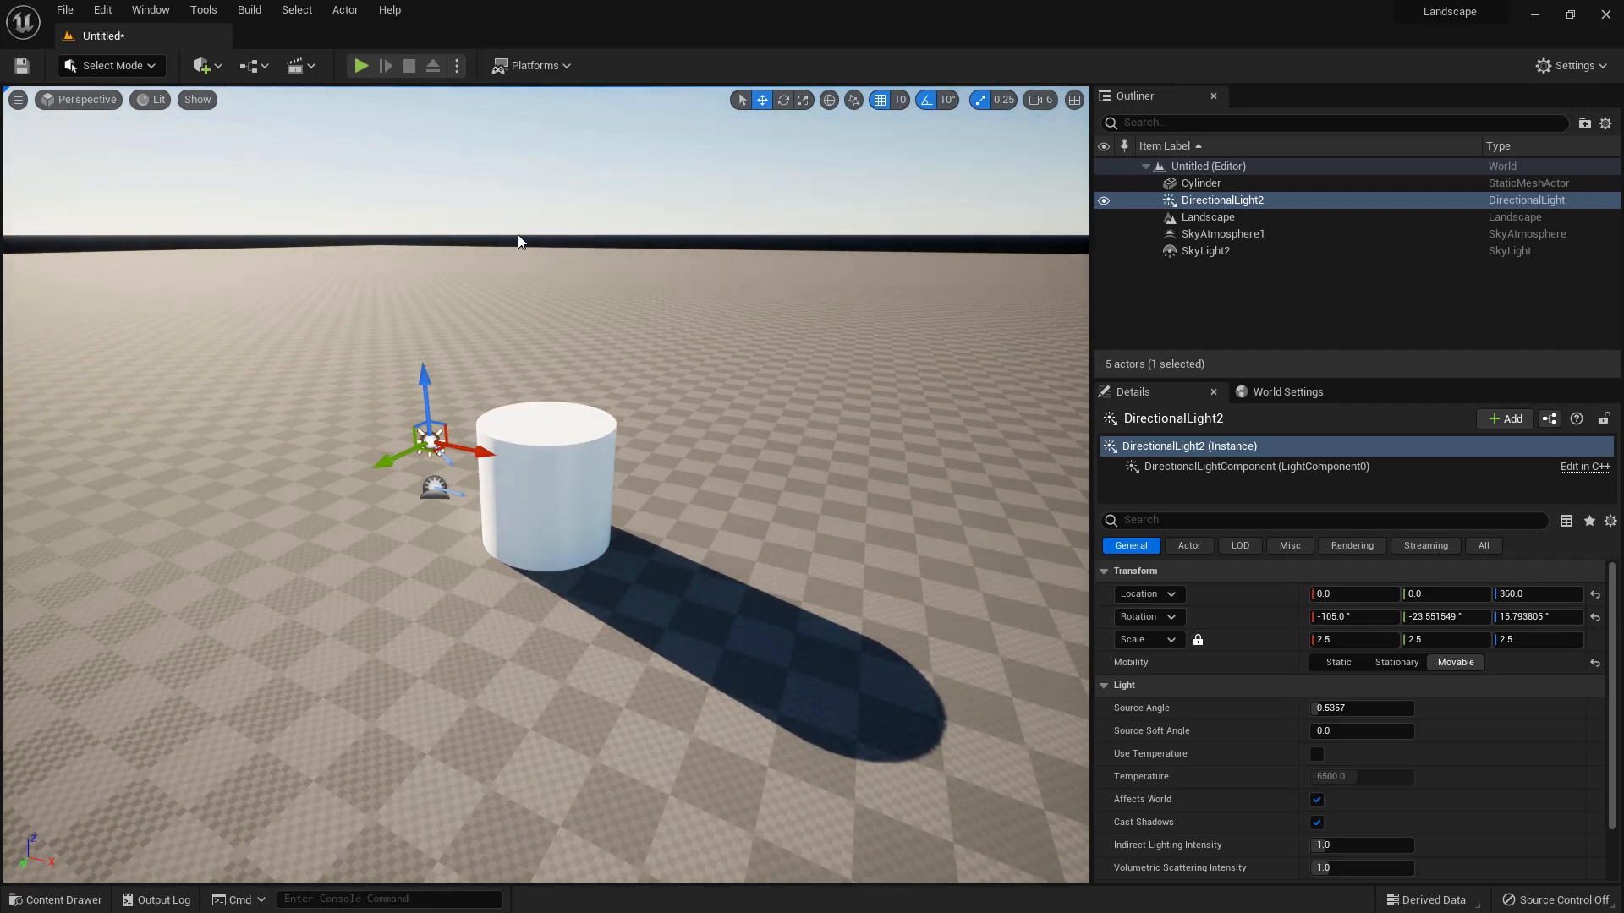
{"action": "mouse_move", "coordinate": [436, 338]}
{"action": "left_mouse_down", "text": "alt"}
{"action": "mouse_move", "coordinate": [435, 322]}
{"action": "mouse_move", "coordinate": [432, 337]}
{"action": "left_mouse_up", "text": "alt"}
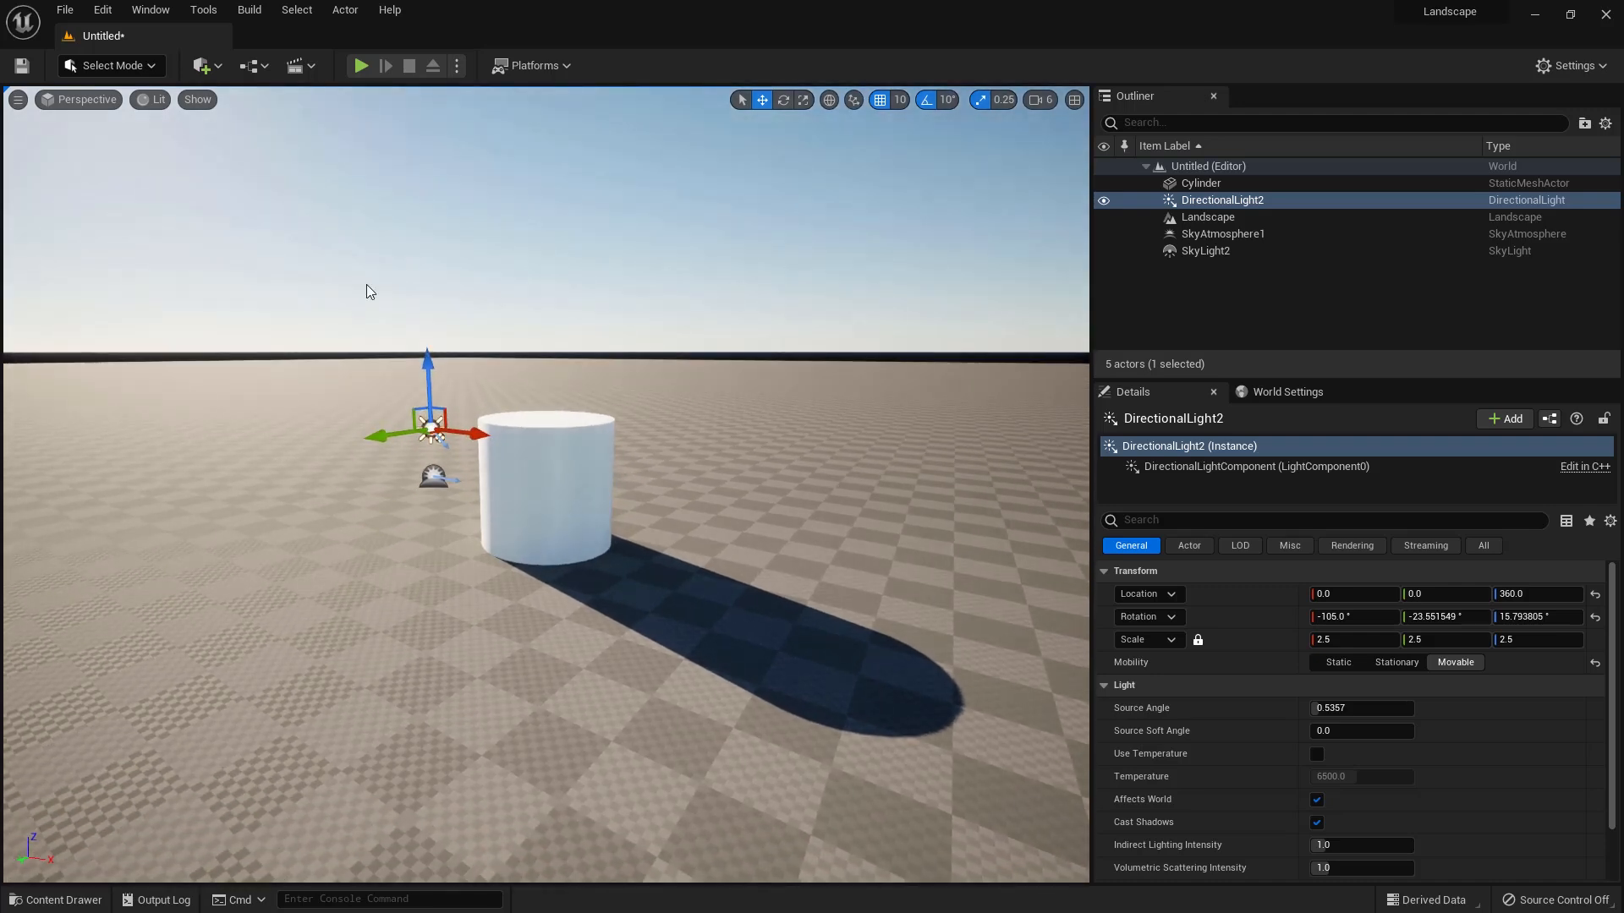
Step: Add height fog to the level with the Env. Light Mixer, then minimize the mixer
{"action": "left_click_drag", "start_coordinate": [827, 369], "coordinate": [693, 222]}
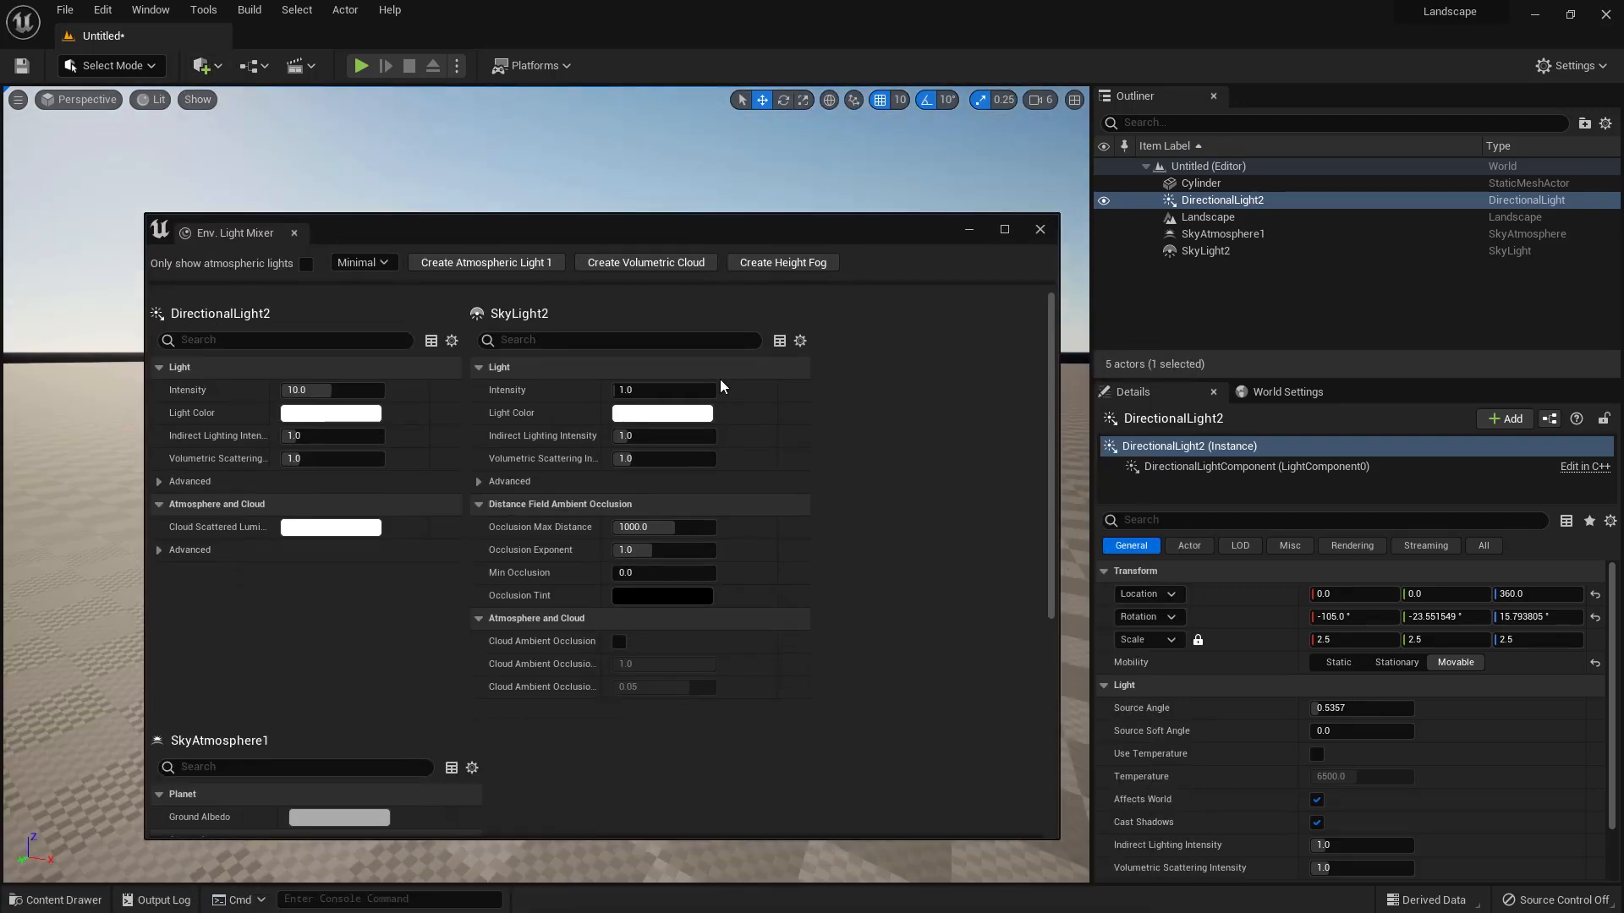
{"action": "left_click", "coordinate": [751, 267]}
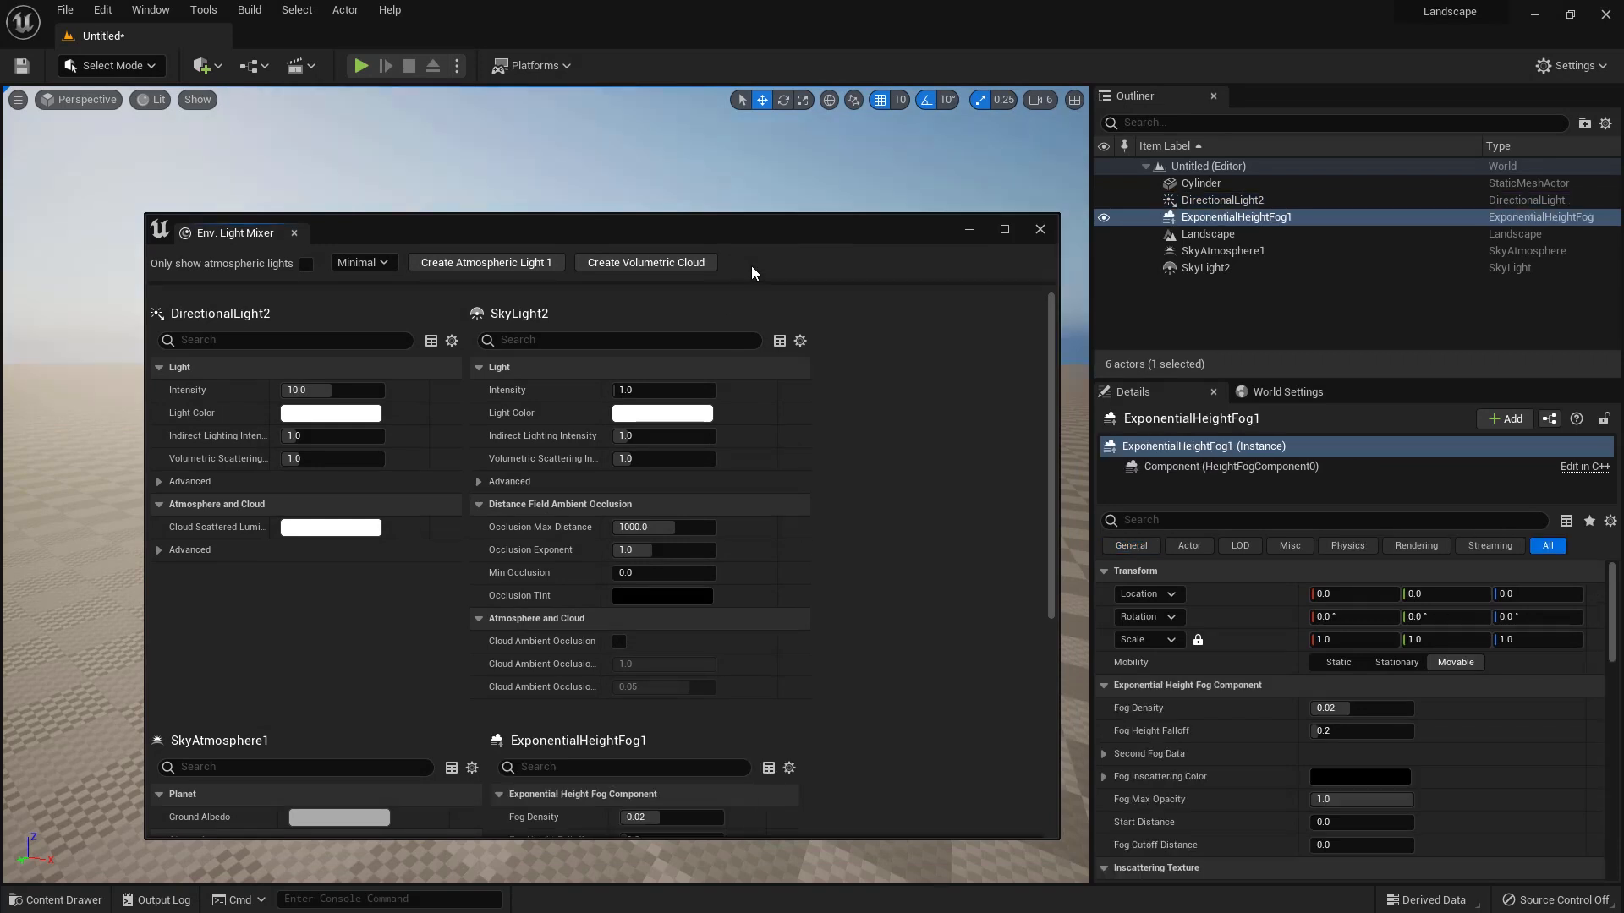
{"action": "left_click", "coordinate": [971, 230]}
Step: Review the exponential height fog's density, inscattering and volumetric fog settings
{"action": "mouse_move", "coordinate": [1611, 646]}
{"action": "left_mouse_down"}
{"action": "mouse_move", "coordinate": [1618, 699]}
{"action": "mouse_move", "coordinate": [1613, 654]}
{"action": "left_mouse_up"}
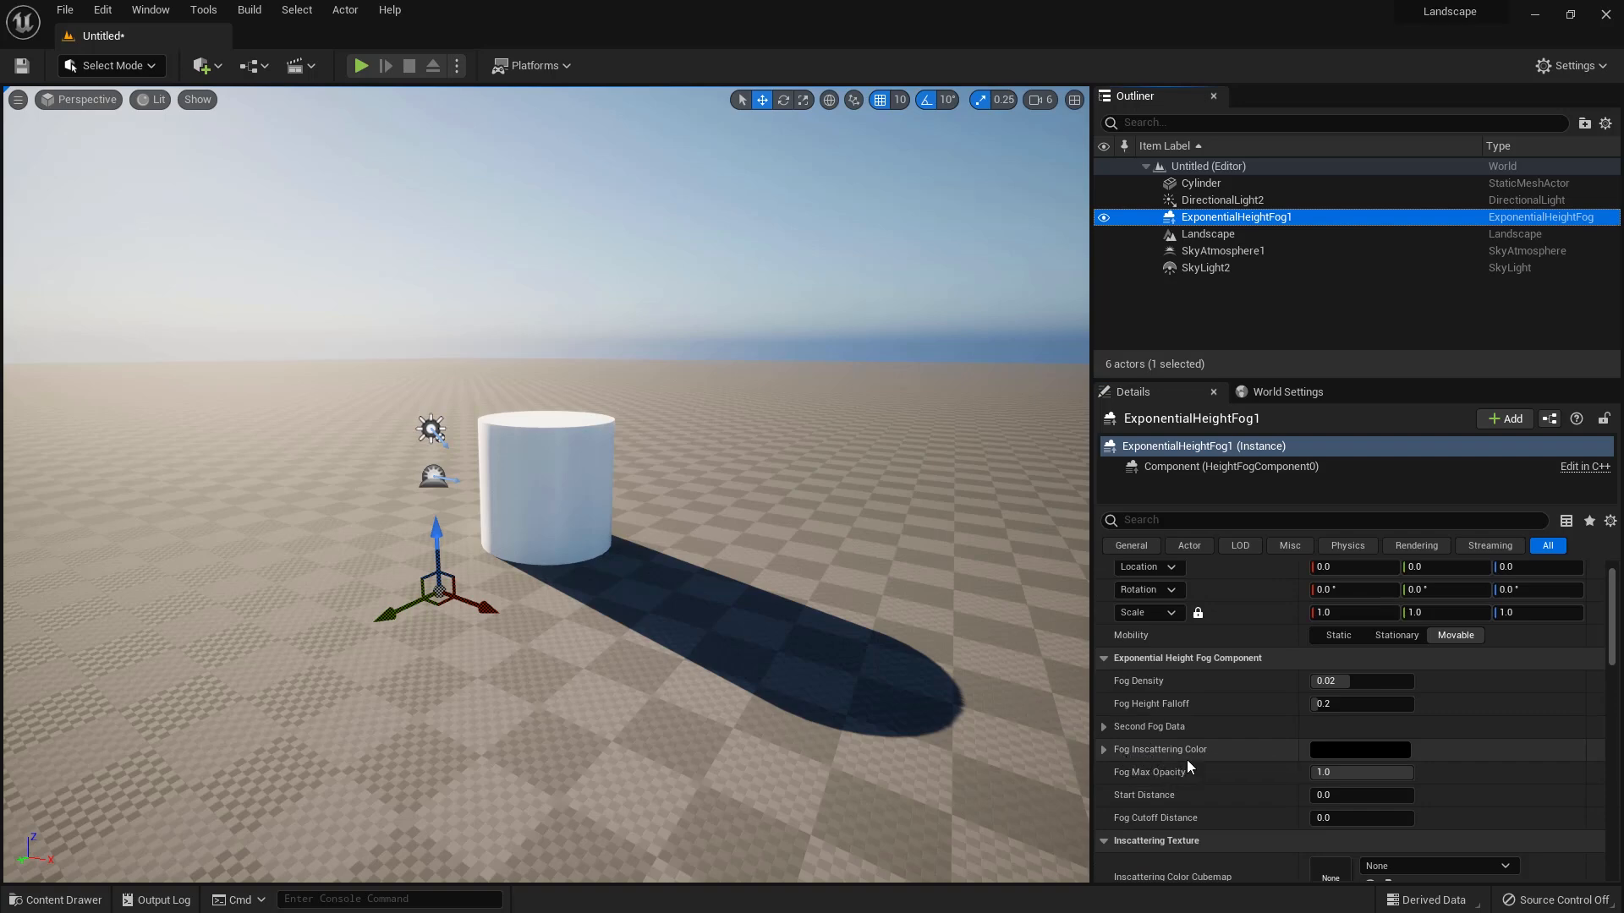
{"action": "scroll", "coordinate": [1348, 756], "scroll_direction": "down", "scroll_amount": 3}
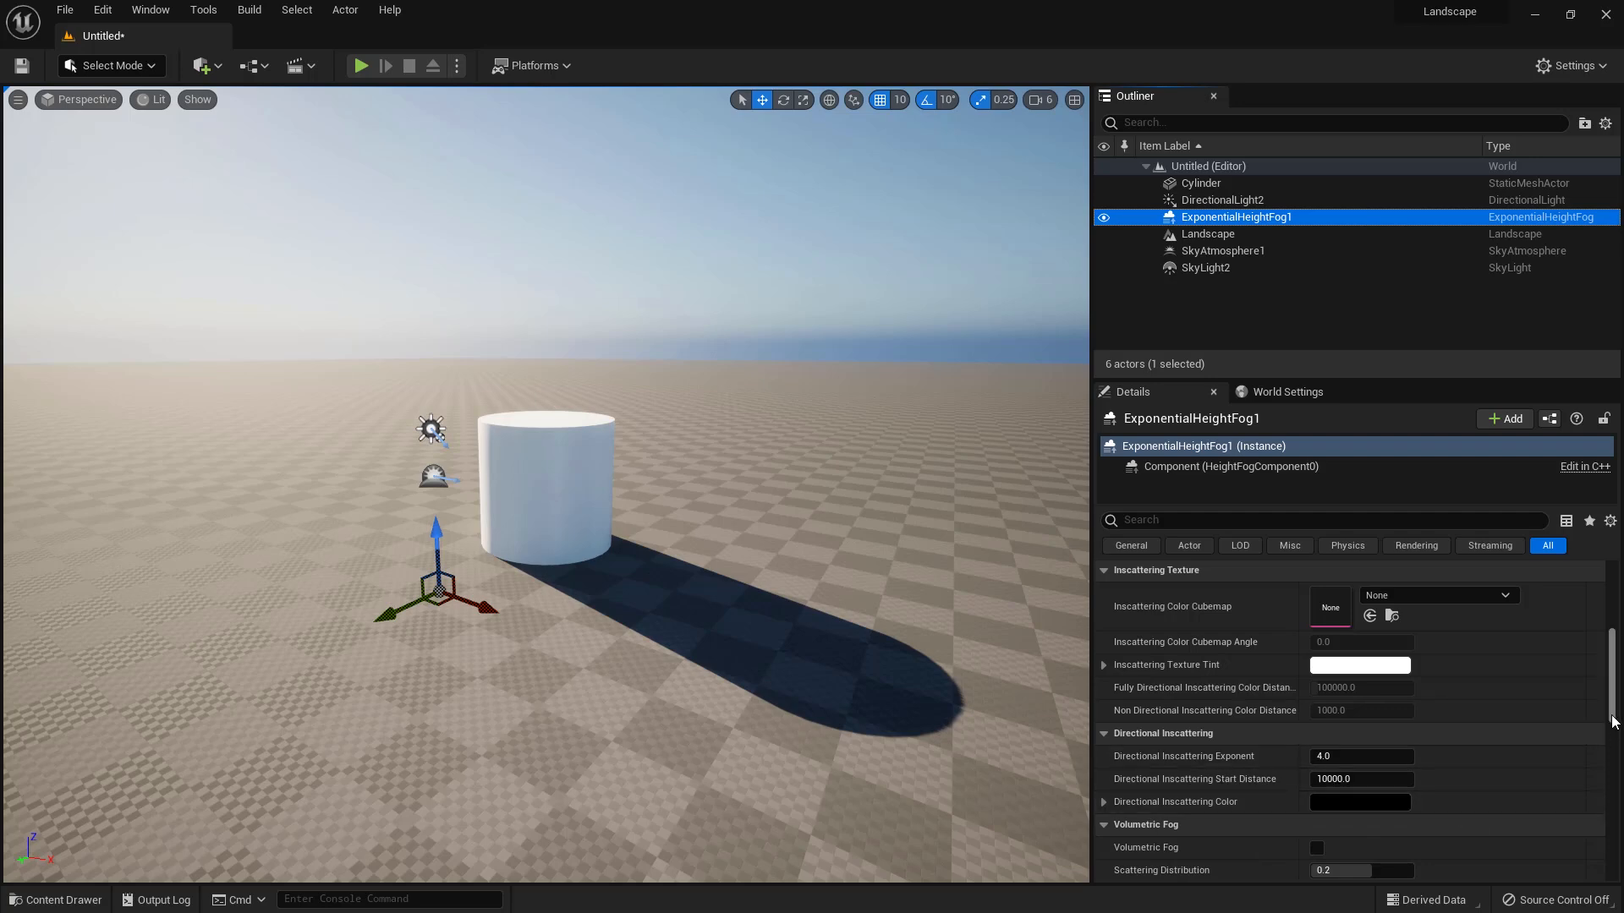
{"action": "left_click_drag", "start_coordinate": [1613, 723], "coordinate": [1613, 655]}
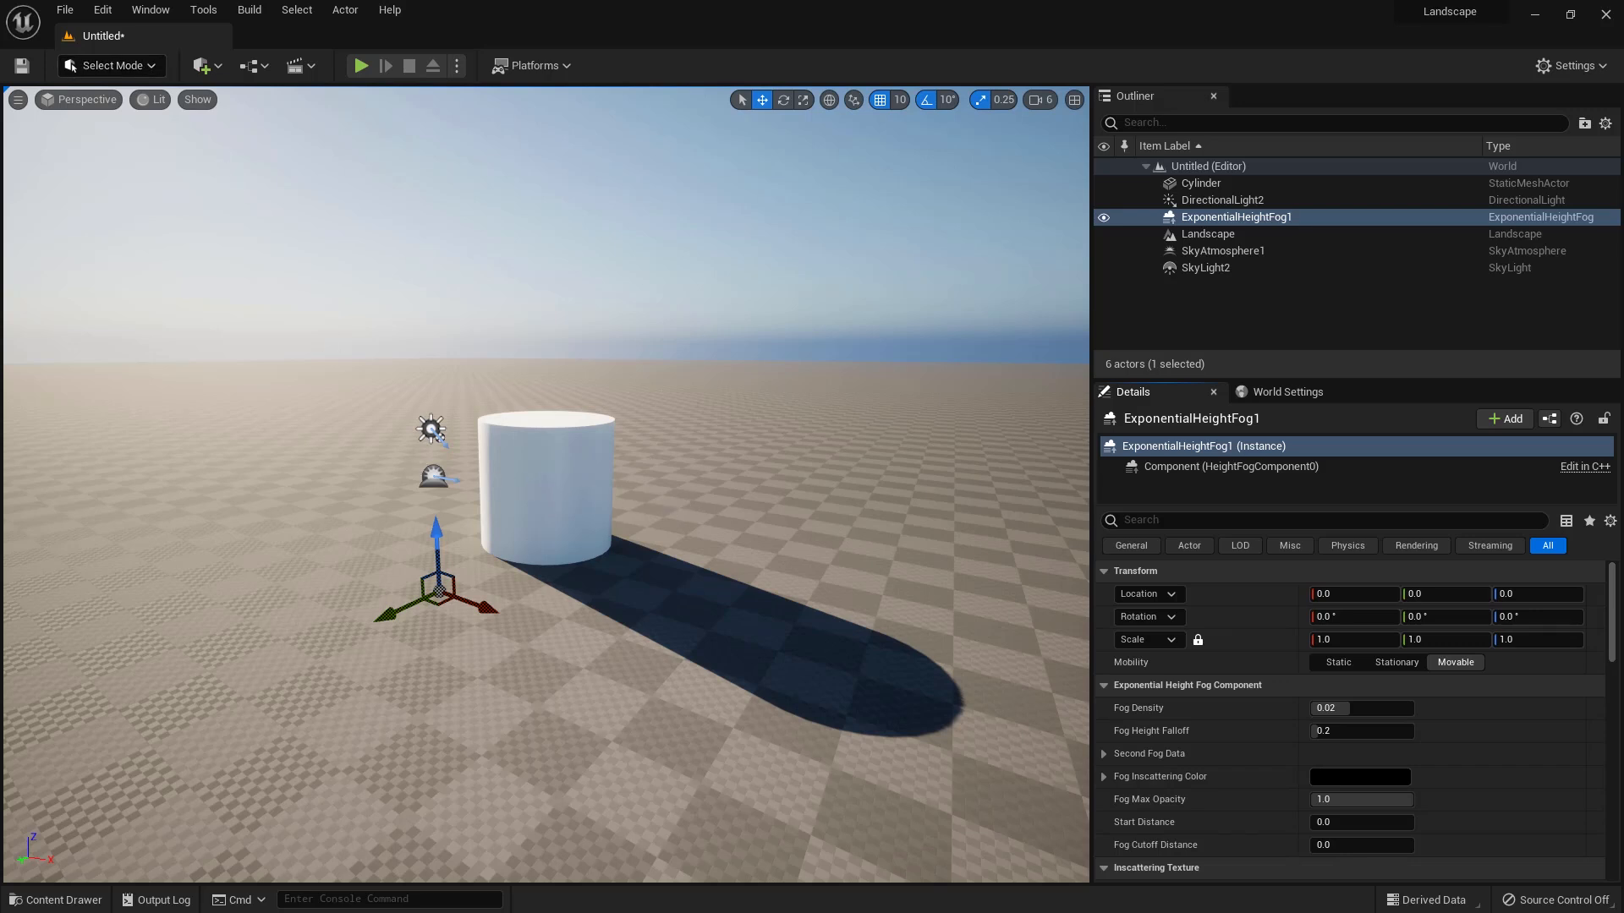
Step: Switch to Landscape mode and add the Third Person blueprint content pack to the project
{"action": "key", "text": "shift+2"}
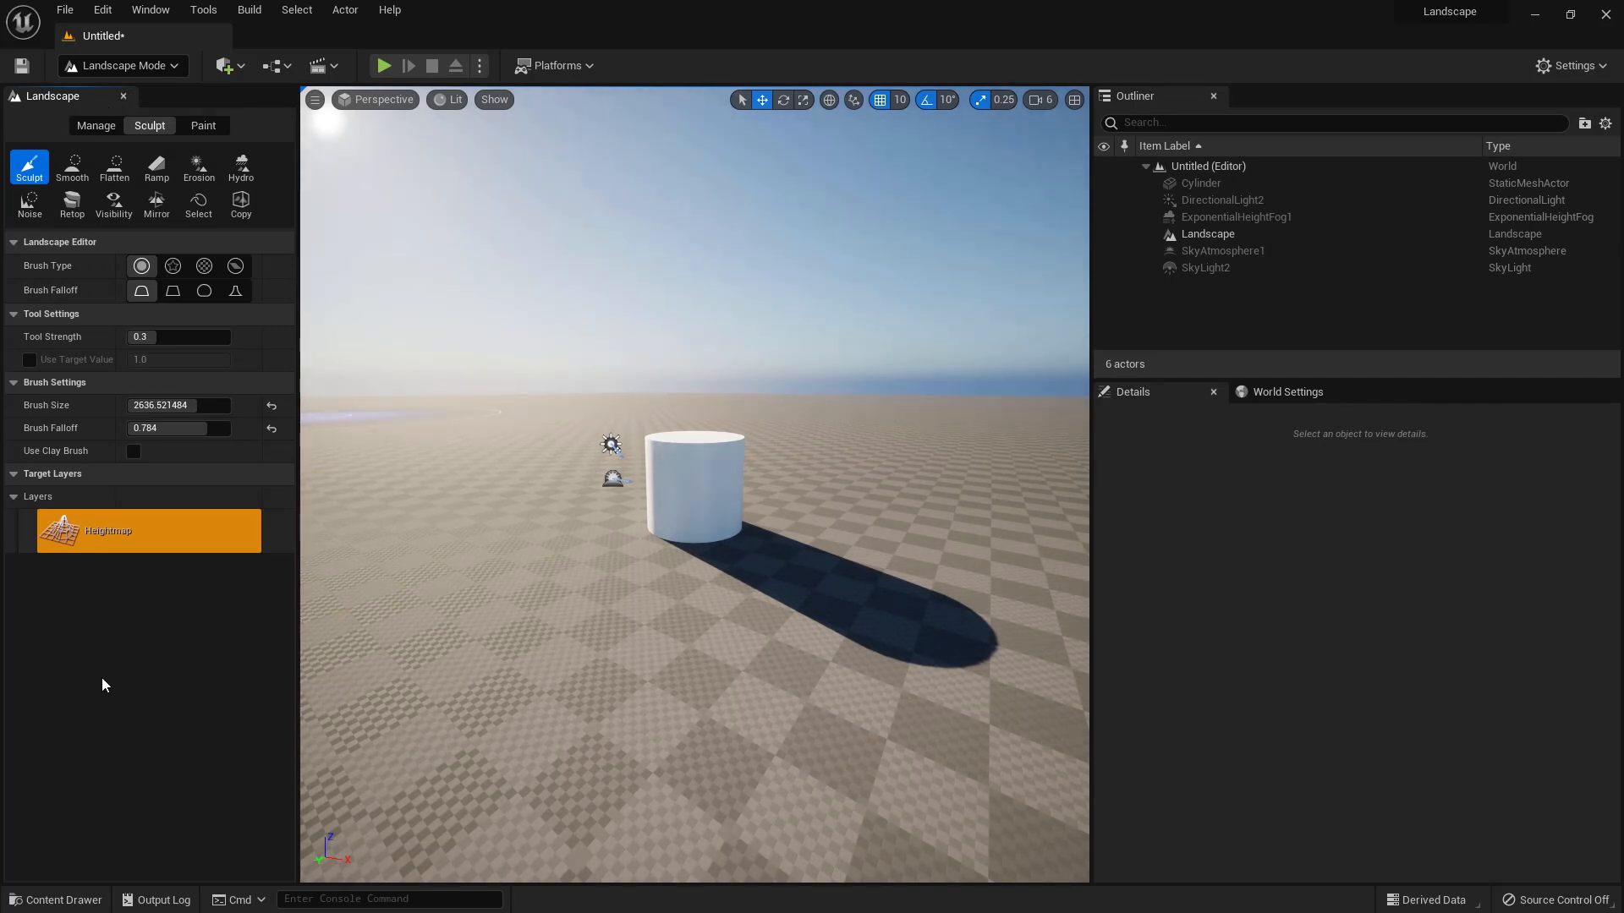
{"action": "left_click", "coordinate": [55, 899]}
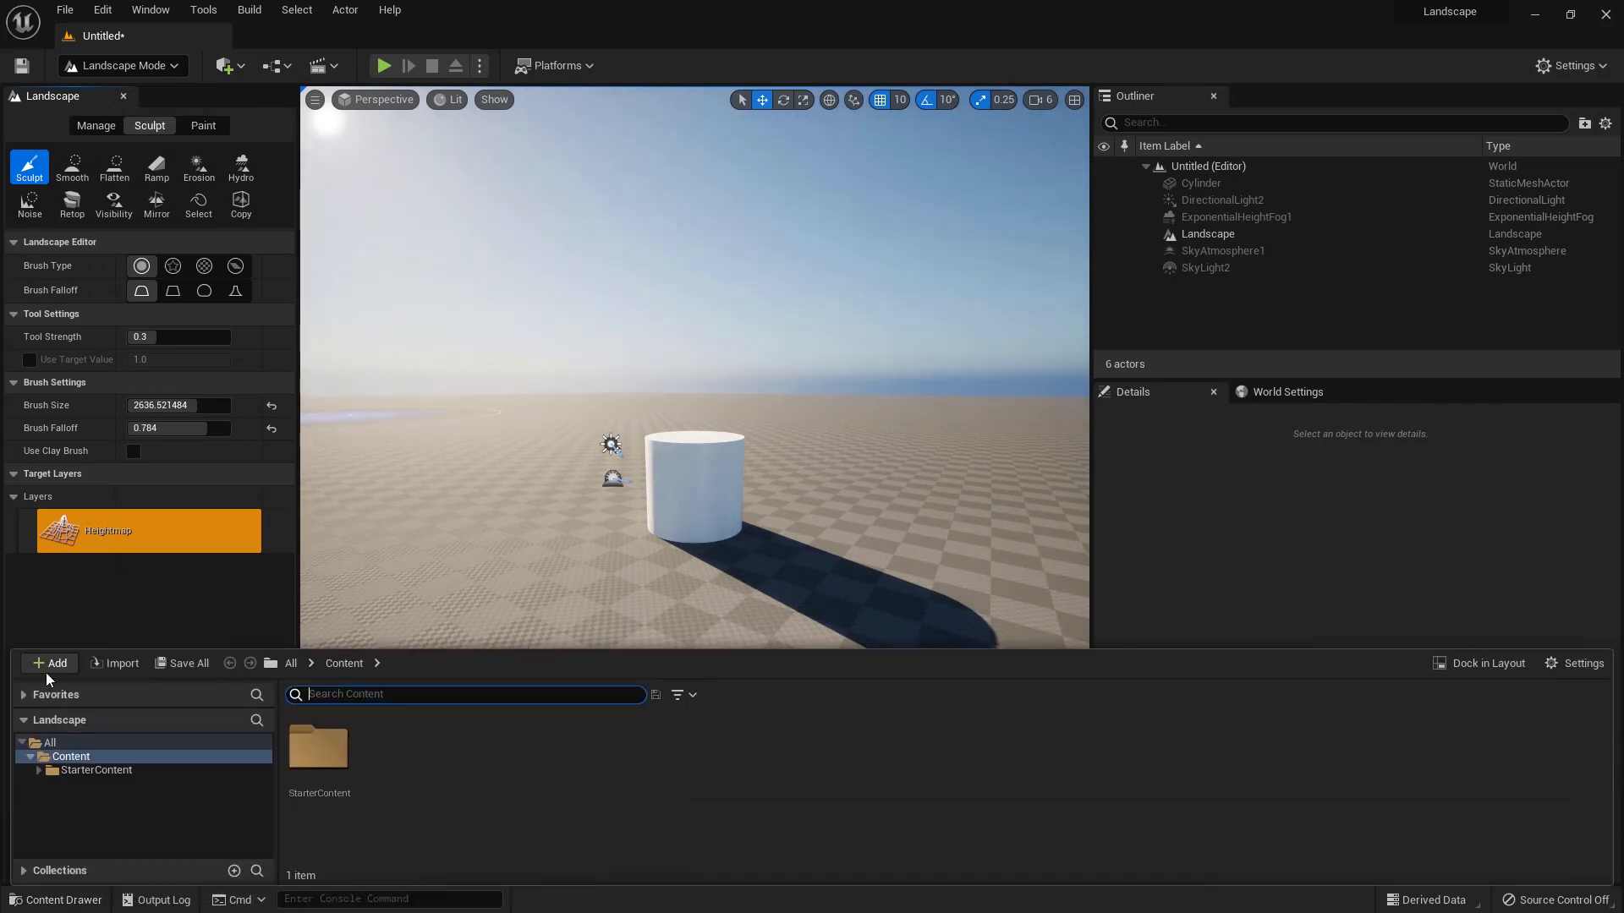
{"action": "left_click", "coordinate": [52, 664]}
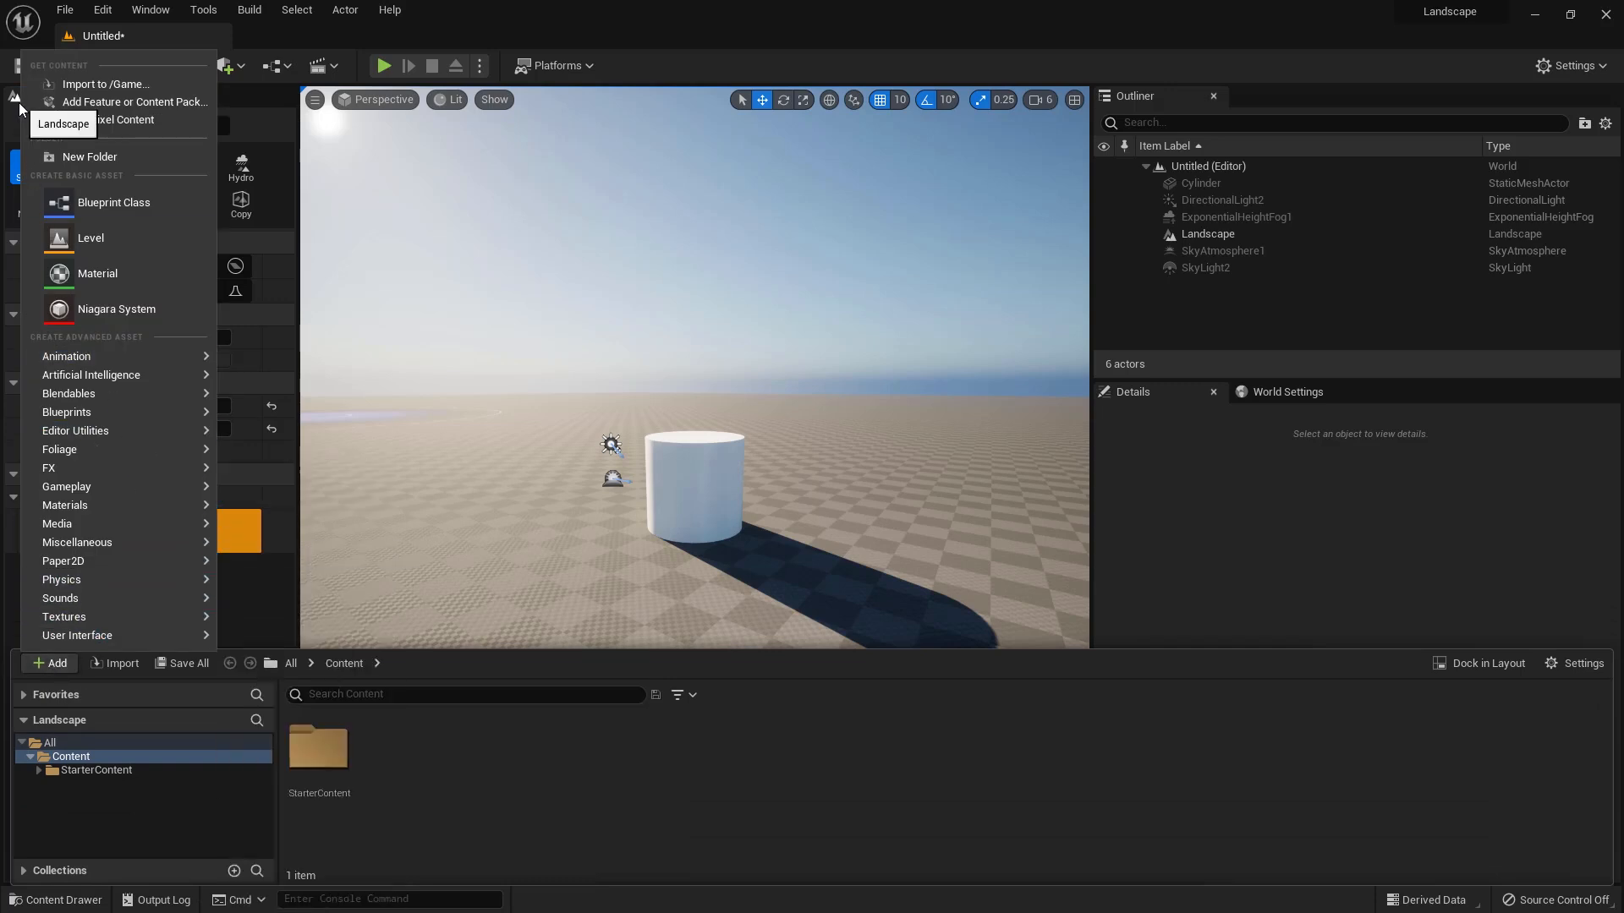
{"action": "left_click", "coordinate": [105, 109]}
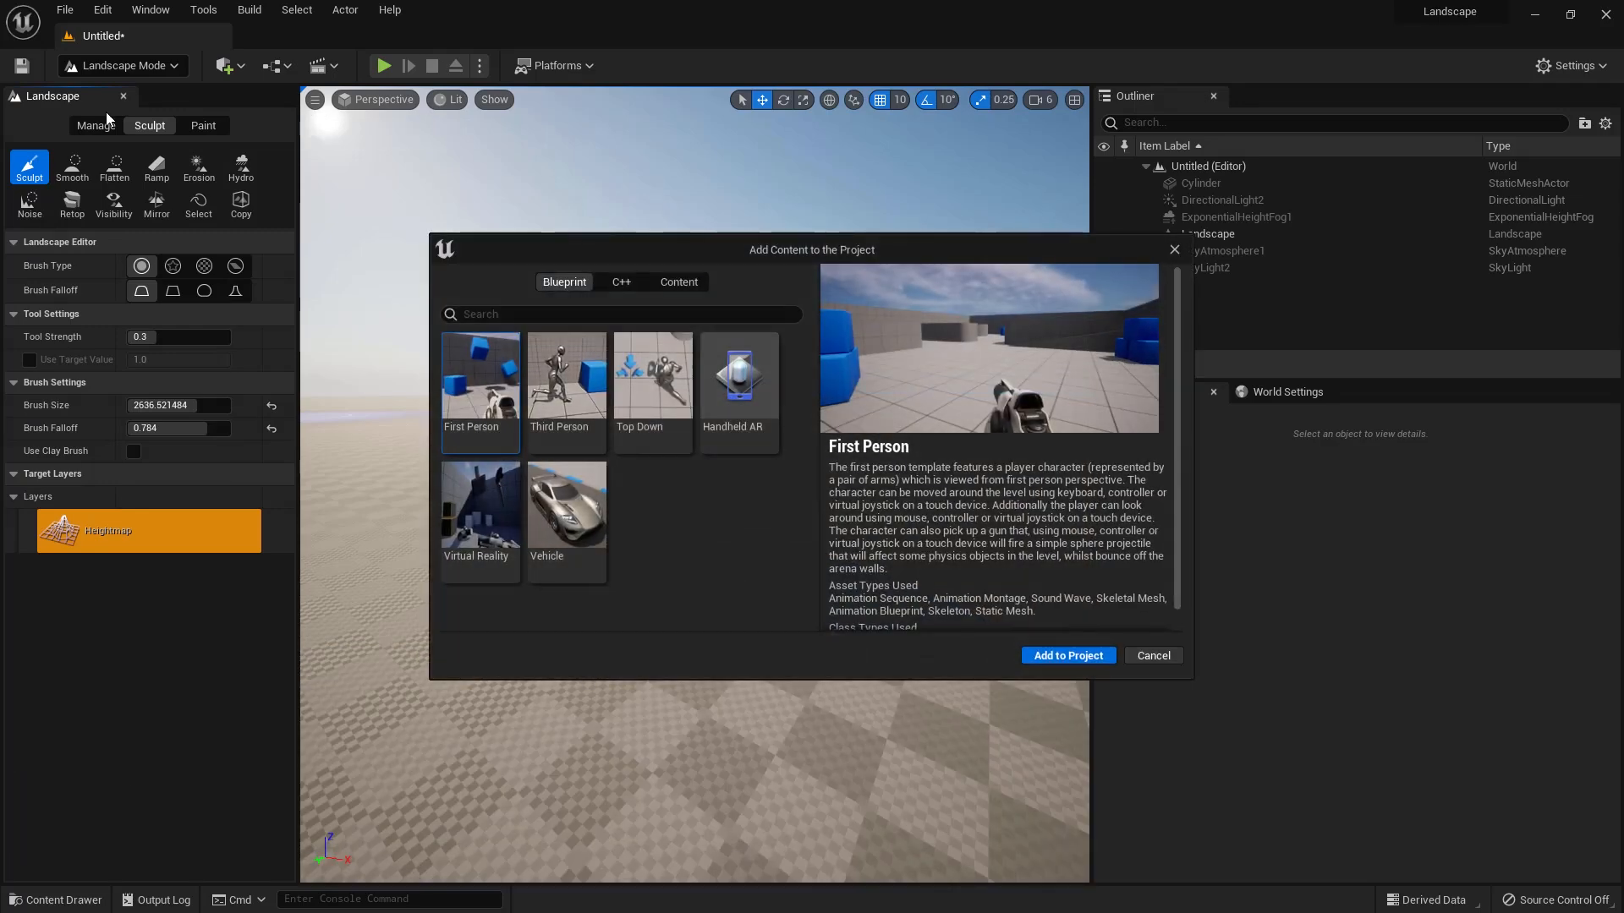
{"action": "left_click", "coordinate": [561, 409]}
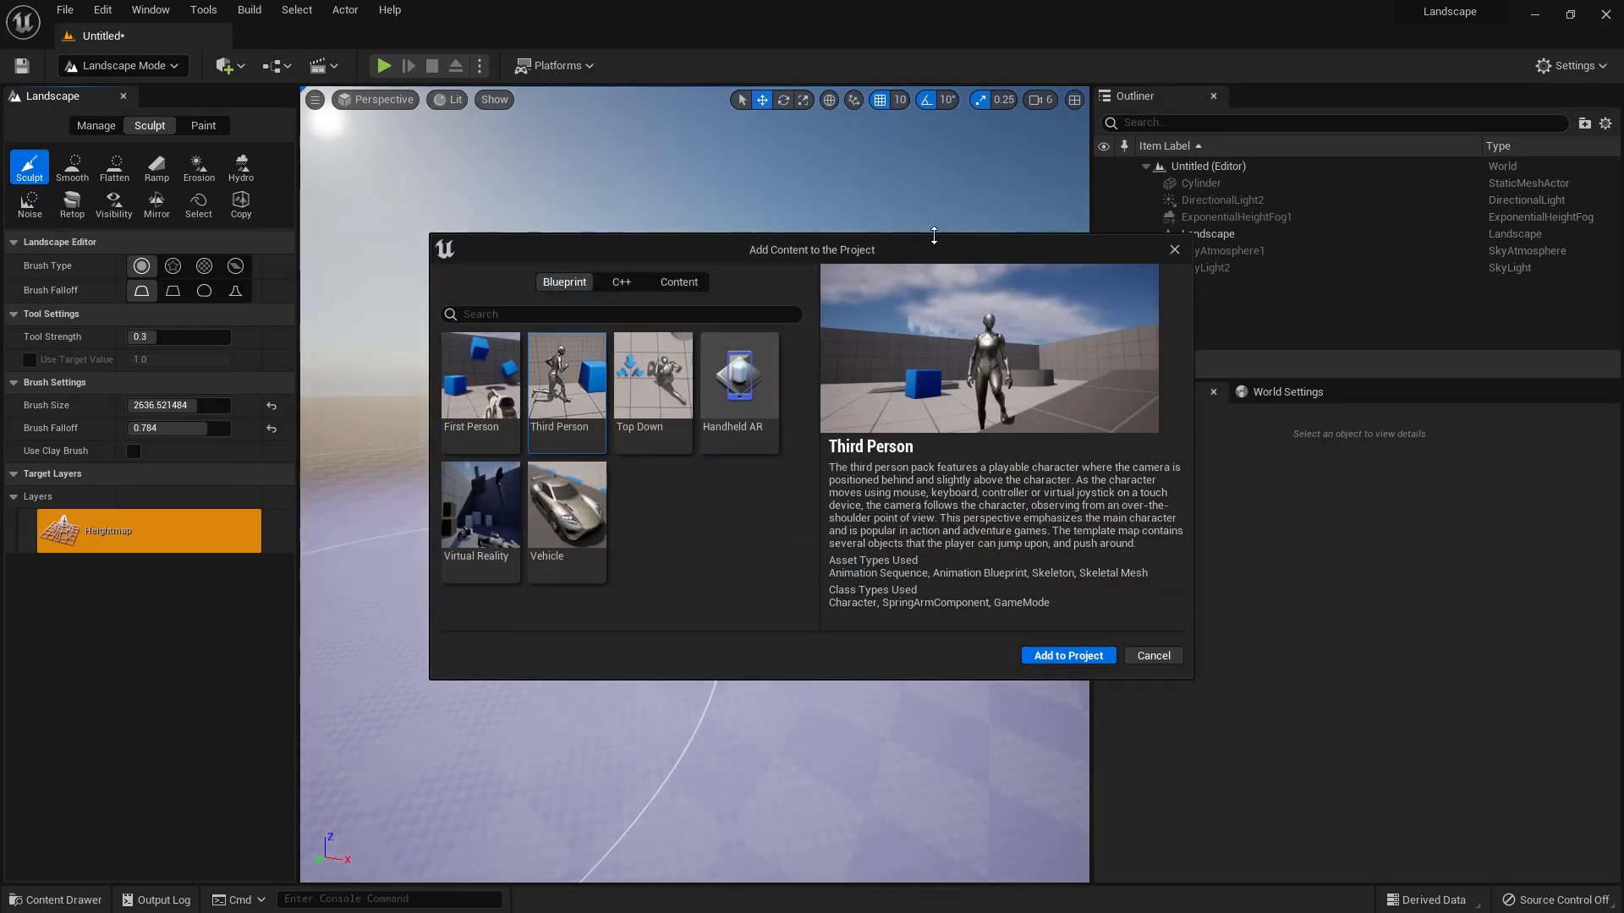
{"action": "left_click_drag", "start_coordinate": [934, 247], "coordinate": [721, 379]}
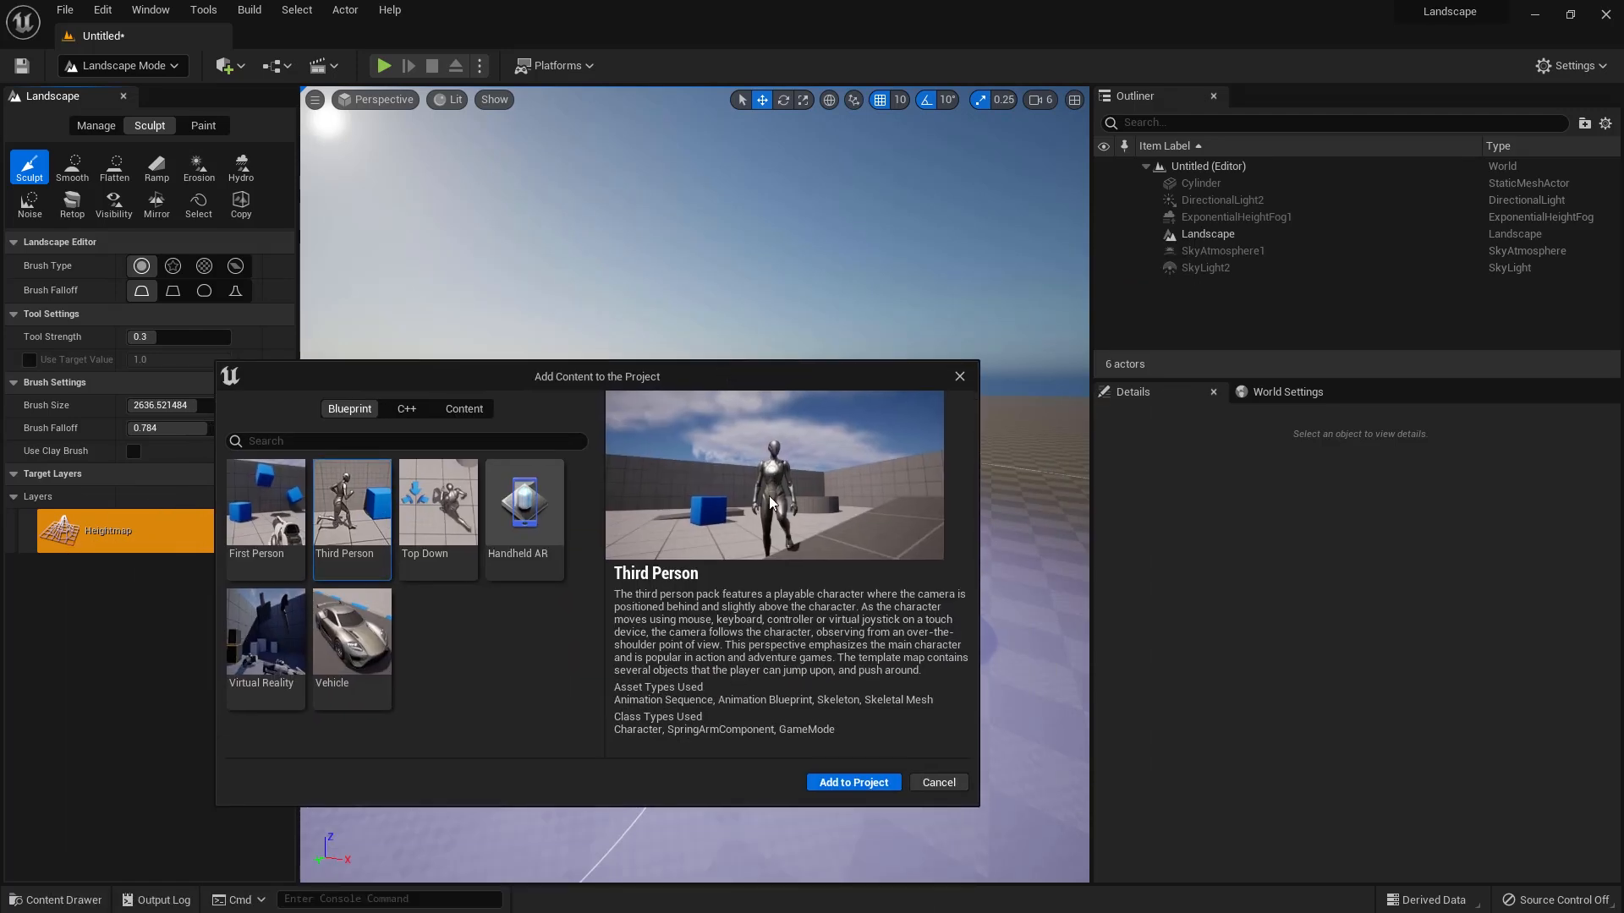
{"action": "left_click", "coordinate": [855, 787]}
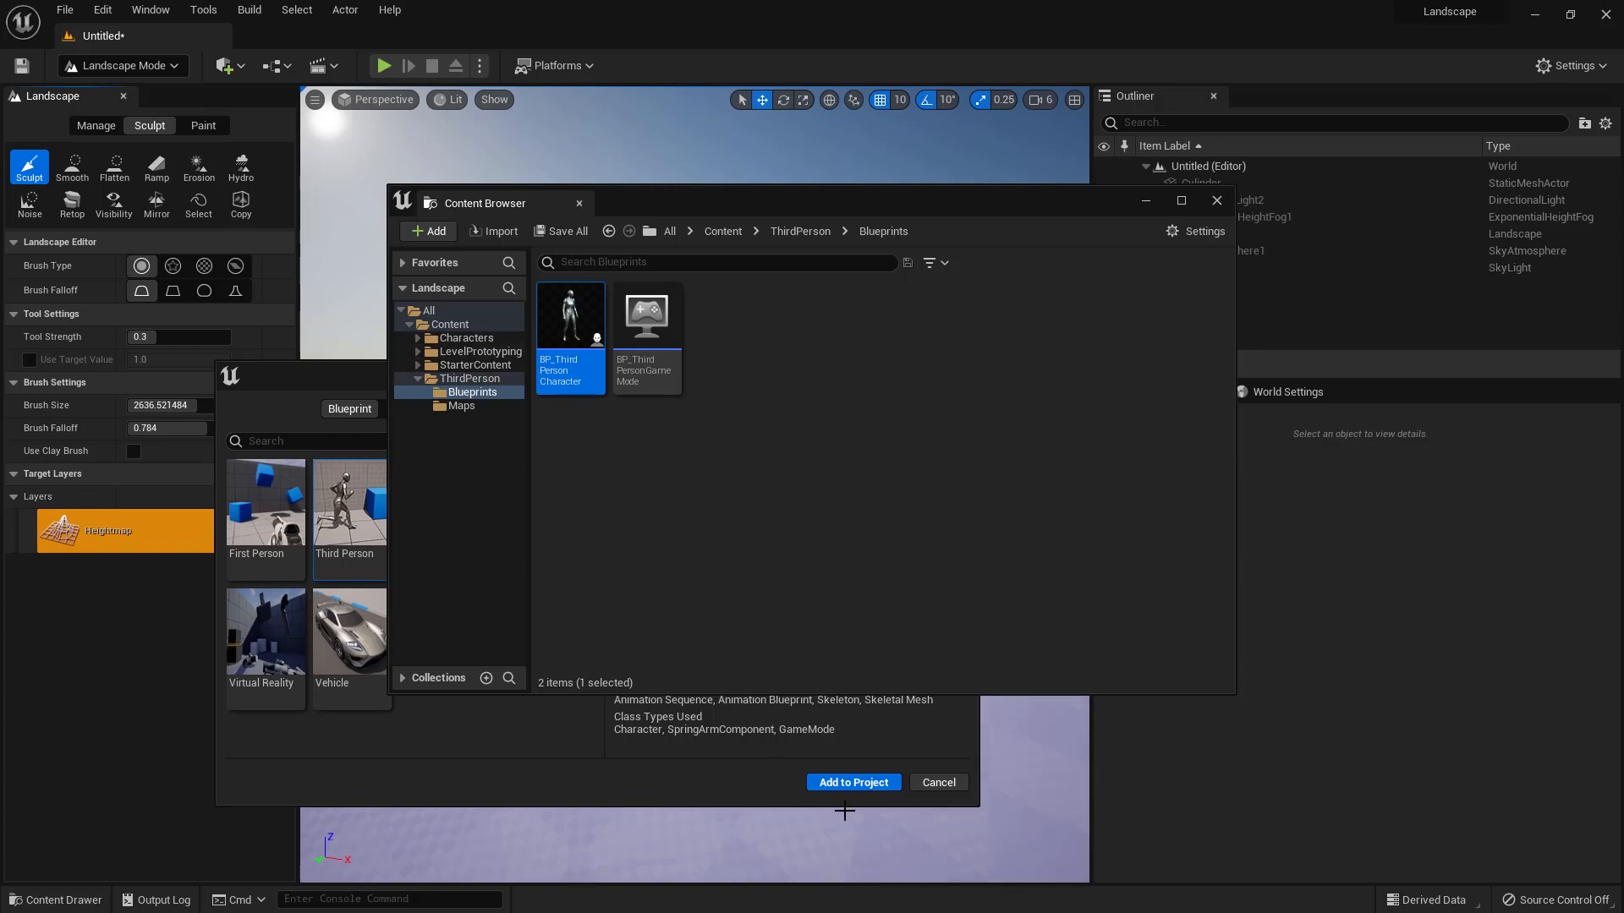
{"action": "left_click", "coordinate": [1216, 203]}
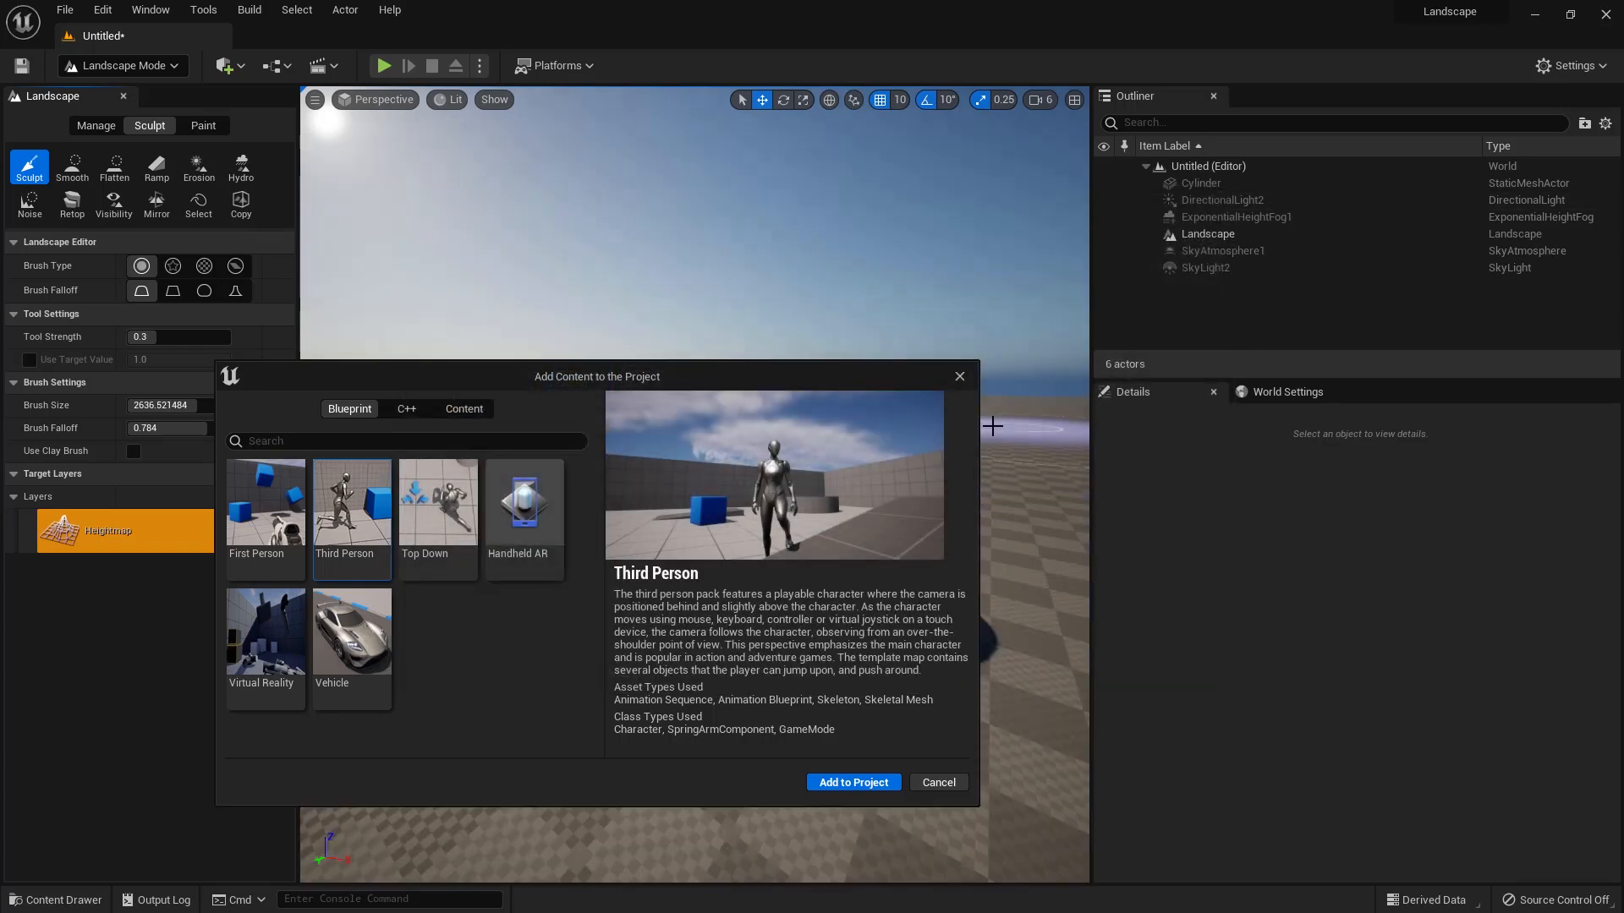
{"action": "left_click", "coordinate": [959, 376]}
Step: Browse the added ThirdPerson and Characters folders to examine the blueprints and mannequin content
{"action": "left_click", "coordinate": [55, 900]}
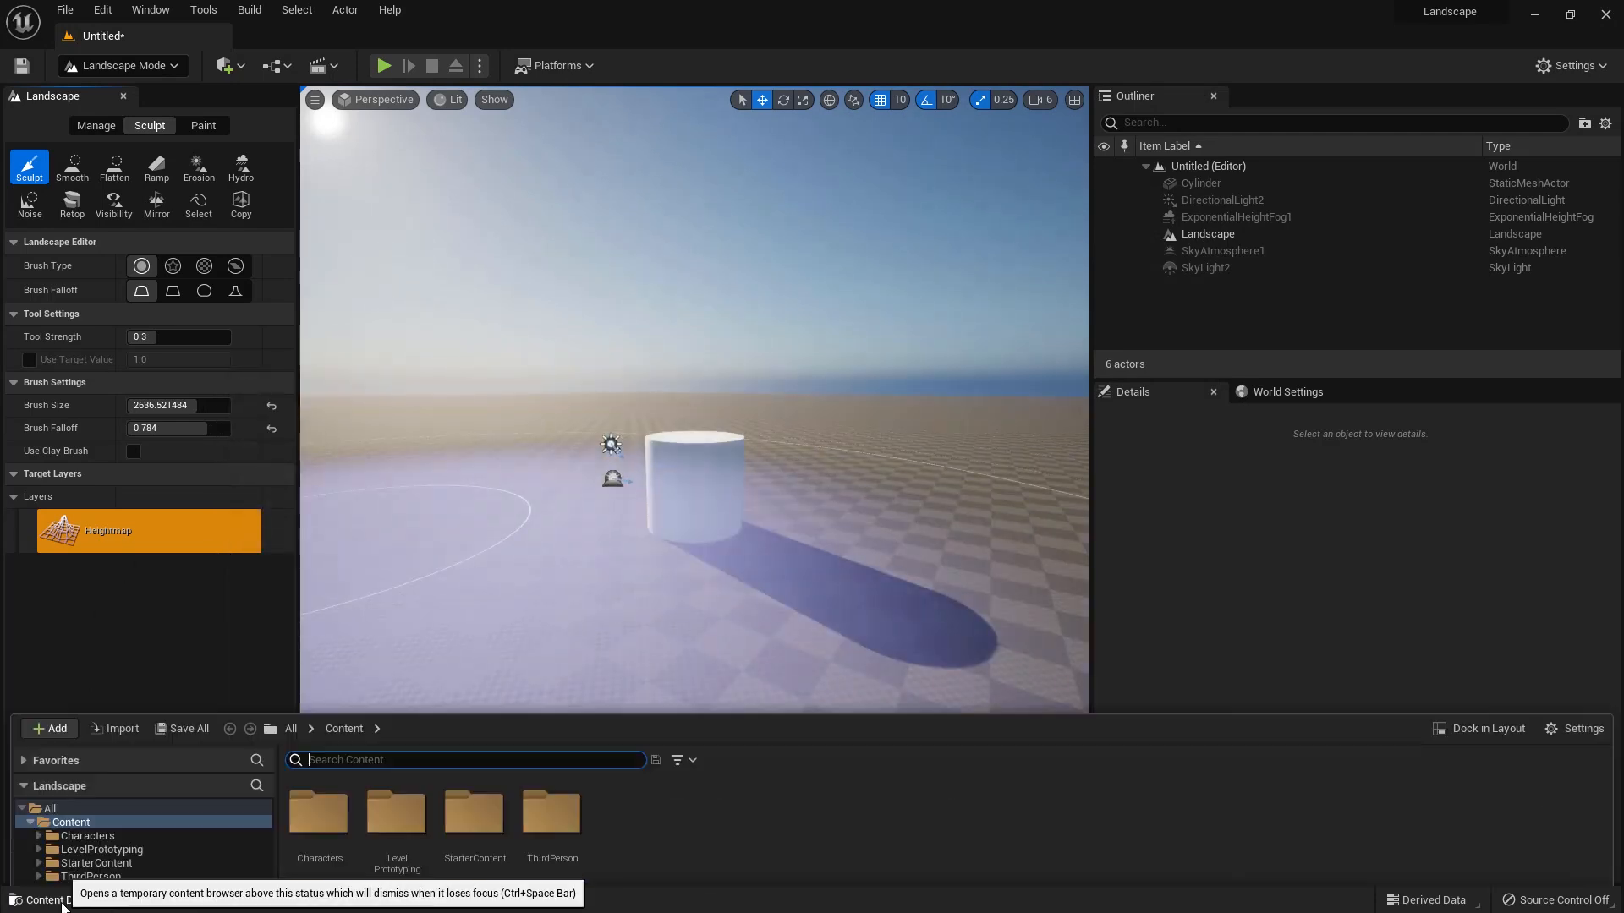
{"action": "left_click", "coordinate": [77, 813]}
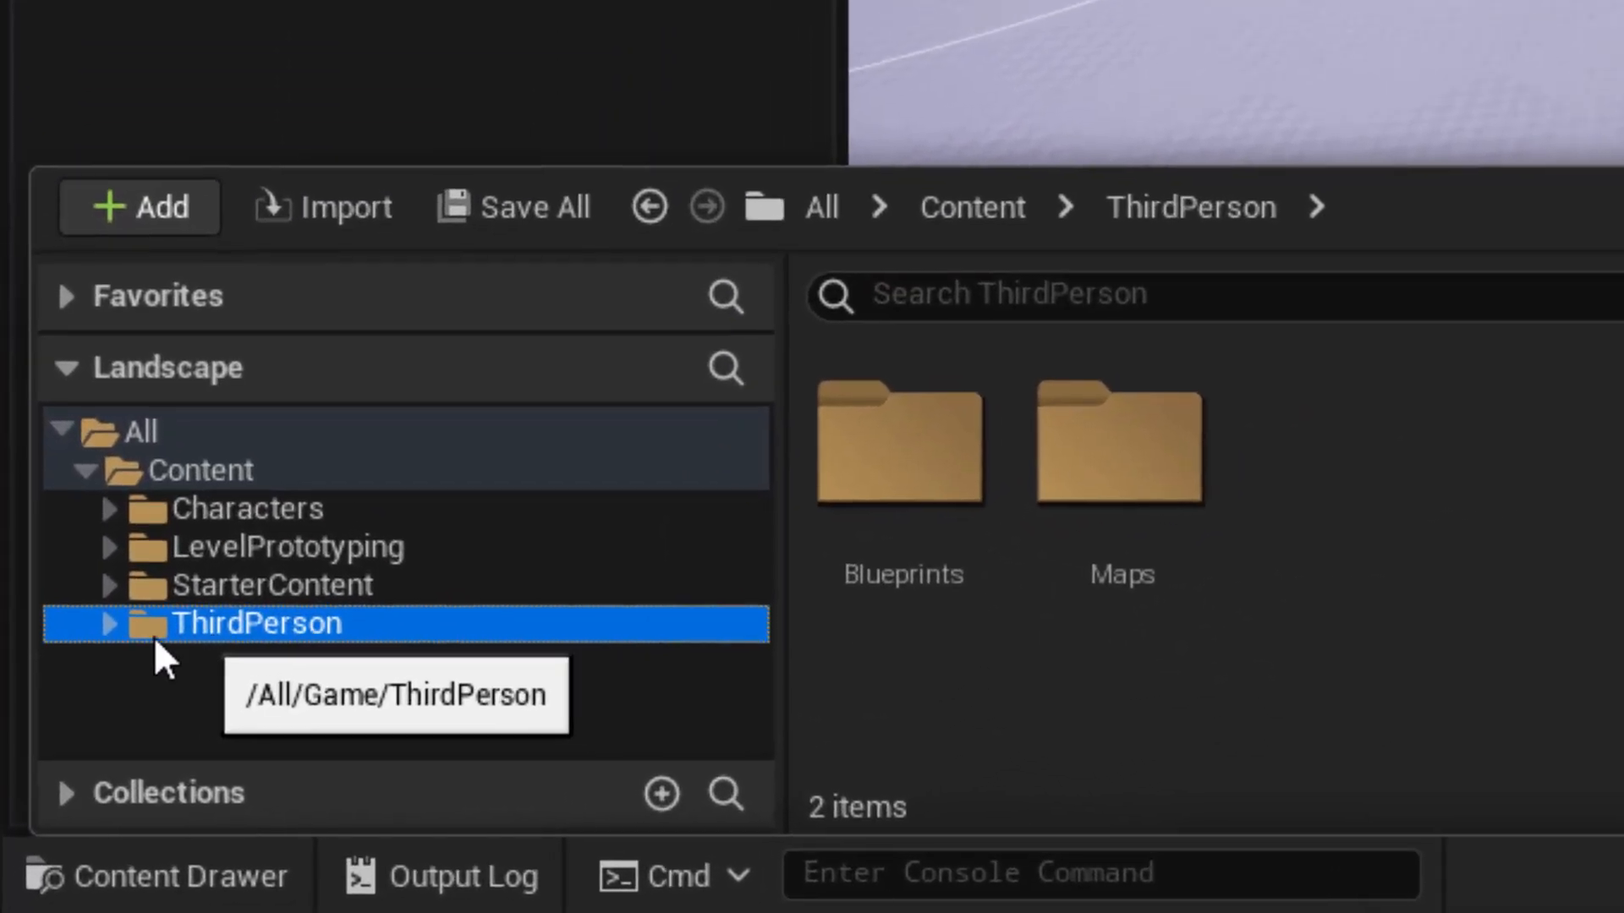
{"action": "left_click", "coordinate": [71, 721]}
{"action": "left_click", "coordinate": [254, 662]}
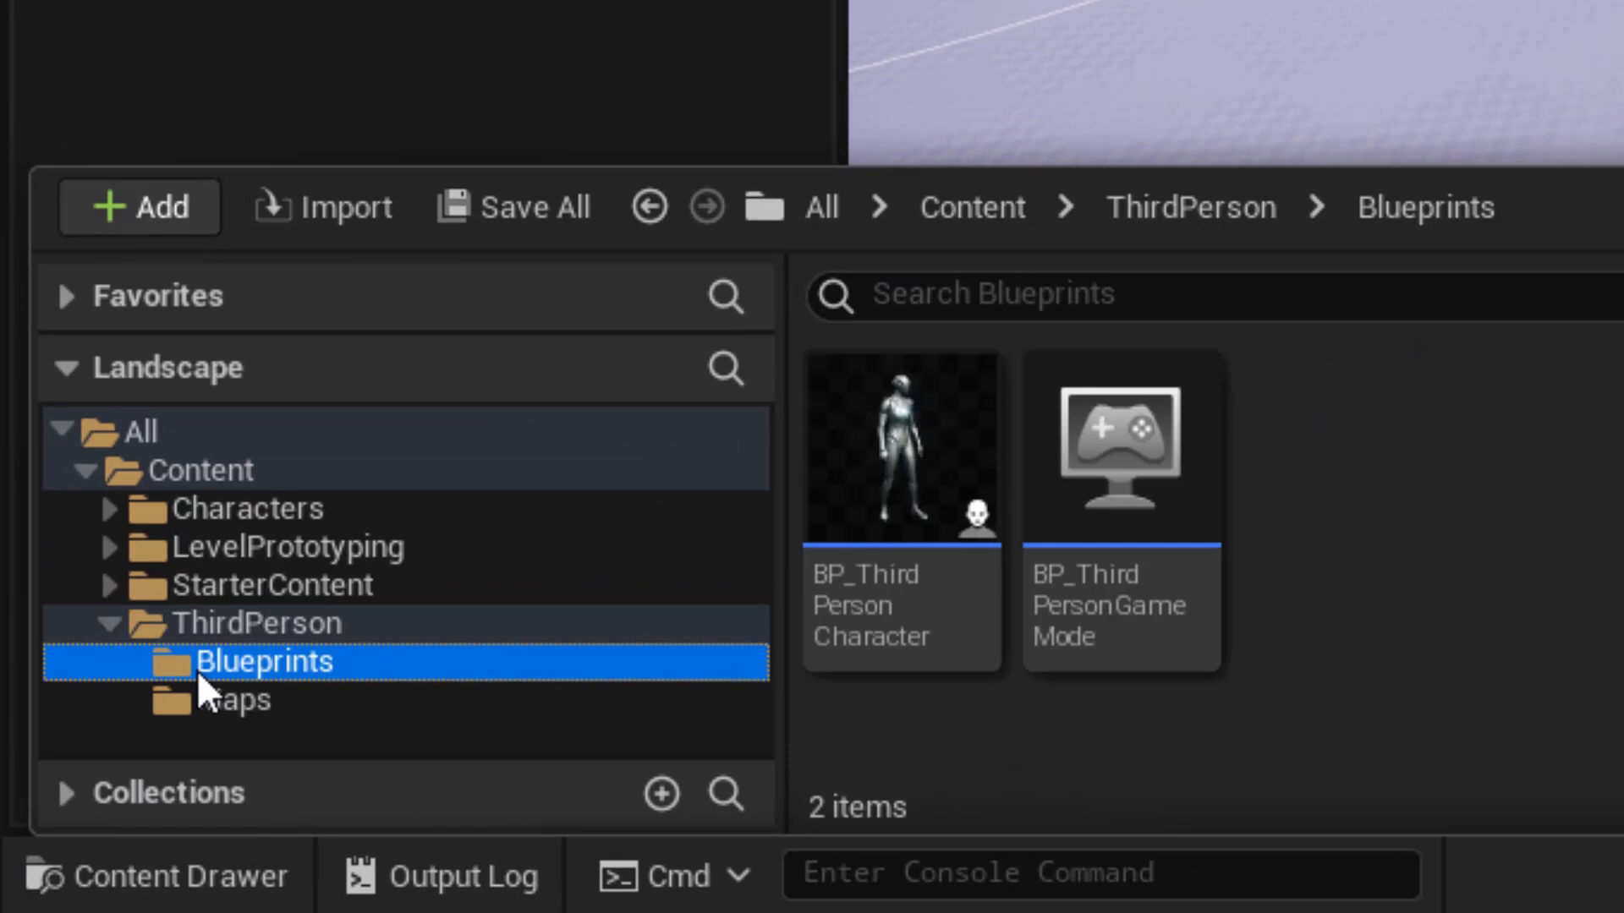
{"action": "left_click", "coordinate": [190, 520]}
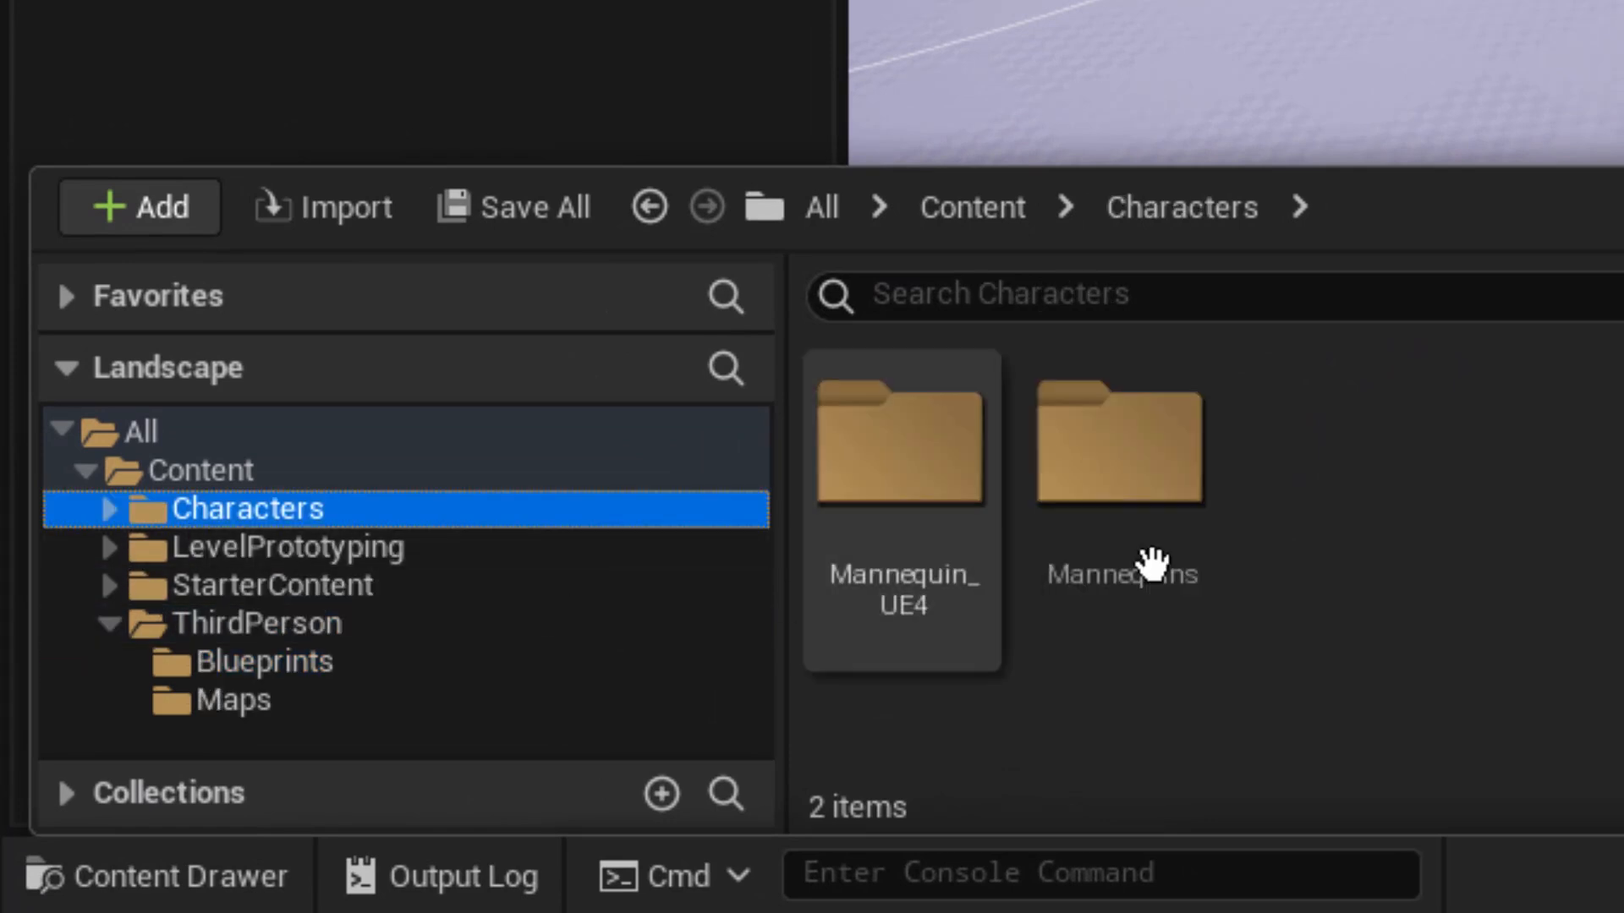
{"action": "double_click", "coordinate": [1130, 468]}
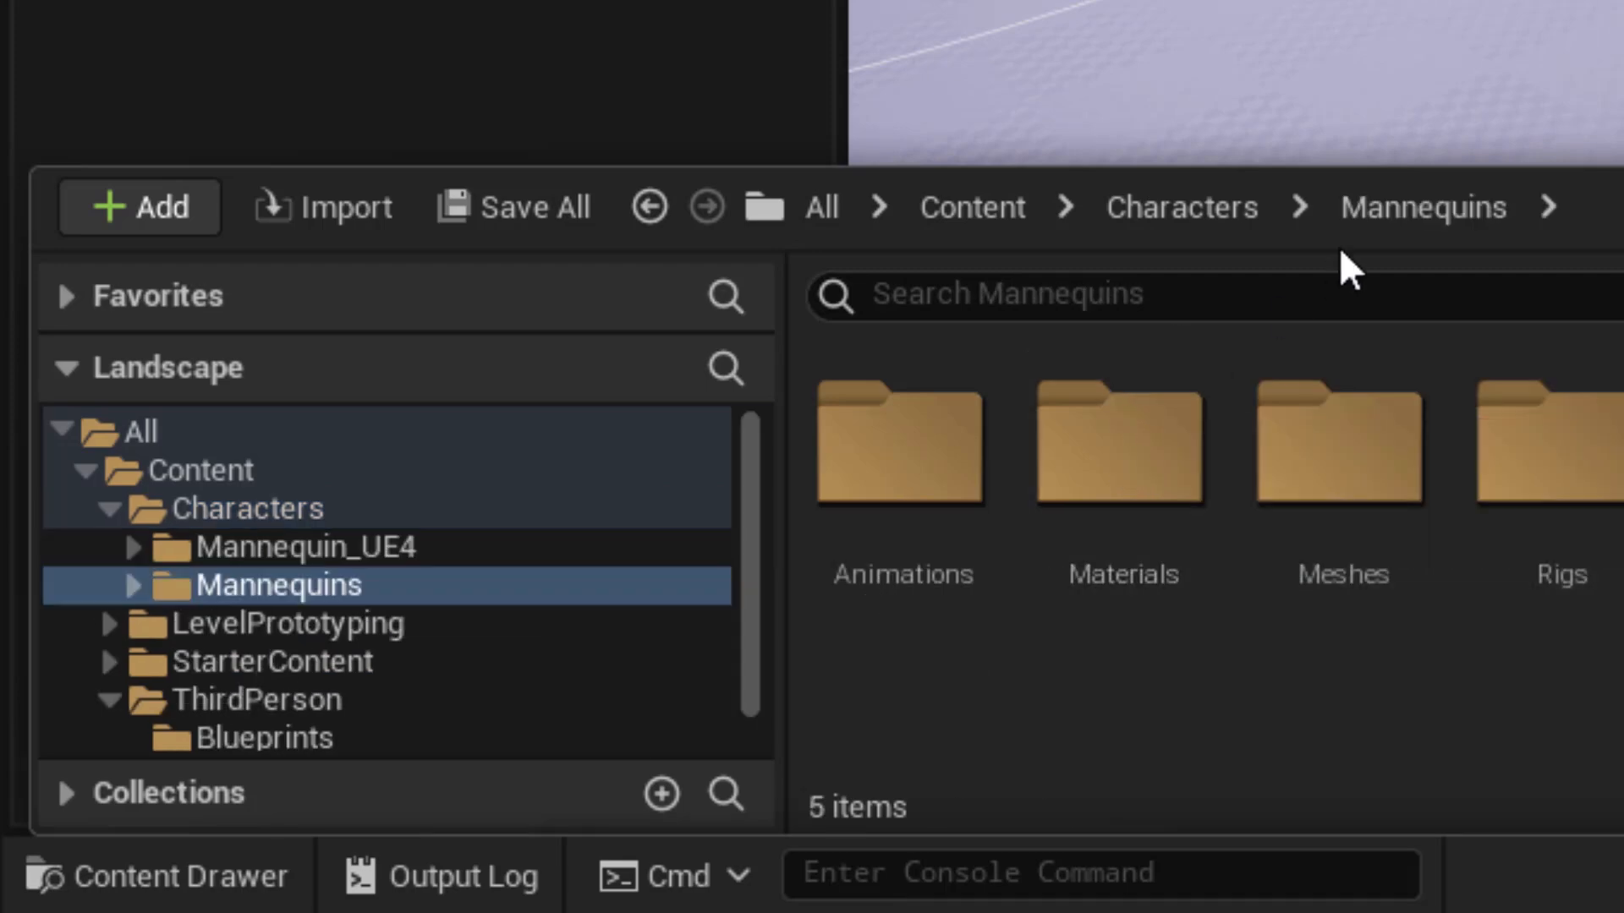
{"action": "left_click", "coordinate": [1236, 207]}
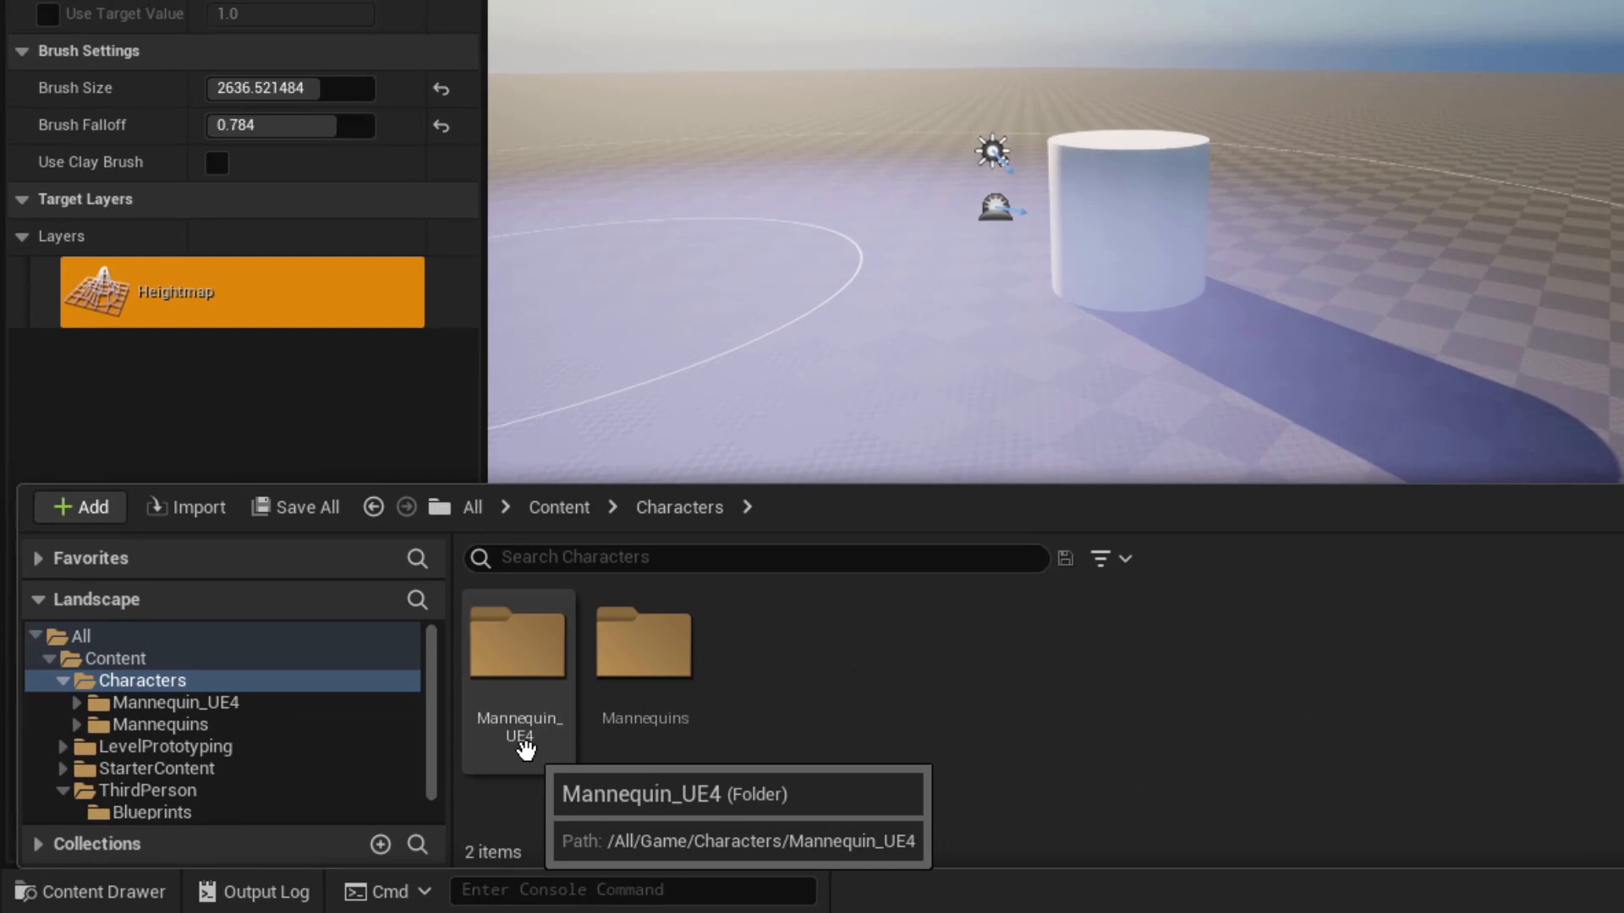
Step: Place the SKM_Quinn mesh from Characters/Mannequins/Meshes beside the cylinder at location 370, -150, 100, return to Selection mode and hide the cylinder
{"action": "double_click", "coordinate": [660, 698]}
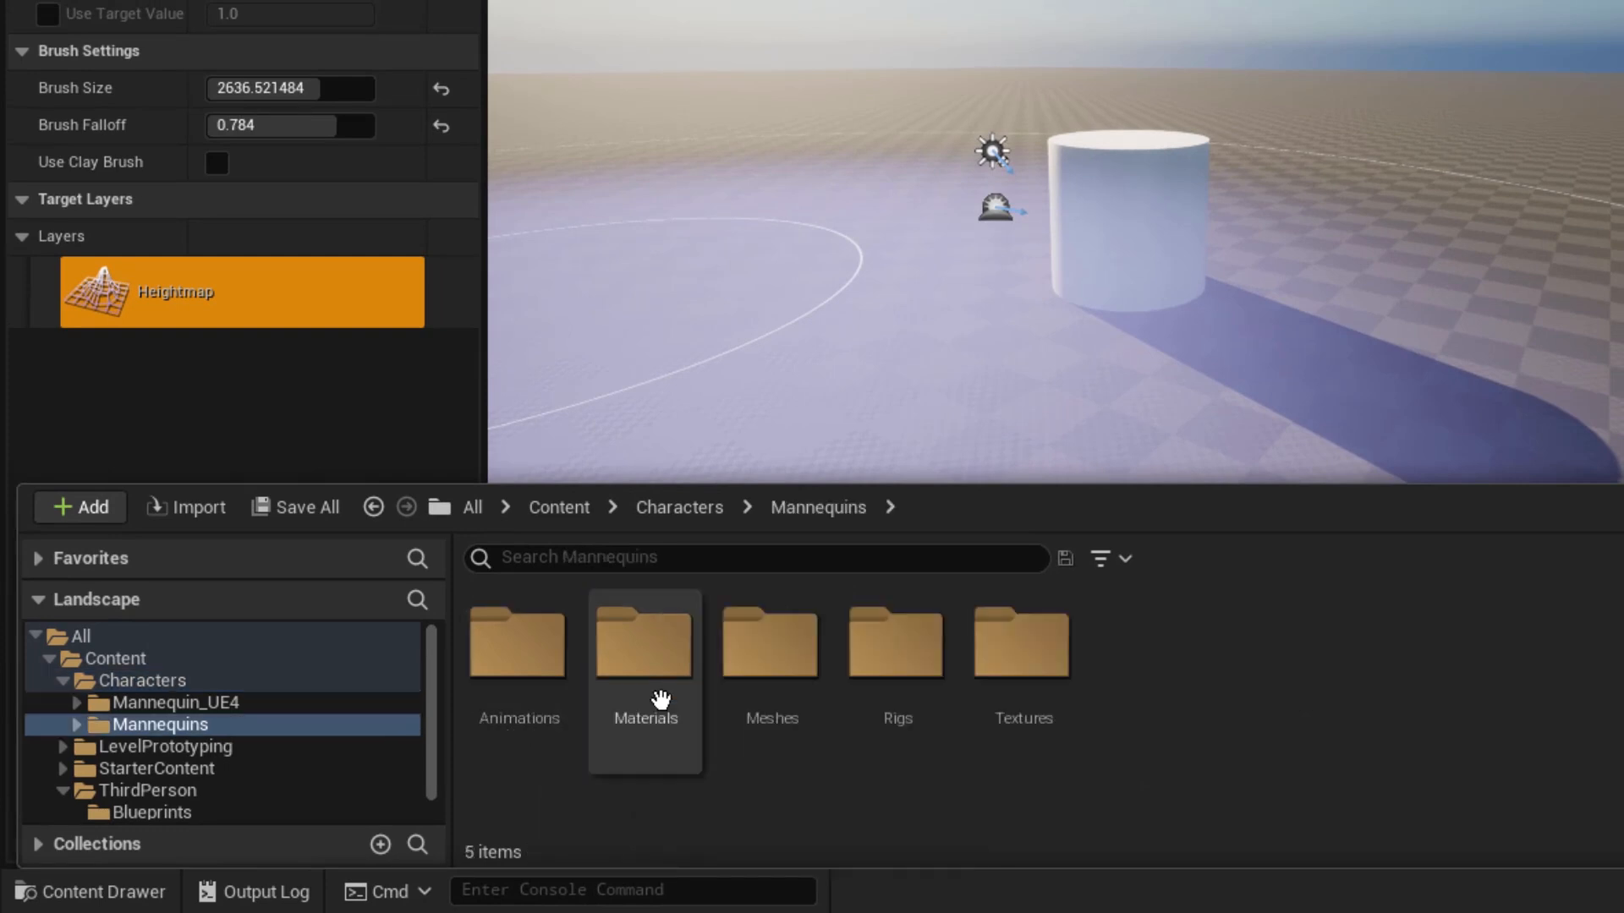
{"action": "left_click", "coordinate": [768, 674]}
{"action": "double_click", "coordinate": [769, 674]}
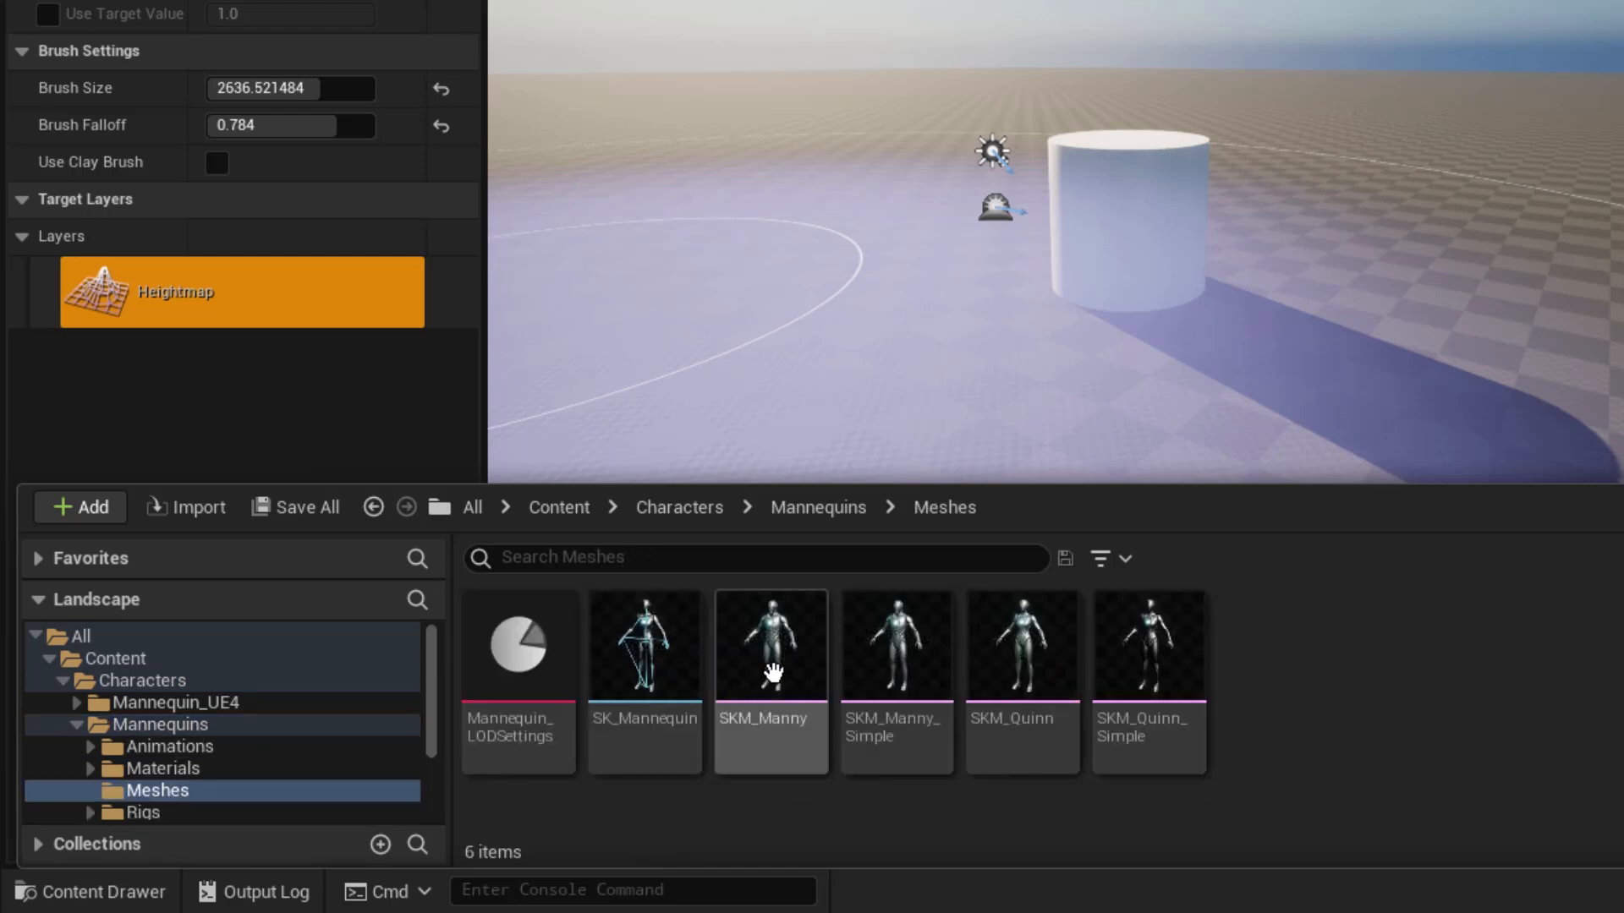
{"action": "left_click", "coordinate": [1023, 659]}
{"action": "mouse_move", "coordinate": [1177, 351]}
{"action": "left_mouse_down"}
{"action": "mouse_move", "coordinate": [1280, 246]}
{"action": "mouse_move", "coordinate": [1184, 320]}
{"action": "mouse_move", "coordinate": [1223, 309]}
{"action": "left_mouse_up"}
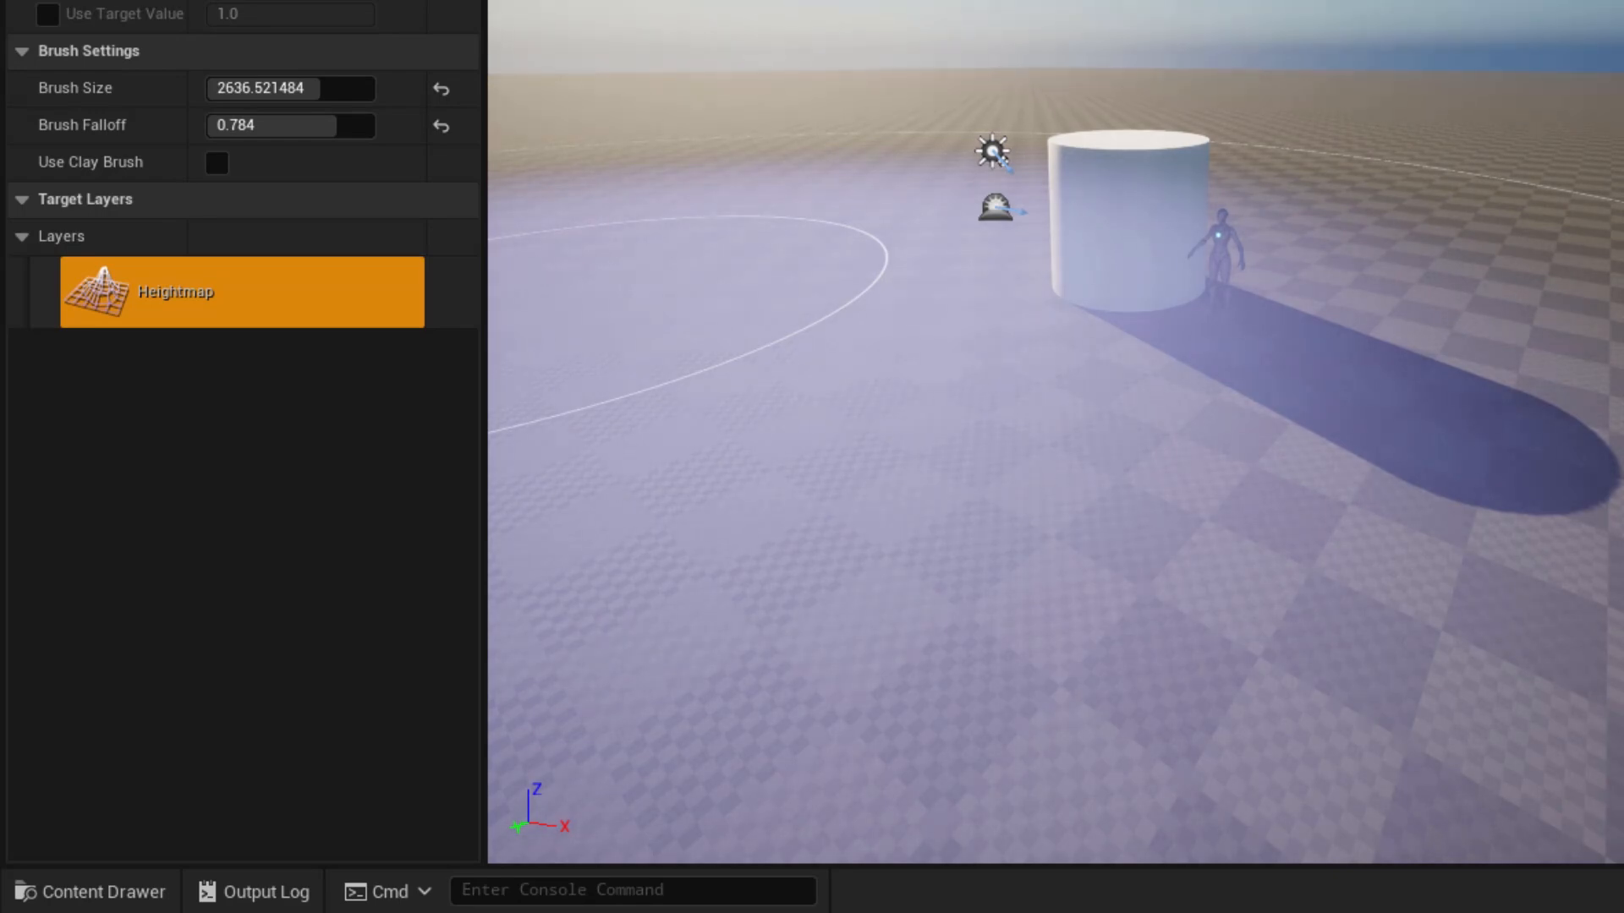
{"action": "key", "text": "shift+1"}
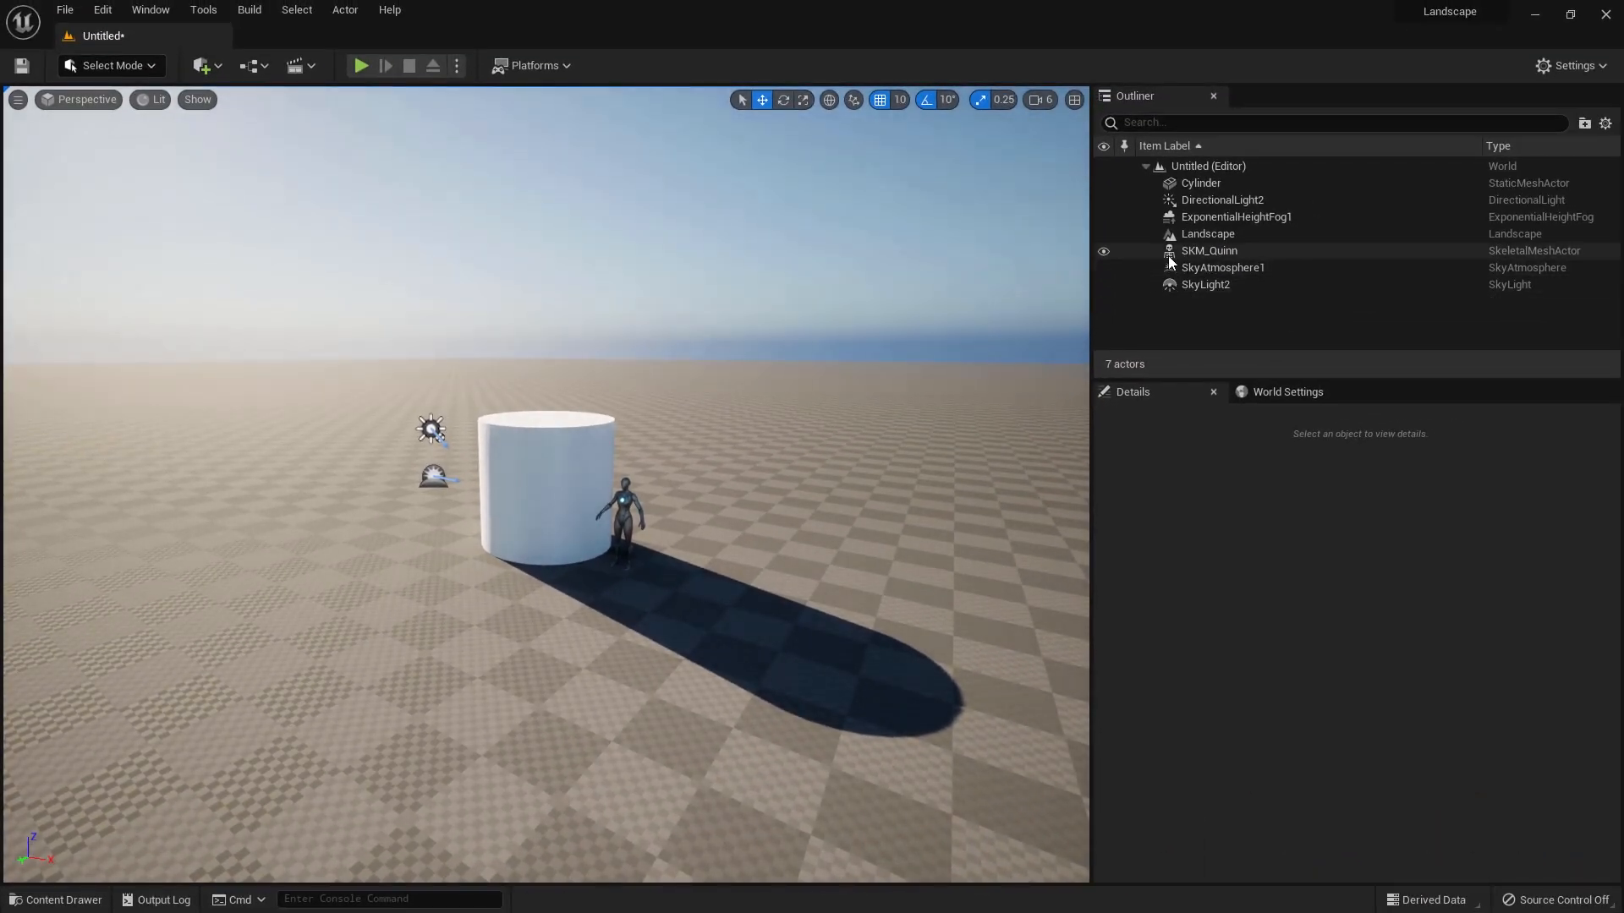
{"action": "left_click", "coordinate": [1103, 181]}
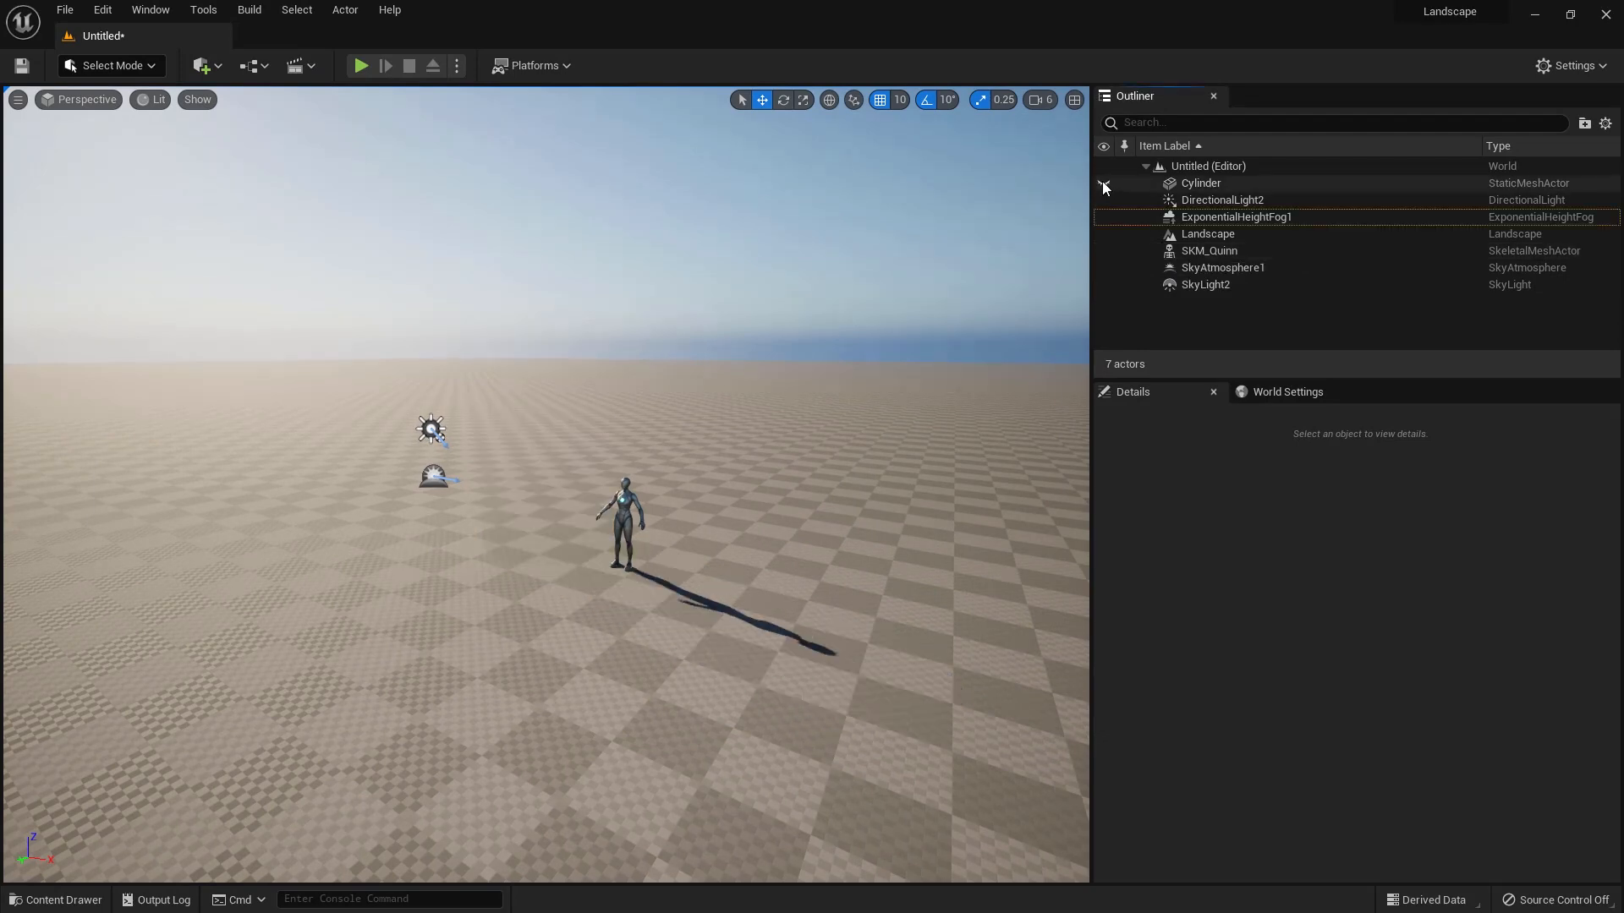
Step: Set the SKM_Quinn mannequin's location to 0, 0, 0
{"action": "left_click", "coordinate": [1231, 252]}
{"action": "key", "text": "f"}
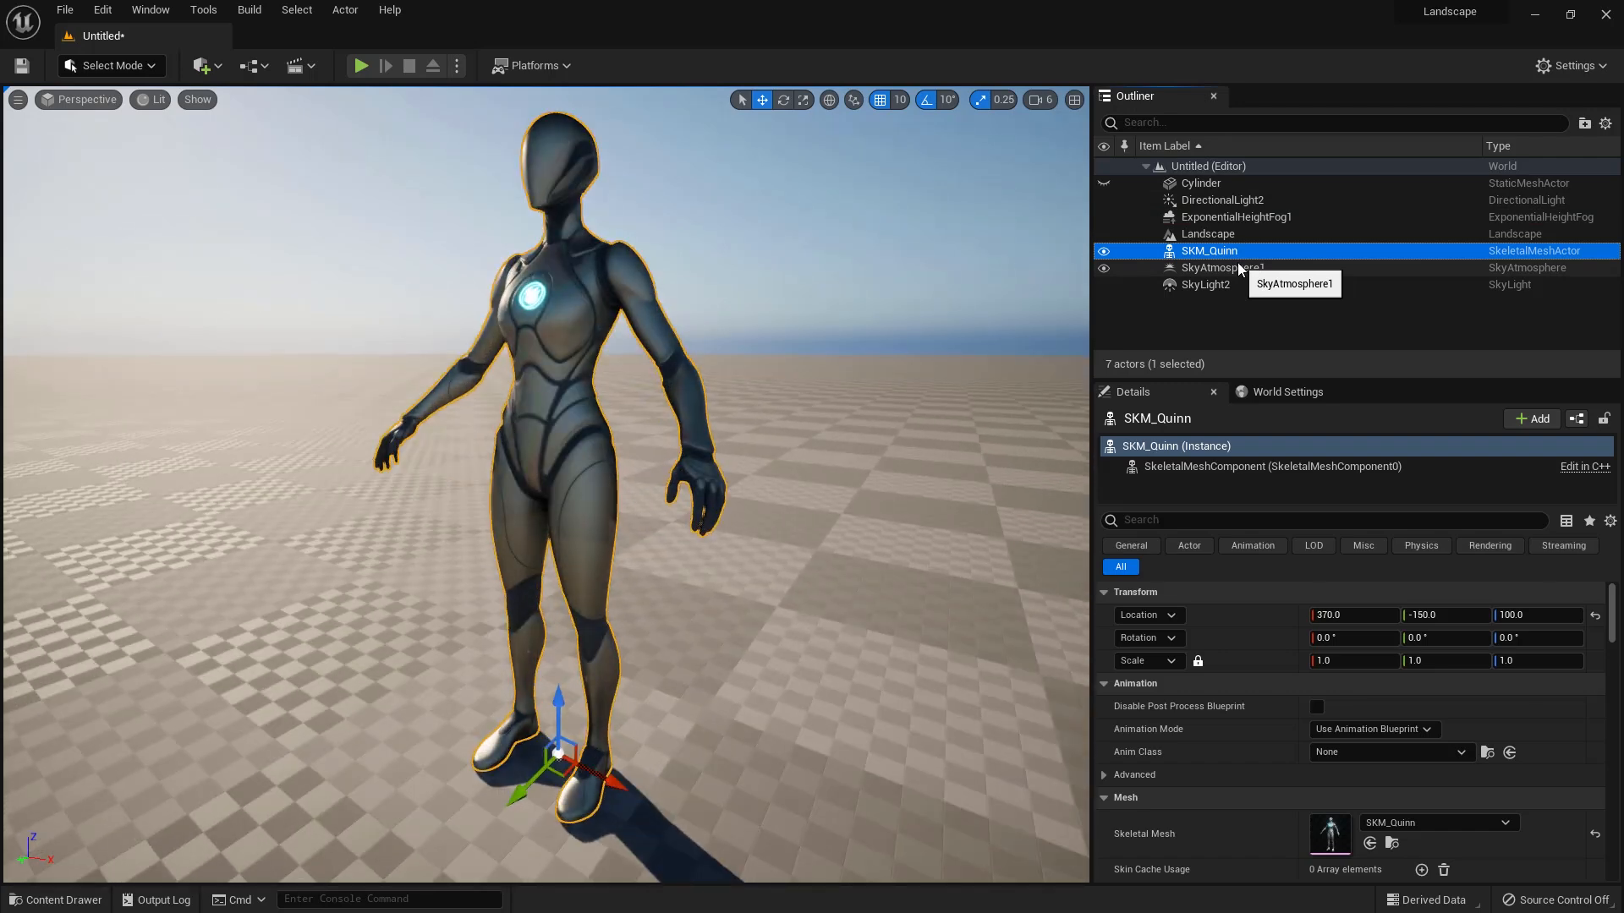
{"action": "left_click", "coordinate": [1351, 616]}
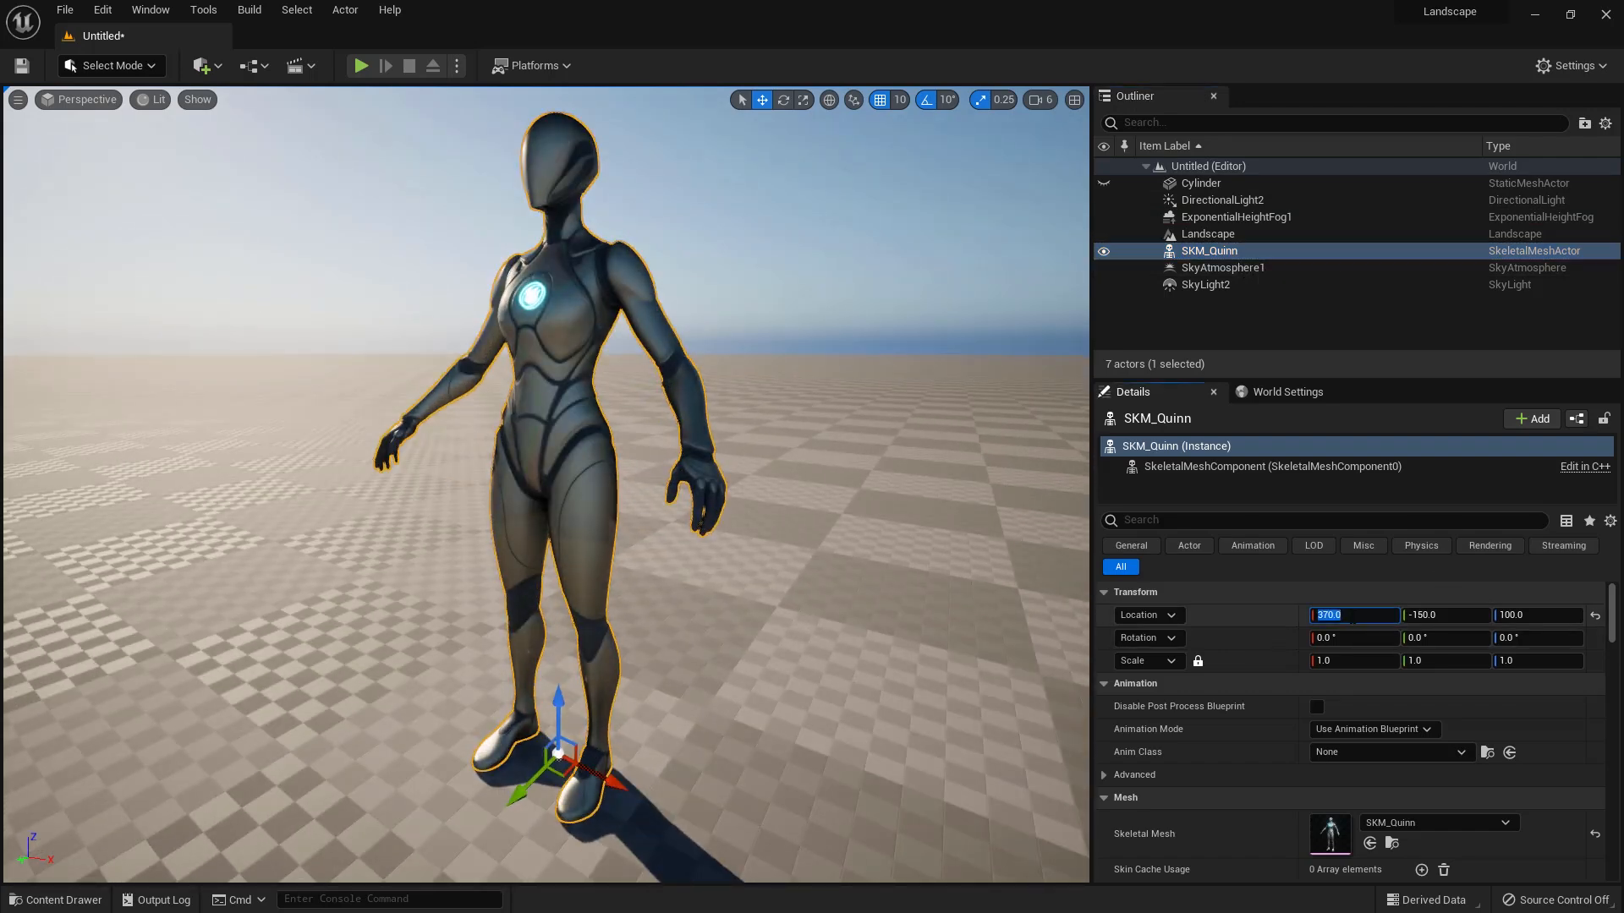
{"action": "type", "text": "0"}
{"action": "key", "text": "Return"}
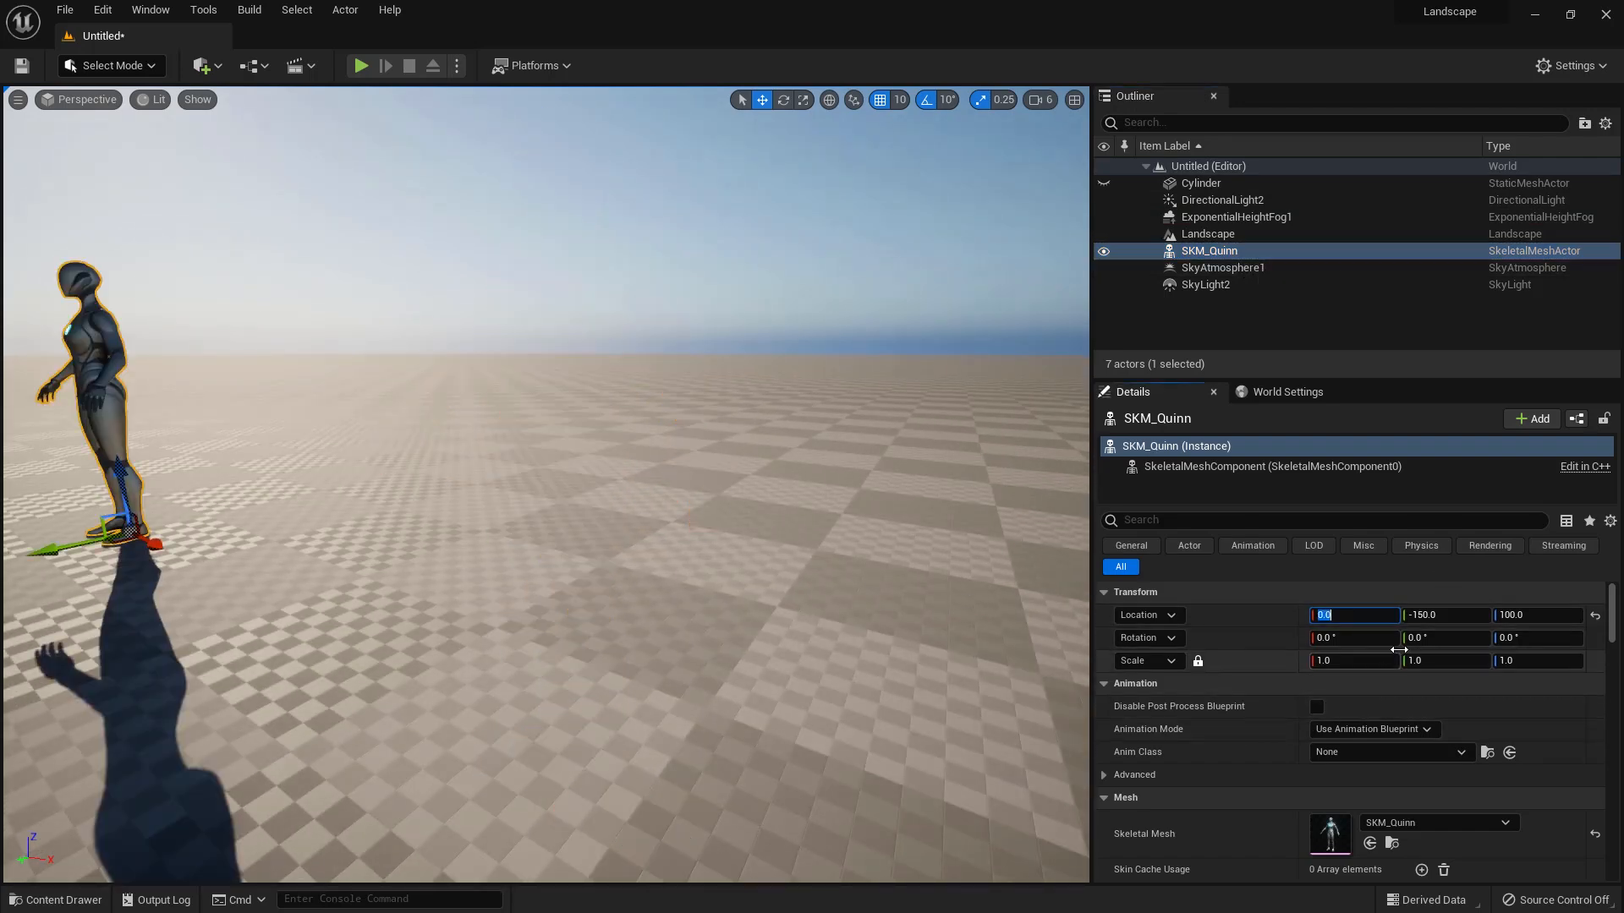
{"action": "left_click", "coordinate": [1432, 616]}
{"action": "type", "text": "0"}
{"action": "key", "text": "Return"}
{"action": "left_click", "coordinate": [1531, 616]}
{"action": "type", "text": "0"}
{"action": "key", "text": "Return"}
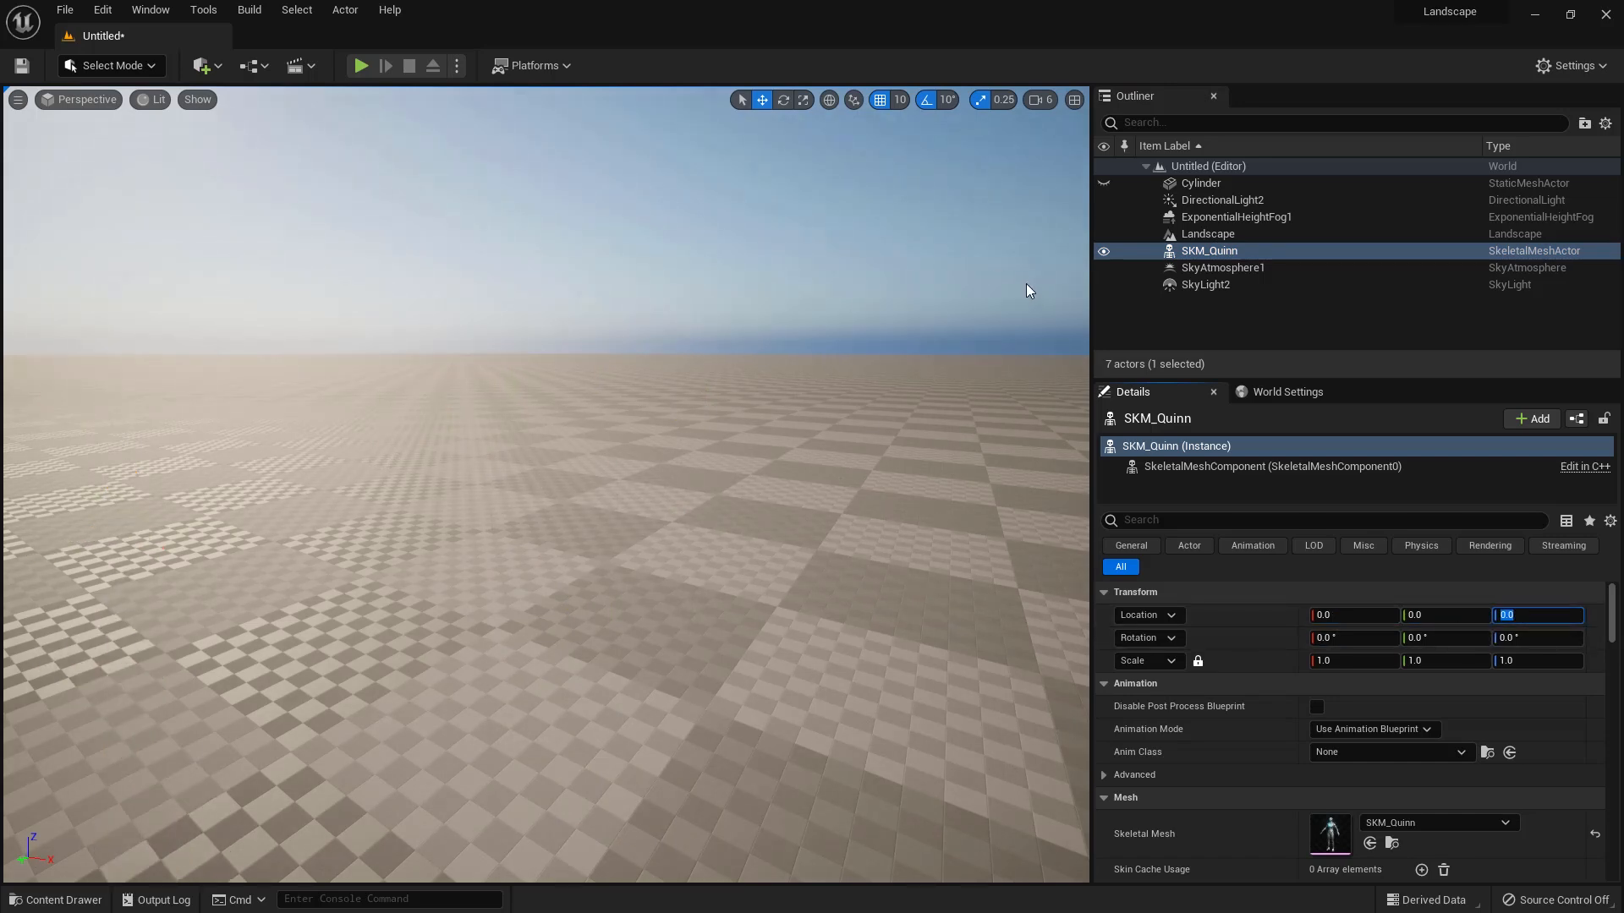
Step: Raise the SKM_Quinn mannequin along Z to about 100.19 so its feet rest on the landscape surface
{"action": "left_click", "coordinate": [1210, 251]}
{"action": "double_click", "coordinate": [1210, 251]}
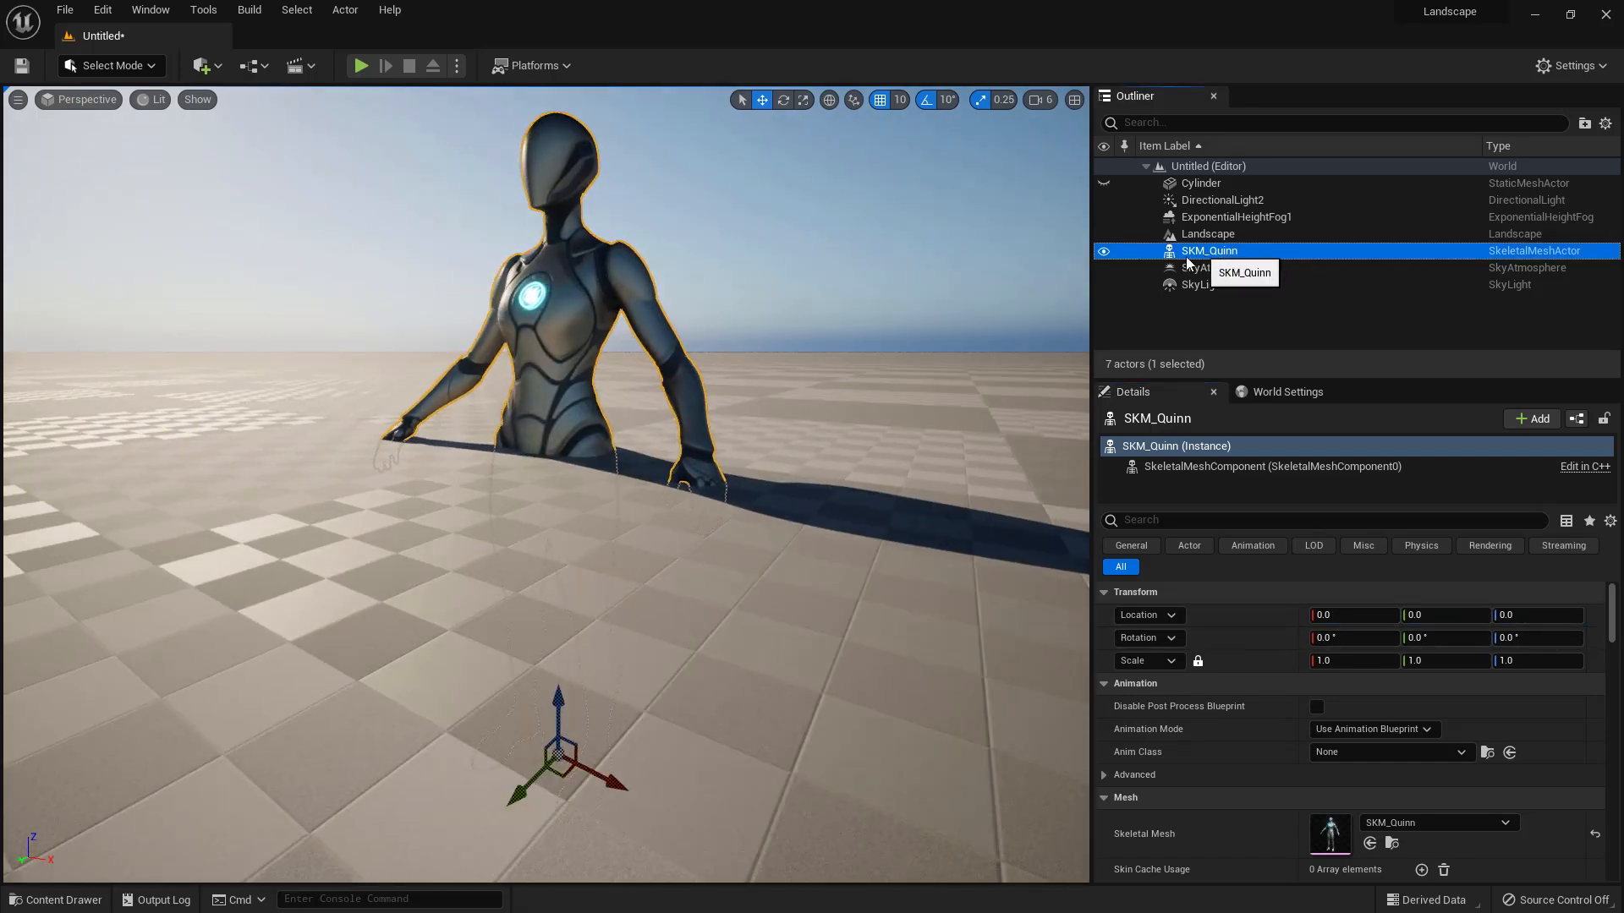
{"action": "left_click_drag", "start_coordinate": [558, 689], "coordinate": [562, 409]}
{"action": "key", "text": "End"}
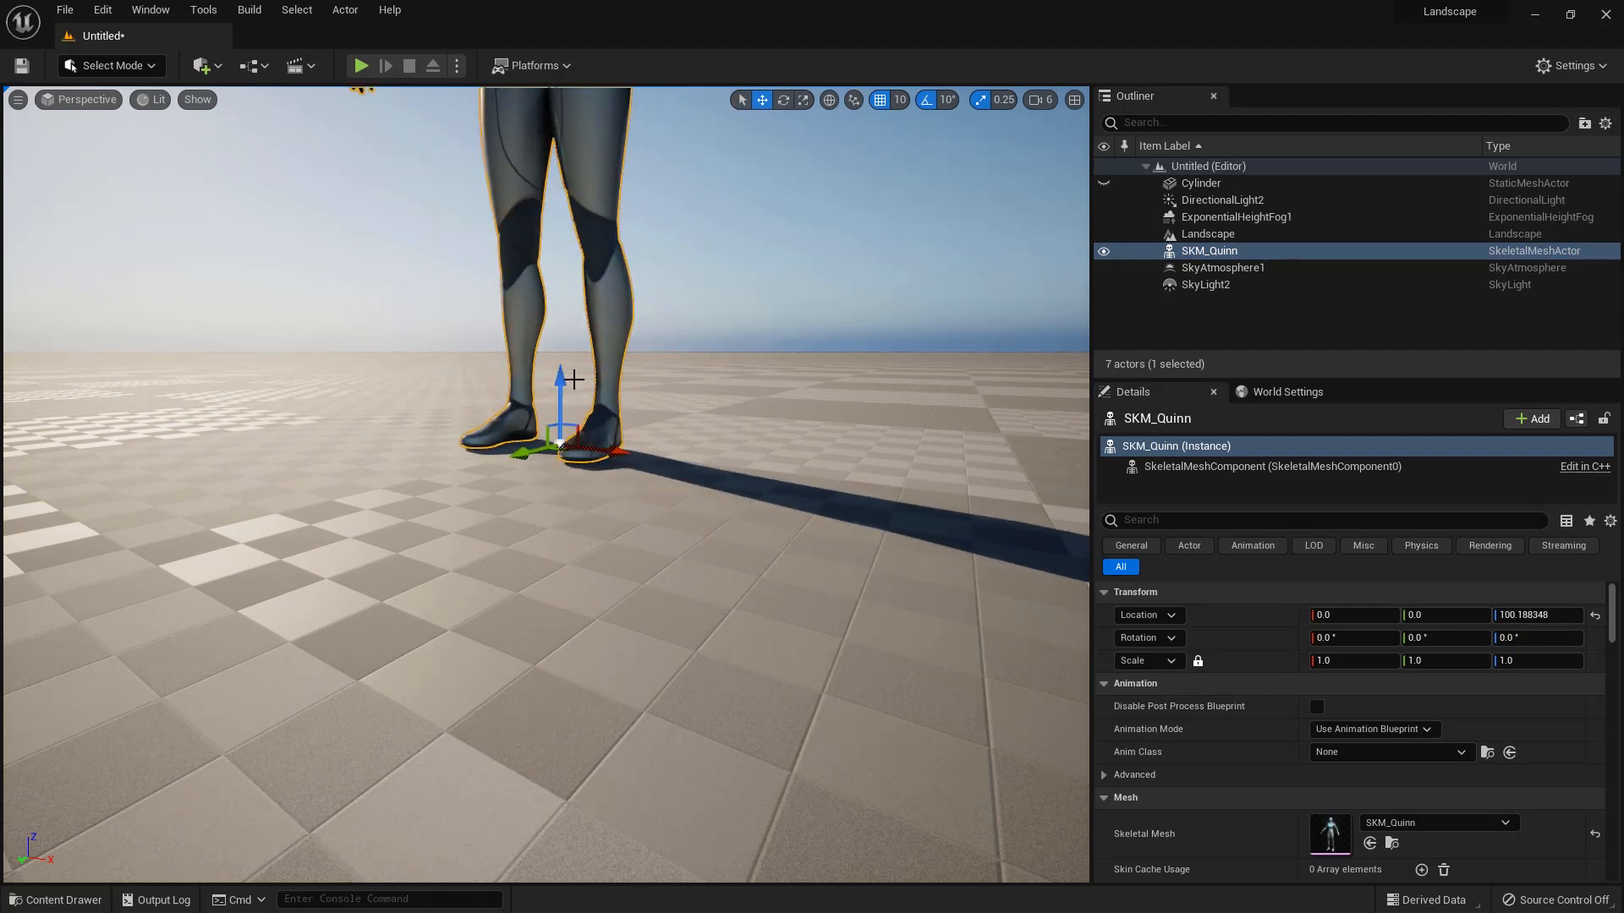
{"action": "key", "text": "f"}
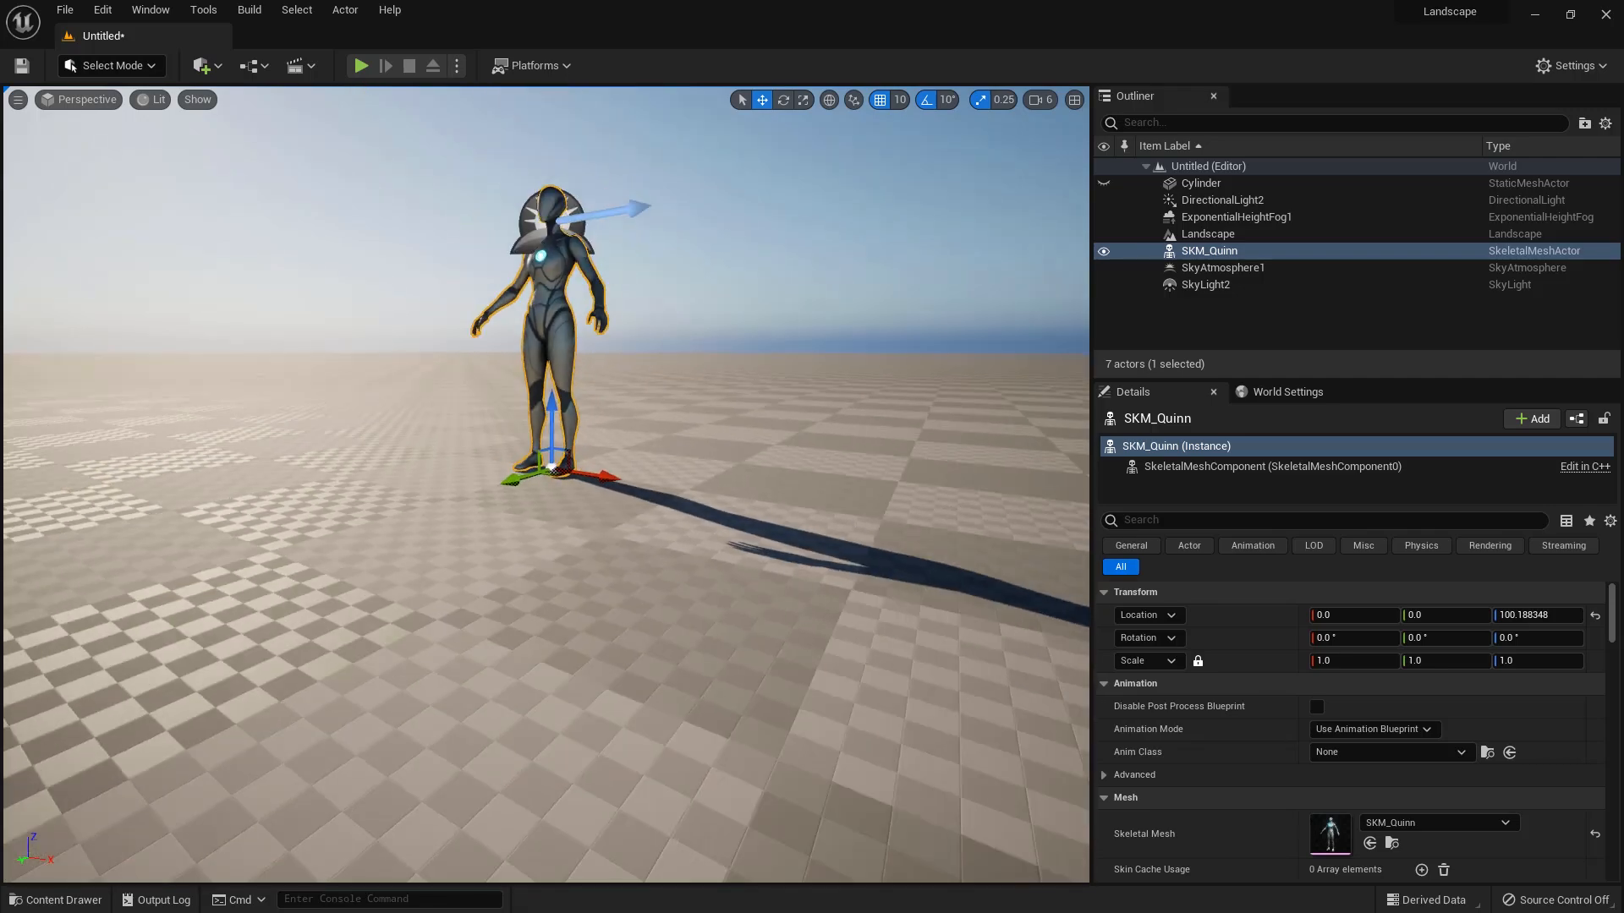
{"action": "middle_click_drag", "start_coordinate": [611, 423], "coordinate": [618, 229]}
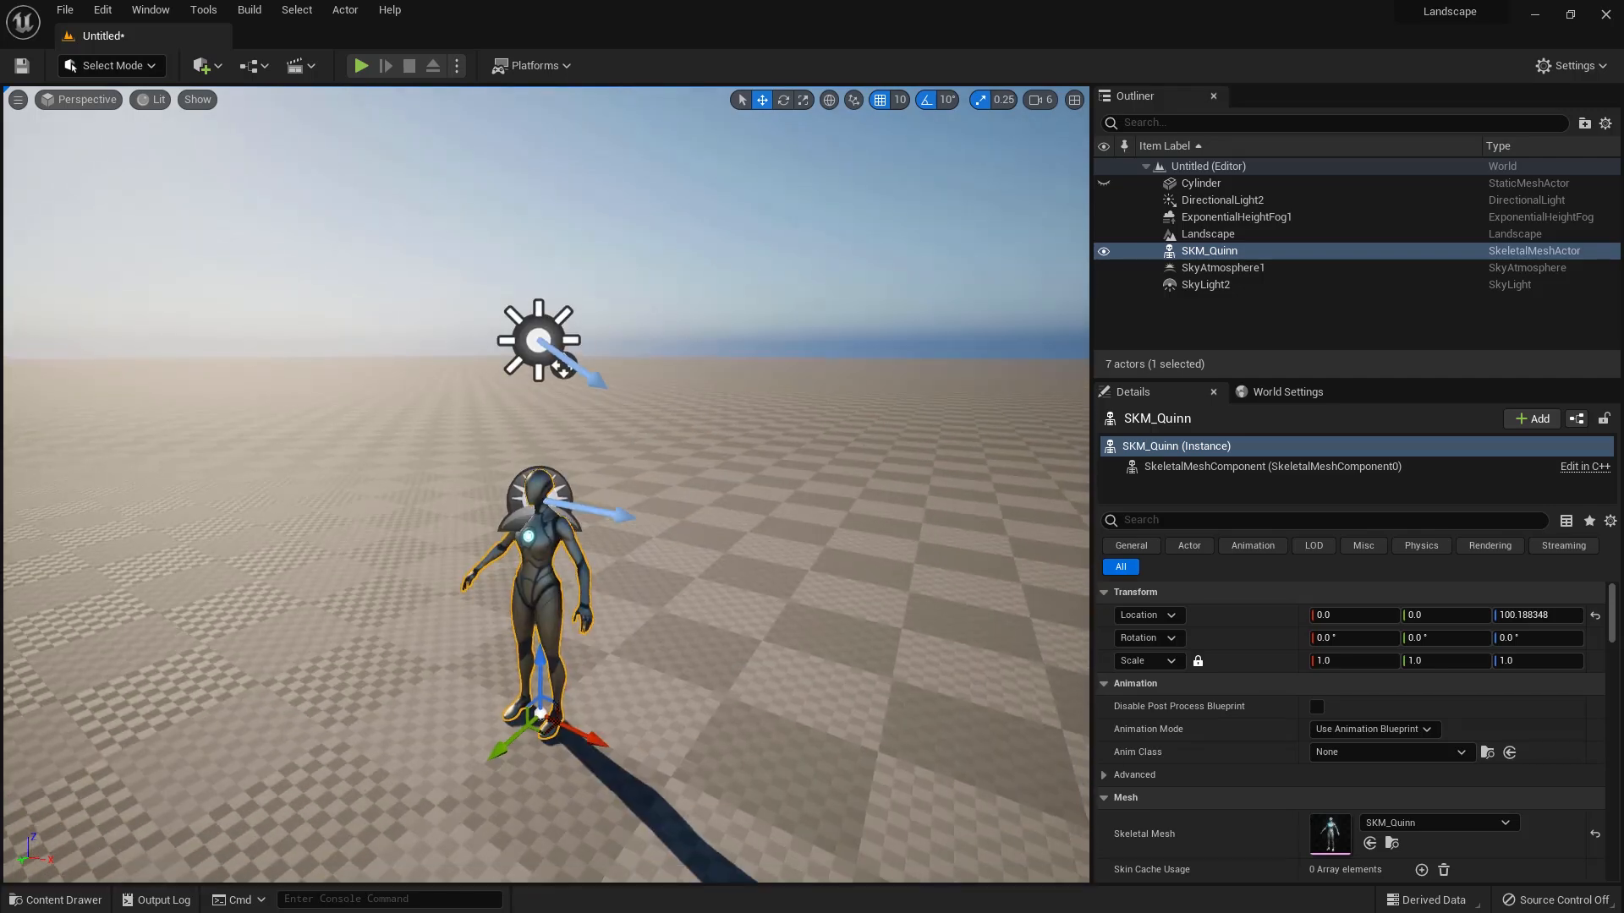
Step: Move the SkyAtmosphere actor up above the mannequin's head to a Z location of 360
{"action": "left_click", "coordinate": [567, 488]}
{"action": "left_click_drag", "start_coordinate": [541, 431], "coordinate": [541, 291]}
{"action": "left_click_drag", "start_coordinate": [501, 639], "coordinate": [504, 570], "text": "alt"}
{"action": "left_click_drag", "start_coordinate": [532, 681], "coordinate": [532, 687], "text": "alt"}
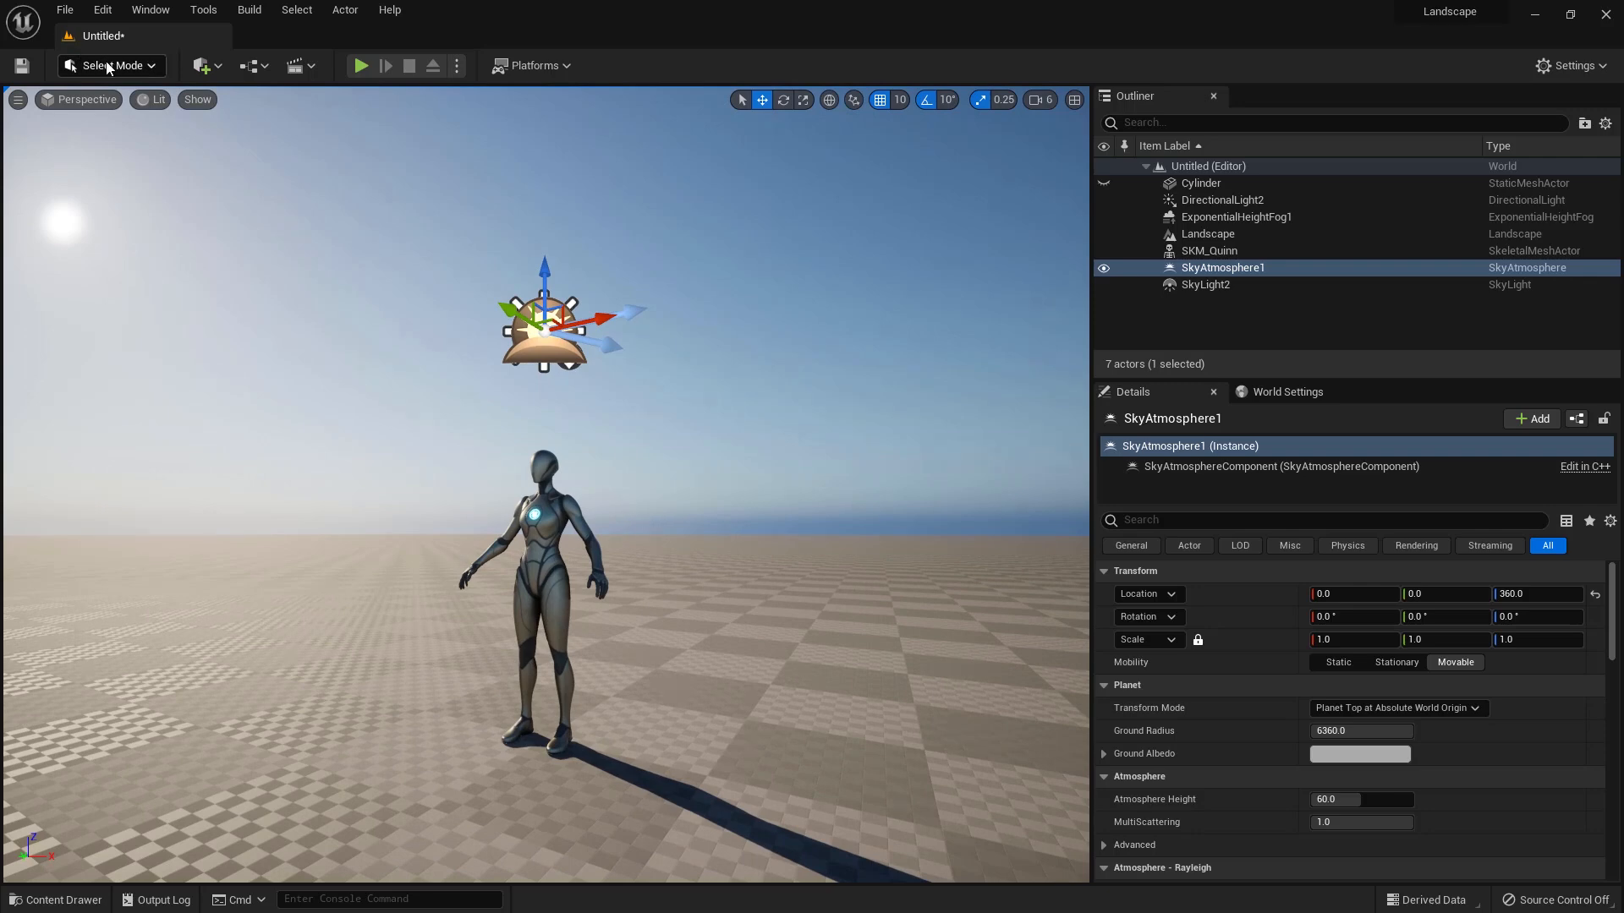
Step: Switch to Landscape mode and create a folder named Landscape in the project's Content folder
{"action": "left_click", "coordinate": [107, 67]}
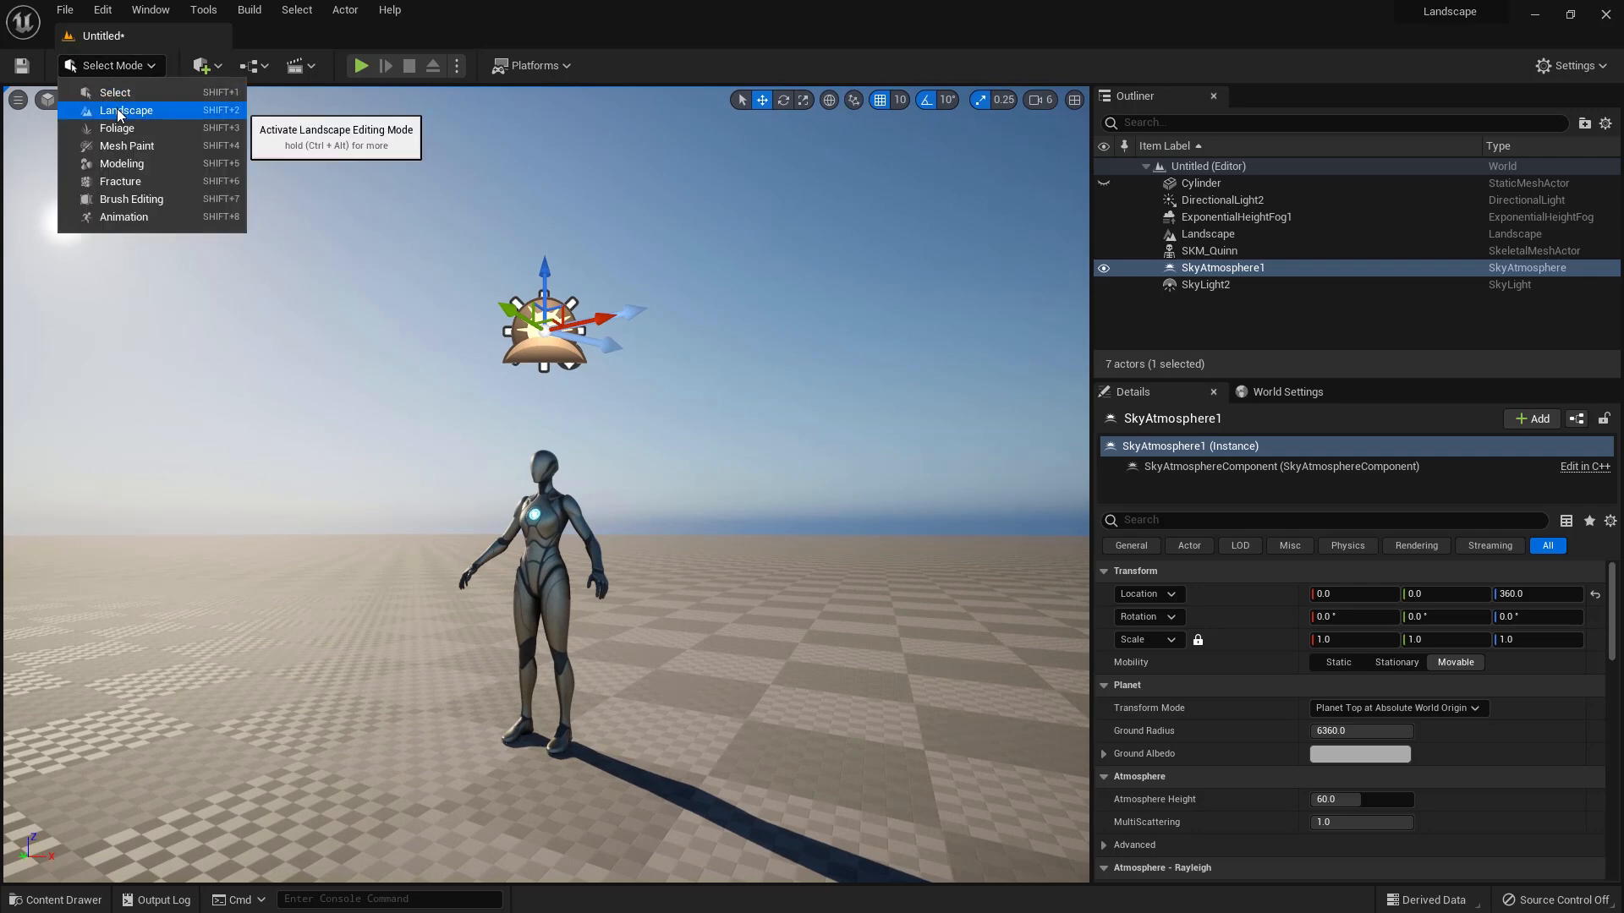
{"action": "left_click", "coordinate": [118, 111]}
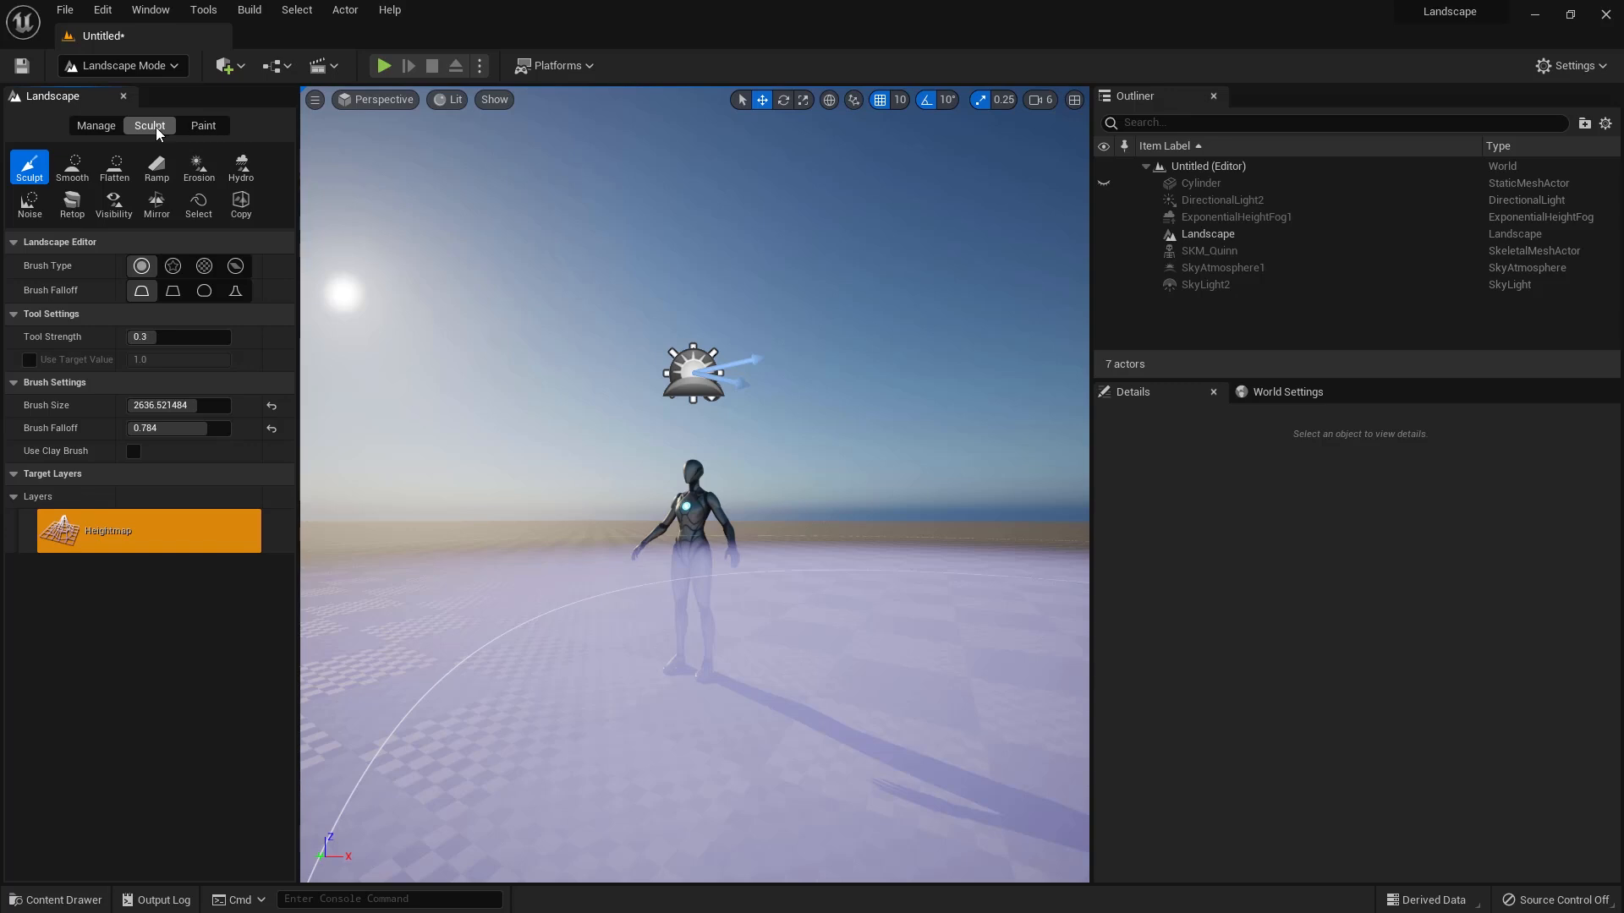
{"action": "left_click", "coordinate": [57, 898]}
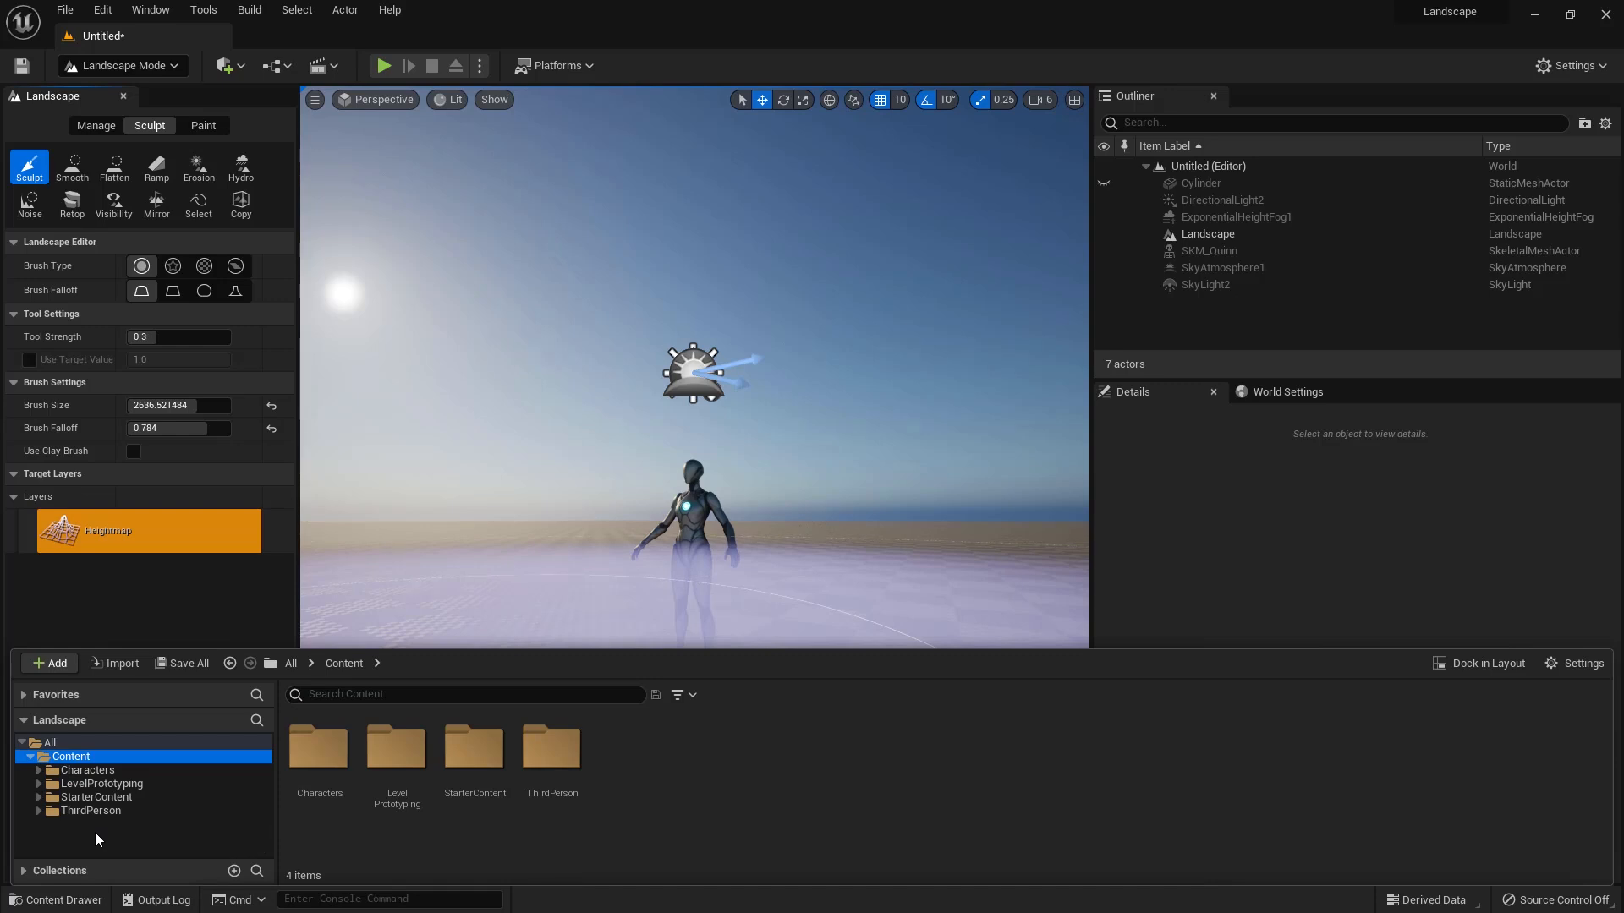
{"action": "right_click", "coordinate": [631, 800]}
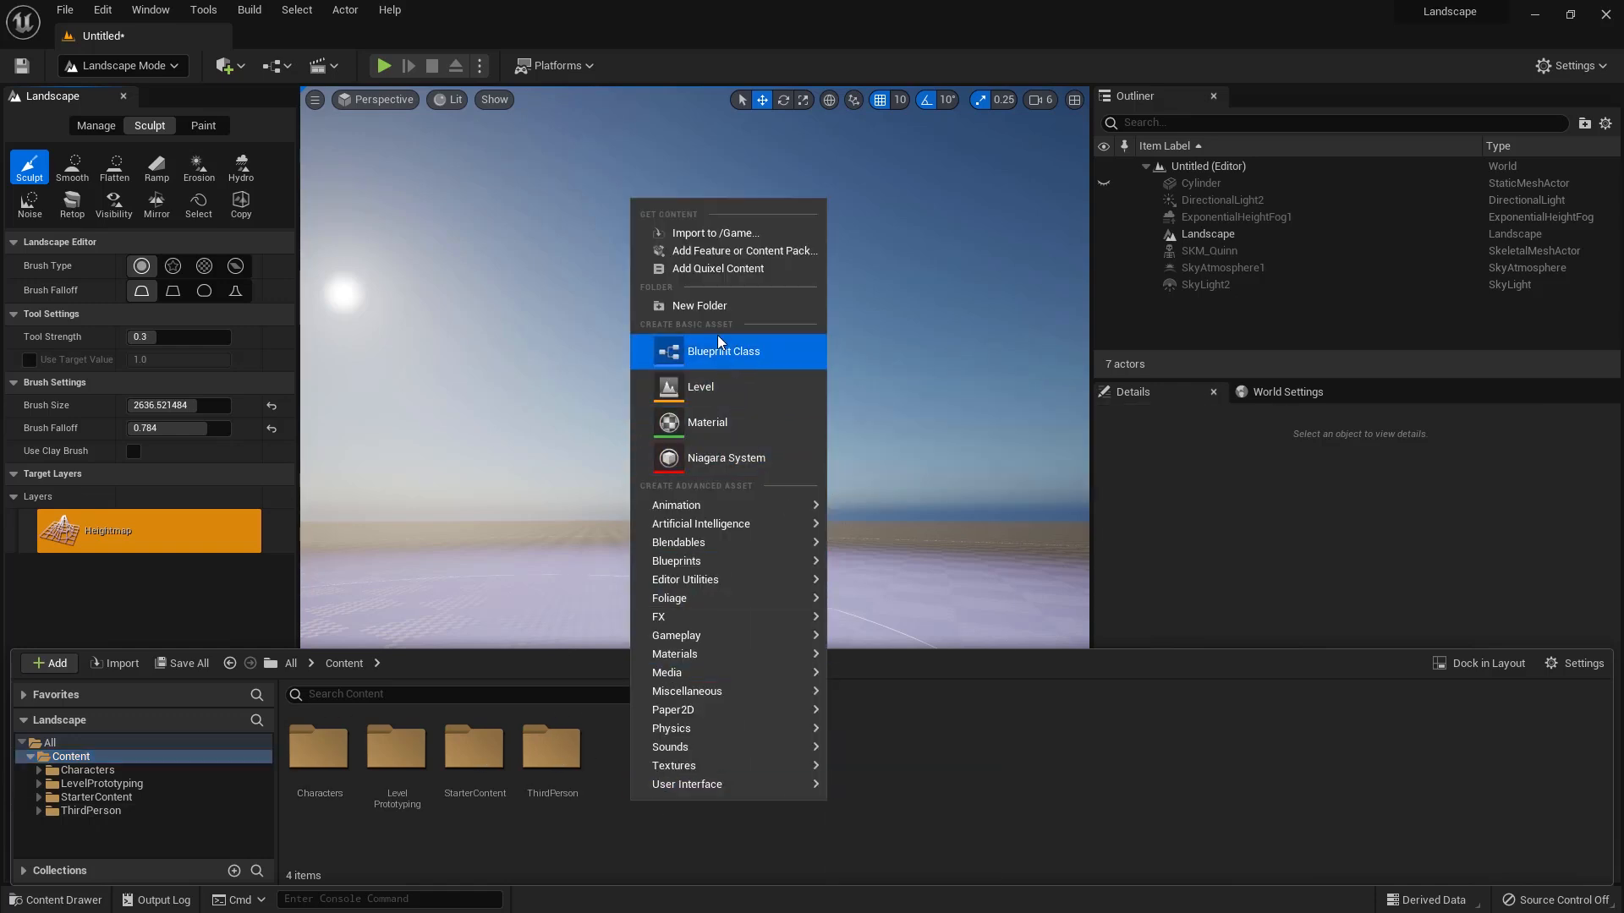
{"action": "left_click", "coordinate": [706, 304]}
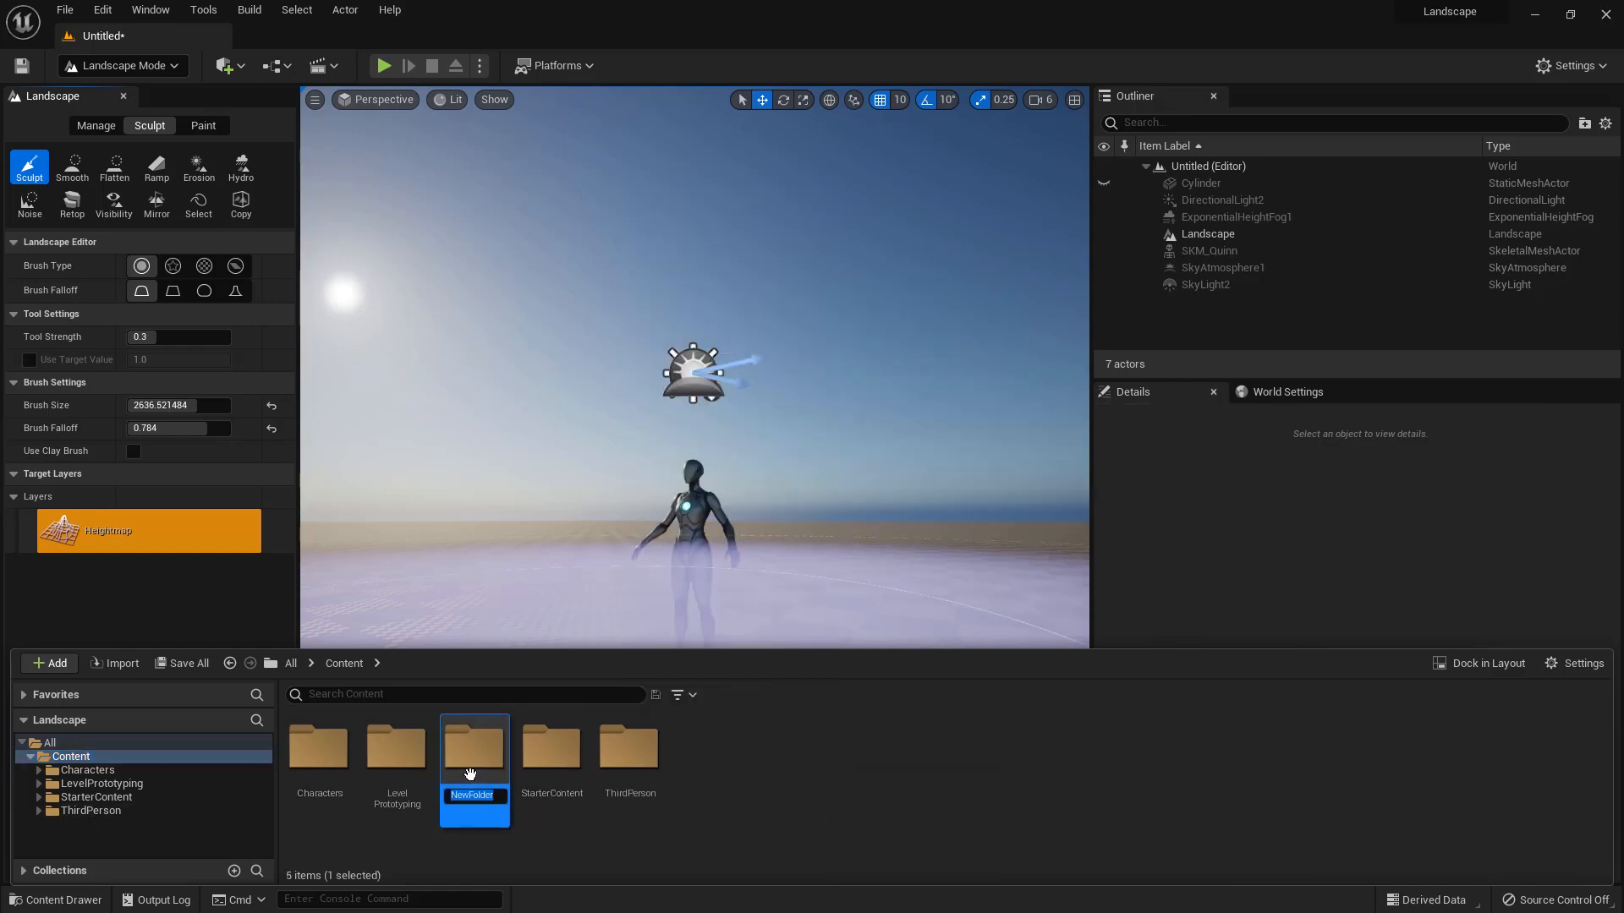
{"action": "type", "text": "Landscape"}
{"action": "key", "text": "Return"}
Step: Create a subfolder named Maps inside the Landscape folder
{"action": "double_click", "coordinate": [390, 767]}
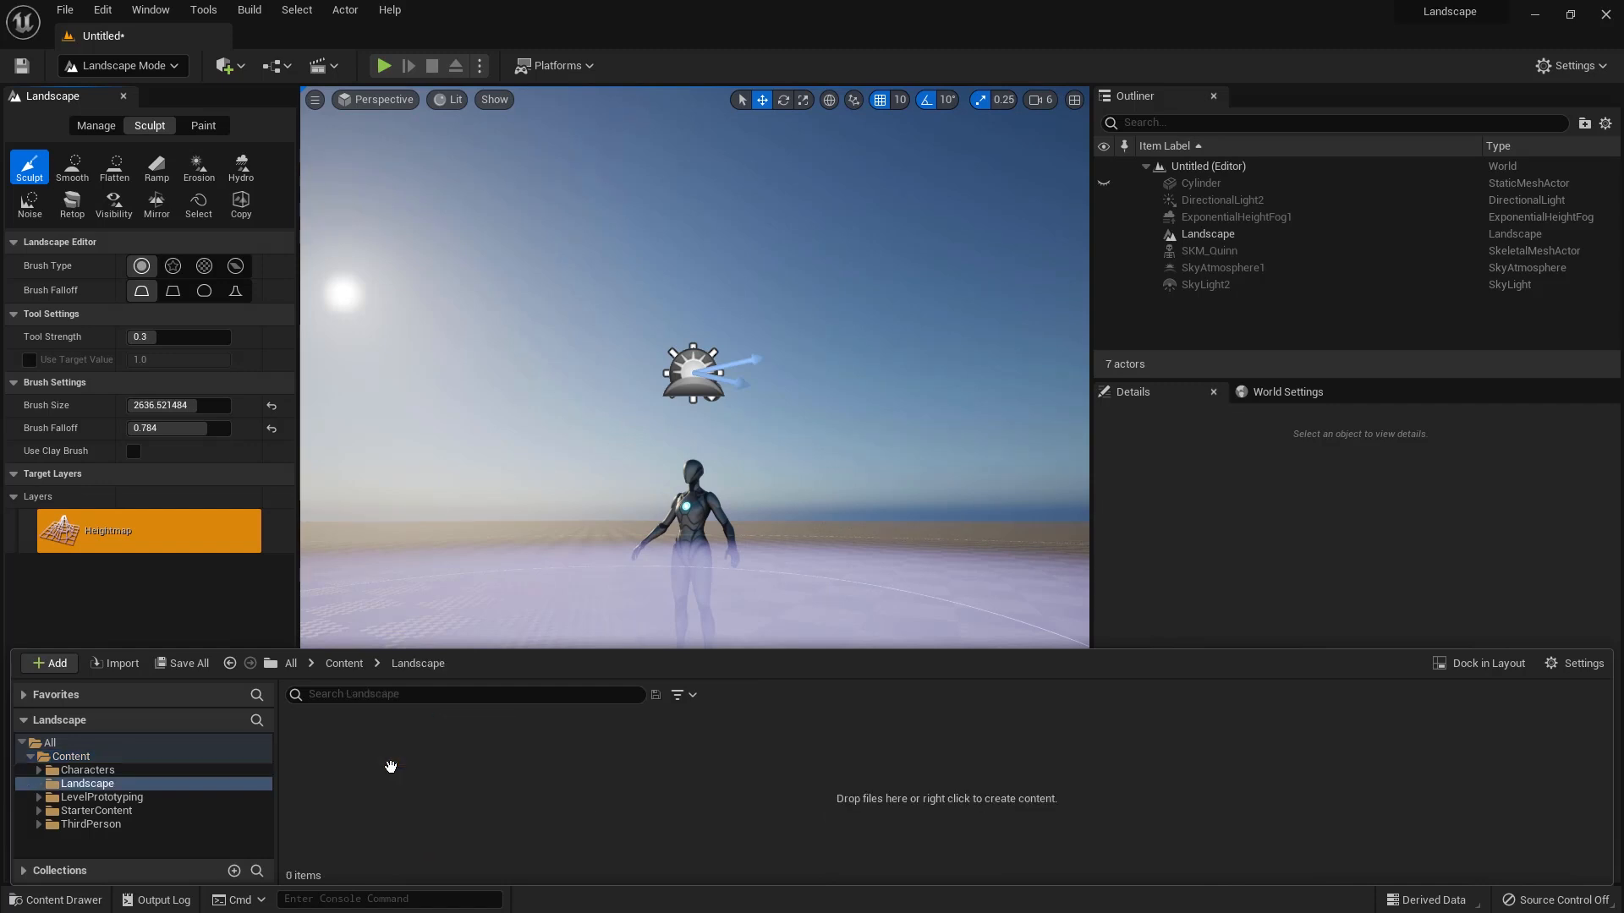
{"action": "right_click", "coordinate": [362, 779]}
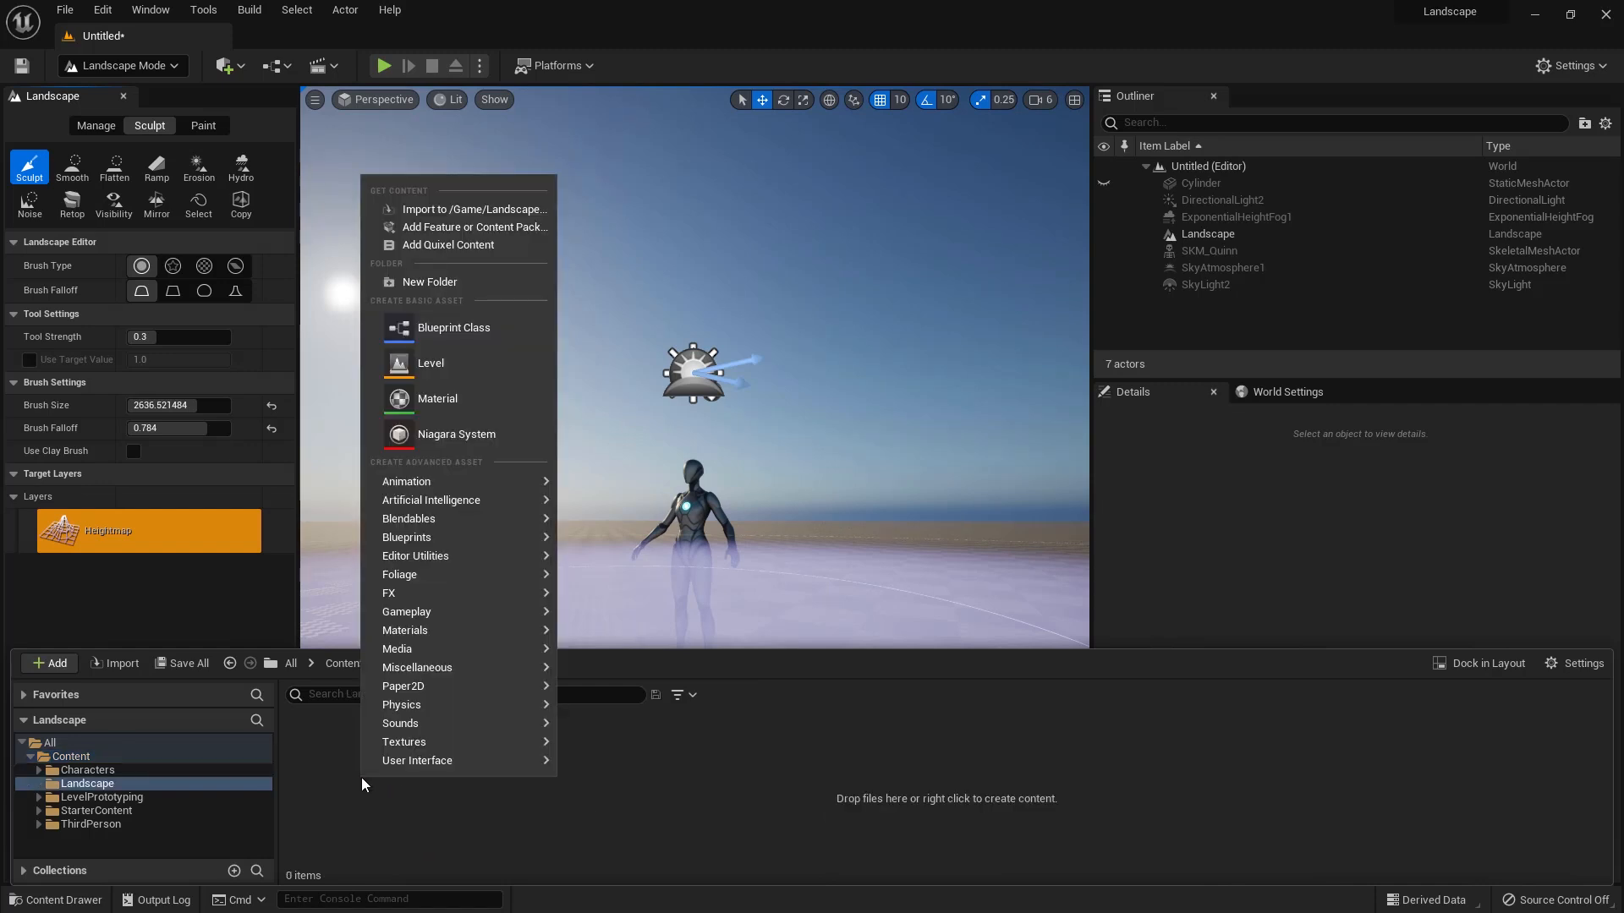
{"action": "left_click", "coordinate": [429, 287]}
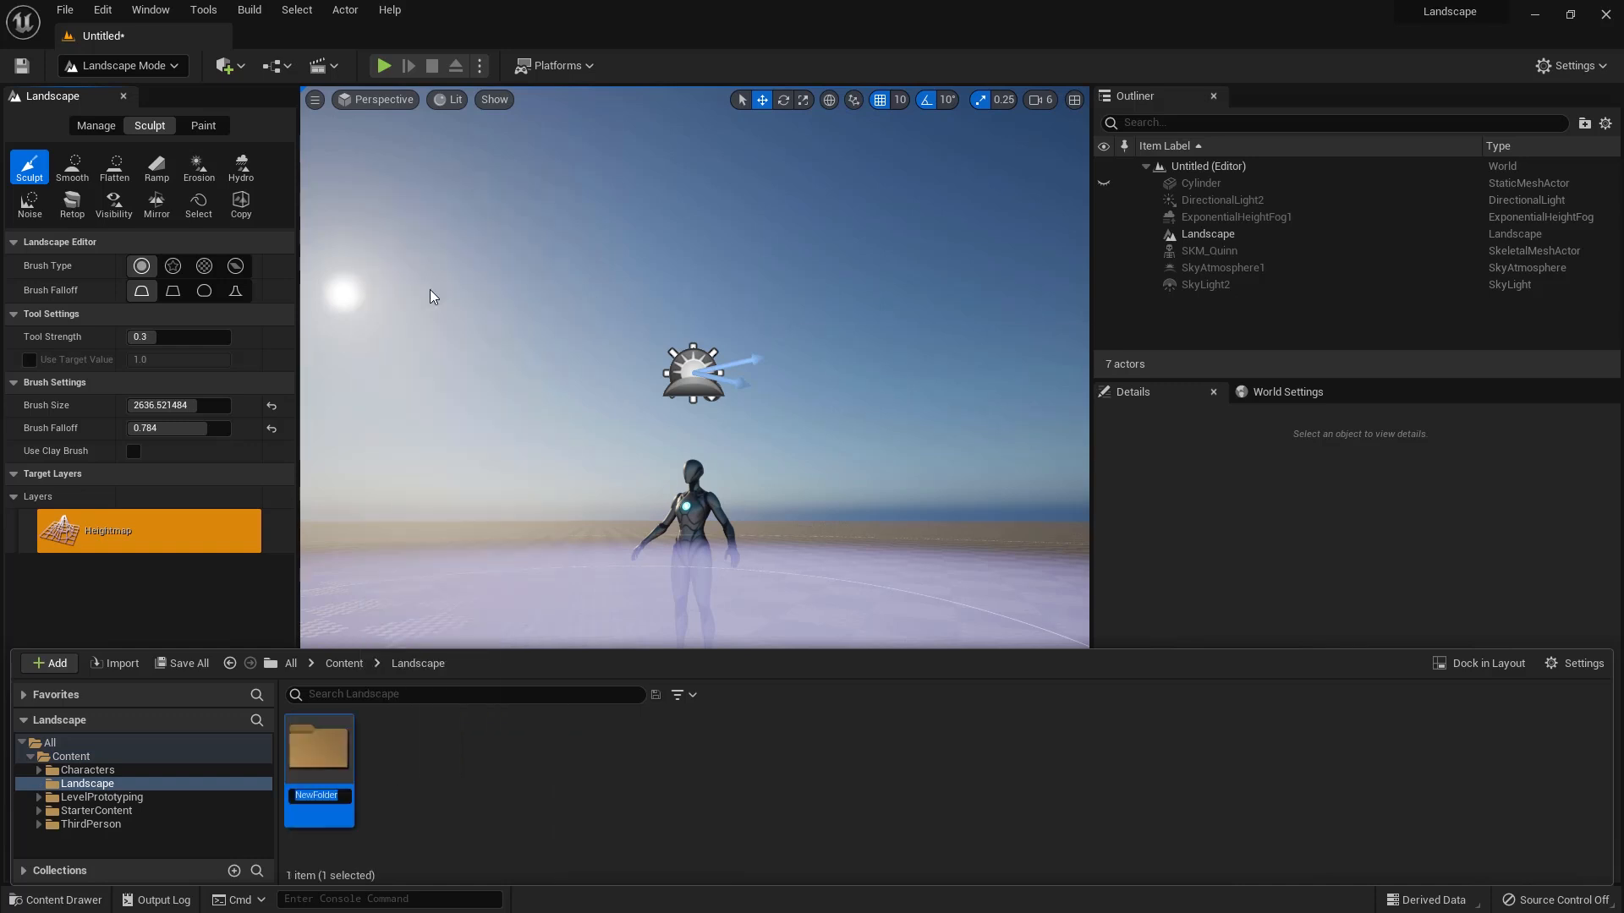
{"action": "type", "text": "Maps"}
{"action": "key", "text": "Return"}
Step: Add two more subfolders named Materials and Textures beside the Maps folder
{"action": "left_click", "coordinate": [433, 794]}
{"action": "right_click", "coordinate": [433, 794]}
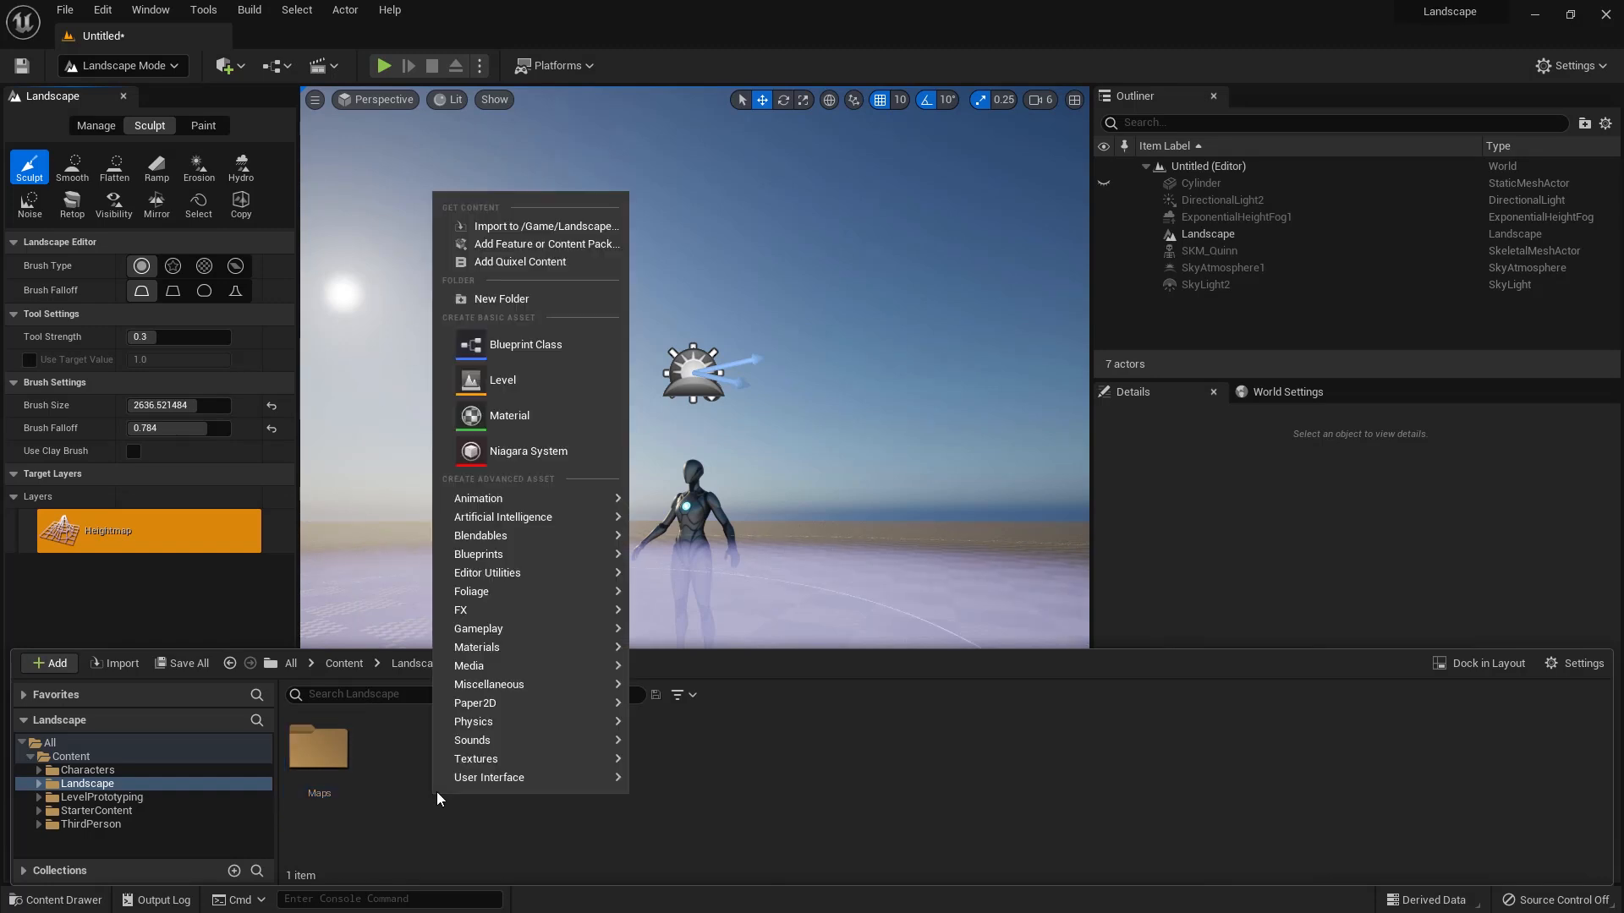
{"action": "left_click", "coordinate": [481, 303]}
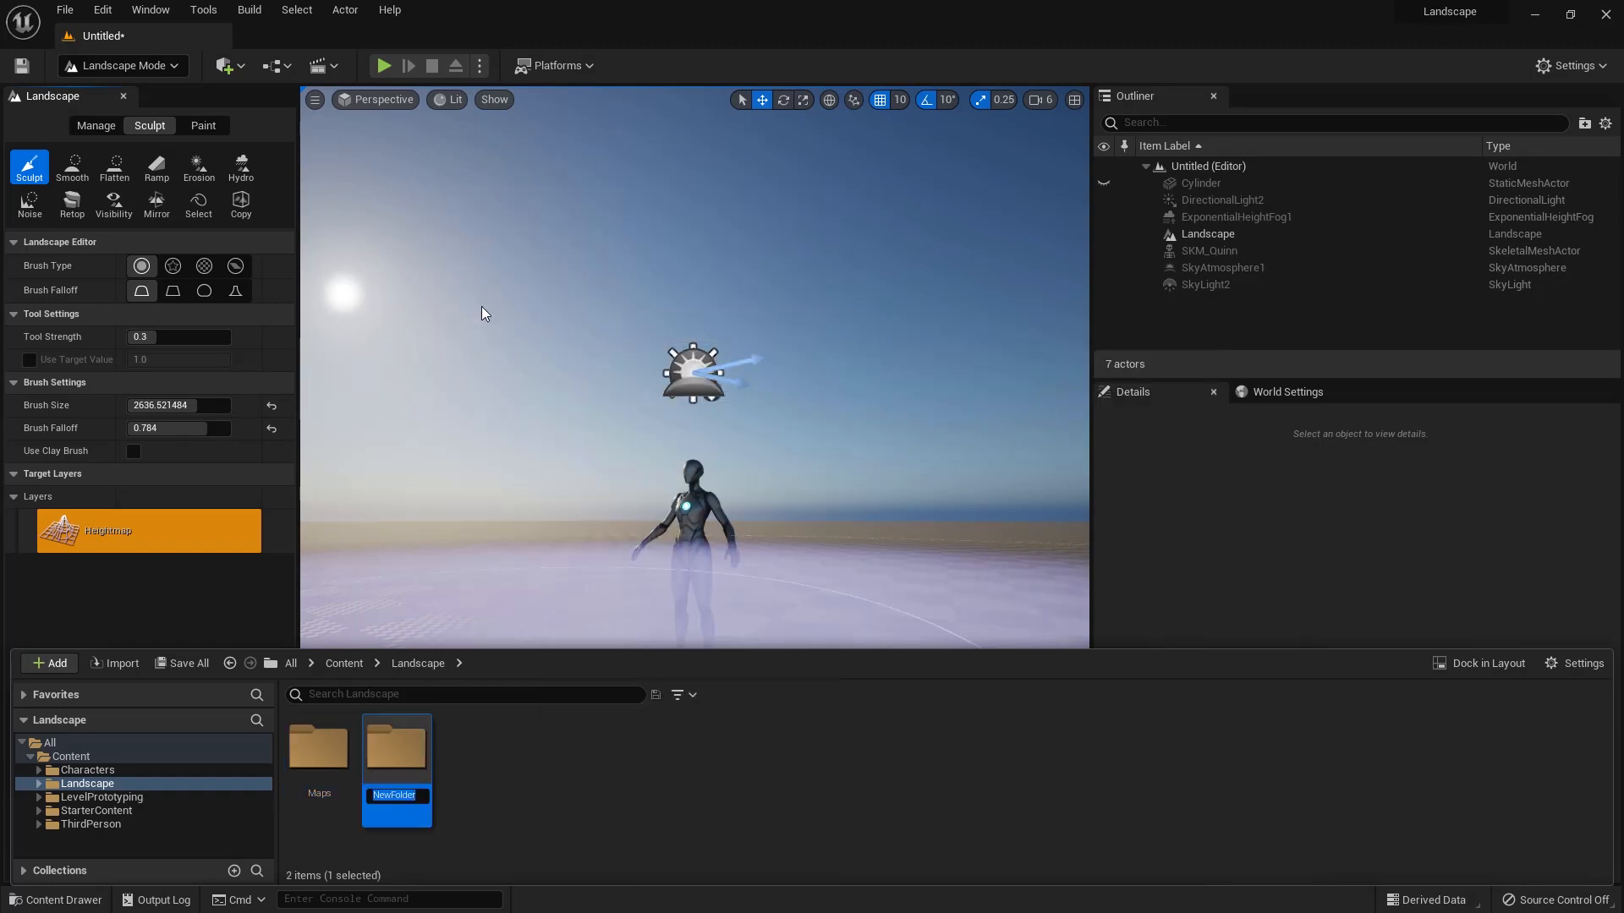
{"action": "type", "text": "Materials"}
{"action": "key", "text": "Return"}
{"action": "right_click", "coordinate": [535, 831]}
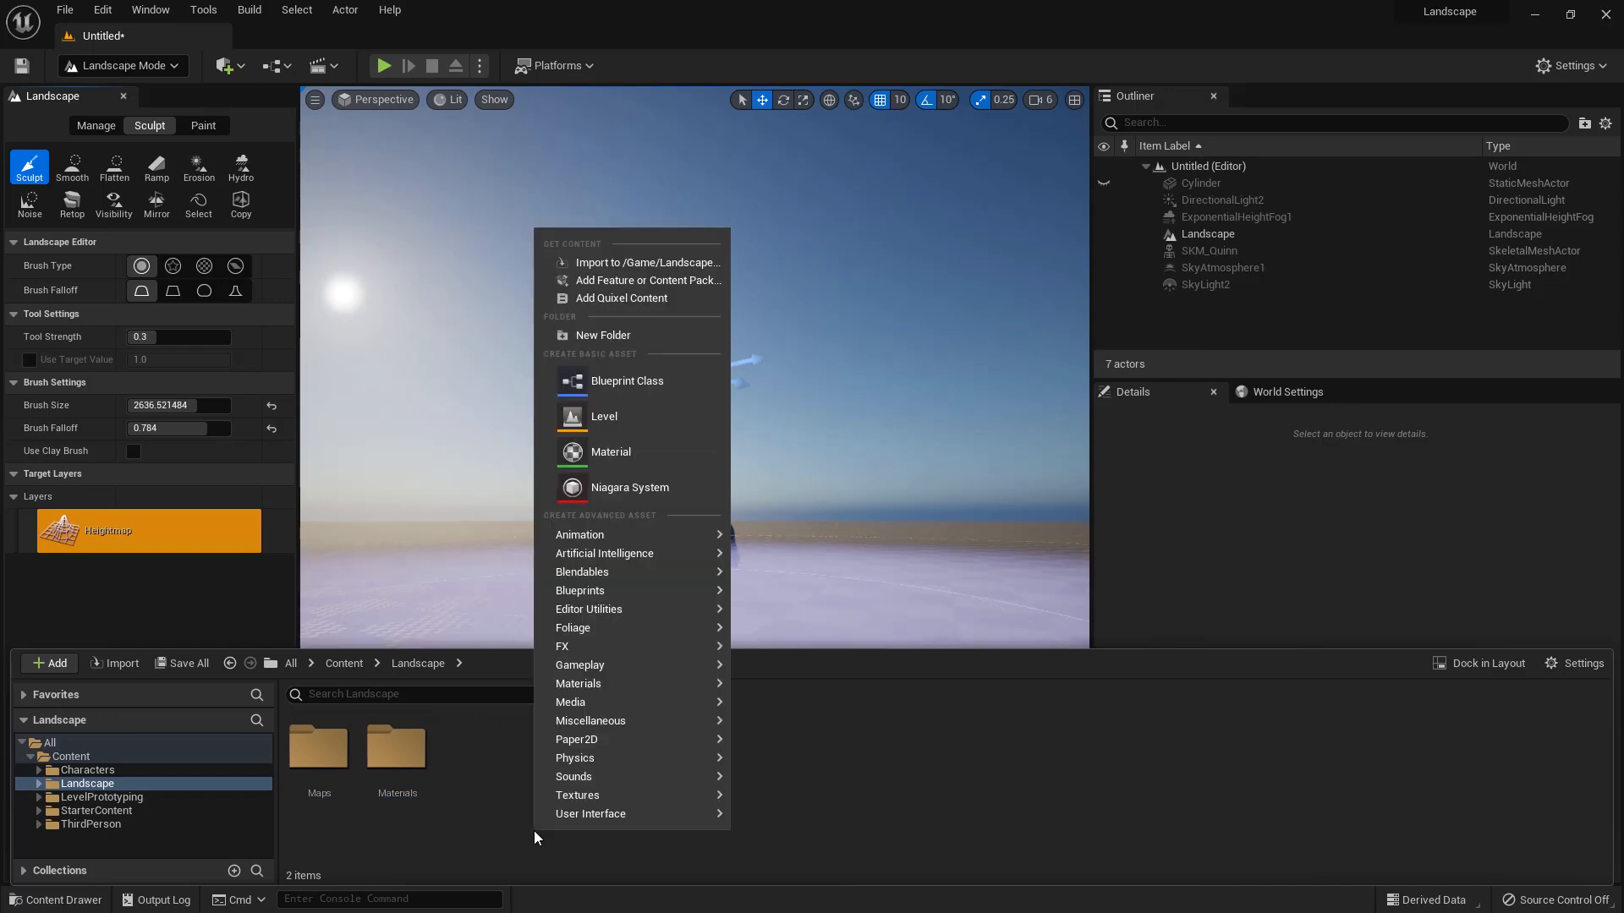
{"action": "left_click", "coordinate": [597, 337]}
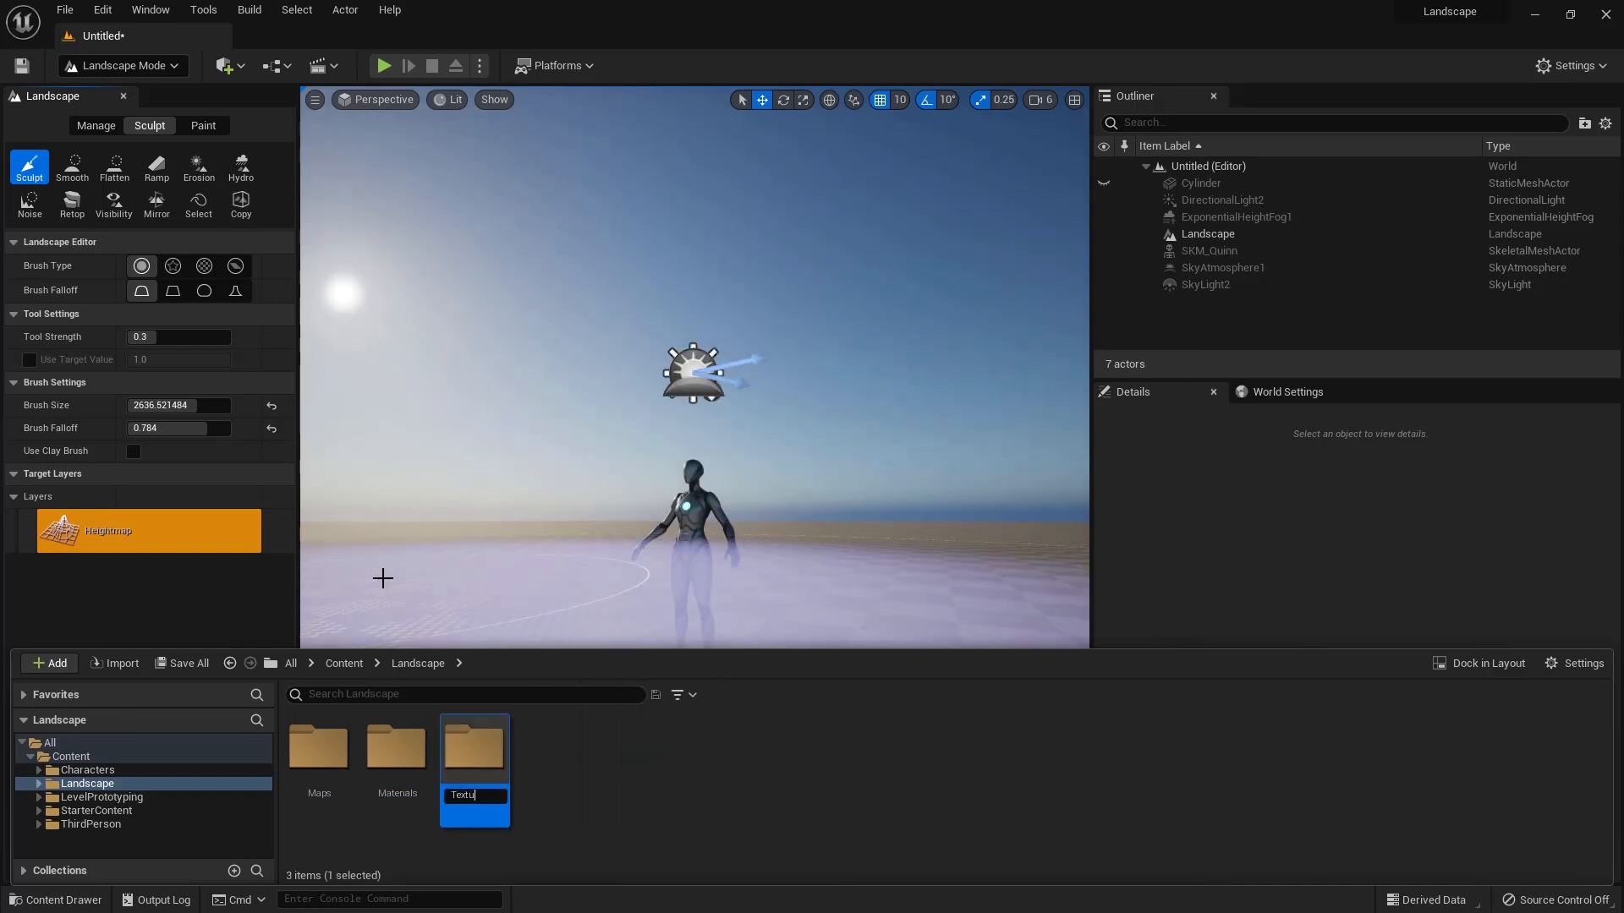
{"action": "key", "text": "Return"}
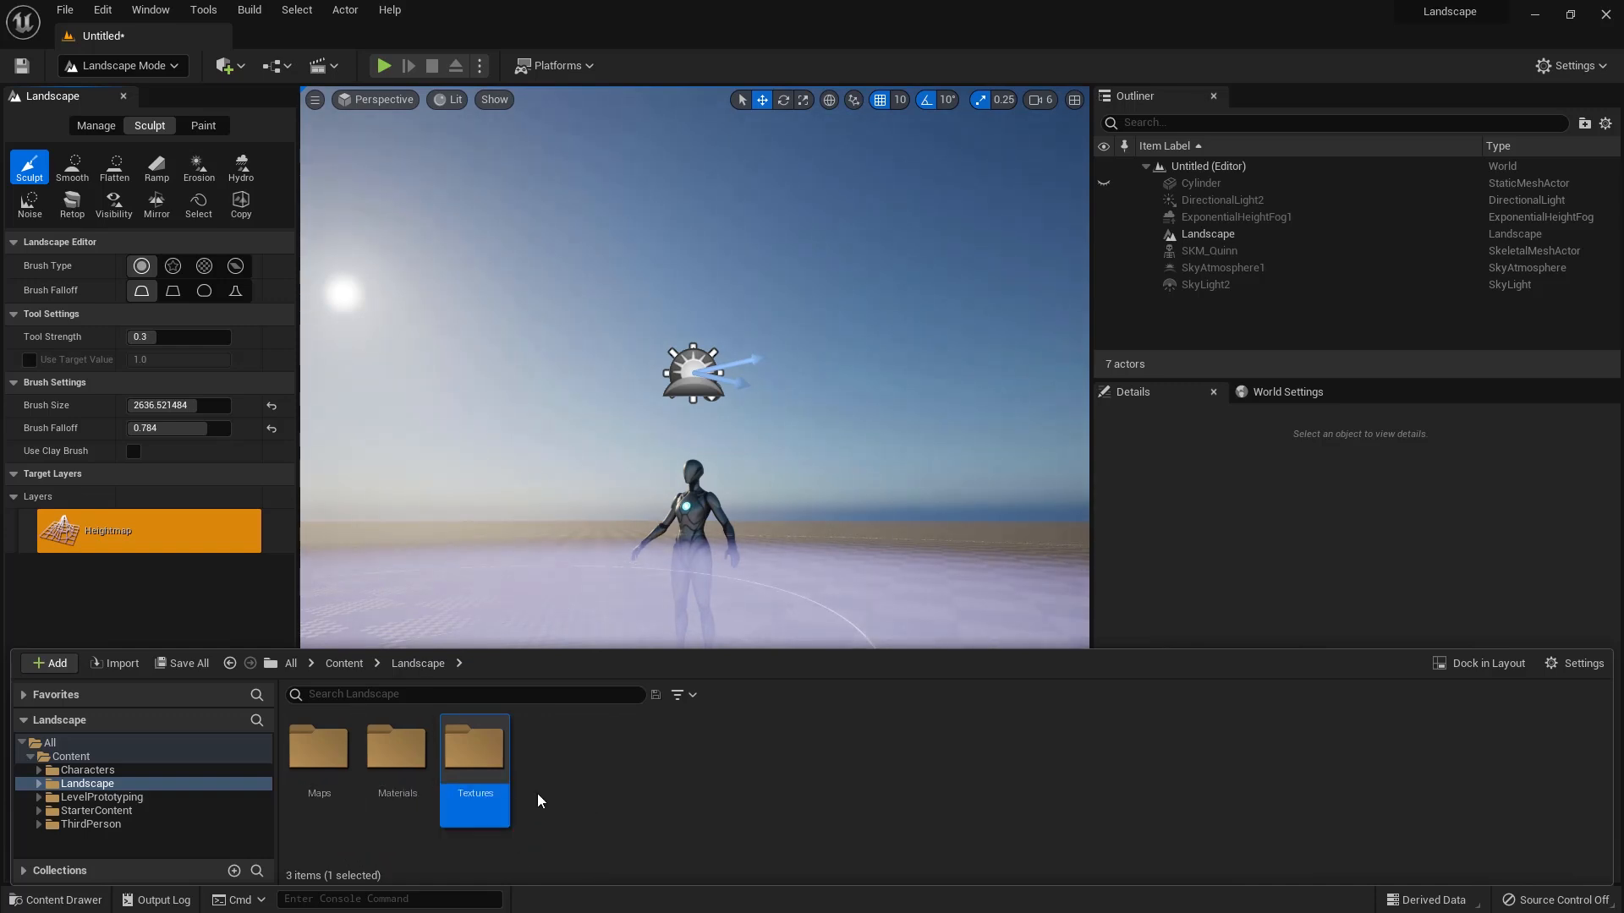
Step: Save the current level as MyVeryFirstlandscape in the Landscape/Maps folder
{"action": "left_click", "coordinate": [321, 754]}
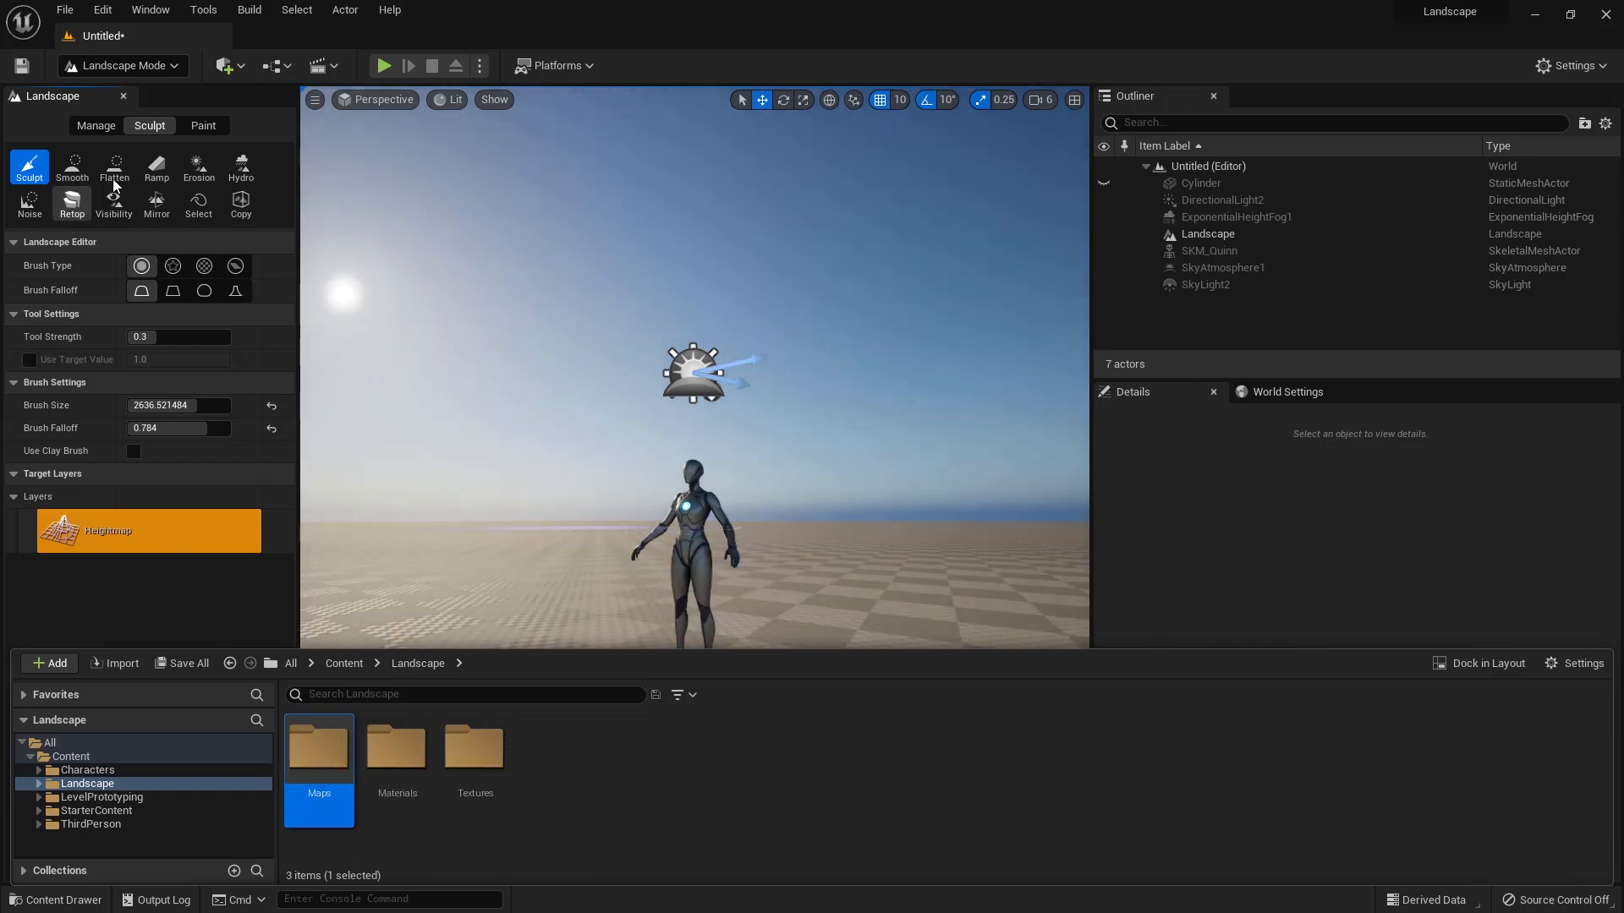
{"action": "left_click", "coordinate": [67, 10]}
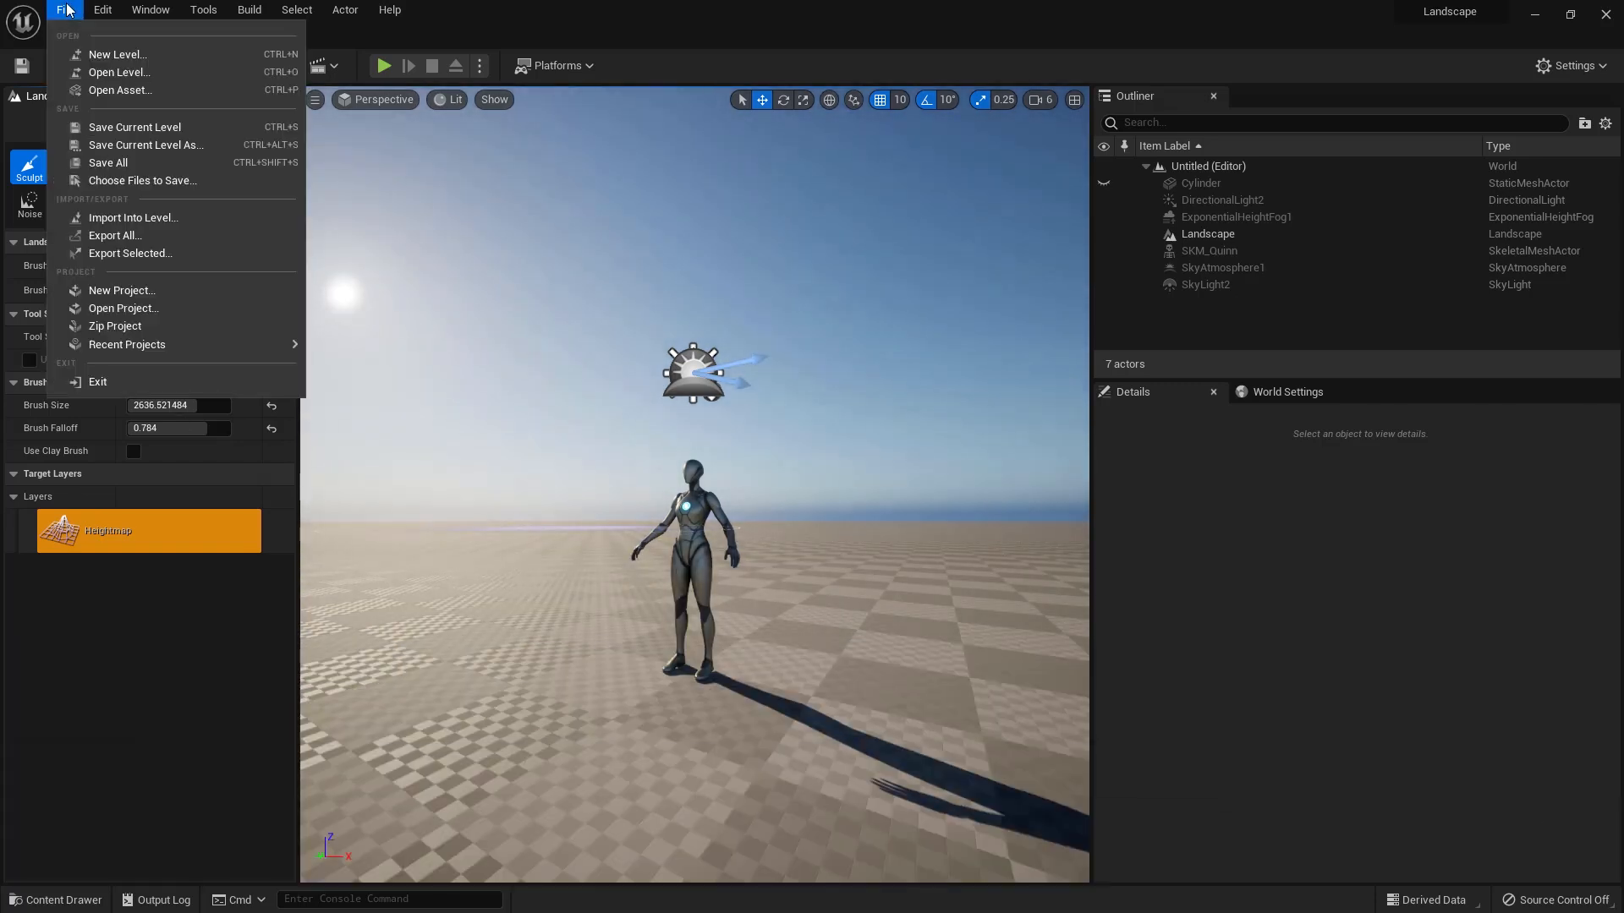
{"action": "left_click", "coordinate": [120, 145]}
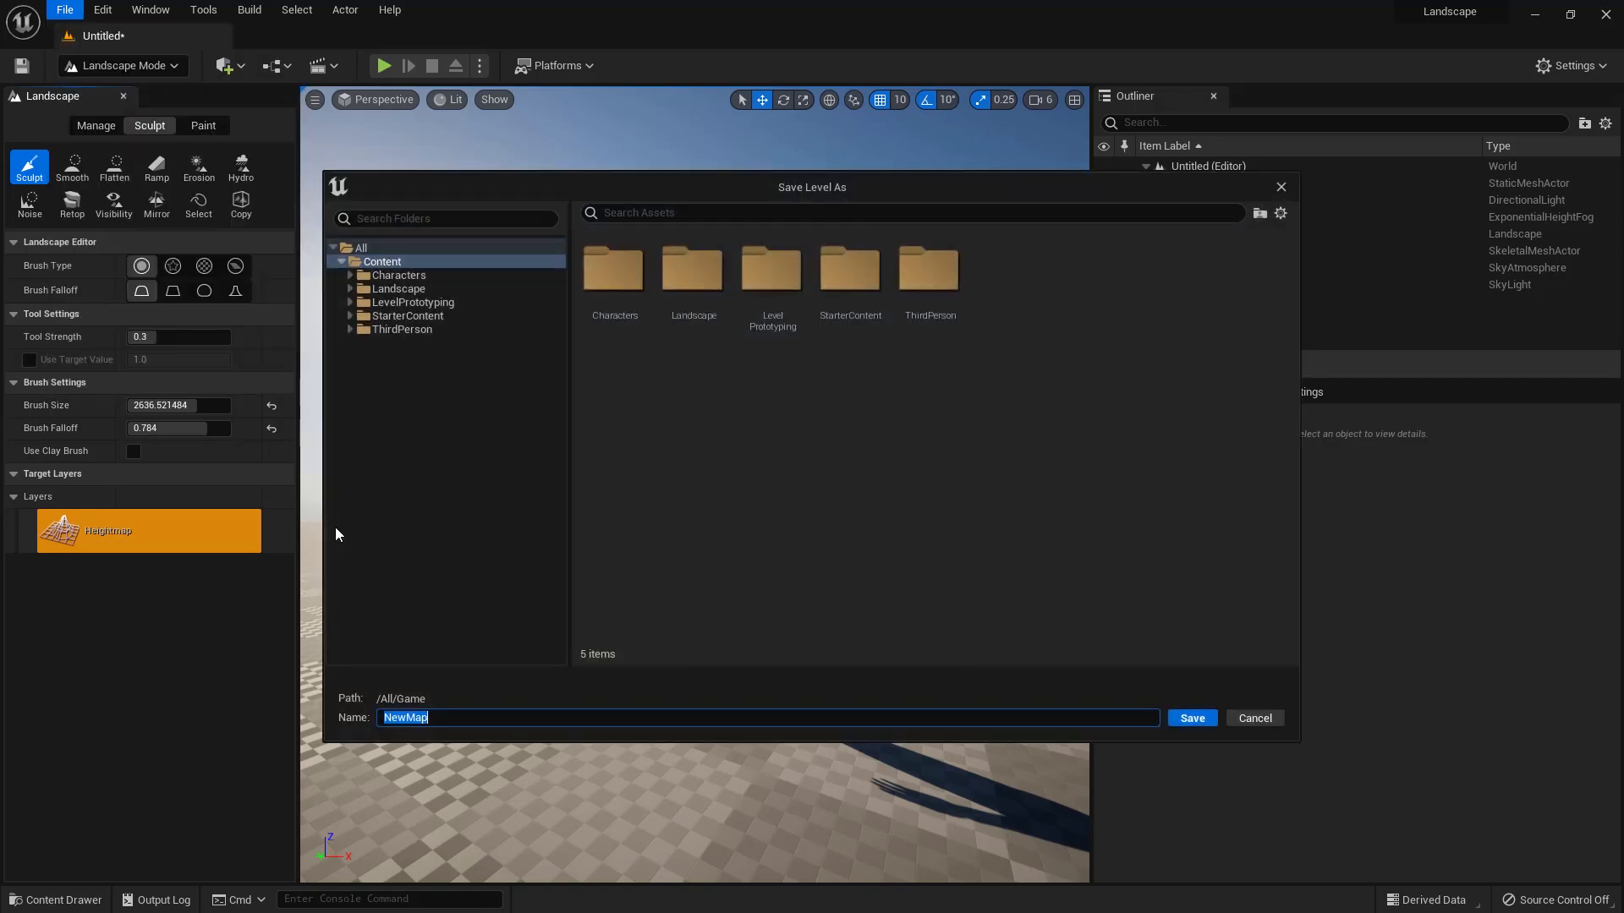
{"action": "double_click", "coordinate": [678, 265]}
{"action": "double_click", "coordinate": [591, 283]}
{"action": "left_click", "coordinate": [429, 717]}
{"action": "left_click_drag", "start_coordinate": [429, 717], "coordinate": [304, 715]}
{"action": "type", "text": "MyVeryFirstlandscape"}
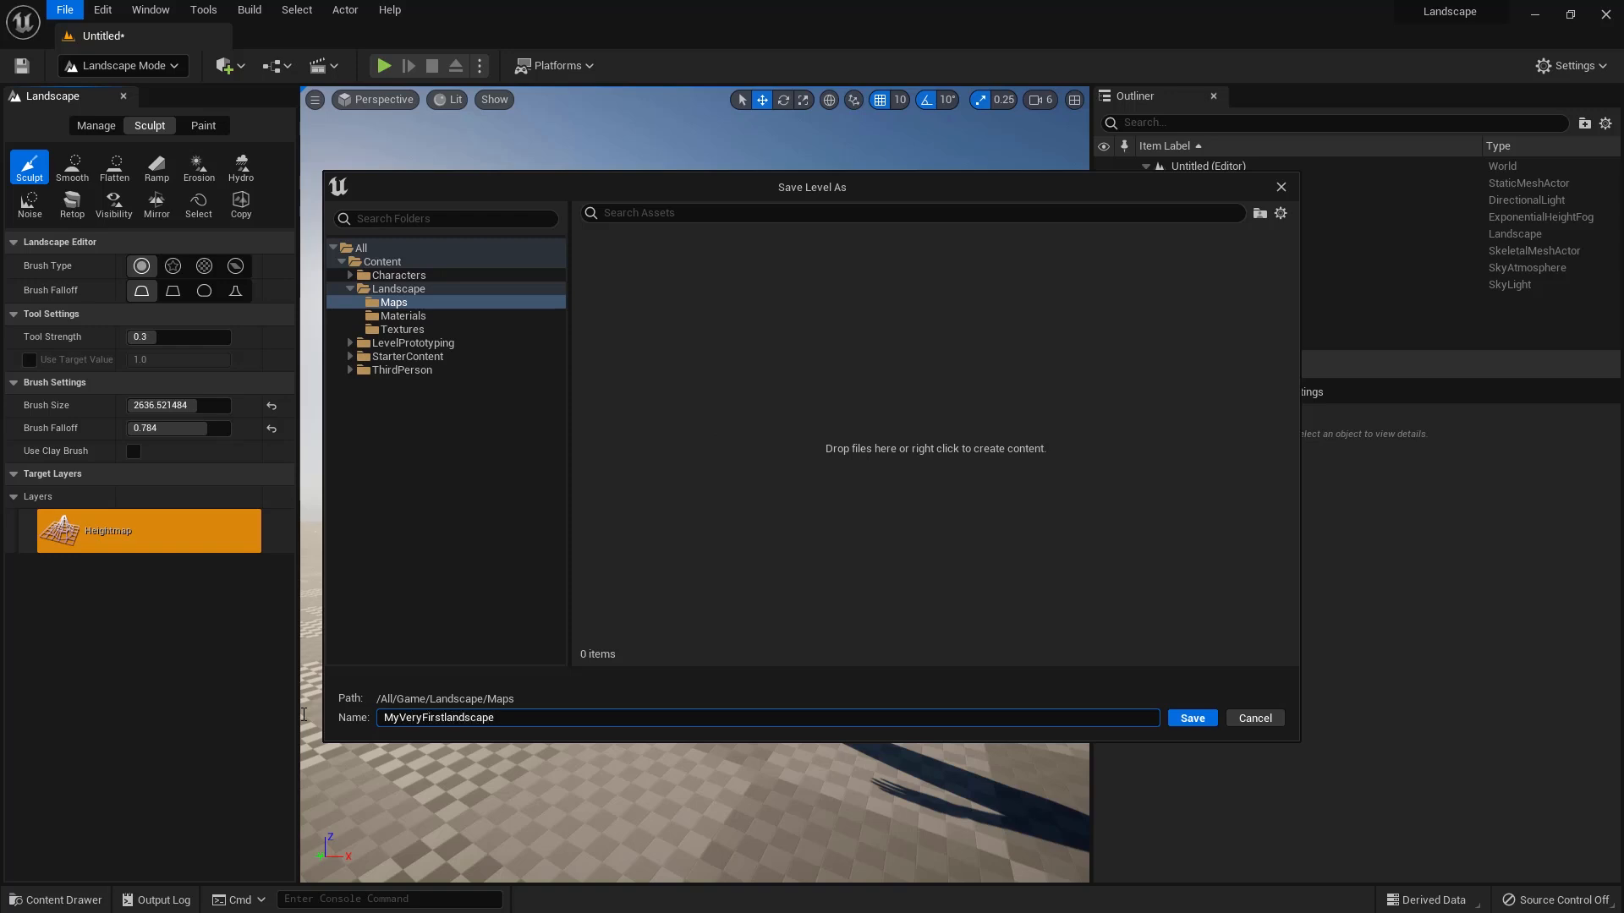
{"action": "left_click", "coordinate": [1192, 719]}
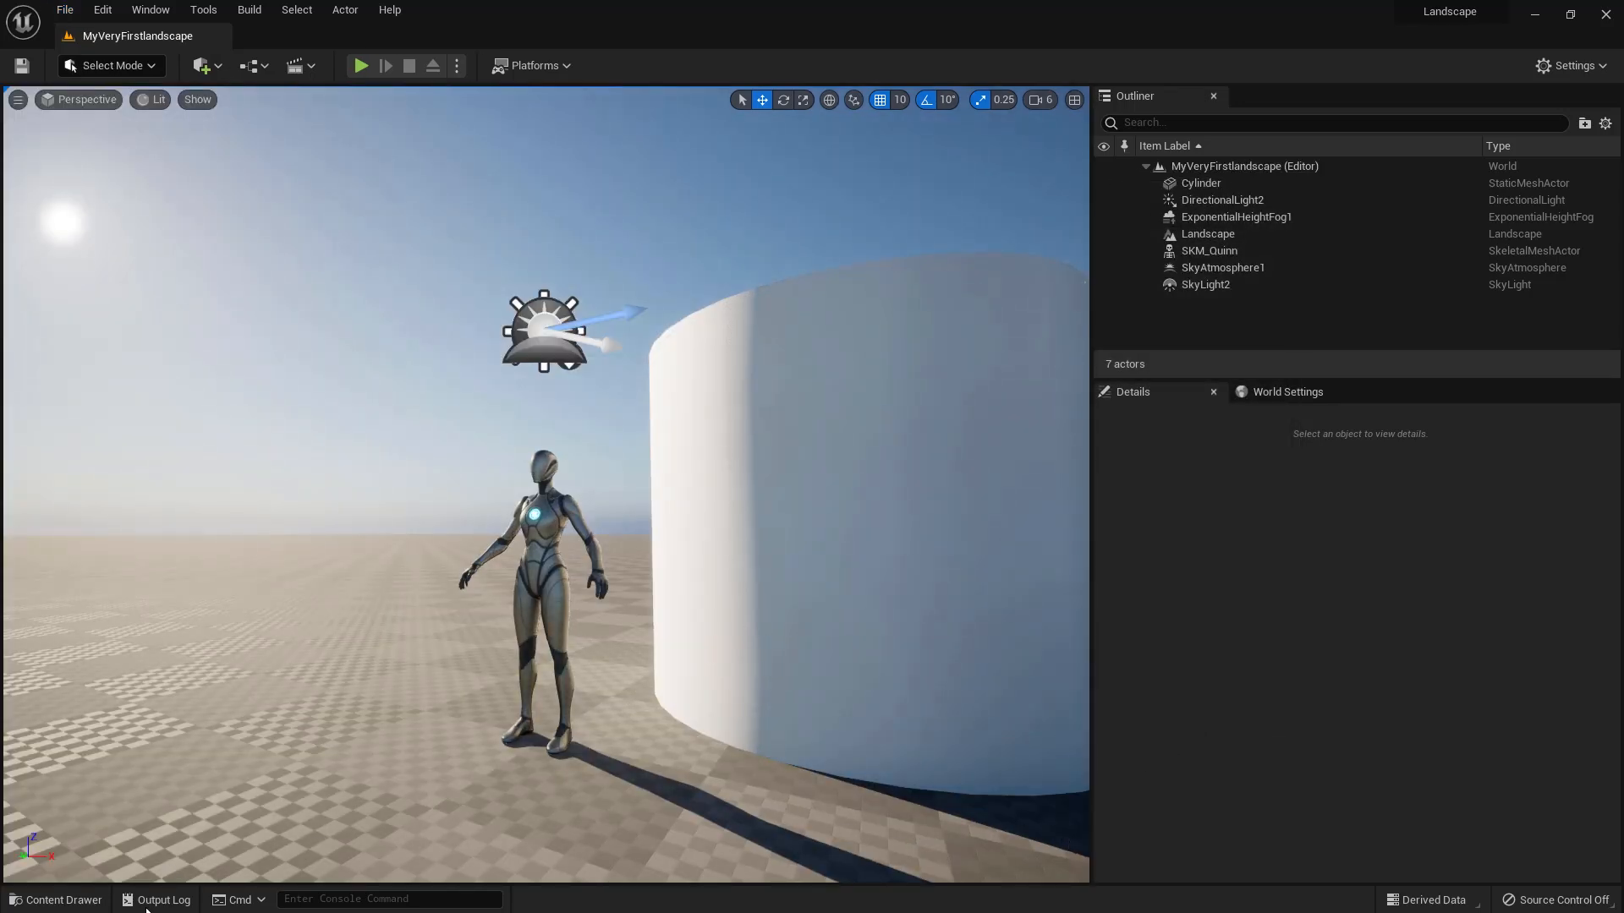
Step: Browse the Maps and Materials subfolders of the Landscape folder to check where the level was saved
{"action": "left_click", "coordinate": [56, 900]}
{"action": "double_click", "coordinate": [309, 755]}
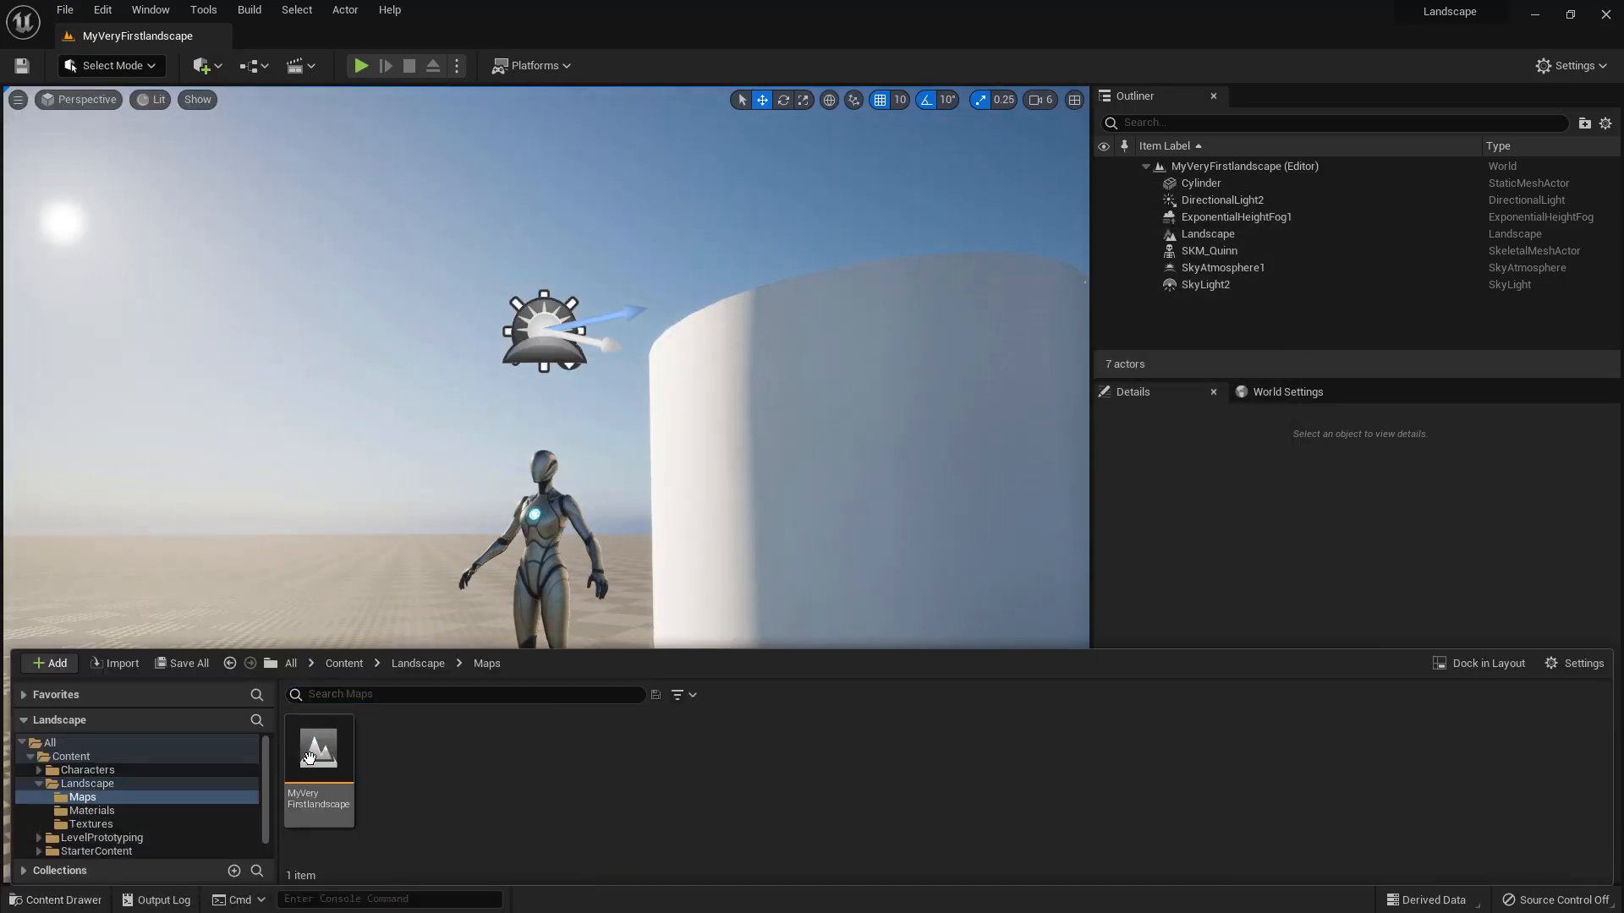
{"action": "left_click", "coordinate": [419, 664]}
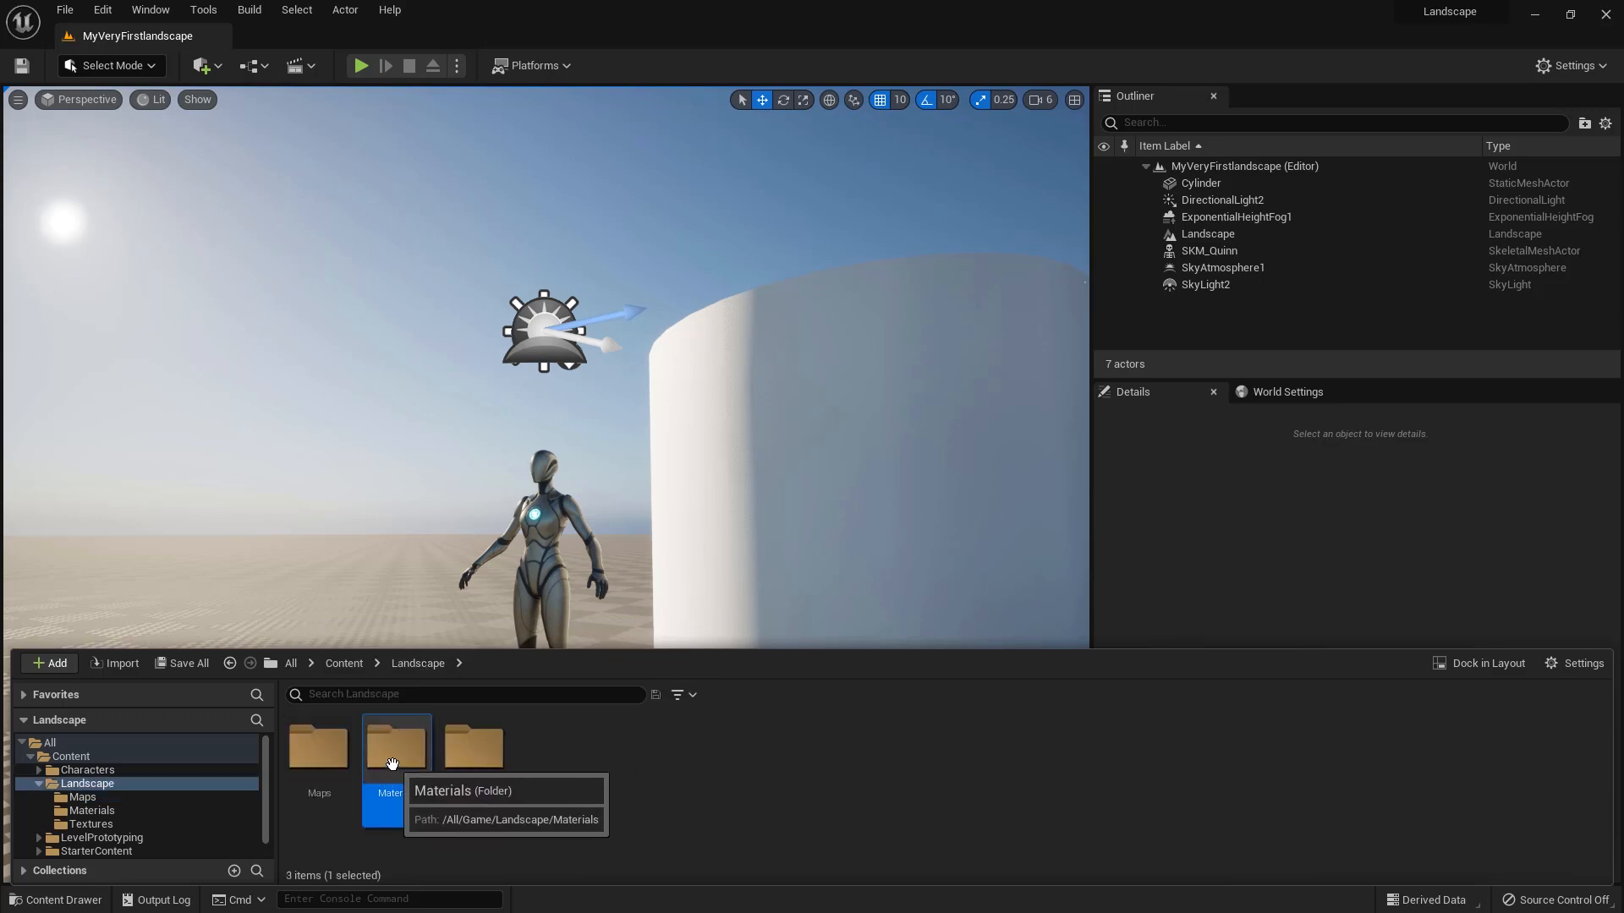
{"action": "double_click", "coordinate": [392, 766]}
{"action": "left_click", "coordinate": [406, 664]}
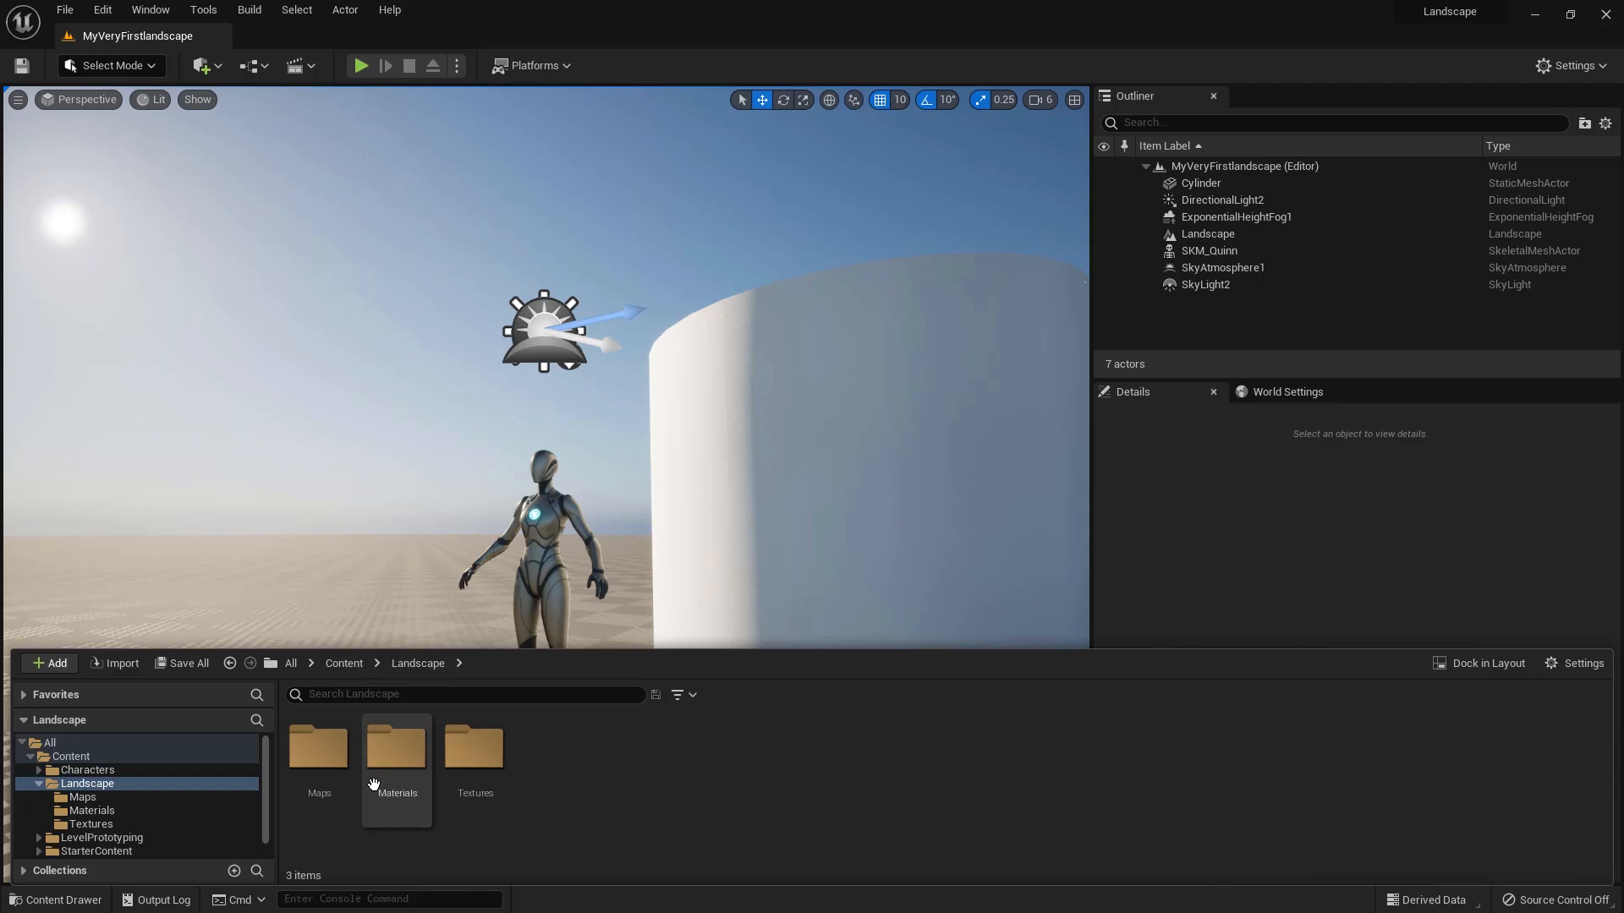
{"action": "left_click", "coordinate": [112, 65]}
{"action": "left_click", "coordinate": [97, 112]}
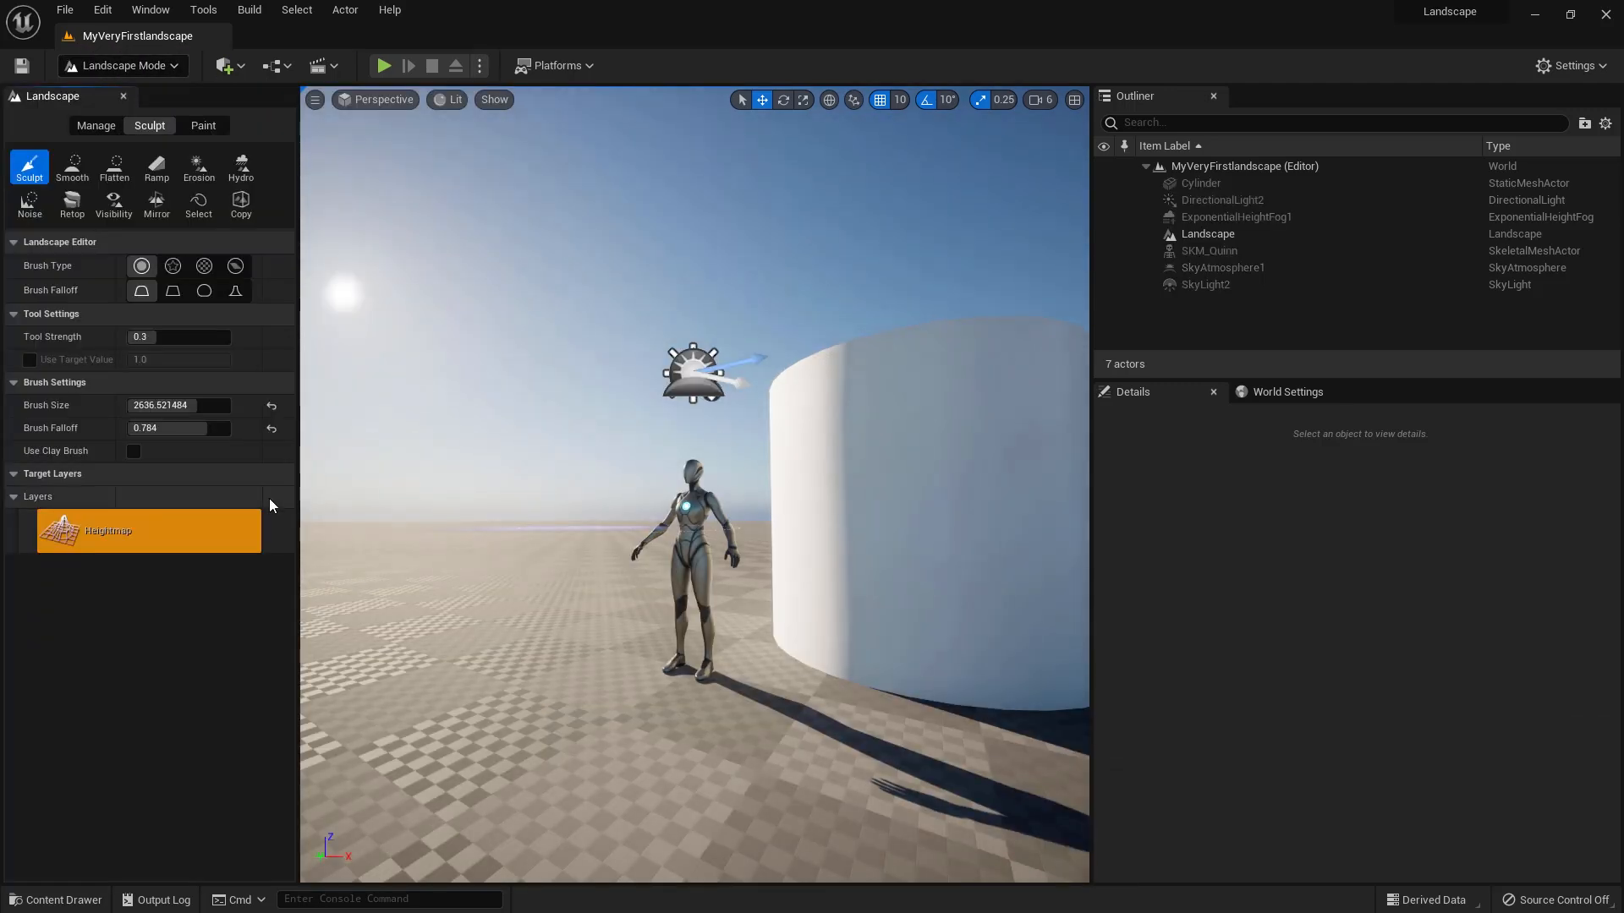
{"action": "left_click", "coordinate": [121, 65]}
{"action": "left_click", "coordinate": [100, 84]}
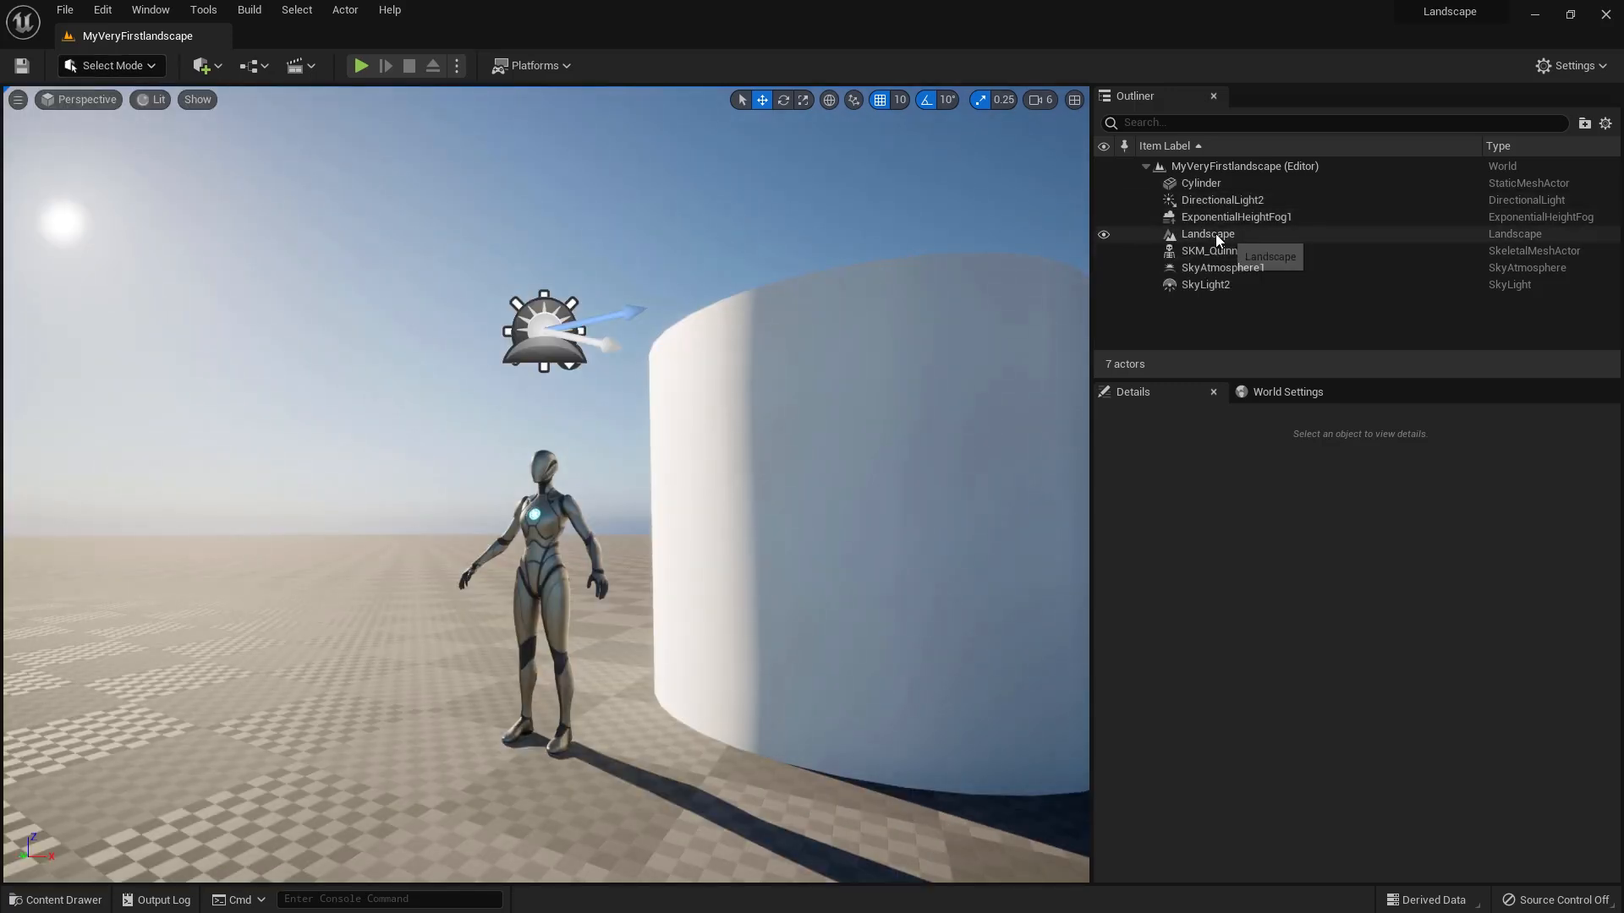
Step: Delete the Cylinder actor from the level and switch to Landscape mode
{"action": "left_click", "coordinate": [1197, 184]}
{"action": "key", "text": "Delete"}
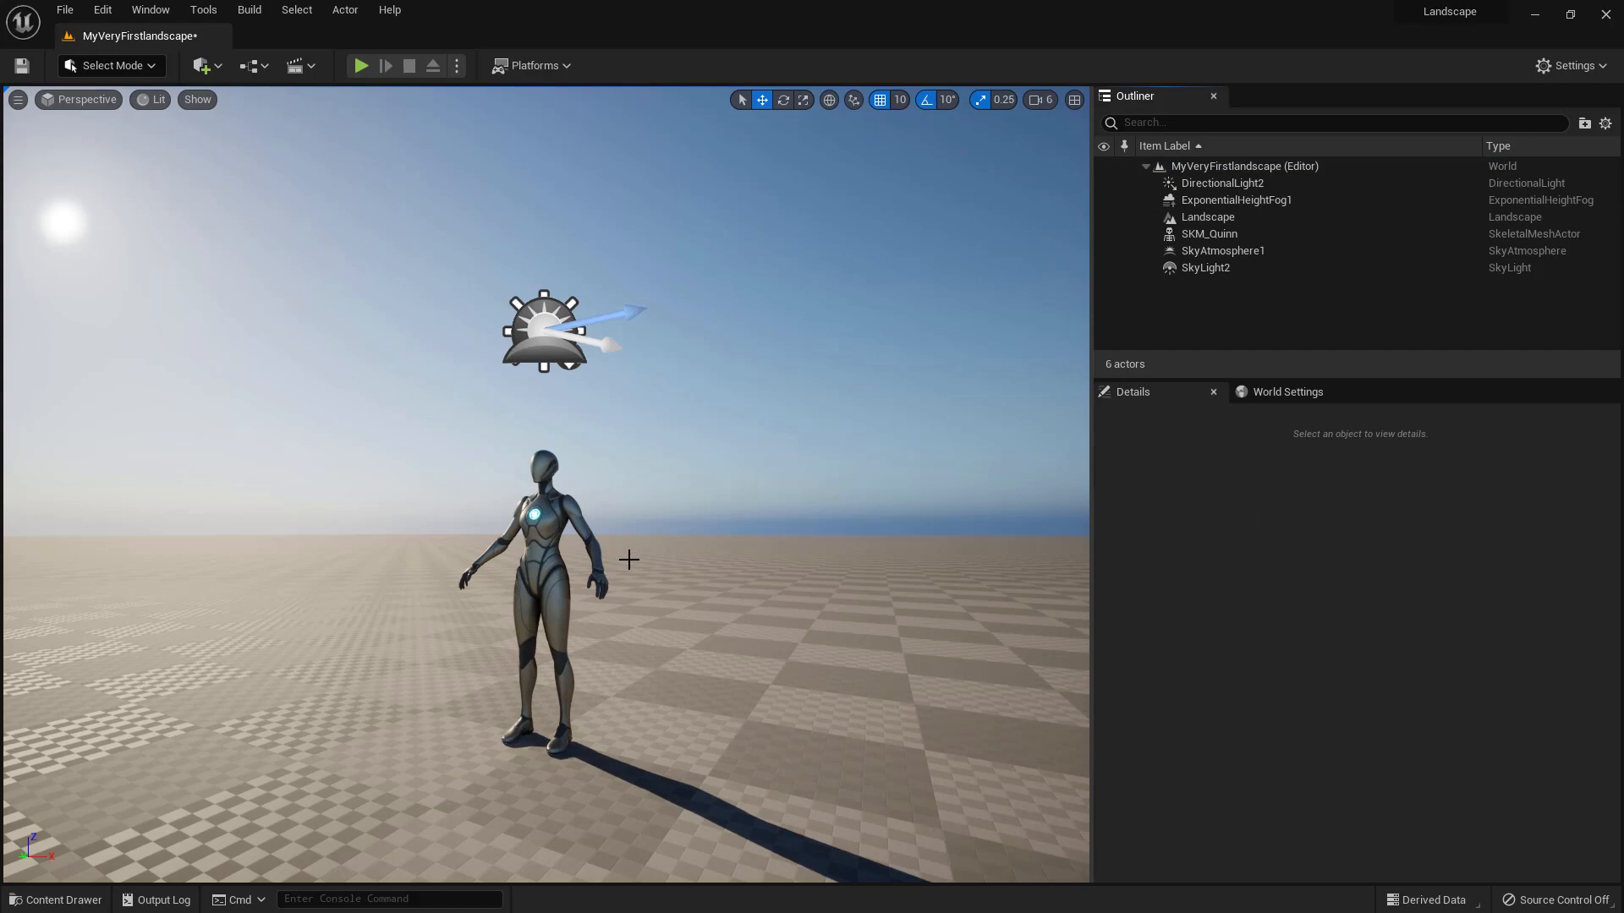
{"action": "scroll", "coordinate": [718, 581], "scroll_direction": "down", "scroll_amount": 5}
{"action": "scroll", "coordinate": [718, 581], "scroll_direction": "up", "scroll_amount": 4}
{"action": "left_click_drag", "start_coordinate": [718, 581], "coordinate": [766, 609], "text": "alt"}
{"action": "scroll", "coordinate": [733, 592], "scroll_direction": "down", "scroll_amount": 8}
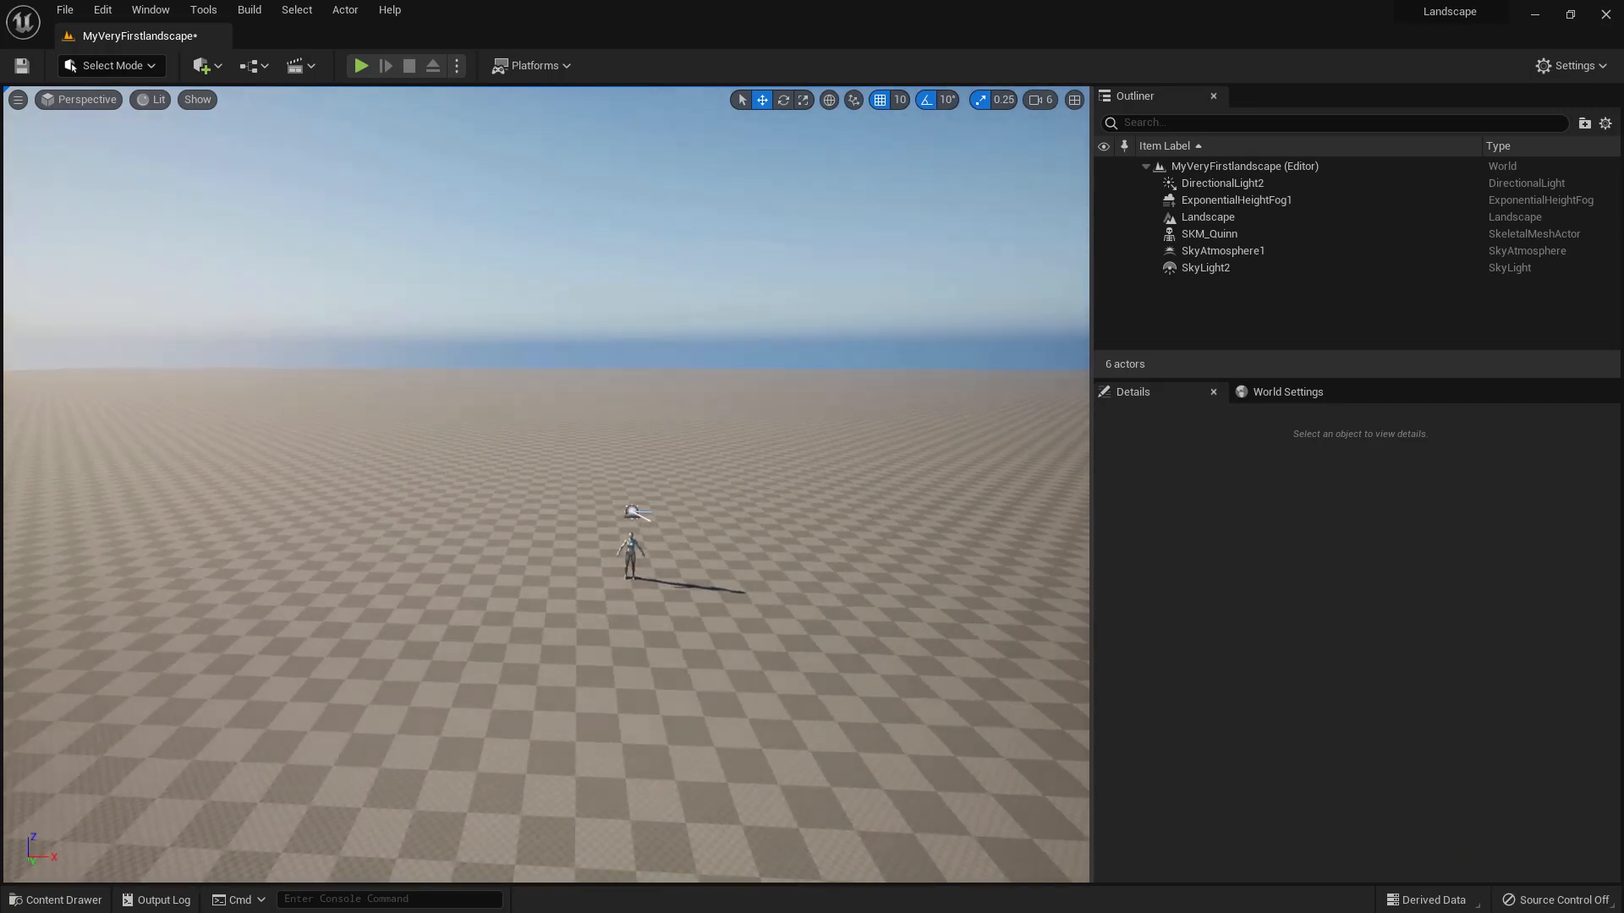
{"action": "left_click", "coordinate": [112, 66]}
{"action": "left_click", "coordinate": [105, 109]}
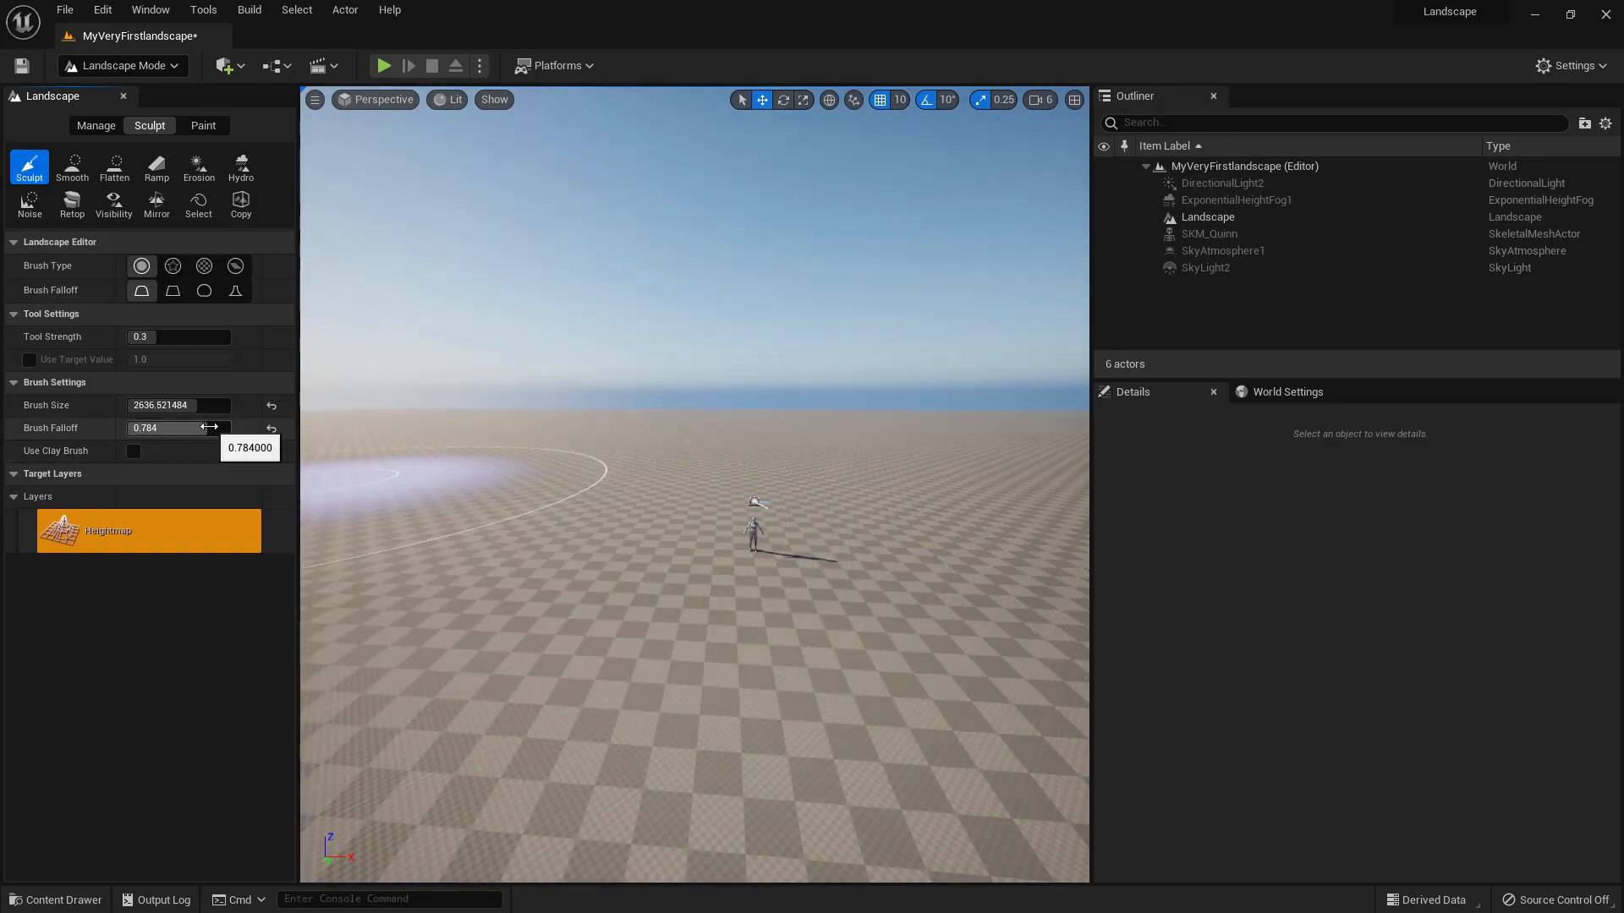
Step: Sculpt rolling hills and shallow dips behind and beside the mannequin using a brush size of about 1440 and tool strength 0.18
{"action": "mouse_move", "coordinate": [200, 406]}
{"action": "left_mouse_down"}
{"action": "mouse_move", "coordinate": [154, 407]}
{"action": "mouse_move", "coordinate": [172, 407]}
{"action": "left_mouse_up"}
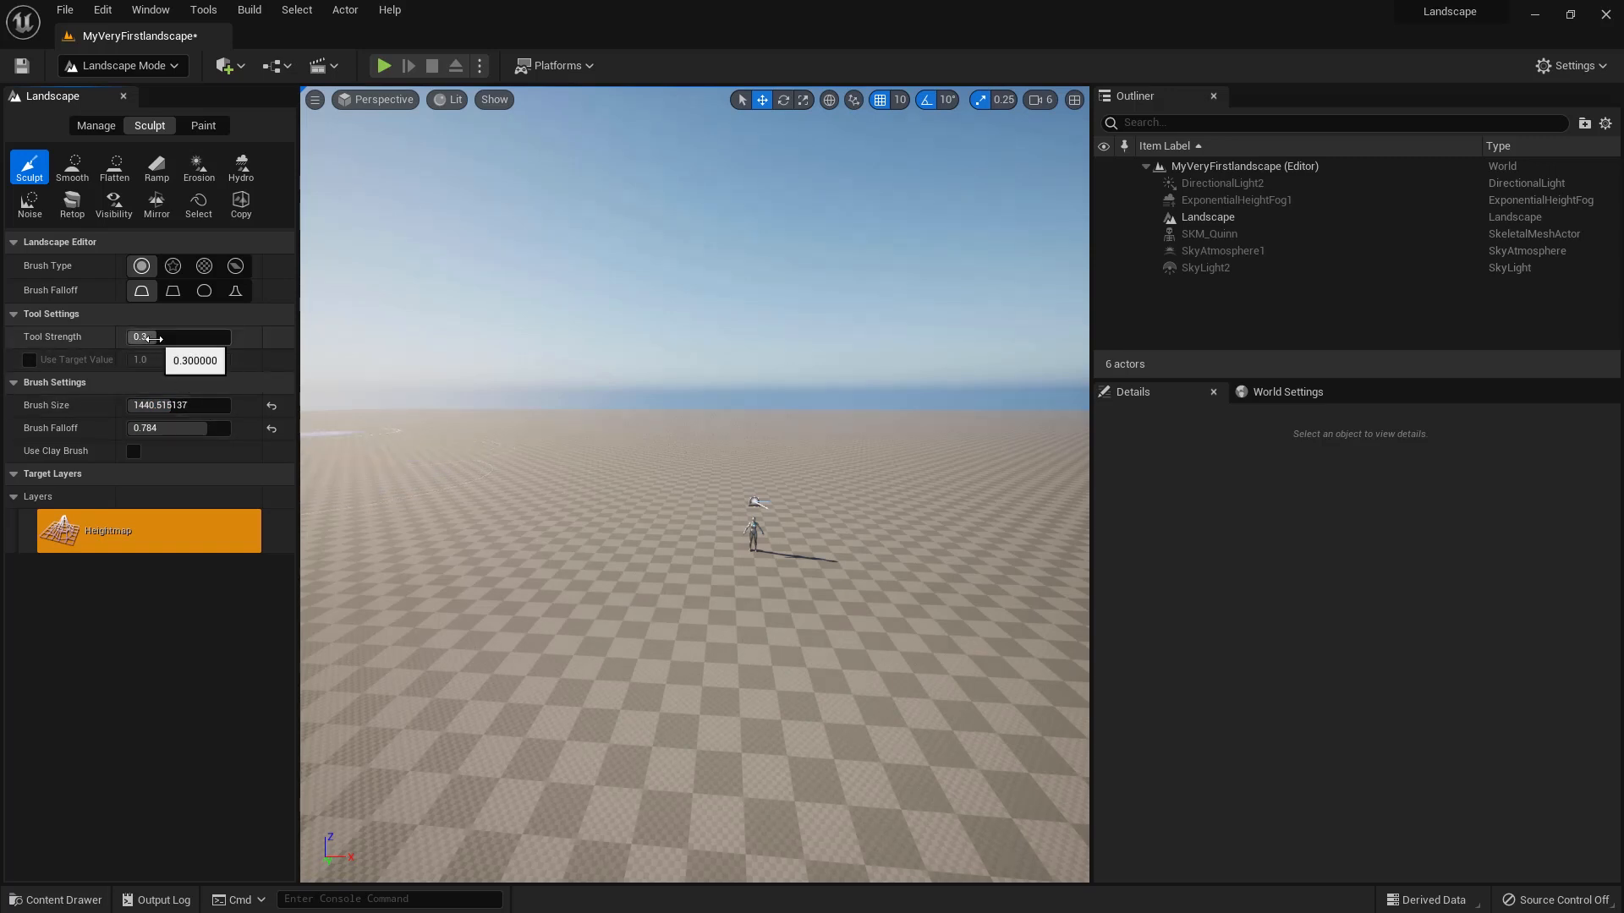
{"action": "mouse_move", "coordinate": [392, 465]}
{"action": "left_mouse_down"}
{"action": "mouse_move", "coordinate": [544, 414]}
{"action": "mouse_move", "coordinate": [562, 435]}
{"action": "mouse_move", "coordinate": [728, 414]}
{"action": "mouse_move", "coordinate": [755, 450]}
{"action": "left_mouse_up"}
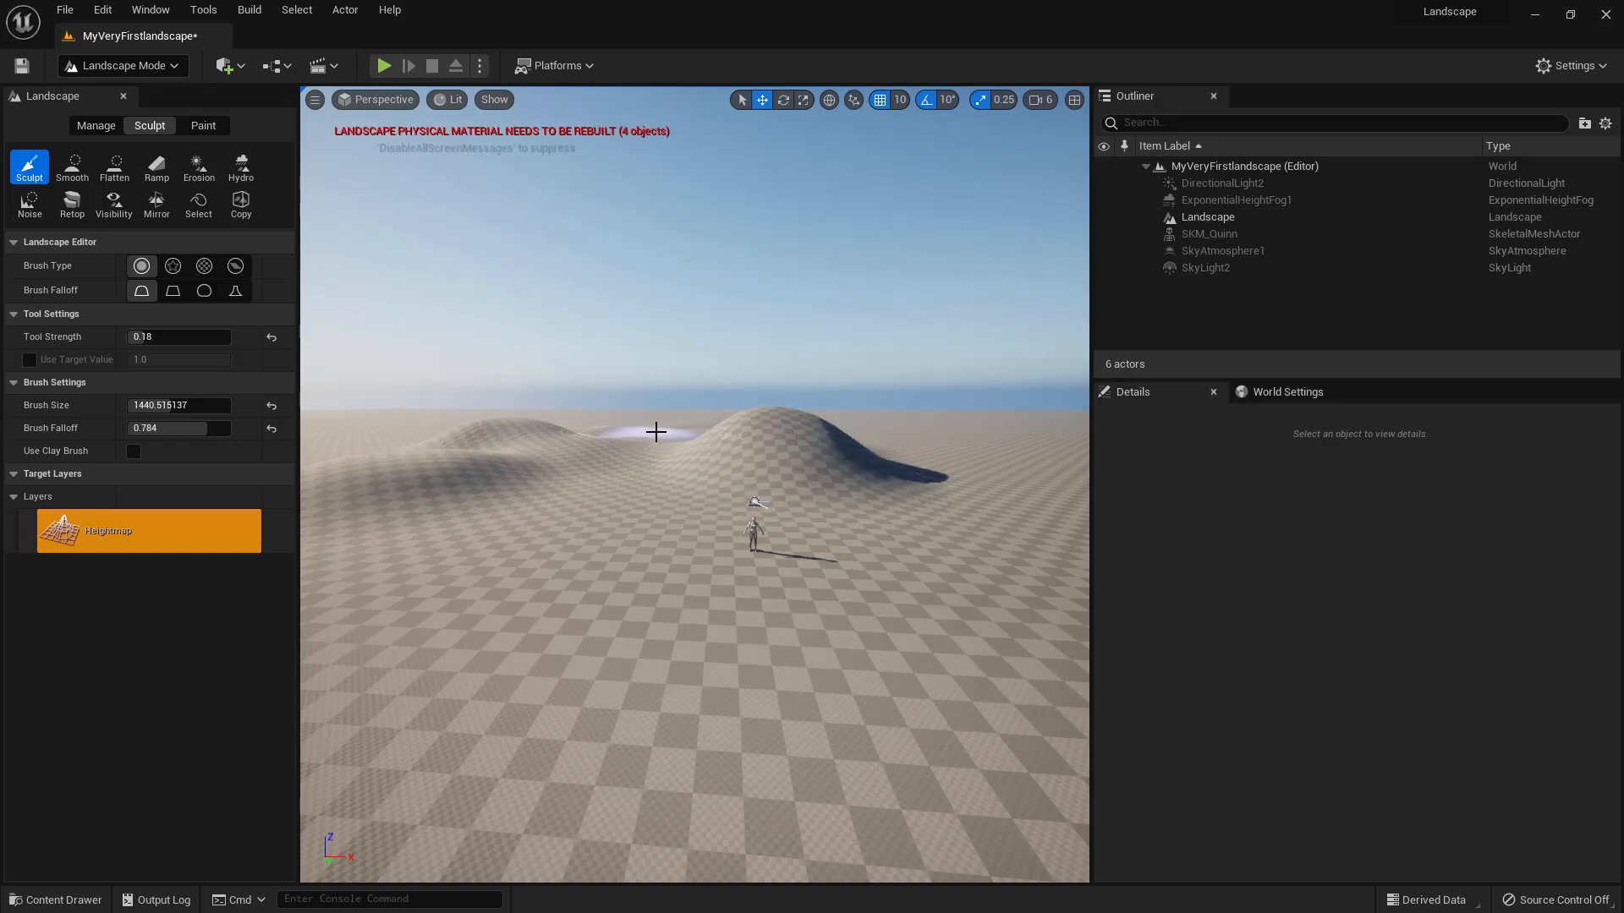
{"action": "mouse_move", "coordinate": [907, 436]}
{"action": "left_mouse_down"}
{"action": "mouse_move", "coordinate": [1008, 486]}
{"action": "mouse_move", "coordinate": [1055, 428]}
{"action": "mouse_move", "coordinate": [1056, 387]}
{"action": "left_mouse_up"}
{"action": "key", "text": "e"}
{"action": "right_click_drag", "start_coordinate": [644, 516], "coordinate": [645, 566]}
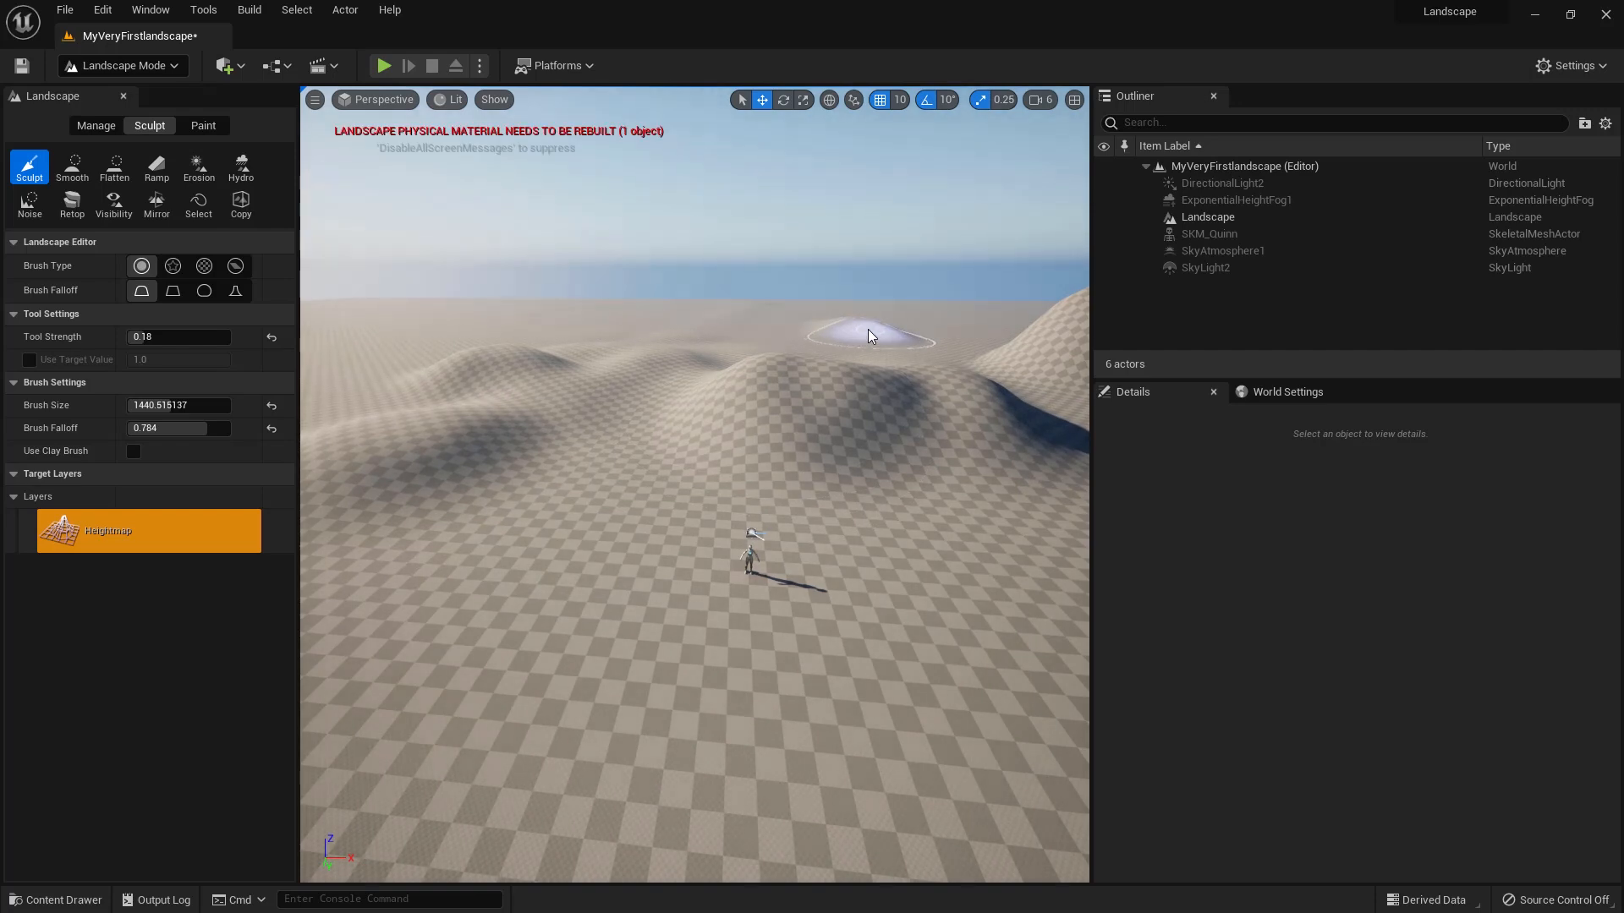
{"action": "left_click_drag", "start_coordinate": [602, 376], "coordinate": [605, 391], "text": "shift"}
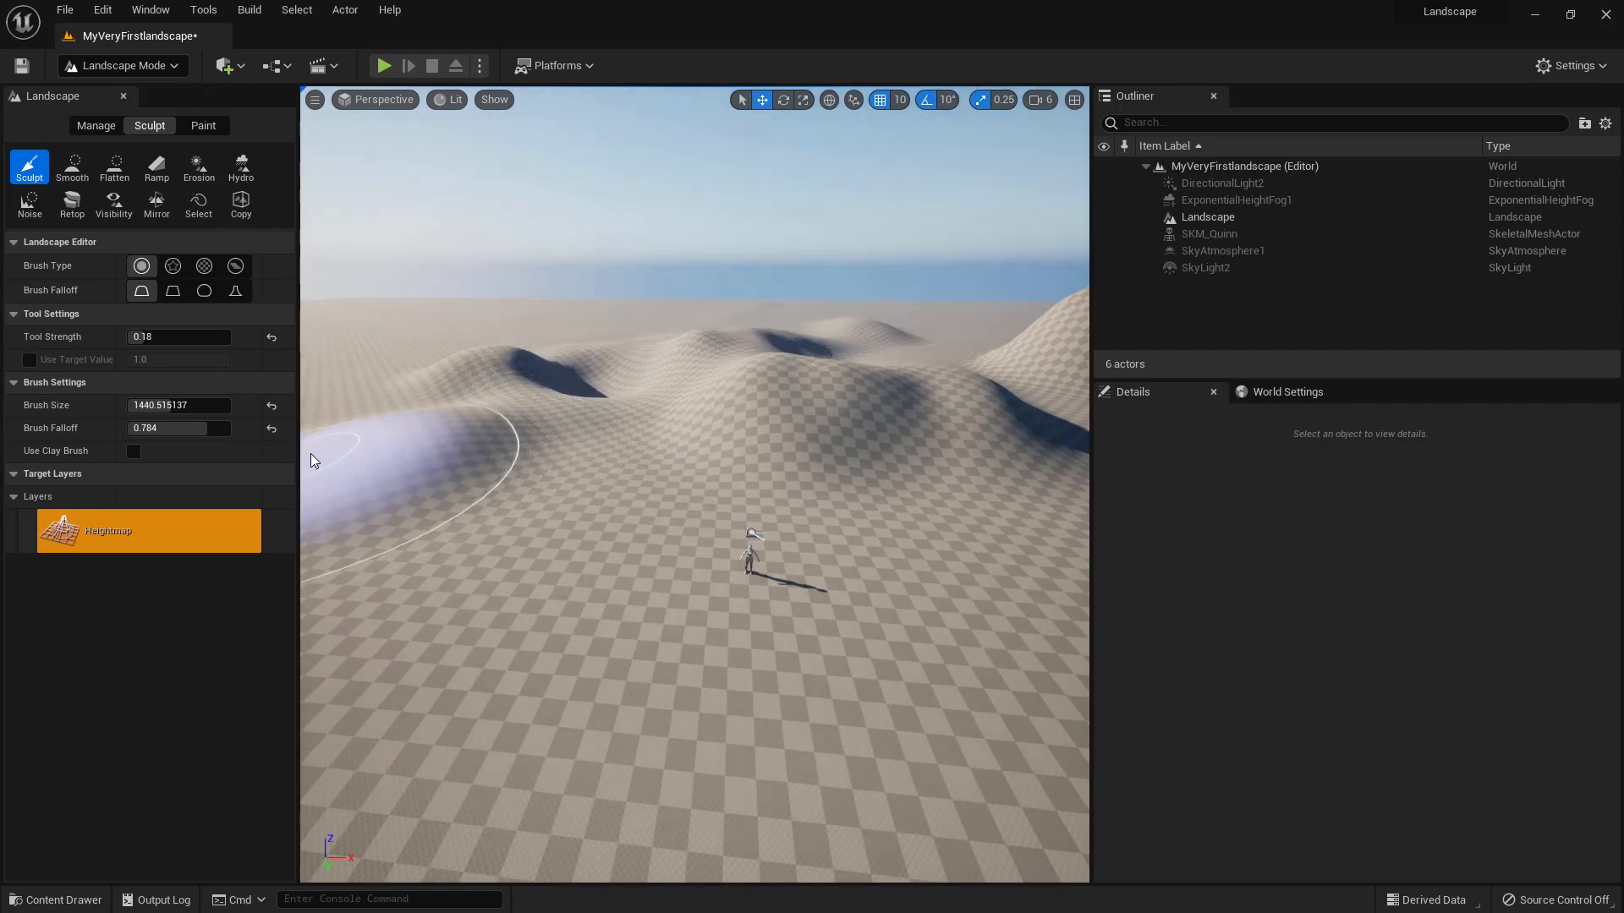
{"action": "mouse_move", "coordinate": [582, 384]}
{"action": "left_mouse_down"}
{"action": "mouse_move", "coordinate": [602, 384]}
{"action": "mouse_move", "coordinate": [496, 360]}
{"action": "mouse_move", "coordinate": [494, 430]}
{"action": "mouse_move", "coordinate": [496, 344]}
{"action": "mouse_move", "coordinate": [517, 336]}
{"action": "mouse_move", "coordinate": [338, 485]}
{"action": "mouse_move", "coordinate": [380, 337]}
{"action": "mouse_move", "coordinate": [373, 352]}
{"action": "mouse_move", "coordinate": [410, 340]}
{"action": "left_mouse_up"}
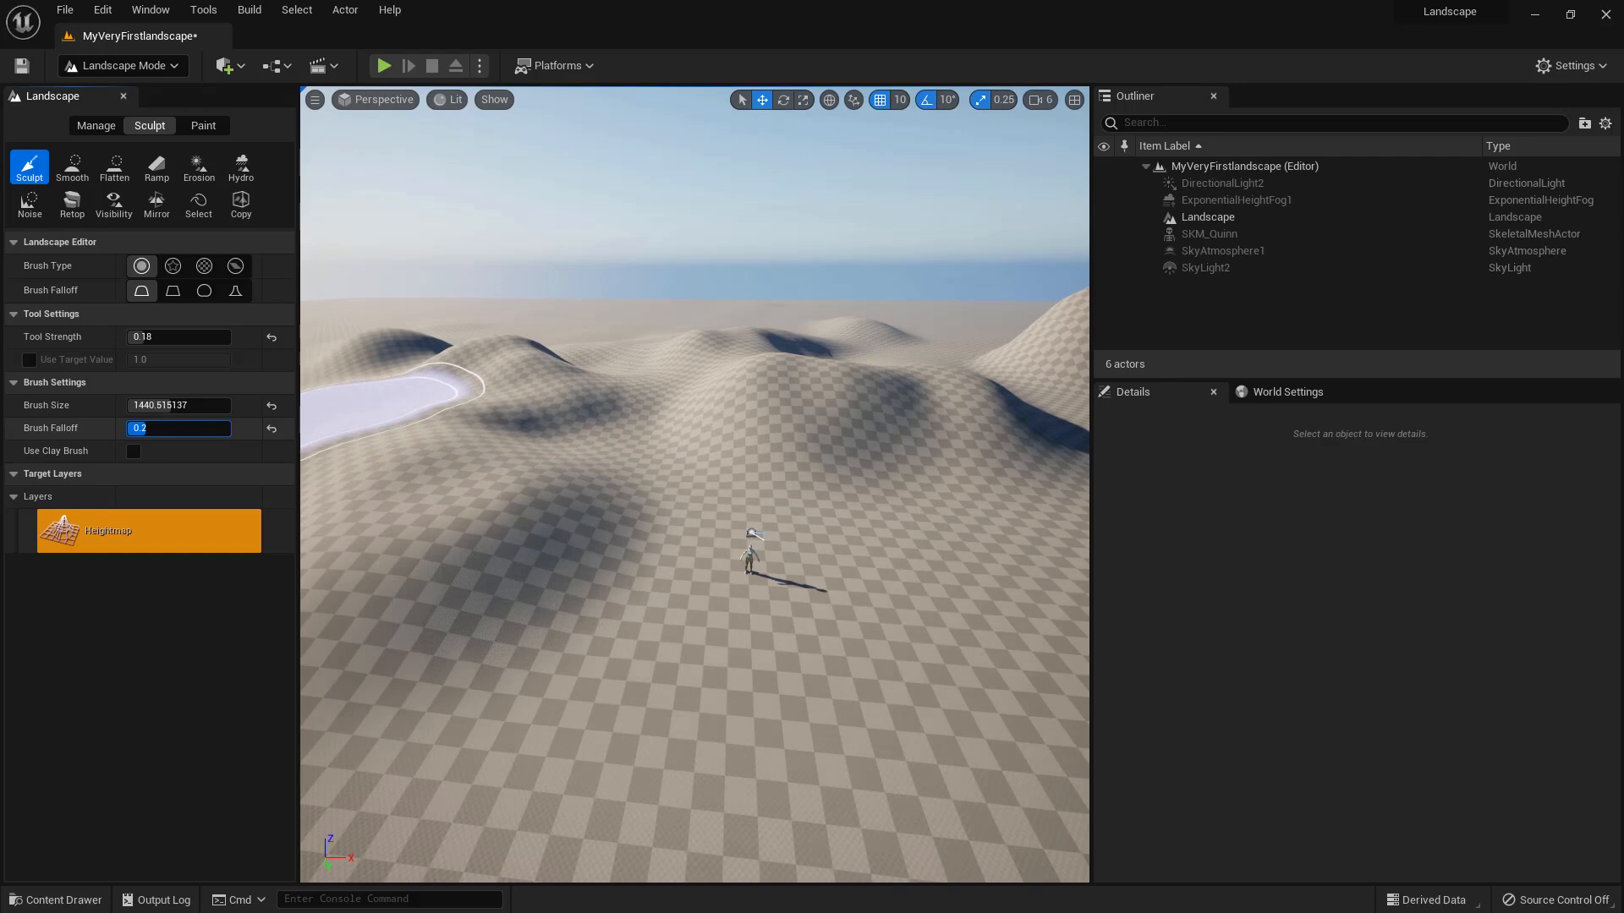
Step: Sculpt narrow ridges into the hill slopes with the brush size at about 249 and the brush falloff at 0.2
{"action": "left_click_drag", "start_coordinate": [176, 406], "coordinate": [133, 406]}
{"action": "mouse_move", "coordinate": [638, 477]}
{"action": "left_mouse_down"}
{"action": "mouse_move", "coordinate": [595, 533]}
{"action": "mouse_move", "coordinate": [435, 558]}
{"action": "mouse_move", "coordinate": [445, 471]}
{"action": "mouse_move", "coordinate": [383, 526]}
{"action": "mouse_move", "coordinate": [475, 464]}
{"action": "mouse_move", "coordinate": [344, 526]}
{"action": "mouse_move", "coordinate": [453, 515]}
{"action": "mouse_move", "coordinate": [415, 541]}
{"action": "mouse_move", "coordinate": [551, 432]}
{"action": "left_mouse_up"}
{"action": "mouse_move", "coordinate": [837, 424]}
{"action": "left_mouse_down"}
{"action": "mouse_move", "coordinate": [968, 533]}
{"action": "mouse_move", "coordinate": [823, 453]}
{"action": "mouse_move", "coordinate": [989, 570]}
{"action": "mouse_move", "coordinate": [937, 514]}
{"action": "mouse_move", "coordinate": [953, 572]}
{"action": "mouse_move", "coordinate": [917, 580]}
{"action": "mouse_move", "coordinate": [854, 431]}
{"action": "mouse_move", "coordinate": [790, 378]}
{"action": "mouse_move", "coordinate": [746, 385]}
{"action": "left_mouse_up"}
{"action": "mouse_move", "coordinate": [706, 446]}
{"action": "left_mouse_down"}
{"action": "mouse_move", "coordinate": [764, 395]}
{"action": "mouse_move", "coordinate": [705, 449]}
{"action": "left_mouse_up"}
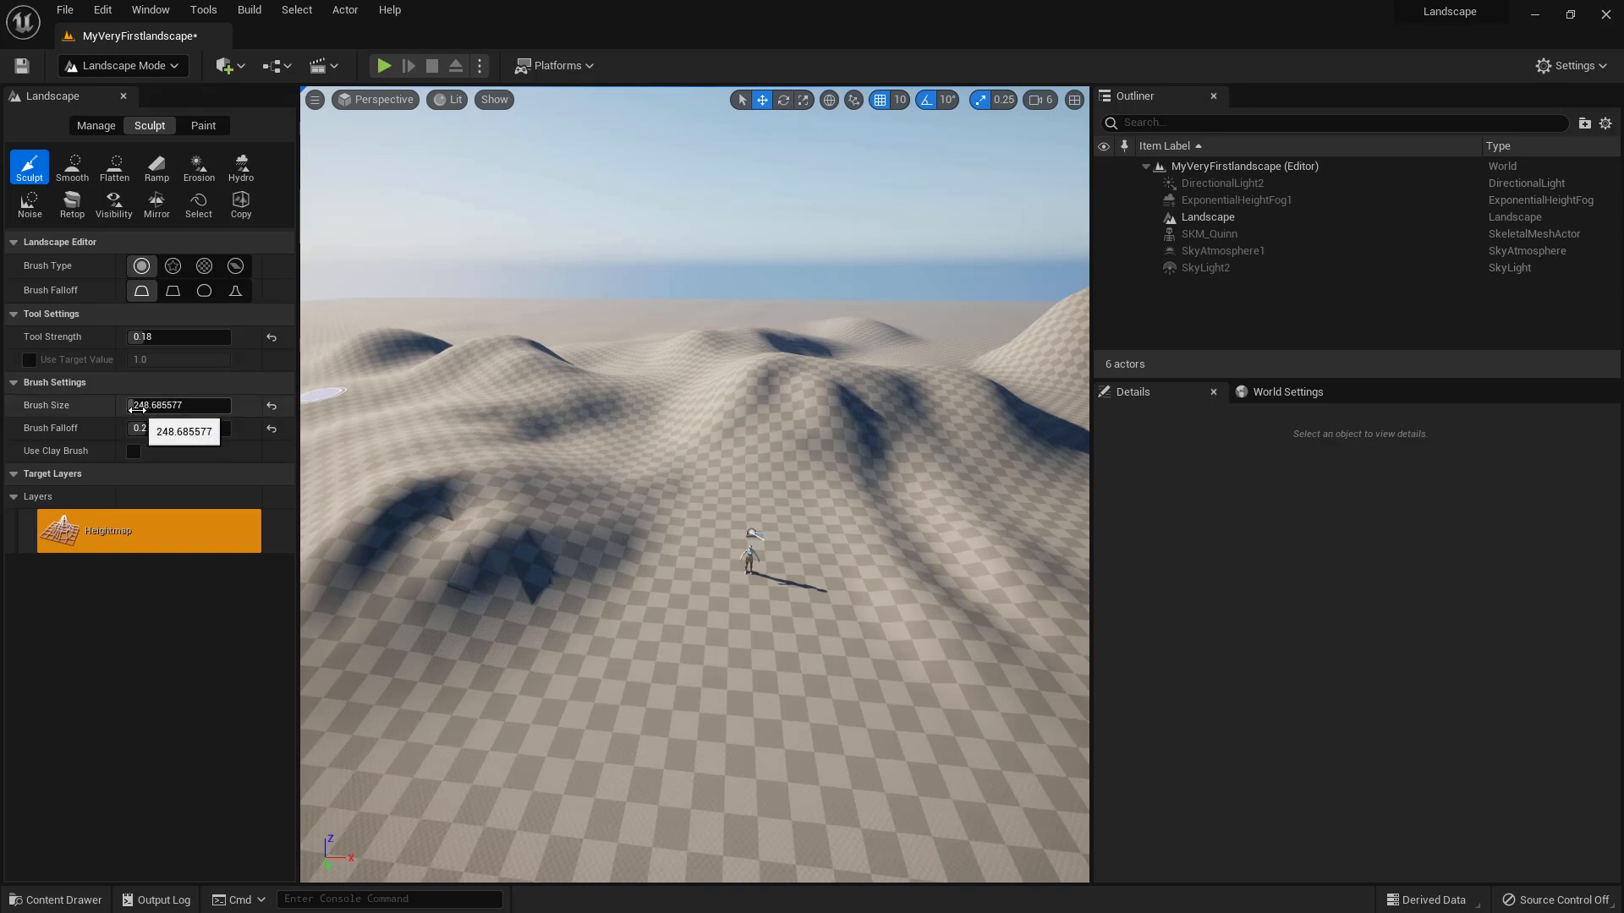
Step: Lower the terrain between the hills just behind the mannequin using a brush size of about 639
{"action": "left_click_drag", "start_coordinate": [137, 410], "coordinate": [147, 410]}
{"action": "right_click_drag", "start_coordinate": [686, 471], "coordinate": [695, 410]}
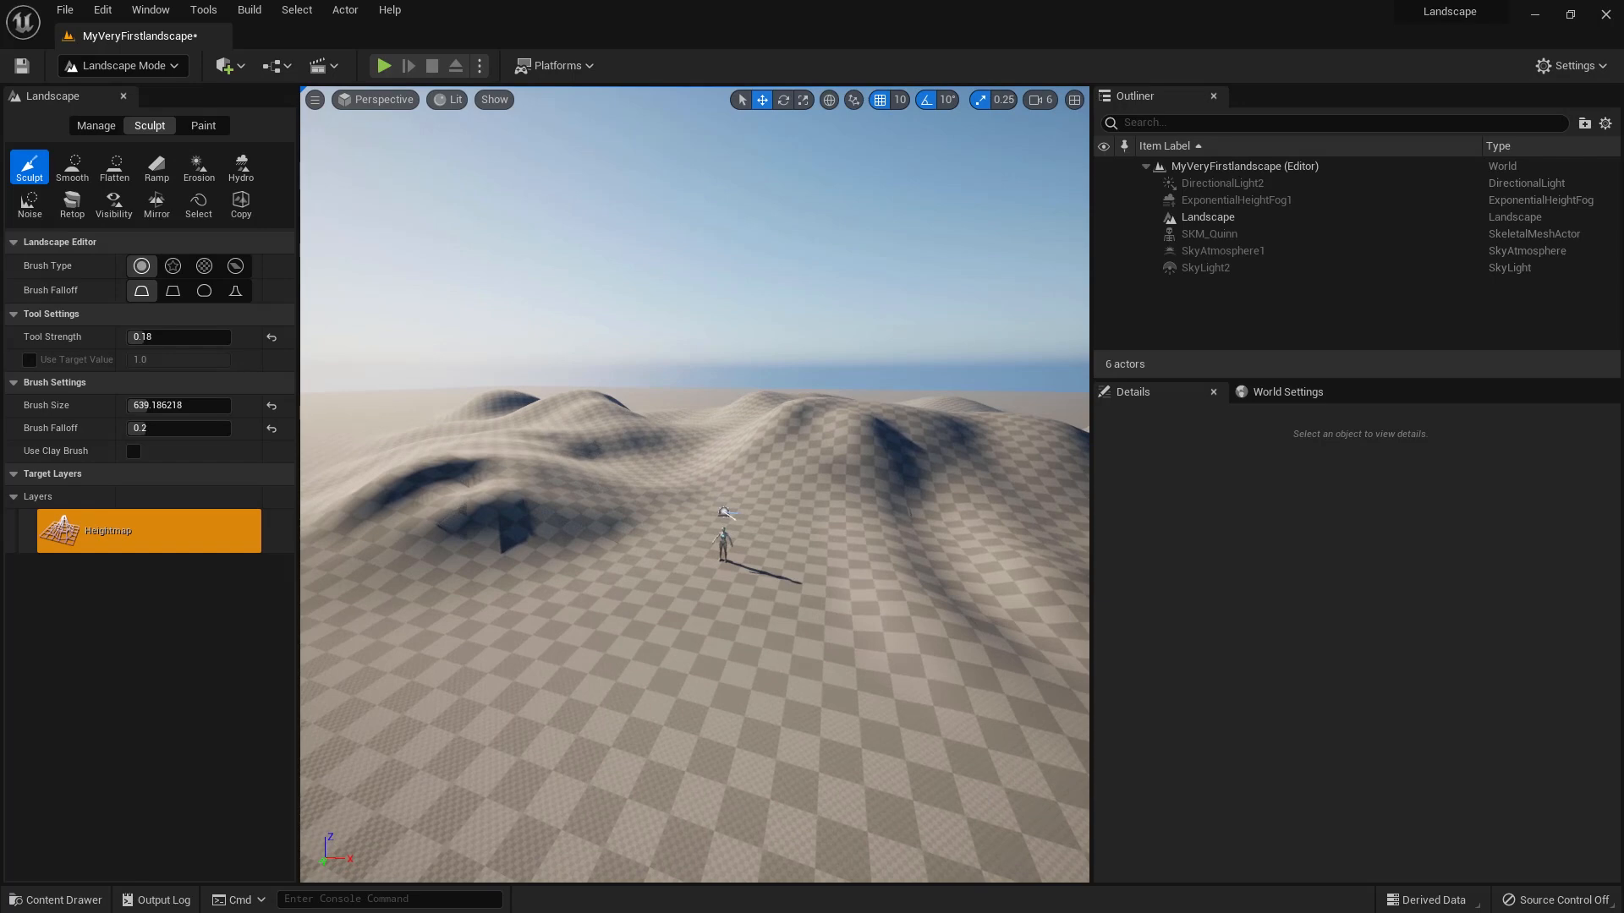
{"action": "mouse_move", "coordinate": [711, 465]}
{"action": "left_mouse_down", "text": "shift"}
{"action": "mouse_move", "coordinate": [678, 438]}
{"action": "mouse_move", "coordinate": [701, 483]}
{"action": "left_mouse_up", "text": "shift"}
{"action": "mouse_move", "coordinate": [672, 417]}
{"action": "left_mouse_down", "text": "shift"}
{"action": "mouse_move", "coordinate": [719, 474]}
{"action": "mouse_move", "coordinate": [770, 486]}
{"action": "left_mouse_up", "text": "shift"}
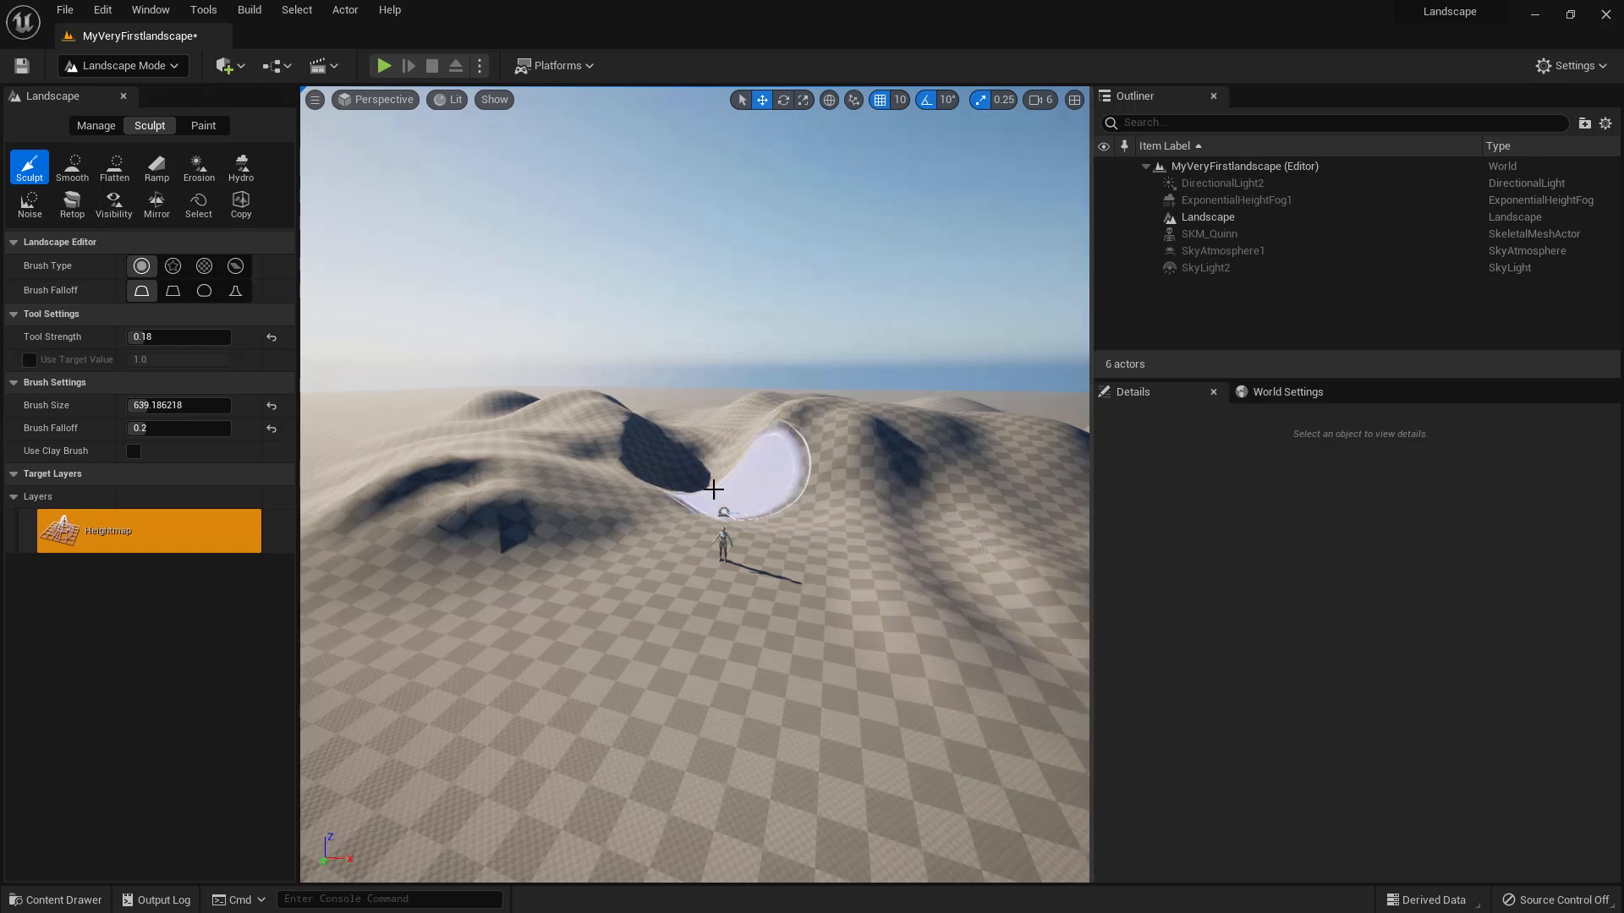
Step: Smooth the jagged ridge on the near hill beside the mannequin with the Smooth tool
{"action": "left_click", "coordinate": [72, 165]}
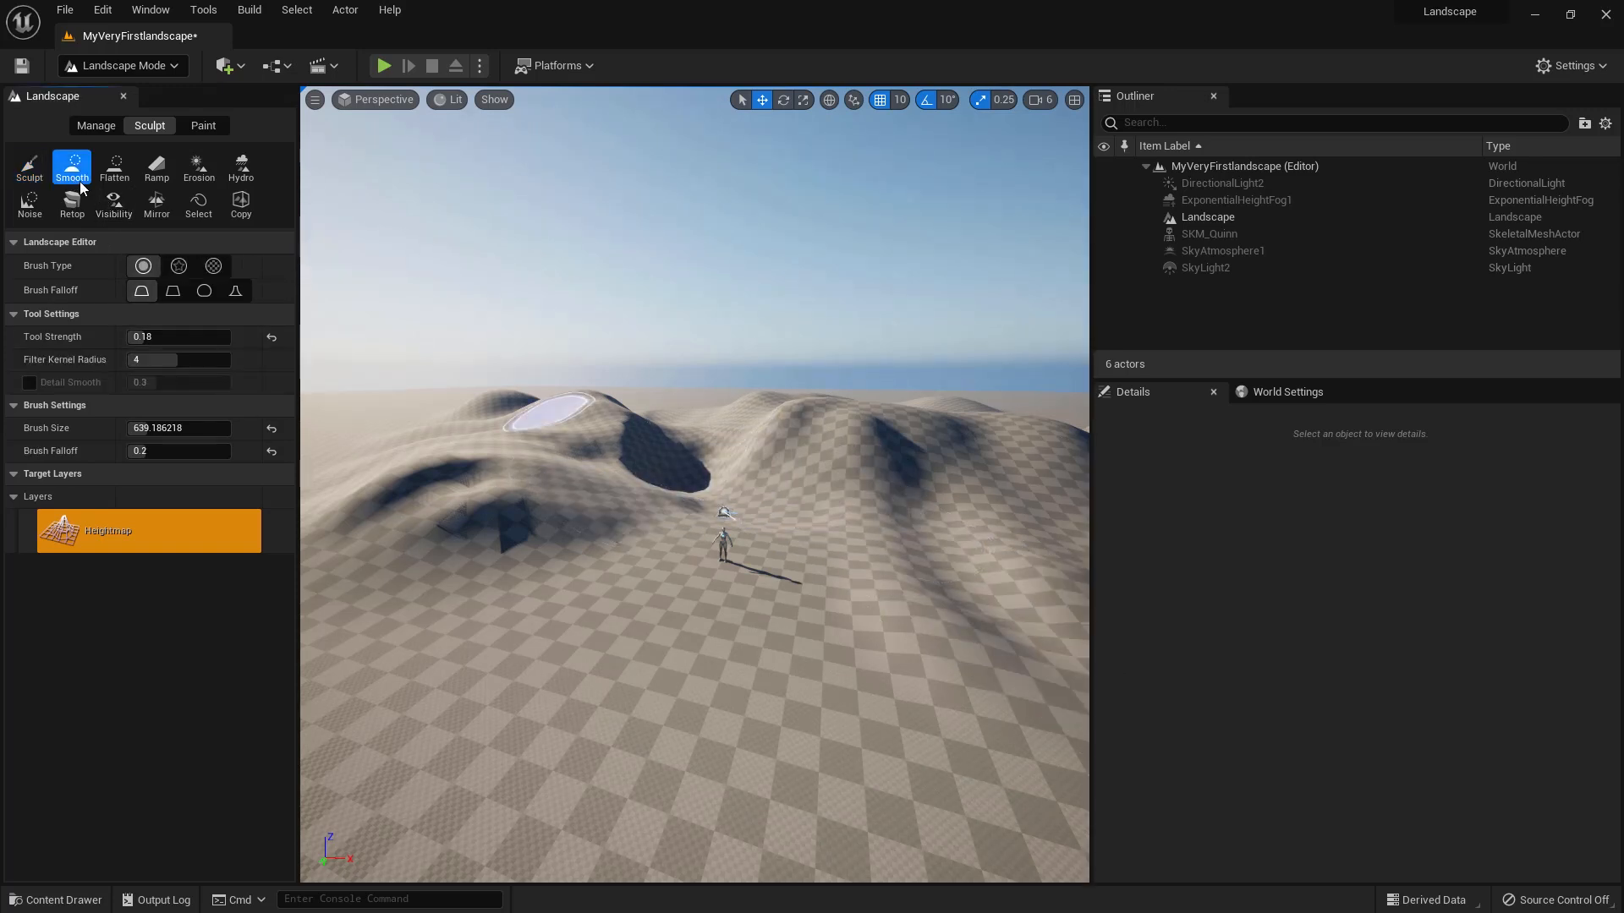
{"action": "mouse_move", "coordinate": [437, 541]}
{"action": "left_mouse_down"}
{"action": "mouse_move", "coordinate": [399, 536]}
{"action": "mouse_move", "coordinate": [428, 525]}
{"action": "mouse_move", "coordinate": [414, 535]}
{"action": "left_mouse_up"}
{"action": "left_click_drag", "start_coordinate": [454, 429], "coordinate": [453, 536], "text": "alt"}
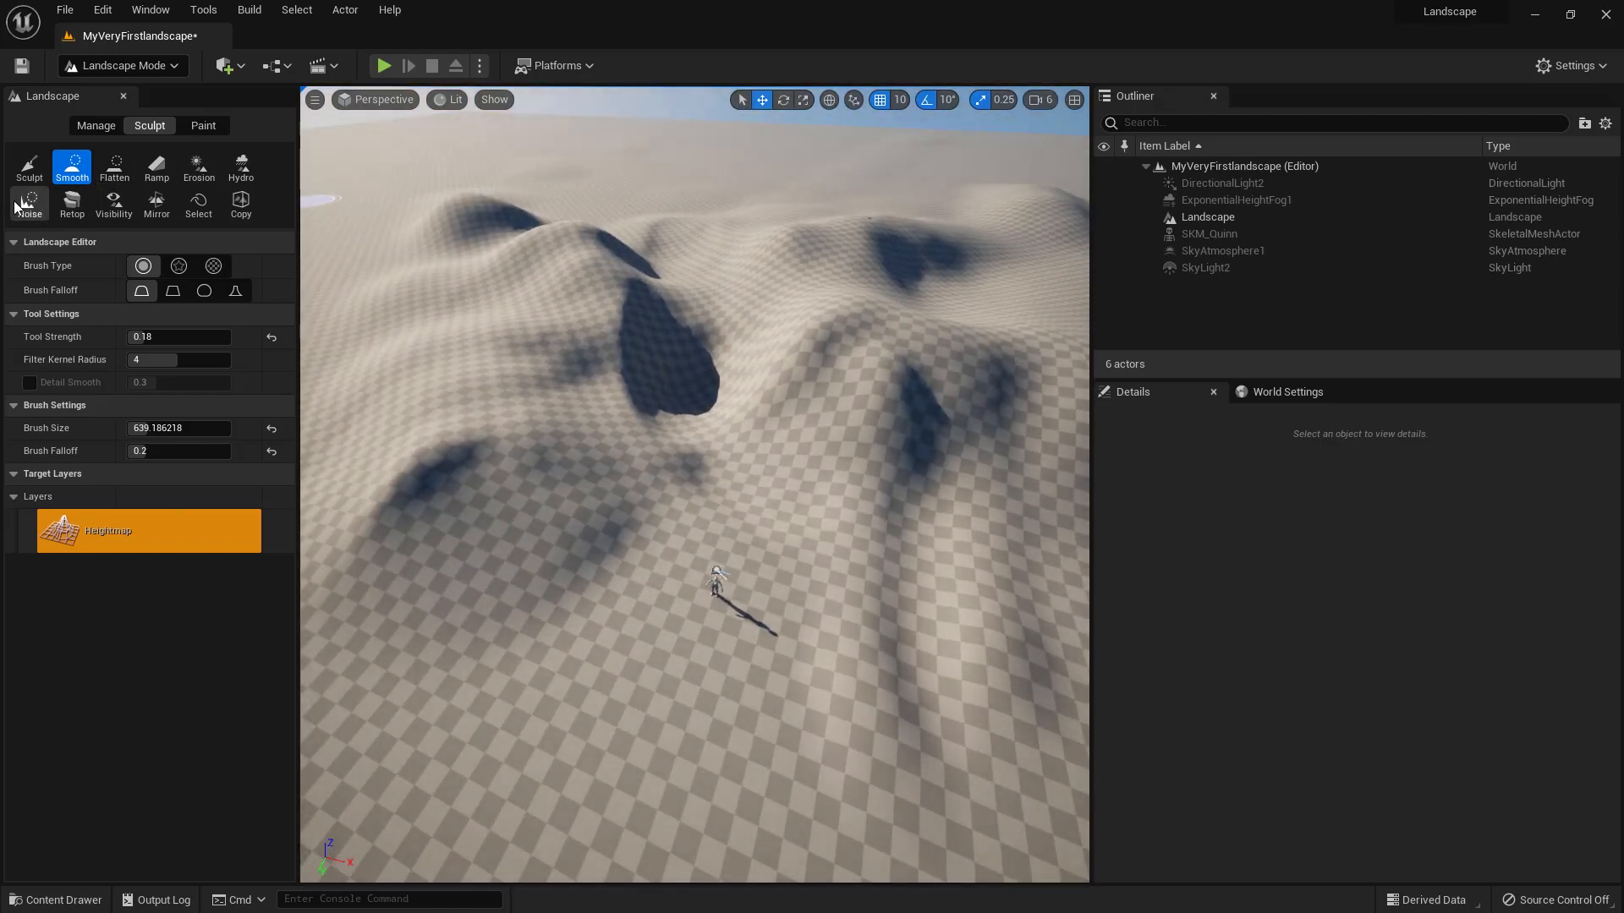
Step: Raise a tall mountain behind the hills using the Sculpt tool with a brush size of about 1639
{"action": "left_click", "coordinate": [30, 166]}
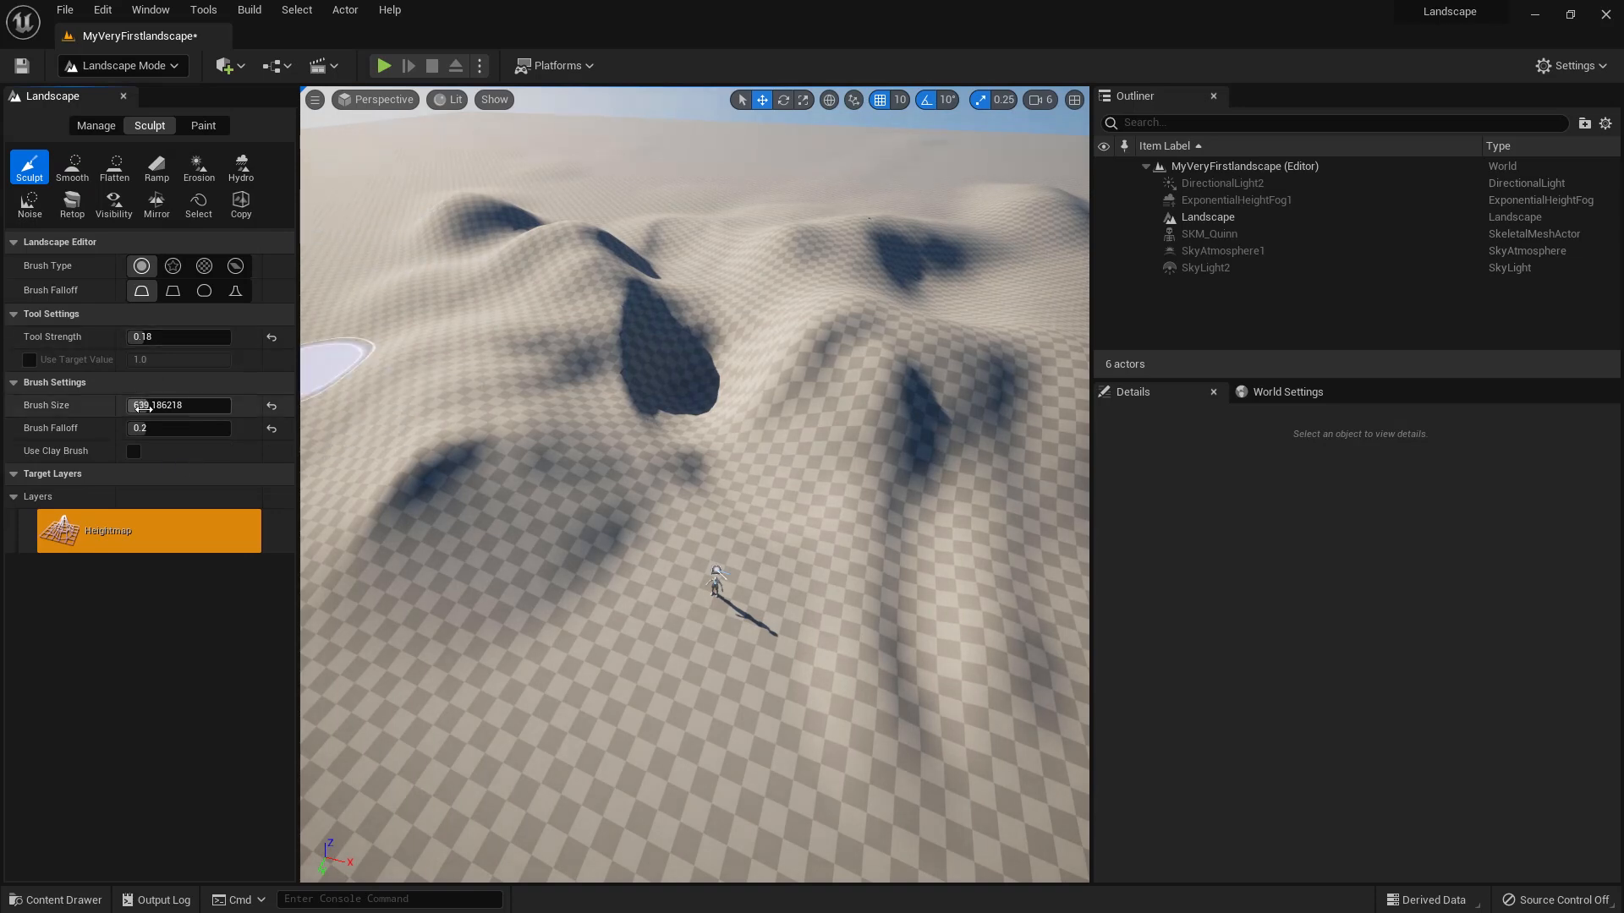
{"action": "left_click_drag", "start_coordinate": [157, 406], "coordinate": [177, 406]}
{"action": "mouse_move", "coordinate": [585, 183]}
{"action": "left_mouse_down"}
{"action": "mouse_move", "coordinate": [609, 200]}
{"action": "mouse_move", "coordinate": [635, 170]}
{"action": "mouse_move", "coordinate": [677, 200]}
{"action": "mouse_move", "coordinate": [626, 161]}
{"action": "left_mouse_up"}
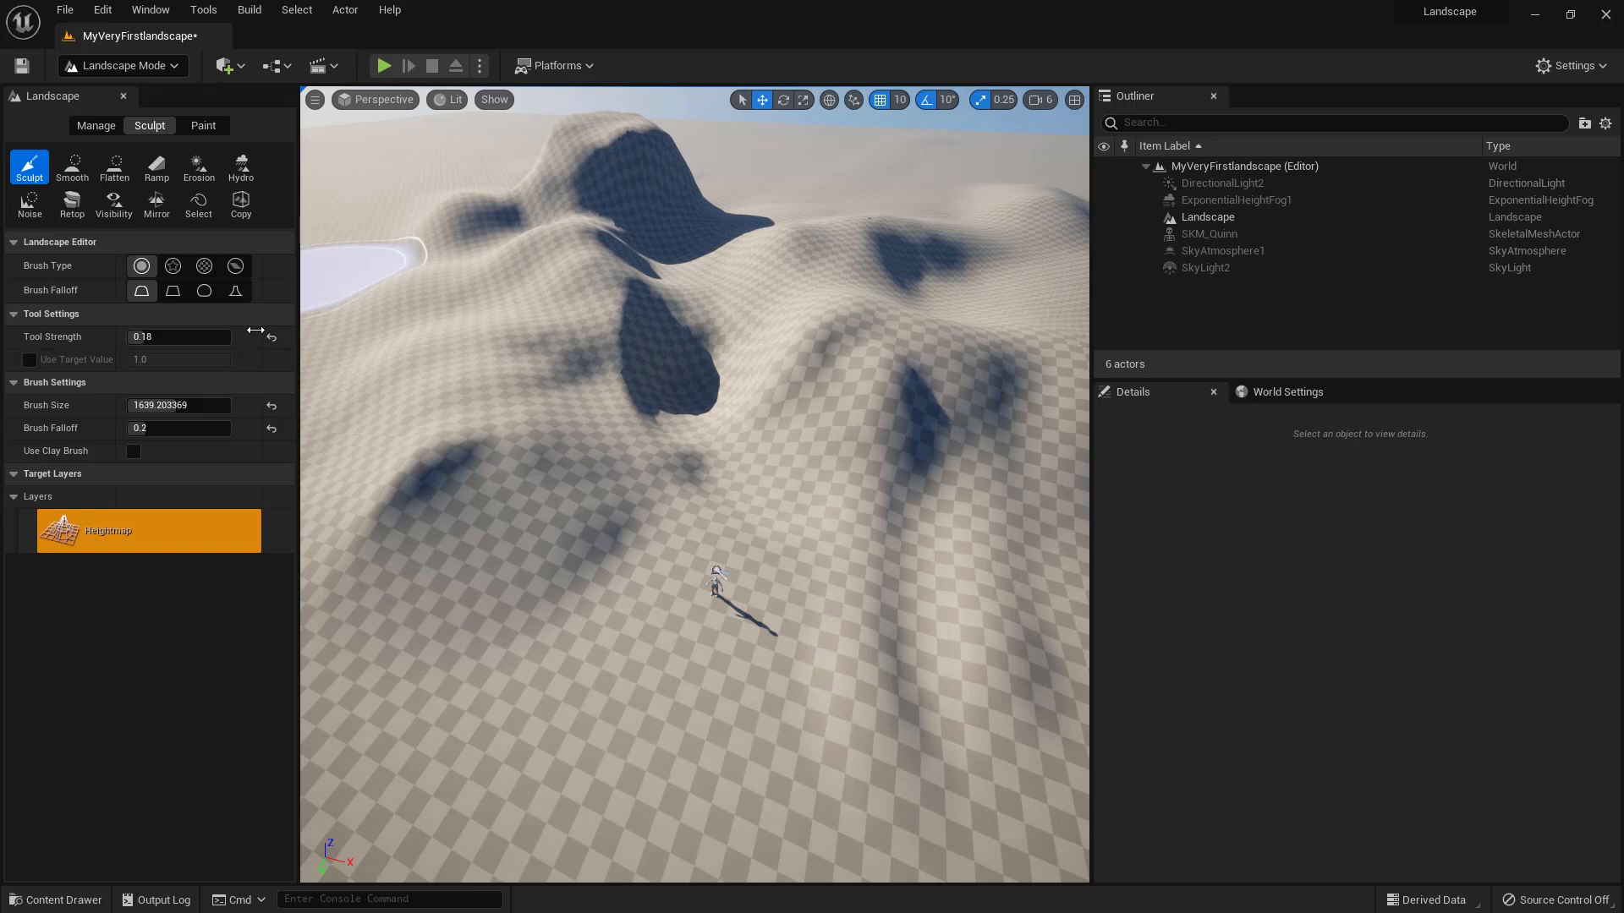
Step: Flatten the mountain's peak and upper slope using the Flatten tool with a brush size of about 488
{"action": "left_click", "coordinate": [118, 169]}
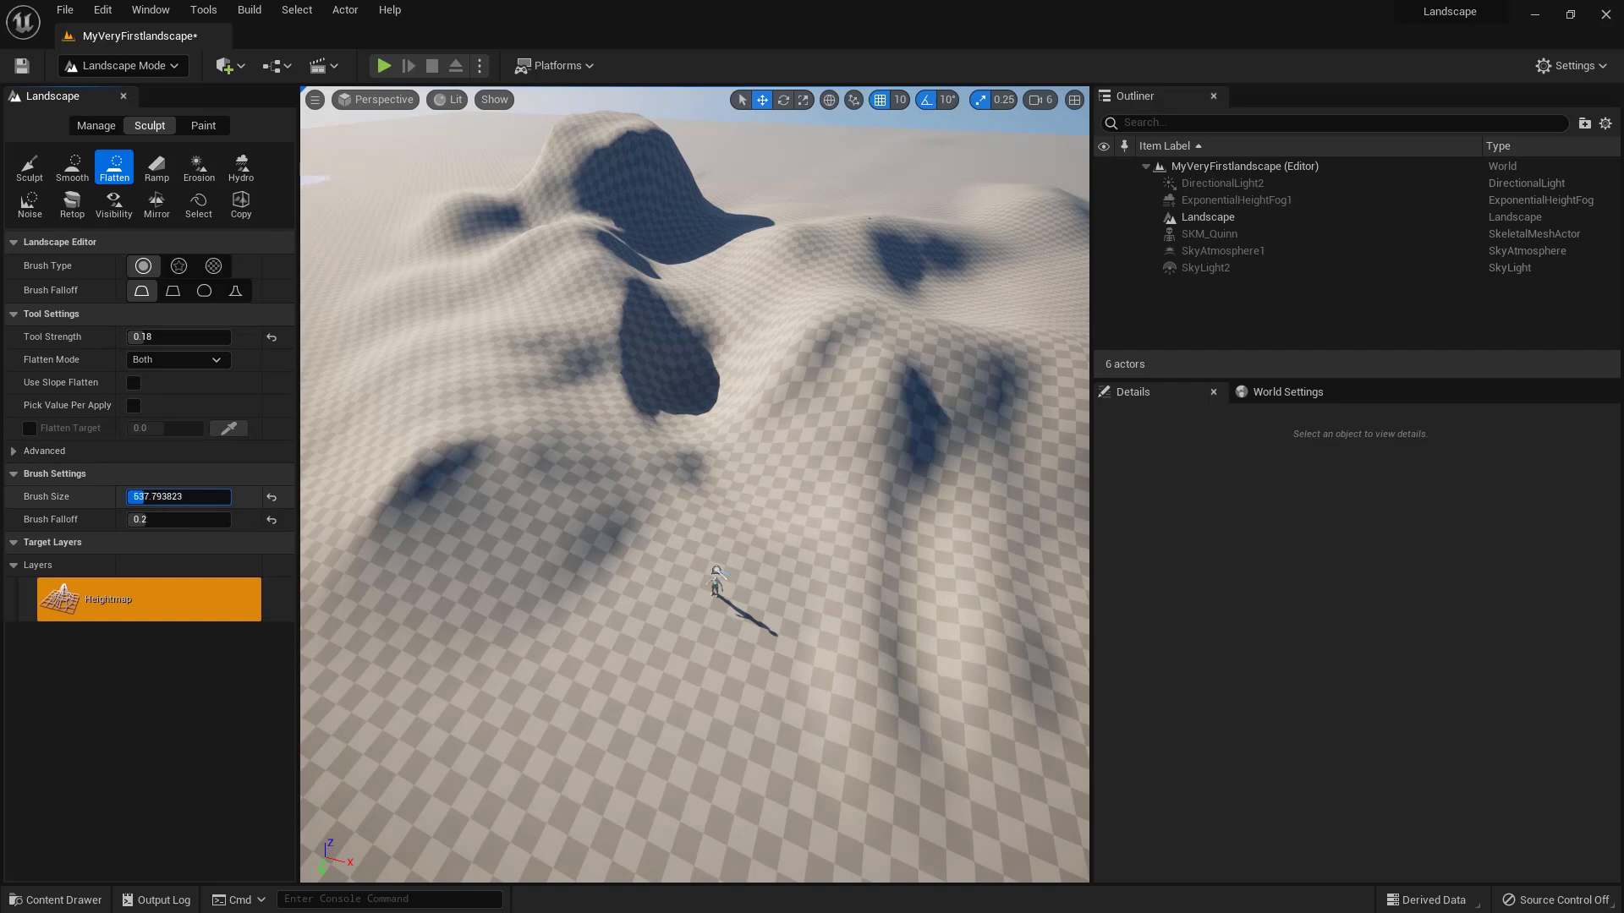
{"action": "left_click_drag", "start_coordinate": [601, 116], "coordinate": [603, 123]}
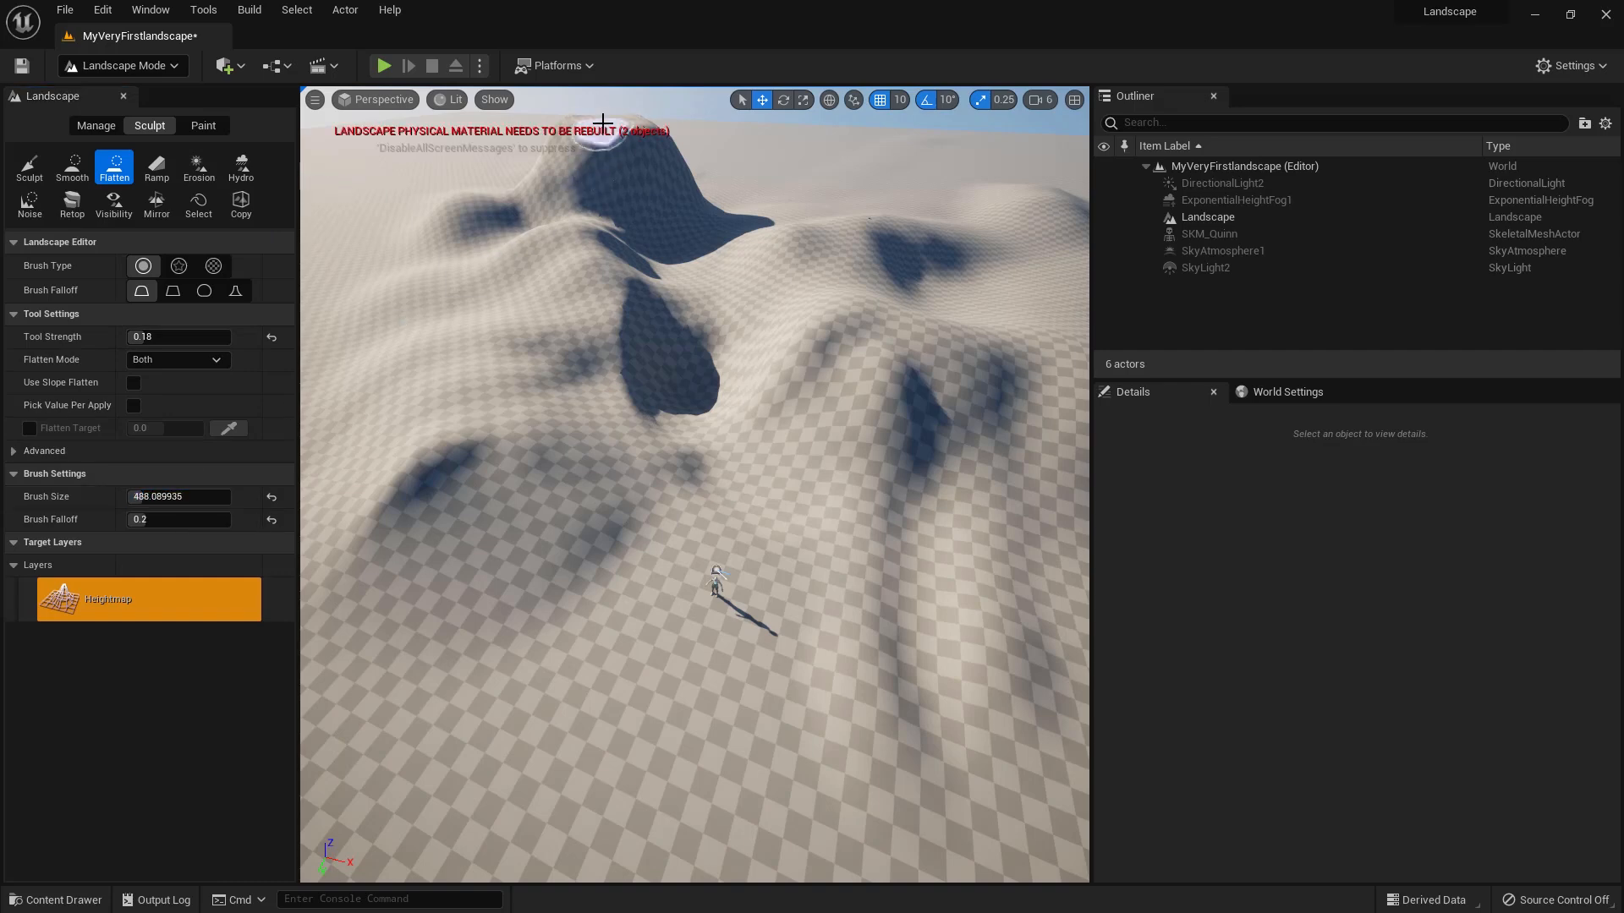
{"action": "right_click_drag", "start_coordinate": [512, 176], "coordinate": [508, 119]}
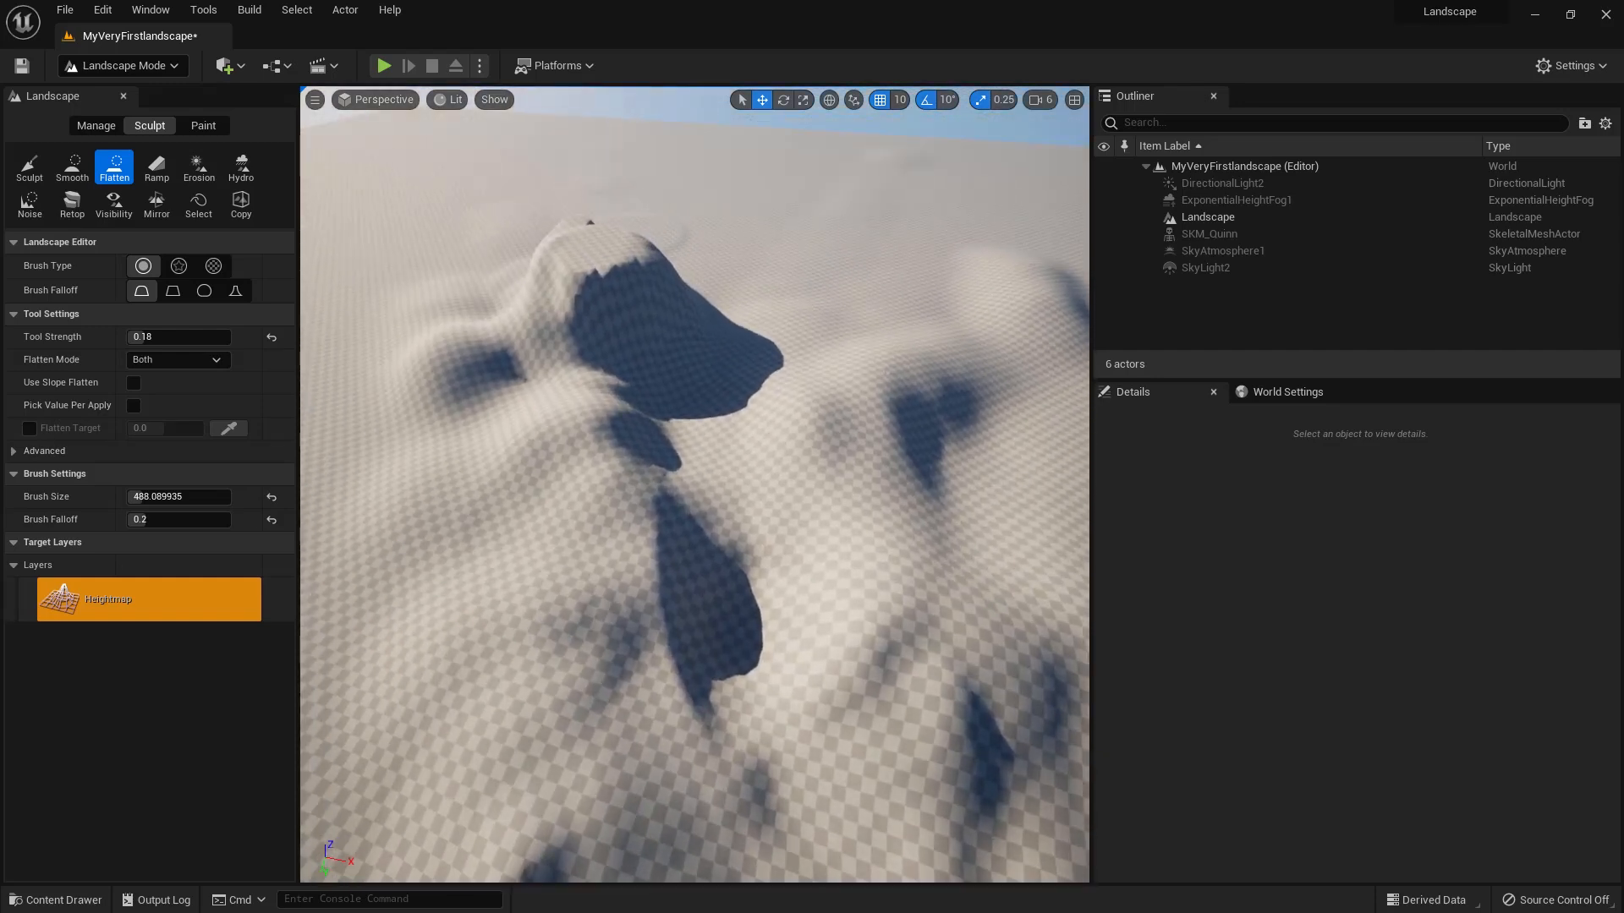
{"action": "left_click_drag", "start_coordinate": [608, 264], "coordinate": [618, 272]}
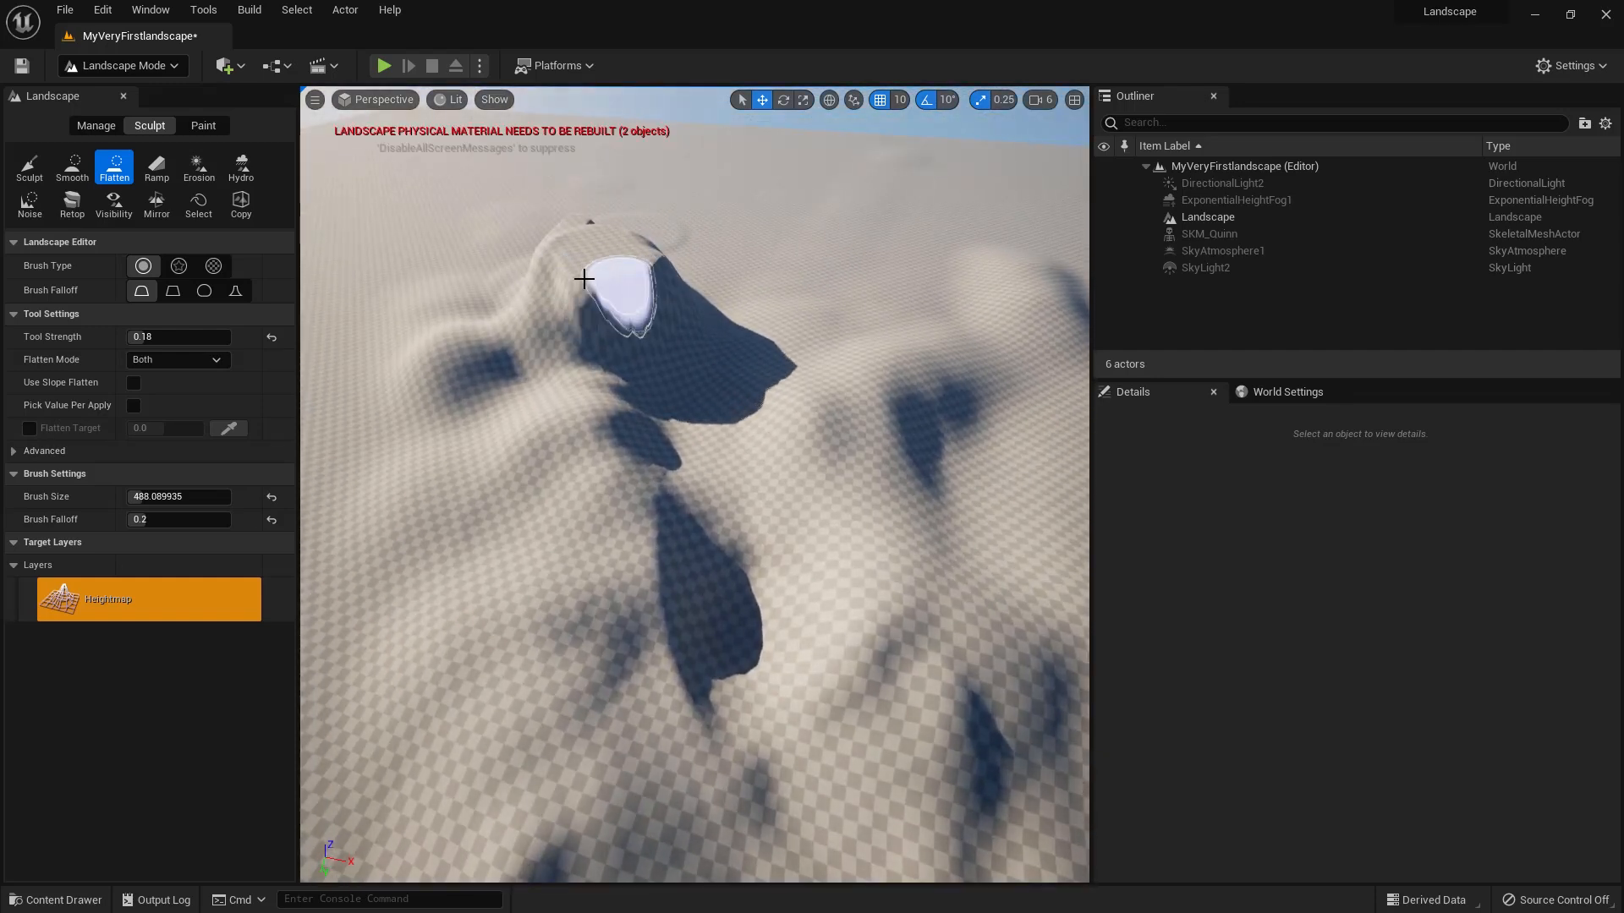
Step: Smooth the hard edges of the flattened mountain top with the Smooth tool
{"action": "right_click_drag", "start_coordinate": [541, 383], "coordinate": [589, 296]}
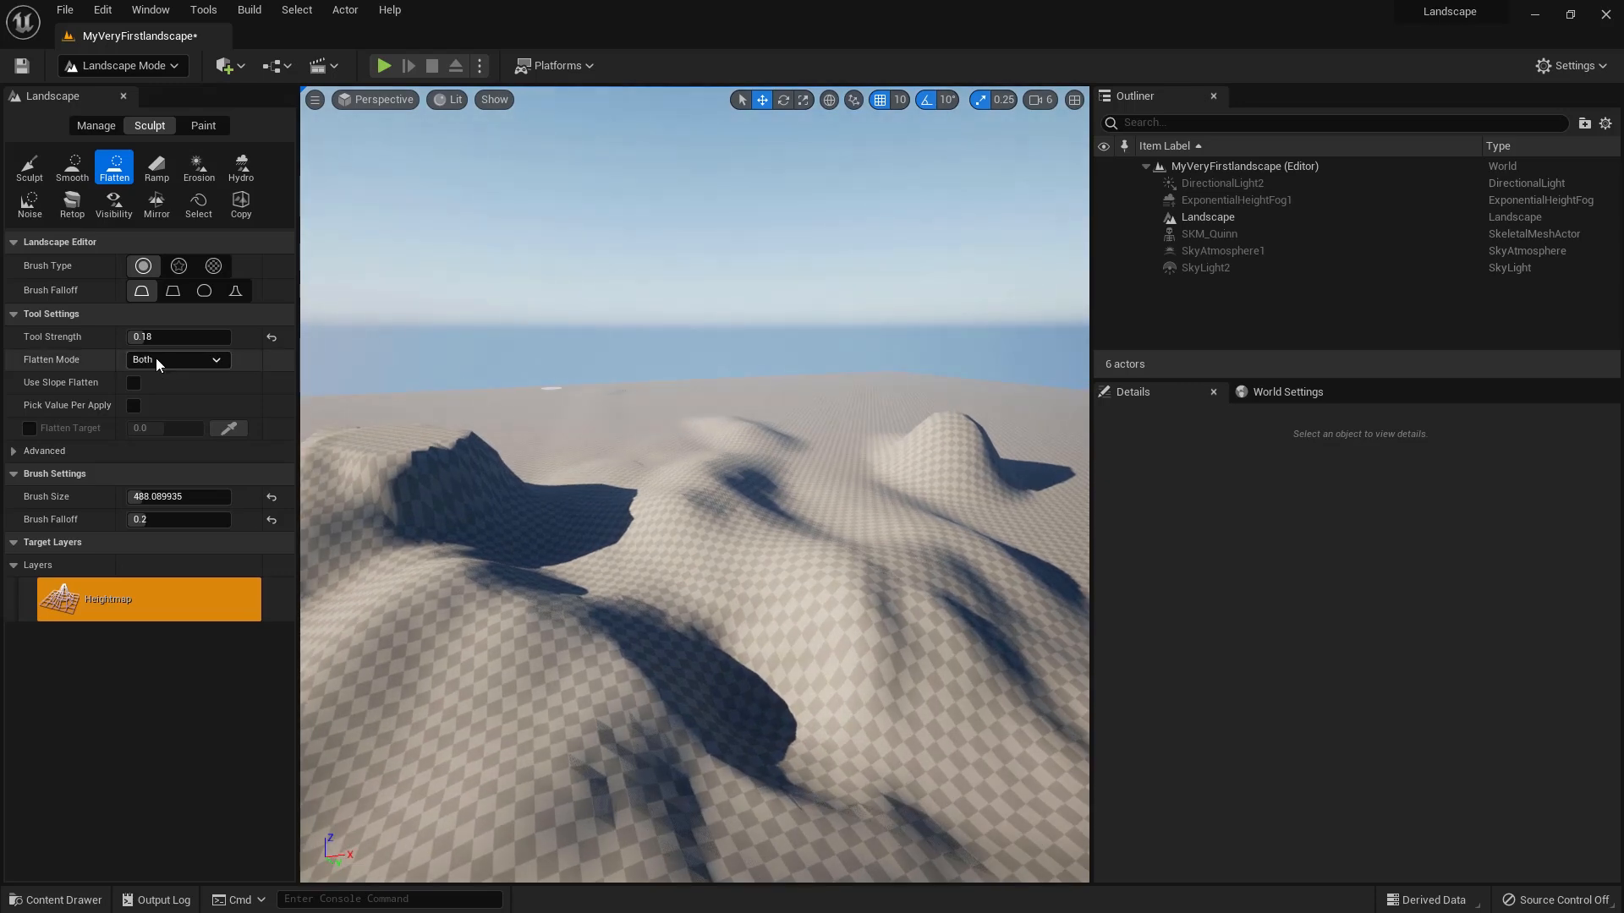
{"action": "left_click", "coordinate": [73, 168]}
{"action": "mouse_move", "coordinate": [402, 487]}
{"action": "left_mouse_down"}
{"action": "mouse_move", "coordinate": [447, 424]}
{"action": "mouse_move", "coordinate": [460, 446]}
{"action": "mouse_move", "coordinate": [430, 449]}
{"action": "left_mouse_up"}
Step: Sculpt long ridges running outward from the near hill at tool strength 0.3, and soften the outermost one with the Smooth tool
{"action": "mouse_move", "coordinate": [336, 554]}
{"action": "right_mouse_down"}
{"action": "mouse_move", "coordinate": [296, 583]}
{"action": "mouse_move", "coordinate": [152, 605]}
{"action": "right_mouse_up"}
{"action": "right_click_drag", "start_coordinate": [727, 542], "coordinate": [784, 497]}
{"action": "key", "text": "s"}
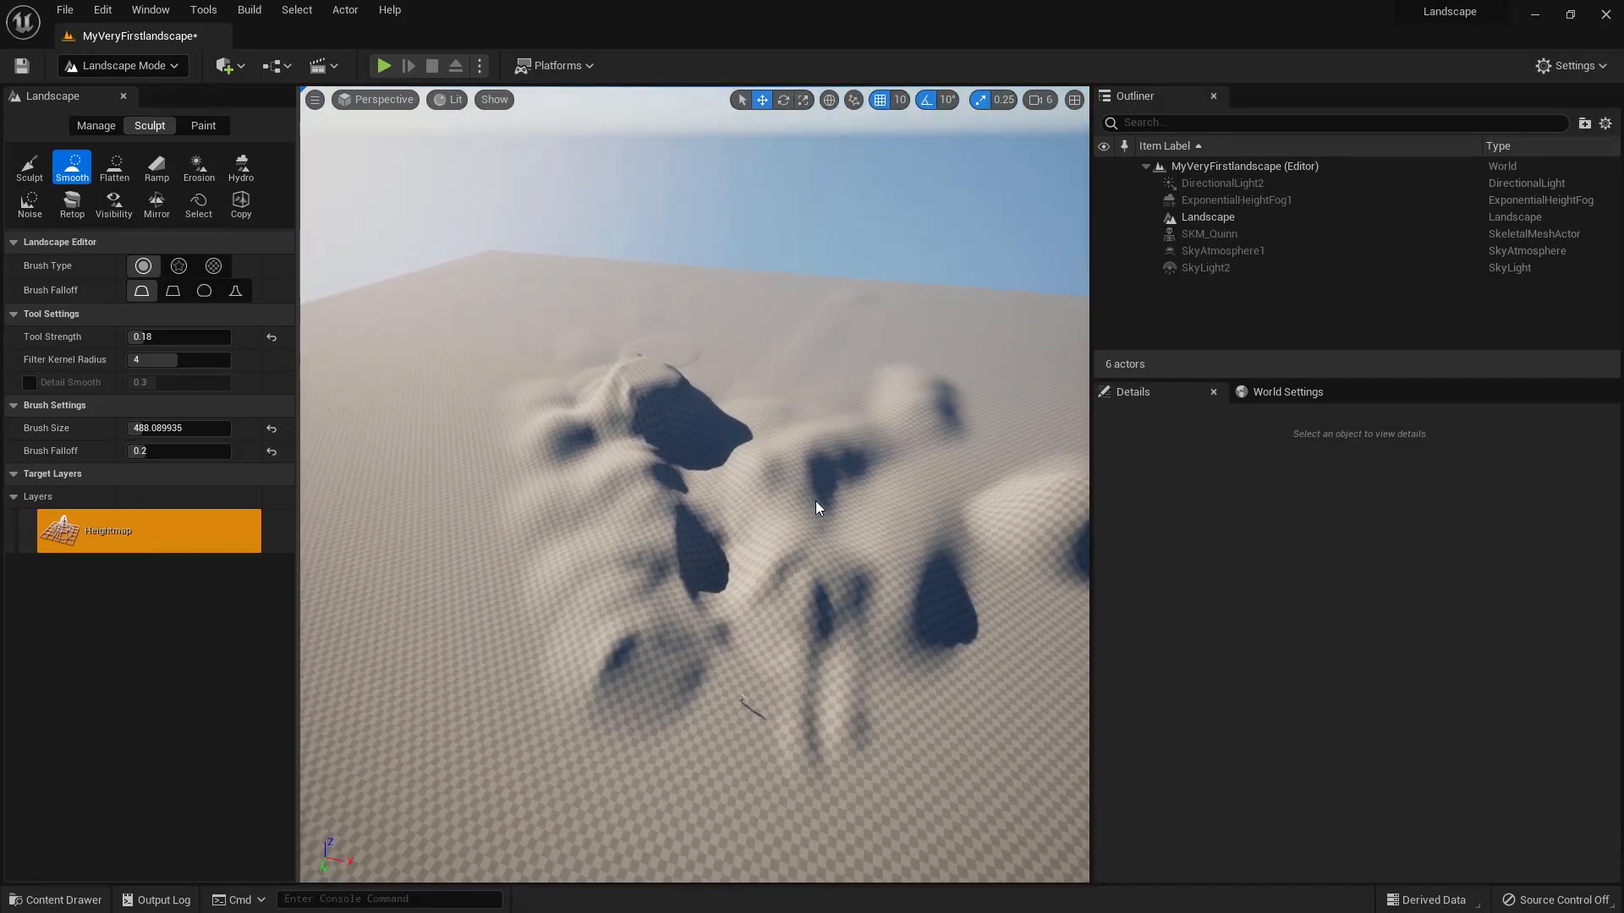
{"action": "left_click", "coordinate": [30, 167]}
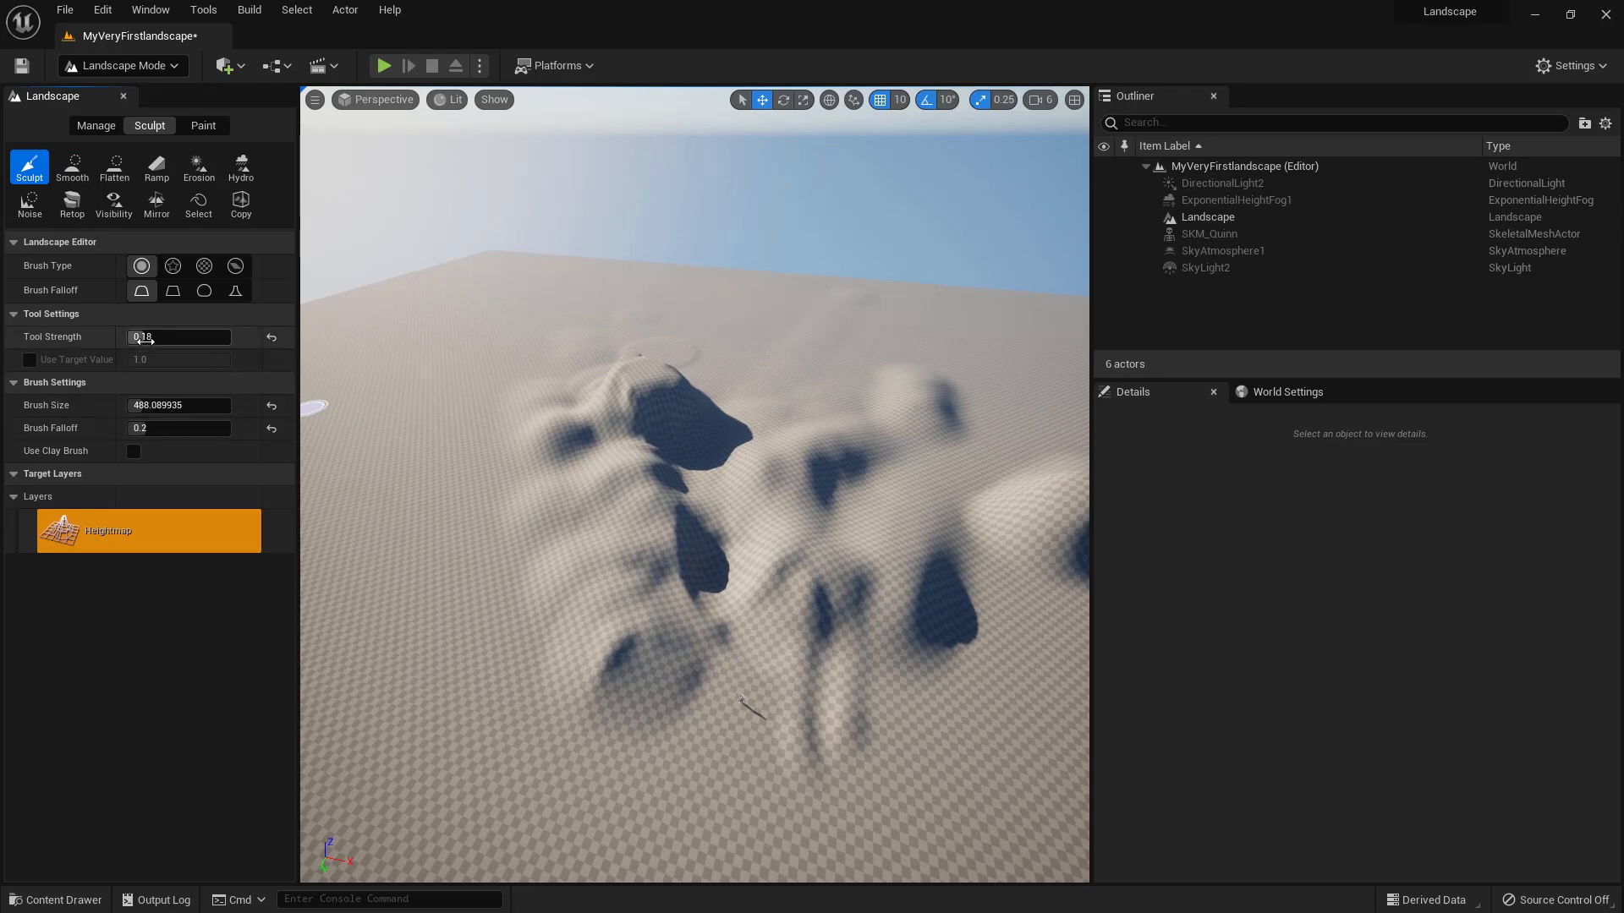
{"action": "left_click_drag", "start_coordinate": [152, 337], "coordinate": [156, 338]}
{"action": "left_click_drag", "start_coordinate": [656, 693], "coordinate": [568, 807]}
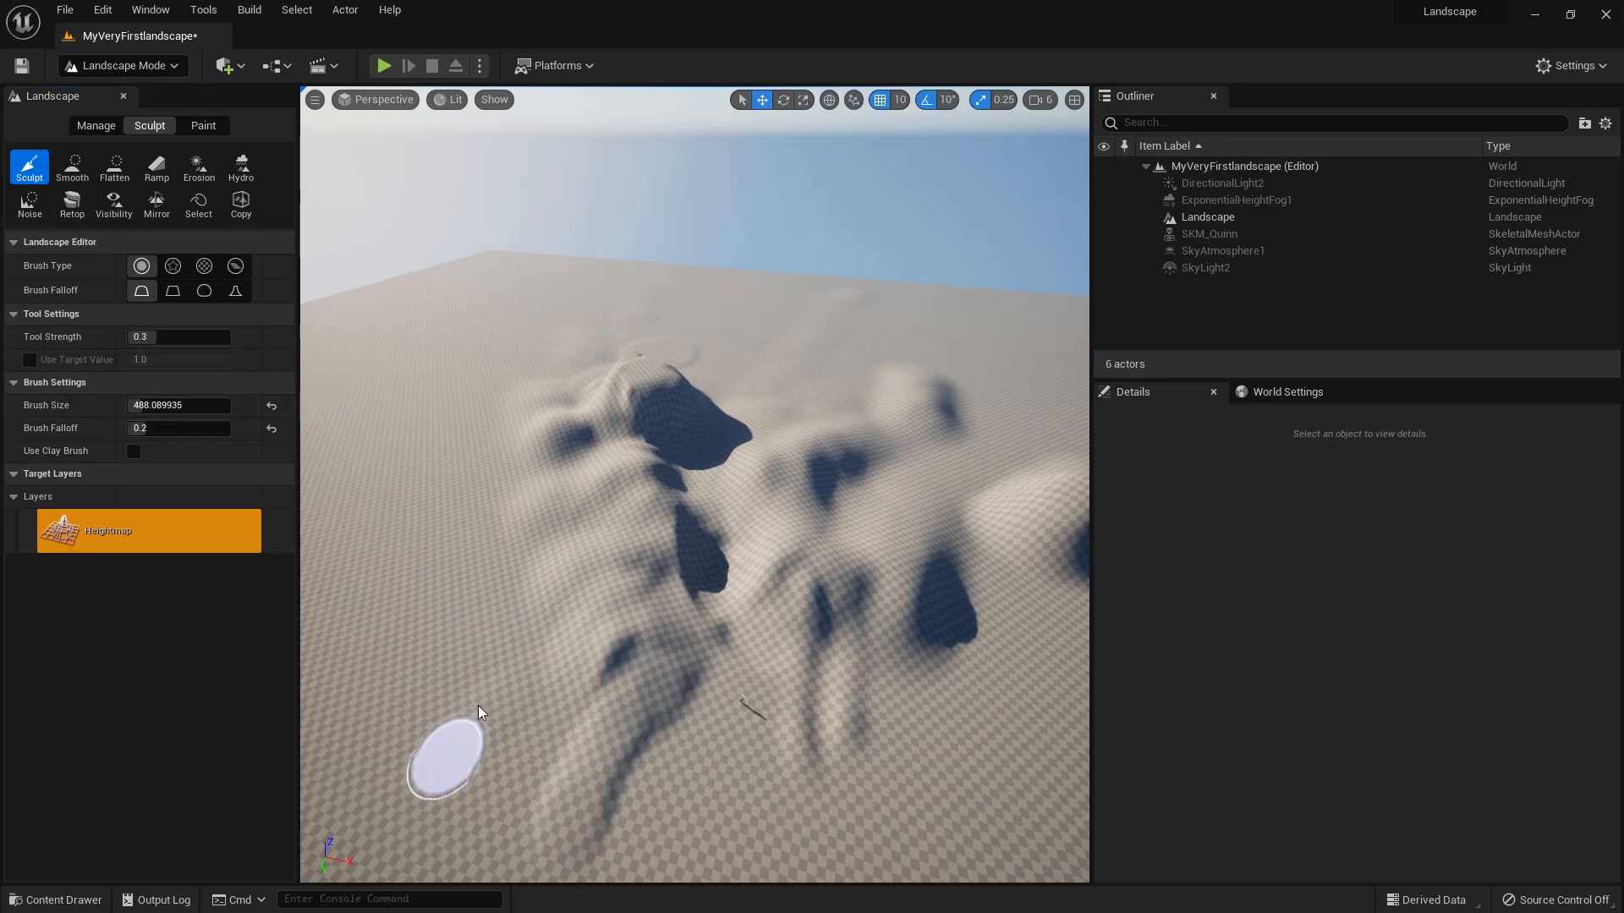
{"action": "mouse_move", "coordinate": [580, 620]}
{"action": "left_mouse_down"}
{"action": "mouse_move", "coordinate": [351, 743]}
{"action": "mouse_move", "coordinate": [565, 673]}
{"action": "left_mouse_up"}
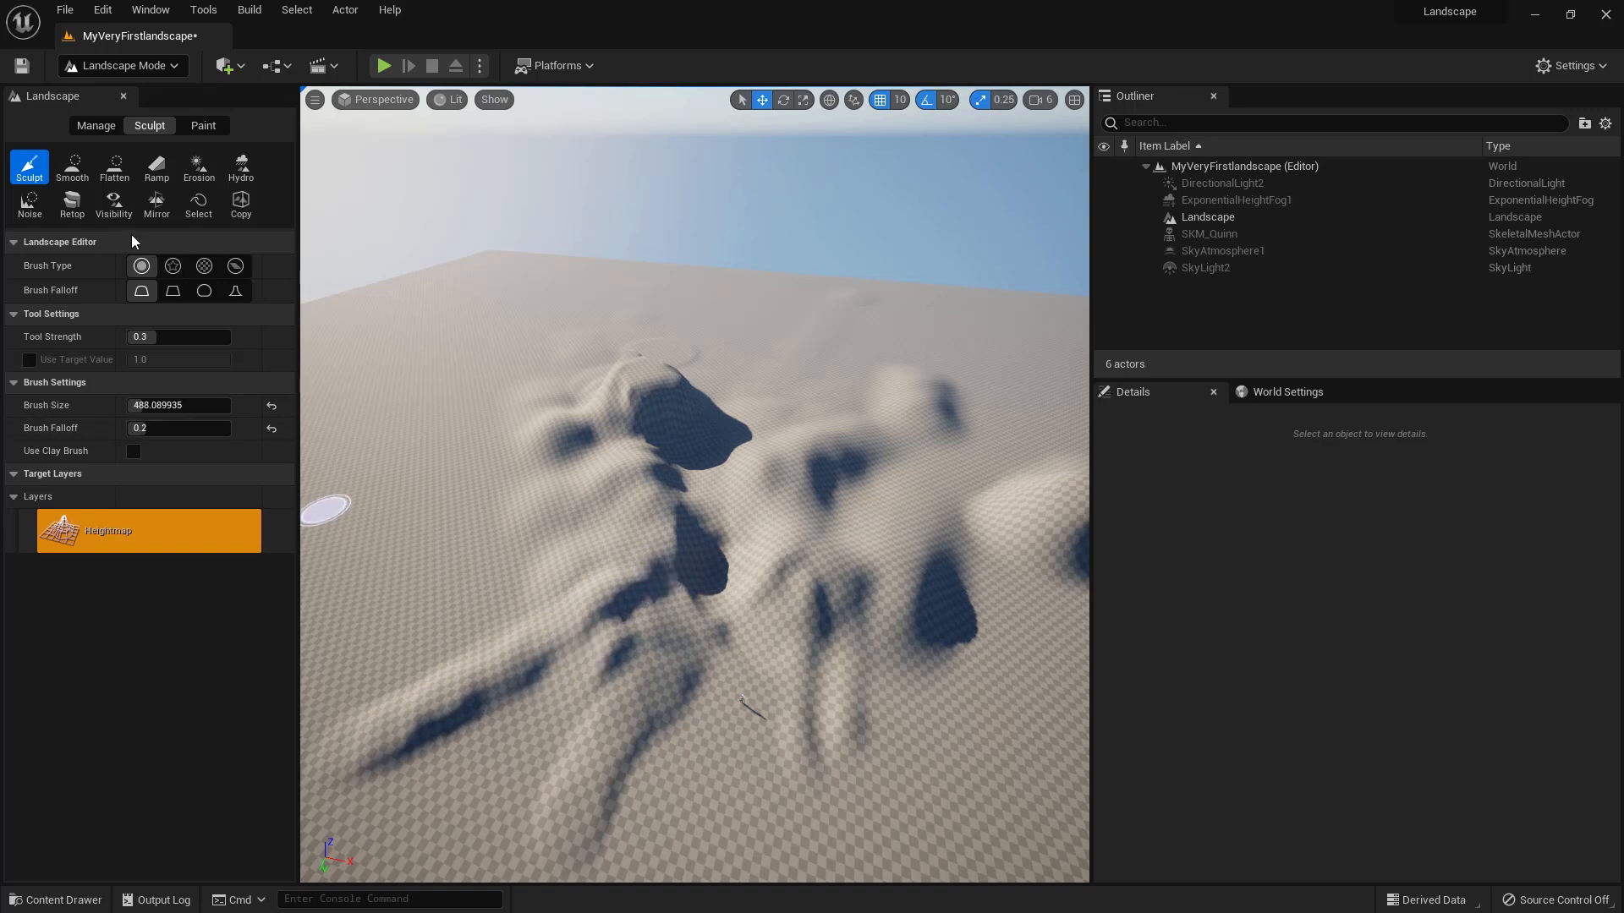
{"action": "left_click", "coordinate": [72, 166]}
{"action": "mouse_move", "coordinate": [461, 718]}
{"action": "left_mouse_down"}
{"action": "mouse_move", "coordinate": [662, 763]}
{"action": "mouse_move", "coordinate": [529, 677]}
{"action": "left_mouse_up"}
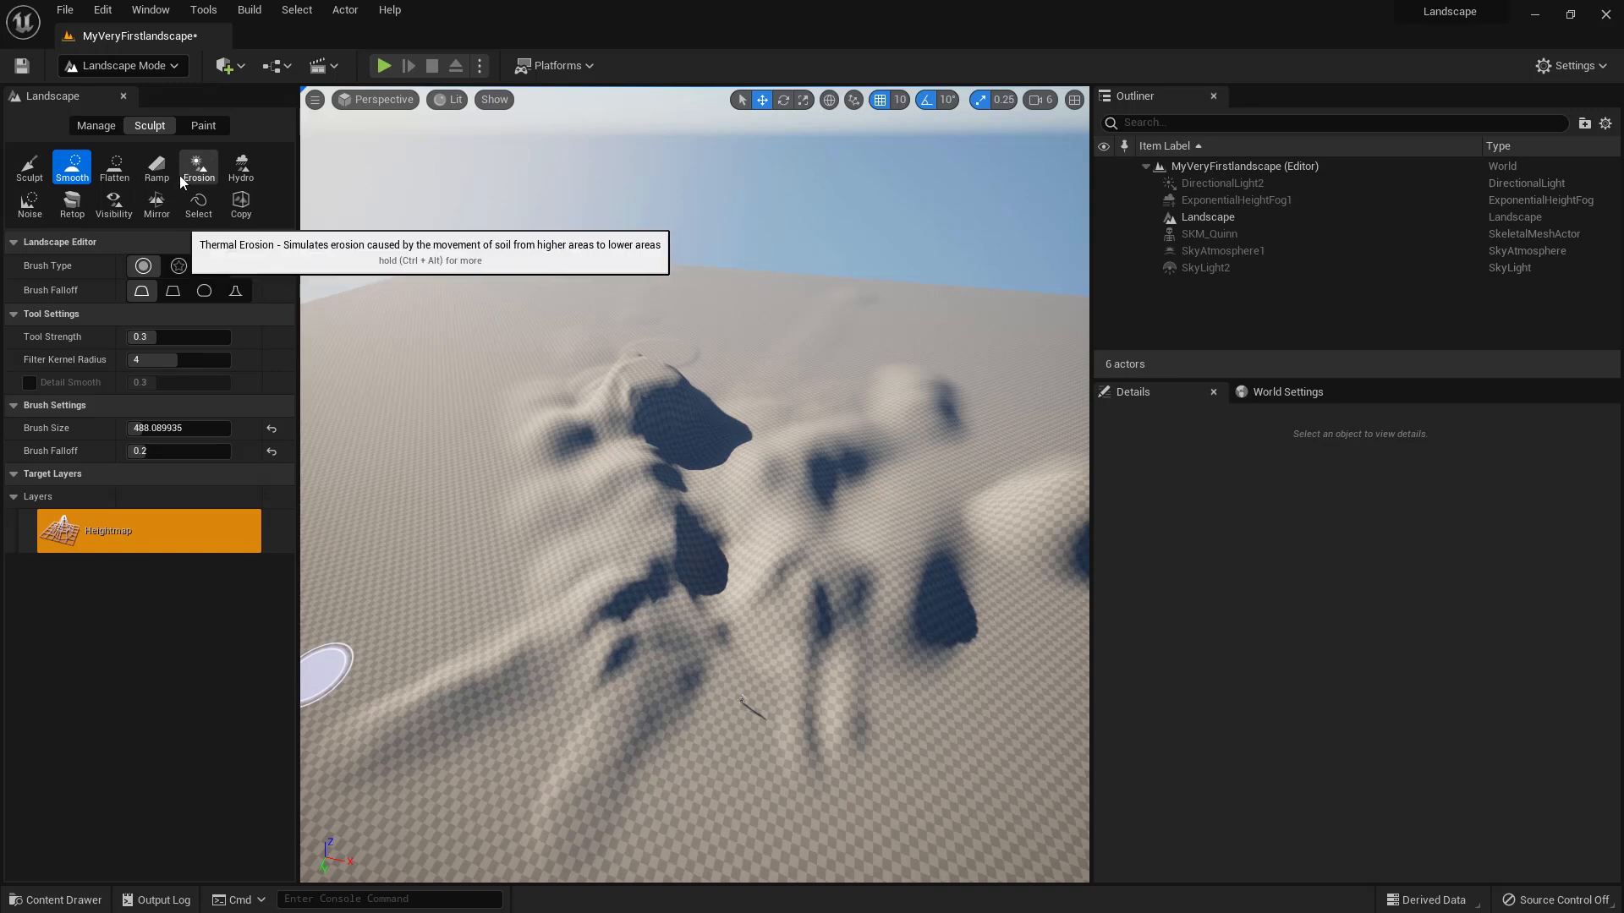
Step: Add a 2000-wide ramp with 0.4 side falloff from the mountain's top down to its shoulder
{"action": "left_click", "coordinate": [155, 168]}
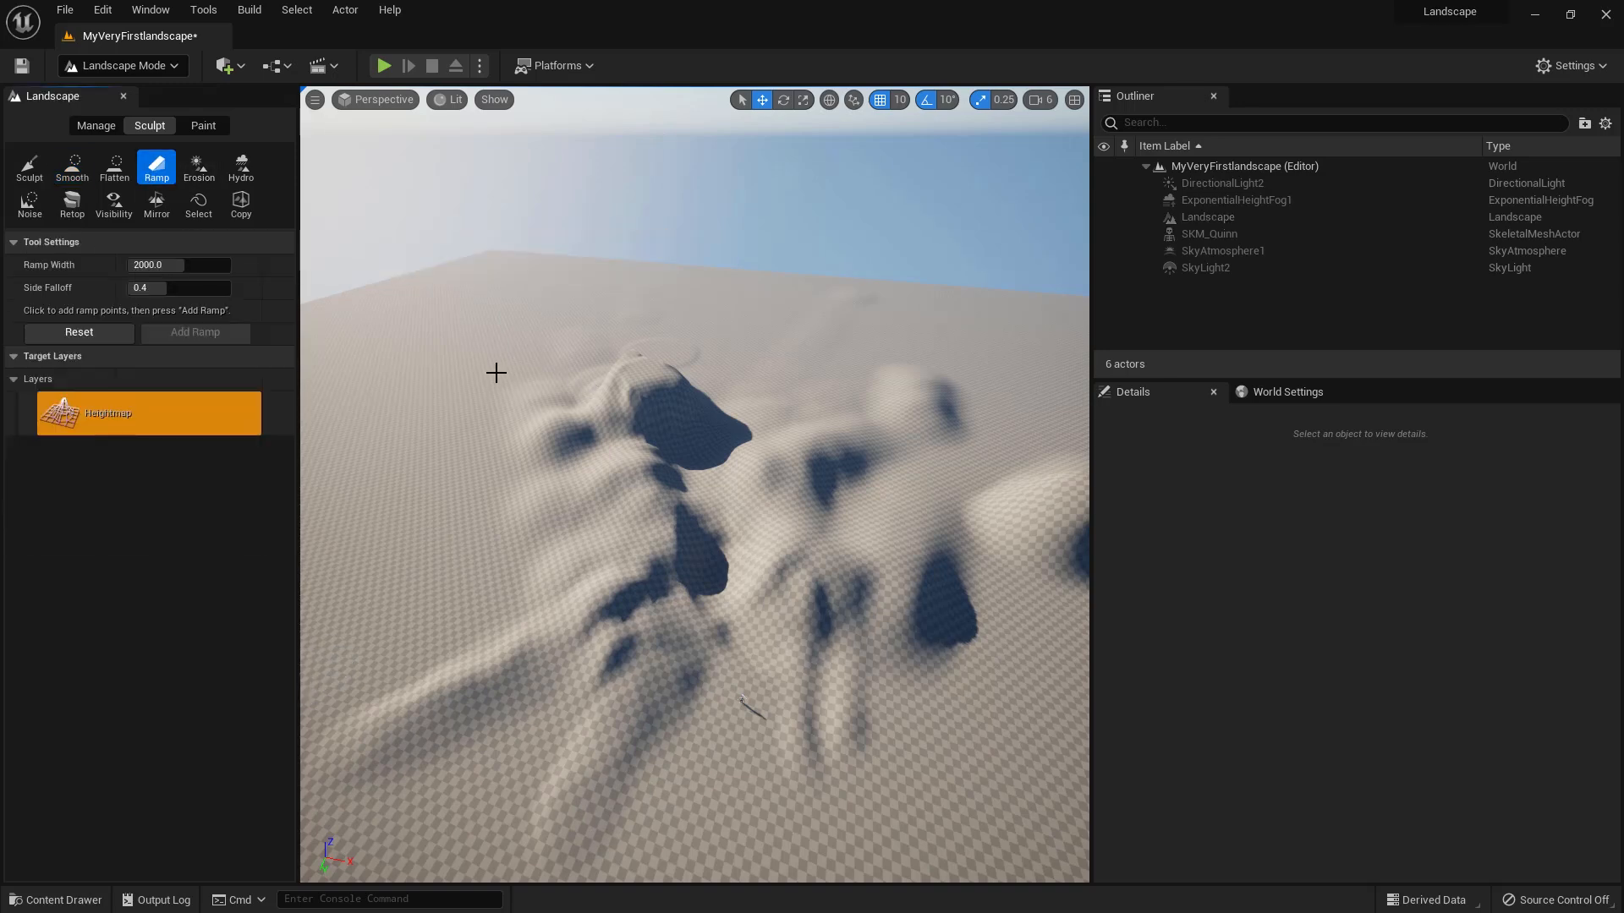
{"action": "scroll", "coordinate": [496, 374], "scroll_direction": "up", "scroll_amount": 6}
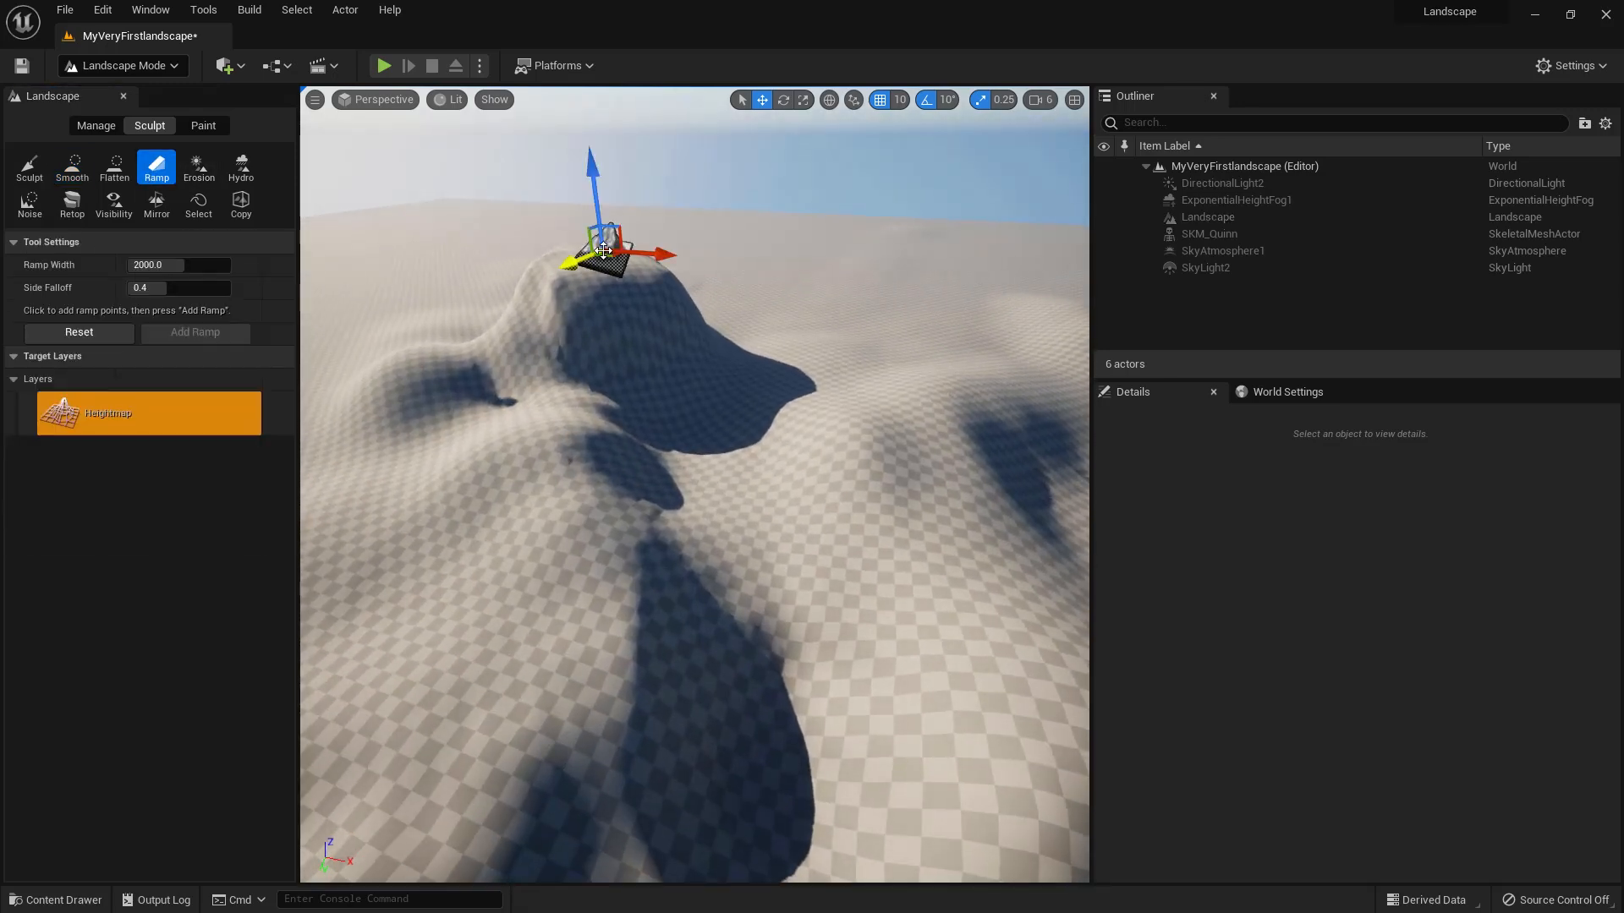
{"action": "left_click", "coordinate": [516, 318]}
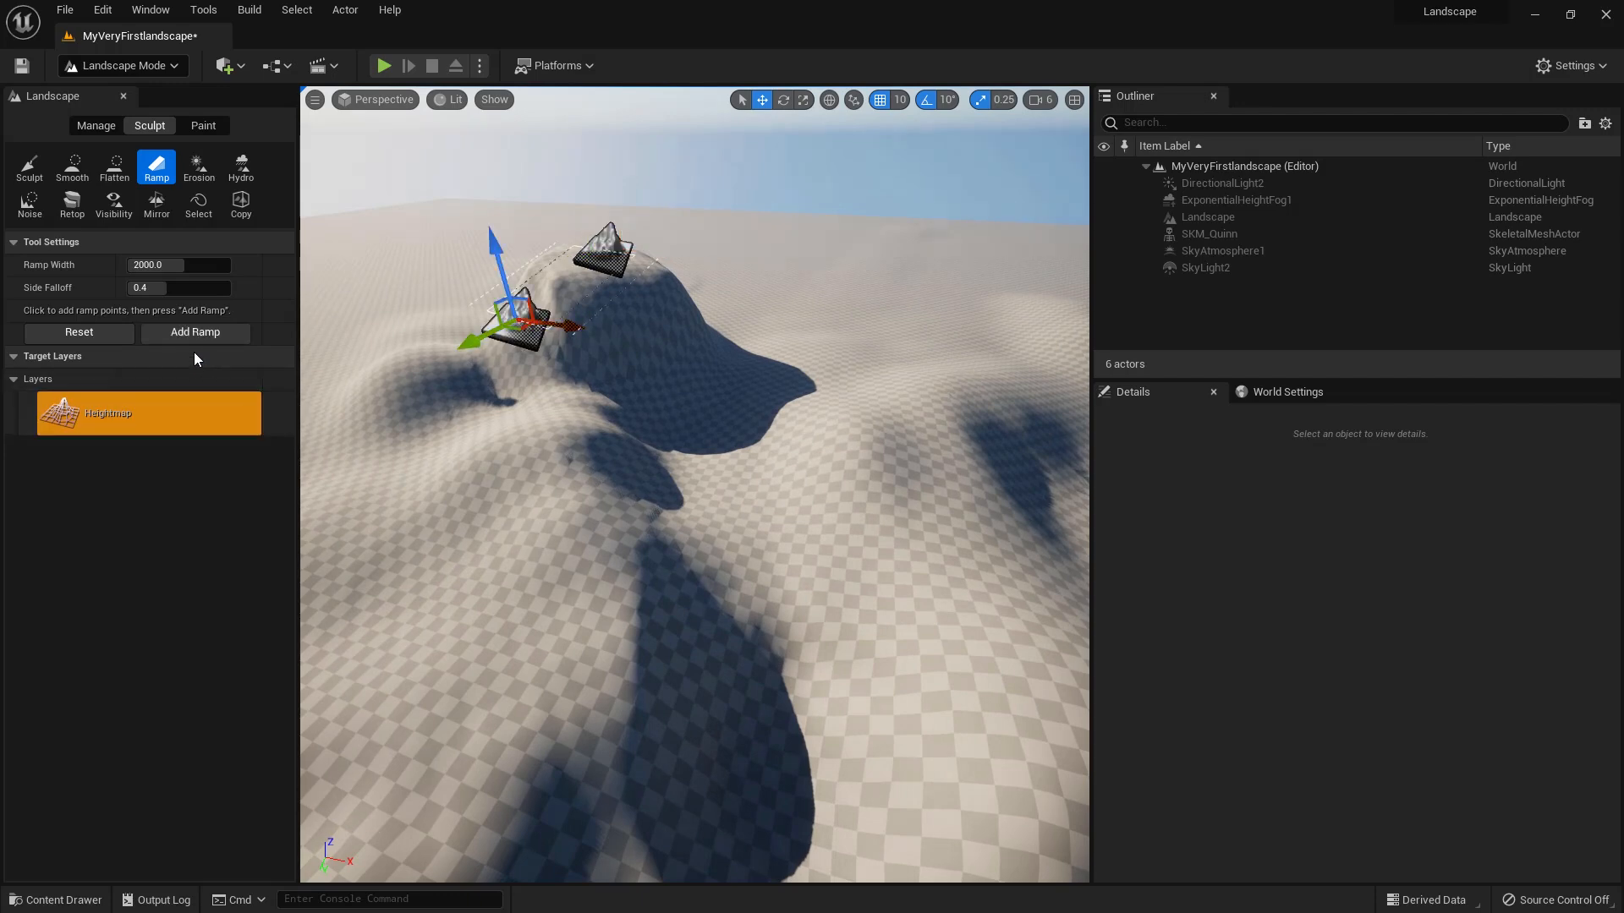
{"action": "left_click", "coordinate": [179, 330]}
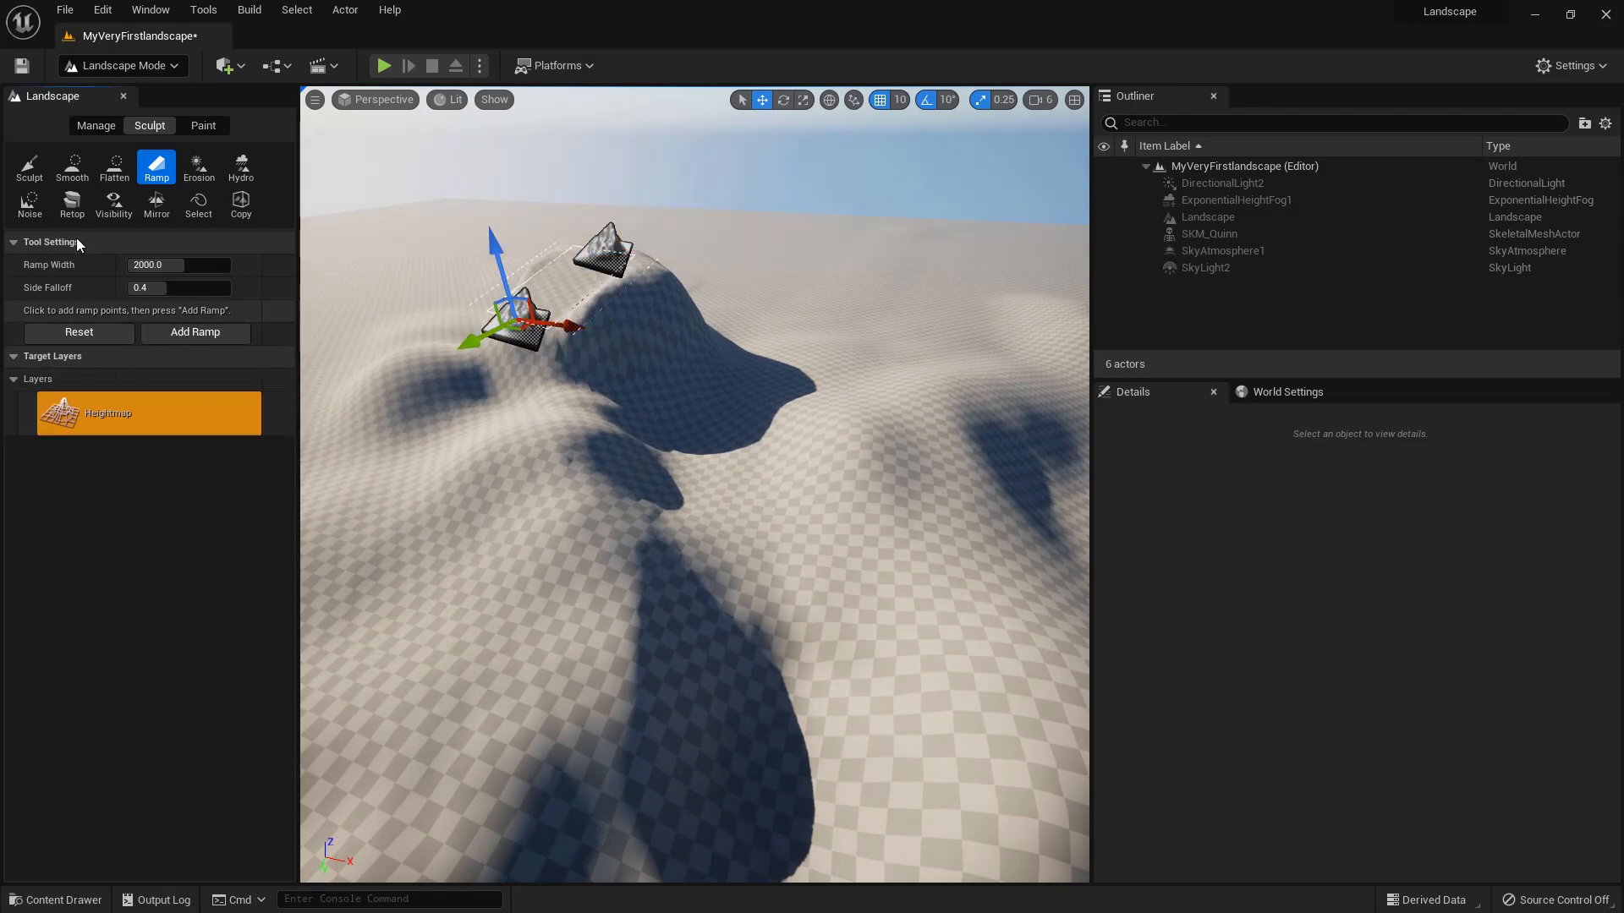
Step: Smooth the mountain's slope around the ramp edge and the shaded face with the Smooth tool
{"action": "left_click", "coordinate": [30, 166]}
{"action": "mouse_move", "coordinate": [536, 379]}
{"action": "right_mouse_down"}
{"action": "mouse_move", "coordinate": [677, 389]}
{"action": "mouse_move", "coordinate": [397, 317]}
{"action": "right_mouse_up"}
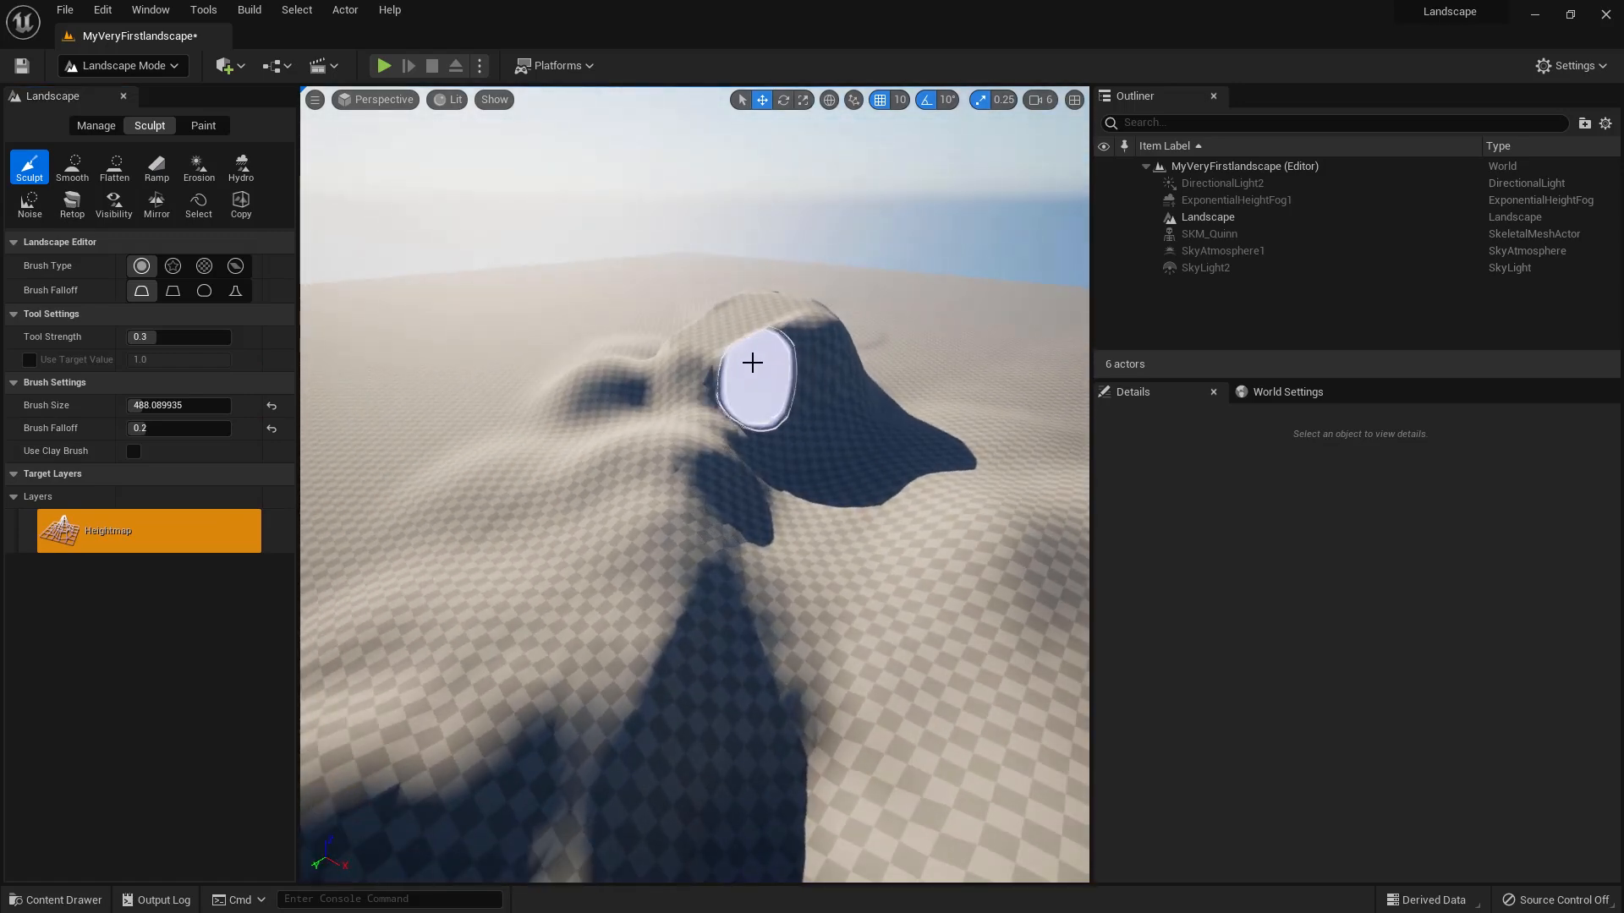
{"action": "left_click", "coordinate": [72, 166]}
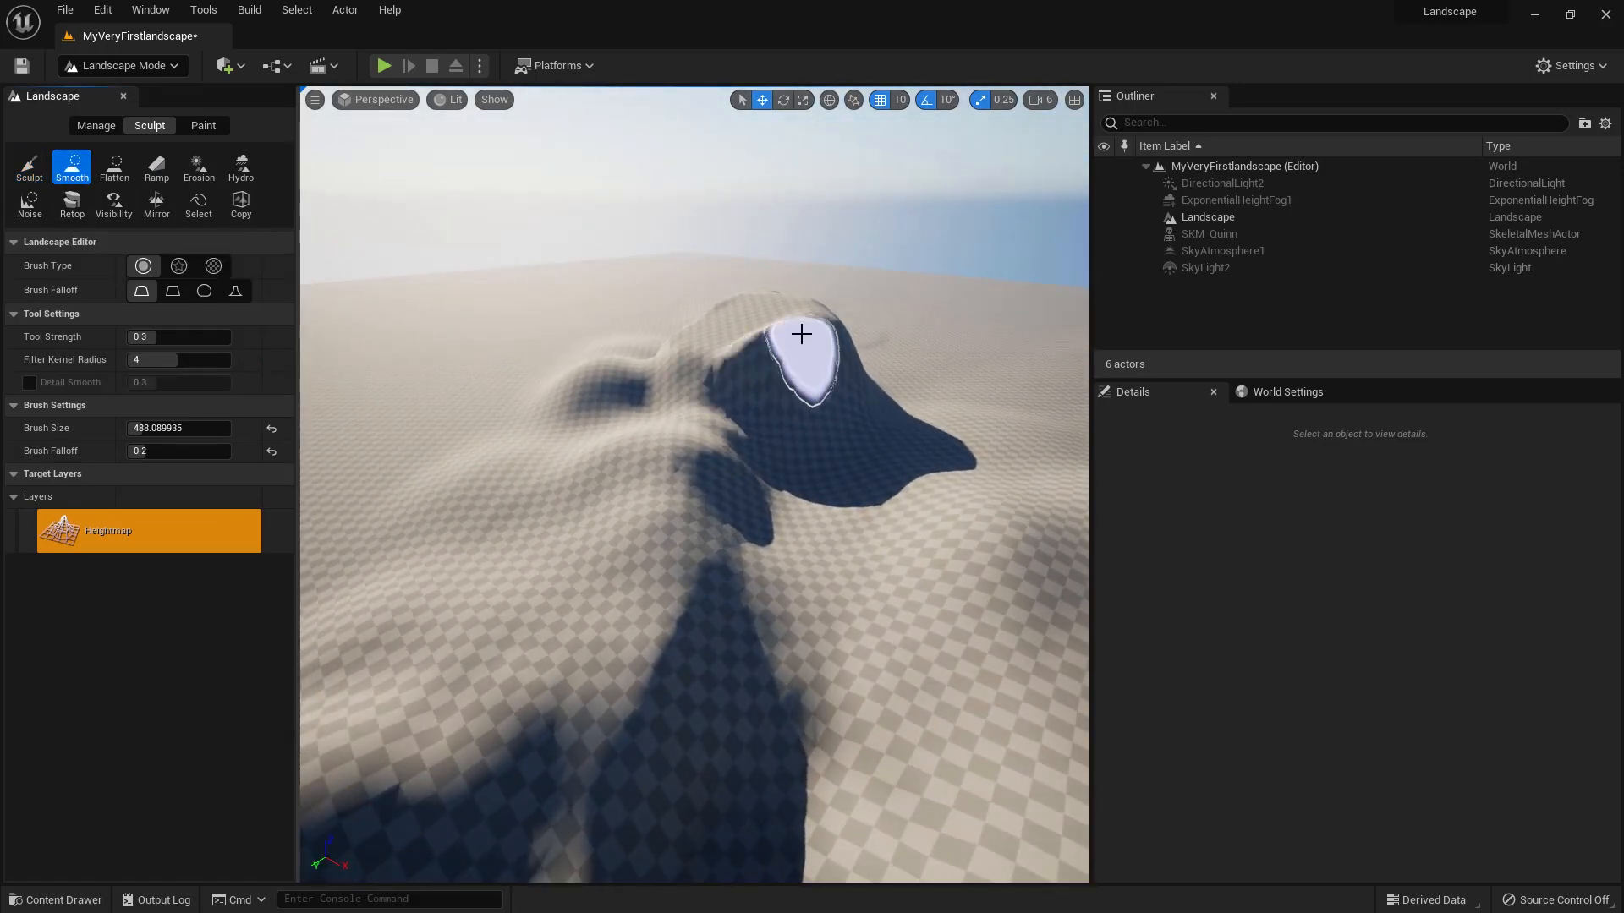
{"action": "mouse_move", "coordinate": [781, 328]}
{"action": "left_mouse_down"}
{"action": "mouse_move", "coordinate": [681, 377]}
{"action": "mouse_move", "coordinate": [791, 306]}
{"action": "mouse_move", "coordinate": [670, 373]}
{"action": "mouse_move", "coordinate": [685, 363]}
{"action": "mouse_move", "coordinate": [717, 427]}
{"action": "mouse_move", "coordinate": [757, 403]}
{"action": "left_mouse_up"}
Step: Sculpt more long ridges extending outward from the mountain's side across the flat ground
{"action": "left_click", "coordinate": [30, 166]}
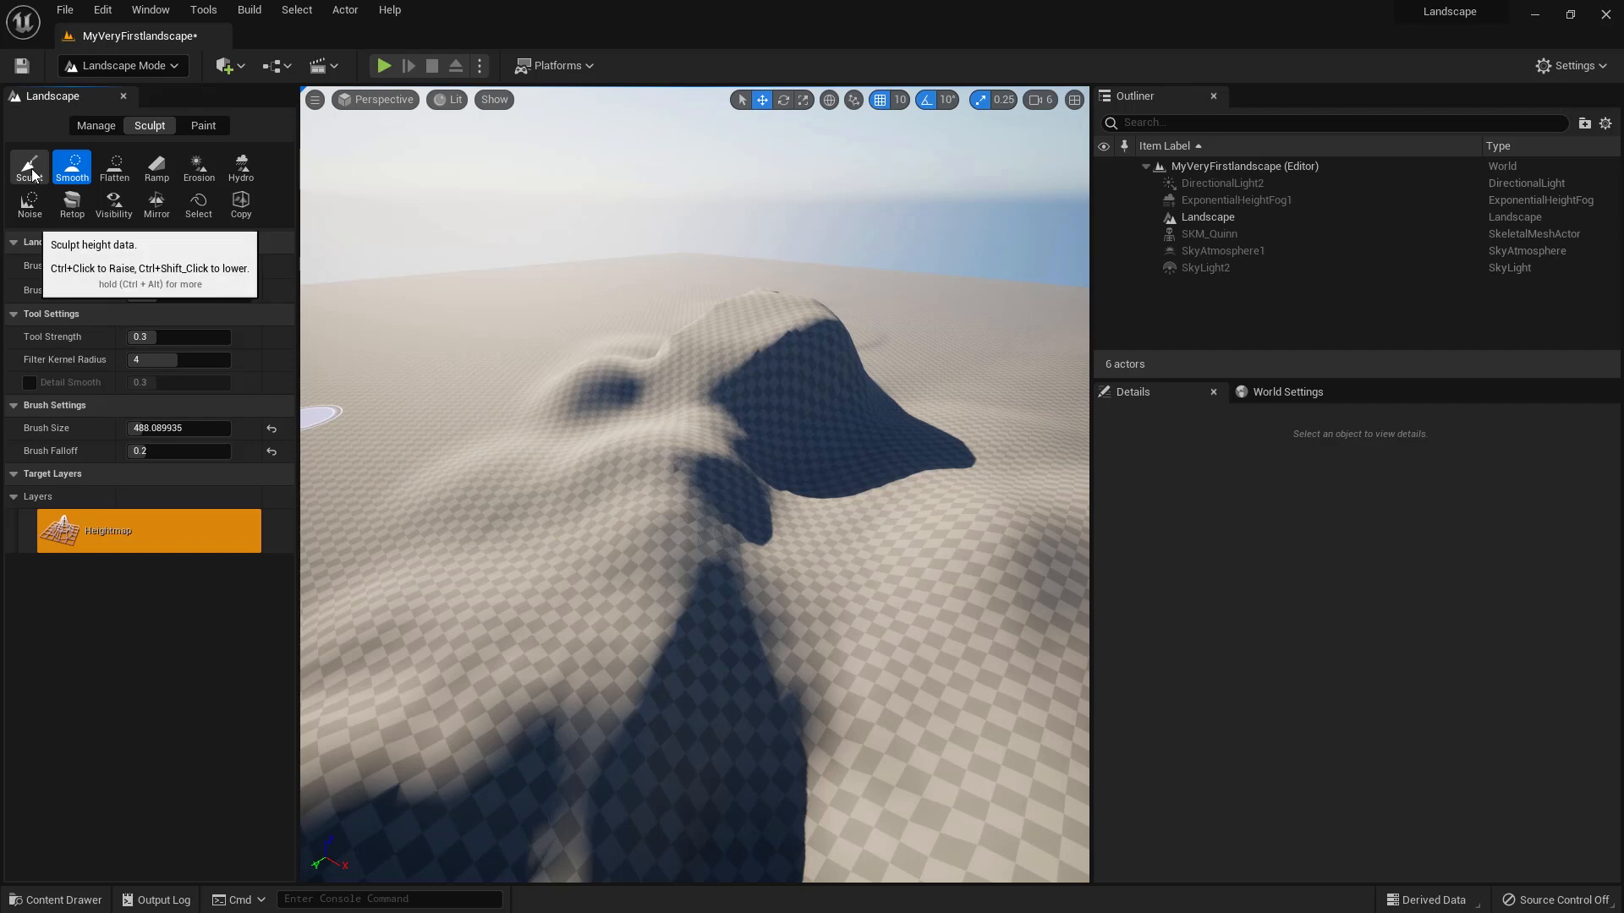
{"action": "scroll", "coordinate": [517, 528], "scroll_direction": "down", "scroll_amount": 10}
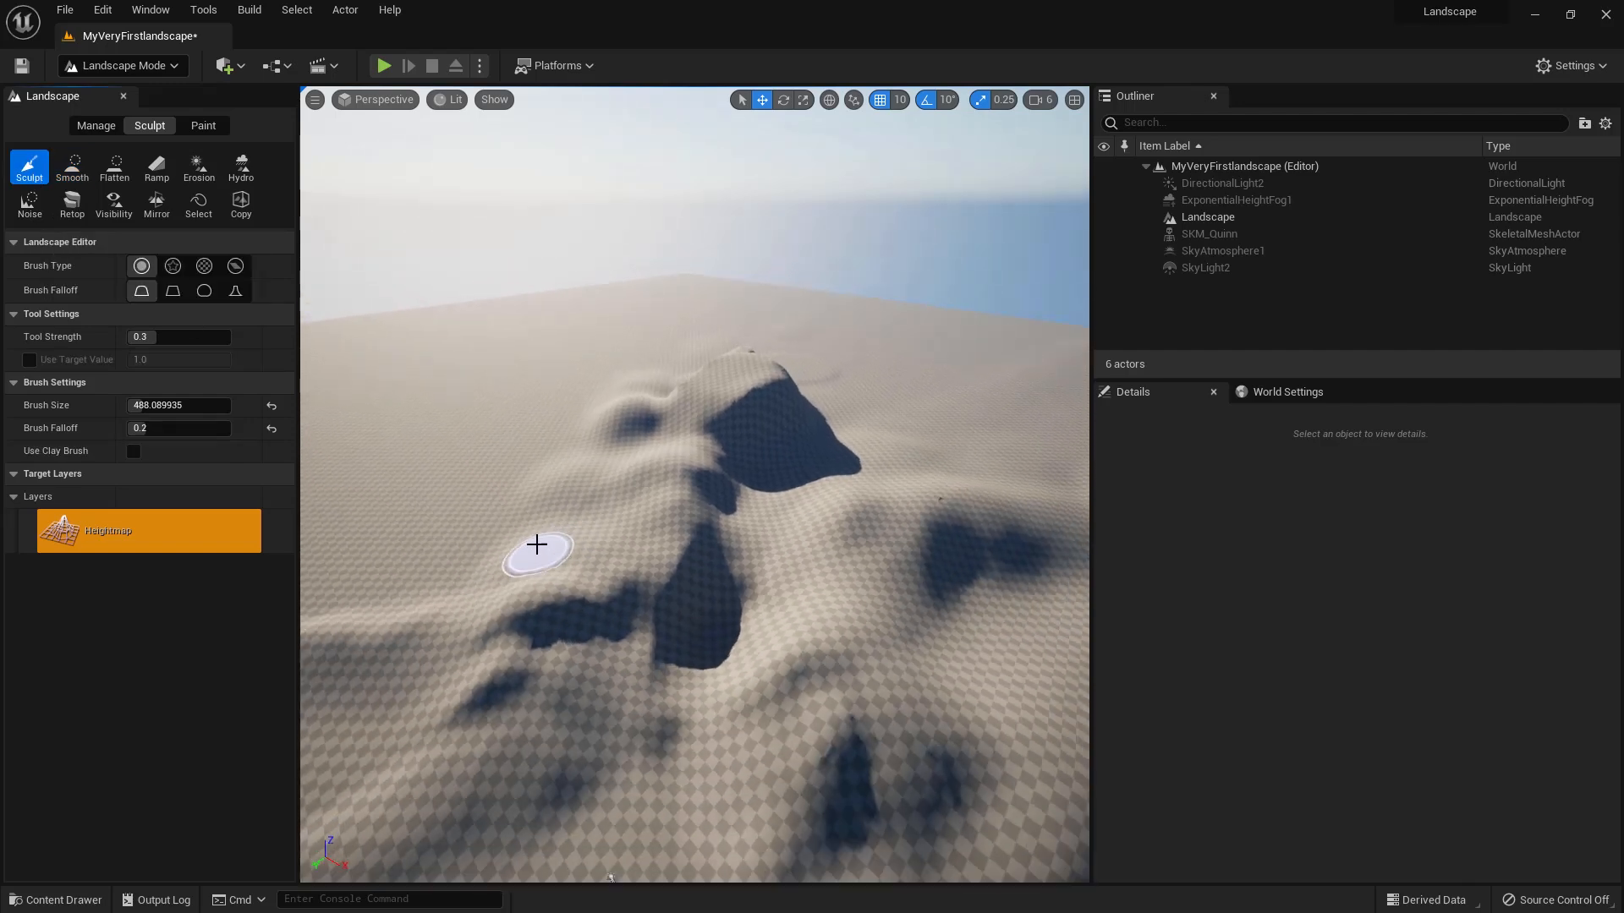
{"action": "scroll", "coordinate": [541, 555], "scroll_direction": "down", "scroll_amount": 5}
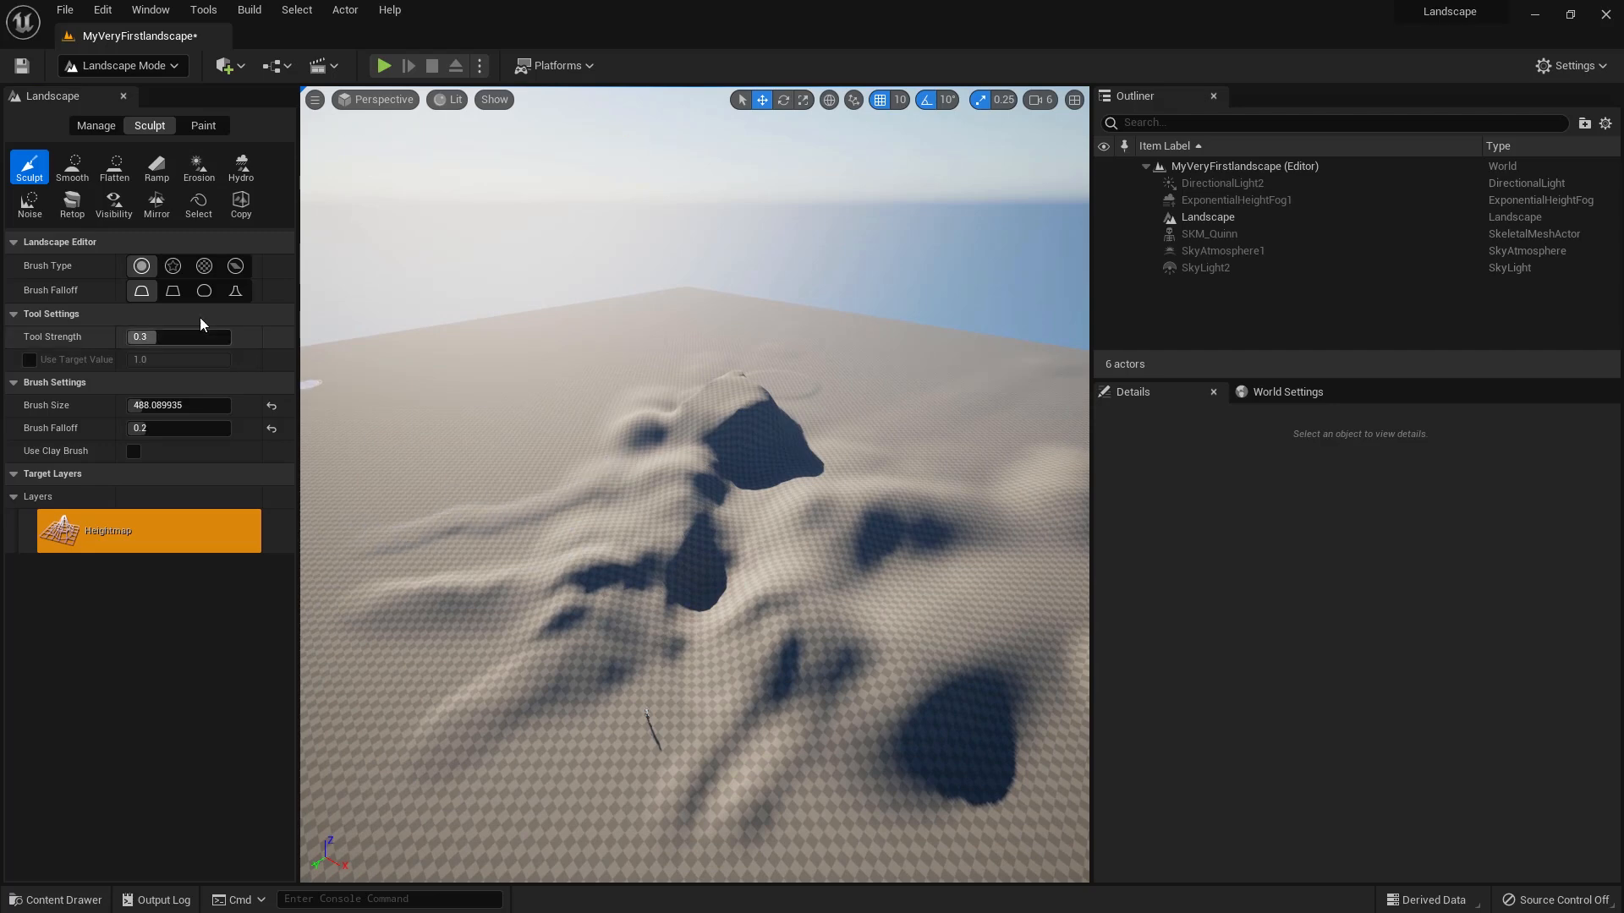
Step: Apply the Erosion tool to the ridges and hill slopes with tool strength 0.372, brush size about 691 and brush falloff 0.296
{"action": "left_click_drag", "start_coordinate": [152, 333], "coordinate": [166, 332]}
{"action": "left_click_drag", "start_coordinate": [149, 428], "coordinate": [154, 427]}
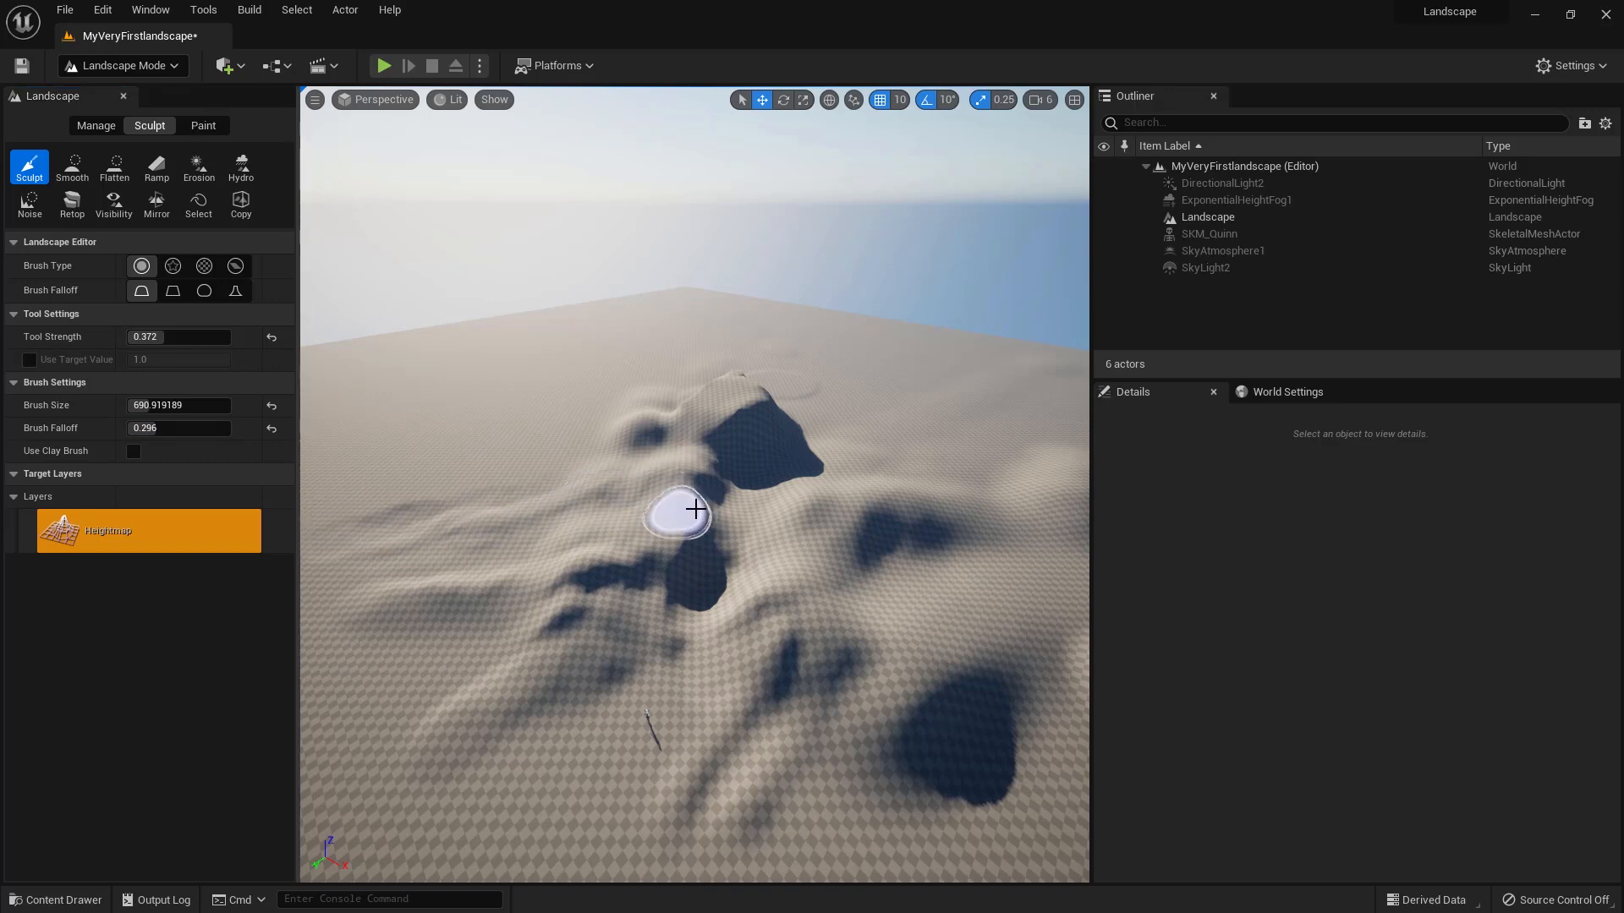
{"action": "left_click", "coordinate": [201, 169]}
{"action": "mouse_move", "coordinate": [551, 614]}
{"action": "left_mouse_down"}
{"action": "mouse_move", "coordinate": [392, 620]}
{"action": "mouse_move", "coordinate": [562, 595]}
{"action": "mouse_move", "coordinate": [590, 573]}
{"action": "left_mouse_up"}
{"action": "mouse_move", "coordinate": [474, 592]}
{"action": "left_mouse_down"}
{"action": "mouse_move", "coordinate": [377, 595]}
{"action": "mouse_move", "coordinate": [413, 602]}
{"action": "mouse_move", "coordinate": [409, 622]}
{"action": "left_mouse_up"}
{"action": "mouse_move", "coordinate": [792, 670]}
{"action": "left_mouse_down"}
{"action": "mouse_move", "coordinate": [801, 688]}
{"action": "mouse_move", "coordinate": [961, 700]}
{"action": "mouse_move", "coordinate": [881, 637]}
{"action": "mouse_move", "coordinate": [926, 709]}
{"action": "mouse_move", "coordinate": [928, 769]}
{"action": "mouse_move", "coordinate": [982, 750]}
{"action": "mouse_move", "coordinate": [968, 834]}
{"action": "mouse_move", "coordinate": [989, 822]}
{"action": "mouse_move", "coordinate": [986, 779]}
{"action": "left_mouse_up"}
{"action": "mouse_move", "coordinate": [809, 799]}
{"action": "left_mouse_down", "text": "alt"}
{"action": "mouse_move", "coordinate": [774, 707]}
{"action": "mouse_move", "coordinate": [829, 700]}
{"action": "mouse_move", "coordinate": [810, 726]}
{"action": "mouse_move", "coordinate": [791, 715]}
{"action": "left_mouse_up", "text": "alt"}
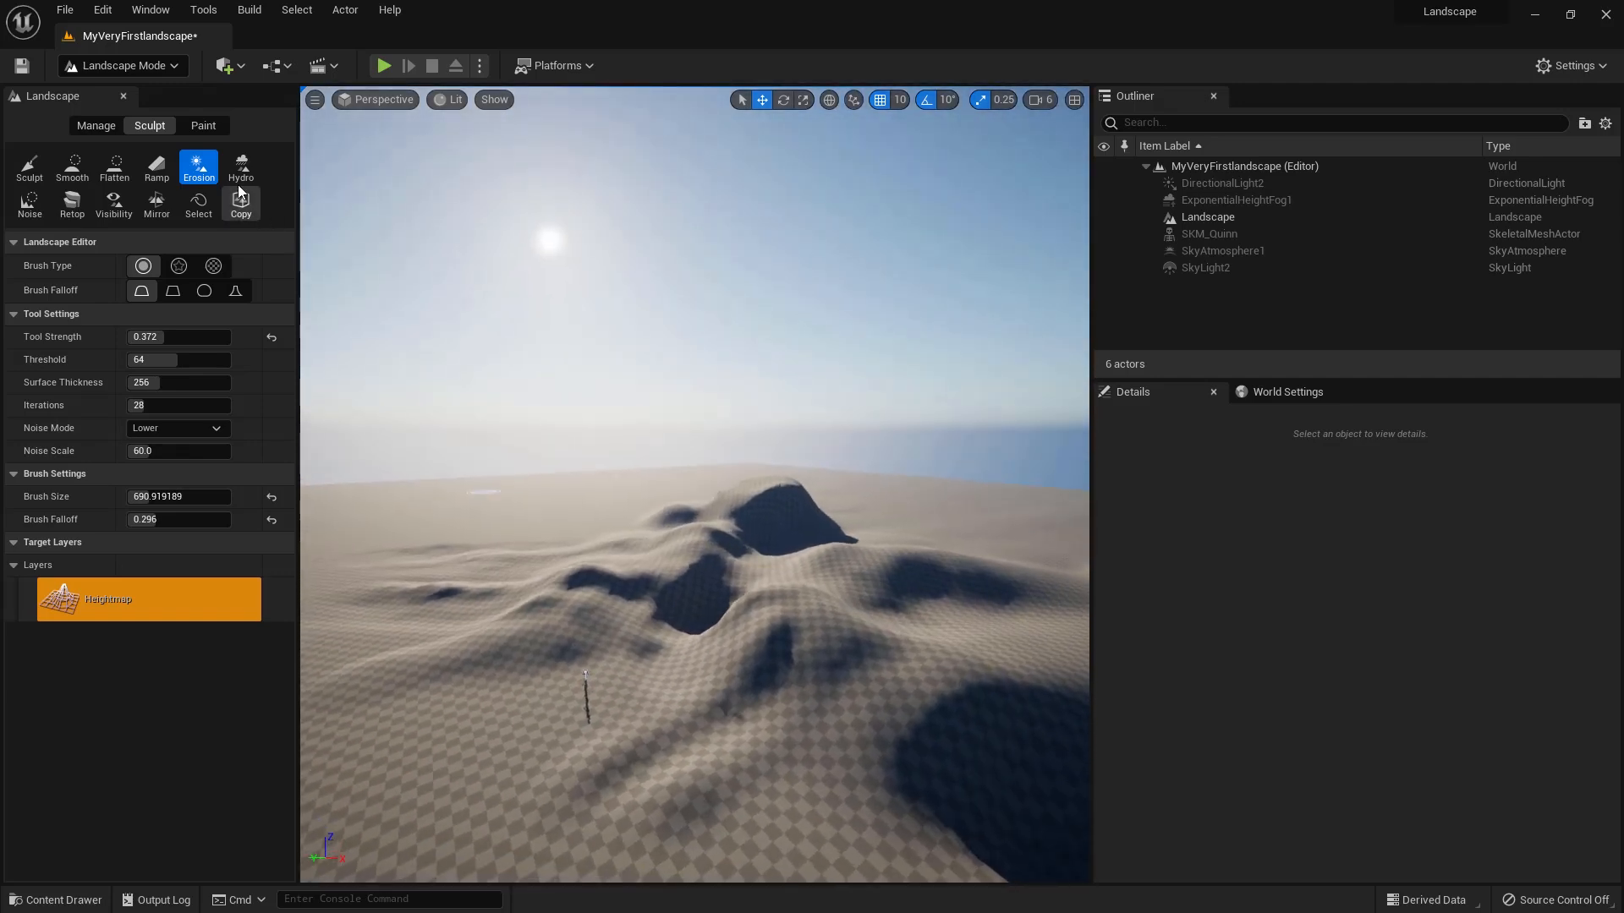
Step: Apply the Noise tool to the hills with tool strength 0.844, noise mode Both and a brush size of about 989
{"action": "left_click", "coordinate": [30, 205]}
{"action": "mouse_move", "coordinate": [591, 627]}
{"action": "left_mouse_down", "text": "alt"}
{"action": "mouse_move", "coordinate": [596, 592]}
{"action": "mouse_move", "coordinate": [562, 571]}
{"action": "left_mouse_up", "text": "alt"}
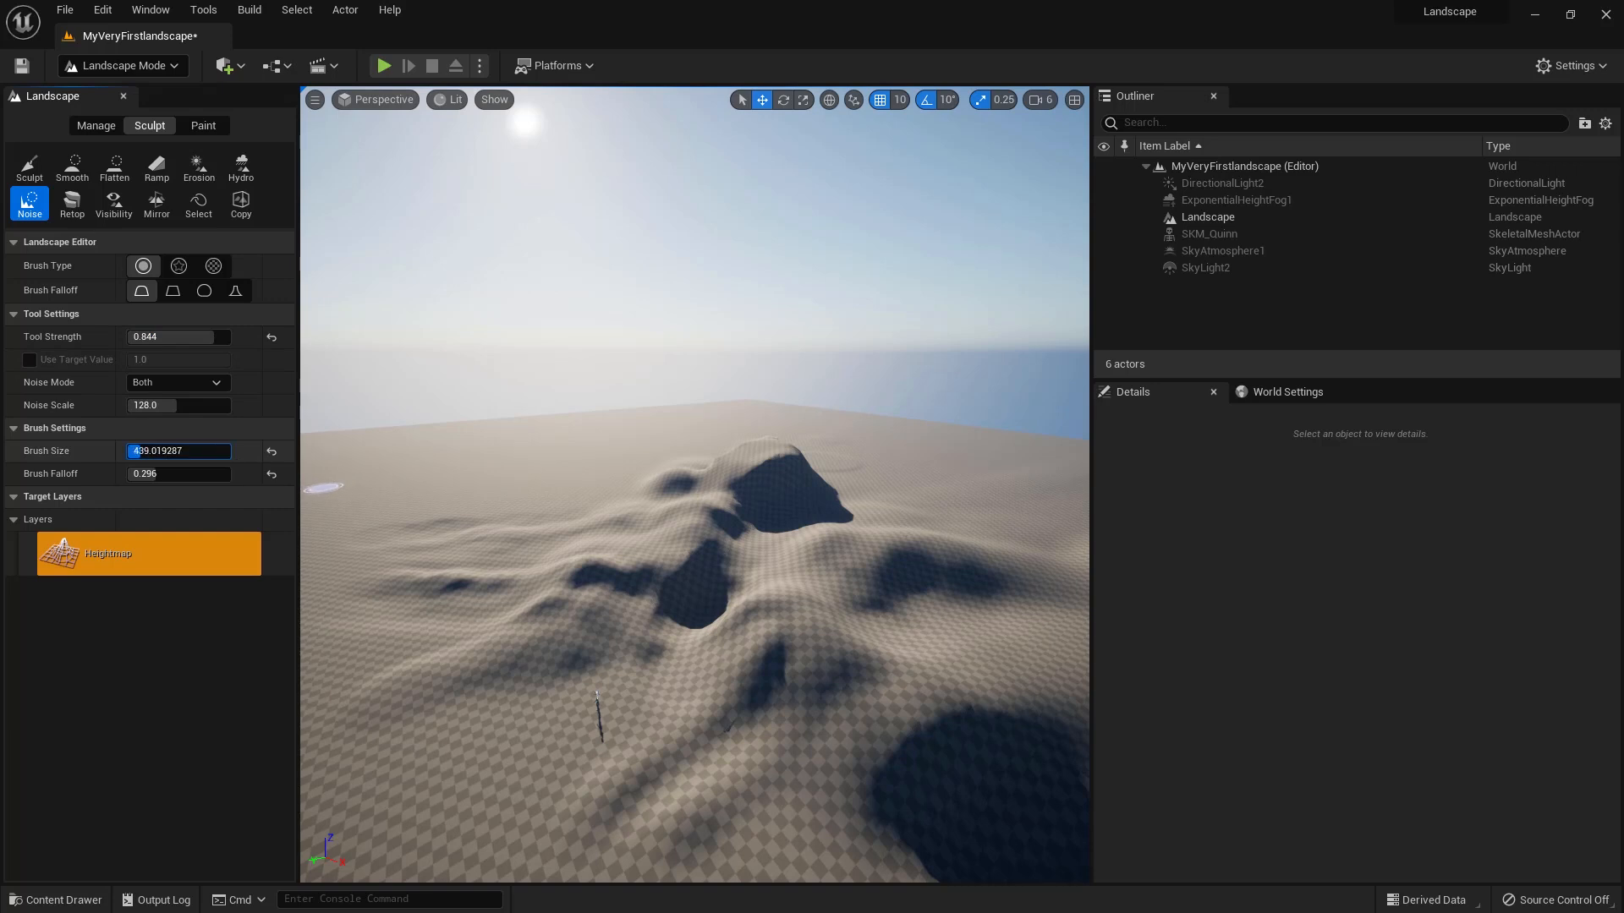
{"action": "left_click_drag", "start_coordinate": [178, 451], "coordinate": [203, 451]}
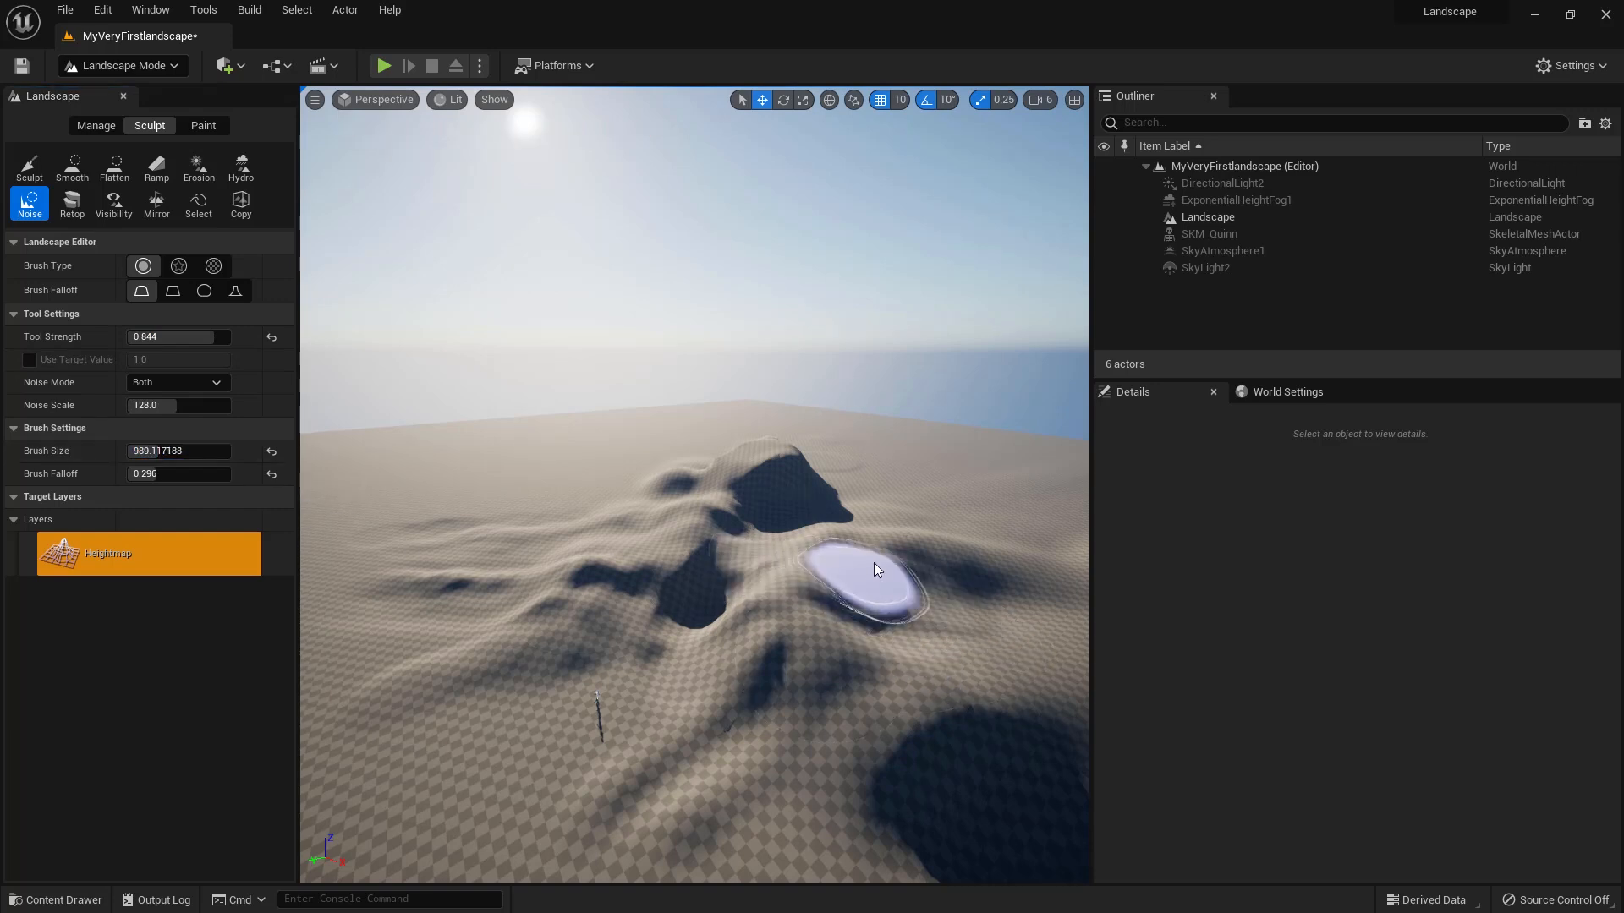
{"action": "mouse_move", "coordinate": [526, 540]}
{"action": "left_mouse_down"}
{"action": "mouse_move", "coordinate": [556, 536]}
{"action": "mouse_move", "coordinate": [428, 540]}
{"action": "left_mouse_up"}
Step: Lower the noise tool strength to 0.092 and apply lighter noise over the hills and the ground in front of them
{"action": "left_click_drag", "start_coordinate": [174, 337], "coordinate": [173, 337]}
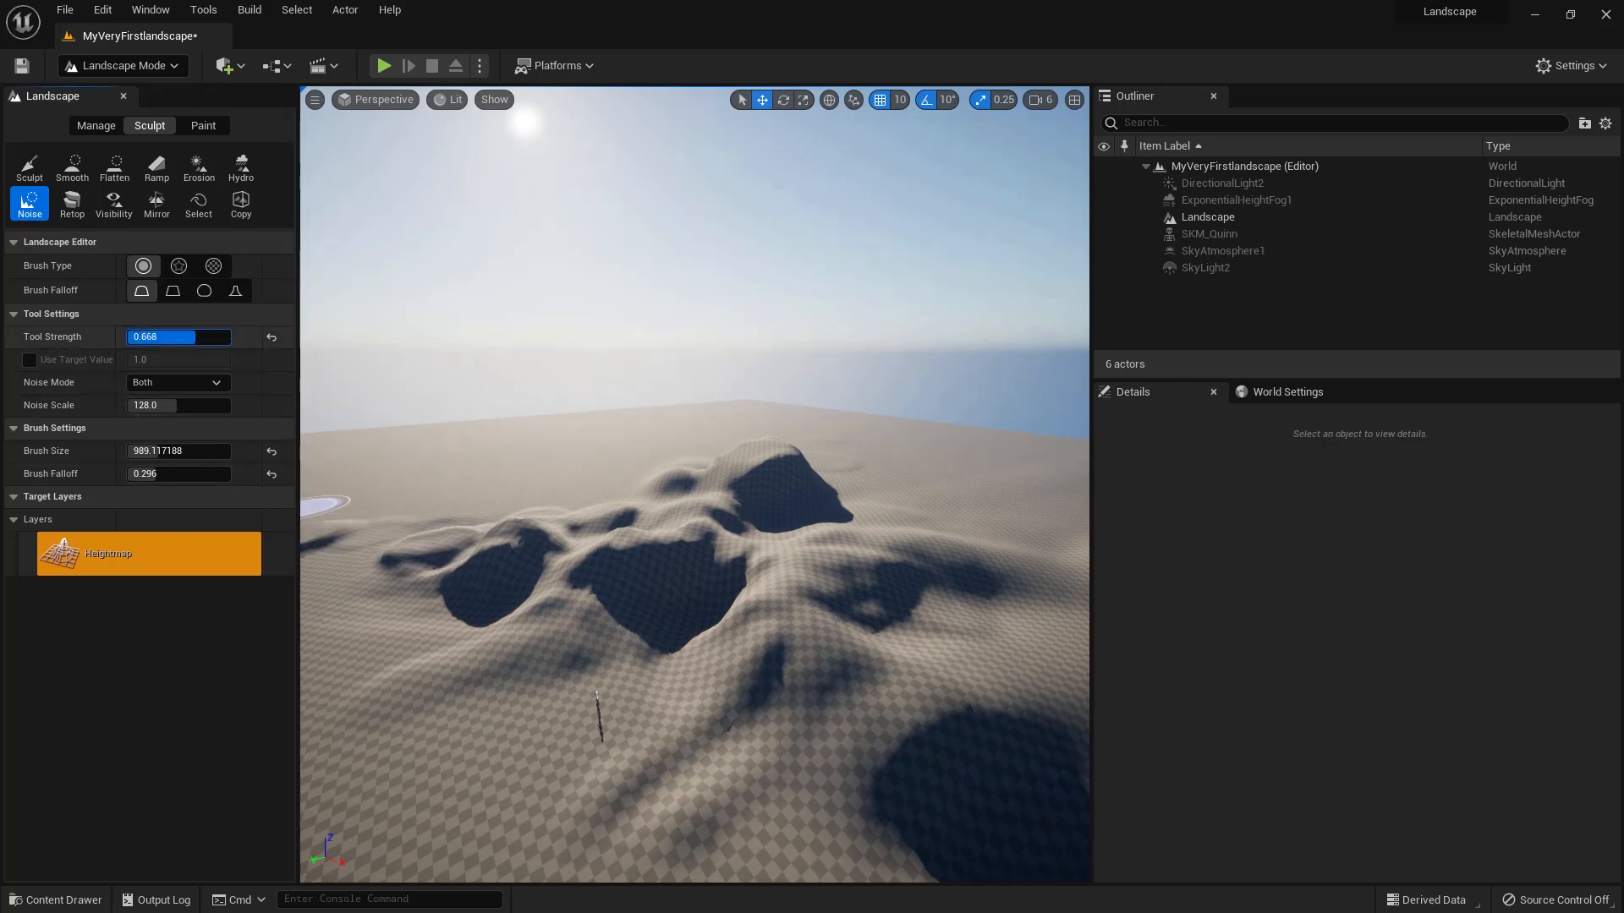
{"action": "mouse_move", "coordinate": [430, 541]}
{"action": "left_mouse_down"}
{"action": "mouse_move", "coordinate": [500, 547]}
{"action": "mouse_move", "coordinate": [461, 539]}
{"action": "left_mouse_up"}
{"action": "mouse_move", "coordinate": [405, 600]}
{"action": "left_mouse_down"}
{"action": "mouse_move", "coordinate": [380, 624]}
{"action": "mouse_move", "coordinate": [424, 628]}
{"action": "left_mouse_up"}
{"action": "mouse_move", "coordinate": [642, 626]}
{"action": "left_mouse_down"}
{"action": "mouse_move", "coordinate": [448, 694]}
{"action": "mouse_move", "coordinate": [445, 675]}
{"action": "mouse_move", "coordinate": [651, 626]}
{"action": "left_mouse_up"}
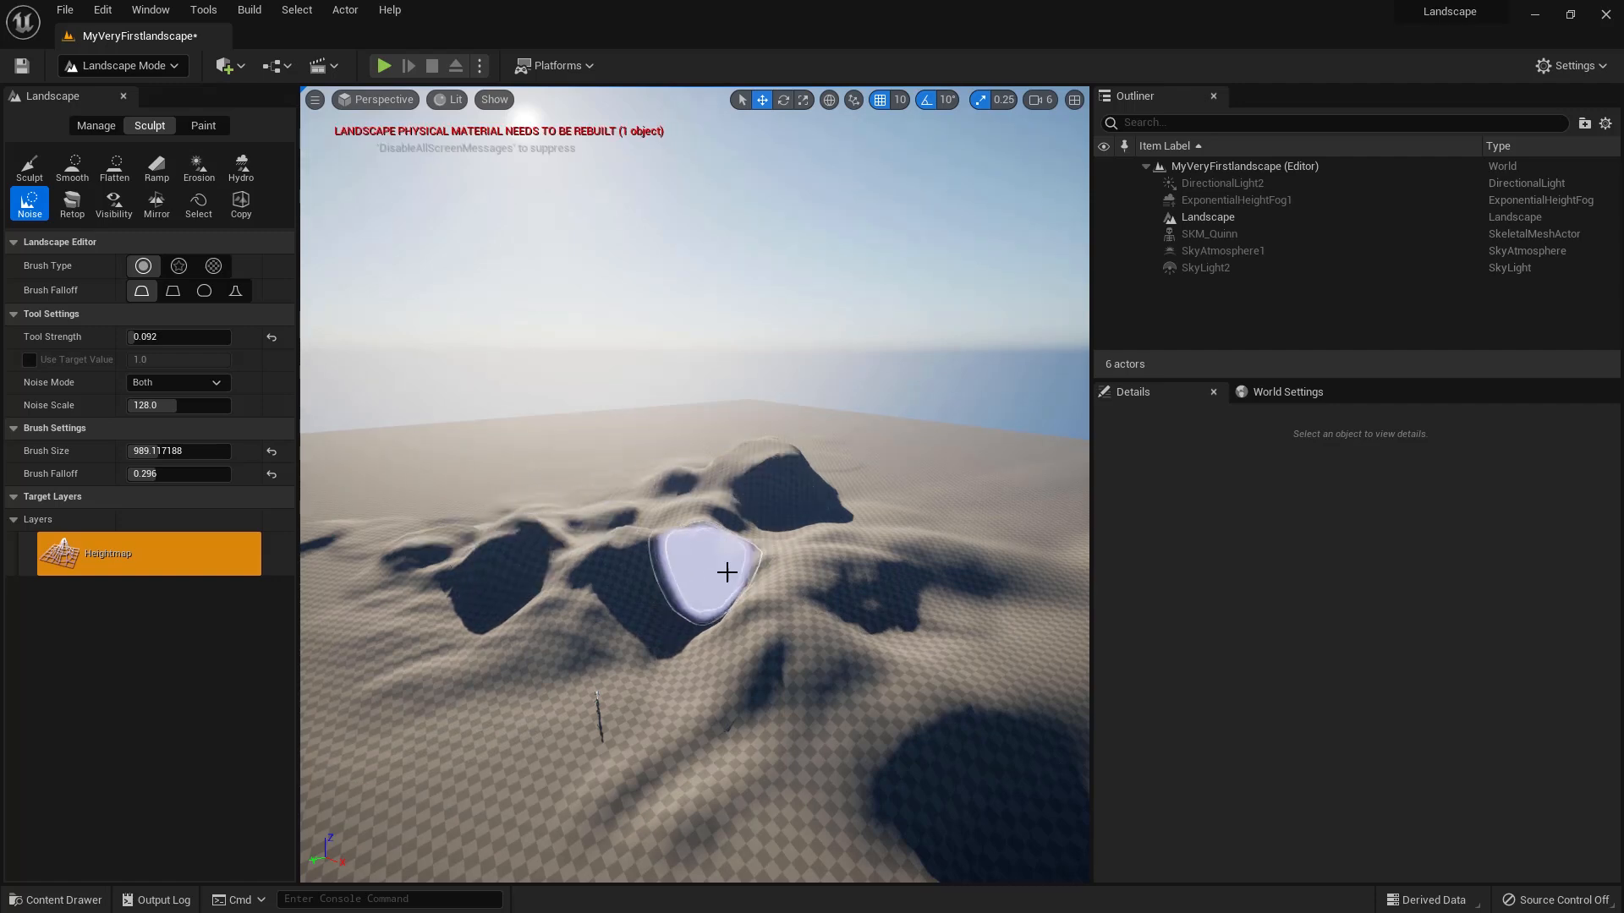
{"action": "mouse_move", "coordinate": [822, 667]}
{"action": "left_mouse_down", "text": "alt"}
{"action": "mouse_move", "coordinate": [882, 604]}
{"action": "mouse_move", "coordinate": [878, 561]}
{"action": "mouse_move", "coordinate": [898, 645]}
{"action": "left_mouse_up", "text": "alt"}
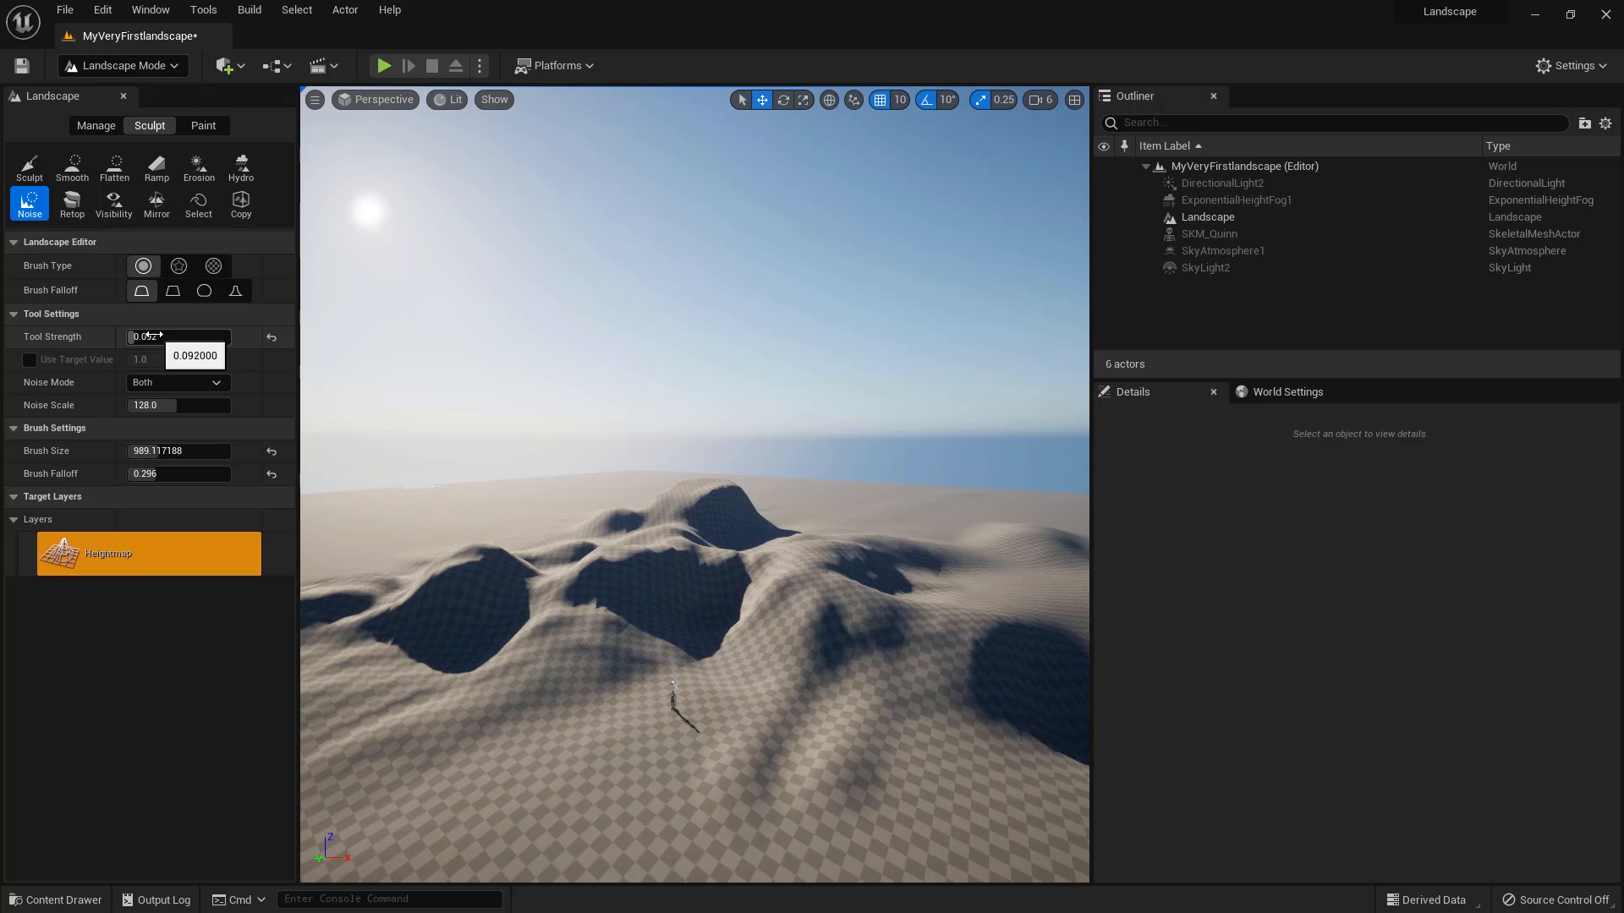
{"action": "scroll", "coordinate": [536, 702], "scroll_direction": "up", "scroll_amount": 2}
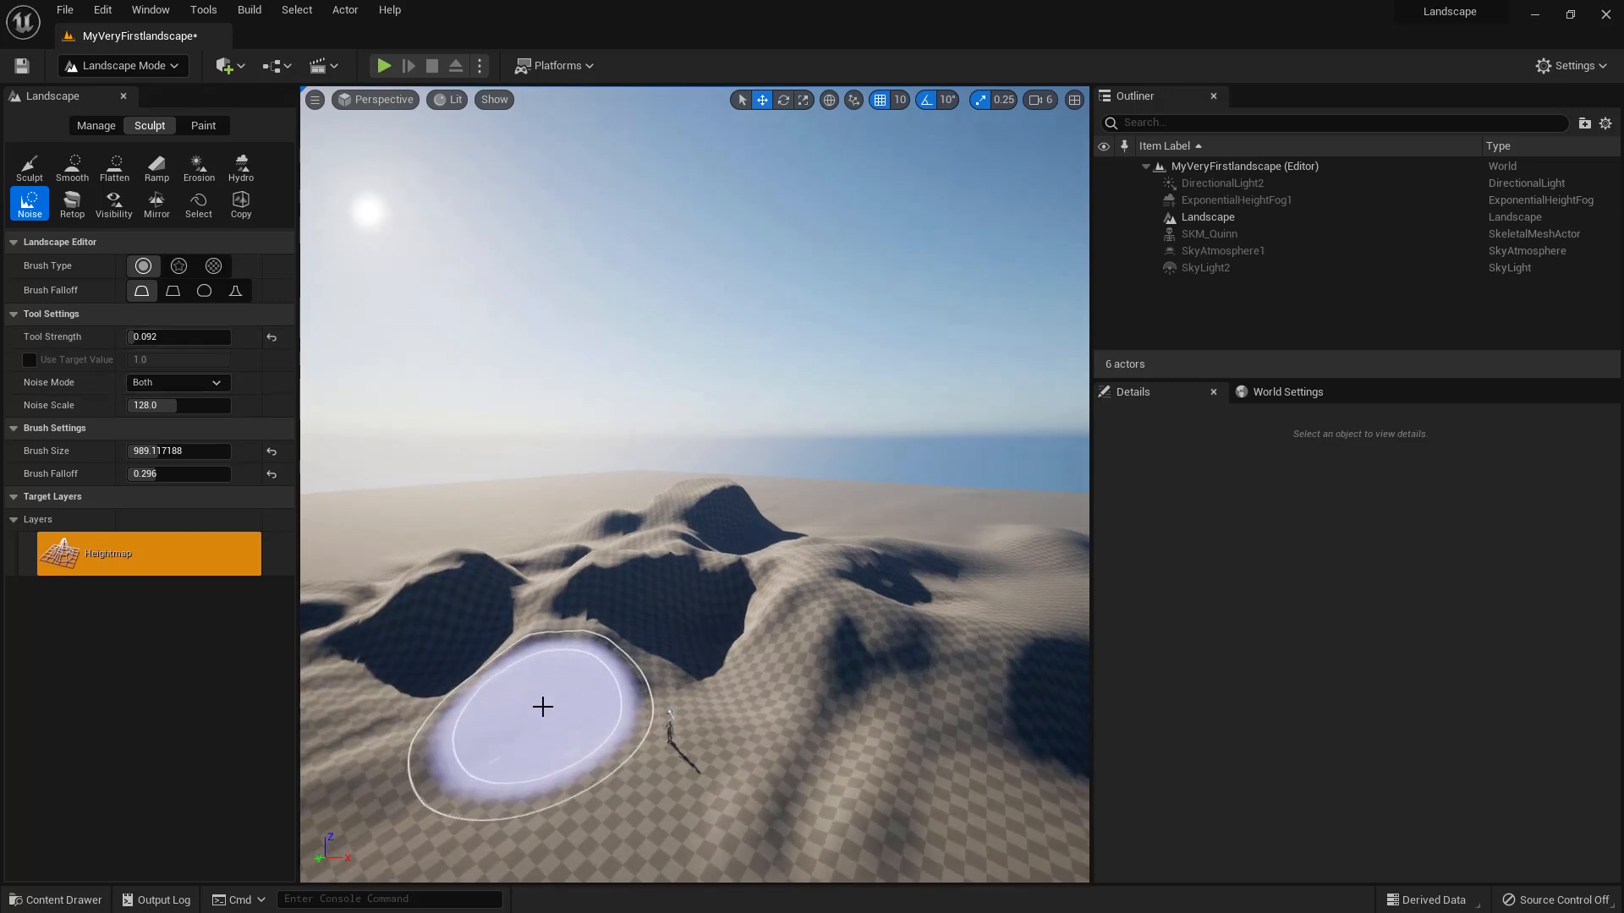
Step: Sculpt small ridges down the hill slopes around the mannequin with tool strength 1.0, brush falloff 0.64 and a brush size up to about 226
{"action": "left_click", "coordinate": [34, 173]}
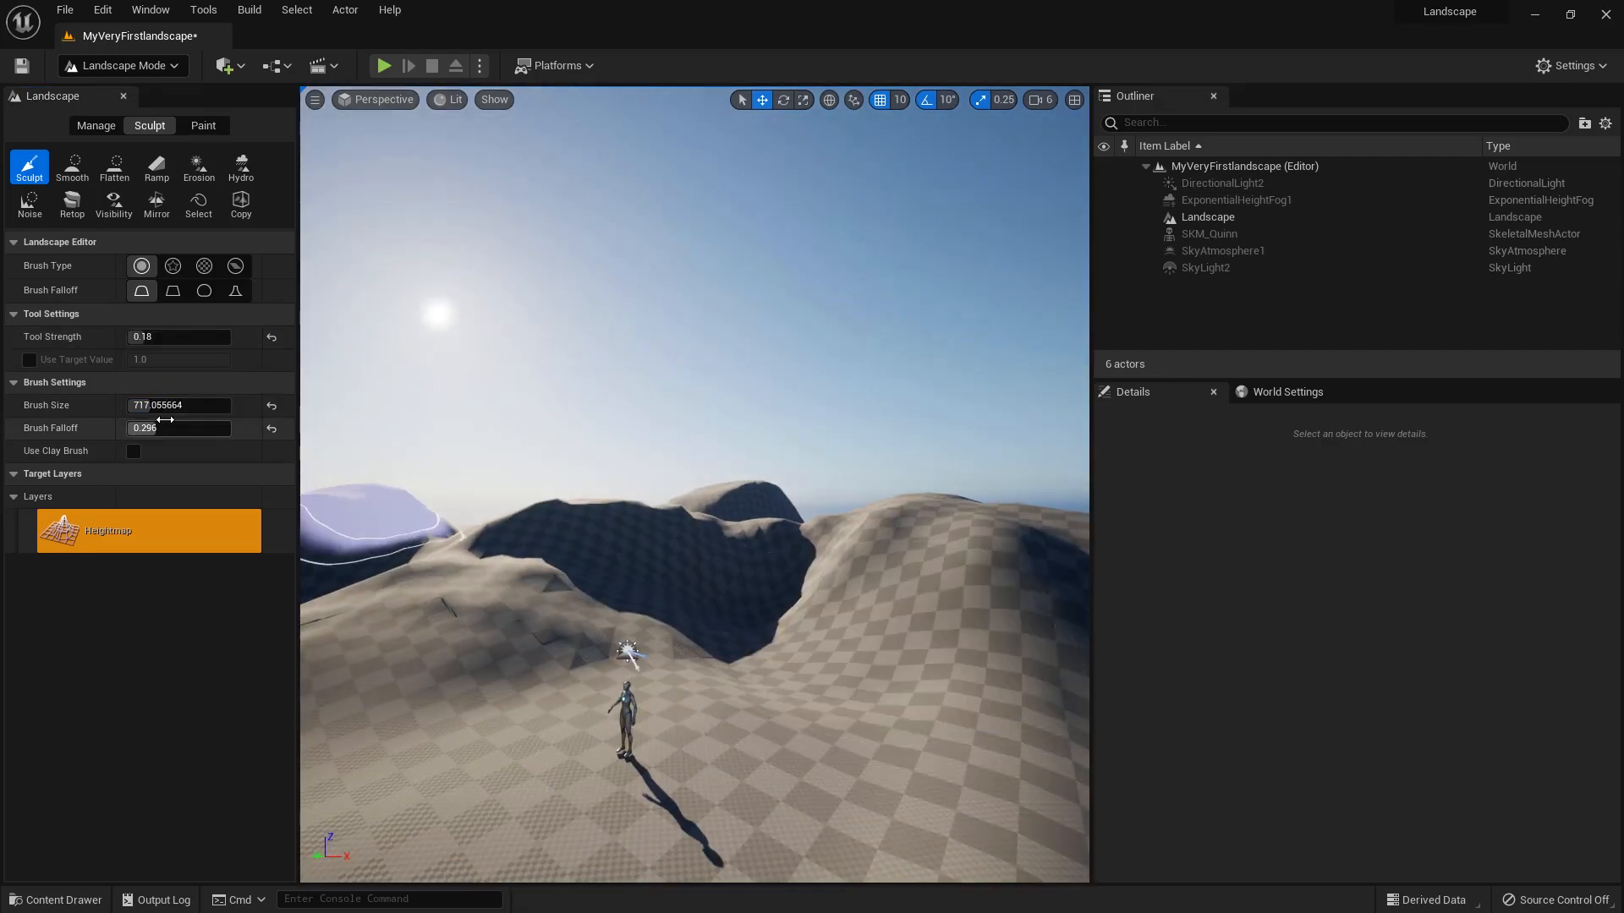
{"action": "left_click_drag", "start_coordinate": [165, 419], "coordinate": [135, 414]}
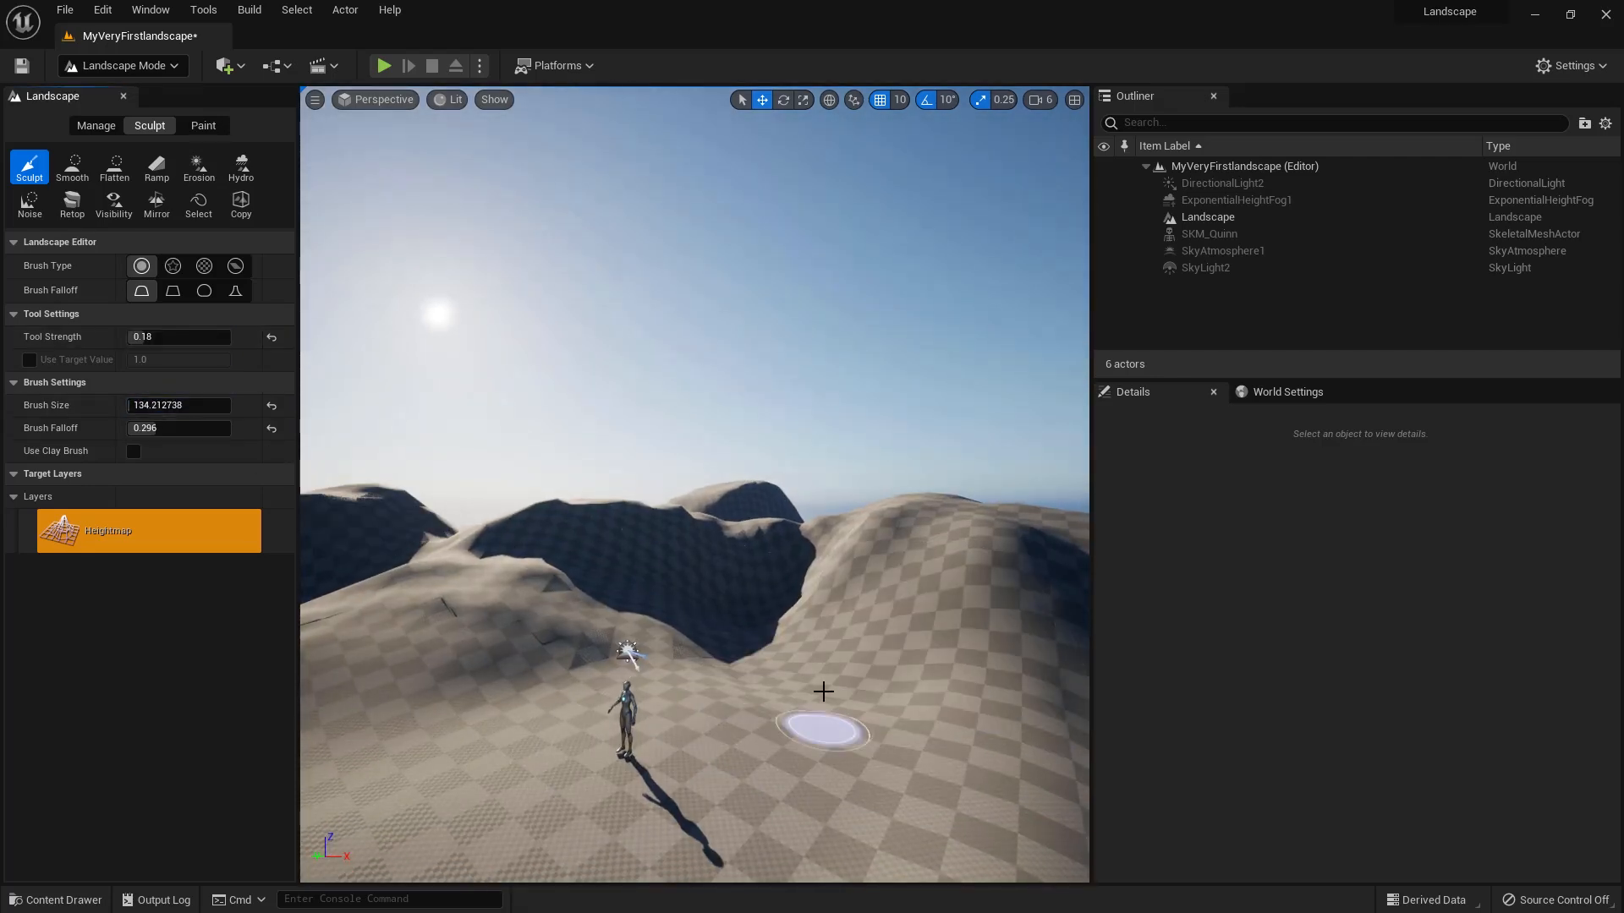
{"action": "mouse_move", "coordinate": [873, 642]}
{"action": "left_mouse_down", "text": "alt"}
{"action": "mouse_move", "coordinate": [884, 583]}
{"action": "mouse_move", "coordinate": [729, 652]}
{"action": "mouse_move", "coordinate": [1007, 798]}
{"action": "mouse_move", "coordinate": [1002, 727]}
{"action": "left_mouse_up", "text": "alt"}
{"action": "left_click_drag", "start_coordinate": [834, 681], "coordinate": [843, 566], "text": "alt"}
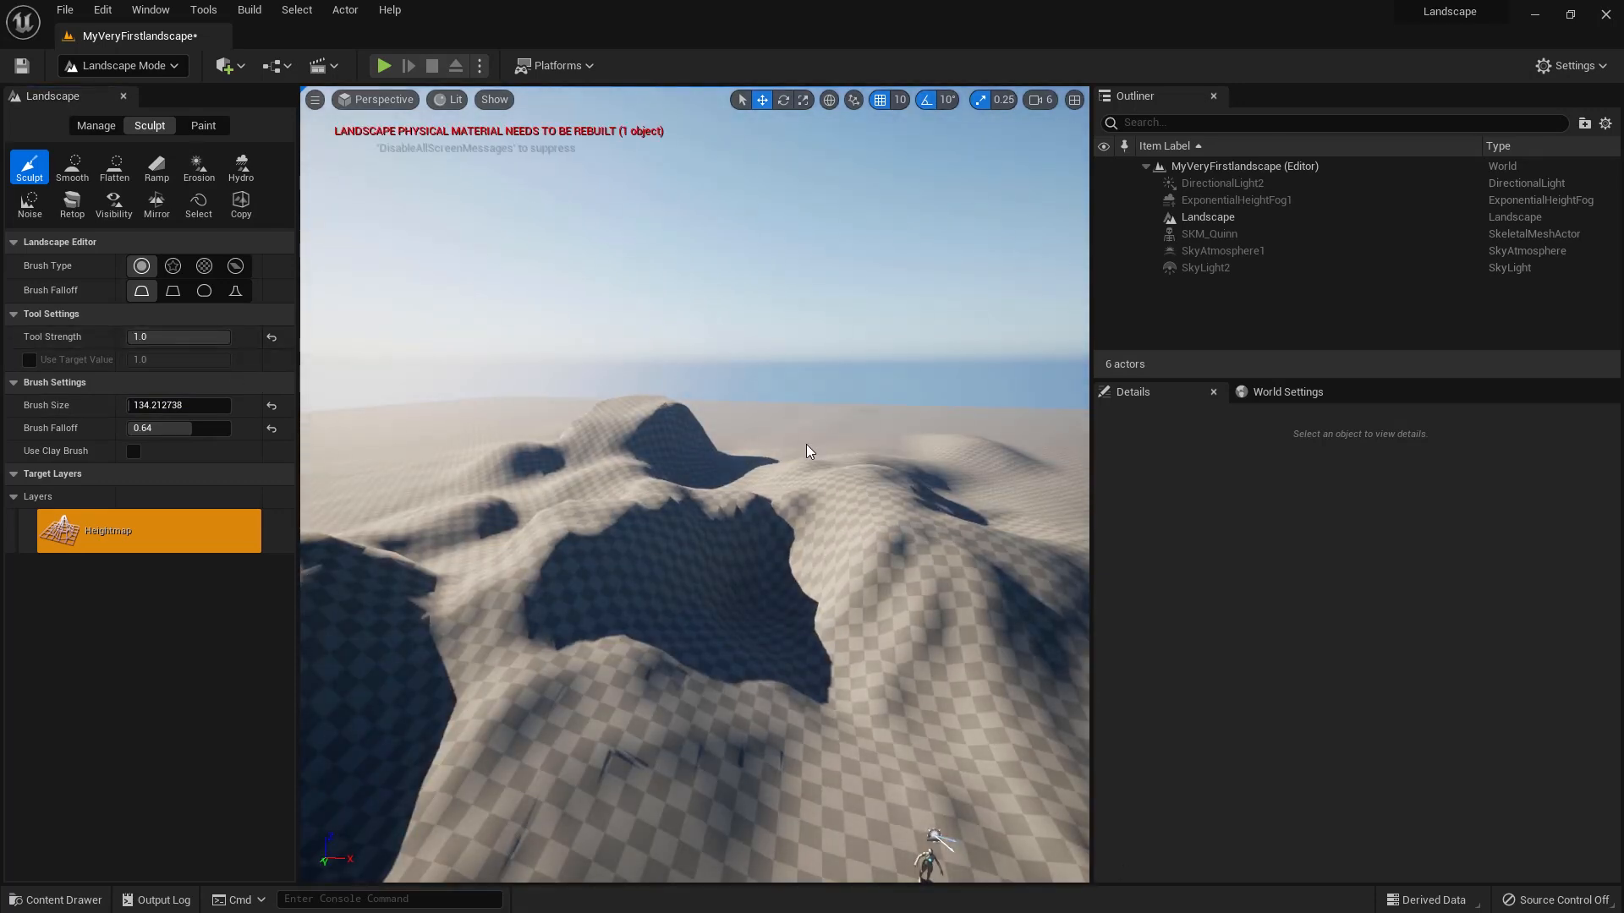
{"action": "left_click_drag", "start_coordinate": [729, 585], "coordinate": [724, 582], "text": "alt"}
{"action": "left_click_drag", "start_coordinate": [141, 411], "coordinate": [144, 410]}
{"action": "right_click_drag", "start_coordinate": [729, 542], "coordinate": [732, 508]}
{"action": "mouse_move", "coordinate": [732, 508]}
{"action": "left_mouse_down"}
{"action": "mouse_move", "coordinate": [483, 526]}
{"action": "mouse_move", "coordinate": [606, 458]}
{"action": "left_mouse_up"}
{"action": "mouse_move", "coordinate": [606, 458]}
{"action": "right_mouse_down"}
{"action": "mouse_move", "coordinate": [606, 499]}
{"action": "mouse_move", "coordinate": [606, 482]}
{"action": "right_mouse_up"}
{"action": "right_click_drag", "start_coordinate": [587, 762], "coordinate": [587, 718]}
{"action": "mouse_move", "coordinate": [487, 672]}
{"action": "left_mouse_down"}
{"action": "mouse_move", "coordinate": [446, 713]}
{"action": "mouse_move", "coordinate": [392, 719]}
{"action": "left_mouse_up"}
{"action": "key", "text": "s"}
{"action": "right_click_drag", "start_coordinate": [392, 719], "coordinate": [392, 787]}
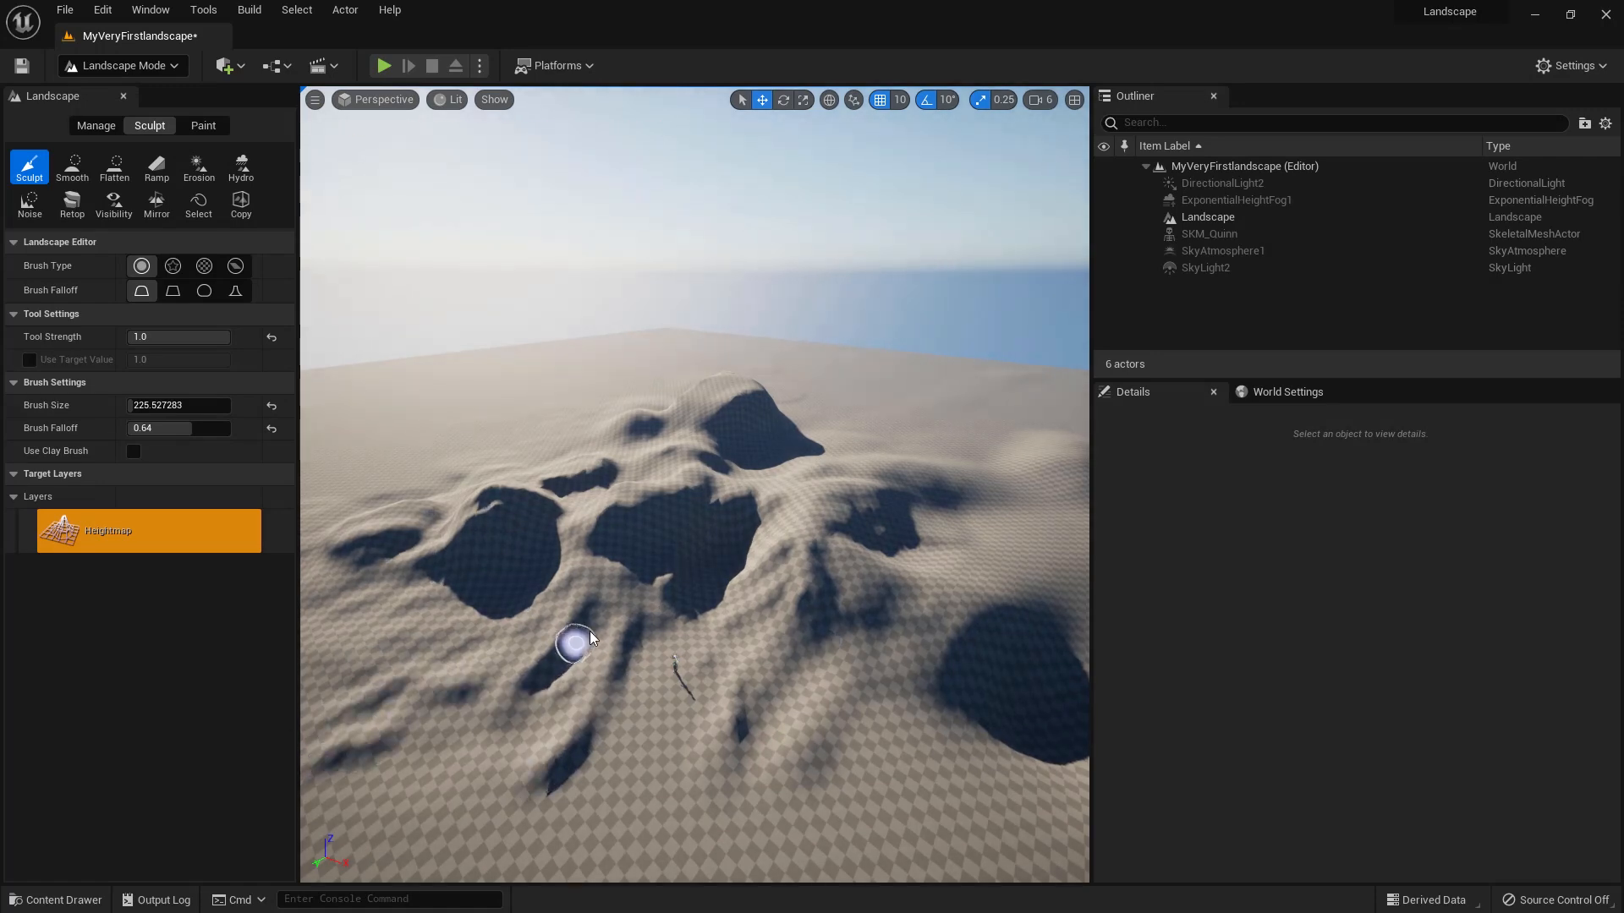
Step: Apply the Erosion tool to the small ridges with 42 iterations, noise mode Raise and tool strength 1.0
{"action": "left_click", "coordinate": [198, 167]}
{"action": "left_click_drag", "start_coordinate": [143, 405], "coordinate": [152, 405]}
{"action": "left_click", "coordinate": [132, 429]}
{"action": "left_click", "coordinate": [142, 466]}
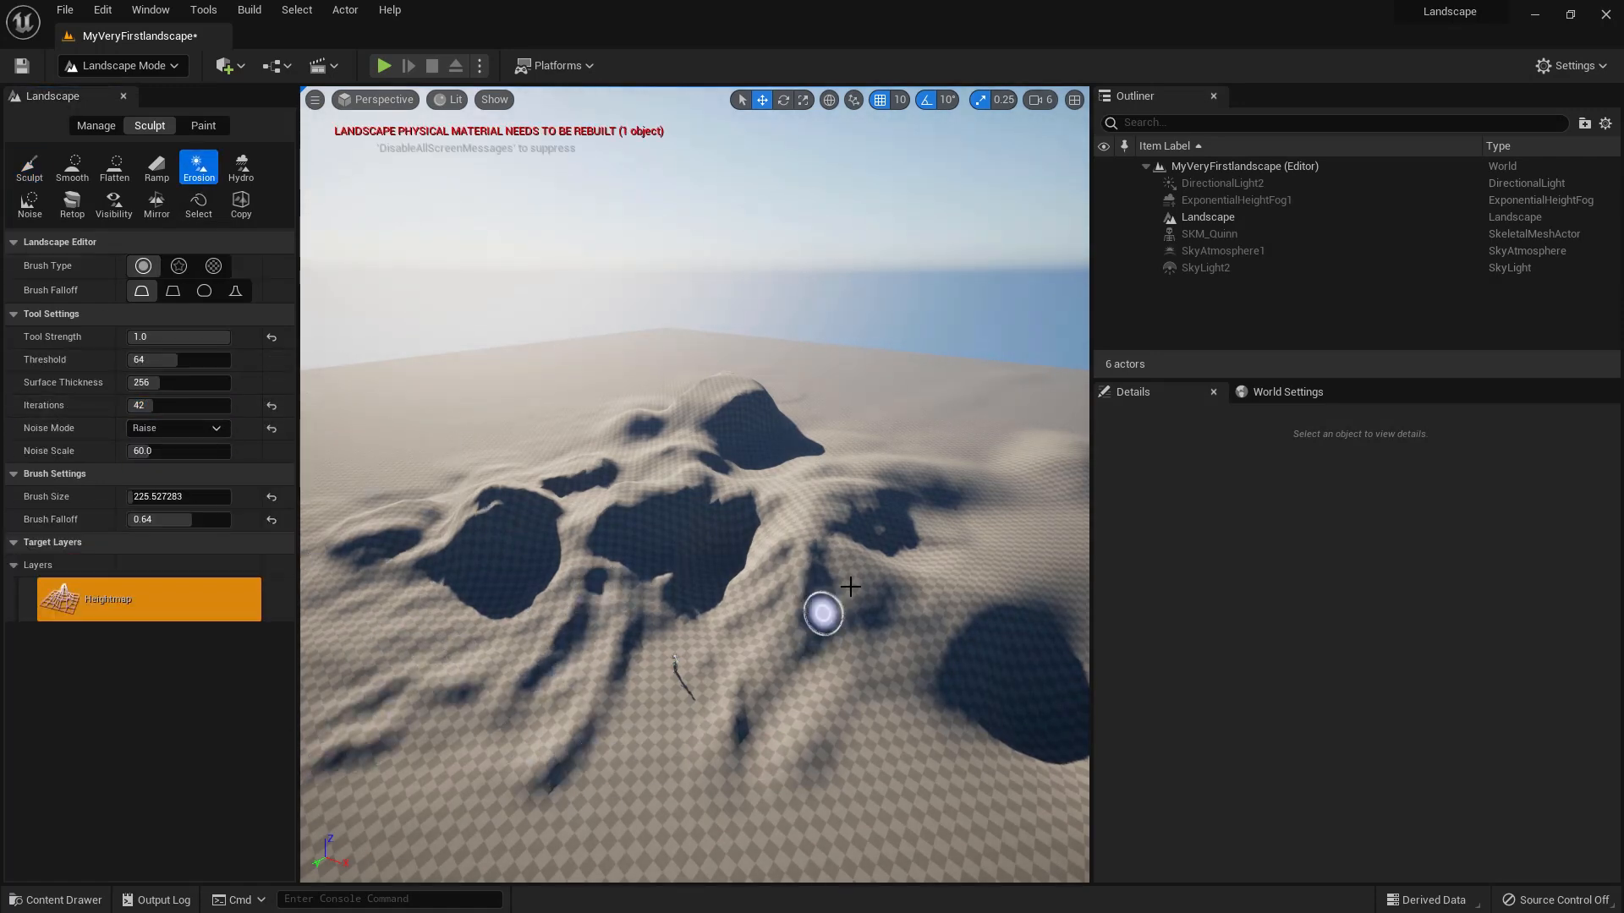
Step: Set the Noise tool's brush size to about 2733 and strength to 0.048, undoing the trial strokes made in Add mode
{"action": "left_click", "coordinate": [30, 203]}
{"action": "left_click_drag", "start_coordinate": [188, 451], "coordinate": [199, 451]}
{"action": "left_click", "coordinate": [752, 546]}
{"action": "key", "text": "ctrl+z"}
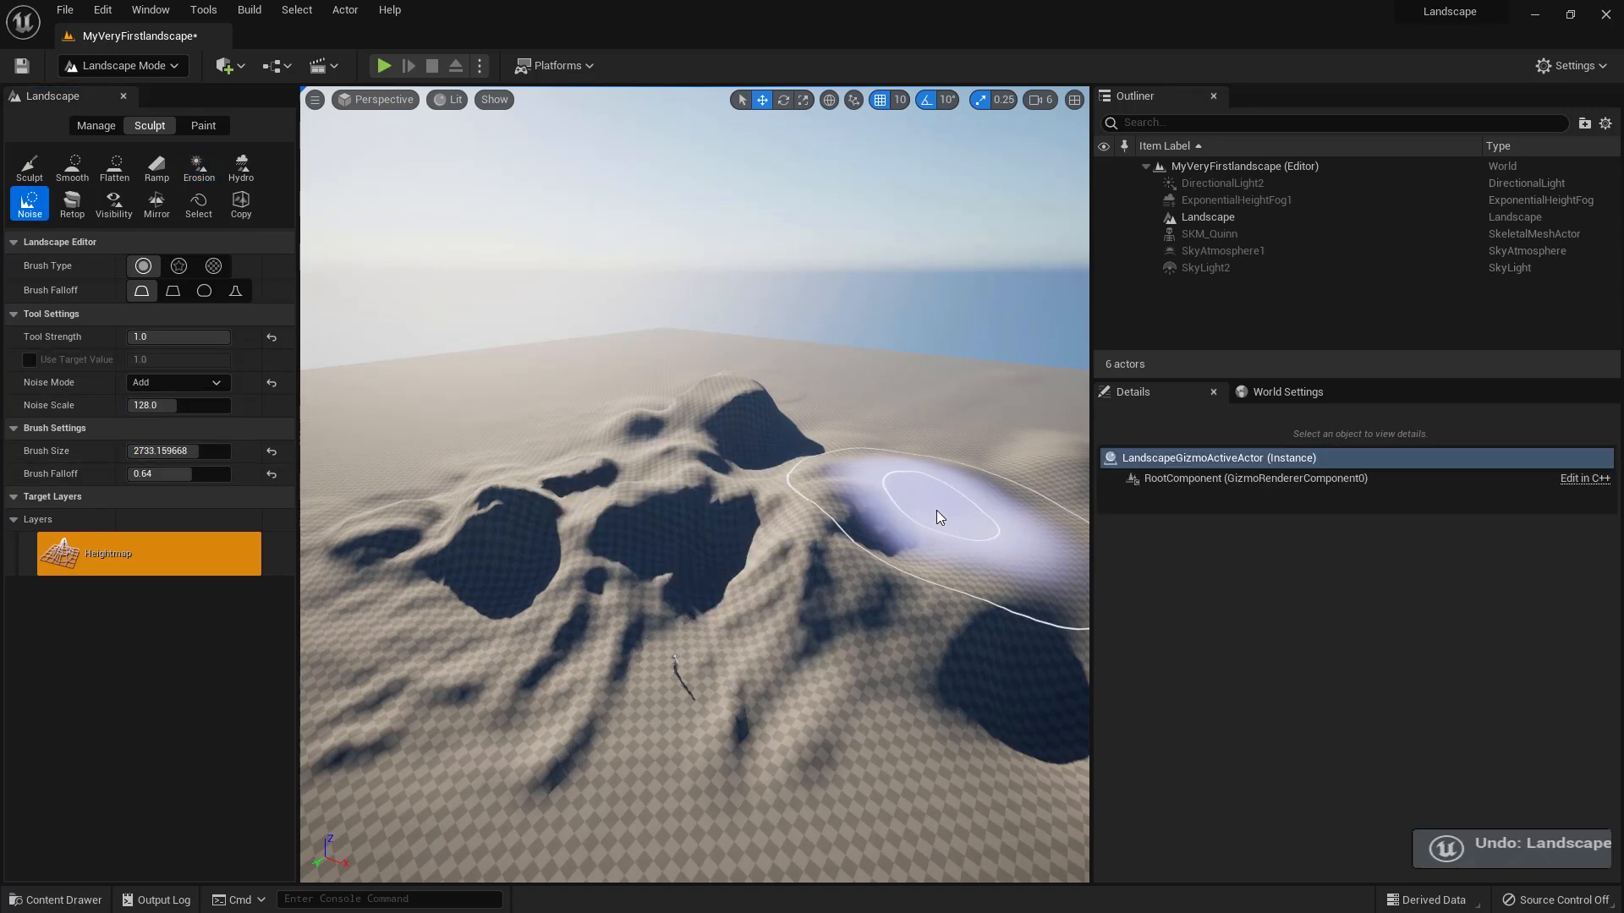
{"action": "left_click_drag", "start_coordinate": [226, 336], "coordinate": [132, 337]}
{"action": "left_click", "coordinate": [846, 609]}
{"action": "key", "text": "ctrl+z"}
Step: Set the noise mode to Both and apply large-brush noise over the distant hills and the flat ground behind them
{"action": "left_click", "coordinate": [178, 383]}
{"action": "left_click", "coordinate": [144, 403]}
{"action": "mouse_move", "coordinate": [925, 437]}
{"action": "left_mouse_down"}
{"action": "mouse_move", "coordinate": [859, 530]}
{"action": "mouse_move", "coordinate": [417, 536]}
{"action": "mouse_move", "coordinate": [530, 409]}
{"action": "mouse_move", "coordinate": [463, 403]}
{"action": "left_mouse_up"}
{"action": "mouse_move", "coordinate": [638, 360]}
{"action": "left_mouse_down"}
{"action": "mouse_move", "coordinate": [1062, 479]}
{"action": "mouse_move", "coordinate": [367, 479]}
{"action": "mouse_move", "coordinate": [750, 414]}
{"action": "left_mouse_up"}
{"action": "scroll", "coordinate": [372, 456], "scroll_direction": "down", "scroll_amount": 4}
Step: Apply noise to the foreground flat ground with tool strength 0.936, brush size about 415 and brush falloff 0.336
{"action": "left_click", "coordinate": [114, 167]}
{"action": "left_click", "coordinate": [72, 167]}
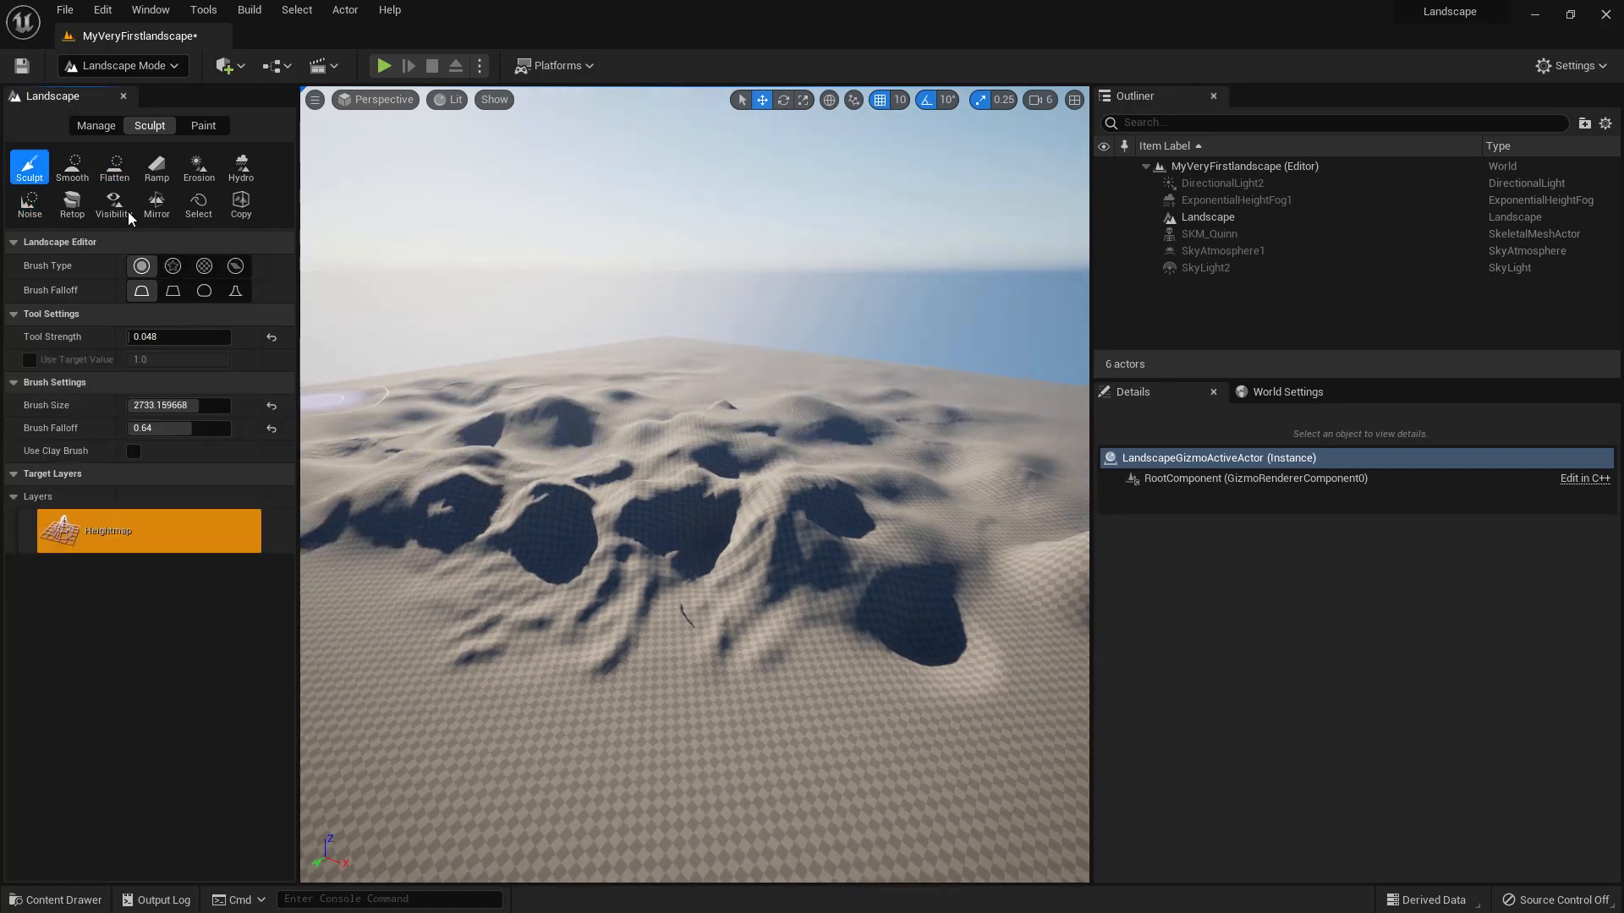
{"action": "left_click", "coordinate": [26, 205]}
{"action": "left_click_drag", "start_coordinate": [178, 474], "coordinate": [165, 474]}
{"action": "left_click_drag", "start_coordinate": [222, 451], "coordinate": [199, 456]}
{"action": "left_click_drag", "start_coordinate": [133, 337], "coordinate": [230, 342]}
{"action": "mouse_move", "coordinate": [372, 592]}
{"action": "left_mouse_down"}
{"action": "mouse_move", "coordinate": [482, 682]}
{"action": "mouse_move", "coordinate": [1054, 666]}
{"action": "mouse_move", "coordinate": [541, 488]}
{"action": "left_mouse_up"}
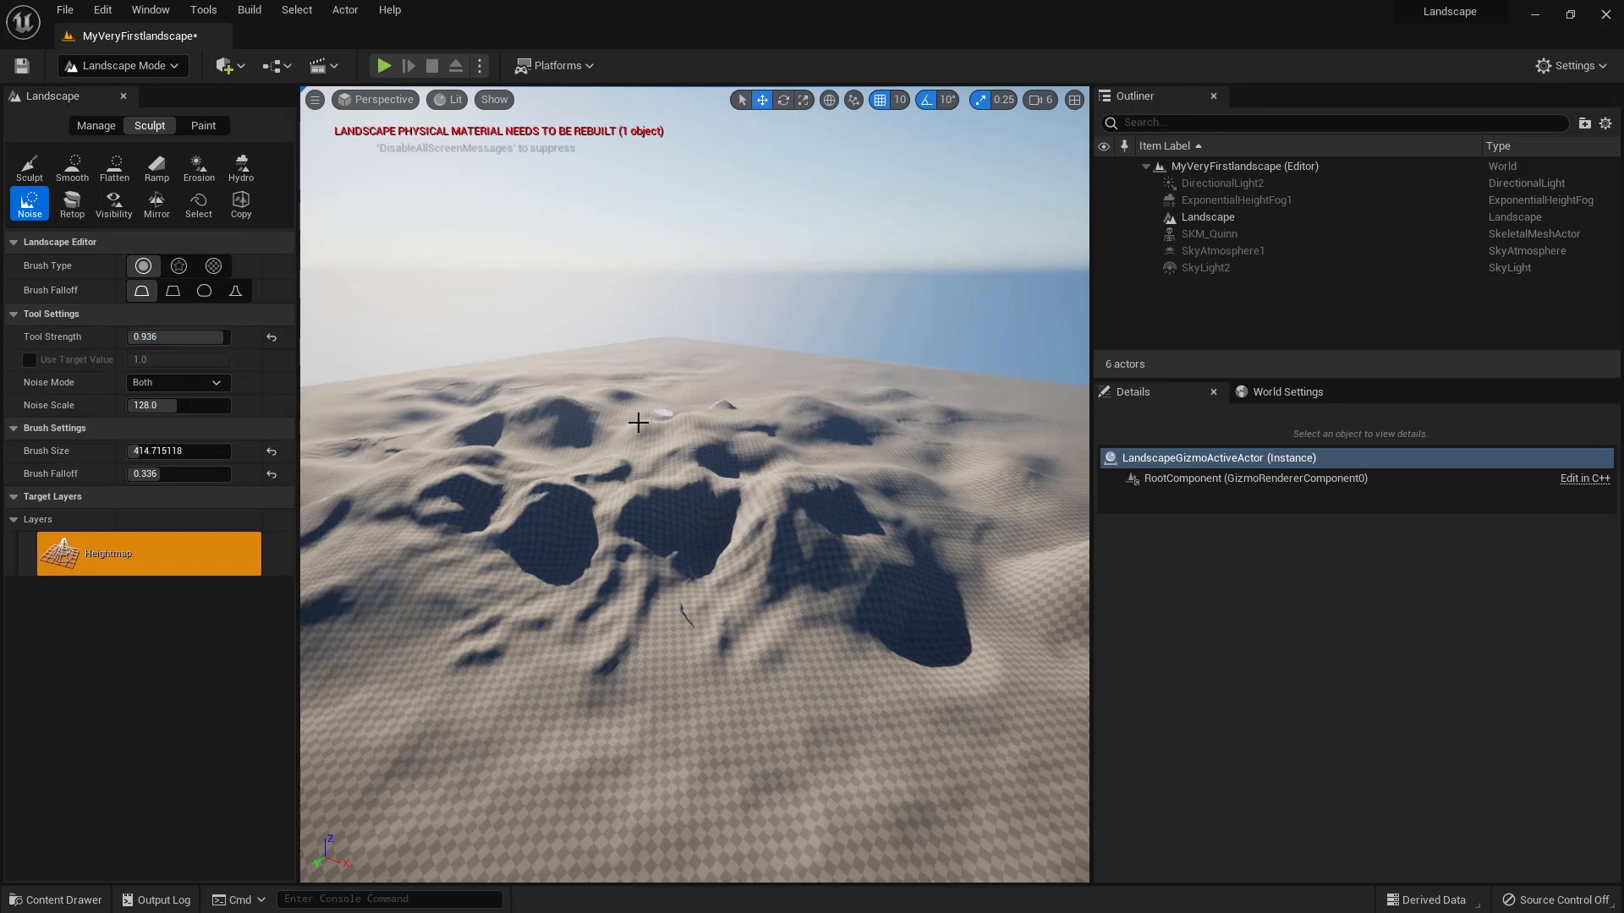
Step: Try a noise scale of about 203 on the foreground ground and undo the last noise strokes
{"action": "left_click_drag", "start_coordinate": [178, 406], "coordinate": [208, 406]}
{"action": "mouse_move", "coordinate": [381, 575]}
{"action": "left_mouse_down"}
{"action": "mouse_move", "coordinate": [330, 674]}
{"action": "mouse_move", "coordinate": [808, 841]}
{"action": "mouse_move", "coordinate": [879, 829]}
{"action": "left_mouse_up"}
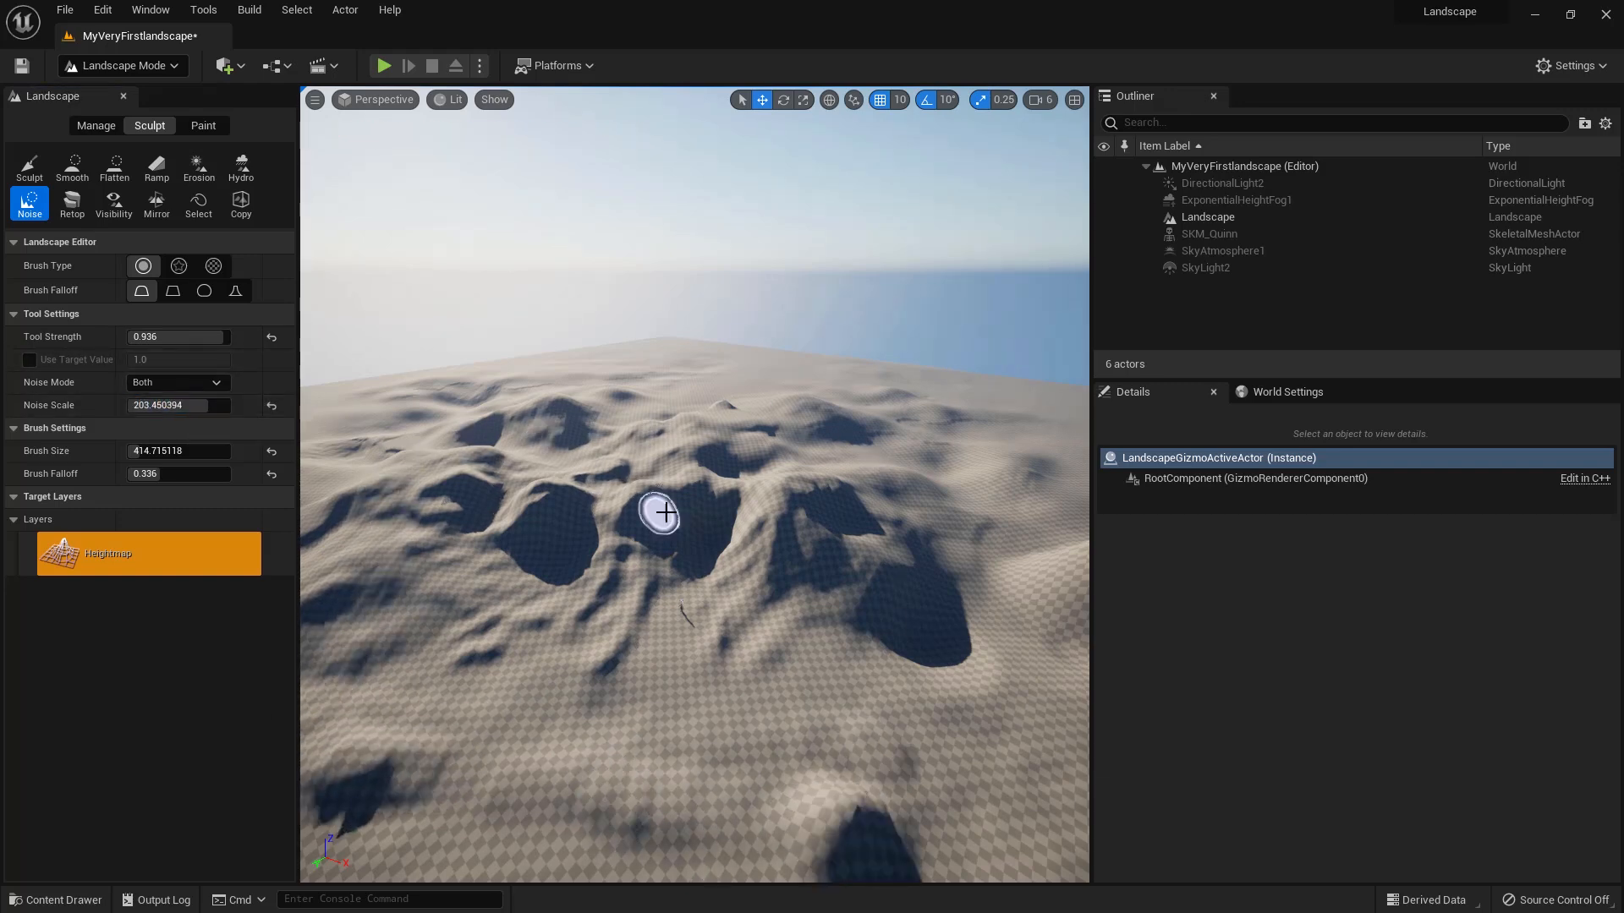
{"action": "key", "text": "ctrl+z"}
{"action": "key", "text": "ctrl+z"}
{"action": "key", "text": "ctrl+z"}
Step: Undo one more edit and smooth the ground near the mannequin with the Smooth tool at strength 0.936 and brush size about 415
{"action": "key", "text": "w"}
{"action": "right_click_drag", "start_coordinate": [429, 608], "coordinate": [437, 480]}
{"action": "key", "text": "w"}
{"action": "key", "text": "ctrl+z"}
{"action": "left_click", "coordinate": [72, 166]}
{"action": "mouse_move", "coordinate": [380, 592]}
{"action": "left_mouse_down"}
{"action": "mouse_move", "coordinate": [544, 580]}
{"action": "mouse_move", "coordinate": [942, 623]}
{"action": "mouse_move", "coordinate": [639, 571]}
{"action": "left_mouse_up"}
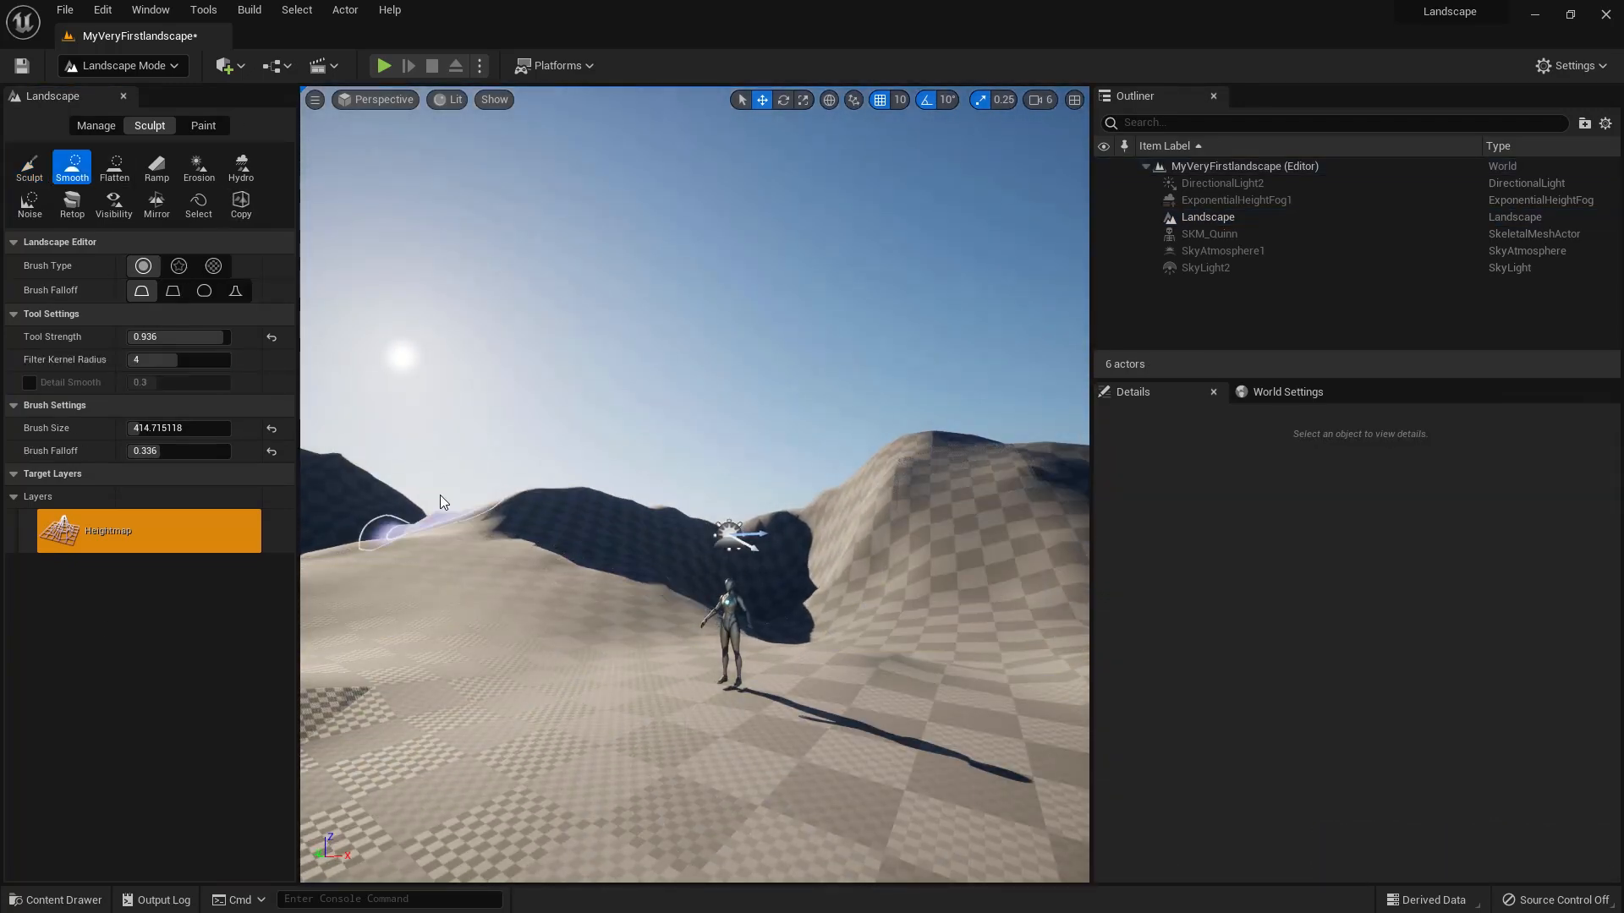
Step: Sculpt small mounds around the mannequin with tool strength 0.184 and brush size about 272, undoing the first stroke, and smooth them
{"action": "left_click", "coordinate": [29, 167]}
{"action": "left_click", "coordinate": [333, 727]}
{"action": "key", "text": "ctrl+z"}
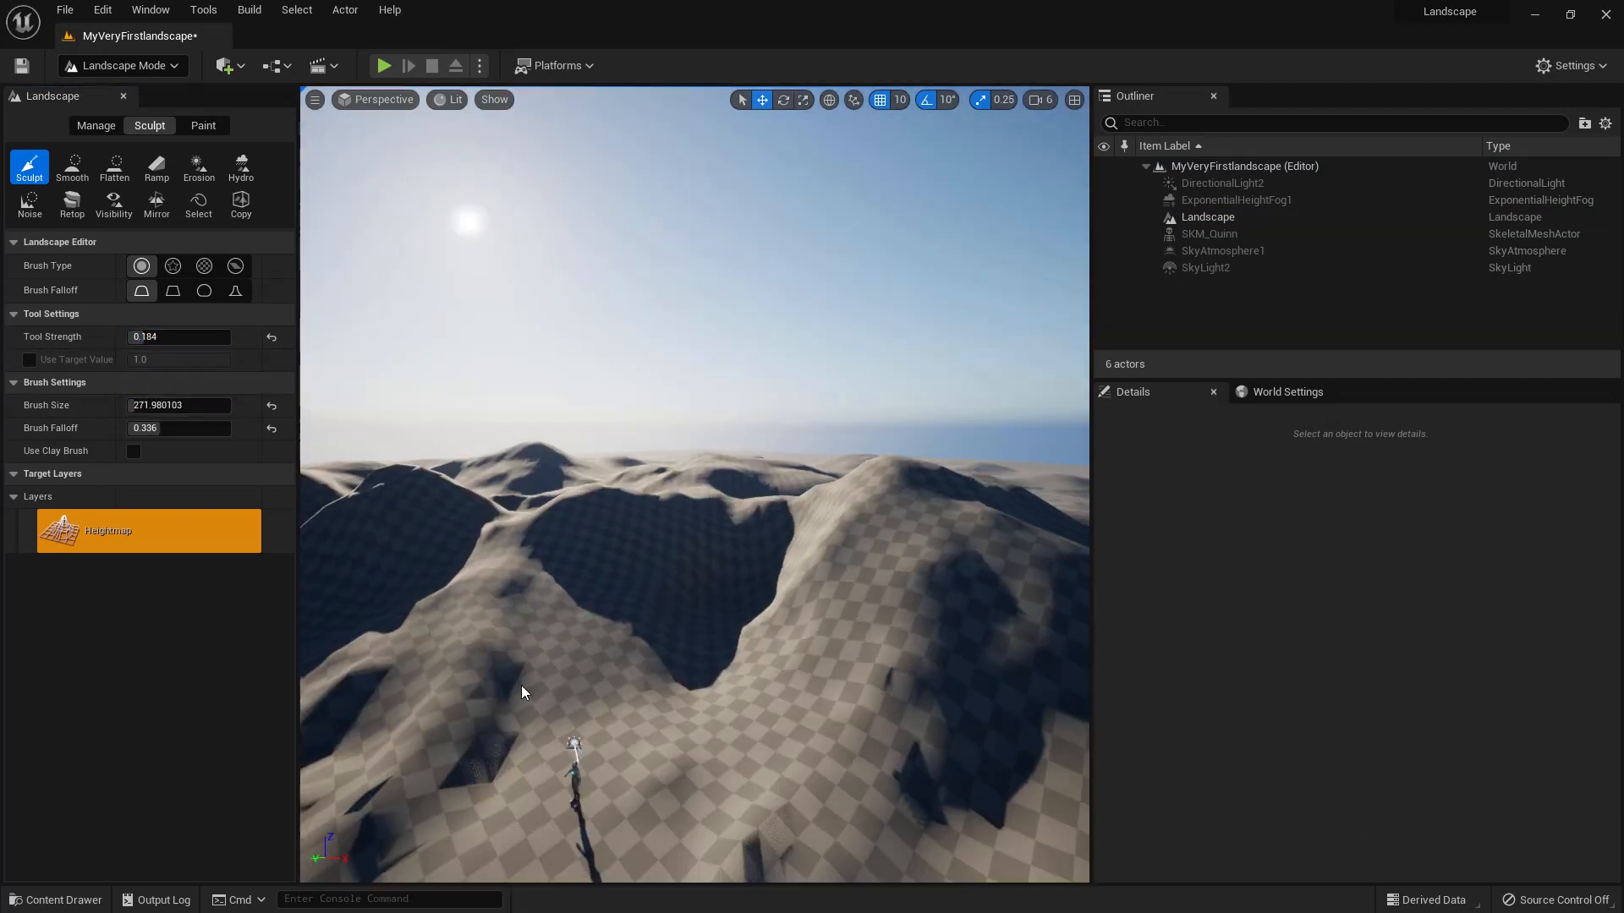
{"action": "mouse_move", "coordinate": [522, 687]}
{"action": "left_mouse_down"}
{"action": "mouse_move", "coordinate": [497, 657]}
{"action": "mouse_move", "coordinate": [428, 686]}
{"action": "mouse_move", "coordinate": [931, 809]}
{"action": "mouse_move", "coordinate": [766, 830]}
{"action": "left_mouse_up"}
{"action": "left_click", "coordinate": [72, 166]}
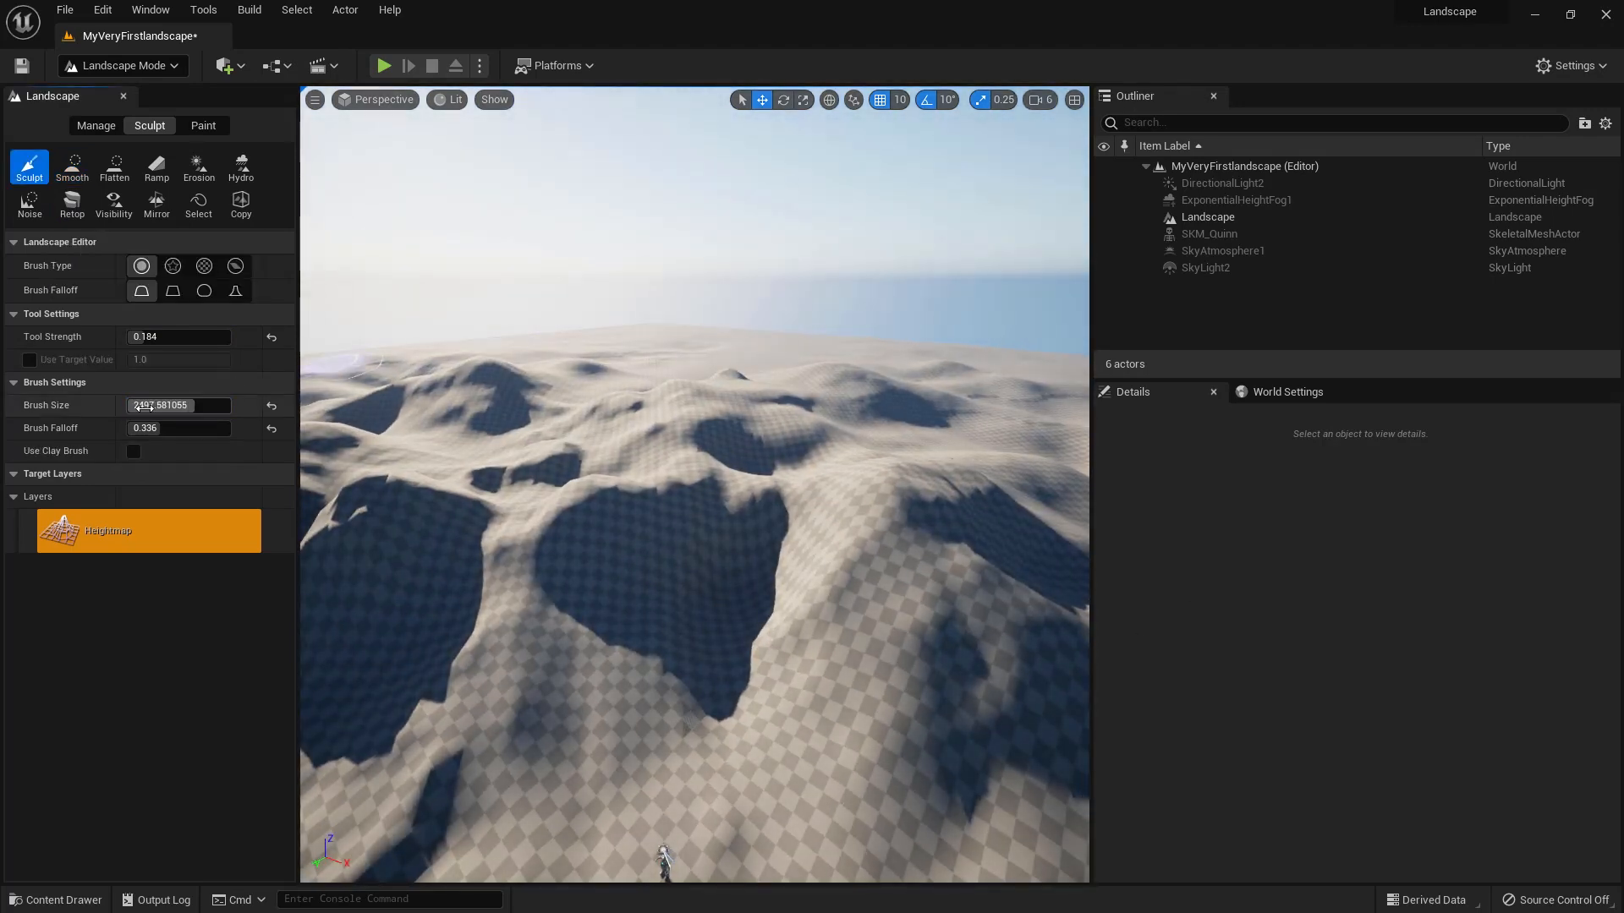
Step: Sculpt several large mountains behind the hills with a brush size of about 2498, undoing the first two strokes
{"action": "left_click_drag", "start_coordinate": [397, 508], "coordinate": [428, 428]}
{"action": "key", "text": "ctrl+z"}
{"action": "left_click_drag", "start_coordinate": [647, 368], "coordinate": [598, 373]}
{"action": "key", "text": "ctrl+z"}
{"action": "mouse_move", "coordinate": [685, 330]}
{"action": "left_mouse_down"}
{"action": "mouse_move", "coordinate": [663, 344]}
{"action": "mouse_move", "coordinate": [776, 349]}
{"action": "left_mouse_up"}
{"action": "left_click_drag", "start_coordinate": [898, 359], "coordinate": [955, 364]}
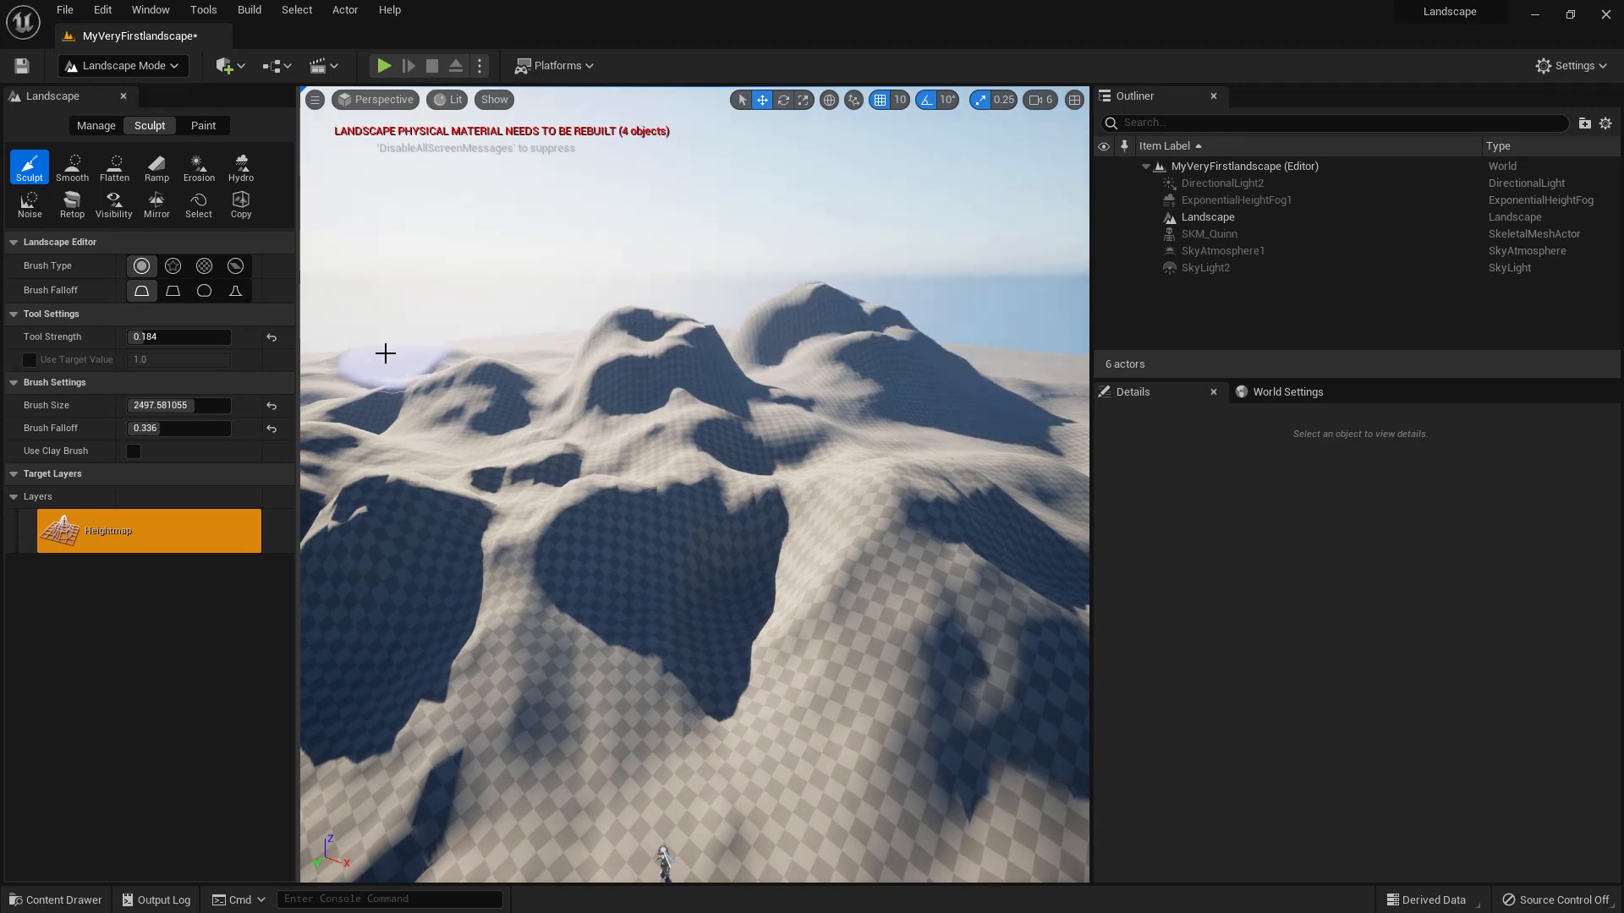
{"action": "left_click_drag", "start_coordinate": [413, 347], "coordinate": [333, 348]}
Step: Roughen the new background mountains with the Noise tool
{"action": "left_click", "coordinate": [30, 203]}
{"action": "left_click_drag", "start_coordinate": [634, 360], "coordinate": [668, 363]}
{"action": "mouse_move", "coordinate": [816, 330]}
{"action": "left_mouse_down"}
{"action": "mouse_move", "coordinate": [355, 468]}
{"action": "mouse_move", "coordinate": [511, 505]}
{"action": "mouse_move", "coordinate": [787, 460]}
{"action": "left_mouse_up"}
Step: Erode the slopes between the hills with the Erosion tool at strength 0.96 and a brush size of about 180
{"action": "left_click", "coordinate": [196, 168]}
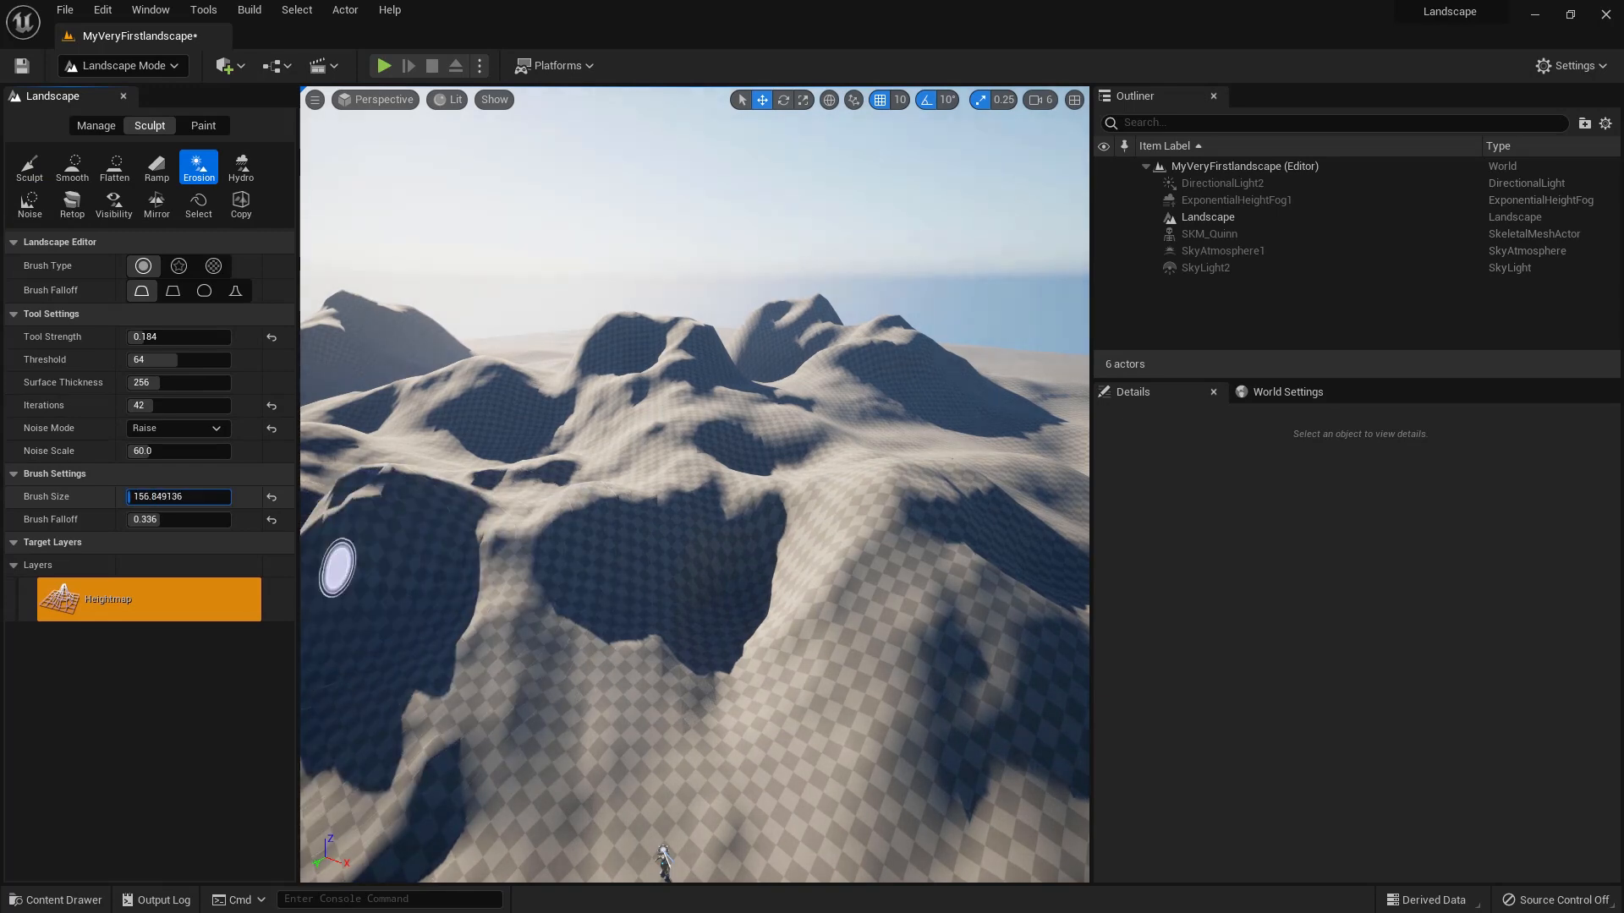
{"action": "left_click_drag", "start_coordinate": [156, 342], "coordinate": [227, 342]}
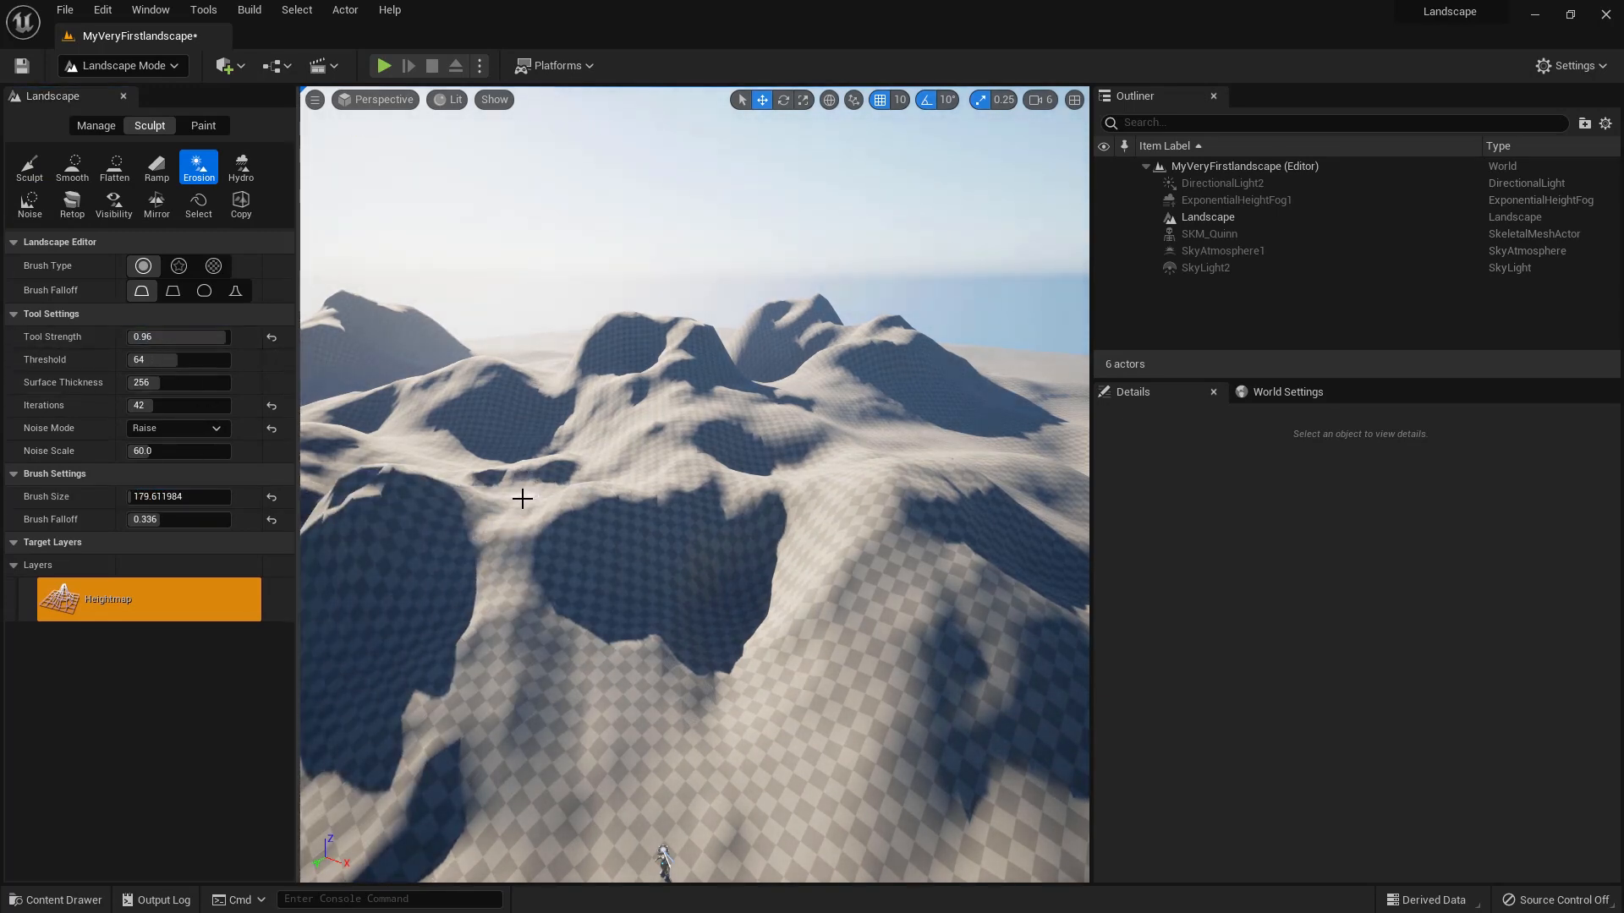
{"action": "mouse_move", "coordinate": [365, 673]}
{"action": "left_mouse_down"}
{"action": "mouse_move", "coordinate": [403, 642]}
{"action": "mouse_move", "coordinate": [479, 508]}
{"action": "mouse_move", "coordinate": [730, 697]}
{"action": "left_mouse_up"}
Step: Set the erosion noise mode to Both and erode the ridge between the shaded basins with a brush size of about 367
{"action": "left_click", "coordinate": [176, 428]}
{"action": "left_click", "coordinate": [148, 446]}
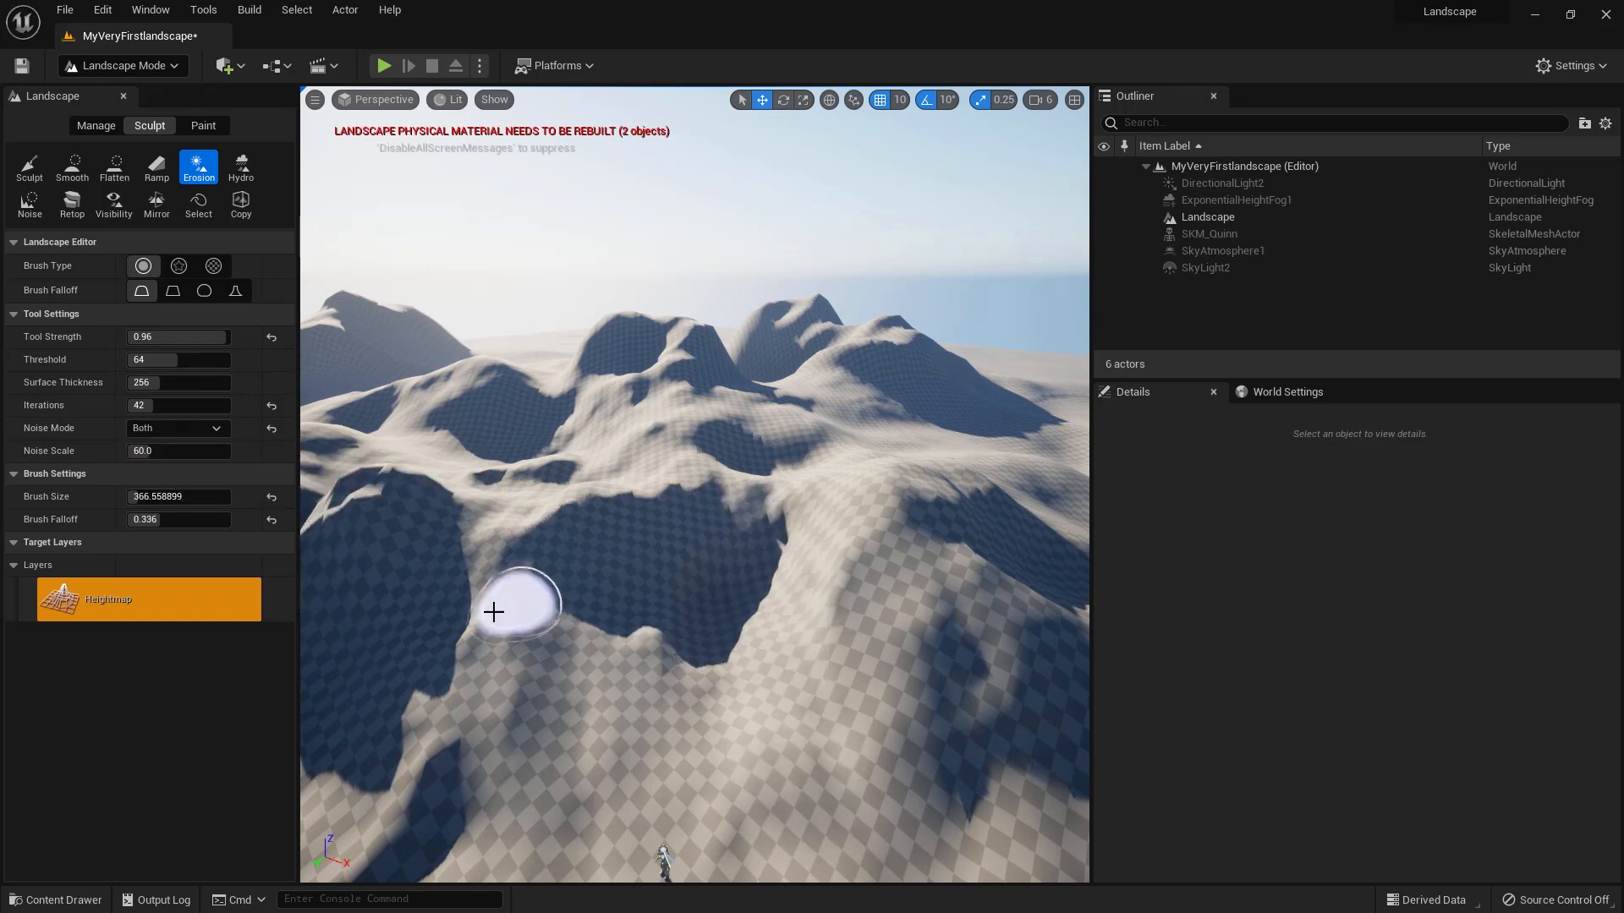
{"action": "right_click_drag", "start_coordinate": [438, 649], "coordinate": [536, 642]}
{"action": "left_click_drag", "start_coordinate": [536, 642], "coordinate": [440, 548]}
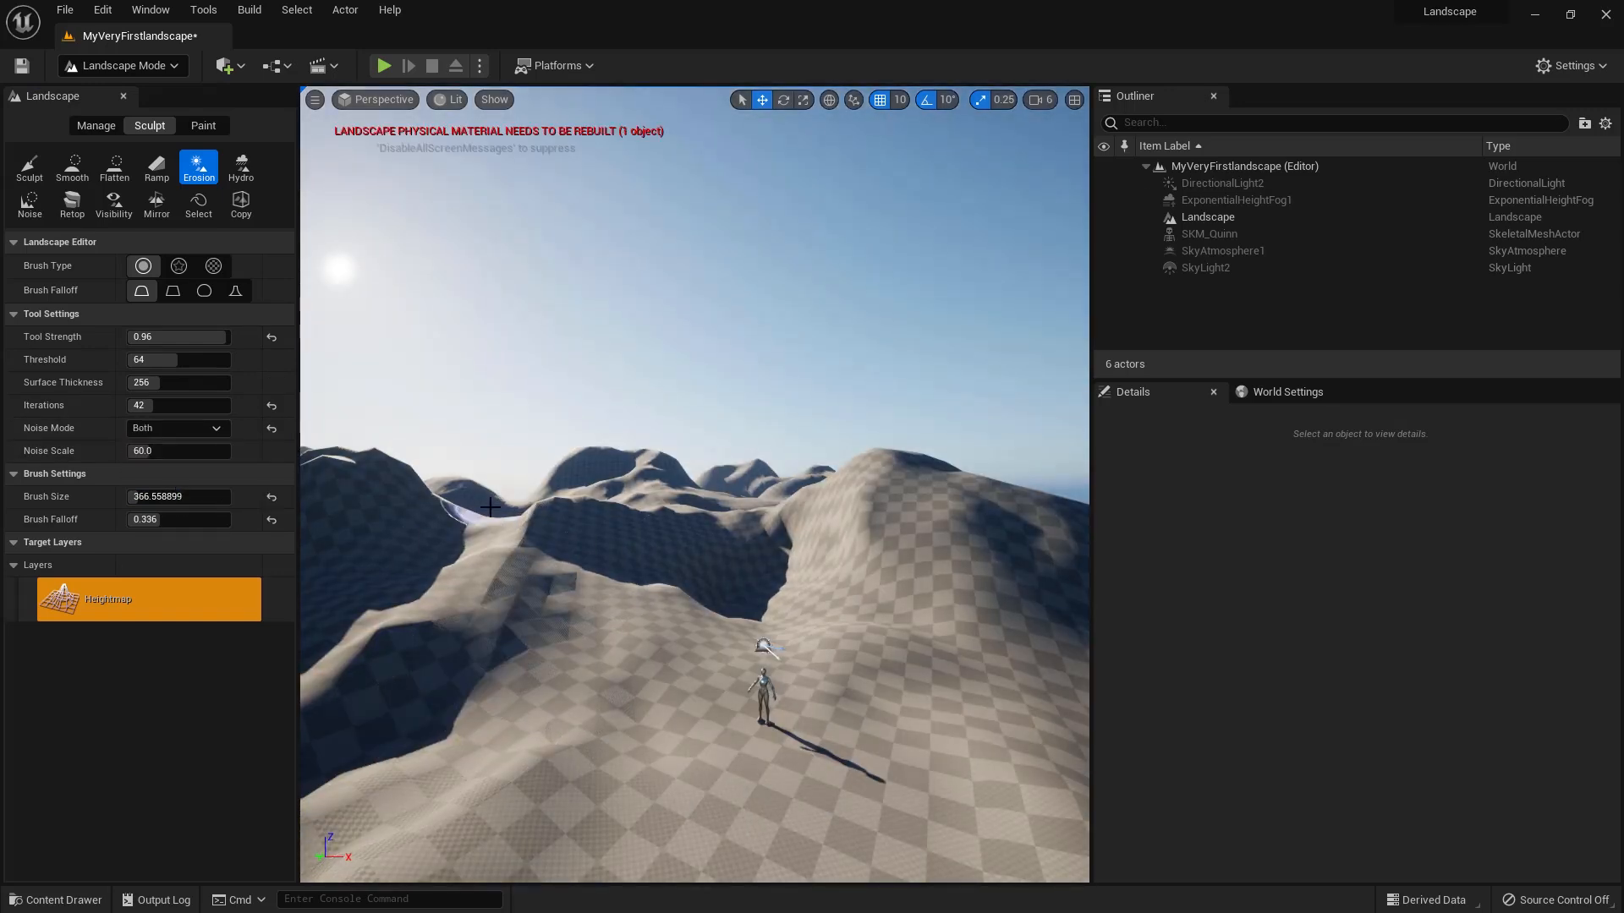
Step: Erode the foreground ground in front of the hills with a brush size of about 2000, continuing with a smaller brush
{"action": "key", "text": "s"}
{"action": "right_click_drag", "start_coordinate": [553, 651], "coordinate": [555, 660]}
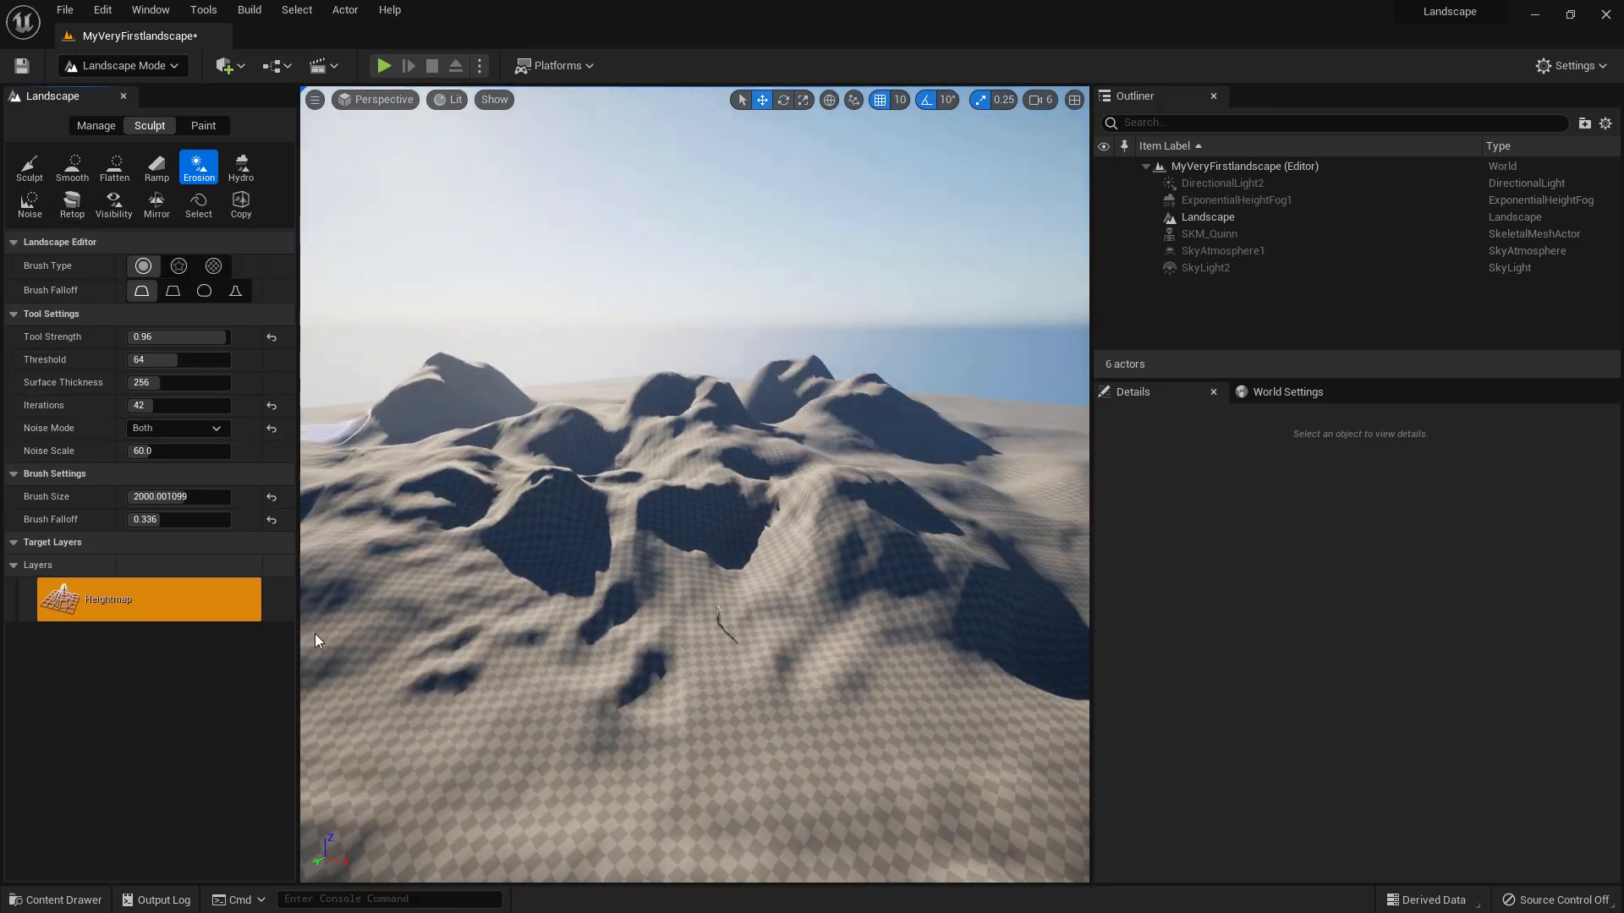
{"action": "left_click_drag", "start_coordinate": [694, 676], "coordinate": [357, 740]}
{"action": "left_click_drag", "start_coordinate": [185, 497], "coordinate": [151, 497]}
{"action": "mouse_move", "coordinate": [362, 731]}
{"action": "left_mouse_down"}
{"action": "mouse_move", "coordinate": [488, 787]}
{"action": "mouse_move", "coordinate": [787, 753]}
{"action": "mouse_move", "coordinate": [902, 830]}
{"action": "mouse_move", "coordinate": [638, 728]}
{"action": "mouse_move", "coordinate": [325, 497]}
{"action": "left_mouse_up"}
Step: Carve a long canyon beside the hills with the Sculpt tool, undo the last stroke, and rework its bank with strength 0.224 and brush size about 415
{"action": "left_click", "coordinate": [30, 166]}
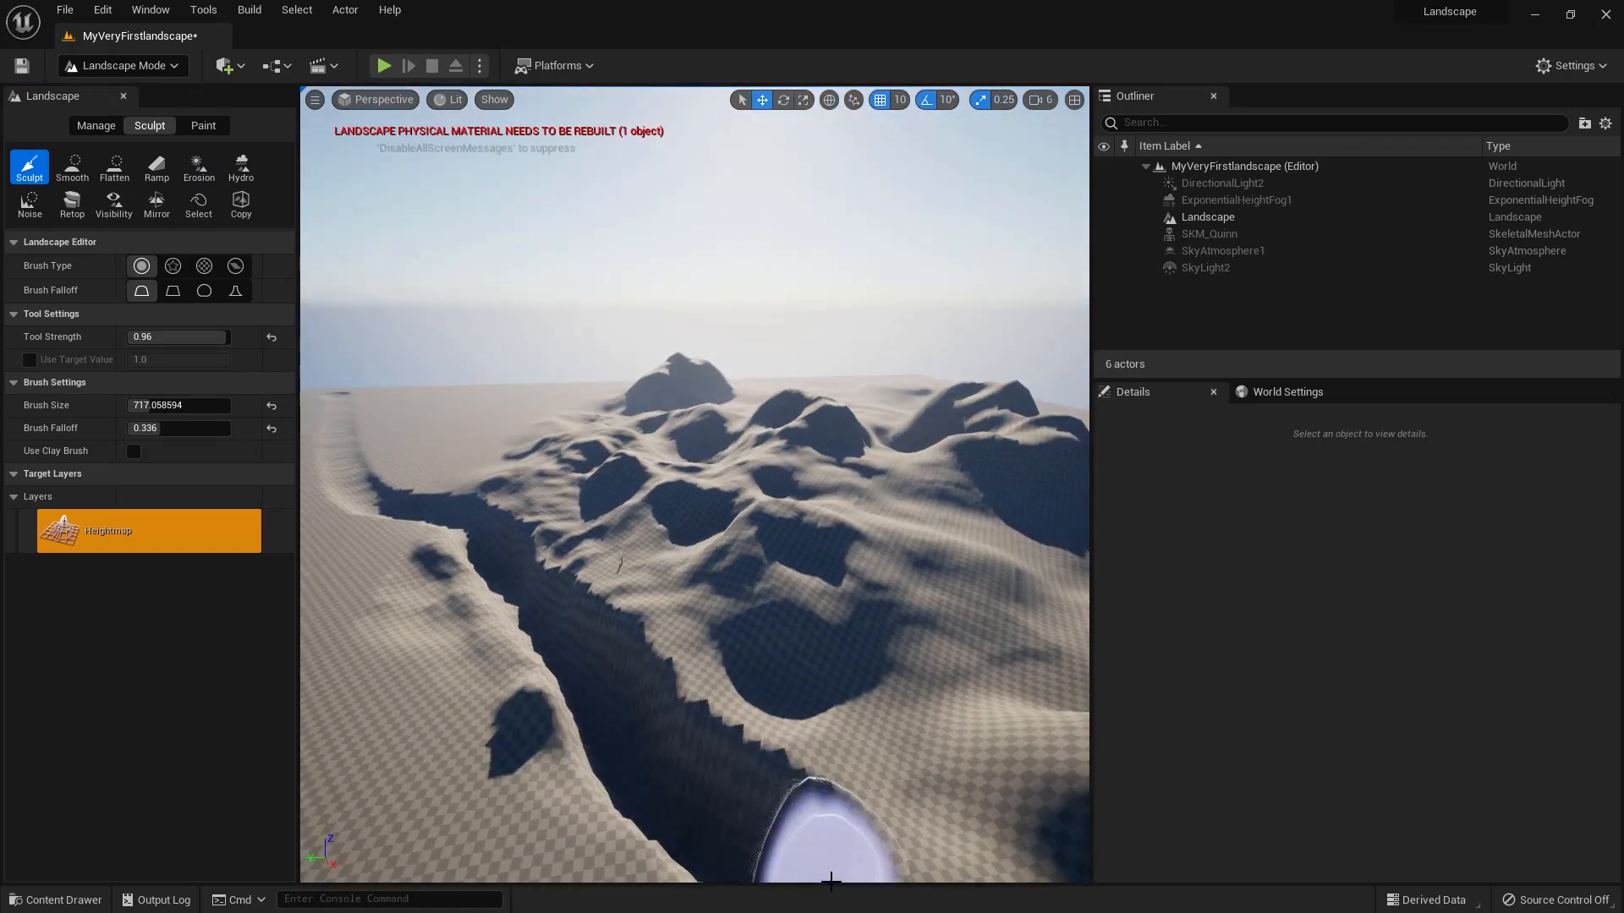
{"action": "left_click_drag", "start_coordinate": [830, 841], "coordinate": [689, 707]}
{"action": "key", "text": "ctrl+z"}
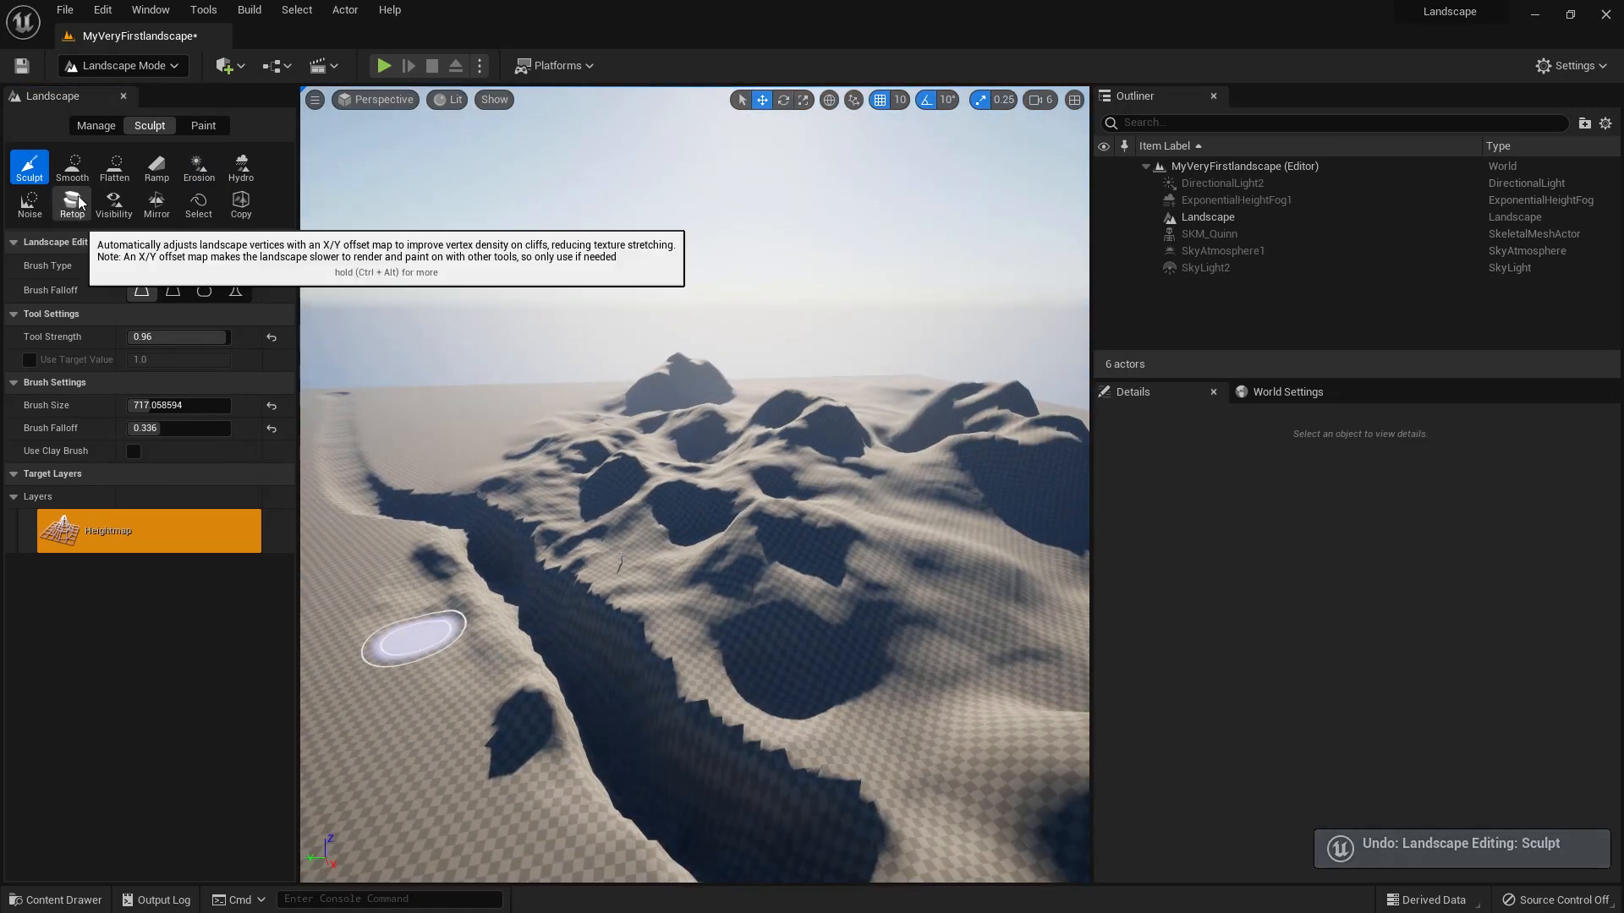
{"action": "left_click", "coordinate": [72, 167]}
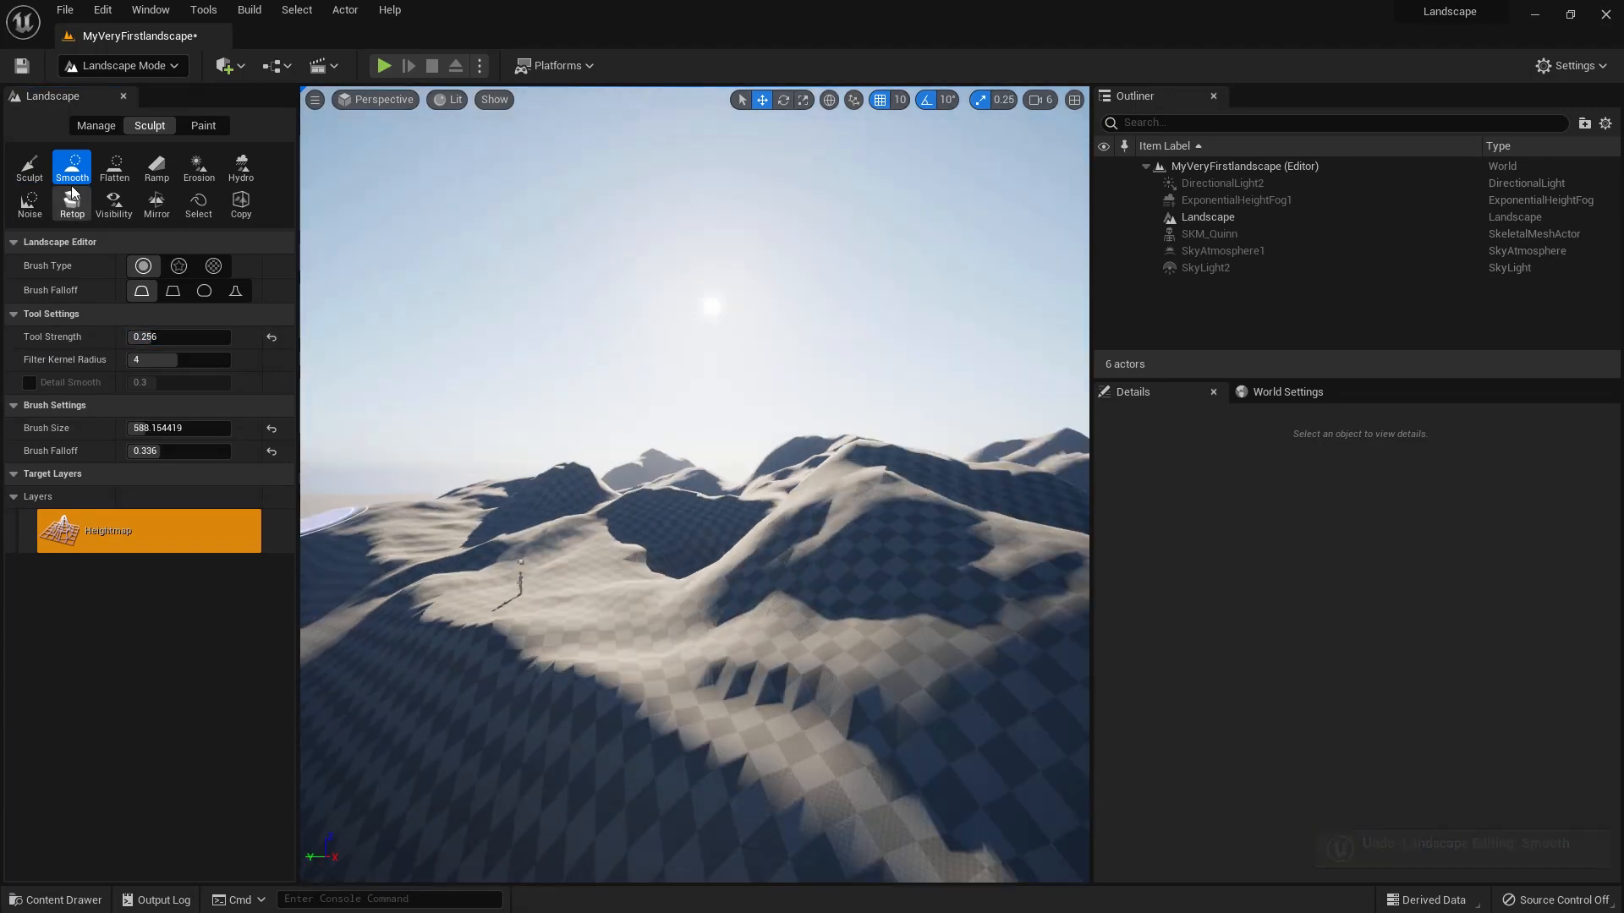
{"action": "left_click", "coordinate": [30, 166]}
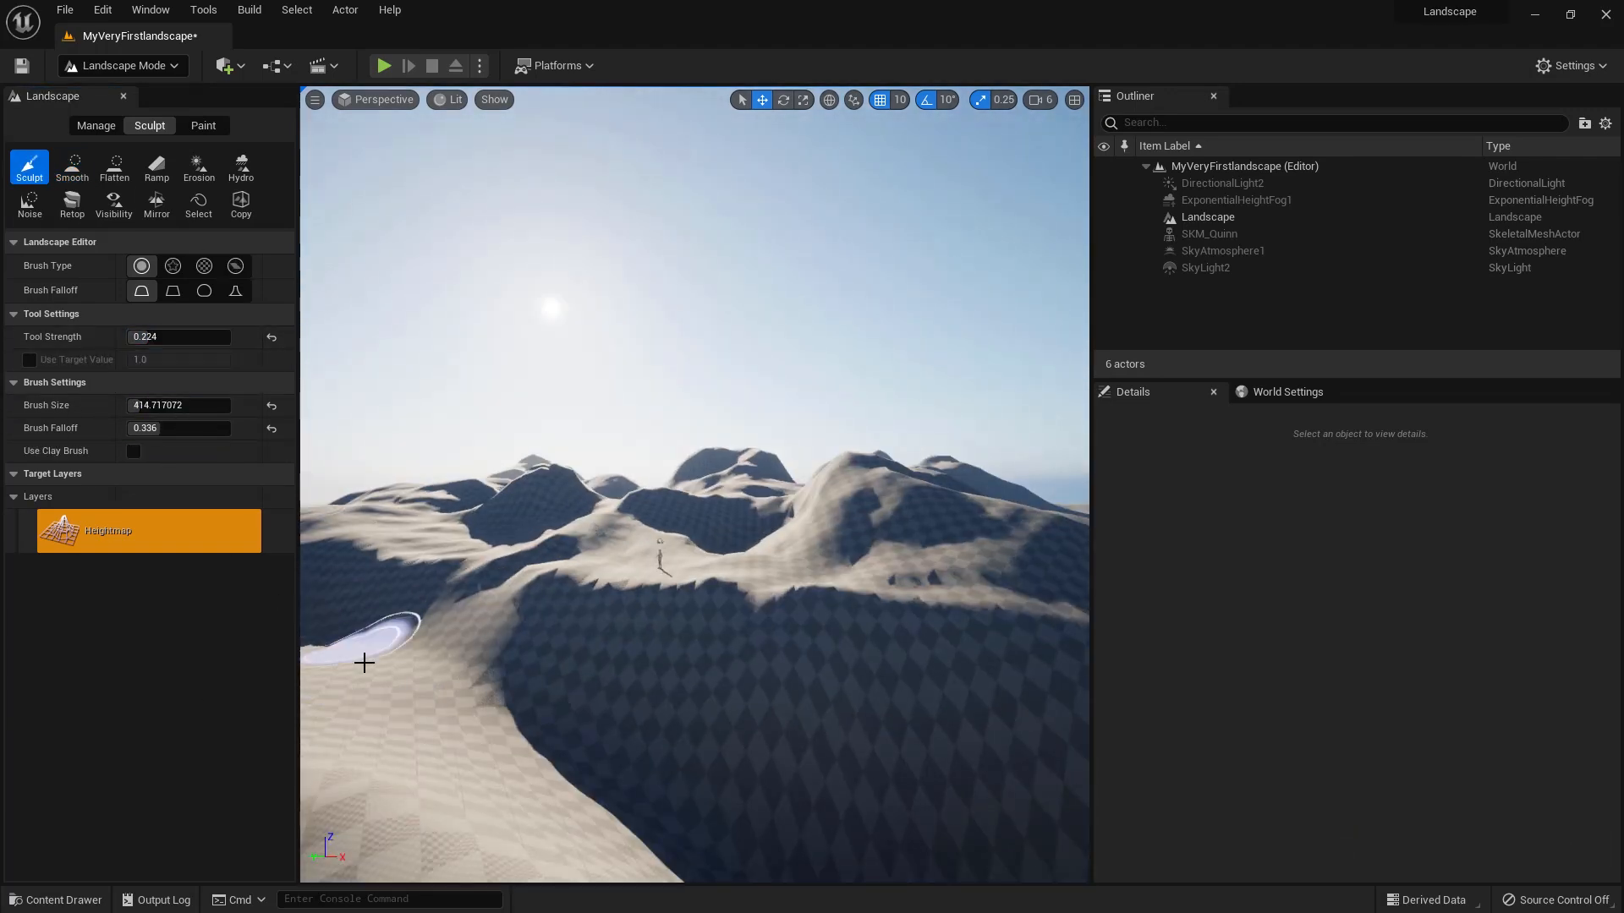
Step: Roughen the canyon walls and banks with the Noise tool at strength 0.864, noise scale about 203 and brush size about 415
{"action": "left_click", "coordinate": [30, 203]}
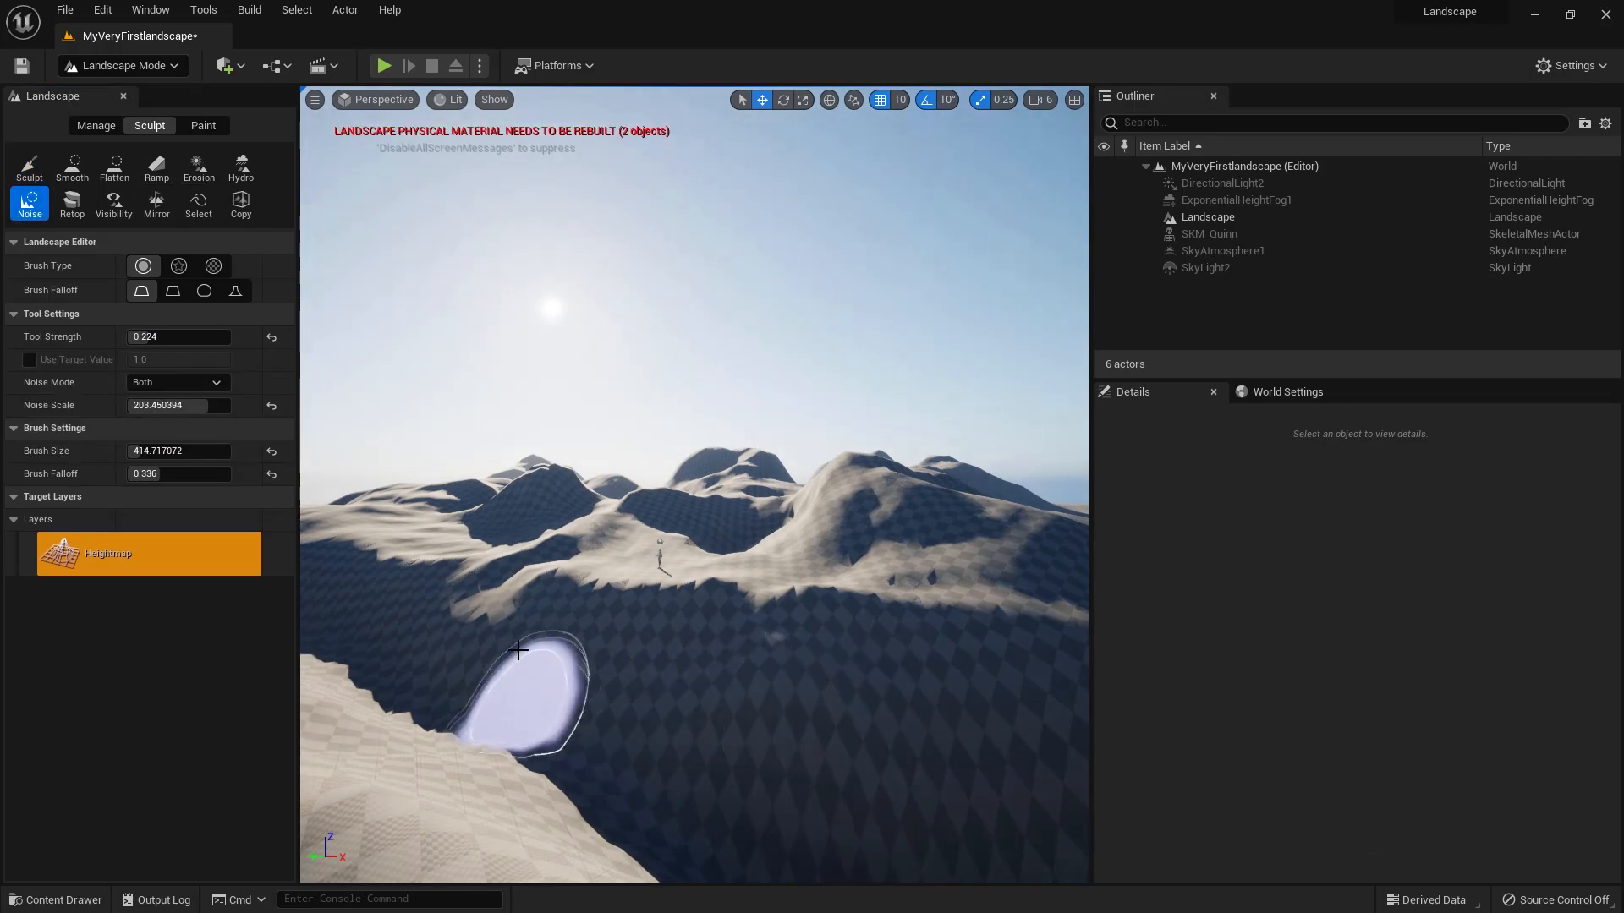
{"action": "left_click_drag", "start_coordinate": [157, 338], "coordinate": [222, 337]}
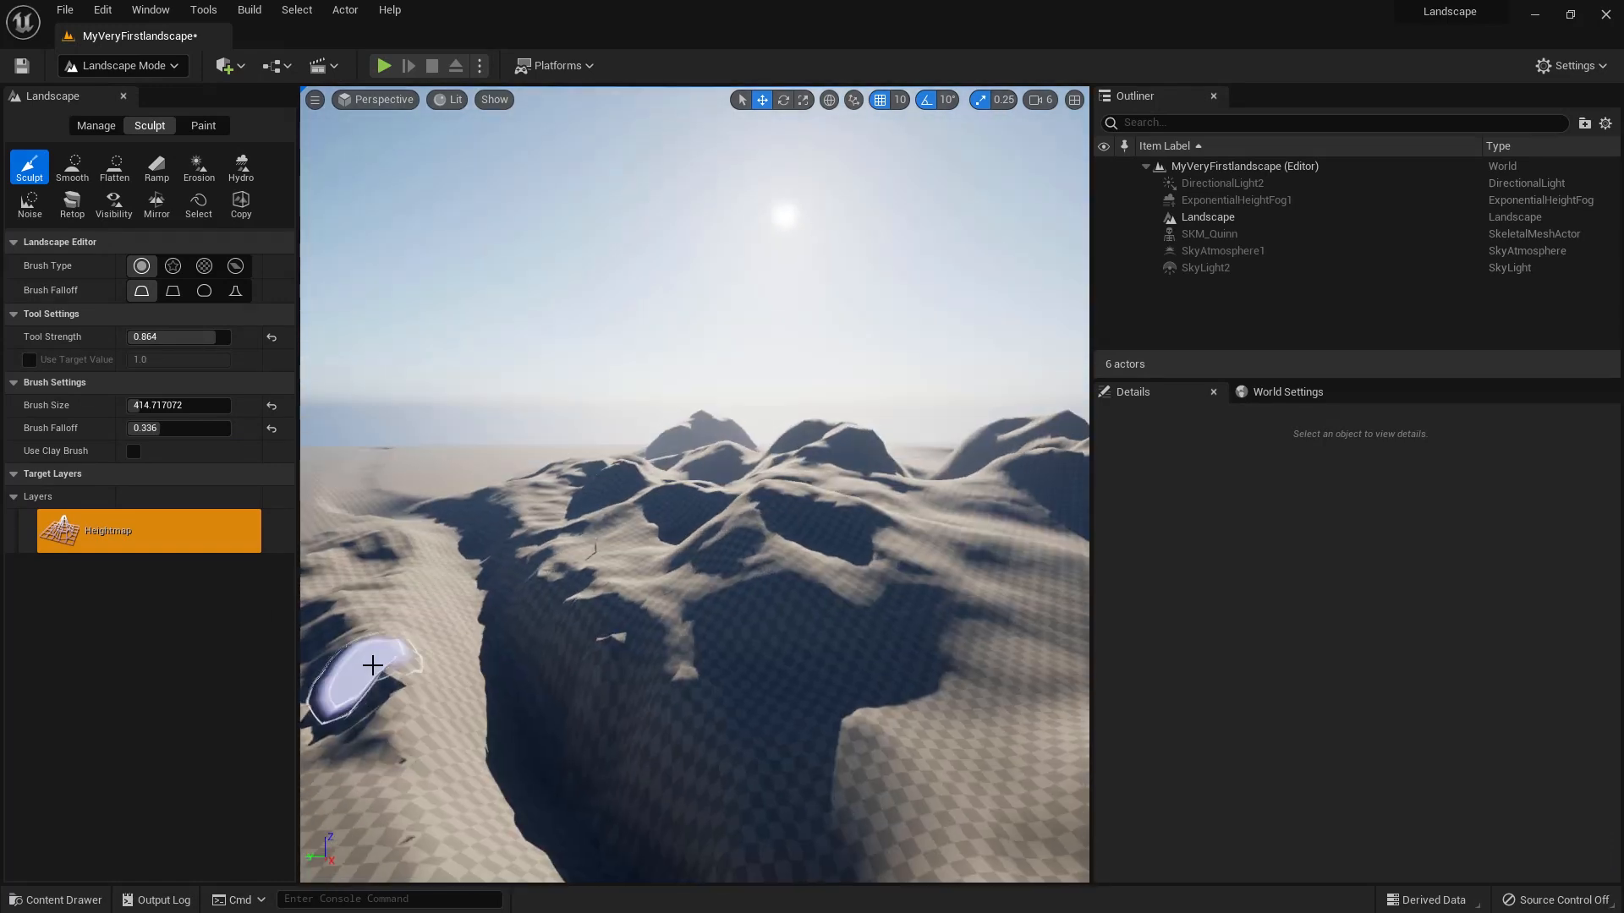
{"action": "left_click", "coordinate": [30, 204]}
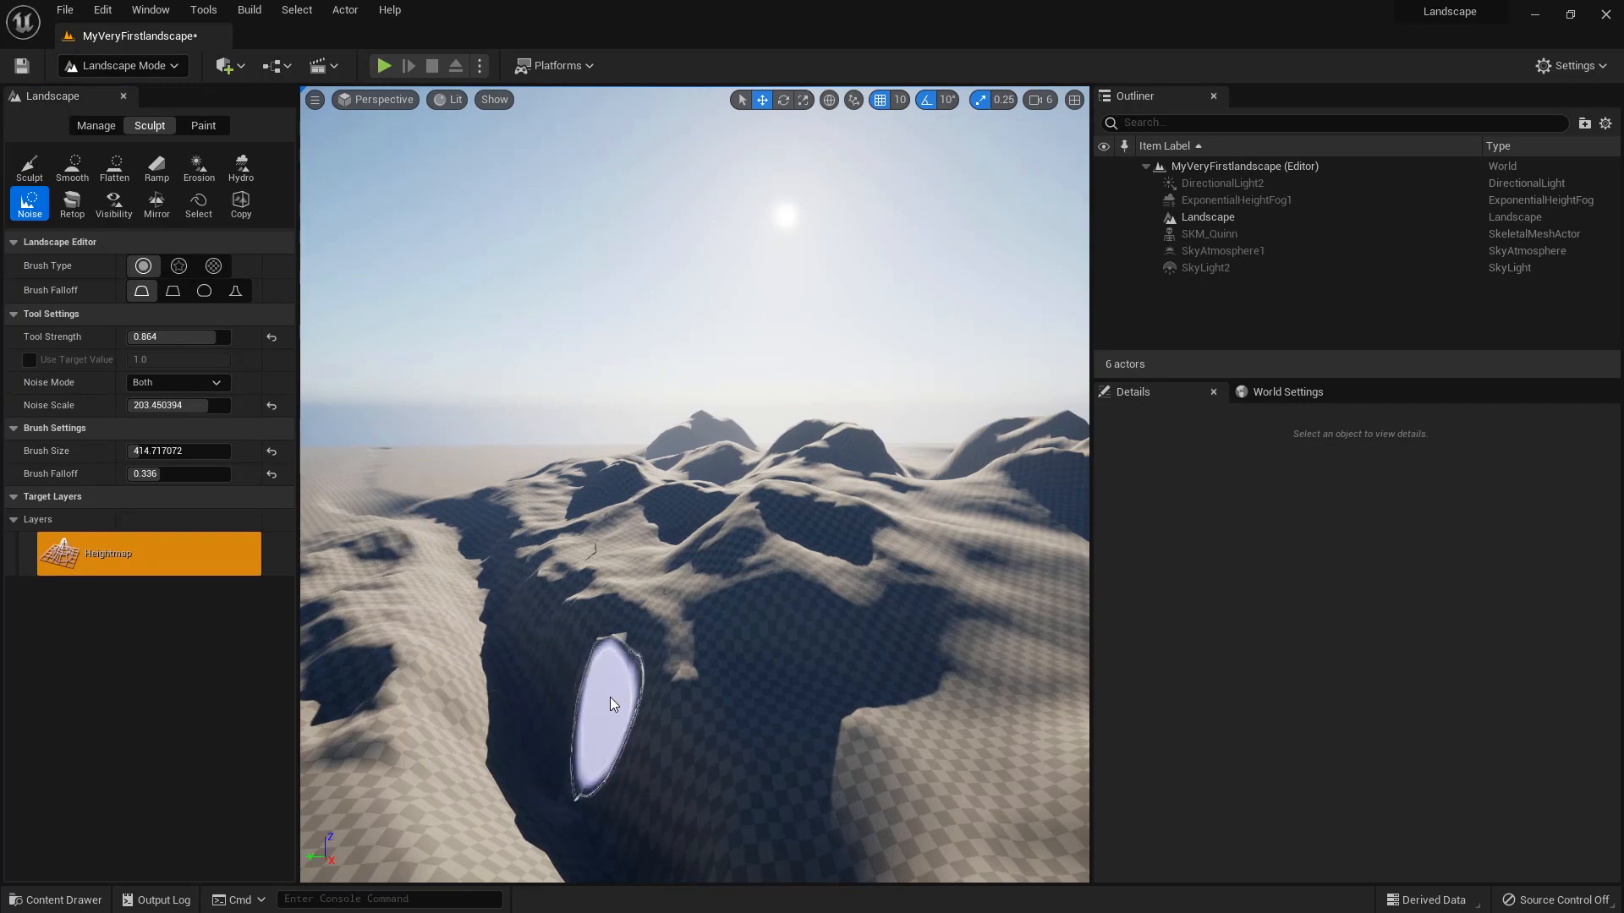
{"action": "left_click", "coordinate": [677, 582]}
{"action": "right_click_drag", "start_coordinate": [749, 718], "coordinate": [514, 719]}
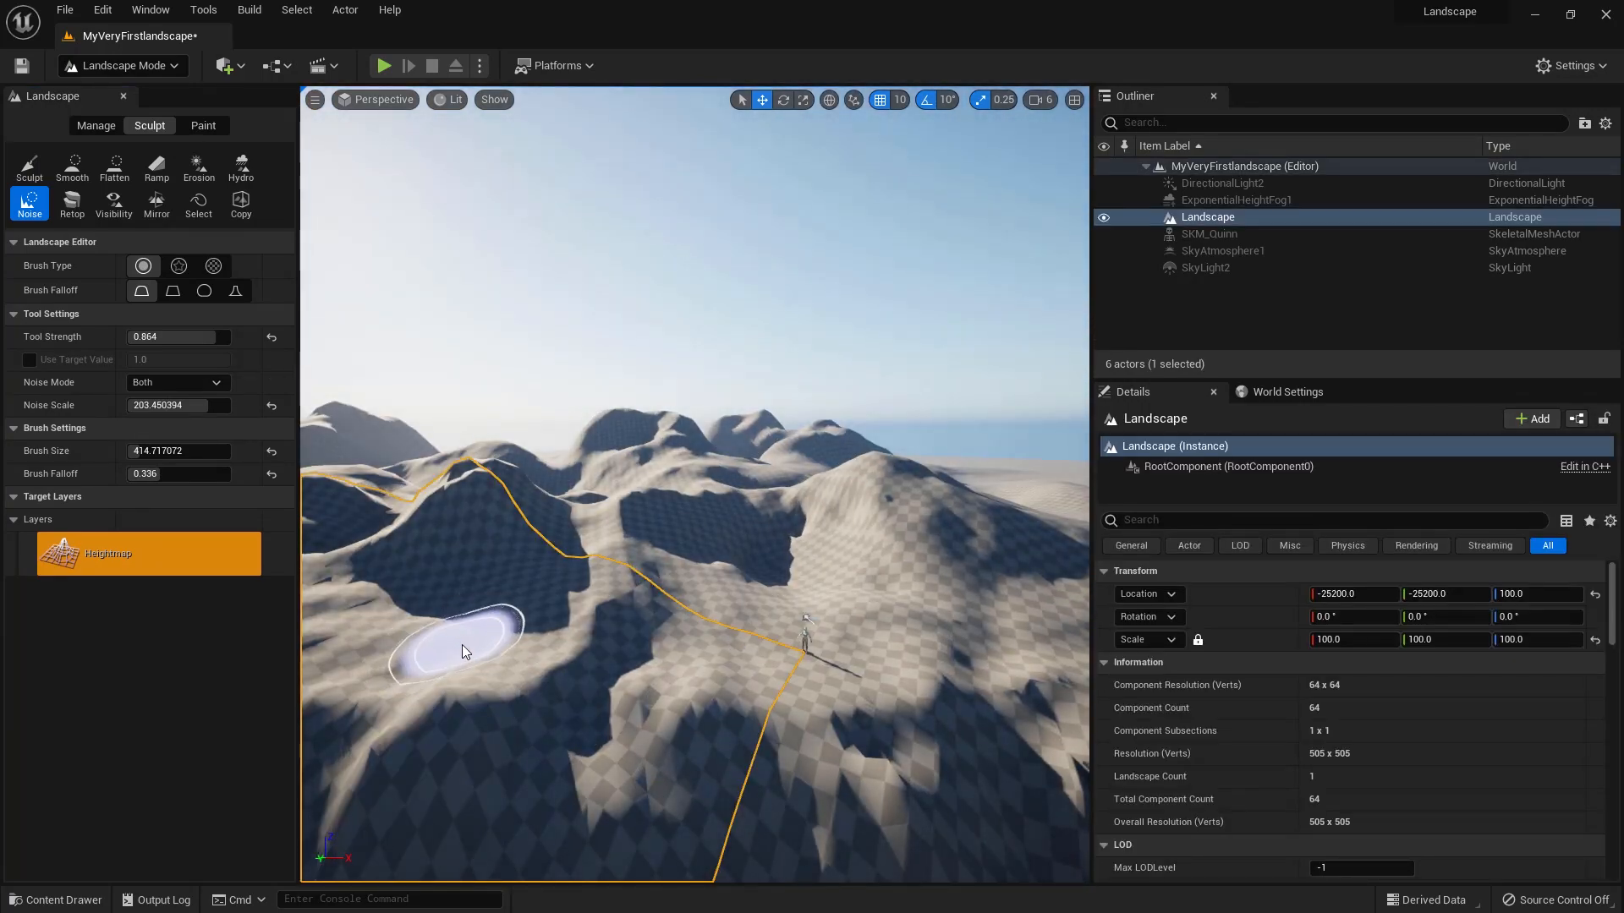
Step: Sculpt the canyon's upper edge below the mannequin with tool strength 0.864, reducing the brush size to about 226
{"action": "left_click", "coordinate": [30, 167]}
{"action": "left_click_drag", "start_coordinate": [446, 583], "coordinate": [684, 823]}
{"action": "left_click_drag", "start_coordinate": [150, 406], "coordinate": [145, 406]}
{"action": "mouse_move", "coordinate": [744, 727]}
{"action": "left_mouse_down"}
{"action": "mouse_move", "coordinate": [674, 768]}
{"action": "mouse_move", "coordinate": [1026, 733]}
{"action": "left_mouse_up"}
Step: Set the brush falloff to 0.168 and brush size to about 563, and sculpt the hillside beside the mannequin
{"action": "left_click_drag", "start_coordinate": [151, 428], "coordinate": [135, 428]}
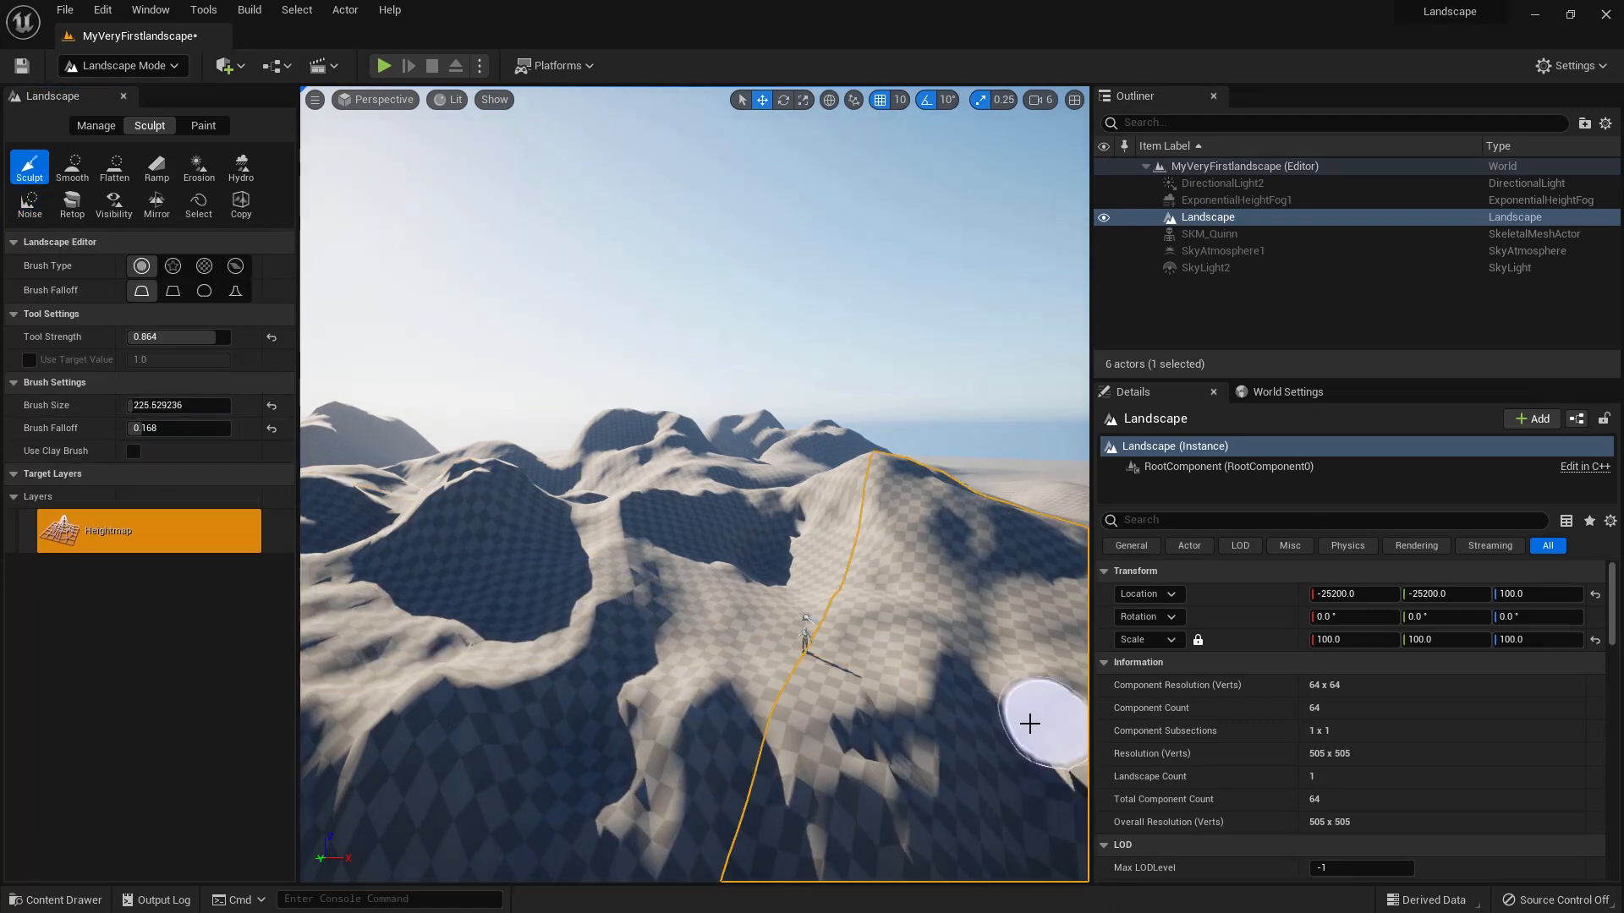
{"action": "mouse_move", "coordinate": [618, 798]}
{"action": "right_mouse_down"}
{"action": "mouse_move", "coordinate": [598, 797]}
{"action": "mouse_move", "coordinate": [617, 786]}
{"action": "right_mouse_up"}
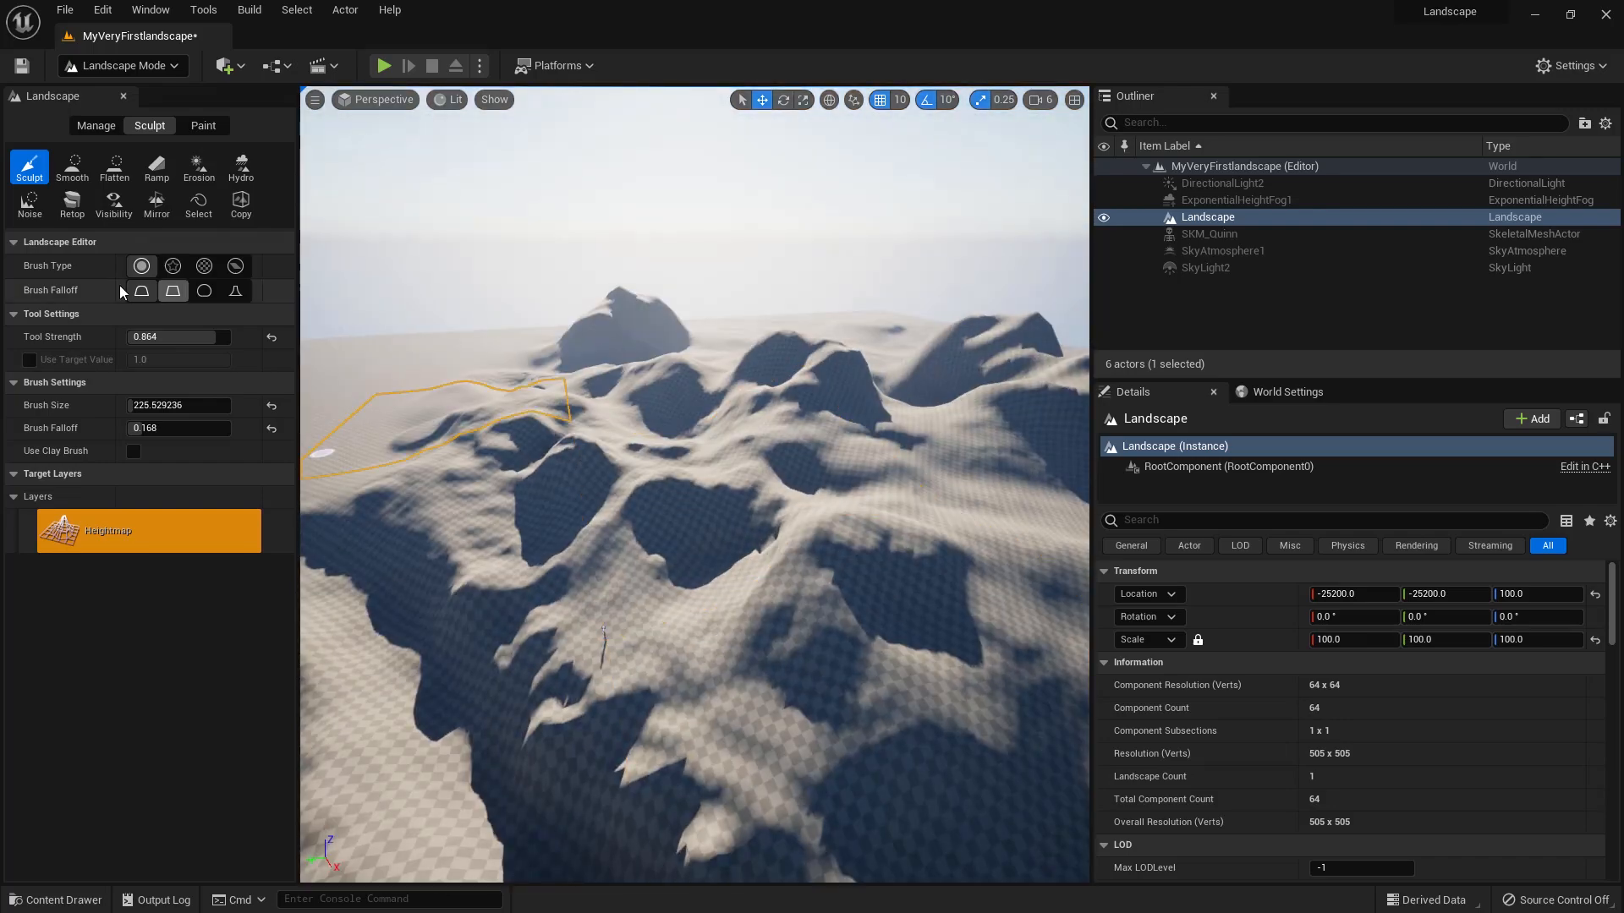
{"action": "left_click_drag", "start_coordinate": [153, 406], "coordinate": [165, 406]}
{"action": "mouse_move", "coordinate": [769, 630]}
{"action": "left_mouse_down"}
{"action": "mouse_move", "coordinate": [413, 468]}
{"action": "mouse_move", "coordinate": [1077, 566]}
{"action": "mouse_move", "coordinate": [762, 448]}
{"action": "left_mouse_up"}
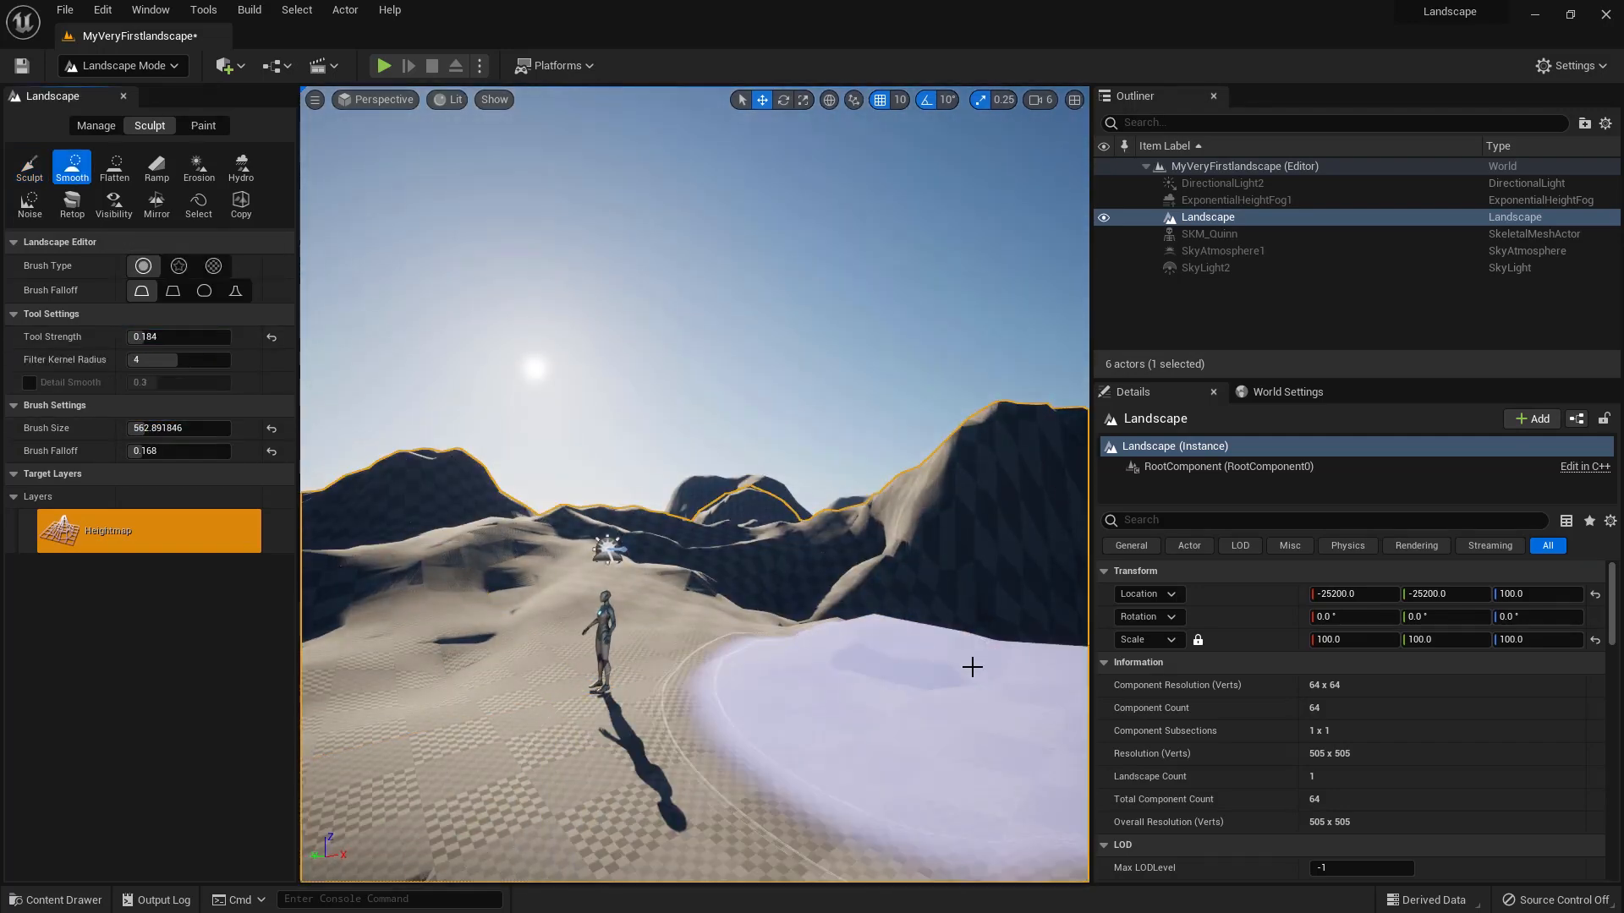
Step: Smooth the terrain beside the mannequin at tool strength 0.184, reduce the brush size to about 367, and return to Select mode
{"action": "left_click_drag", "start_coordinate": [829, 680], "coordinate": [341, 609]}
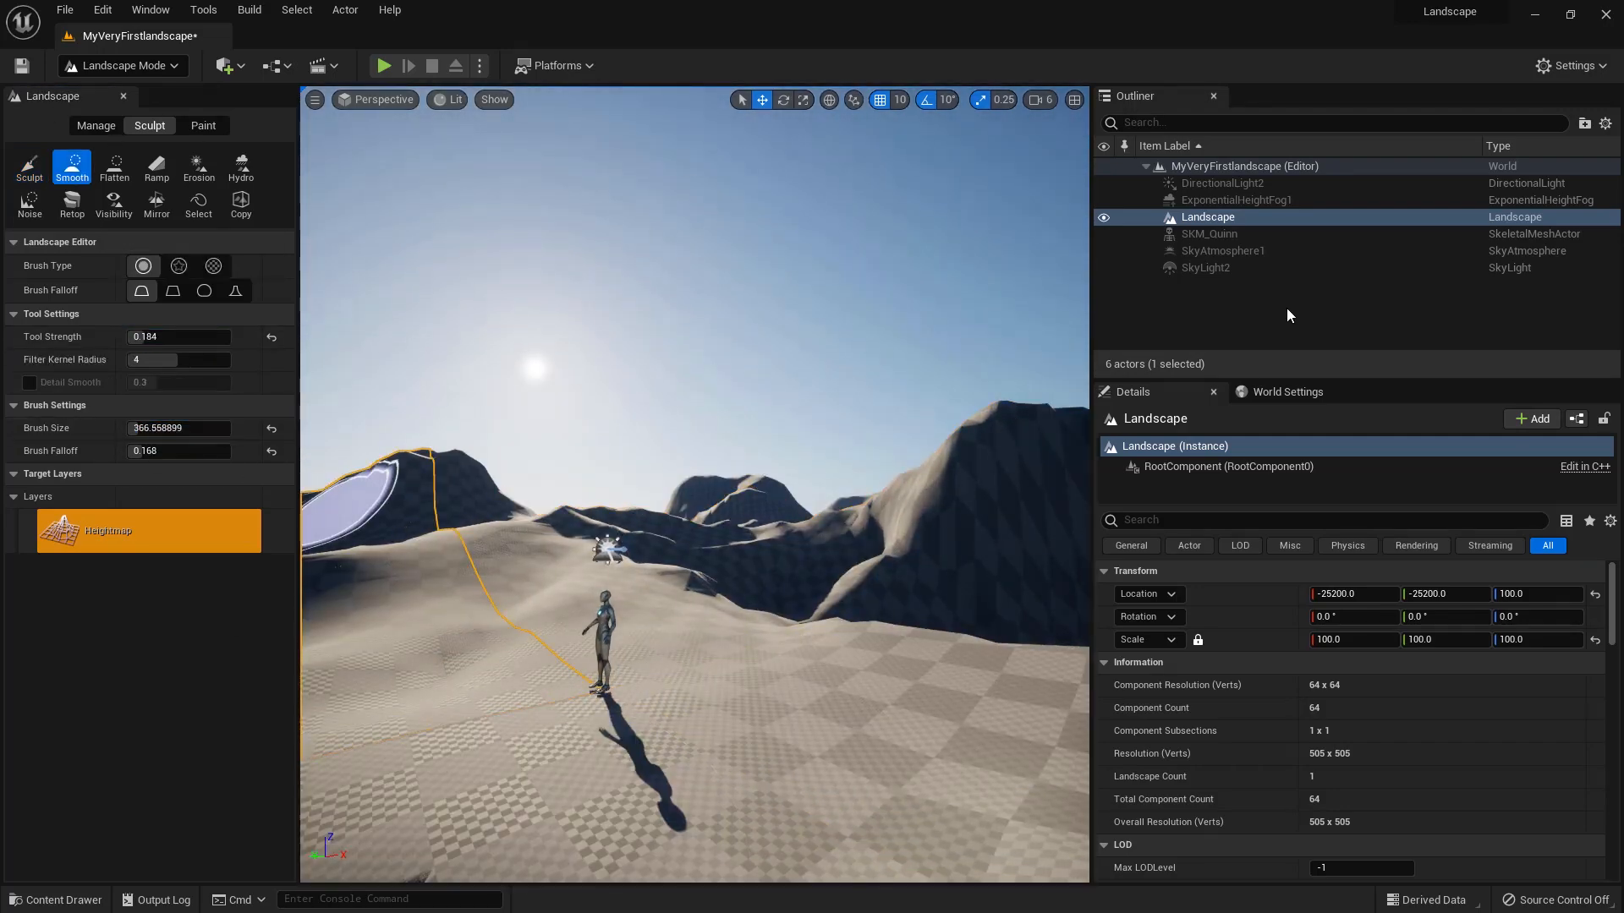
{"action": "right_click_drag", "start_coordinate": [543, 803], "coordinate": [620, 718]}
{"action": "key", "text": "shift+1"}
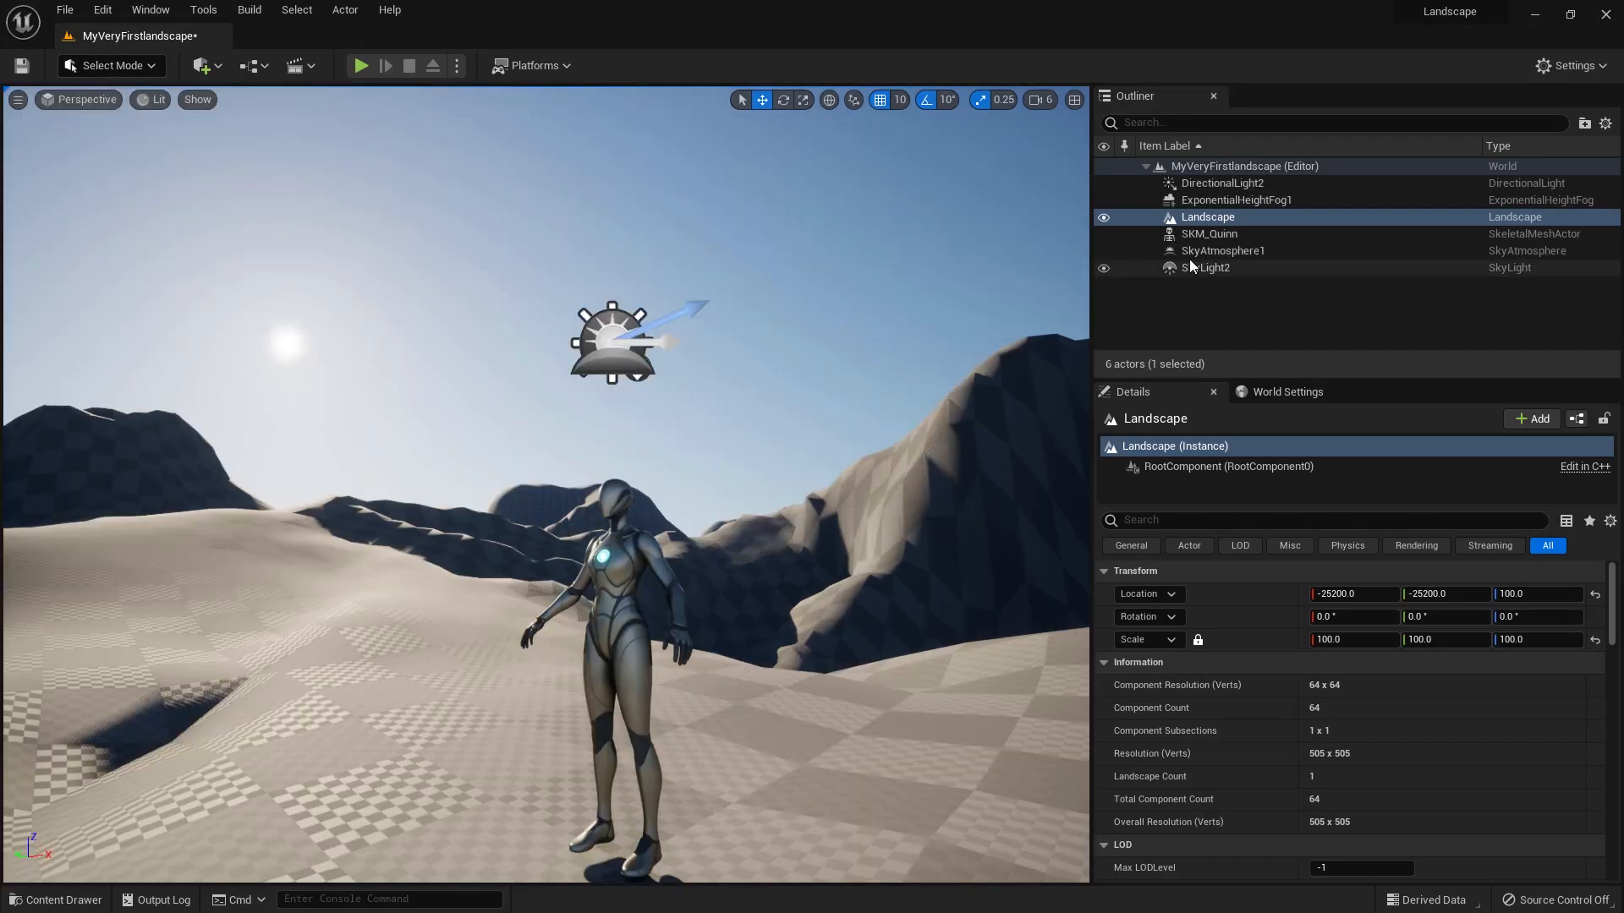
Step: Raise the SkyLight2 actor straight up from the ground to above the mannequin's head
{"action": "left_click", "coordinate": [1205, 268]}
{"action": "right_click_drag", "start_coordinate": [556, 770], "coordinate": [541, 753]}
{"action": "left_click", "coordinate": [1210, 234]}
{"action": "left_click", "coordinate": [1205, 268]}
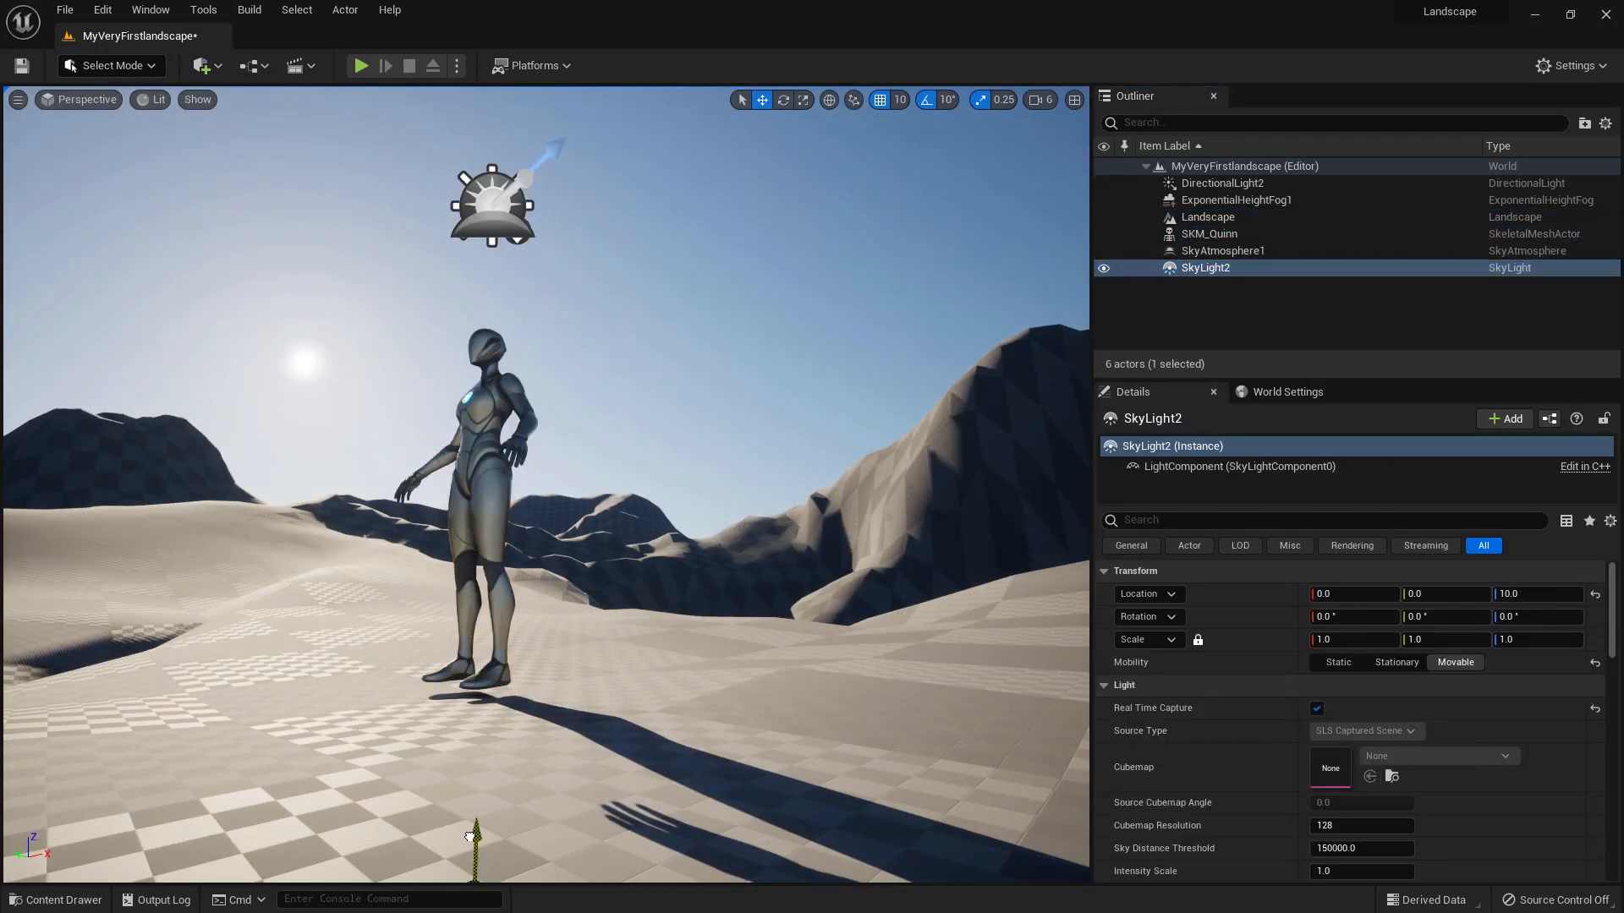
{"action": "left_click_drag", "start_coordinate": [470, 841], "coordinate": [482, 163]}
Step: Try nudging the mannequin and hiding it from the level, and undo both changes
{"action": "left_click", "coordinate": [481, 475]}
{"action": "mouse_move", "coordinate": [479, 630]}
{"action": "left_mouse_down"}
{"action": "mouse_move", "coordinate": [480, 668]}
{"action": "mouse_move", "coordinate": [480, 630]}
{"action": "left_mouse_up"}
{"action": "right_click_drag", "start_coordinate": [480, 630], "coordinate": [514, 616]}
{"action": "key", "text": "h"}
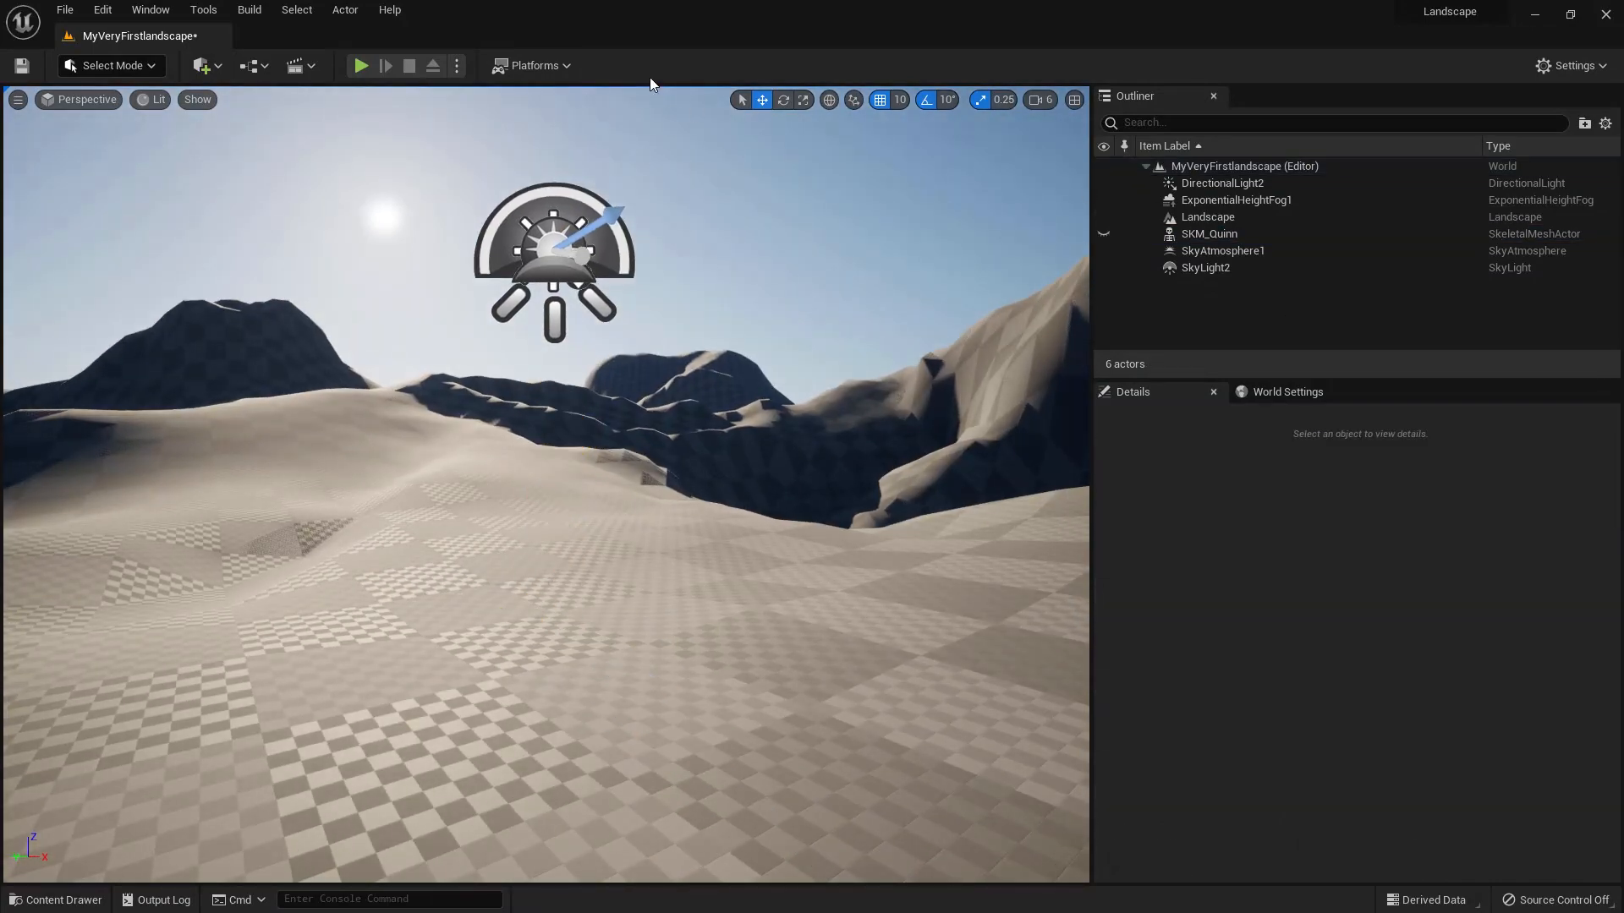
{"action": "key", "text": "ctrl+z"}
{"action": "key", "text": "ctrl+z"}
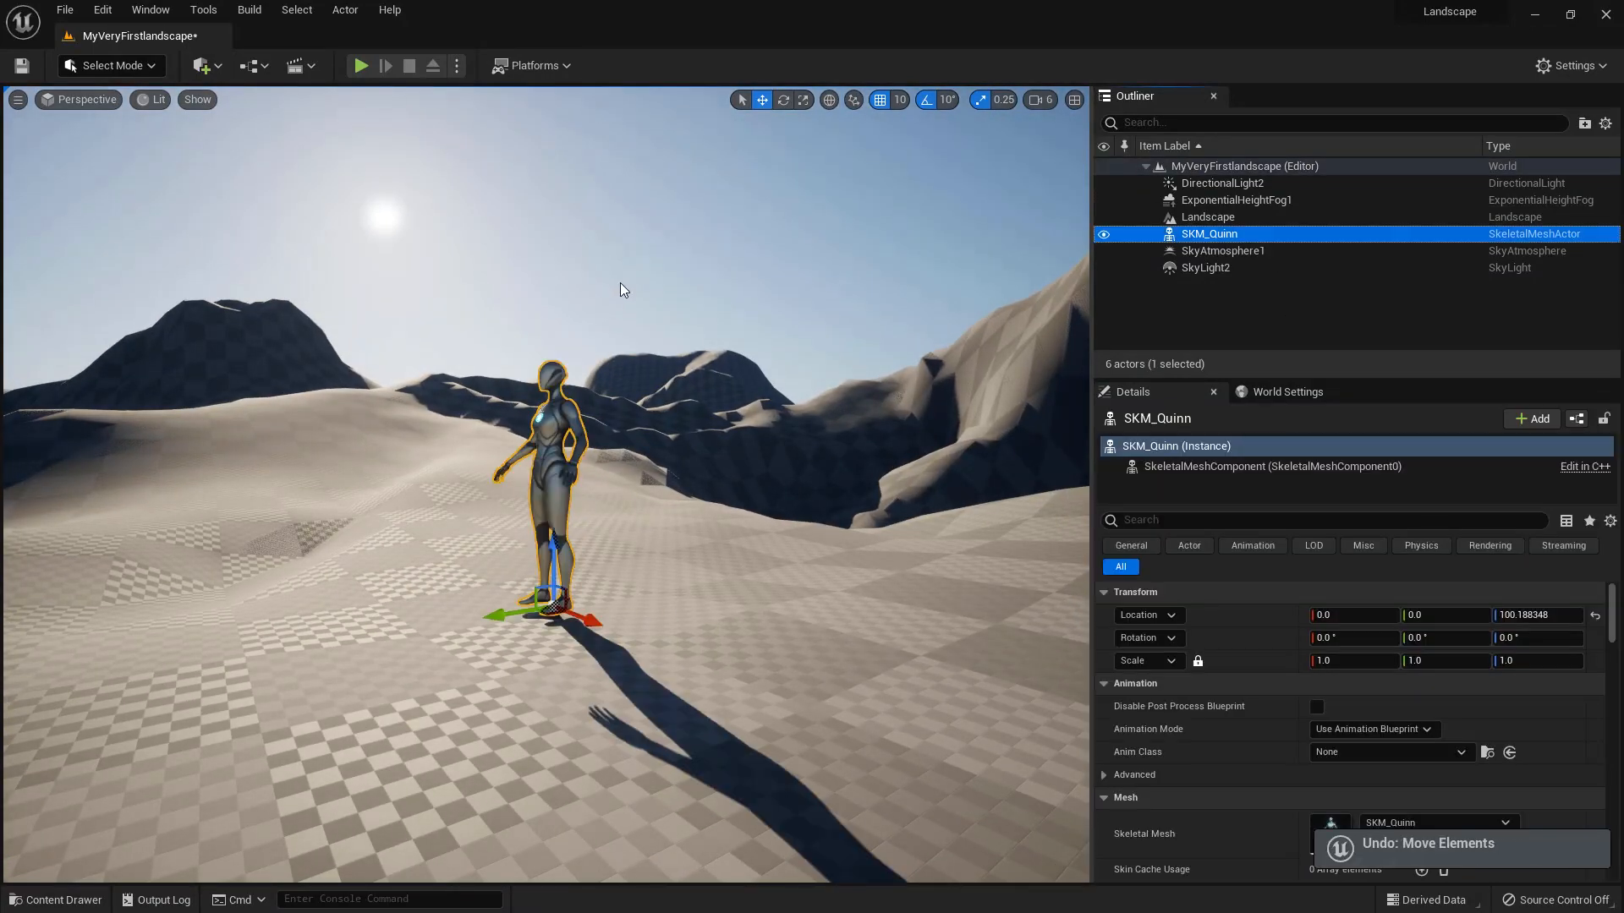
Step: Examine the sculpted hills, mountains and canyon around the mannequin from ground level and from above
{"action": "left_click_drag", "start_coordinate": [560, 434], "coordinate": [629, 452], "text": "alt"}
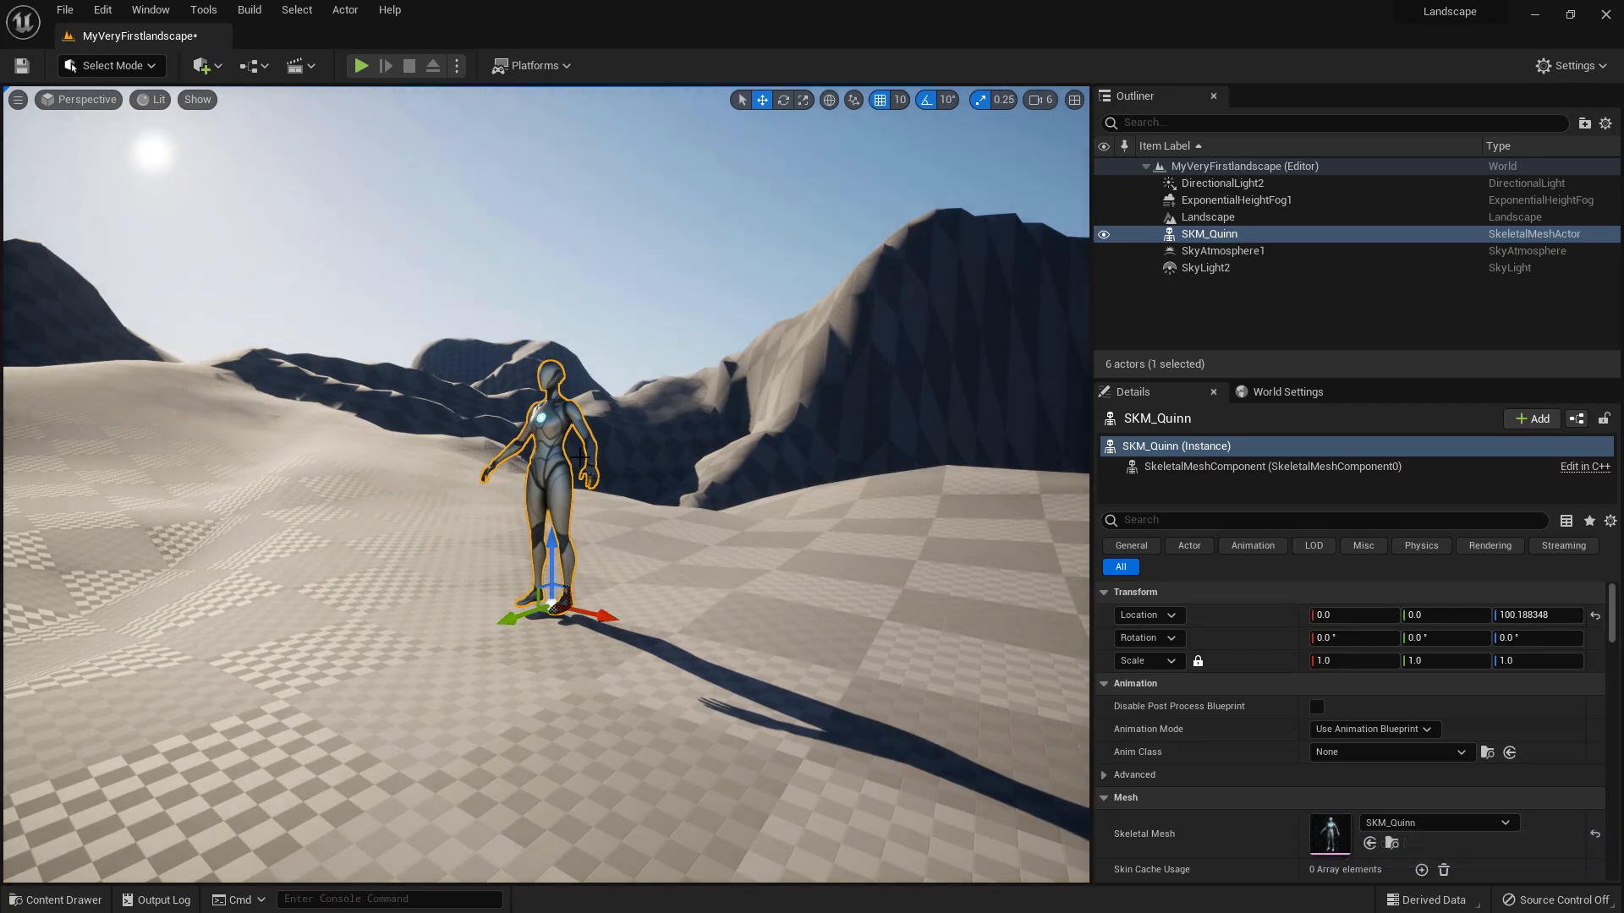
{"action": "left_click_drag", "start_coordinate": [379, 538], "coordinate": [335, 555], "text": "alt"}
{"action": "scroll", "coordinate": [278, 538], "scroll_direction": "down", "scroll_amount": 5}
{"action": "right_click_drag", "start_coordinate": [636, 536], "coordinate": [711, 516], "text": "alt"}
{"action": "left_click_drag", "start_coordinate": [643, 543], "coordinate": [624, 499], "text": "alt"}
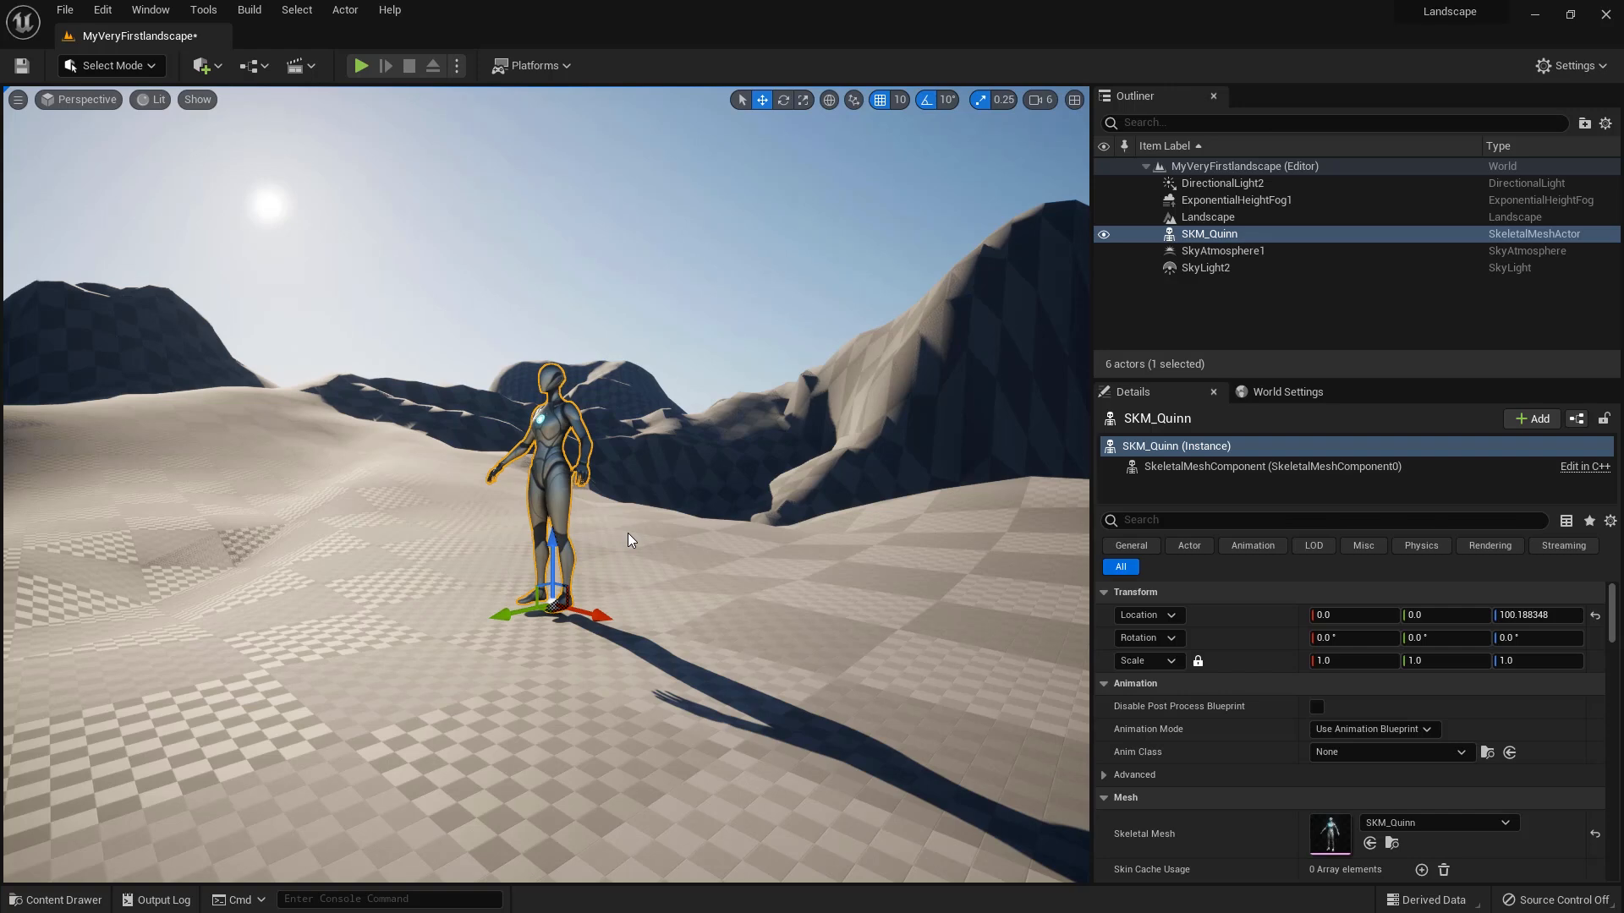
{"action": "right_click_drag", "start_coordinate": [628, 533], "coordinate": [558, 558], "text": "alt"}
{"action": "left_click_drag", "start_coordinate": [558, 558], "coordinate": [575, 512], "text": "alt"}
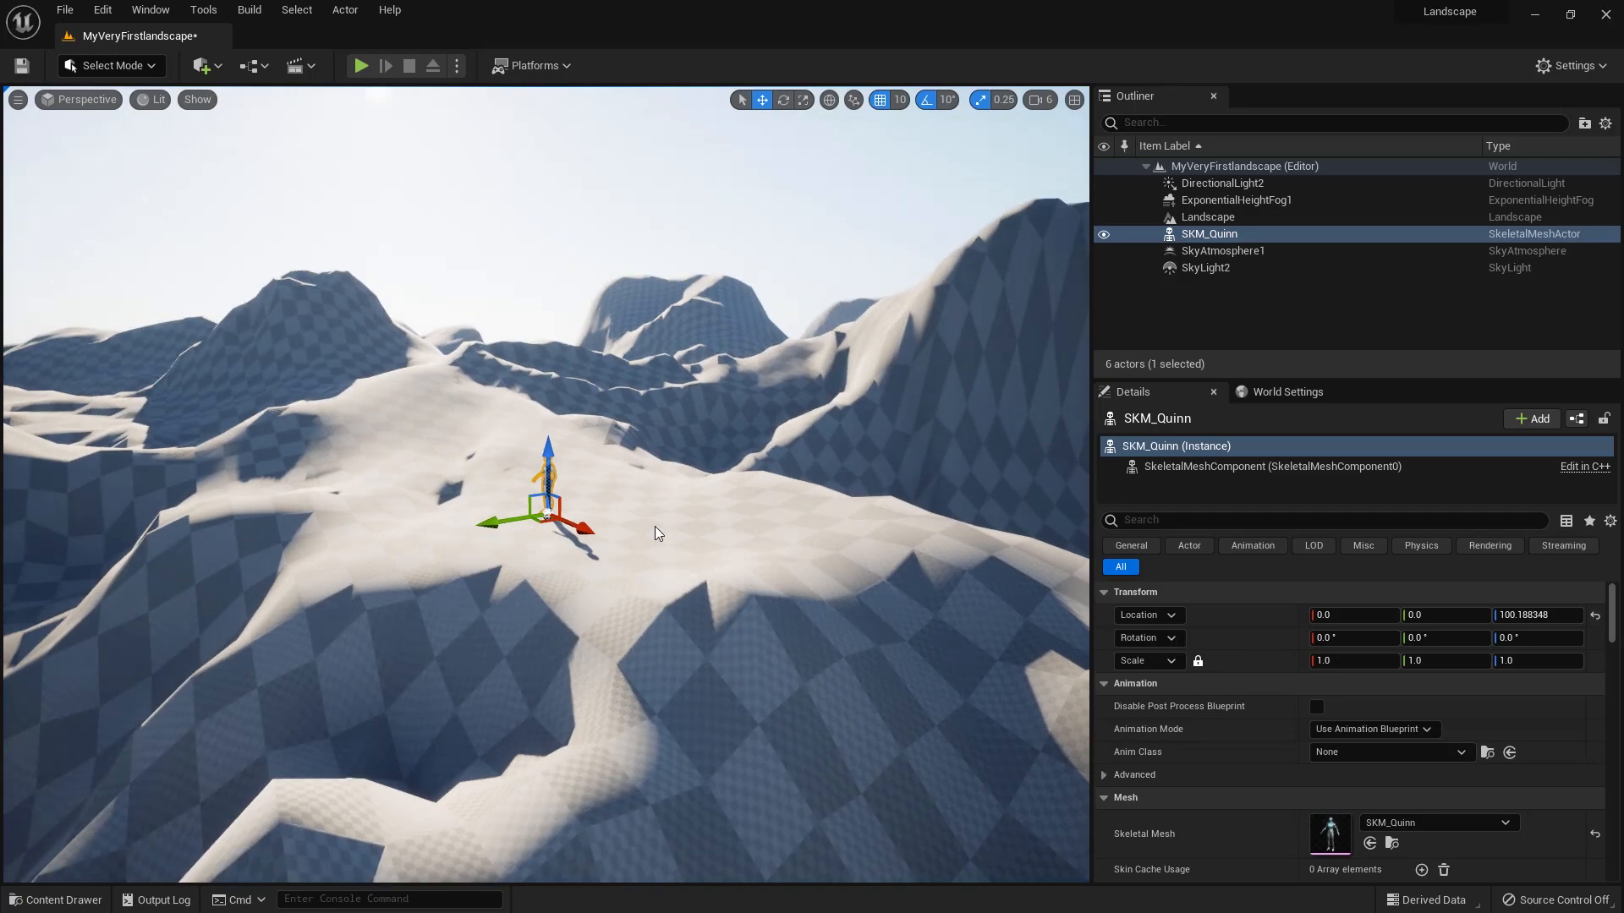
{"action": "mouse_move", "coordinate": [723, 544]}
{"action": "right_mouse_down", "text": "alt"}
{"action": "mouse_move", "coordinate": [802, 544]}
{"action": "mouse_move", "coordinate": [732, 543]}
{"action": "right_mouse_up", "text": "alt"}
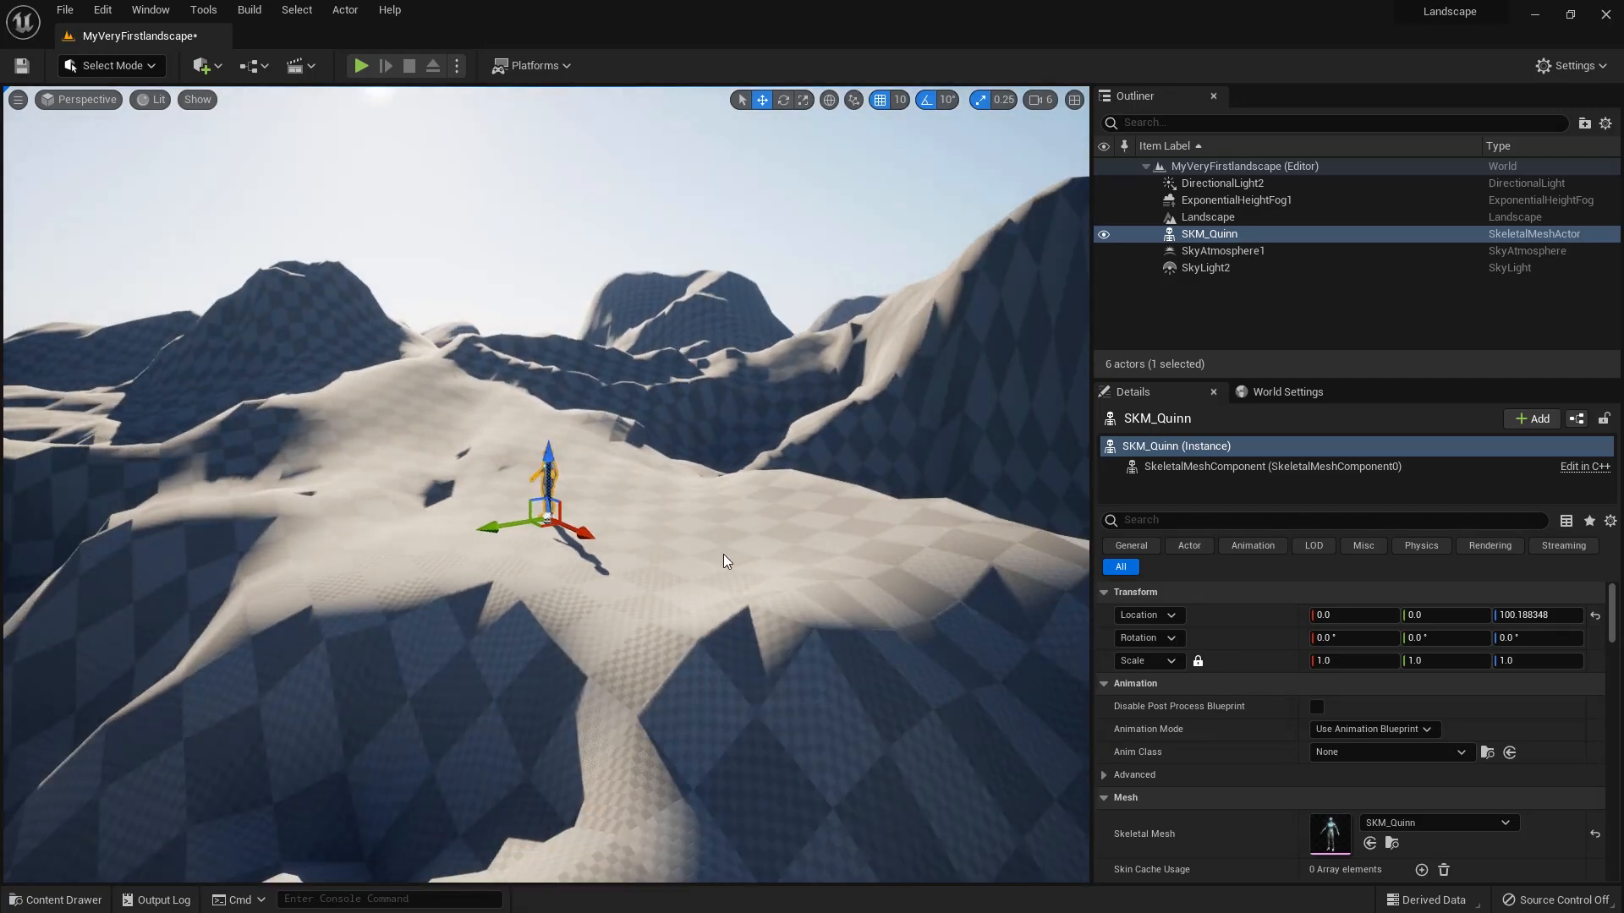
{"action": "right_click_drag", "start_coordinate": [469, 647], "coordinate": [529, 631], "text": "alt"}
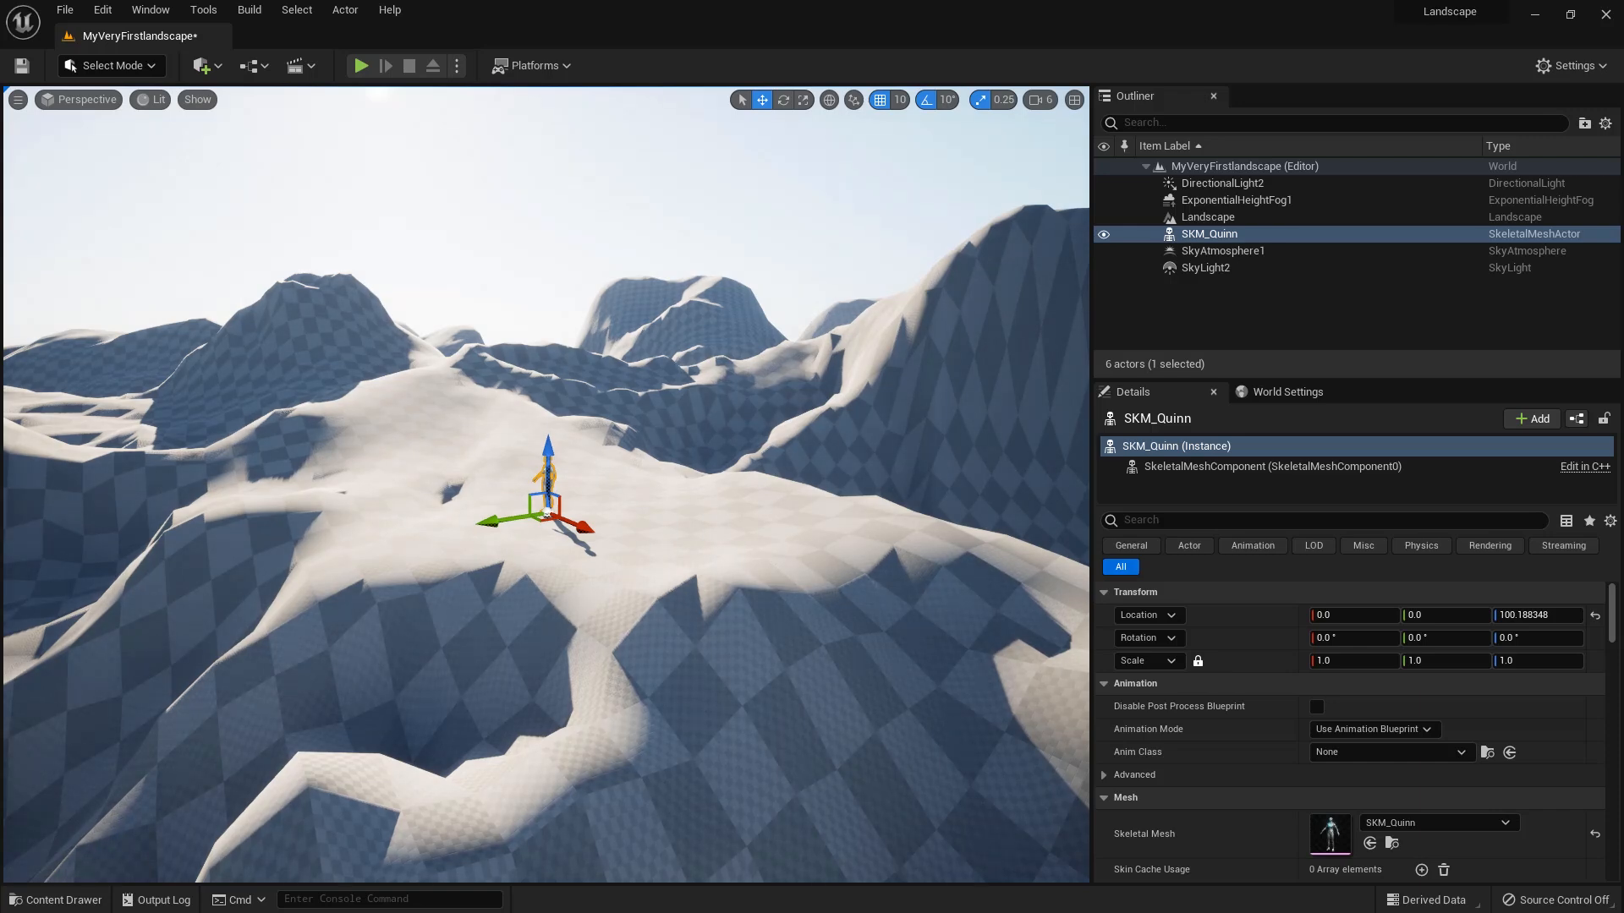
{"action": "key", "text": "f"}
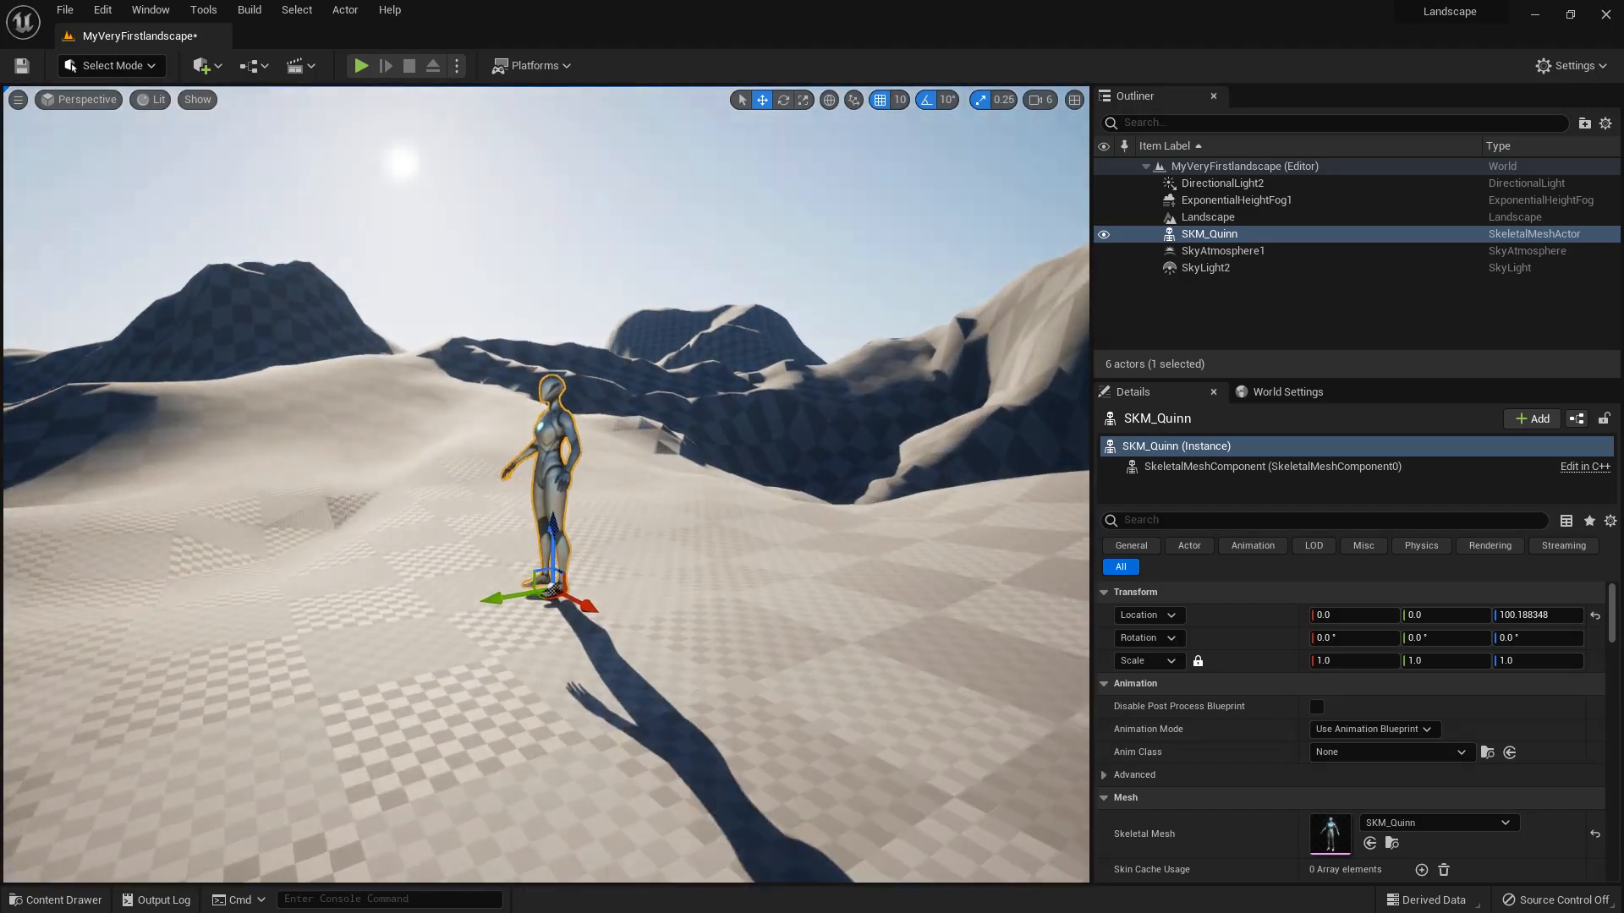
{"action": "key", "text": "s"}
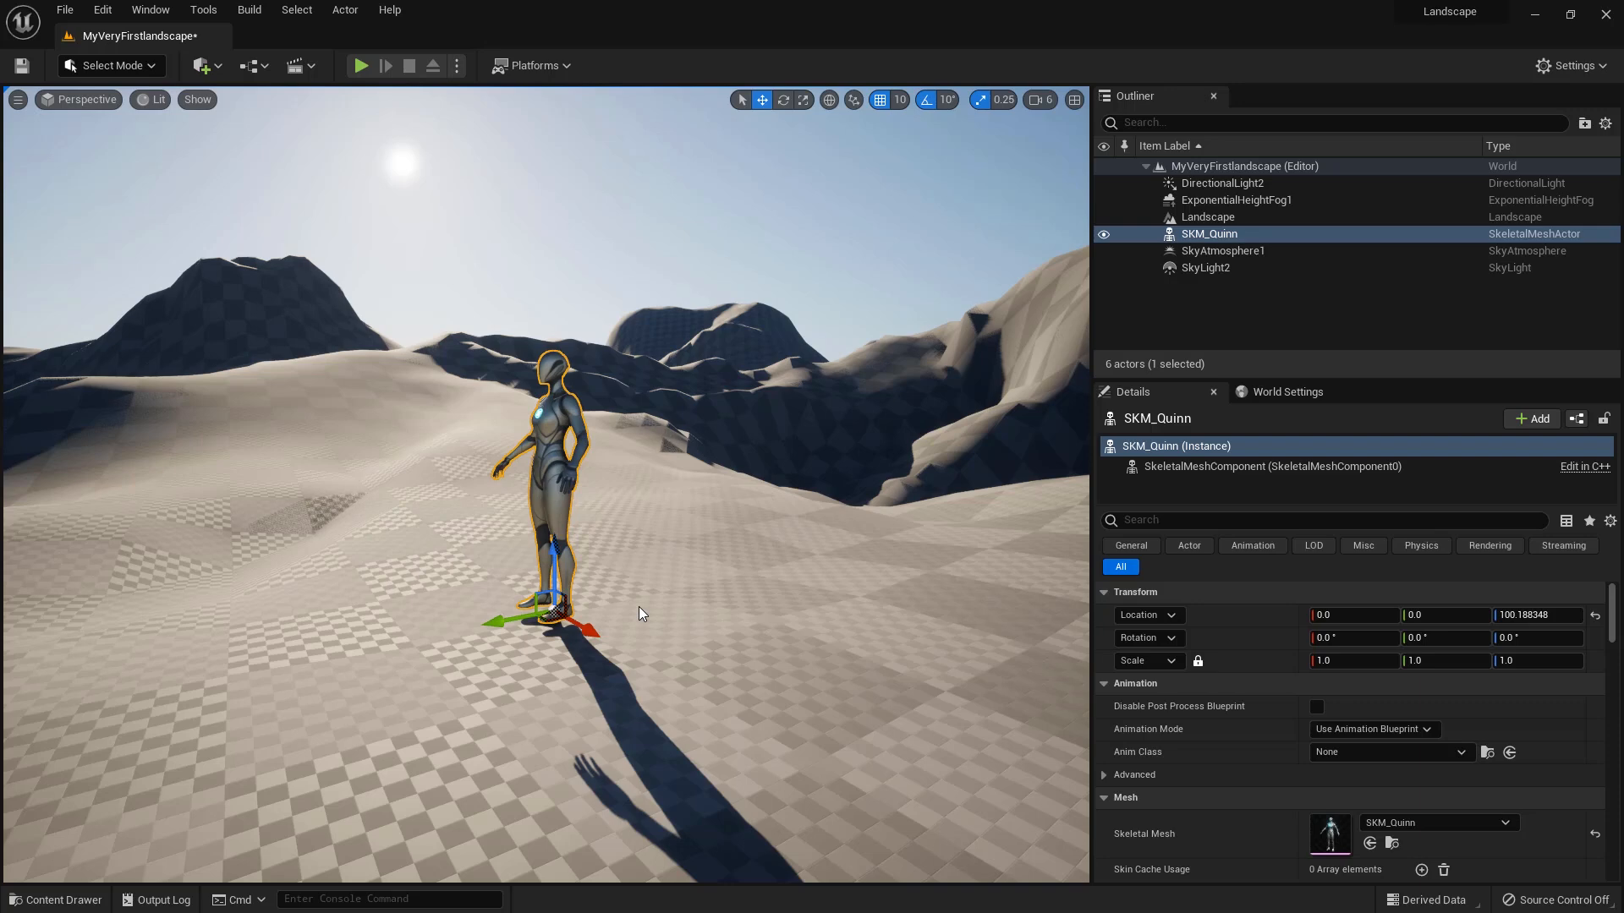
Step: Switch to Landscape mode, review the settings for creating a new landscape, and return to the sculpting tools
{"action": "left_click", "coordinate": [86, 68]}
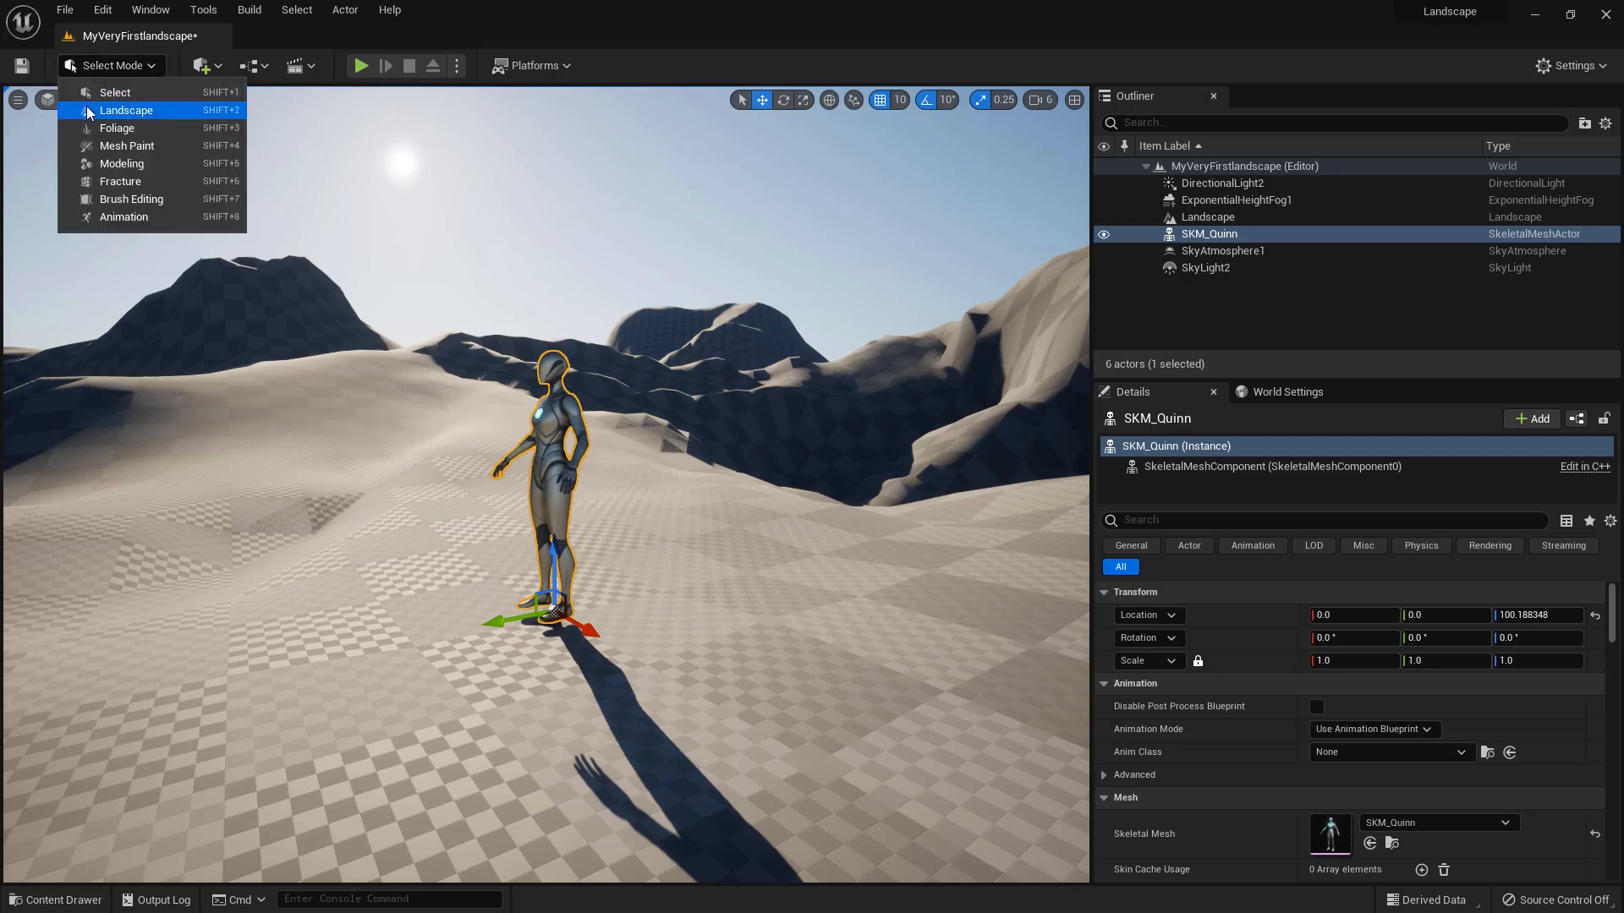
{"action": "left_click", "coordinate": [118, 105]}
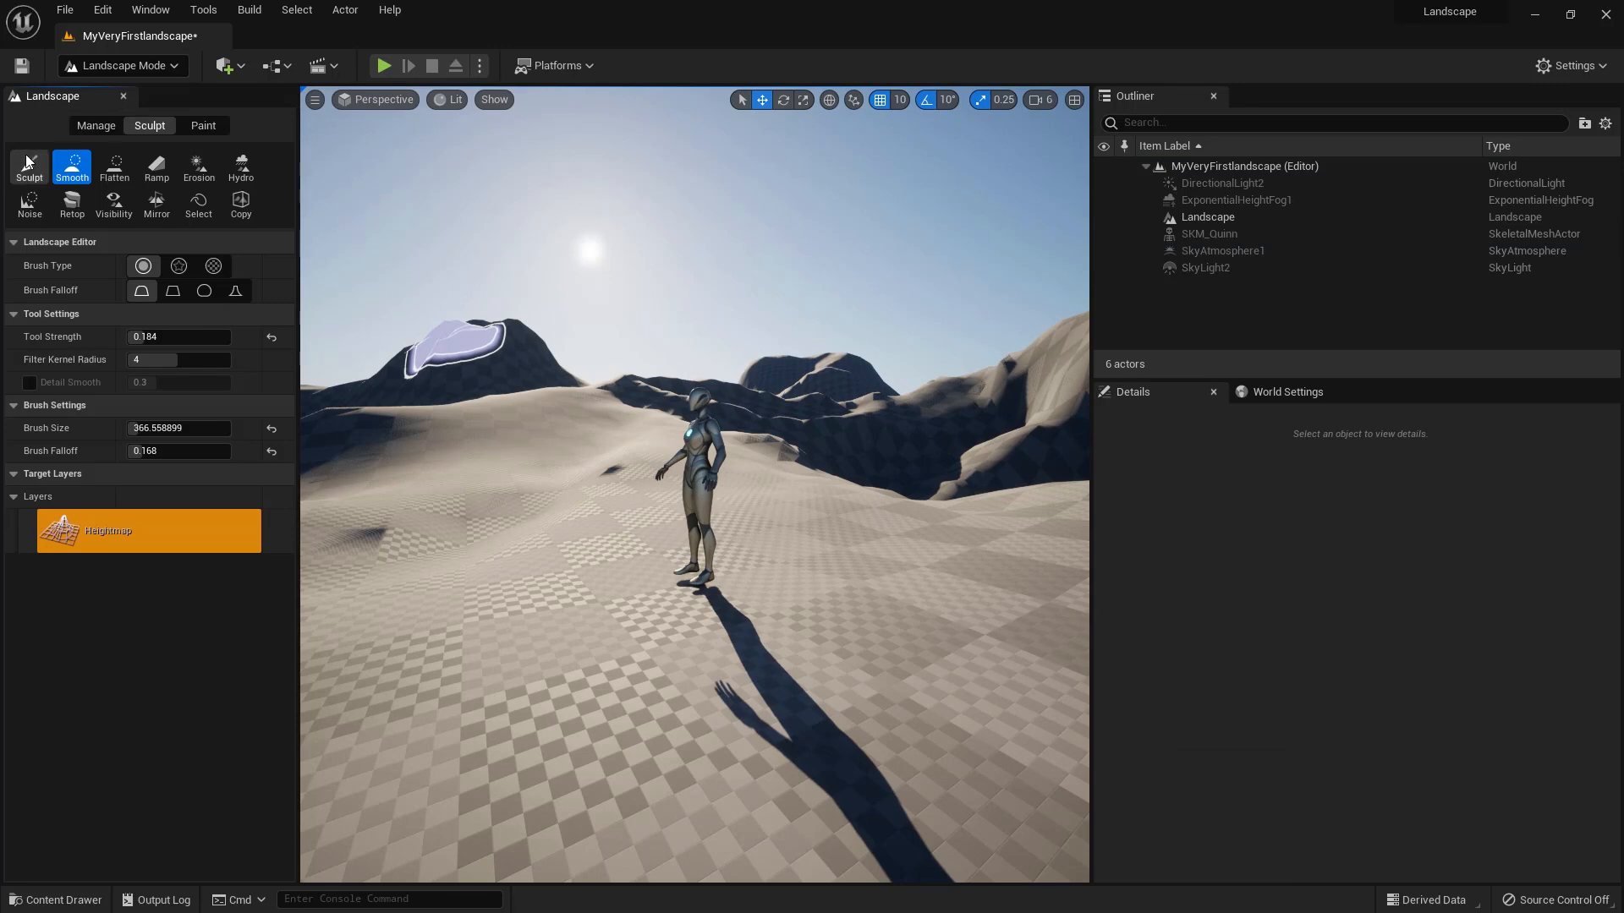
{"action": "left_click", "coordinate": [93, 126]}
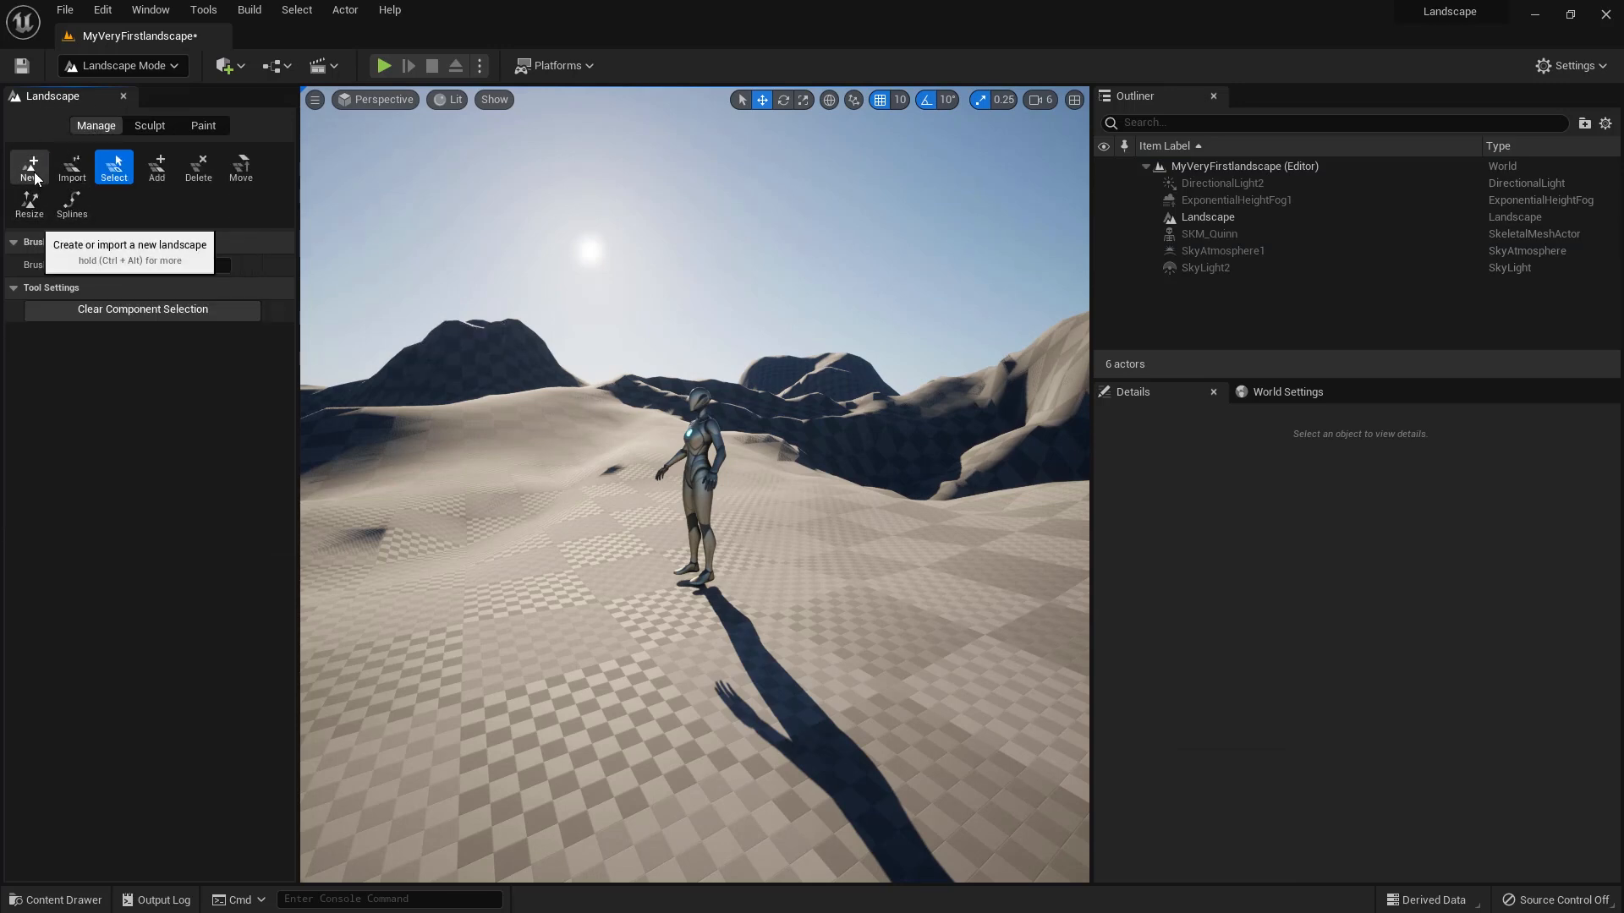
{"action": "left_click", "coordinate": [34, 170]}
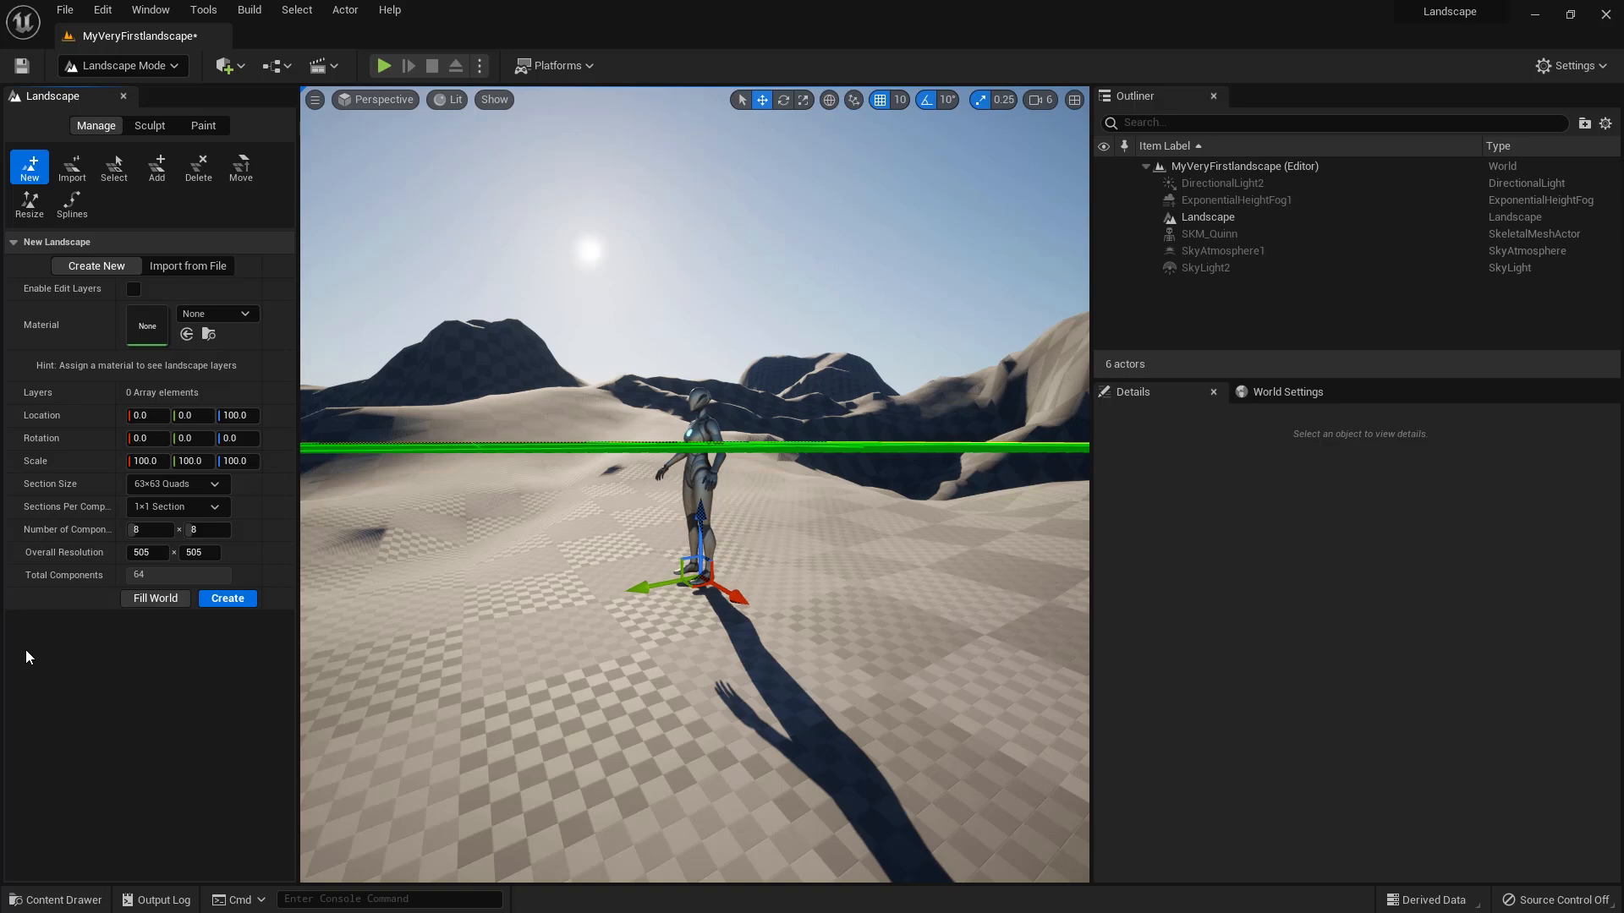
{"action": "left_click", "coordinate": [144, 125]}
{"action": "right_click_drag", "start_coordinate": [431, 566], "coordinate": [448, 558]}
{"action": "left_click_drag", "start_coordinate": [682, 541], "coordinate": [700, 555], "text": "alt"}
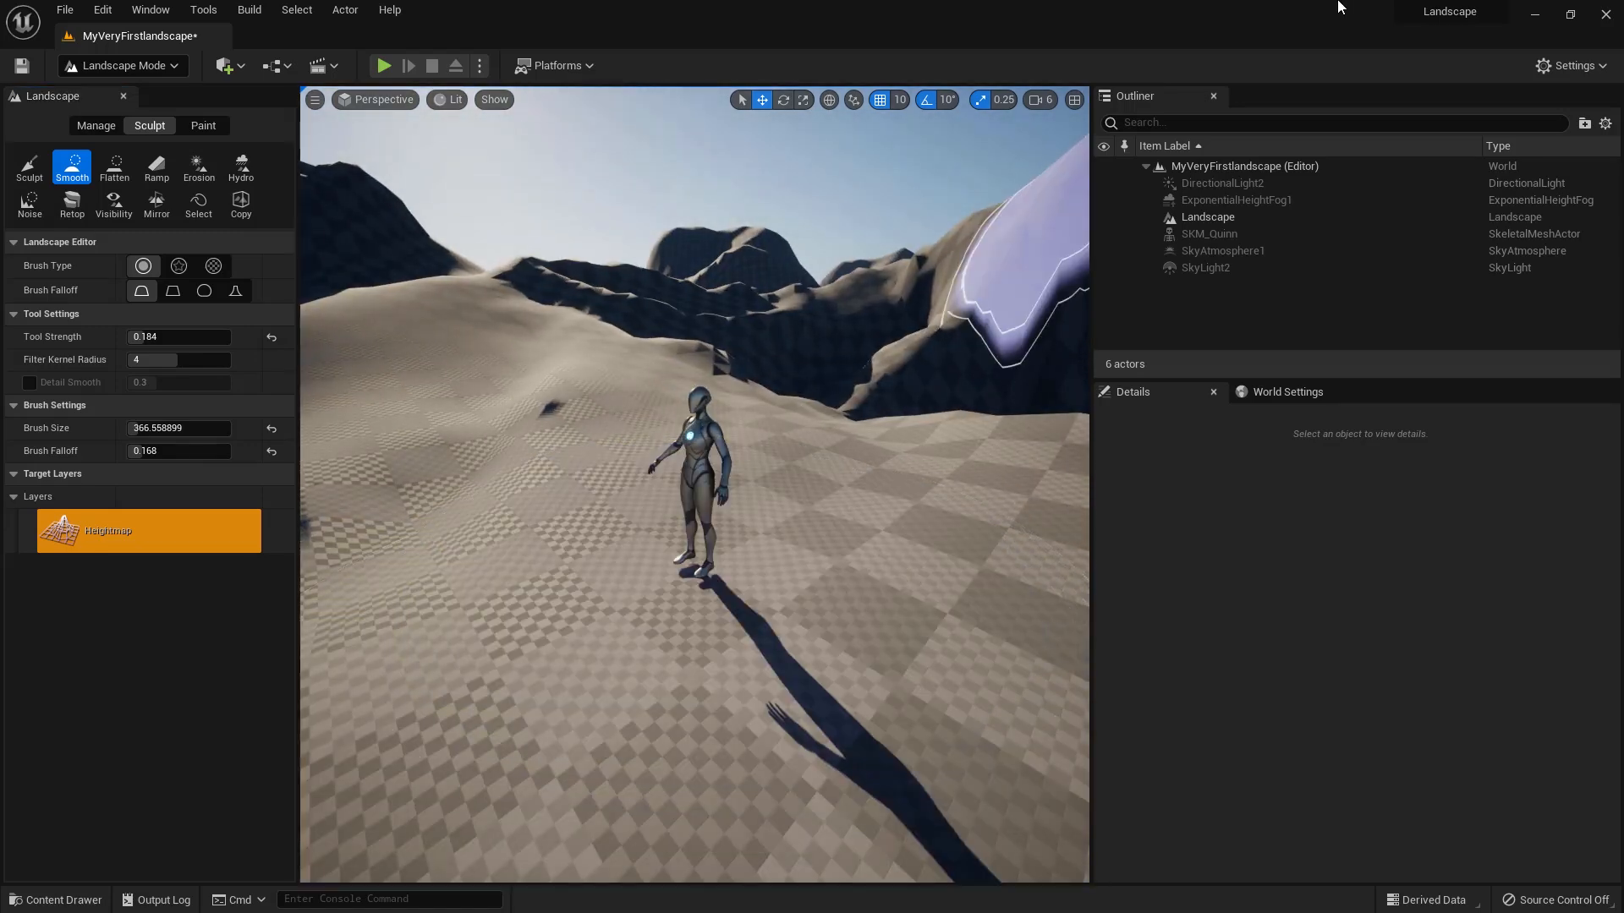
Step: Switch to File Explorer, minimizing the editor and the World Machine page, and open the Heightmaps folder under UE5 Lessons > Misc
{"action": "left_click", "coordinate": [1541, 17]}
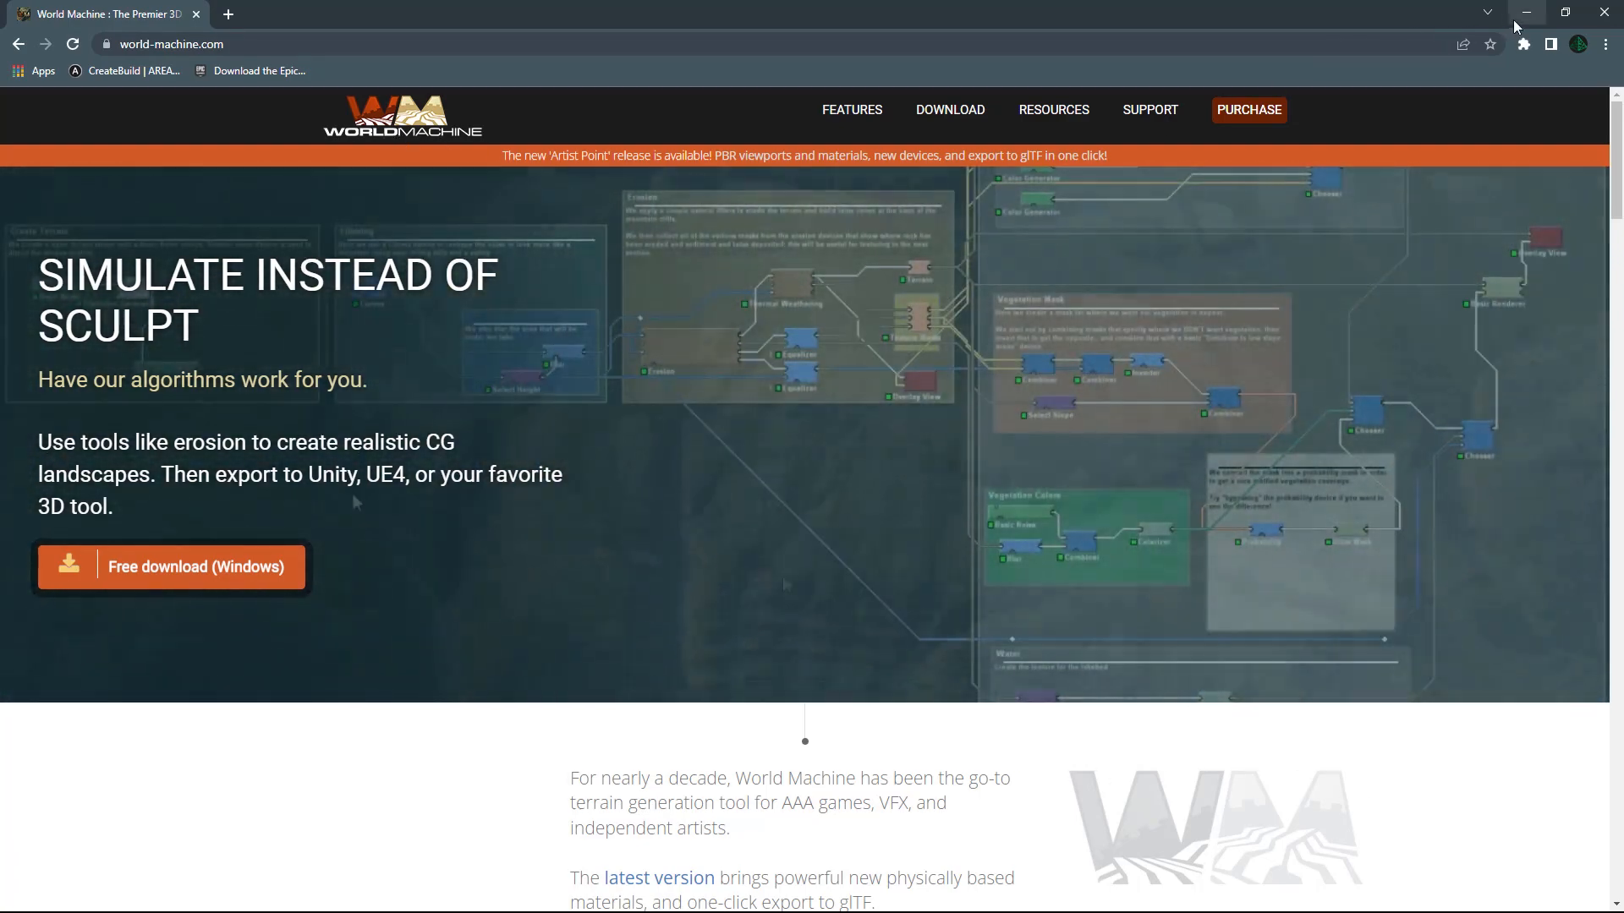
{"action": "left_click", "coordinate": [1525, 13]}
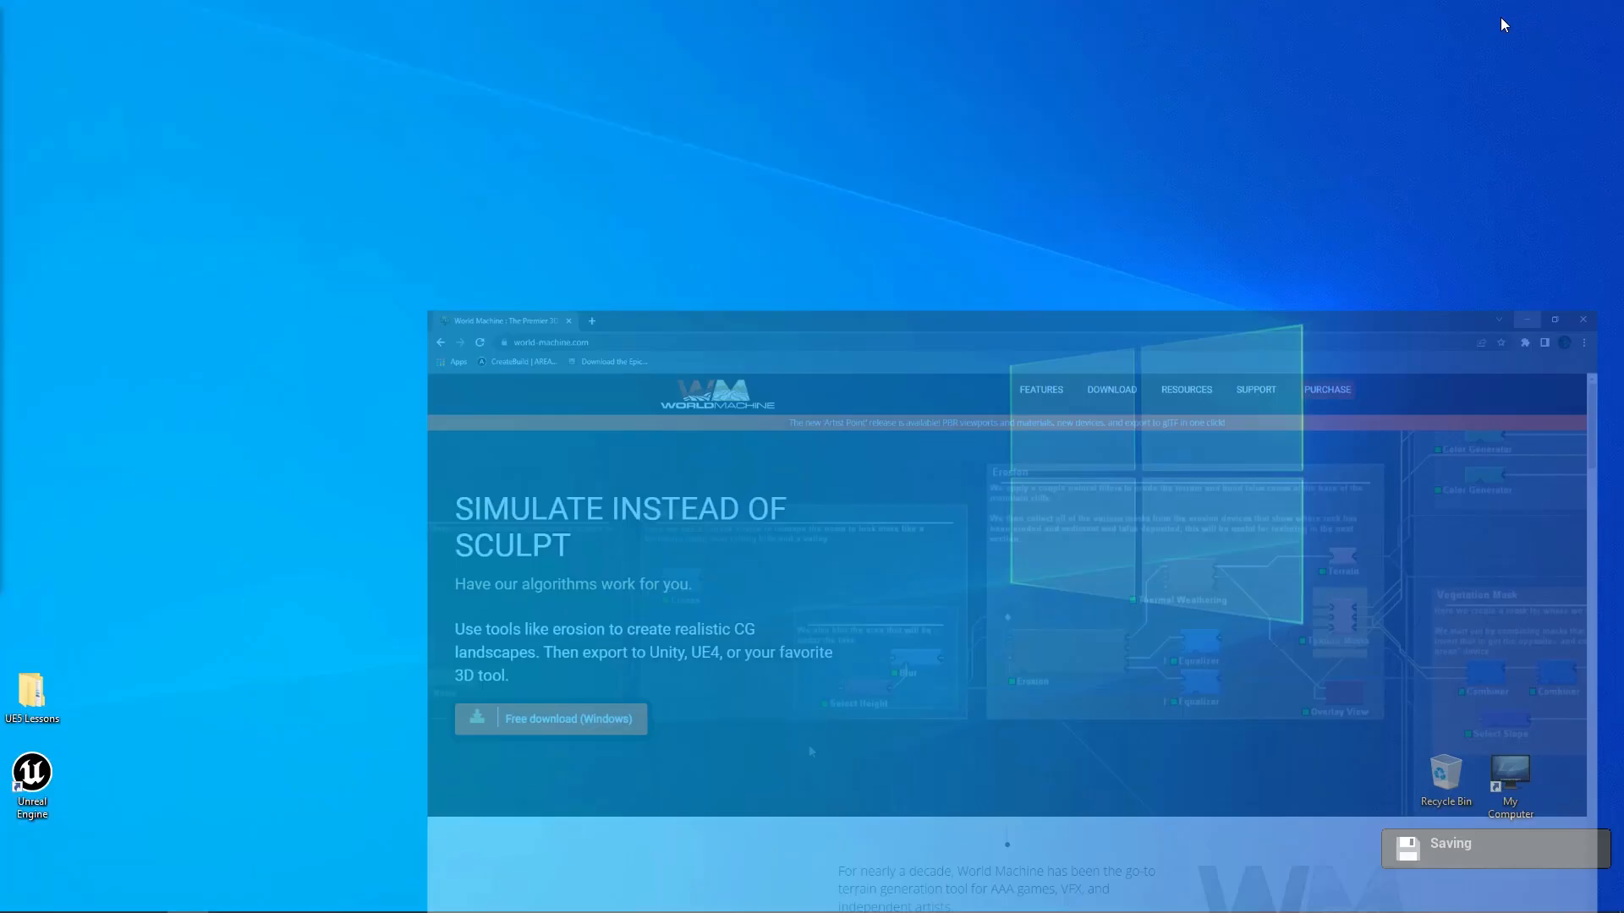
{"action": "double_click", "coordinate": [26, 713]}
{"action": "double_click", "coordinate": [252, 309]}
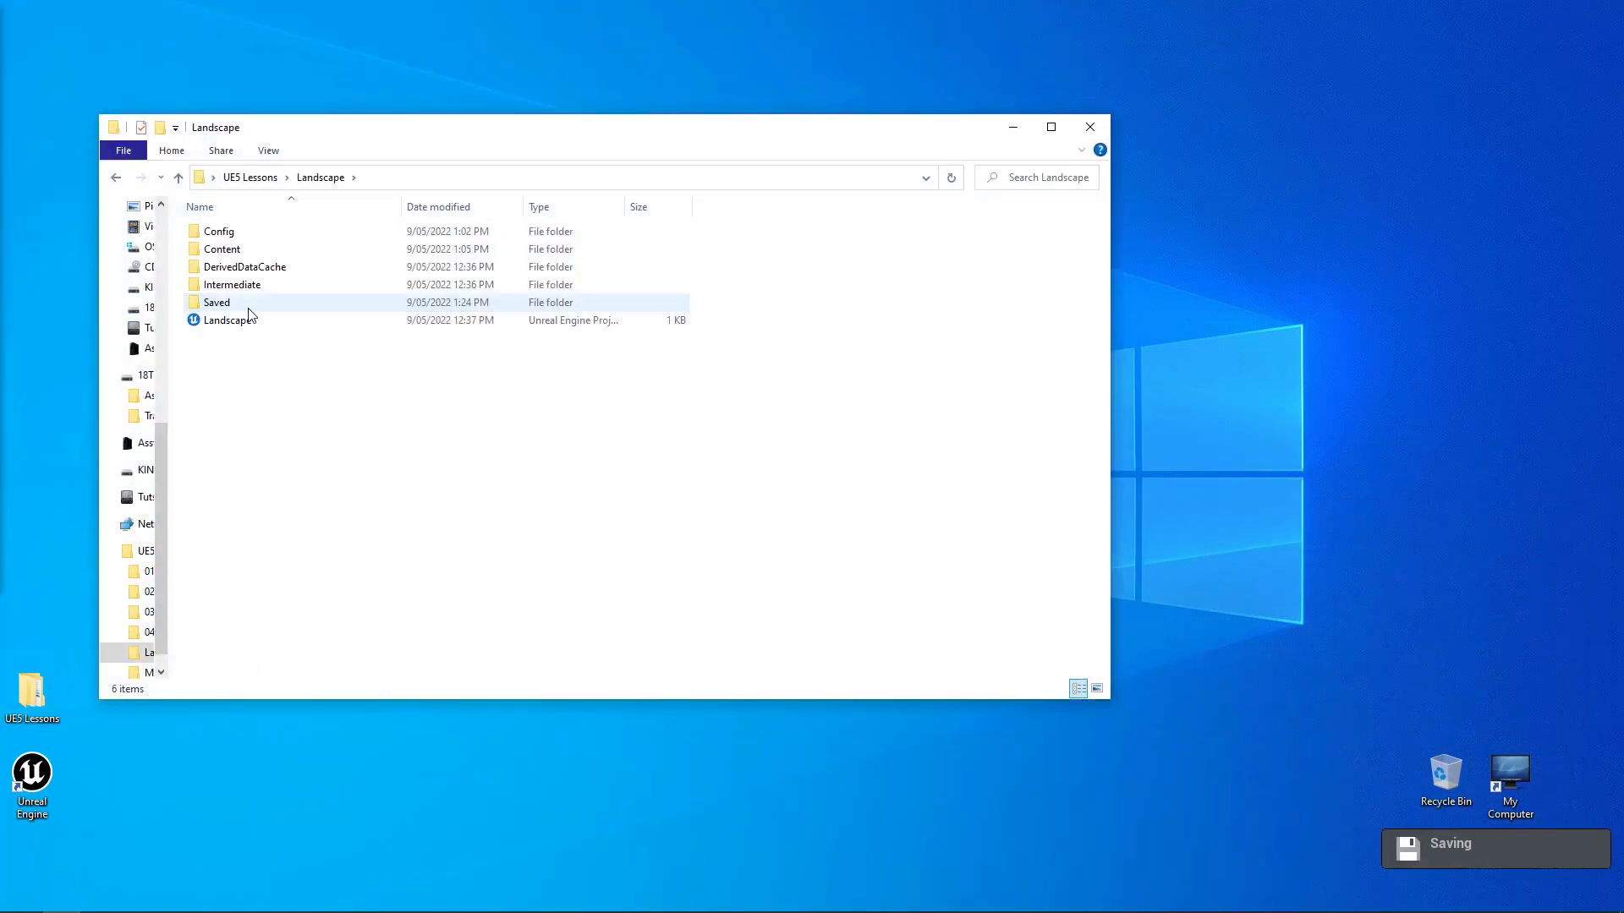
{"action": "left_click", "coordinate": [251, 178]}
{"action": "left_click", "coordinate": [216, 321]}
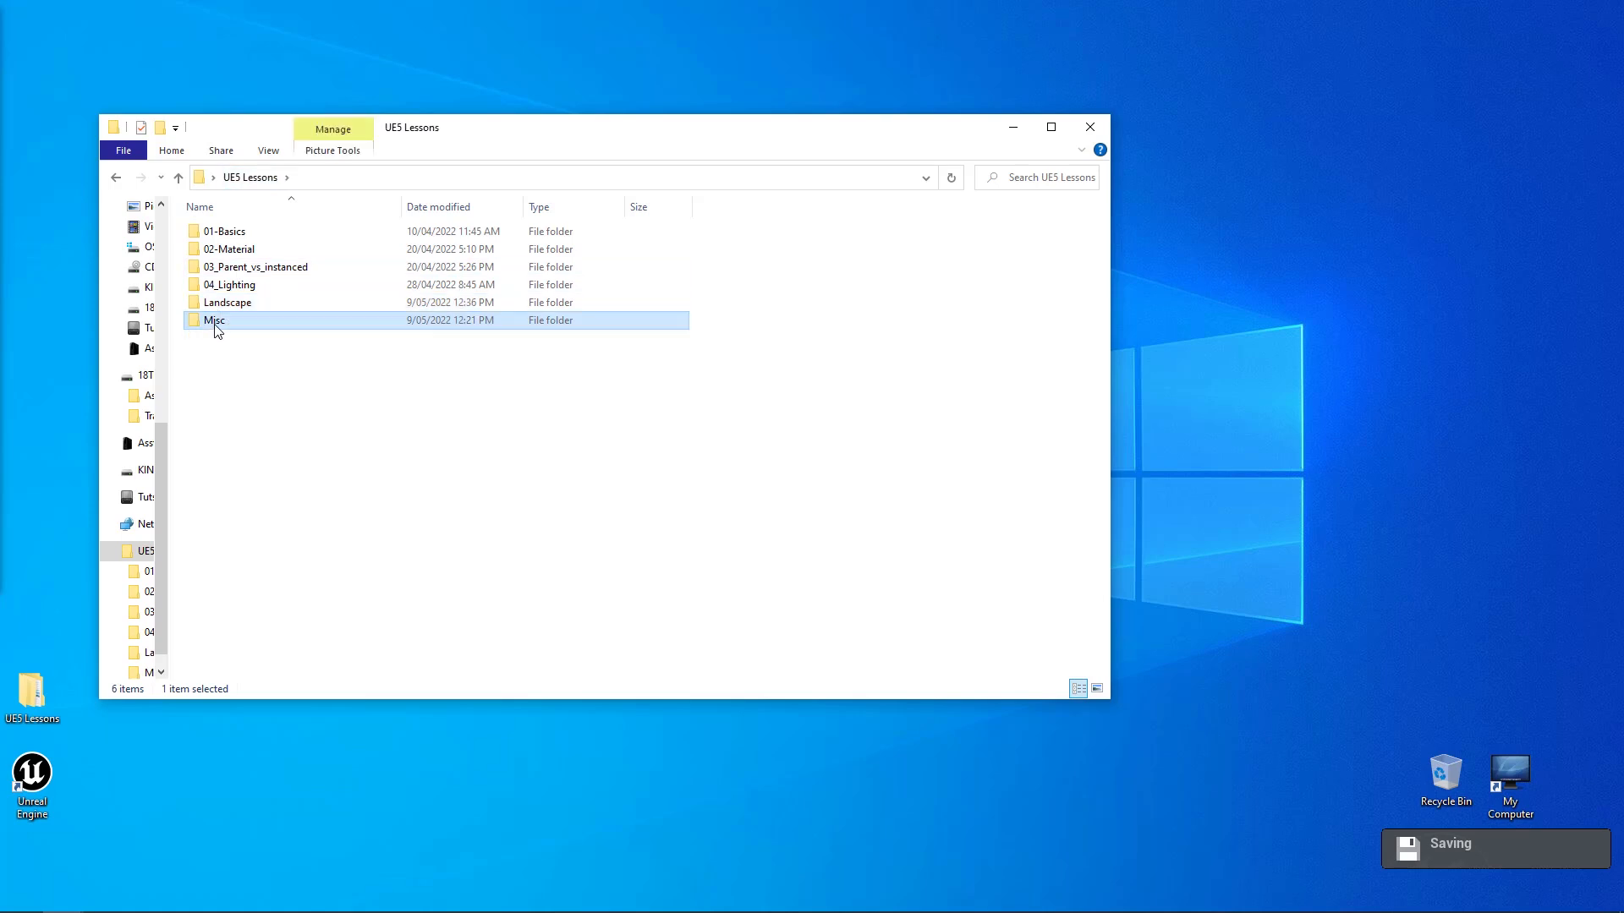
{"action": "double_click", "coordinate": [216, 323]}
{"action": "double_click", "coordinate": [500, 253]}
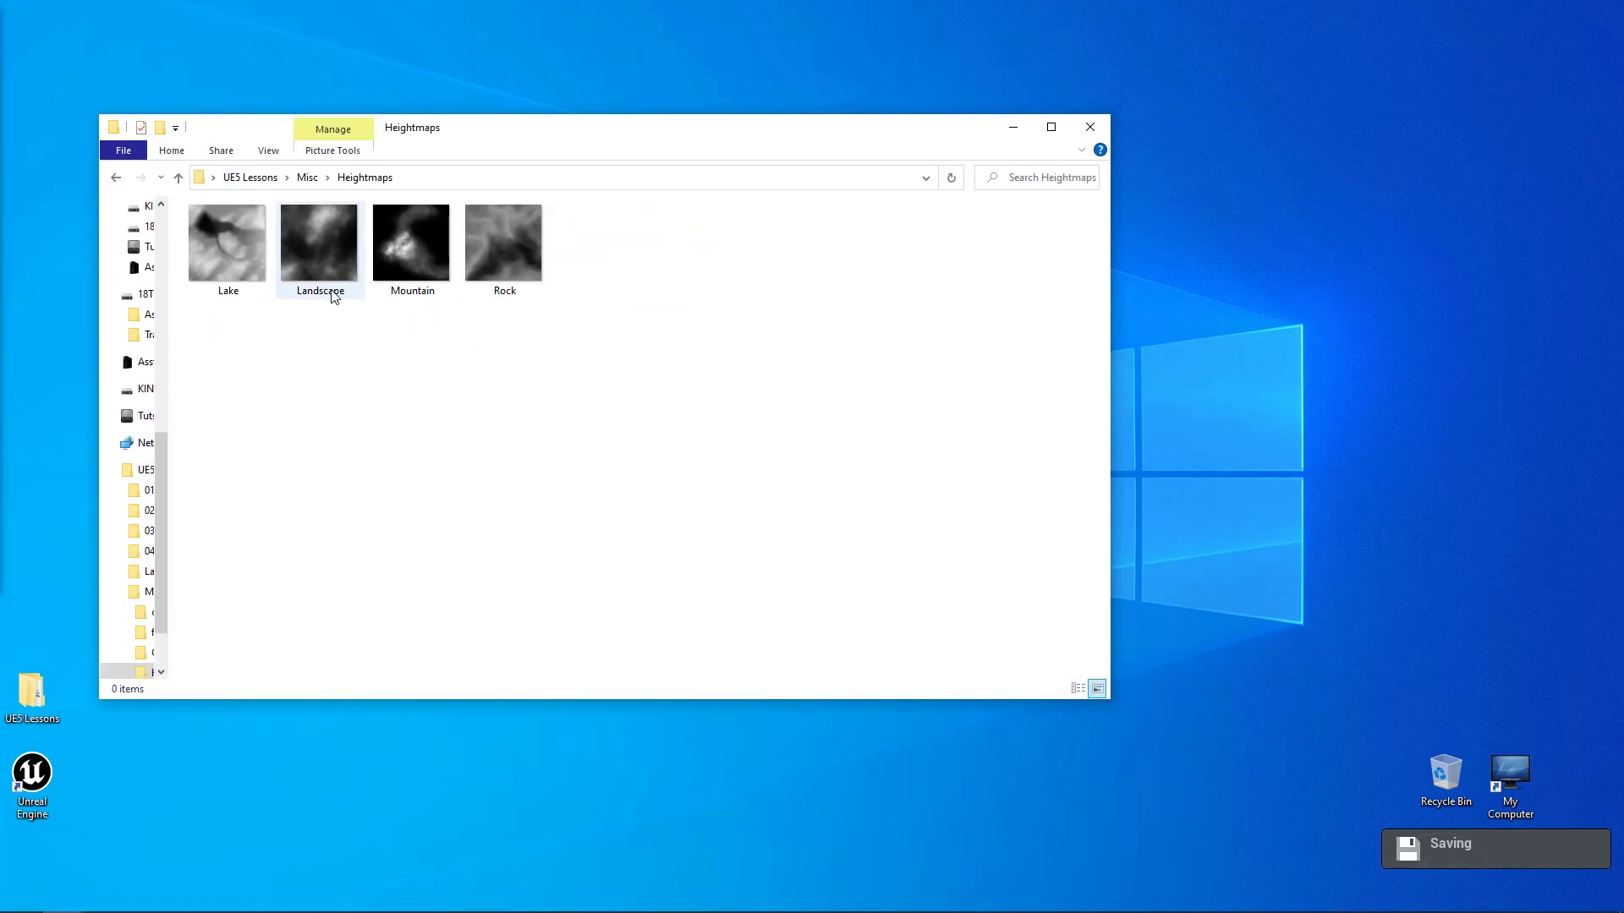
Step: View the Lake, Landscape, Mountain and Rock heightmap images in Photos and compare their light and dark areas
{"action": "left_click", "coordinate": [251, 269]}
{"action": "double_click", "coordinate": [249, 269]}
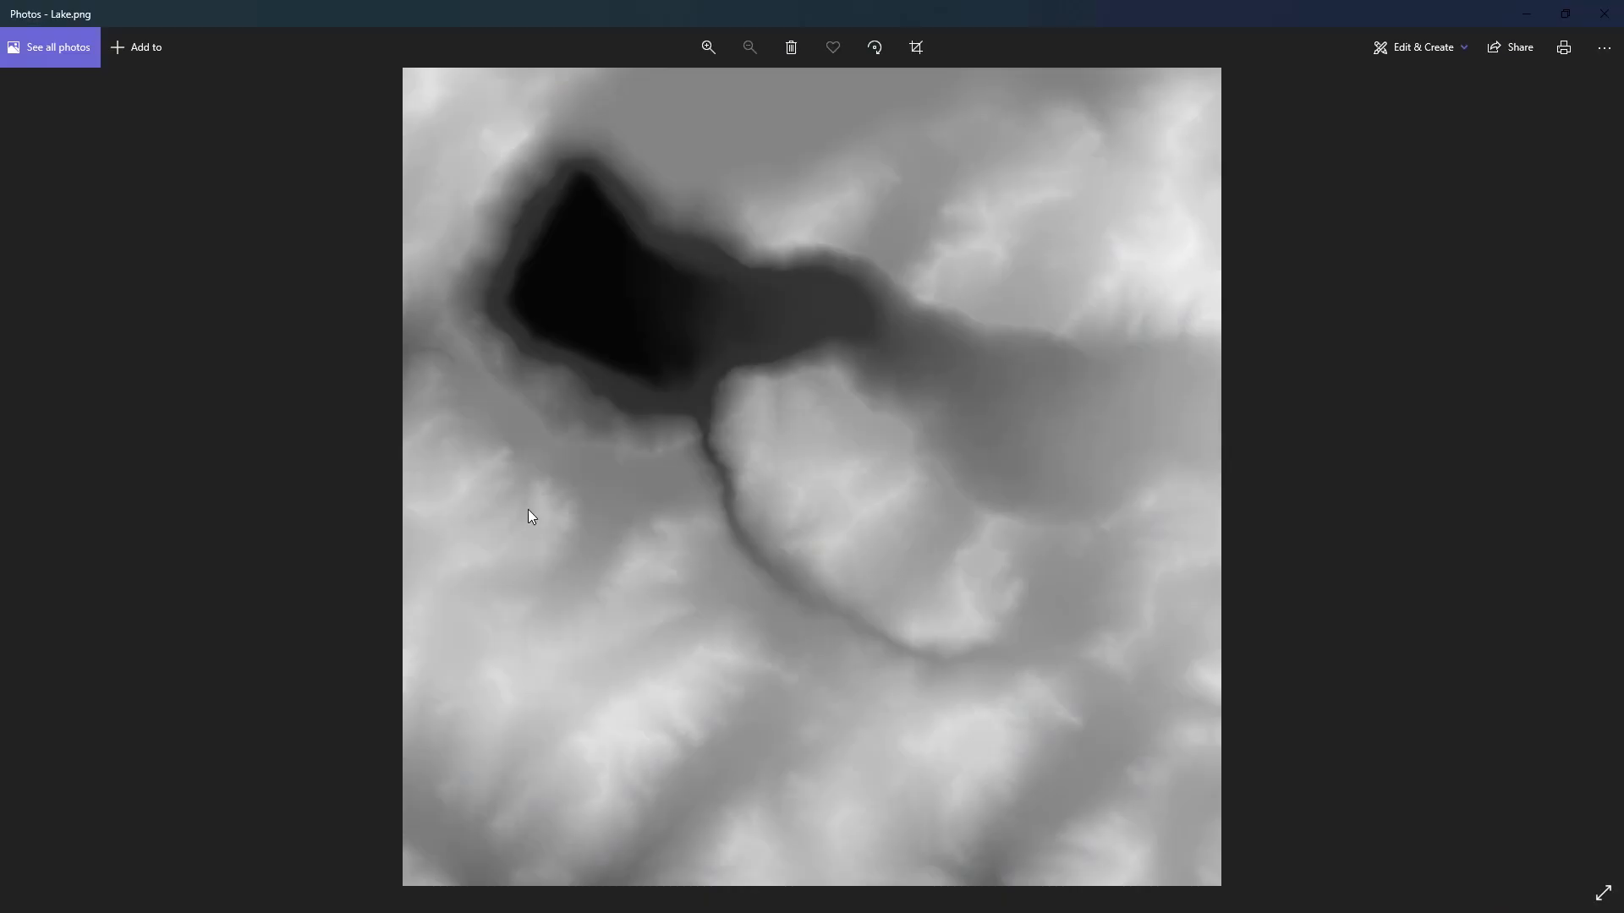
{"action": "key", "text": "Right"}
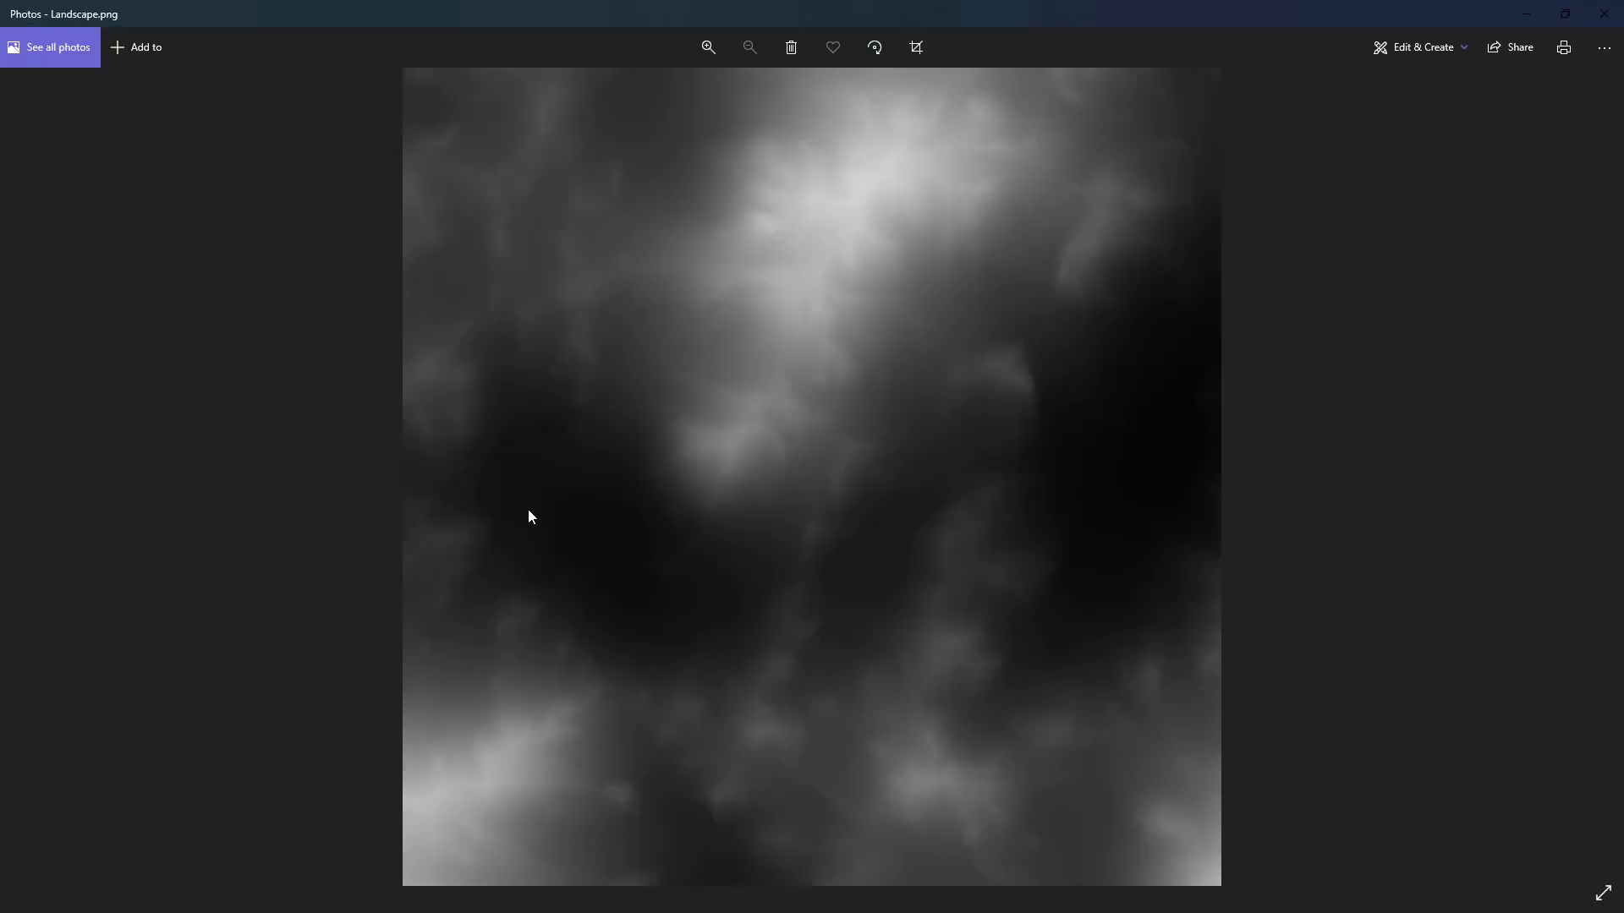
{"action": "key", "text": "Right"}
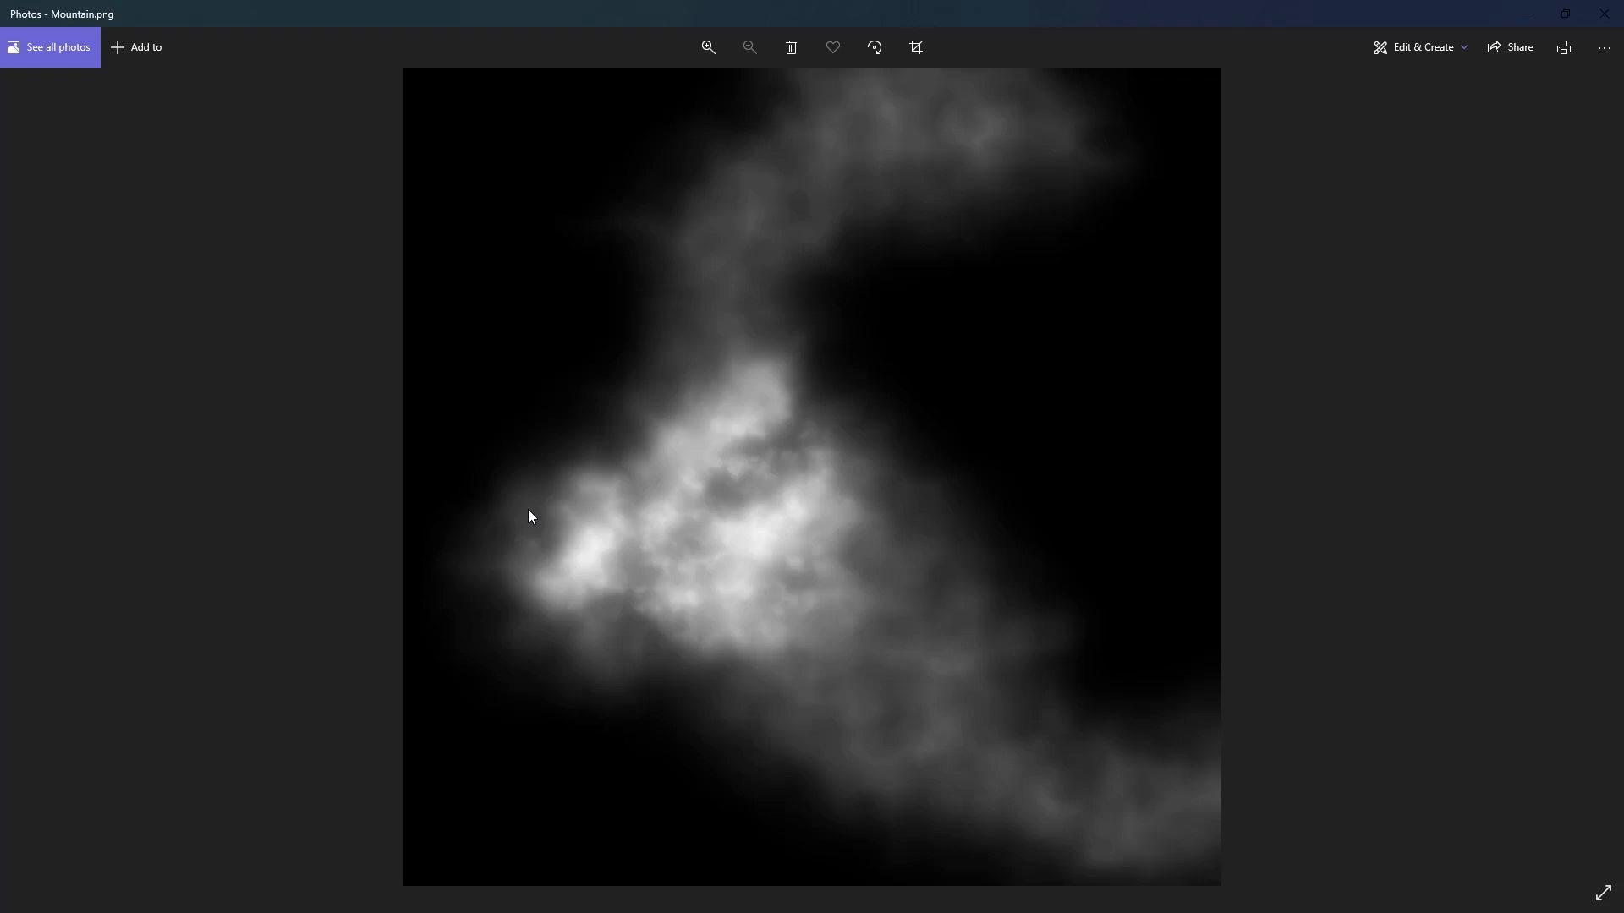
{"action": "key", "text": "Right"}
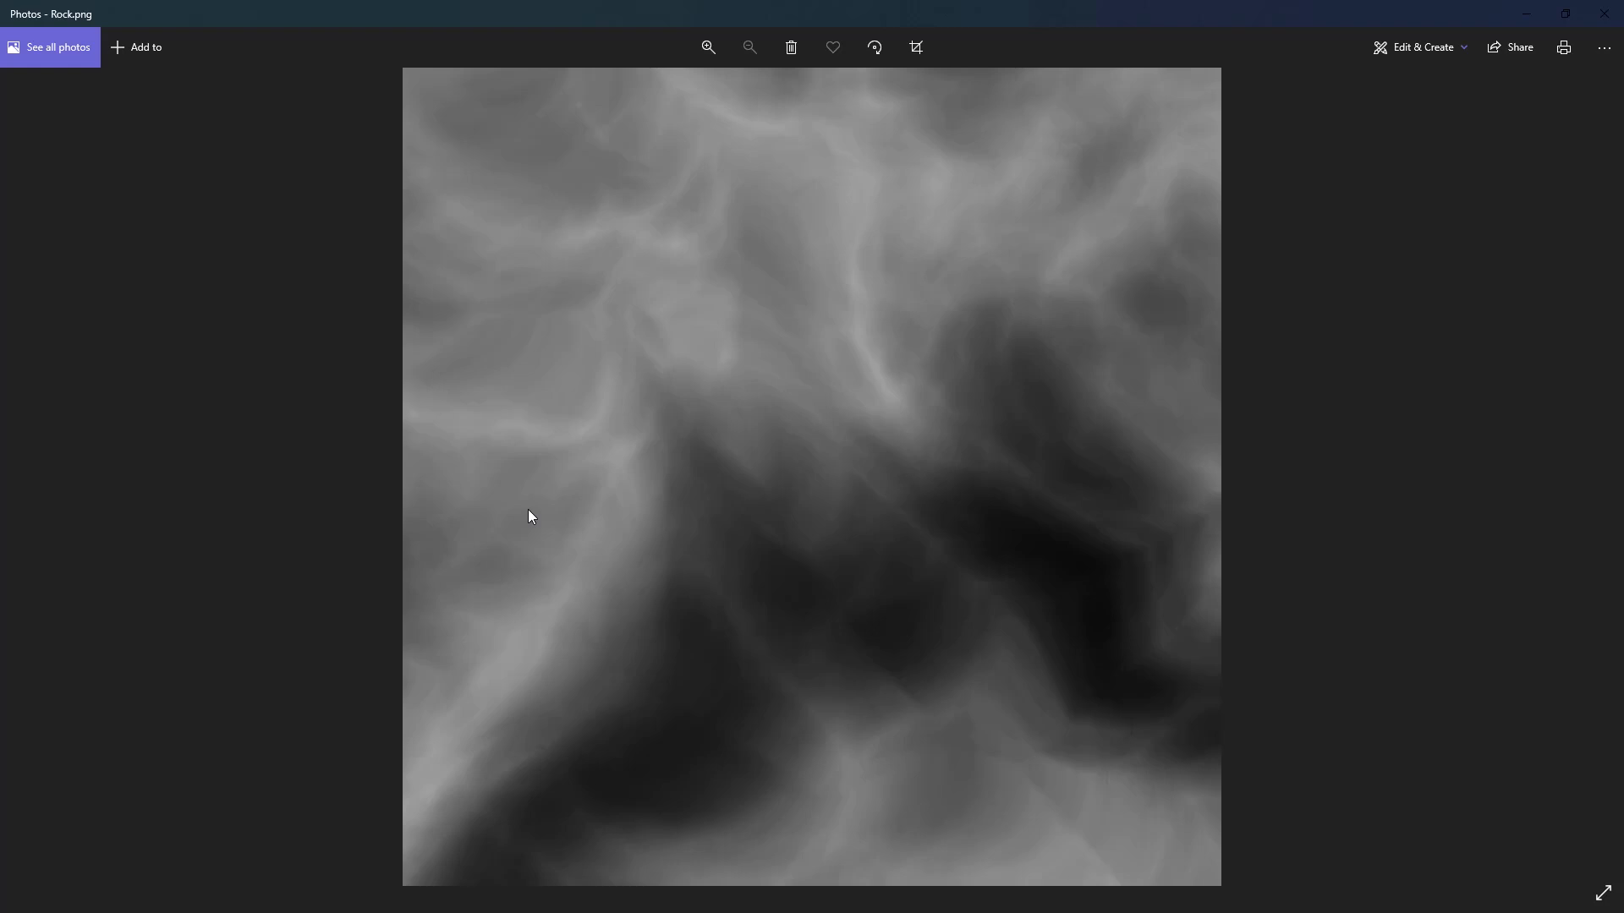
{"action": "key", "text": "Left"}
{"action": "key", "text": "Left"}
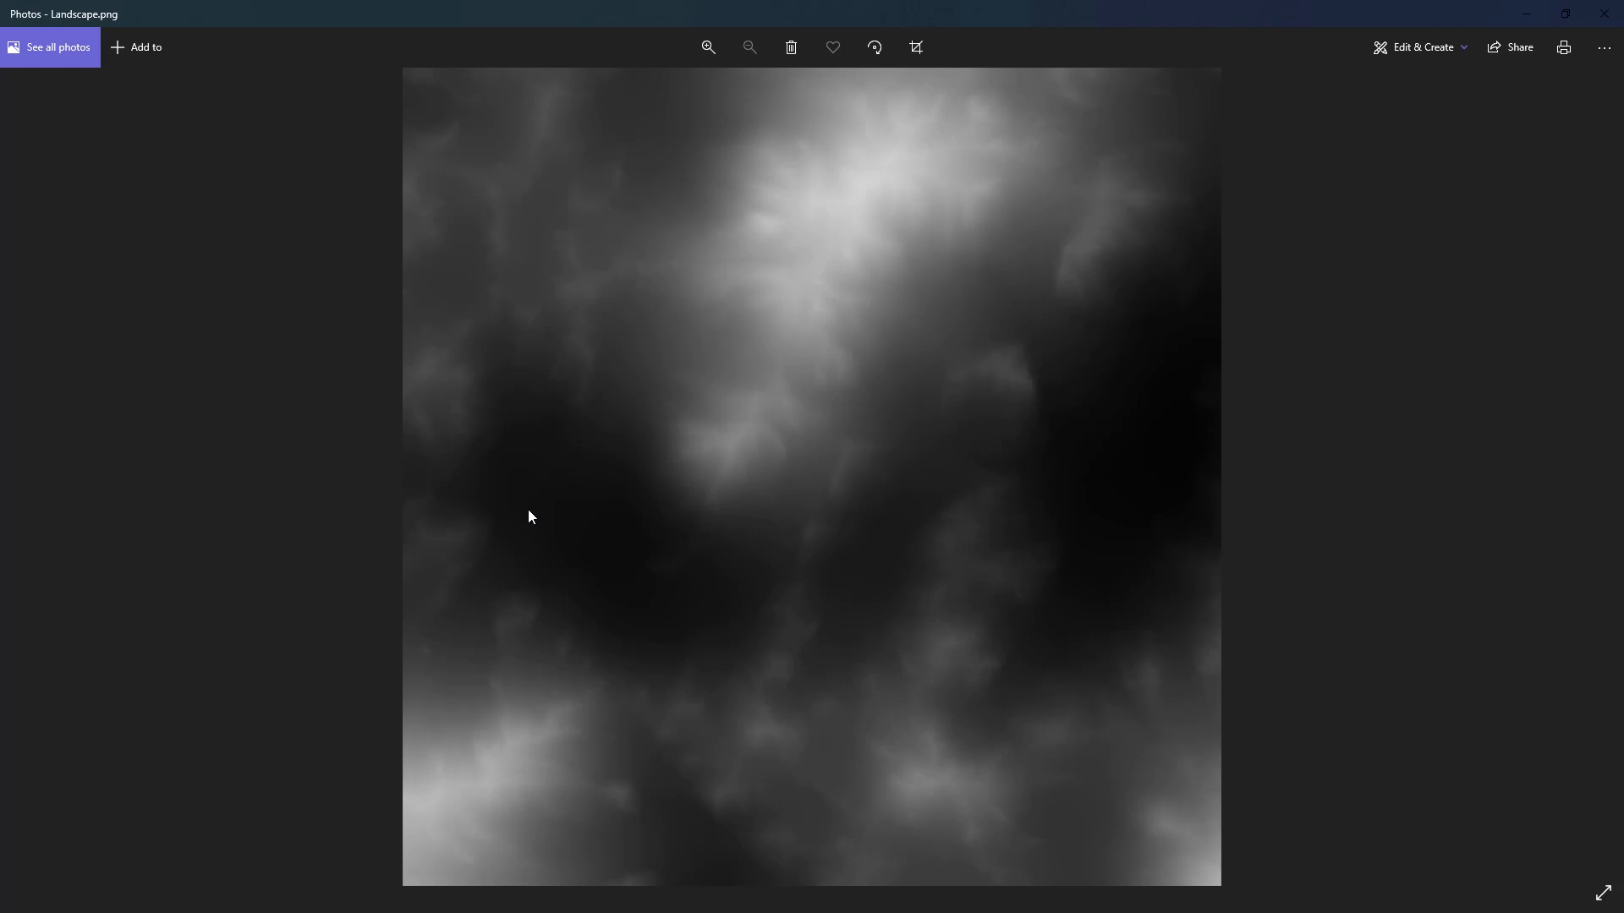
{"action": "key", "text": "Left"}
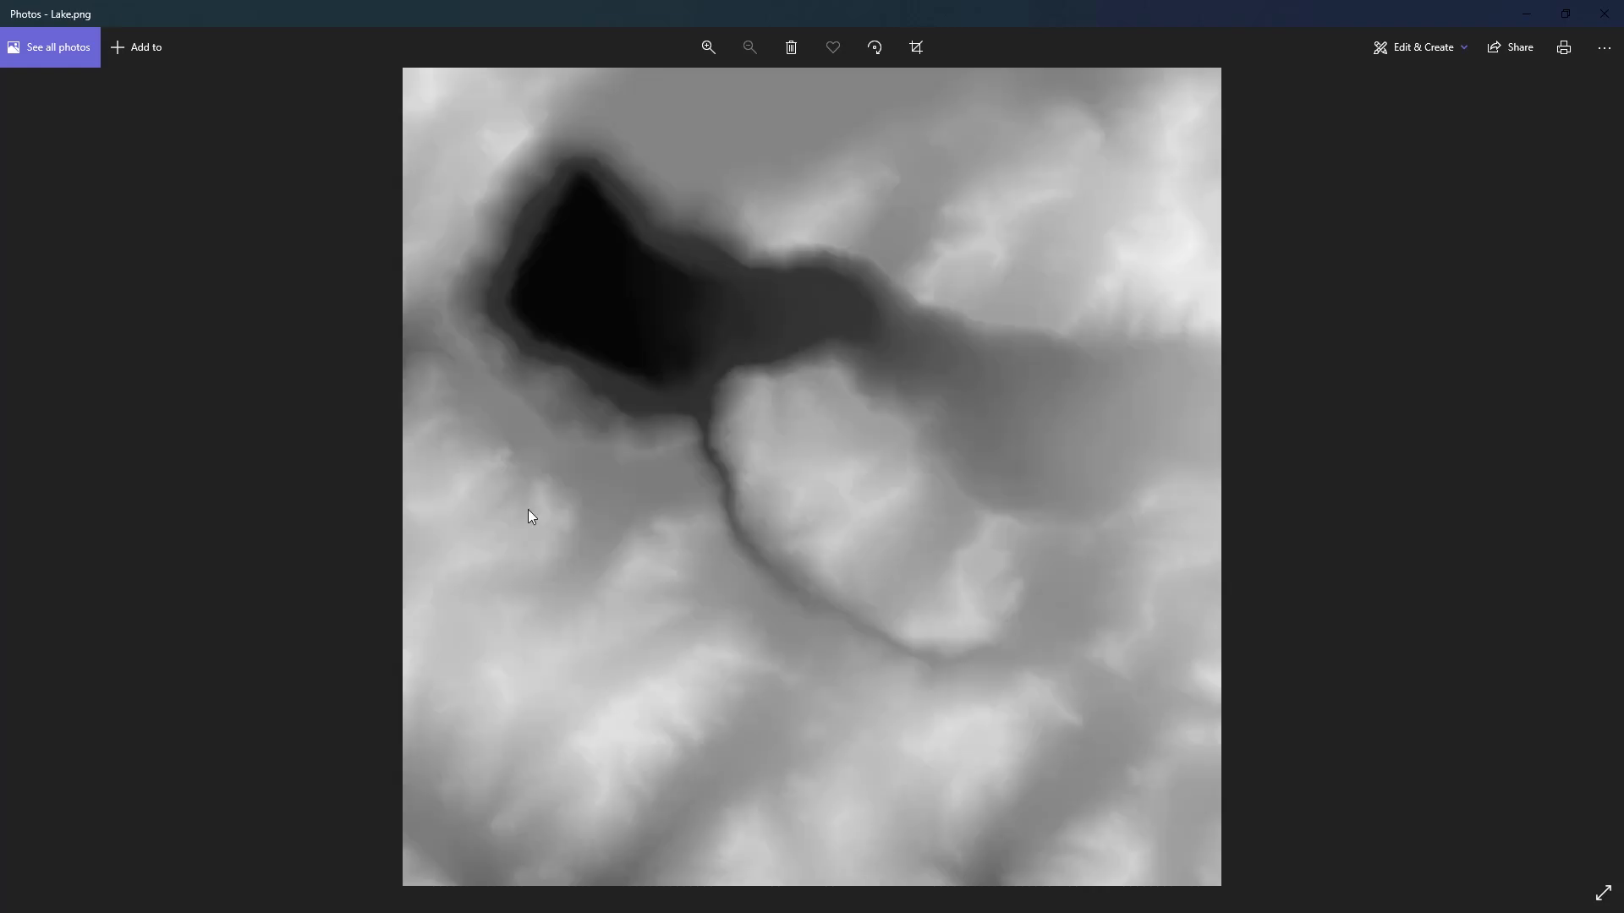
{"action": "key", "text": "Right"}
{"action": "key", "text": "Right"}
{"action": "key", "text": "Right"}
{"action": "key", "text": "Left"}
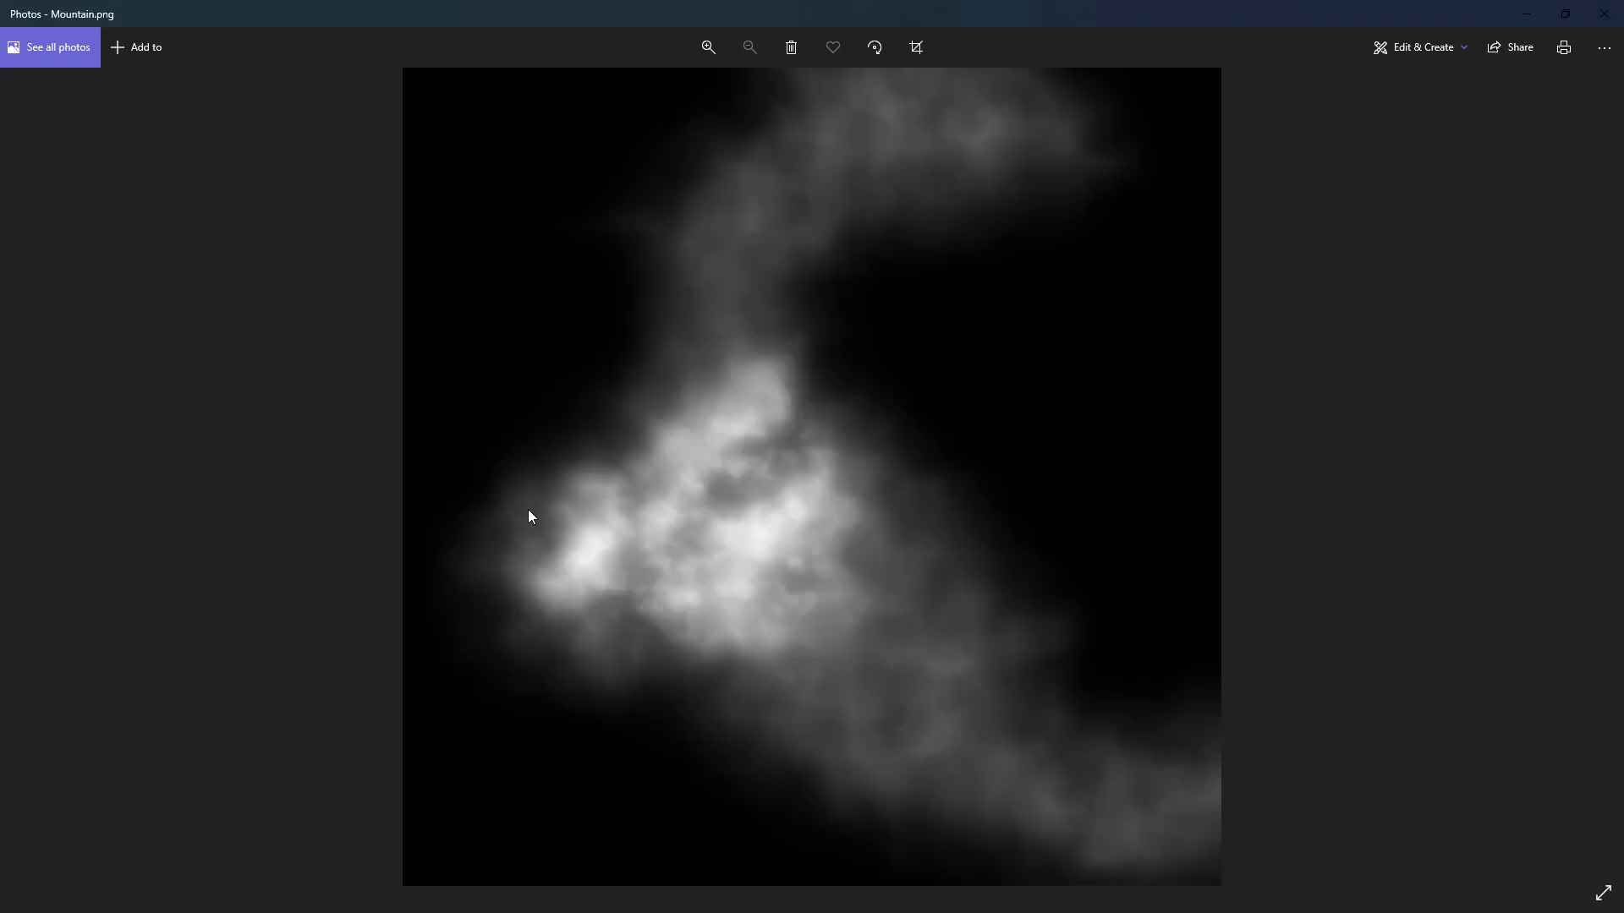
{"action": "key", "text": "Left"}
{"action": "key", "text": "Right"}
{"action": "key", "text": "Right"}
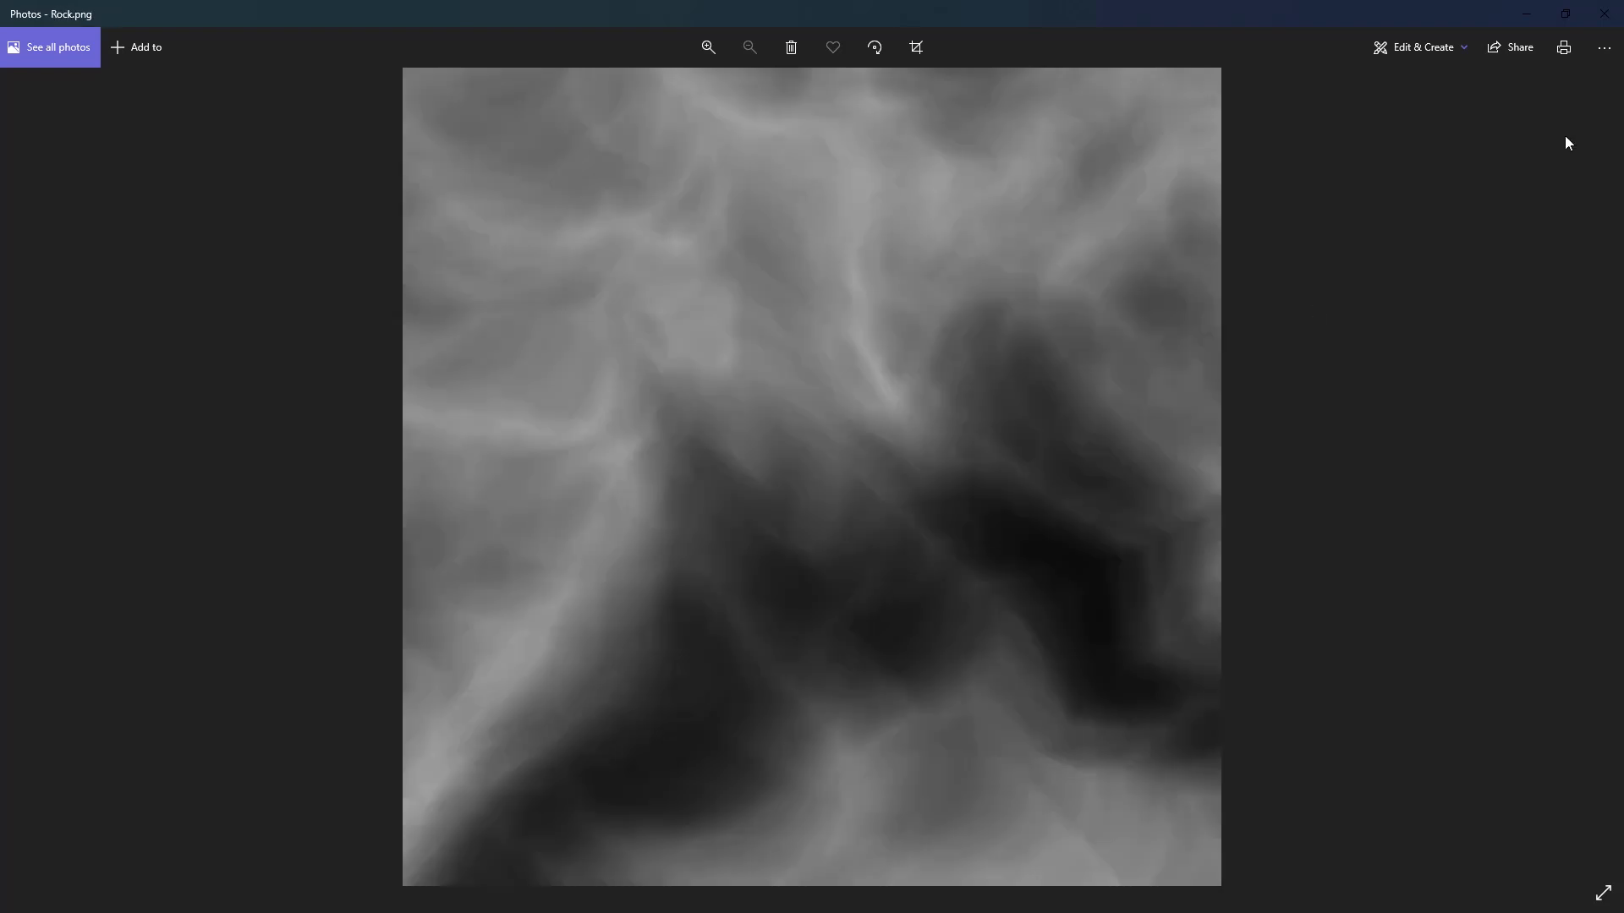
Step: Switch back to Unreal Editor, open the new landscape settings, and delete the existing Landscape actor from the level
{"action": "left_click", "coordinate": [1519, 5]}
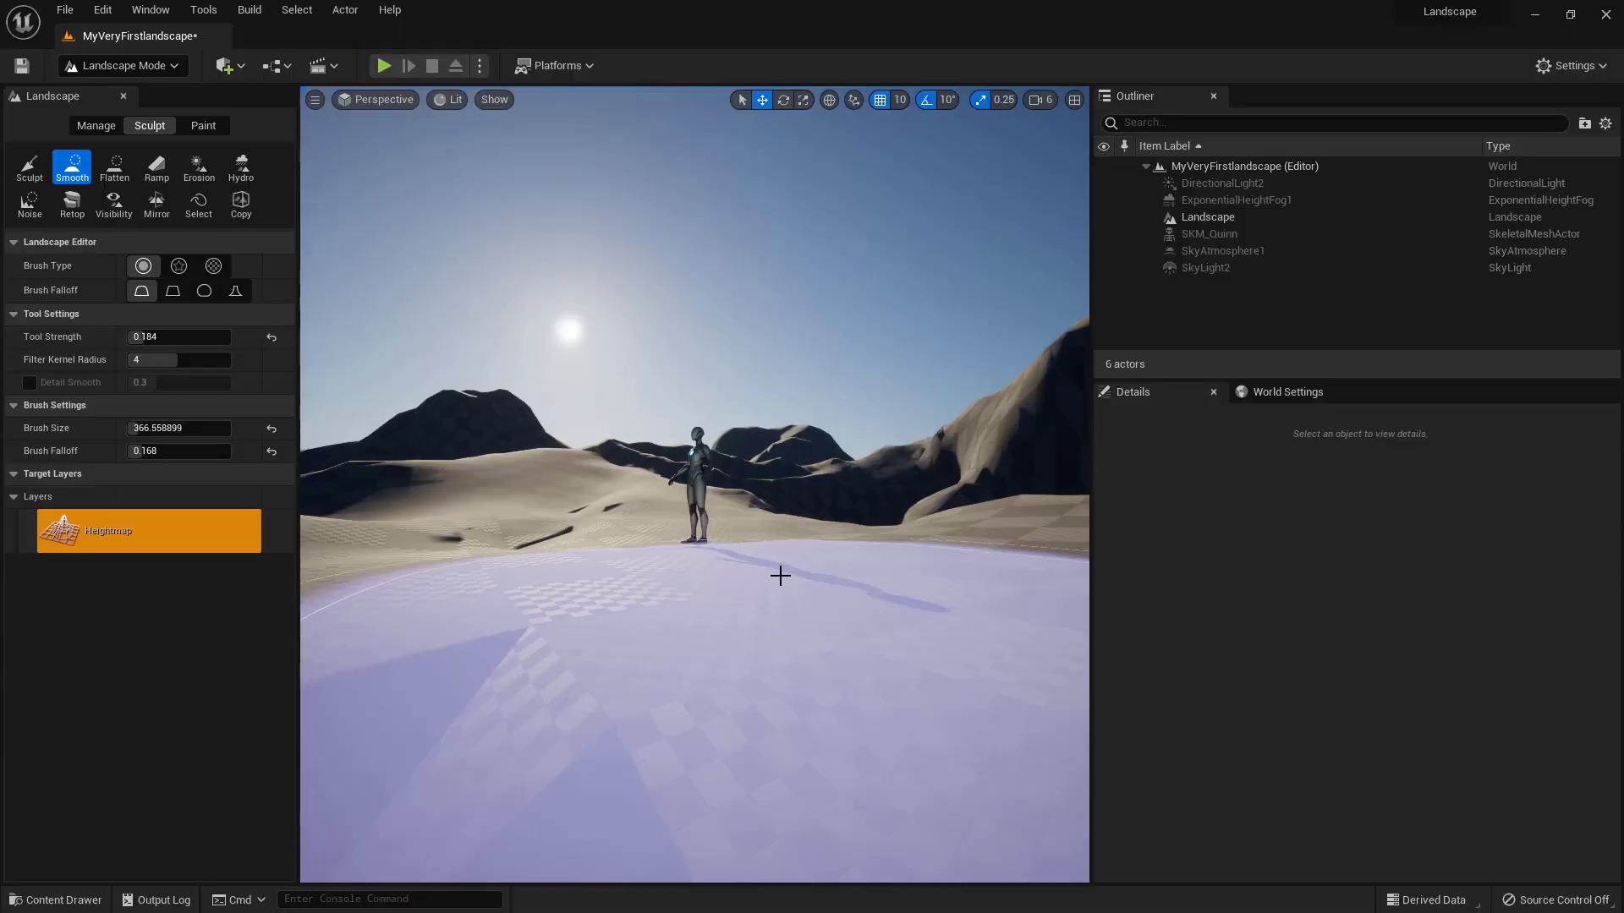
{"action": "left_click", "coordinate": [81, 130]}
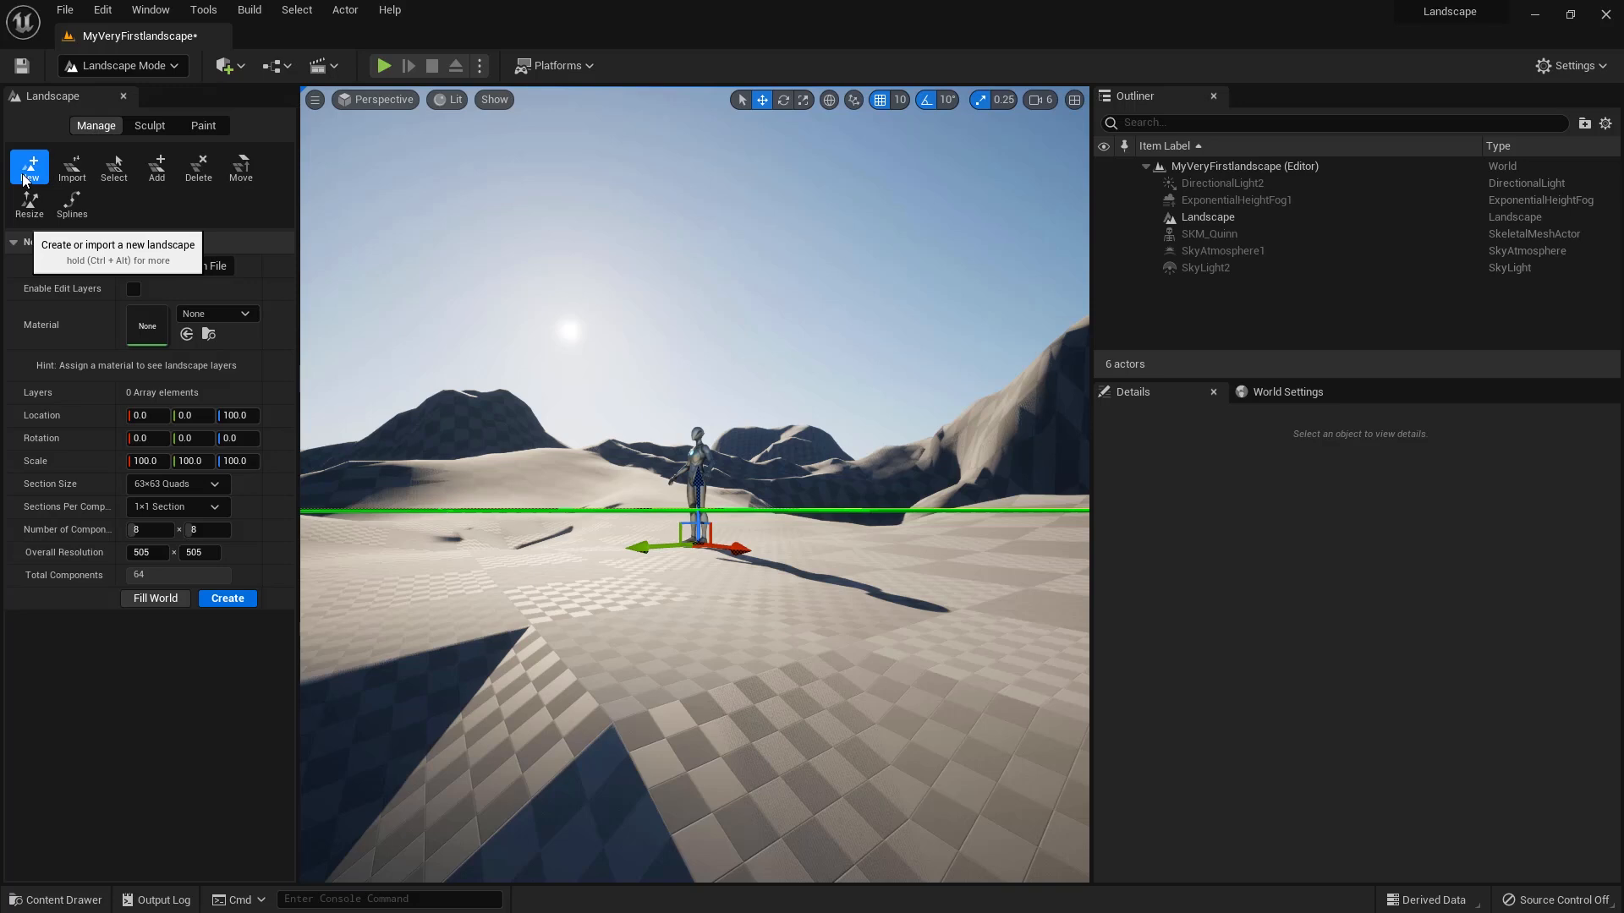
{"action": "left_click", "coordinate": [1196, 216]}
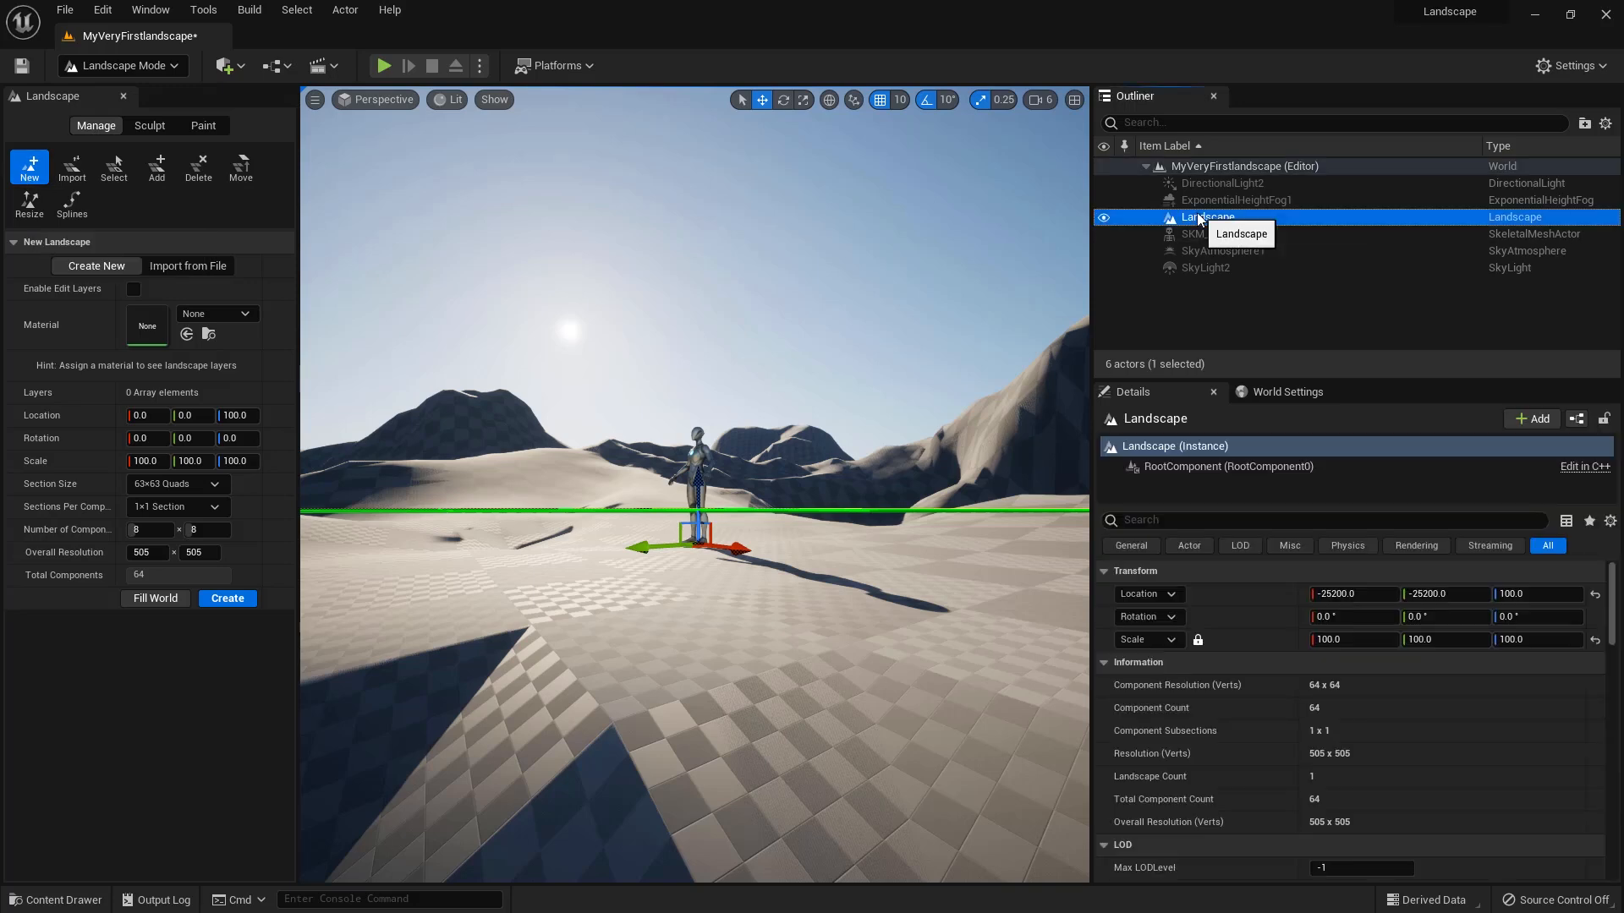
{"action": "key", "text": "Delete"}
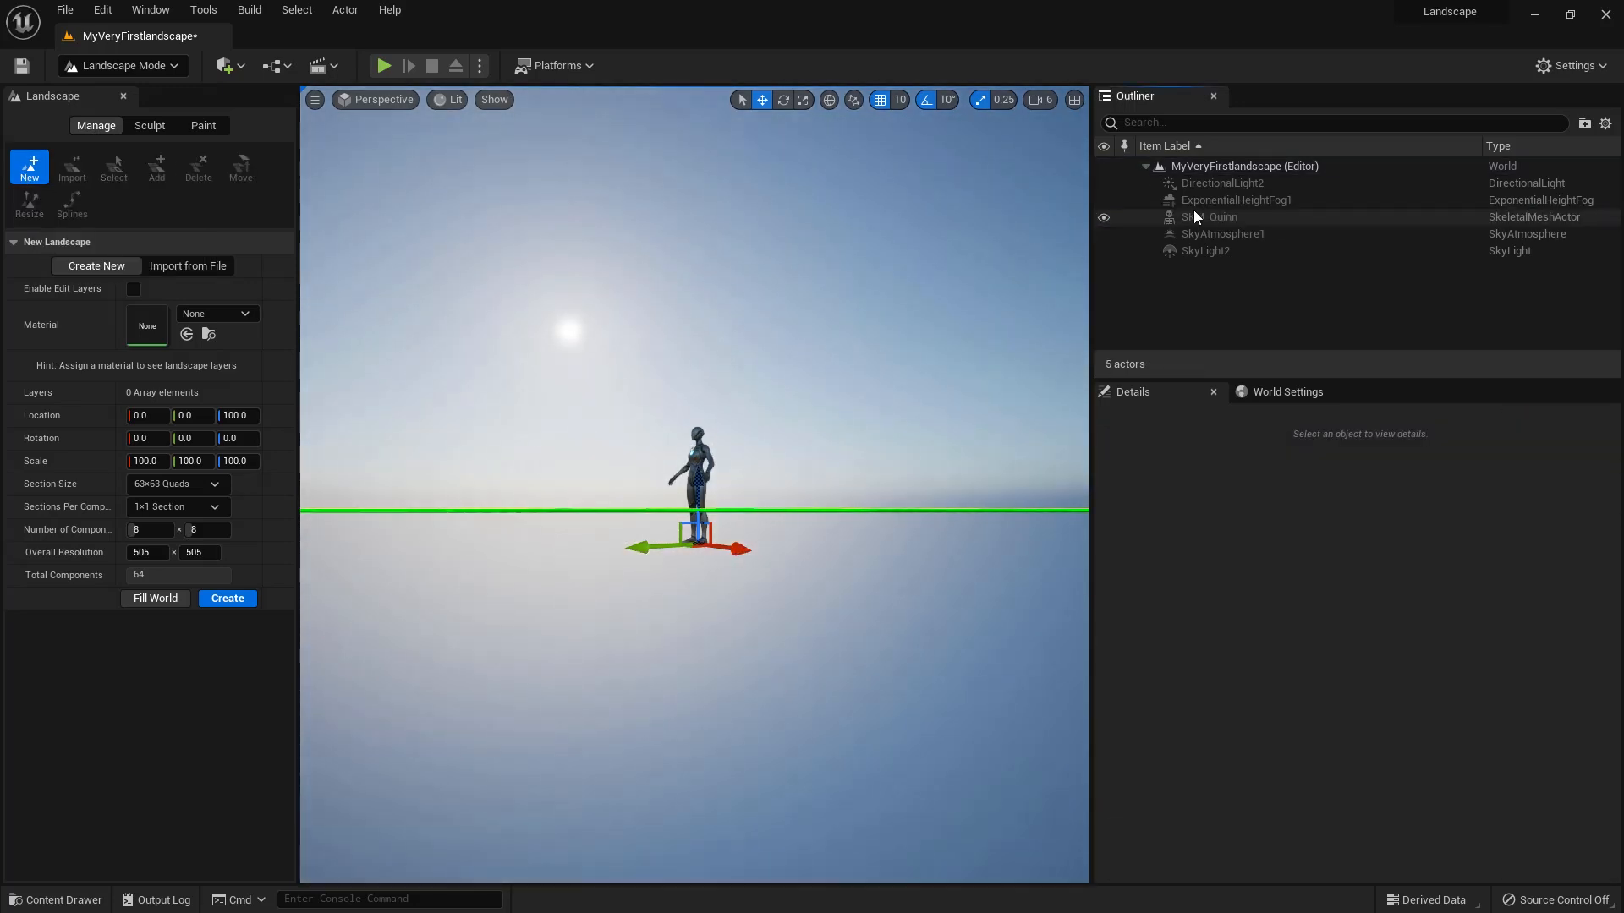
{"action": "right_click_drag", "start_coordinate": [537, 596], "coordinate": [539, 655]}
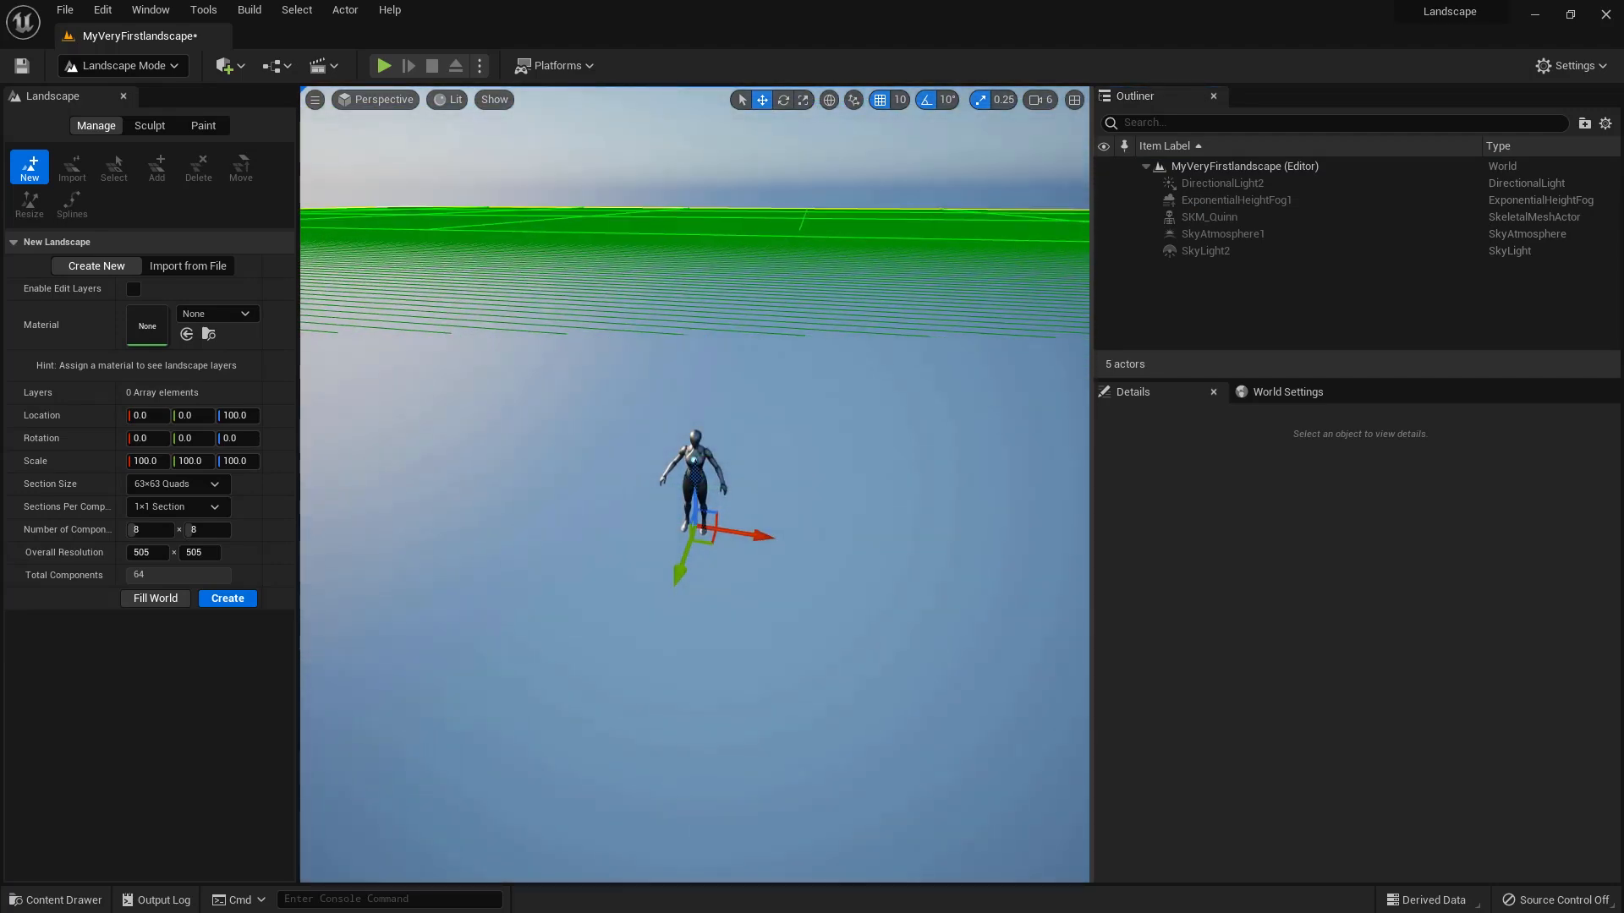
Step: Set the new landscape to import from file and choose the Landscape heightmap from UE5 Lessons > Misc > Heightmaps
{"action": "left_click", "coordinate": [217, 266]}
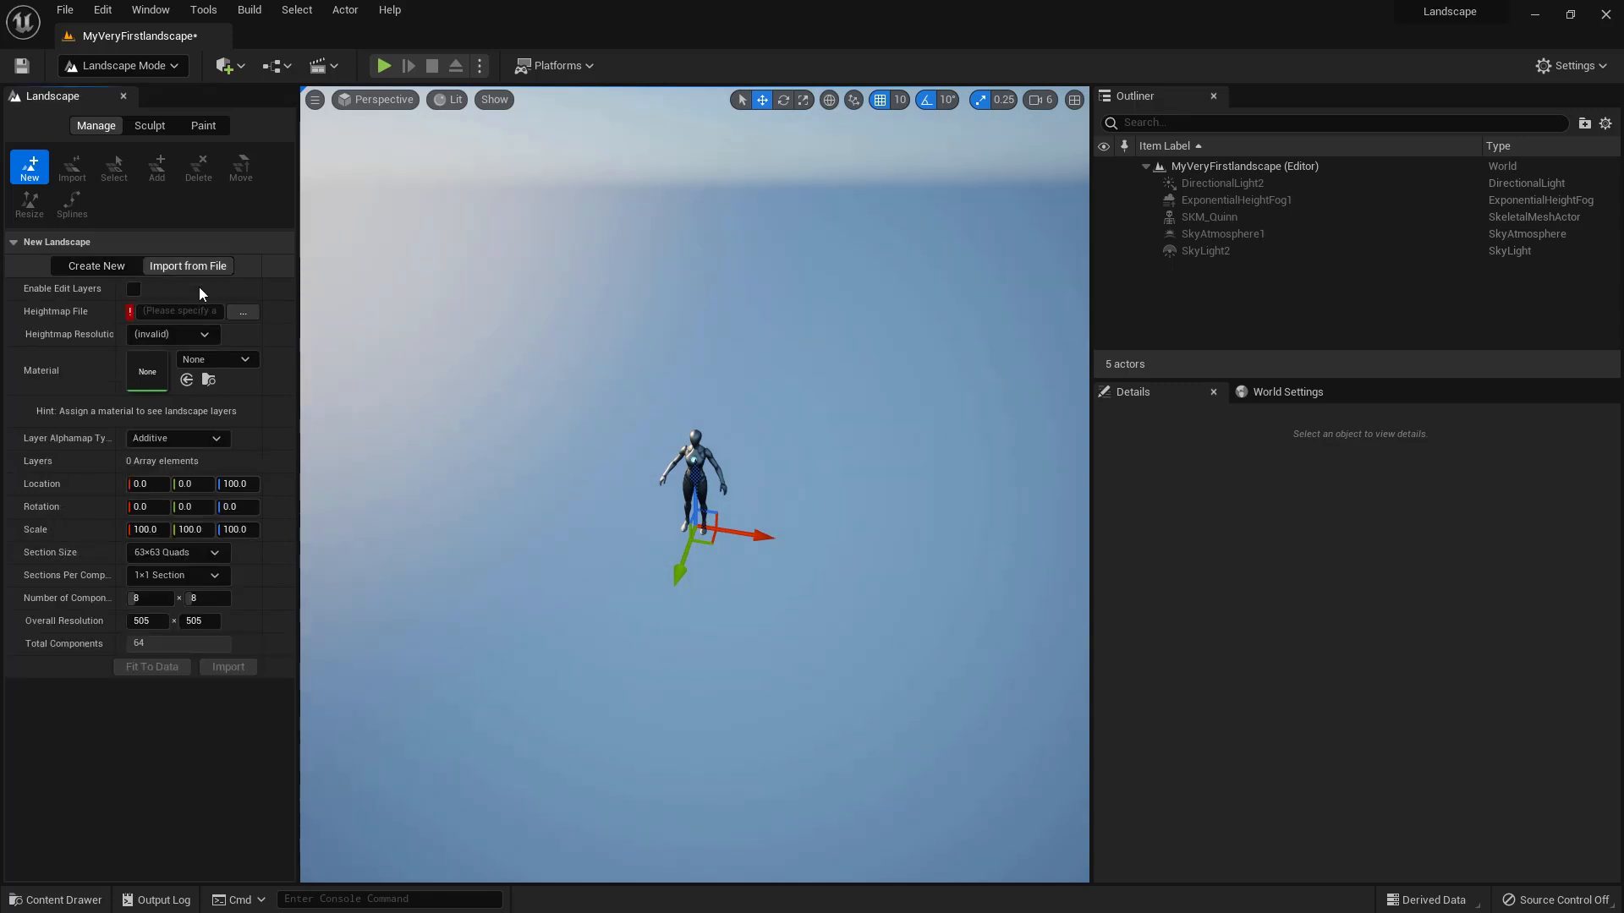
{"action": "left_click", "coordinate": [250, 312]}
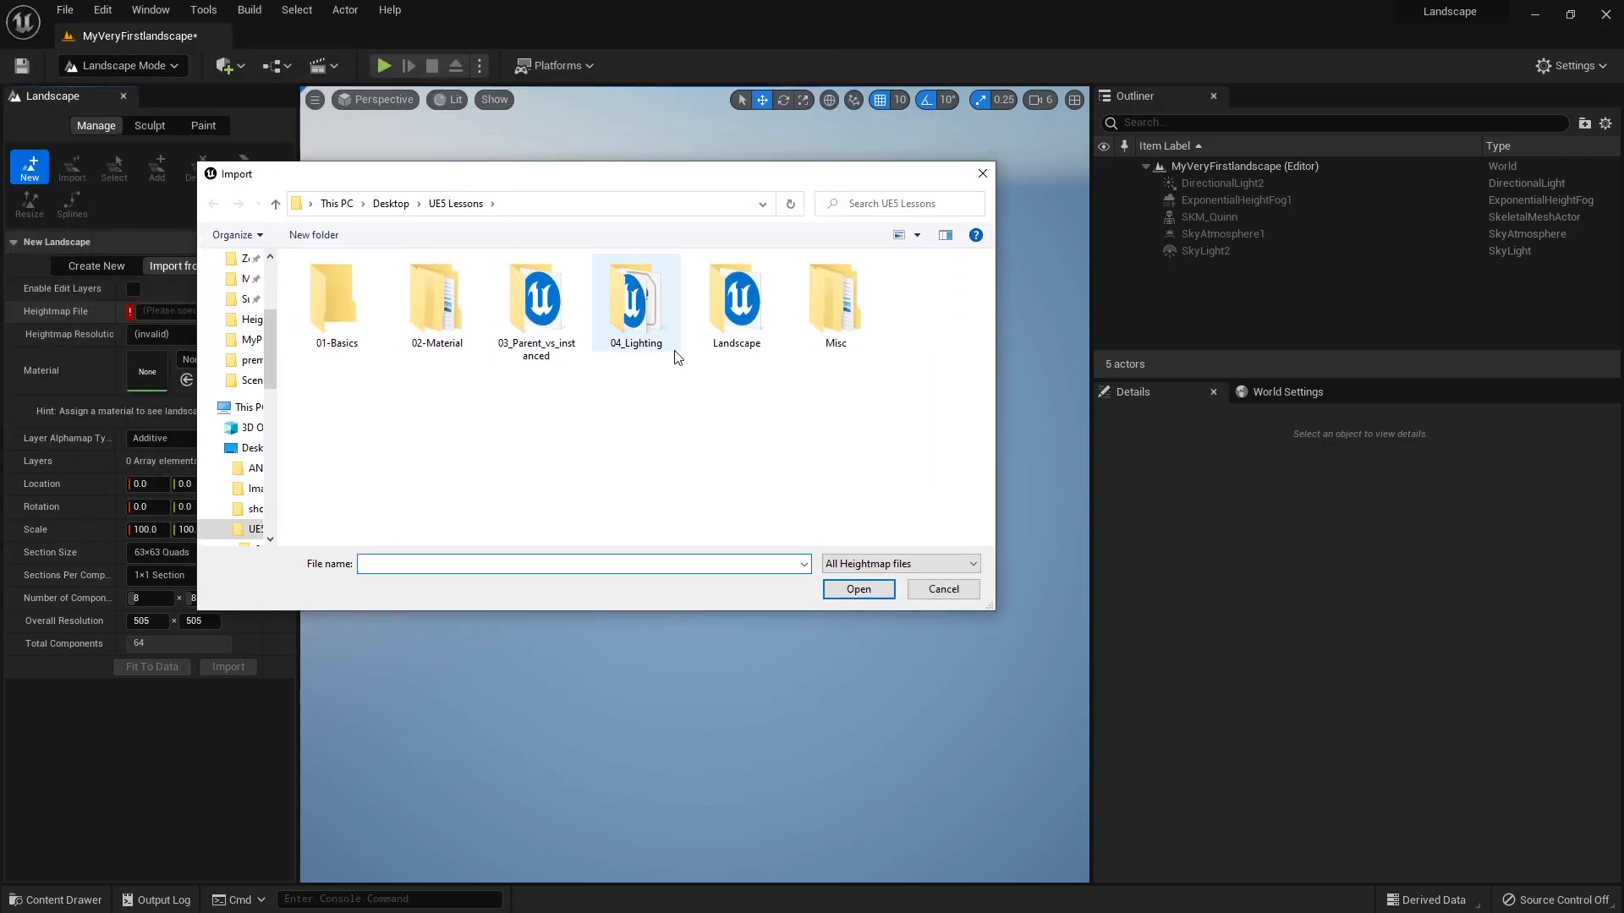
{"action": "double_click", "coordinate": [836, 303]}
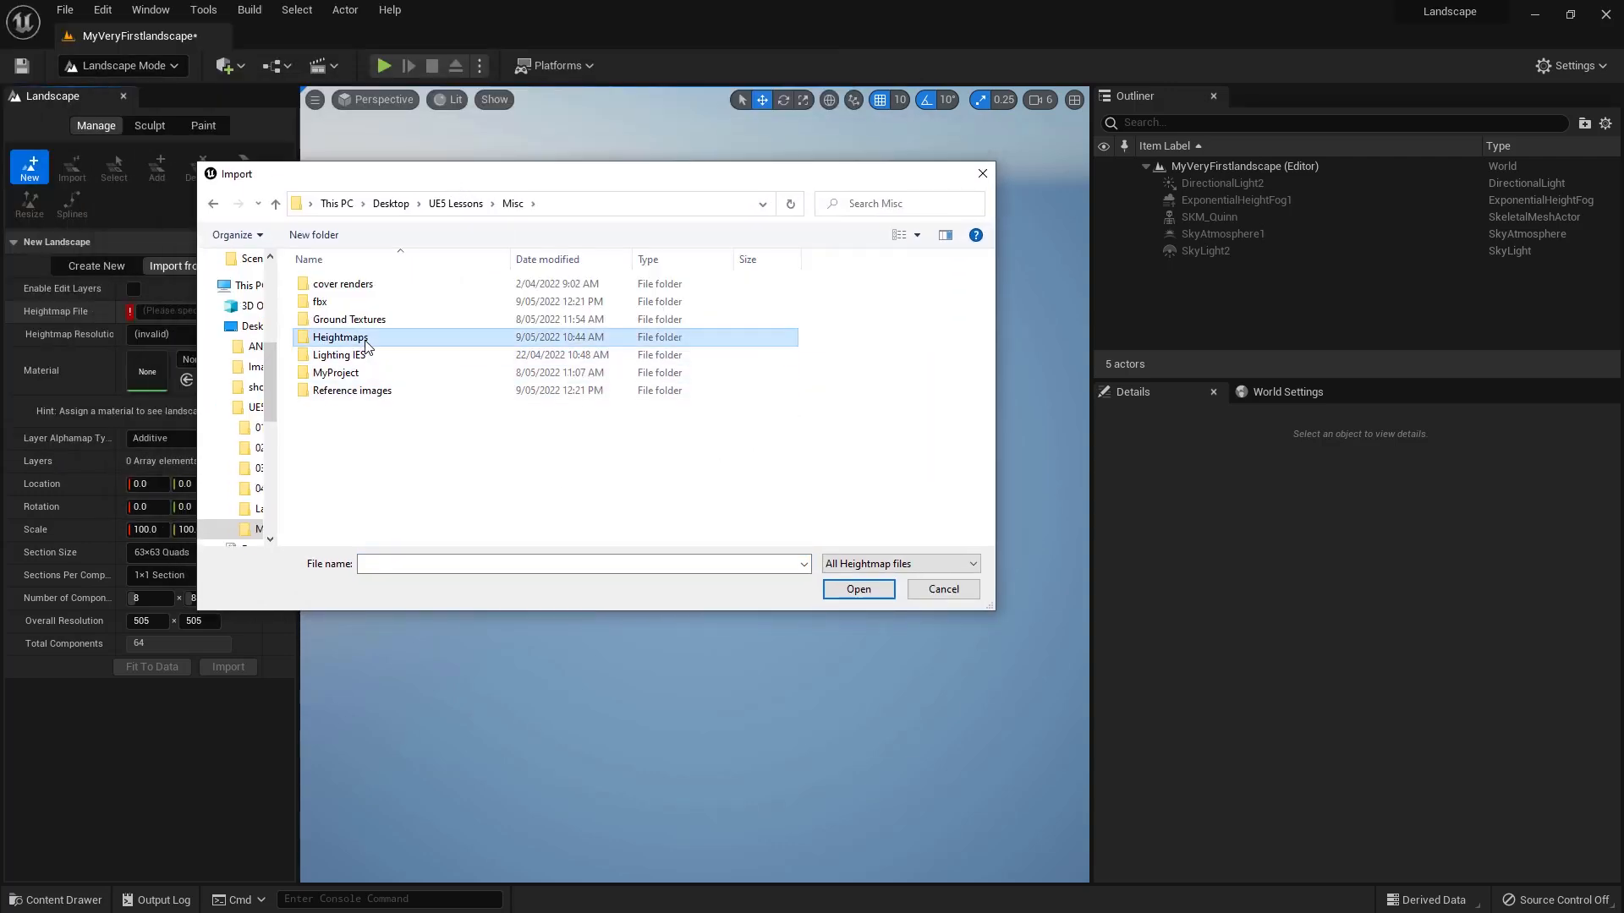
{"action": "double_click", "coordinate": [365, 337]}
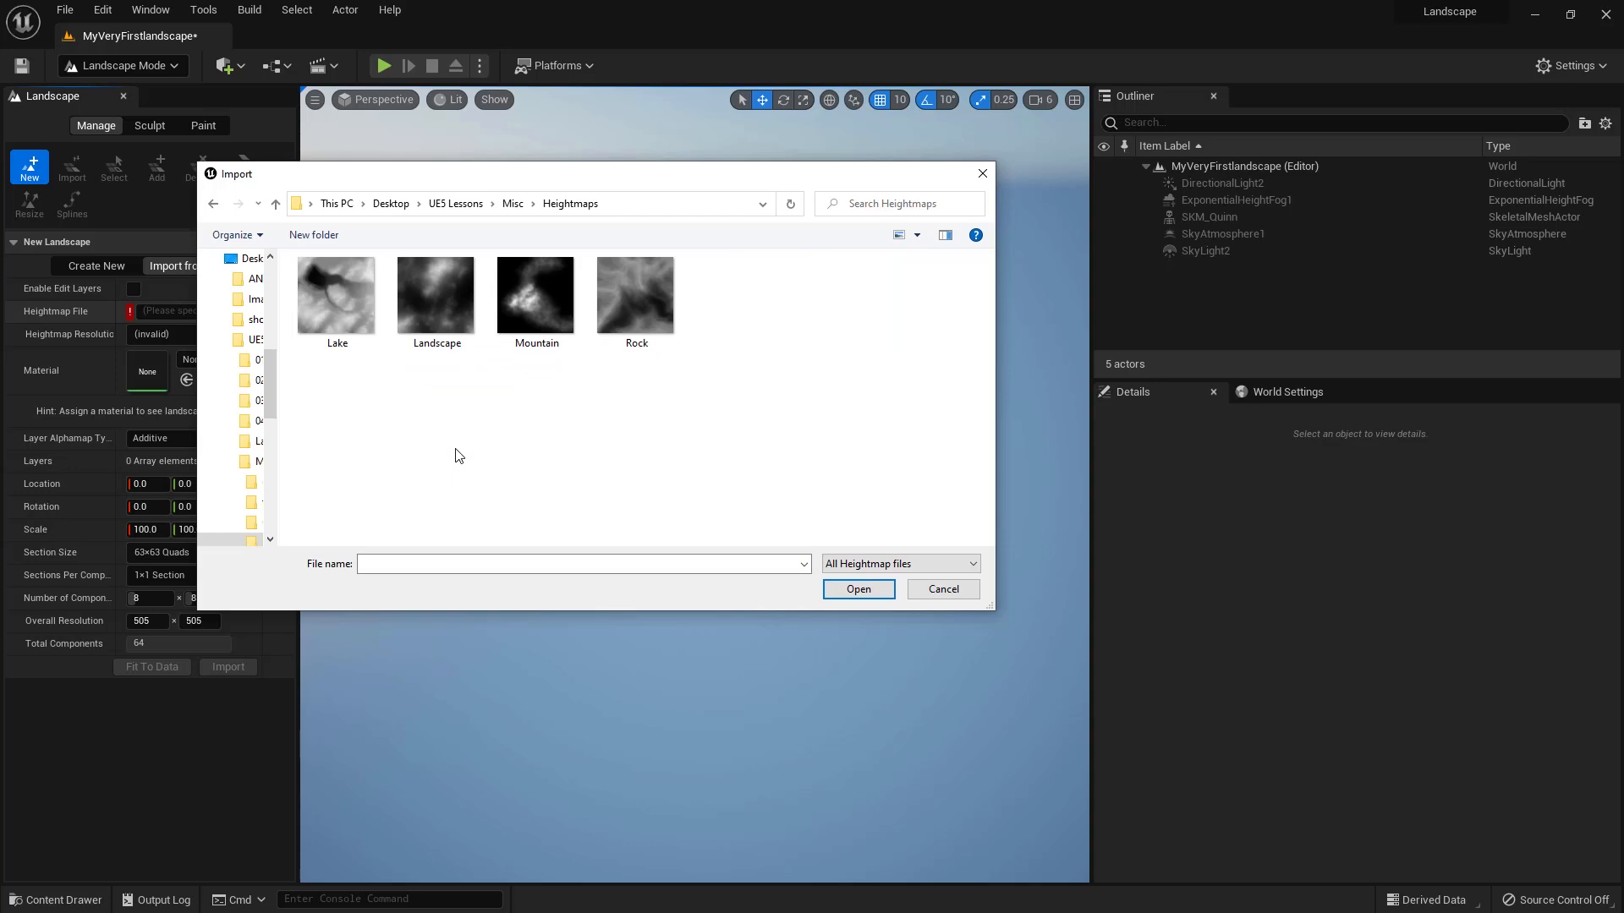
{"action": "left_click", "coordinate": [425, 302]}
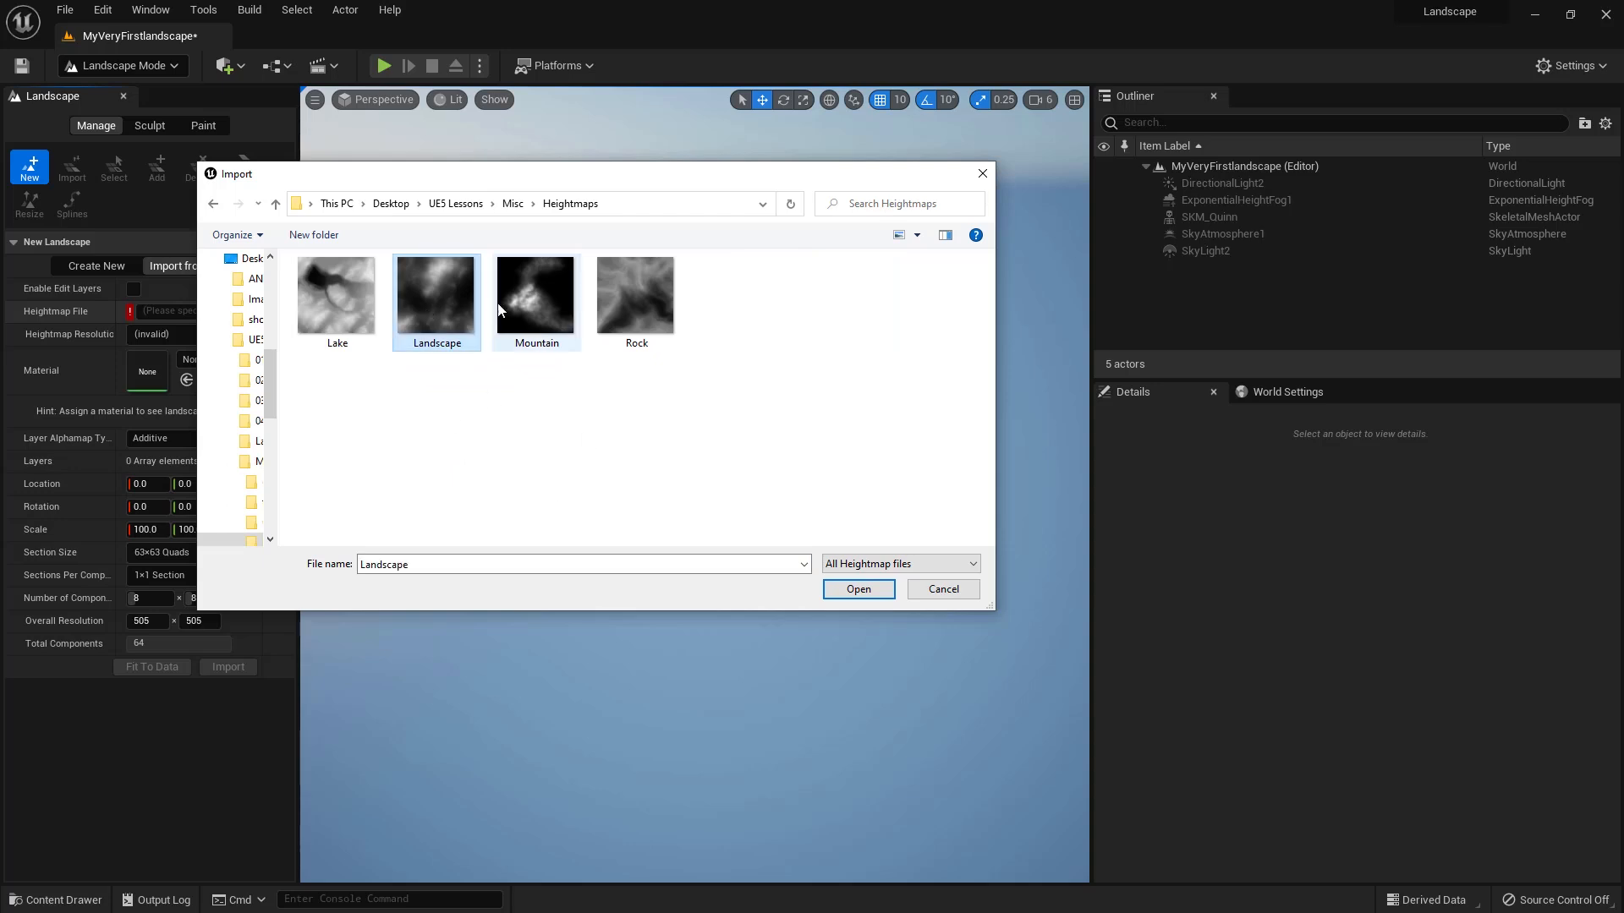
{"action": "left_click", "coordinate": [870, 582]}
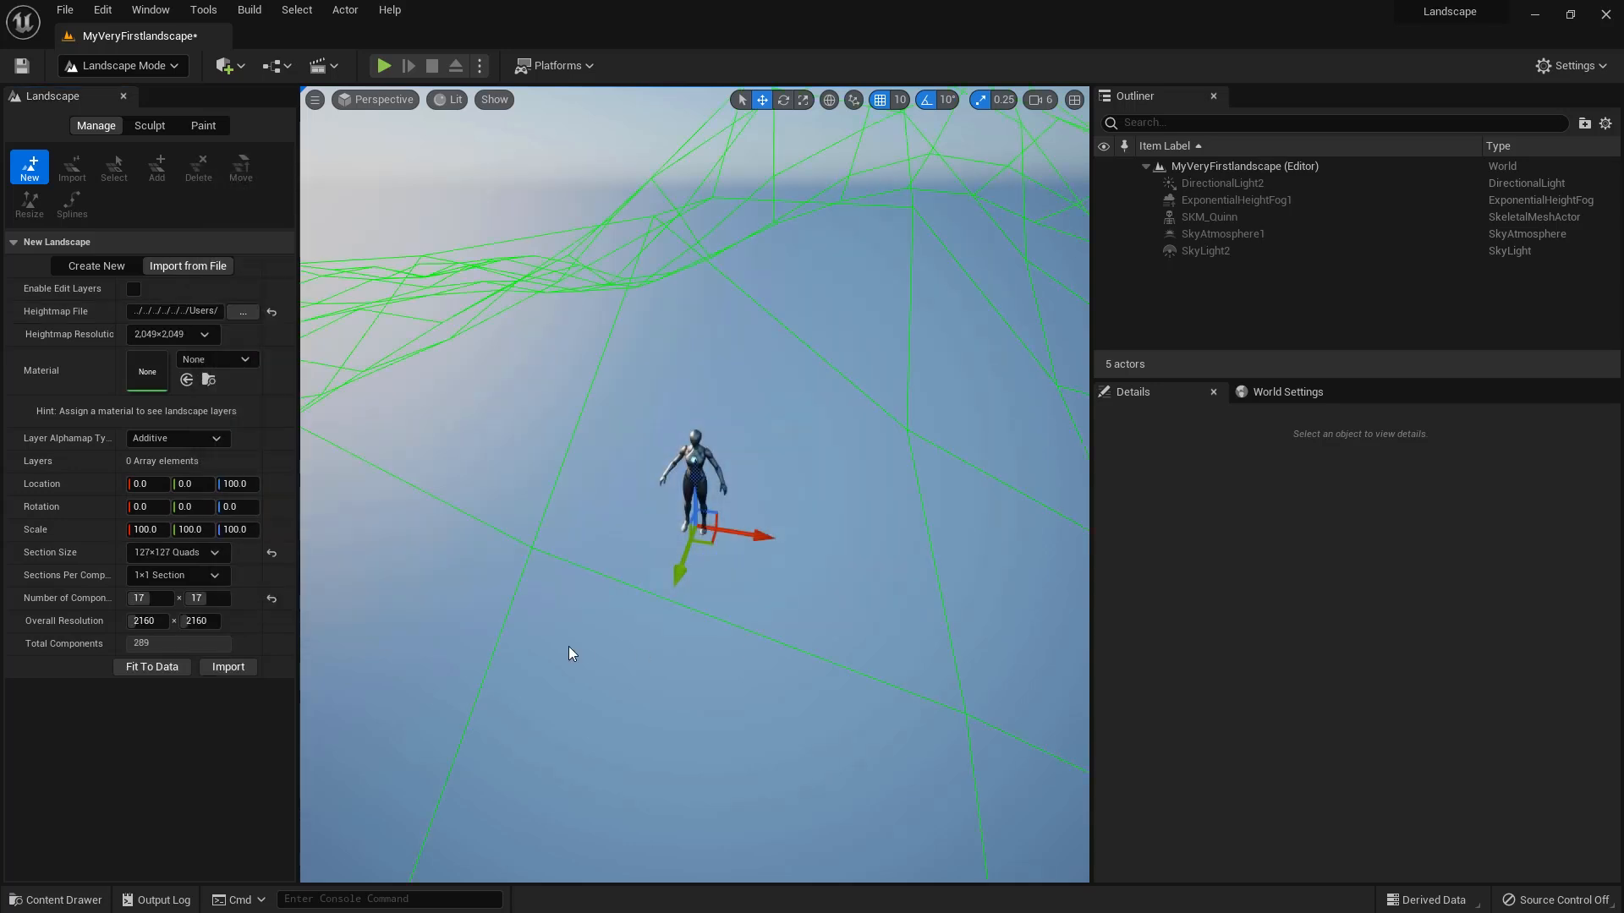
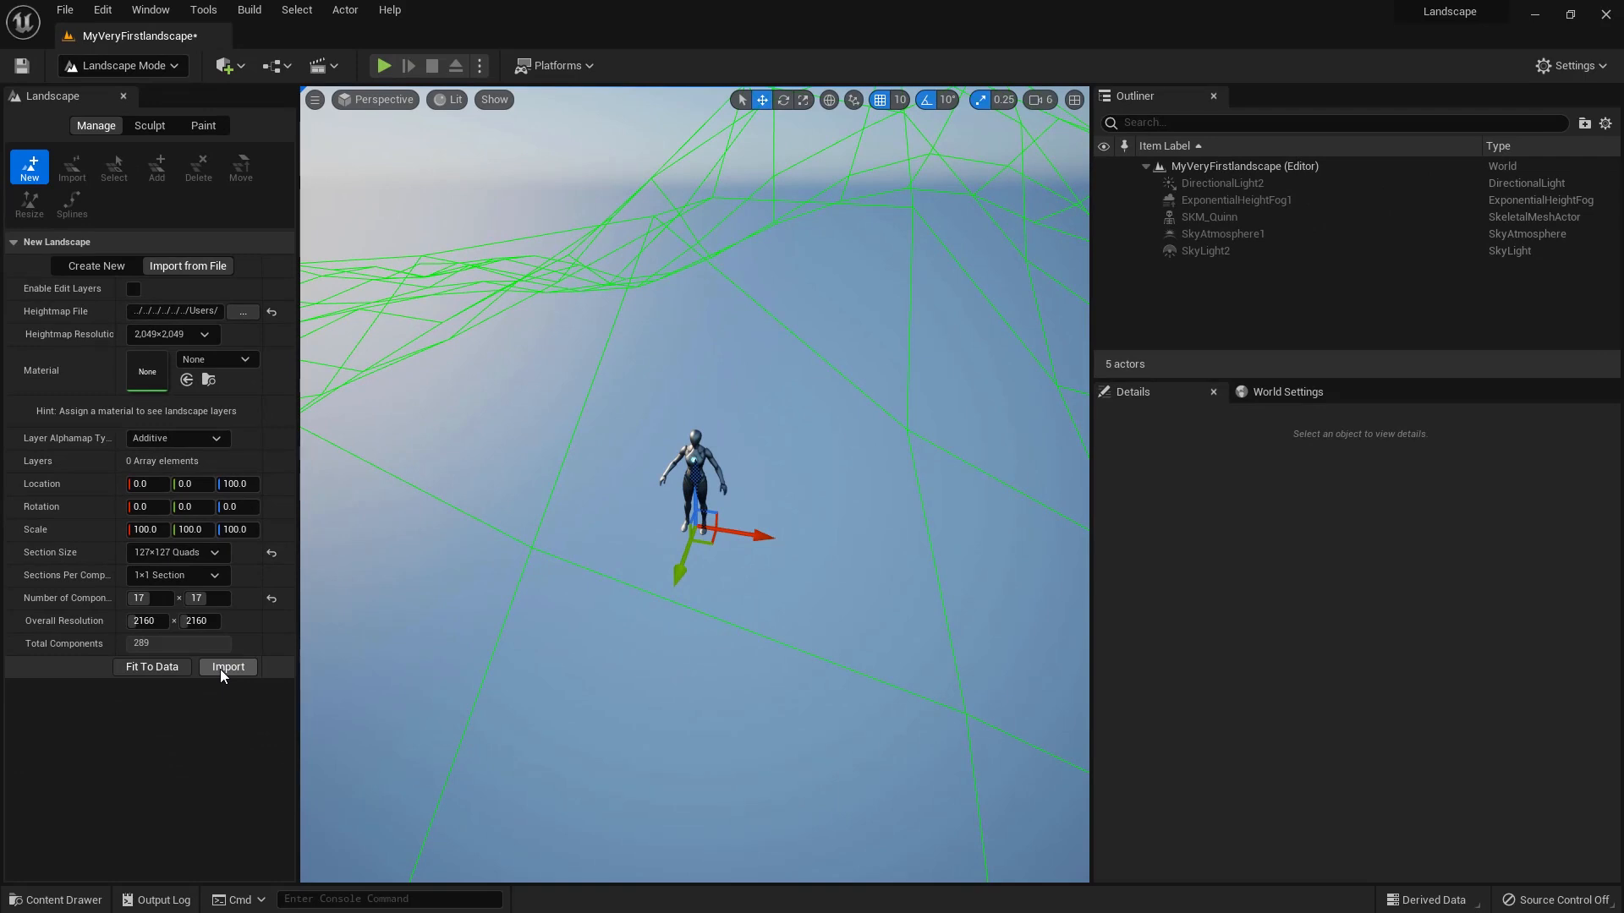
Step: Import the heightmap as a landscape with 17 × 17 components and inspect the terrain from several angles
{"action": "left_click", "coordinate": [222, 668]}
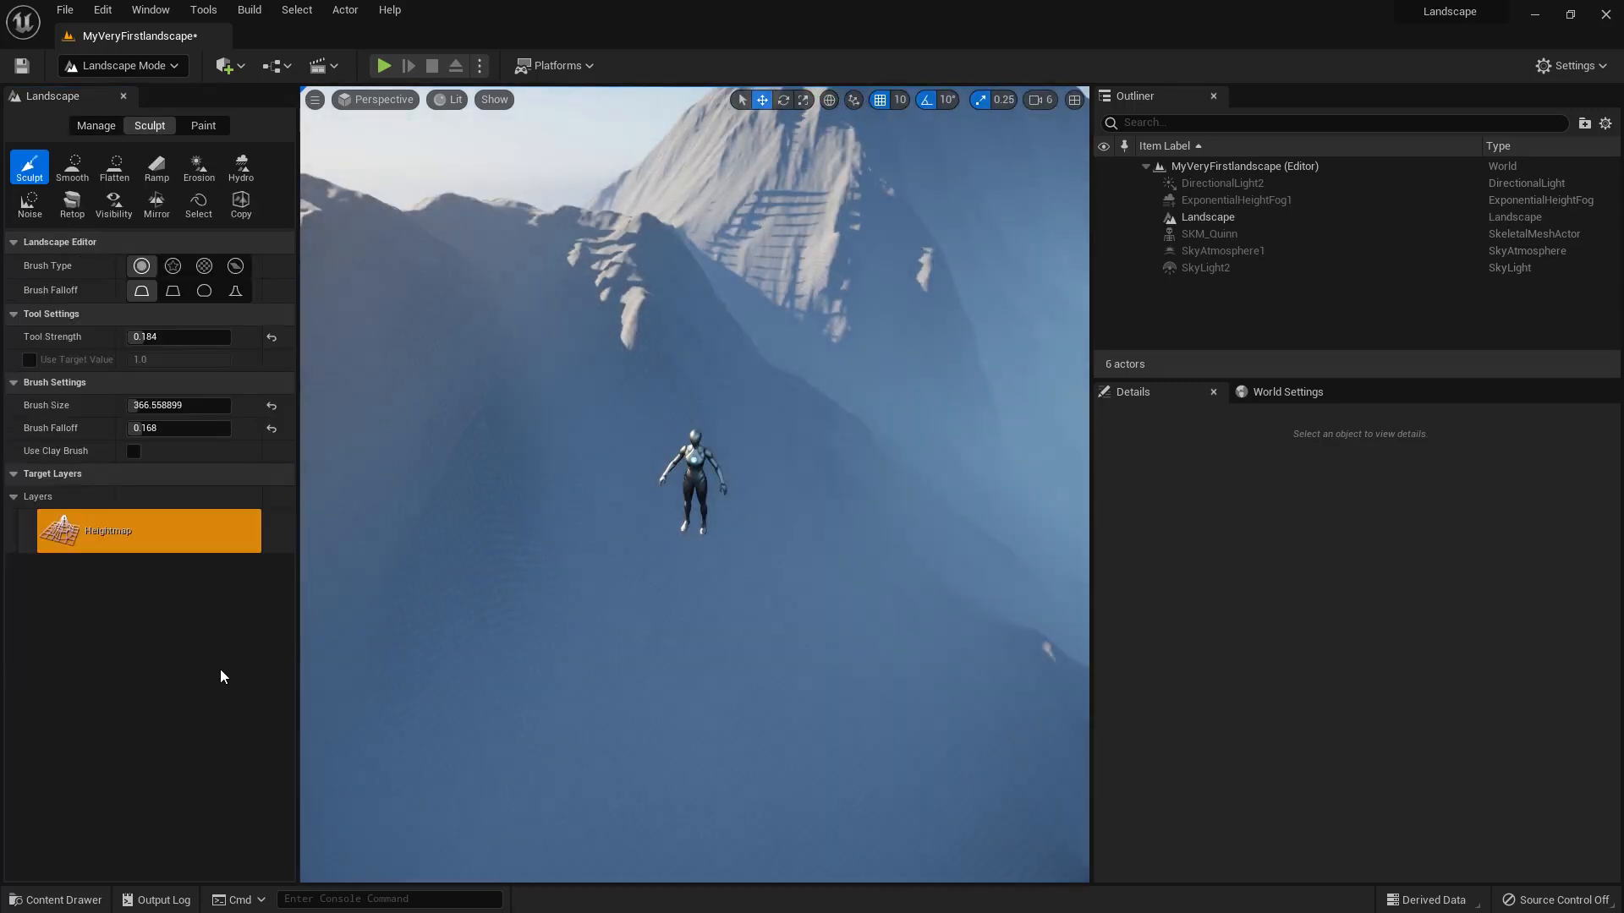
{"action": "scroll", "coordinate": [573, 411], "scroll_direction": "down", "scroll_amount": 7}
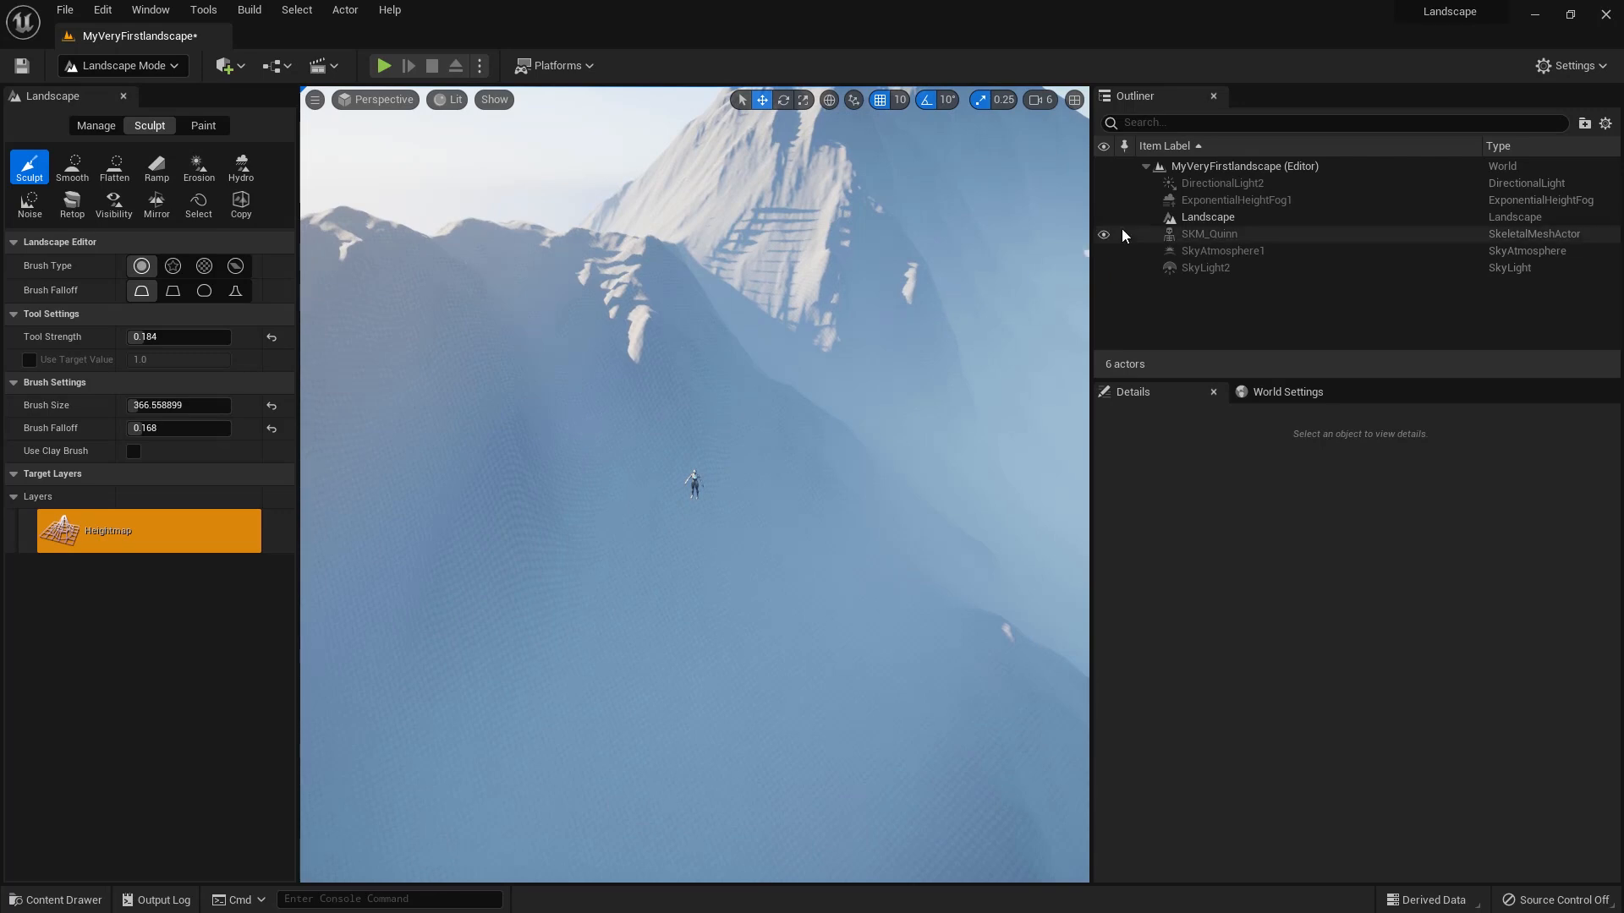
{"action": "double_click", "coordinate": [1208, 217]}
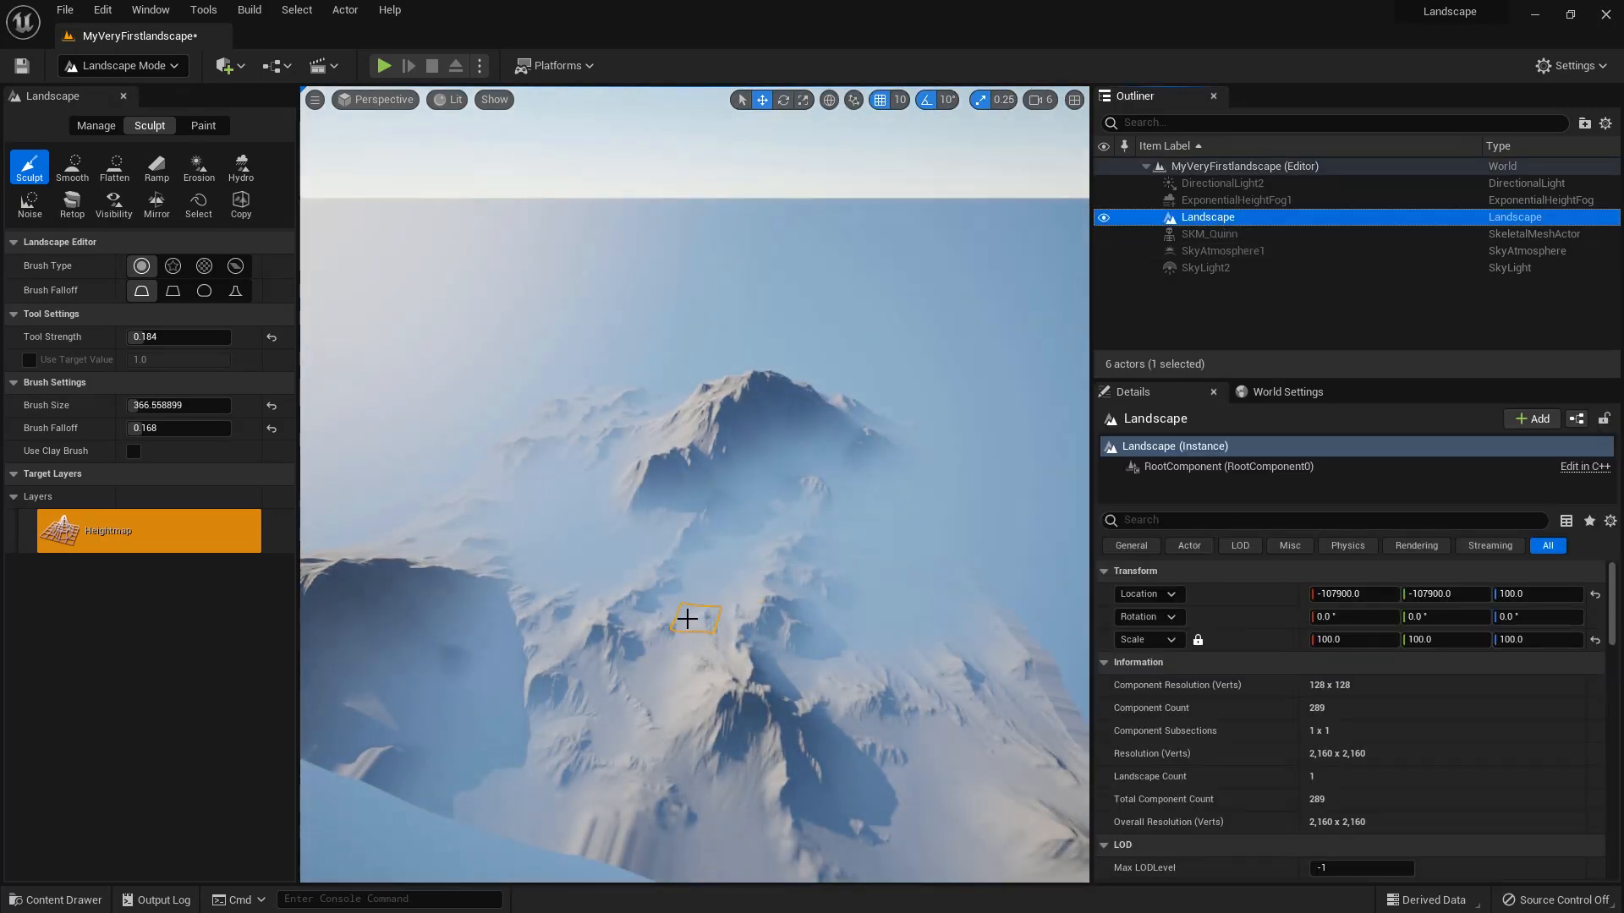
{"action": "left_click_drag", "start_coordinate": [646, 692], "coordinate": [309, 846], "text": "alt"}
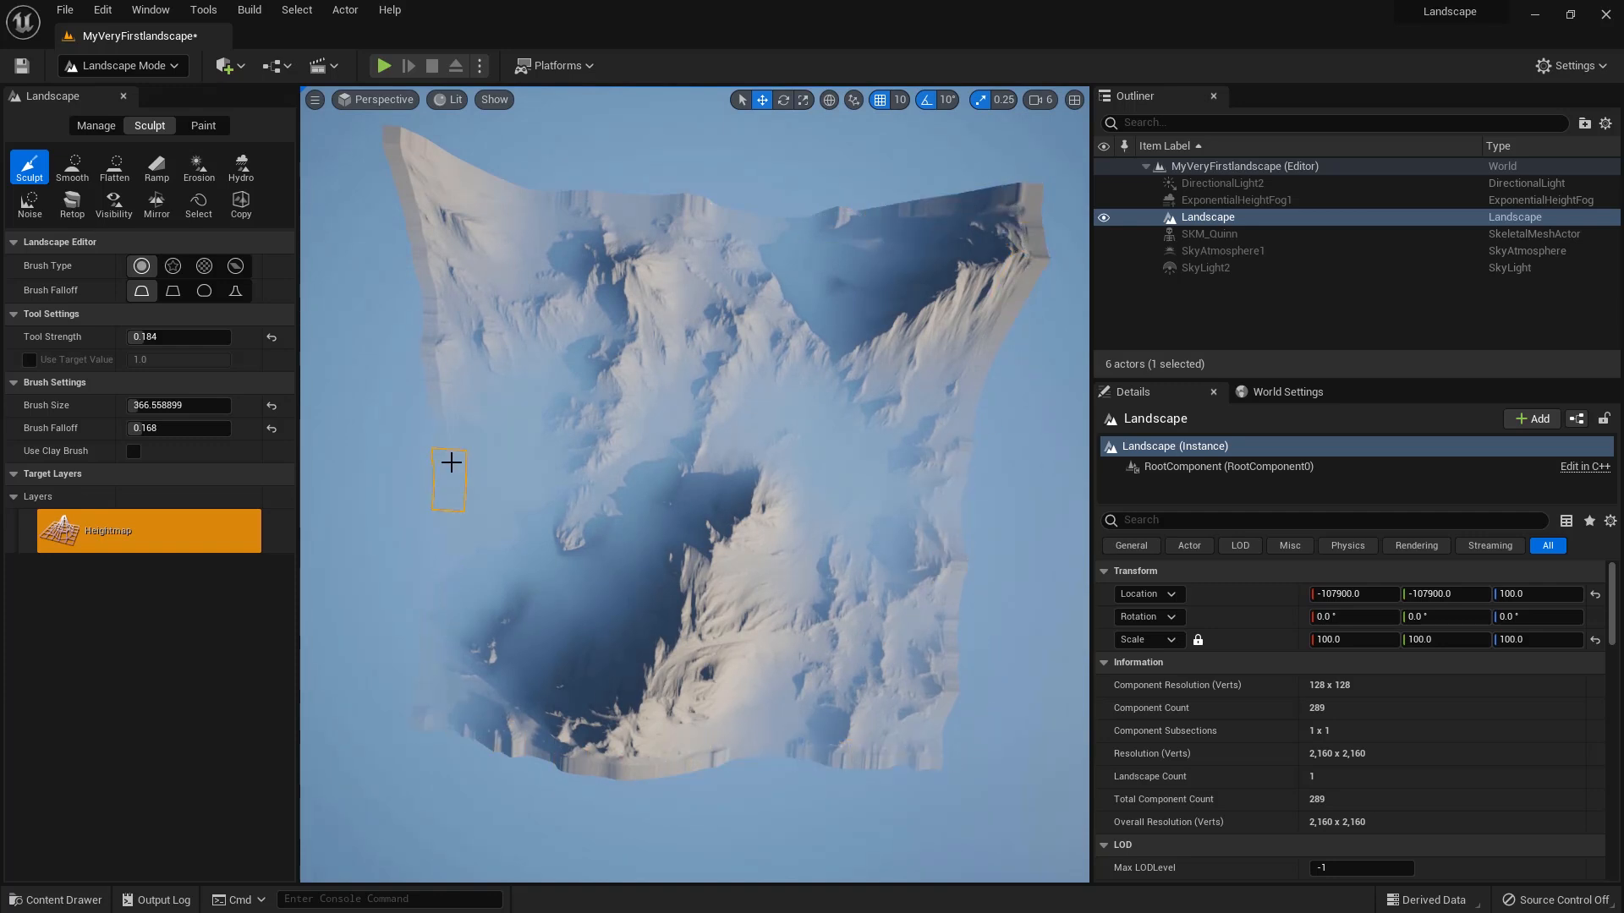
{"action": "key", "text": "w"}
{"action": "right_click_drag", "start_coordinate": [484, 632], "coordinate": [524, 347]}
{"action": "key", "text": "s"}
Step: Delete the imported Landscape actor from the level and return to Landscape mode
{"action": "left_click", "coordinate": [1209, 220]}
{"action": "key", "text": "Delete"}
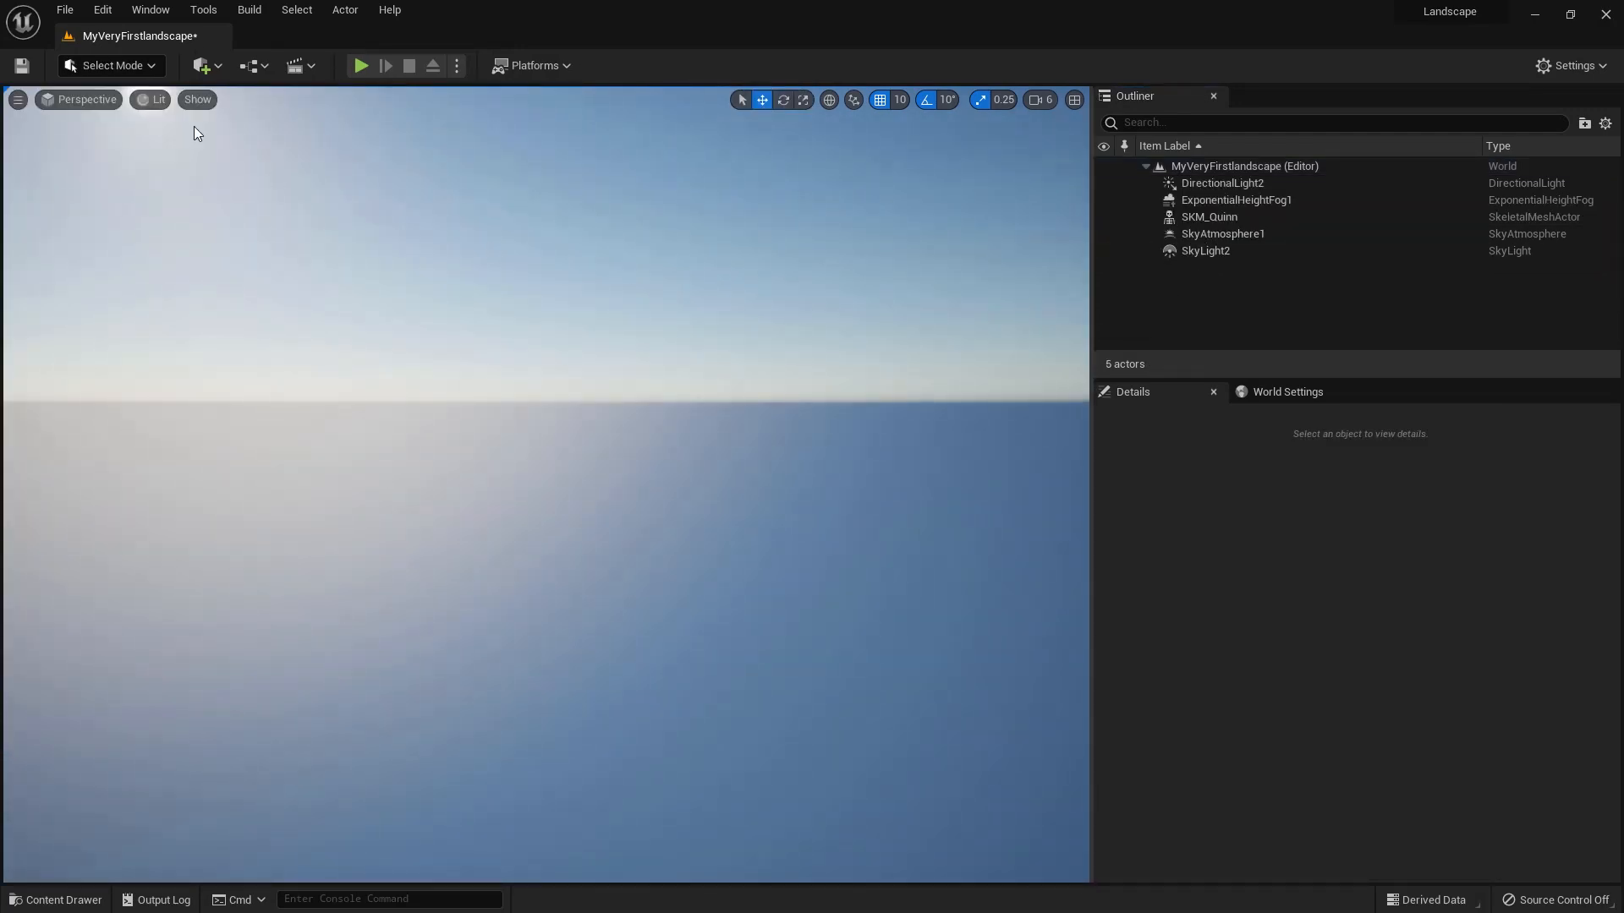
{"action": "left_click", "coordinate": [118, 65]}
{"action": "left_click", "coordinate": [119, 112]}
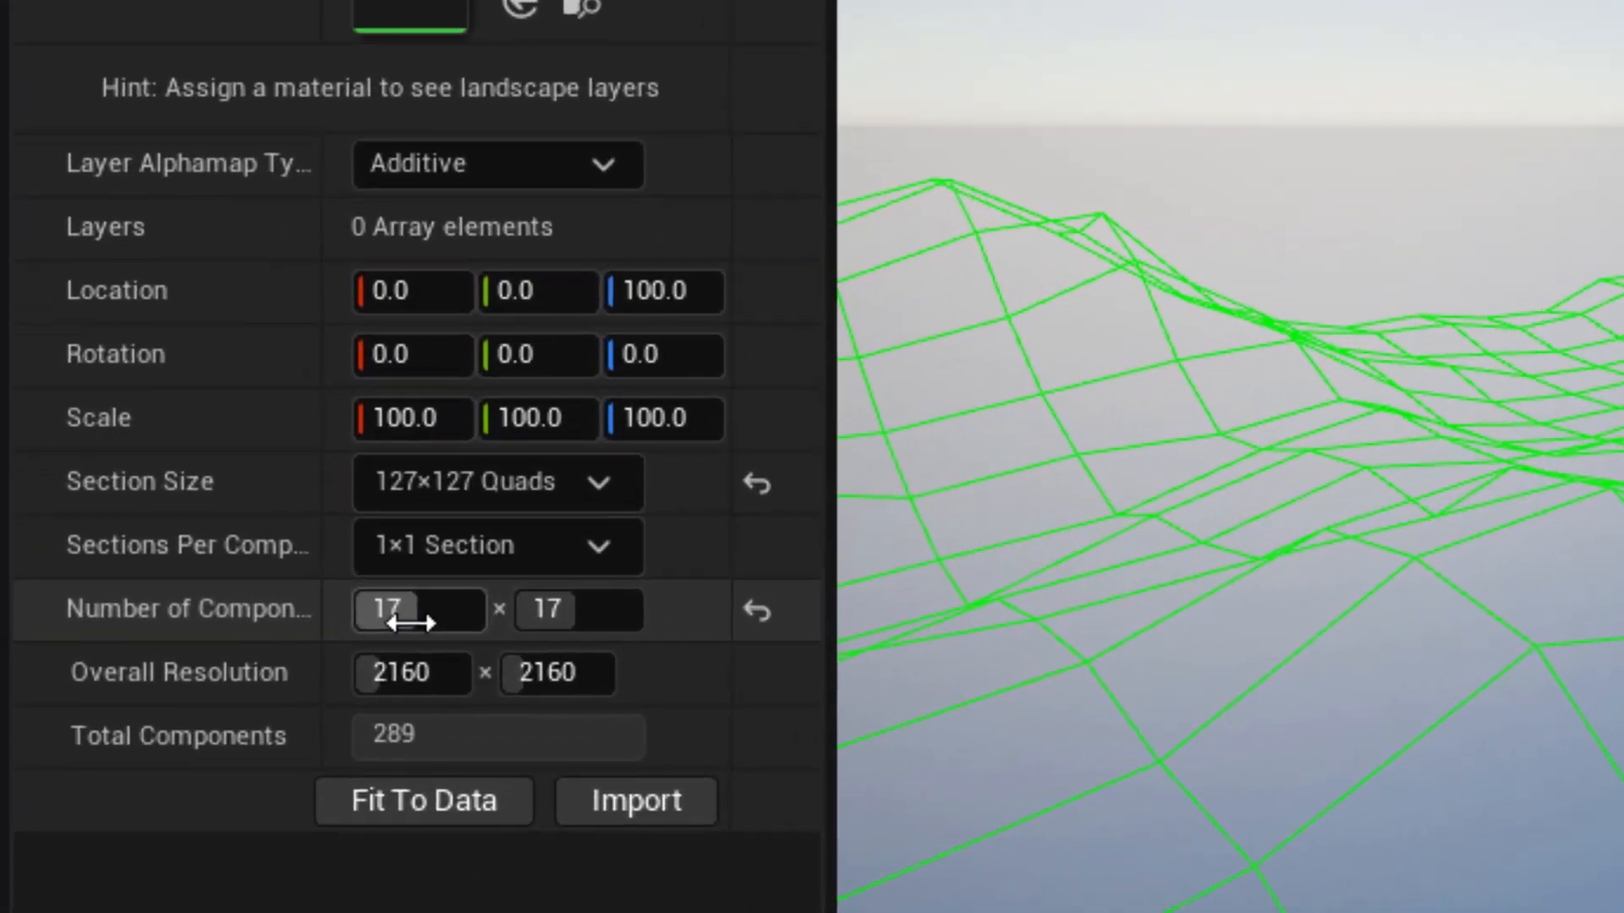
Step: Set the number of components to 16 × 16 and import the landscape from the heightmap file
{"action": "left_click", "coordinate": [411, 622]}
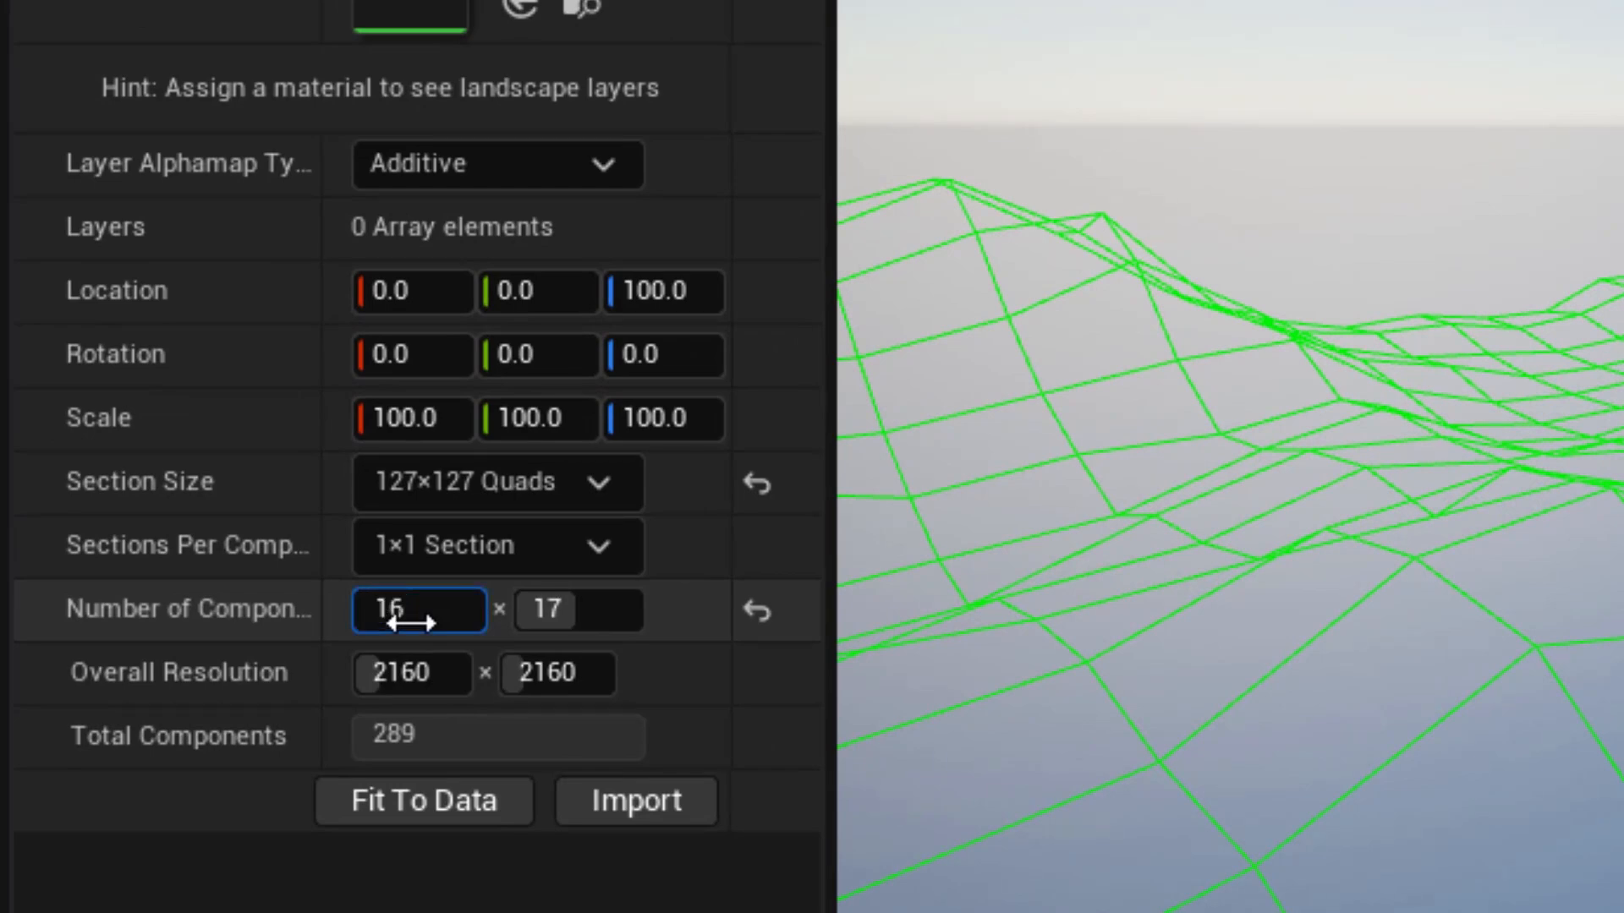
{"action": "key", "text": "Return"}
{"action": "left_click", "coordinate": [583, 623]}
{"action": "type", "text": "16"}
{"action": "key", "text": "Return"}
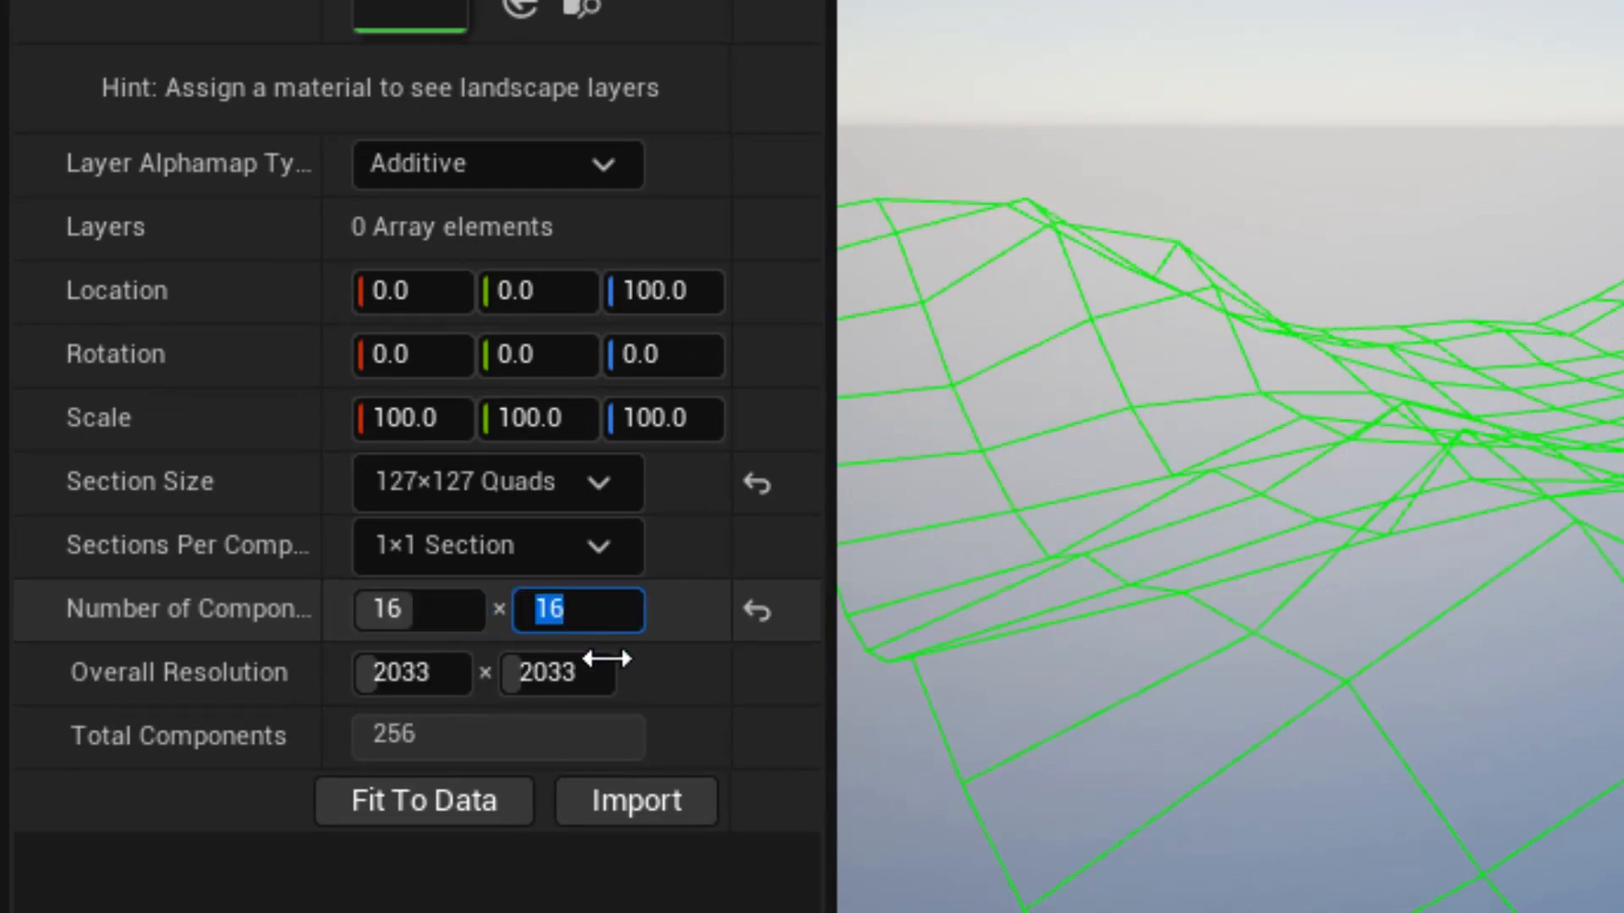
{"action": "left_click", "coordinate": [636, 799]}
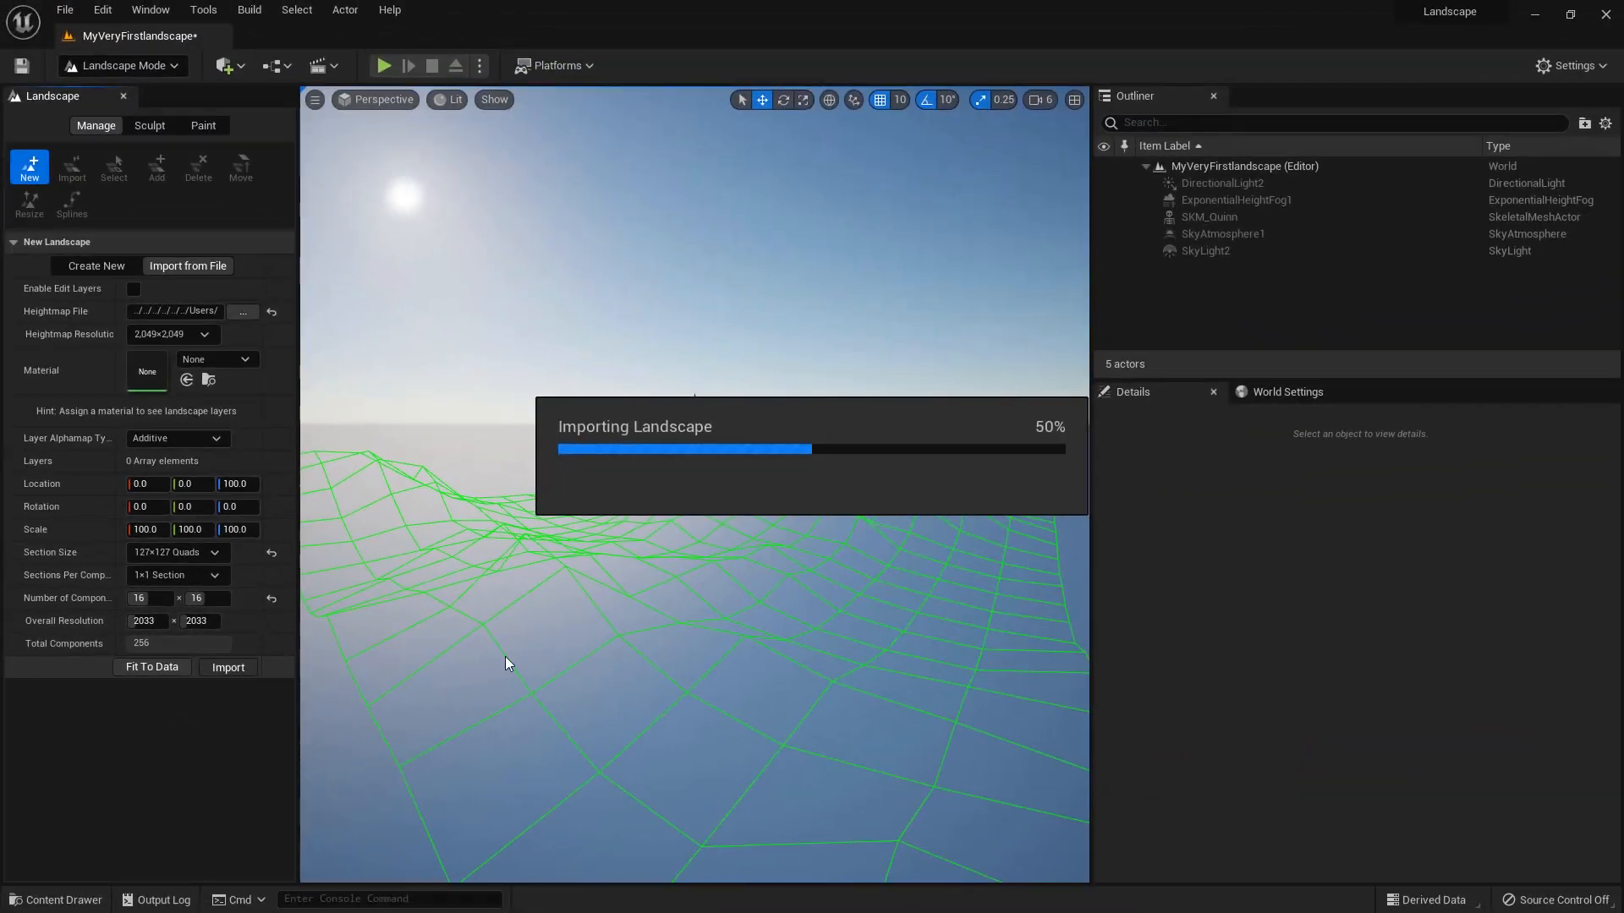
Step: Switch to Select mode, focus the view on the SKM_Quinn character, and clear the selection
{"action": "right_click_drag", "start_coordinate": [510, 655], "coordinate": [516, 731]}
{"action": "right_click_drag", "start_coordinate": [626, 583], "coordinate": [627, 507]}
{"action": "key", "text": "shift+1"}
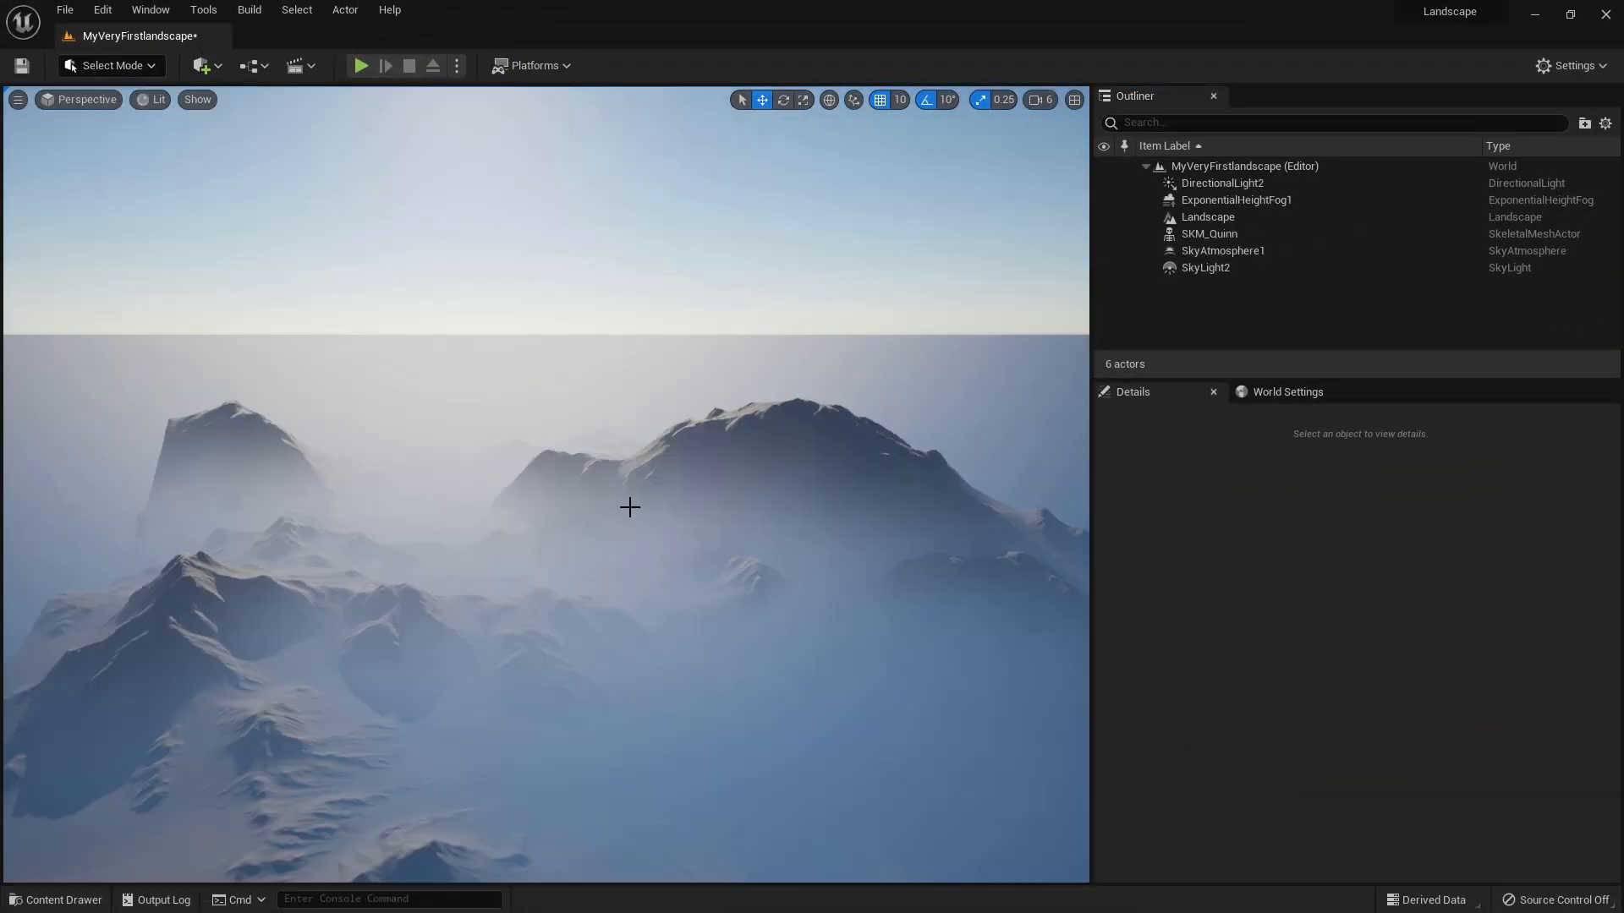
{"action": "left_click", "coordinate": [1198, 236]}
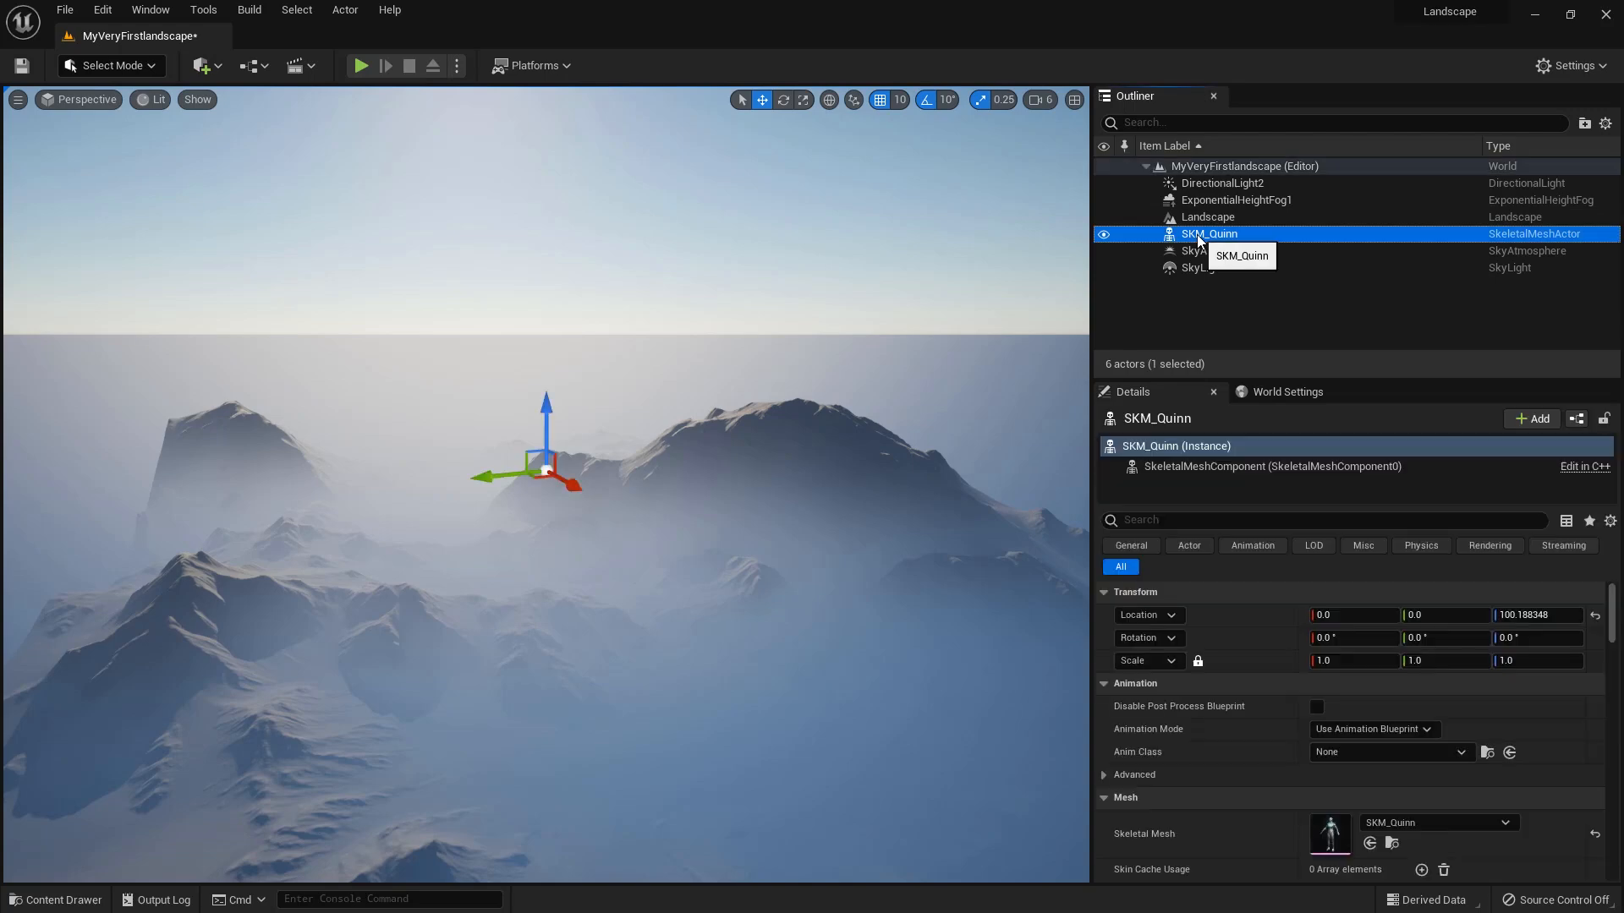
{"action": "double_click", "coordinate": [1198, 240]}
{"action": "left_click", "coordinate": [1268, 319]}
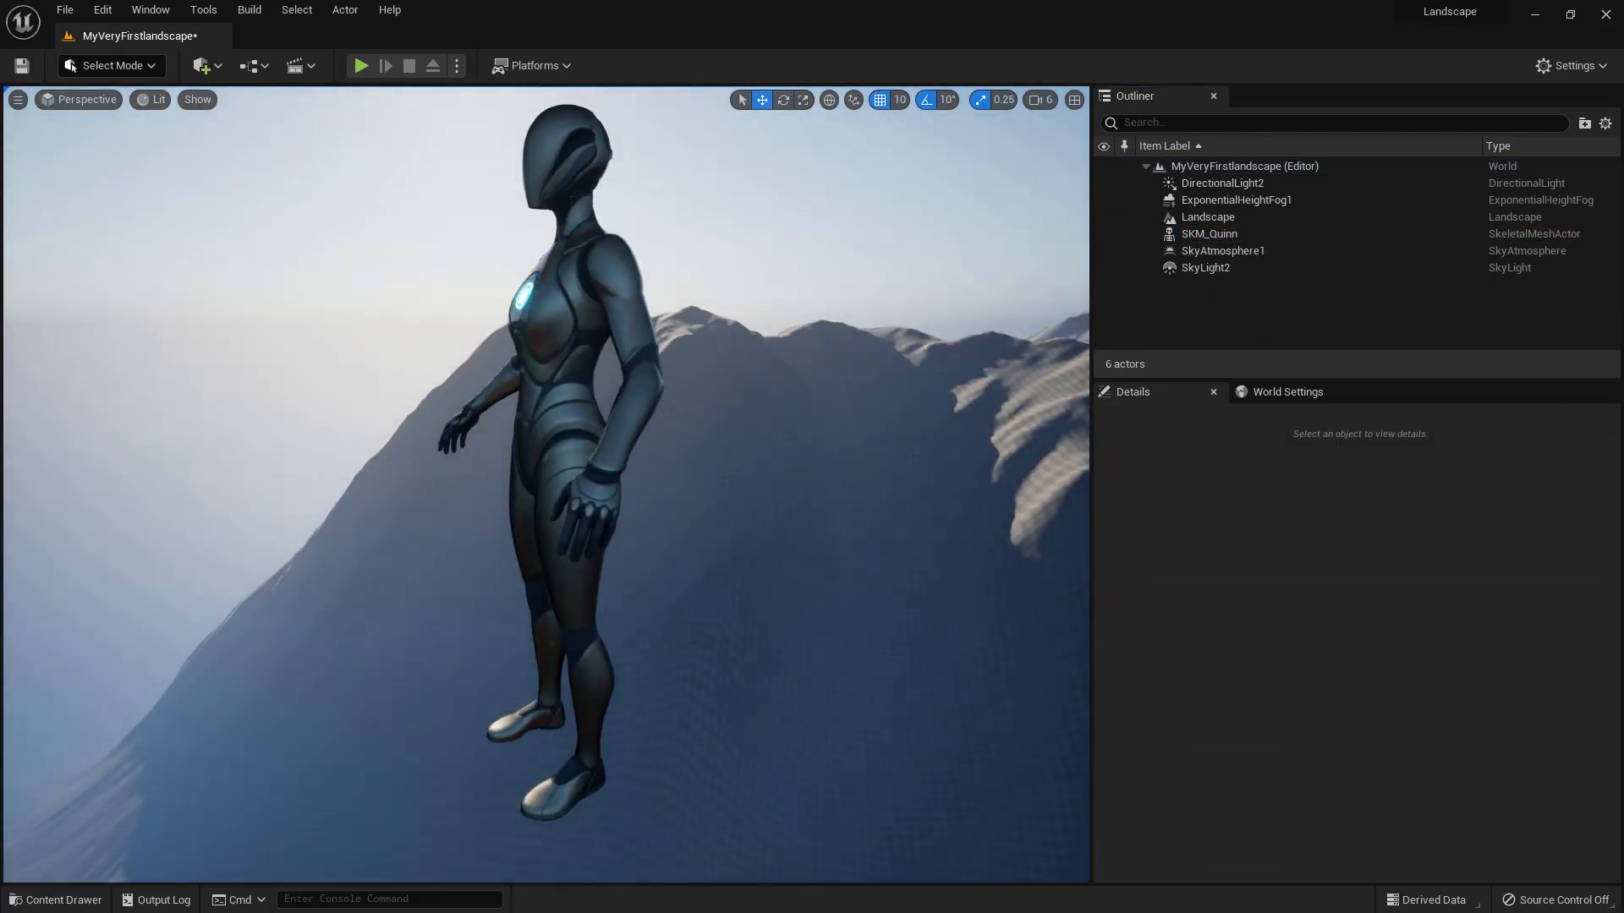
Step: Lower SKM_Quinn toward the terrain in stages, to about Y 3840 and Z -12760
{"action": "scroll", "coordinate": [764, 566], "scroll_direction": "down", "scroll_amount": 10}
{"action": "scroll", "coordinate": [572, 495], "scroll_direction": "up", "scroll_amount": 5}
{"action": "left_click", "coordinate": [546, 489]}
{"action": "left_click_drag", "start_coordinate": [548, 499], "coordinate": [478, 825]}
{"action": "key", "text": "f"}
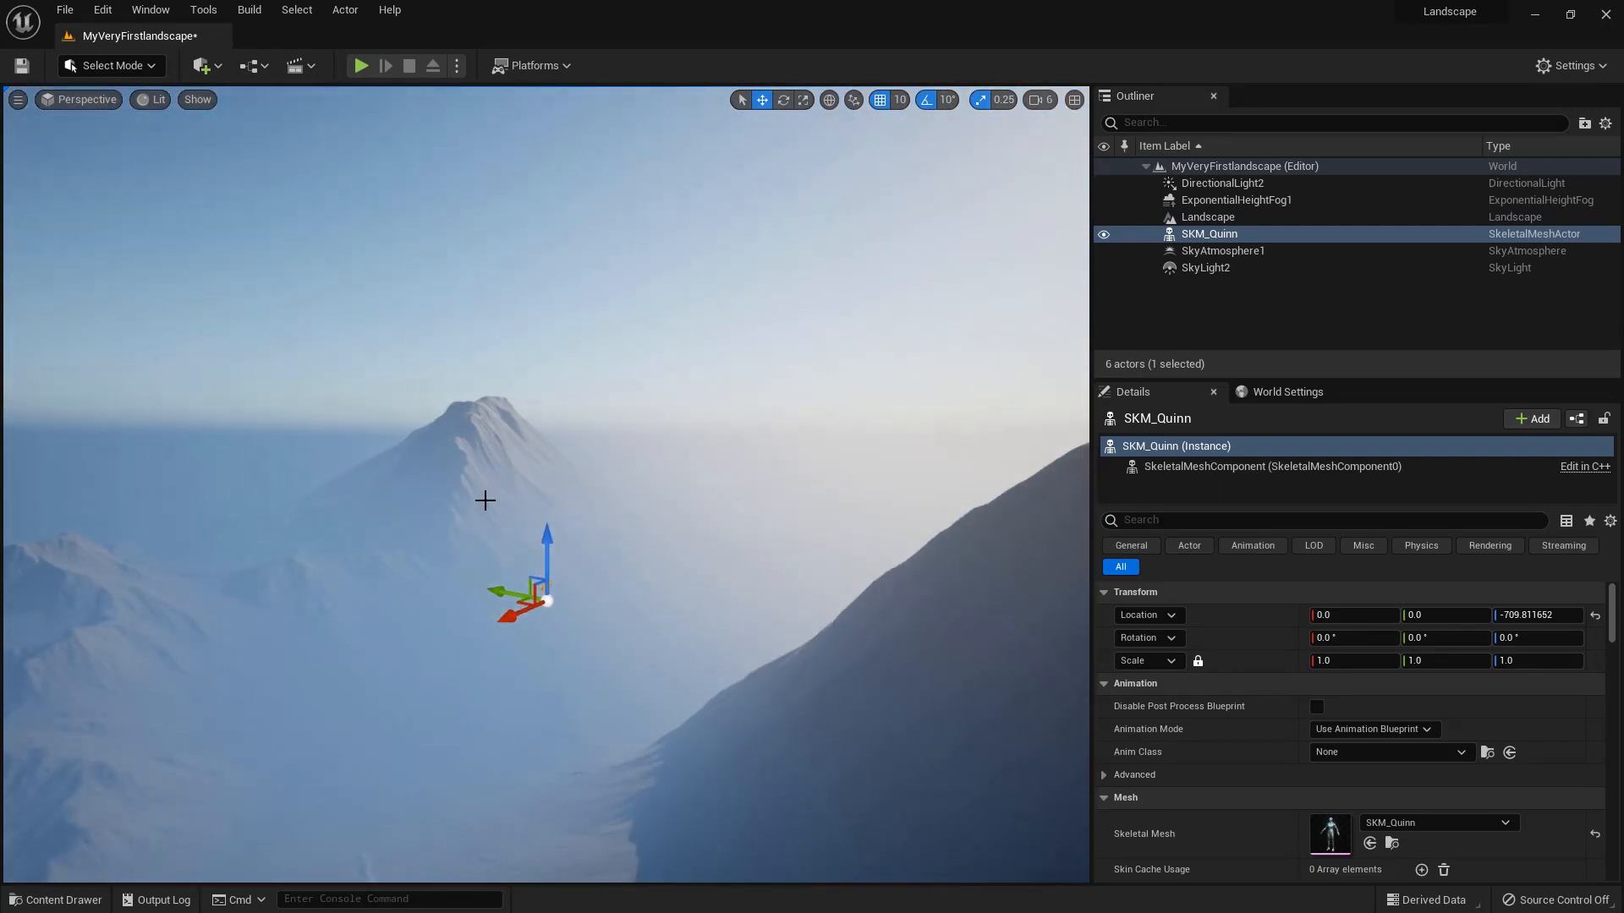
{"action": "left_click_drag", "start_coordinate": [548, 554], "coordinate": [548, 863]}
{"action": "key", "text": "f"}
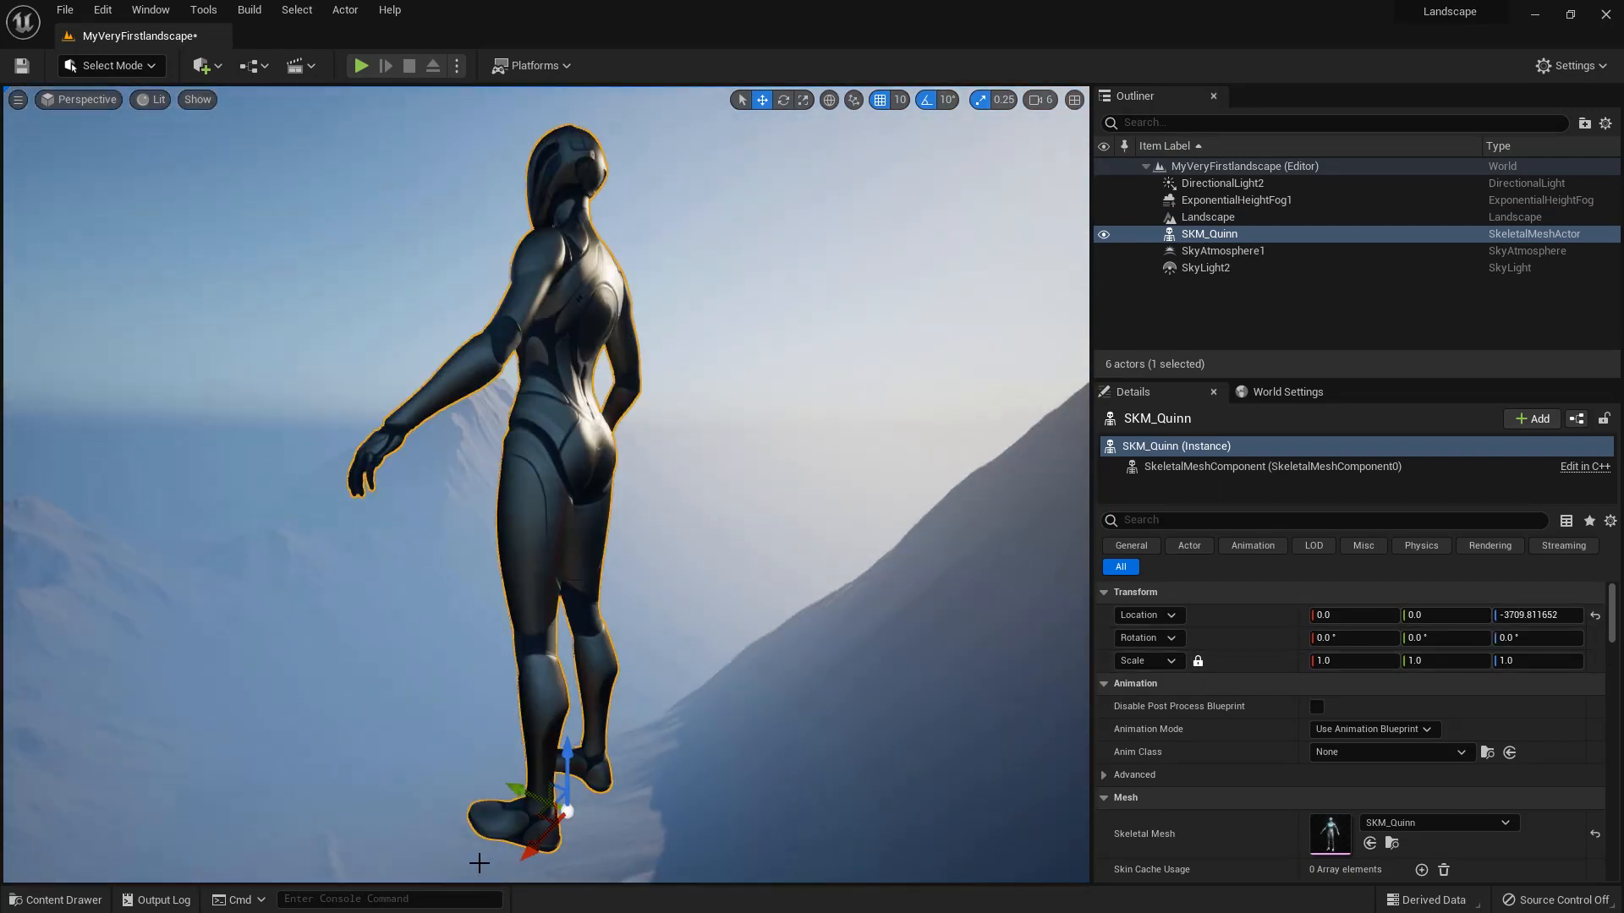
{"action": "left_click_drag", "start_coordinate": [536, 479], "coordinate": [352, 858]}
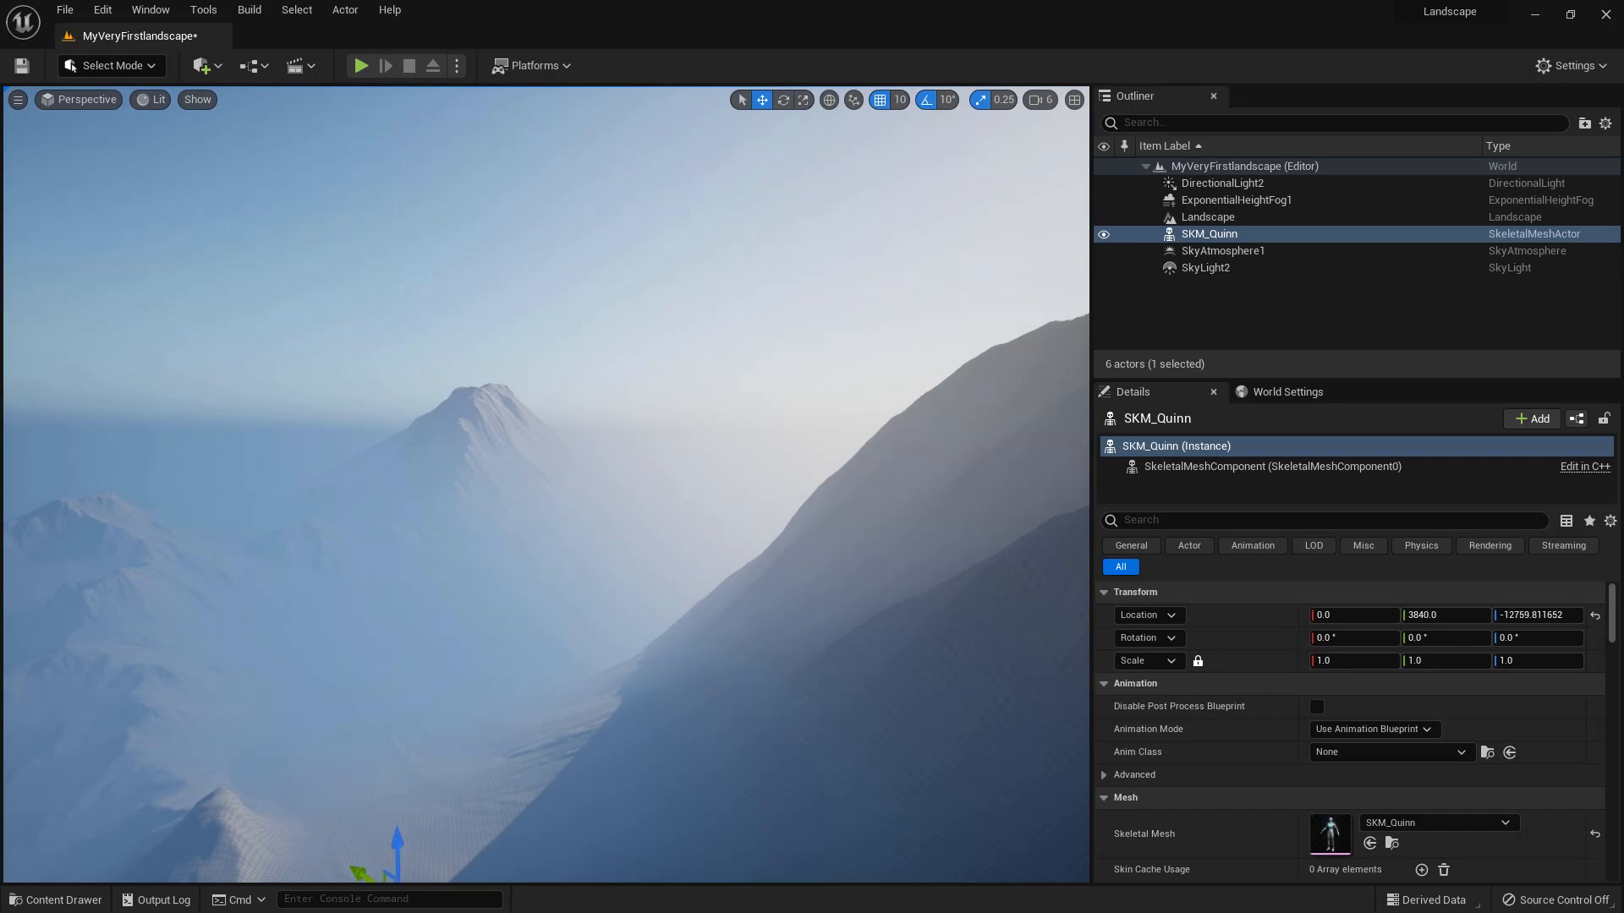
Step: Move SKM_Quinn down onto the landscape's slope, to about Y 6070 and Z -14990, and compare its size with the terrain
{"action": "key", "text": "f"}
{"action": "key", "text": "s"}
{"action": "right_click_drag", "start_coordinate": [582, 450], "coordinate": [643, 449]}
{"action": "left_click_drag", "start_coordinate": [510, 507], "coordinate": [32, 528]}
{"action": "right_click_drag", "start_coordinate": [393, 539], "coordinate": [173, 550]}
{"action": "left_click_drag", "start_coordinate": [172, 436], "coordinate": [152, 763]}
{"action": "key", "text": "f"}
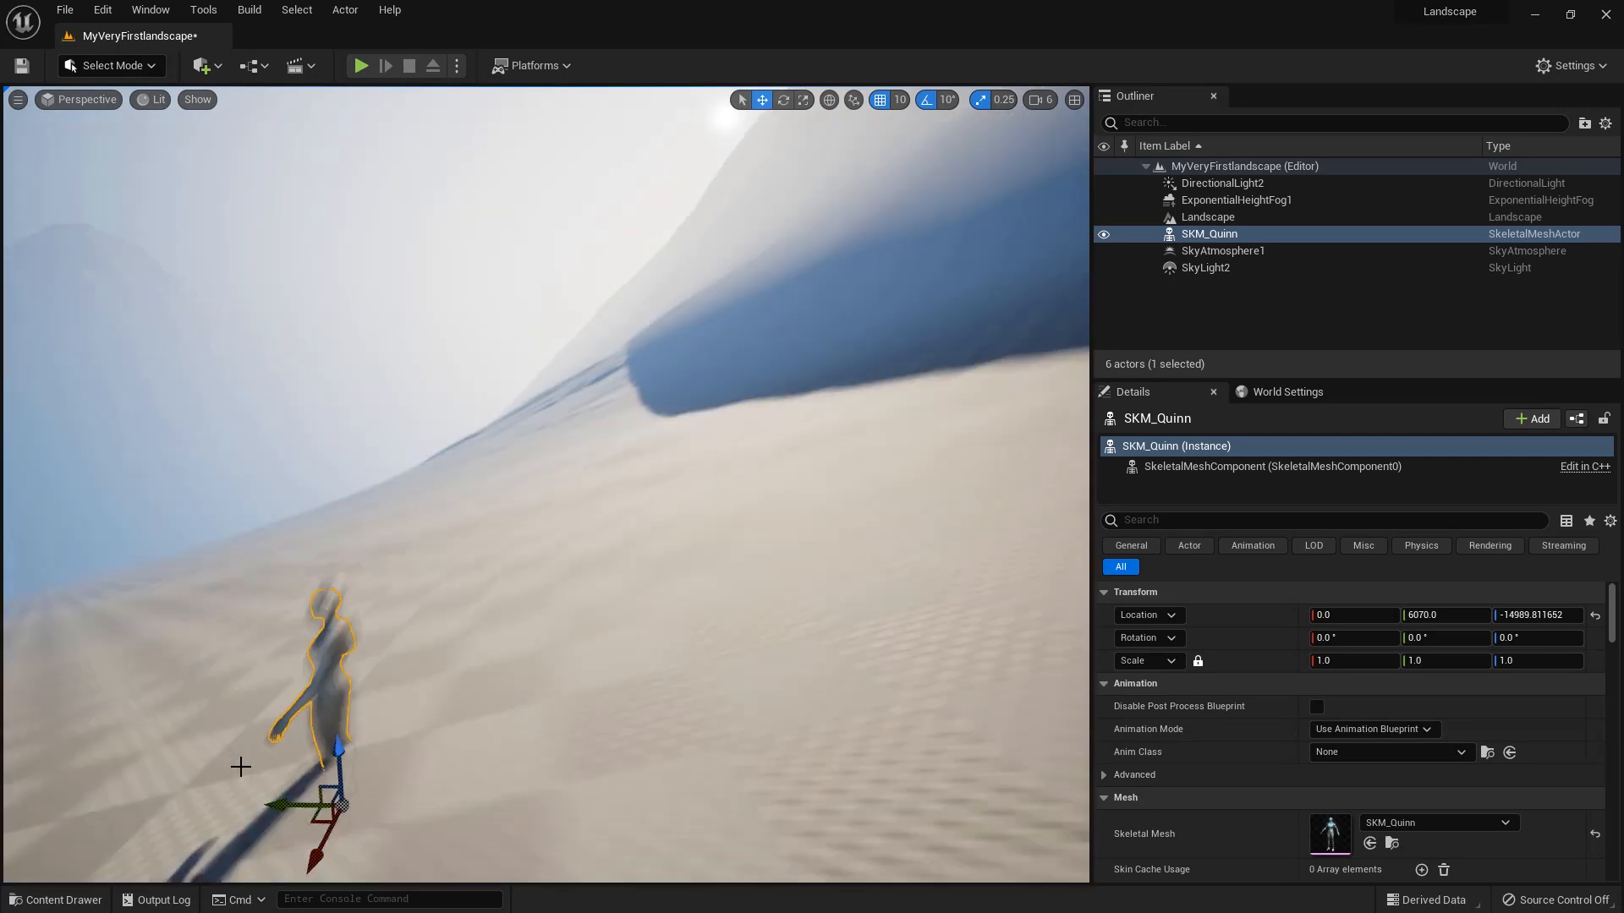
{"action": "right_click_drag", "start_coordinate": [784, 604], "coordinate": [727, 604], "text": "alt"}
{"action": "left_click_drag", "start_coordinate": [783, 604], "coordinate": [922, 668], "text": "alt"}
{"action": "scroll", "coordinate": [795, 598], "scroll_direction": "down", "scroll_amount": 5}
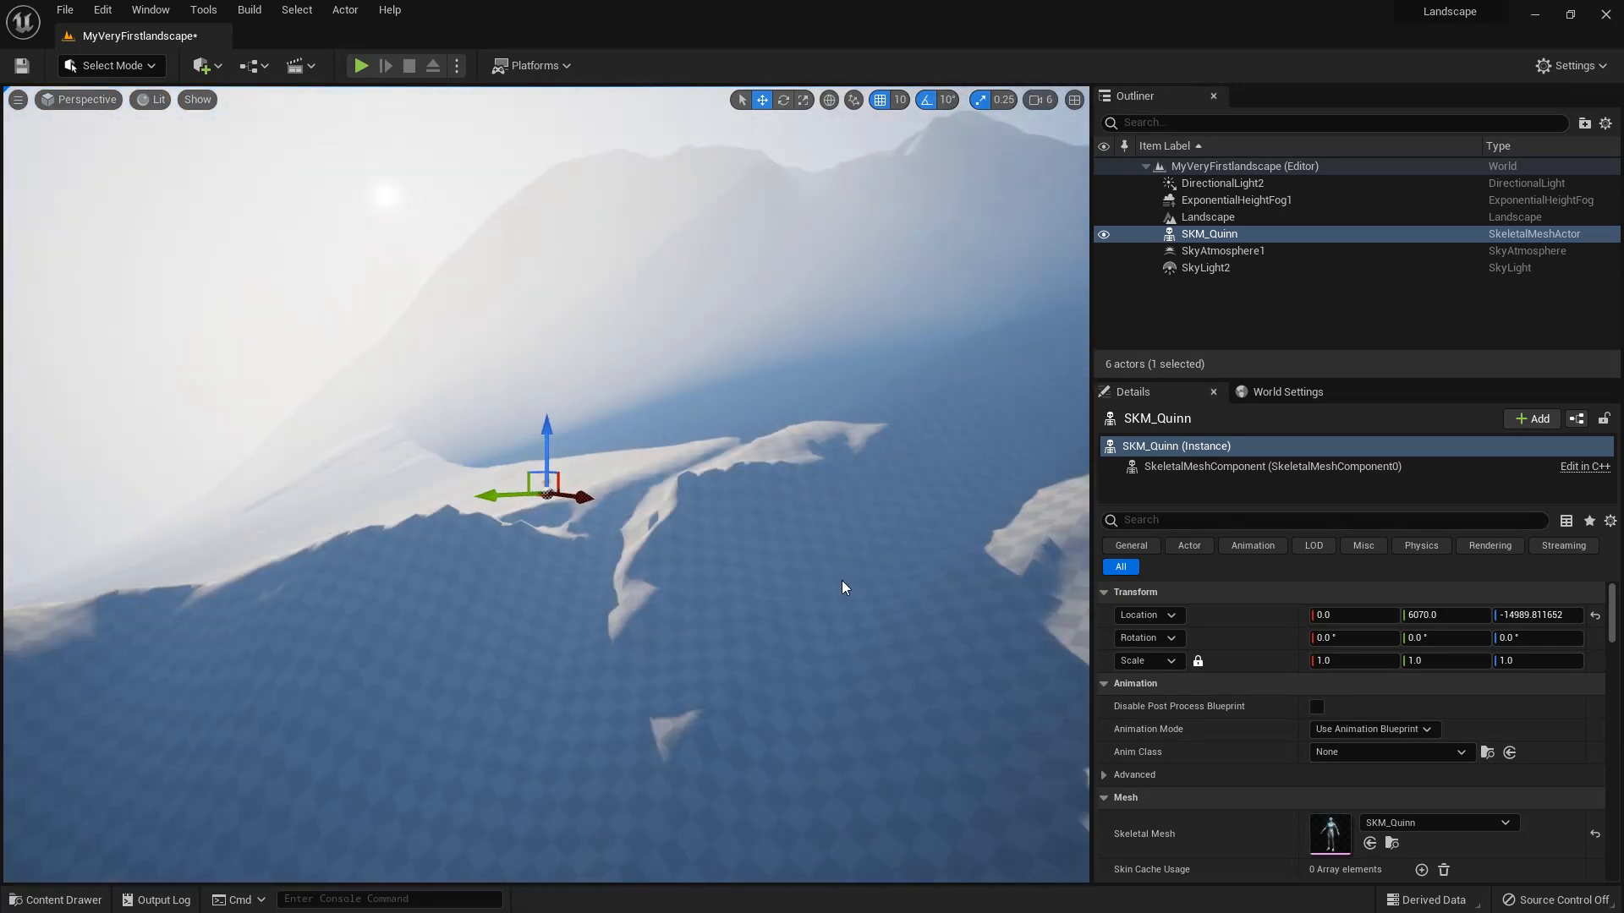
{"action": "left_click", "coordinate": [1308, 475]}
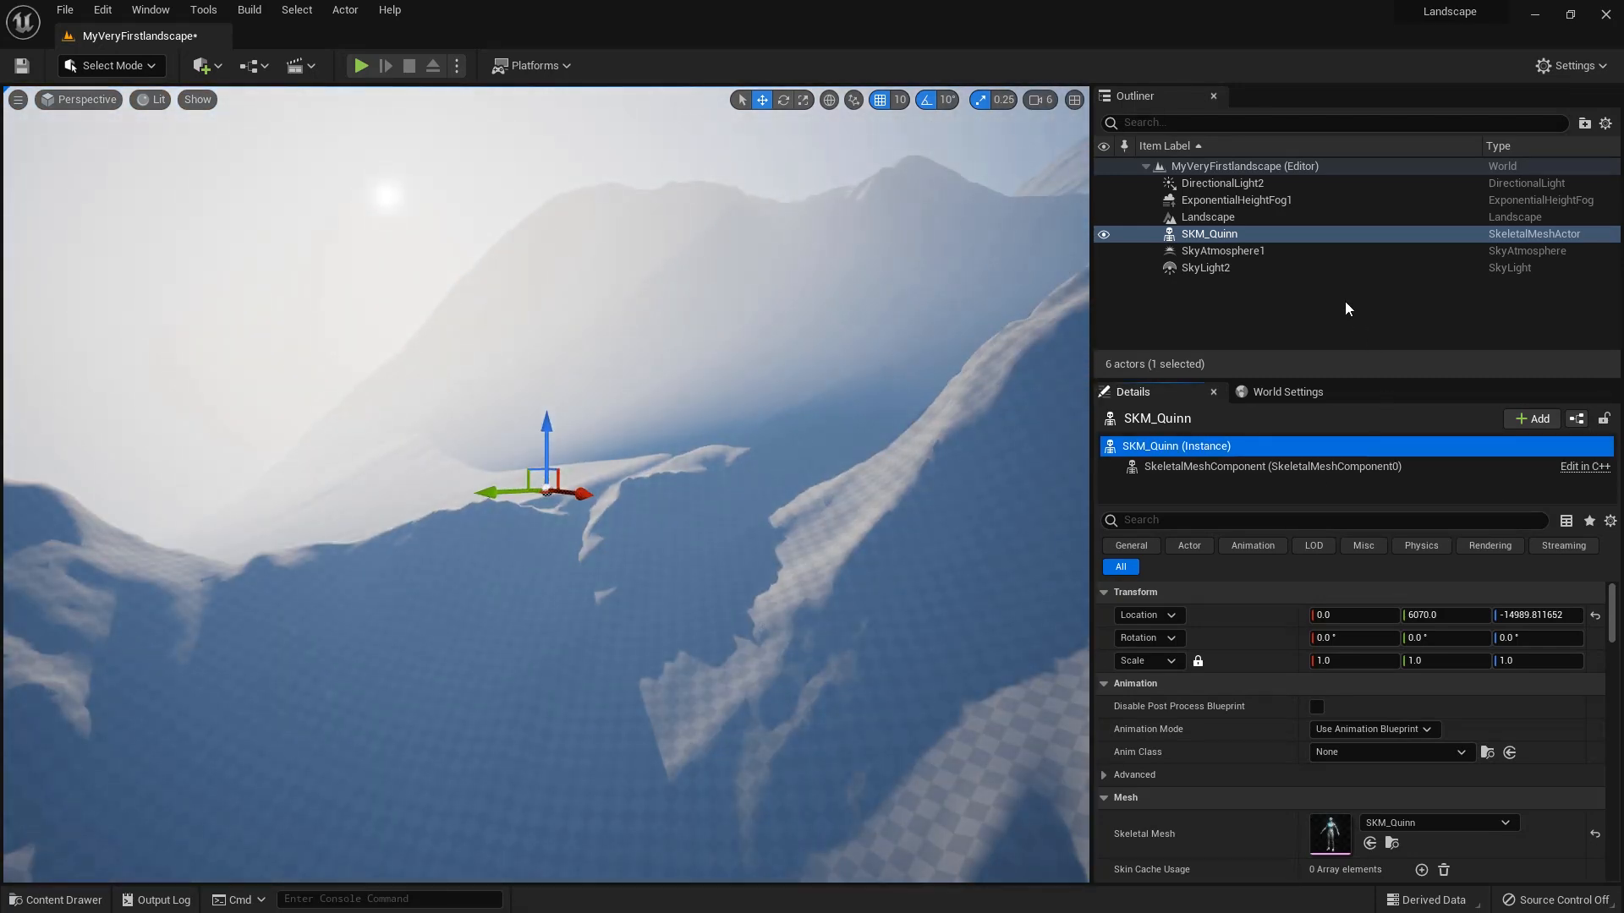
Step: Select the Landscape actor, switch to Landscape mode, and set its locked scale to 40 on all axes
{"action": "left_click", "coordinate": [1227, 217]}
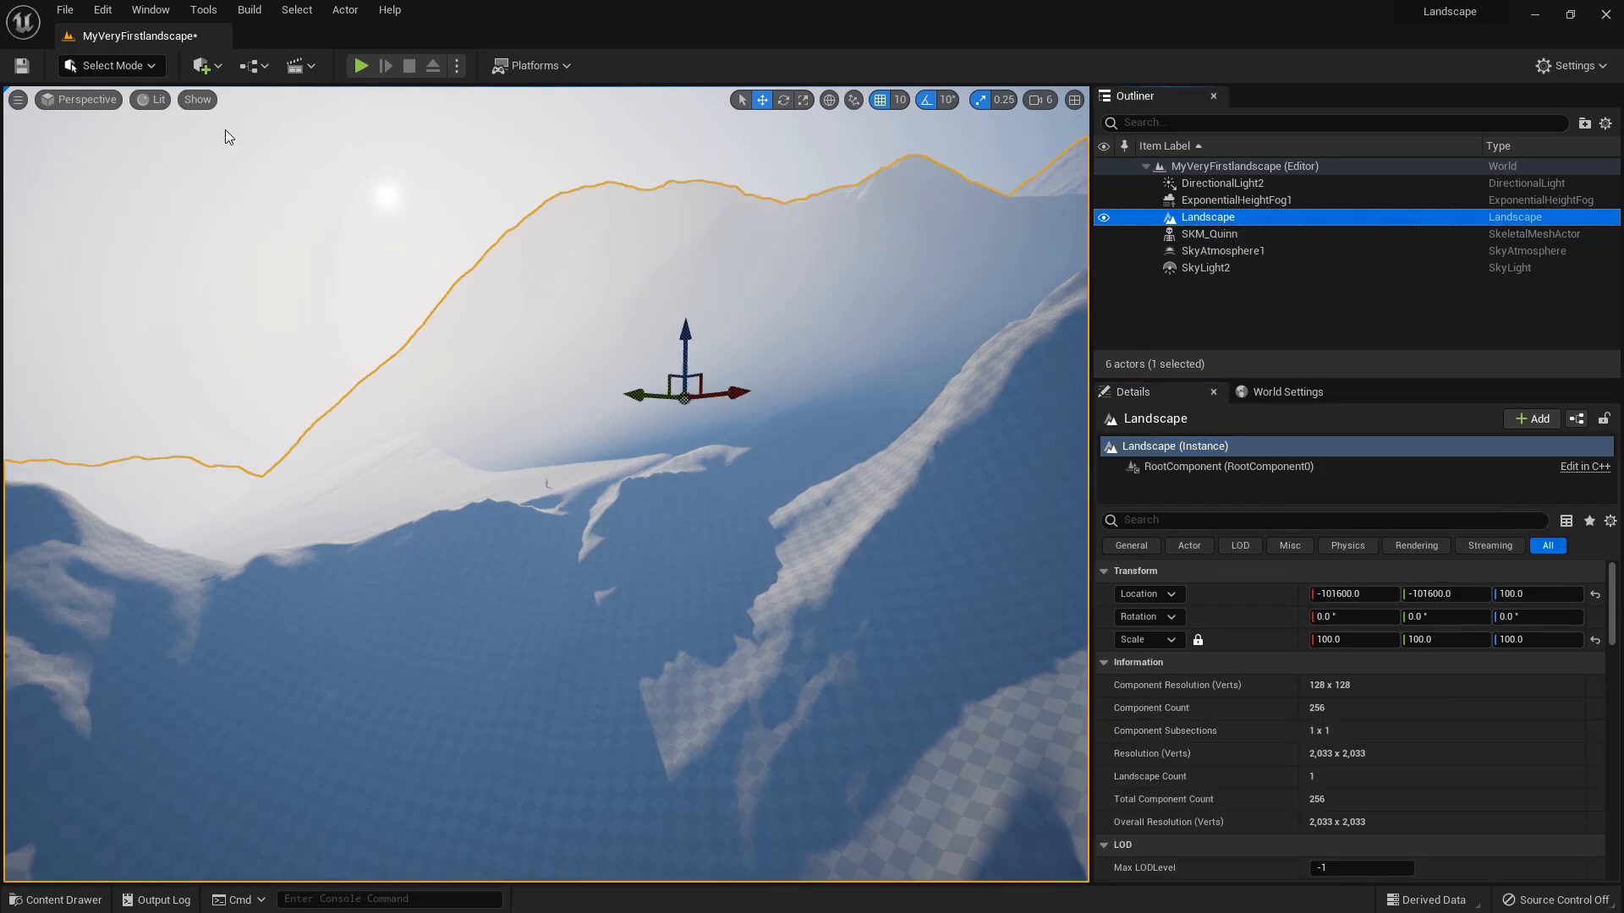
{"action": "left_click", "coordinate": [110, 67]}
{"action": "left_click", "coordinate": [127, 111]}
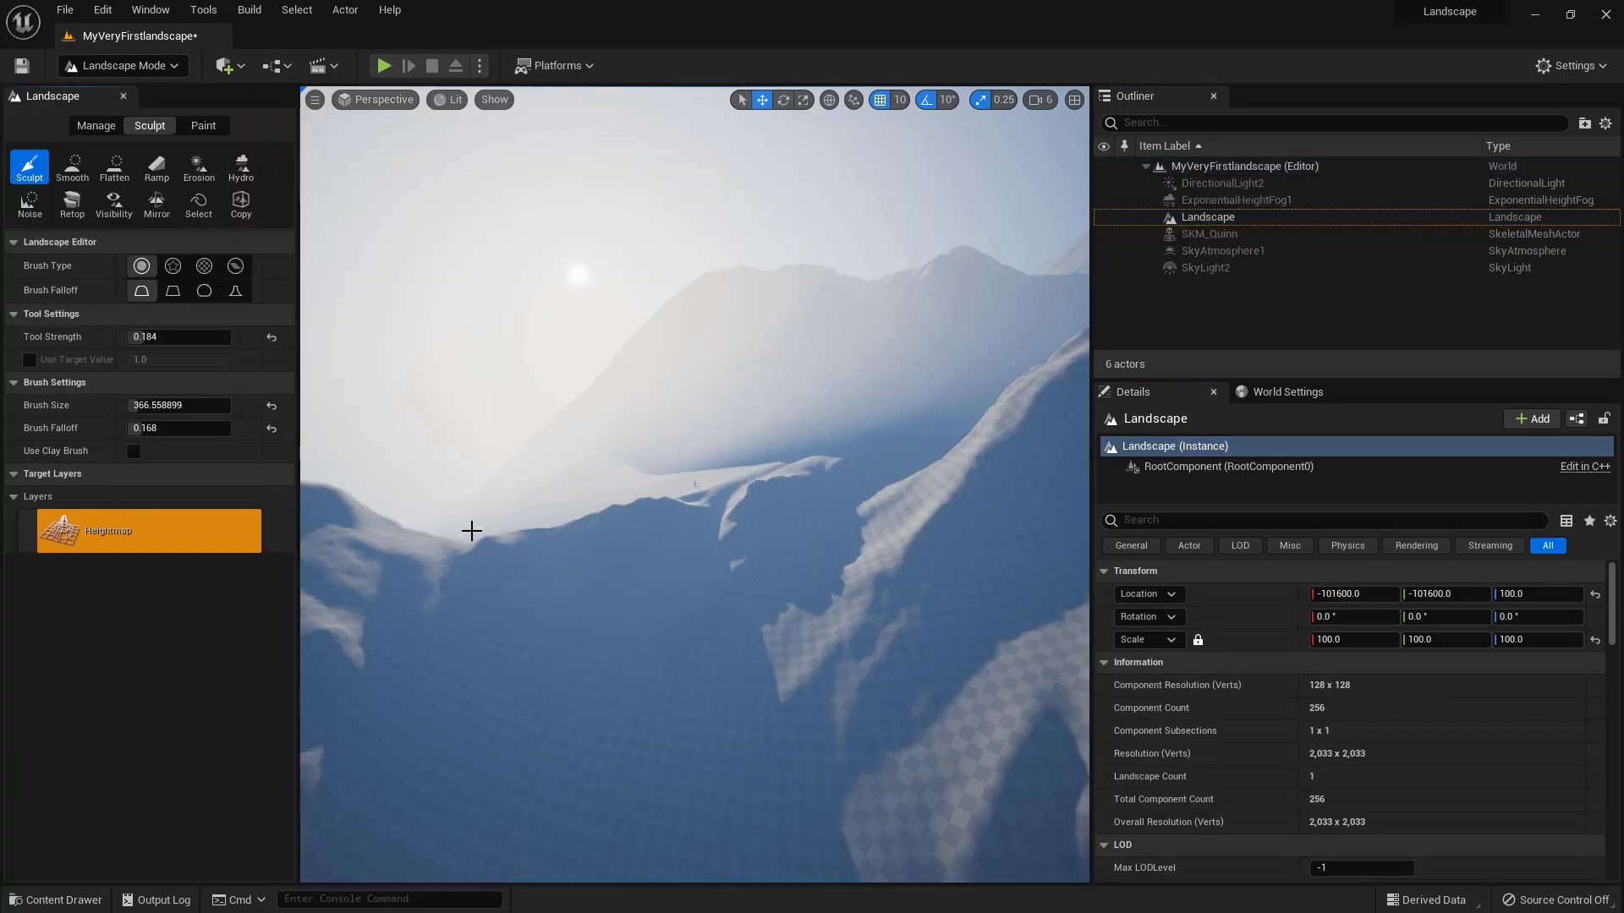
{"action": "left_click", "coordinate": [1510, 640]}
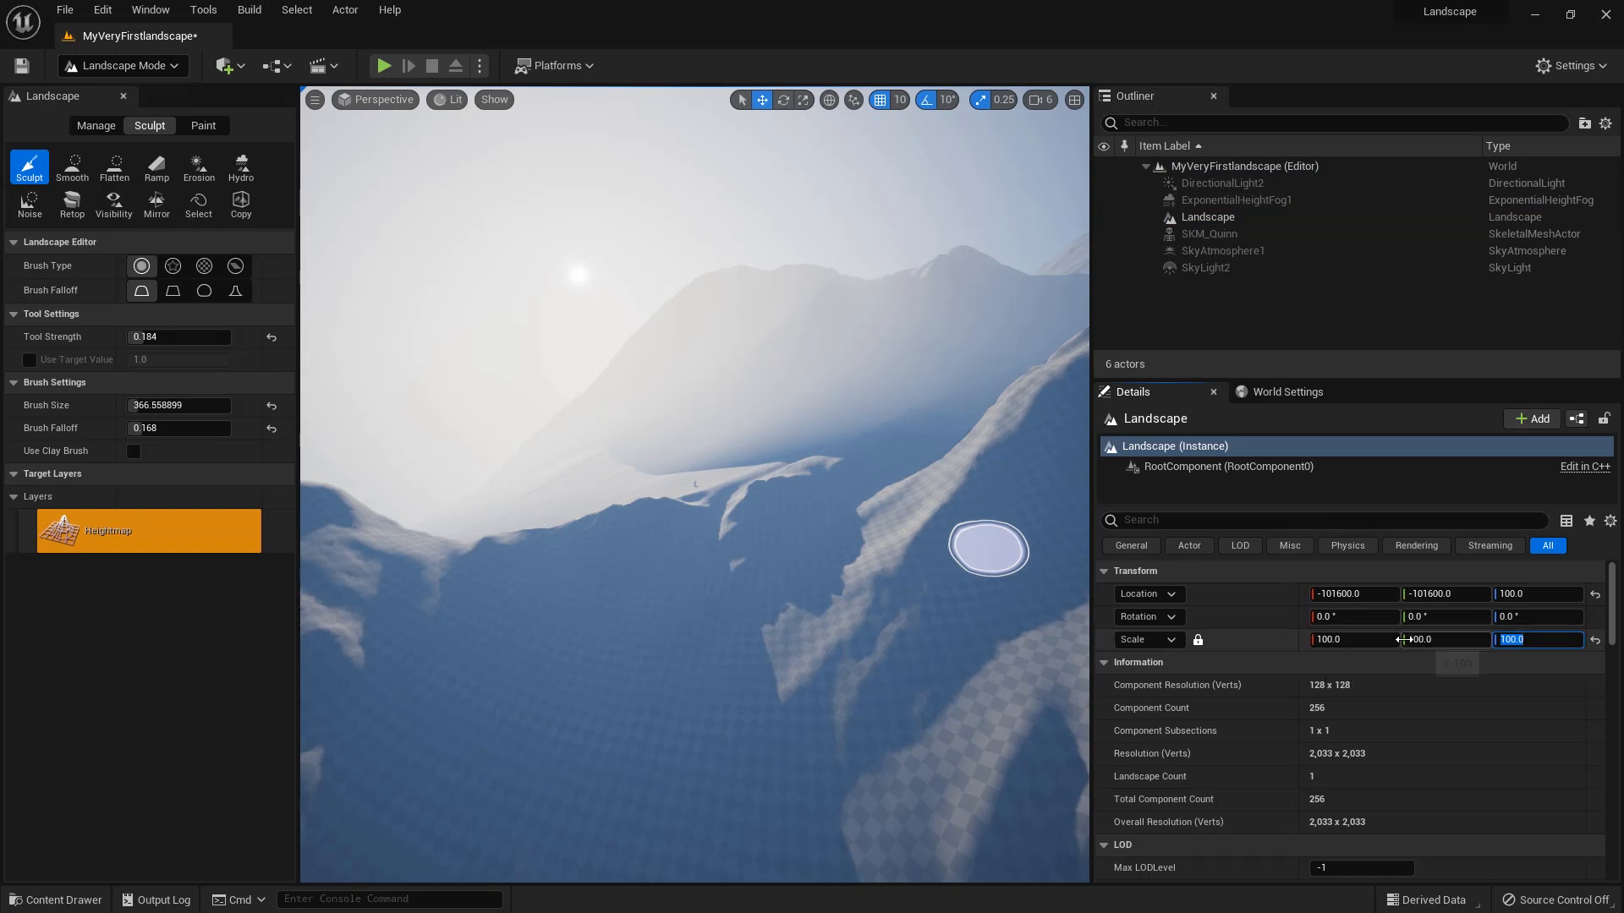
{"action": "type", "text": "40"}
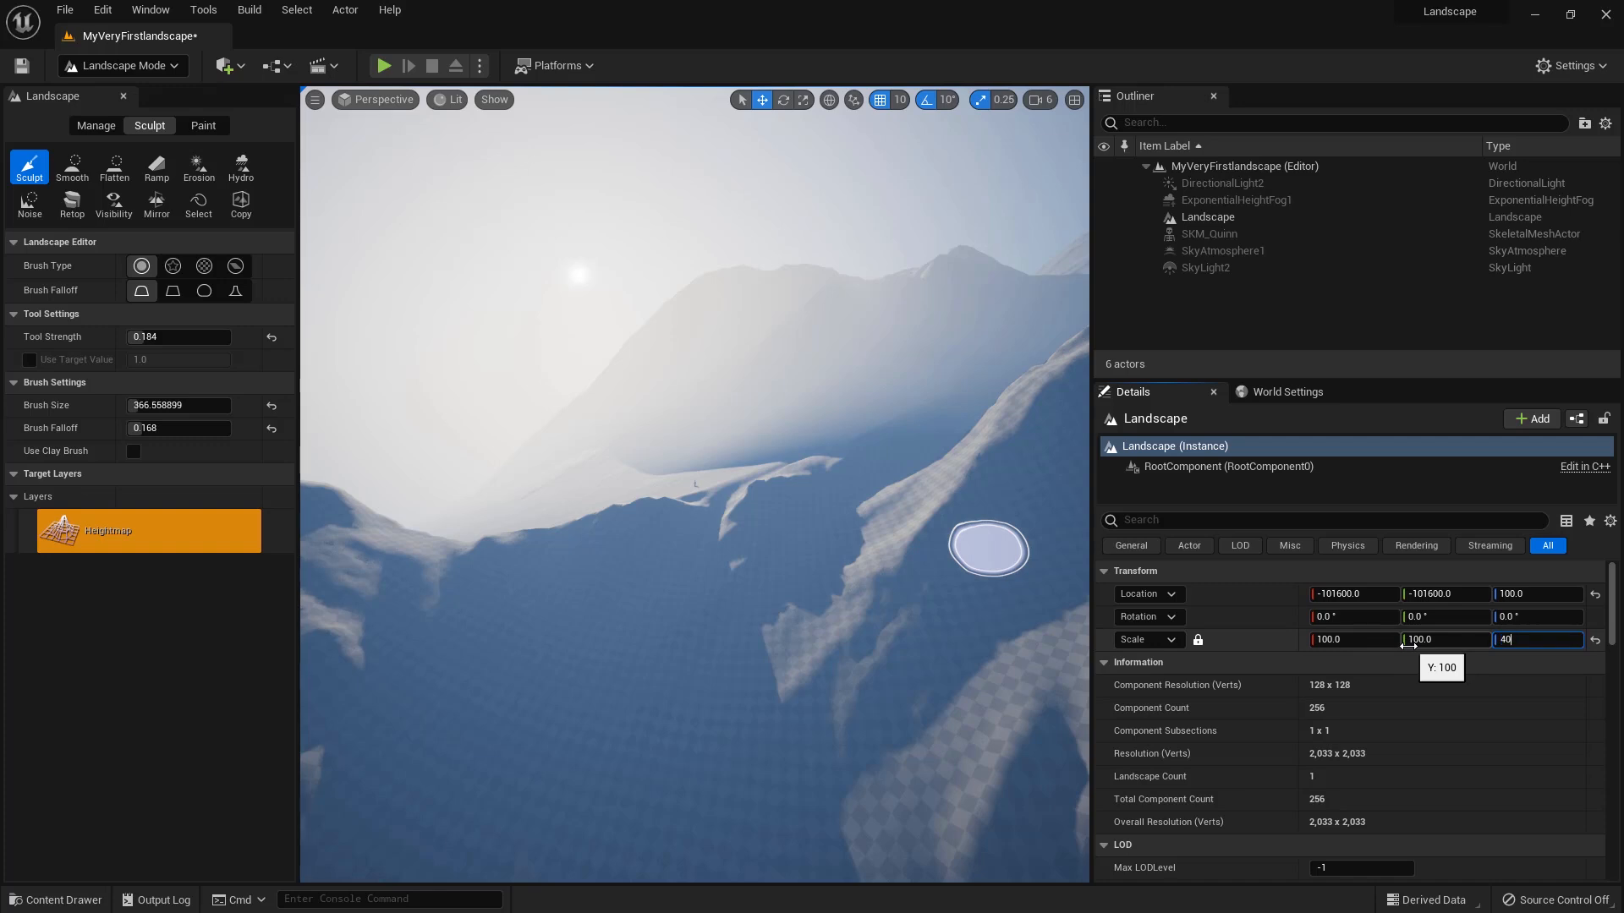
{"action": "key", "text": "Return"}
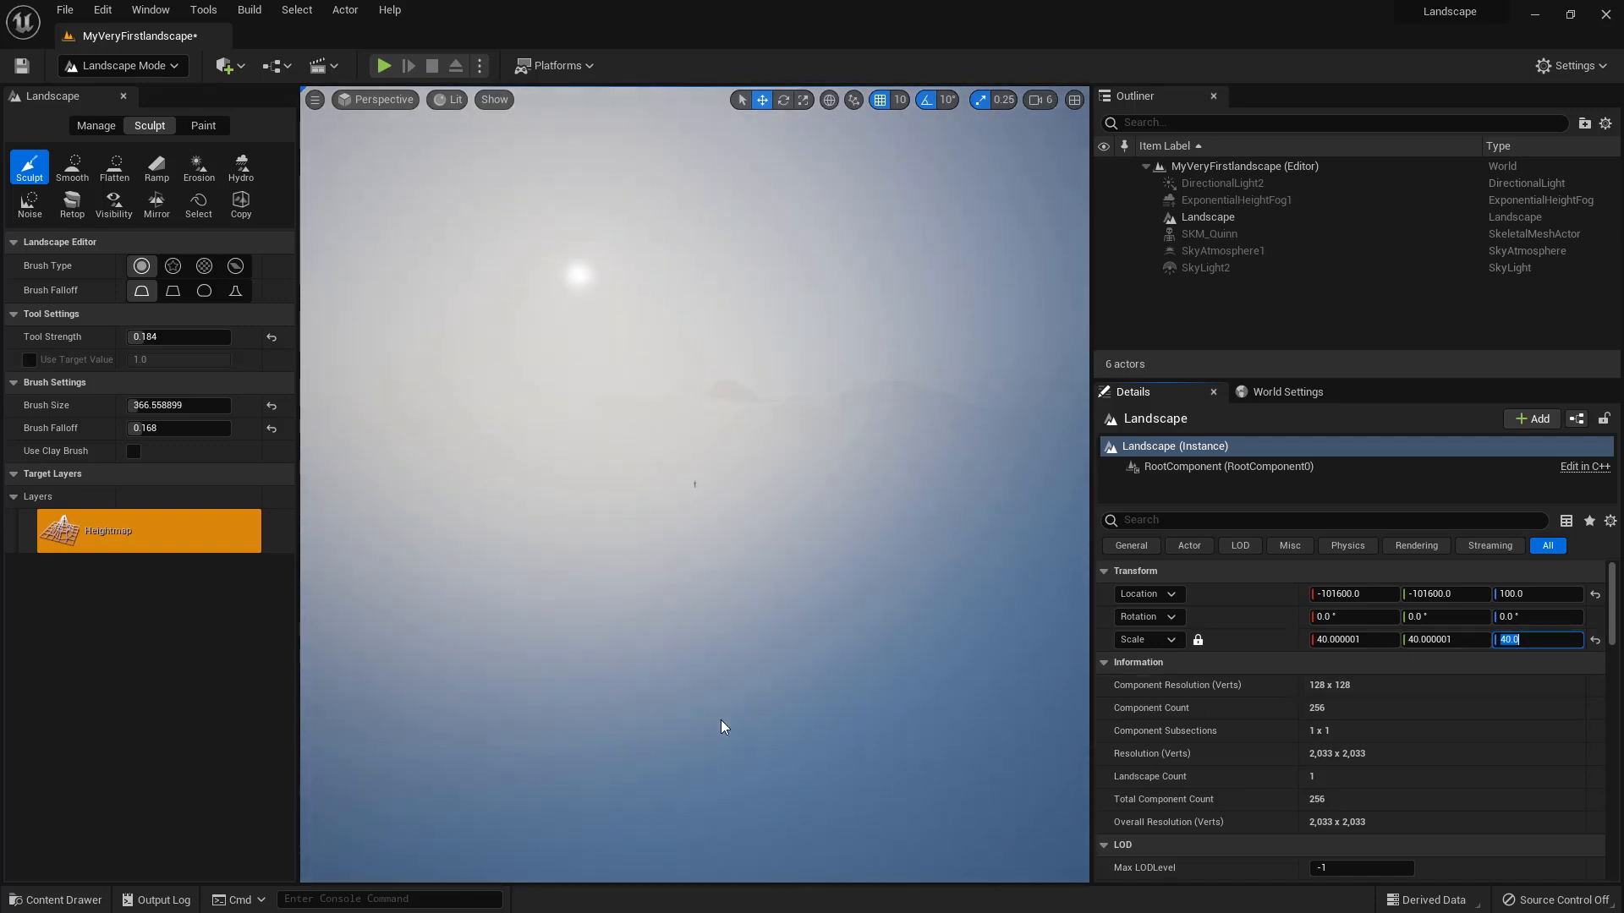
{"action": "mouse_move", "coordinate": [742, 722]}
{"action": "left_mouse_down", "text": "alt"}
{"action": "mouse_move", "coordinate": [609, 710]}
{"action": "mouse_move", "coordinate": [714, 680]}
{"action": "mouse_move", "coordinate": [821, 757]}
{"action": "mouse_move", "coordinate": [739, 691]}
{"action": "left_mouse_up", "text": "alt"}
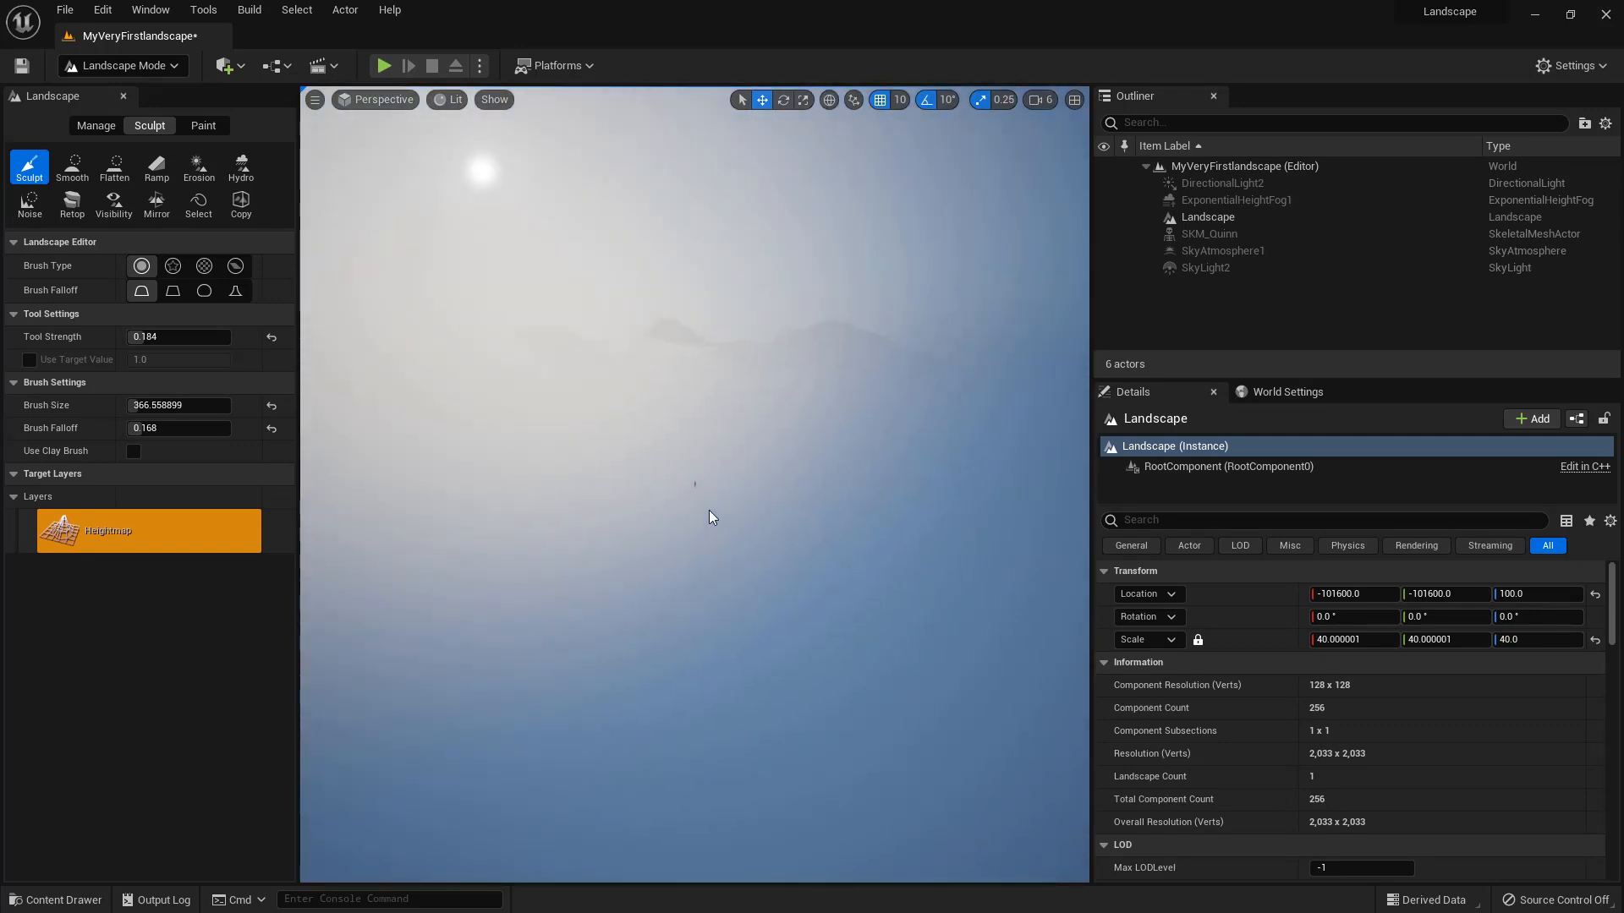
Step: In Select mode, reduce the fog density of ExponentialHeightFog1 to about 0.0072 and focus the view on SKM_Quinn
{"action": "left_click", "coordinate": [123, 65]}
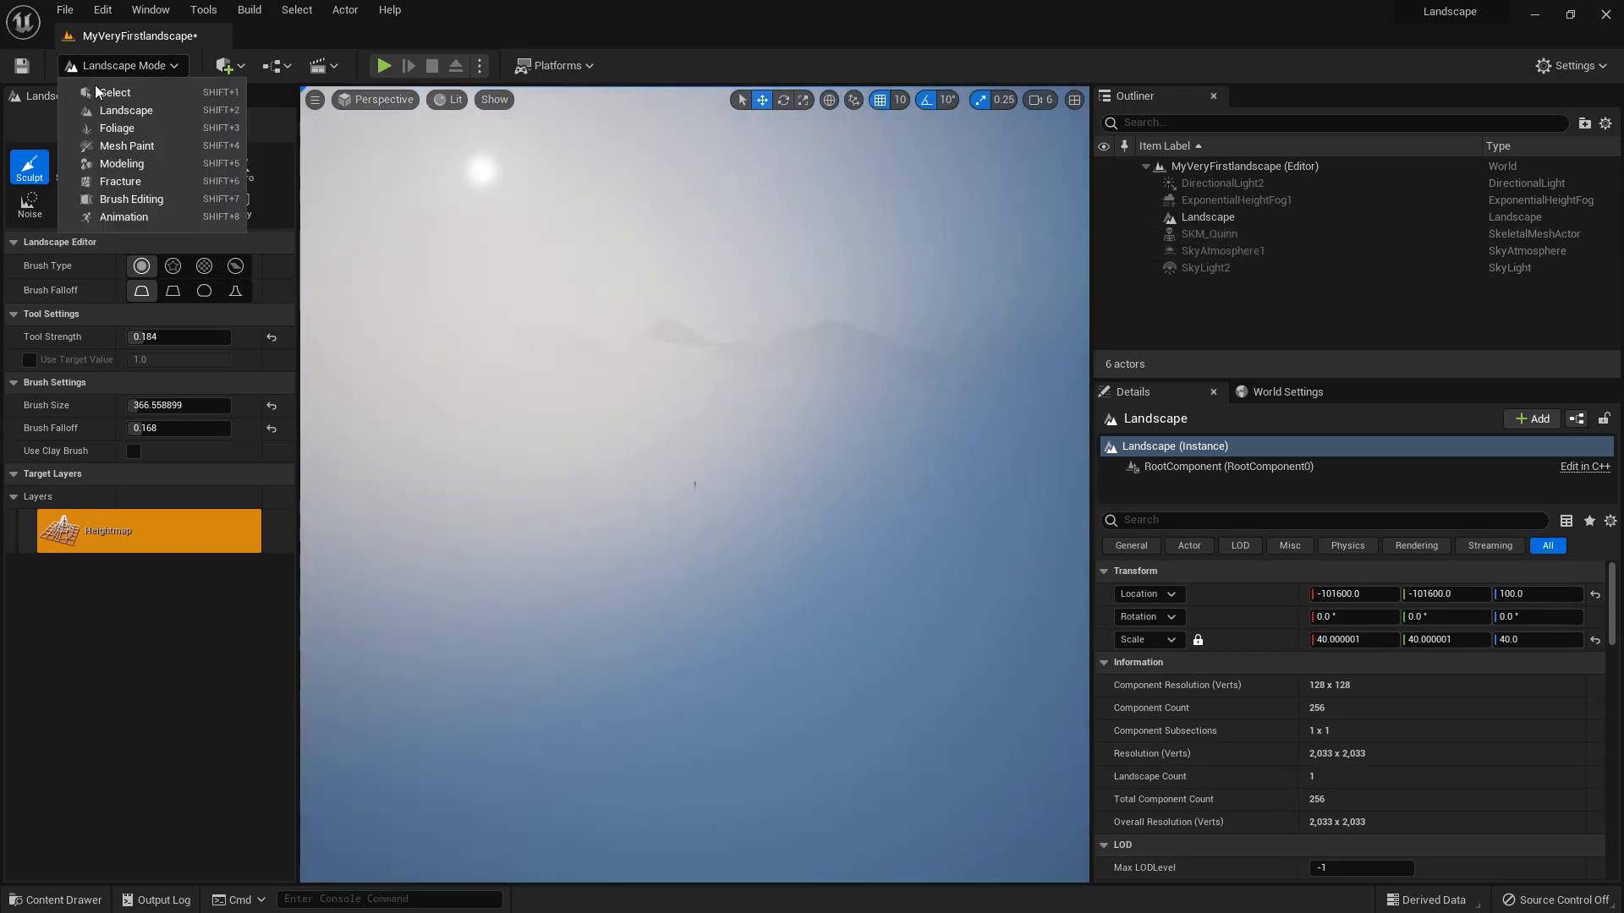
{"action": "left_click", "coordinate": [93, 85]}
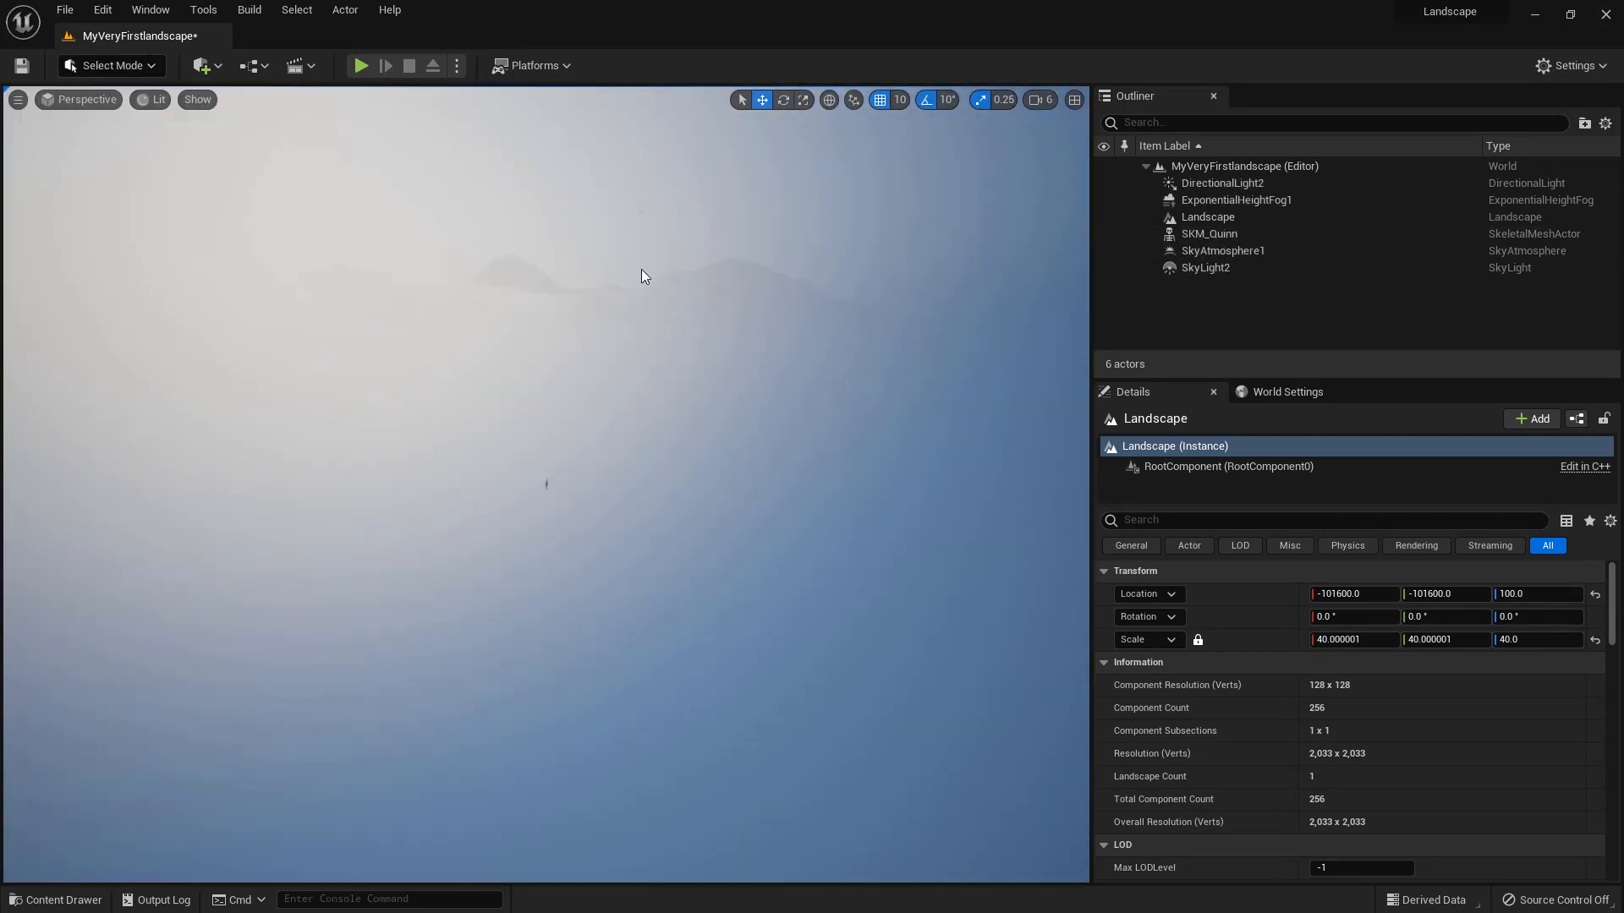
{"action": "left_click", "coordinate": [1217, 201]}
{"action": "left_click", "coordinate": [1338, 709]}
{"action": "left_click_drag", "start_coordinate": [1339, 710], "coordinate": [1323, 710]}
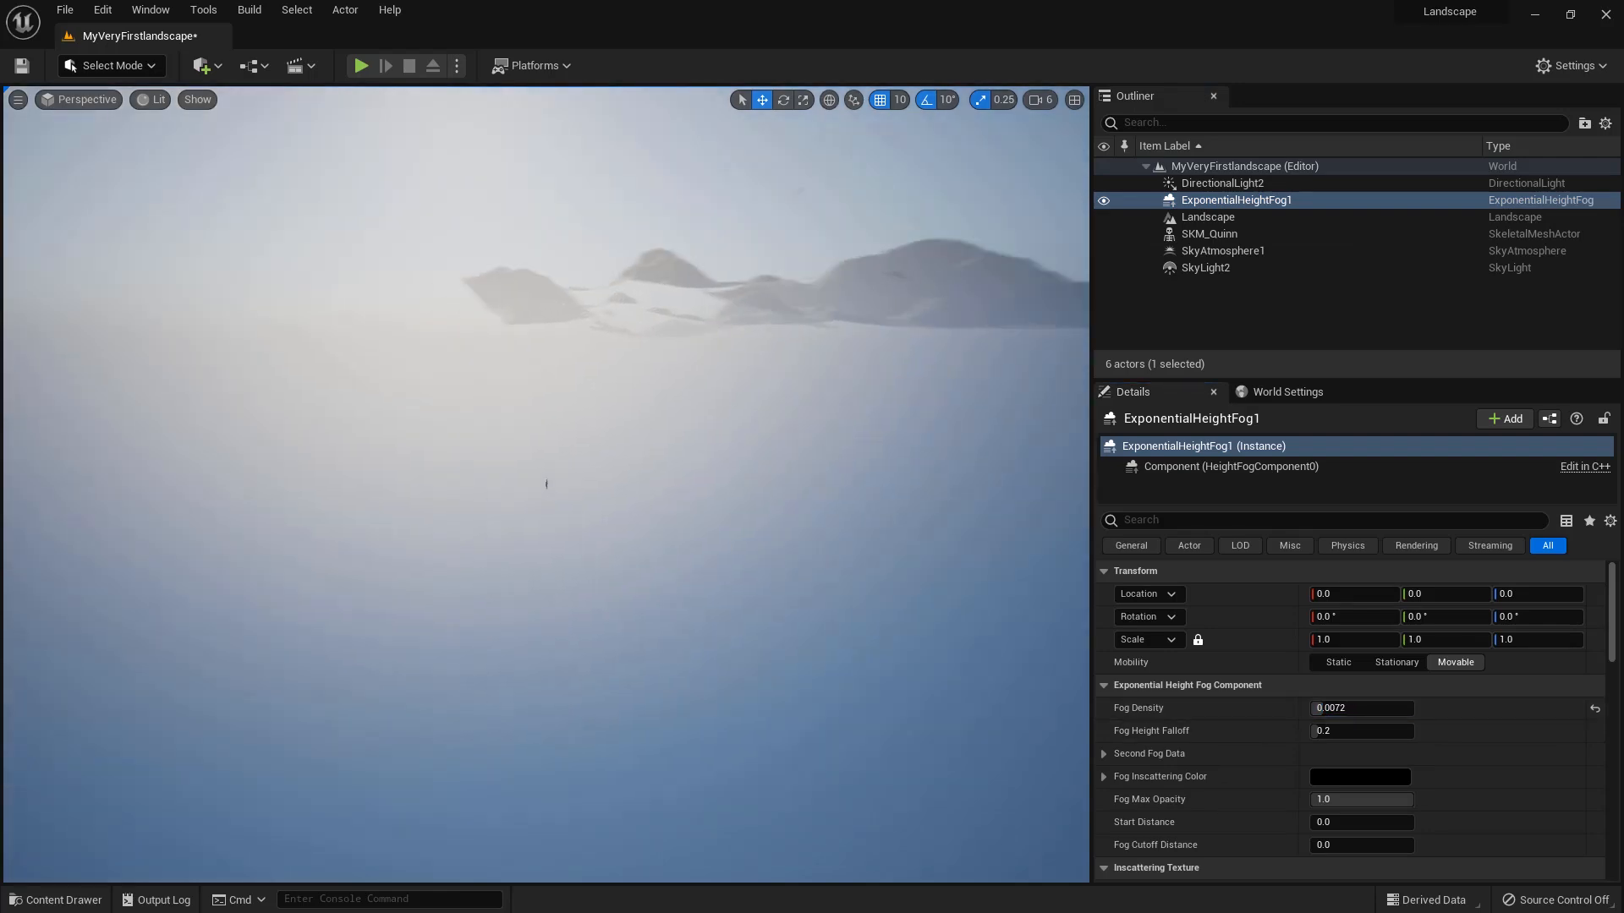
{"action": "double_click", "coordinate": [1209, 235]}
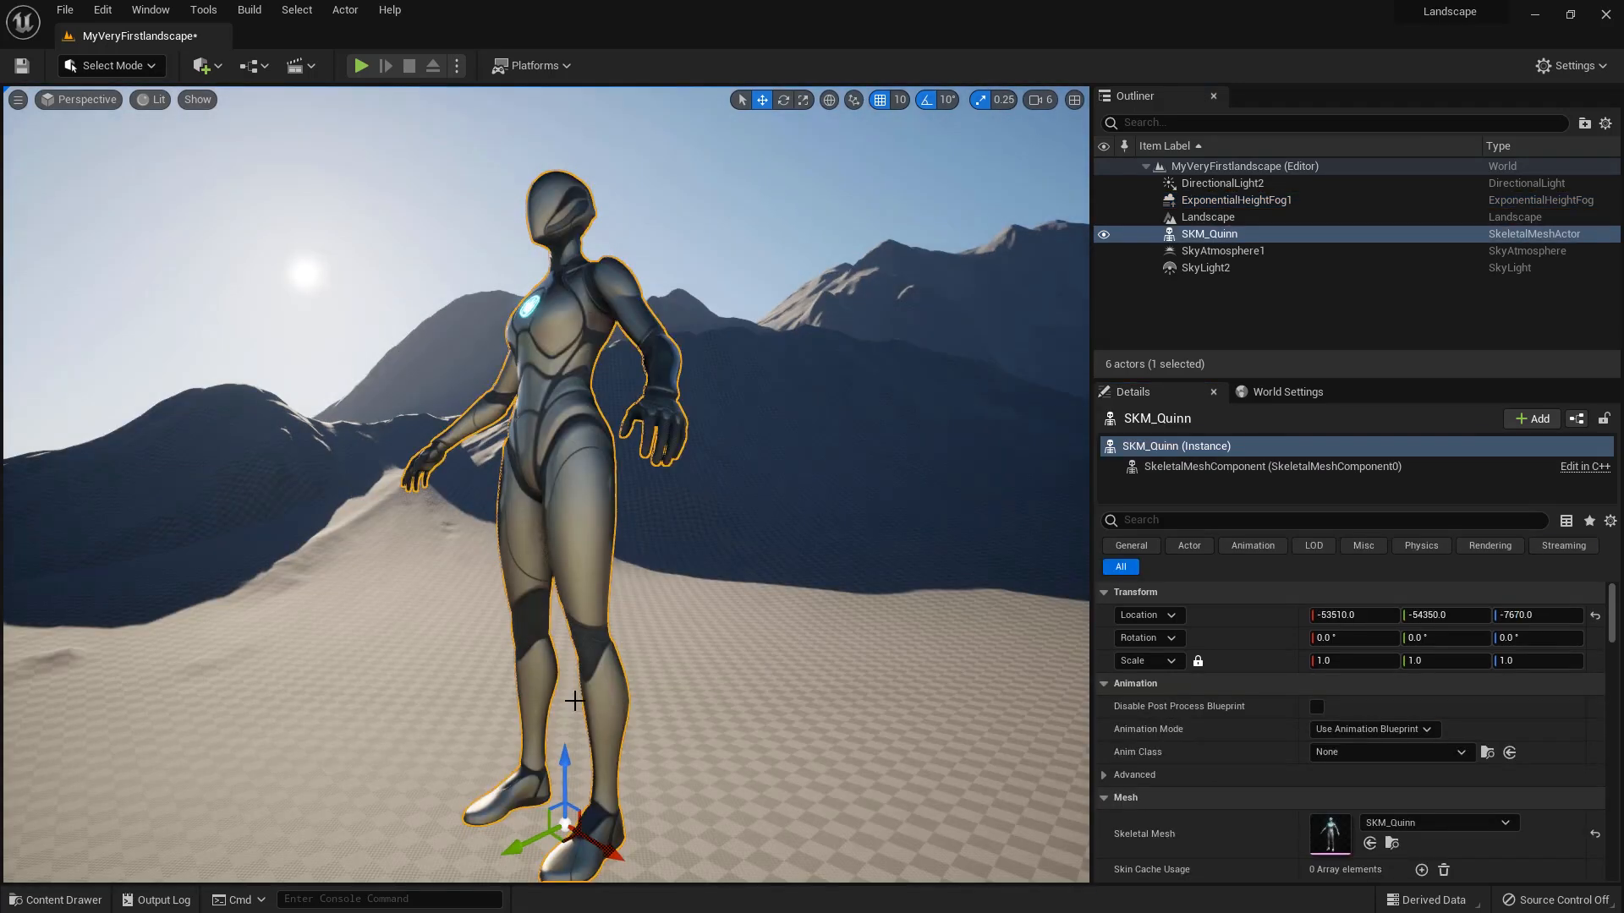
Step: Snap SKM_Quinn down onto the landscape surface and check its footing and size against the surrounding terrain
{"action": "key", "text": "End"}
{"action": "scroll", "coordinate": [548, 797], "scroll_direction": "down", "scroll_amount": 5}
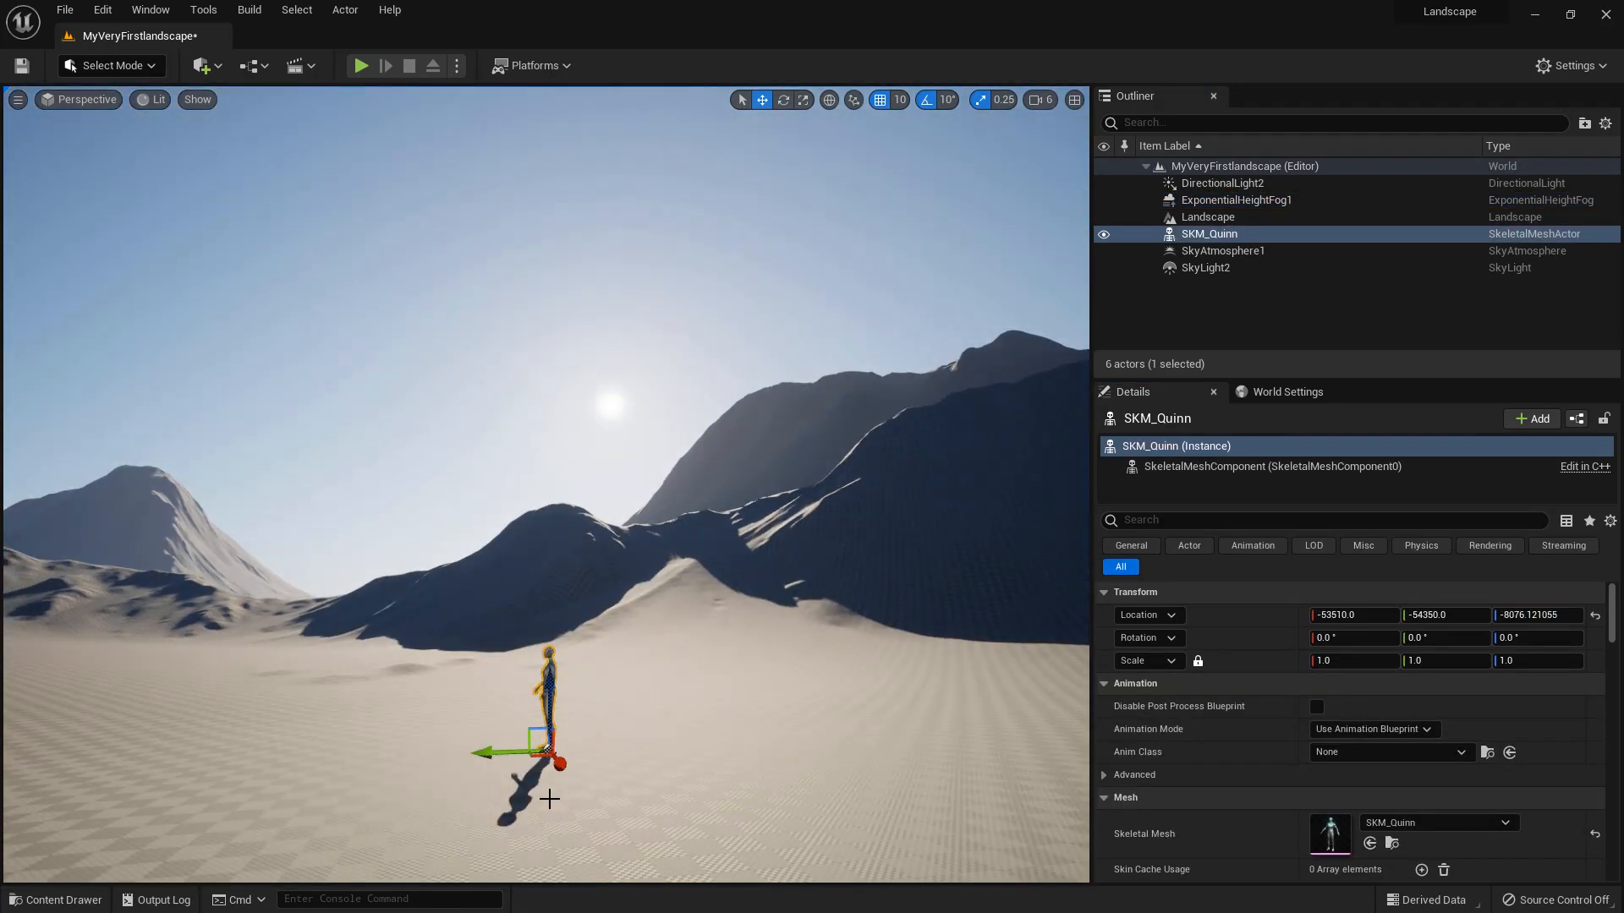
{"action": "left_click_drag", "start_coordinate": [845, 812], "coordinate": [723, 782], "text": "alt"}
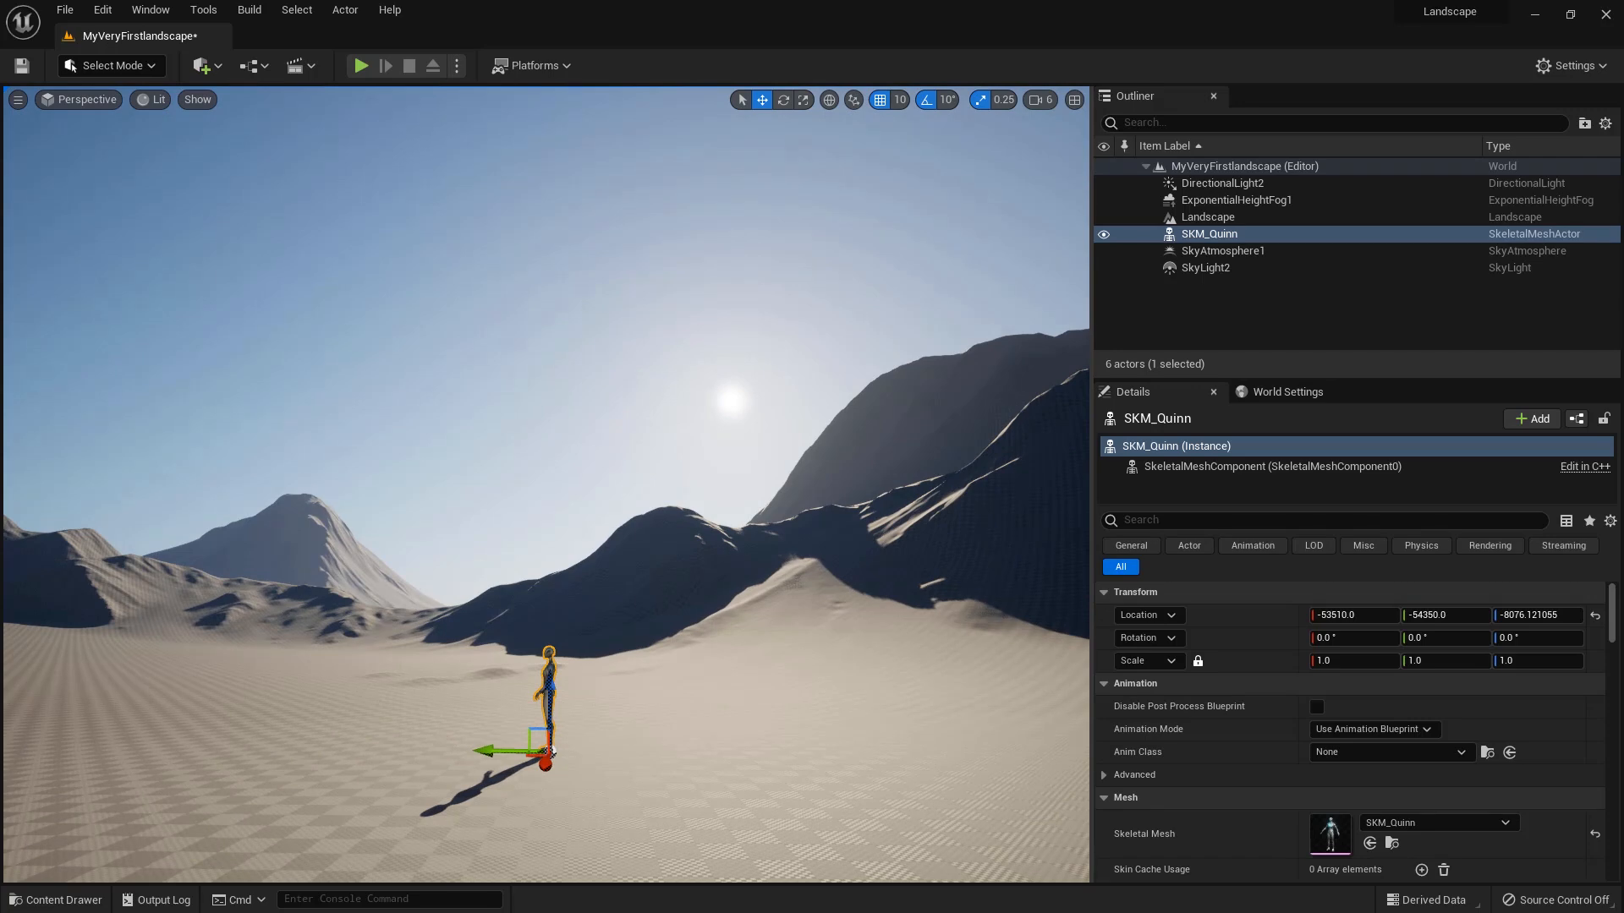
Step: Rotate SKM_Quinn around its vertical axis, first to -60° and then further until the character faces the view
{"action": "key", "text": "e"}
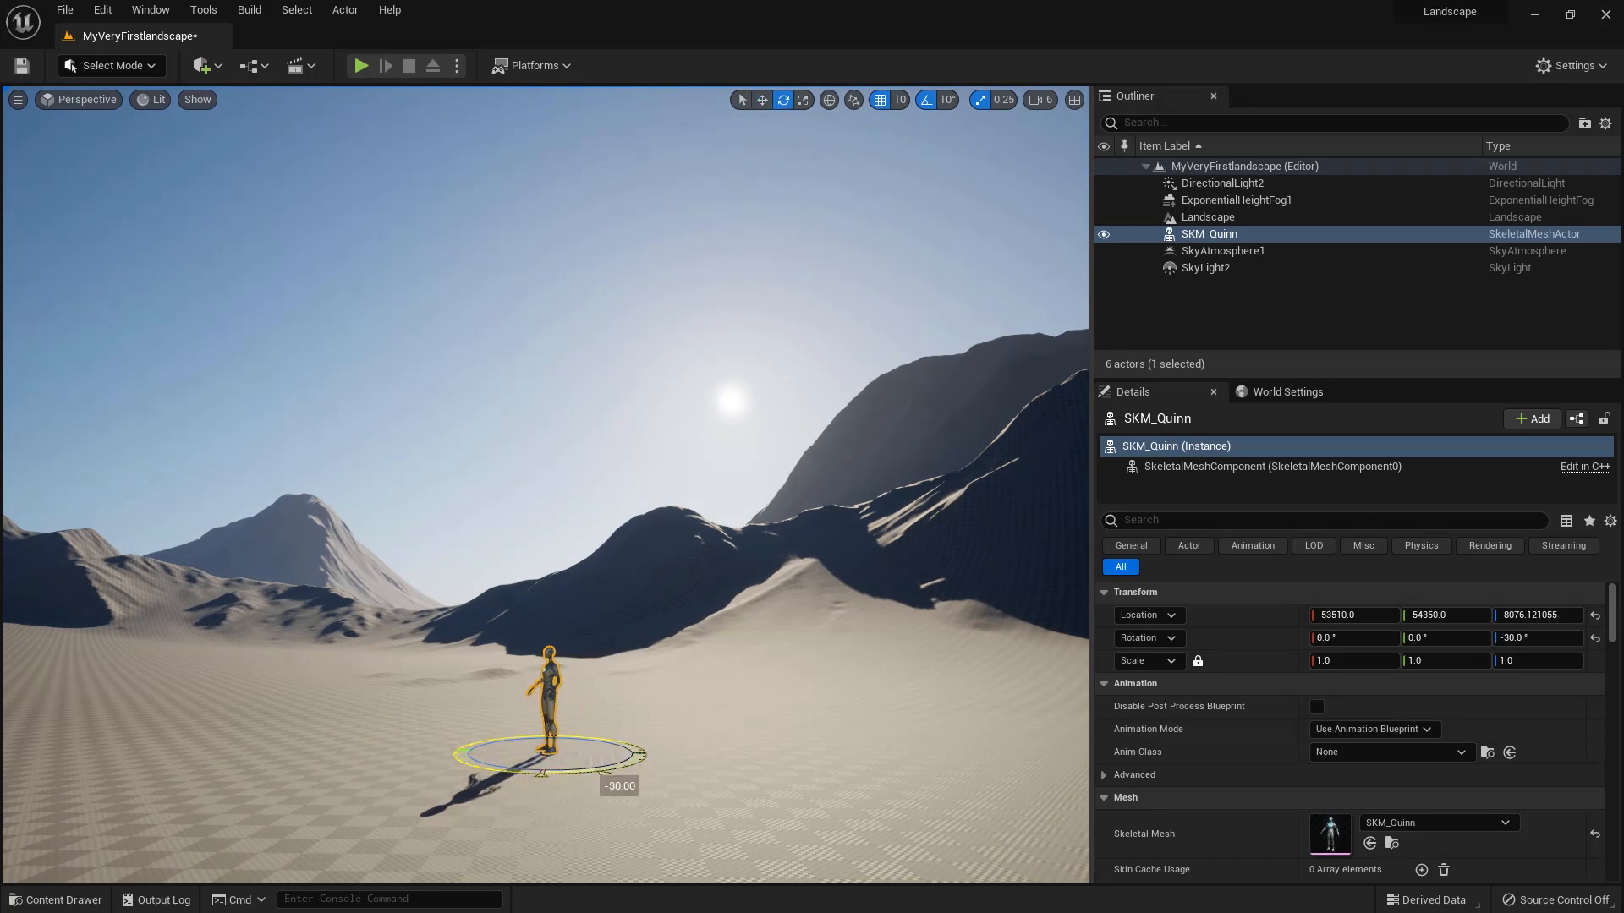
{"action": "key", "text": "f"}
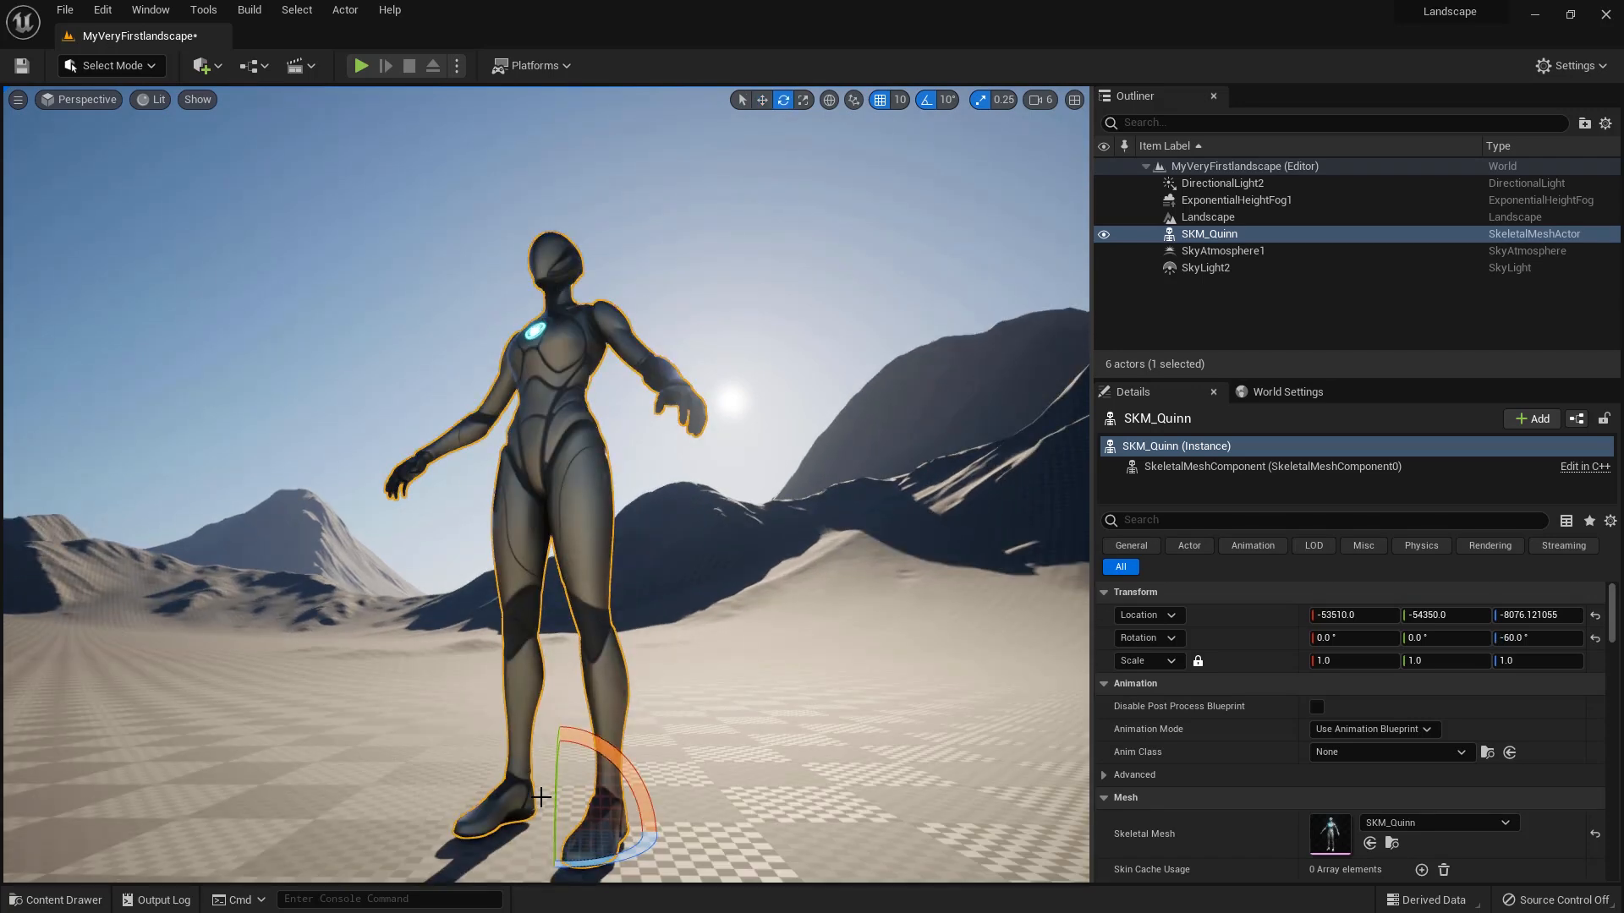
{"action": "scroll", "coordinate": [638, 668], "scroll_direction": "down", "scroll_amount": 6}
{"action": "scroll", "coordinate": [639, 667], "scroll_direction": "up", "scroll_amount": 4}
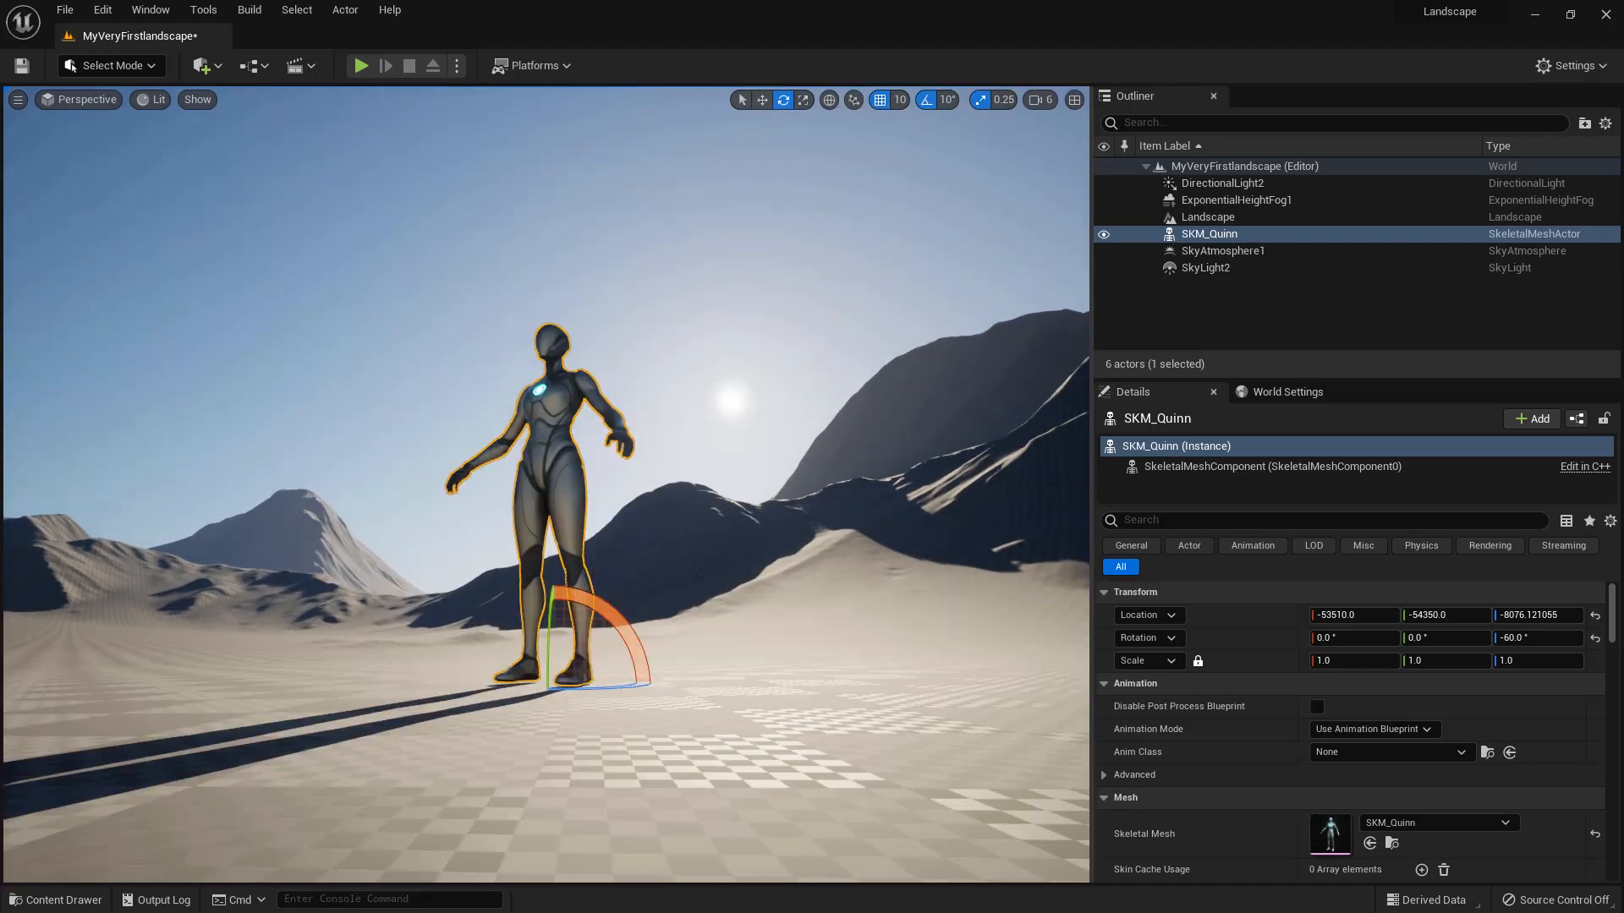
{"action": "left_click_drag", "start_coordinate": [639, 667], "coordinate": [491, 636], "text": "alt"}
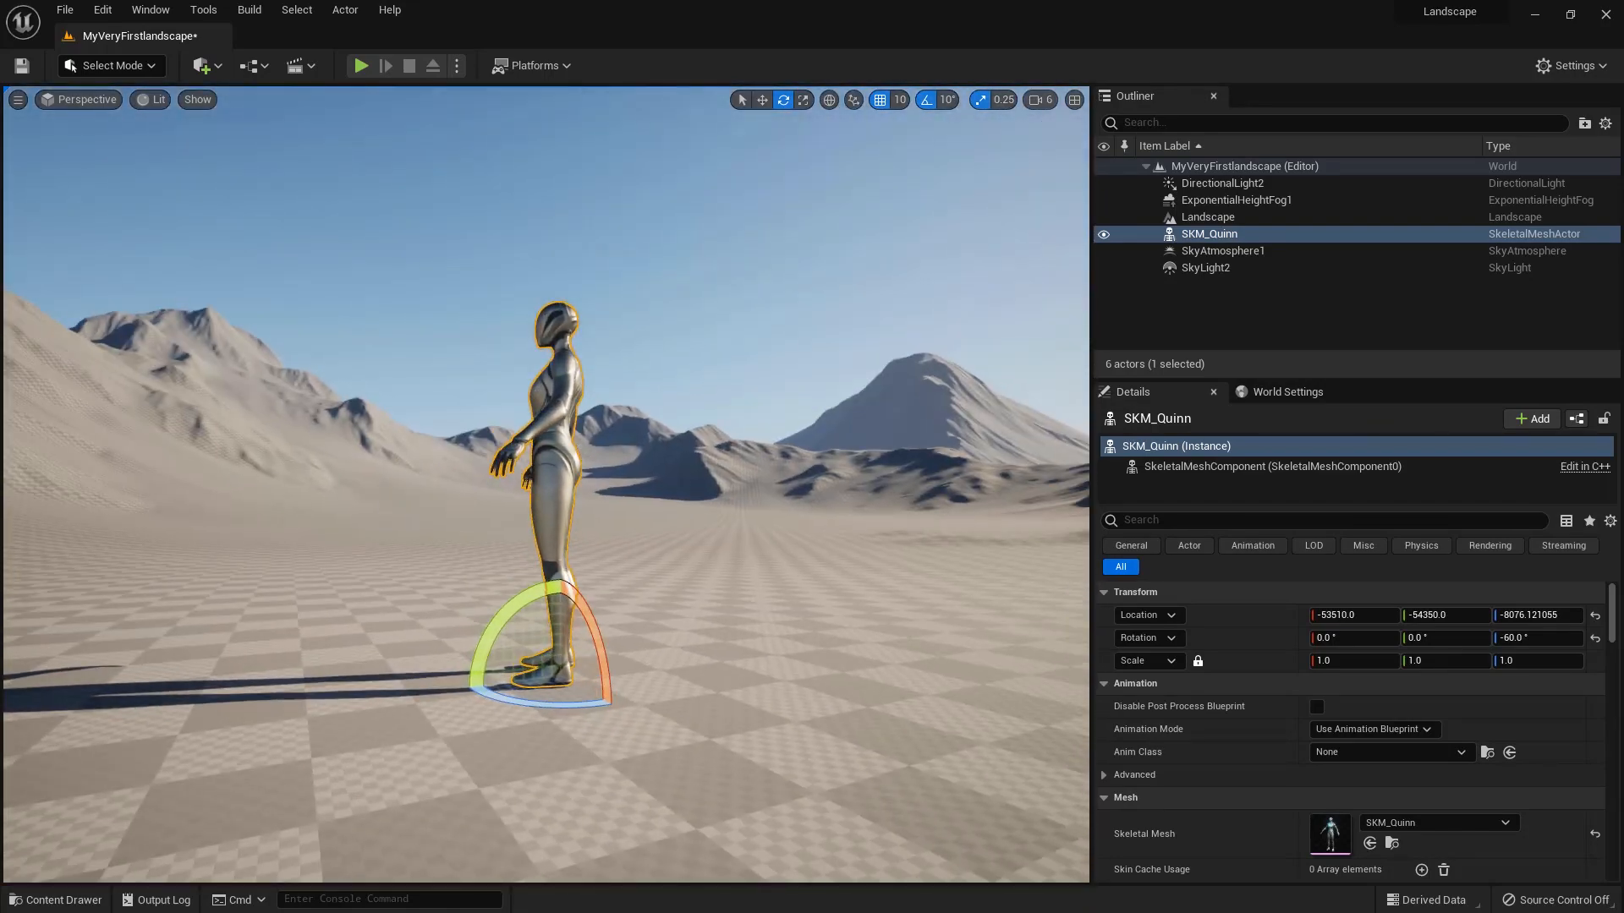
{"action": "left_click_drag", "start_coordinate": [560, 700], "coordinate": [187, 292]}
Step: Switch to Landscape mode, review the Manage tools, and return to the Sculpt tools with SKM_Quinn and the mountains in view
{"action": "left_click", "coordinate": [71, 72]}
{"action": "left_click", "coordinate": [102, 115]}
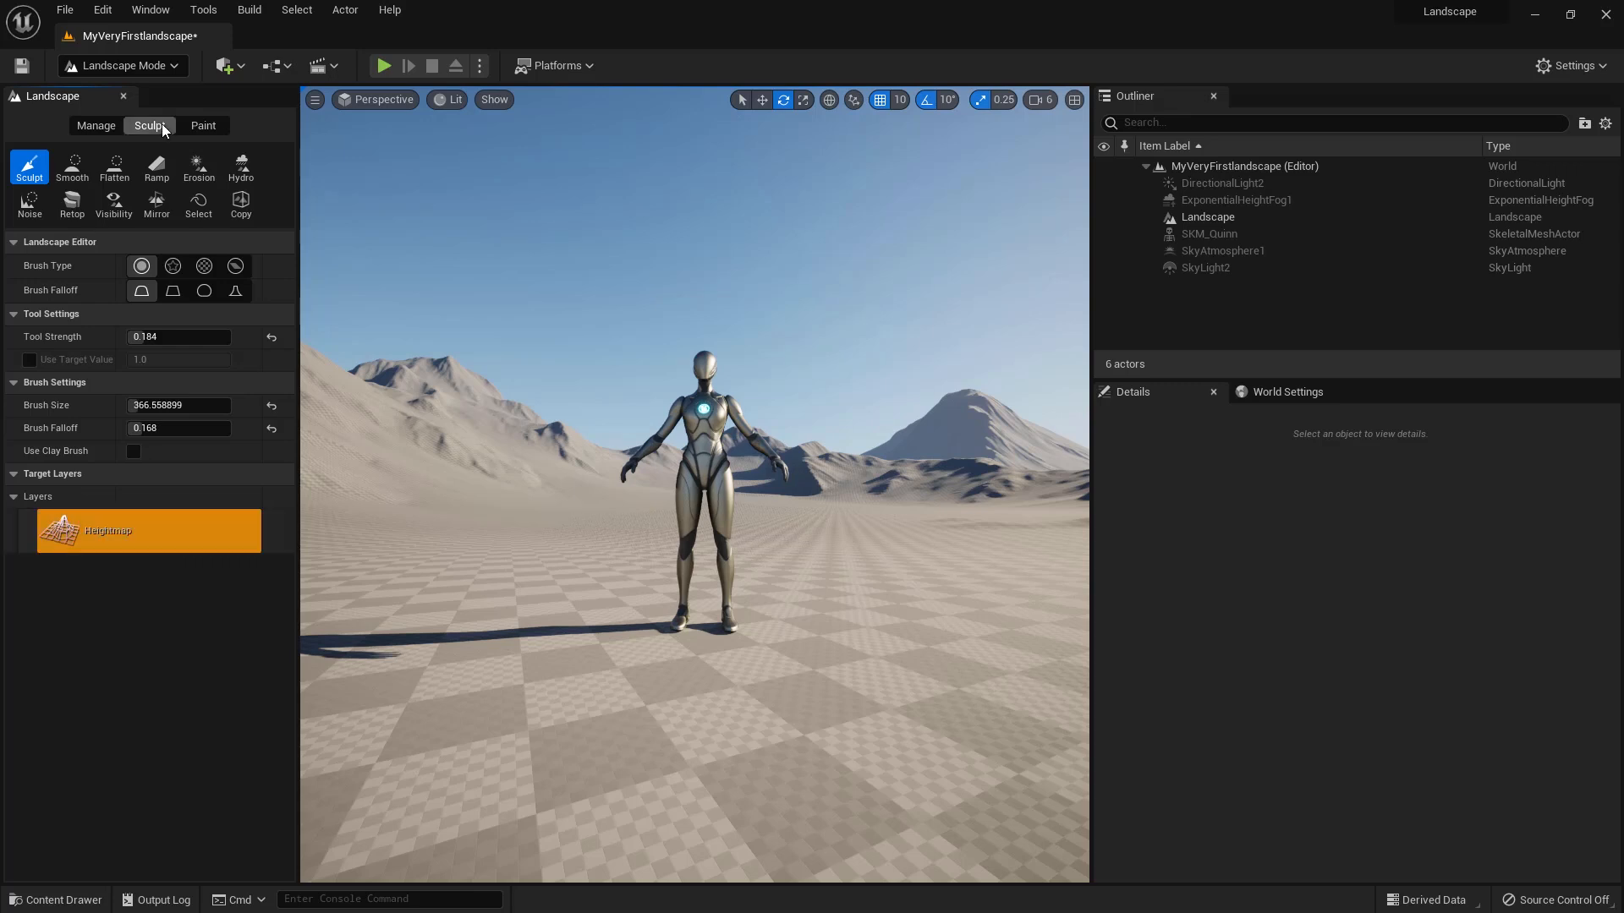
{"action": "left_click", "coordinate": [105, 127]}
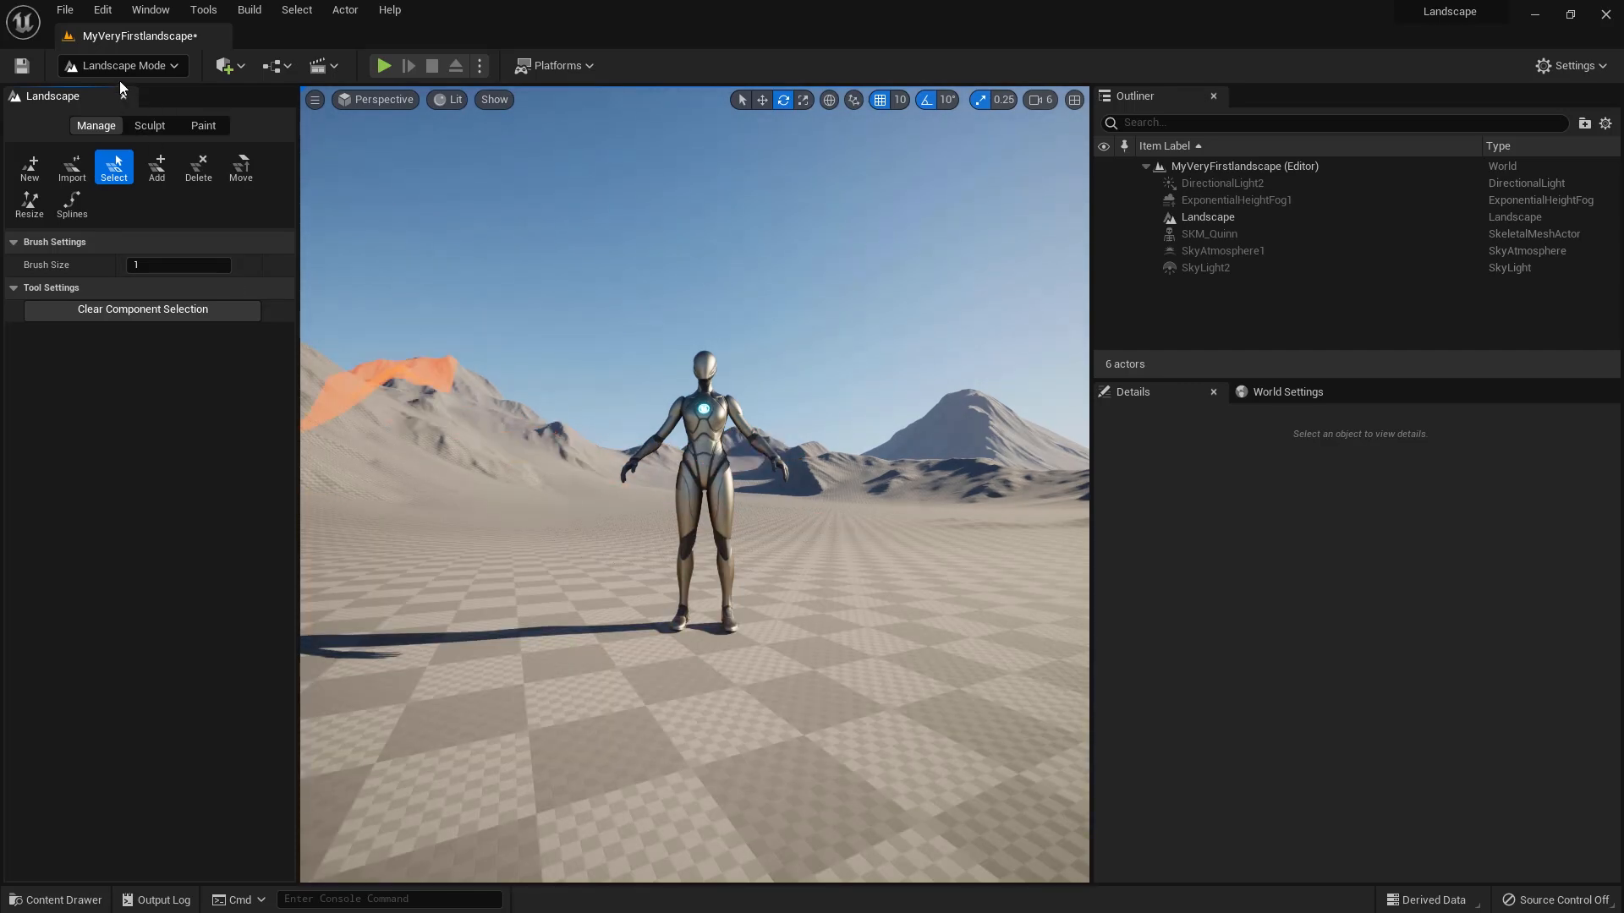
{"action": "left_click", "coordinate": [131, 127]}
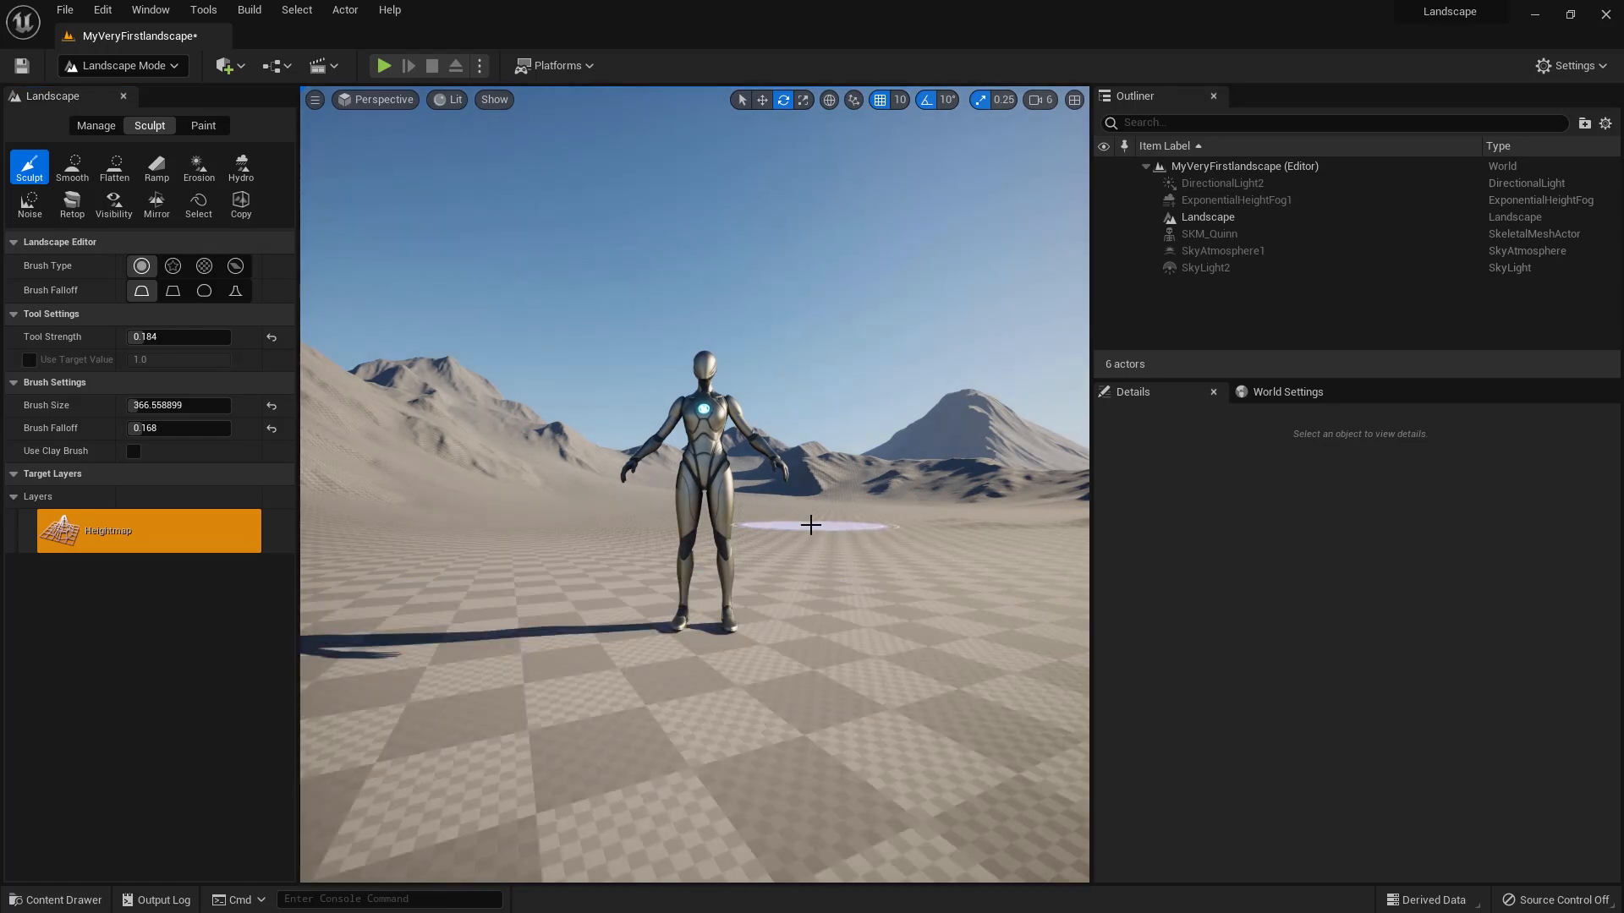
{"action": "right_click_drag", "start_coordinate": [808, 526], "coordinate": [809, 526]}
{"action": "key", "text": "s"}
{"action": "left_click_drag", "start_coordinate": [808, 526], "coordinate": [830, 613], "text": "alt"}
{"action": "mouse_move", "coordinate": [725, 737]}
{"action": "left_mouse_down", "text": "alt"}
{"action": "mouse_move", "coordinate": [308, 685]}
{"action": "mouse_move", "coordinate": [939, 682]}
{"action": "left_mouse_up", "text": "alt"}
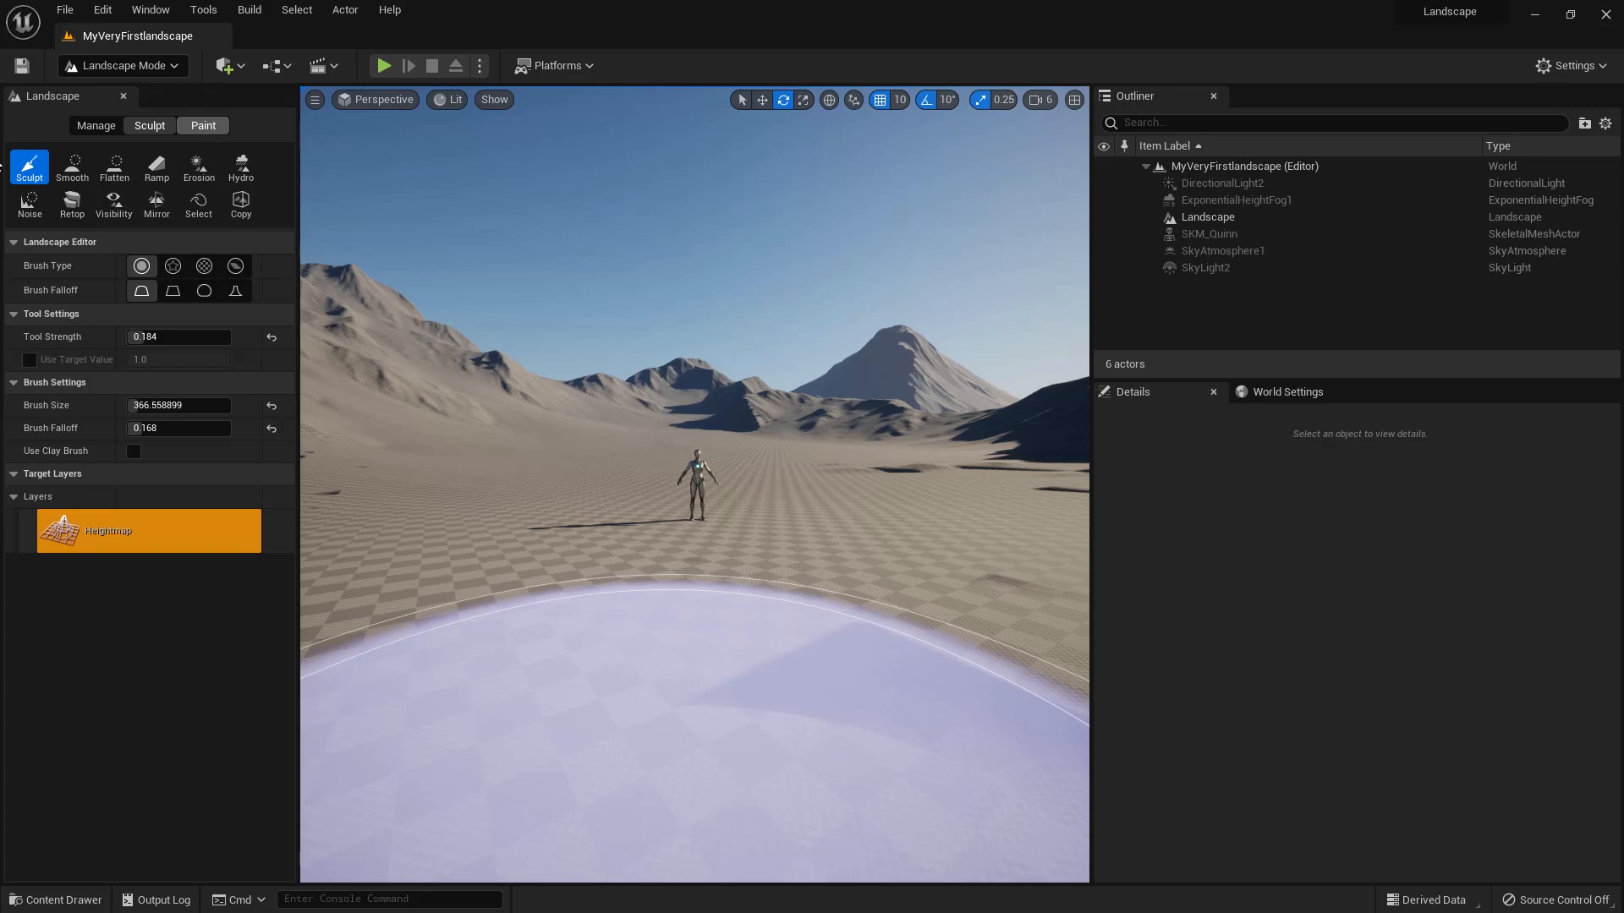
Step: Save the current level and all other unsaved content in the project
{"action": "left_click", "coordinate": [52, 906]}
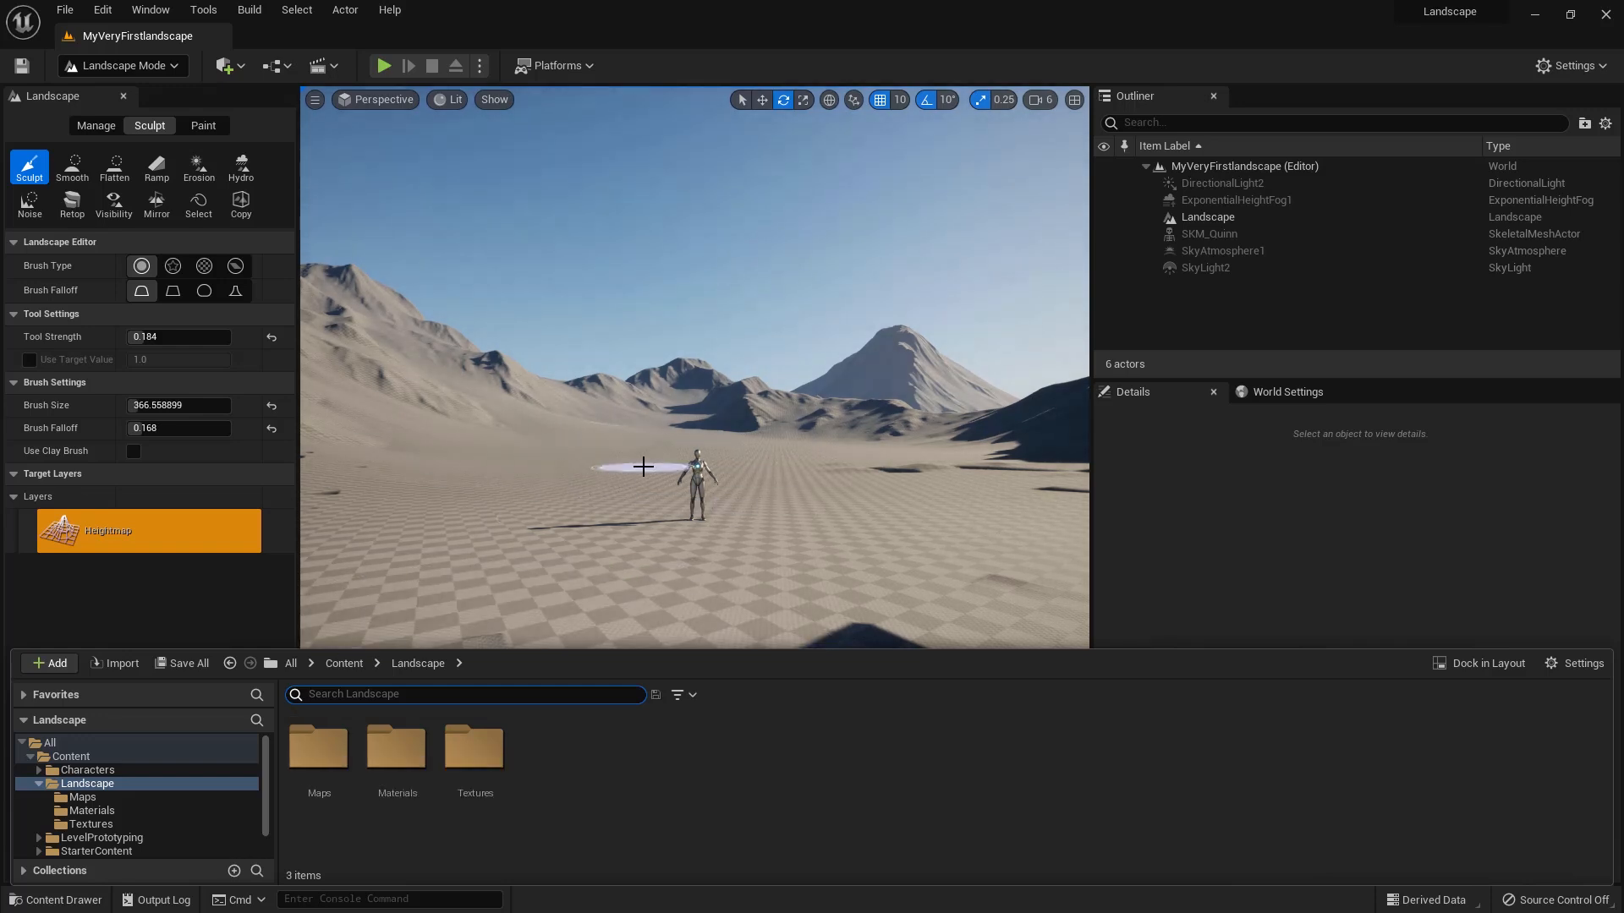
{"action": "left_click", "coordinate": [65, 10]}
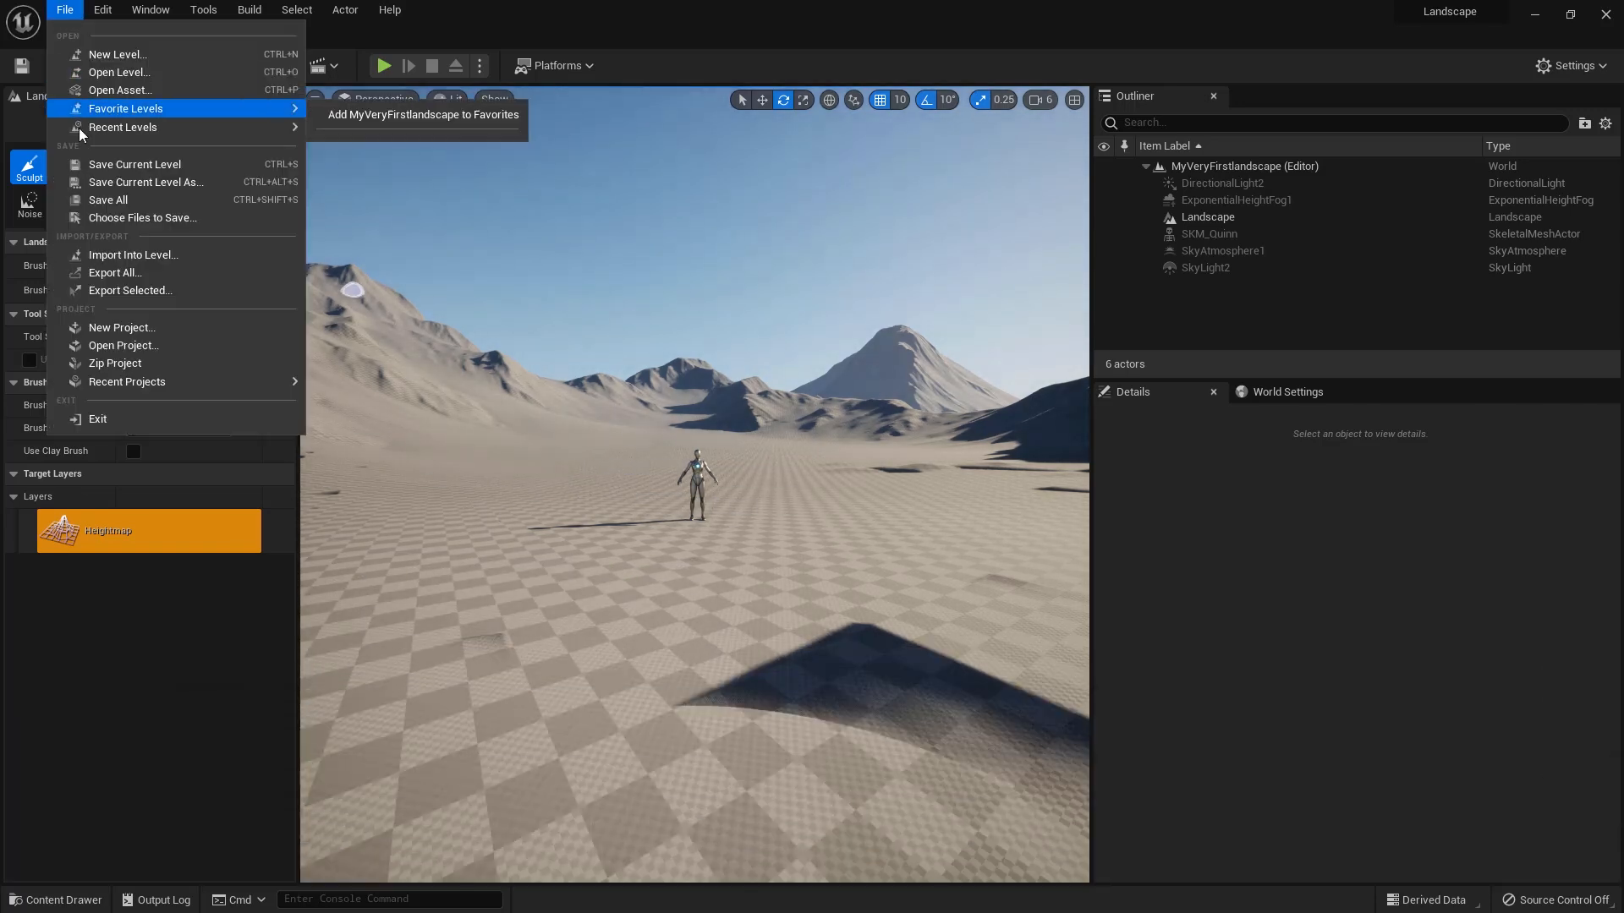
{"action": "left_click", "coordinate": [118, 202]}
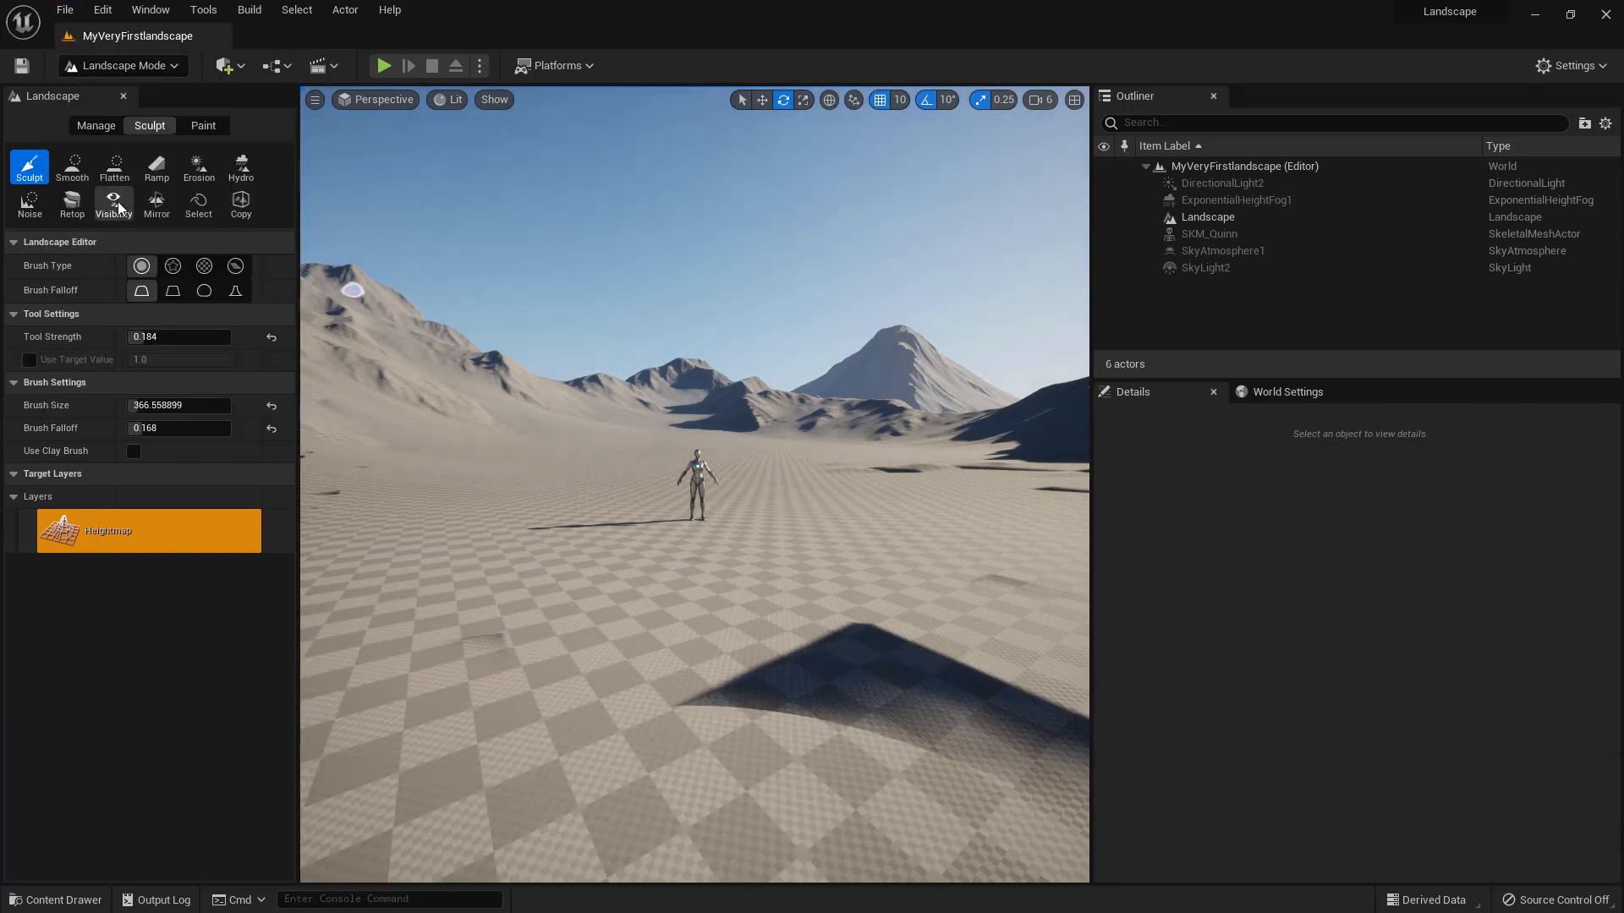
Step: Create a new material named M_Landscape in the Landscape project's Materials folder
{"action": "left_click", "coordinate": [52, 897]}
{"action": "double_click", "coordinate": [391, 766]}
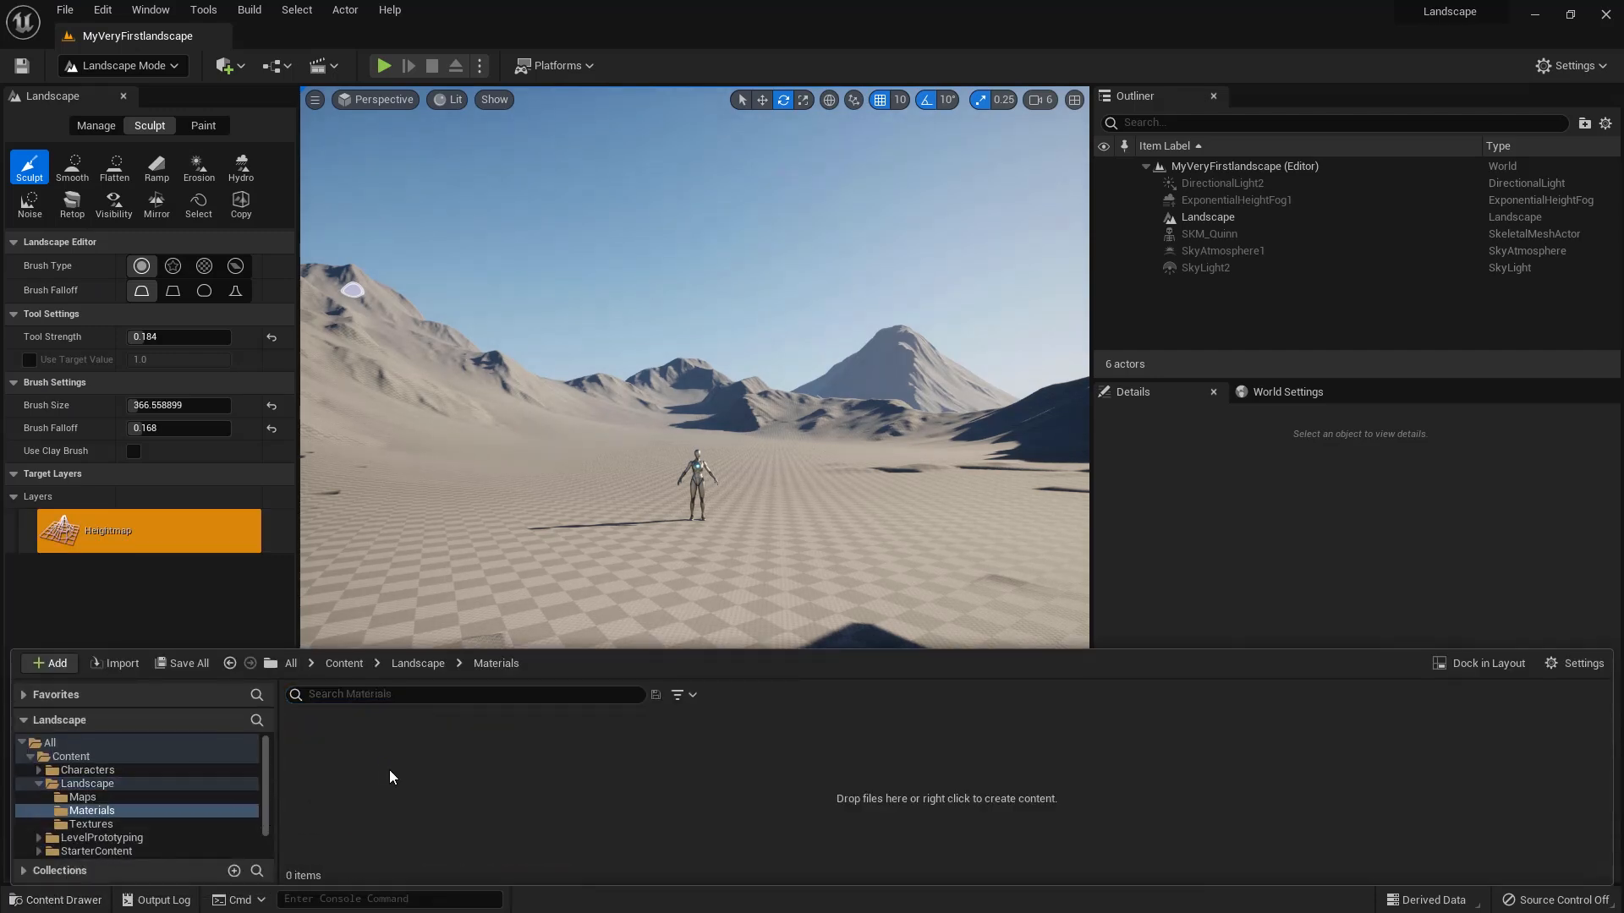
{"action": "right_click", "coordinate": [378, 768]}
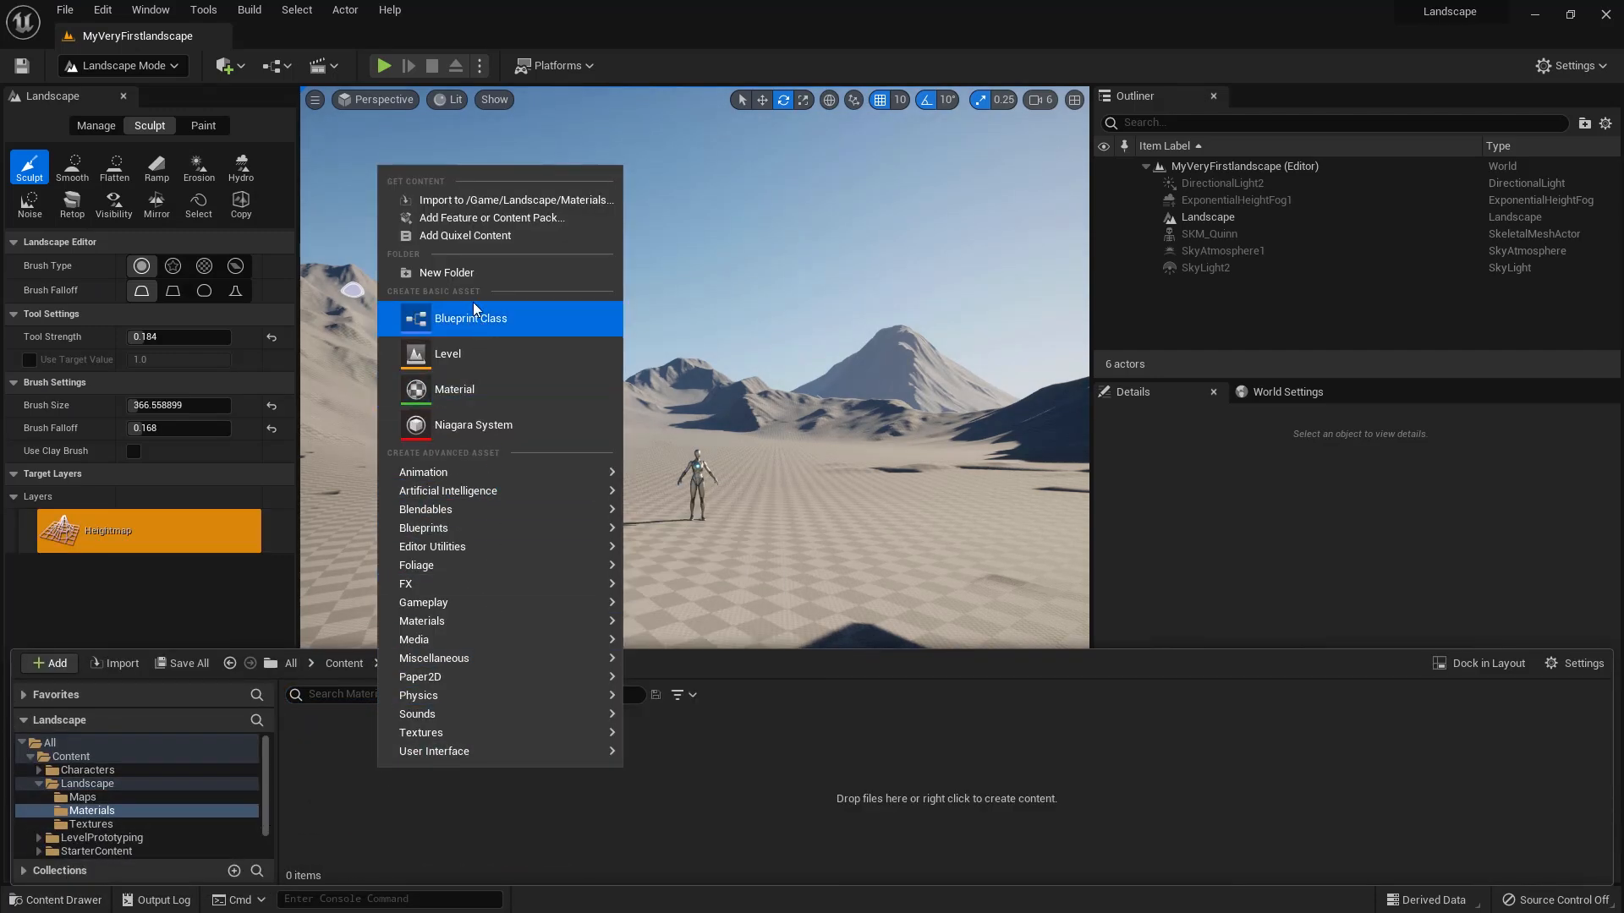
{"action": "left_click", "coordinate": [471, 391]}
{"action": "type", "text": "M_L"}
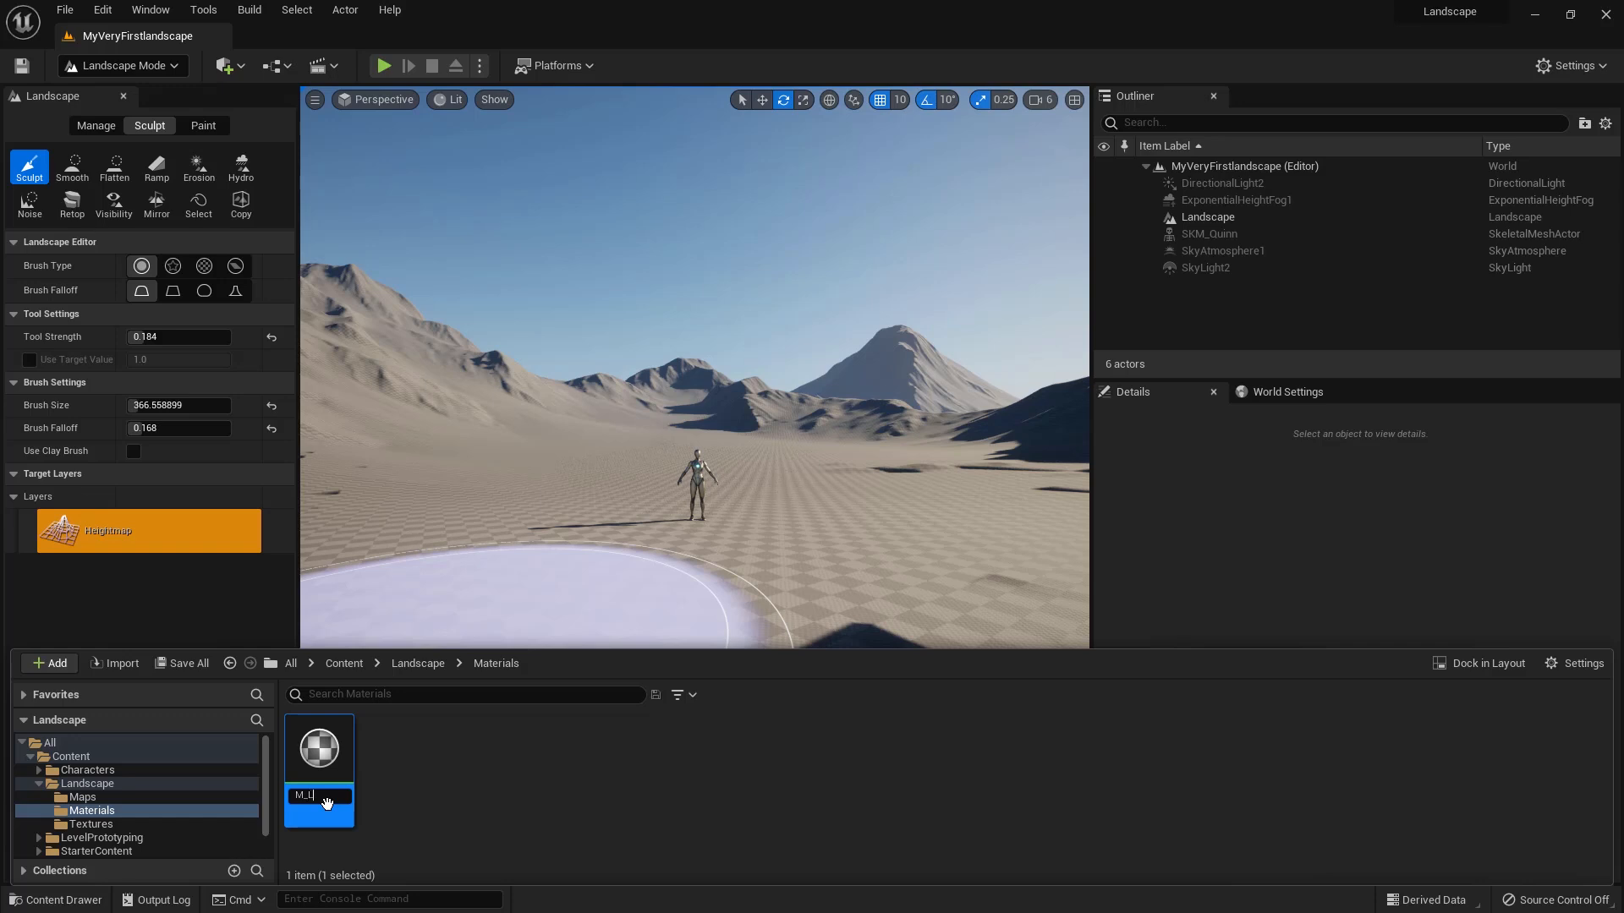
{"action": "key", "text": "Return"}
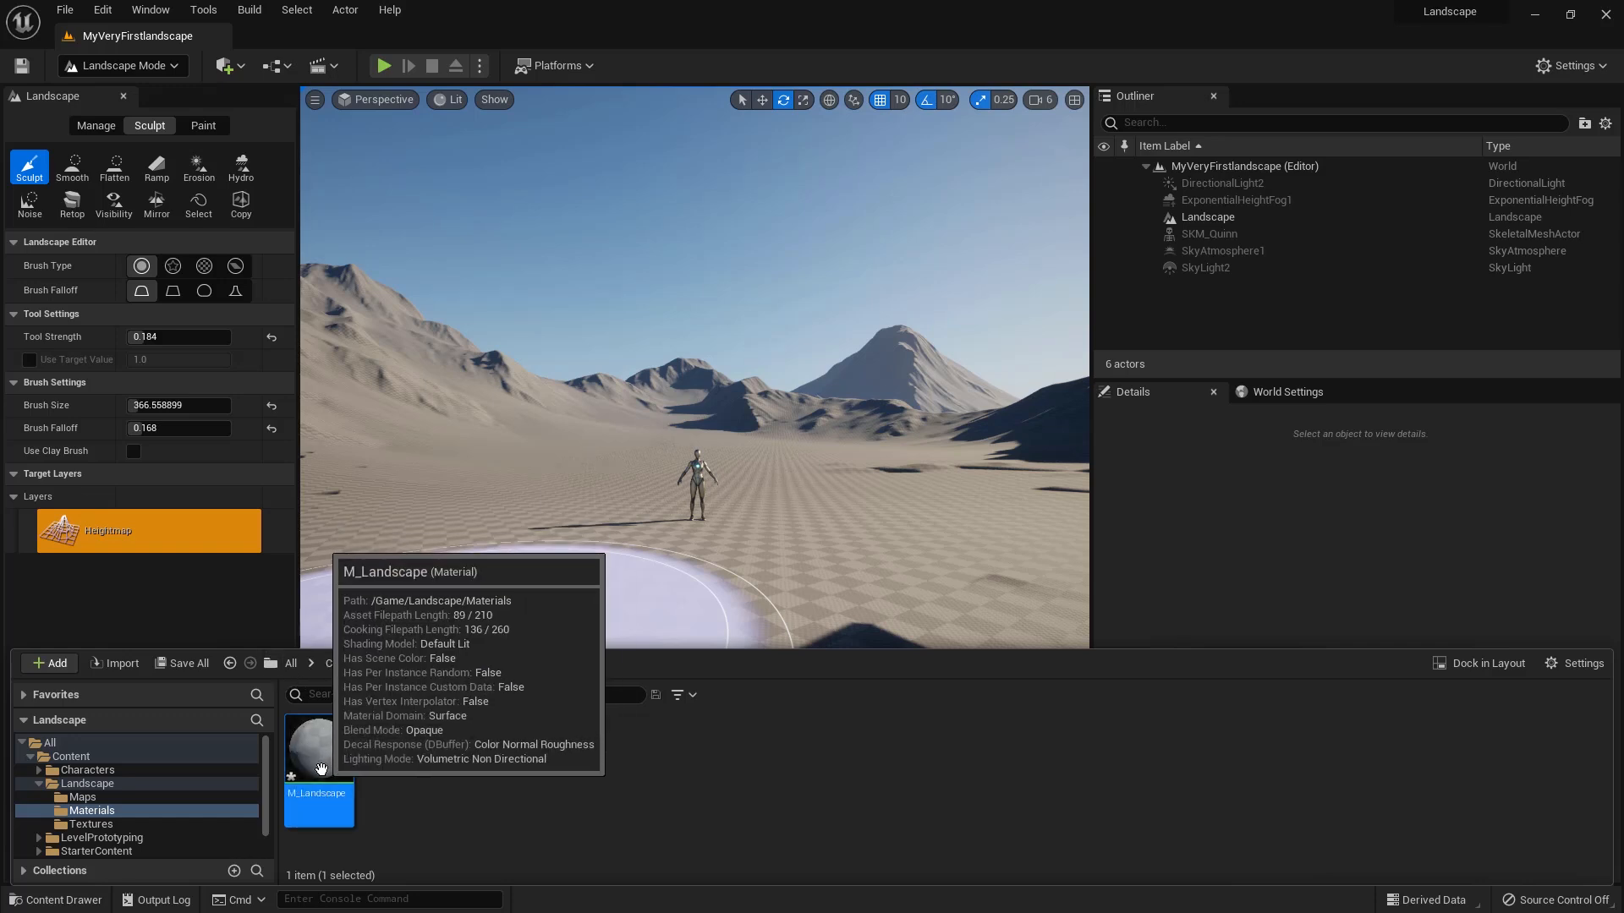
Step: Create a material instance from M_Landscape and give it a name starting with MI
{"action": "right_click", "coordinate": [326, 795]}
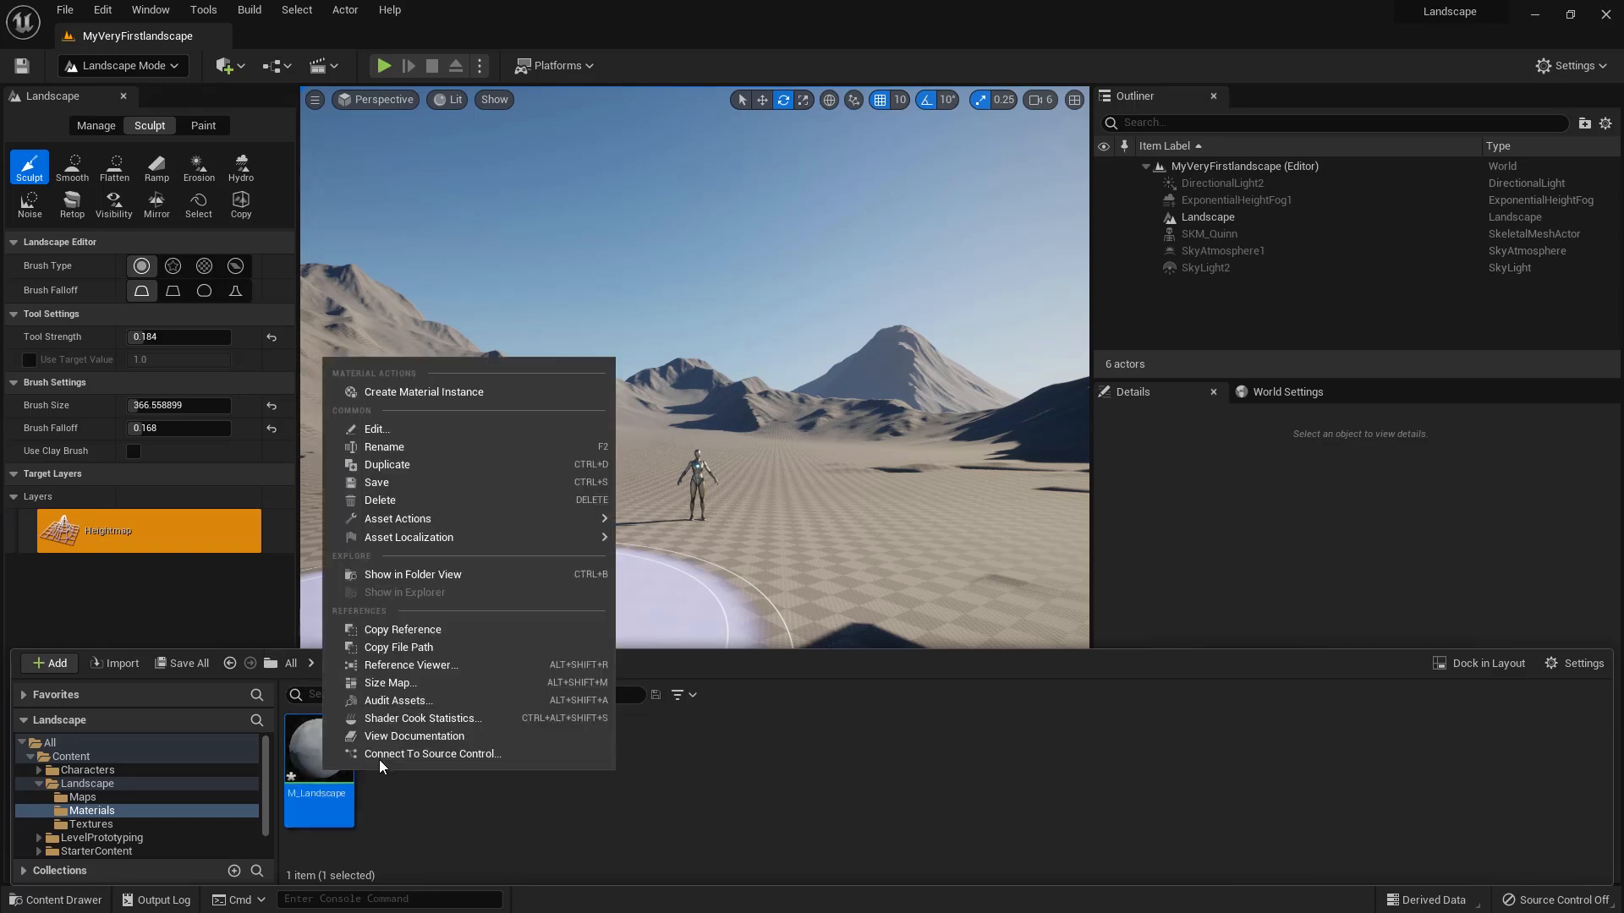
{"action": "left_click", "coordinate": [438, 395]}
{"action": "type", "text": "MI"}
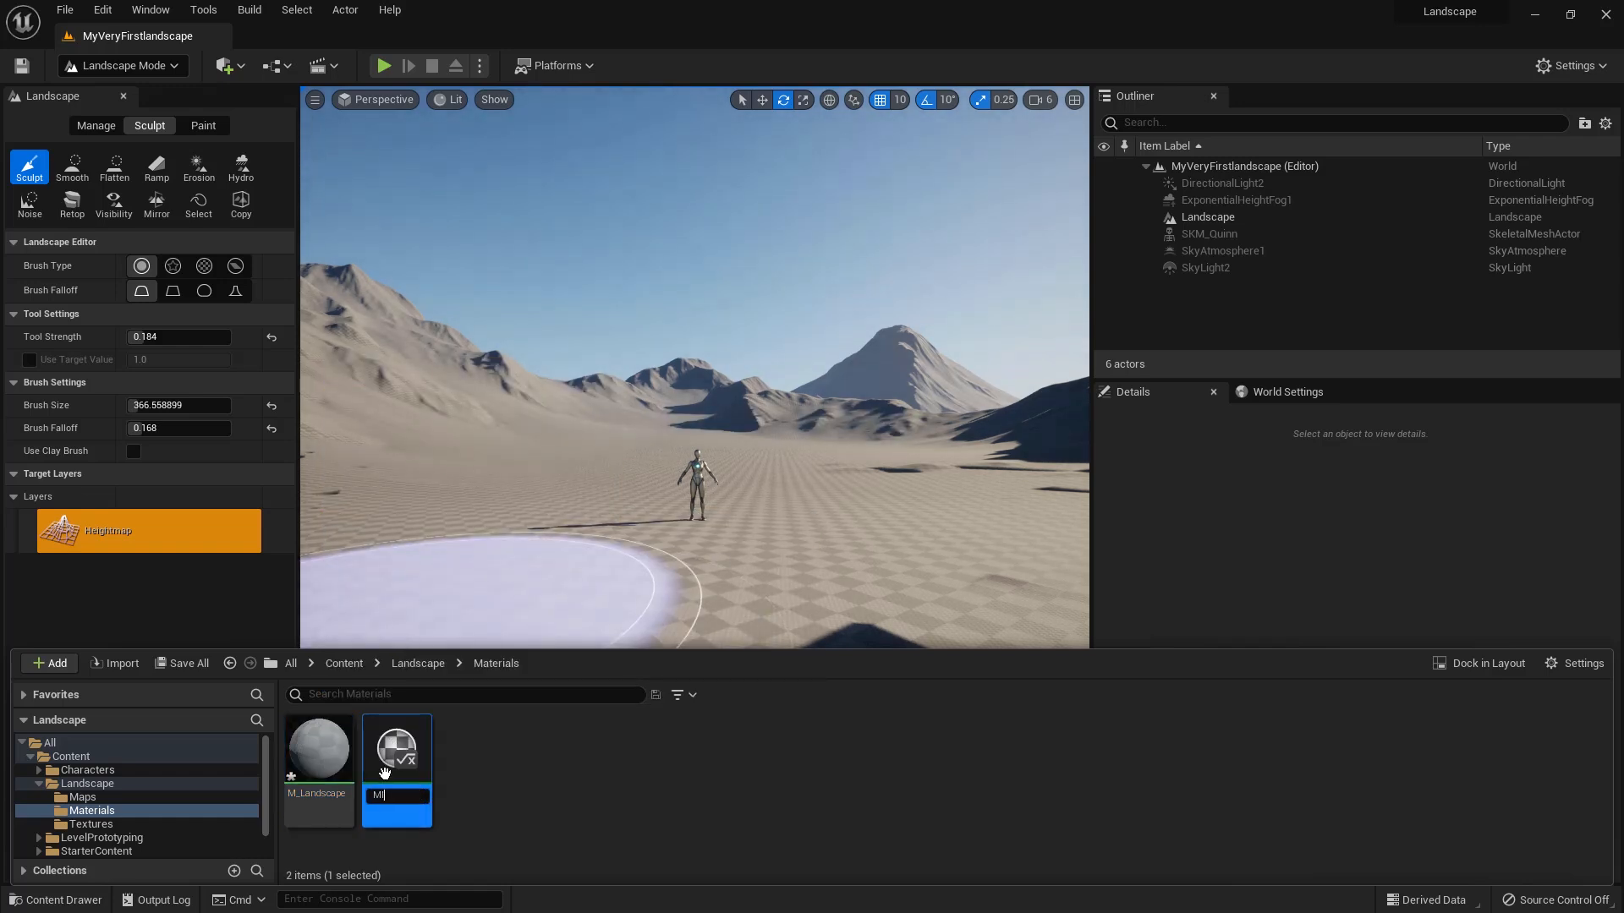
Step: Name the new material instance in the Landscape/Materials folder MI_Landscape
{"action": "type", "text": "_Landscape"}
{"action": "key", "text": "Return"}
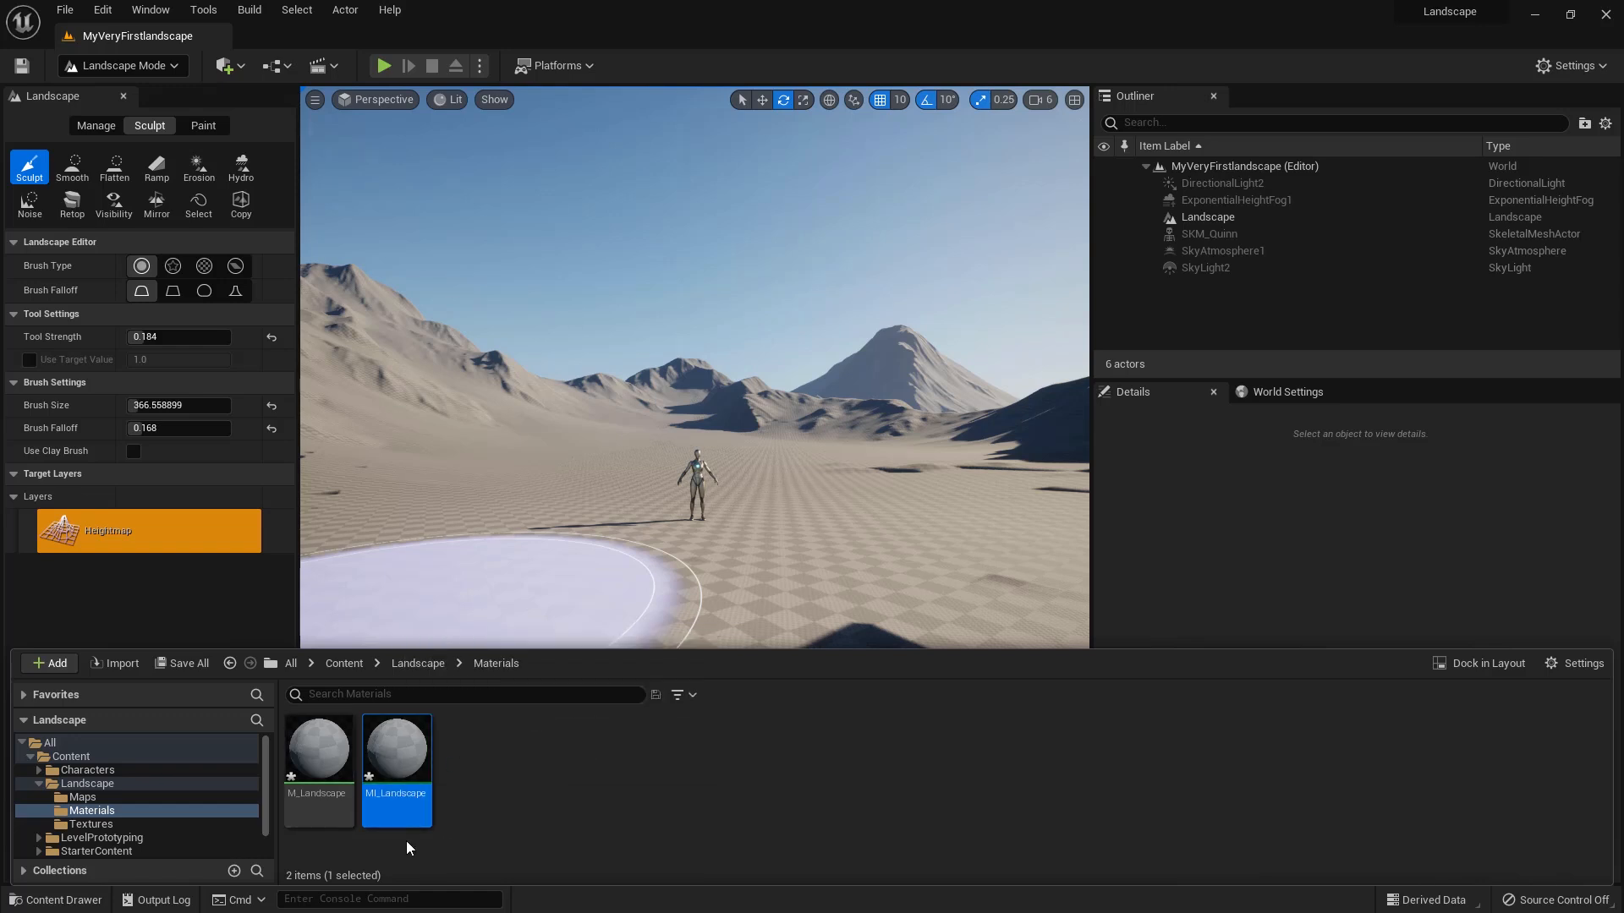
{"action": "left_click", "coordinate": [313, 766]}
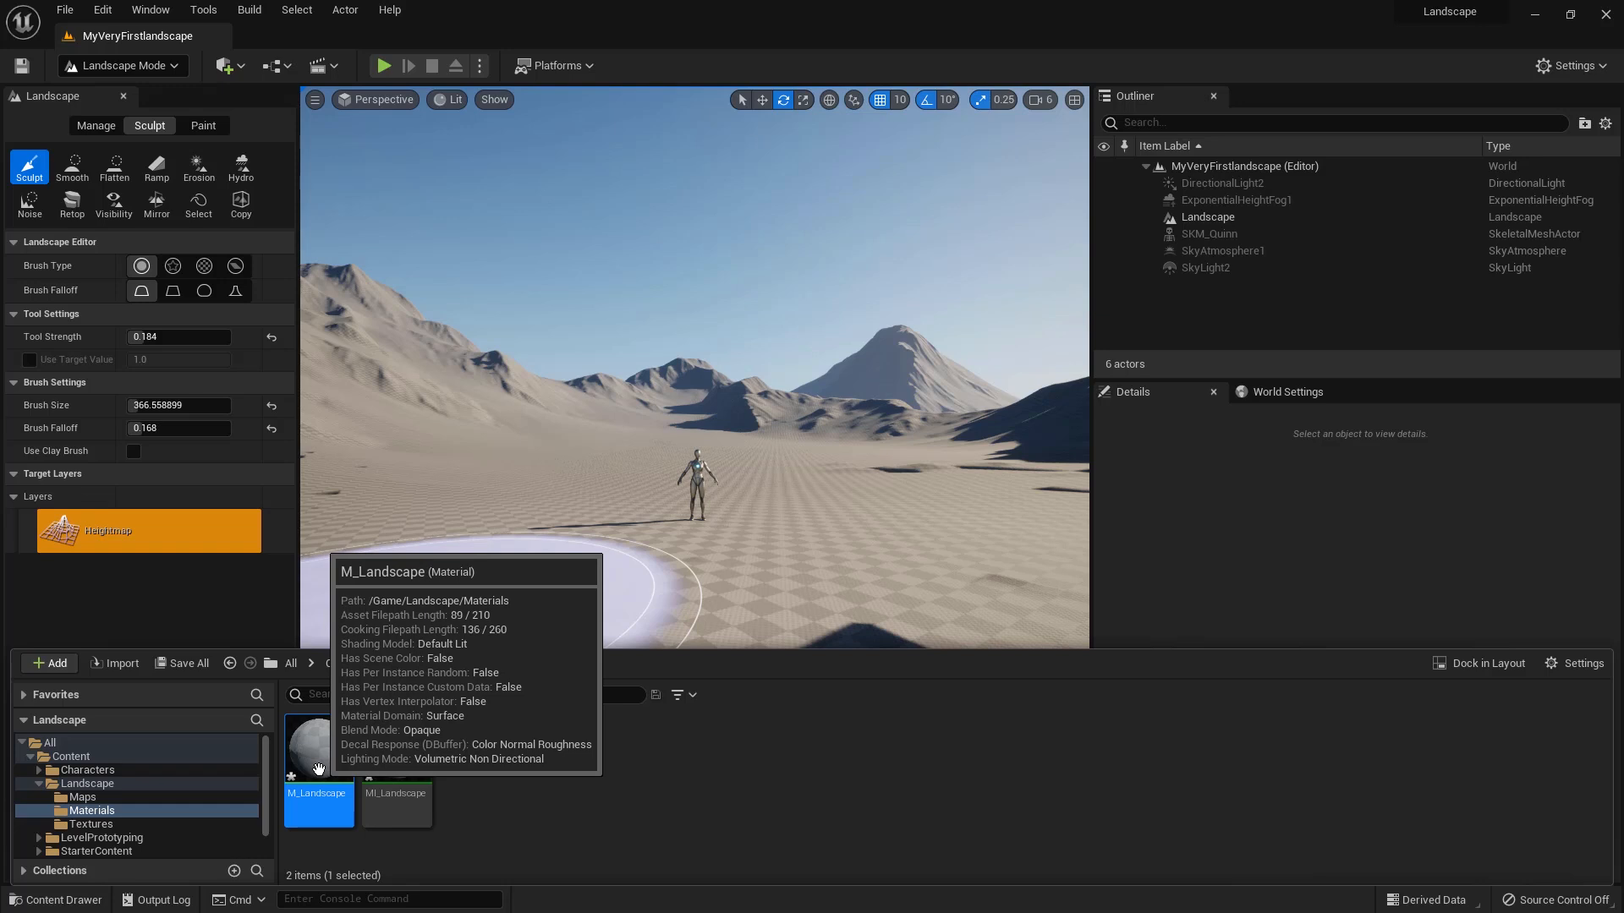
{"action": "left_click", "coordinate": [397, 762]}
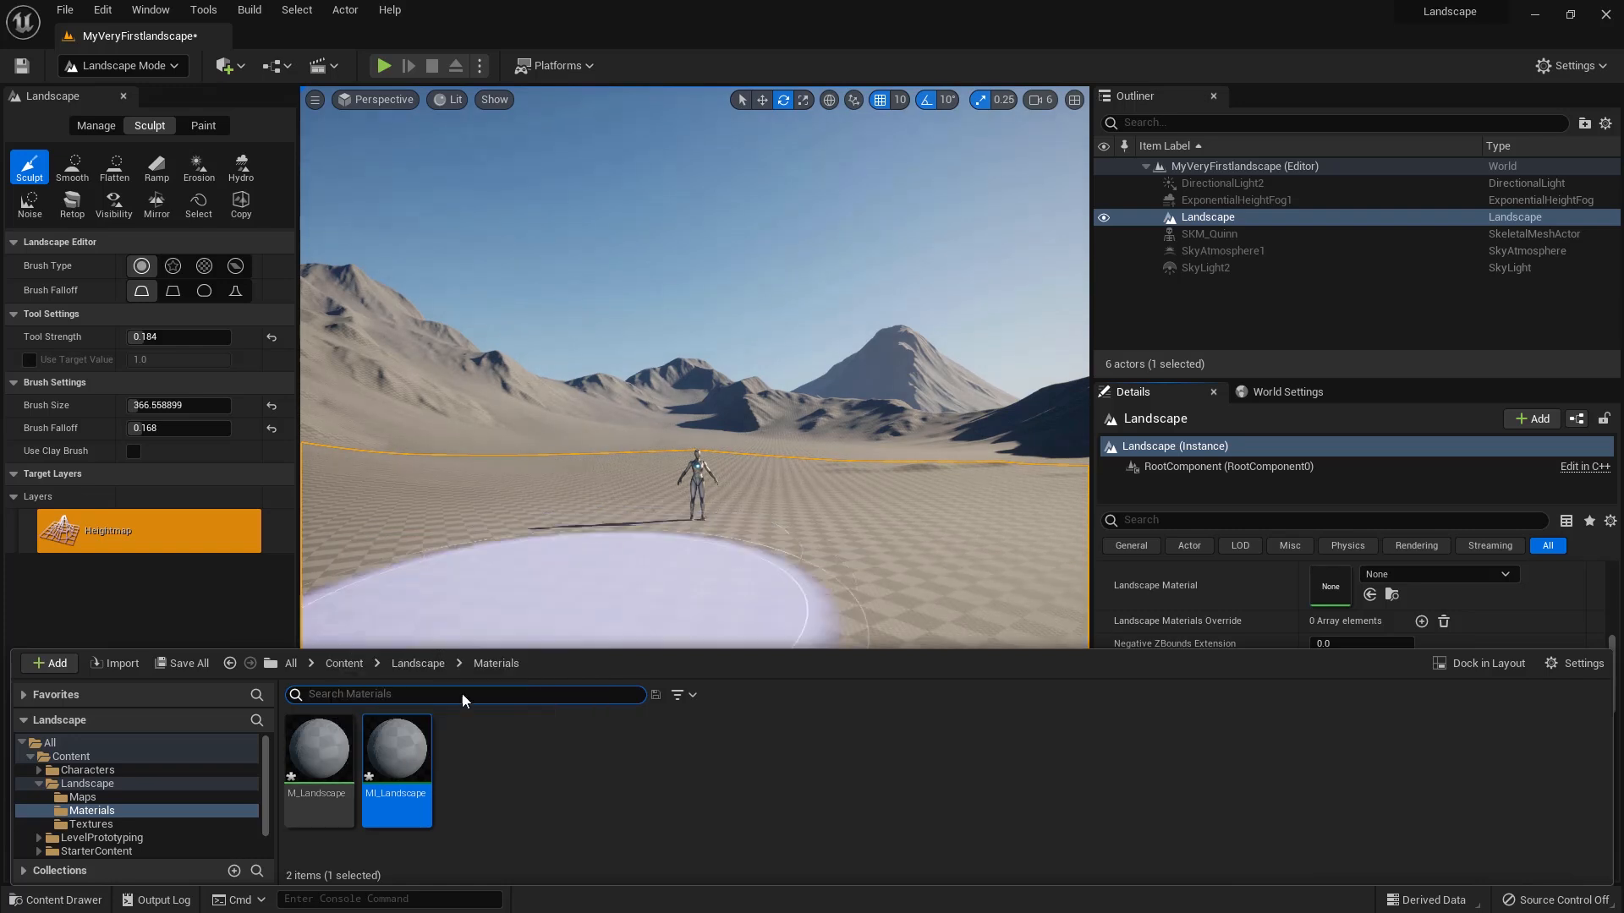
Step: Open the M_Landscape material docked beside the level, and browse to the Content/Landscape/Textures folder from its editor
{"action": "double_click", "coordinate": [312, 754]}
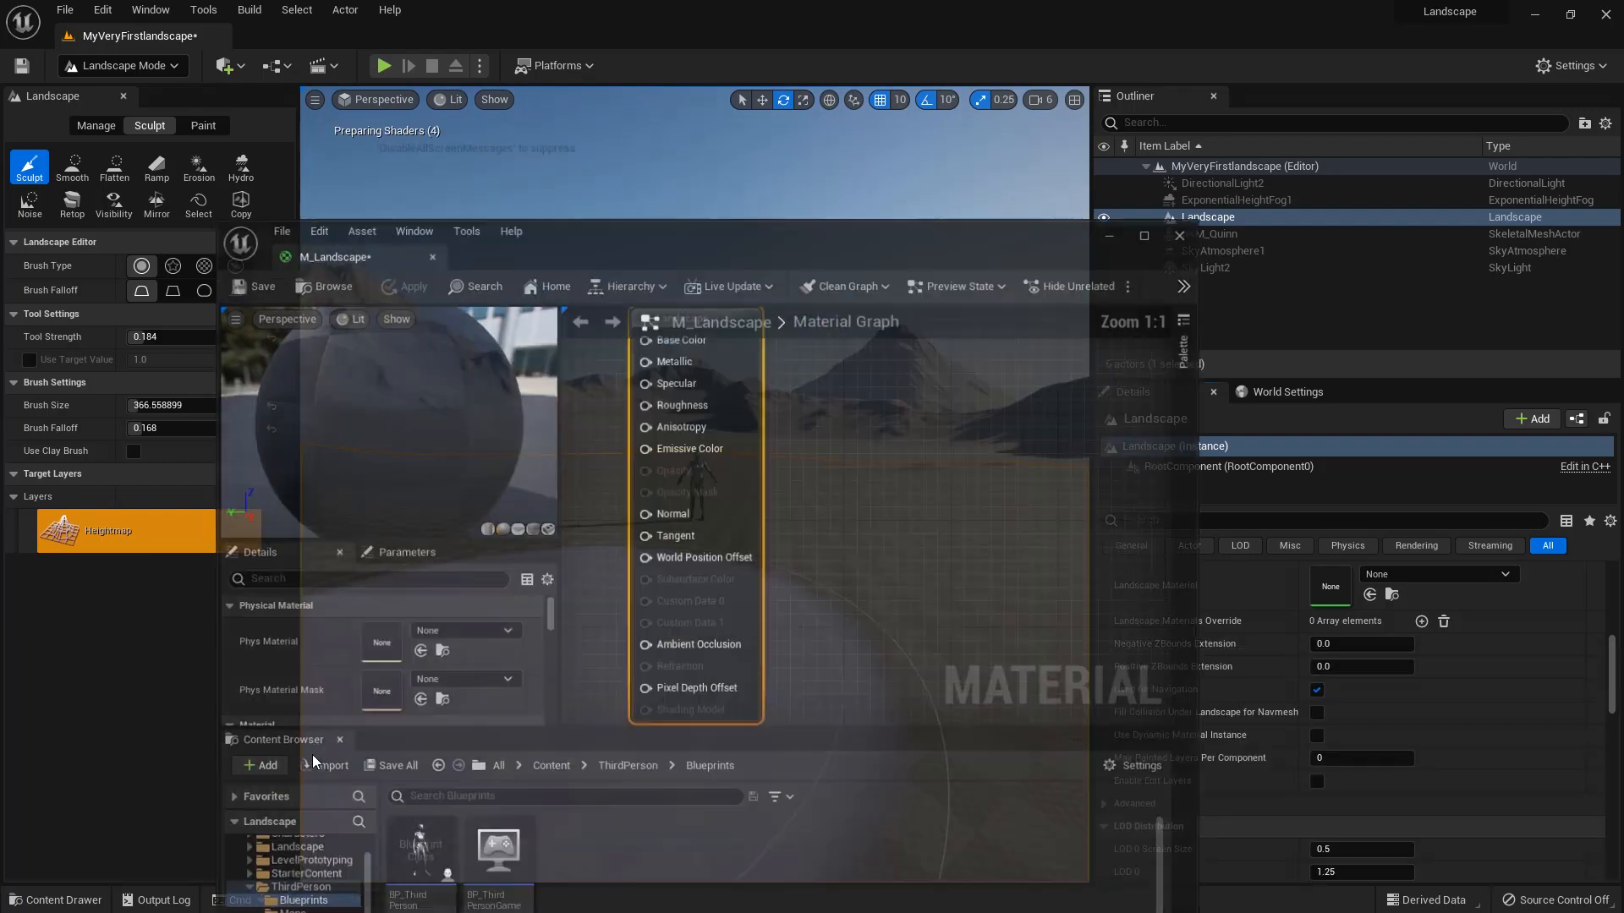
{"action": "left_click_drag", "start_coordinate": [338, 252], "coordinate": [327, 42]}
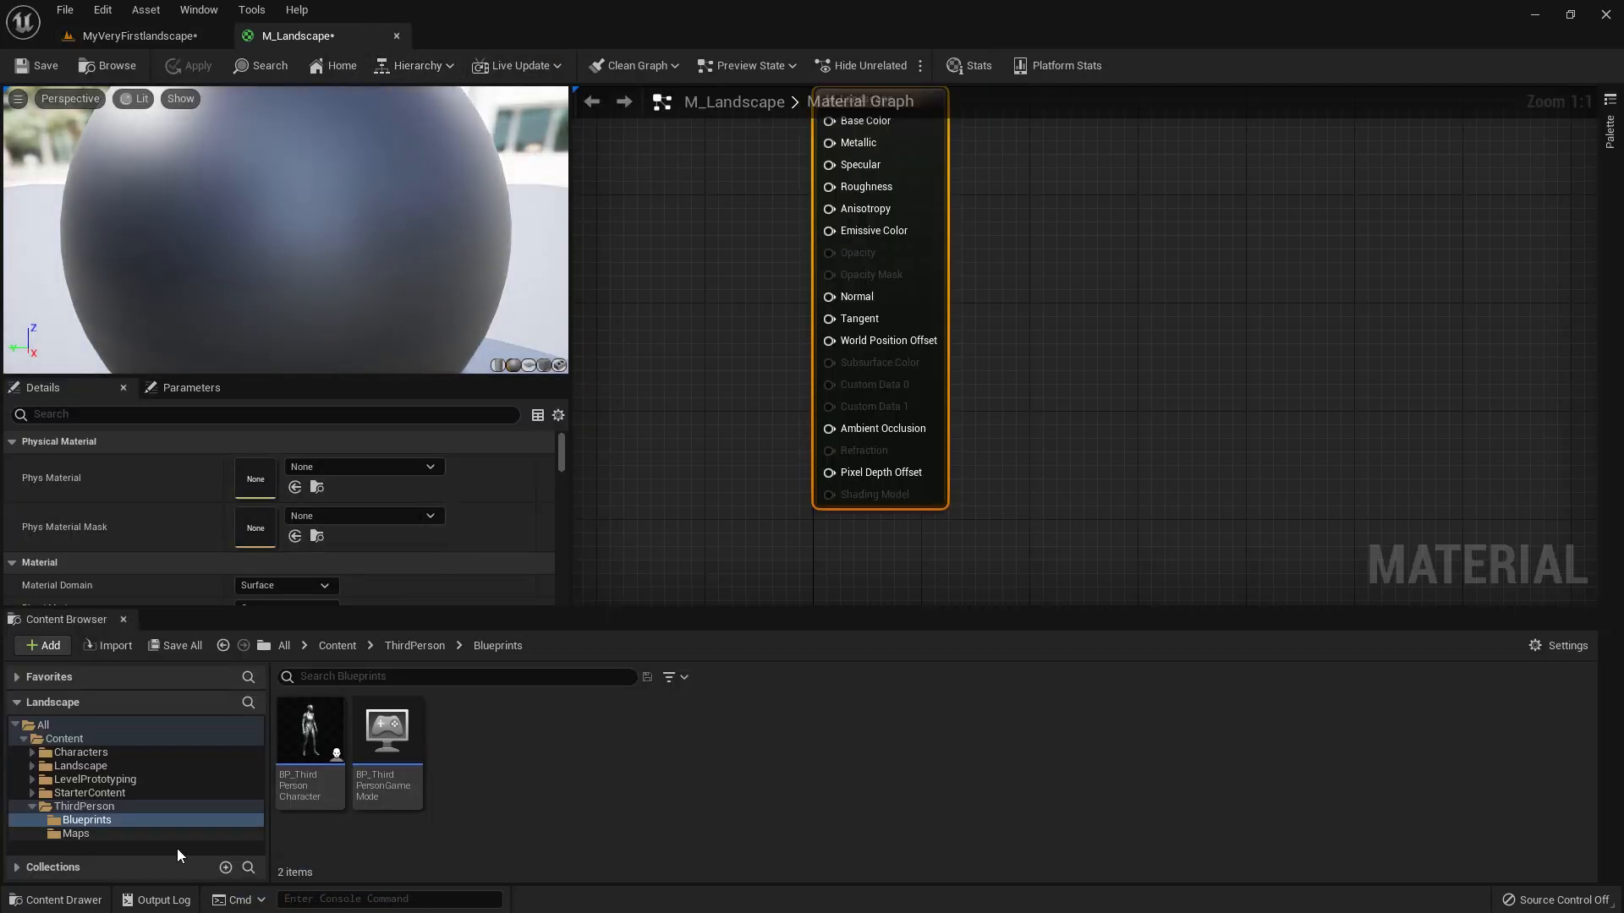
{"action": "left_click", "coordinate": [24, 739]}
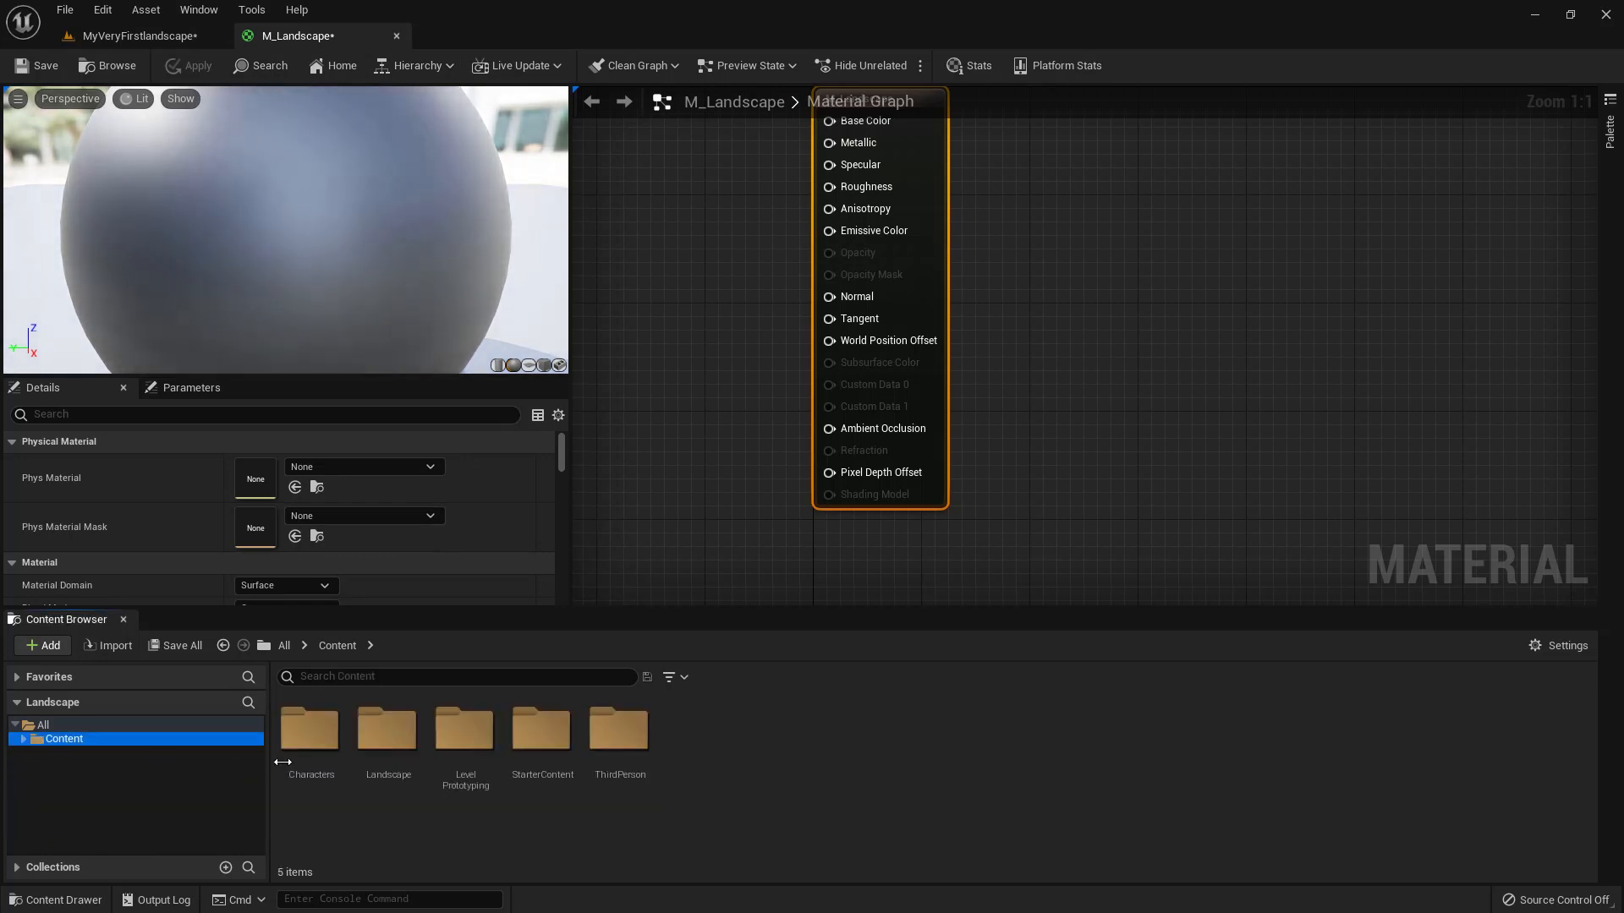
{"action": "double_click", "coordinate": [389, 730]}
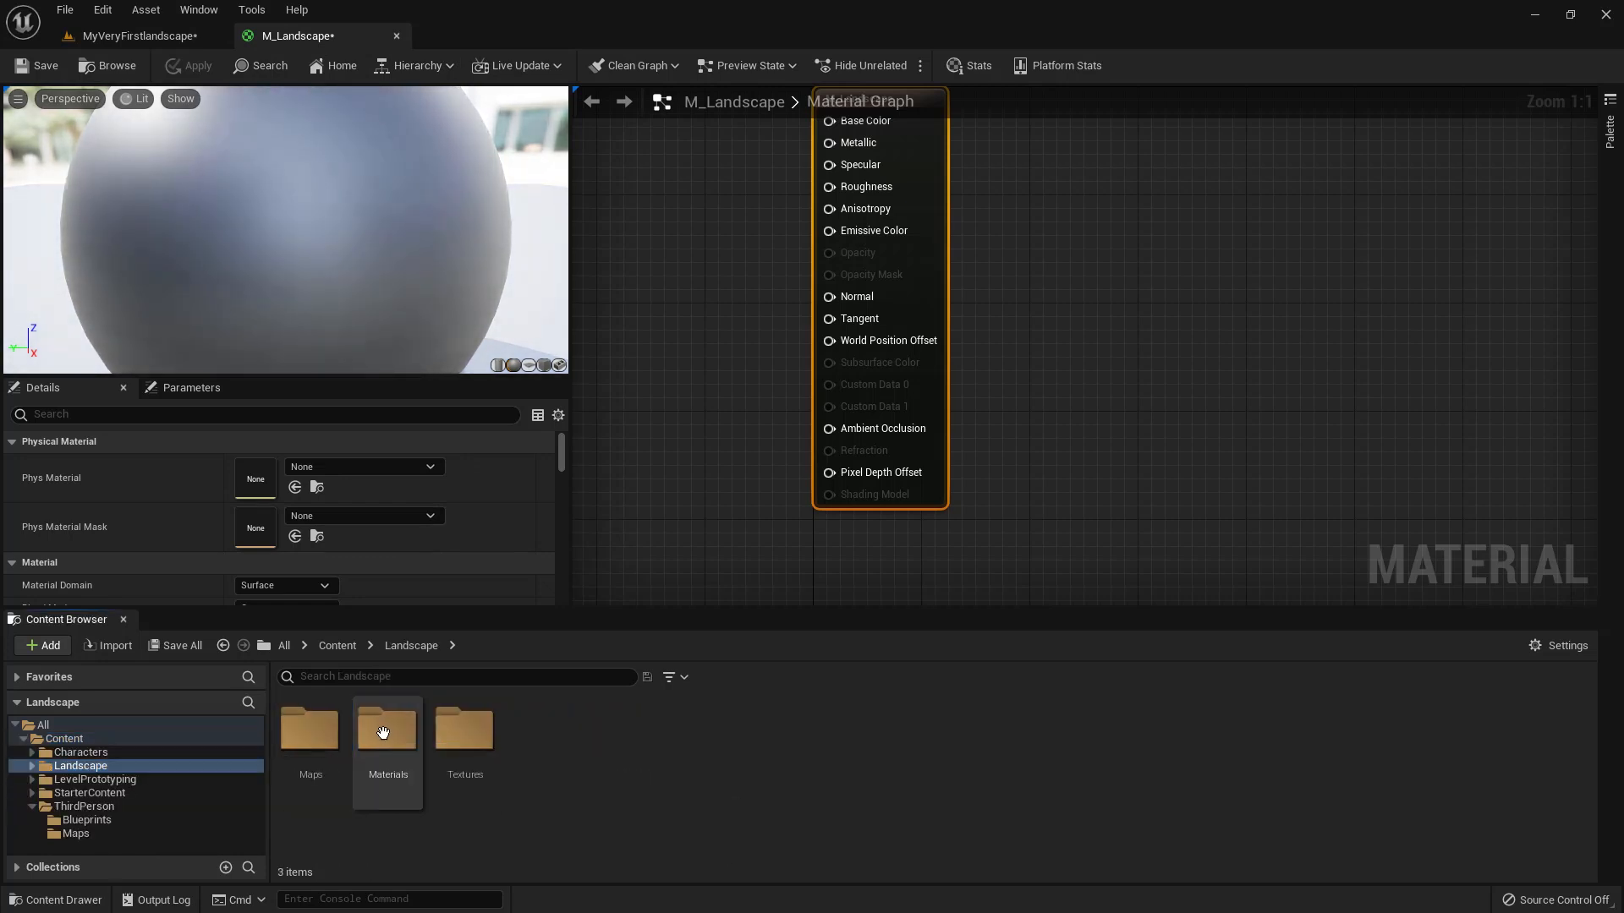
{"action": "double_click", "coordinate": [465, 729]}
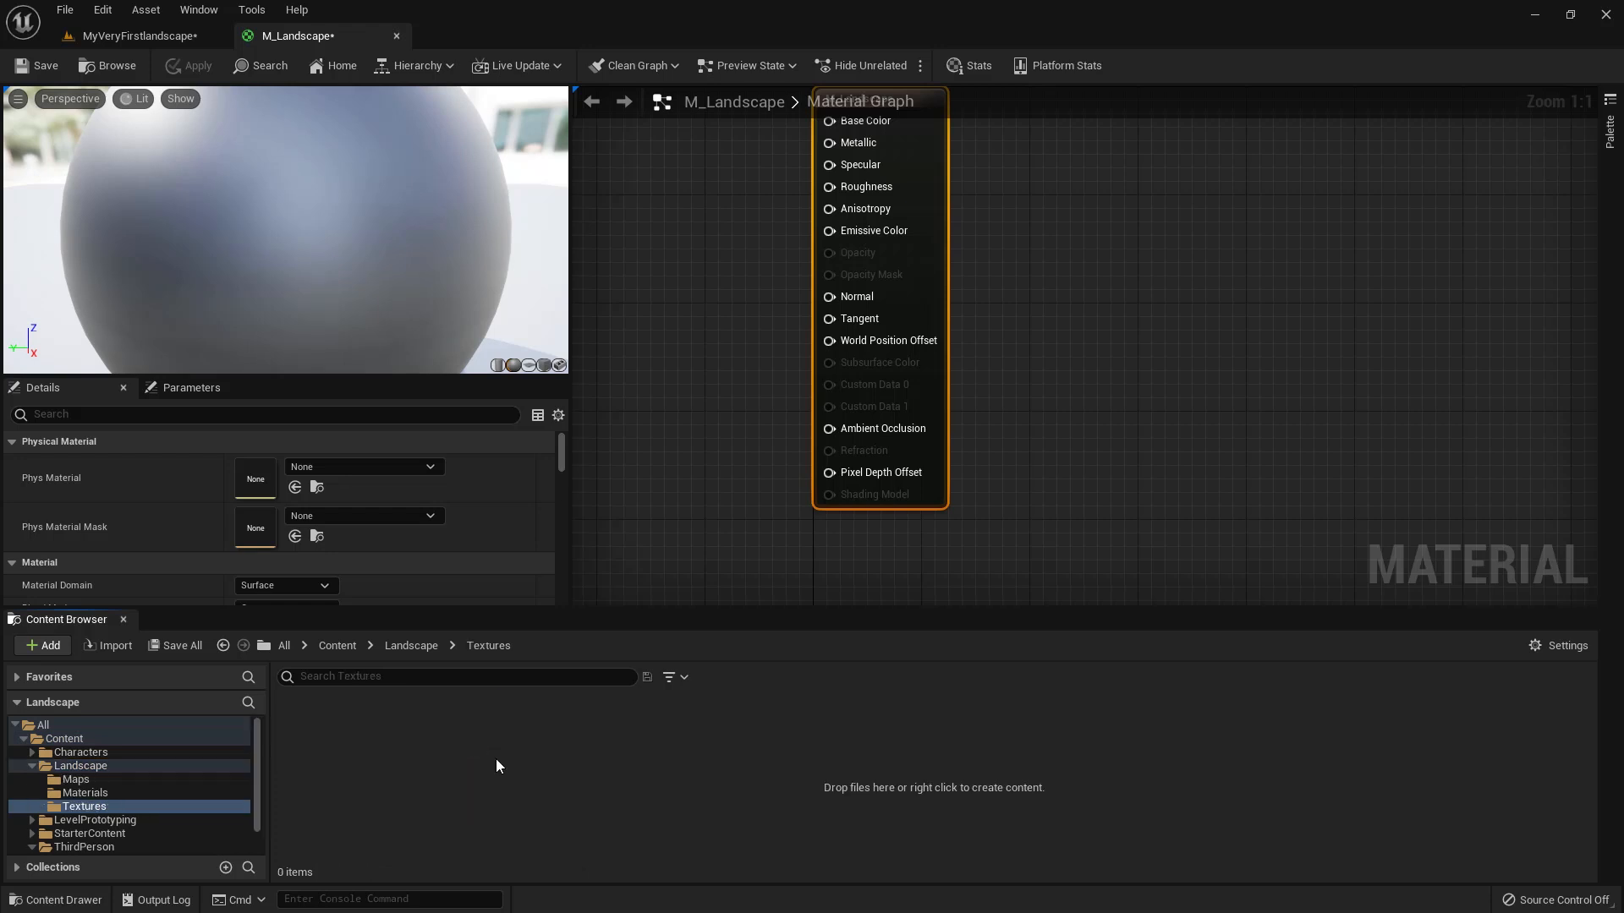
{"action": "right_click_drag", "start_coordinate": [740, 329], "coordinate": [956, 417]}
Step: Import all the Green, GroundForest and Mud textures from UE5 Lessons/Misc/Ground Textures into the Textures folder
{"action": "right_click", "coordinate": [566, 810]}
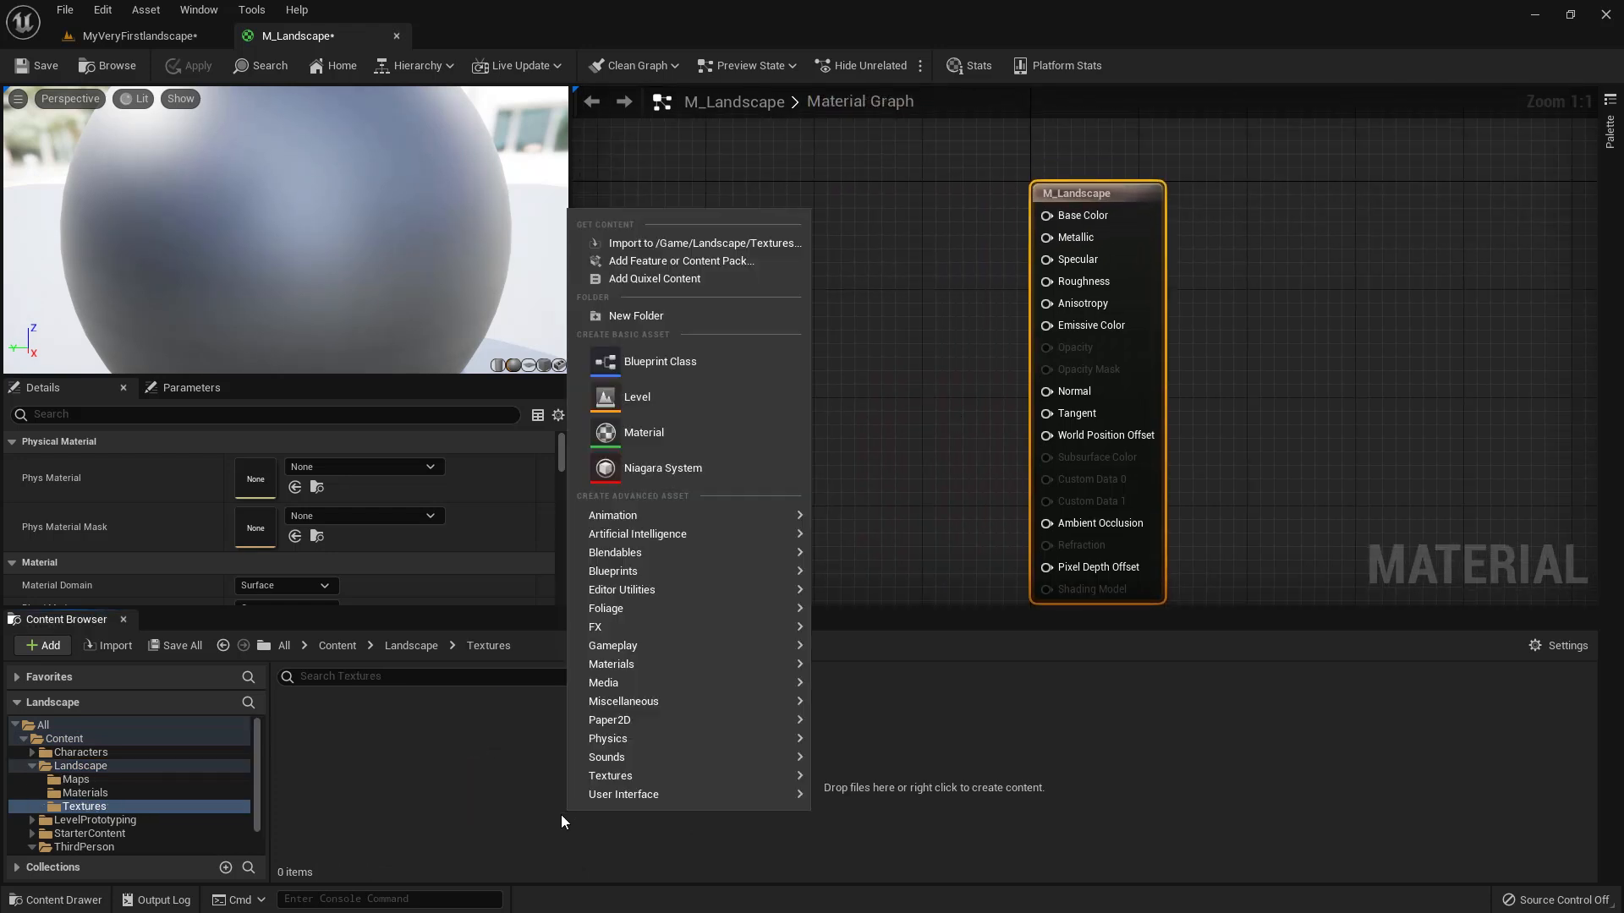
{"action": "left_click", "coordinate": [532, 161]}
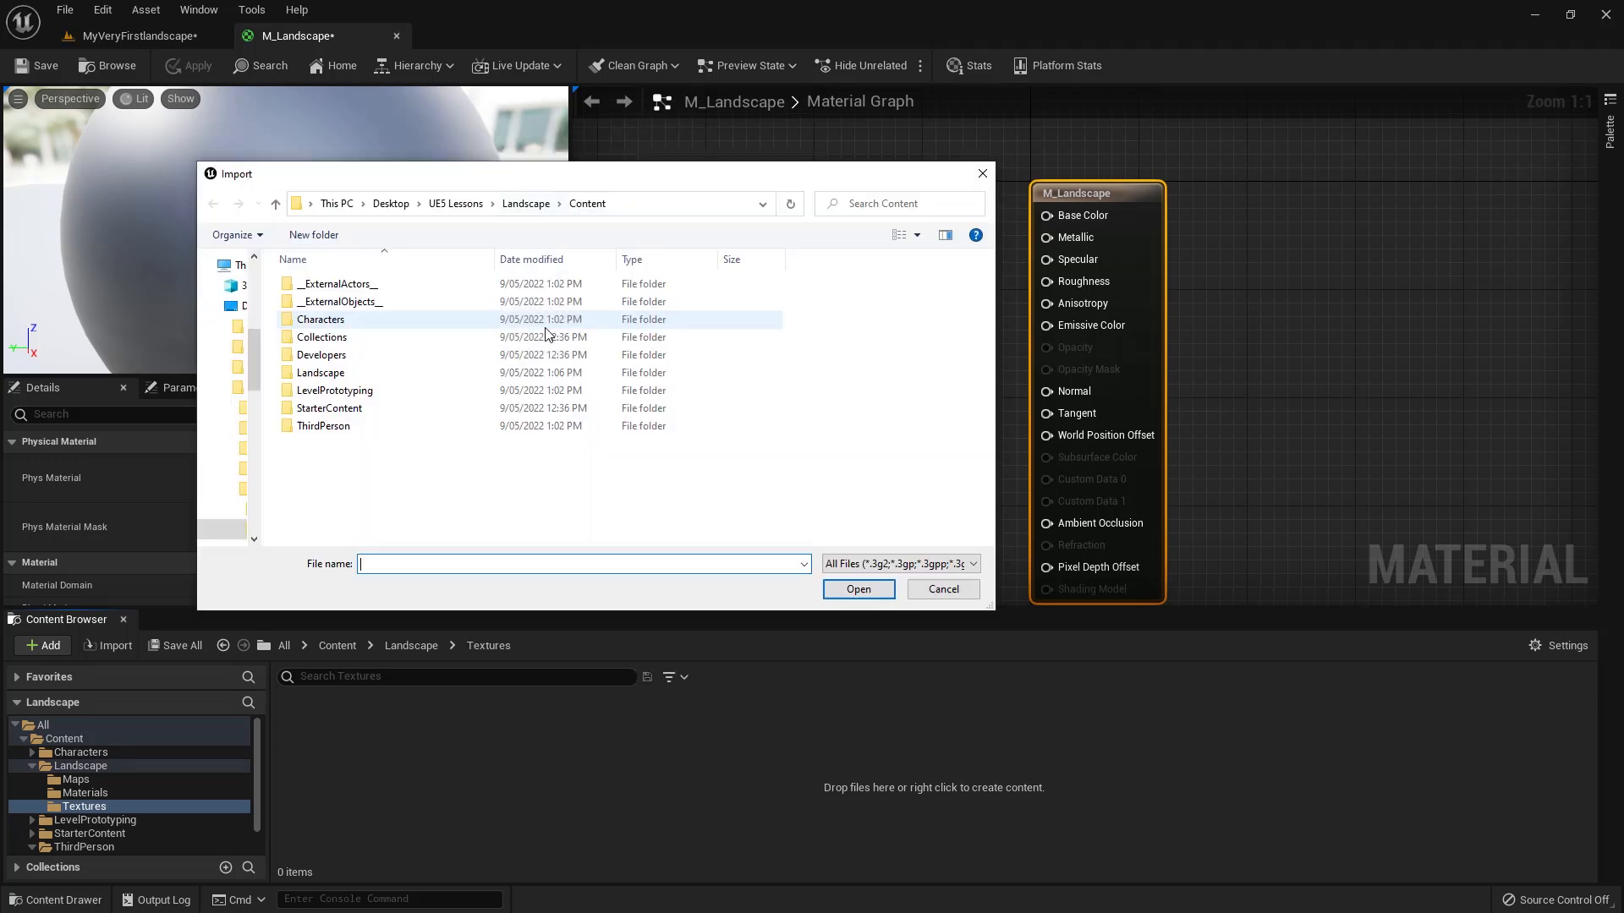
{"action": "left_click", "coordinate": [461, 204]}
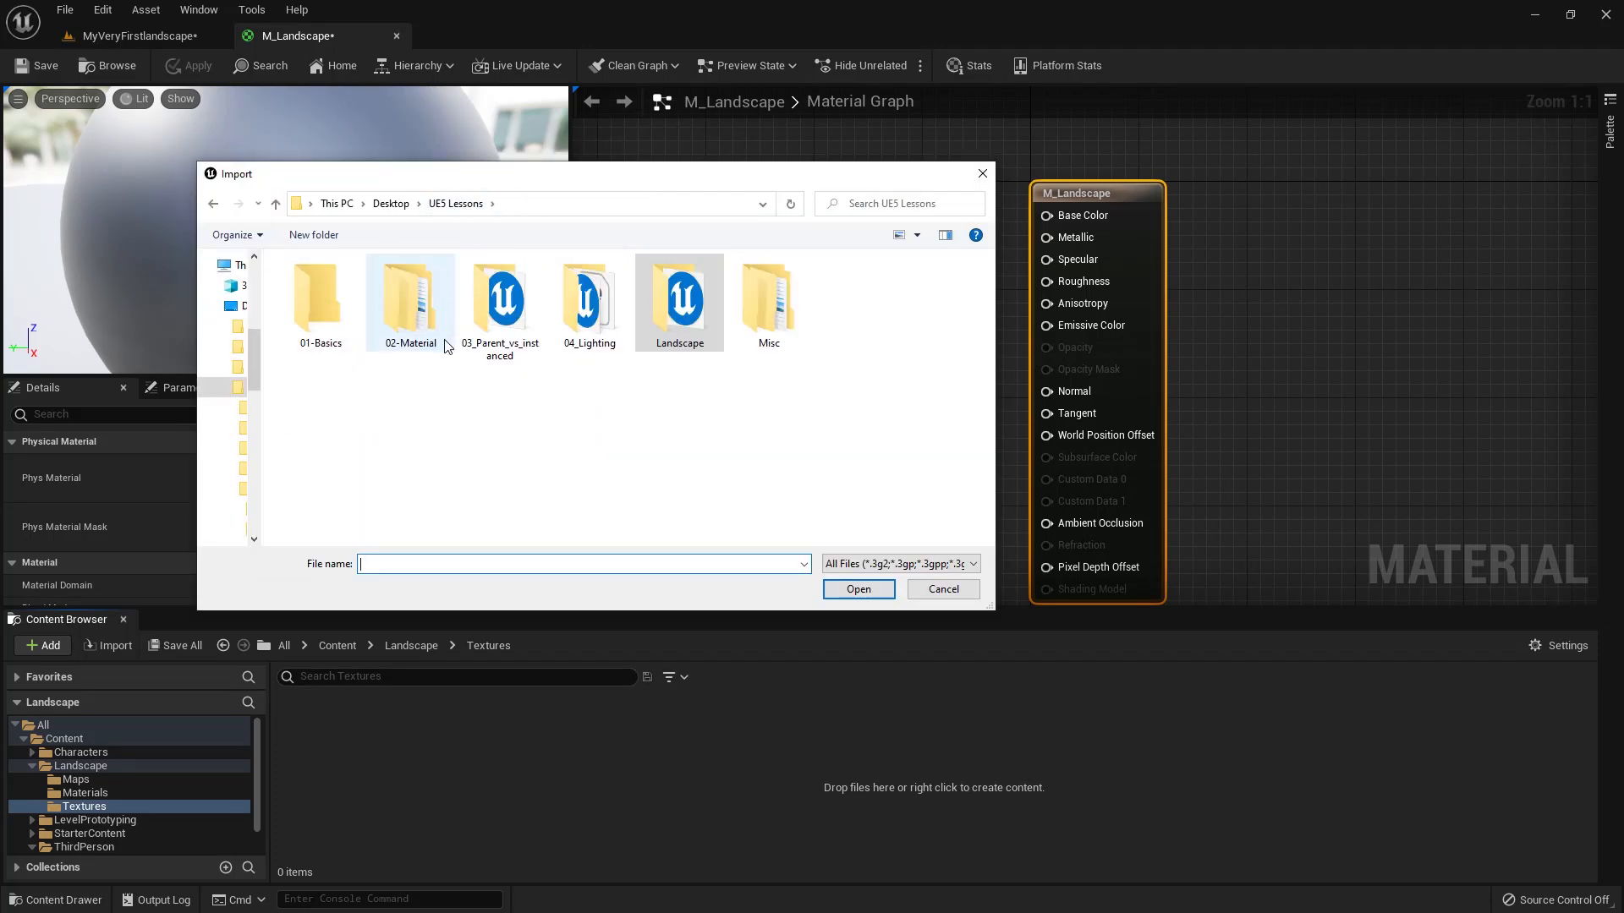
{"action": "double_click", "coordinate": [748, 317]}
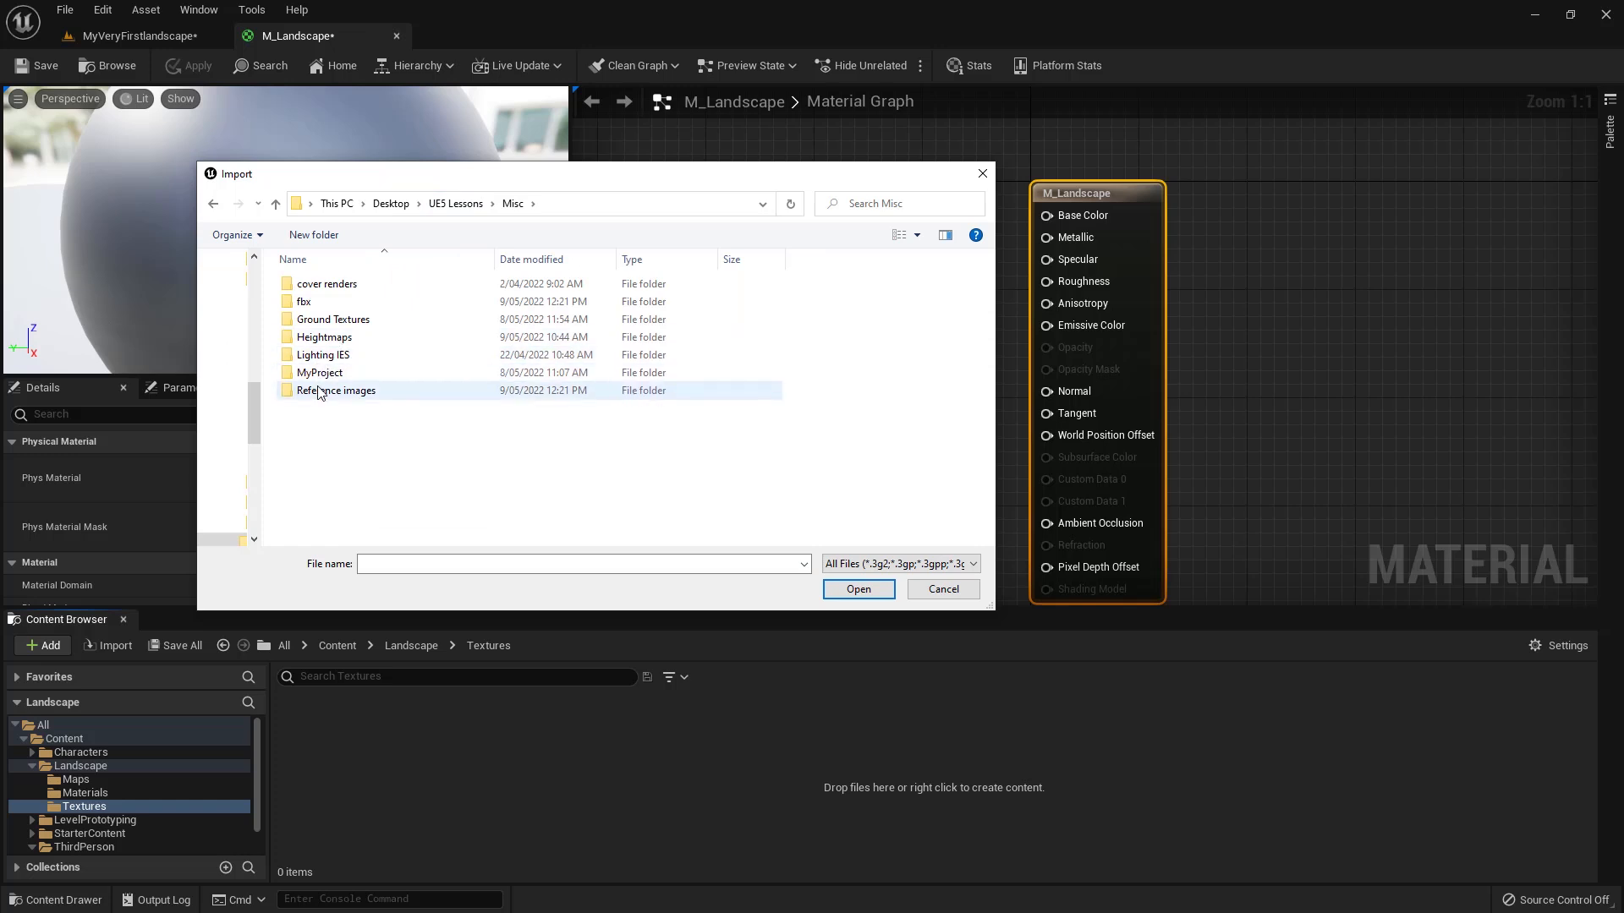
{"action": "double_click", "coordinate": [398, 320]}
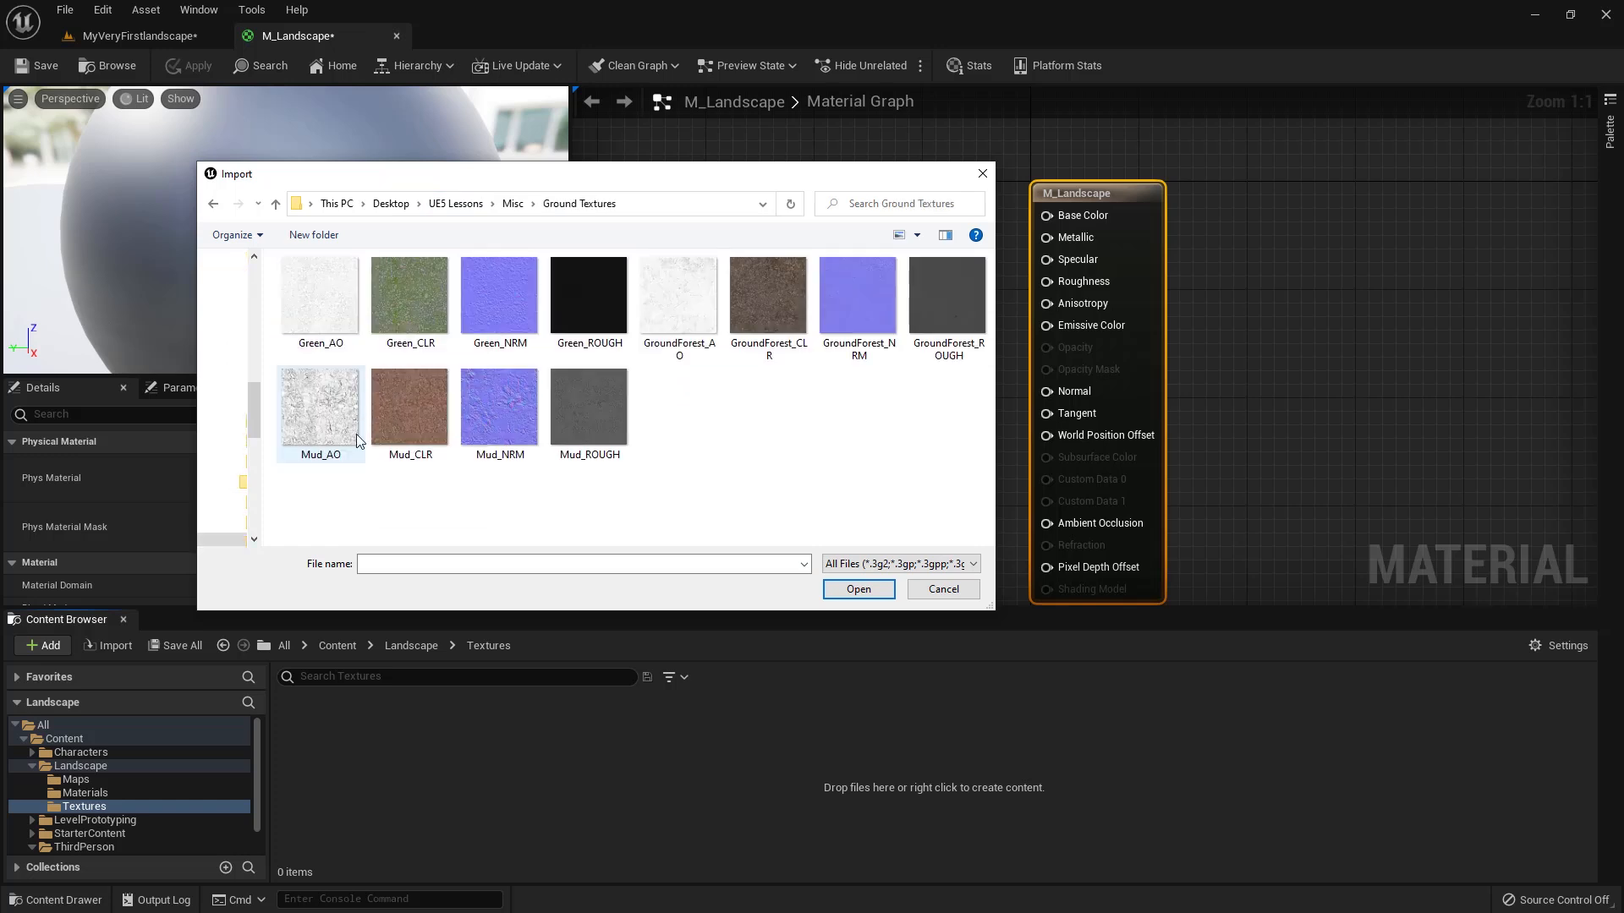
{"action": "left_click_drag", "start_coordinate": [401, 458], "coordinate": [966, 289]}
{"action": "left_click", "coordinate": [858, 586]}
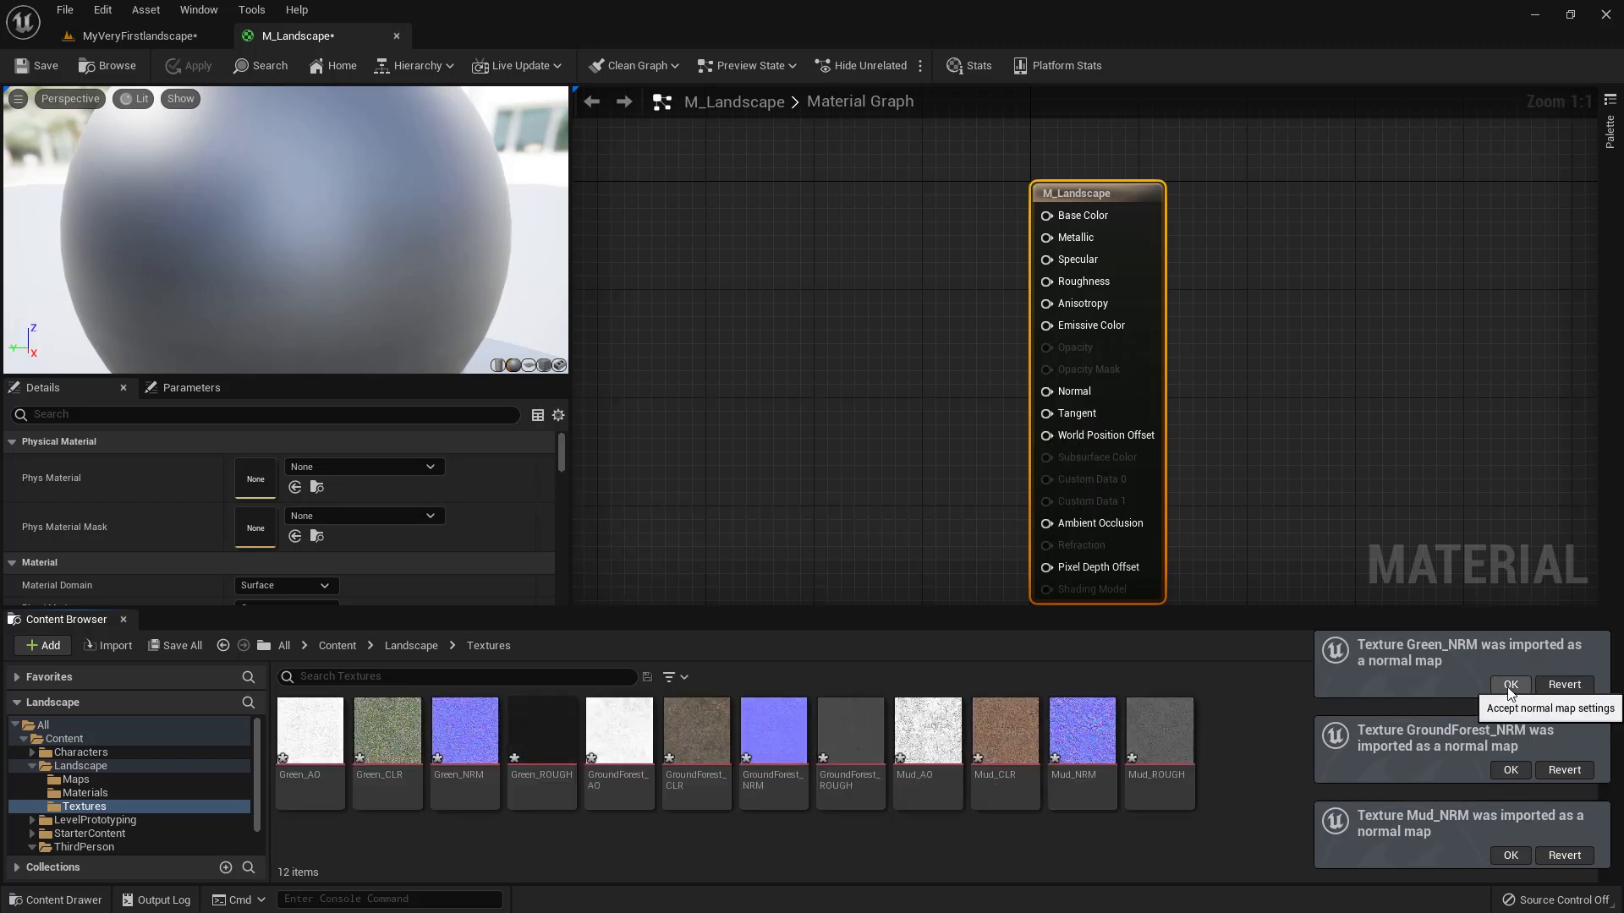
Step: Accept the normal map settings for the imported Green_NRM, GroundForest_NRM and Mud_NRM textures
{"action": "left_click", "coordinate": [1510, 684]}
{"action": "left_click", "coordinate": [1510, 769]}
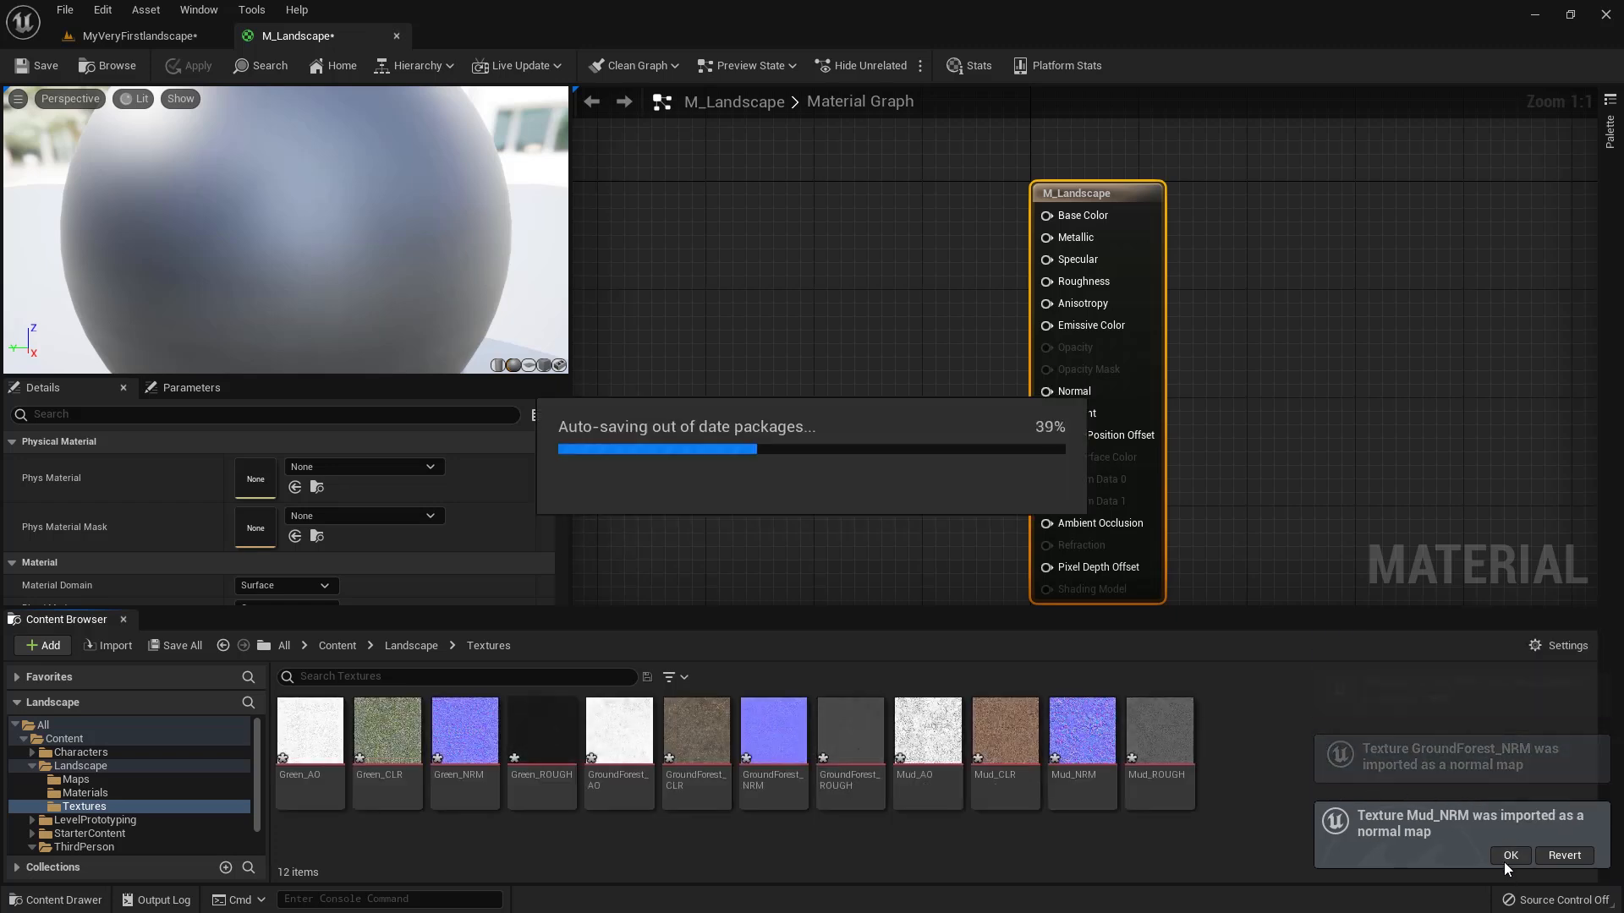
{"action": "left_click", "coordinate": [1504, 859]}
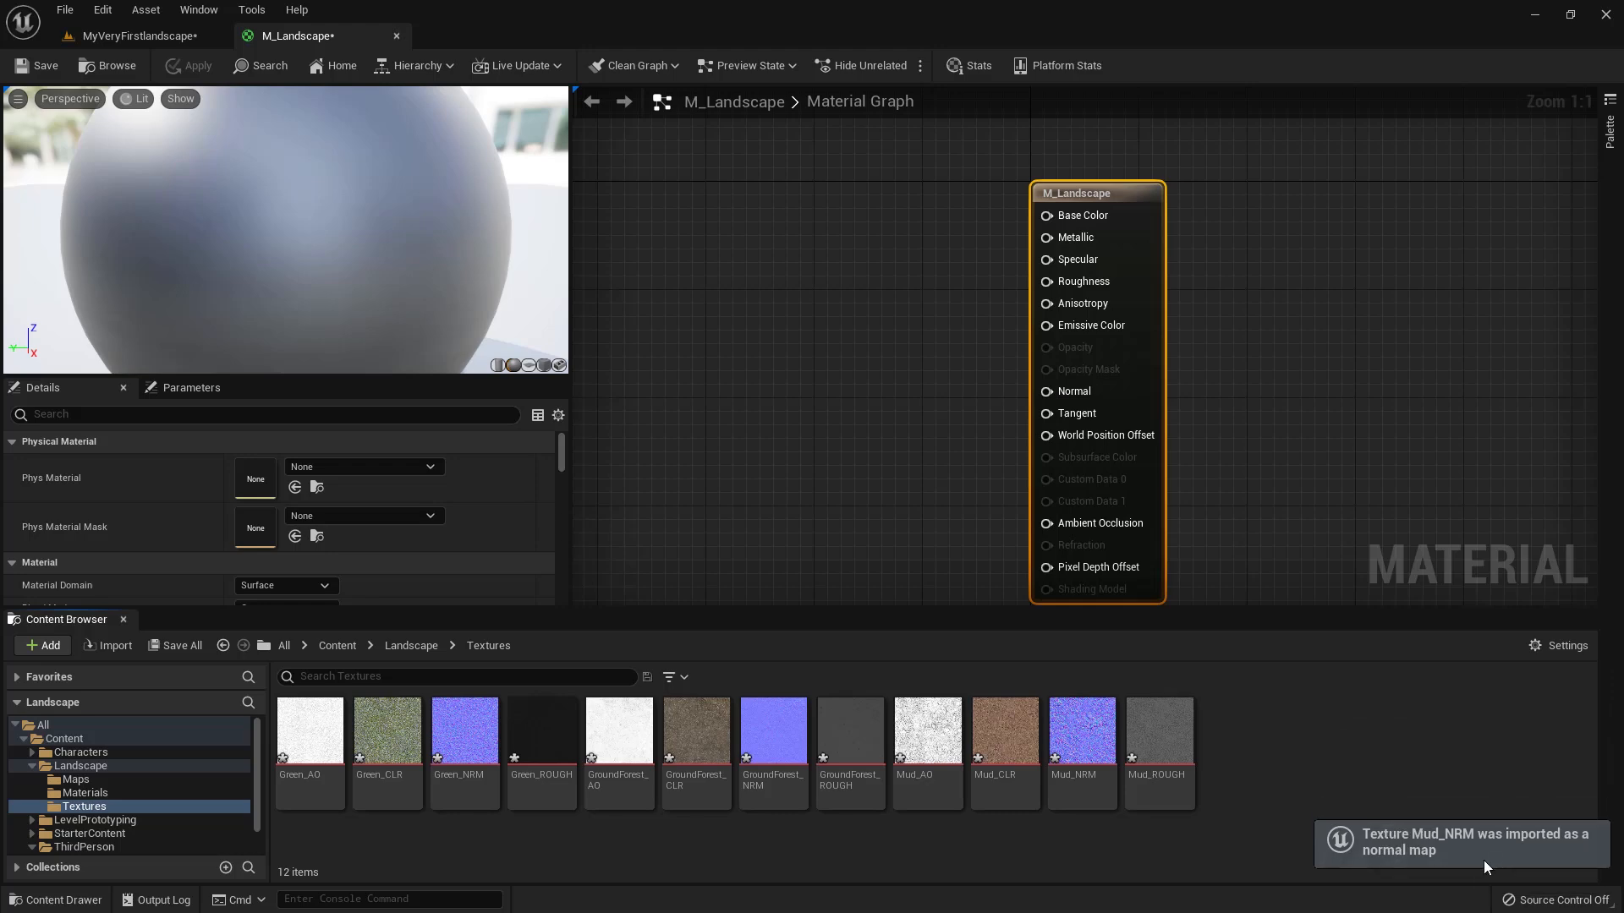
Step: Turn off sRGB for the Green_AO texture, save it and close it
{"action": "double_click", "coordinate": [299, 742]}
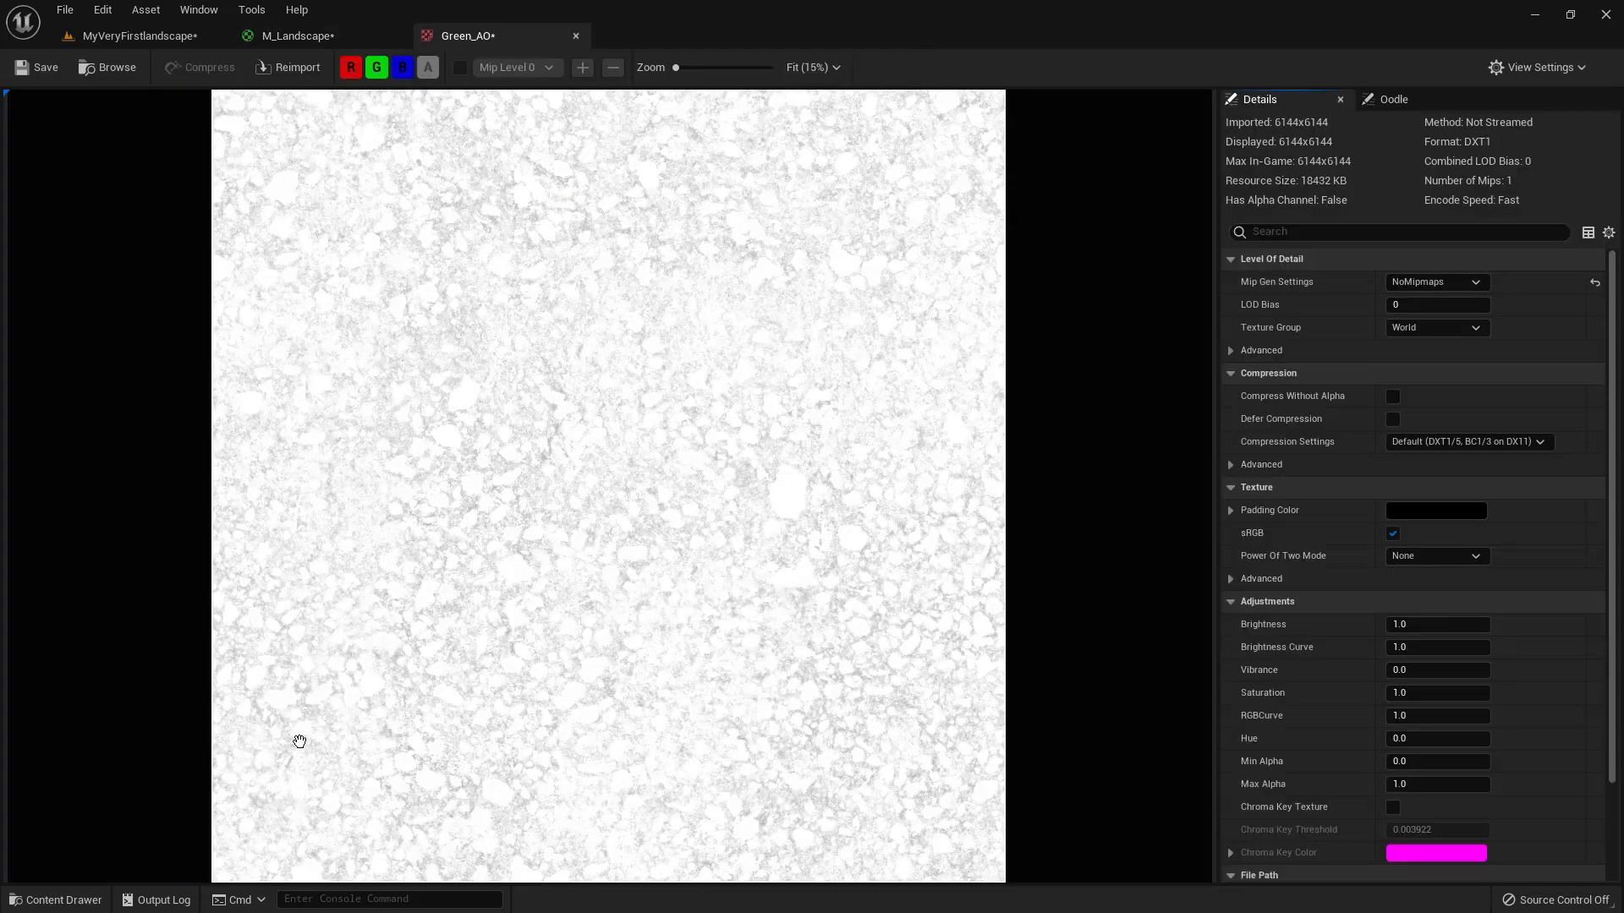
{"action": "left_click", "coordinate": [1392, 534]}
{"action": "left_click", "coordinate": [39, 68]}
{"action": "left_click", "coordinate": [576, 35]}
Step: Check the sRGB settings of the Green_CLR and Green_NRM textures
{"action": "left_click", "coordinate": [384, 731]}
{"action": "double_click", "coordinate": [383, 731]}
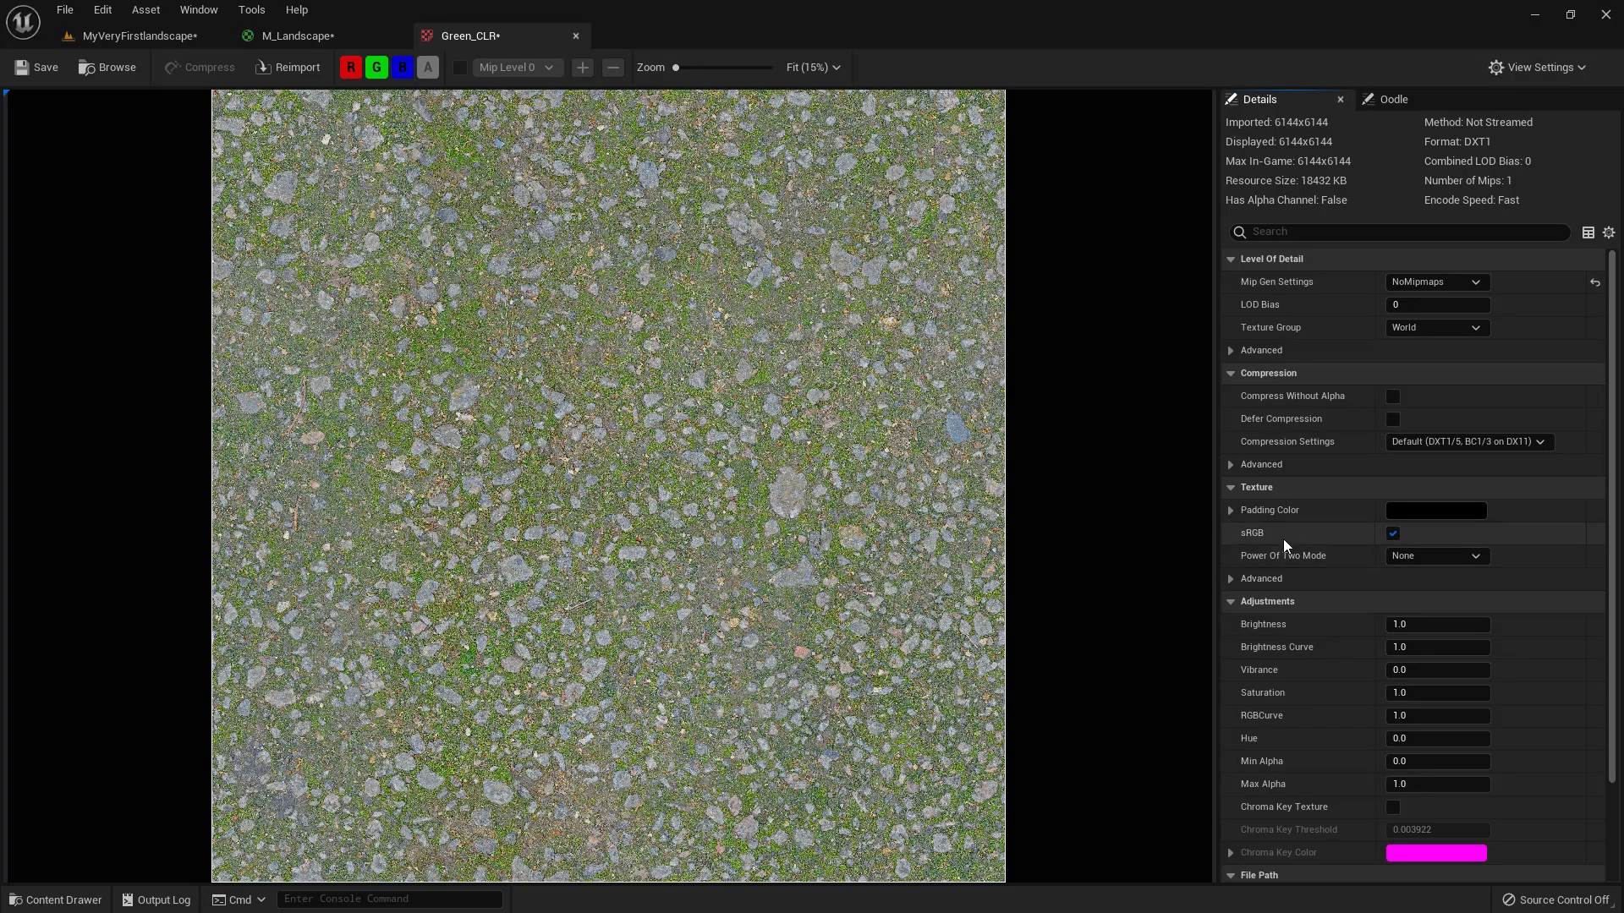
{"action": "left_click", "coordinate": [574, 36]}
{"action": "double_click", "coordinate": [465, 732]}
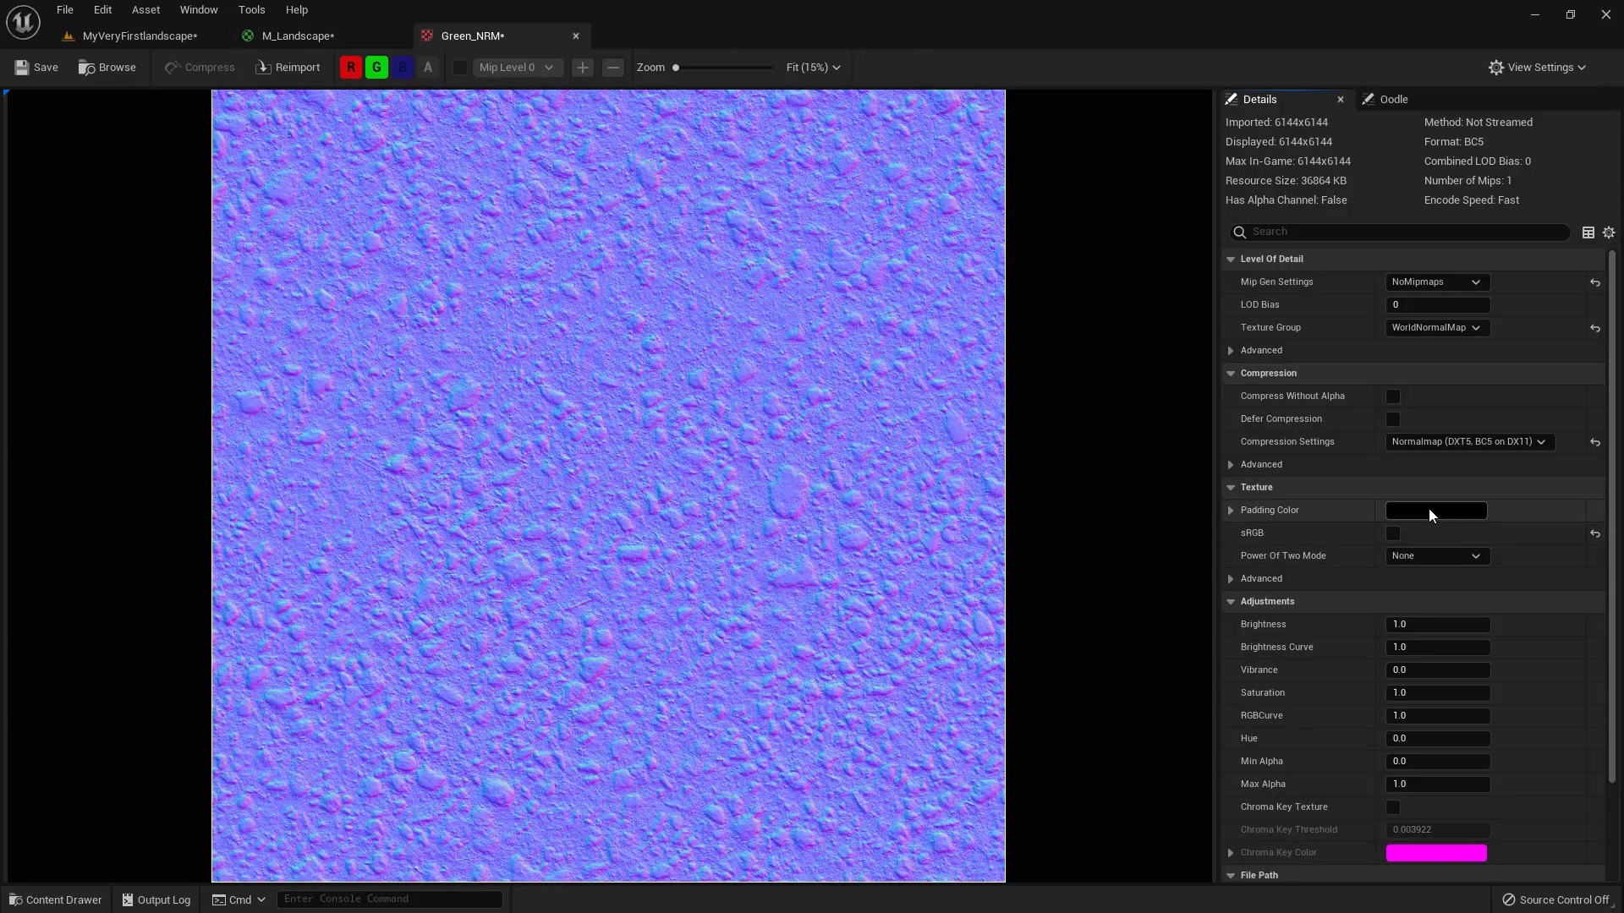
{"action": "left_click", "coordinate": [575, 35]}
Step: Turn off sRGB for the Green_ROUGH texture, save it and close it
{"action": "double_click", "coordinate": [535, 740]}
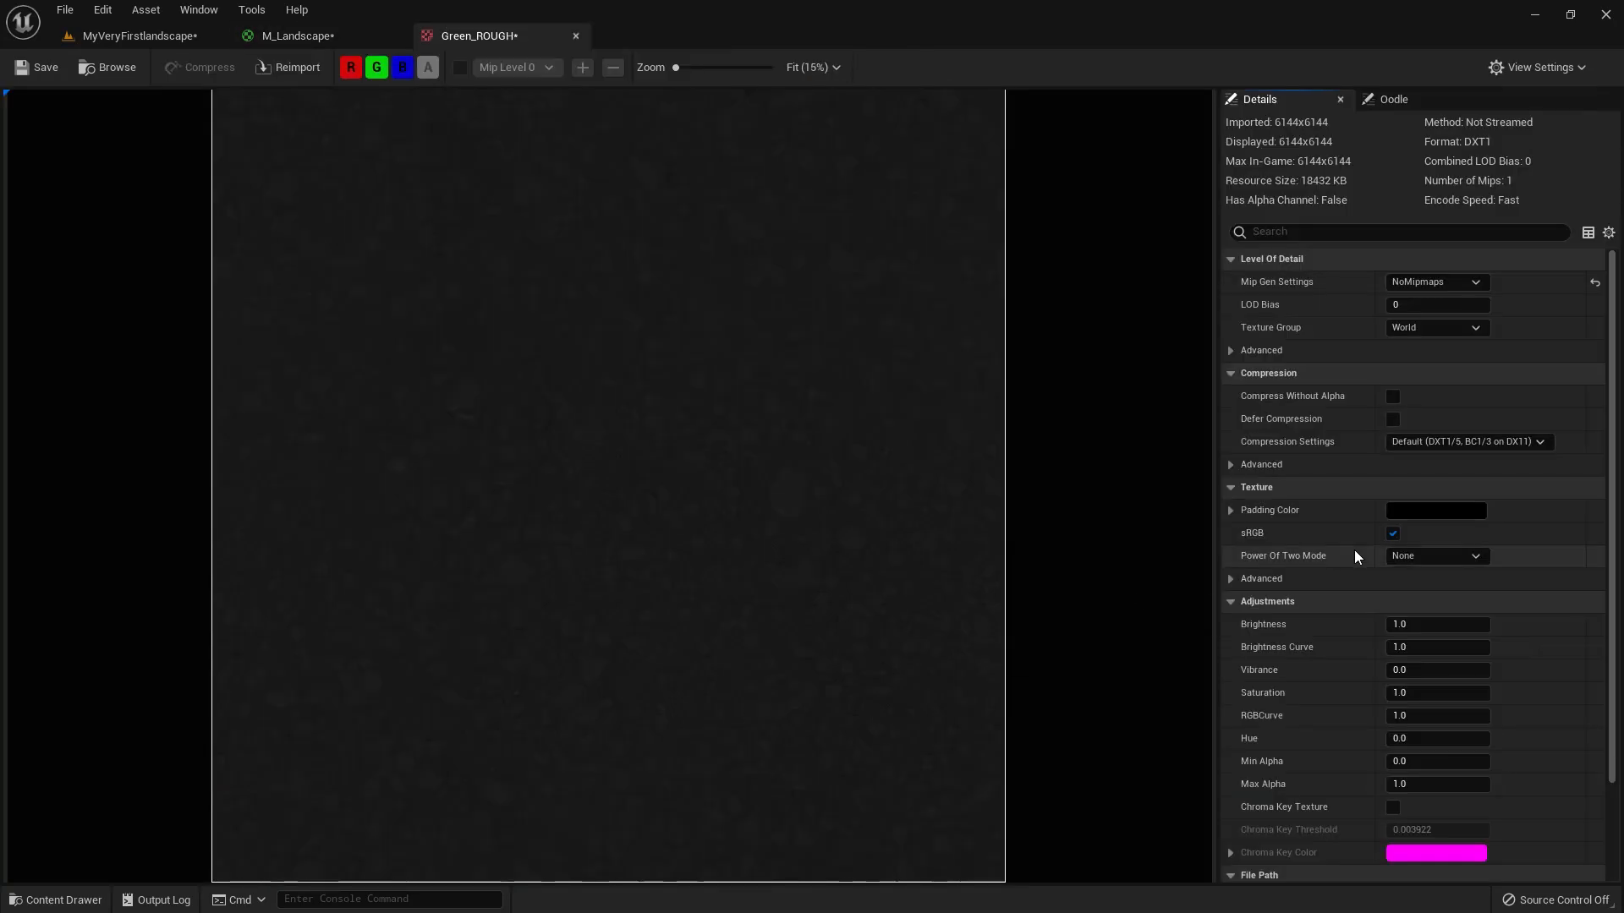
{"action": "left_click", "coordinate": [1393, 534]}
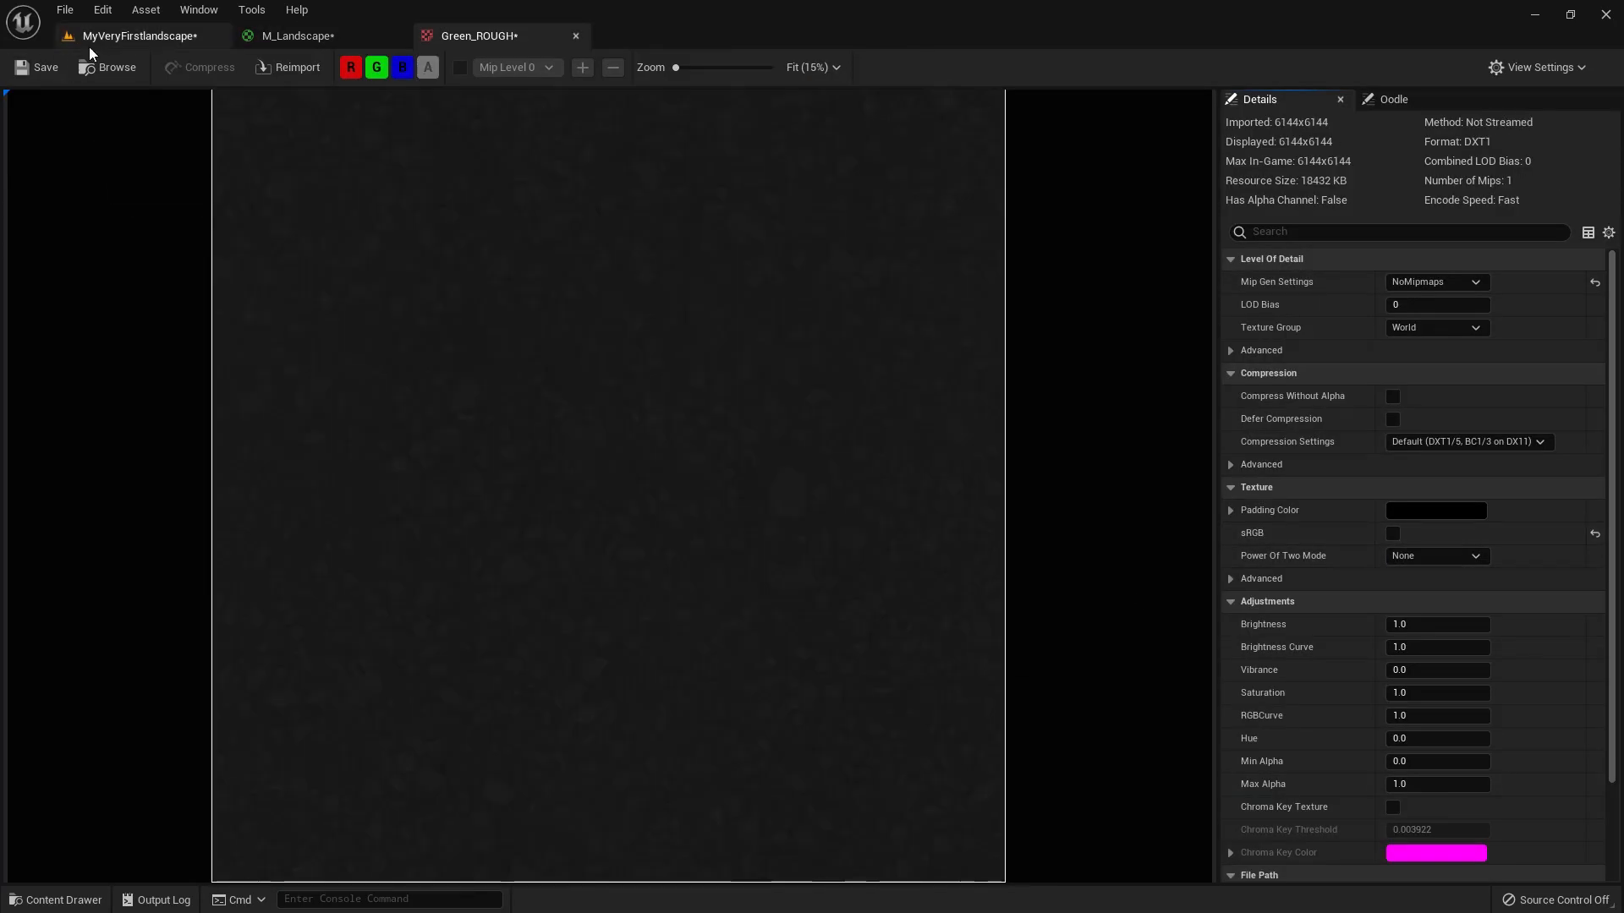
{"action": "left_click", "coordinate": [55, 73]}
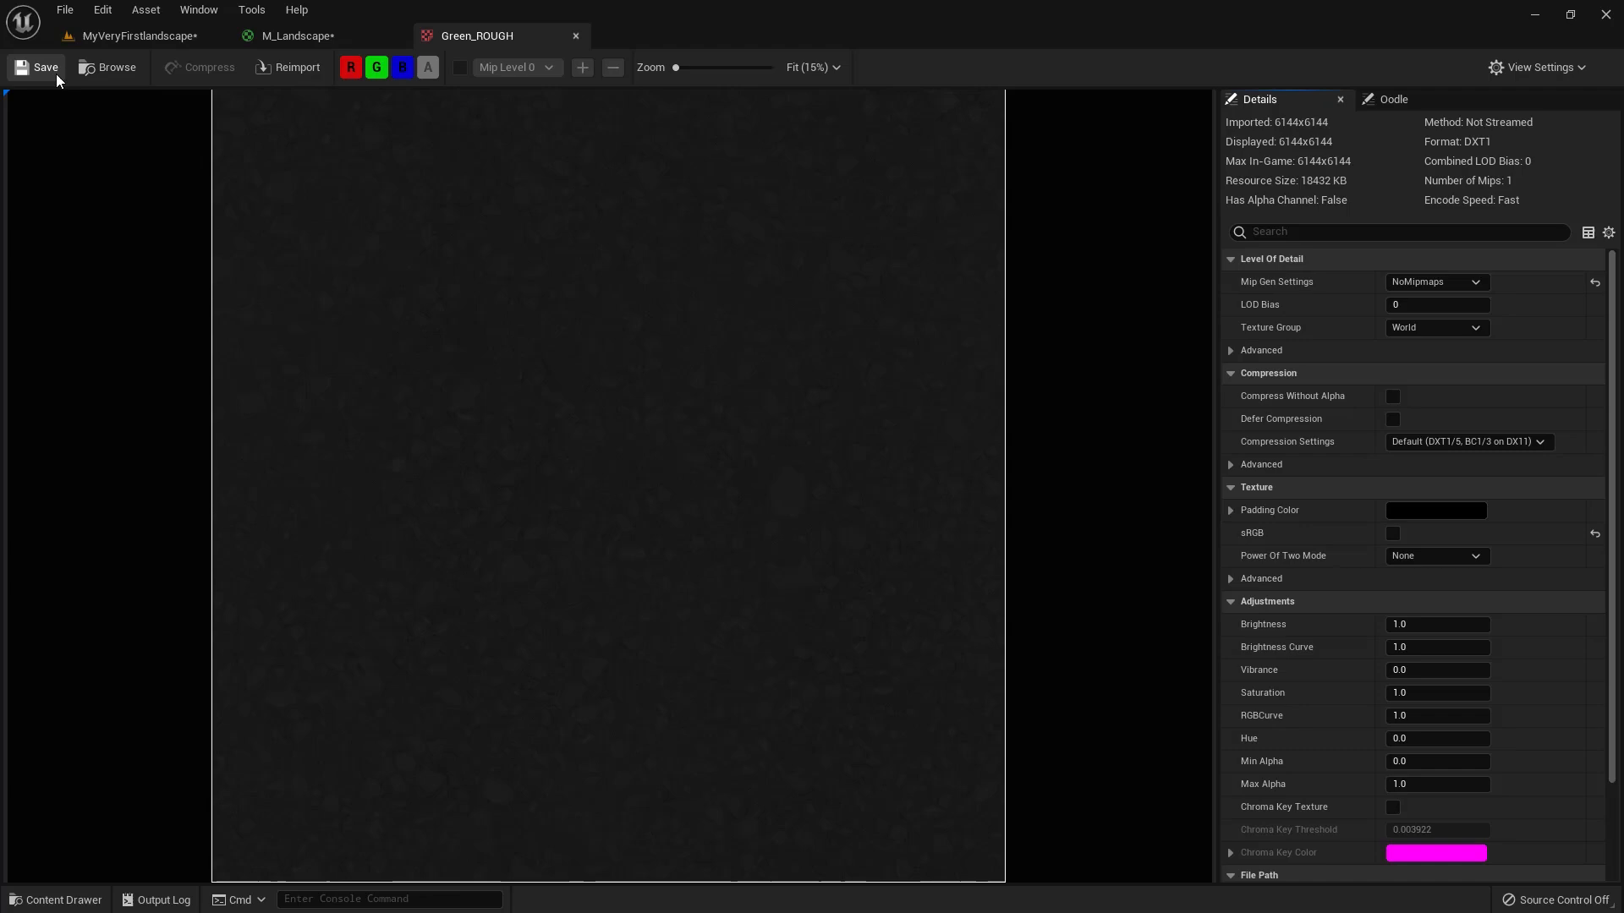
{"action": "left_click", "coordinate": [575, 35]}
Step: Turn off sRGB for the GroundForest_AO texture, save it and close it
{"action": "double_click", "coordinate": [626, 744]}
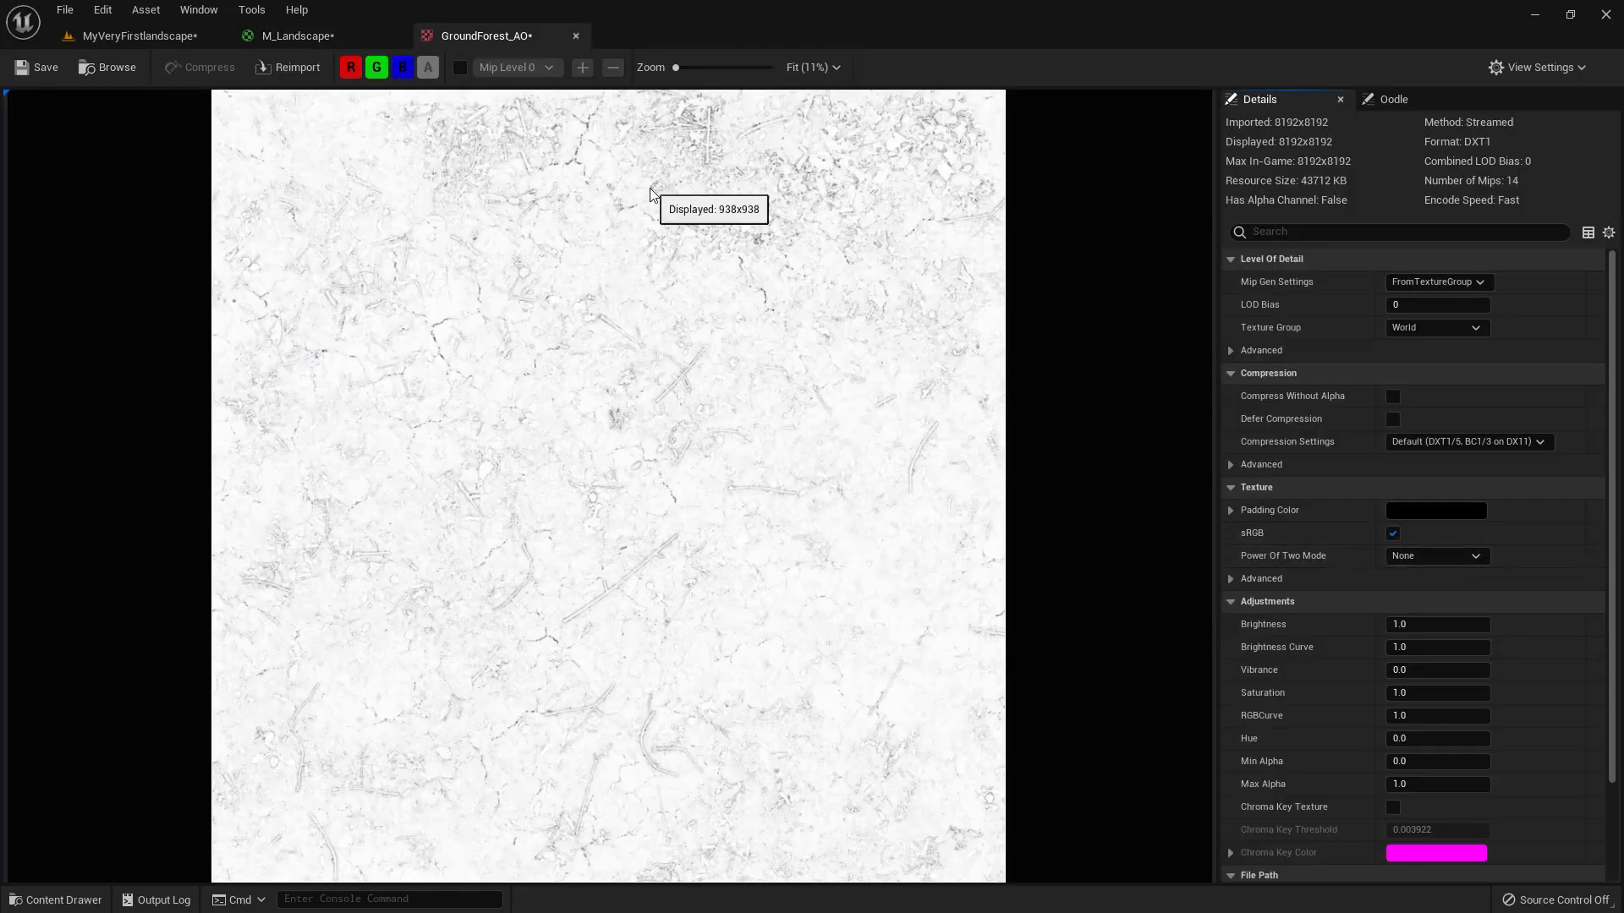
{"action": "left_click", "coordinate": [1394, 534]}
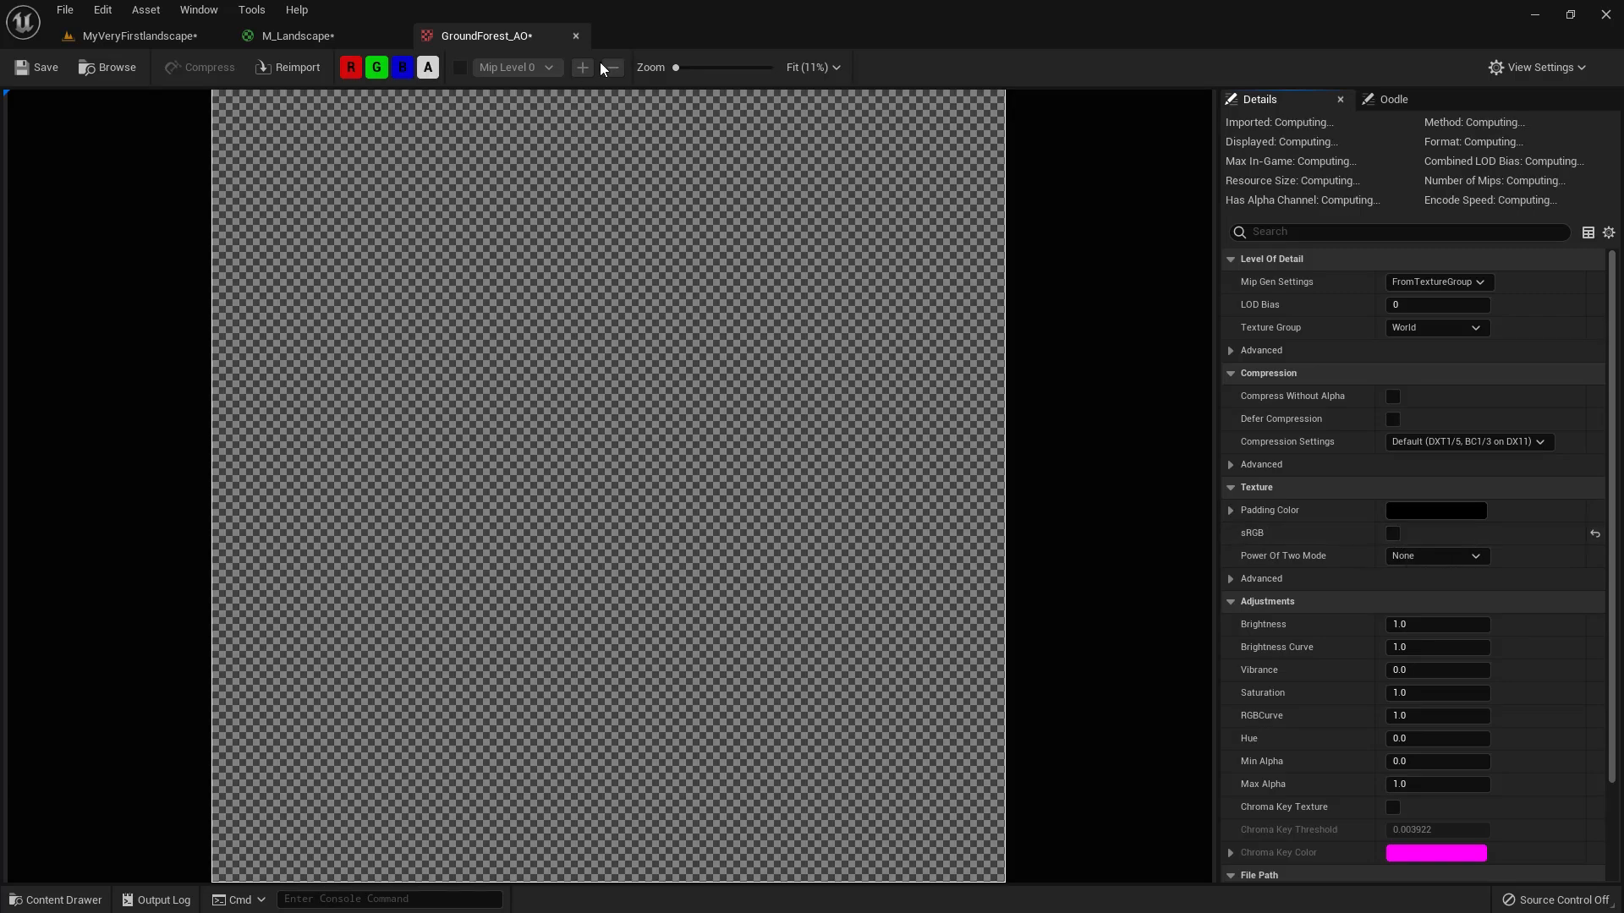
{"action": "left_click", "coordinate": [576, 35]}
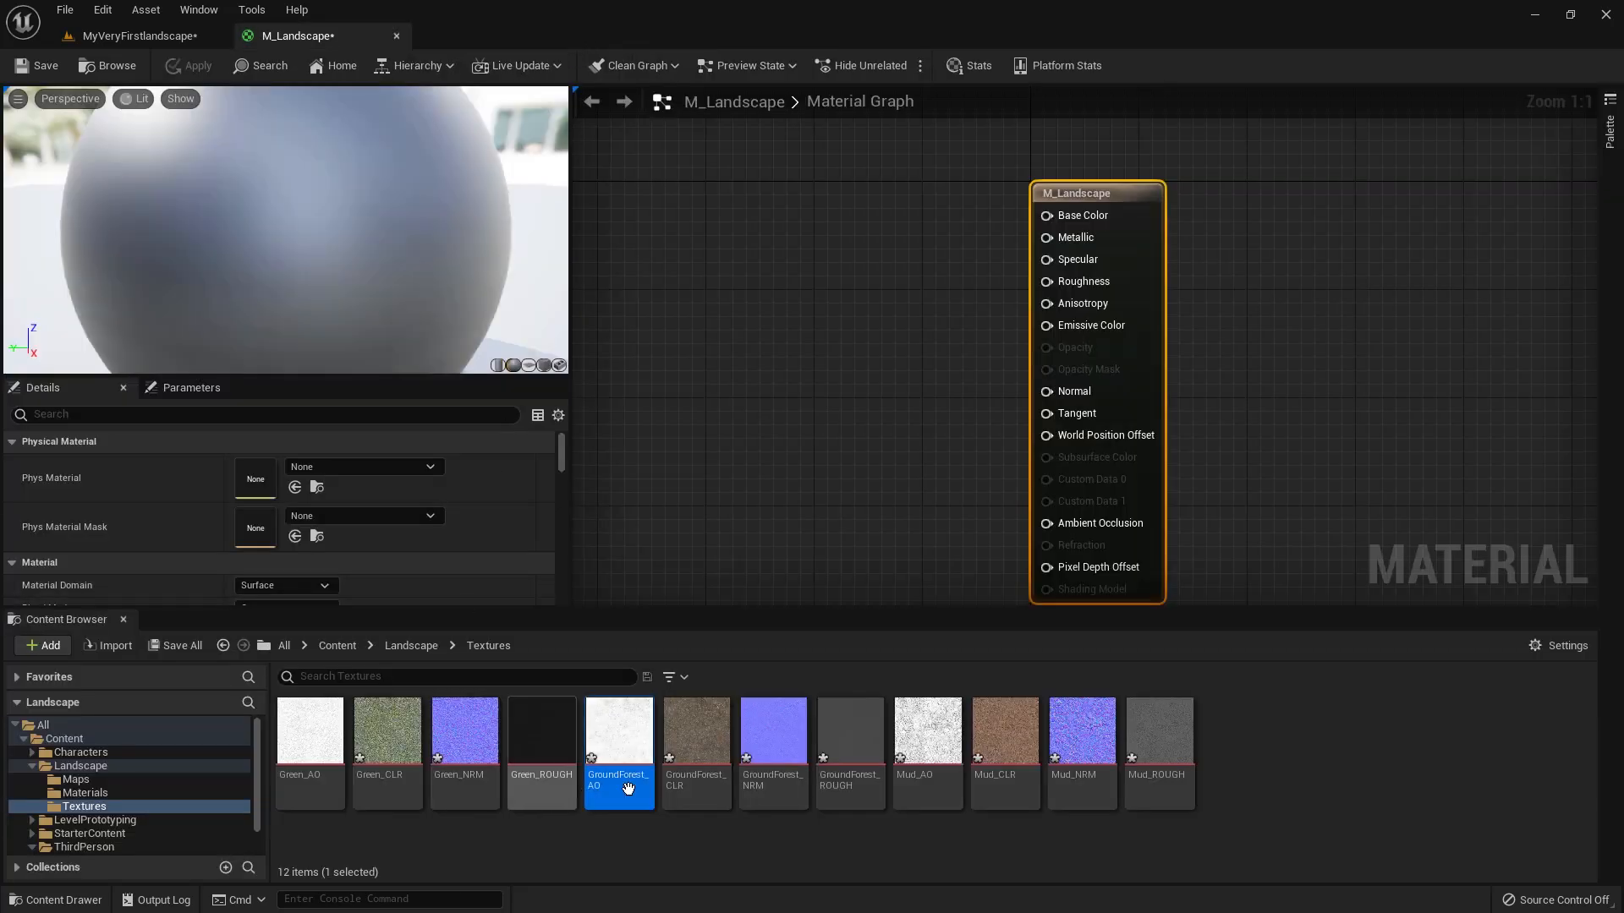
Step: Check the sRGB setting of GroundForest_CLR, and turn sRGB off for the GroundForest_ROUGH texture and save it
{"action": "double_click", "coordinate": [713, 734]}
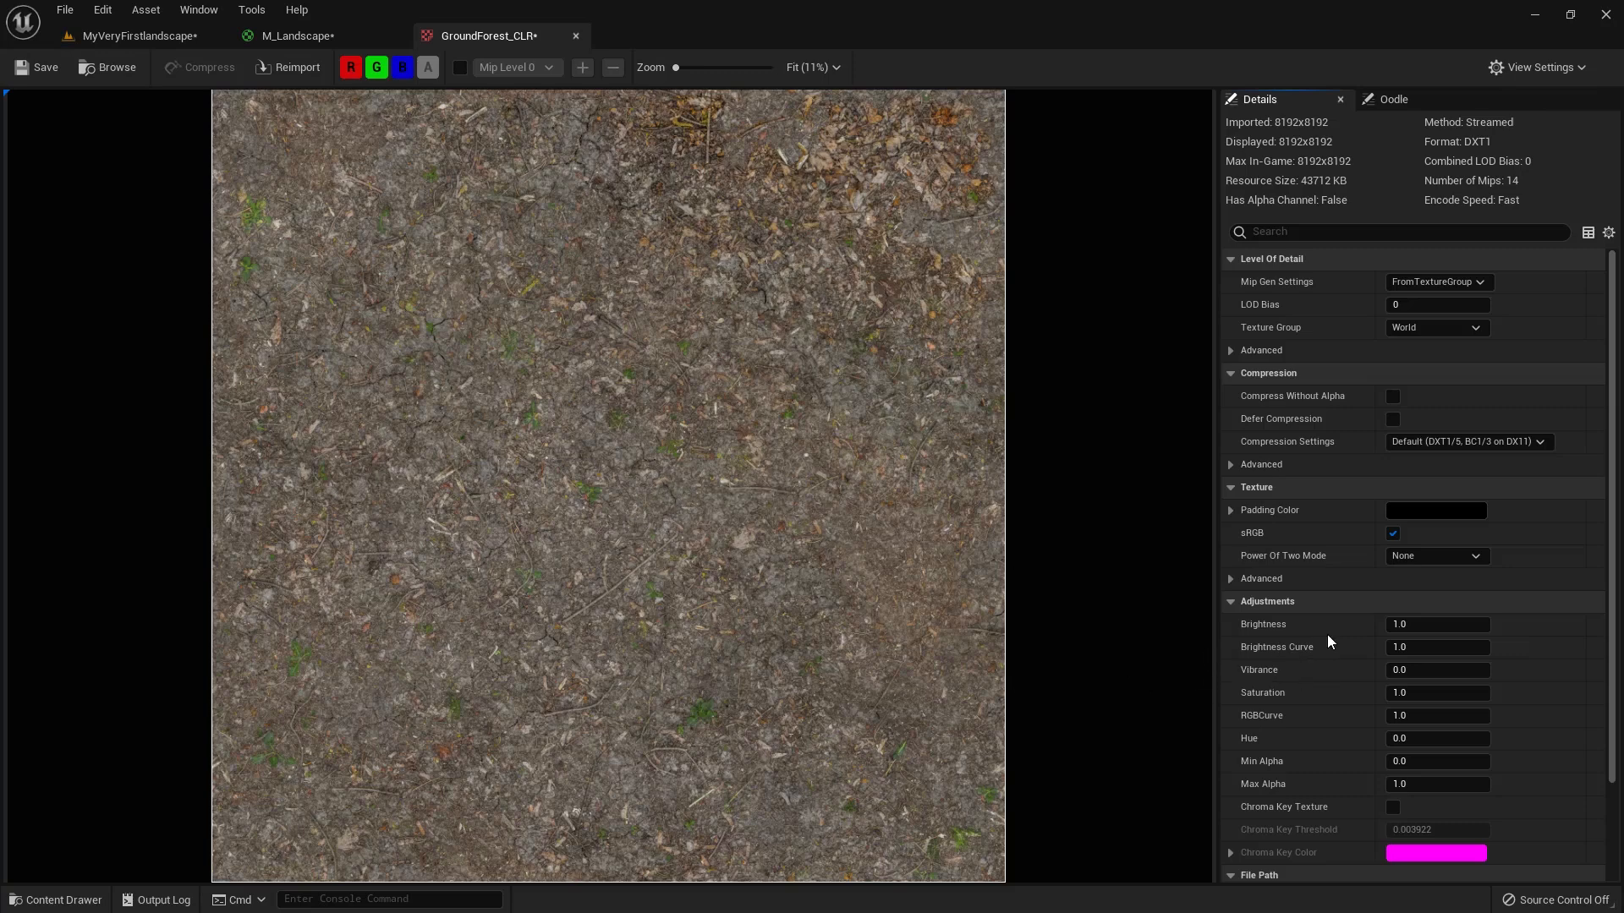
{"action": "left_click", "coordinate": [576, 35]}
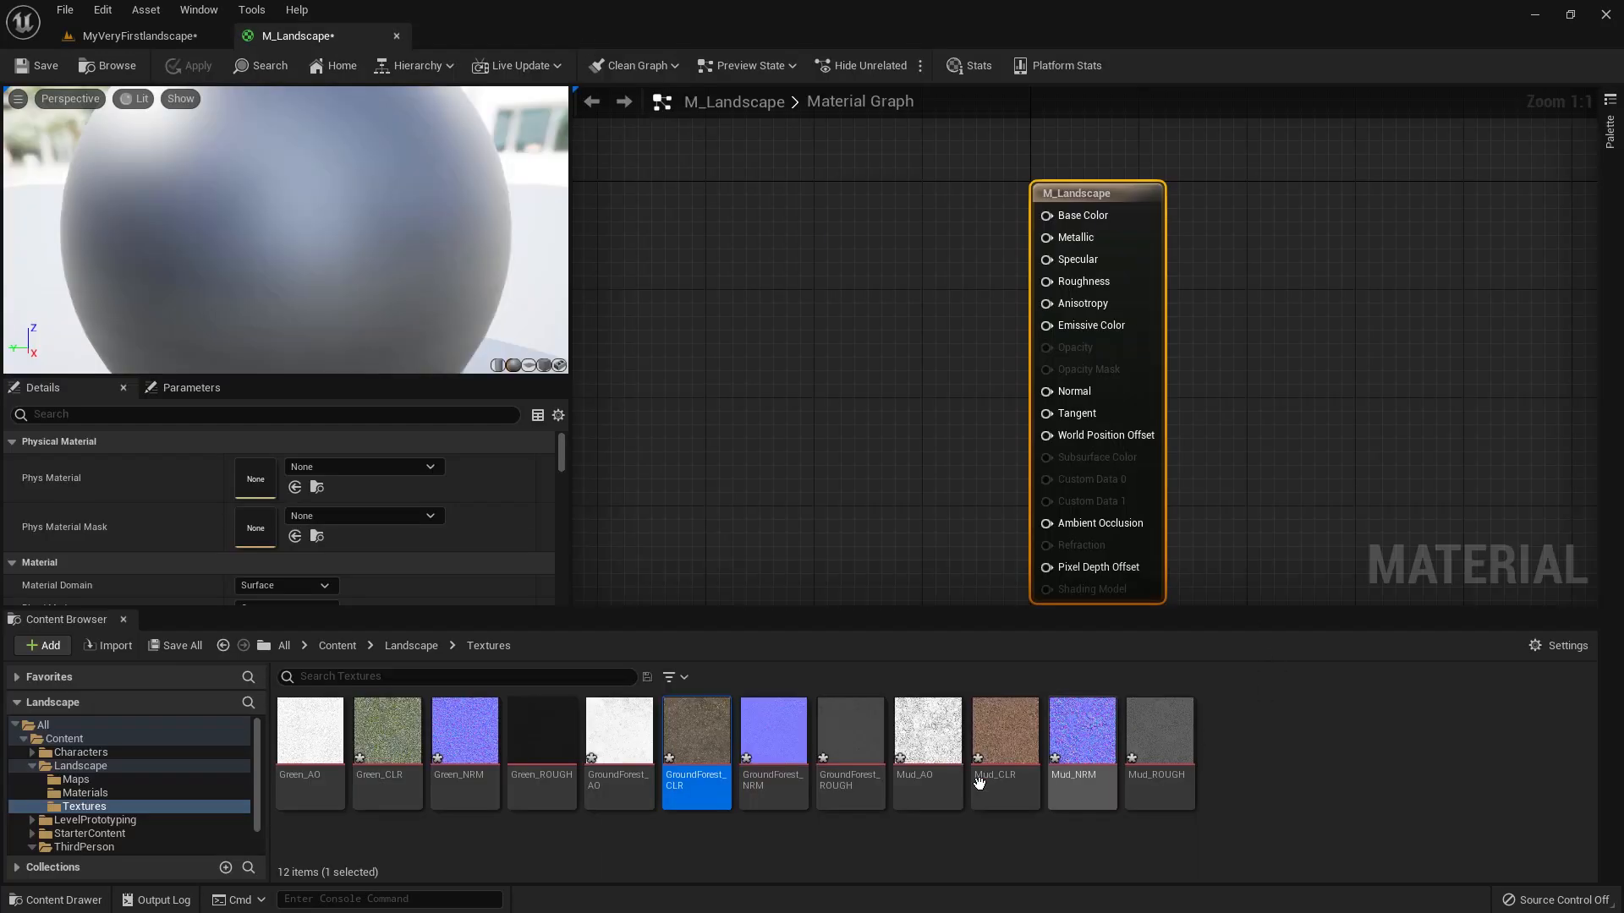
{"action": "double_click", "coordinate": [851, 736]}
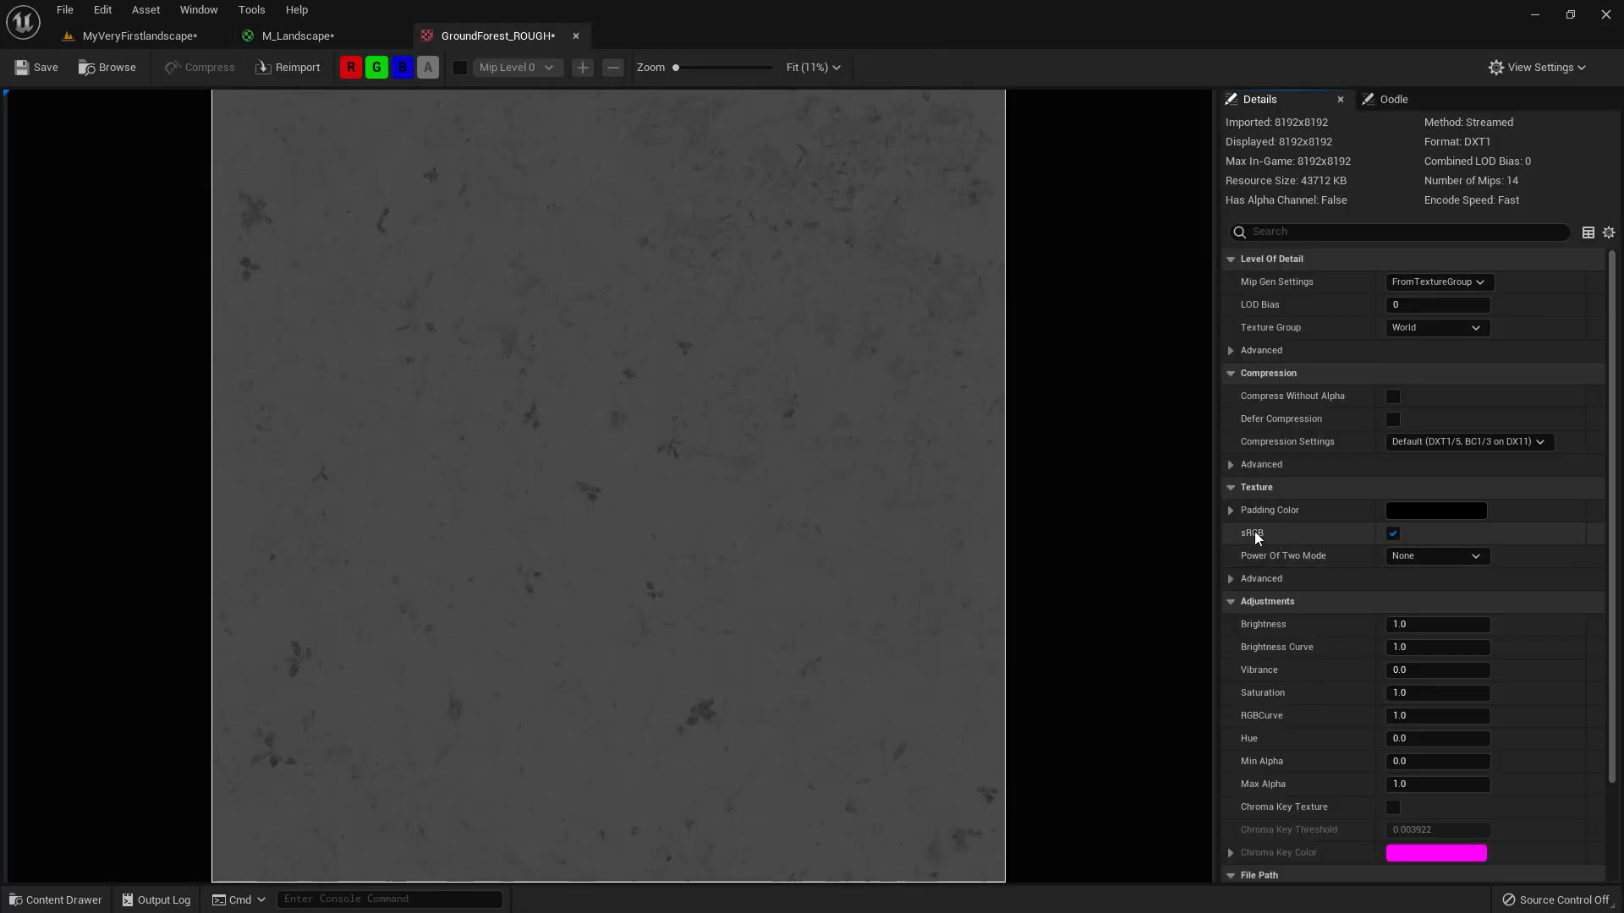
{"action": "left_click", "coordinate": [1392, 532]}
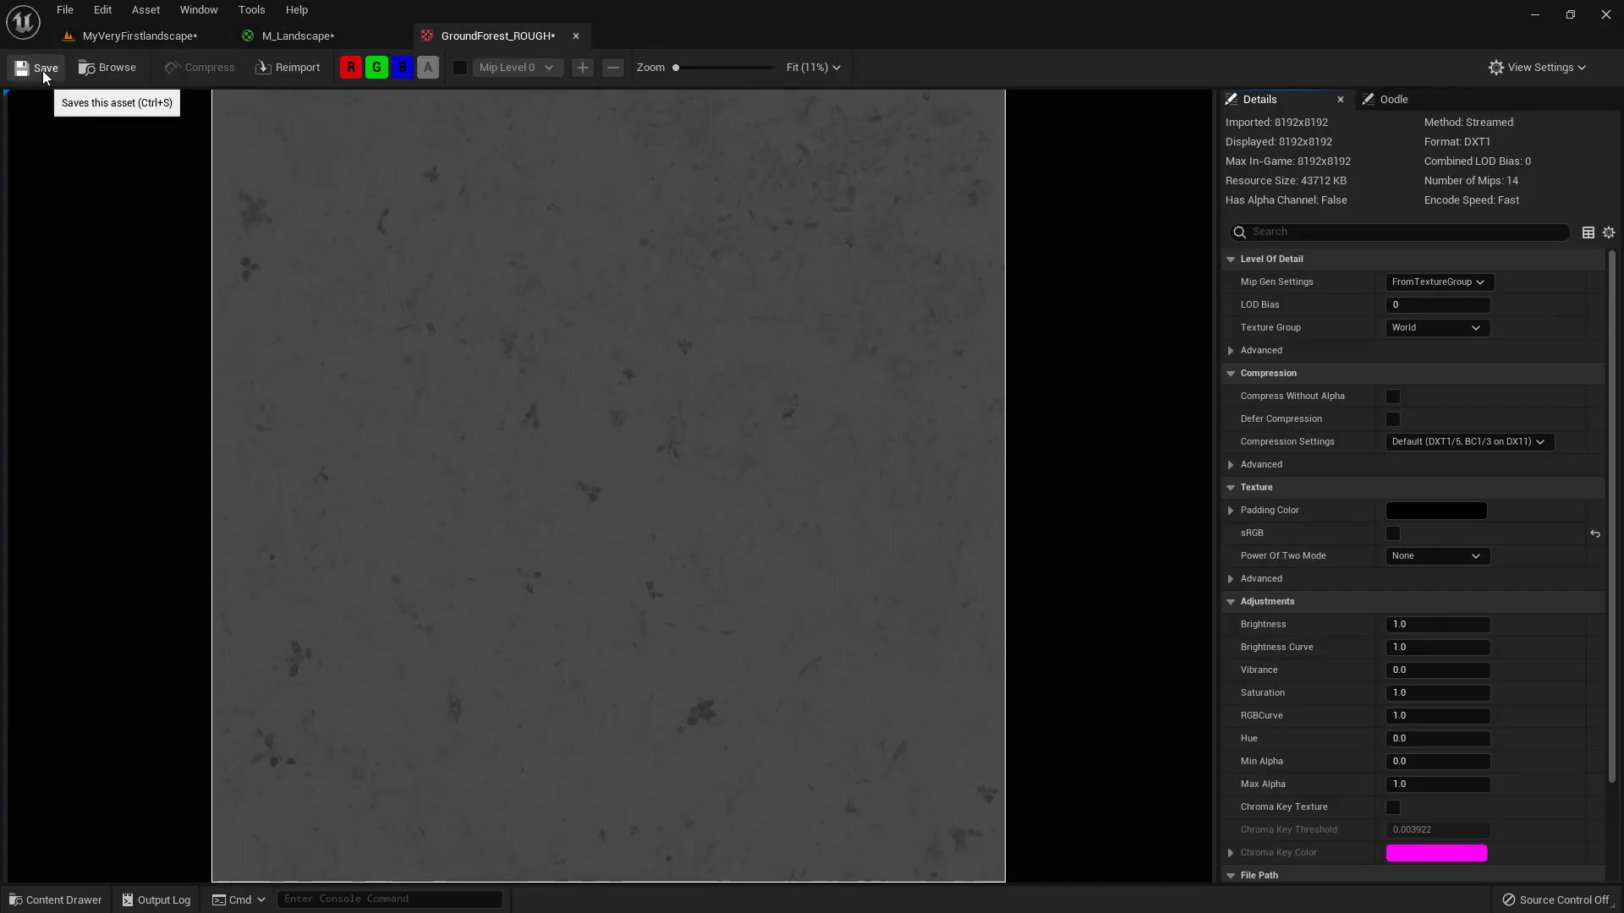
{"action": "left_click", "coordinate": [42, 68]}
{"action": "left_click", "coordinate": [576, 36]}
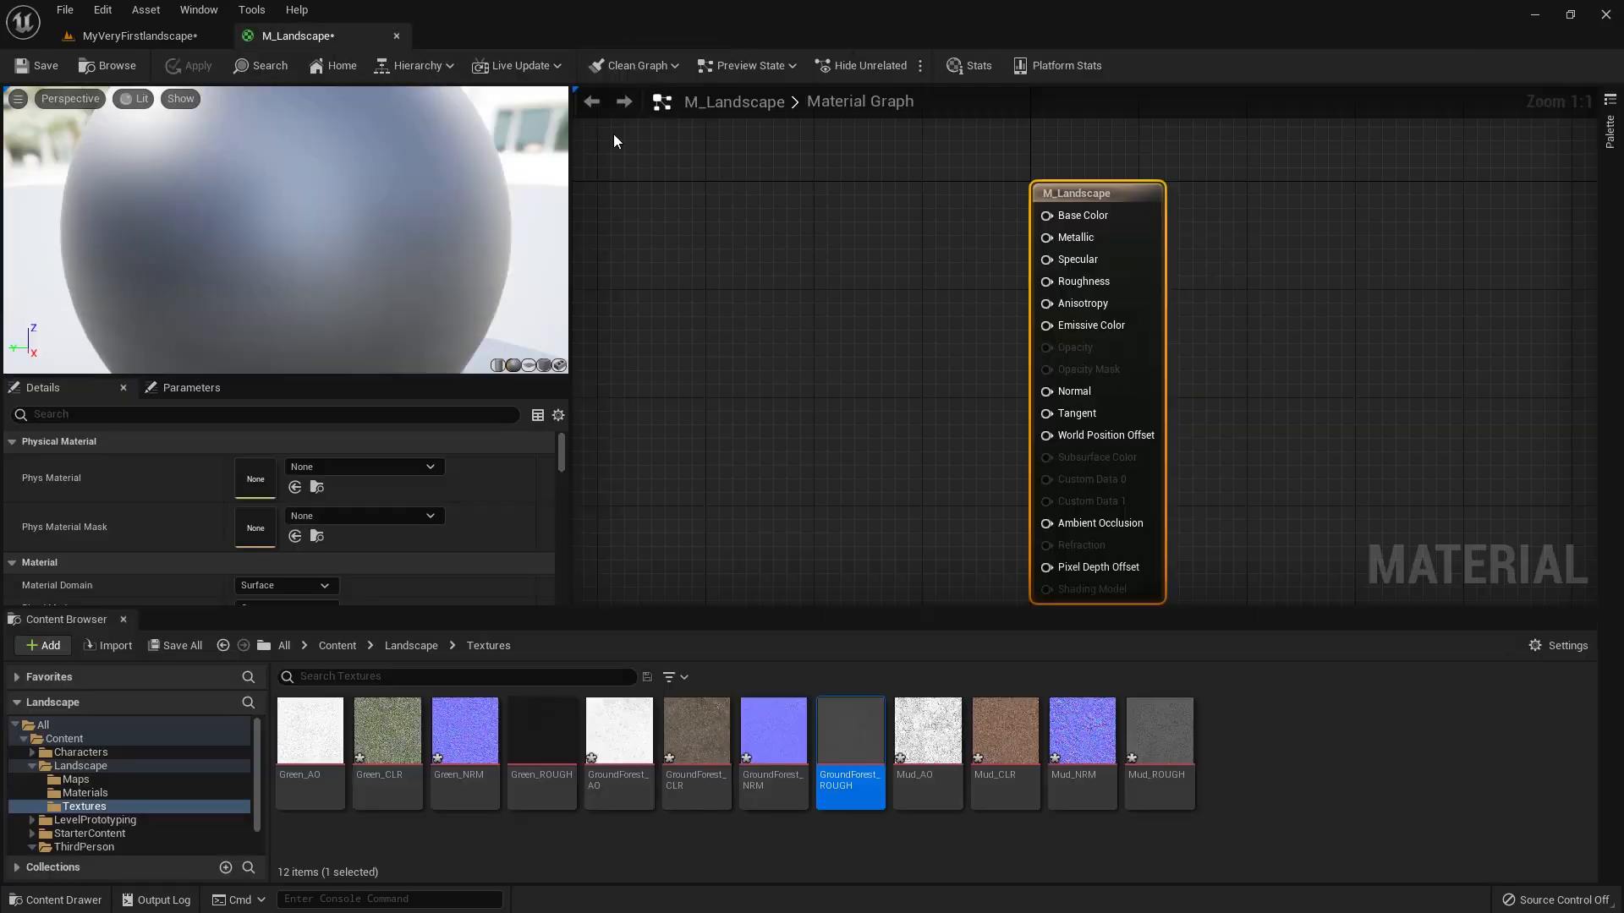
Step: Turn off sRGB for the Mud_AO texture, save it and close it
{"action": "double_click", "coordinate": [928, 731]}
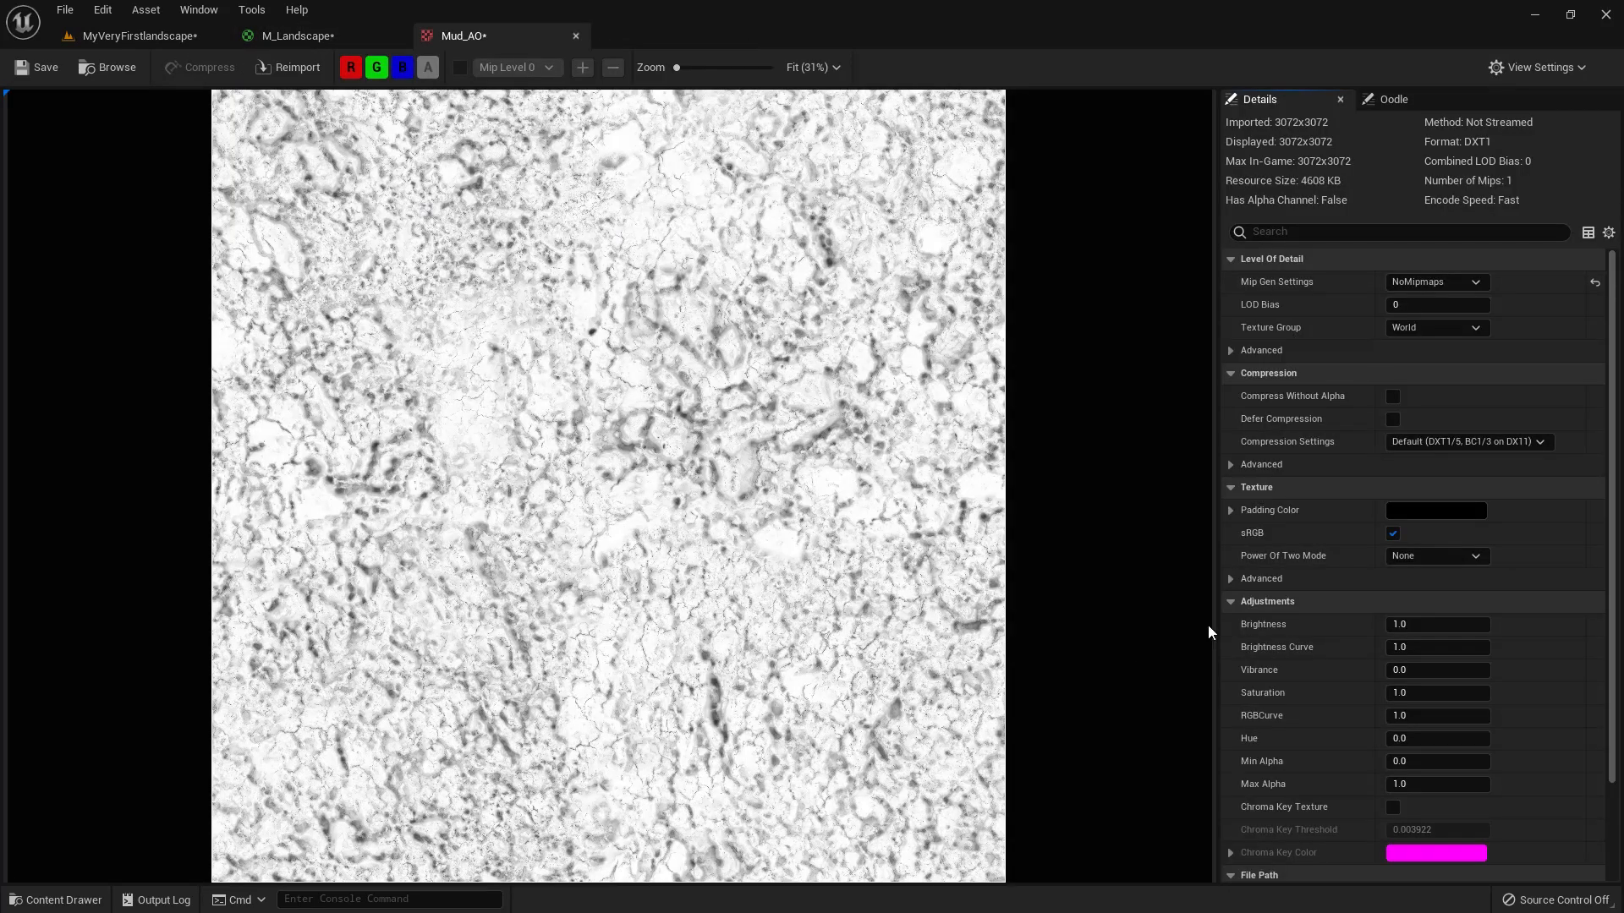
{"action": "left_click", "coordinate": [1392, 533]}
{"action": "left_click", "coordinate": [38, 68]}
{"action": "left_click", "coordinate": [576, 36]}
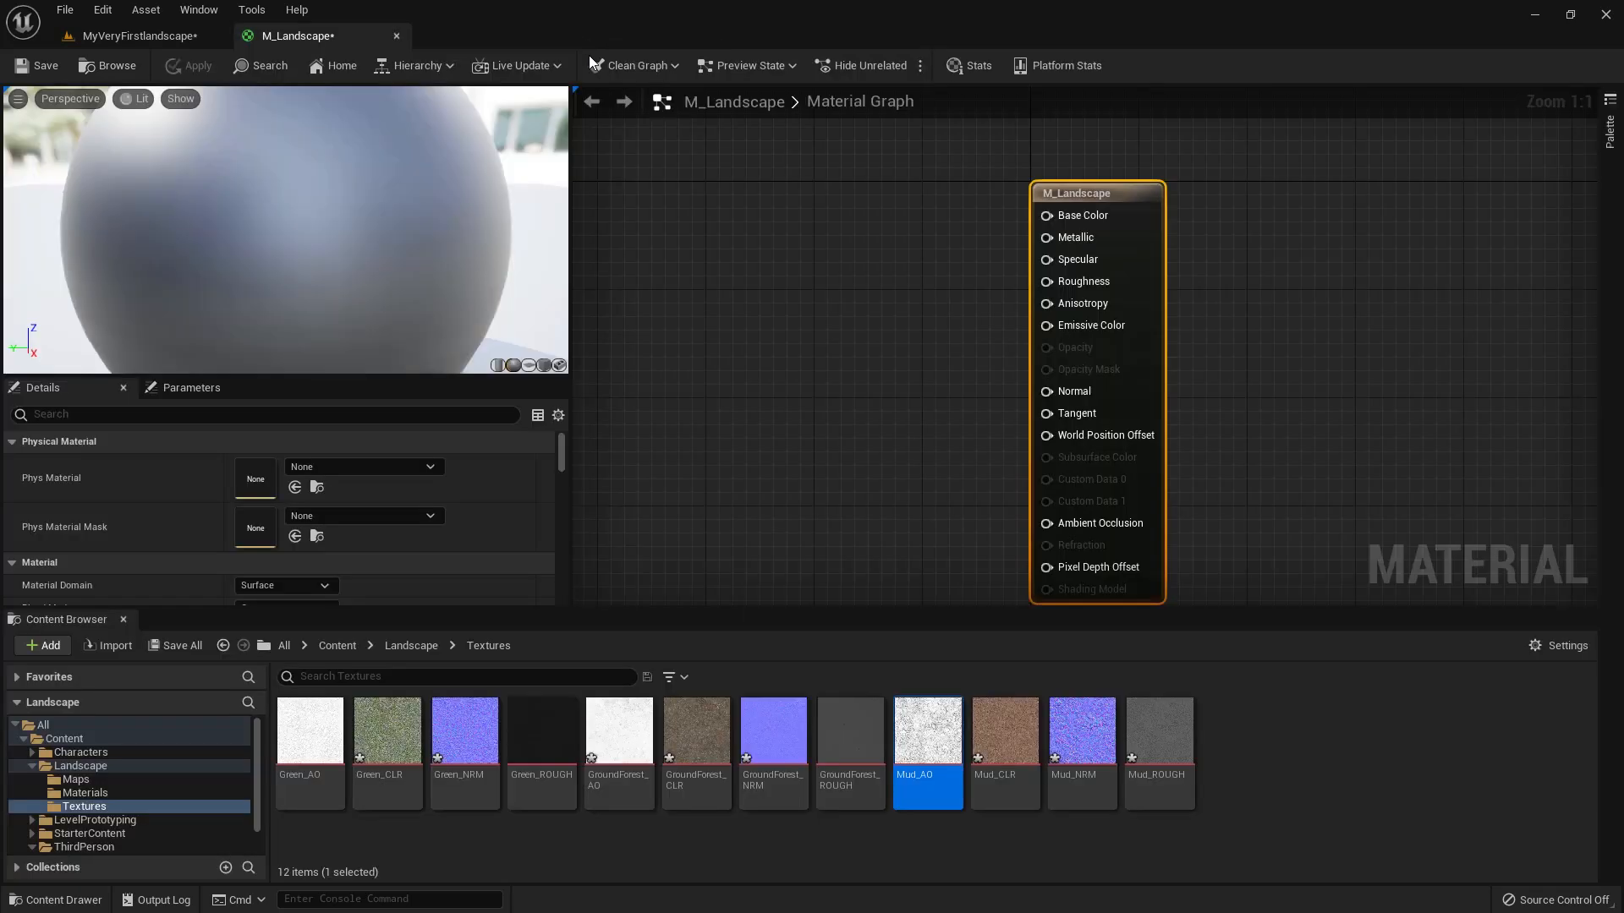
Step: Check the sRGB setting of Mud_CLR, and turn sRGB off for the Mud_ROUGH texture, save it and close it
{"action": "double_click", "coordinate": [987, 738]}
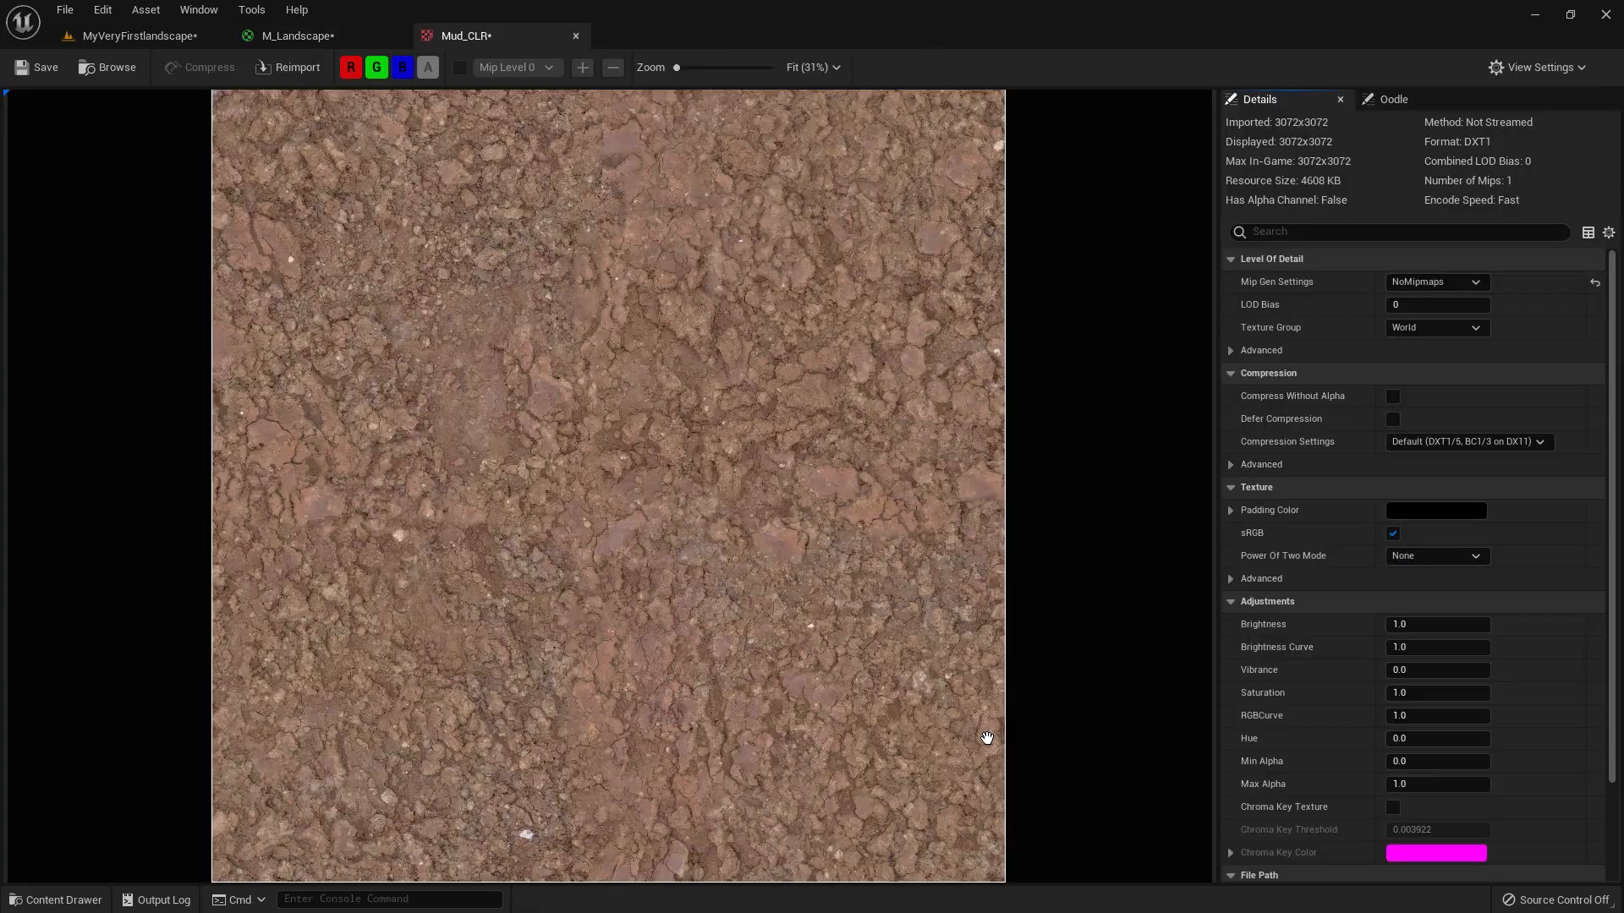
{"action": "left_click", "coordinate": [576, 35]}
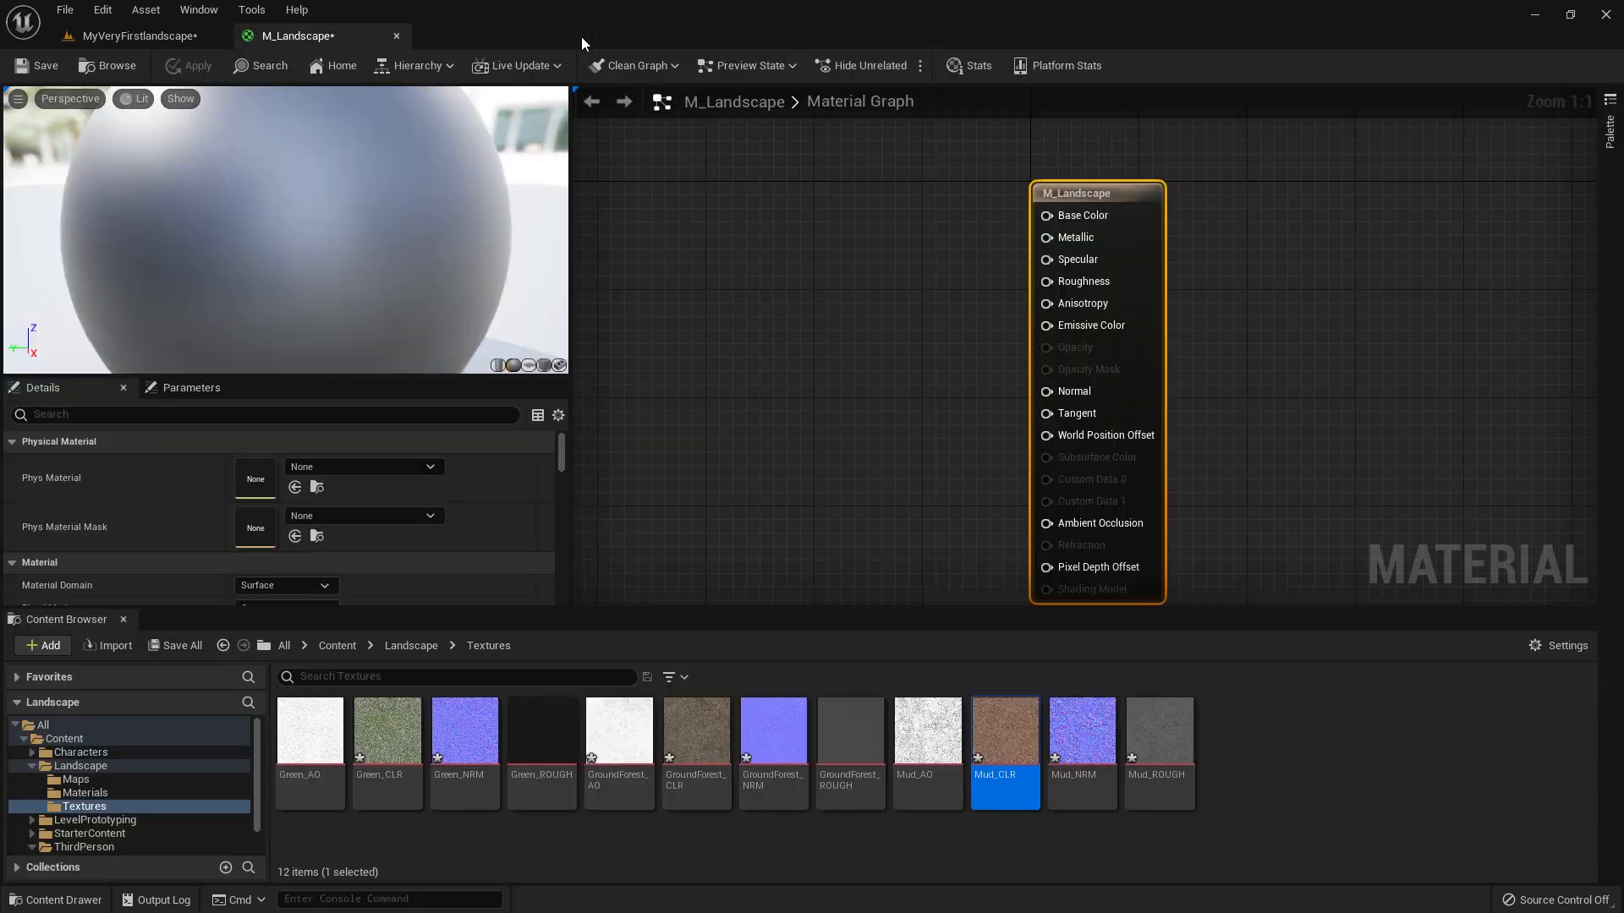
{"action": "double_click", "coordinate": [1158, 736]}
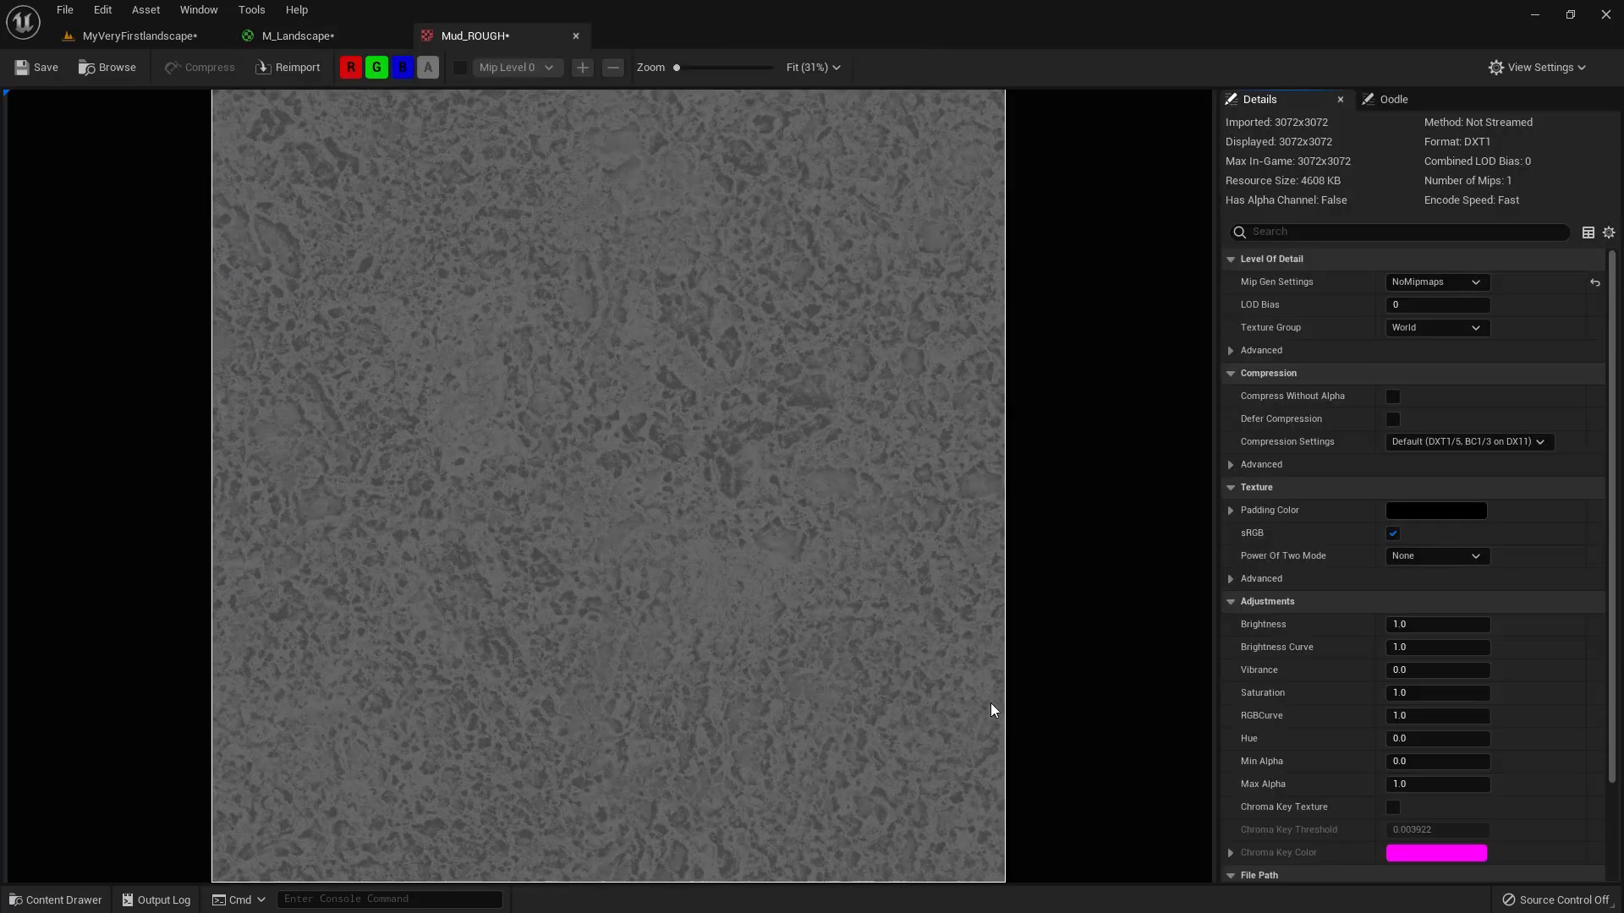
{"action": "left_click", "coordinate": [1393, 534]}
{"action": "left_click", "coordinate": [42, 68]}
{"action": "left_click", "coordinate": [576, 37]}
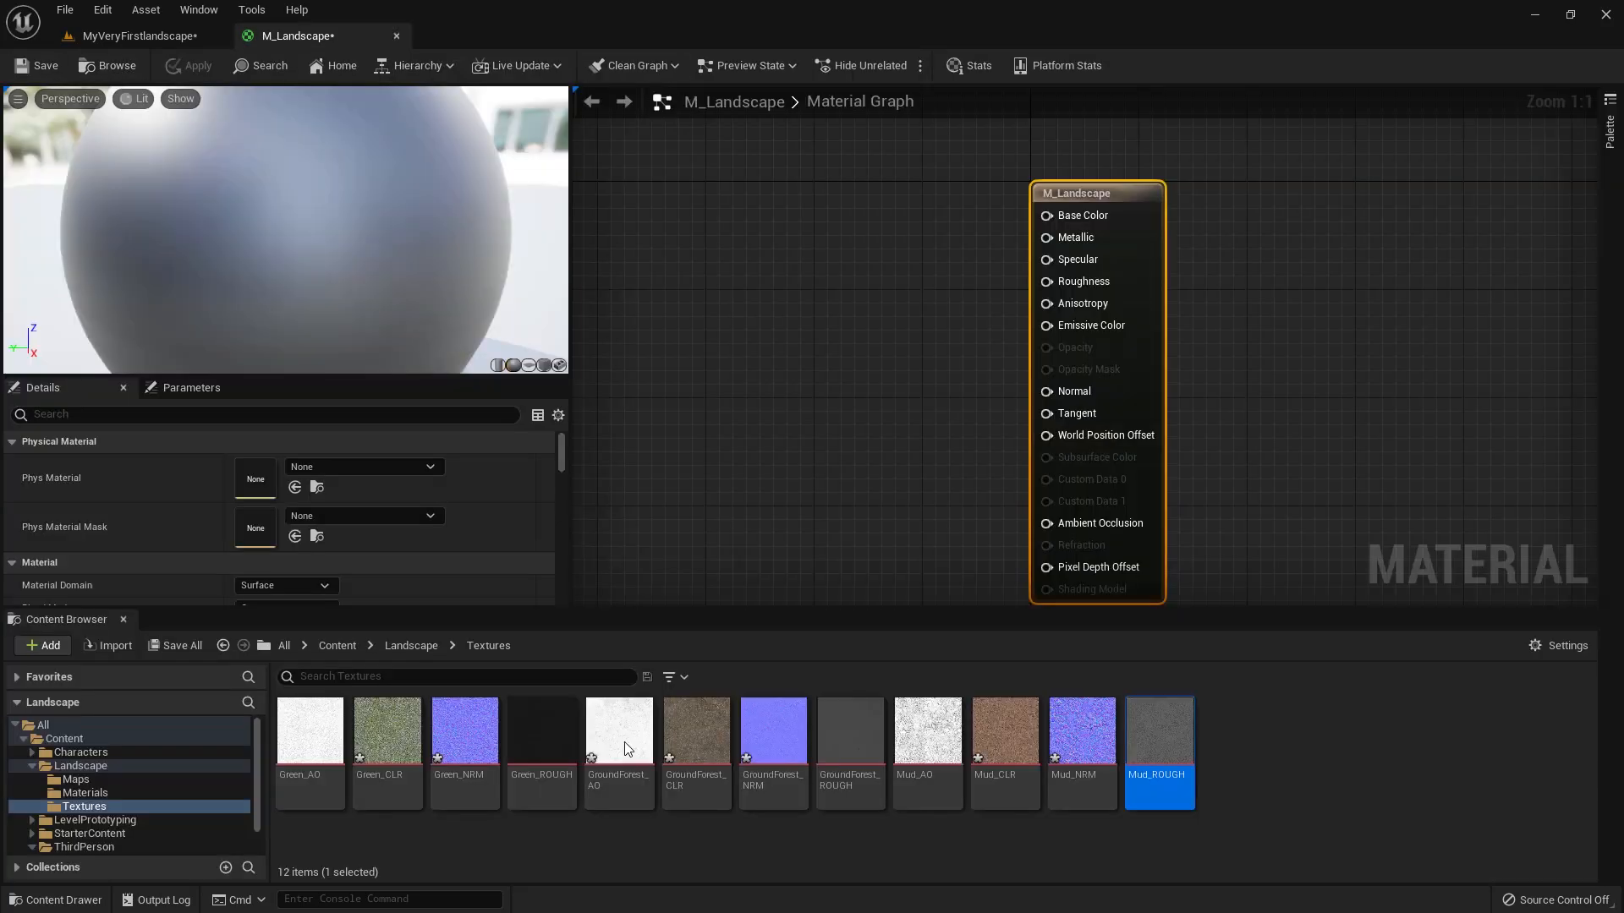
Step: Close the docked Content Browser and reposition the M_Landscape result node in the enlarged graph
{"action": "scroll", "coordinate": [718, 423], "scroll_direction": "down", "scroll_amount": 2}
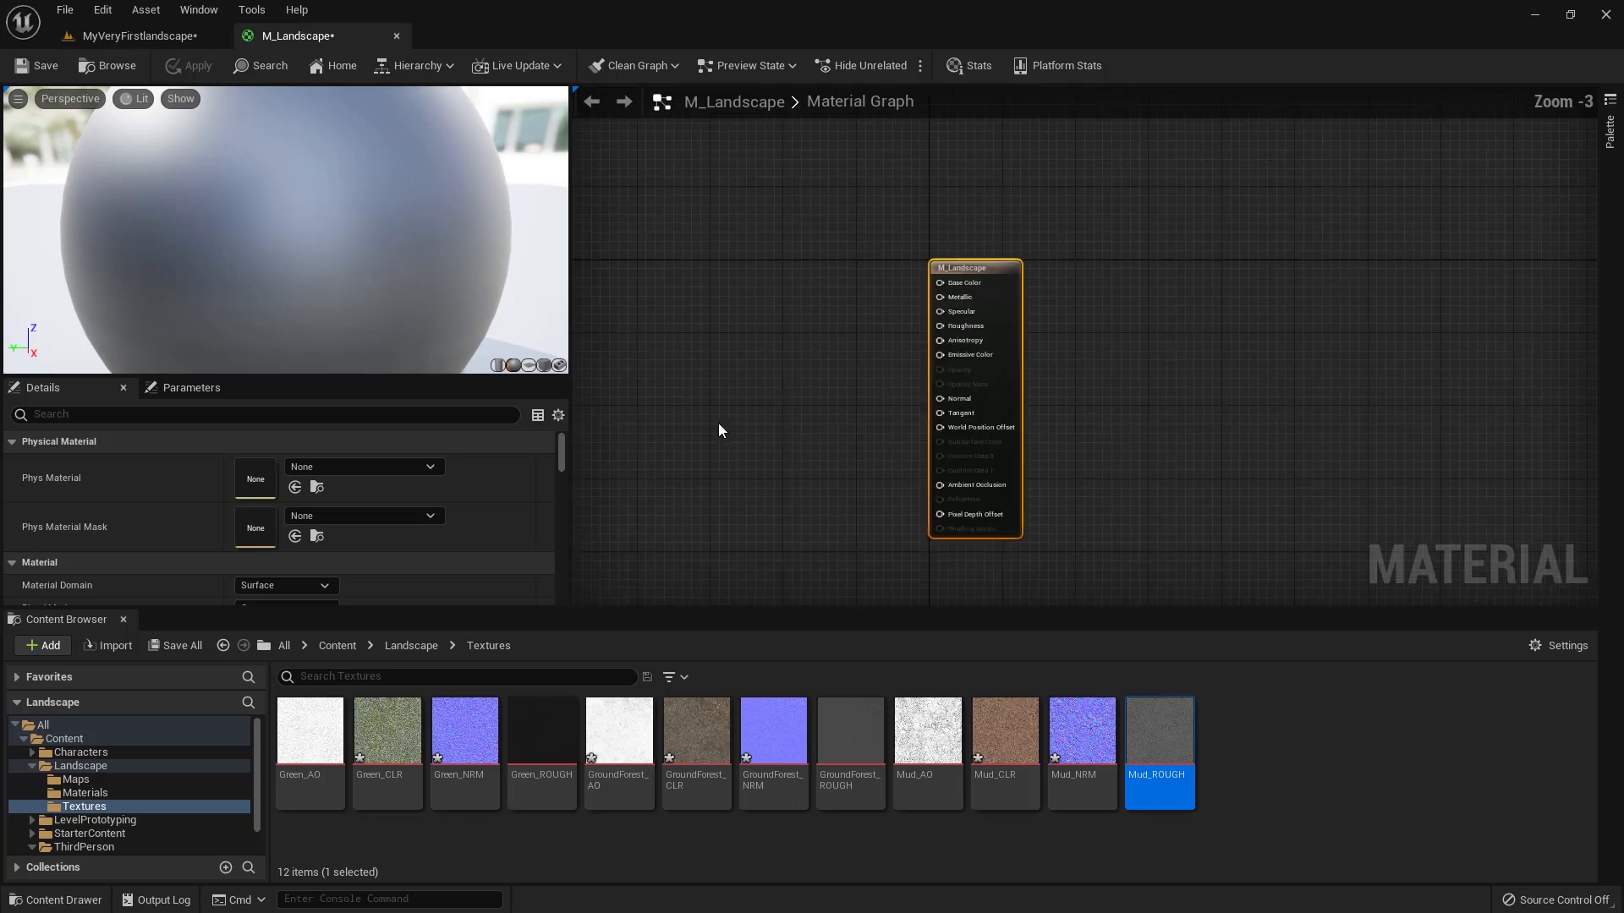
{"action": "scroll", "coordinate": [722, 423], "scroll_direction": "down", "scroll_amount": 2}
{"action": "scroll", "coordinate": [750, 396], "scroll_direction": "up", "scroll_amount": 1}
{"action": "left_click_drag", "start_coordinate": [980, 291], "coordinate": [1080, 291]}
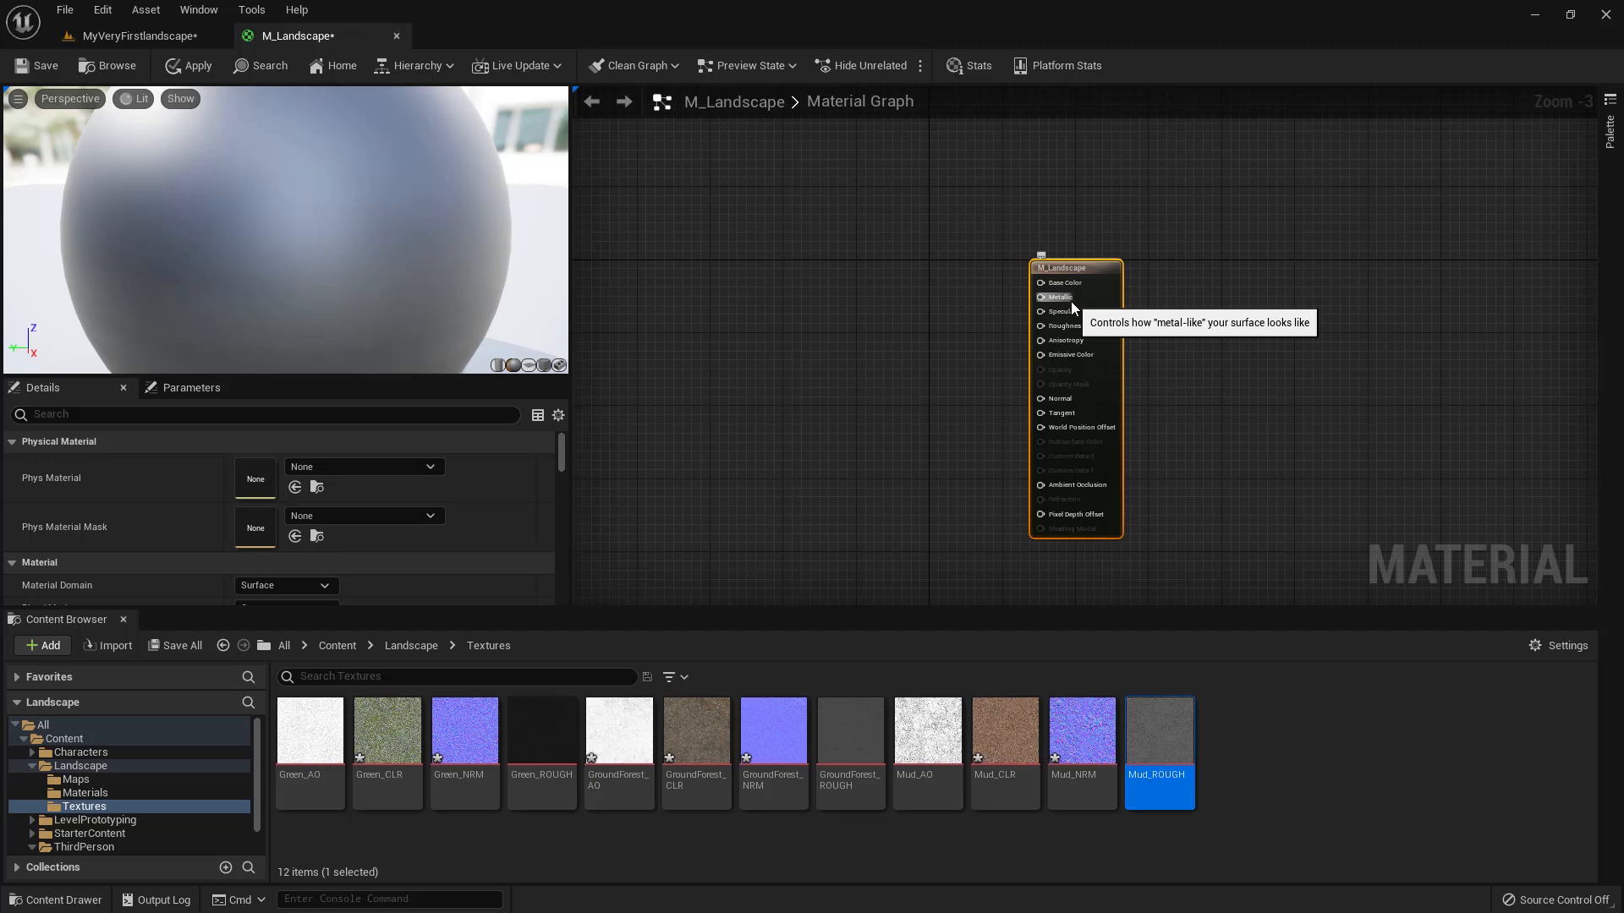
{"action": "mouse_move", "coordinate": [1081, 268]}
{"action": "left_mouse_down"}
{"action": "mouse_move", "coordinate": [1037, 241]}
{"action": "mouse_move", "coordinate": [1077, 247]}
{"action": "left_mouse_up"}
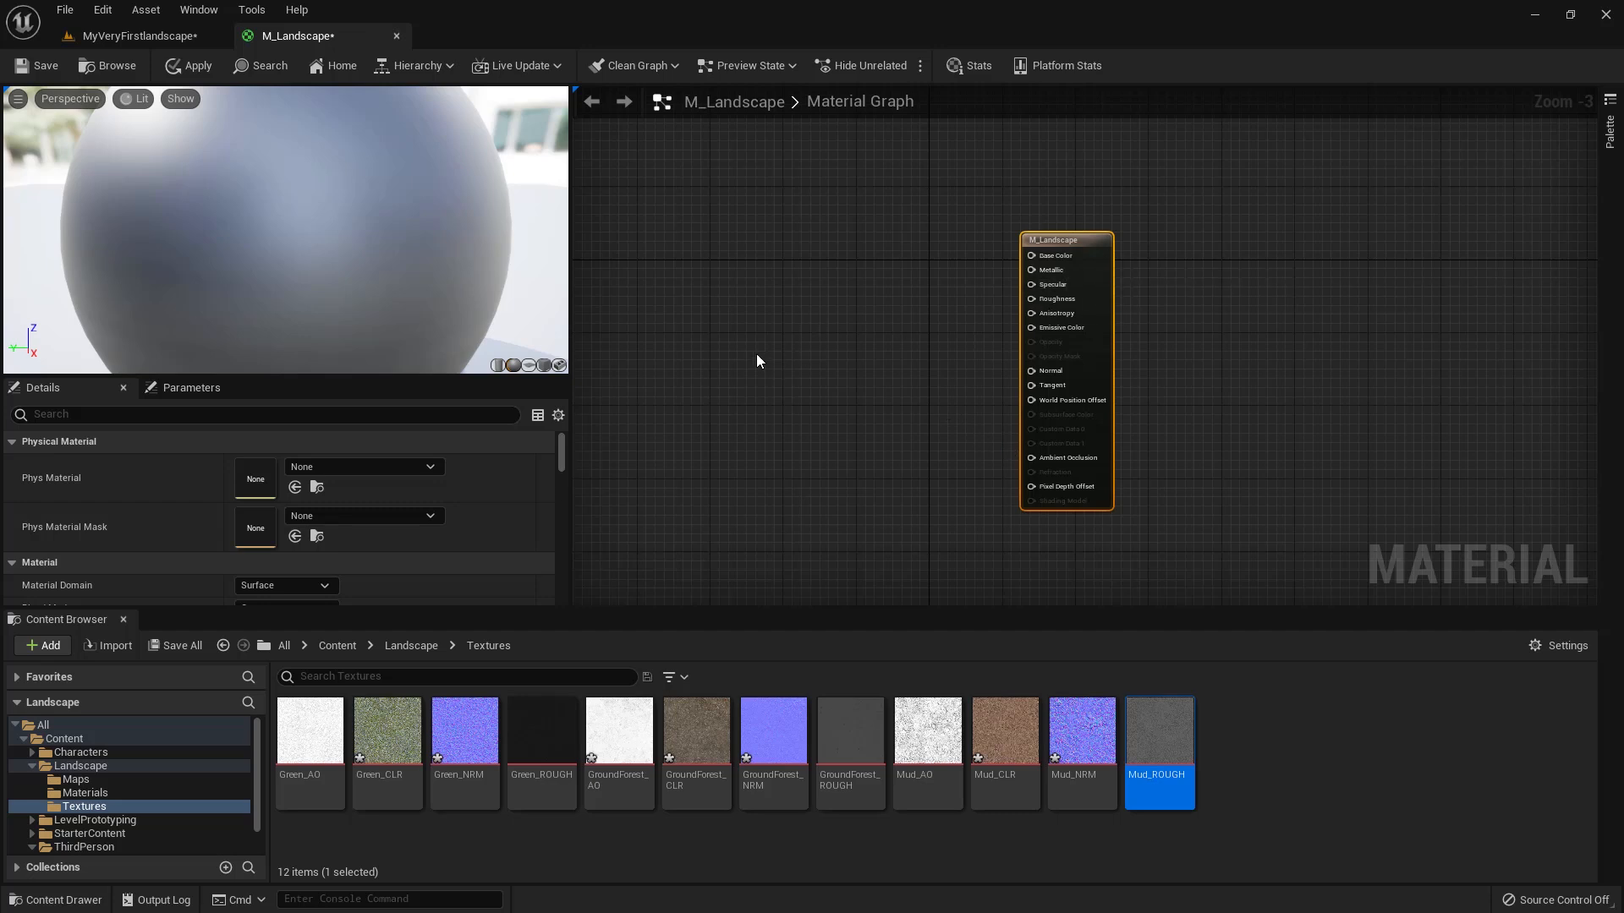
{"action": "left_click_drag", "start_coordinate": [1063, 257], "coordinate": [1285, 276]}
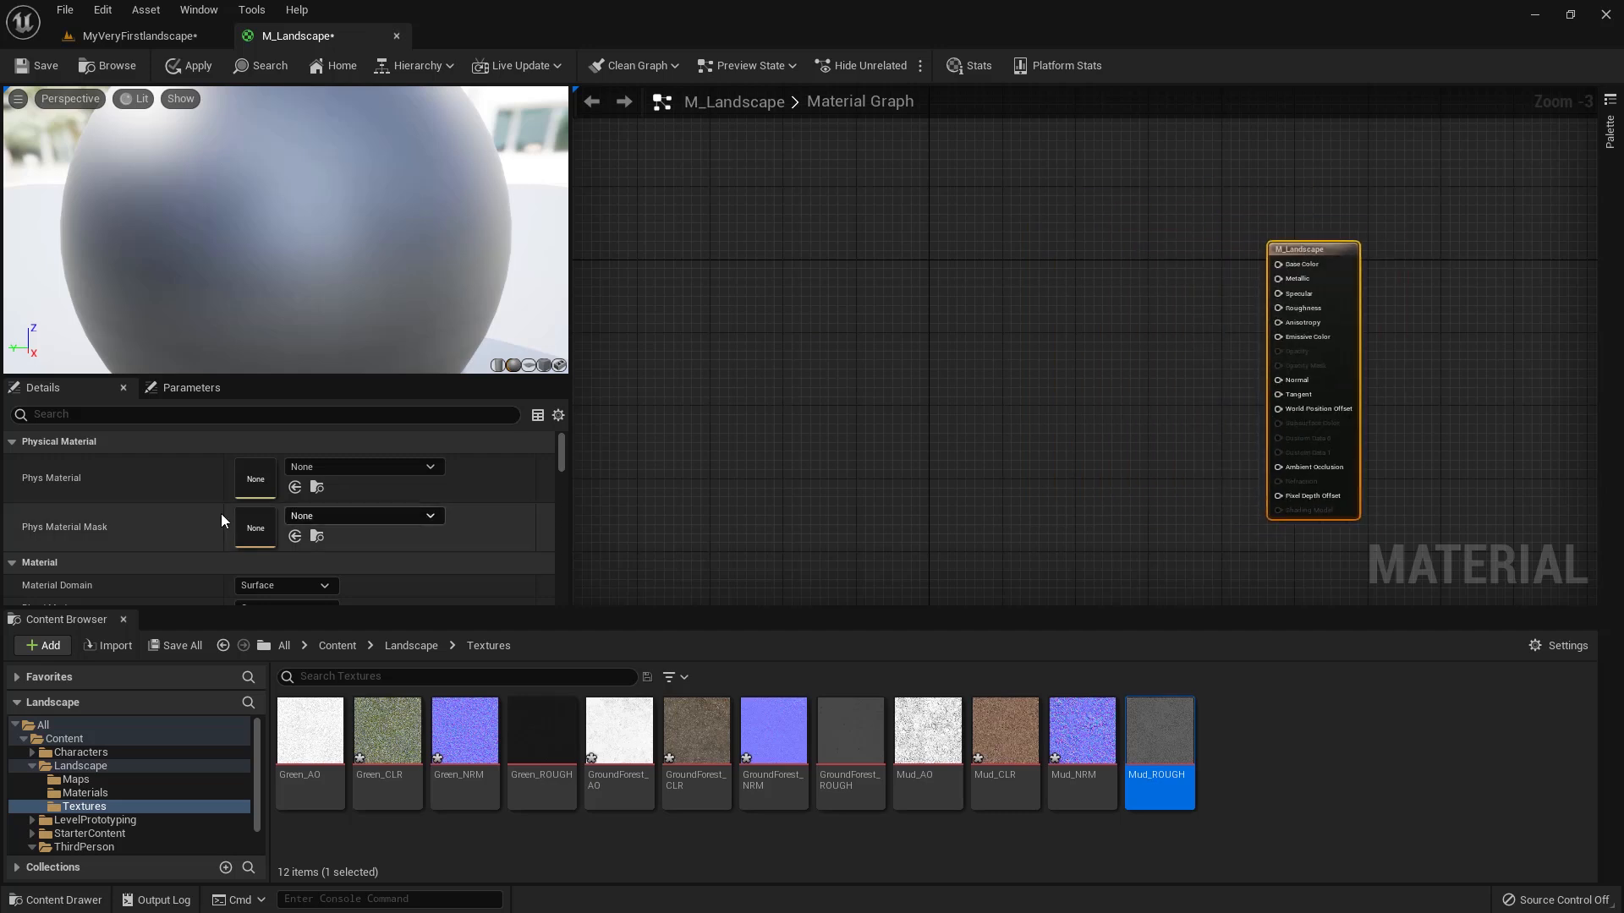
{"action": "left_click", "coordinate": [123, 620]}
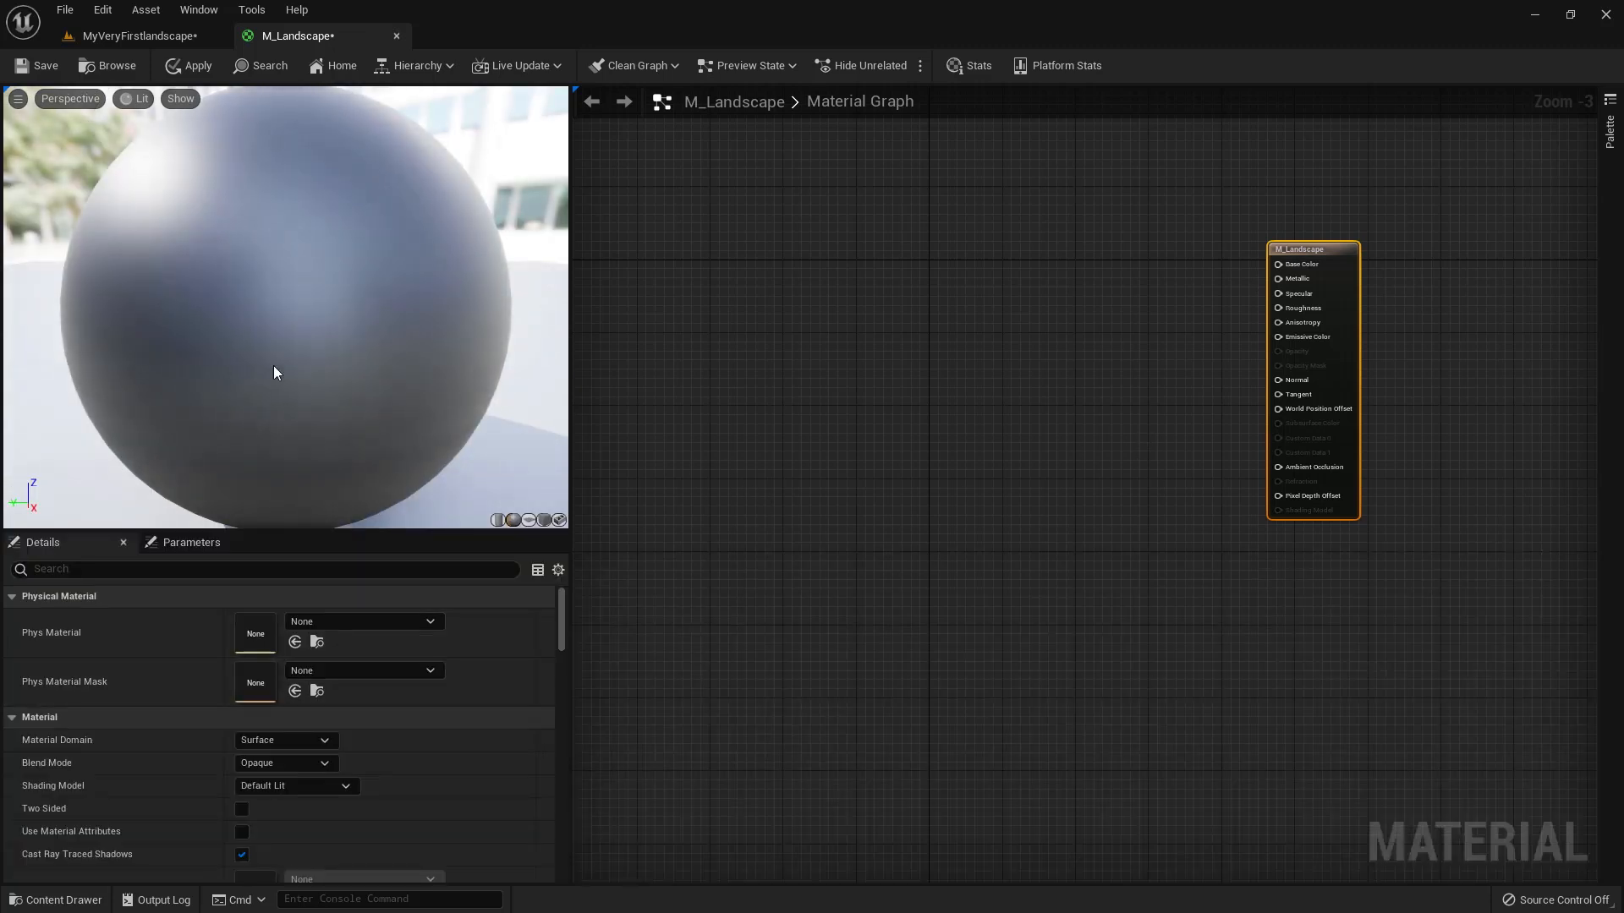
{"action": "scroll", "coordinate": [275, 368], "scroll_direction": "down", "scroll_amount": 5}
{"action": "left_click_drag", "start_coordinate": [1317, 256], "coordinate": [1034, 347]}
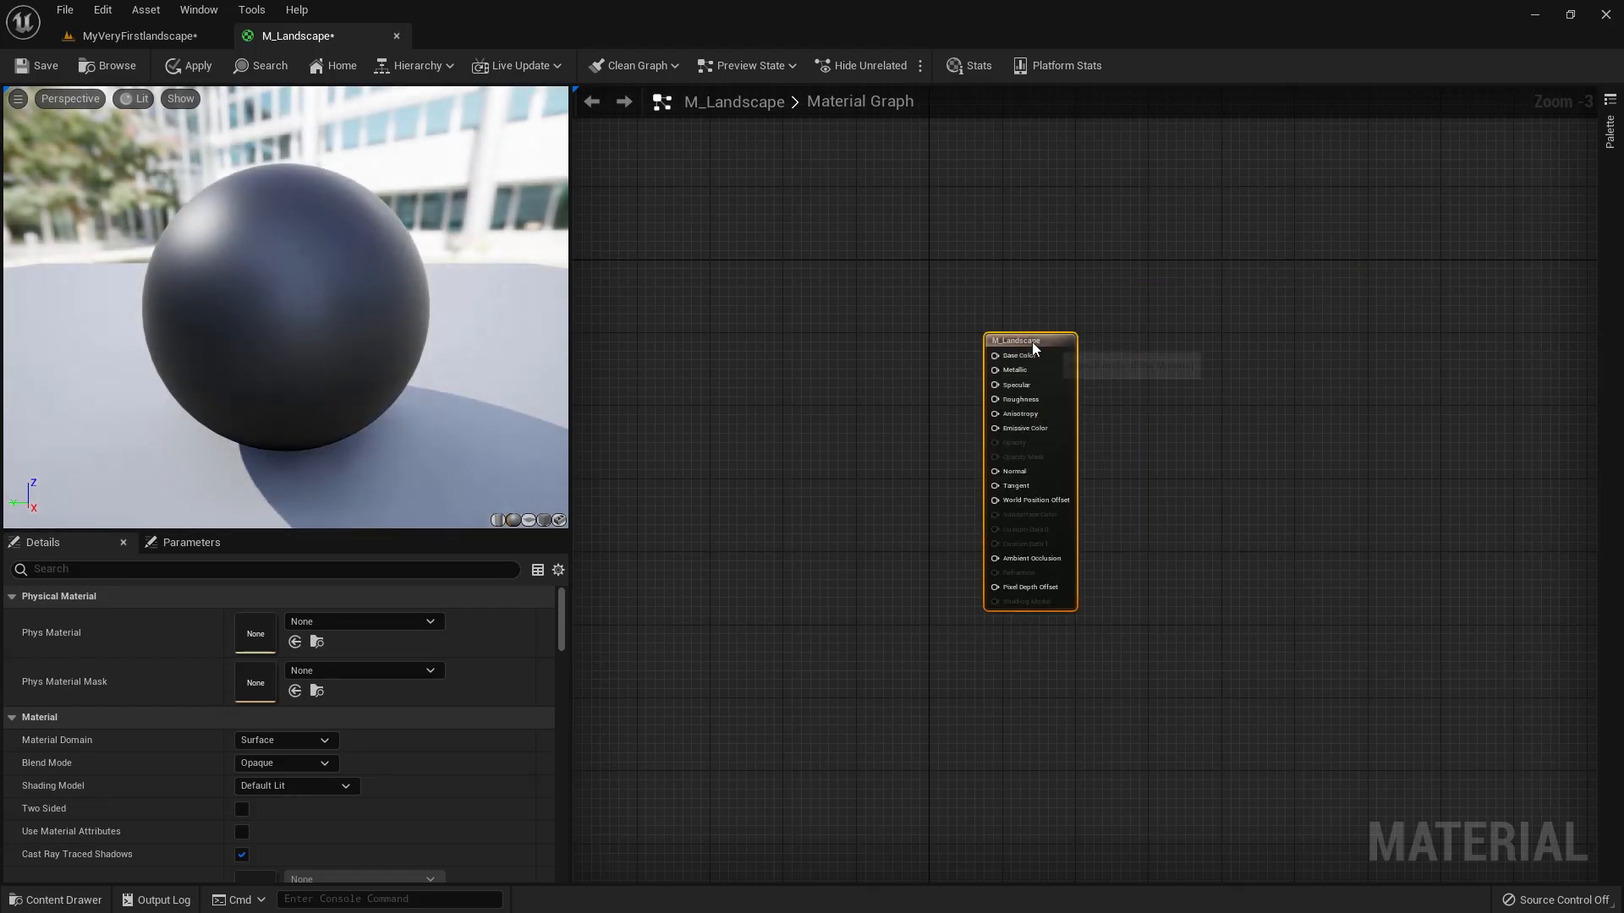
Step: Enable Use Material Attributes for M_Landscape and move its result node aside to free space for its input nodes
{"action": "scroll", "coordinate": [1032, 341], "scroll_direction": "up", "scroll_amount": 3}
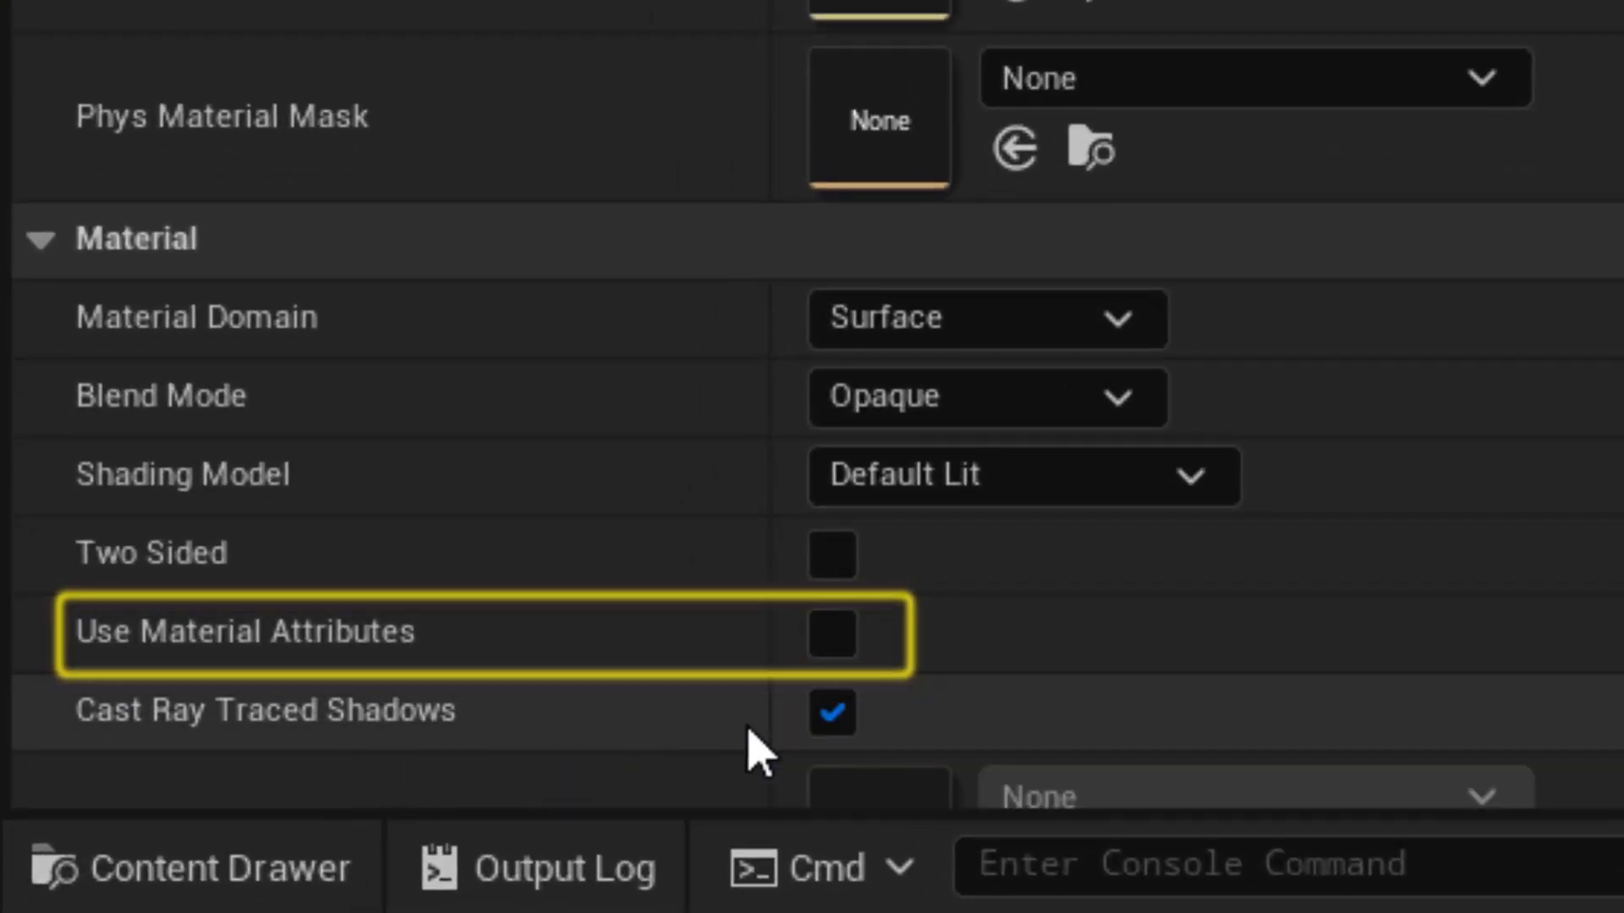
{"action": "left_click", "coordinate": [842, 657]}
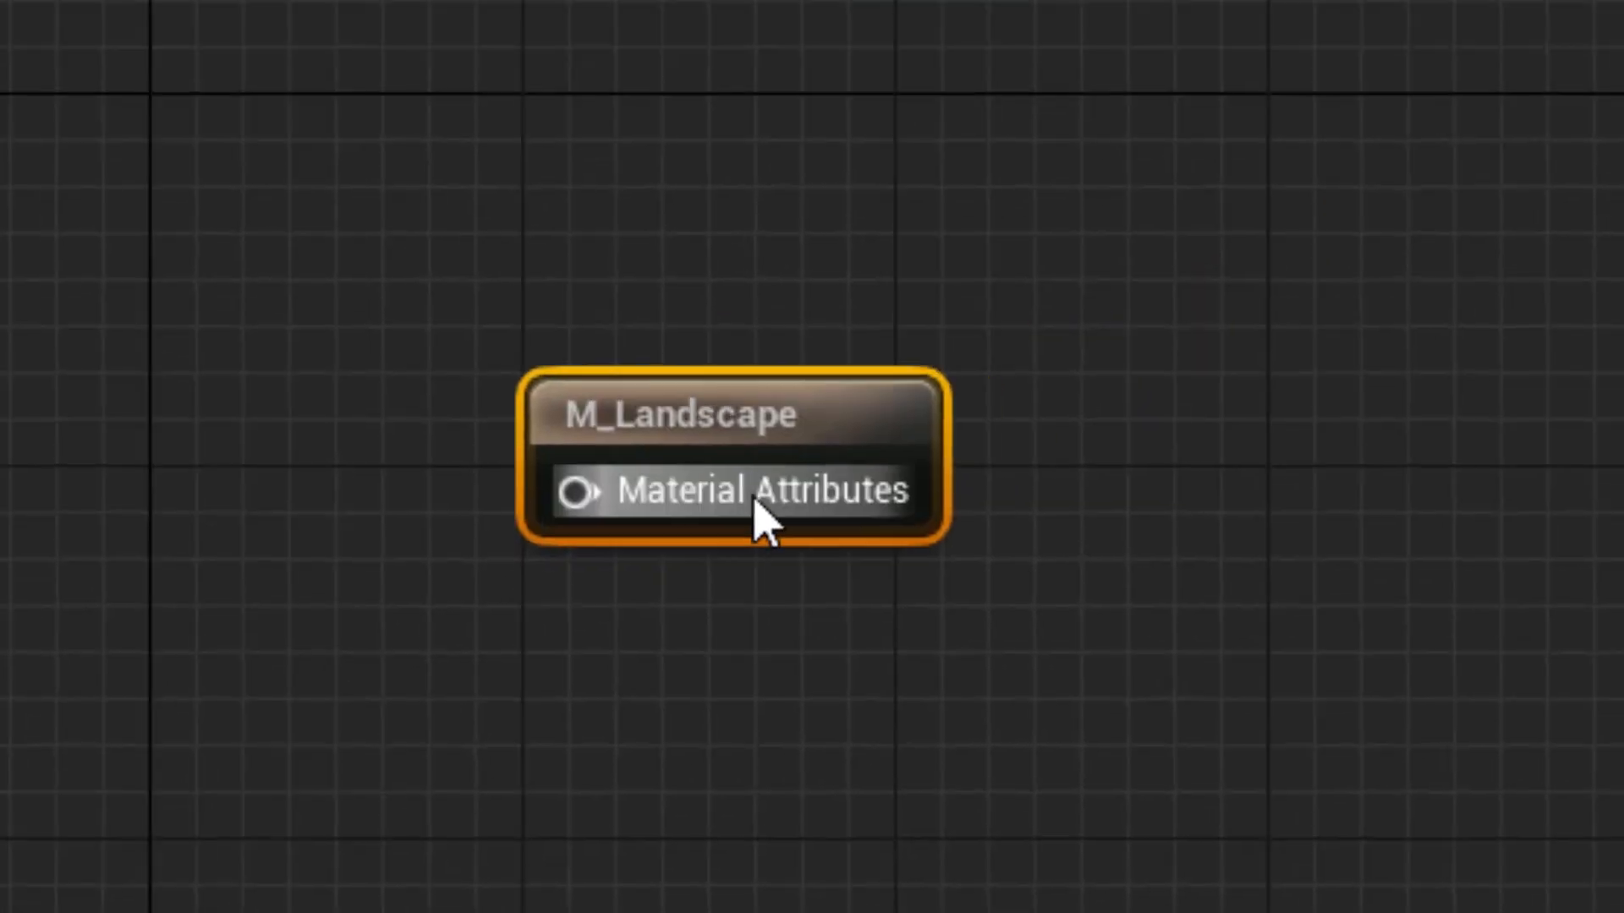
{"action": "right_click_drag", "start_coordinate": [753, 497], "coordinate": [694, 530]}
{"action": "left_click_drag", "start_coordinate": [693, 462], "coordinate": [1019, 646]}
{"action": "left_click_drag", "start_coordinate": [841, 712], "coordinate": [323, 528]}
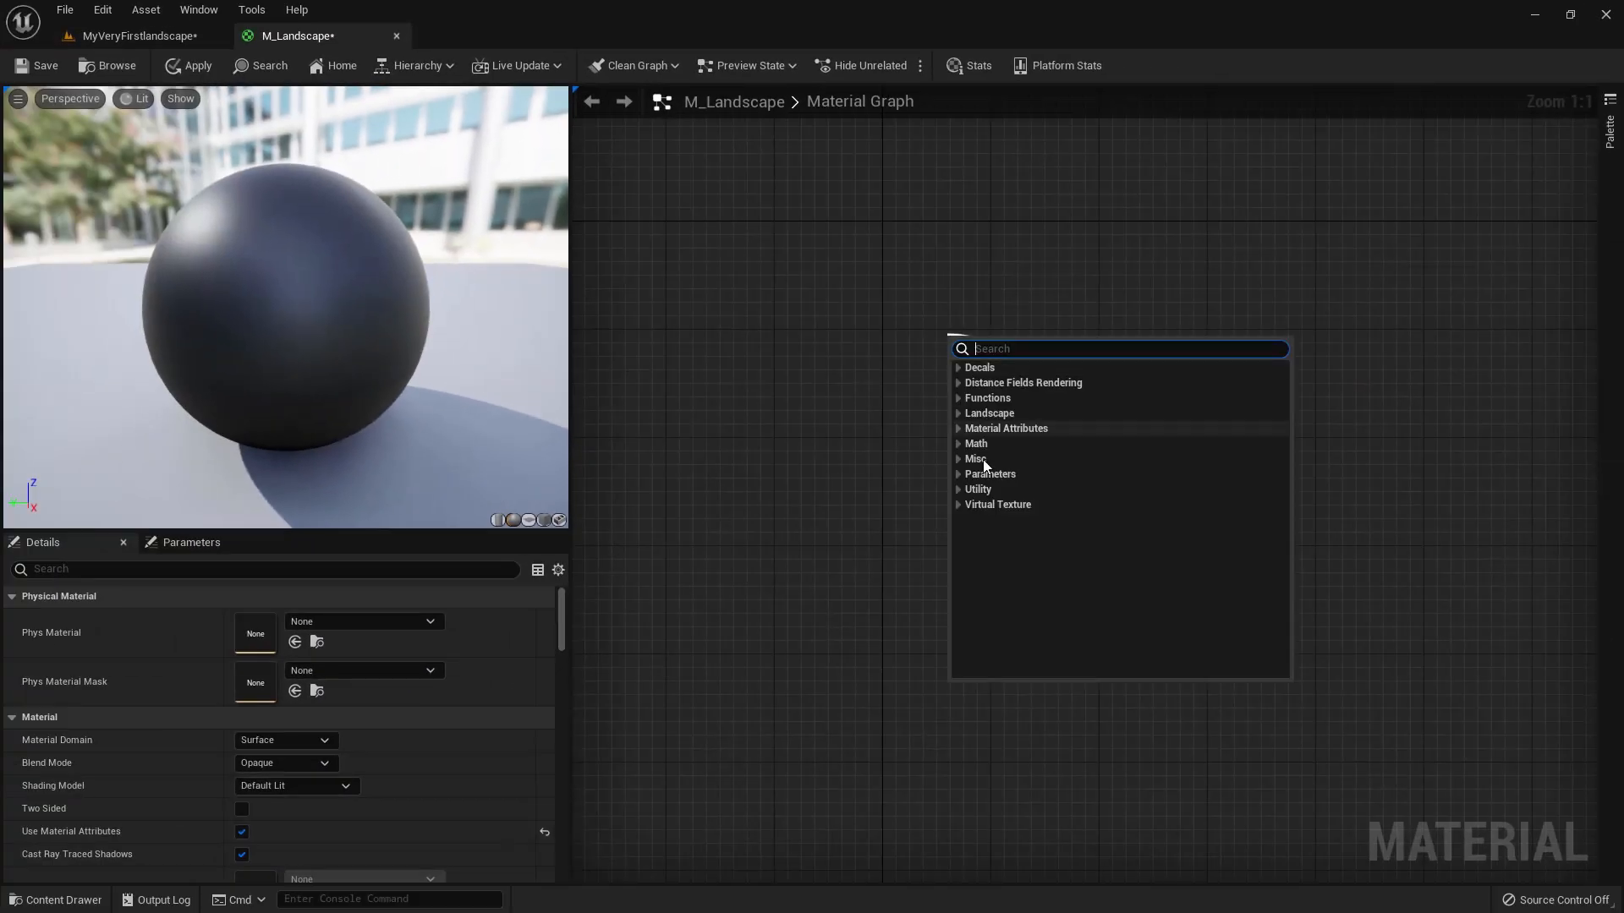
{"action": "left_click", "coordinate": [920, 484]}
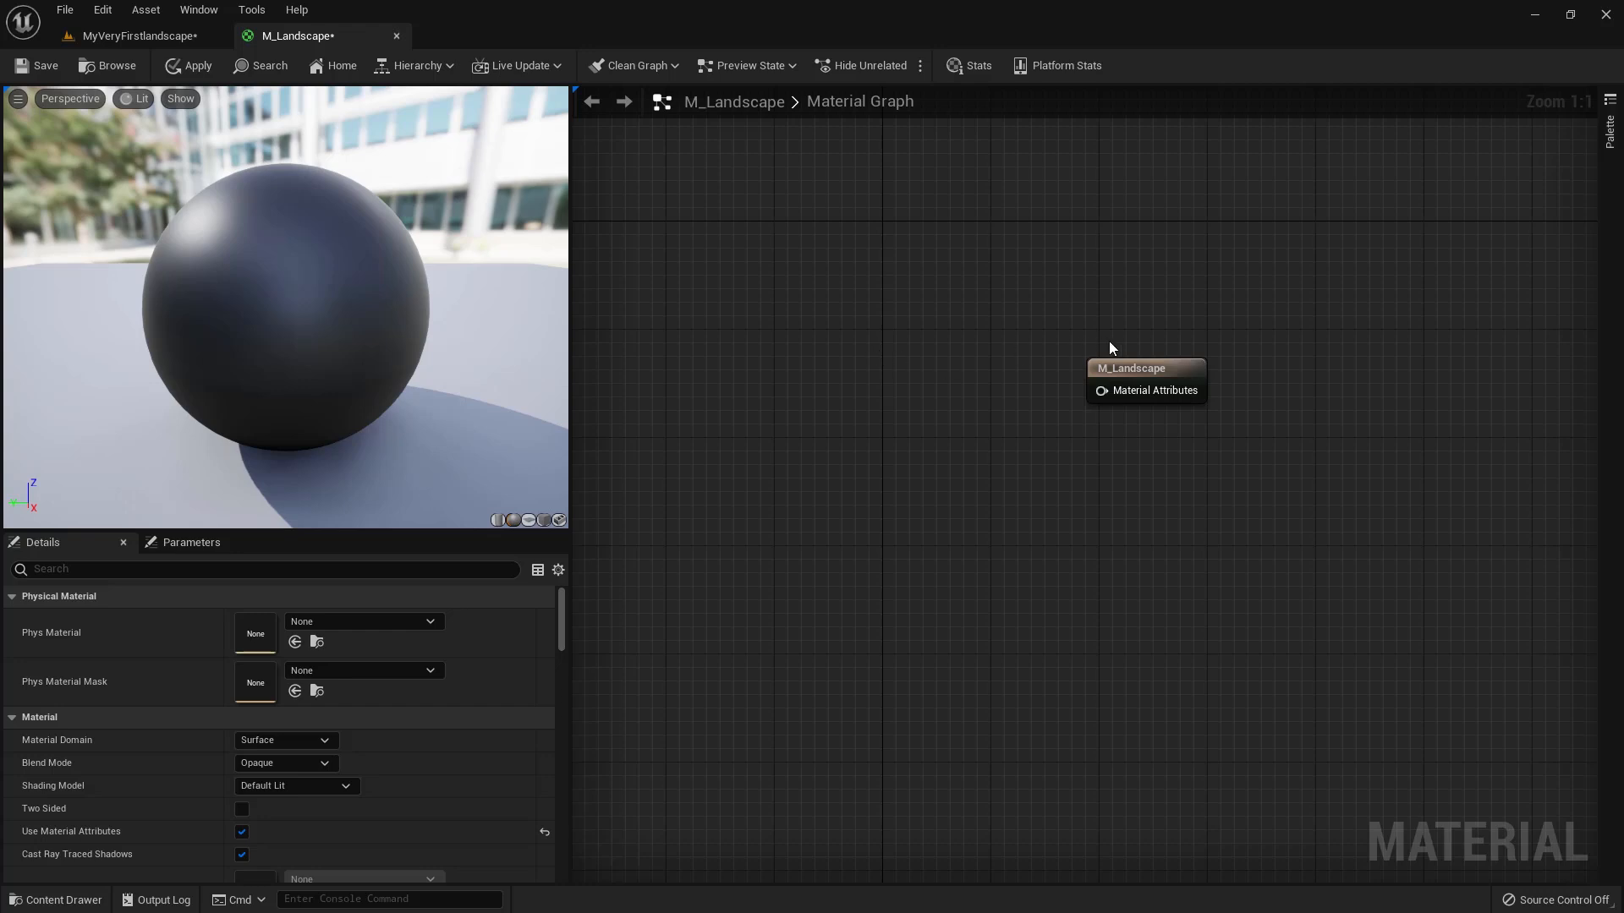
{"action": "left_click_drag", "start_coordinate": [1108, 370], "coordinate": [1230, 451]}
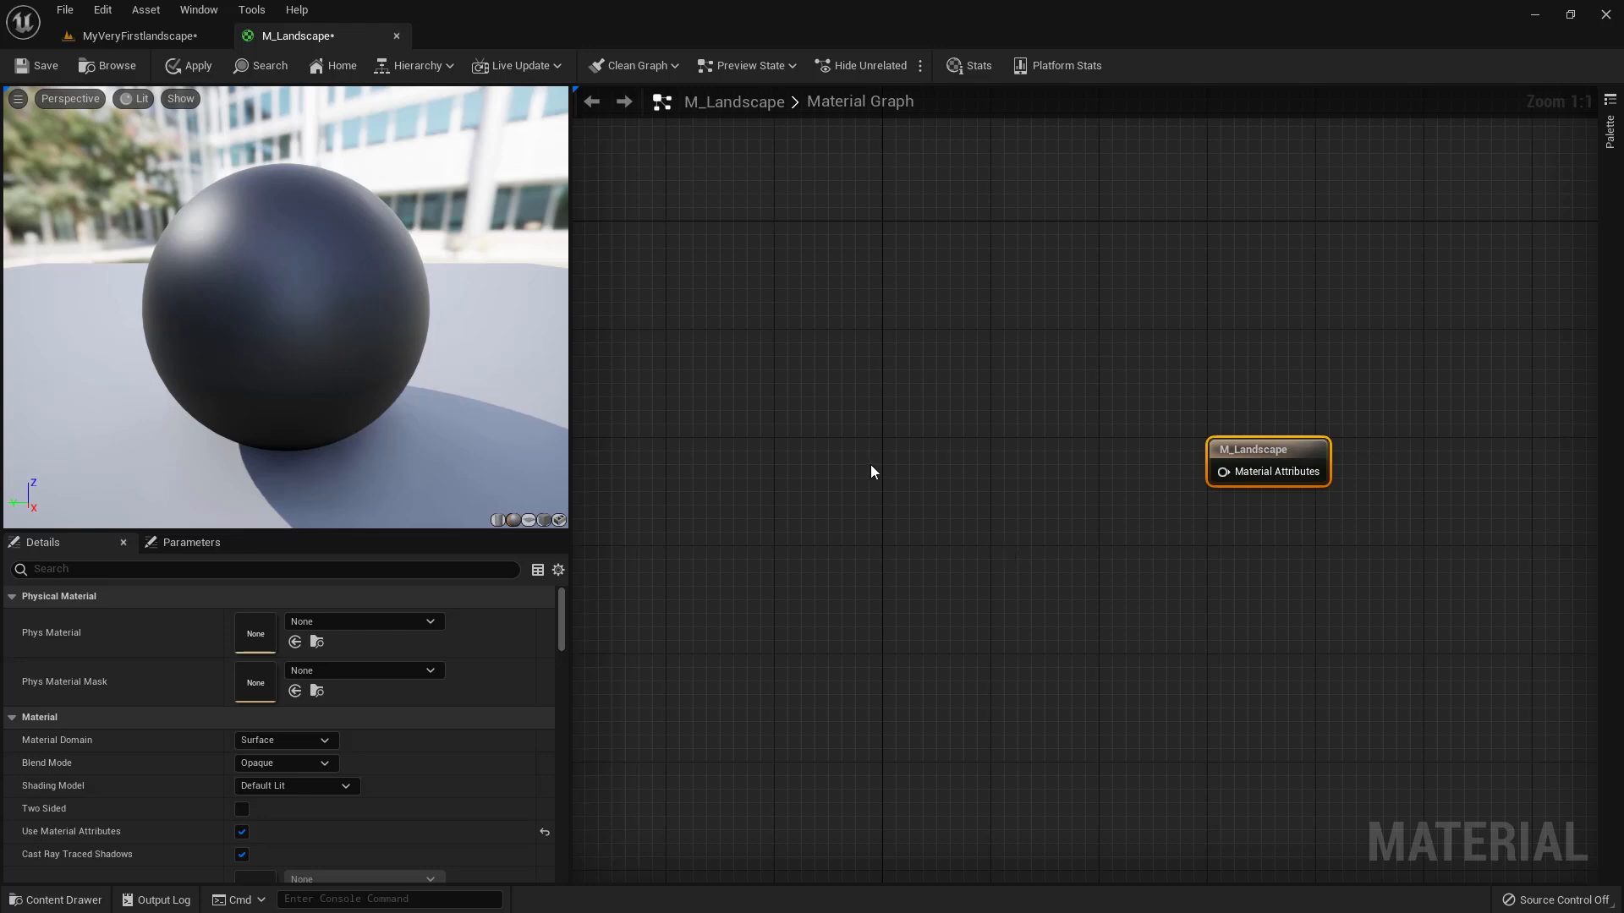
Step: Add the Green_CLR, GroundForest_CLR and Mud_CLR textures from the Textures folder to the graph as Texture Sample nodes
{"action": "left_click", "coordinate": [55, 900]}
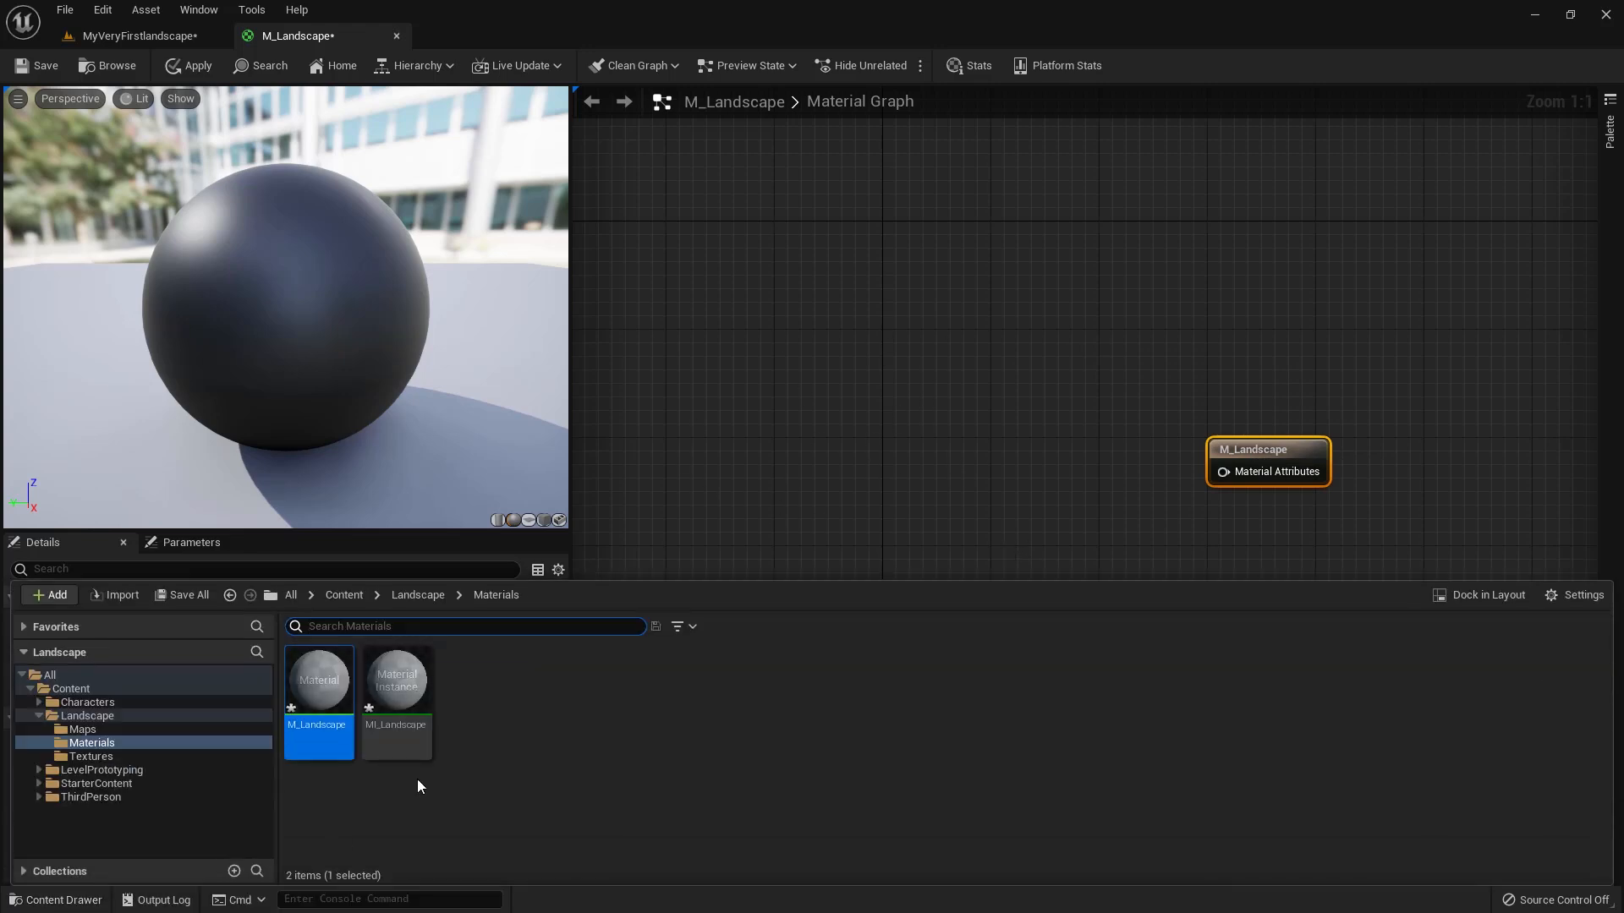
{"action": "left_click", "coordinate": [102, 757]}
{"action": "left_click", "coordinate": [396, 681]}
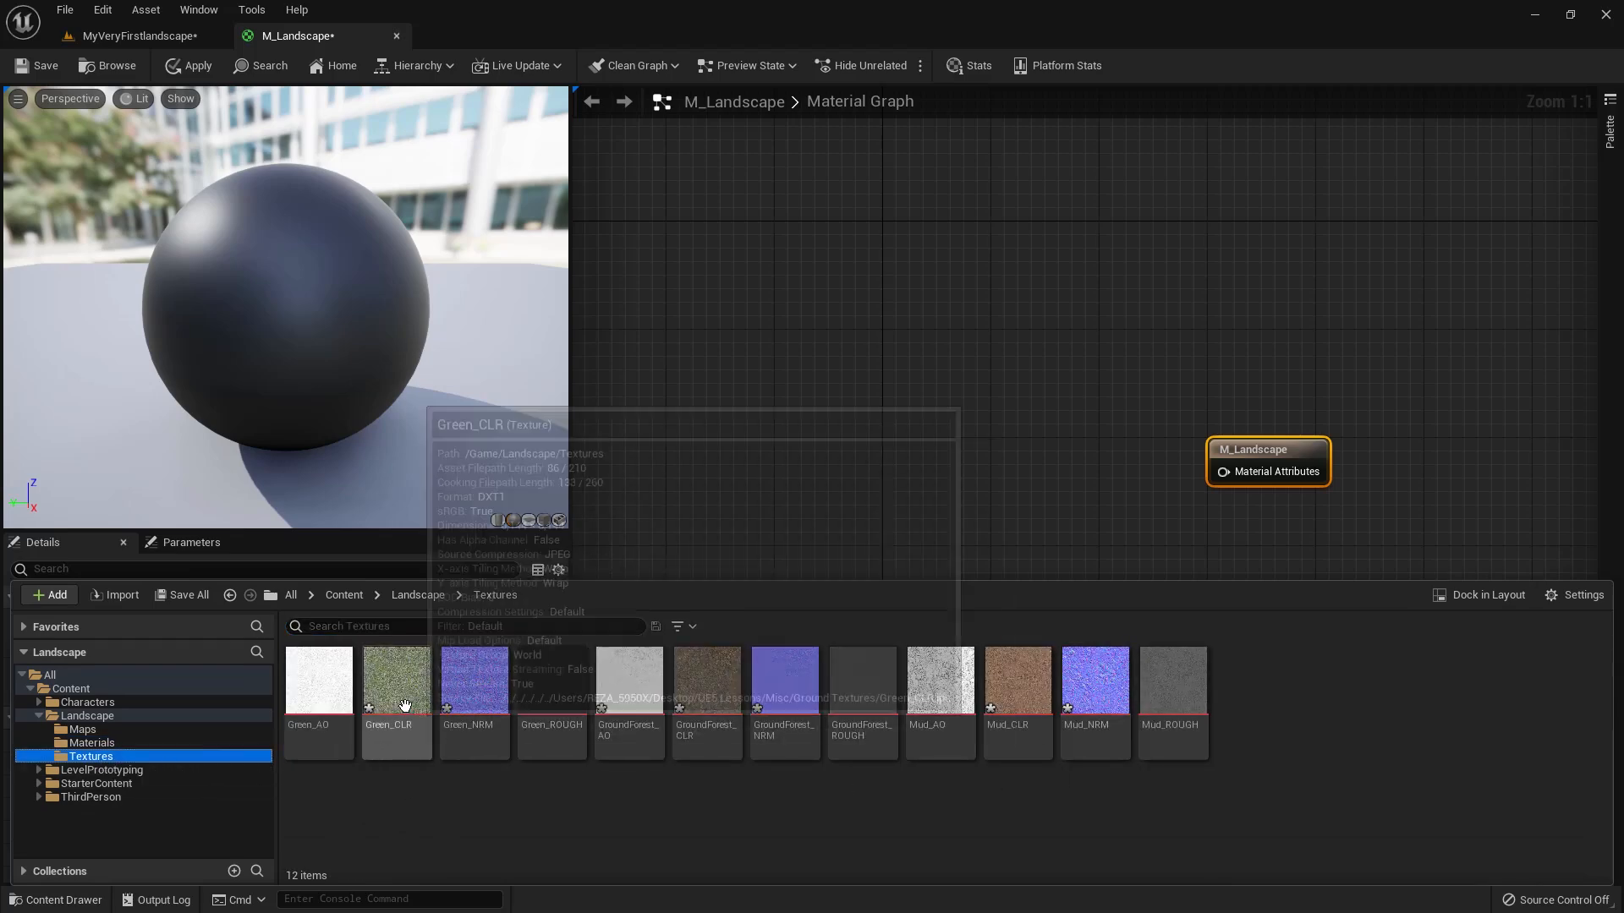
{"action": "left_click_drag", "start_coordinate": [468, 634], "coordinate": [713, 203]}
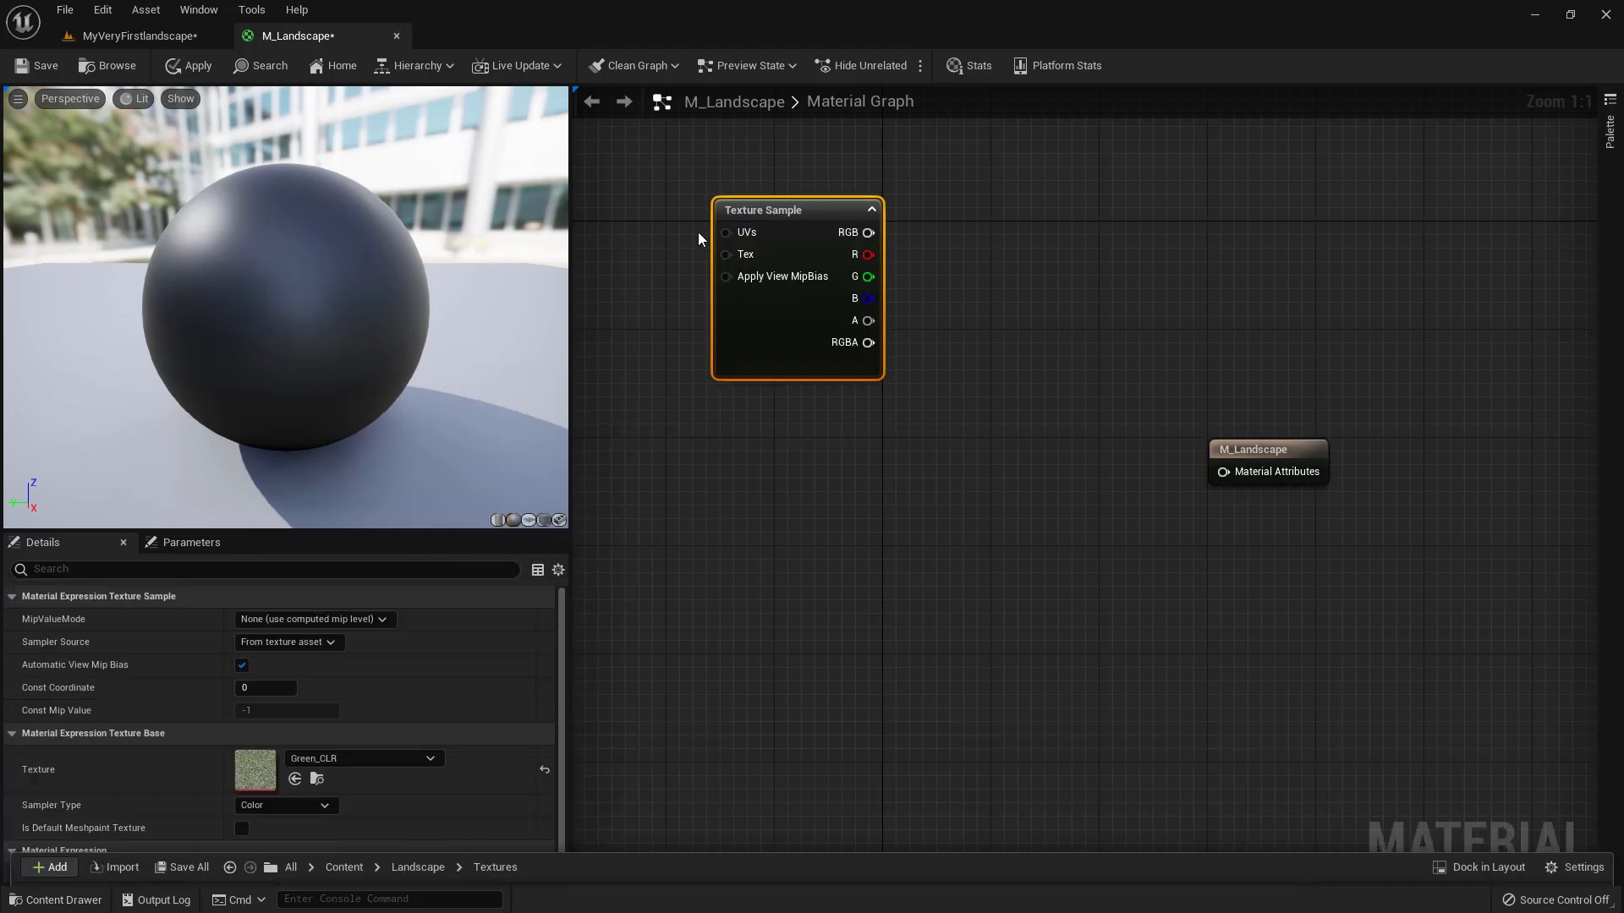
{"action": "left_click", "coordinate": [29, 902]}
{"action": "left_click_drag", "start_coordinate": [707, 681], "coordinate": [789, 460]}
{"action": "left_click", "coordinate": [51, 900]}
{"action": "left_click", "coordinate": [1019, 770]}
{"action": "left_click_drag", "start_coordinate": [1019, 769], "coordinate": [786, 727]}
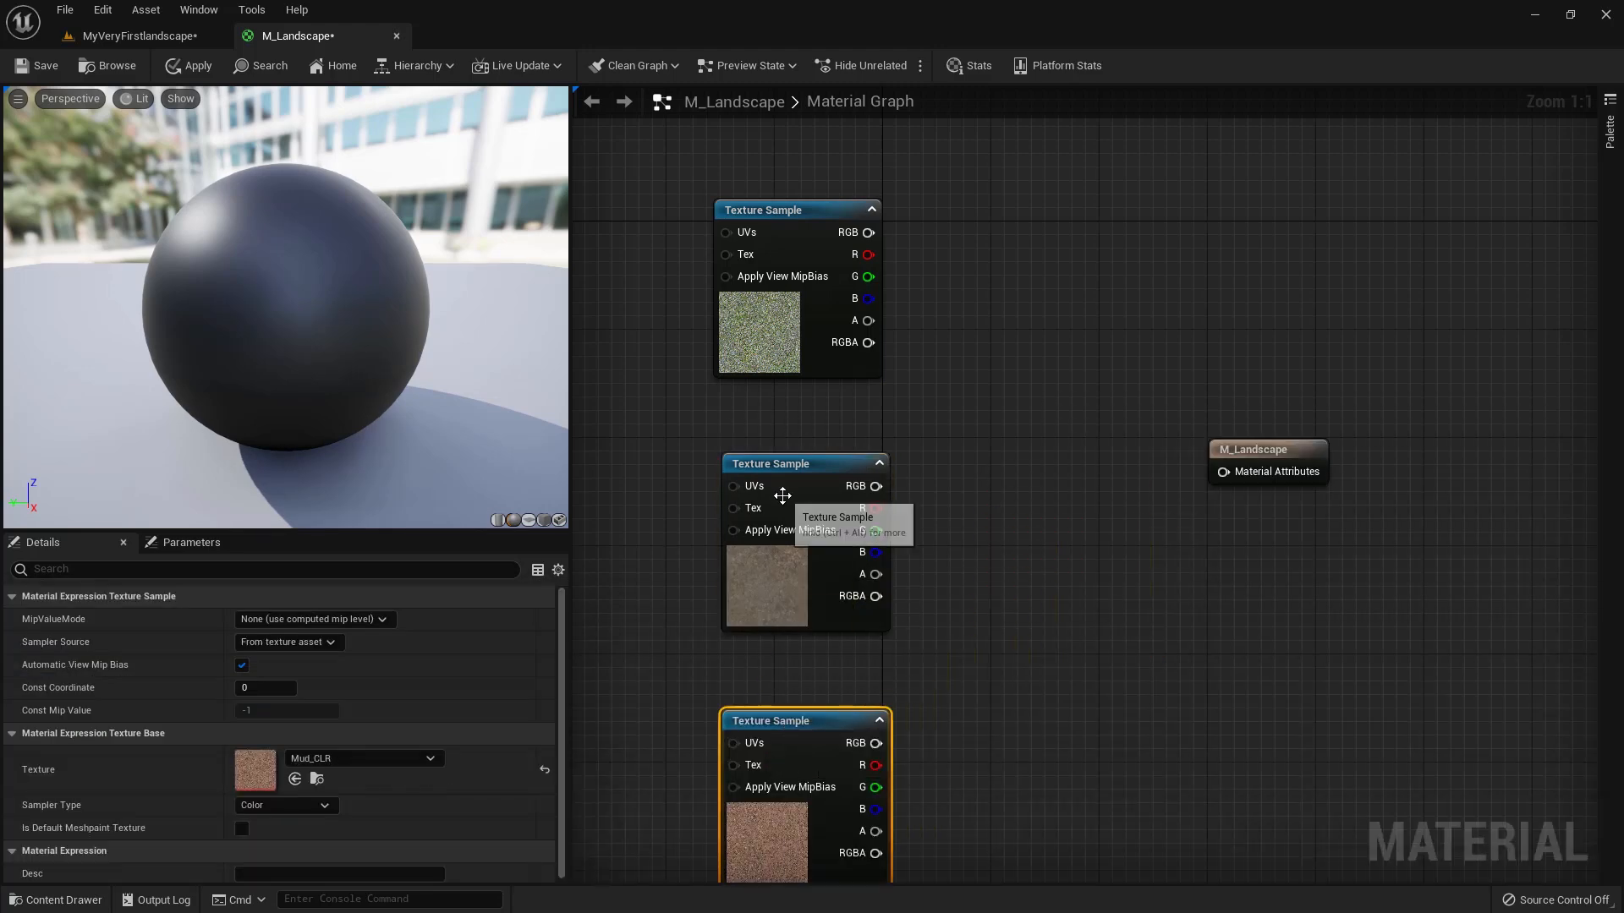
Step: Line up the three Texture Sample nodes in one column, ordered Green, GroundForest and Mud
{"action": "left_click_drag", "start_coordinate": [793, 209], "coordinate": [733, 193]}
{"action": "left_click_drag", "start_coordinate": [773, 459], "coordinate": [706, 406]}
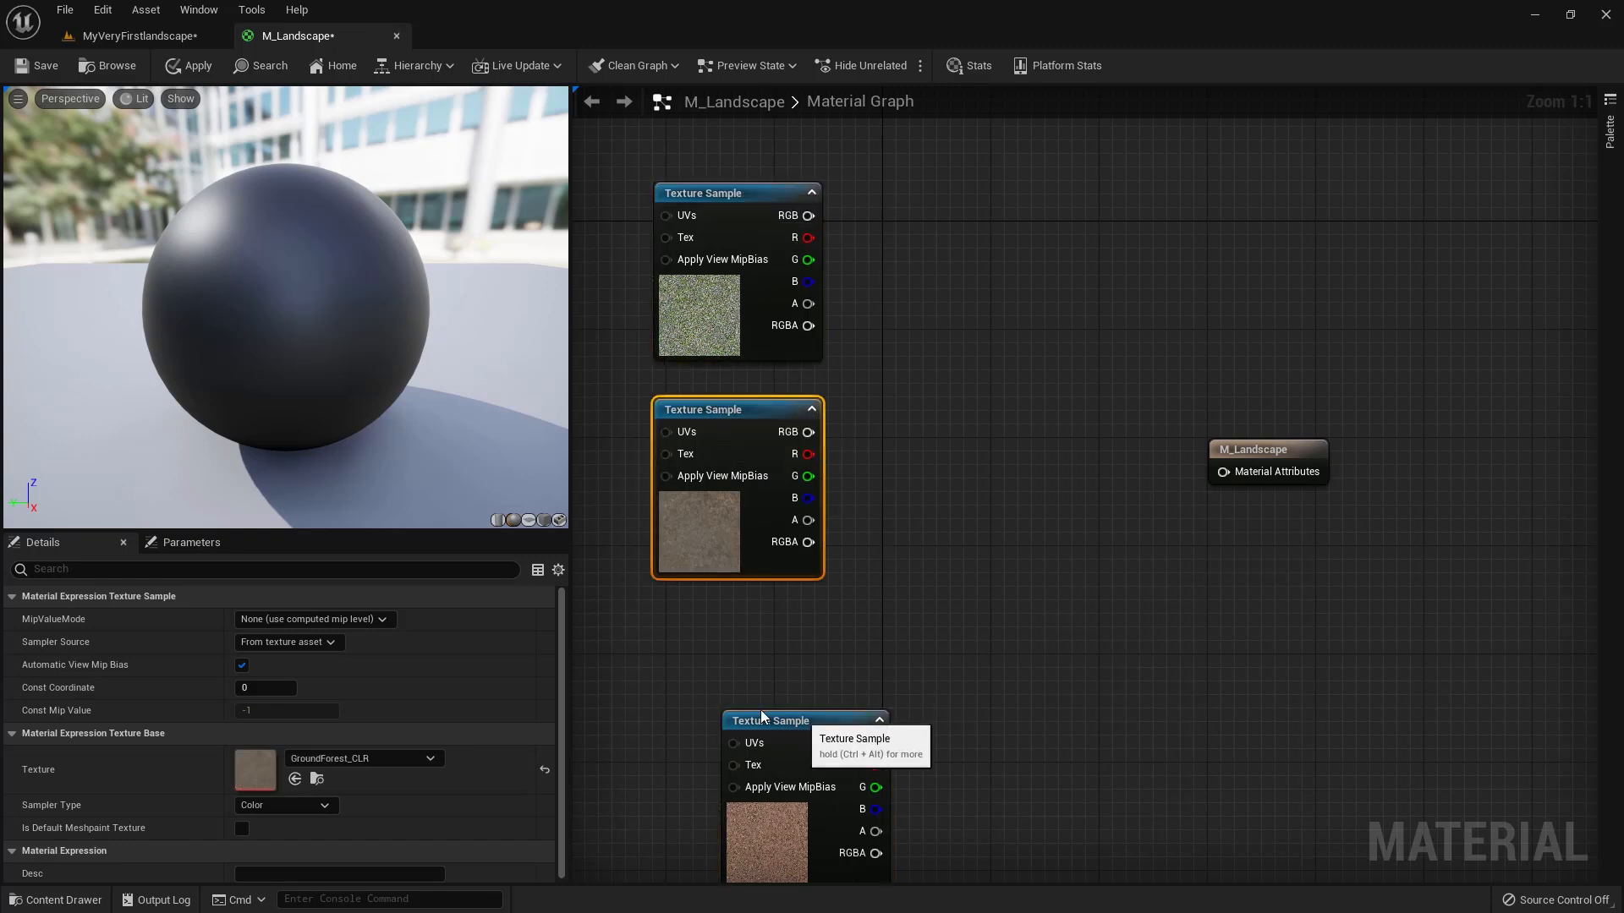
{"action": "left_click_drag", "start_coordinate": [801, 721], "coordinate": [733, 653]}
Step: Turn Use Material Attributes off and on again to compare the inputs of the M_Landscape result node
{"action": "left_click", "coordinate": [1242, 455]}
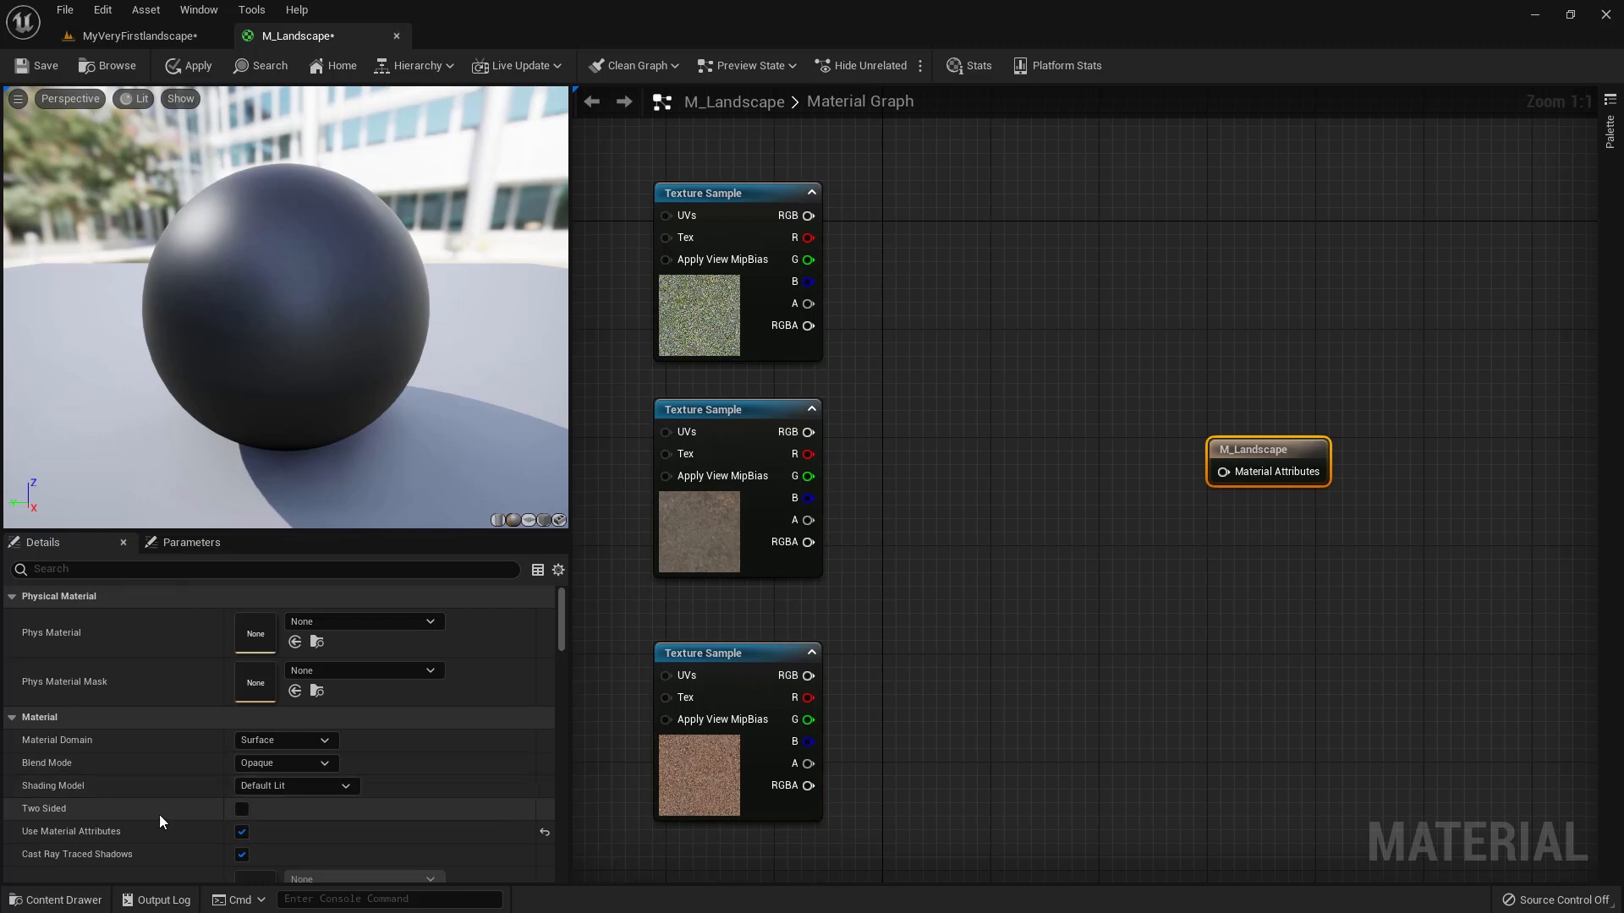
{"action": "left_click", "coordinate": [242, 833]}
{"action": "left_click_drag", "start_coordinate": [1223, 494], "coordinate": [1130, 466]}
{"action": "left_click", "coordinate": [1119, 580]}
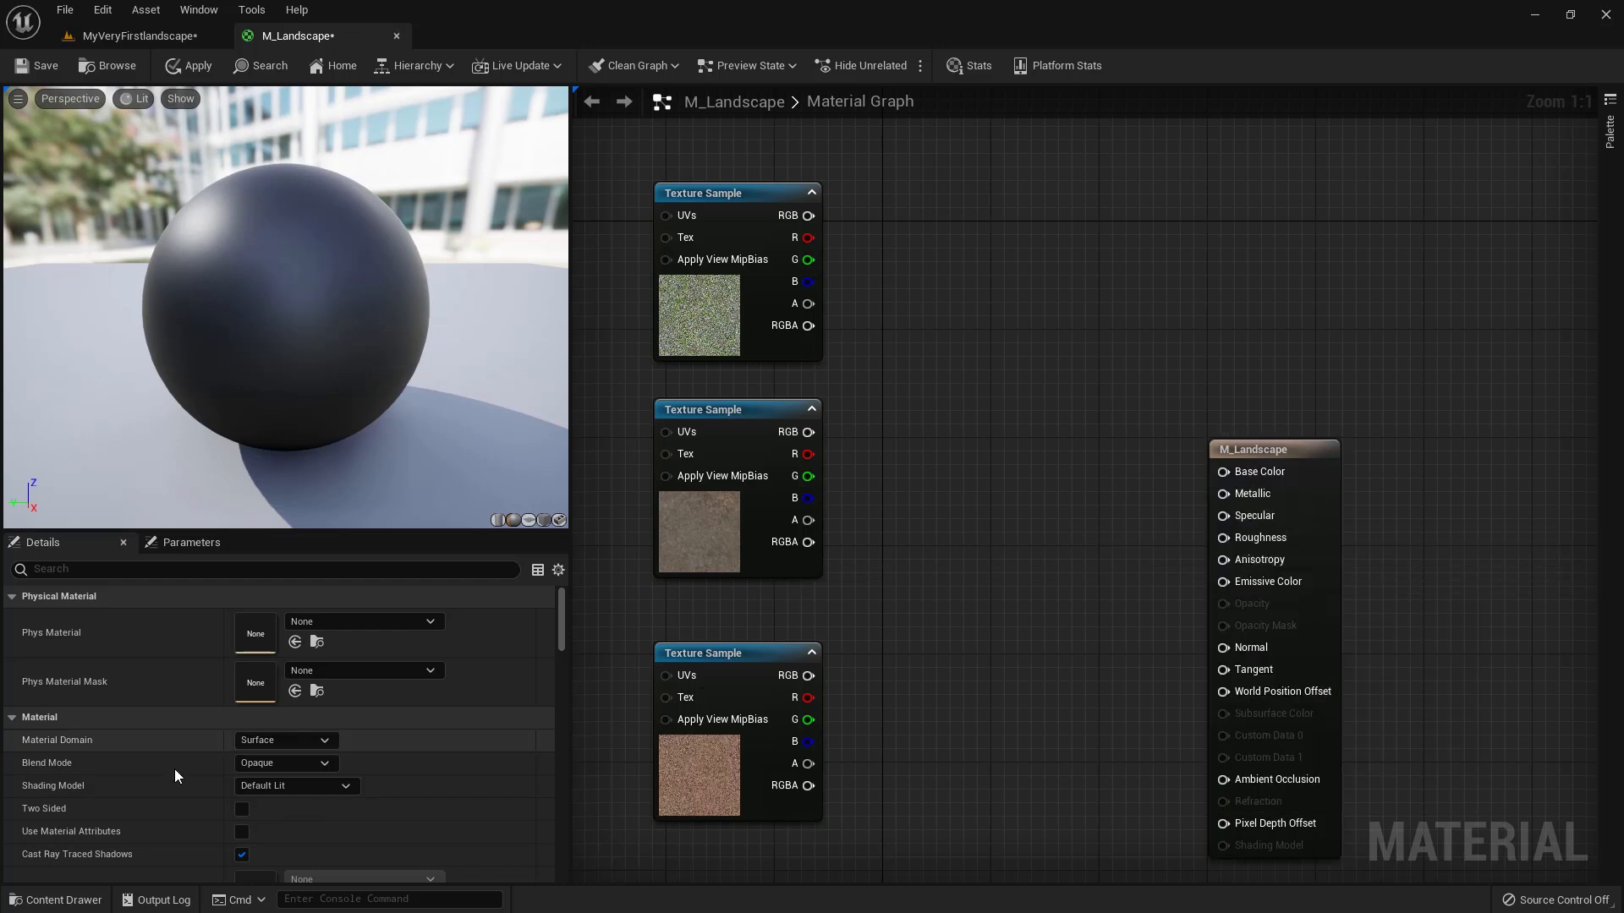
{"action": "left_click", "coordinate": [242, 833]}
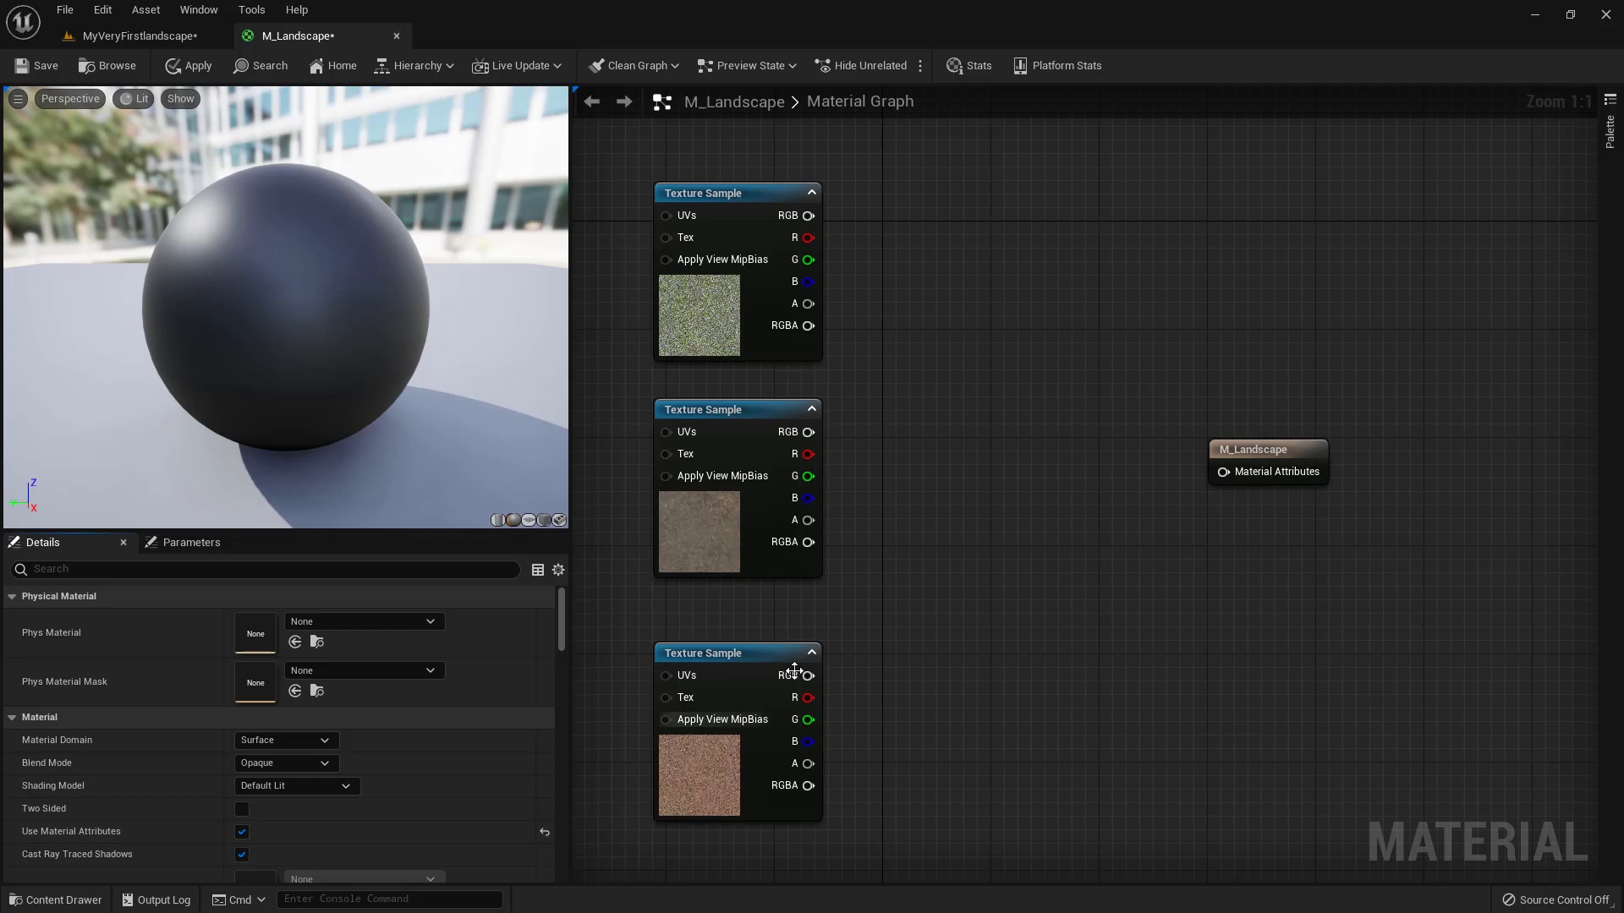
Step: Add a MakeMaterialAttributes node and place it beside the Green_CLR texture sample
{"action": "right_click", "coordinate": [895, 303]}
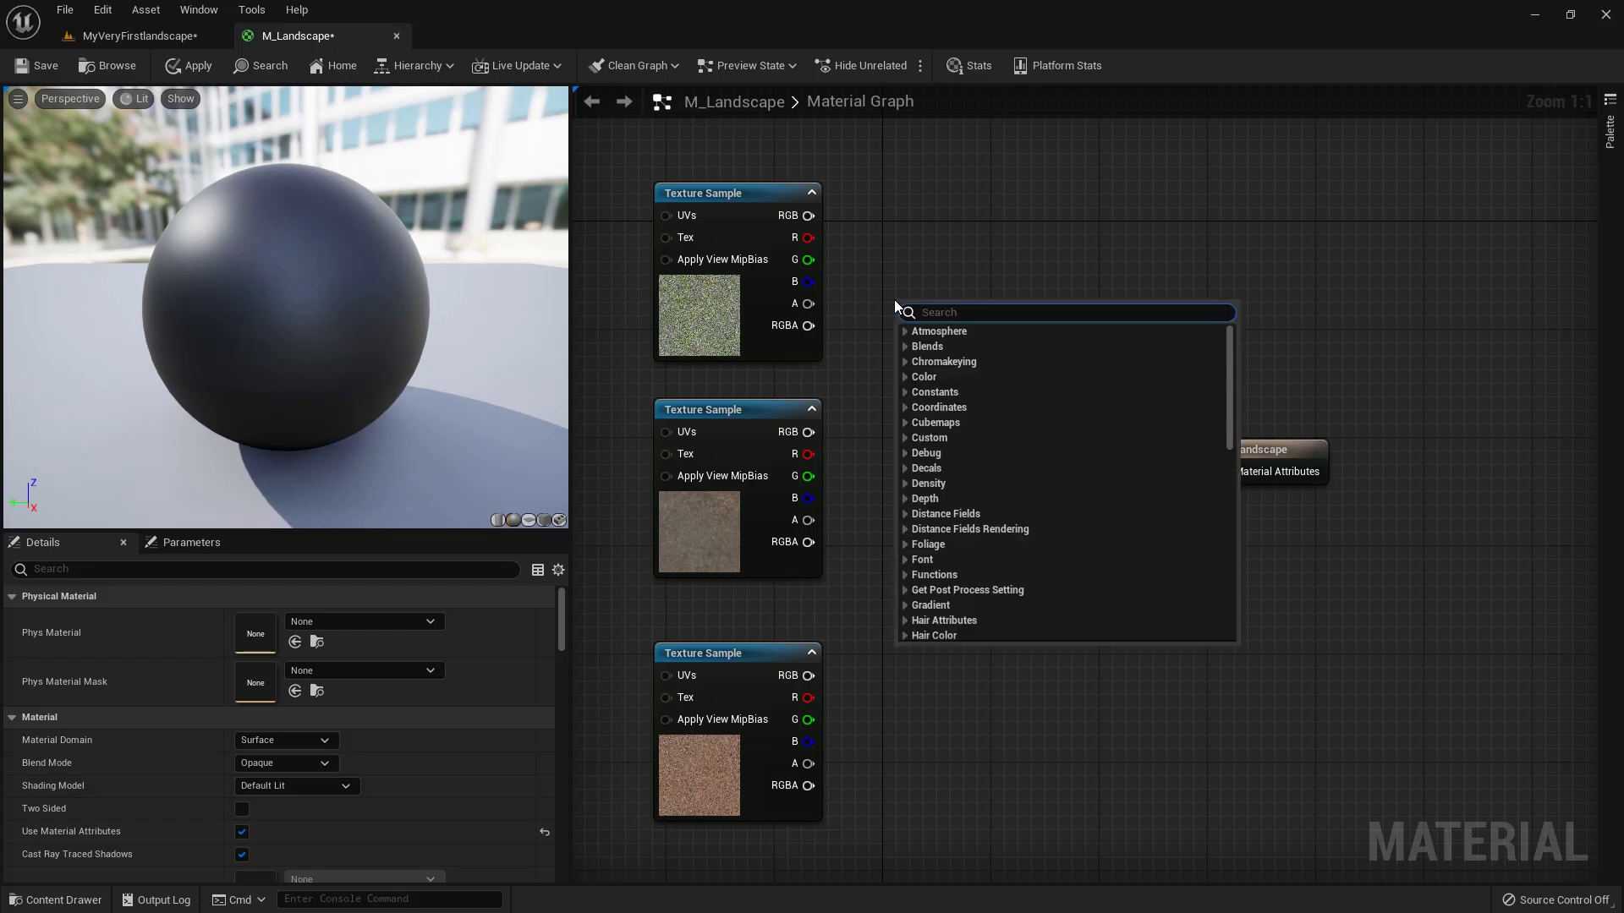
{"action": "type", "text": "make"}
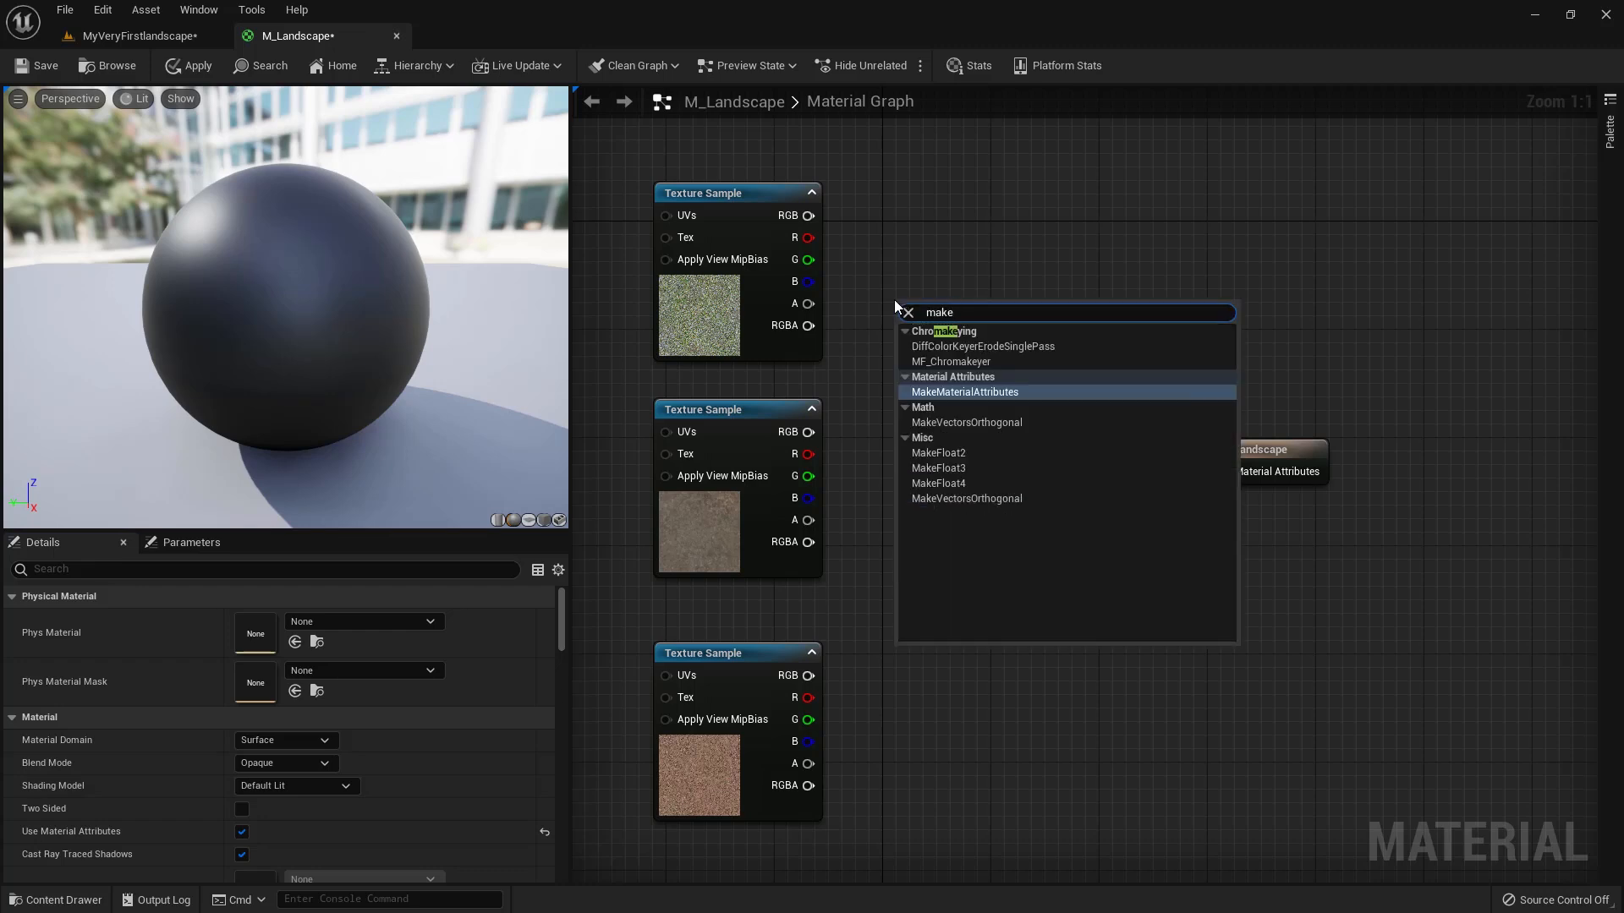
{"action": "left_click", "coordinate": [951, 391]}
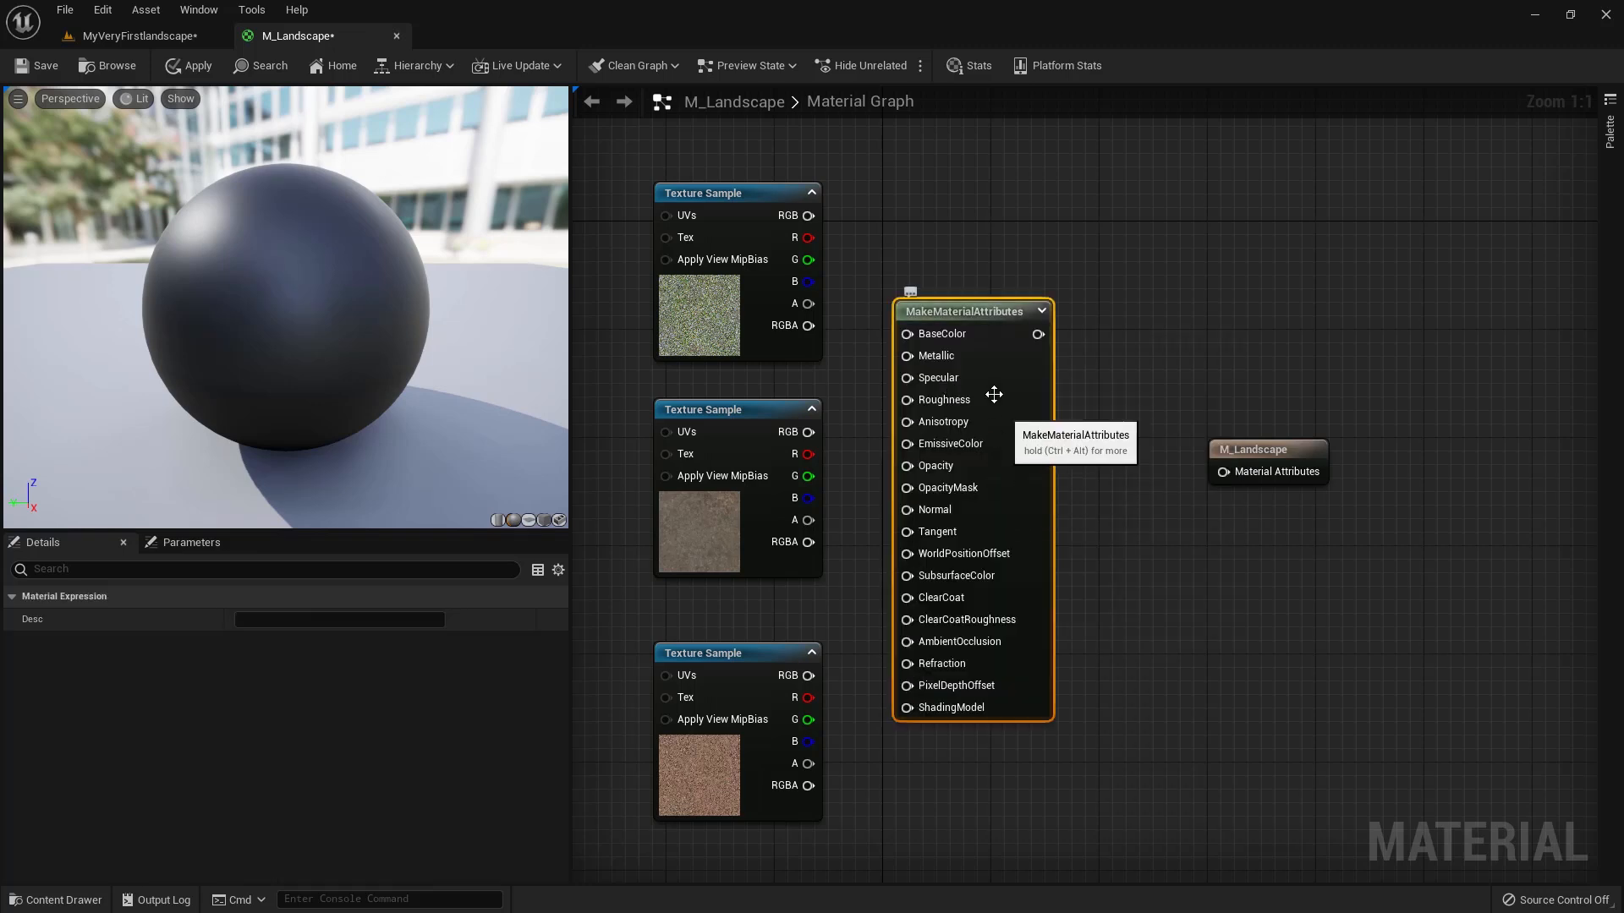
{"action": "left_click_drag", "start_coordinate": [958, 303], "coordinate": [974, 132]}
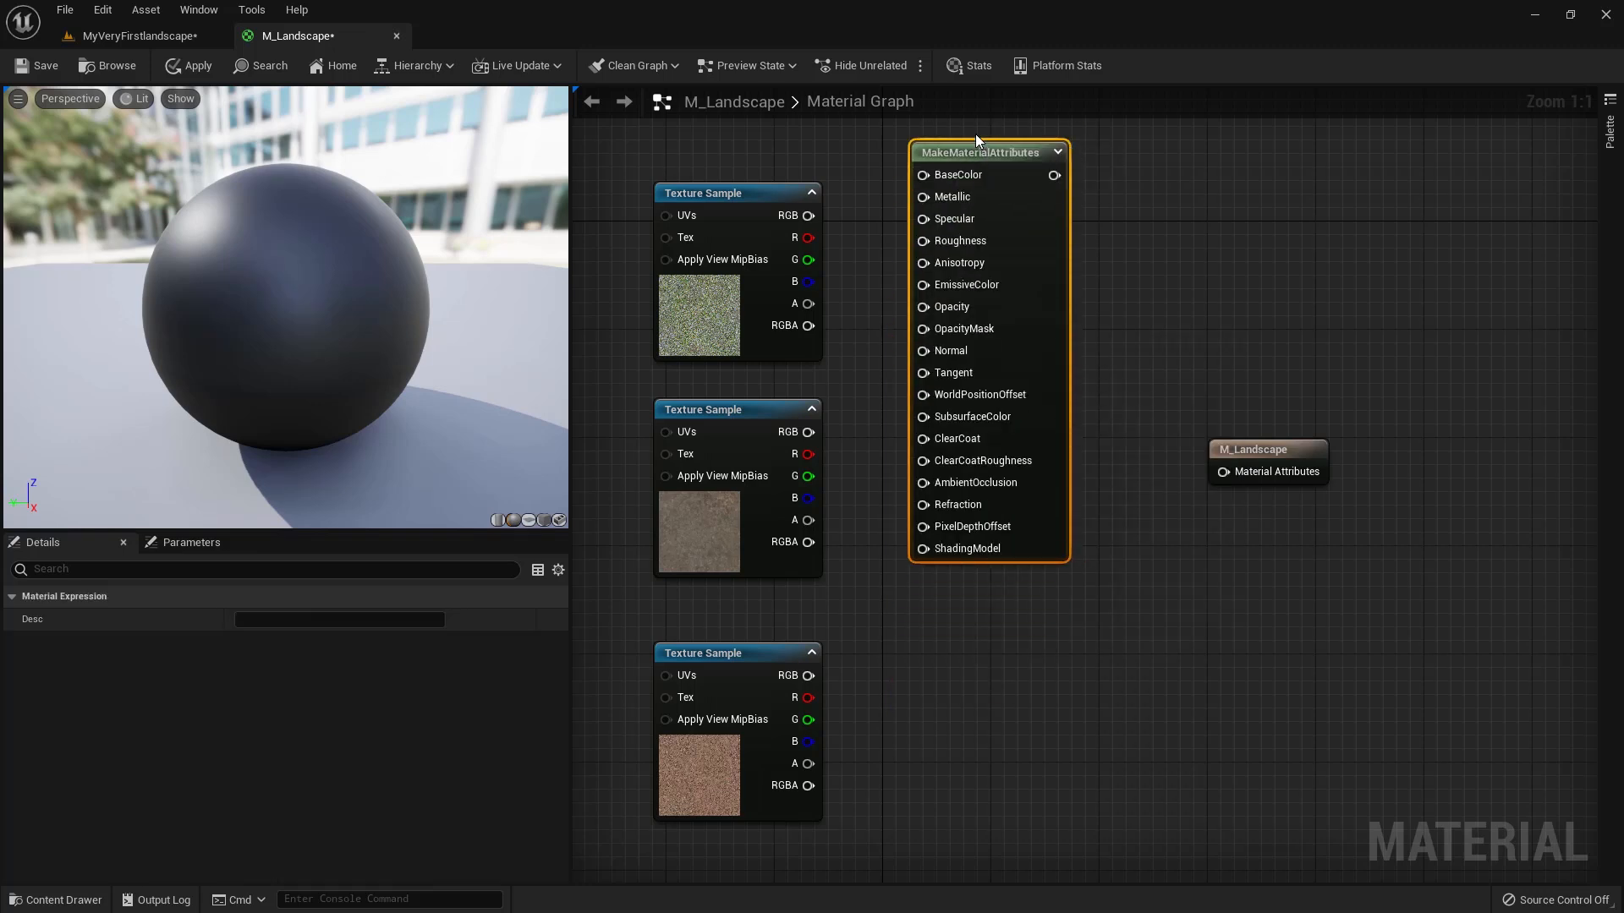
Step: Toggle Use Material Attributes repeatedly to compare the result node's pins with those of MakeMaterialAttributes, leaving it enabled
{"action": "left_click", "coordinate": [1251, 450]}
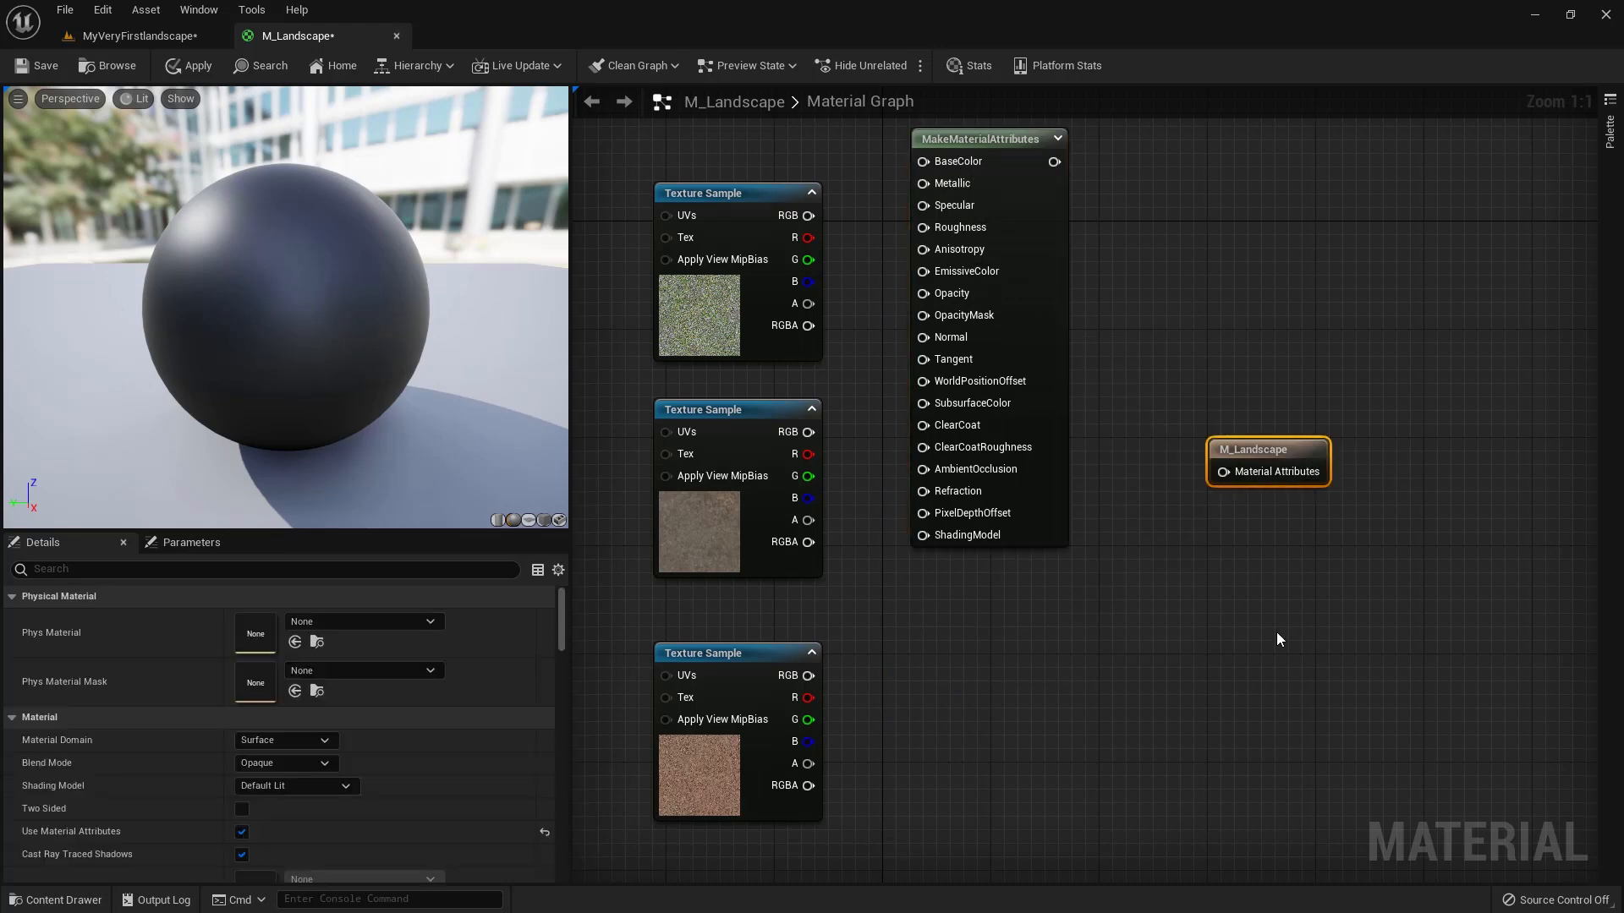
{"action": "left_click", "coordinate": [242, 833]}
{"action": "left_click", "coordinate": [241, 833]}
{"action": "left_click", "coordinate": [242, 833]}
{"action": "left_click", "coordinate": [242, 834]}
Step: Move the M_Landscape node farther out and add two copies of MakeMaterialAttributes stacked below the first one
{"action": "left_click_drag", "start_coordinate": [1259, 449], "coordinate": [1327, 530]}
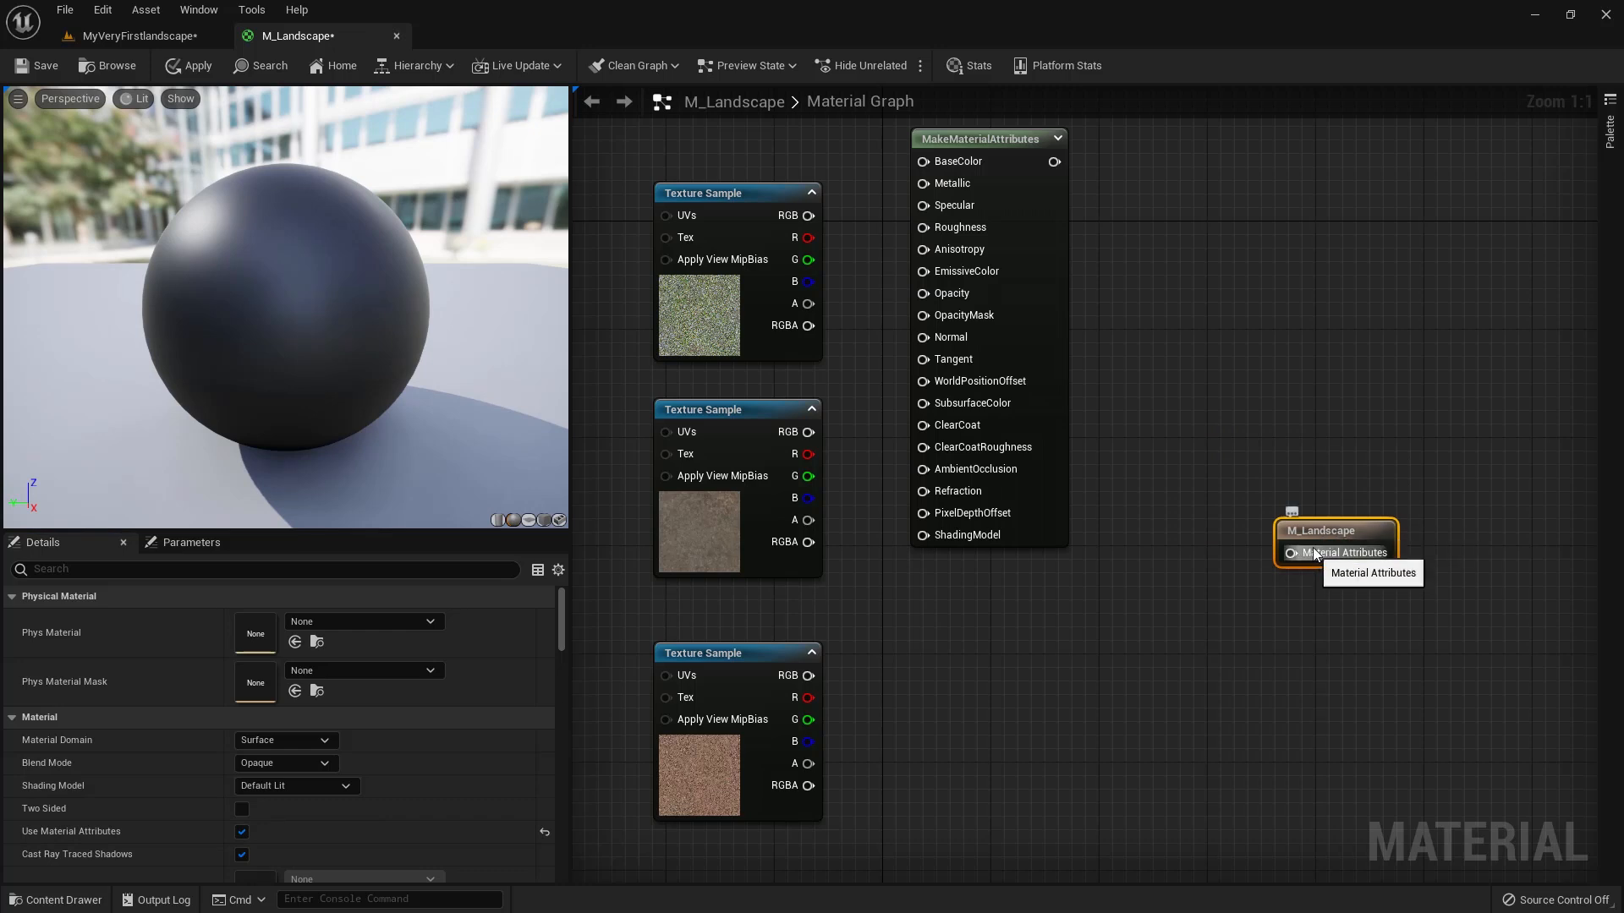
{"action": "left_click_drag", "start_coordinate": [1333, 533], "coordinate": [1367, 571]}
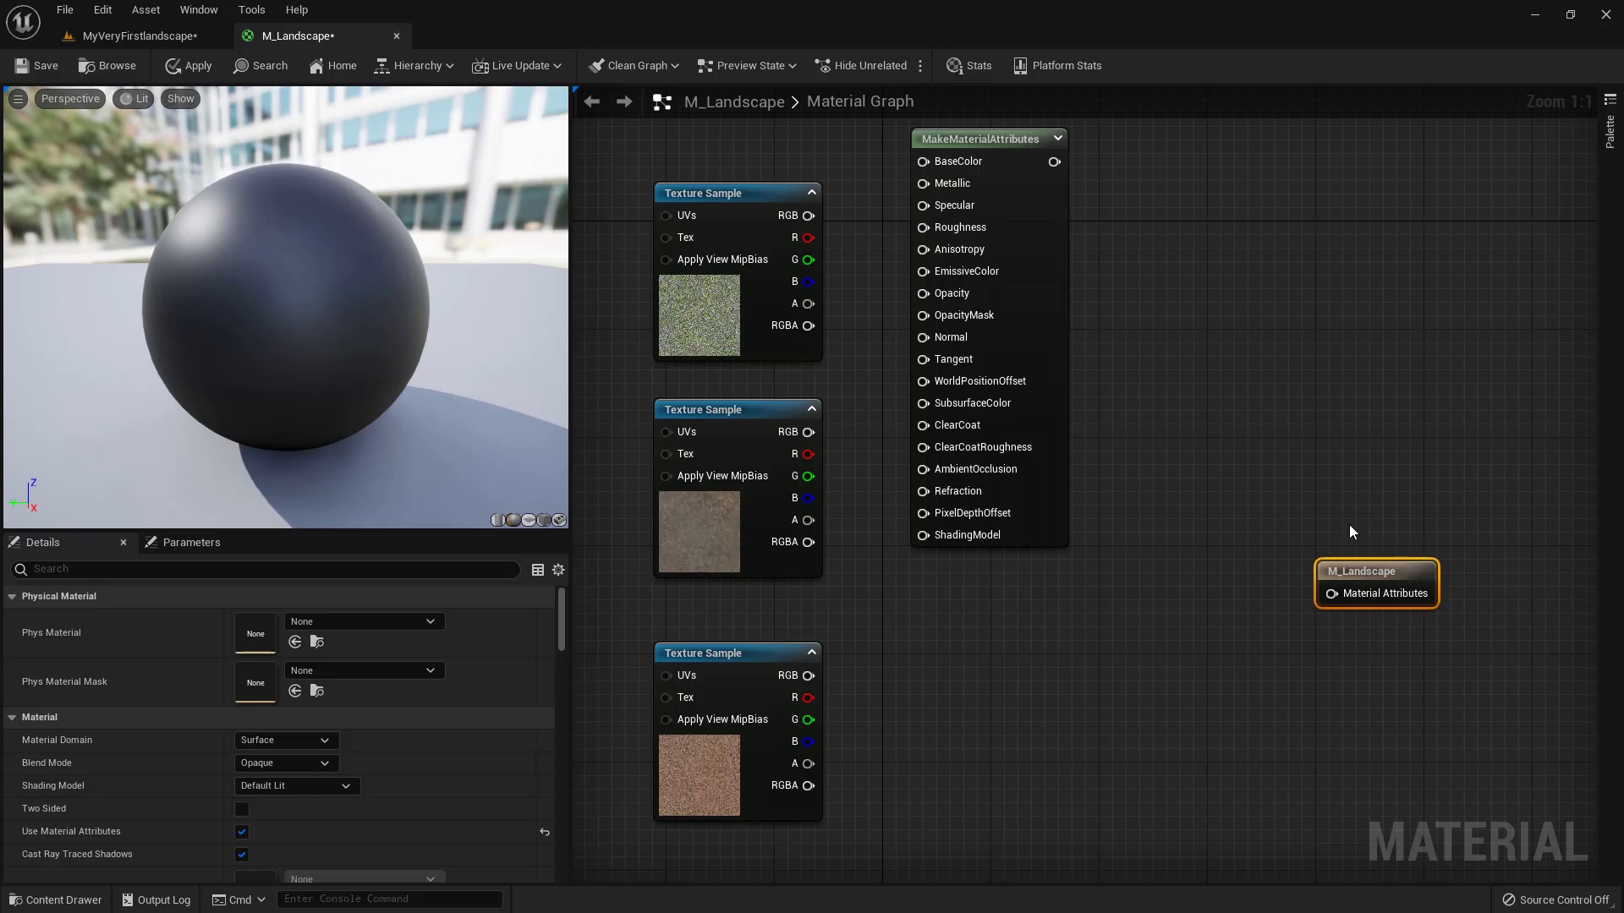
{"action": "left_click", "coordinate": [974, 151]}
{"action": "key", "text": "ctrl+c"}
{"action": "key", "text": "ctrl+v"}
{"action": "left_click_drag", "start_coordinate": [992, 636], "coordinate": [946, 582]}
{"action": "scroll", "coordinate": [946, 584], "scroll_direction": "down", "scroll_amount": 2}
{"action": "right_click_drag", "start_coordinate": [860, 633], "coordinate": [826, 313]}
{"action": "key", "text": "ctrl+v"}
{"action": "left_click_drag", "start_coordinate": [925, 718], "coordinate": [897, 609]}
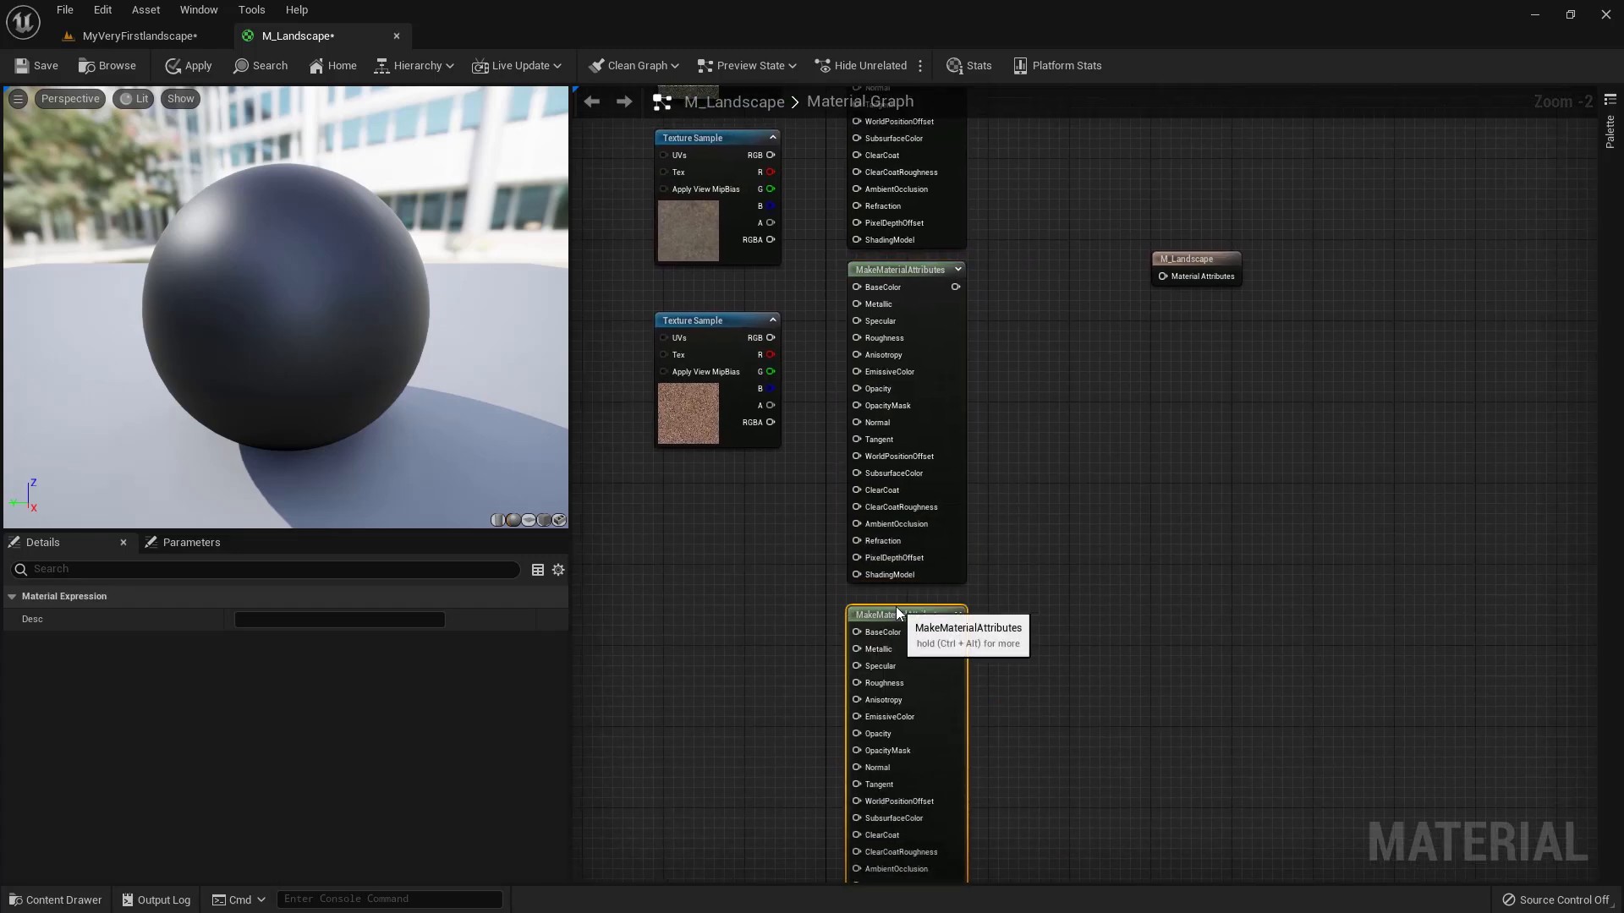
Step: Place each of the three Texture Sample nodes next to its own MakeMaterialAttributes node
{"action": "left_click_drag", "start_coordinate": [699, 323], "coordinate": [708, 638]}
{"action": "left_click_drag", "start_coordinate": [710, 149], "coordinate": [729, 291]}
{"action": "right_click_drag", "start_coordinate": [725, 227], "coordinate": [725, 453]}
{"action": "left_click", "coordinate": [737, 186]}
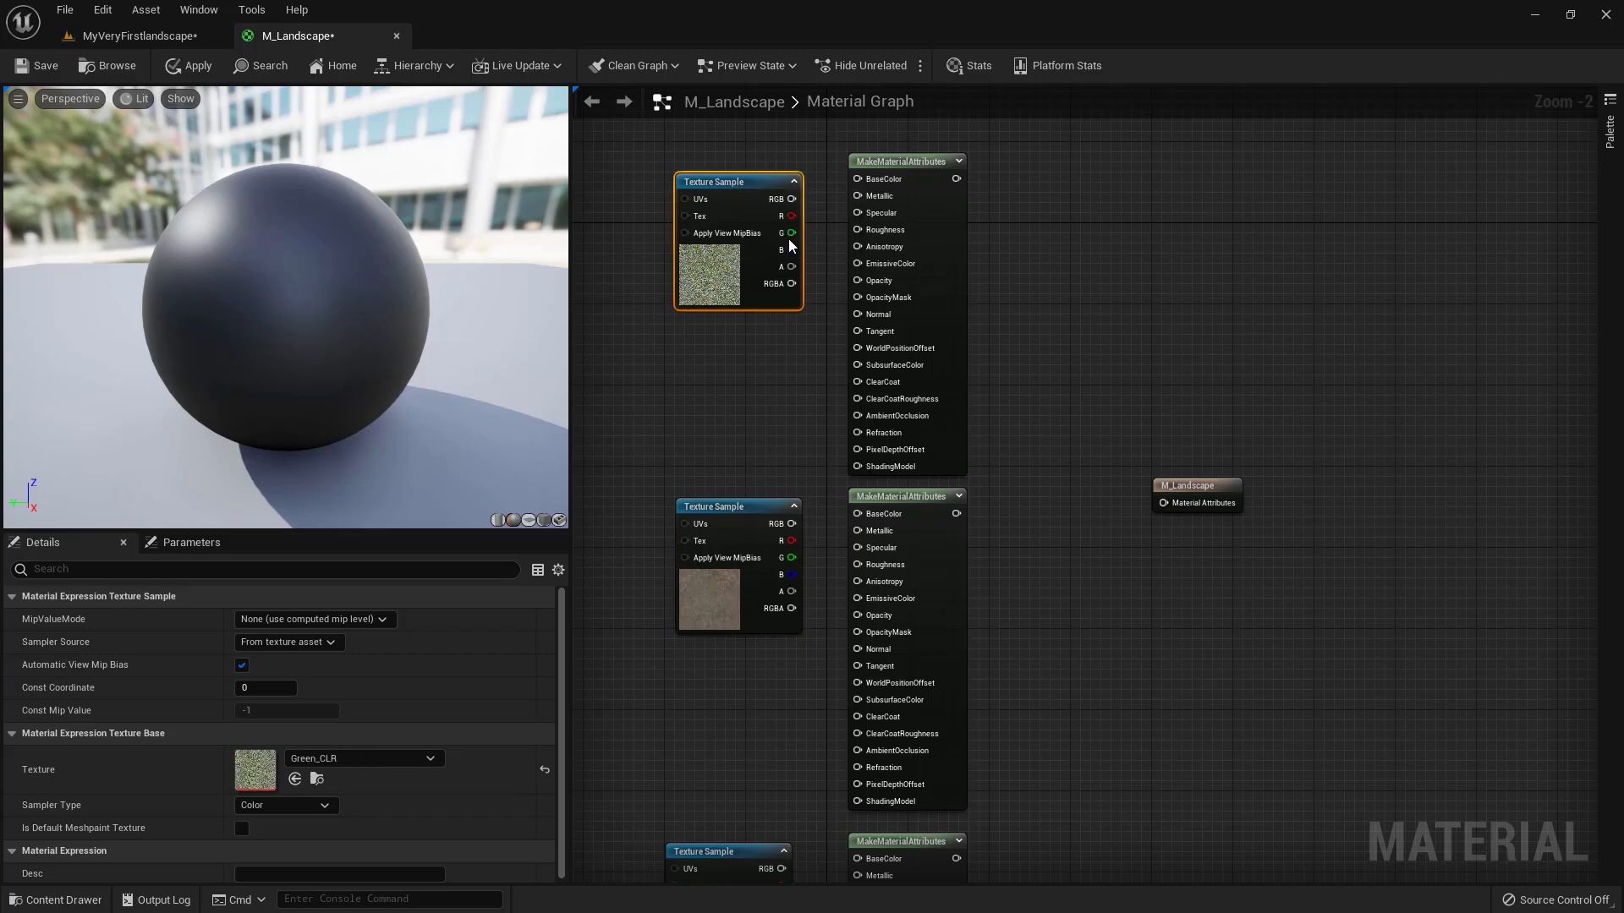
Step: Connect the RGB output of each Texture Sample to the BaseColor input of its adjacent MakeMaterialAttributes node
{"action": "scroll", "coordinate": [812, 225], "scroll_direction": "up", "scroll_amount": 2}
{"action": "right_click_drag", "start_coordinate": [812, 225], "coordinate": [844, 447]}
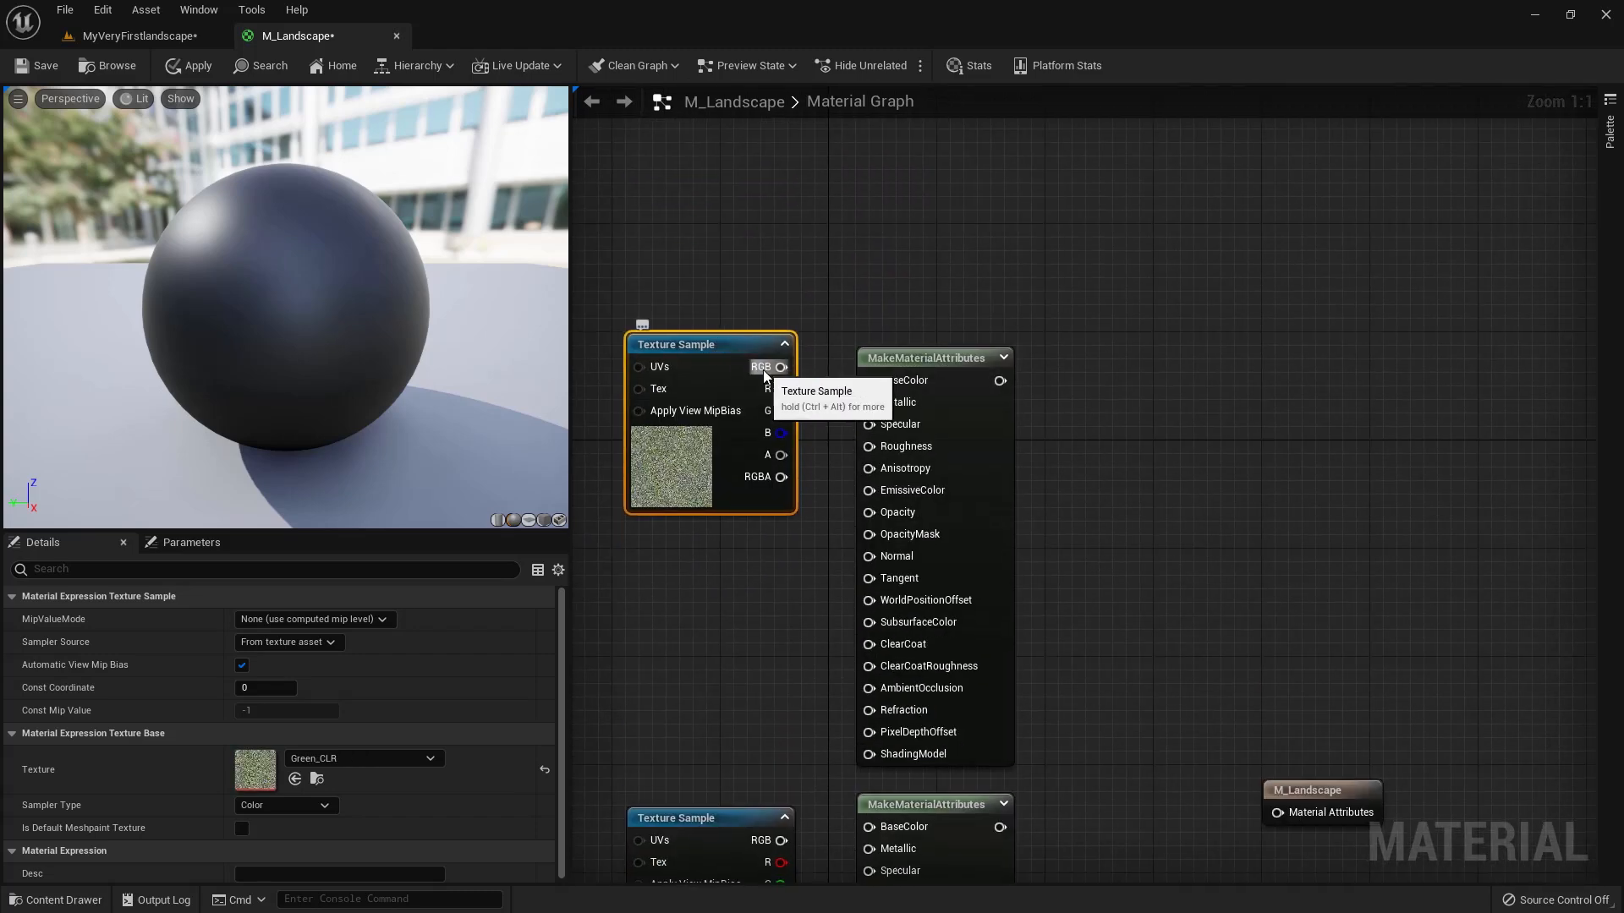
{"action": "left_click_drag", "start_coordinate": [764, 370], "coordinate": [871, 382]}
{"action": "right_click_drag", "start_coordinate": [789, 458], "coordinate": [759, 462]}
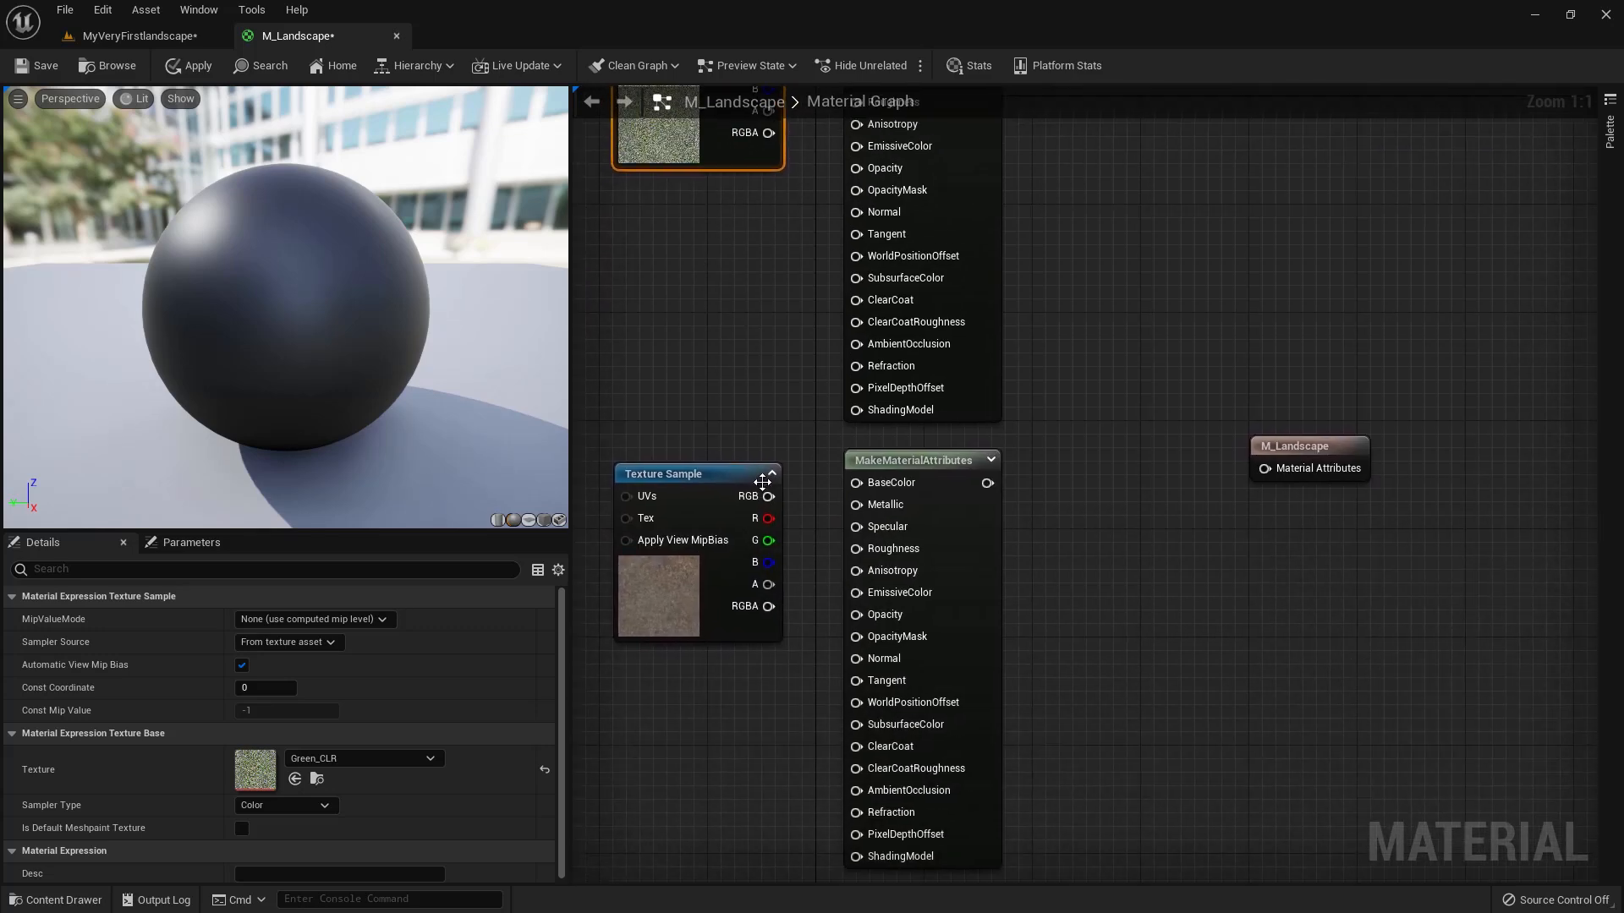
{"action": "left_click_drag", "start_coordinate": [768, 497], "coordinate": [856, 483]}
{"action": "right_click_drag", "start_coordinate": [723, 709], "coordinate": [767, 326]}
{"action": "left_click_drag", "start_coordinate": [799, 574], "coordinate": [902, 561]}
{"action": "scroll", "coordinate": [1256, 615], "scroll_direction": "down", "scroll_amount": 4}
{"action": "right_click_drag", "start_coordinate": [1246, 504], "coordinate": [913, 585]}
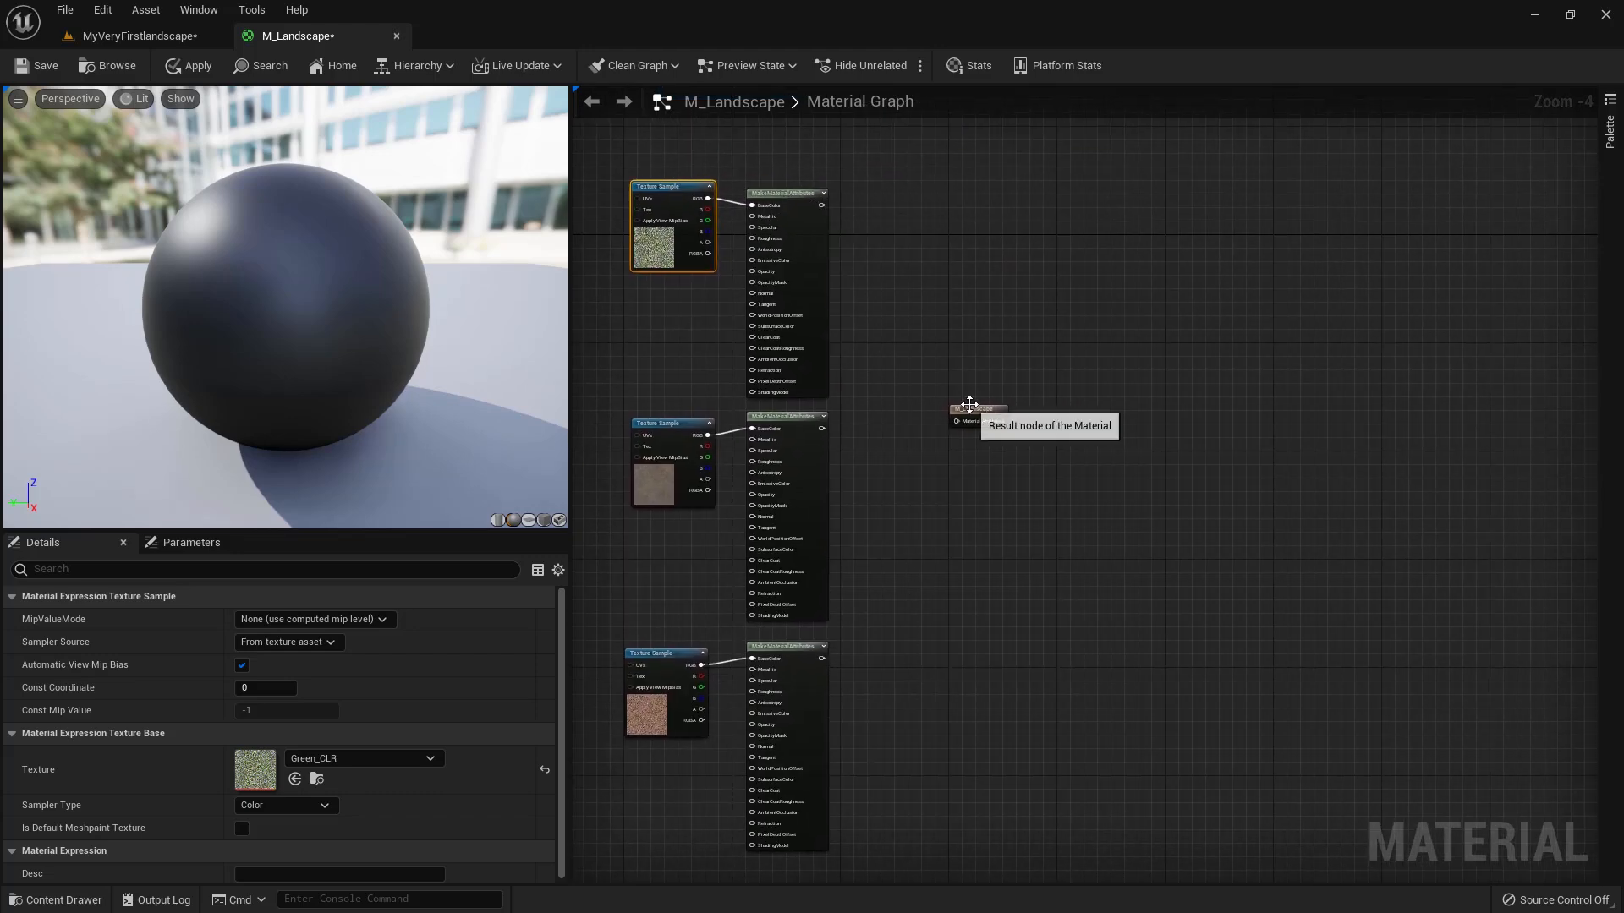
Step: Try feeding M_Landscape's Material Attributes input from different MakeMaterialAttributes outputs in turn, ending with the Green texture's node
{"action": "left_click_drag", "start_coordinate": [975, 411], "coordinate": [994, 450]}
{"action": "left_click_drag", "start_coordinate": [829, 210], "coordinate": [977, 461]}
{"action": "left_click_drag", "start_coordinate": [821, 429], "coordinate": [977, 461]}
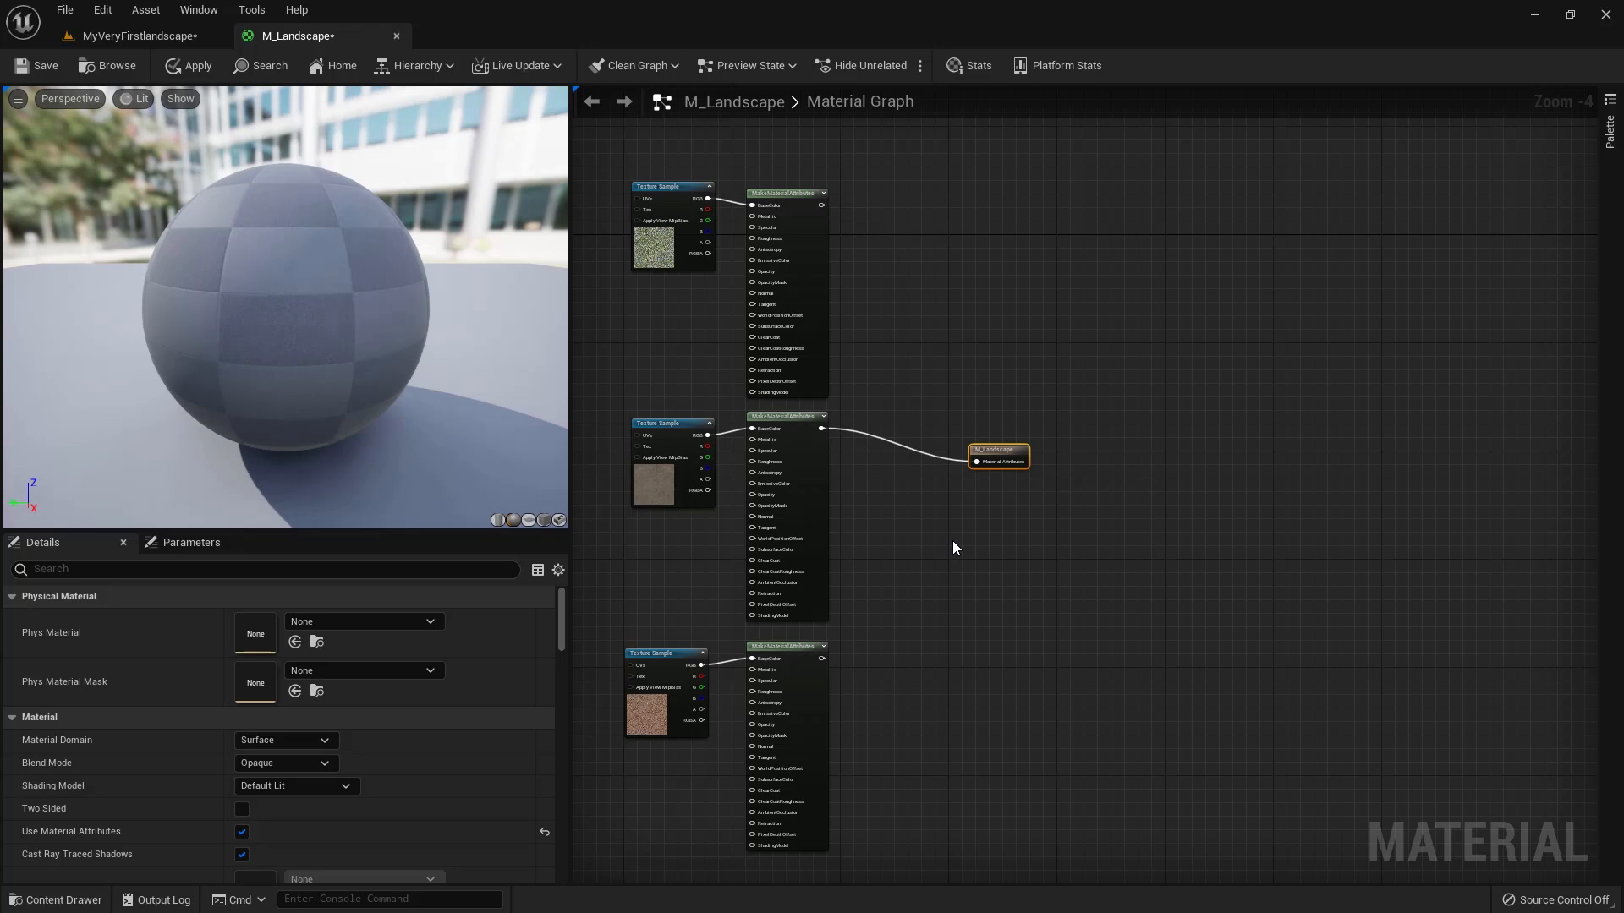
{"action": "left_click_drag", "start_coordinate": [821, 205], "coordinate": [987, 461]}
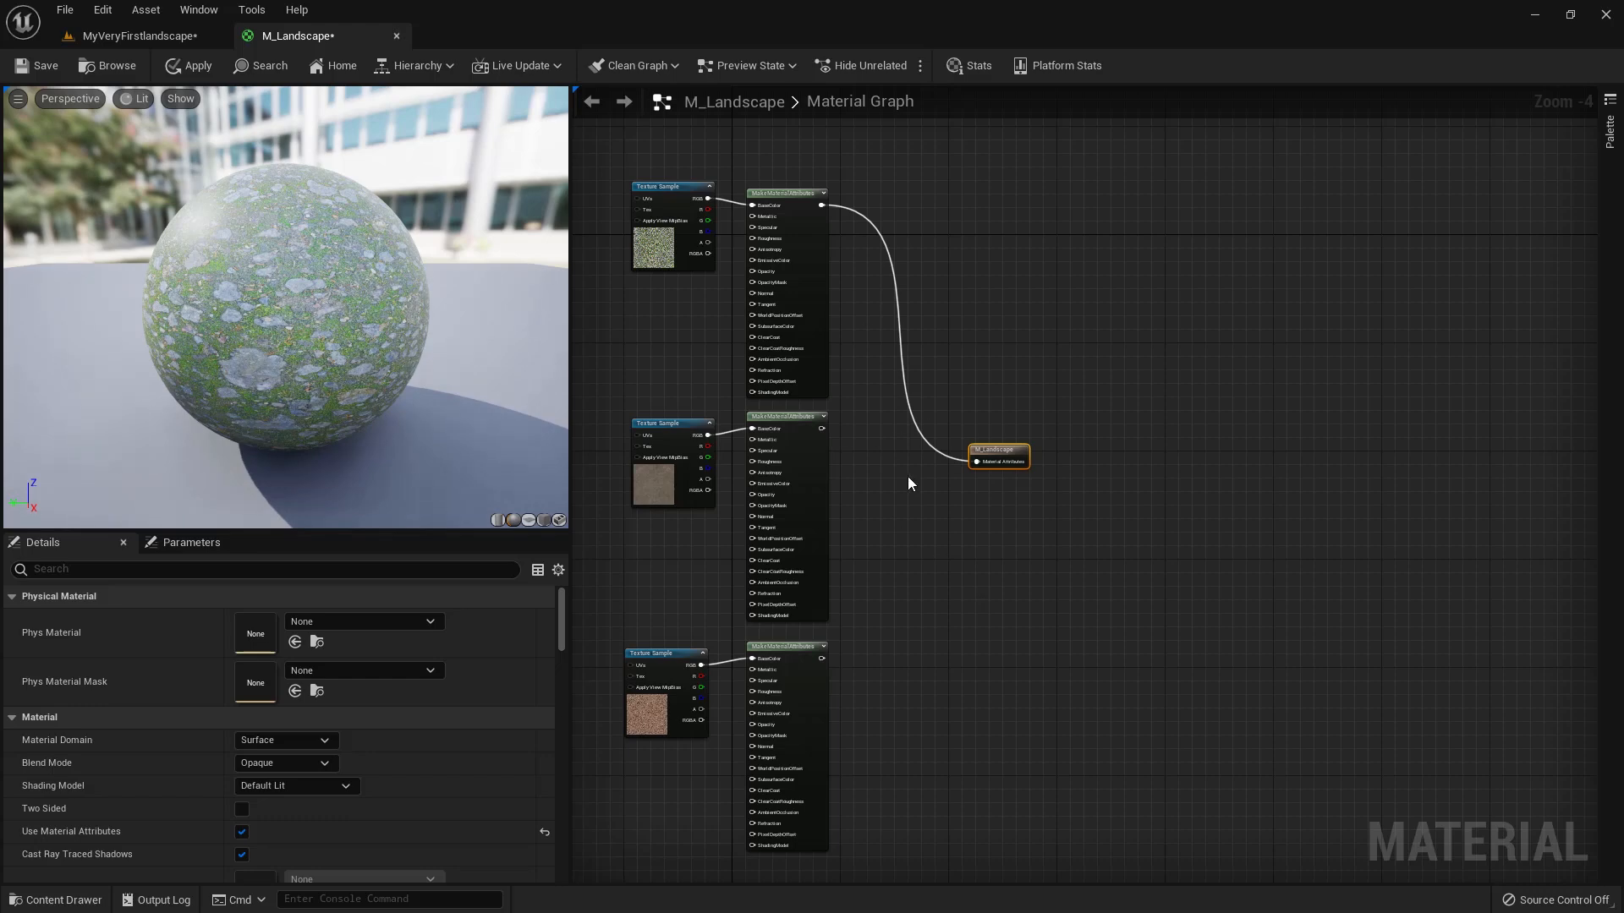
{"action": "scroll", "coordinate": [908, 476], "scroll_direction": "up", "scroll_amount": 3}
{"action": "scroll", "coordinate": [909, 476], "scroll_direction": "down", "scroll_amount": 3}
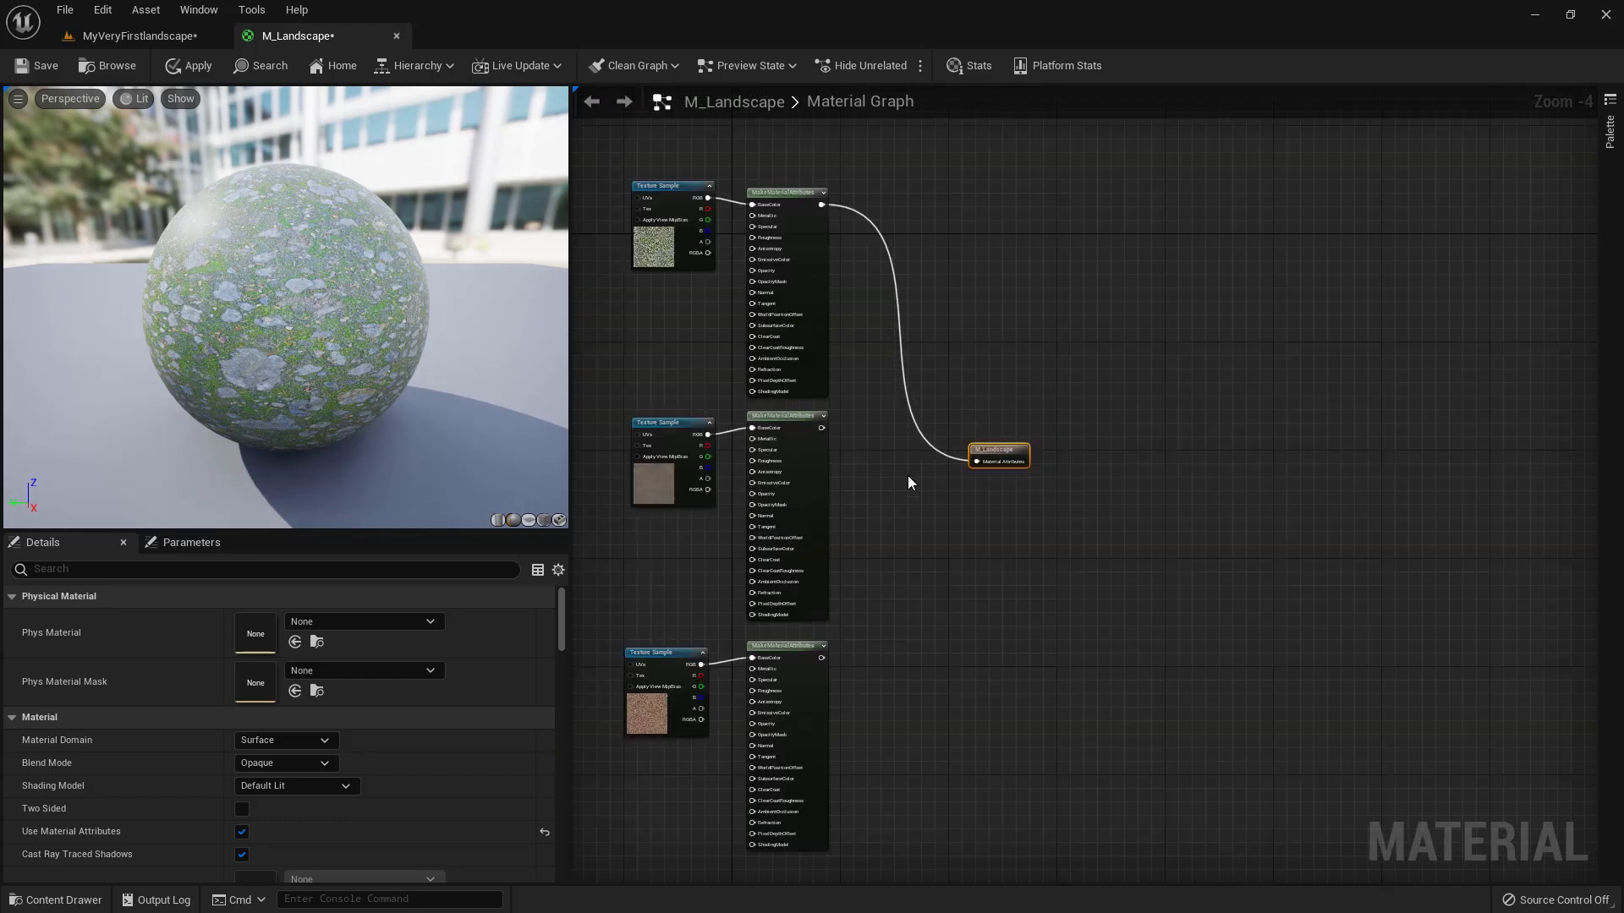
{"action": "scroll", "coordinate": [908, 483], "scroll_direction": "up", "scroll_amount": 1}
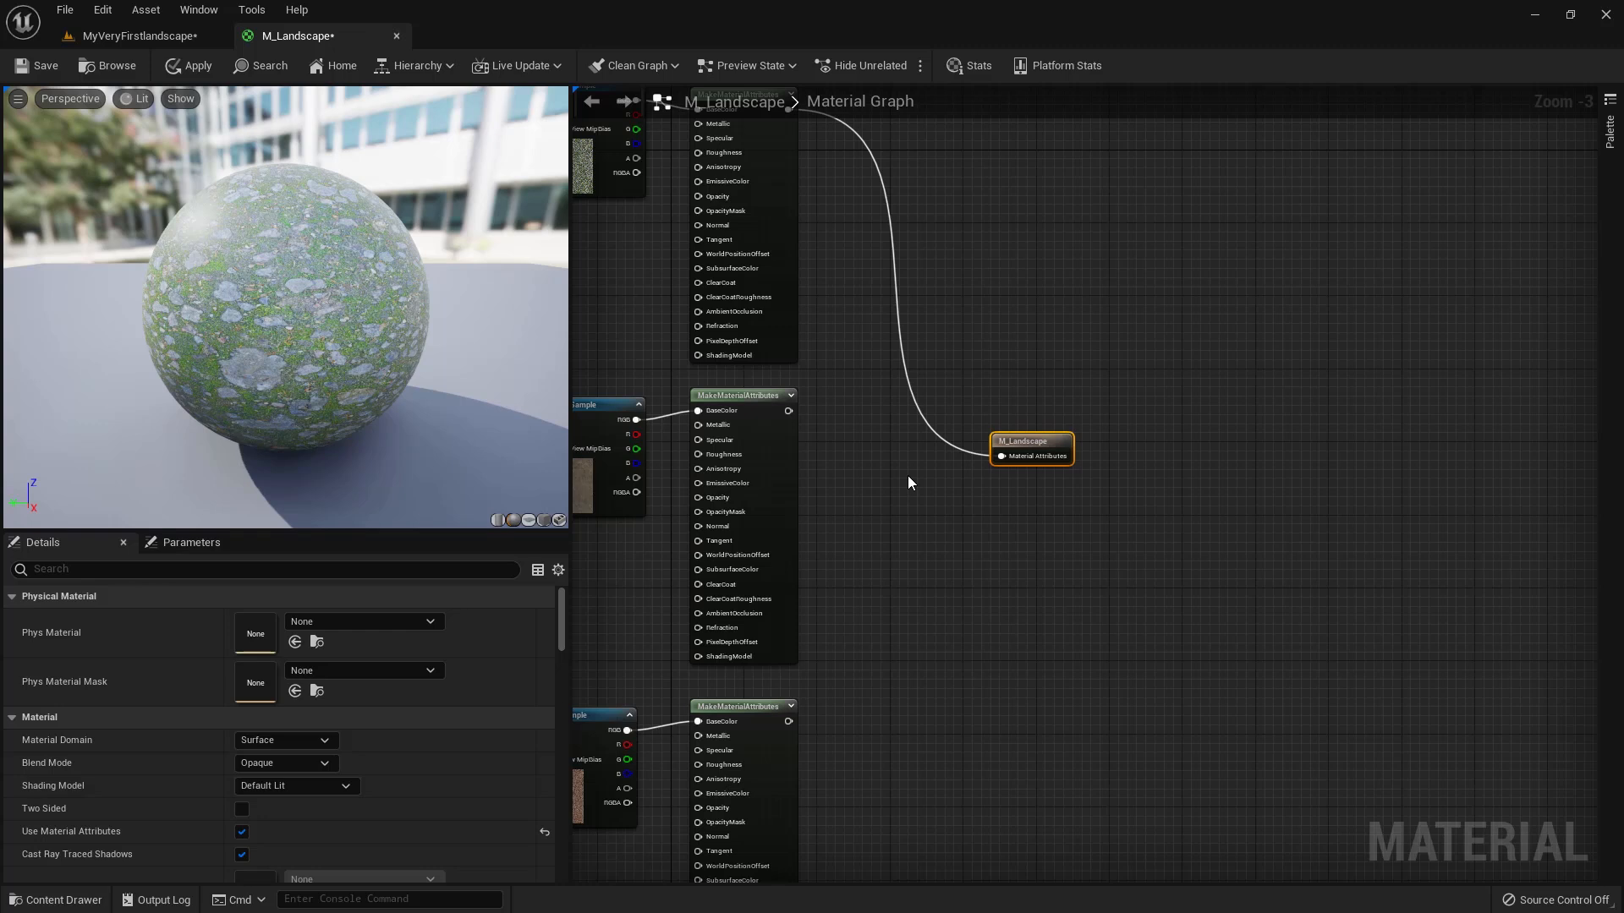
Step: Add a LandscapeLayerBlend node and place it between the MakeMaterialAttributes nodes and M_Landscape
{"action": "left_click", "coordinate": [908, 498]}
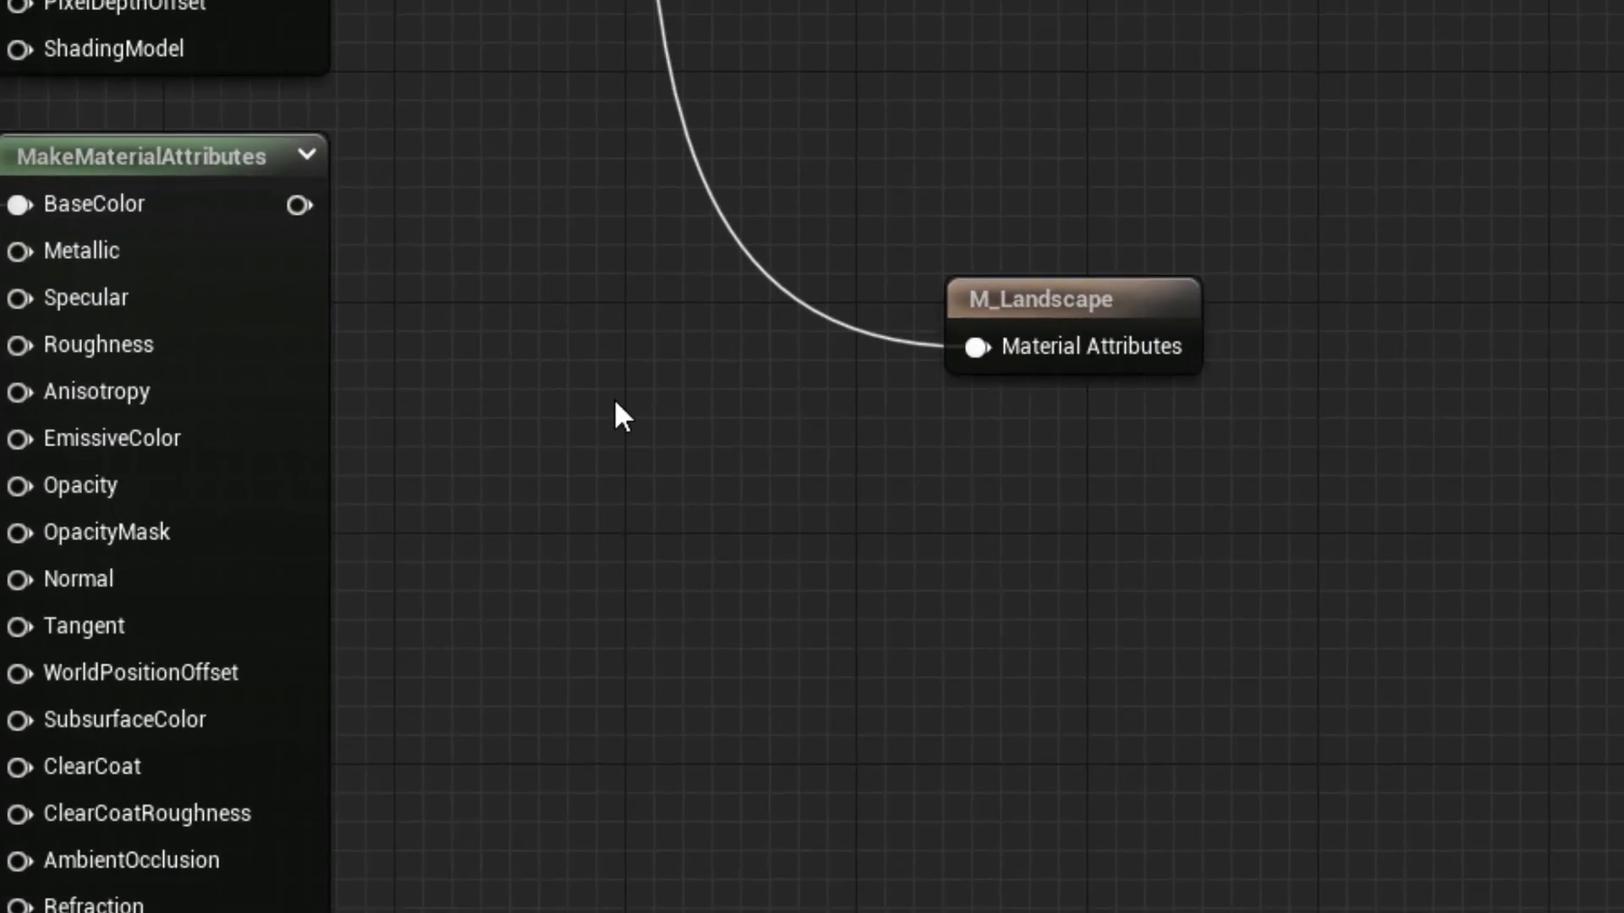
{"action": "right_click", "coordinate": [614, 397]}
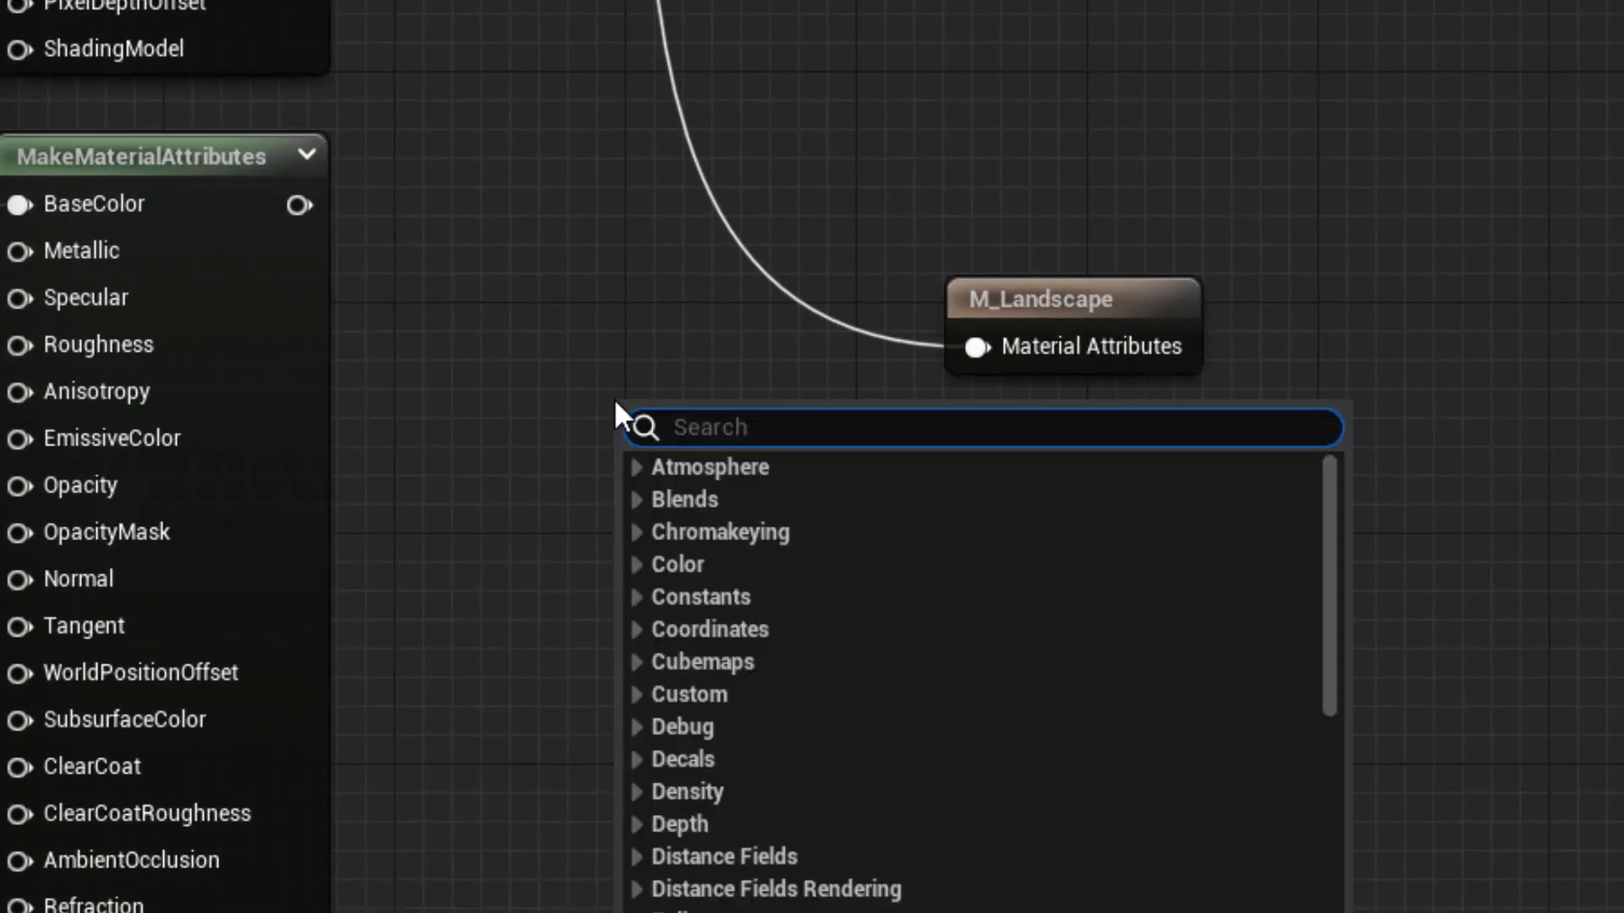
{"action": "type", "text": "landscape"}
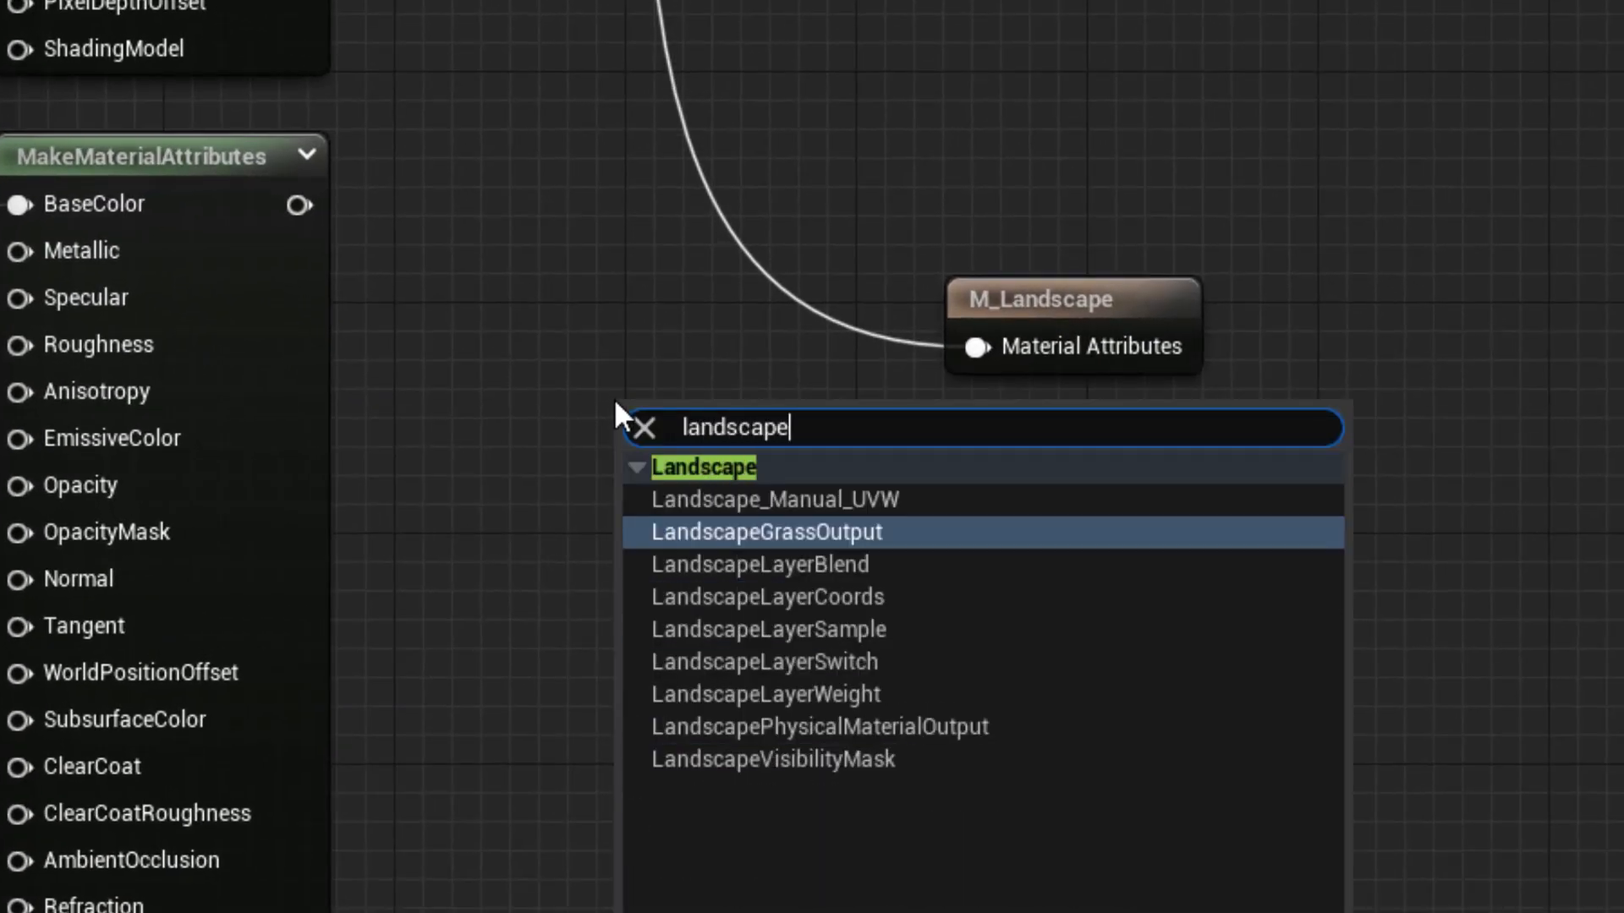
{"action": "left_click", "coordinate": [804, 565]}
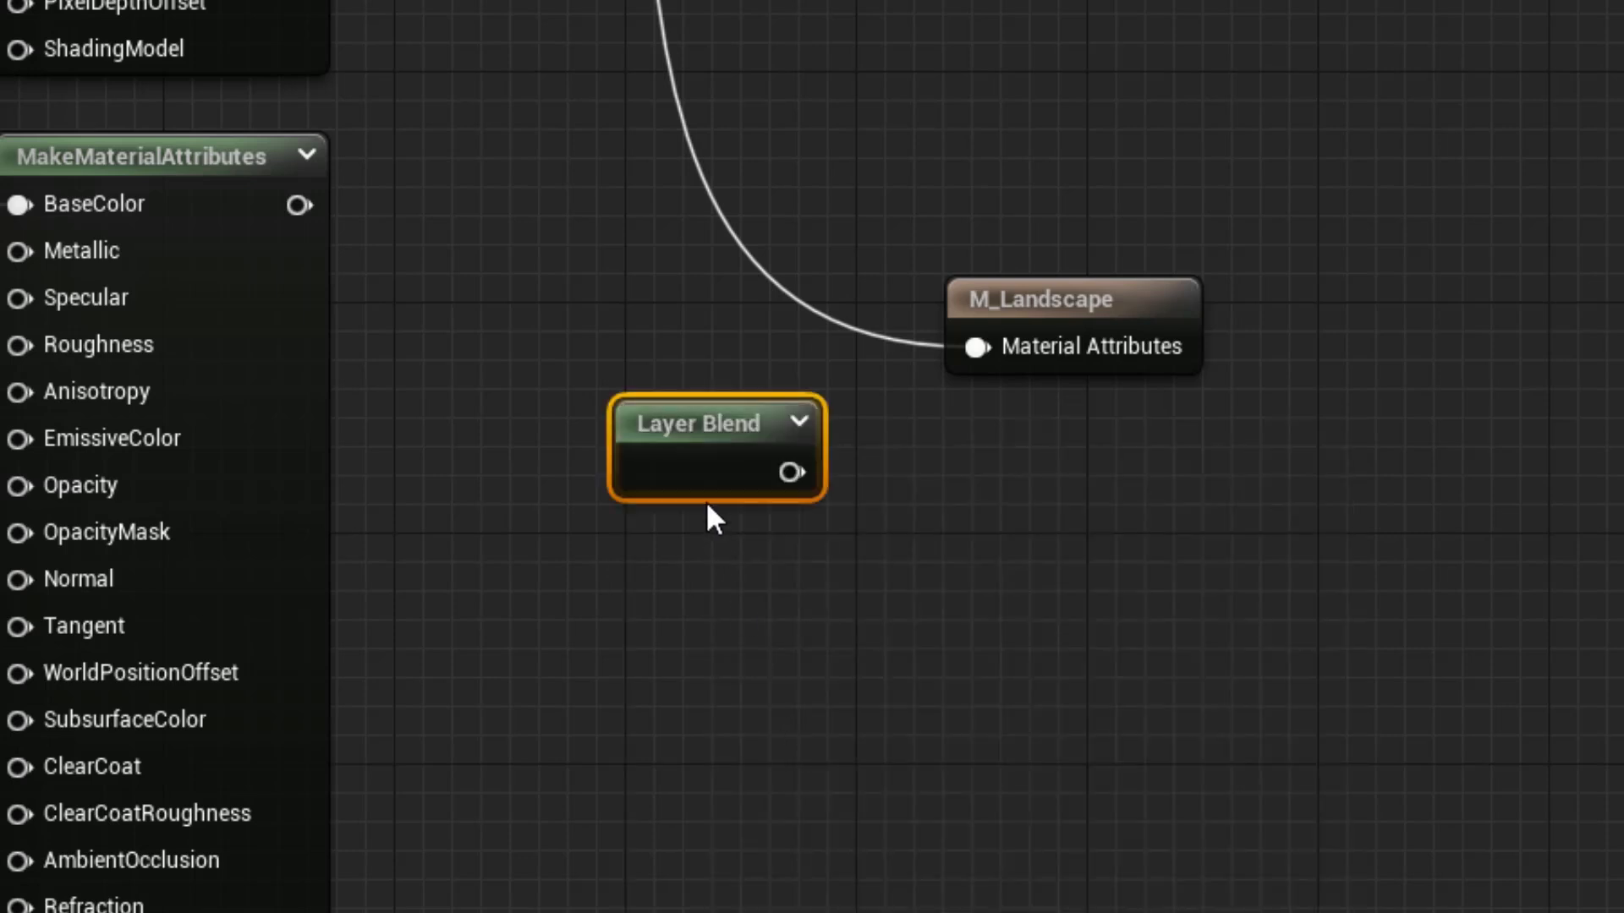
{"action": "left_click_drag", "start_coordinate": [678, 434], "coordinate": [607, 322]}
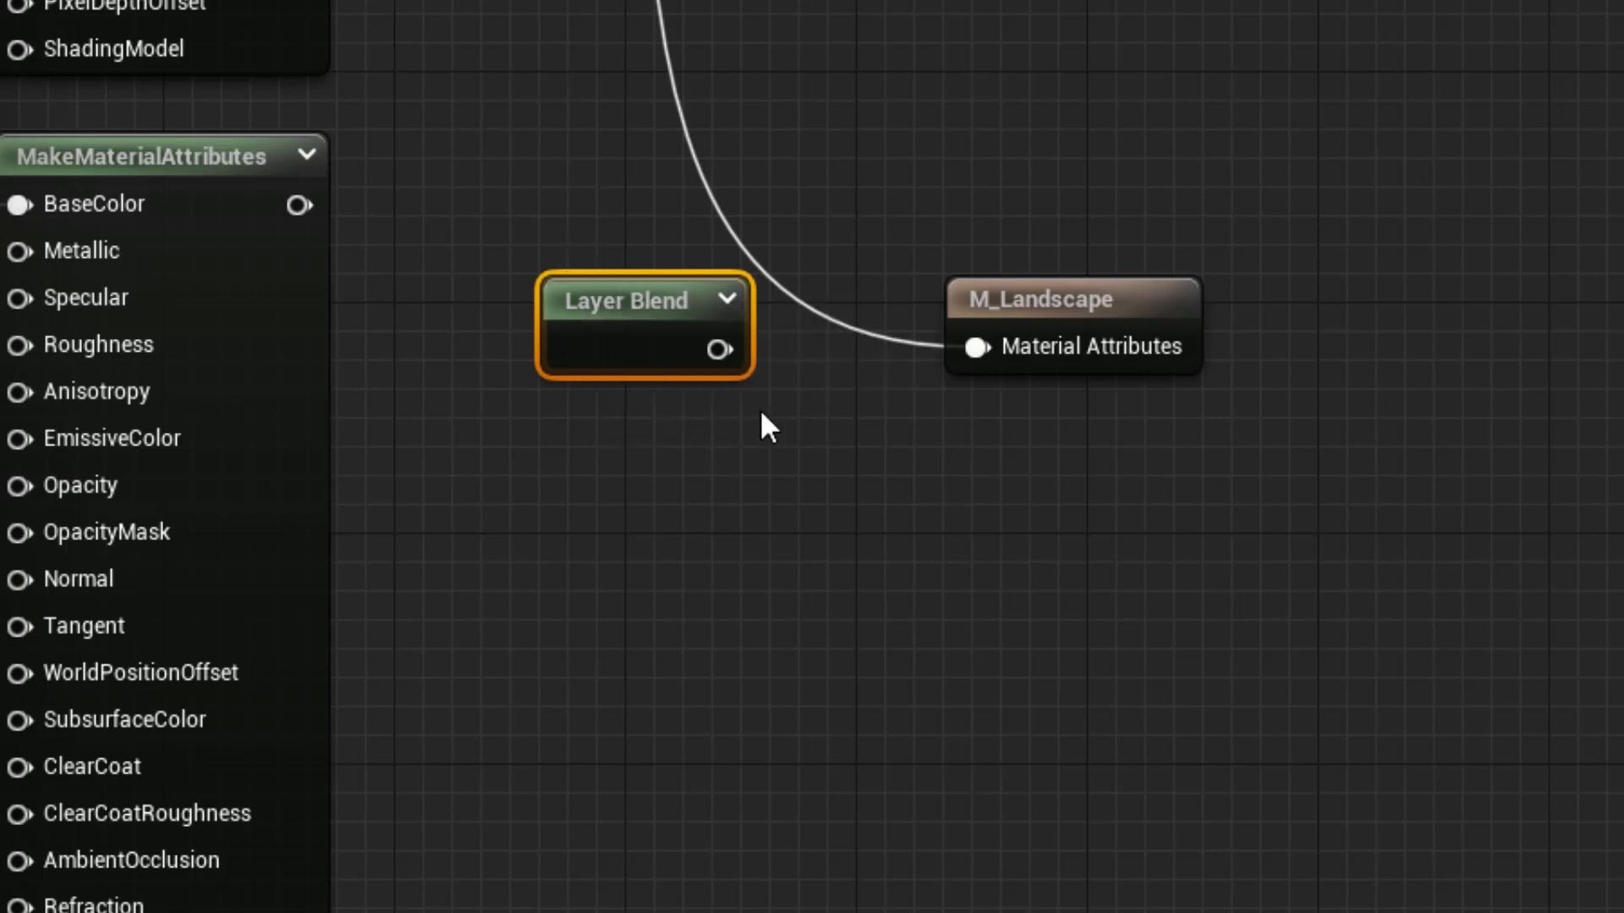
{"action": "left_click_drag", "start_coordinate": [623, 304], "coordinate": [675, 297]}
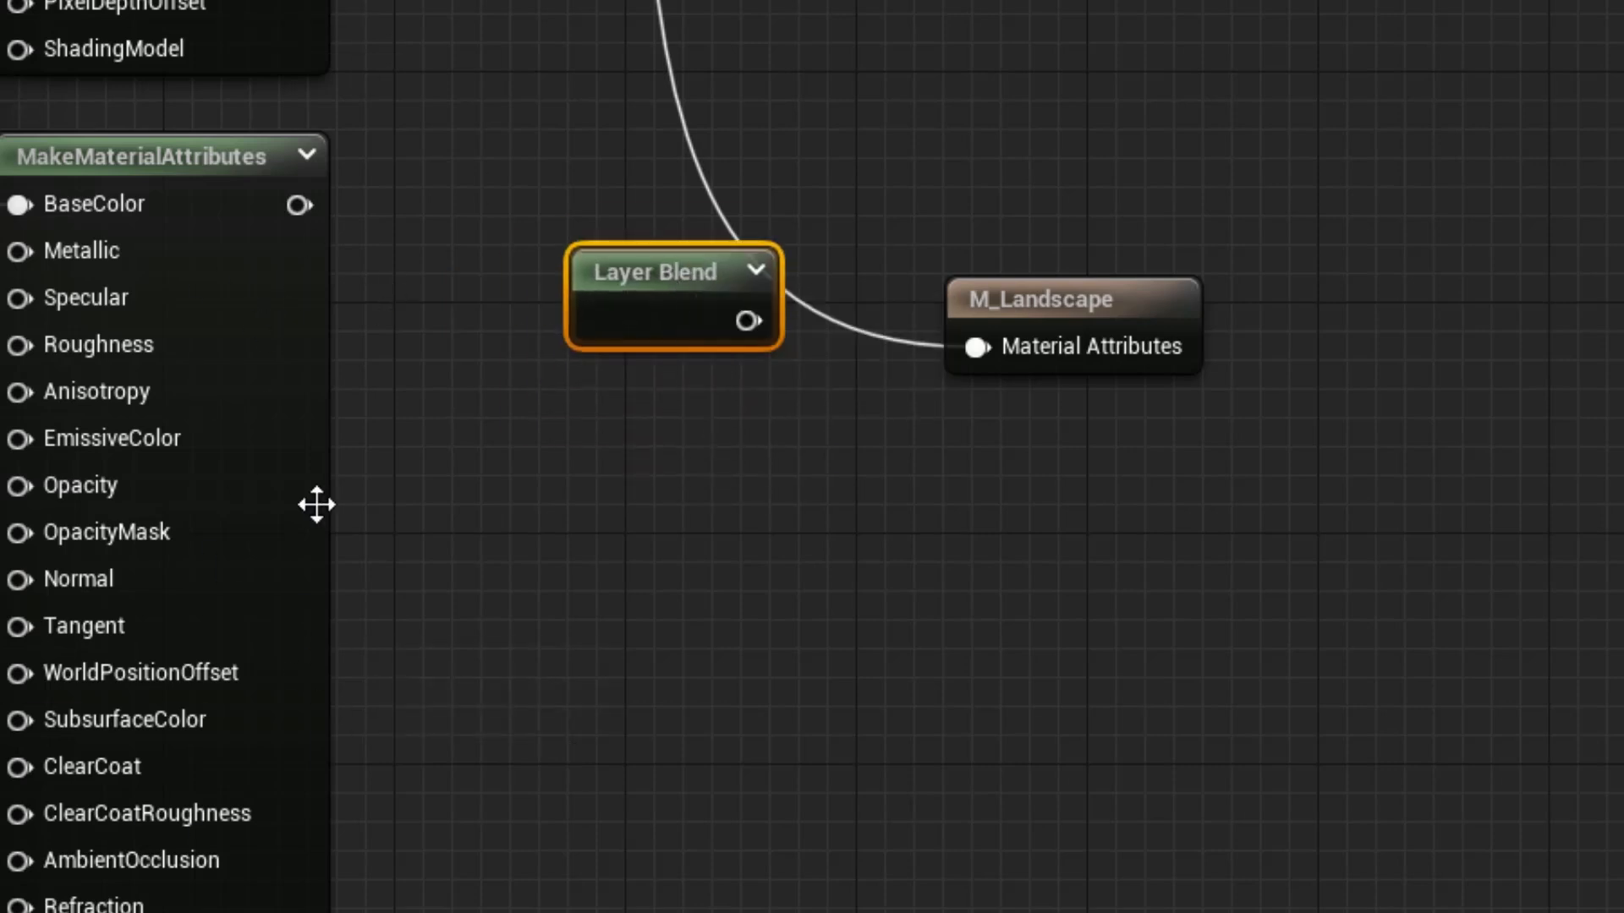
Step: Break the link into M_Landscape's Material Attributes input and adjust the Layer Blend node's position in front of it
{"action": "scroll", "coordinate": [652, 236], "scroll_direction": "down", "scroll_amount": 3}
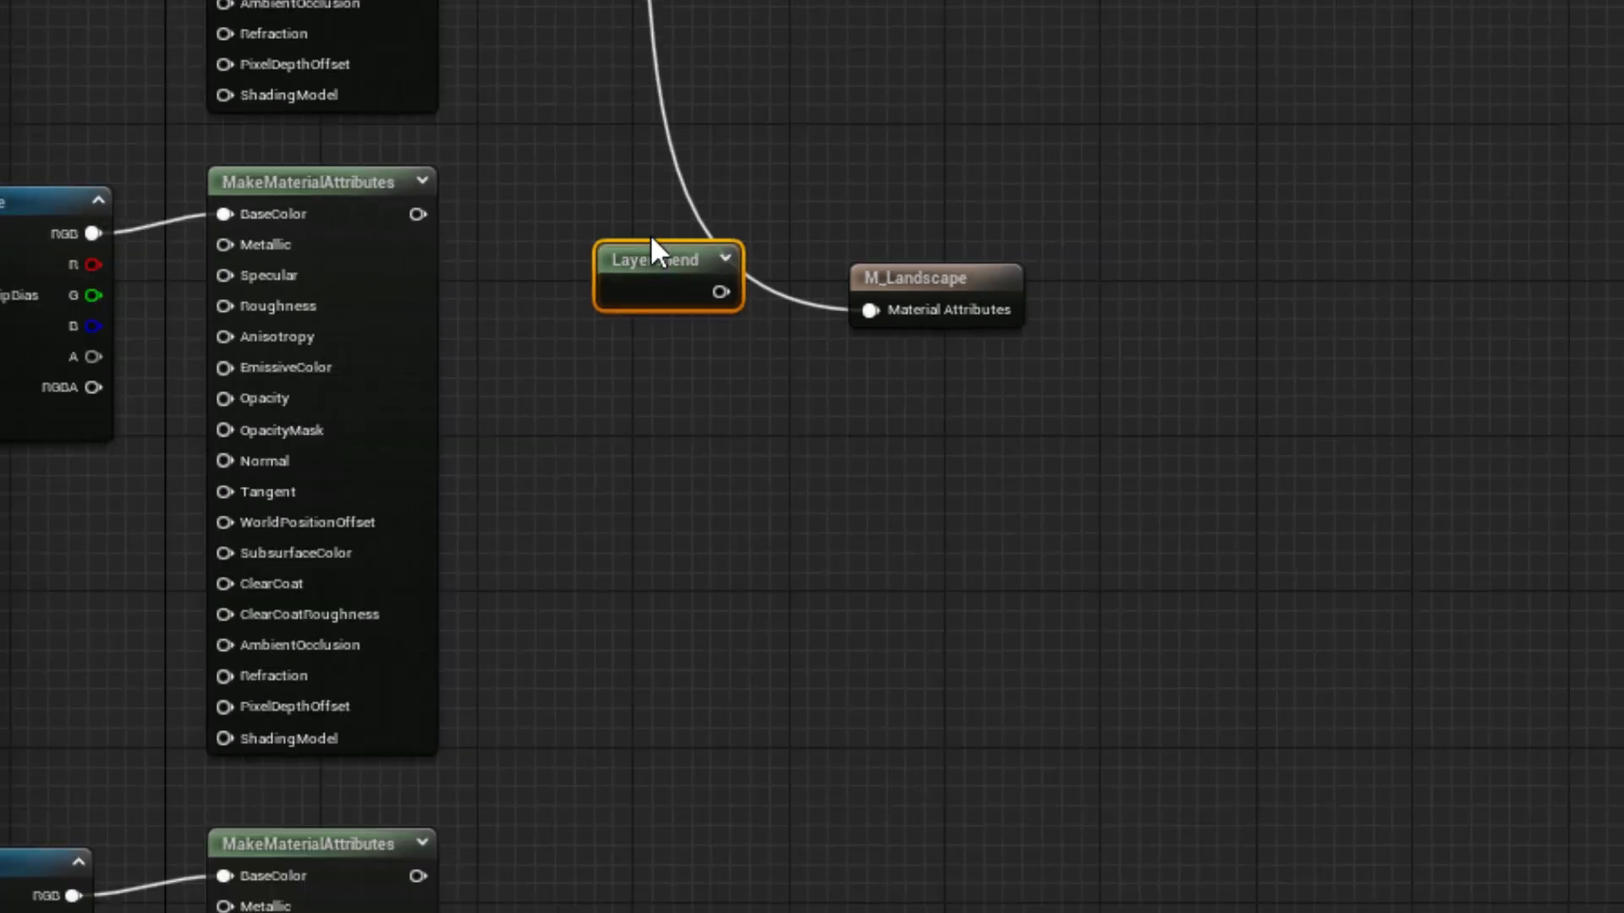
{"action": "right_click_drag", "start_coordinate": [592, 150], "coordinate": [550, 335]}
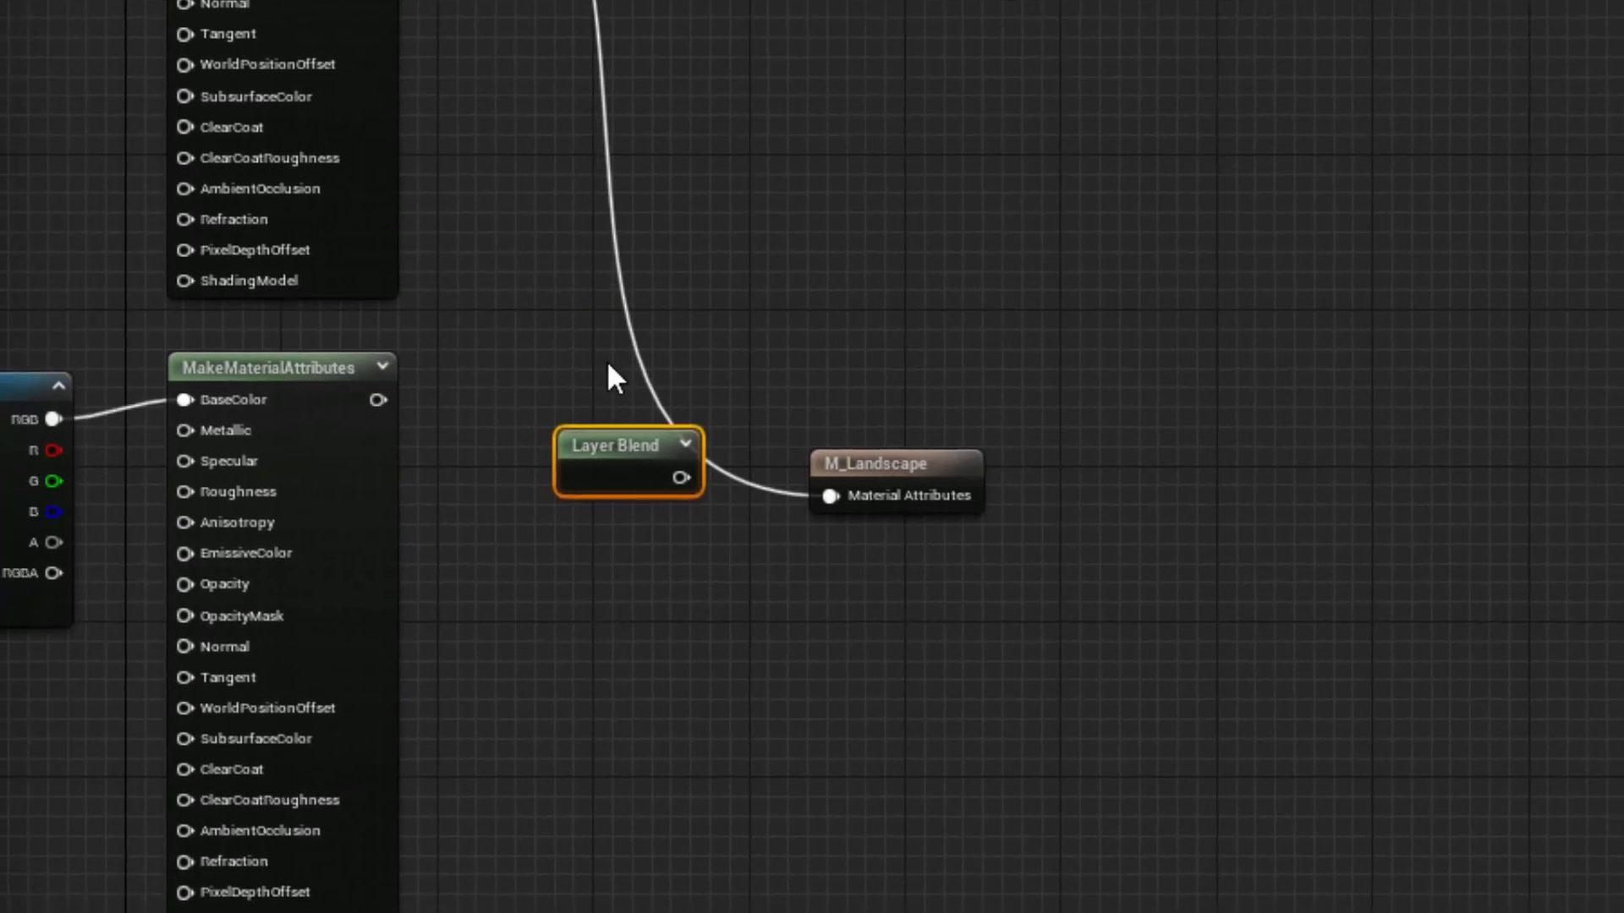
{"action": "left_click", "coordinate": [818, 496], "text": "alt"}
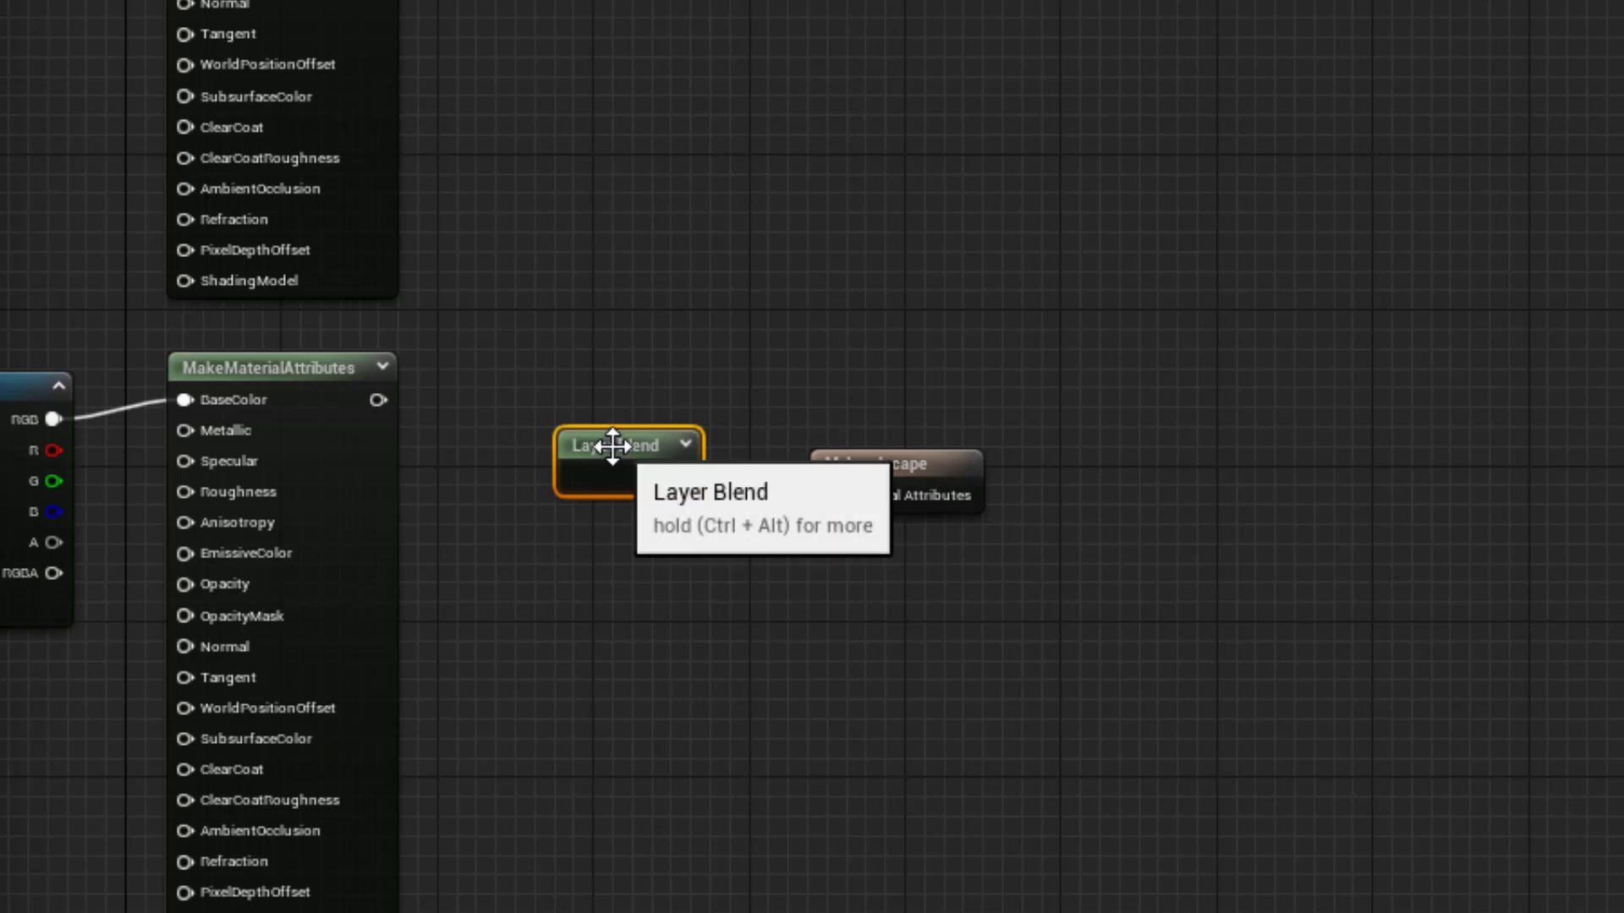
{"action": "scroll", "coordinate": [624, 652], "scroll_direction": "down", "scroll_amount": 5}
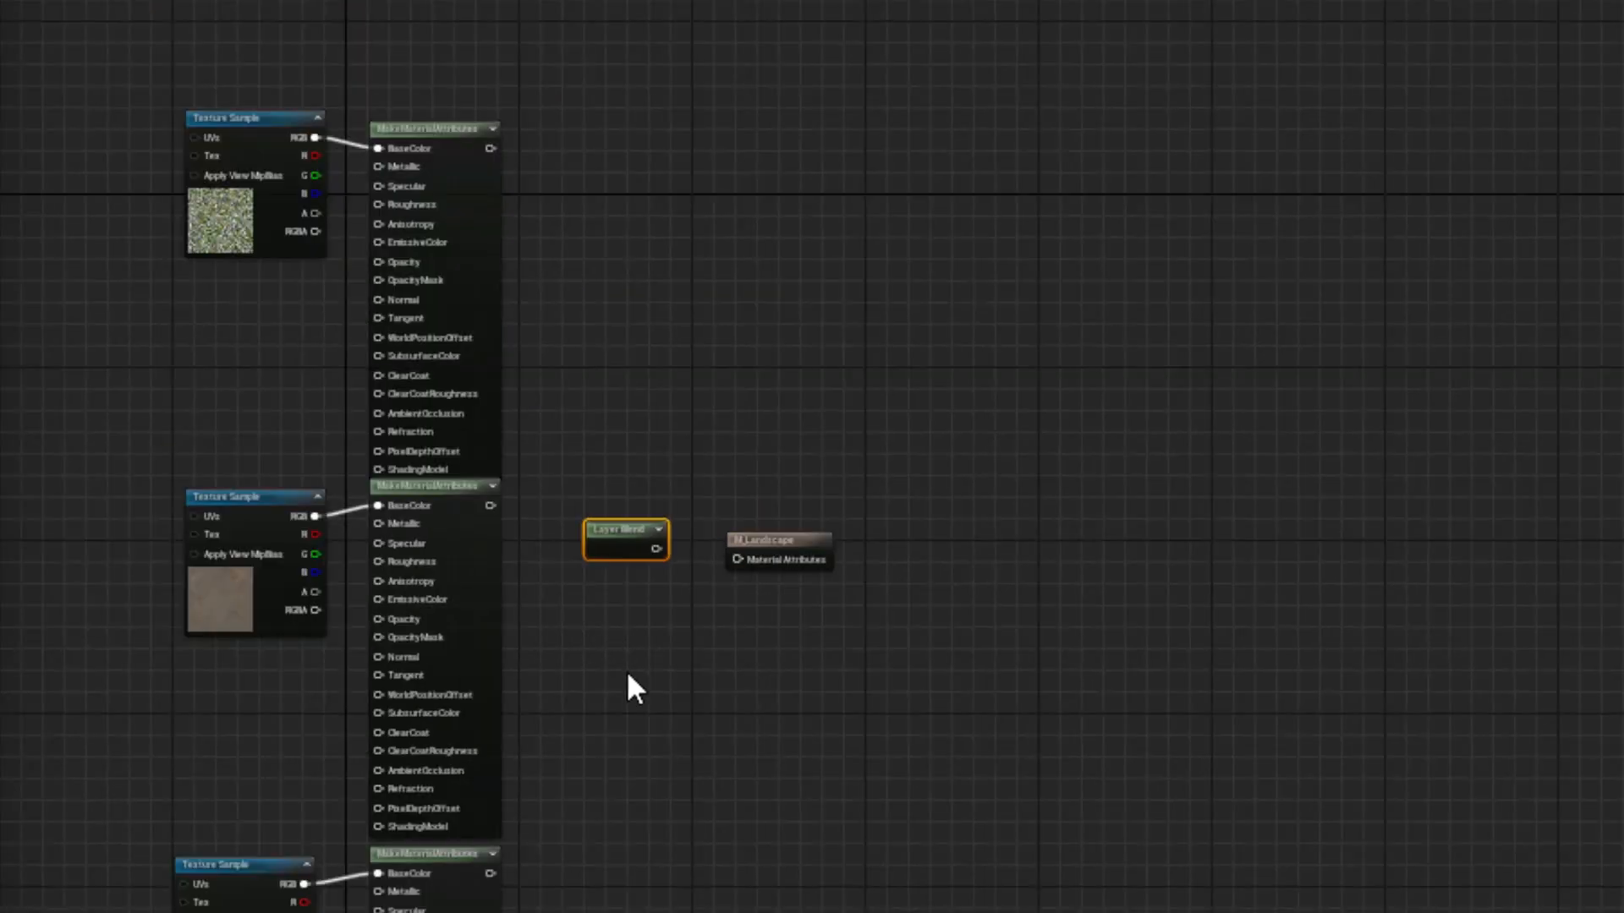
{"action": "scroll", "coordinate": [728, 496], "scroll_direction": "up", "scroll_amount": 7}
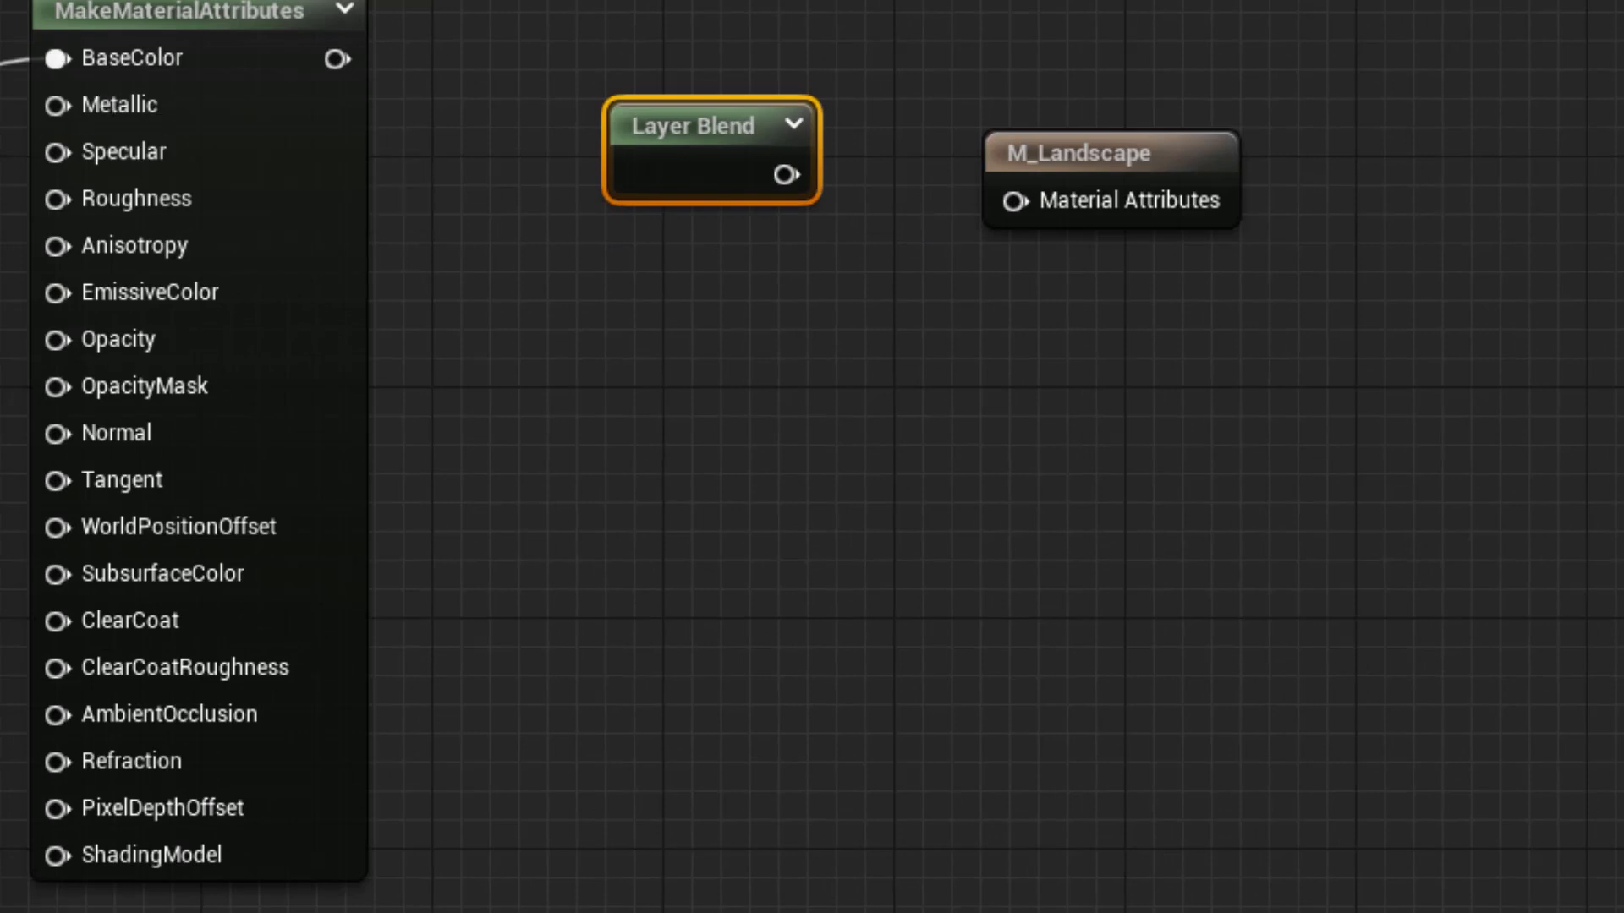
{"action": "left_click_drag", "start_coordinate": [671, 145], "coordinate": [527, 261]}
{"action": "left_click_drag", "start_coordinate": [511, 168], "coordinate": [687, 164]}
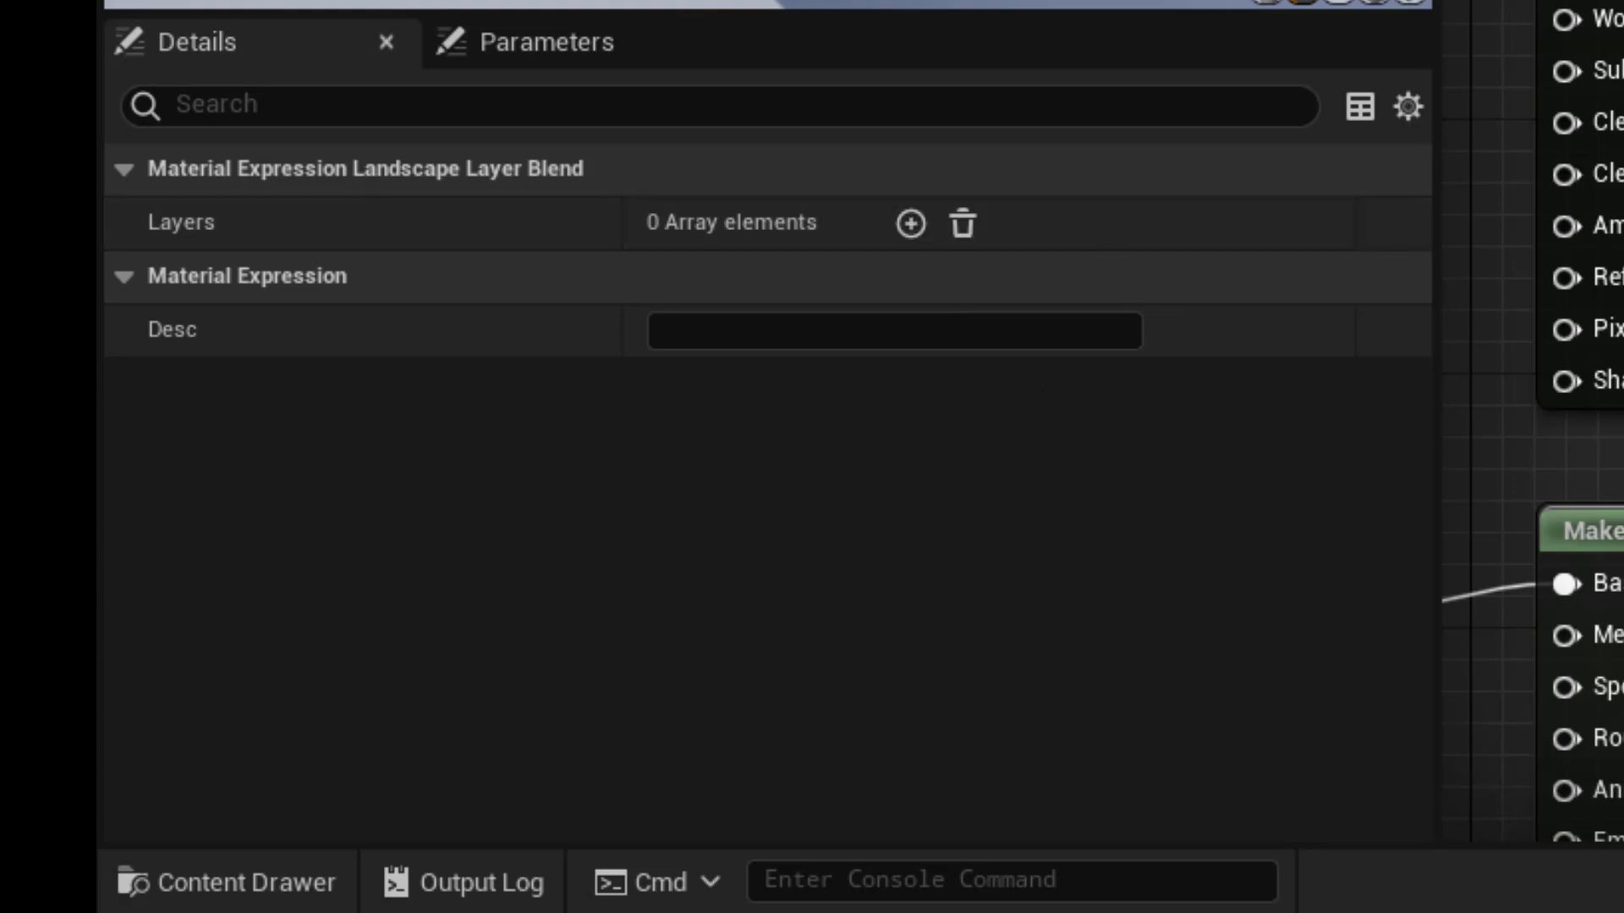
Step: Add three layer elements to the Layer Blend node and name the first one Green
{"action": "left_click", "coordinate": [910, 224]}
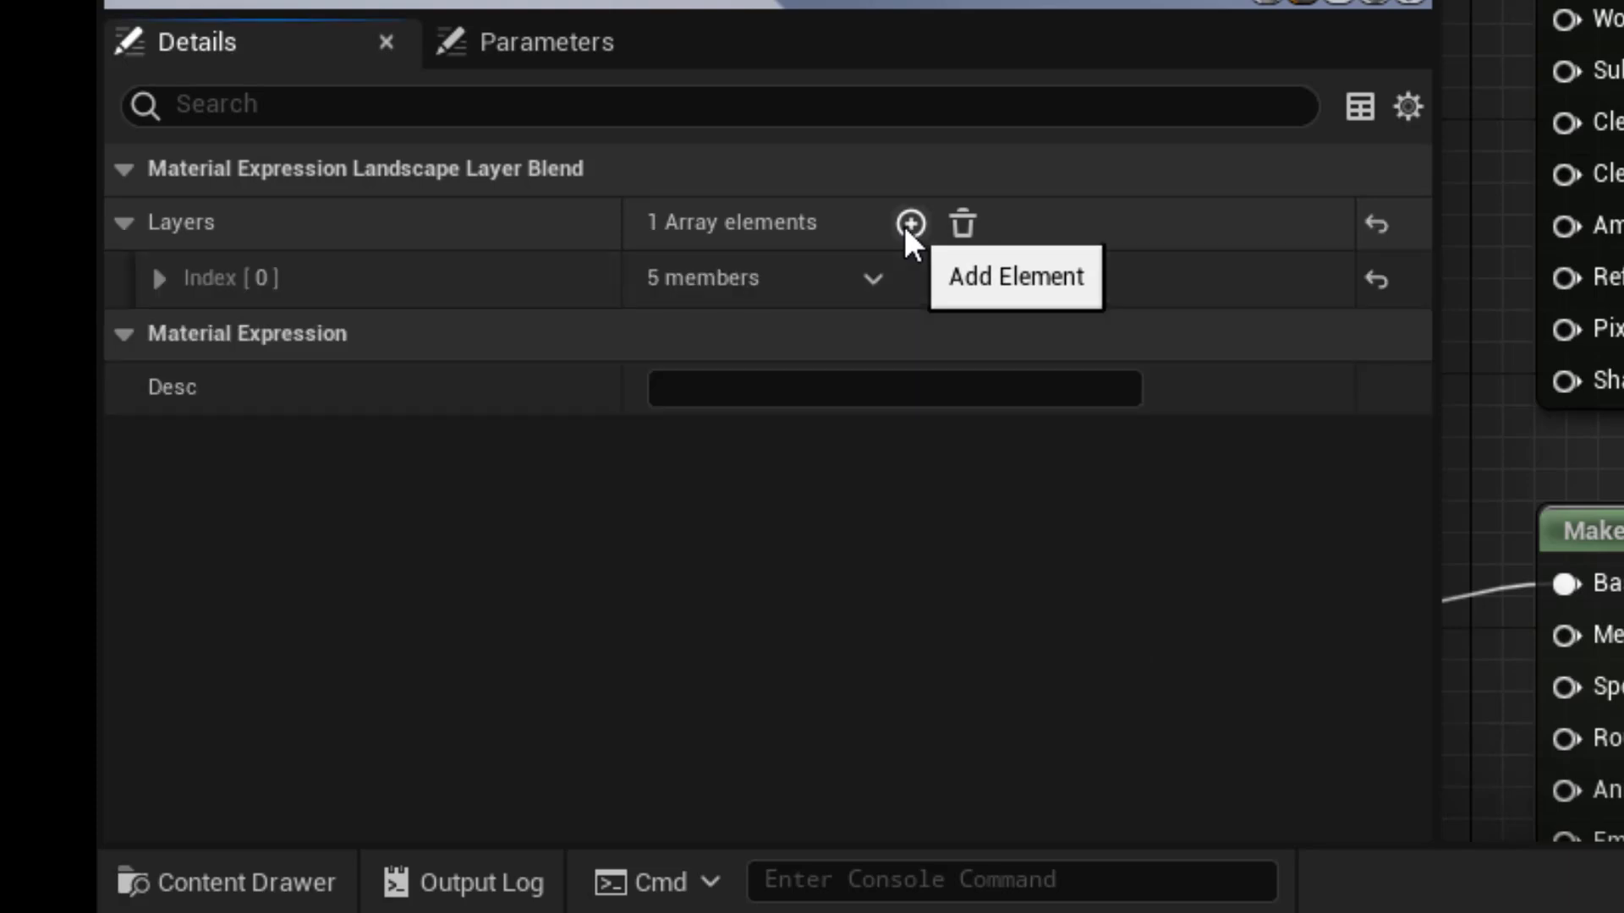
{"action": "left_click", "coordinate": [910, 224]}
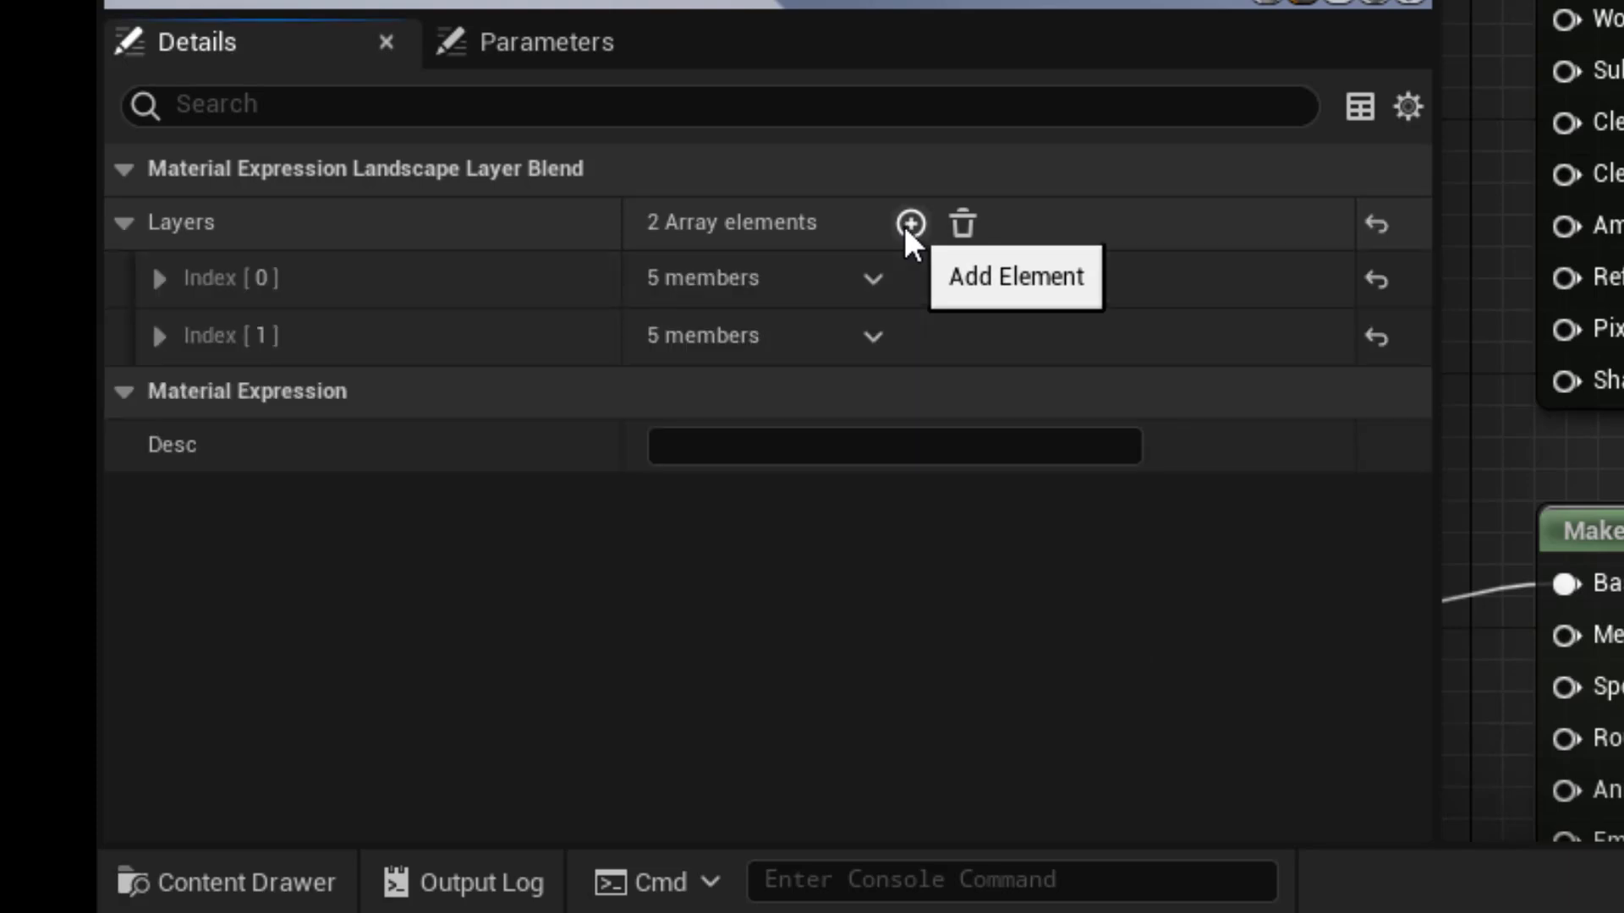
{"action": "left_click", "coordinate": [910, 224]}
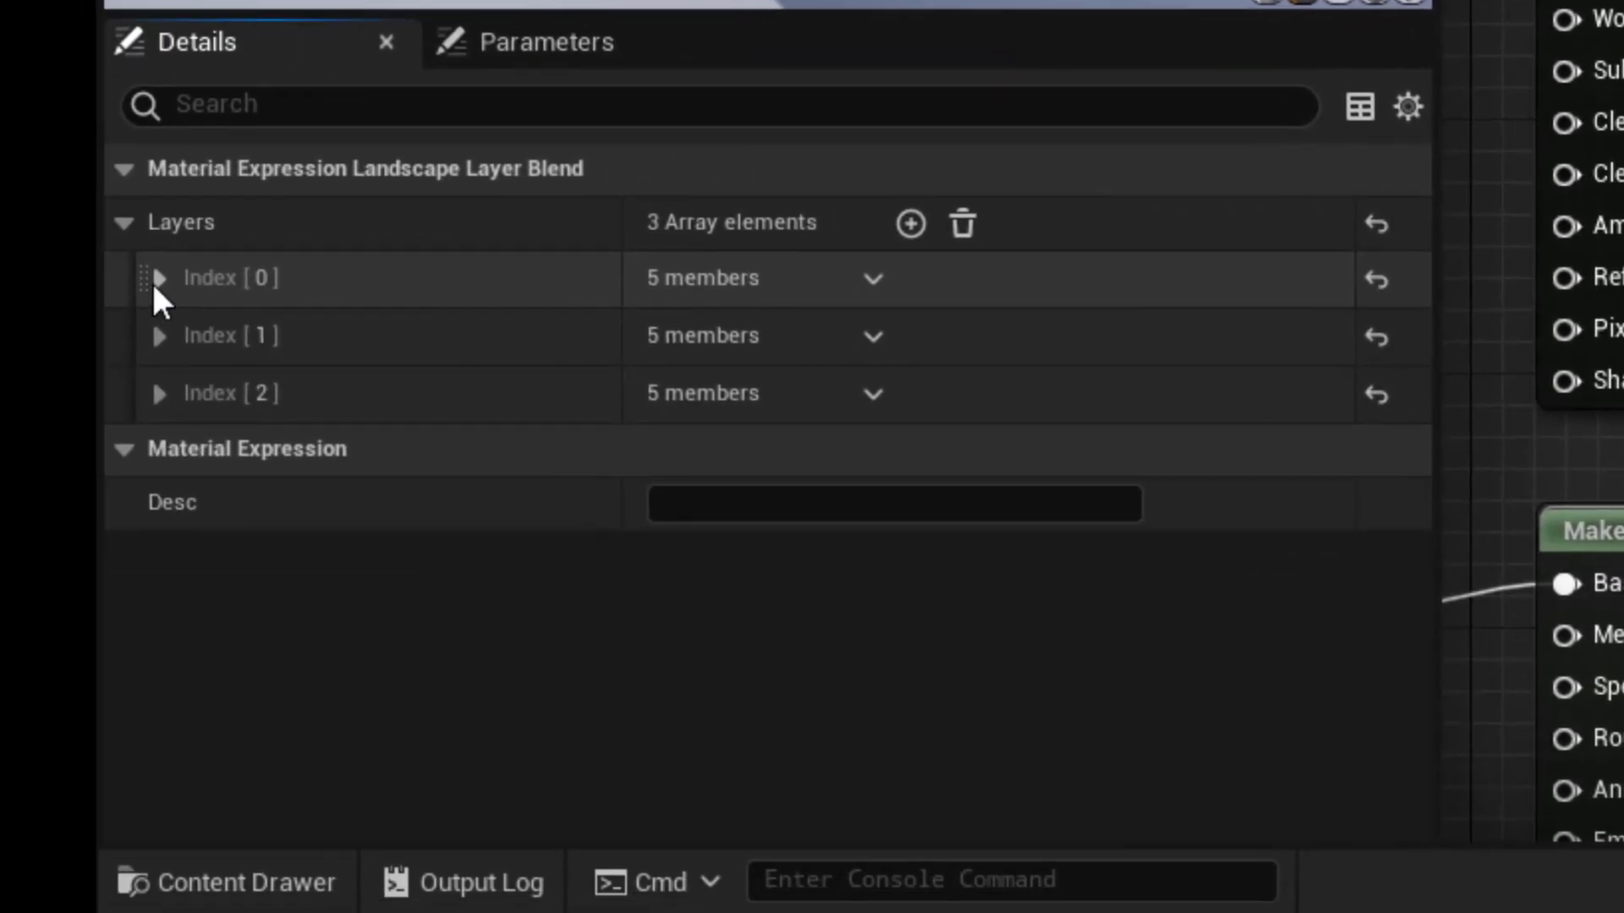
{"action": "left_click", "coordinate": [156, 280]}
{"action": "left_click", "coordinate": [744, 334]}
{"action": "type", "text": "Green"}
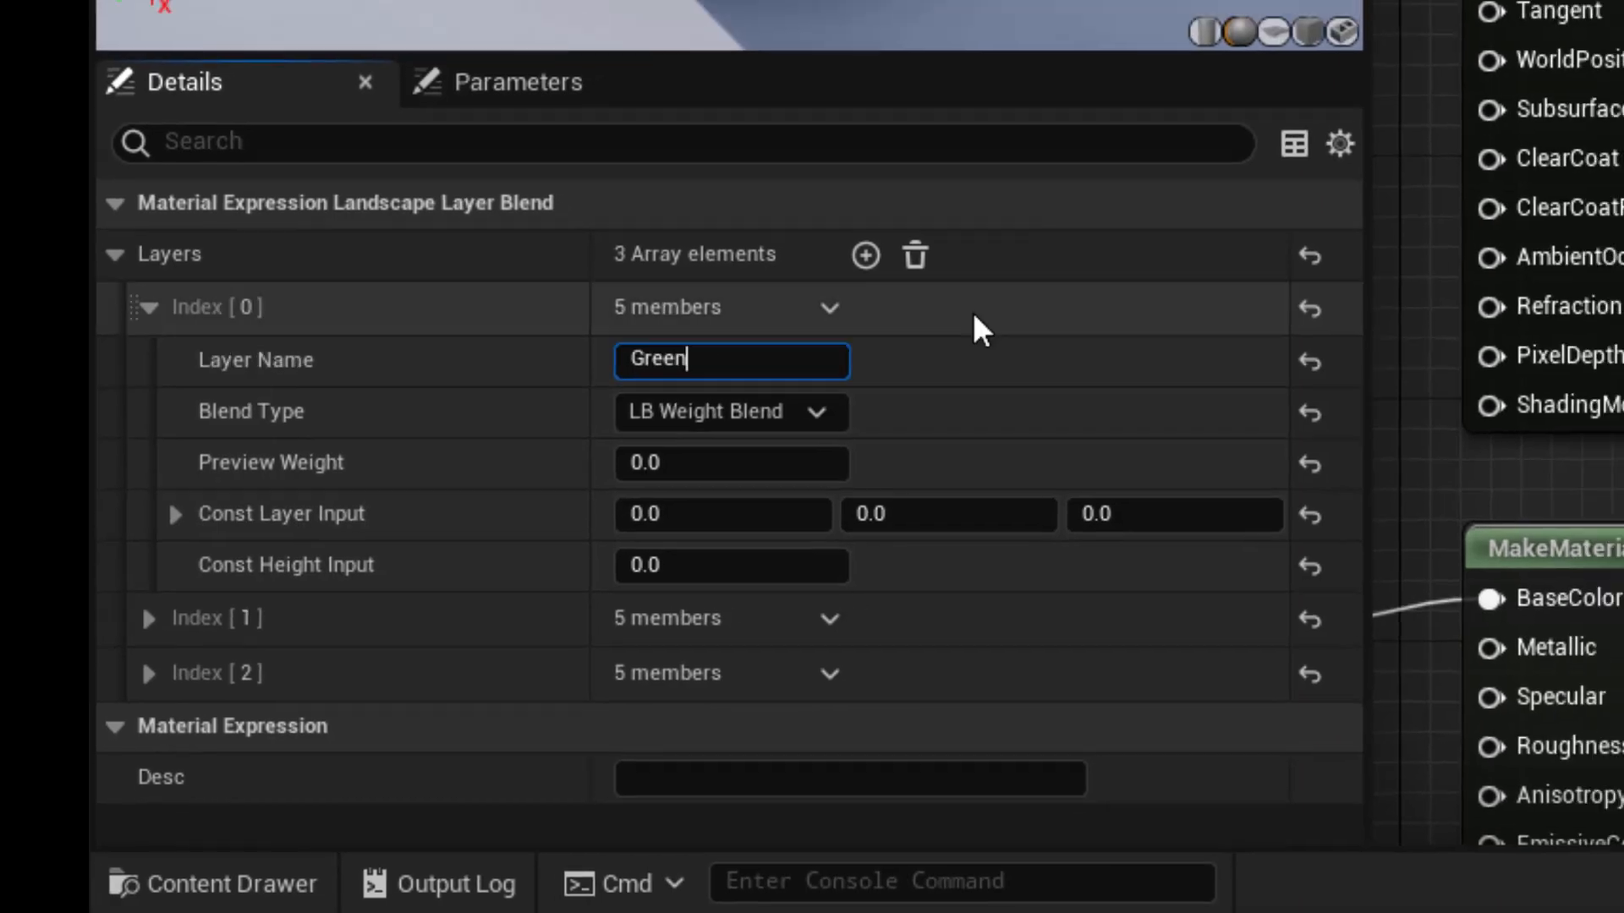
{"action": "left_click", "coordinate": [1064, 583]}
Step: Shift the Layer Blend node slightly upward and name its second layer Ground
{"action": "scroll", "coordinate": [835, 616], "scroll_direction": "down", "scroll_amount": 5}
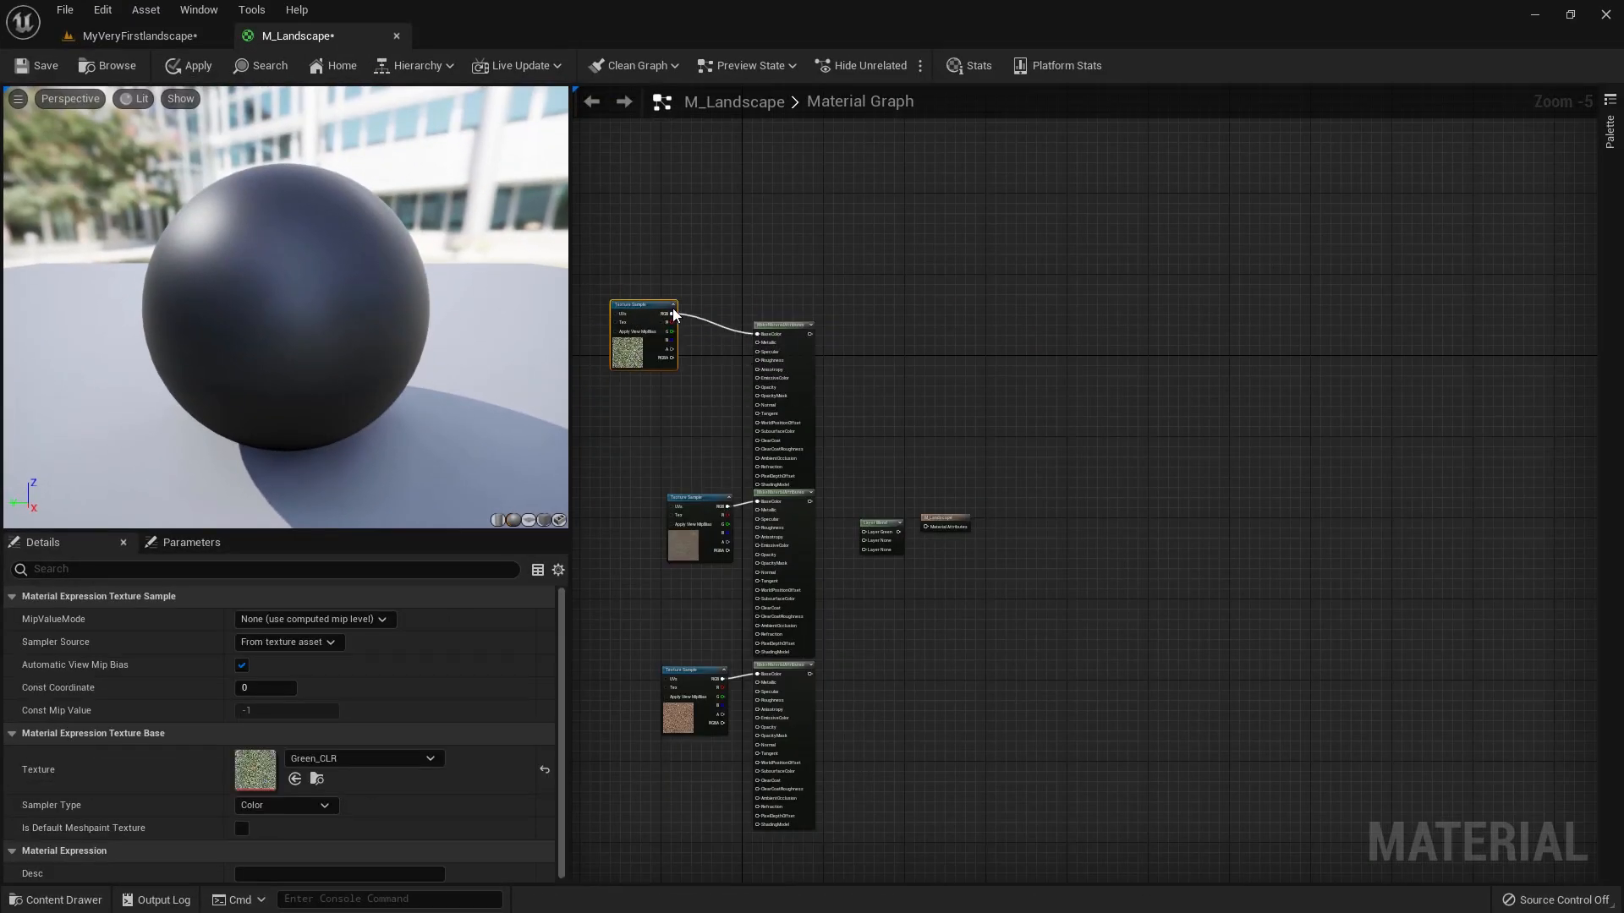
{"action": "scroll", "coordinate": [689, 348], "scroll_direction": "up", "scroll_amount": 5}
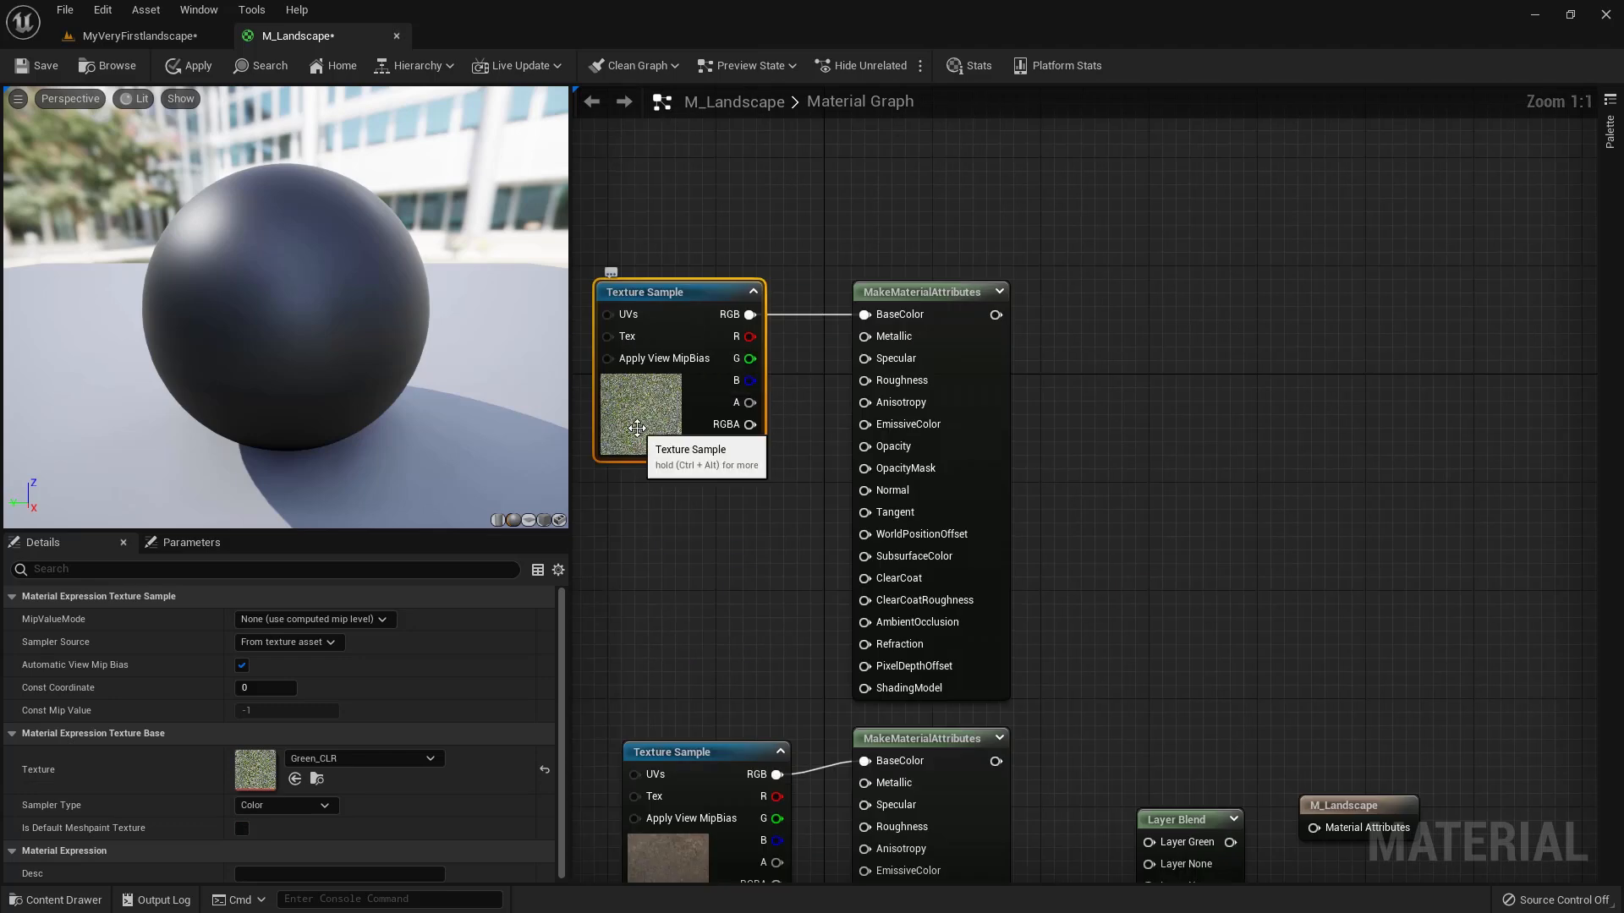
{"action": "right_click_drag", "start_coordinate": [1113, 668], "coordinate": [1052, 446]}
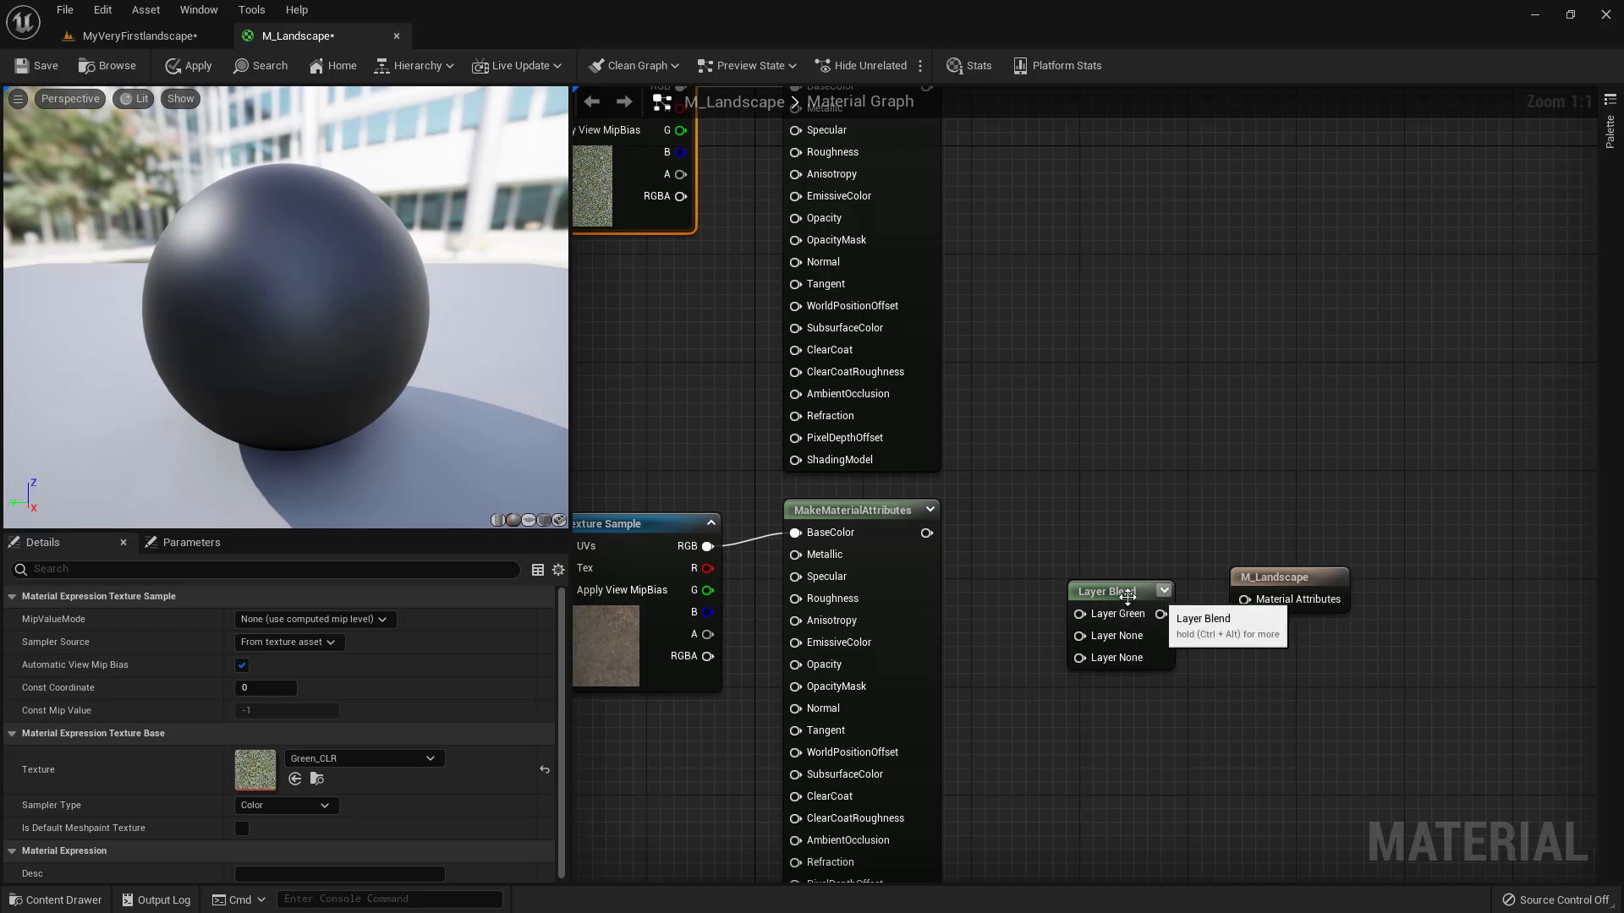
{"action": "left_click_drag", "start_coordinate": [1118, 583], "coordinate": [1118, 557]}
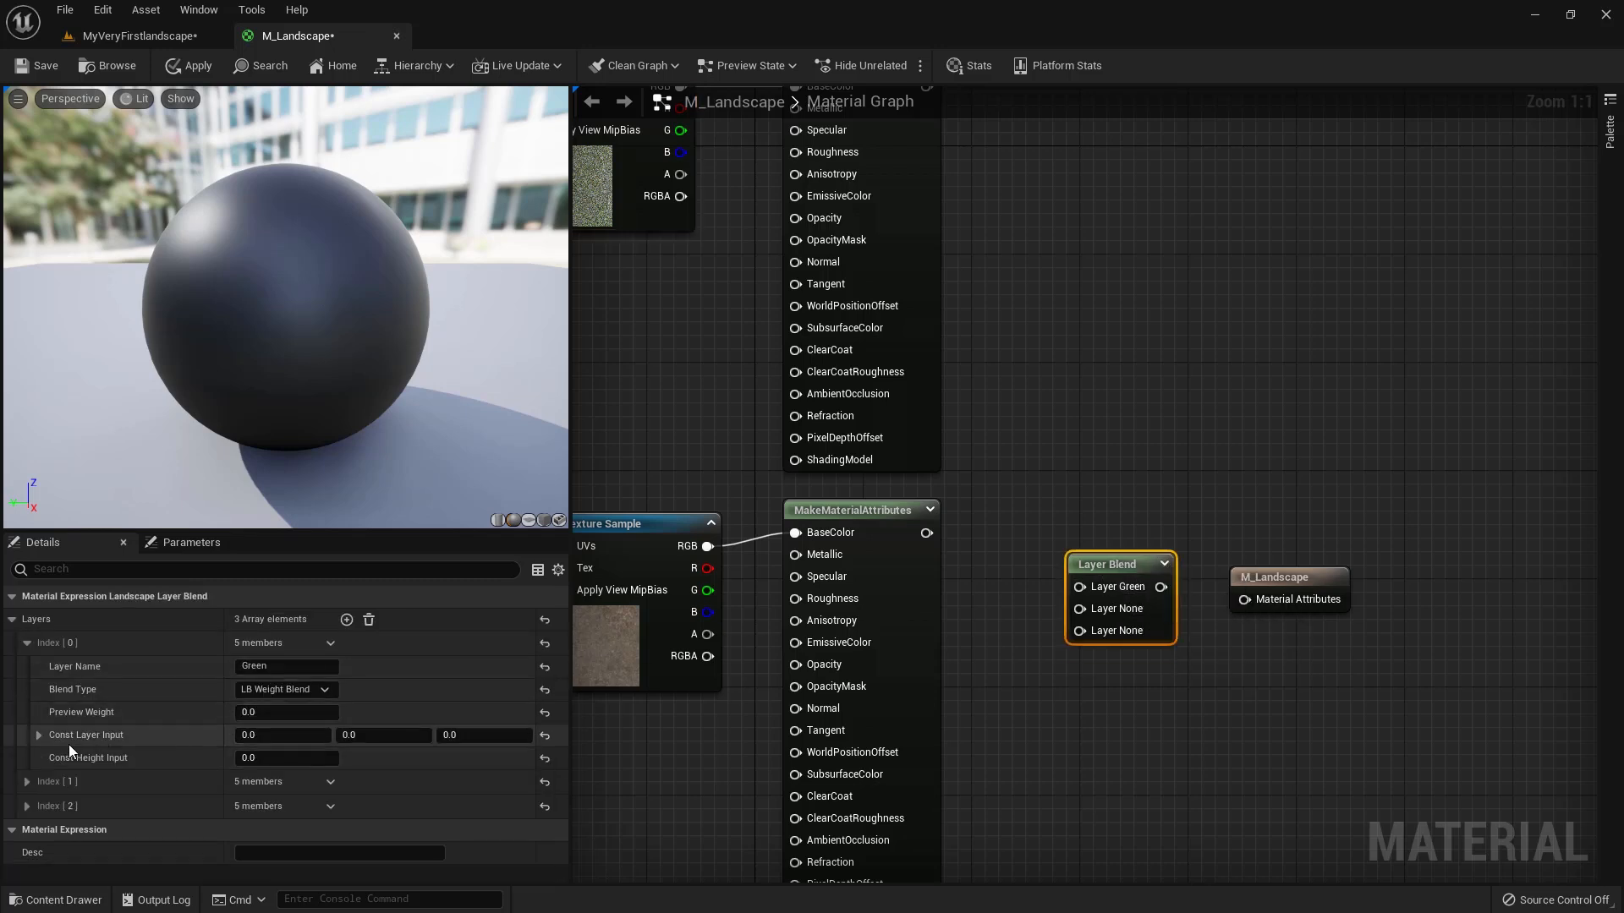
{"action": "left_click", "coordinate": [25, 644]}
{"action": "left_click", "coordinate": [25, 669]}
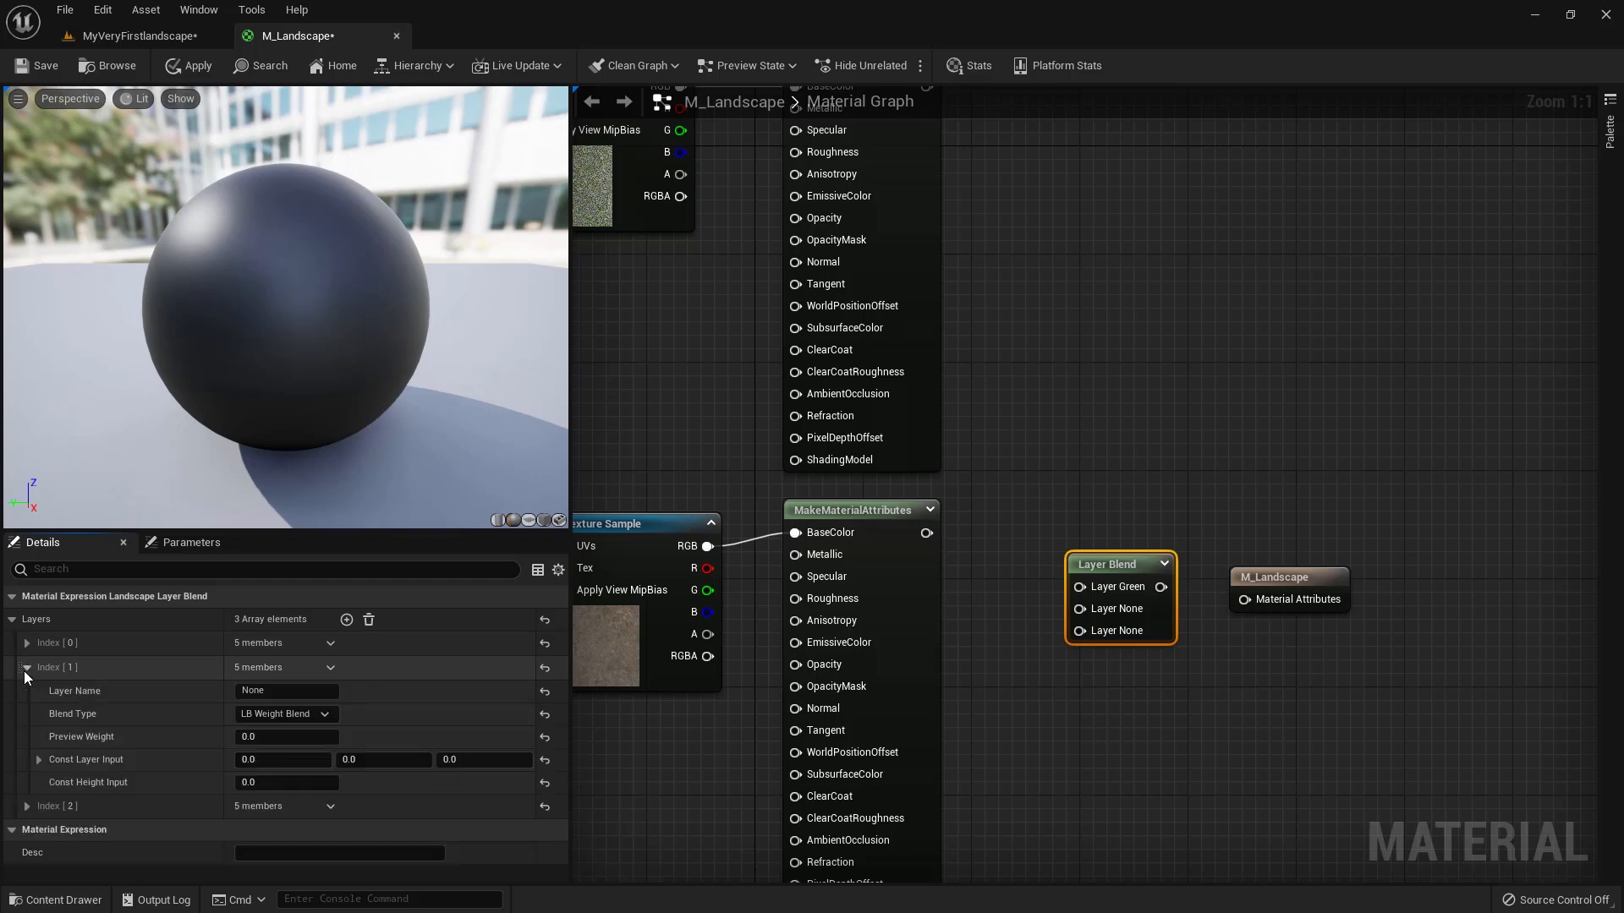
{"action": "left_click", "coordinate": [253, 690]}
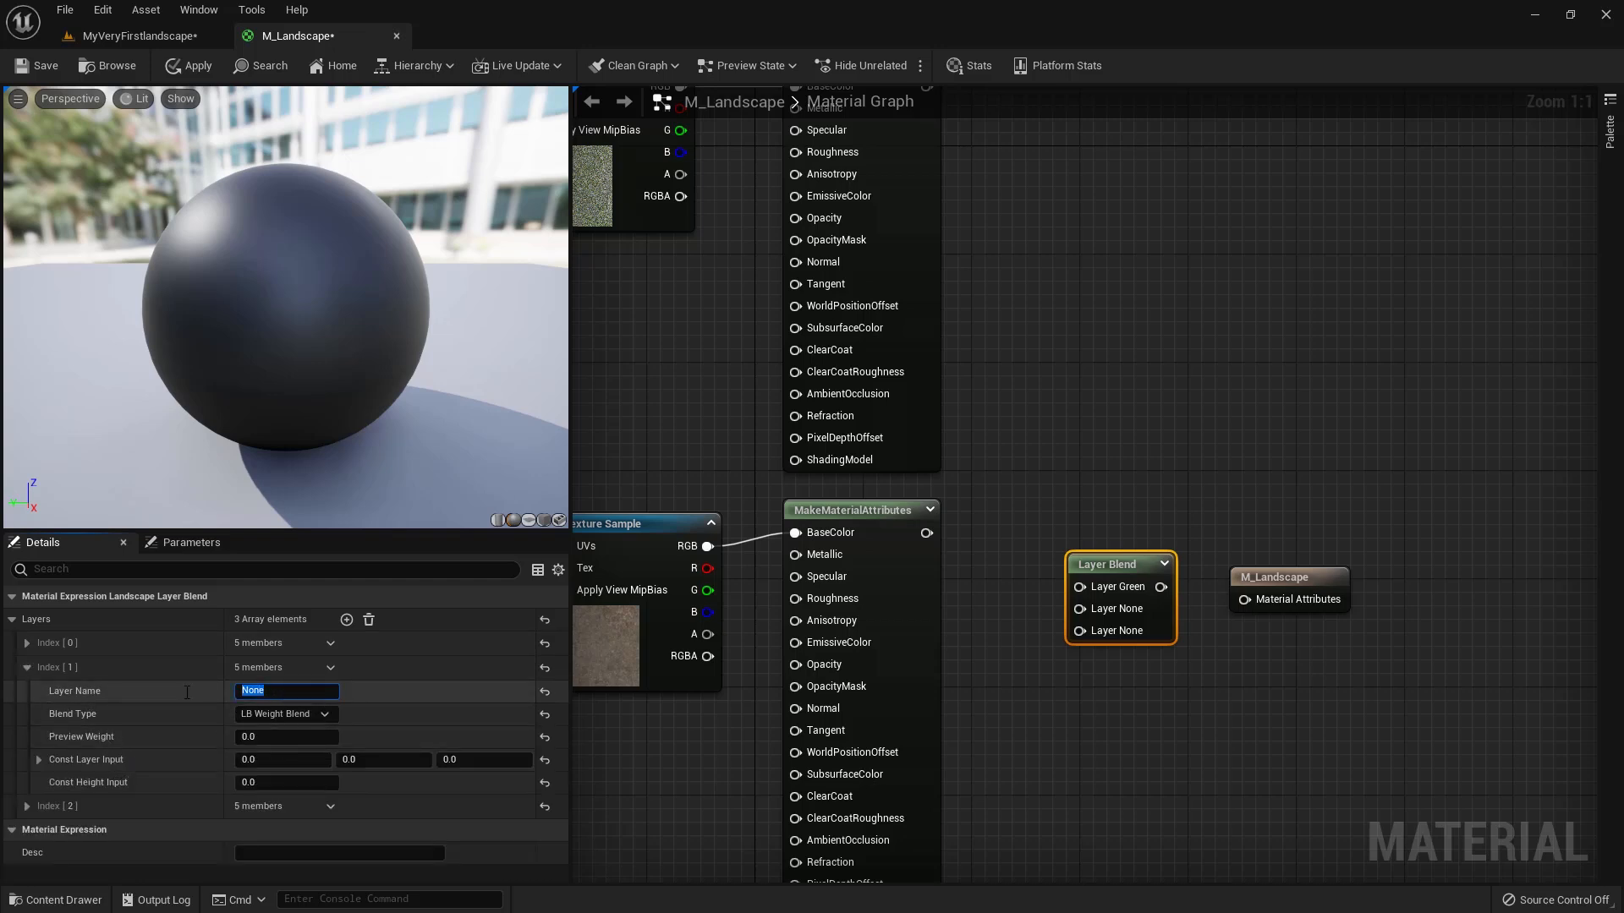
{"action": "type", "text": "Ground"}
{"action": "key", "text": "Return"}
{"action": "left_click", "coordinate": [1109, 718]}
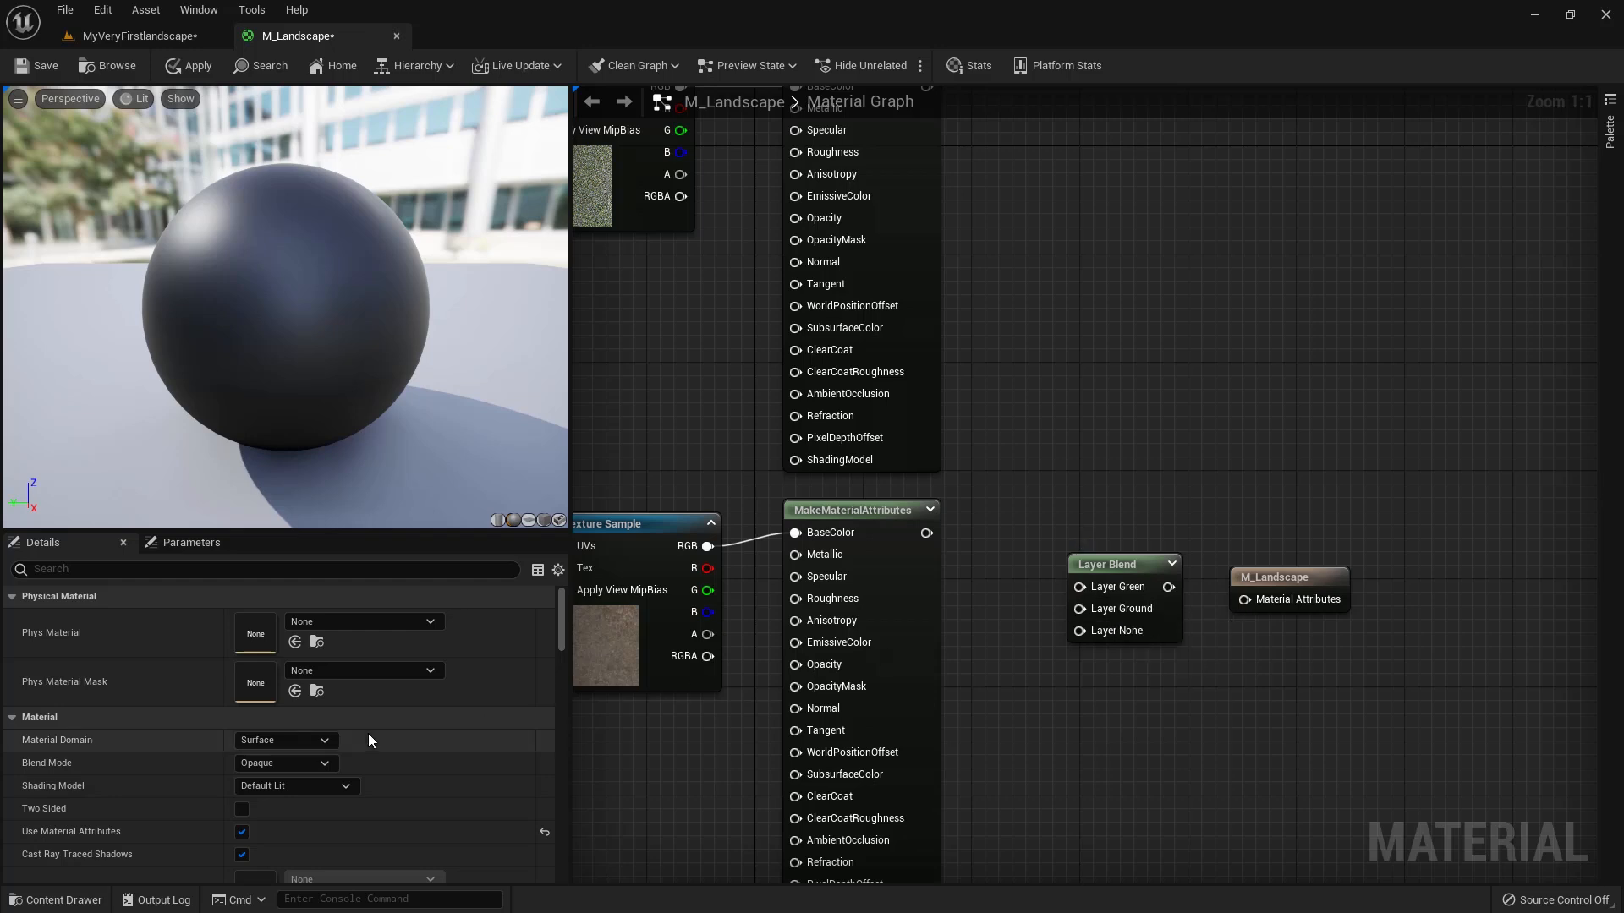
Step: Name the third layer of the Layer Blend node Mud
{"action": "left_click", "coordinate": [1103, 565]}
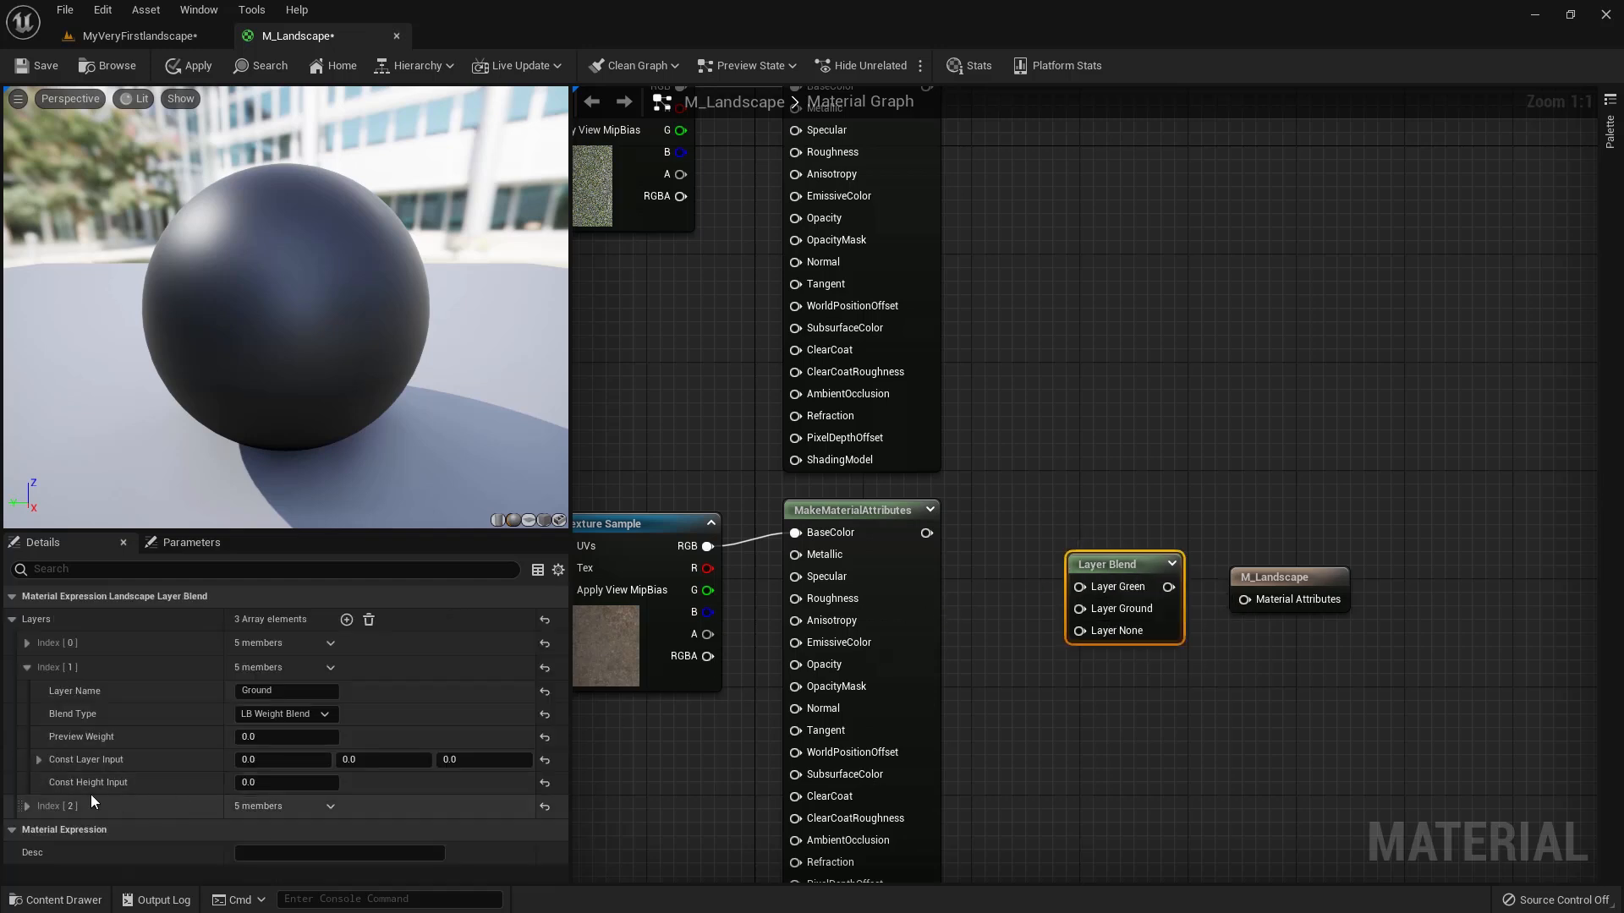
{"action": "left_click", "coordinate": [27, 806]}
{"action": "left_click", "coordinate": [279, 829]}
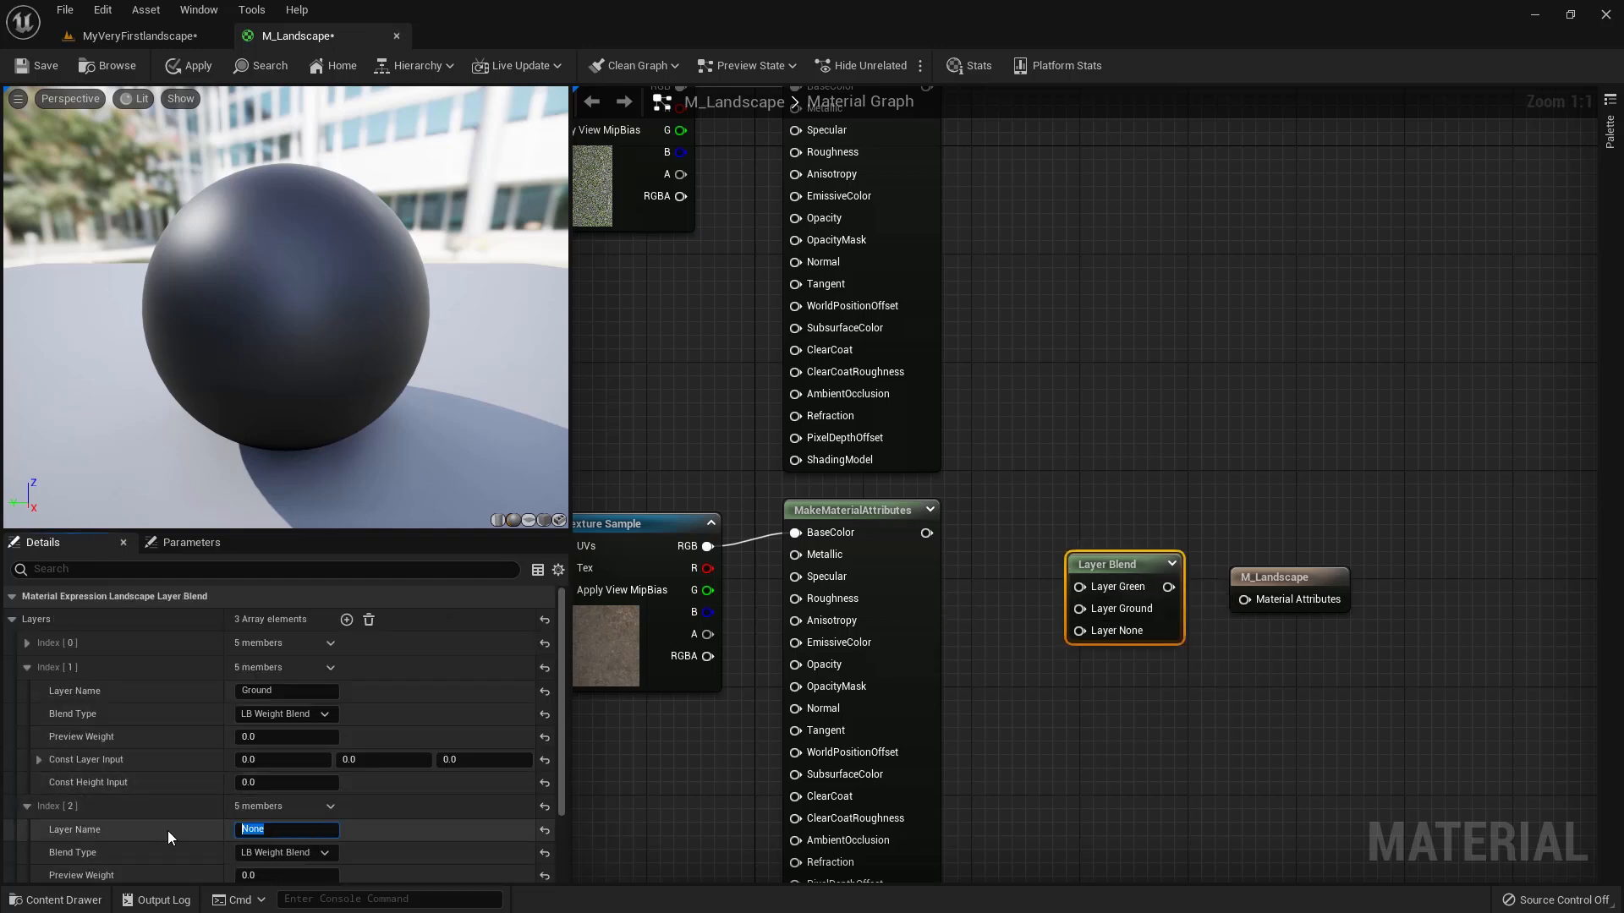
{"action": "type", "text": "Mud"}
{"action": "key", "text": "Return"}
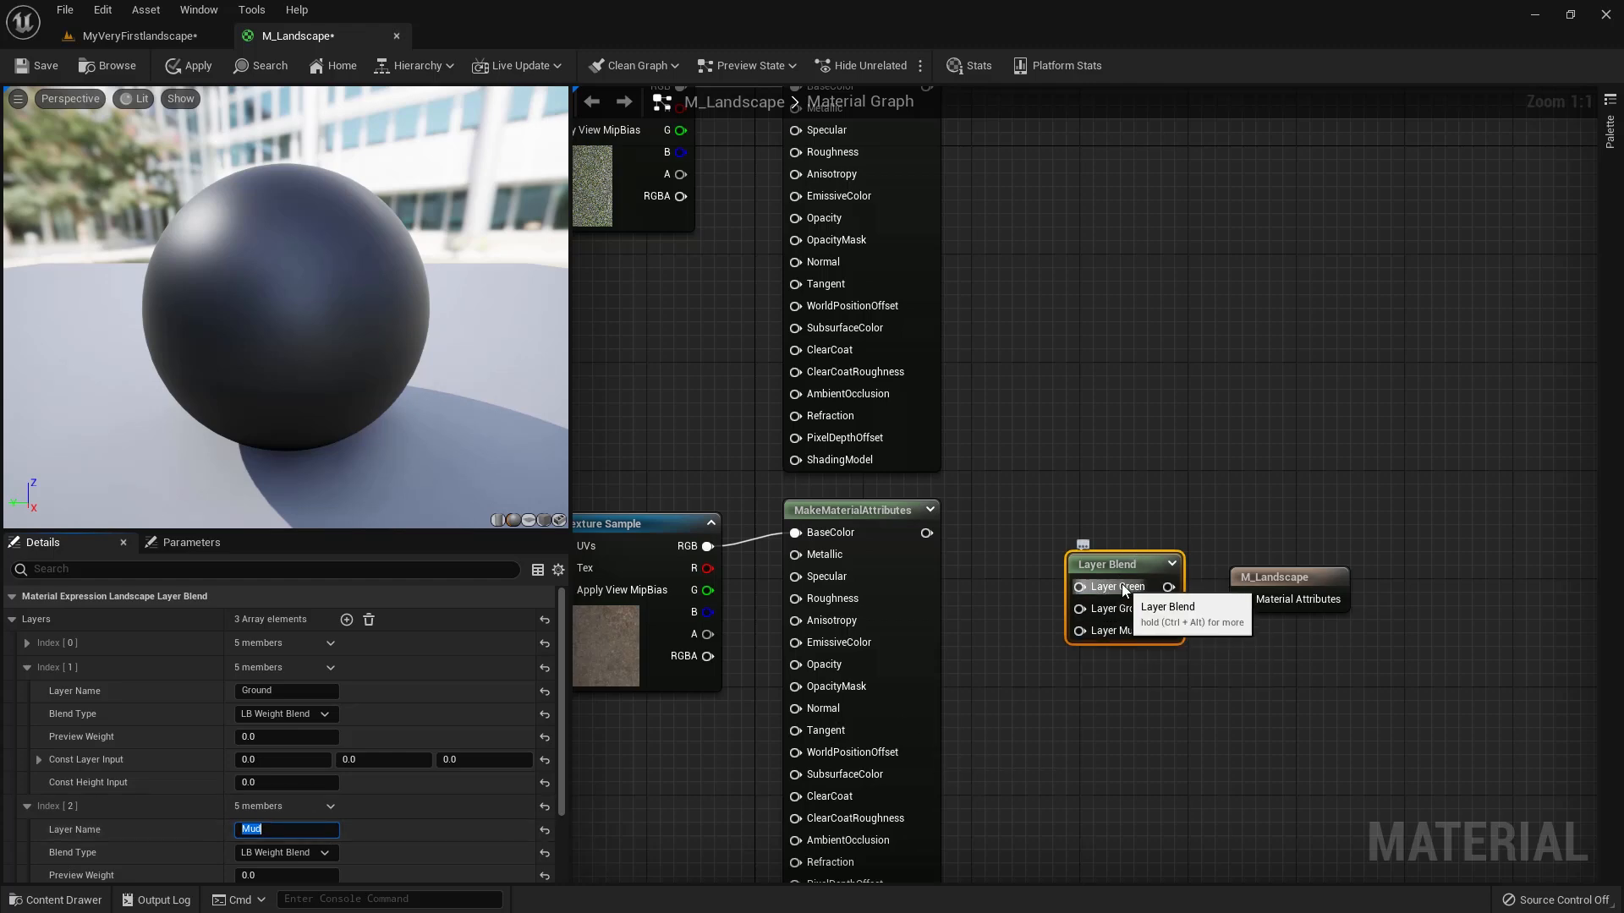
Step: Connect the three MakeMaterialAttributes outputs to the matching Layer Green, Layer Ground and Layer Mud inputs of Layer Blend
{"action": "scroll", "coordinate": [1093, 612], "scroll_direction": "down", "scroll_amount": 3}
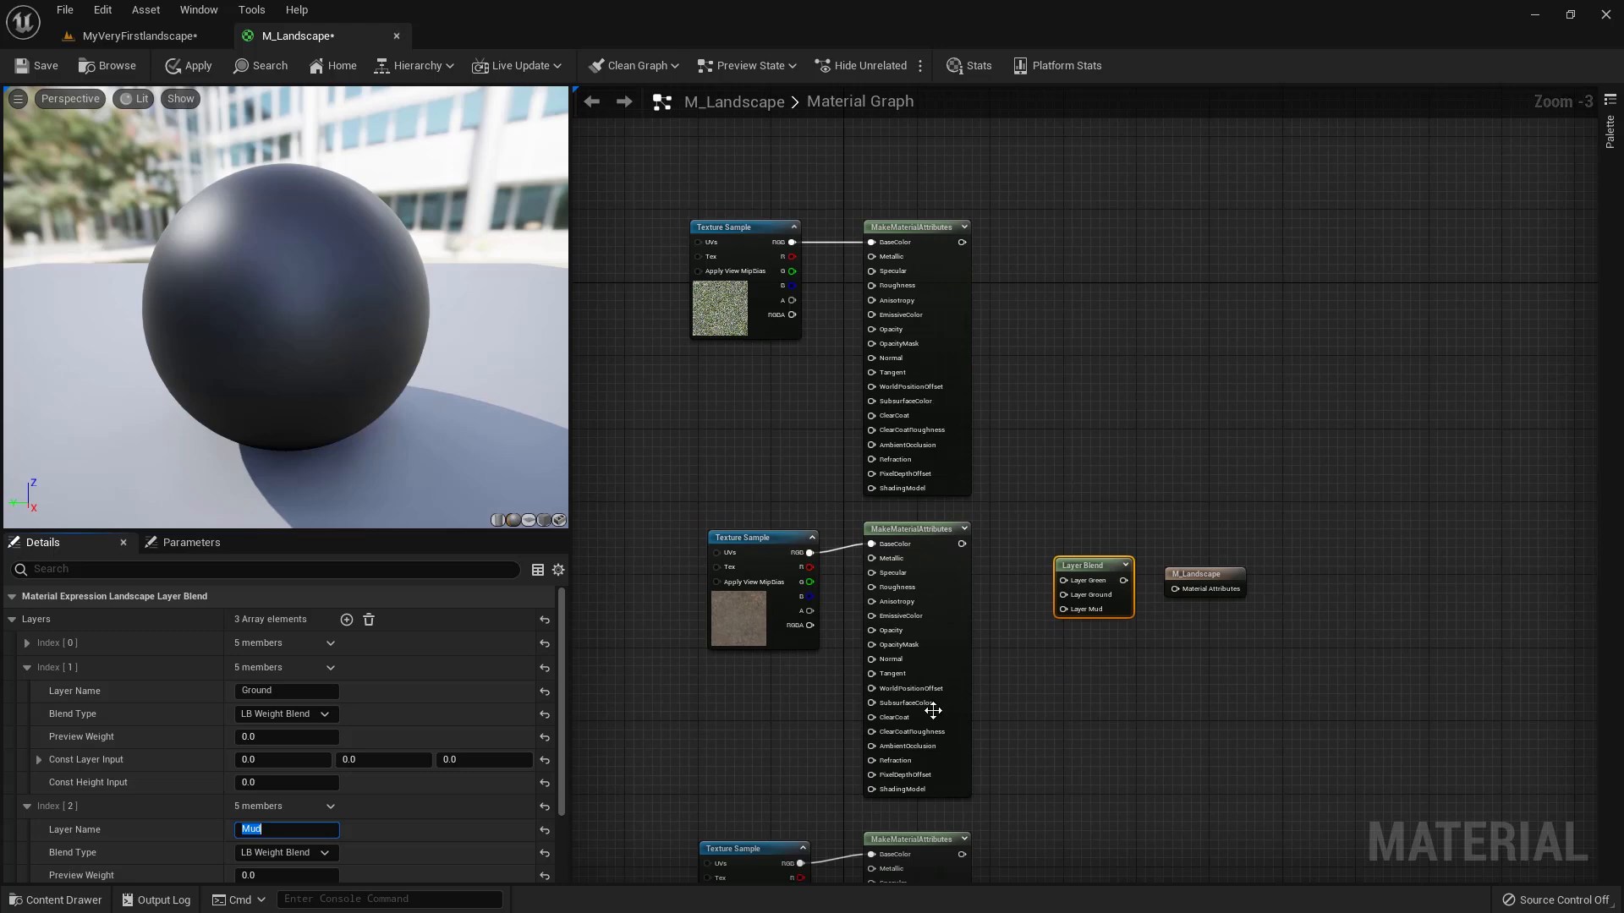
{"action": "left_click_drag", "start_coordinate": [1063, 580], "coordinate": [963, 241]}
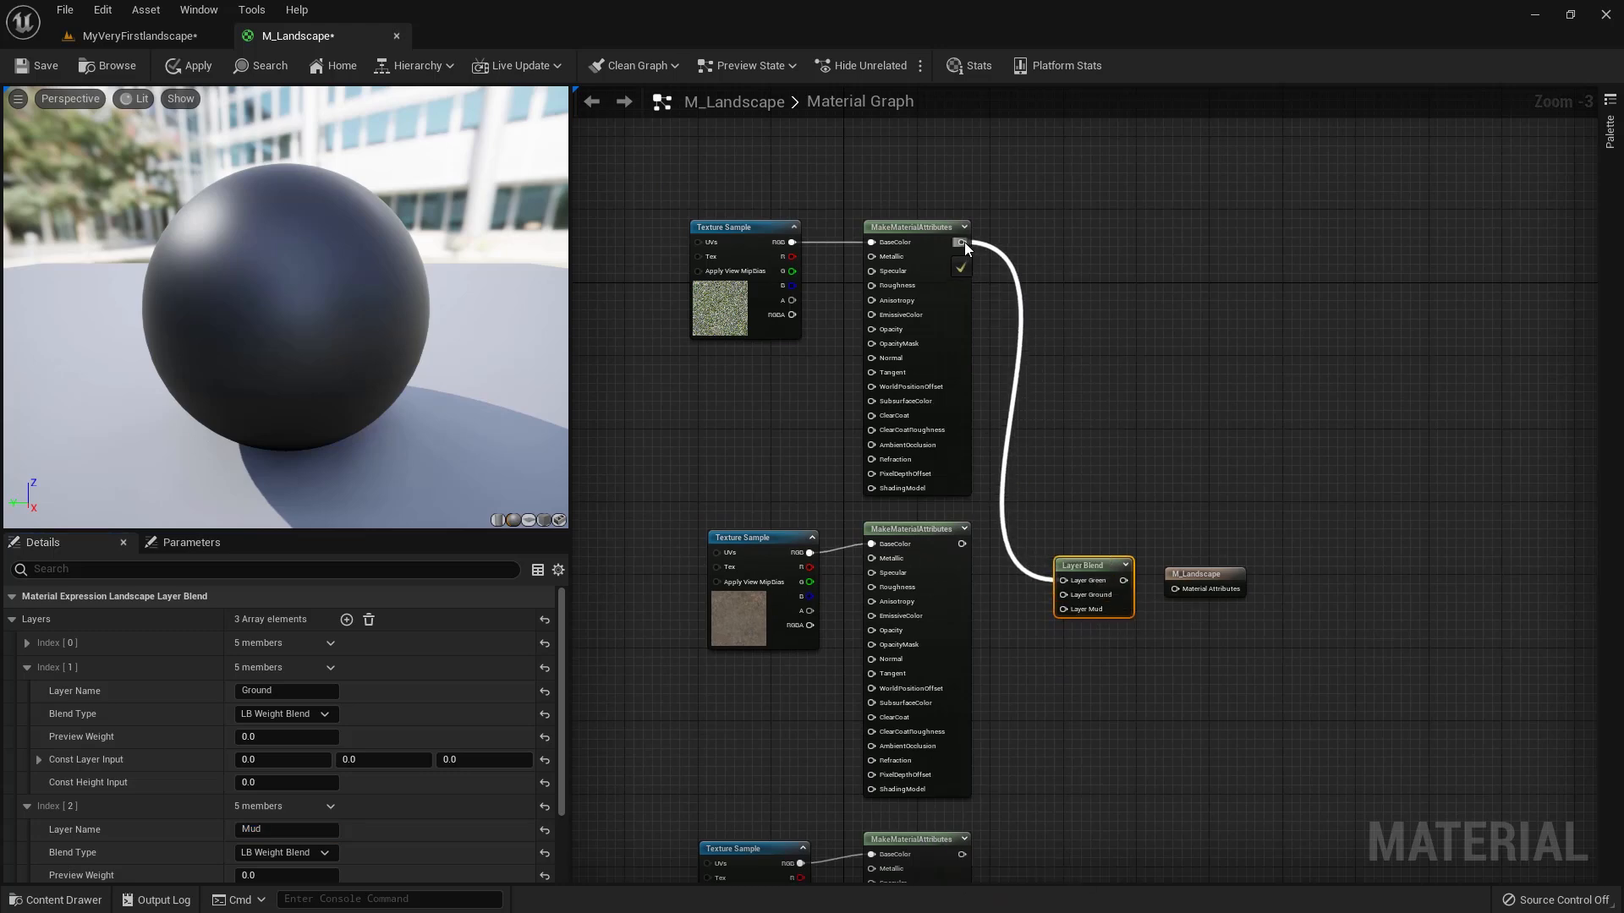
{"action": "left_click_drag", "start_coordinate": [1063, 595], "coordinate": [961, 544]}
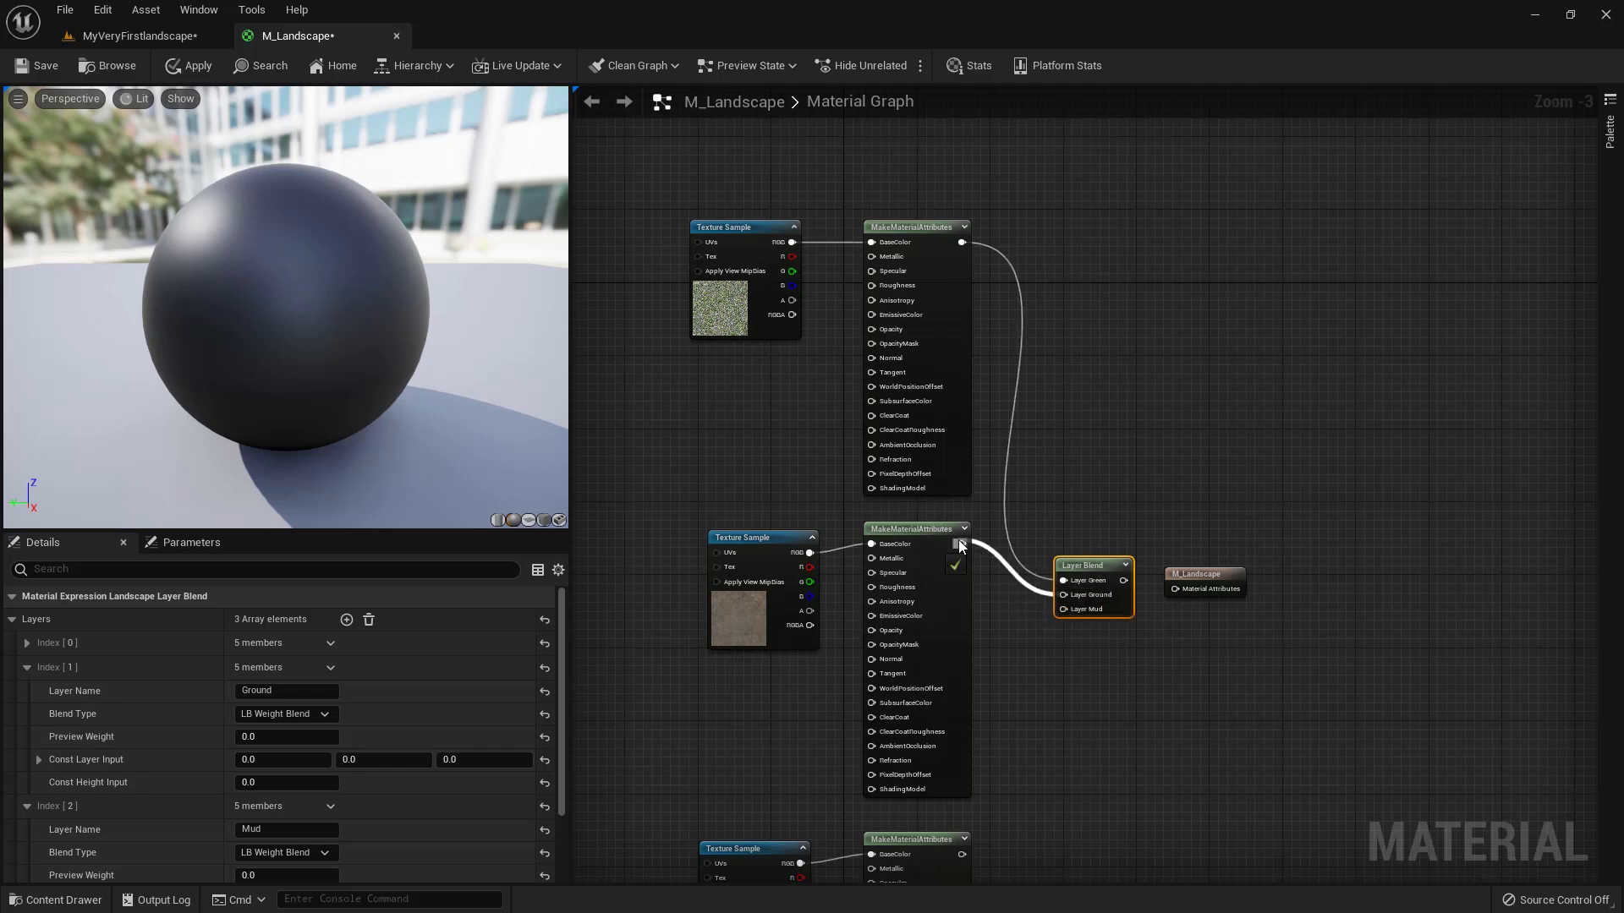
{"action": "right_click_drag", "start_coordinate": [1018, 682], "coordinate": [948, 482]}
{"action": "left_click_drag", "start_coordinate": [993, 402], "coordinate": [892, 657]}
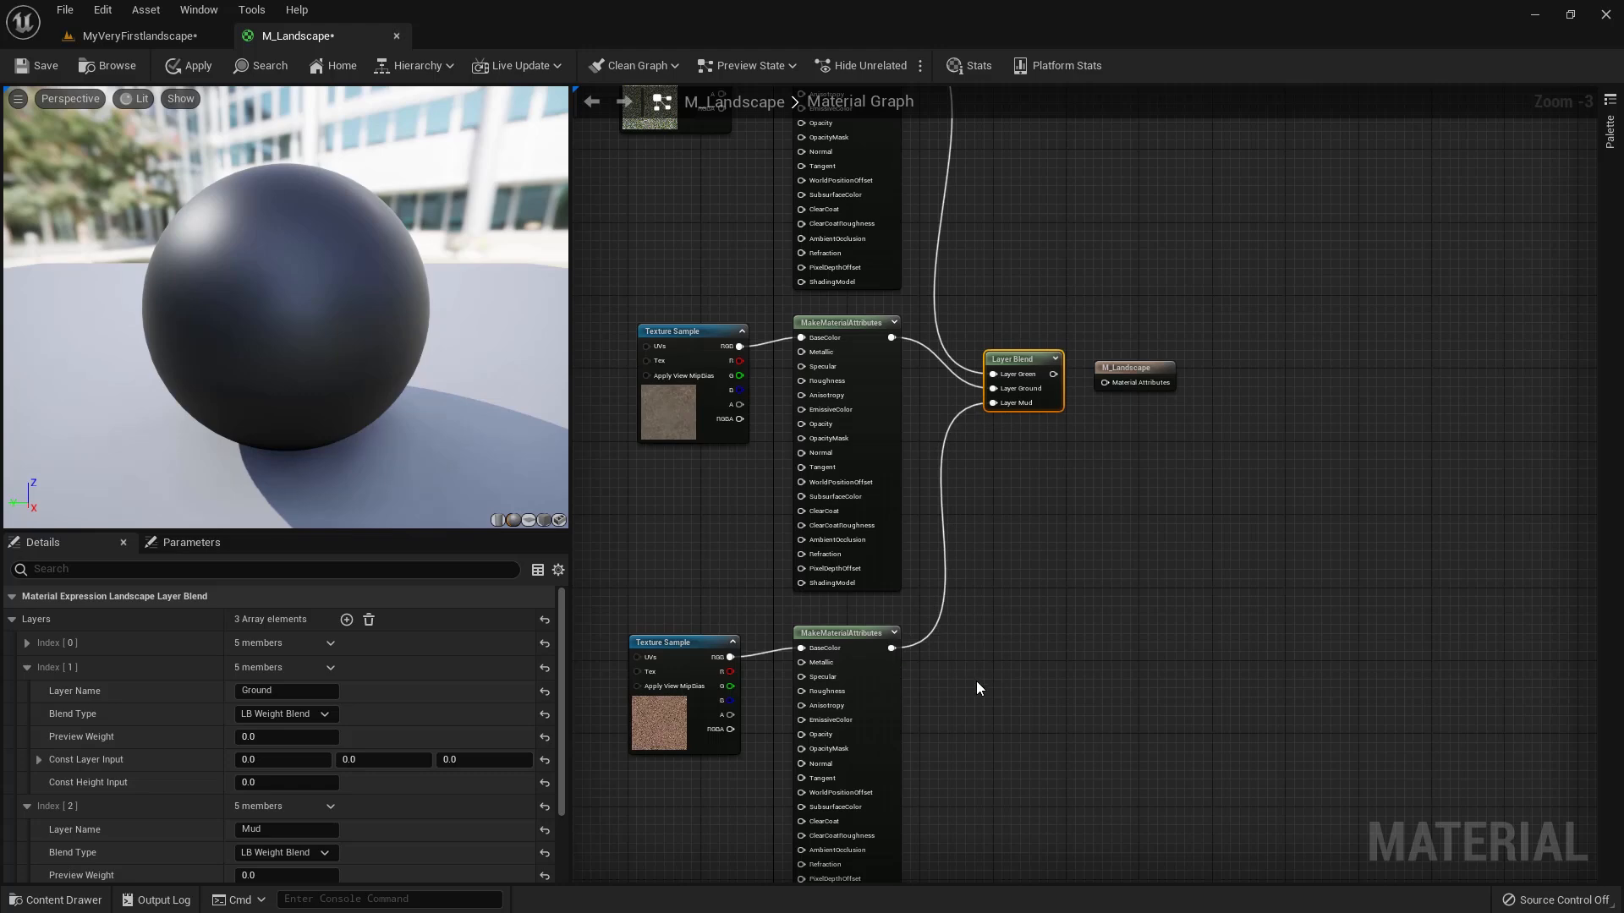
{"action": "scroll", "coordinate": [1089, 433], "scroll_direction": "up", "scroll_amount": 3}
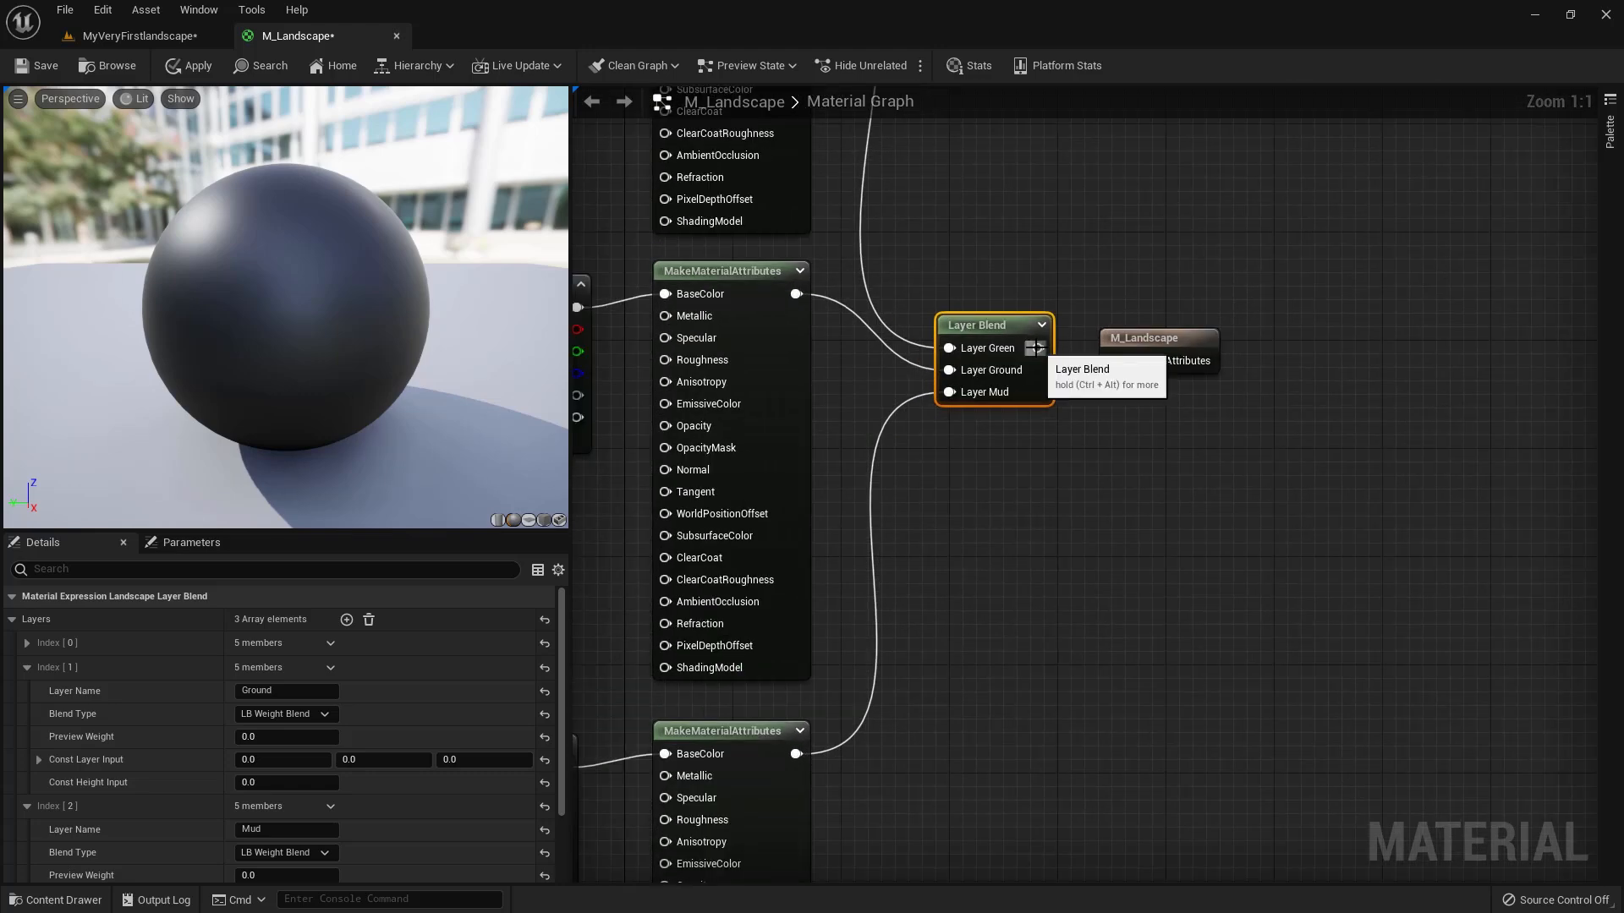
Step: Connect the Layer Blend output to the Material Attributes input of M_Landscape and apply the material
{"action": "left_click_drag", "start_coordinate": [1039, 348], "coordinate": [1199, 342]}
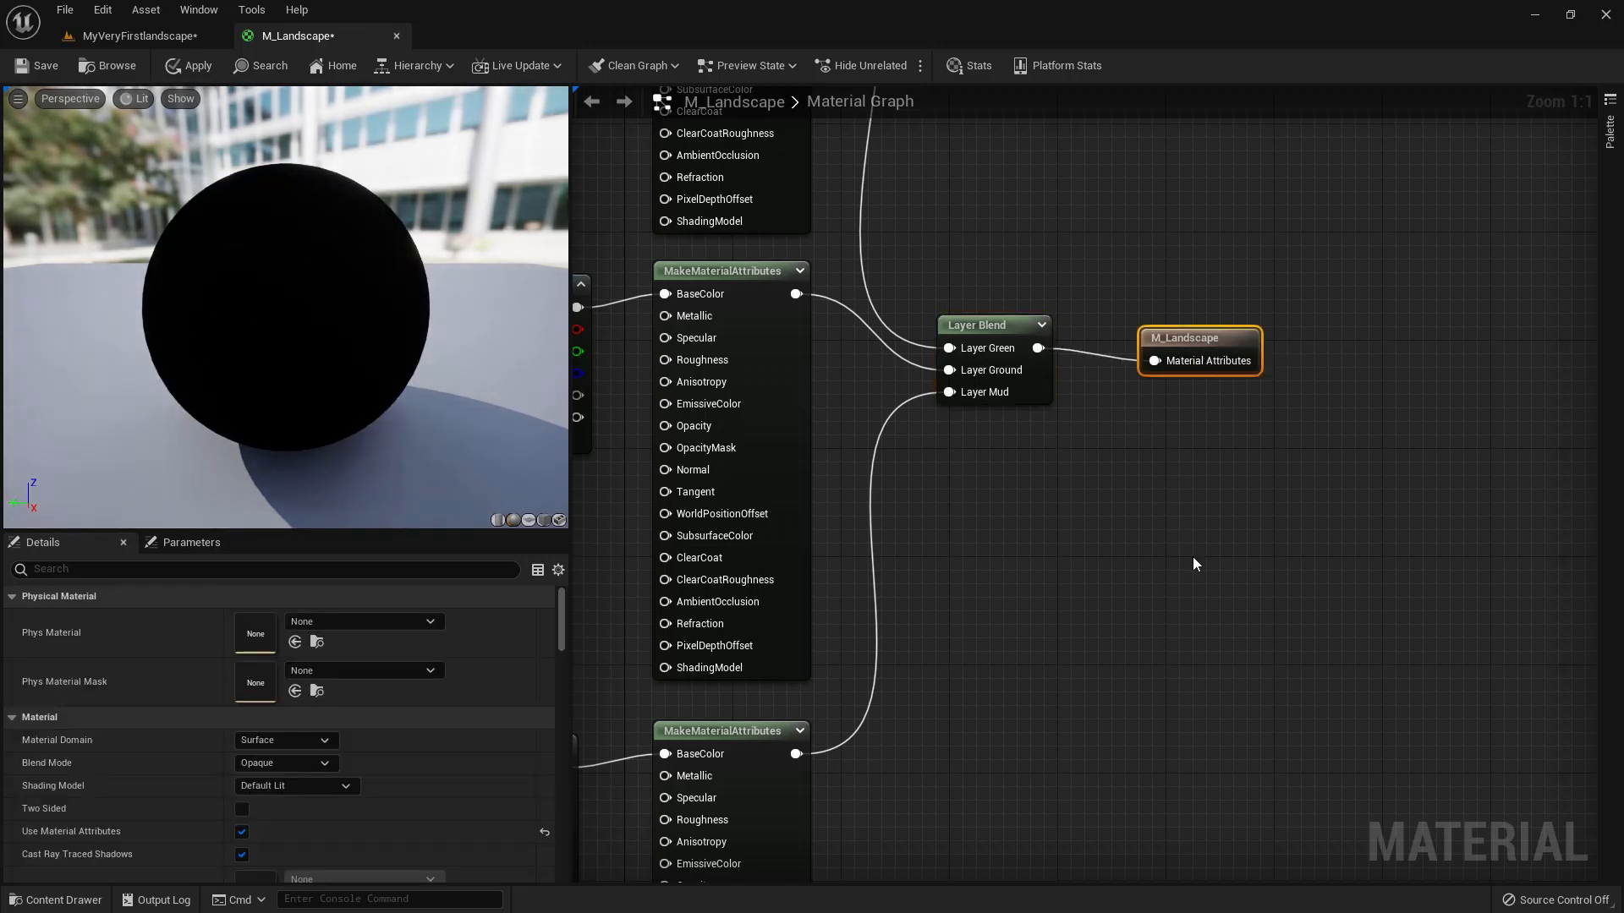
{"action": "left_click", "coordinate": [196, 72]}
{"action": "scroll", "coordinate": [1062, 541], "scroll_direction": "down", "scroll_amount": 2}
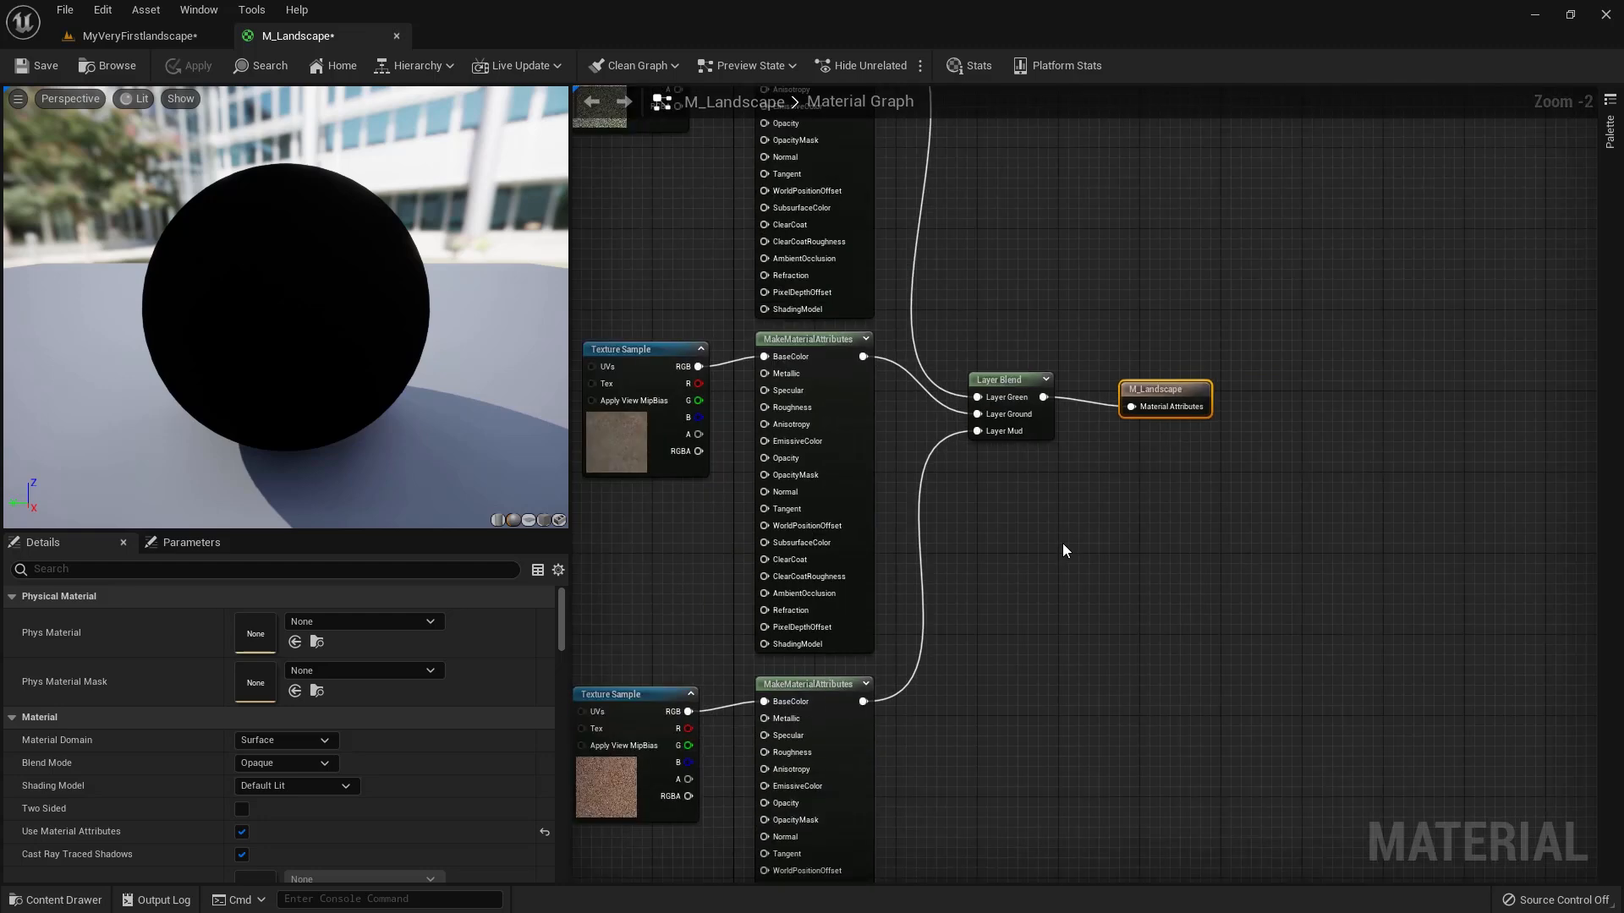
{"action": "mouse_move", "coordinate": [995, 566]}
{"action": "right_mouse_down"}
{"action": "mouse_move", "coordinate": [1004, 529]}
{"action": "mouse_move", "coordinate": [1091, 461]}
{"action": "mouse_move", "coordinate": [1048, 468]}
{"action": "mouse_move", "coordinate": [983, 601]}
{"action": "mouse_move", "coordinate": [979, 557]}
{"action": "right_mouse_up"}
{"action": "scroll", "coordinate": [1091, 460], "scroll_direction": "down", "scroll_amount": 2}
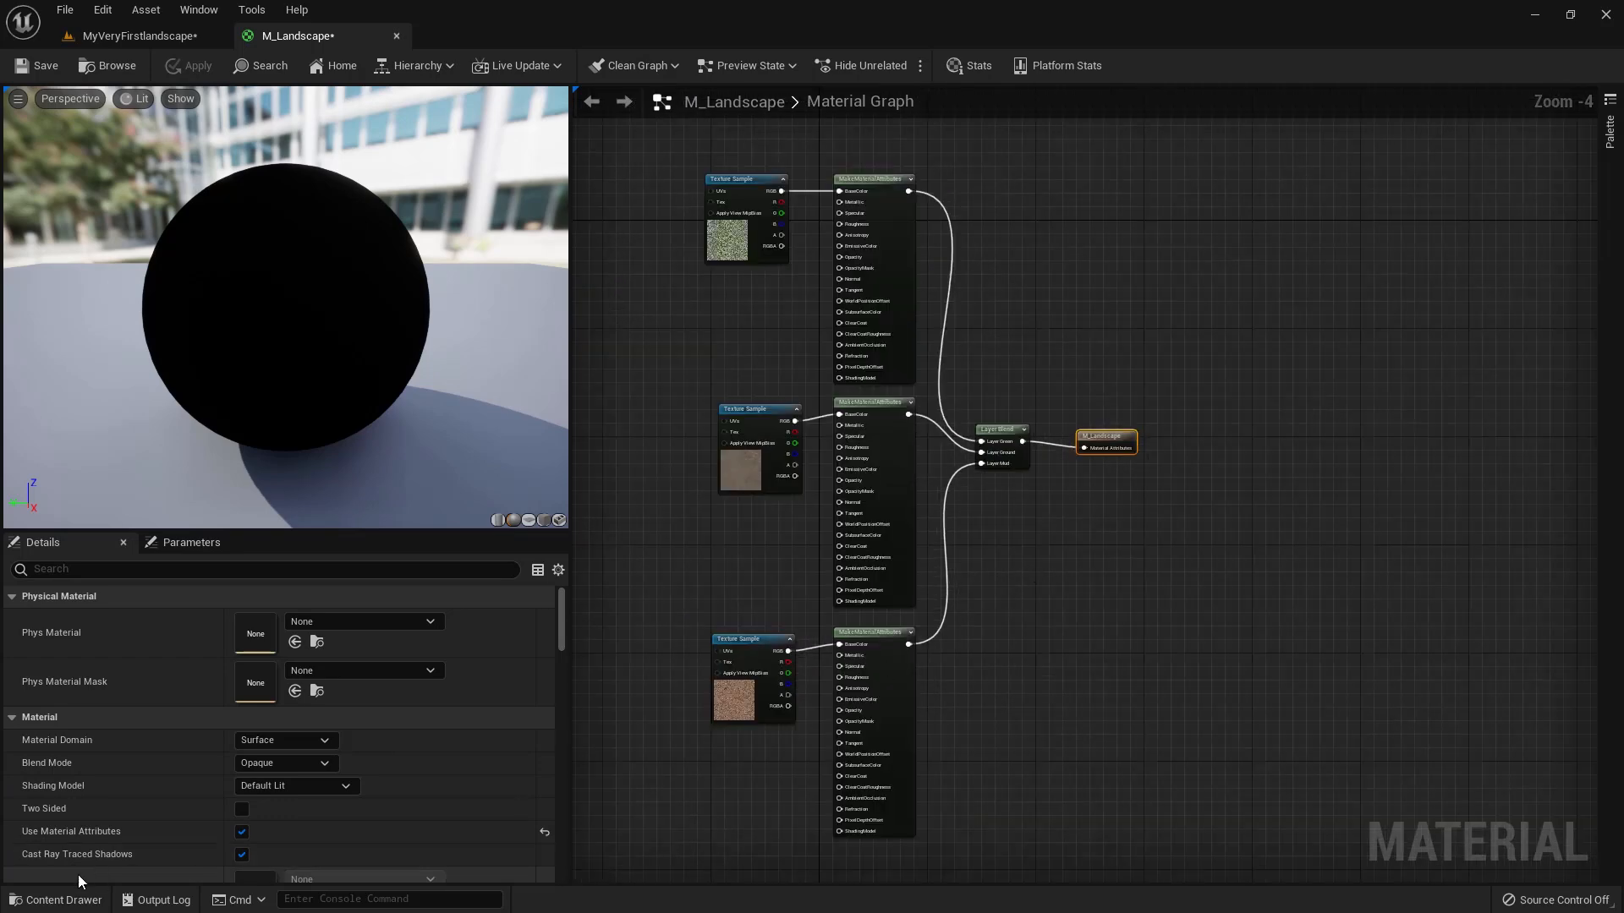
{"action": "left_click", "coordinate": [63, 900]}
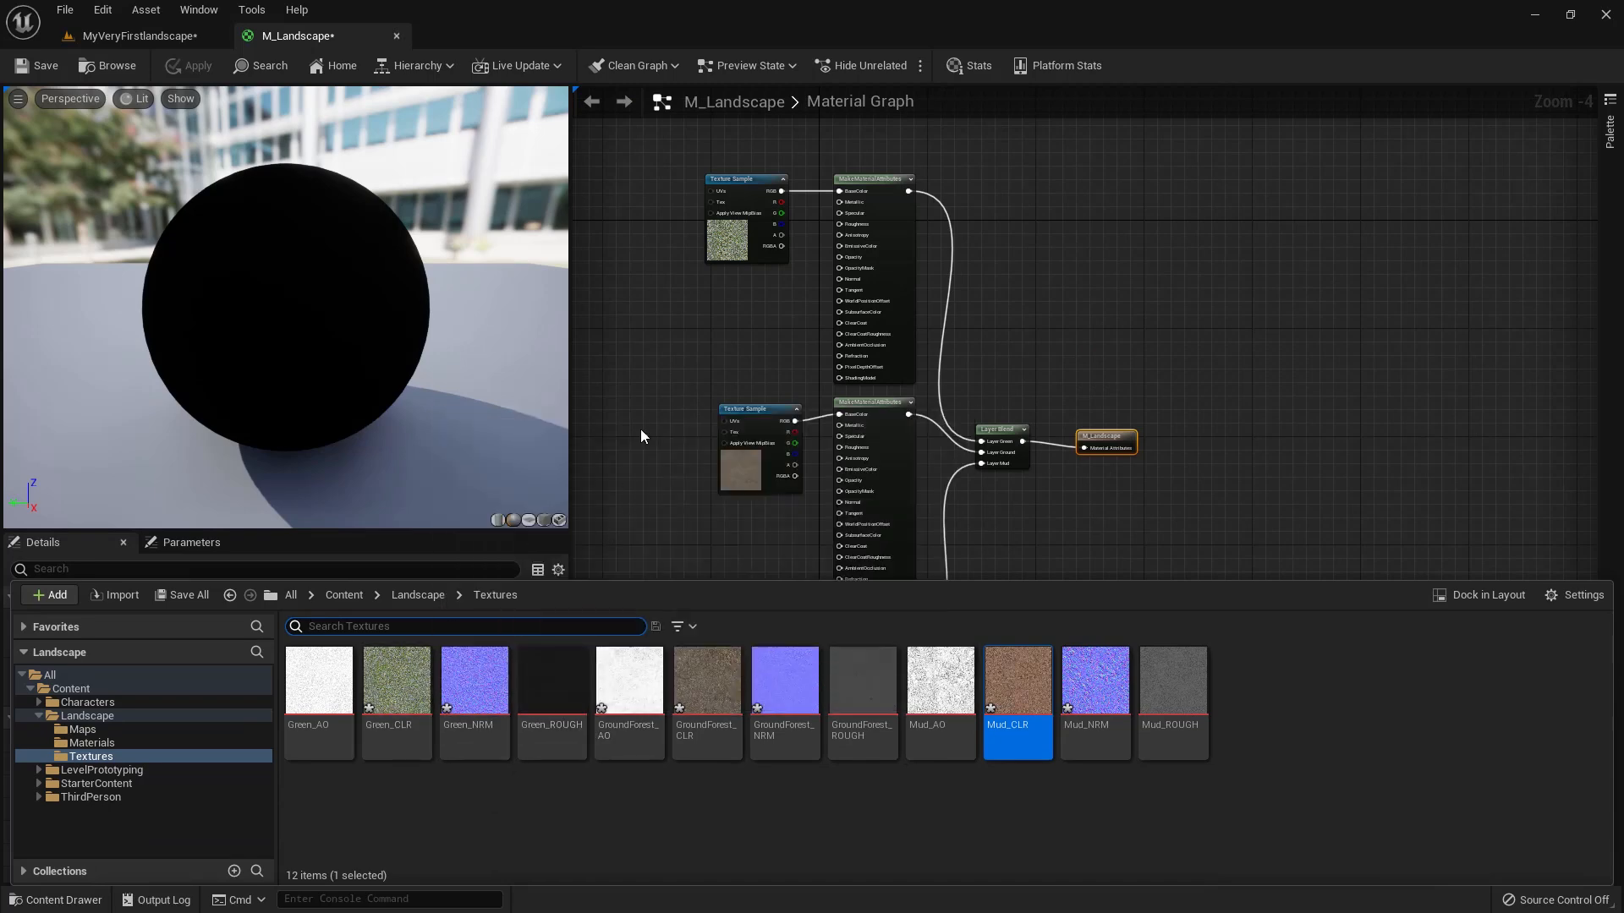
{"action": "scroll", "coordinate": [719, 303], "scroll_direction": "up", "scroll_amount": 4}
{"action": "right_click_drag", "start_coordinate": [785, 328], "coordinate": [737, 425]}
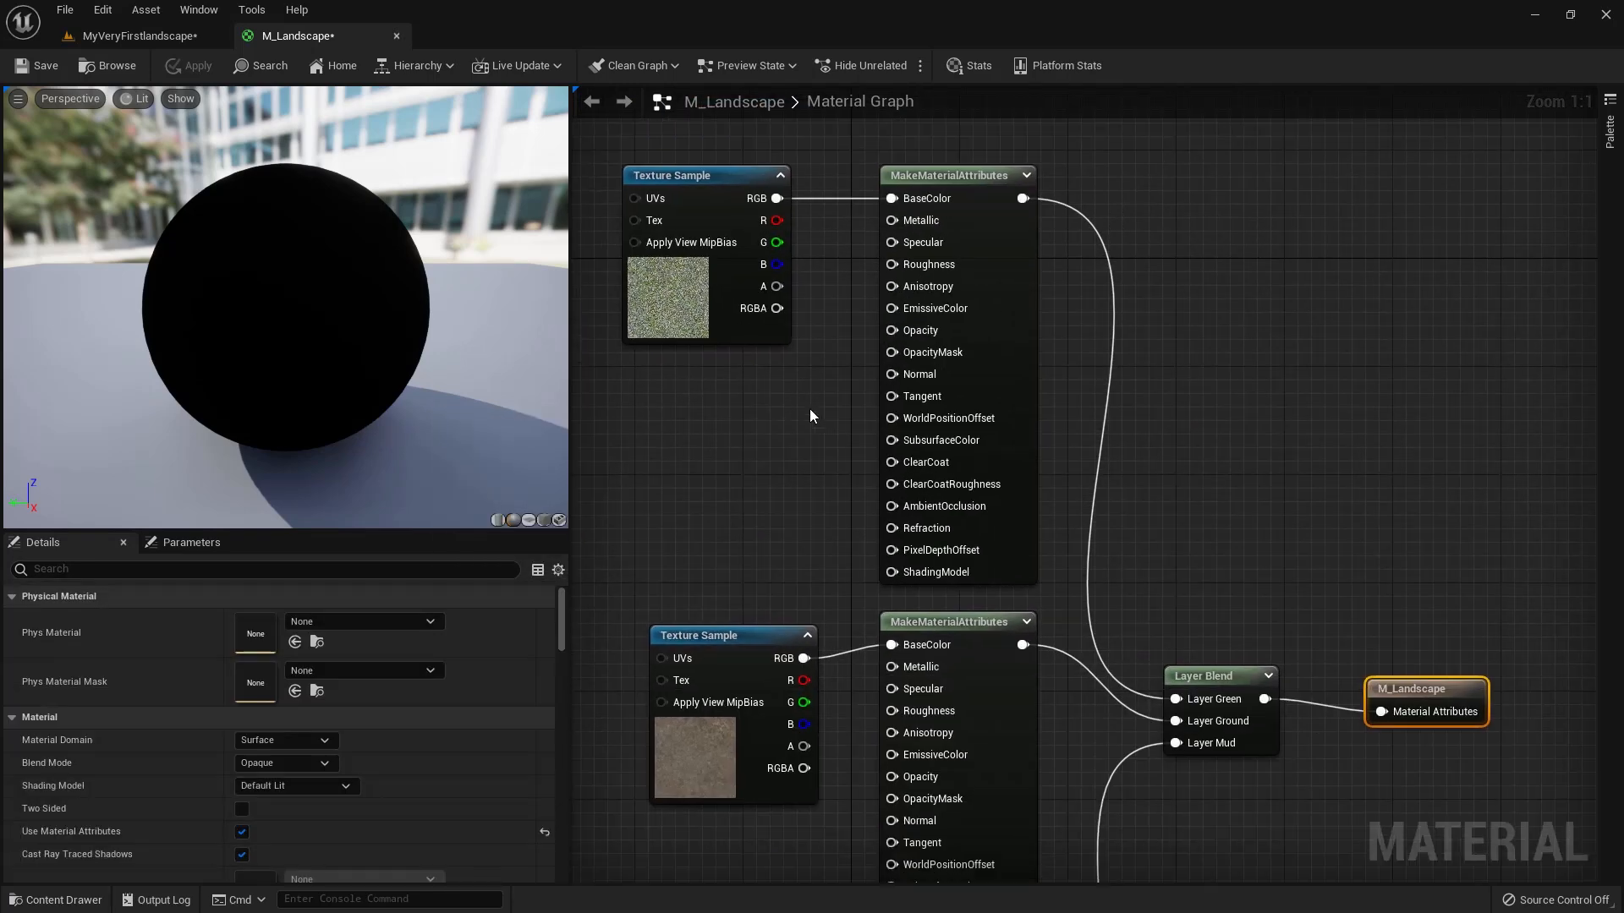
{"action": "left_click", "coordinate": [64, 899]}
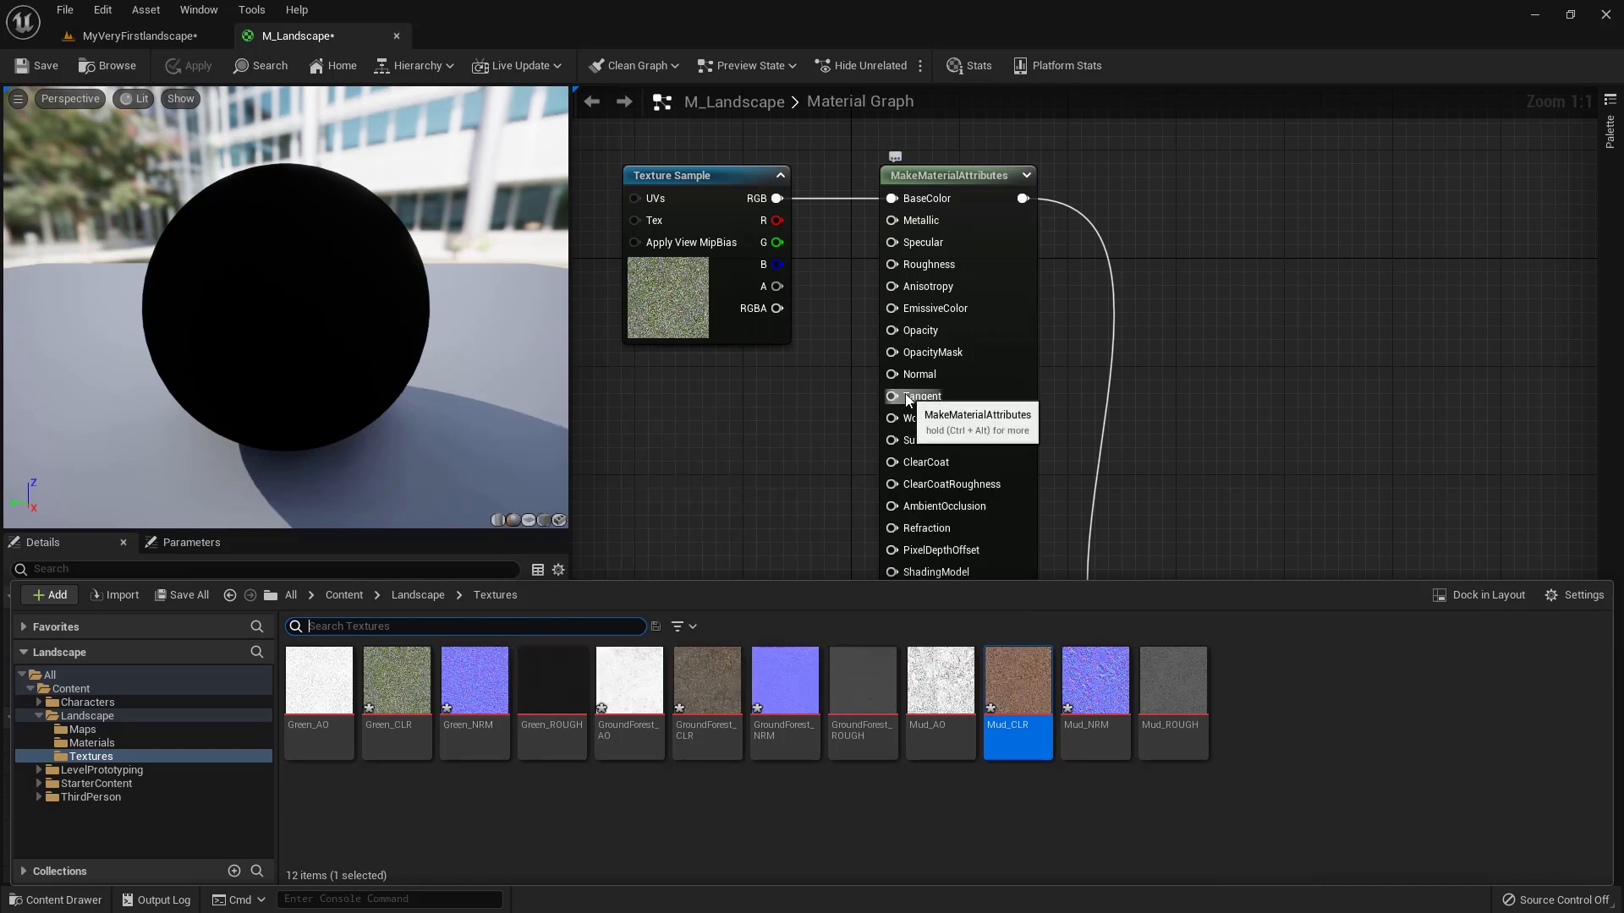
{"action": "right_click_drag", "start_coordinate": [807, 431], "coordinate": [788, 461]}
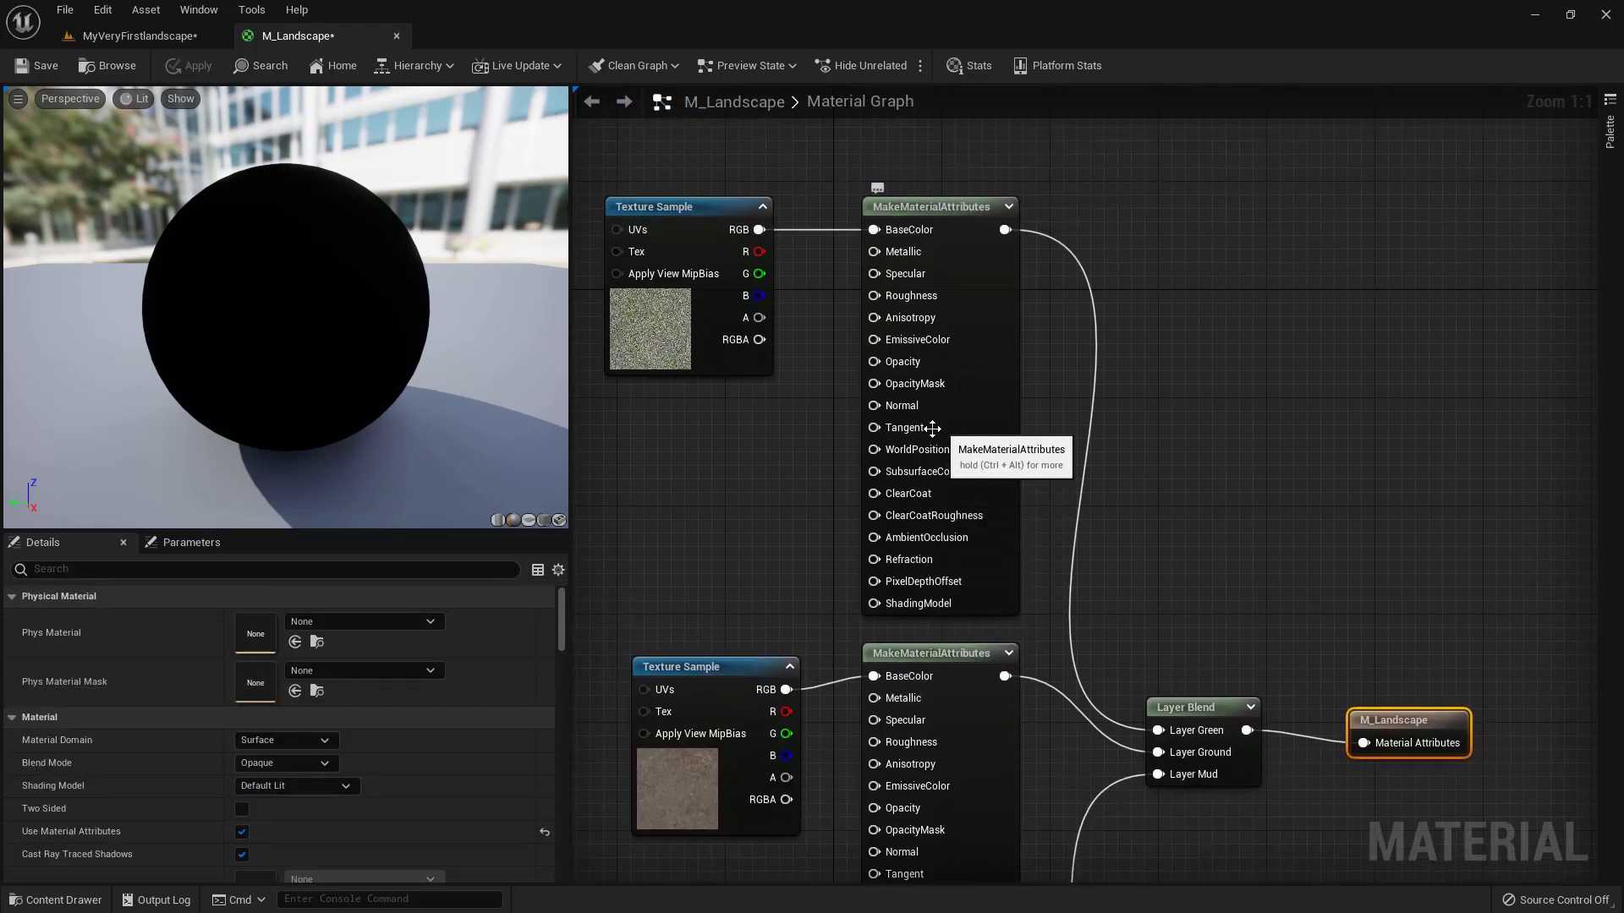
Step: Move the Layer Blend node a little closer to the M_Landscape node
{"action": "mouse_move", "coordinate": [934, 215]}
{"action": "left_mouse_down"}
{"action": "mouse_move", "coordinate": [920, 202]}
{"action": "mouse_move", "coordinate": [907, 215]}
{"action": "left_mouse_up"}
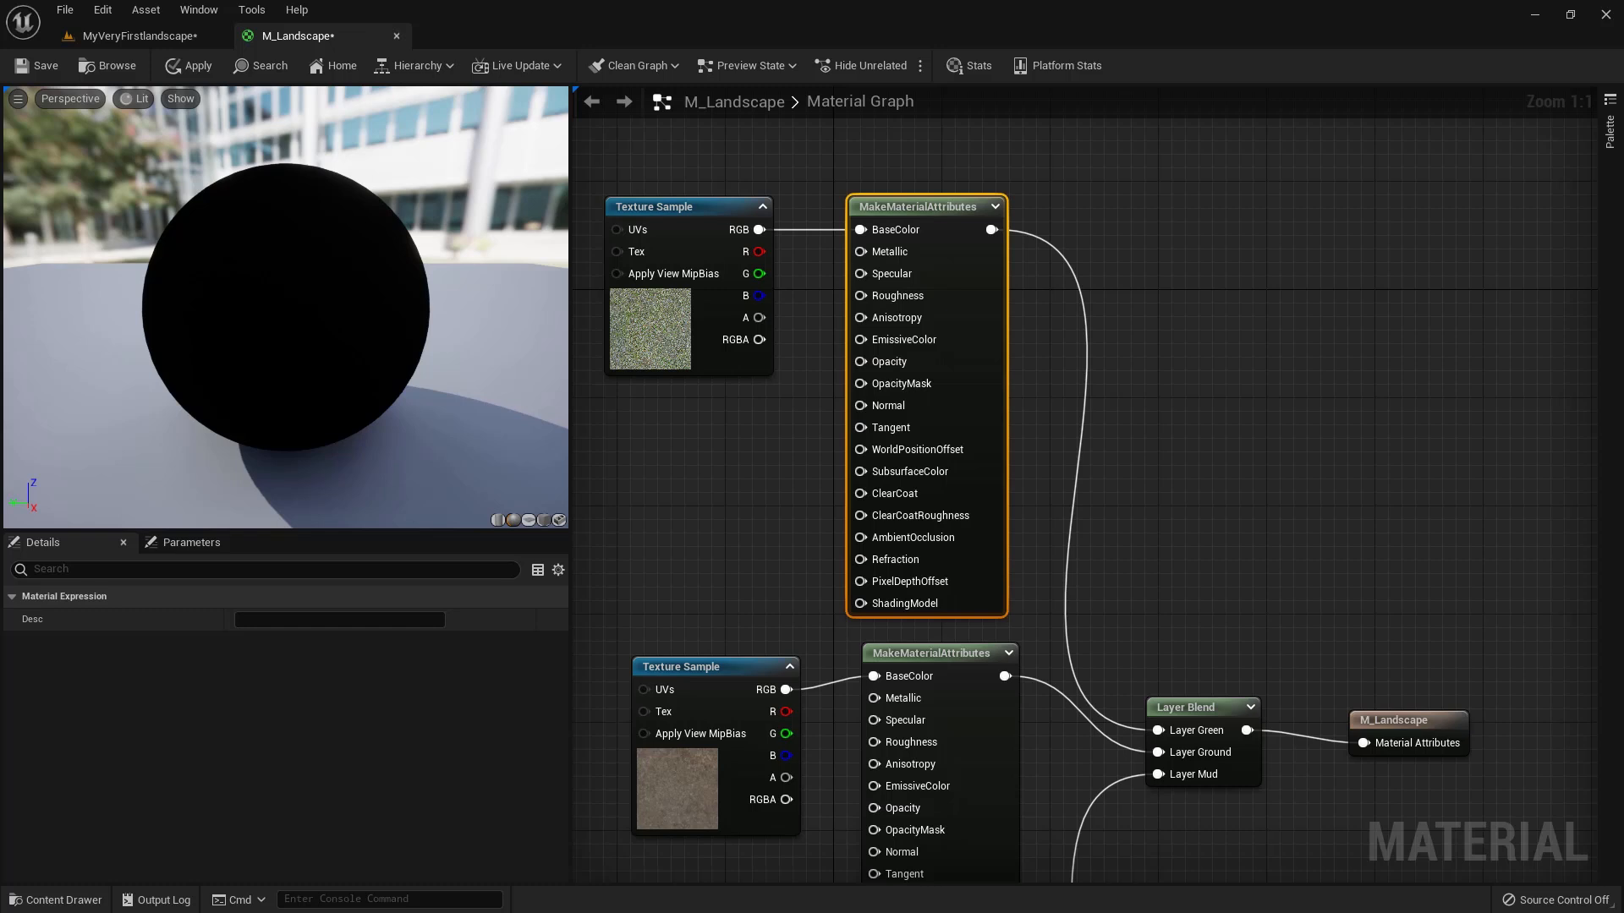
{"action": "left_click_drag", "start_coordinate": [1184, 709], "coordinate": [1235, 696]}
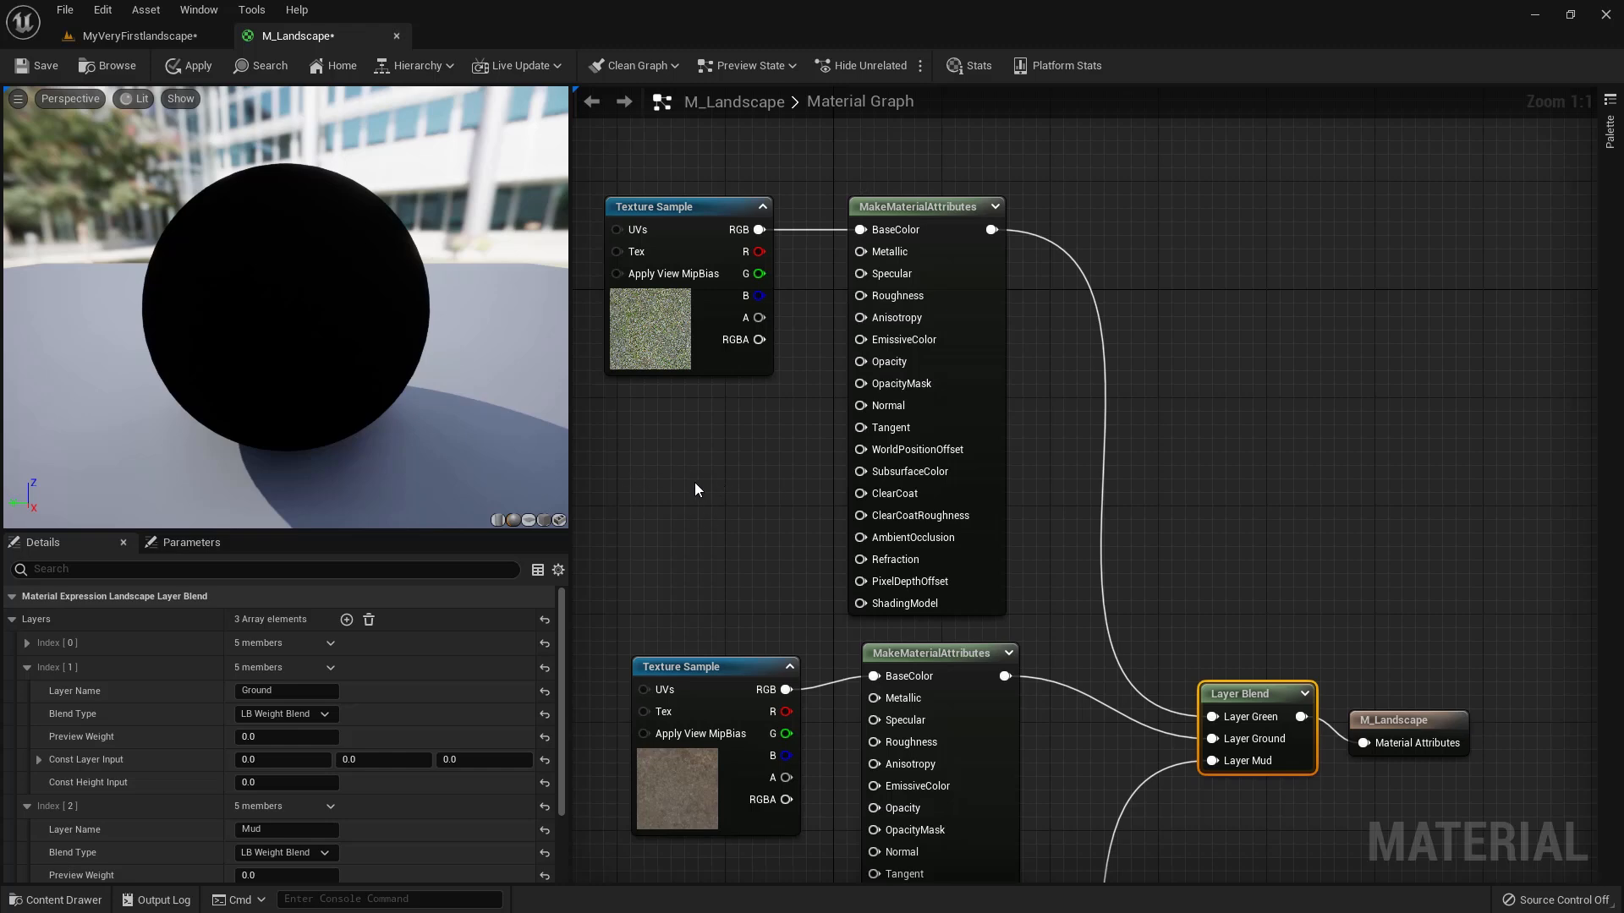
{"action": "left_click", "coordinate": [56, 900]}
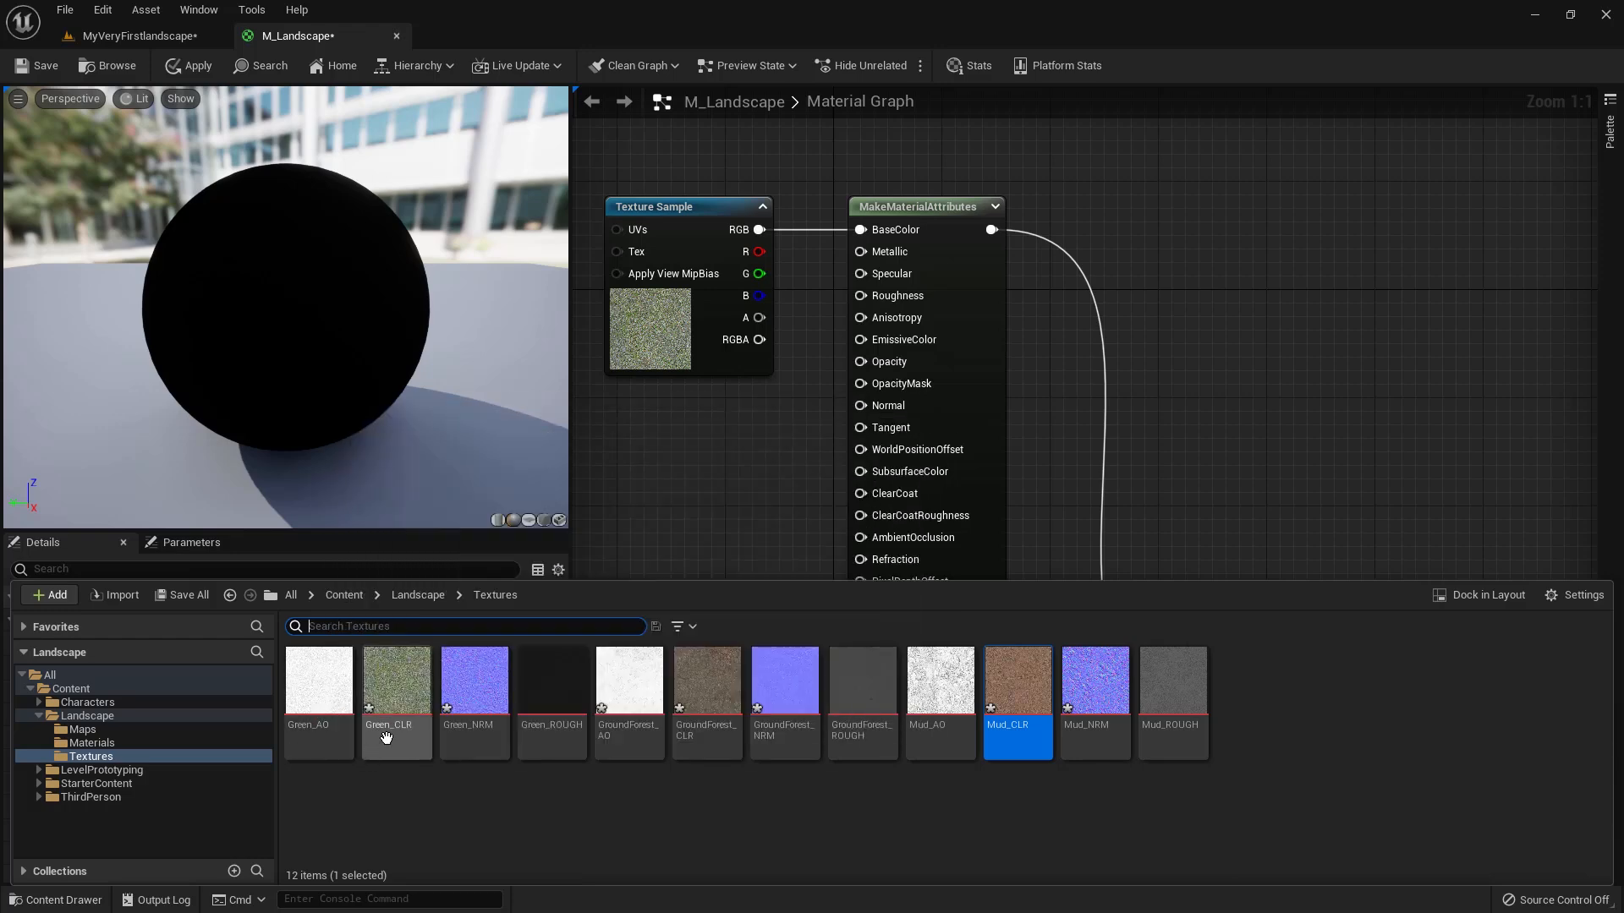
{"action": "mouse_move", "coordinate": [567, 709]}
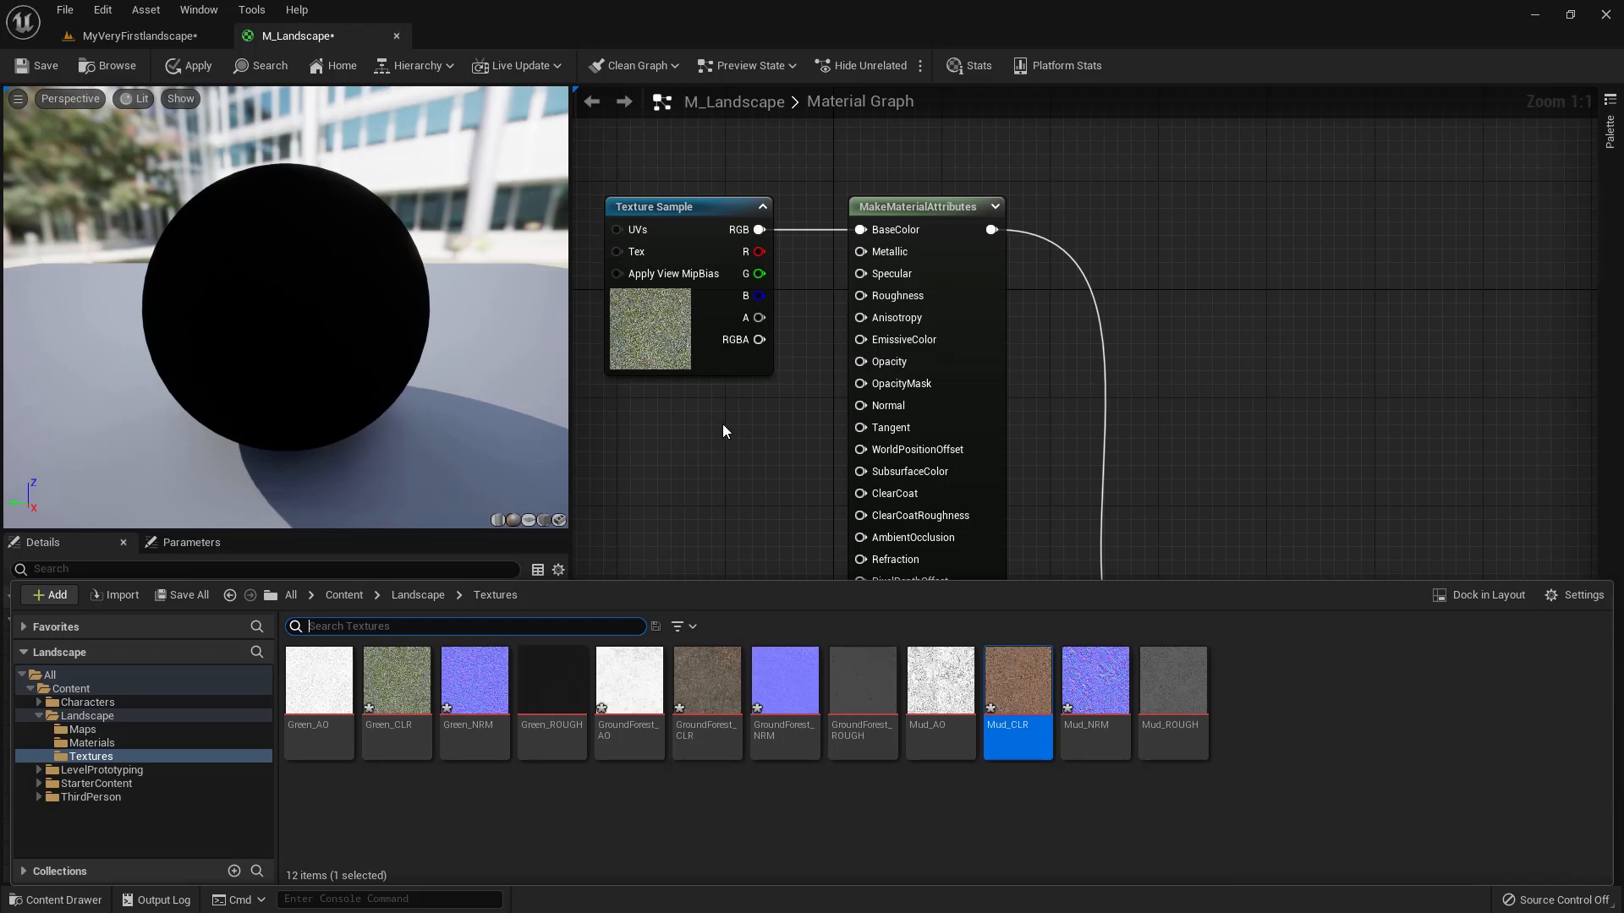
{"action": "left_click", "coordinate": [895, 209]}
{"action": "left_click_drag", "start_coordinate": [897, 207], "coordinate": [907, 211]}
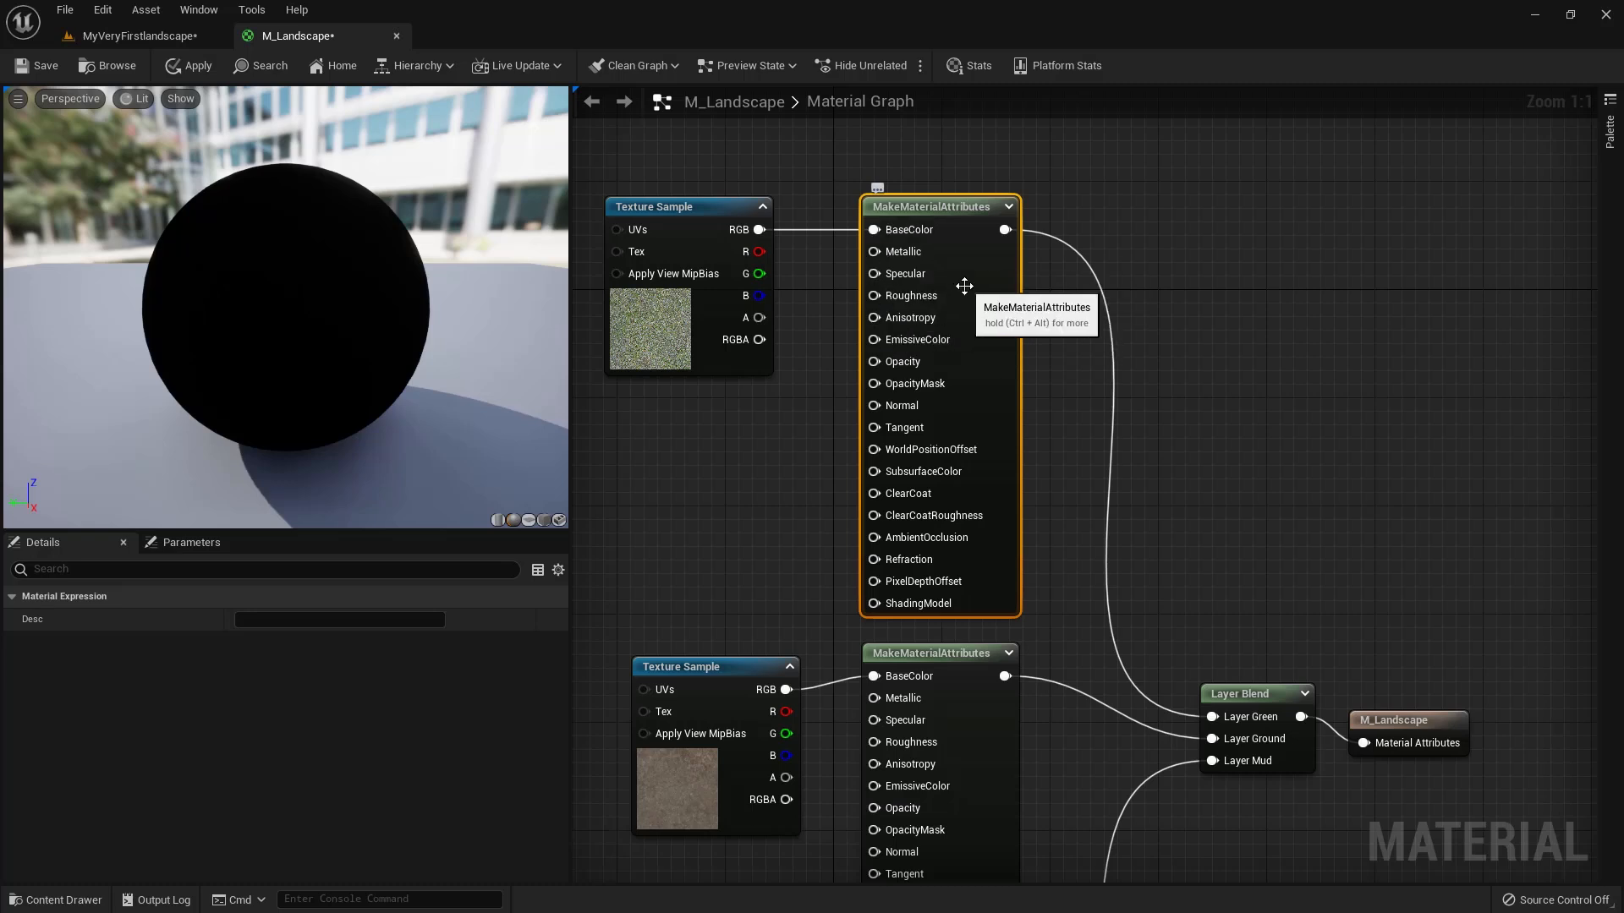
Step: Add a SetMaterialAttributes node in the empty graph area beside the Green layer's MakeMaterialAttributes node
{"action": "left_click", "coordinate": [1213, 303]}
{"action": "right_click", "coordinate": [1212, 305]}
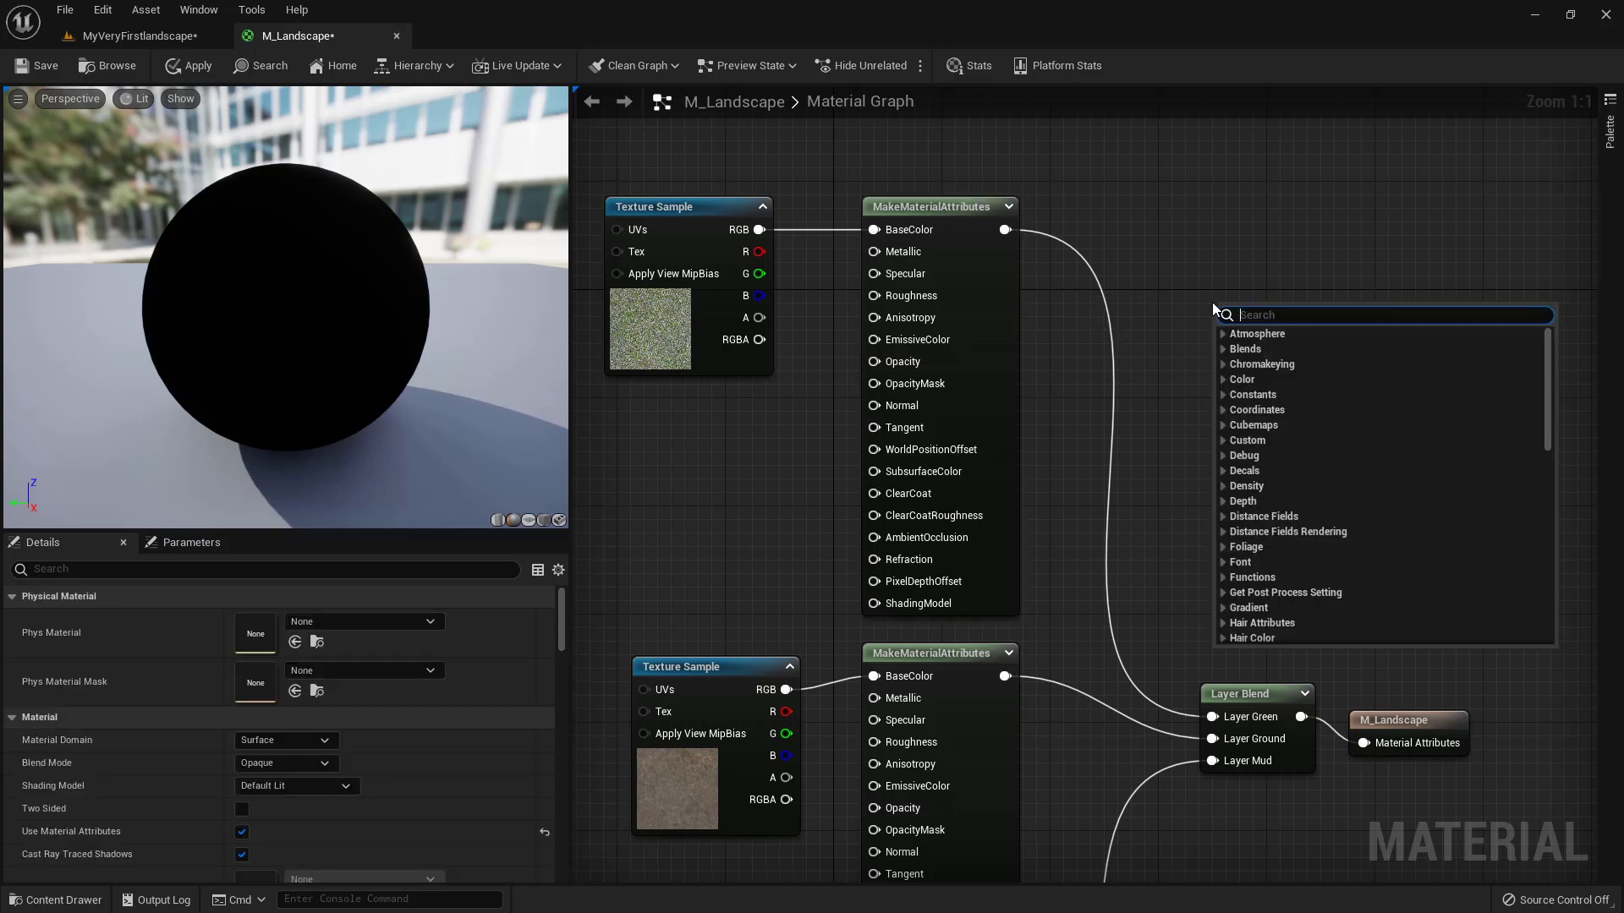
{"action": "type", "text": "set"}
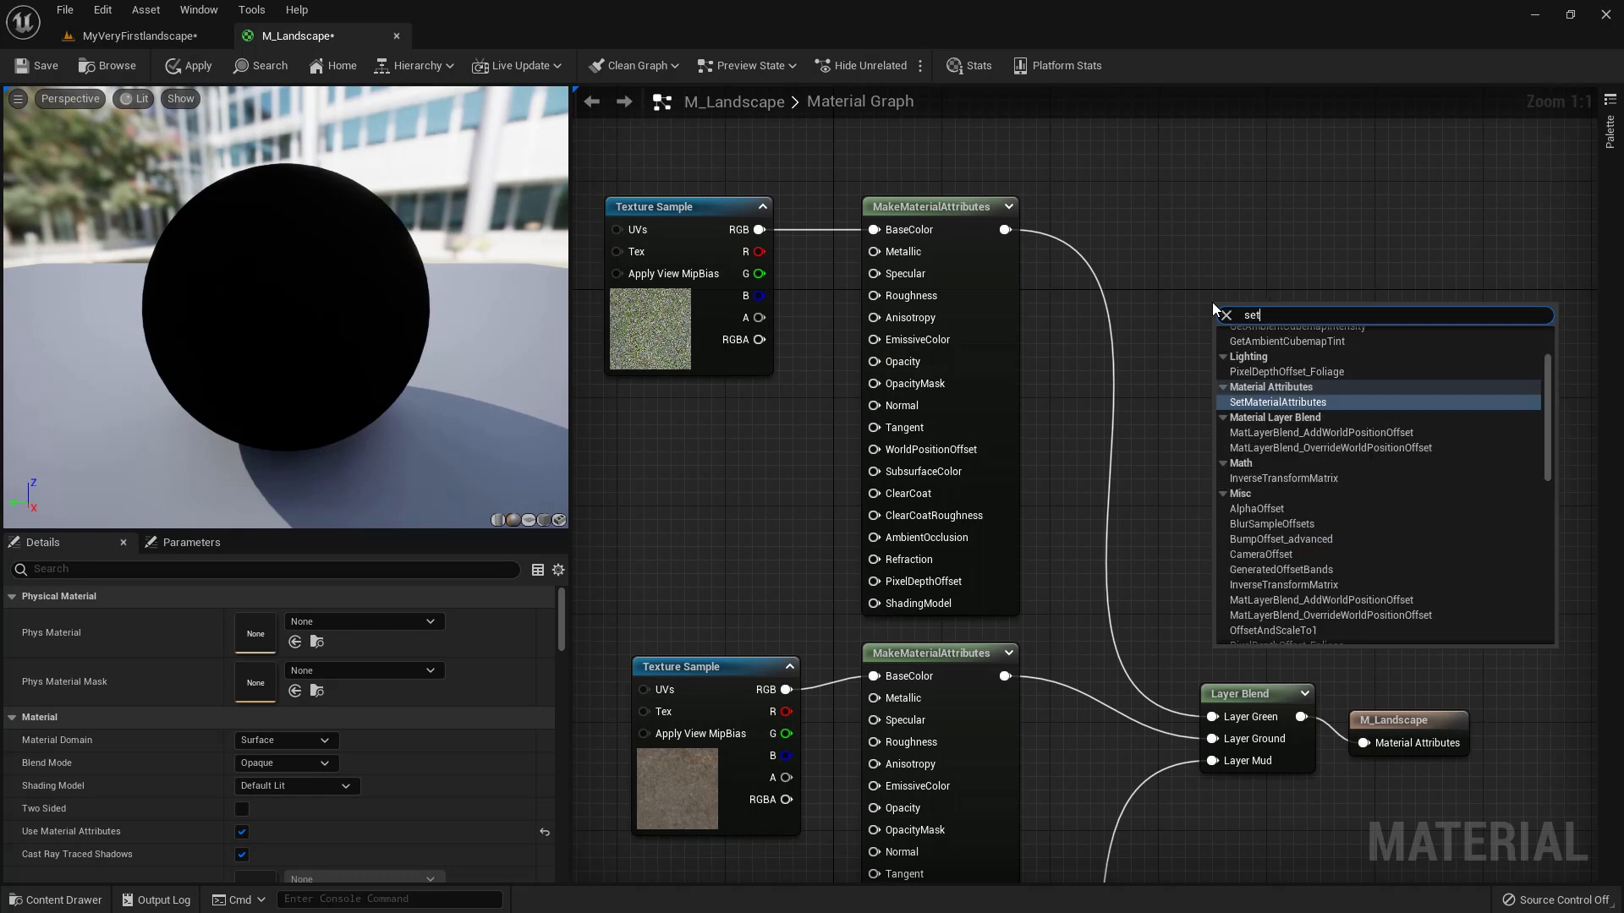
{"action": "left_click", "coordinate": [1260, 404]}
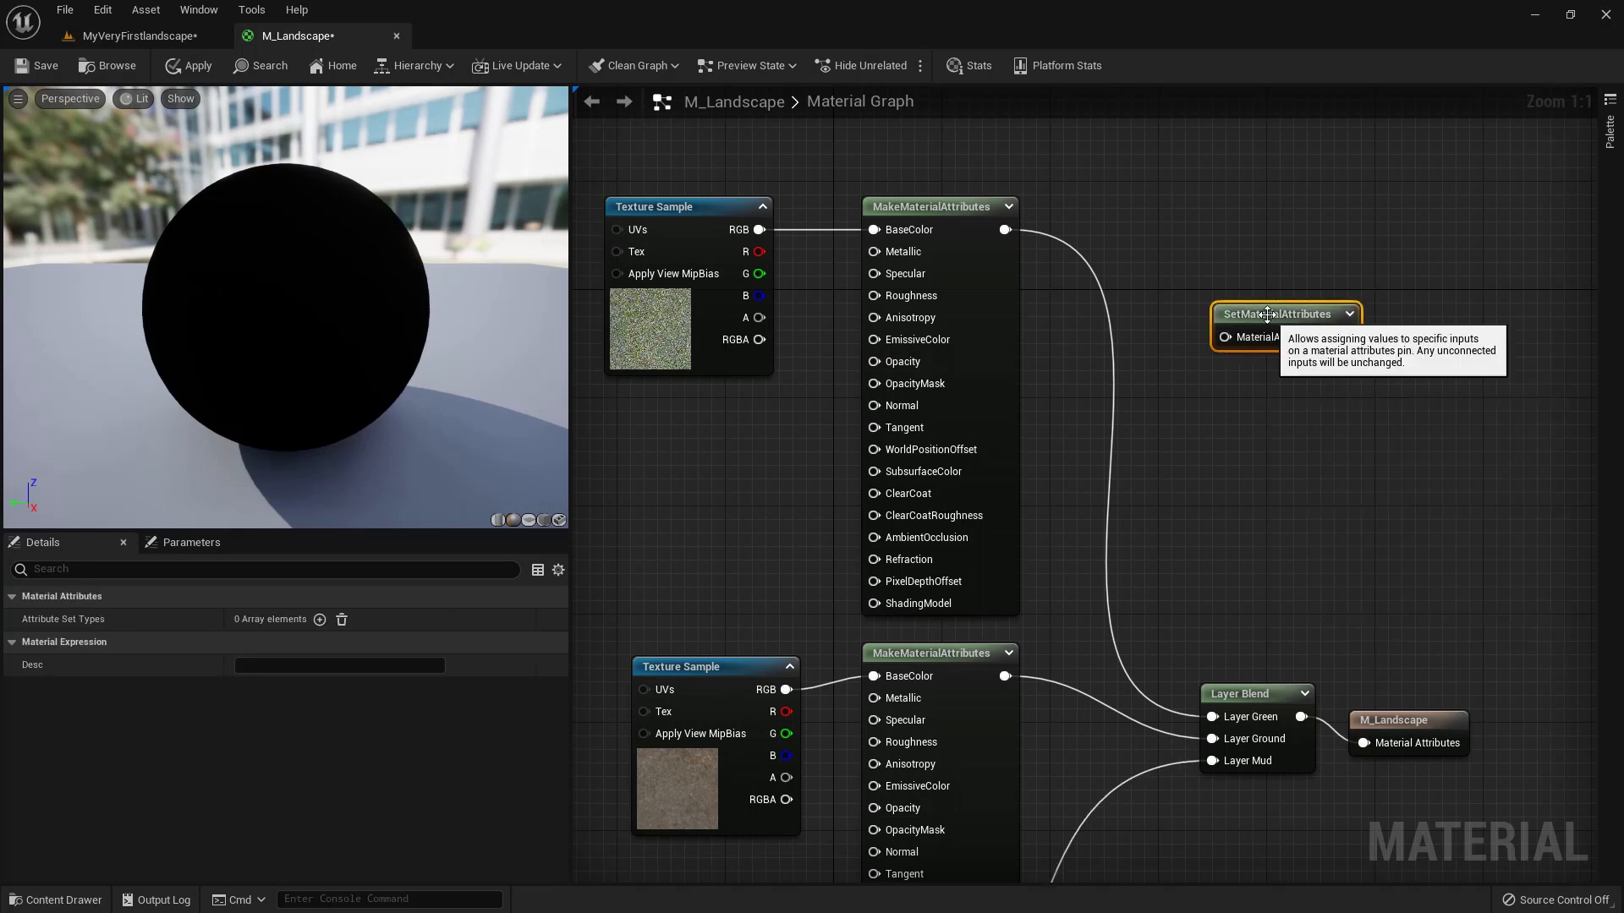
{"action": "left_click_drag", "start_coordinate": [1168, 306], "coordinate": [1194, 237]}
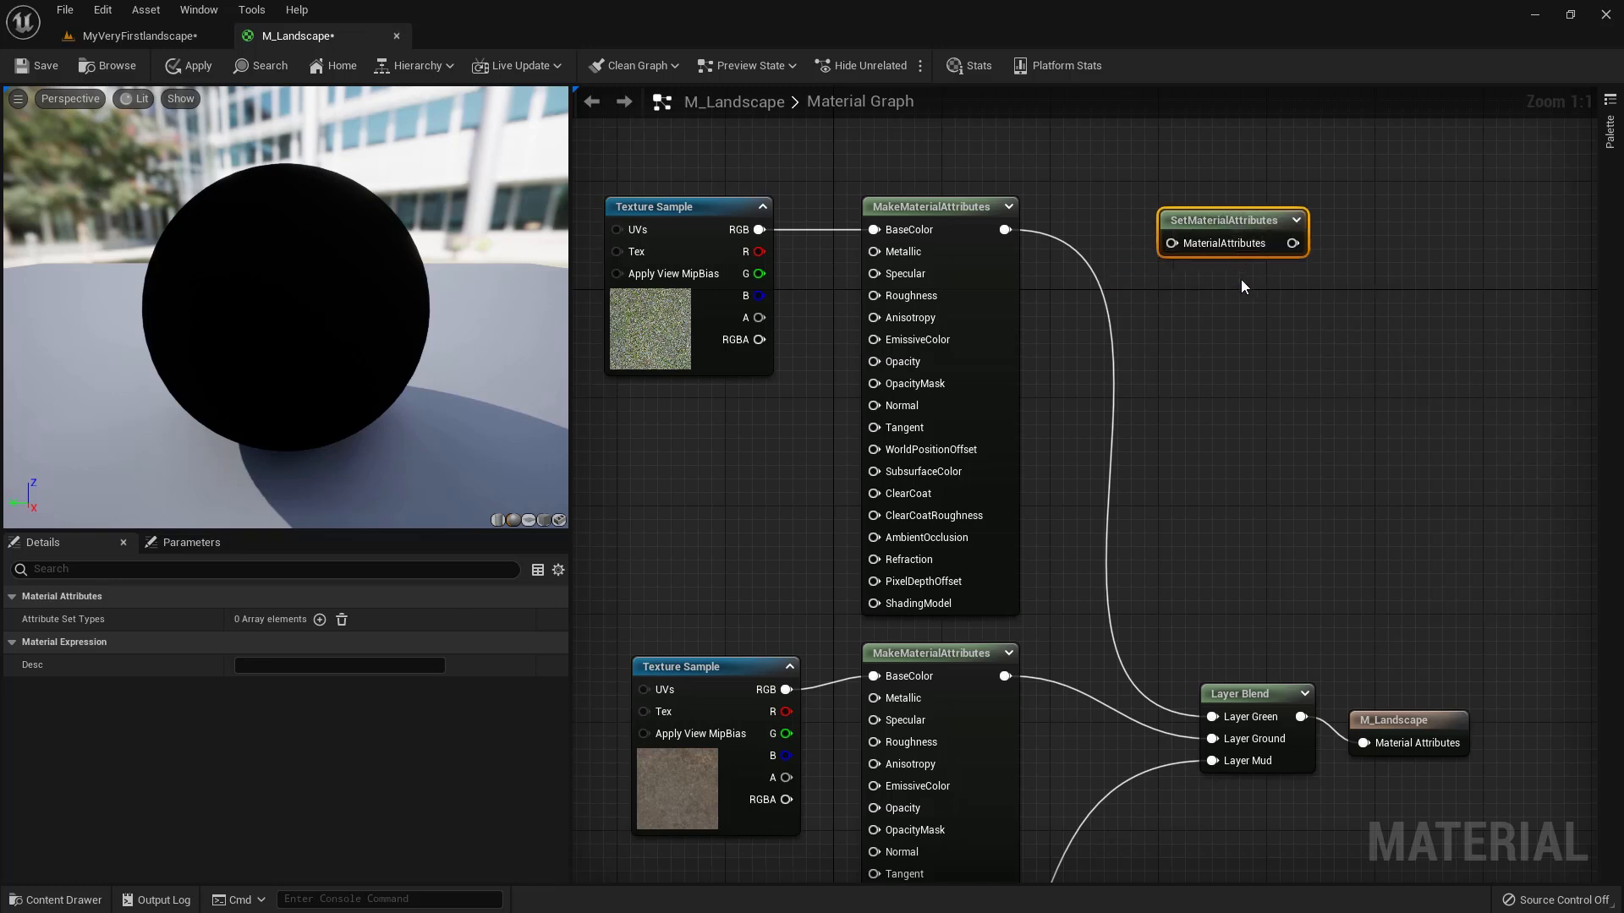
{"action": "mouse_move", "coordinate": [1222, 234]}
{"action": "left_mouse_down"}
{"action": "mouse_move", "coordinate": [1235, 233]}
{"action": "mouse_move", "coordinate": [1163, 295]}
{"action": "mouse_move", "coordinate": [1292, 226]}
{"action": "mouse_move", "coordinate": [1245, 235]}
{"action": "left_mouse_up"}
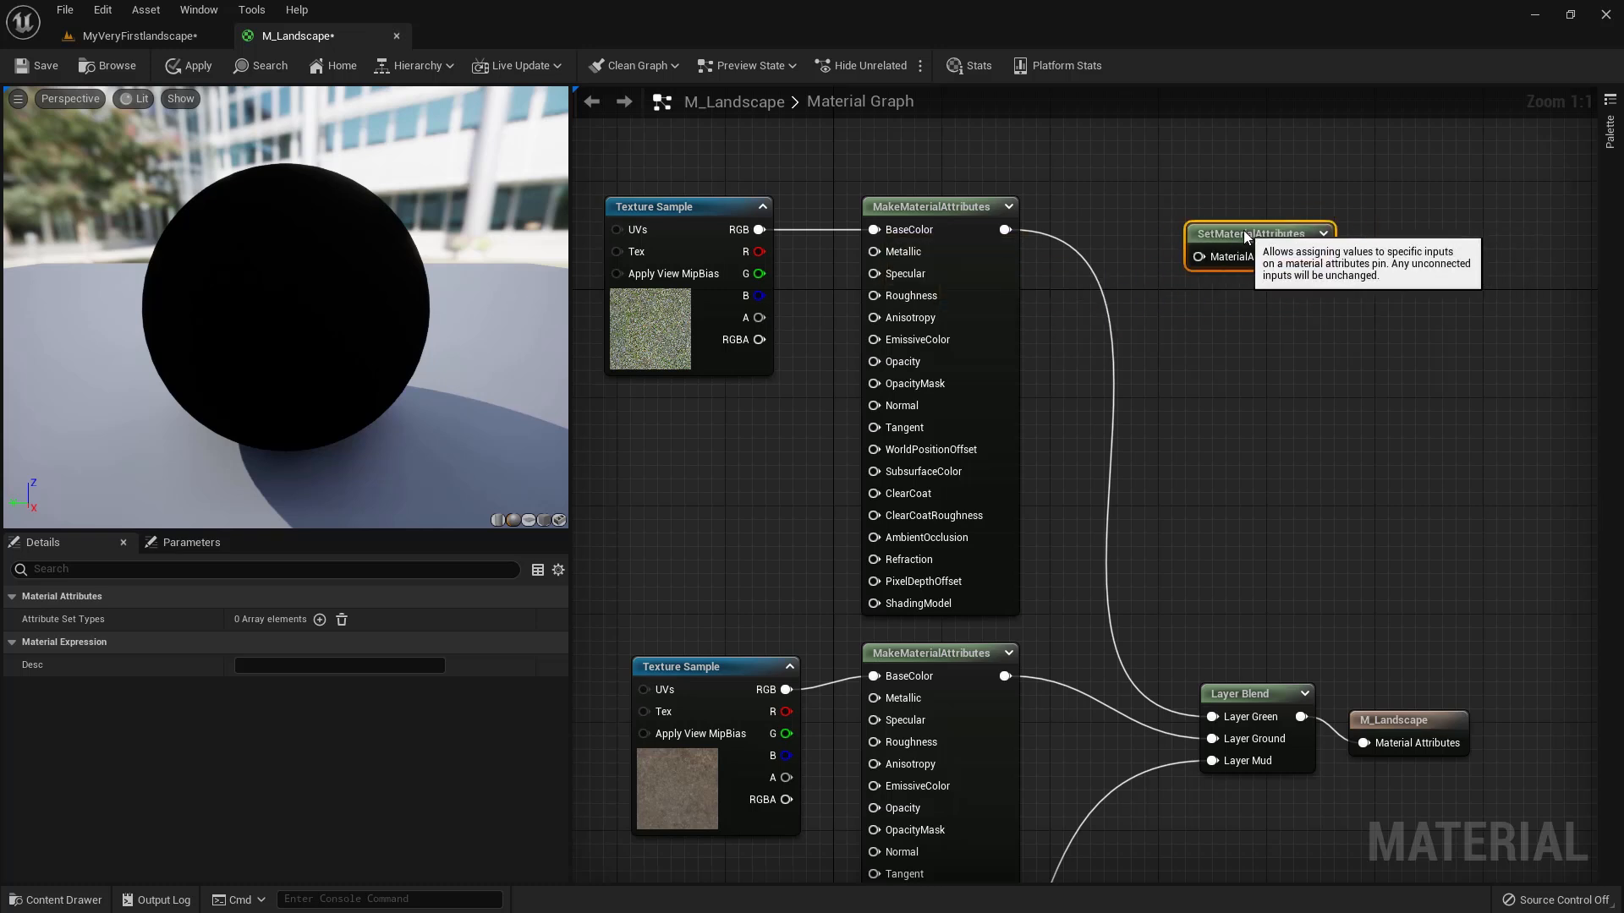
Step: Add four Attribute Set Types elements to the SetMaterialAttributes node
{"action": "left_click", "coordinate": [934, 207]}
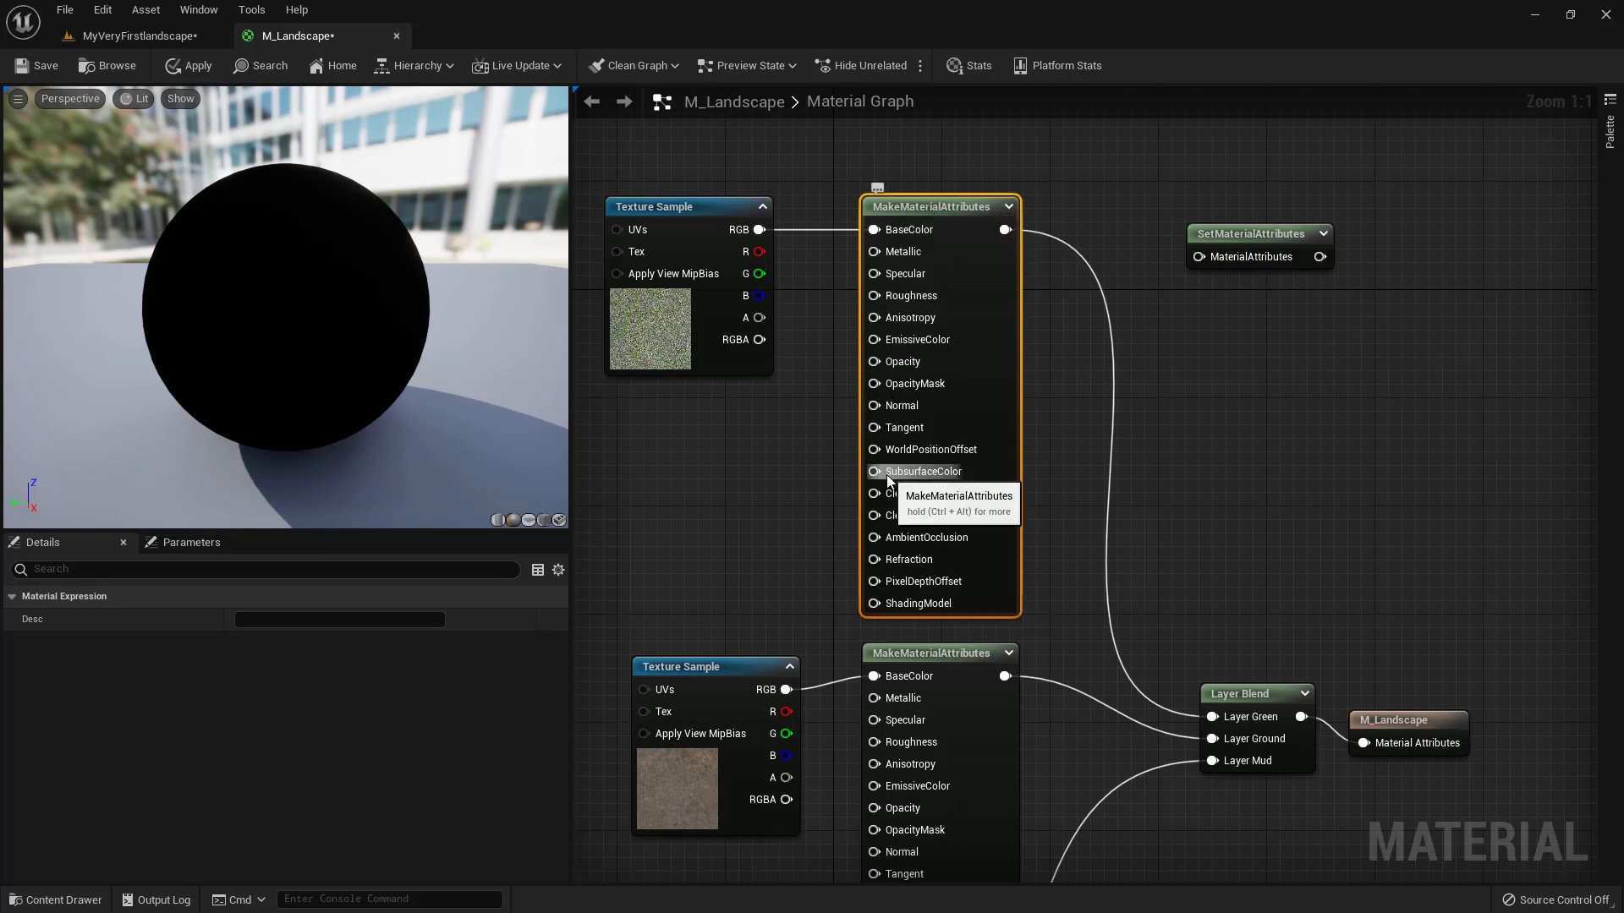
{"action": "left_click_drag", "start_coordinate": [1237, 258], "coordinate": [1235, 246]}
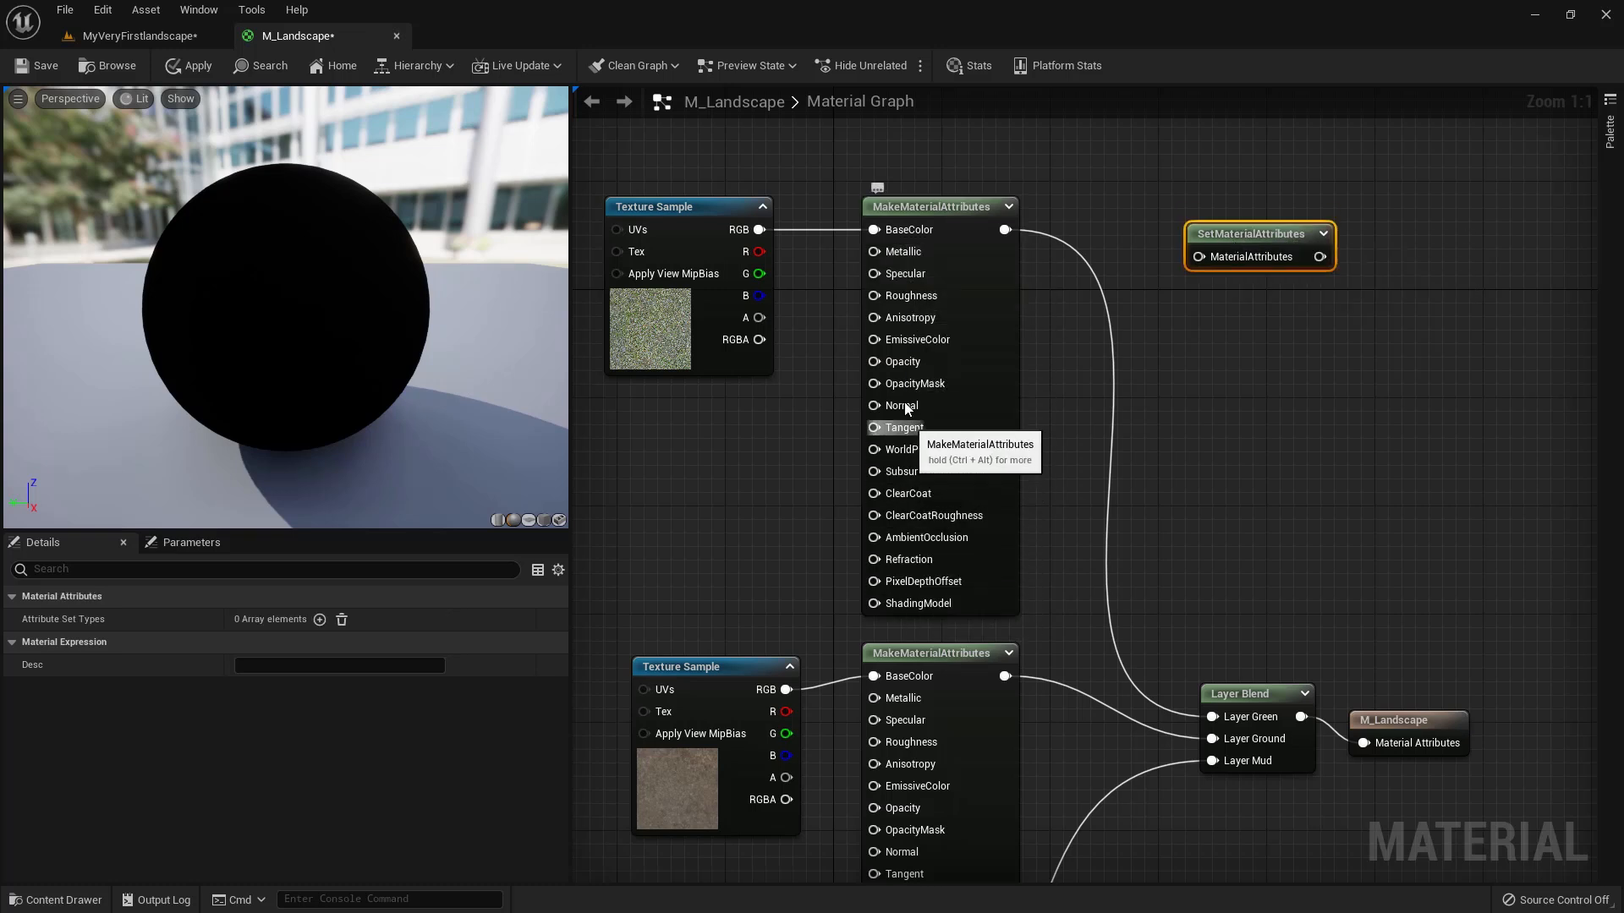
{"action": "left_click_drag", "start_coordinate": [1258, 242], "coordinate": [1257, 228]}
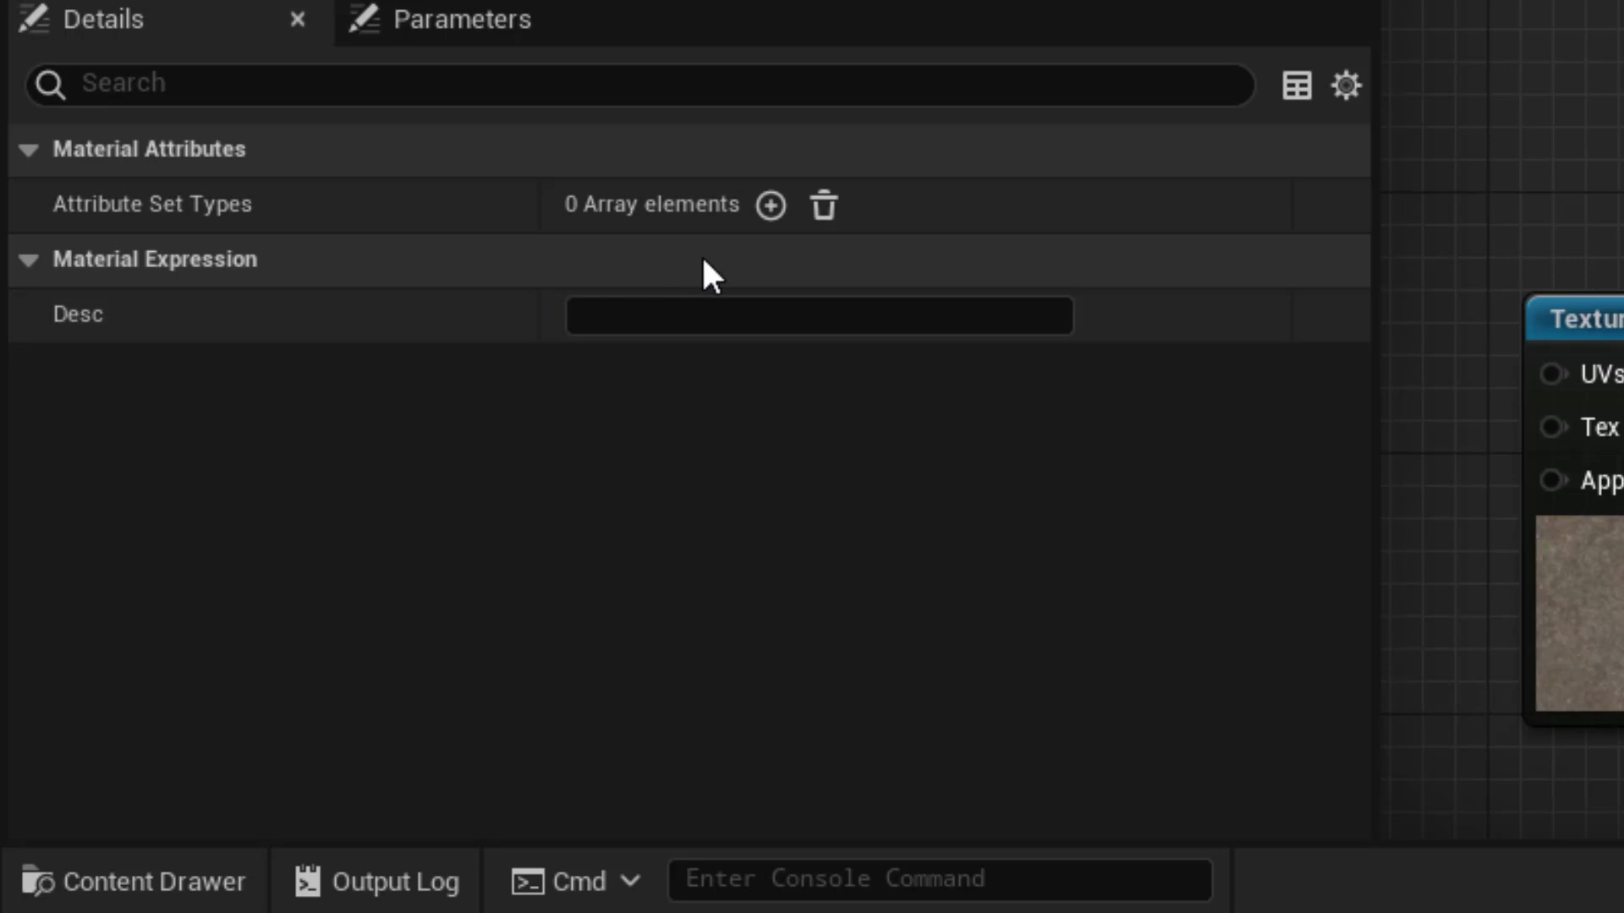
{"action": "left_click", "coordinate": [770, 206]}
{"action": "left_click", "coordinate": [770, 206]}
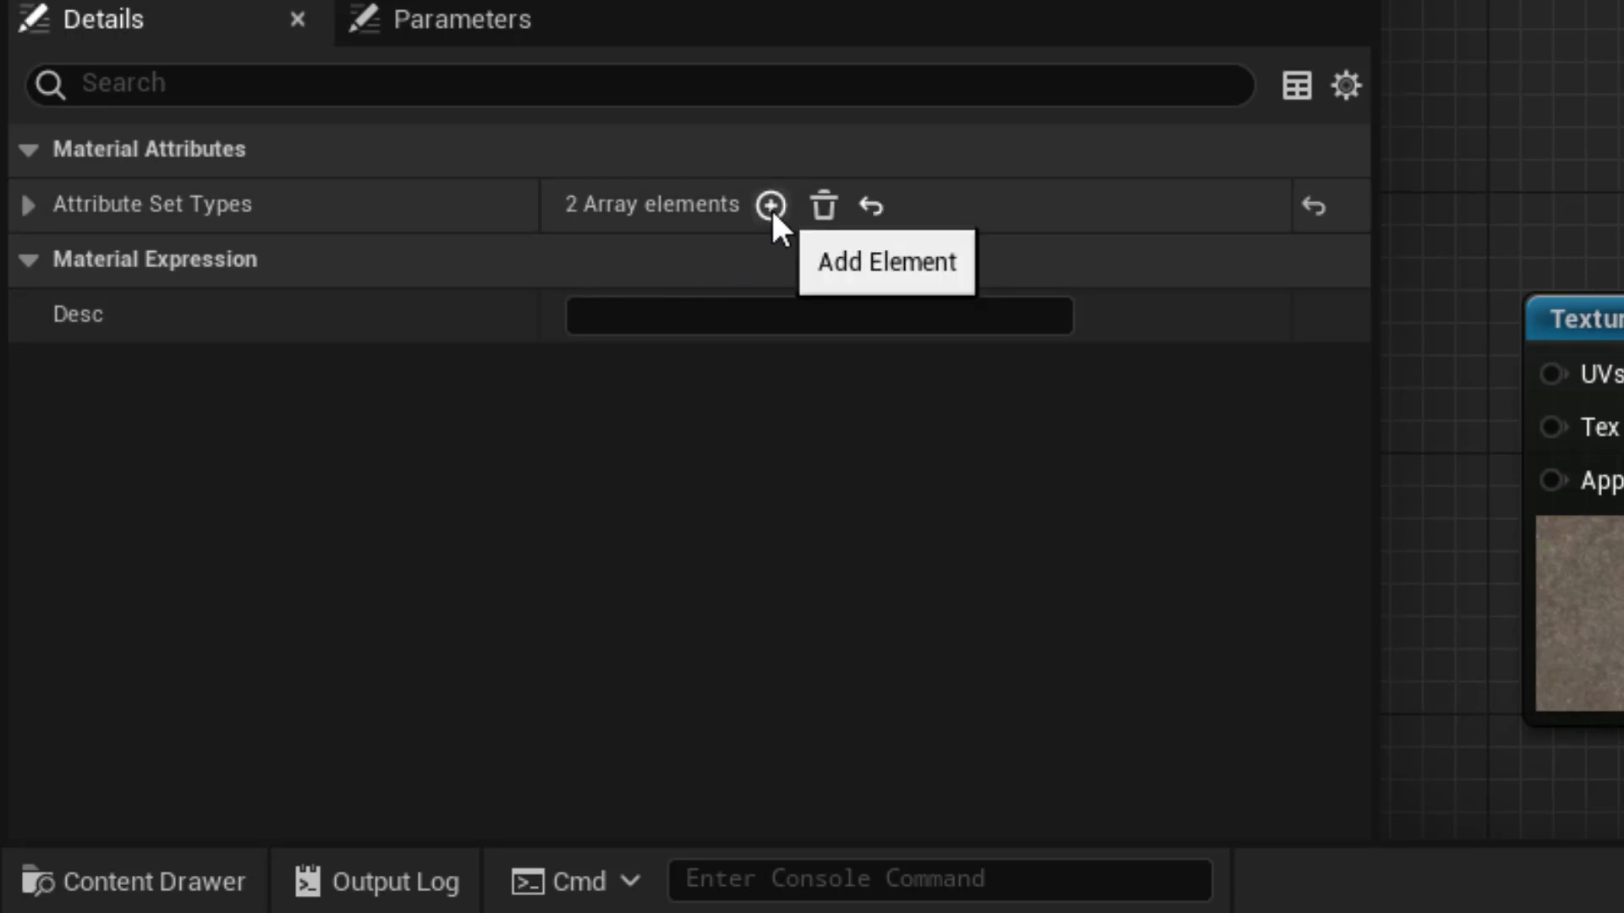
{"action": "left_click", "coordinate": [25, 204]}
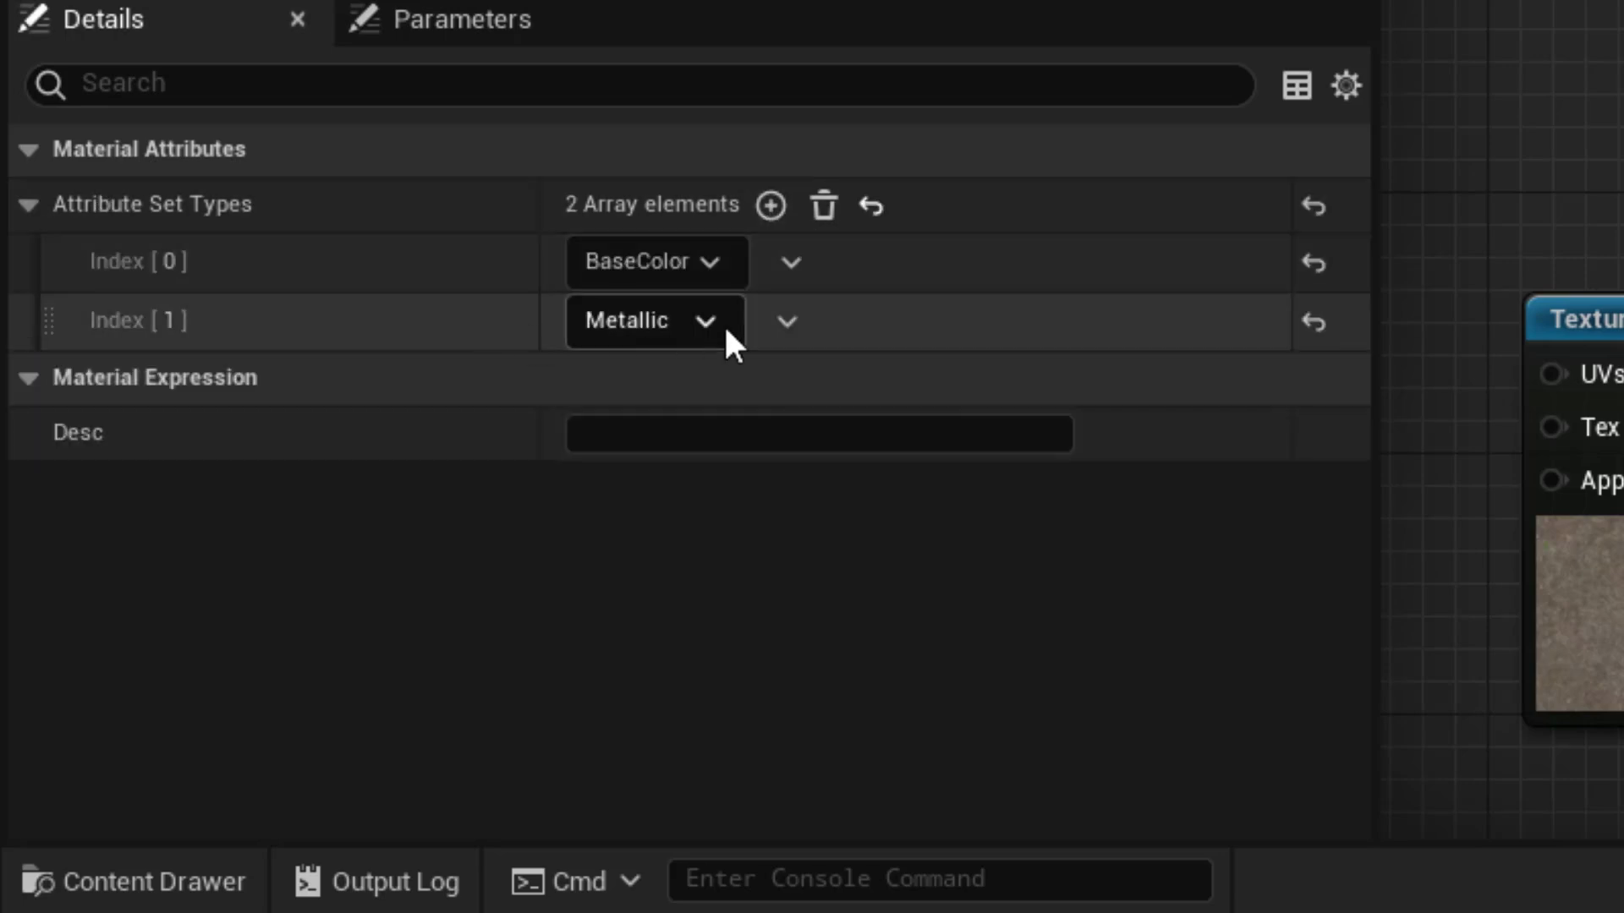
{"action": "left_click", "coordinate": [770, 206]}
{"action": "left_click", "coordinate": [770, 205]}
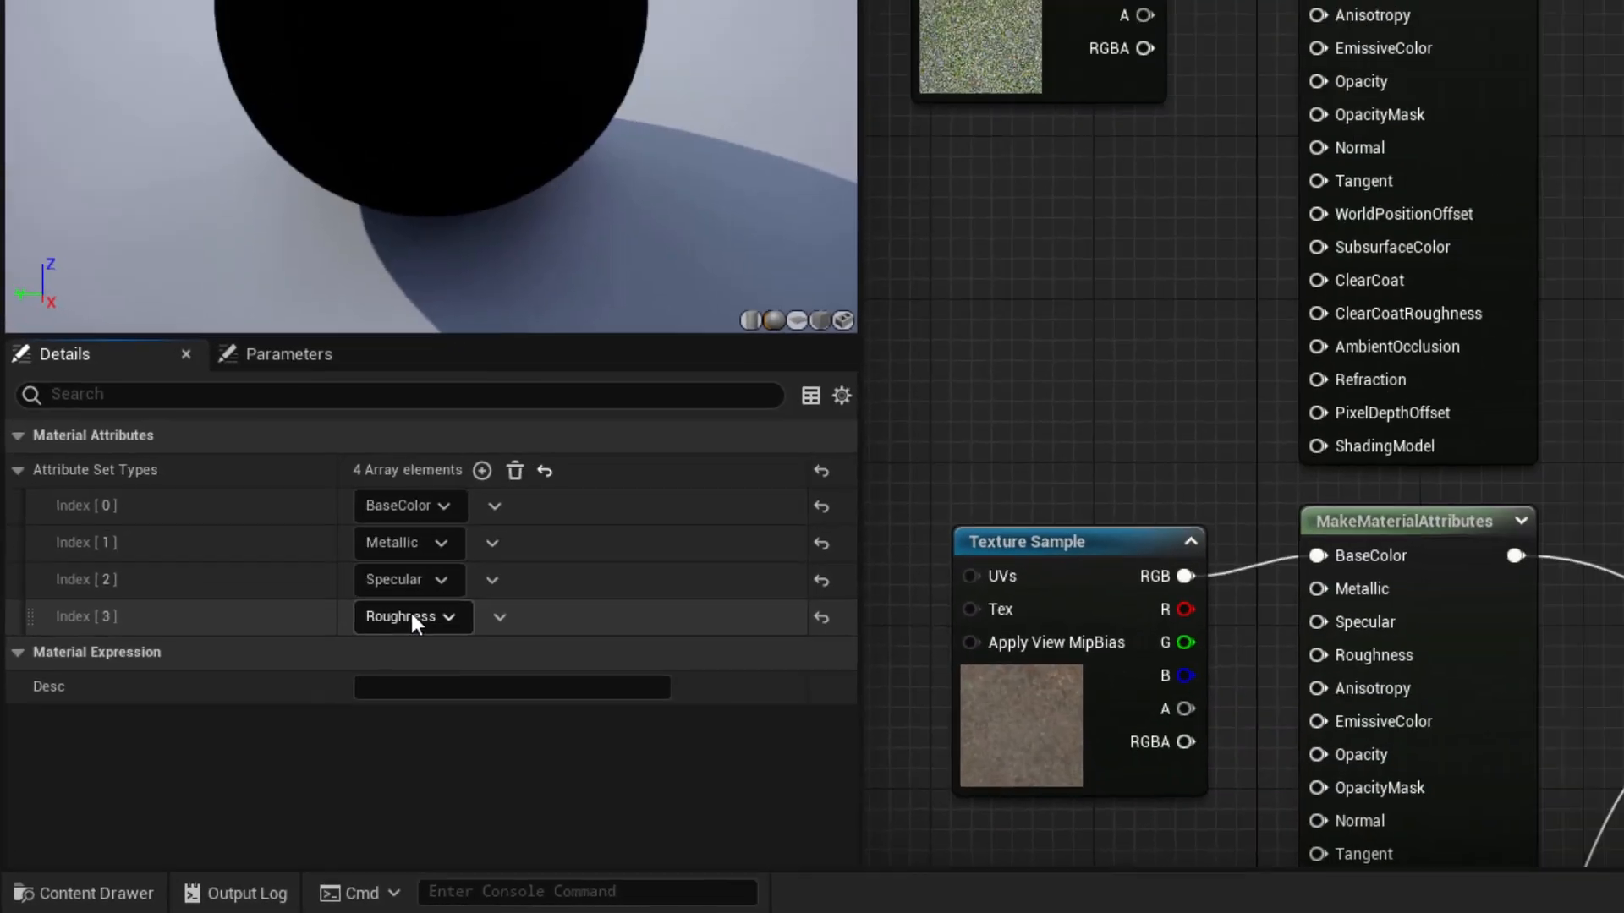
Step: Set the second, third and fourth attribute types of SetMaterialAttributes to Roughness, Normal and AmbientOcclusion
{"action": "left_click", "coordinate": [686, 334]}
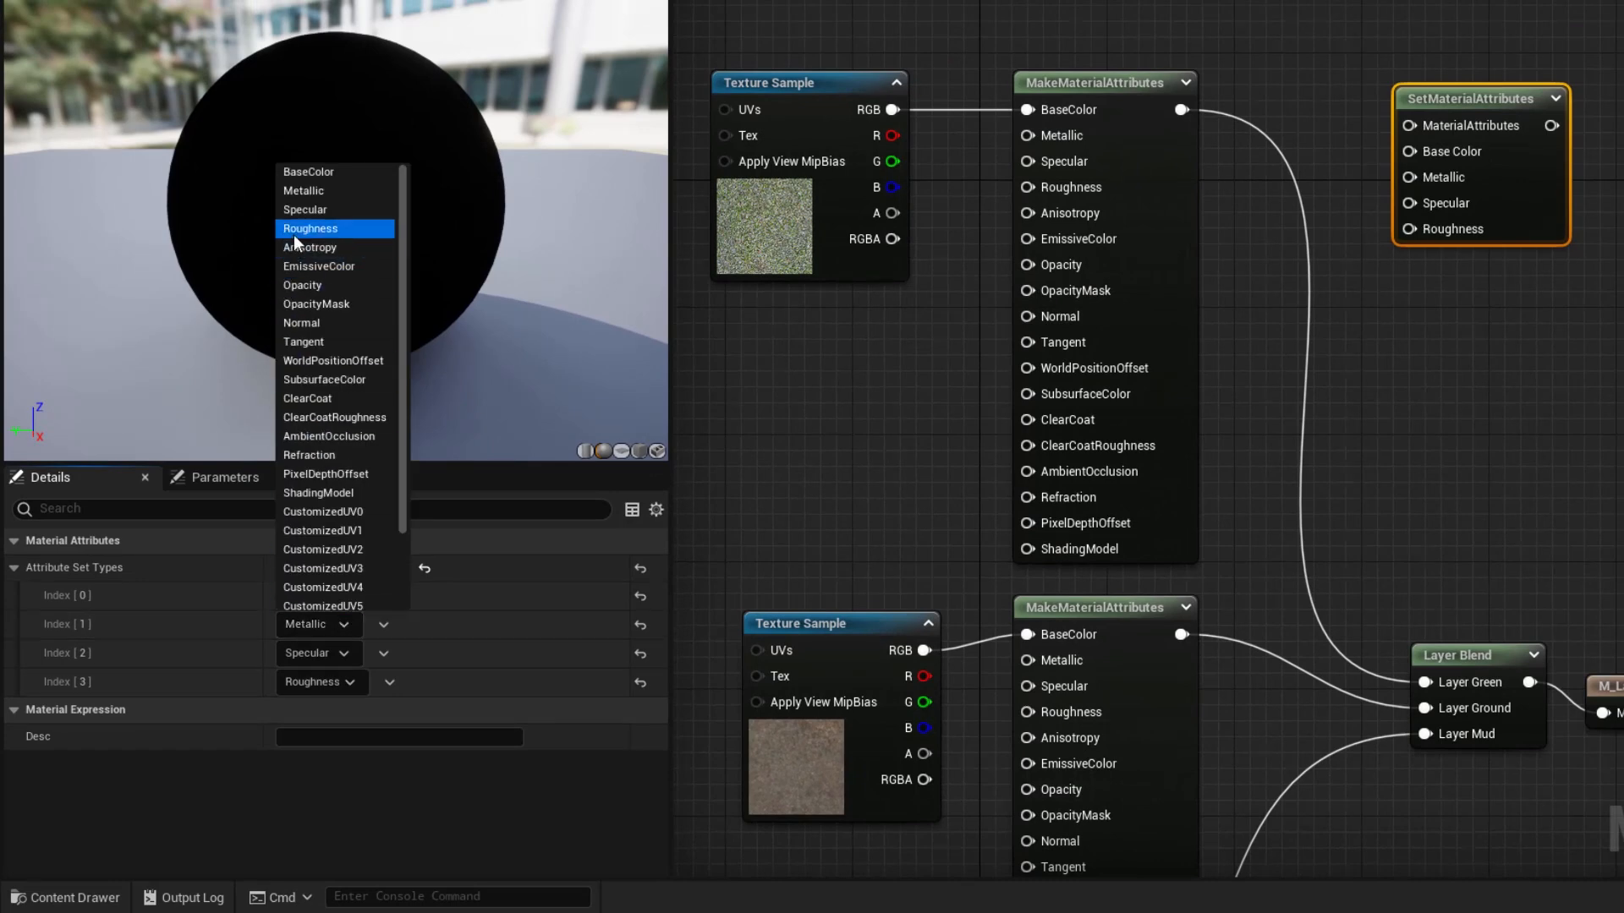
{"action": "left_click", "coordinate": [294, 230]}
{"action": "left_click", "coordinate": [342, 651]}
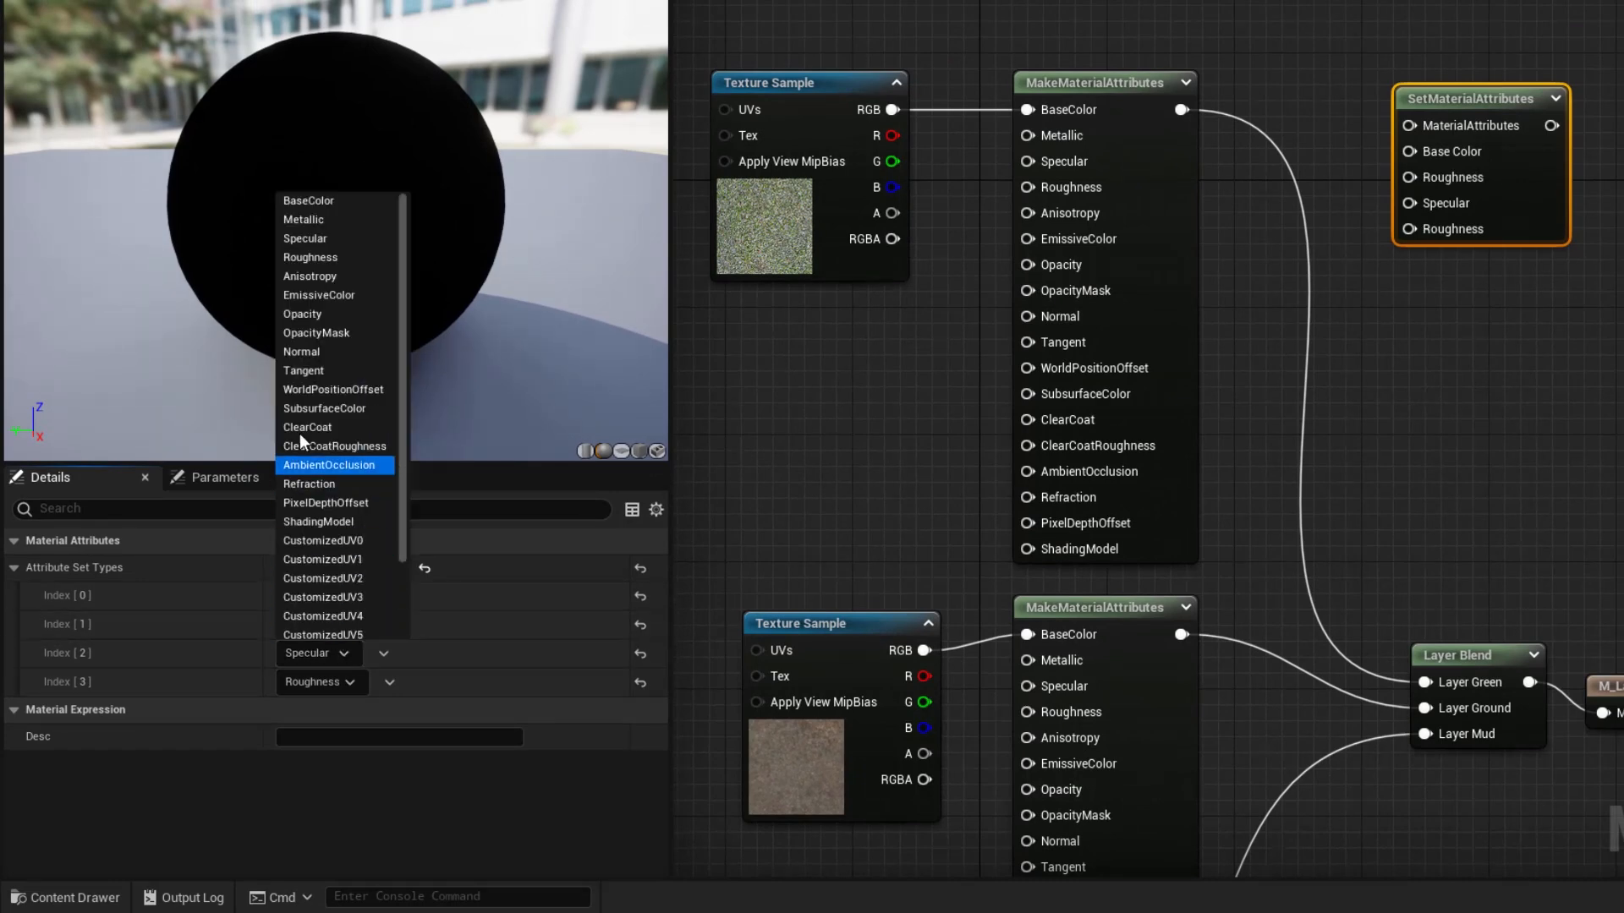
{"action": "left_click", "coordinate": [296, 354]}
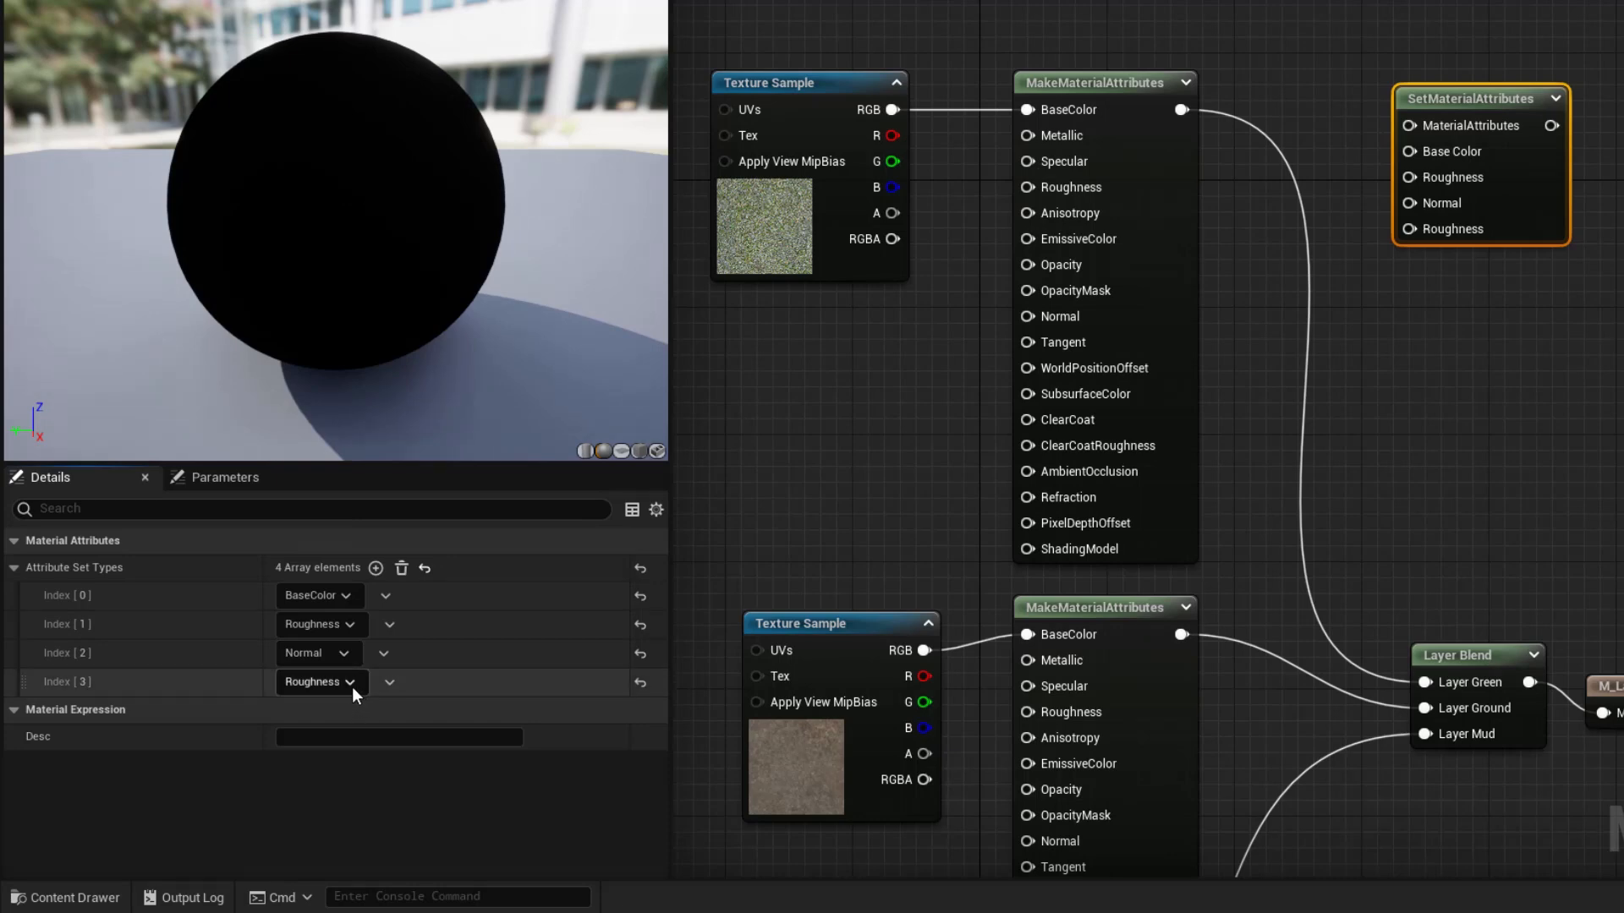
{"action": "left_click", "coordinate": [347, 684]}
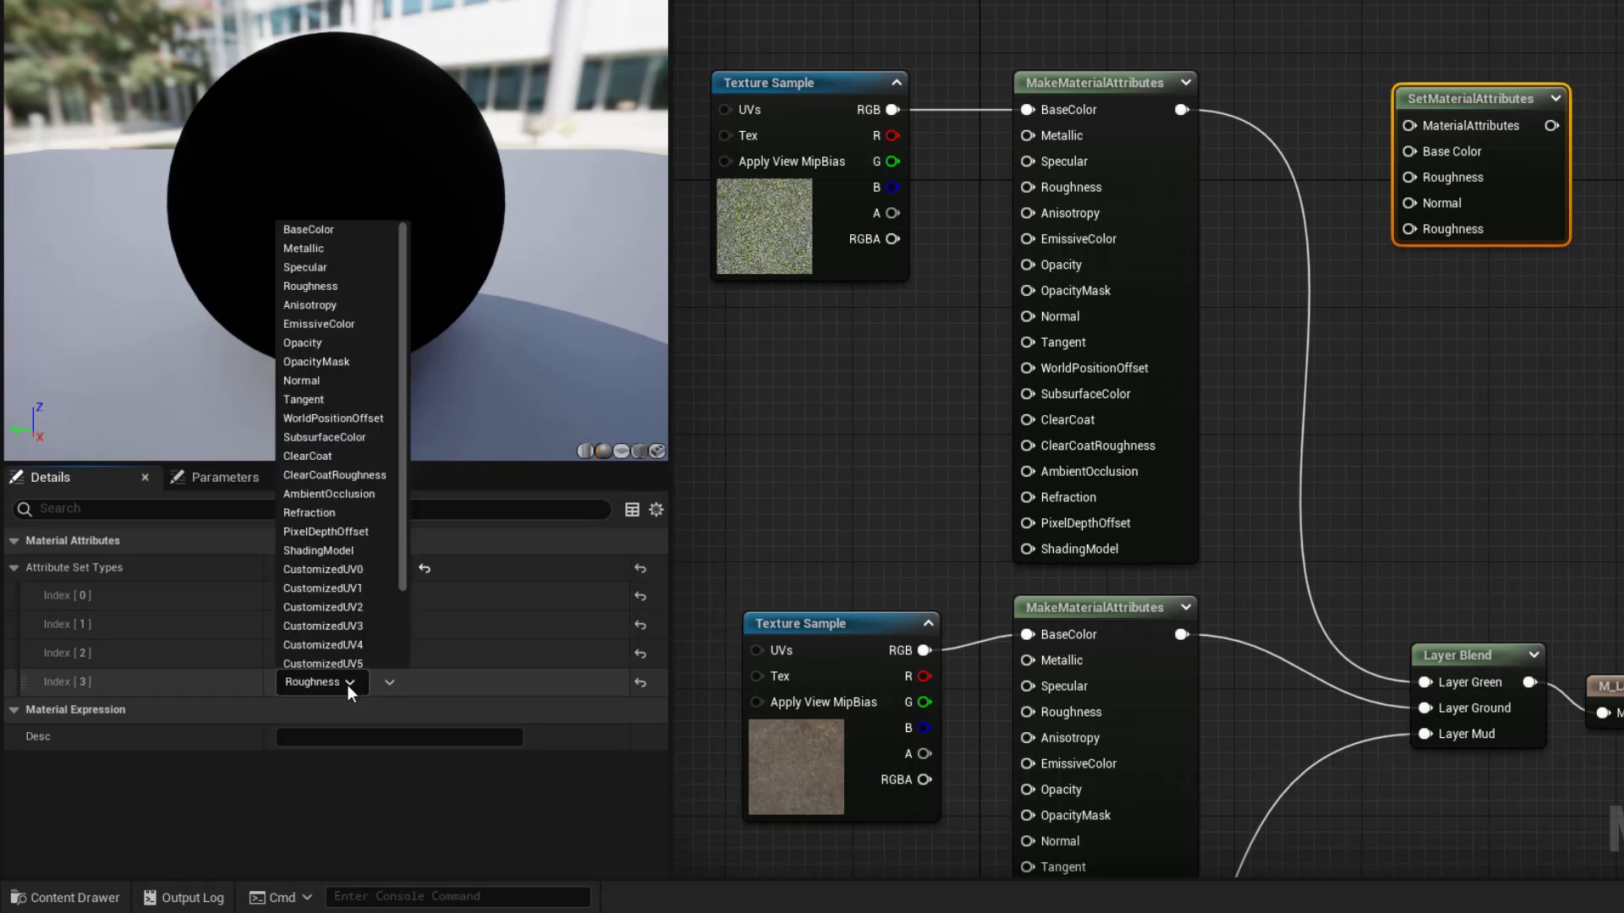
{"action": "left_click", "coordinate": [318, 494]}
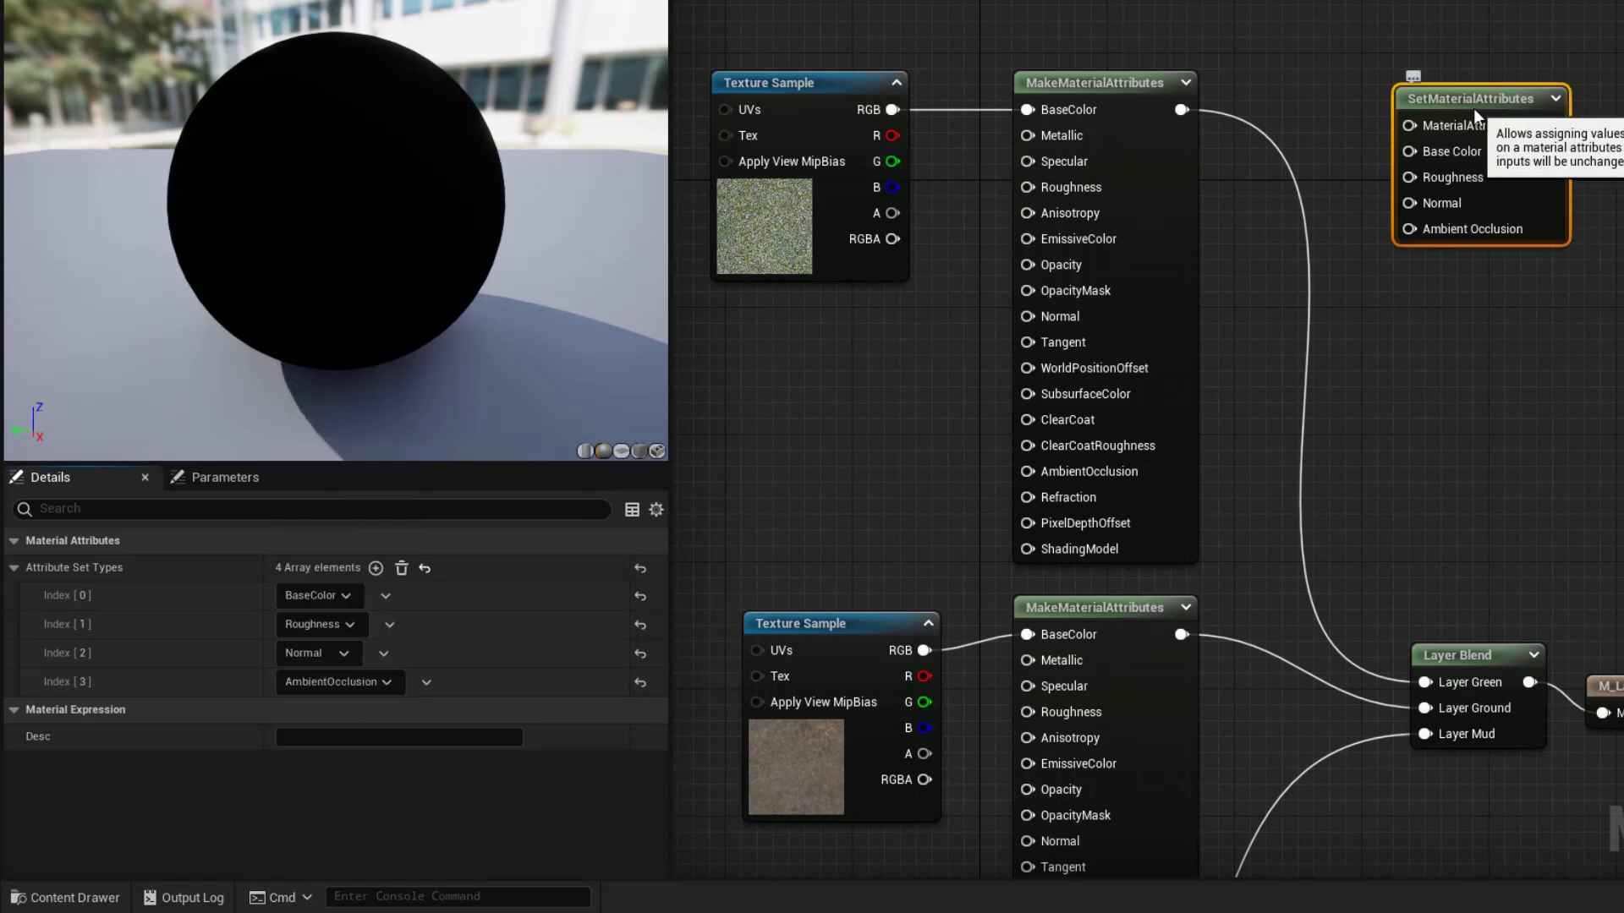
Step: Disconnect the Green layer's MakeMaterialAttributes node and swap its place in the graph with the SetMaterialAttributes node
{"action": "left_click_drag", "start_coordinate": [1466, 97], "coordinate": [1419, 130]}
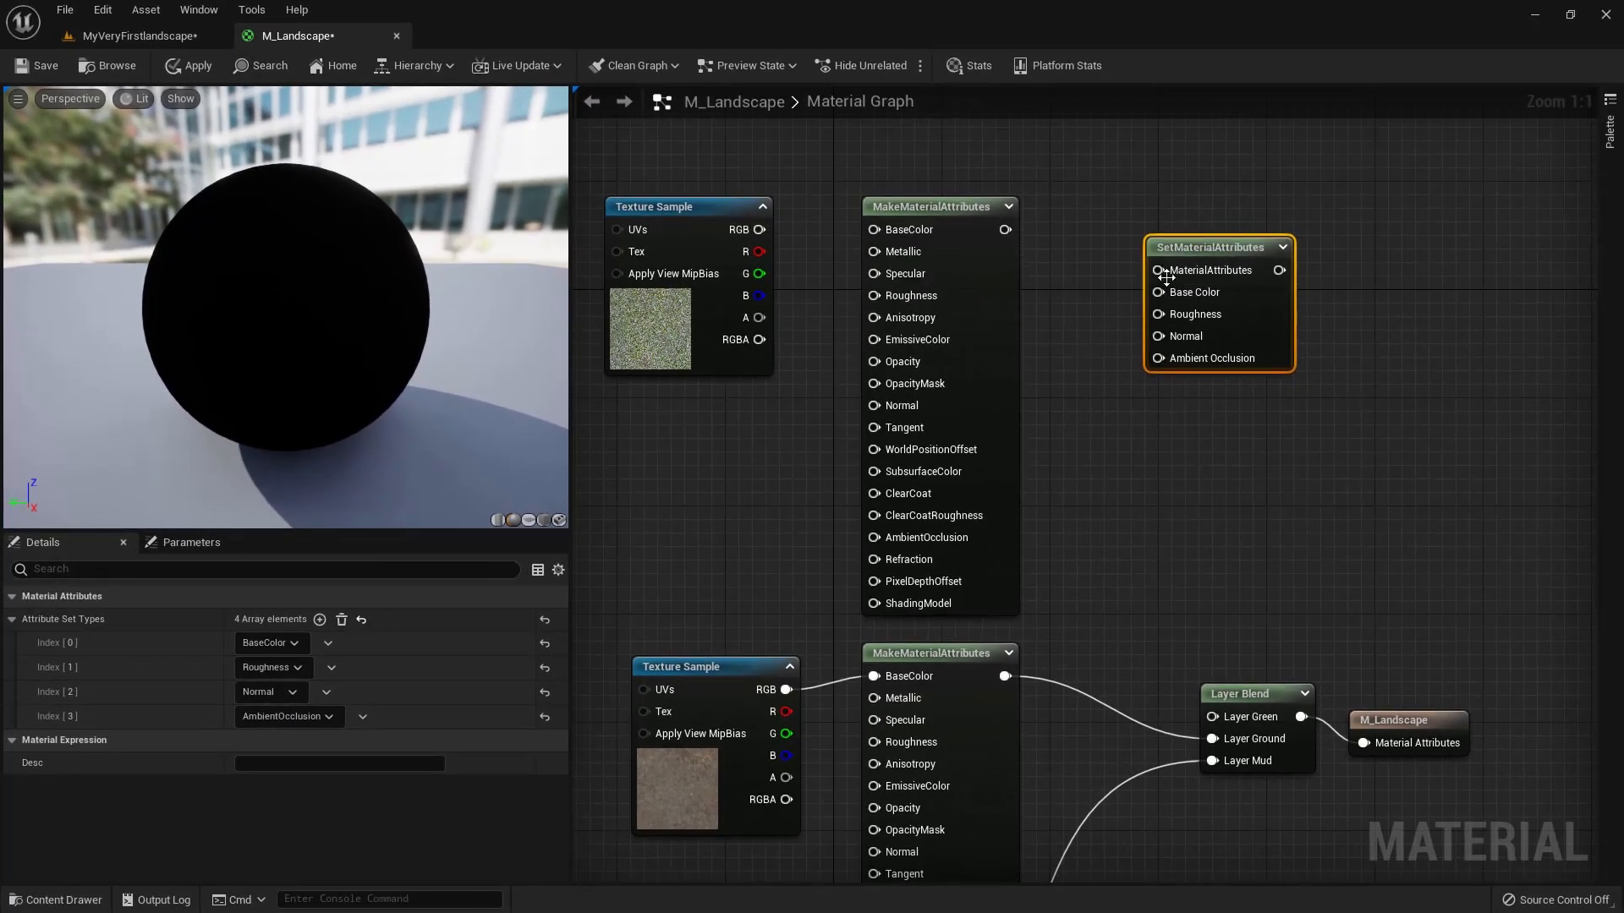
{"action": "left_click_drag", "start_coordinate": [973, 181], "coordinate": [1443, 200]}
{"action": "left_click_drag", "start_coordinate": [1208, 245], "coordinate": [956, 235]}
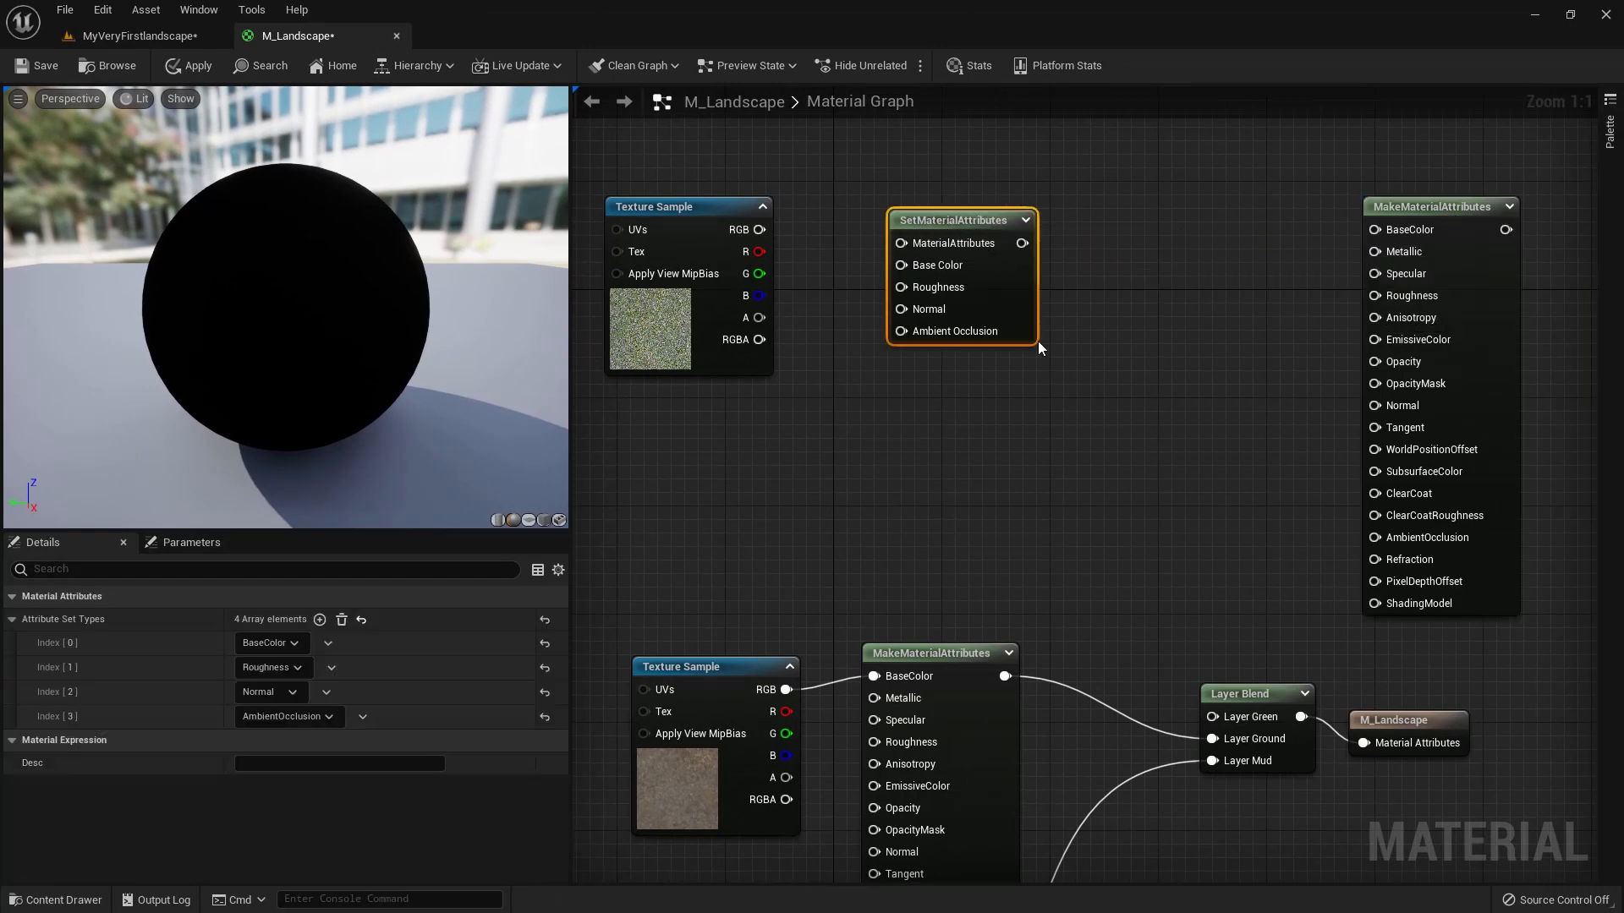
Step: Wire the Green texture's RGB to SetMaterialAttributes' Base Color and its output to Layer Green, with the node moved closer to the texture
{"action": "left_click", "coordinate": [813, 274]}
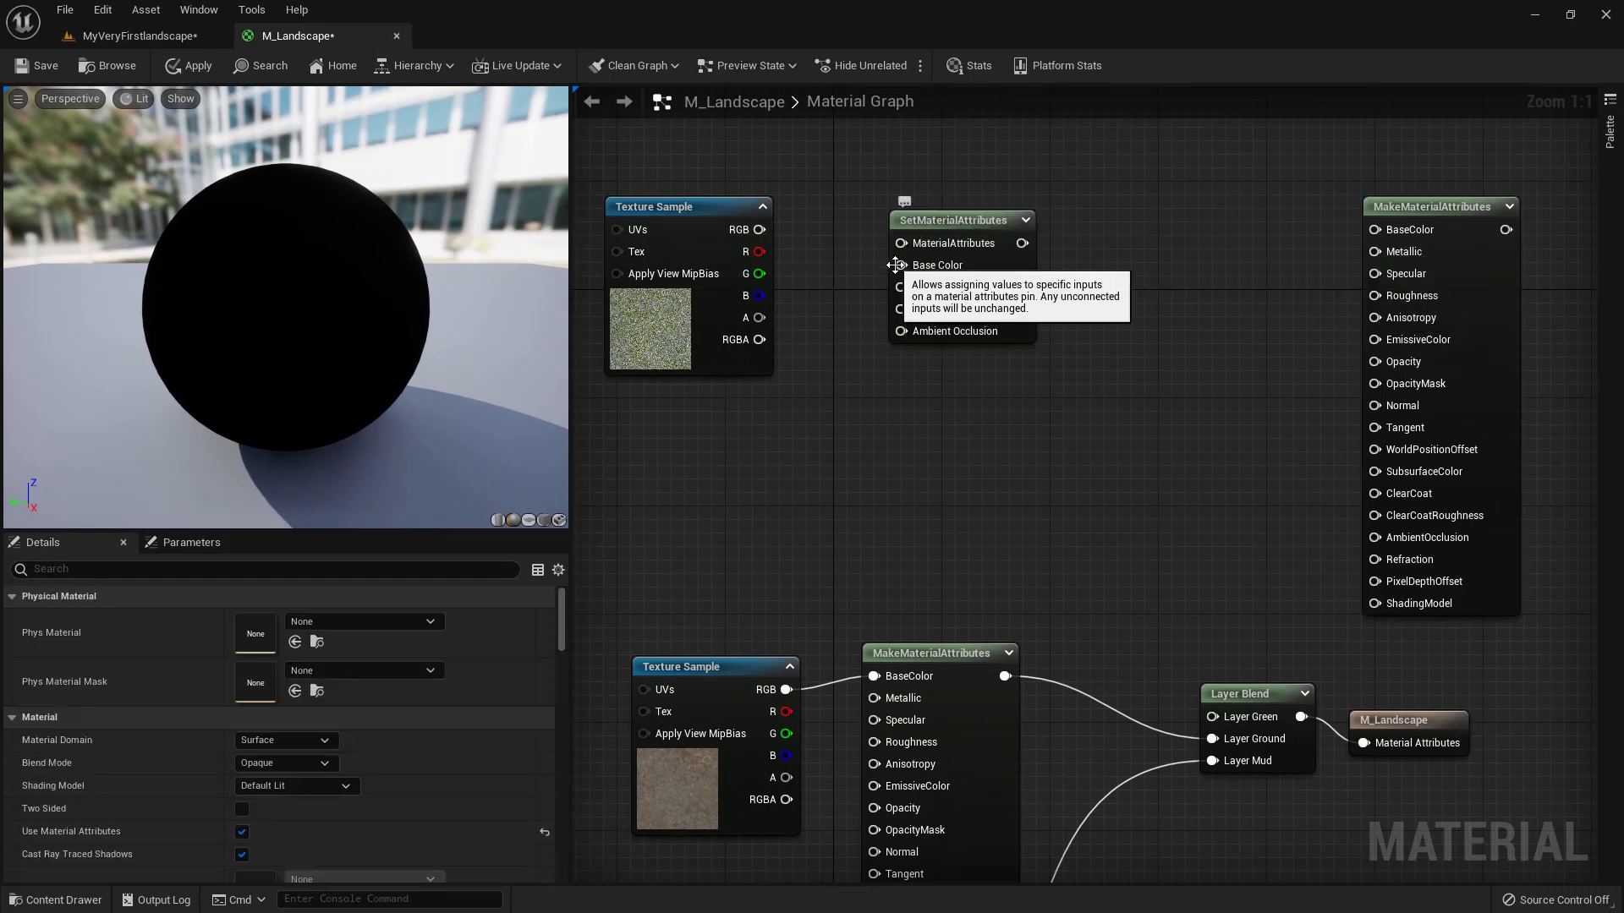
{"action": "left_click_drag", "start_coordinate": [900, 266], "coordinate": [787, 228]}
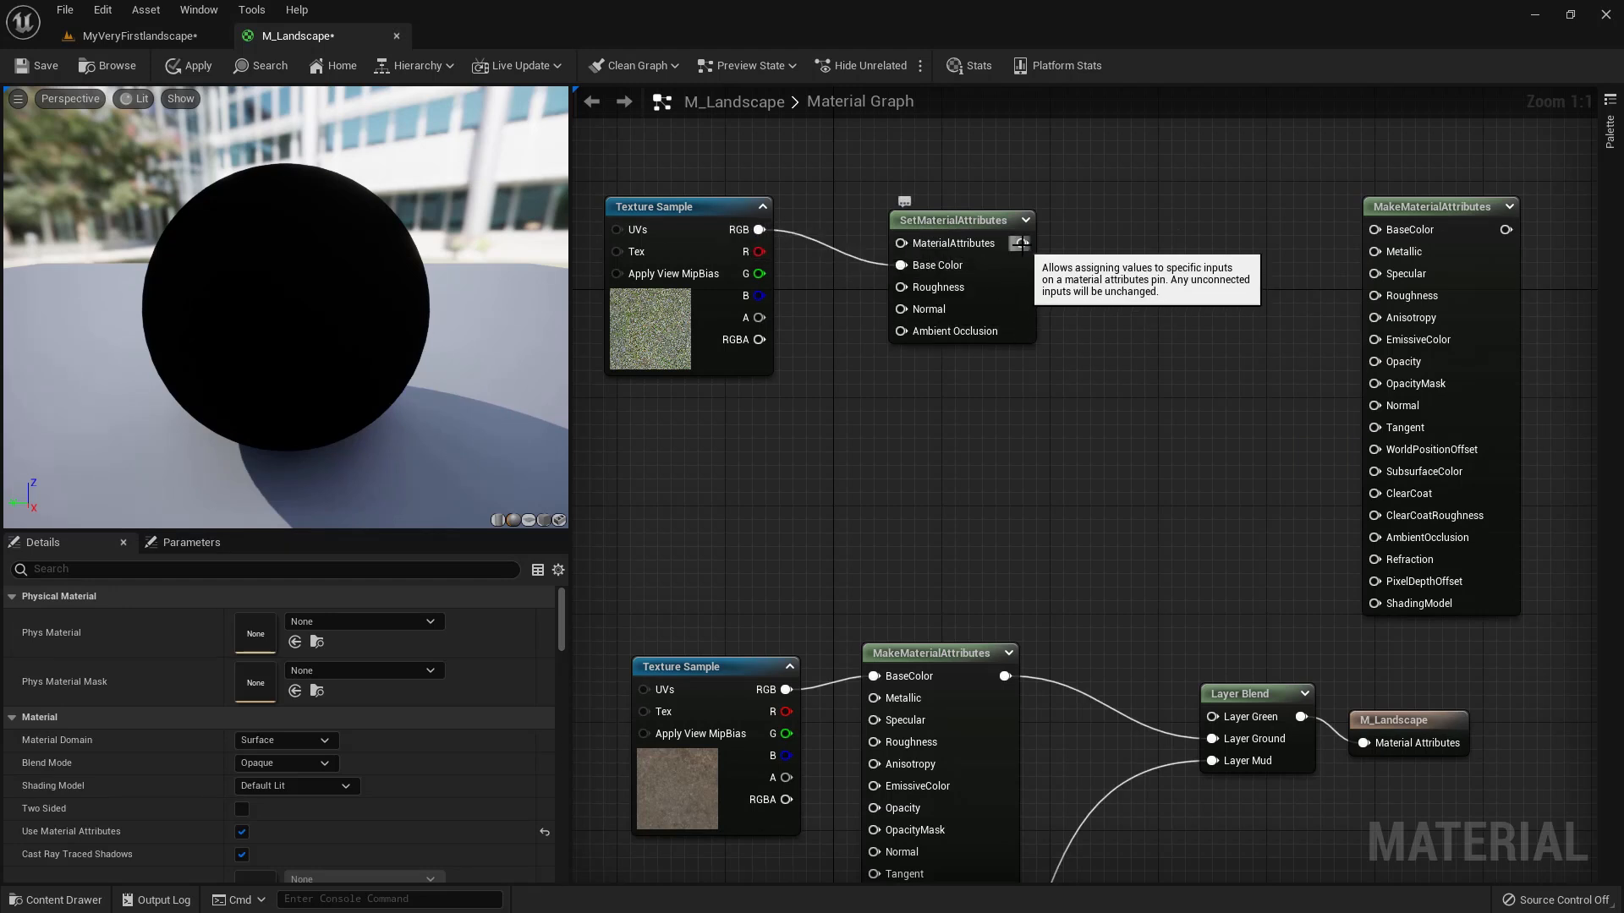
{"action": "left_click_drag", "start_coordinate": [1022, 245], "coordinate": [1212, 717]}
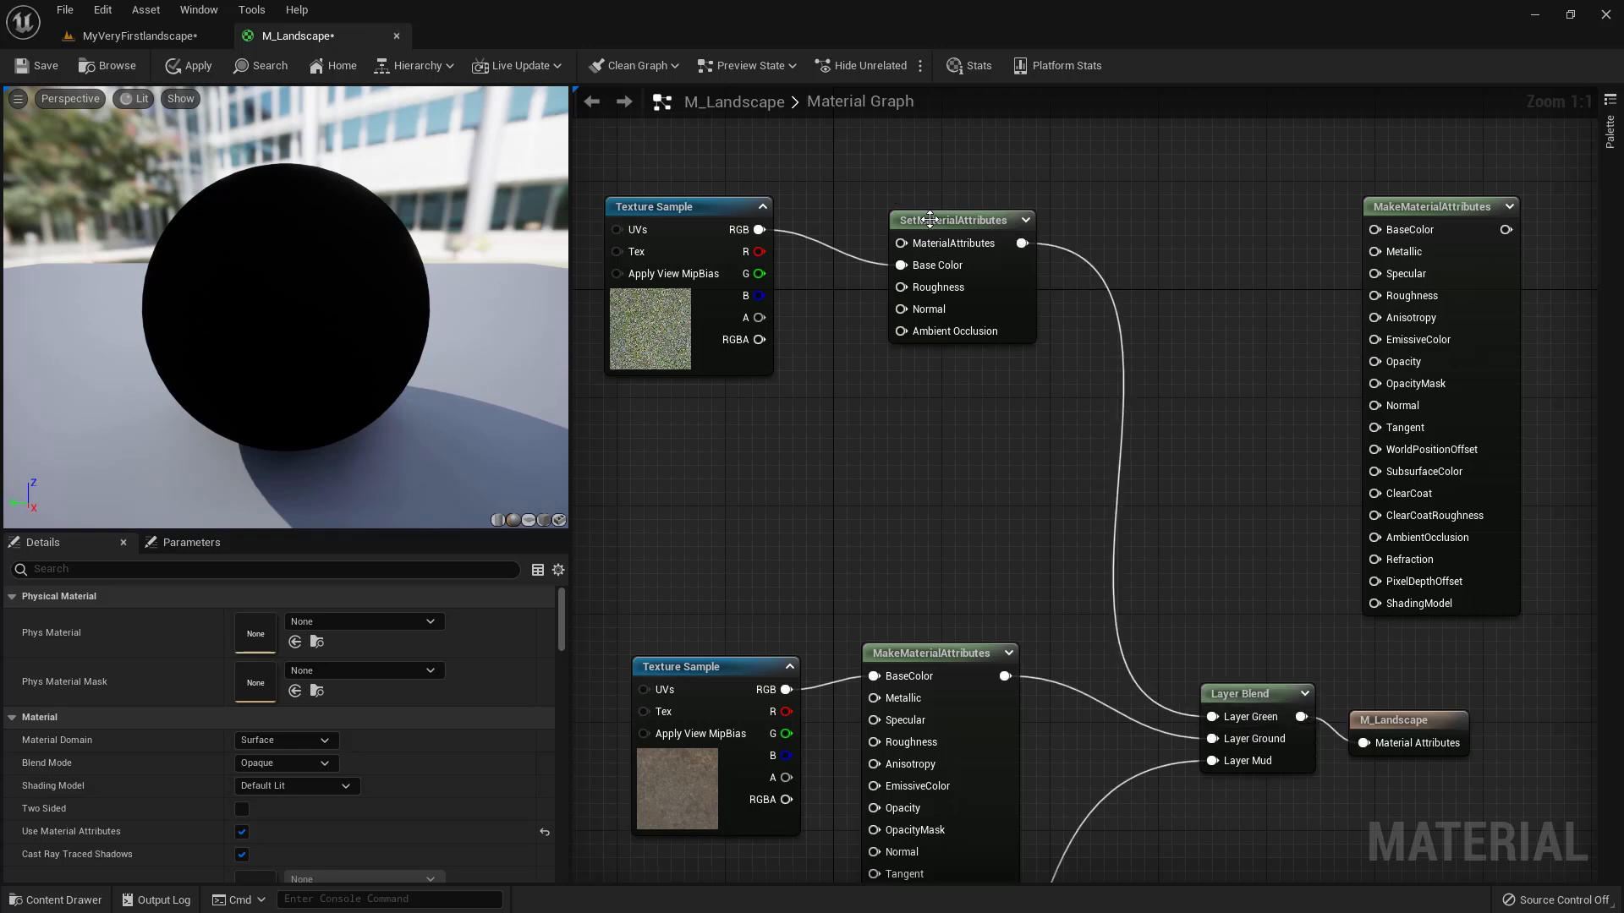
{"action": "left_click_drag", "start_coordinate": [930, 218], "coordinate": [916, 245]}
{"action": "left_click_drag", "start_coordinate": [1427, 205], "coordinate": [1293, 180]}
{"action": "left_click_drag", "start_coordinate": [913, 247], "coordinate": [899, 233]}
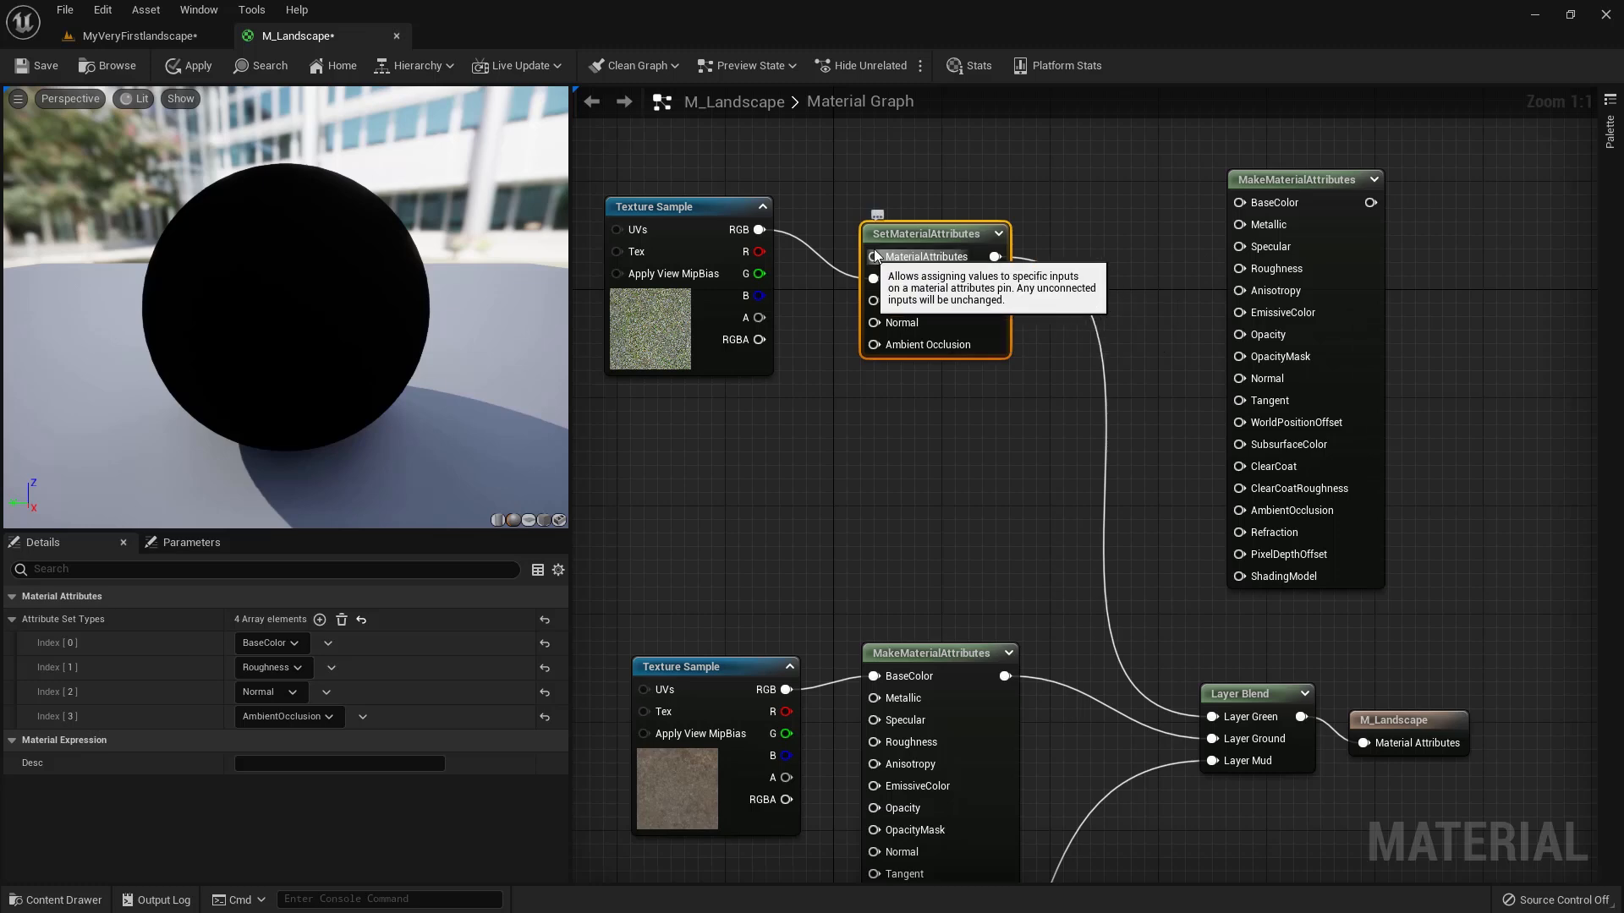
Step: Delete the MakeMaterialAttributes nodes of the Green and Ground layers
{"action": "left_click", "coordinate": [1303, 179]}
{"action": "key", "text": "Delete"}
{"action": "left_click", "coordinate": [941, 653]}
{"action": "key", "text": "Delete"}
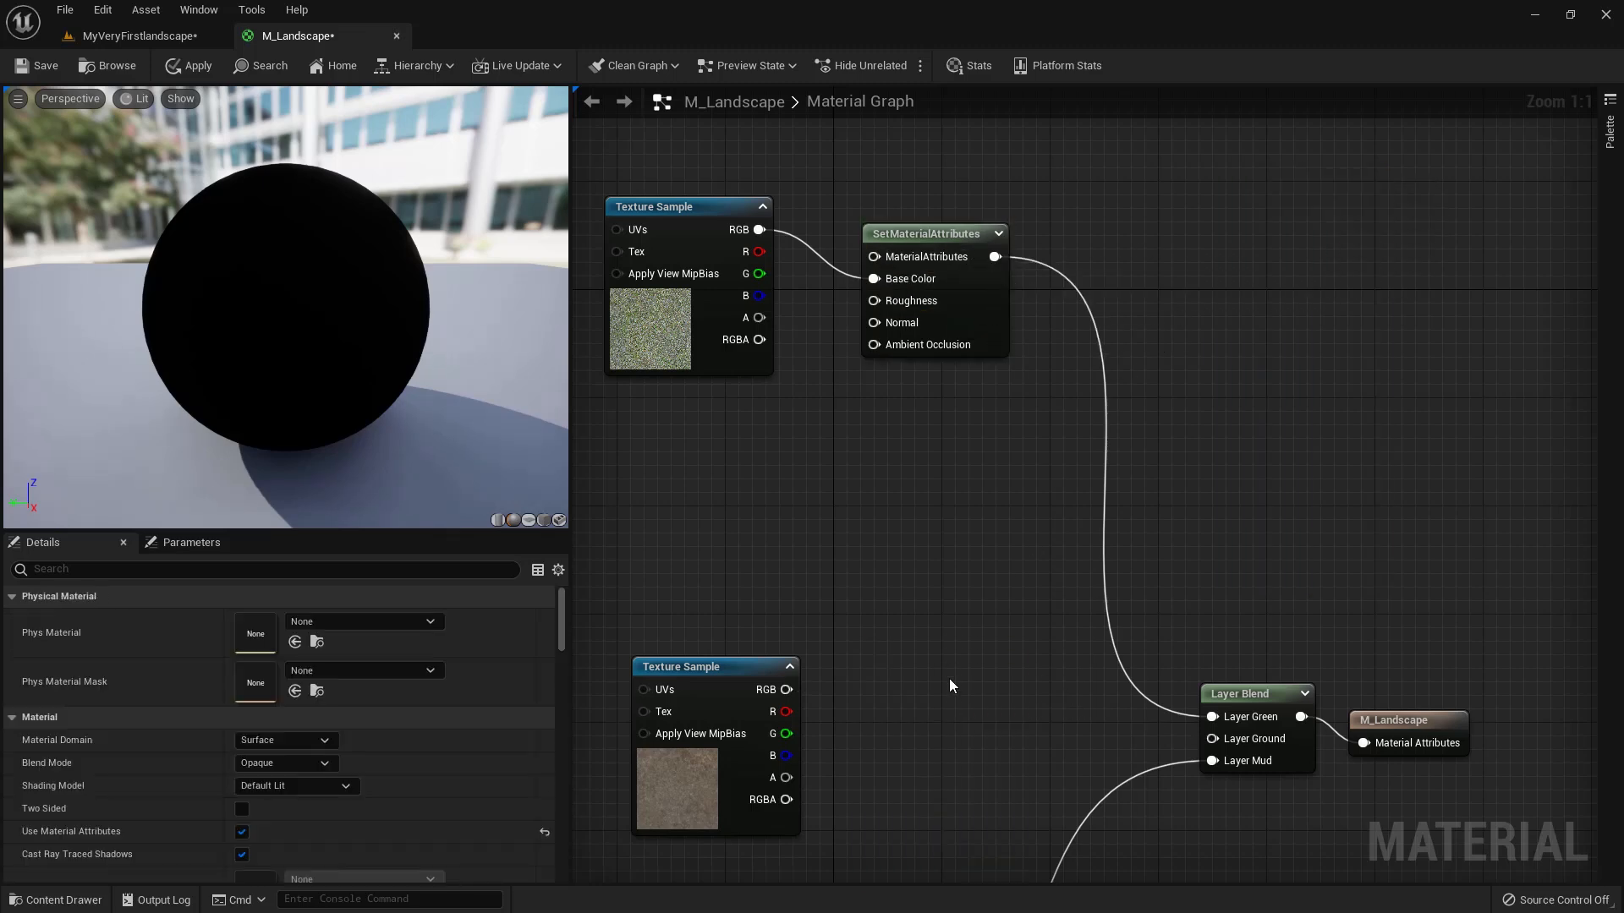
Step: Delete the Mud layer's MakeMaterialAttributes node
{"action": "scroll", "coordinate": [947, 682], "scroll_direction": "down", "scroll_amount": 3}
{"action": "scroll", "coordinate": [948, 682], "scroll_direction": "up", "scroll_amount": 3}
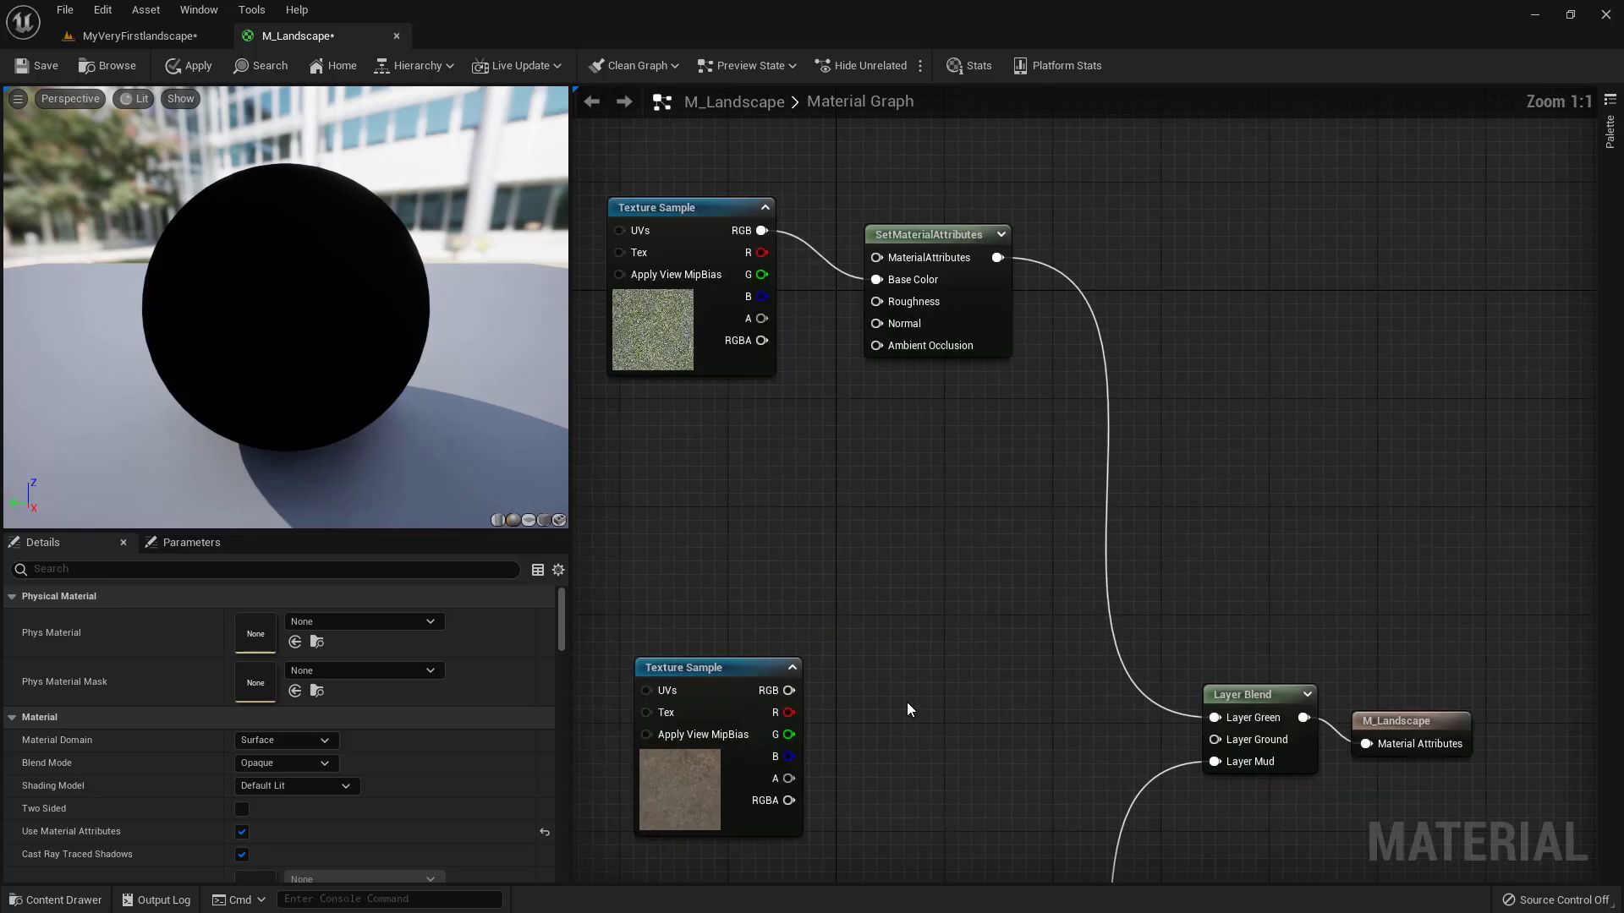
{"action": "scroll", "coordinate": [908, 704], "scroll_direction": "down", "scroll_amount": 1}
{"action": "right_click_drag", "start_coordinate": [911, 705], "coordinate": [936, 444]}
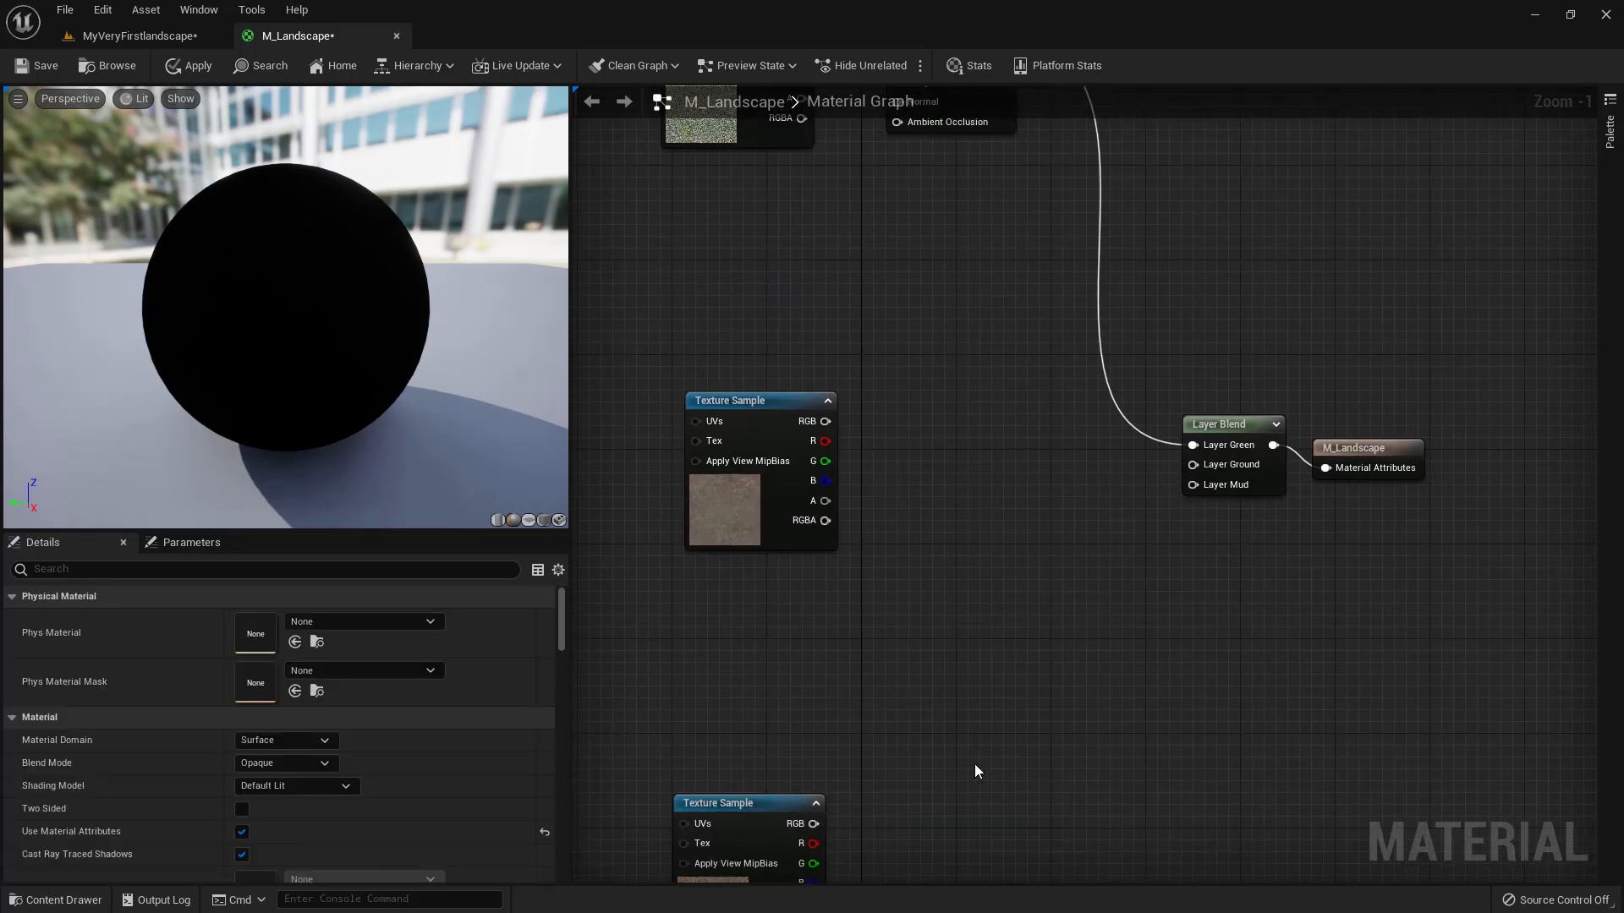
Step: Copy the Green layer's SetMaterialAttributes node beside the Ground texture, wiring RGB to Base Color and its output to Layer Ground
{"action": "right_click_drag", "start_coordinate": [927, 220], "coordinate": [937, 436]}
{"action": "left_click", "coordinate": [976, 236]}
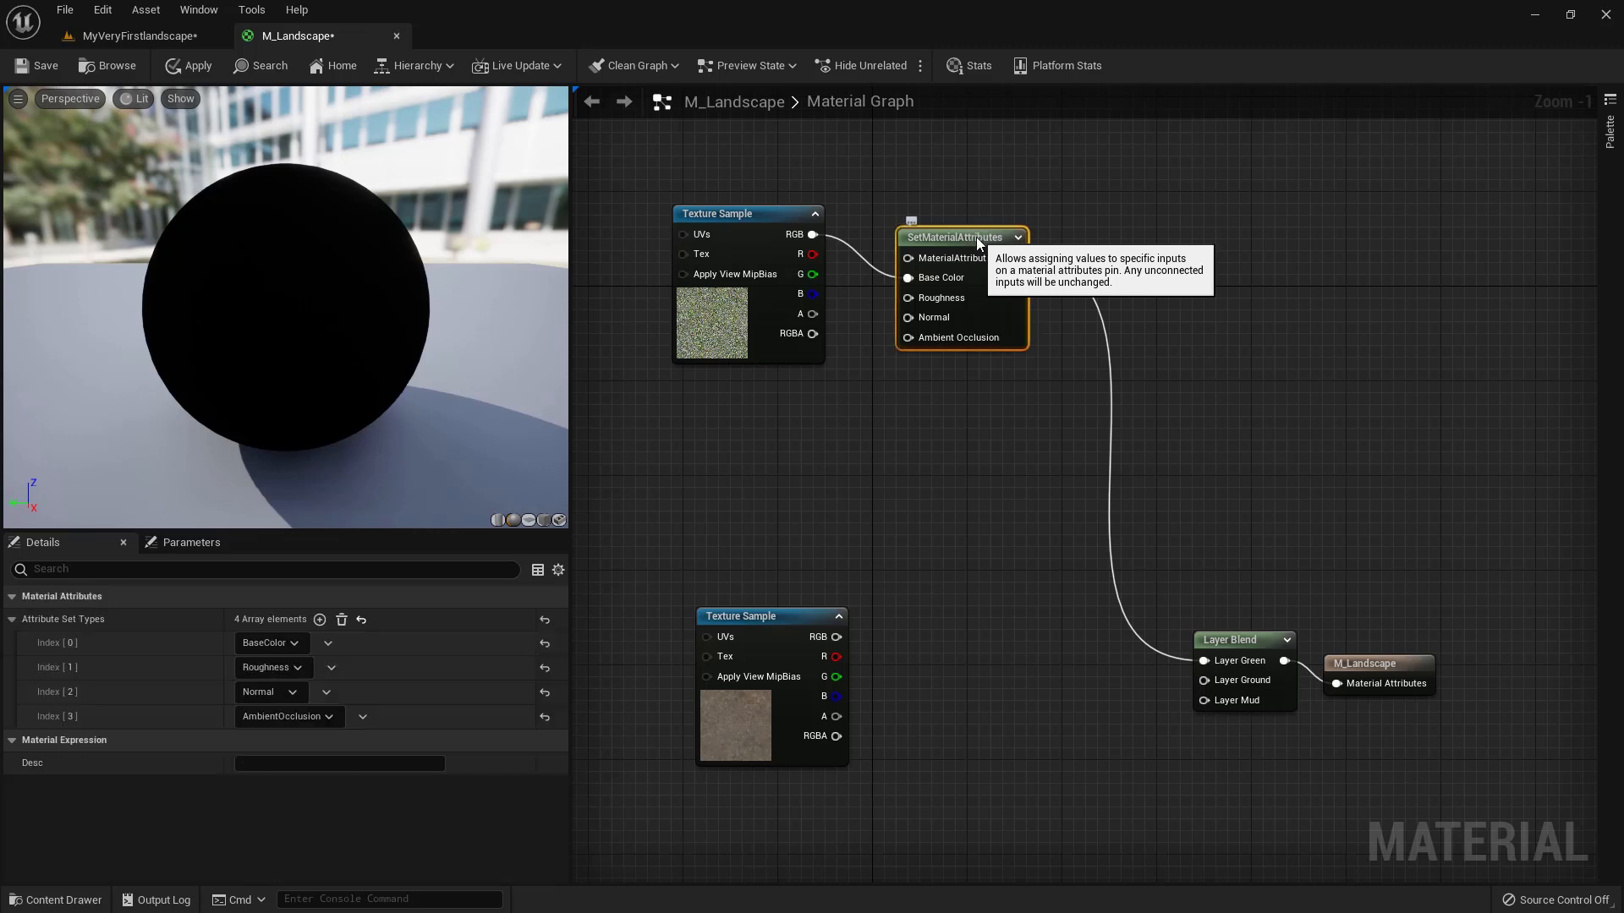
{"action": "key", "text": "ctrl+c"}
{"action": "key", "text": "ctrl+v"}
{"action": "left_click_drag", "start_coordinate": [977, 606], "coordinate": [928, 650]}
{"action": "left_click_drag", "start_coordinate": [1027, 625], "coordinate": [1205, 678]}
Step: Paste another SetMaterialAttributes node beside the Mud texture, wiring RGB to Base Color and its output to Layer Mud
{"action": "right_click_drag", "start_coordinate": [925, 798], "coordinate": [912, 457]}
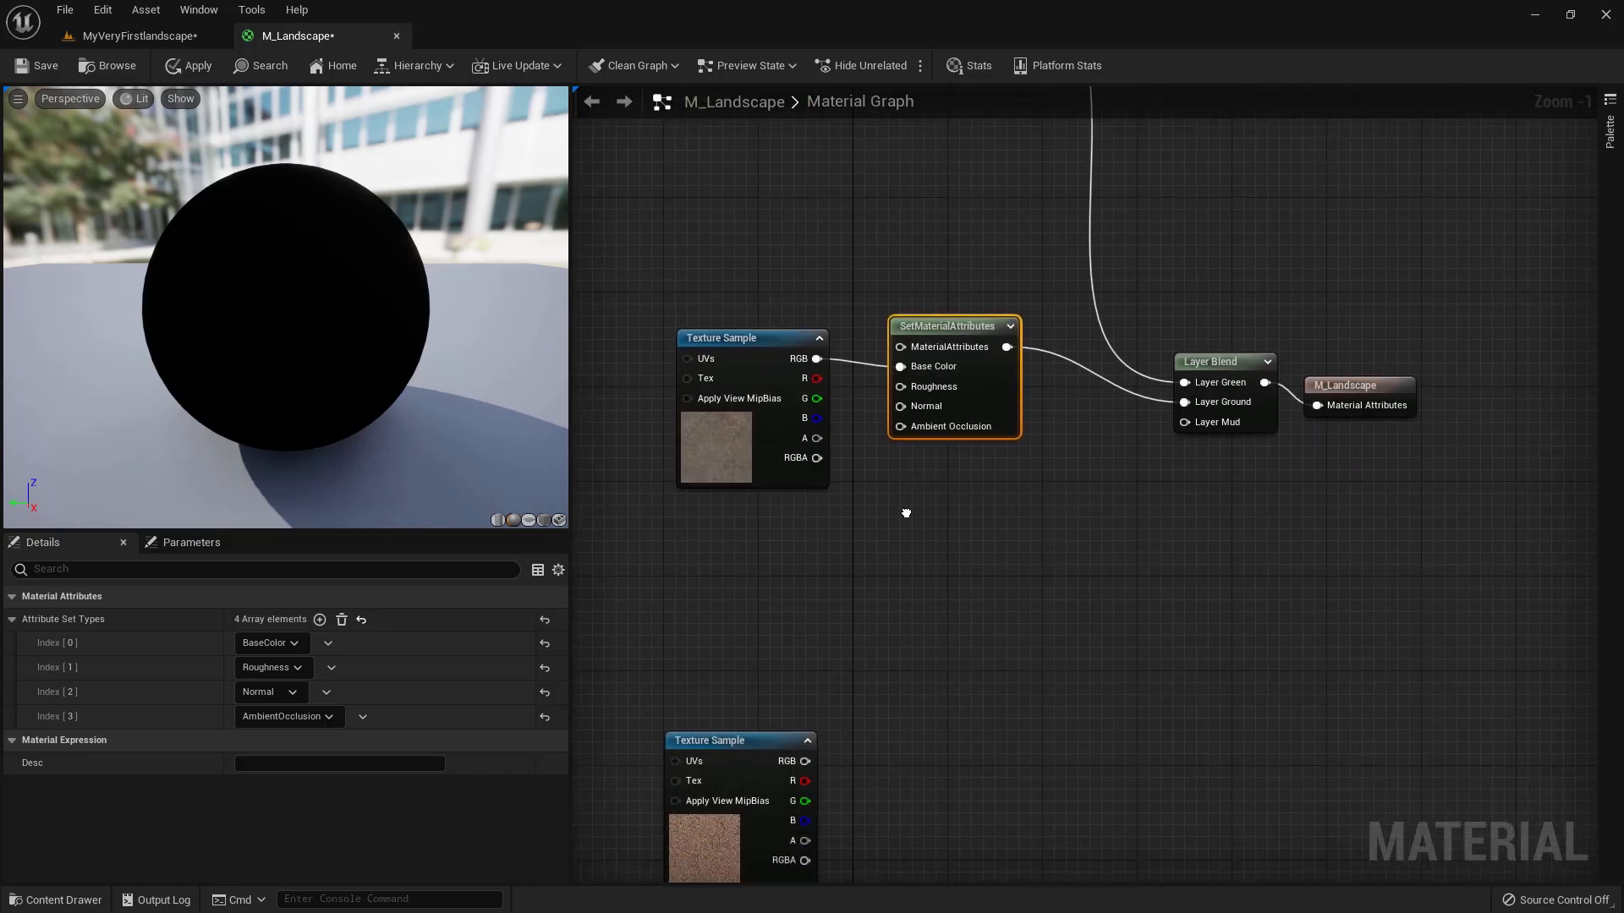
{"action": "left_click", "coordinate": [743, 673]}
{"action": "left_click_drag", "start_coordinate": [744, 672], "coordinate": [741, 593]}
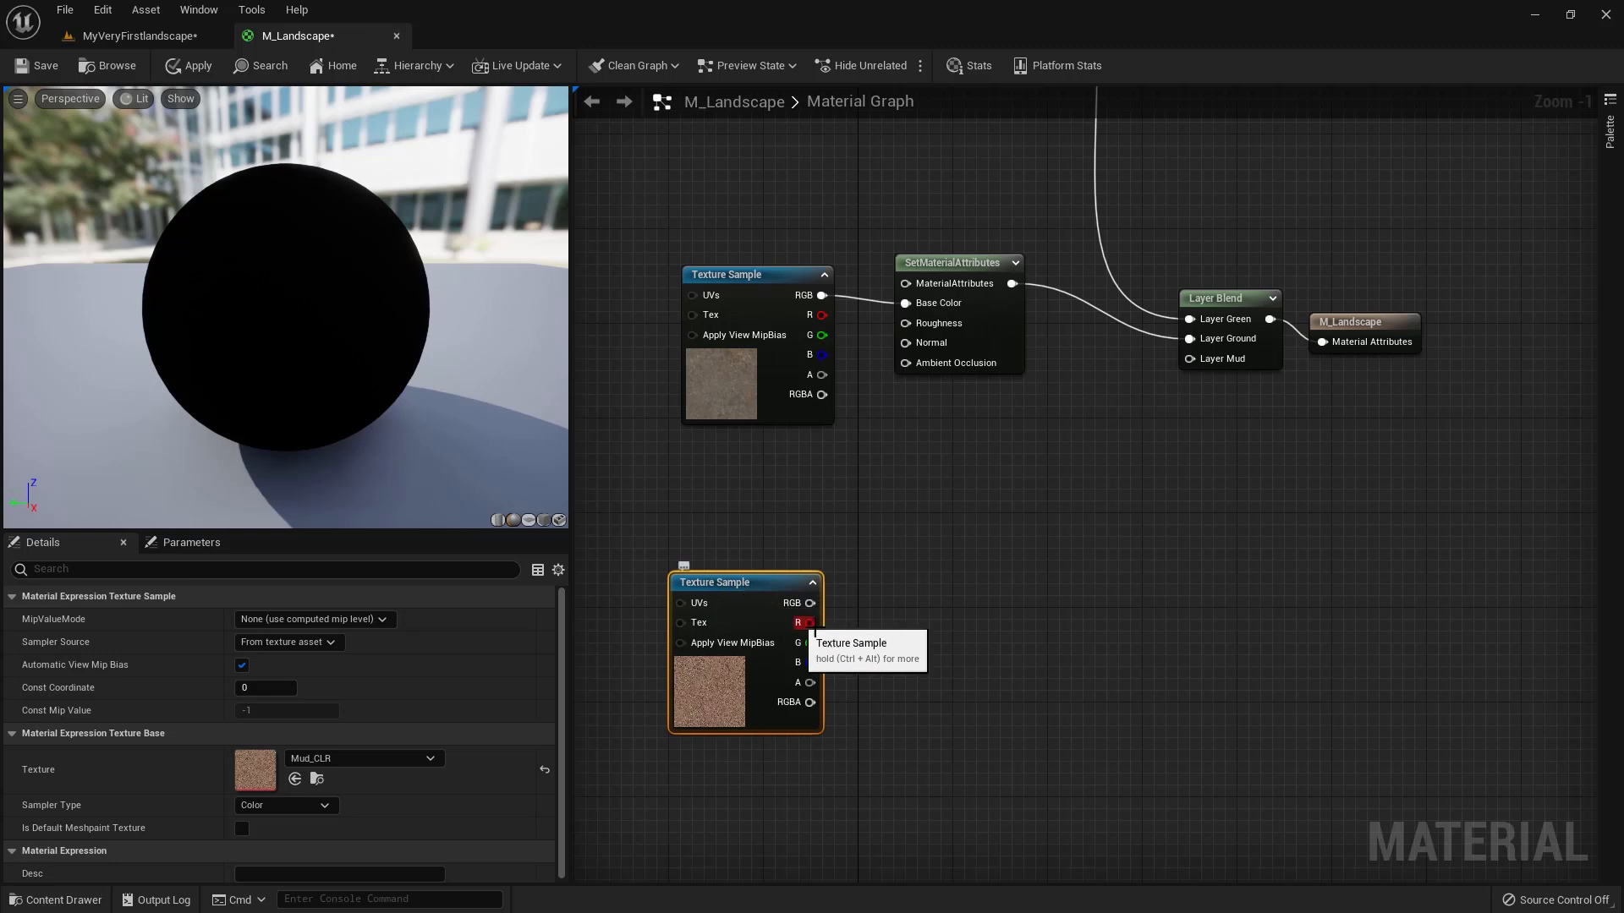
{"action": "key", "text": "ctrl+v"}
{"action": "left_click_drag", "start_coordinate": [879, 643], "coordinate": [942, 587]}
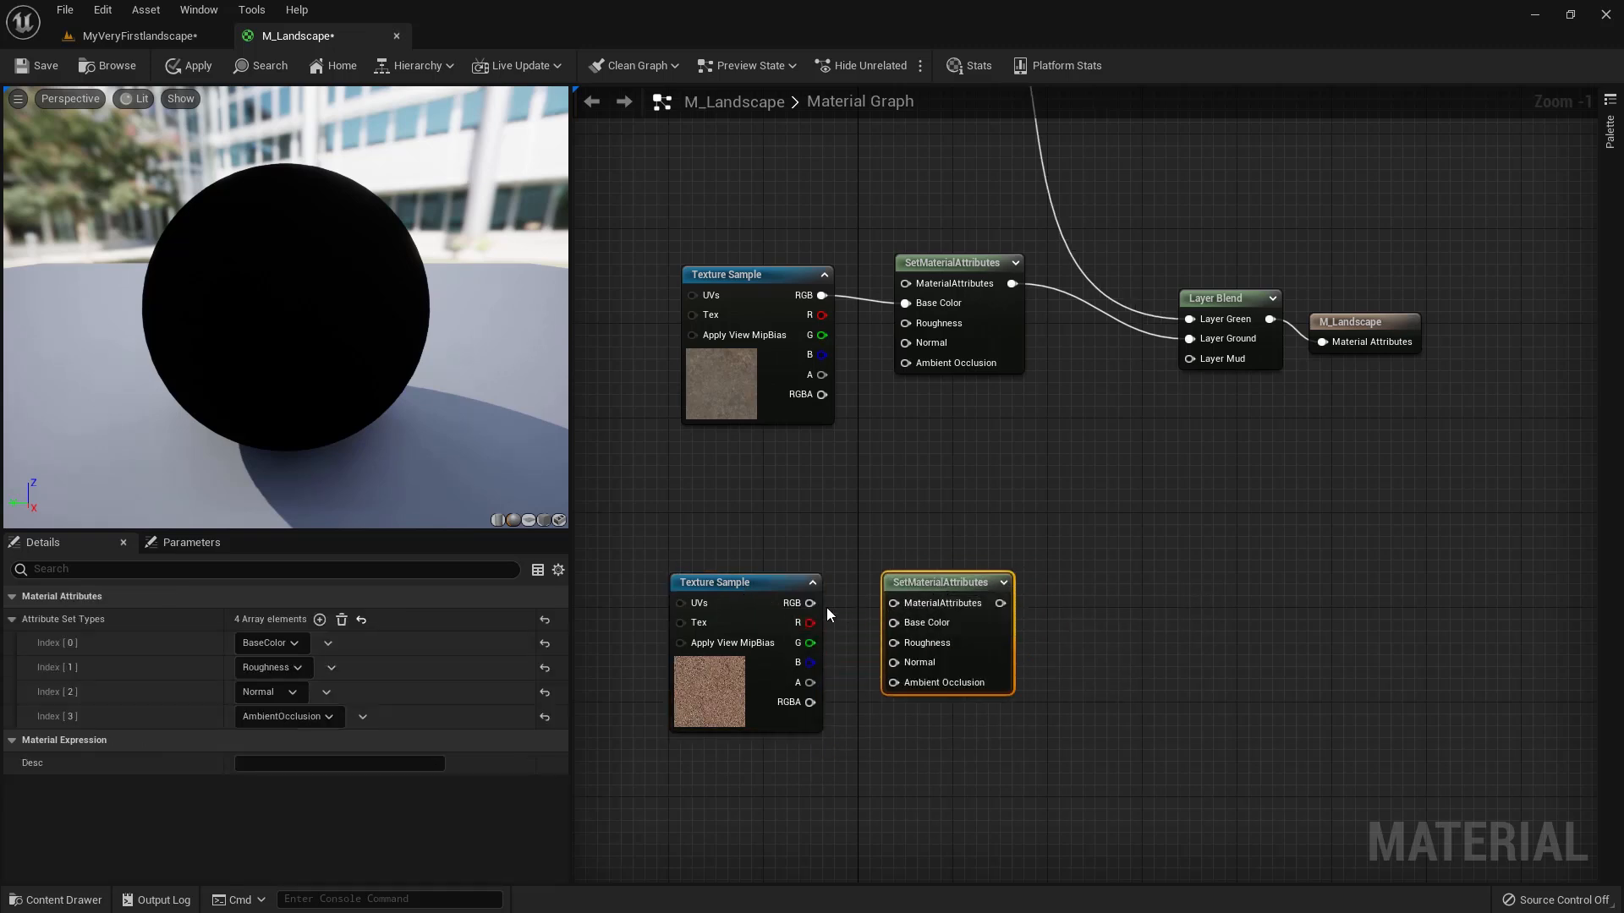
{"action": "left_click_drag", "start_coordinate": [811, 604], "coordinate": [893, 622]}
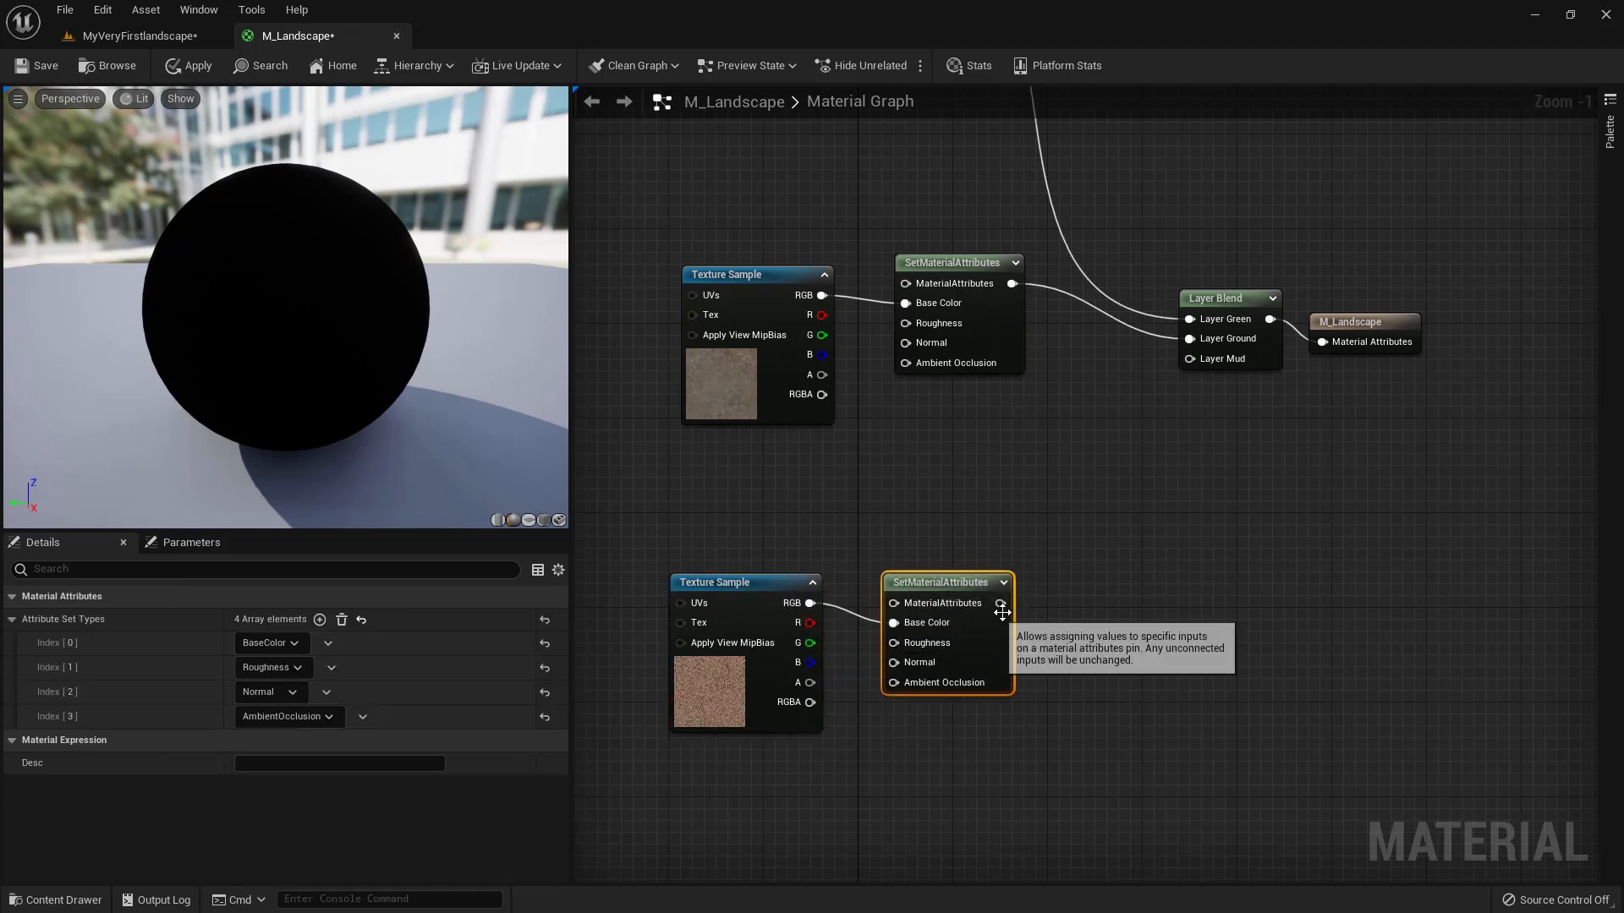
{"action": "left_click_drag", "start_coordinate": [1000, 603], "coordinate": [1205, 301]}
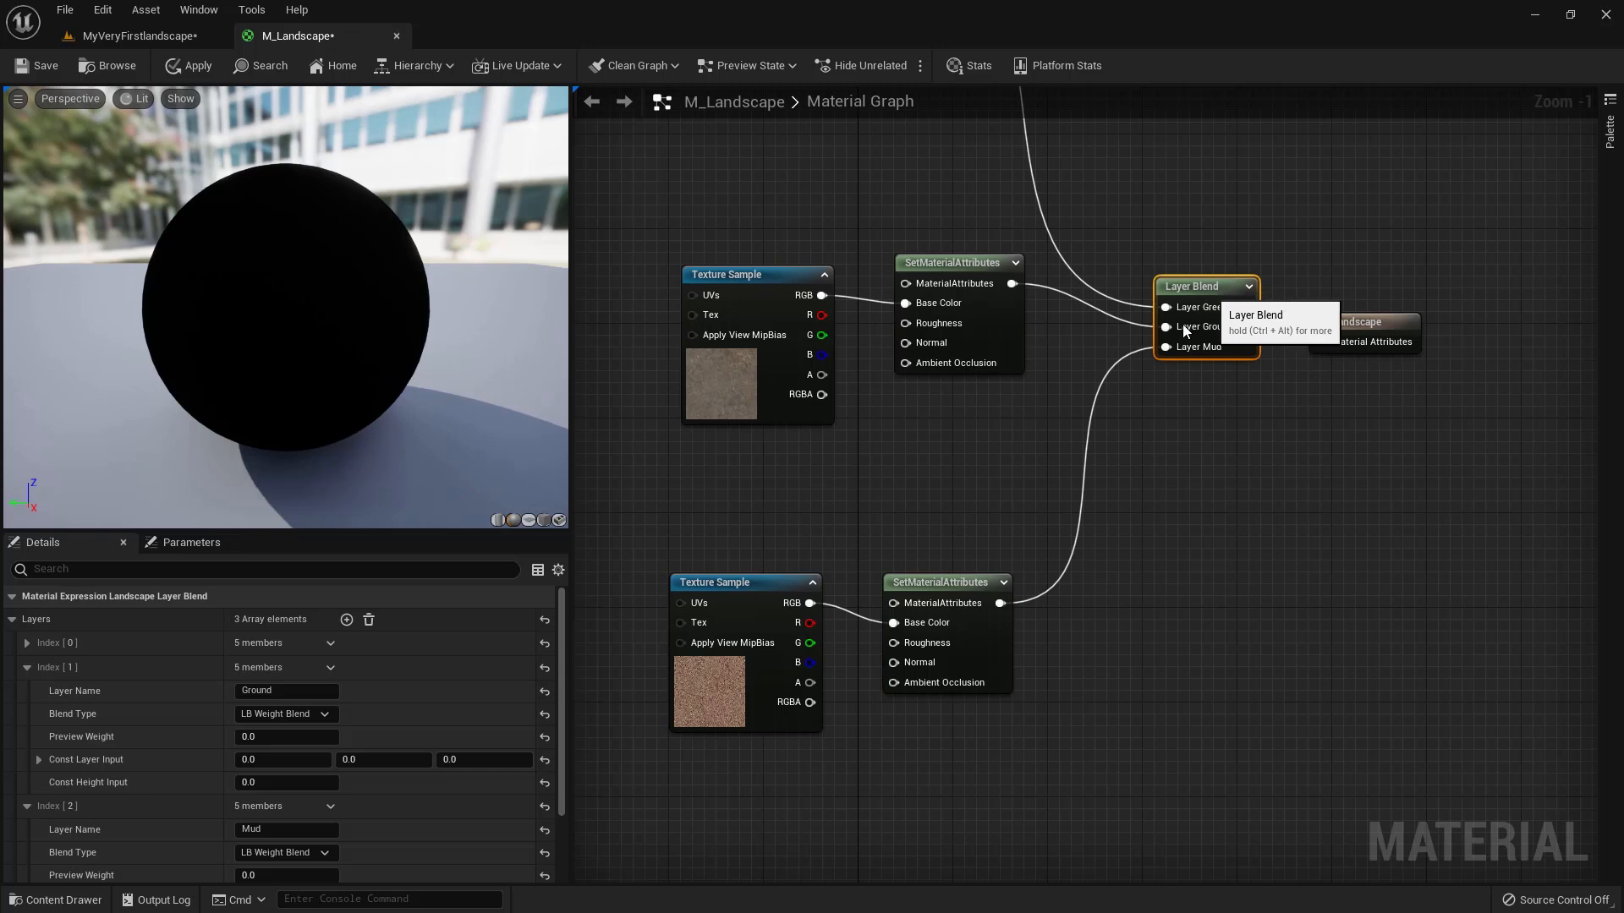
Step: Space the Green, Ground and Mud texture nodes farther from their SetMaterialAttributes nodes
{"action": "left_click_drag", "start_coordinate": [932, 586], "coordinate": [954, 563]}
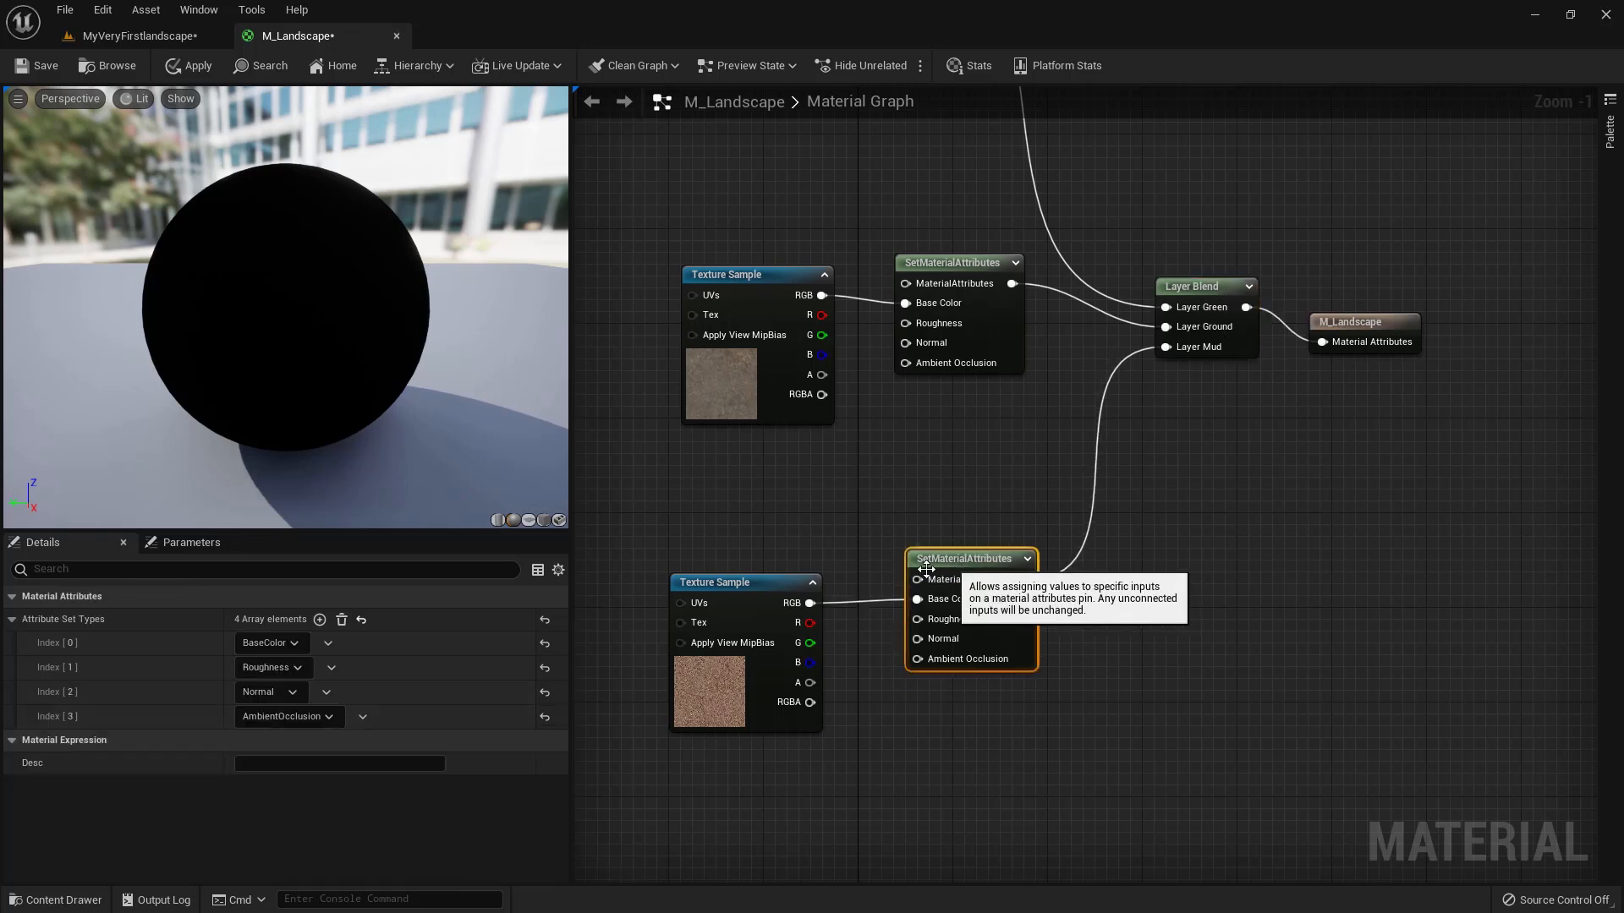
{"action": "left_click_drag", "start_coordinate": [706, 582], "coordinate": [717, 593]}
{"action": "left_click_drag", "start_coordinate": [729, 273], "coordinate": [646, 240]}
{"action": "left_click_drag", "start_coordinate": [743, 595], "coordinate": [648, 595]}
{"action": "scroll", "coordinate": [753, 492], "scroll_direction": "down", "scroll_amount": 2}
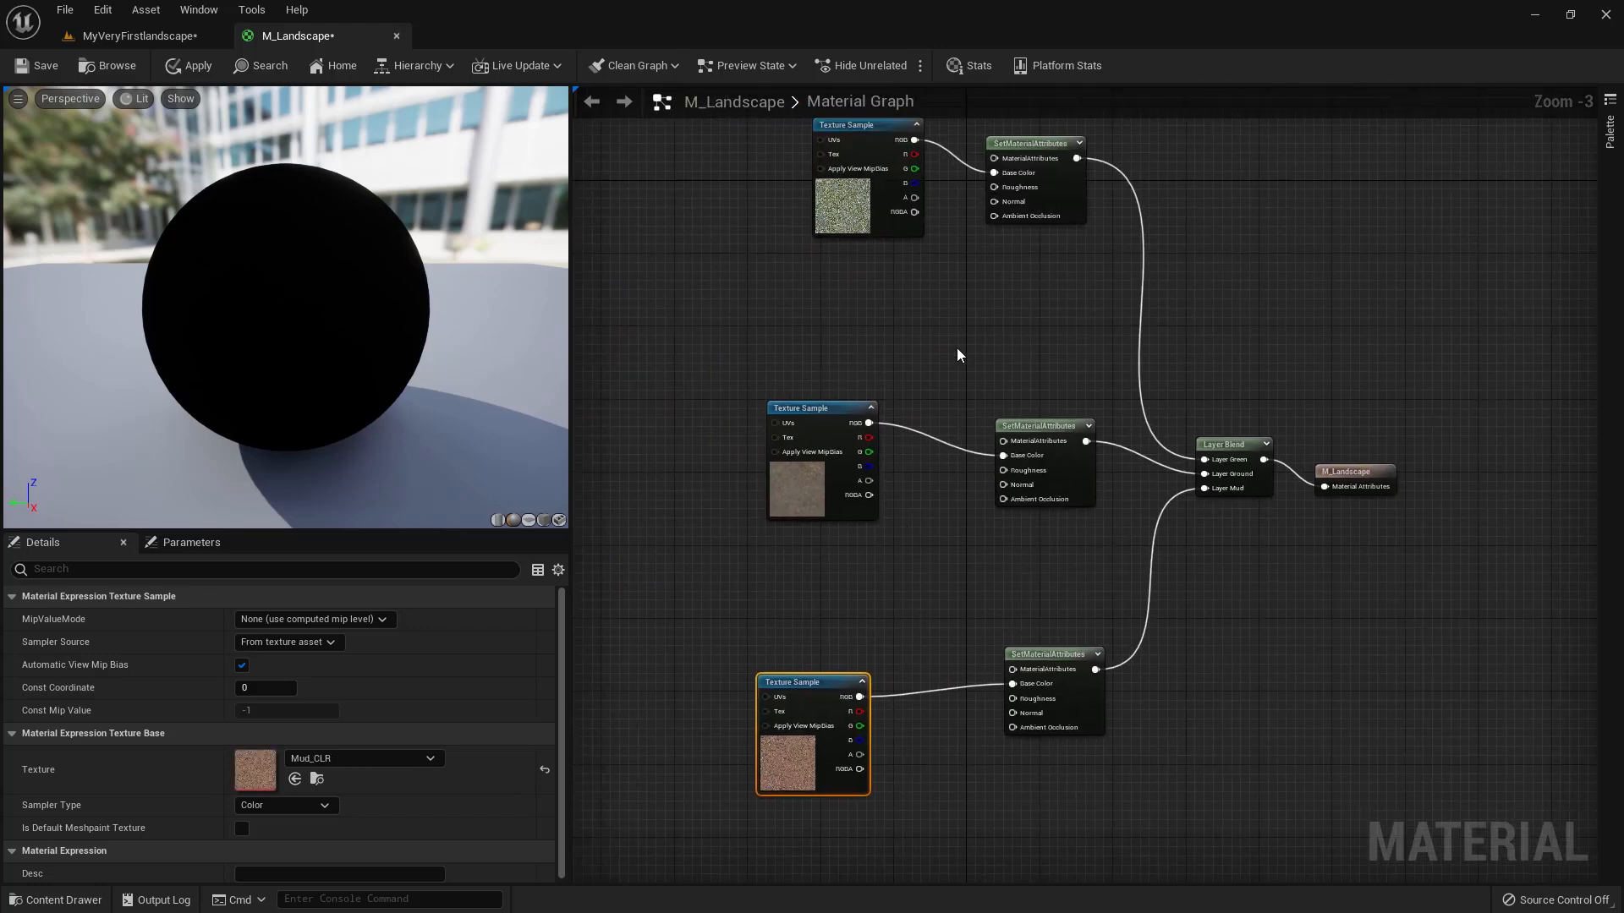
{"action": "left_click", "coordinate": [829, 133]}
{"action": "right_click_drag", "start_coordinate": [754, 296], "coordinate": [680, 513]}
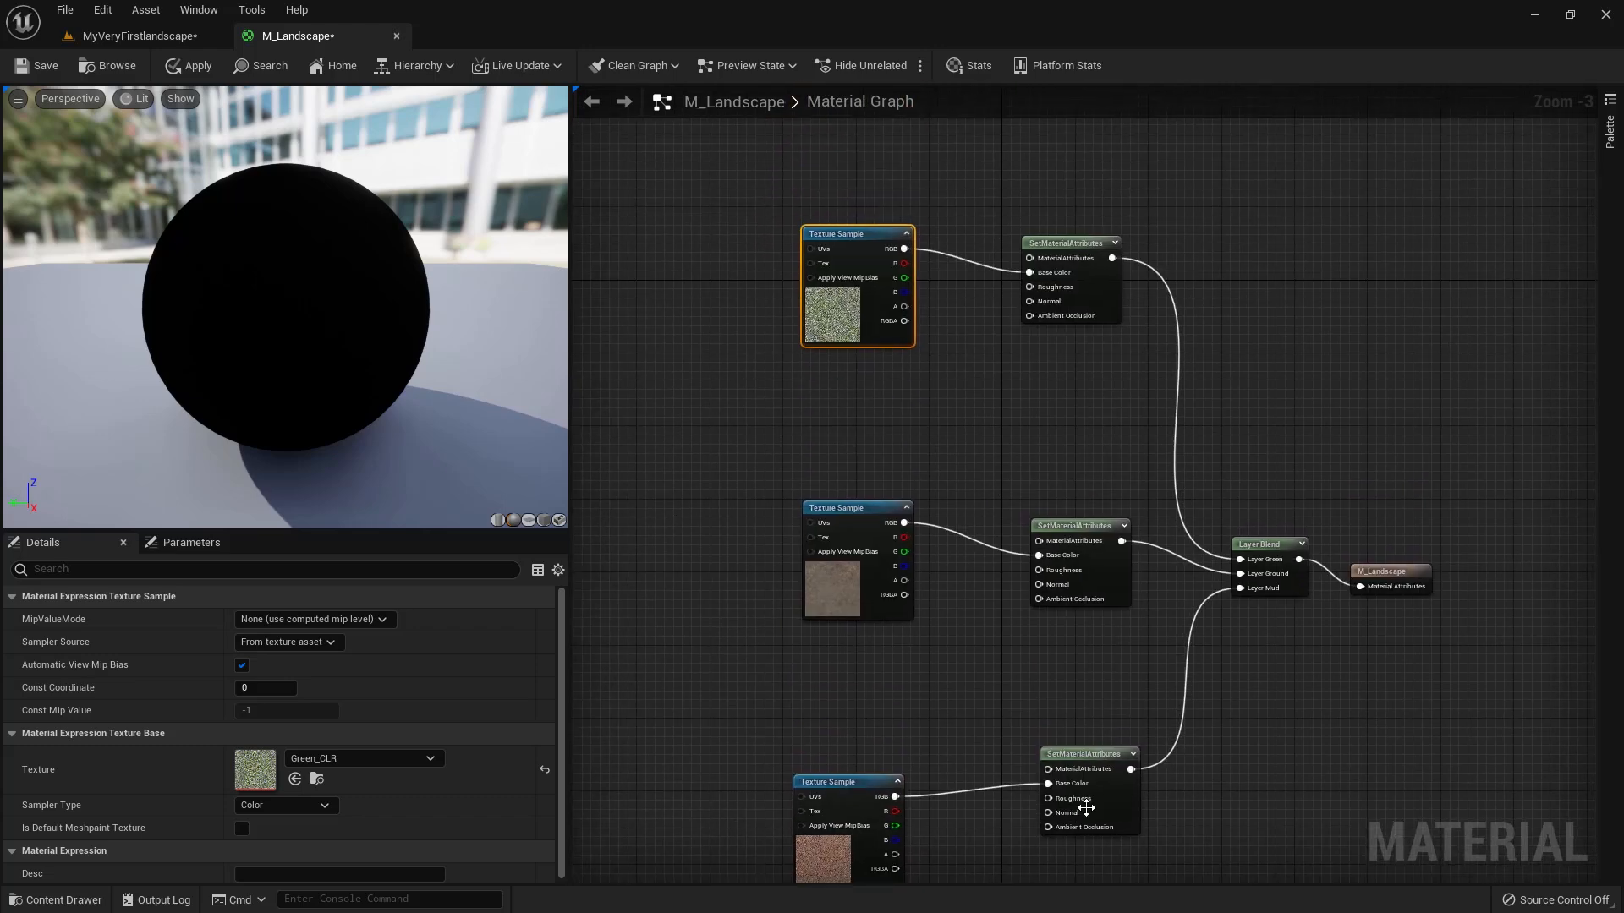
Step: Add the Green_AO, Green_NRM and Green_ROUGH textures to the material graph
{"action": "right_click_drag", "start_coordinate": [799, 723], "coordinate": [756, 706]}
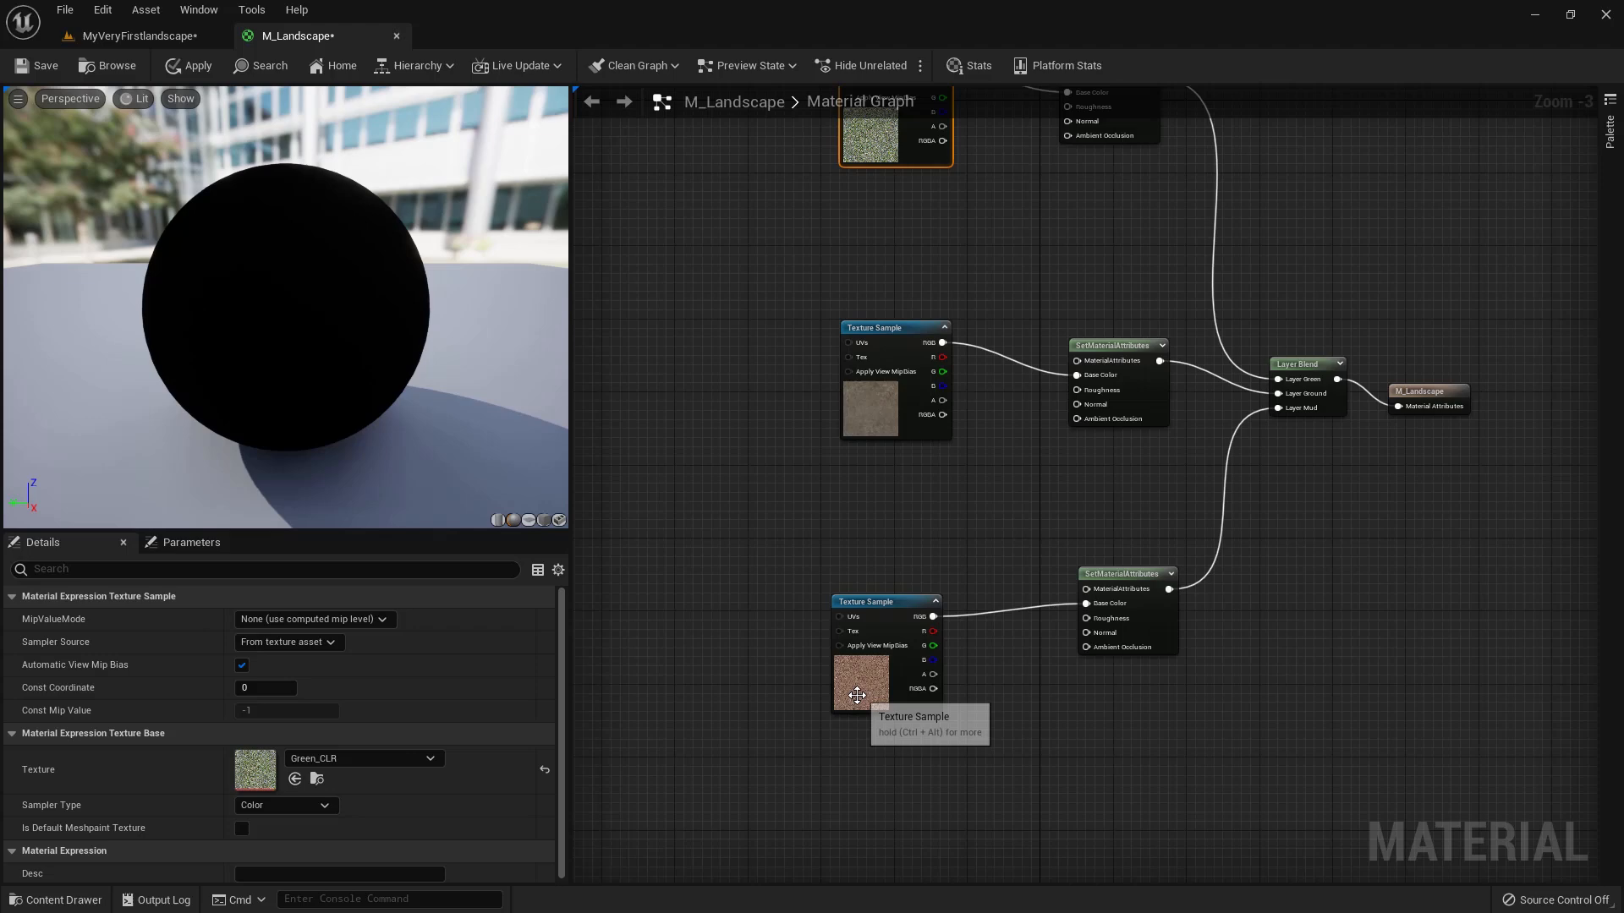
{"action": "left_click", "coordinate": [56, 900]}
{"action": "left_click", "coordinate": [309, 711]}
{"action": "left_click", "coordinate": [473, 702], "text": "ctrl"}
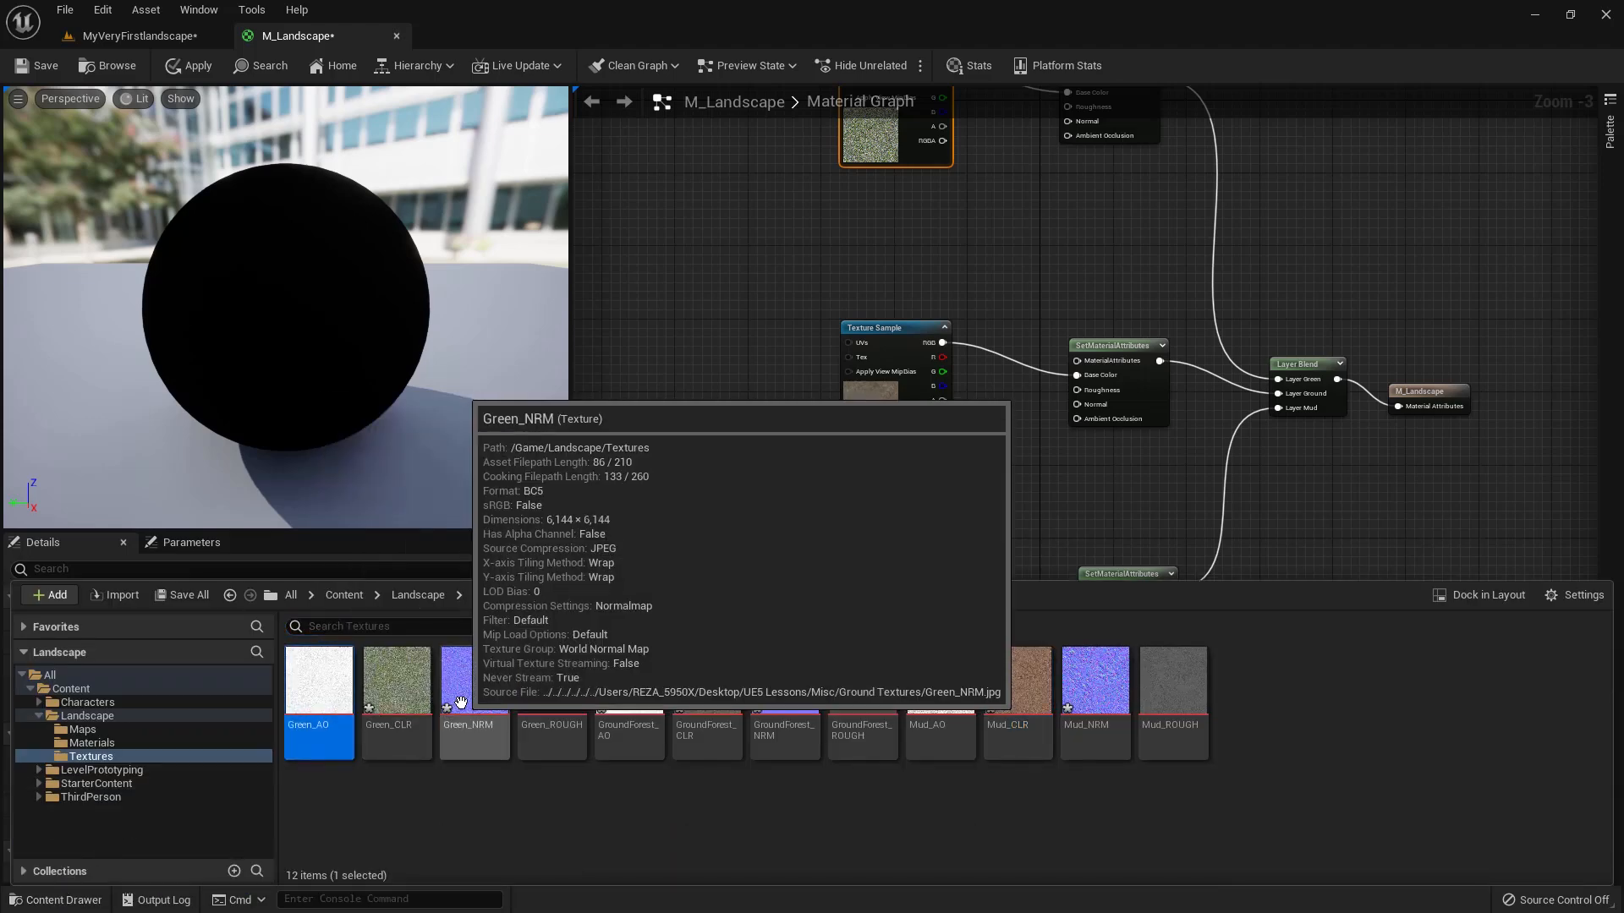
{"action": "left_click", "coordinate": [553, 705], "text": "ctrl"}
{"action": "left_click_drag", "start_coordinate": [552, 705], "coordinate": [727, 255]}
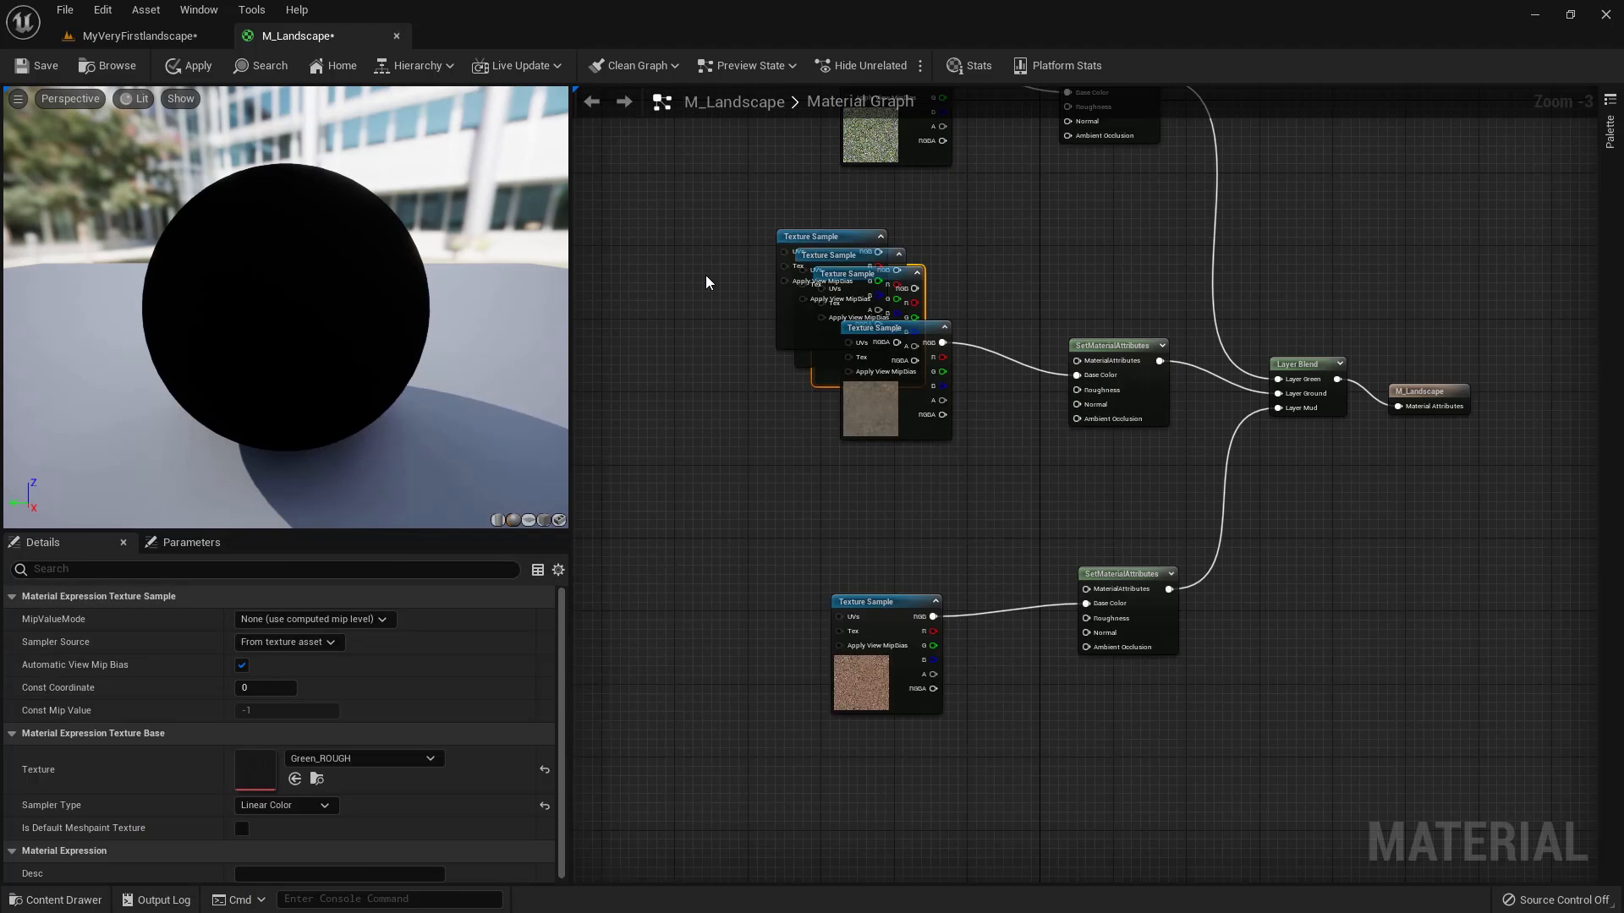
Step: Move Green_AO near the Green color texture and wire its RGB to Ambient Occlusion of the Green SetMaterialAttributes node
{"action": "scroll", "coordinate": [700, 283], "scroll_direction": "up", "scroll_amount": 1}
{"action": "right_click_drag", "start_coordinate": [700, 282], "coordinate": [718, 627]}
{"action": "left_click_drag", "start_coordinate": [812, 582], "coordinate": [991, 366]}
{"action": "left_click", "coordinate": [1112, 388]}
{"action": "left_click_drag", "start_coordinate": [956, 250], "coordinate": [963, 244]}
{"action": "left_click_drag", "start_coordinate": [1118, 389], "coordinate": [1118, 227]}
{"action": "left_click_drag", "start_coordinate": [911, 239], "coordinate": [1012, 402]}
{"action": "left_click_drag", "start_coordinate": [910, 392], "coordinate": [935, 169]}
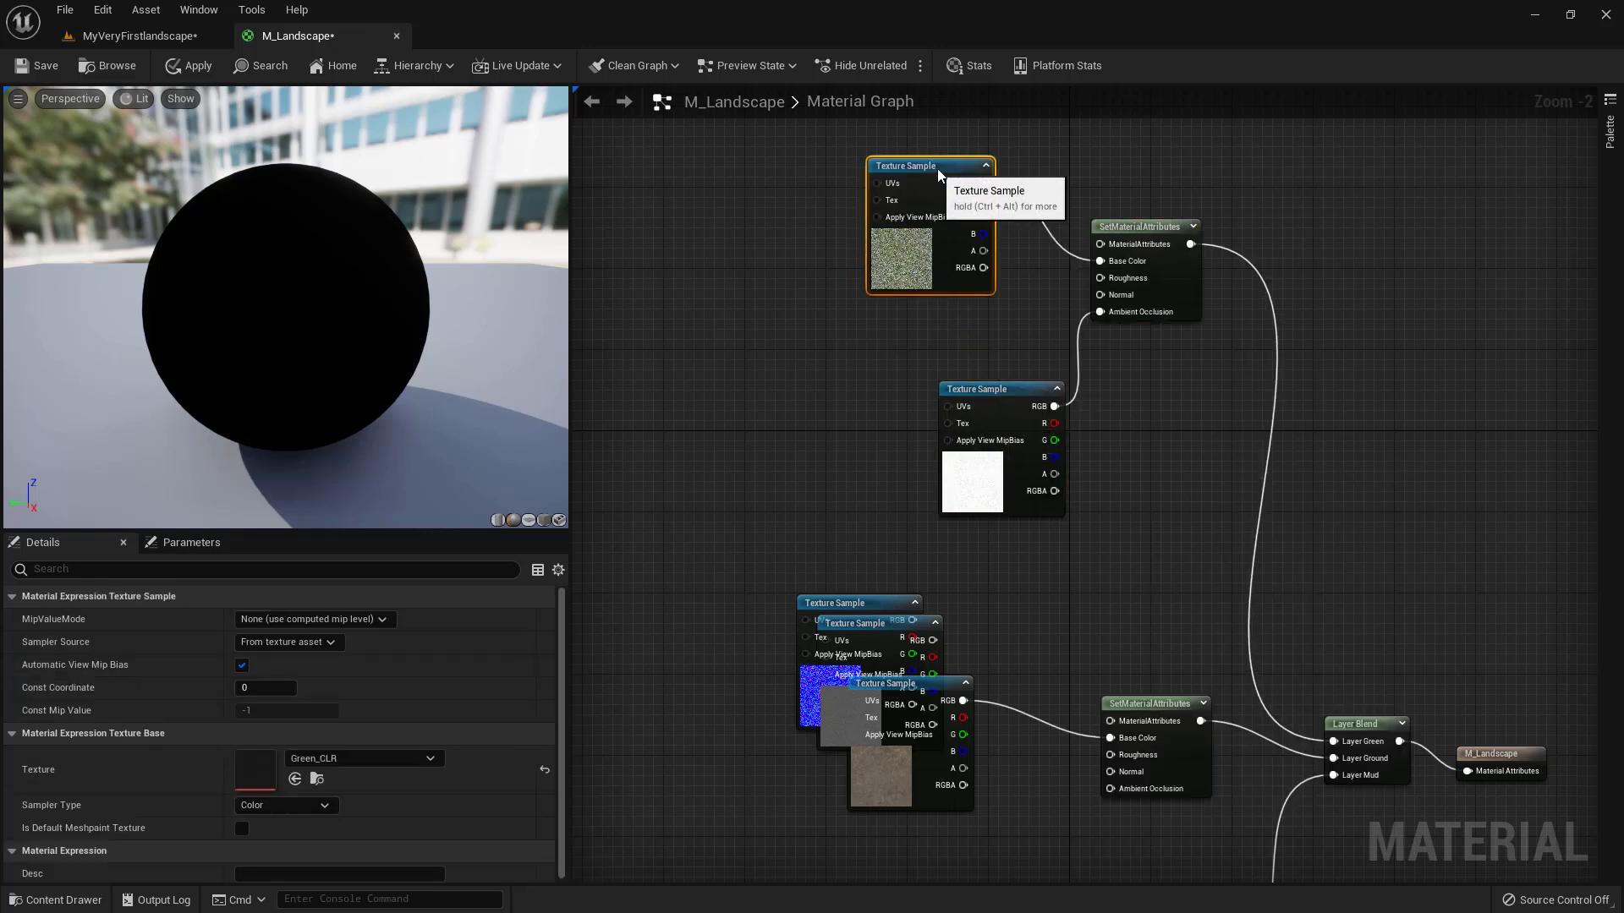
{"action": "left_click_drag", "start_coordinate": [964, 391], "coordinate": [793, 377]}
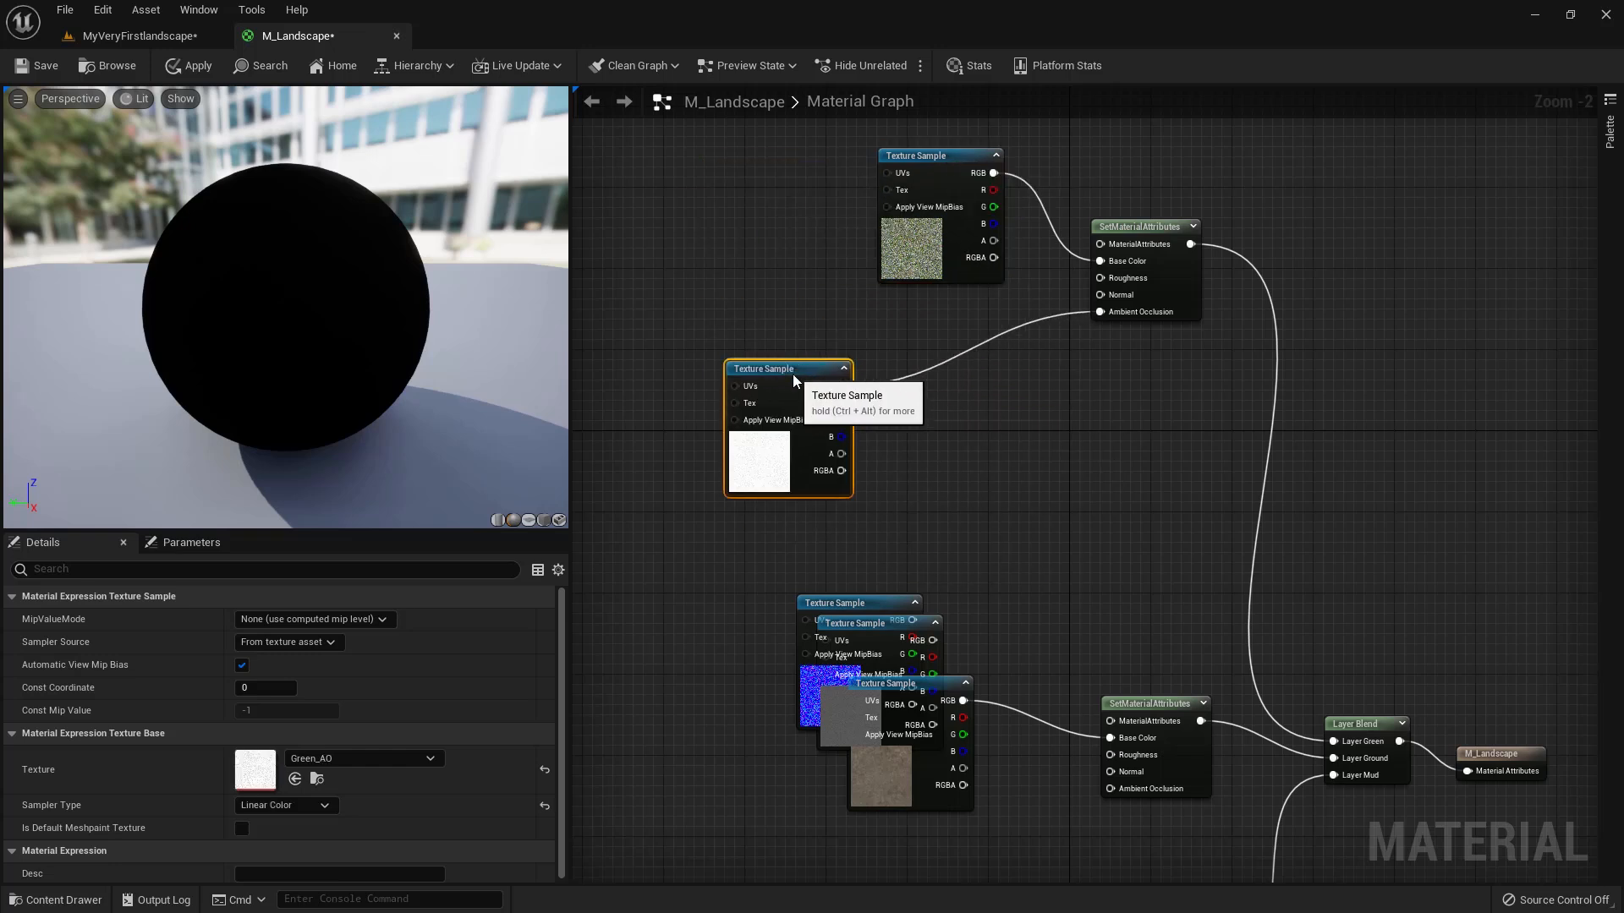
Step: Wire Green_ROUGH to Roughness and Green_NRM to Normal, arranging the four Green textures in a two-by-two block
{"action": "left_click_drag", "start_coordinate": [899, 699], "coordinate": [1020, 343]}
{"action": "left_click_drag", "start_coordinate": [1100, 294], "coordinate": [1100, 278]}
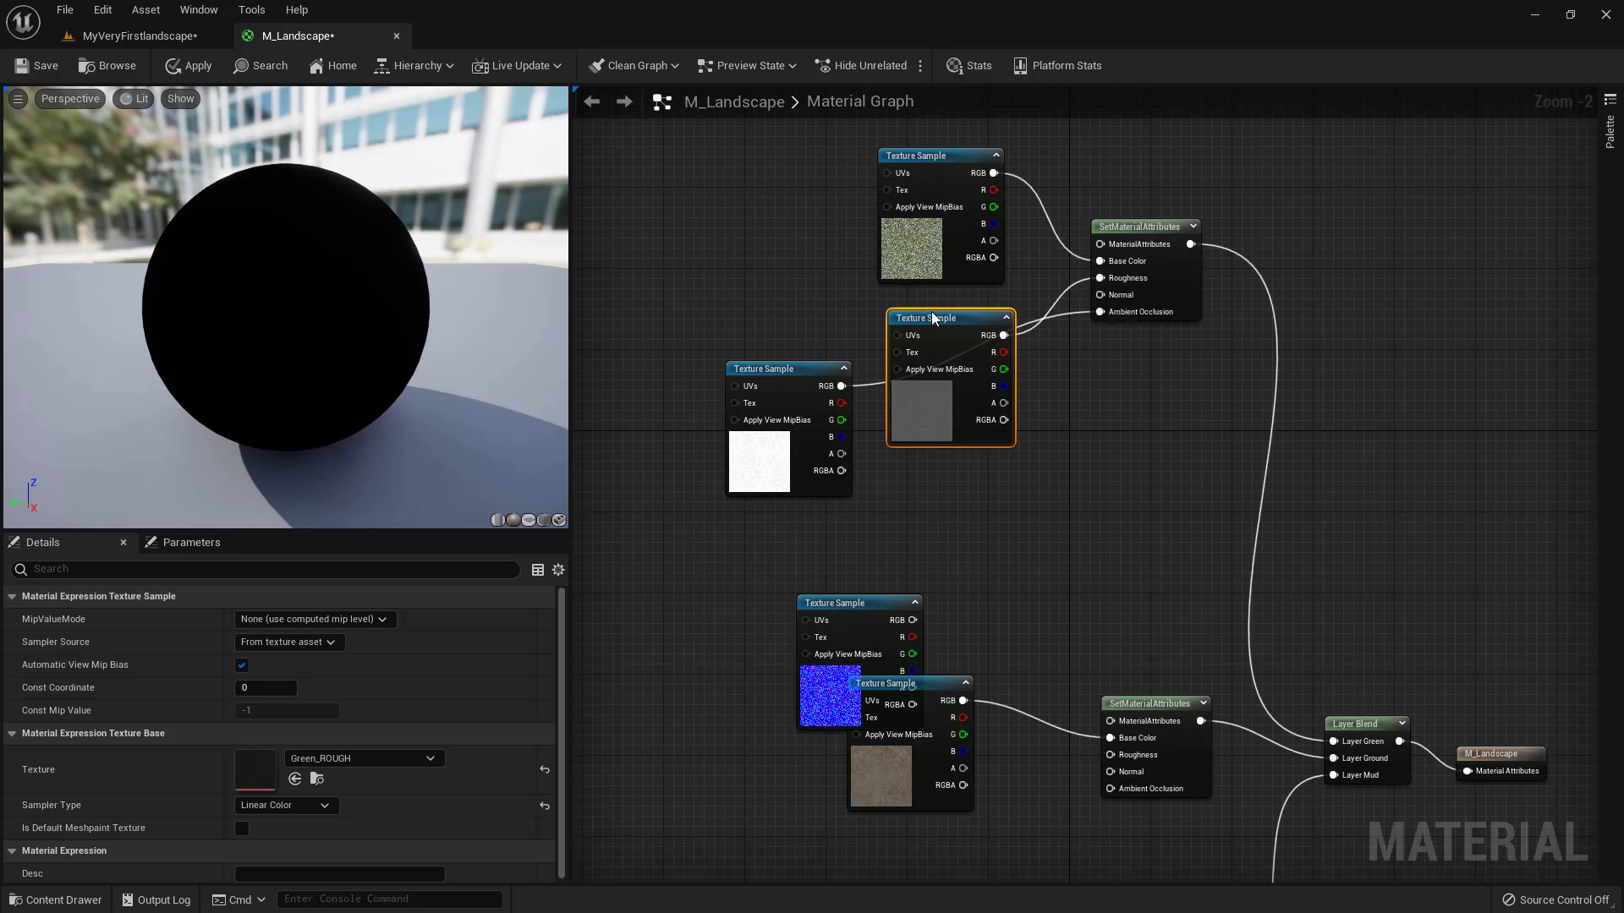
{"action": "left_click_drag", "start_coordinate": [799, 368], "coordinate": [799, 156]}
{"action": "left_click_drag", "start_coordinate": [850, 606], "coordinate": [1100, 294]}
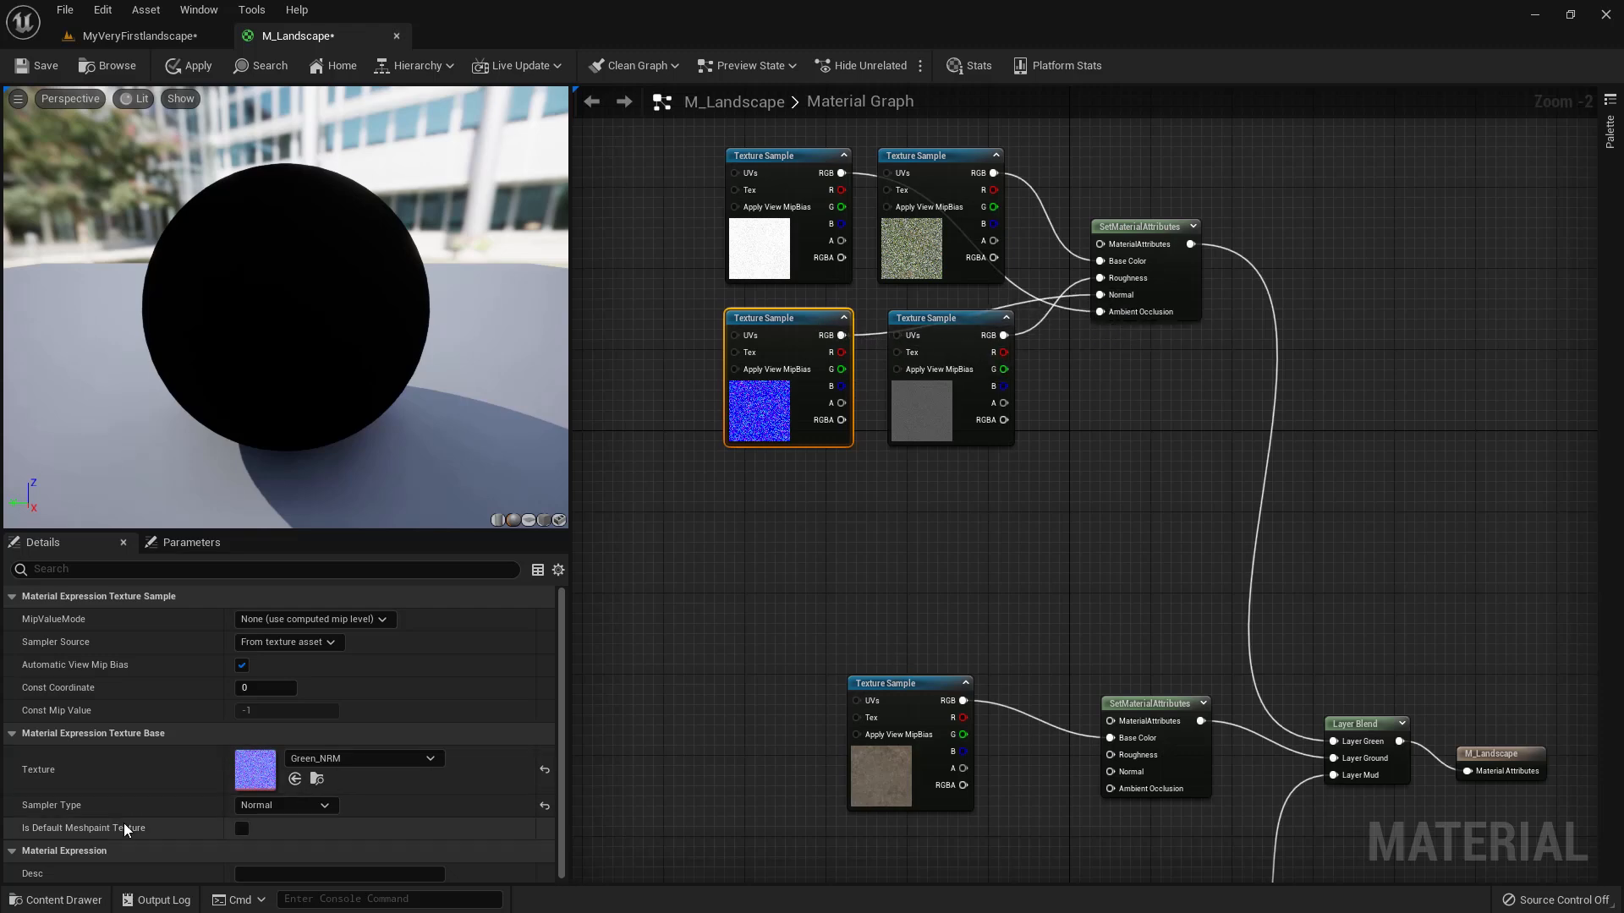
Step: Add the GroundForest_AO, GroundForest_NRM and GroundForest_ROUGH textures to the material graph
{"action": "left_click", "coordinate": [56, 900]}
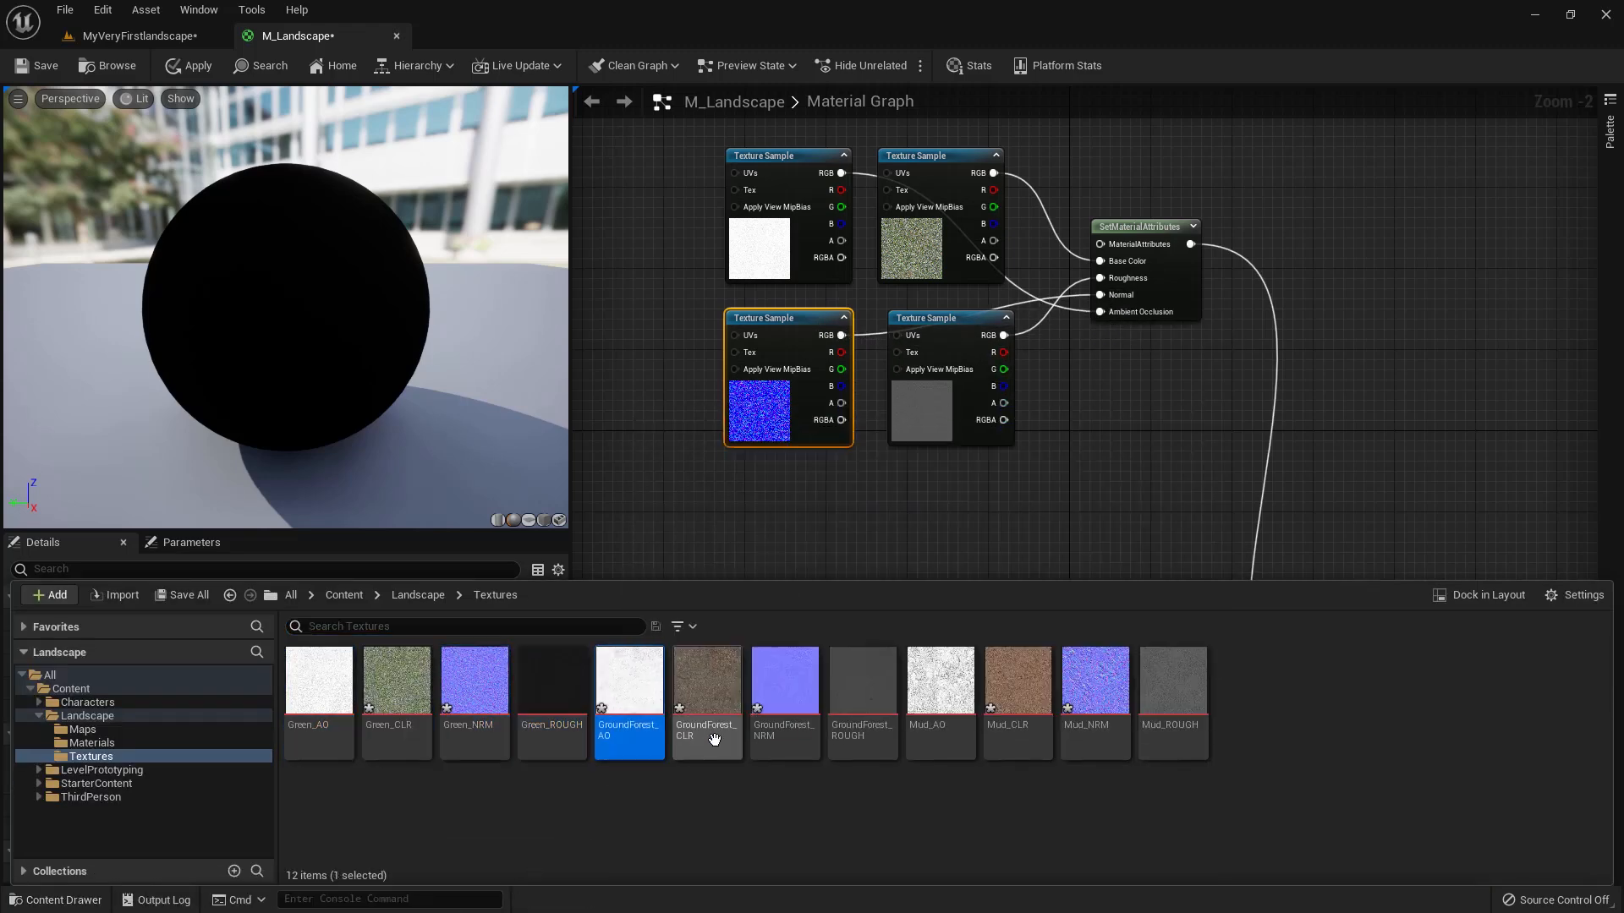
{"action": "left_click", "coordinate": [787, 728], "text": "ctrl"}
{"action": "left_click", "coordinate": [869, 708], "text": "ctrl"}
{"action": "left_click_drag", "start_coordinate": [863, 696], "coordinate": [799, 547]}
Step: Arrange the GroundForest AO, NRM and ROUGH textures in a two-by-two block with the Ground color texture
{"action": "right_click_drag", "start_coordinate": [725, 618], "coordinate": [788, 306]}
{"action": "left_click_drag", "start_coordinate": [972, 372], "coordinate": [866, 387]}
{"action": "left_click_drag", "start_coordinate": [939, 279], "coordinate": [964, 493]}
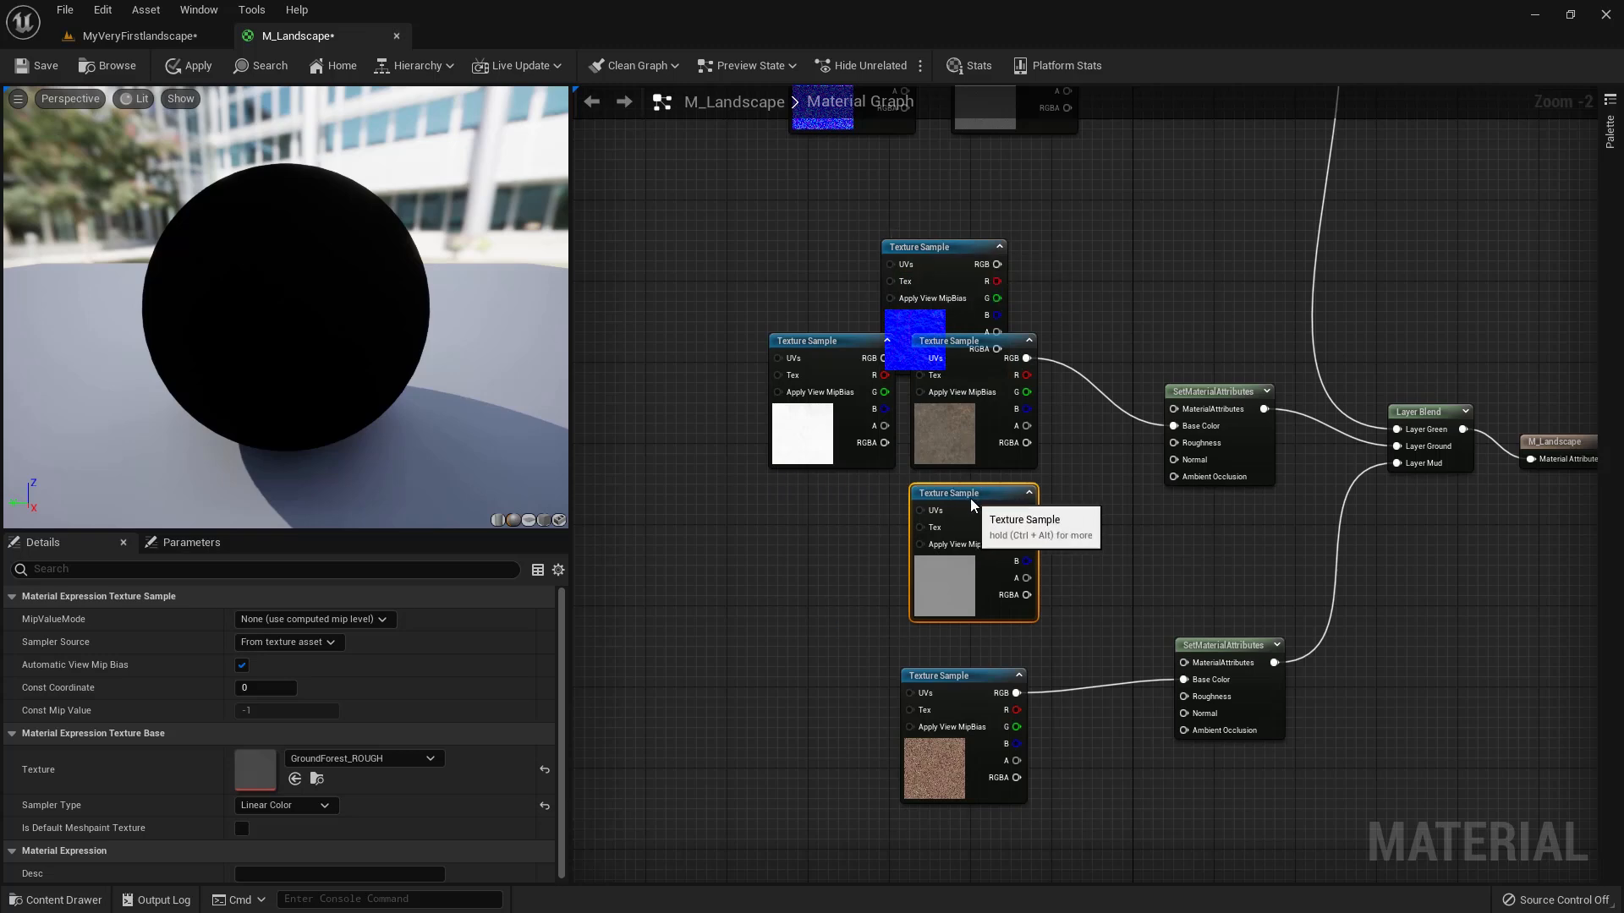
{"action": "left_click_drag", "start_coordinate": [959, 267], "coordinate": [834, 512]}
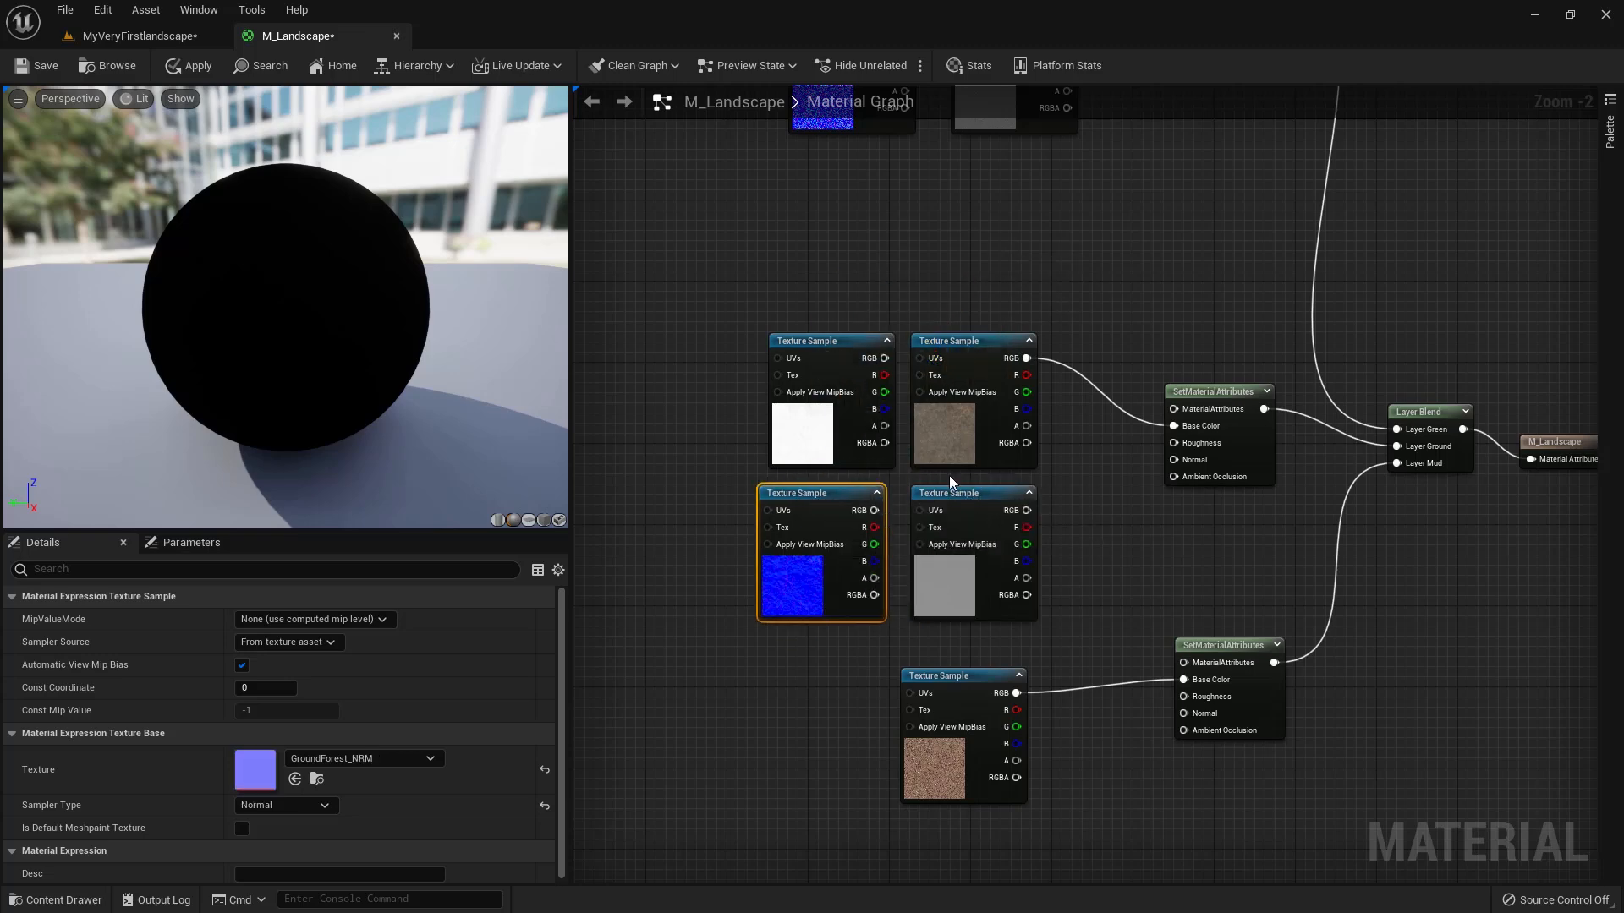
Step: Wire GroundForest_AO to Ambient Occlusion, GroundForest_NRM to Normal and GroundForest_ROUGH to Roughness on the Ground SetMaterialAttributes node
{"action": "left_click_drag", "start_coordinate": [885, 359], "coordinate": [1057, 414]}
{"action": "left_click_drag", "start_coordinate": [875, 510], "coordinate": [1173, 460]}
{"action": "left_click_drag", "start_coordinate": [1026, 511], "coordinate": [1173, 442]}
Step: Move the Mud texture and its SetMaterialAttributes node down, and bring the Green layer's nodes closer to the Ground group
{"action": "left_click_drag", "start_coordinate": [978, 678], "coordinate": [968, 792]}
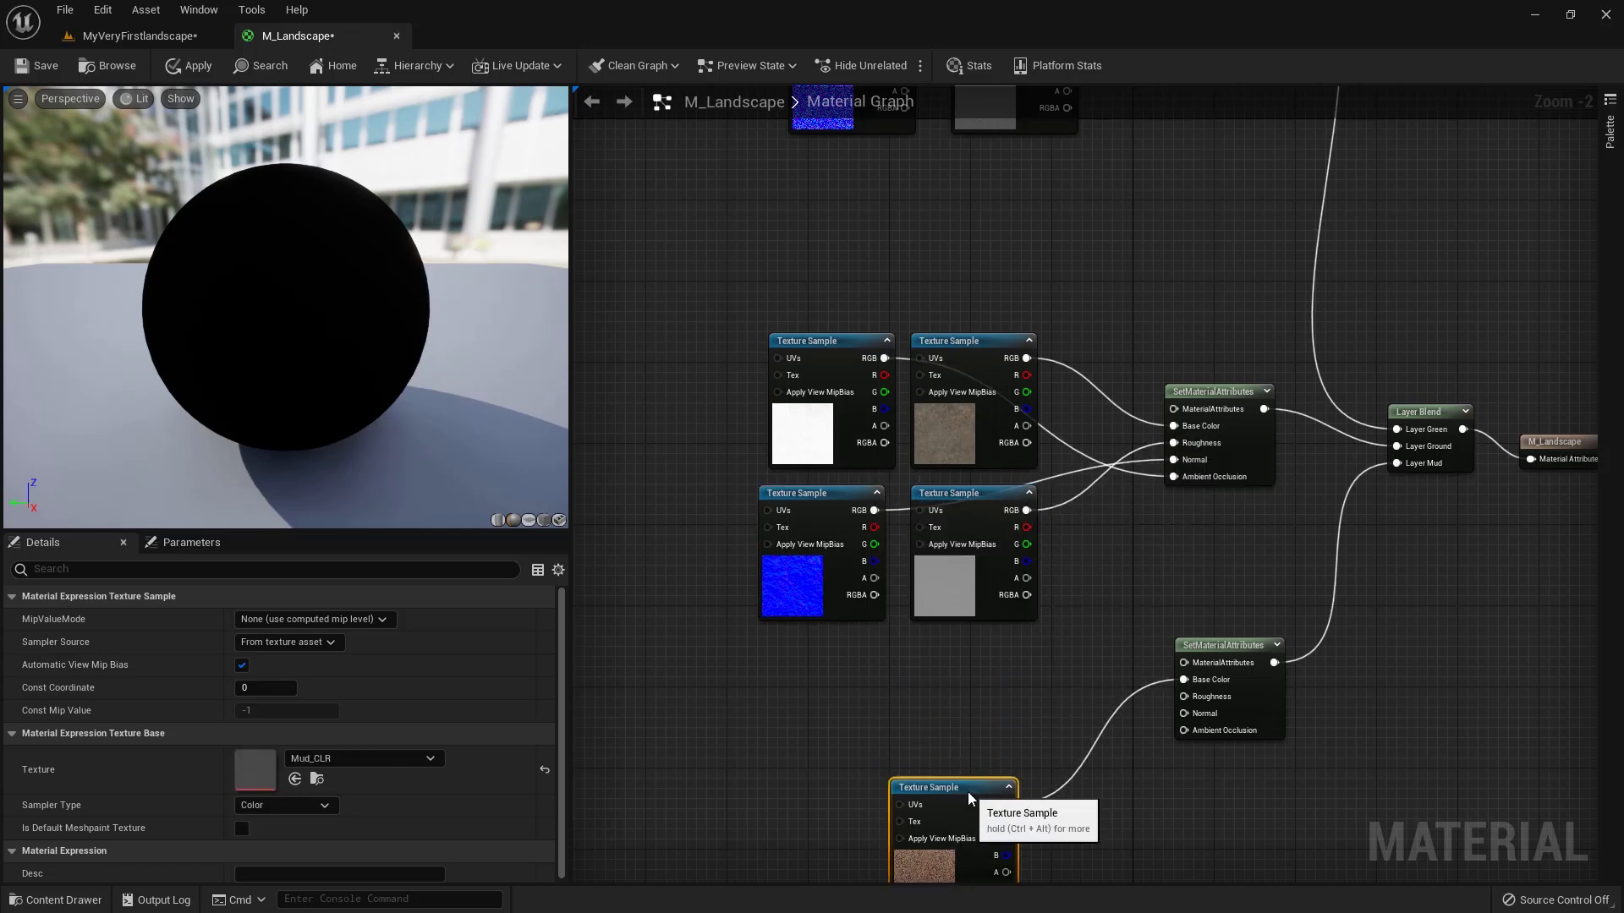
{"action": "left_click_drag", "start_coordinate": [1256, 647], "coordinate": [1271, 778]}
{"action": "scroll", "coordinate": [1218, 668], "scroll_direction": "down", "scroll_amount": 4}
{"action": "left_click_drag", "start_coordinate": [1045, 353], "coordinate": [1194, 464]}
{"action": "left_click_drag", "start_coordinate": [1068, 679], "coordinate": [1215, 692]}
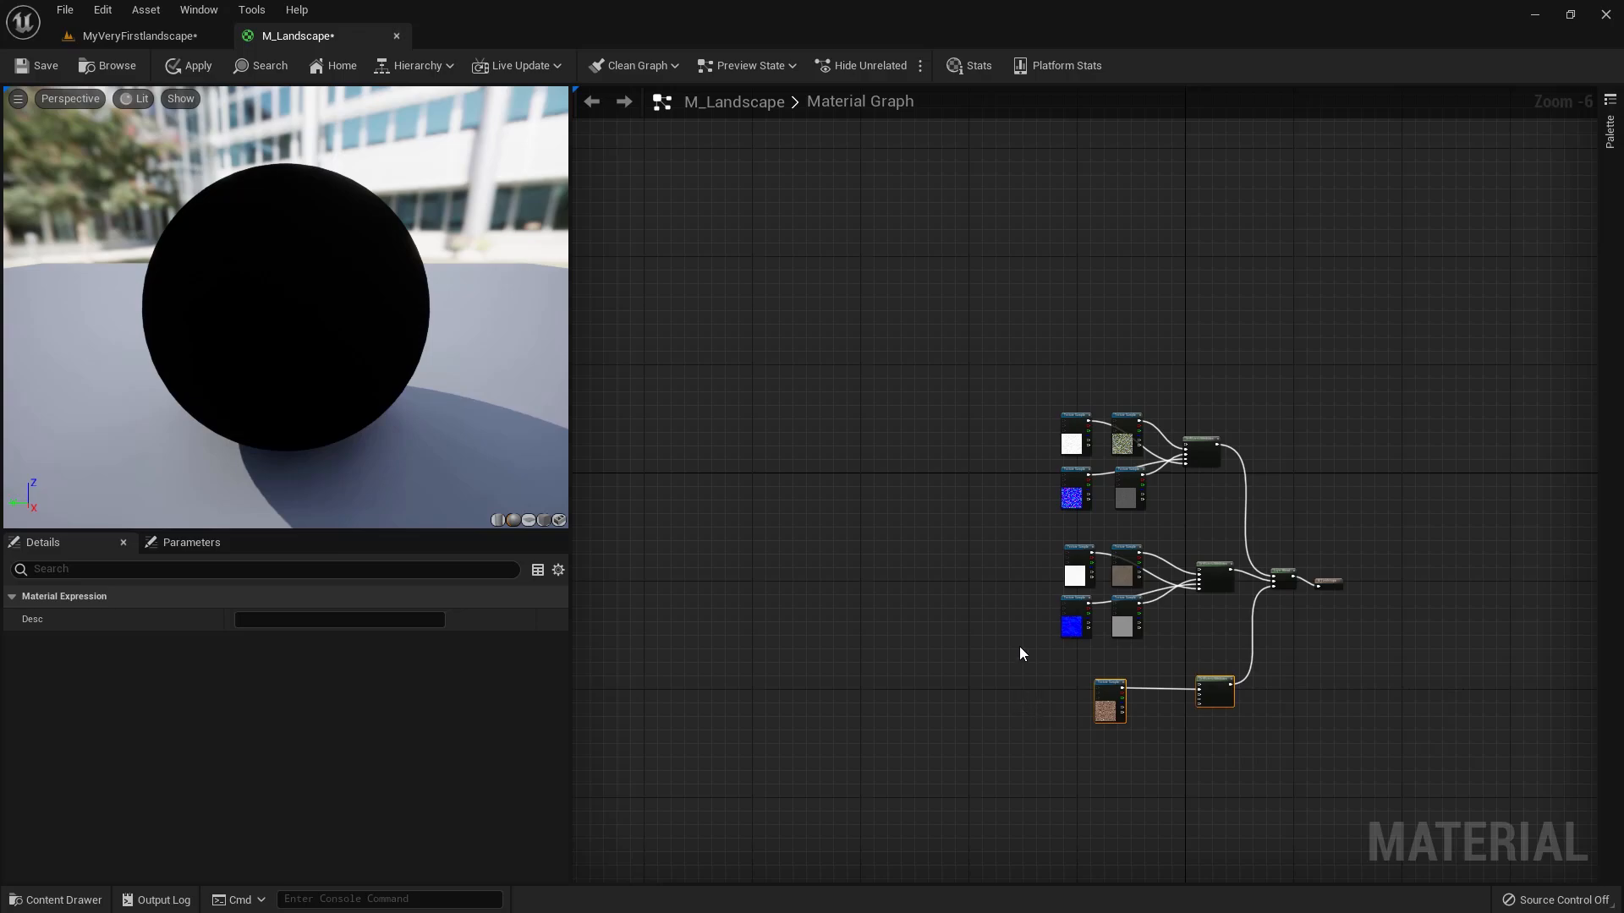
Step: Align the Mud texture beneath the Ground textures and reposition the Mud and Green SetMaterialAttributes nodes
{"action": "right_click_drag", "start_coordinate": [1049, 683], "coordinate": [962, 481]}
{"action": "scroll", "coordinate": [962, 481], "scroll_direction": "up", "scroll_amount": 4}
{"action": "left_click_drag", "start_coordinate": [1116, 467], "coordinate": [1172, 436]}
{"action": "left_click", "coordinate": [1111, 447]}
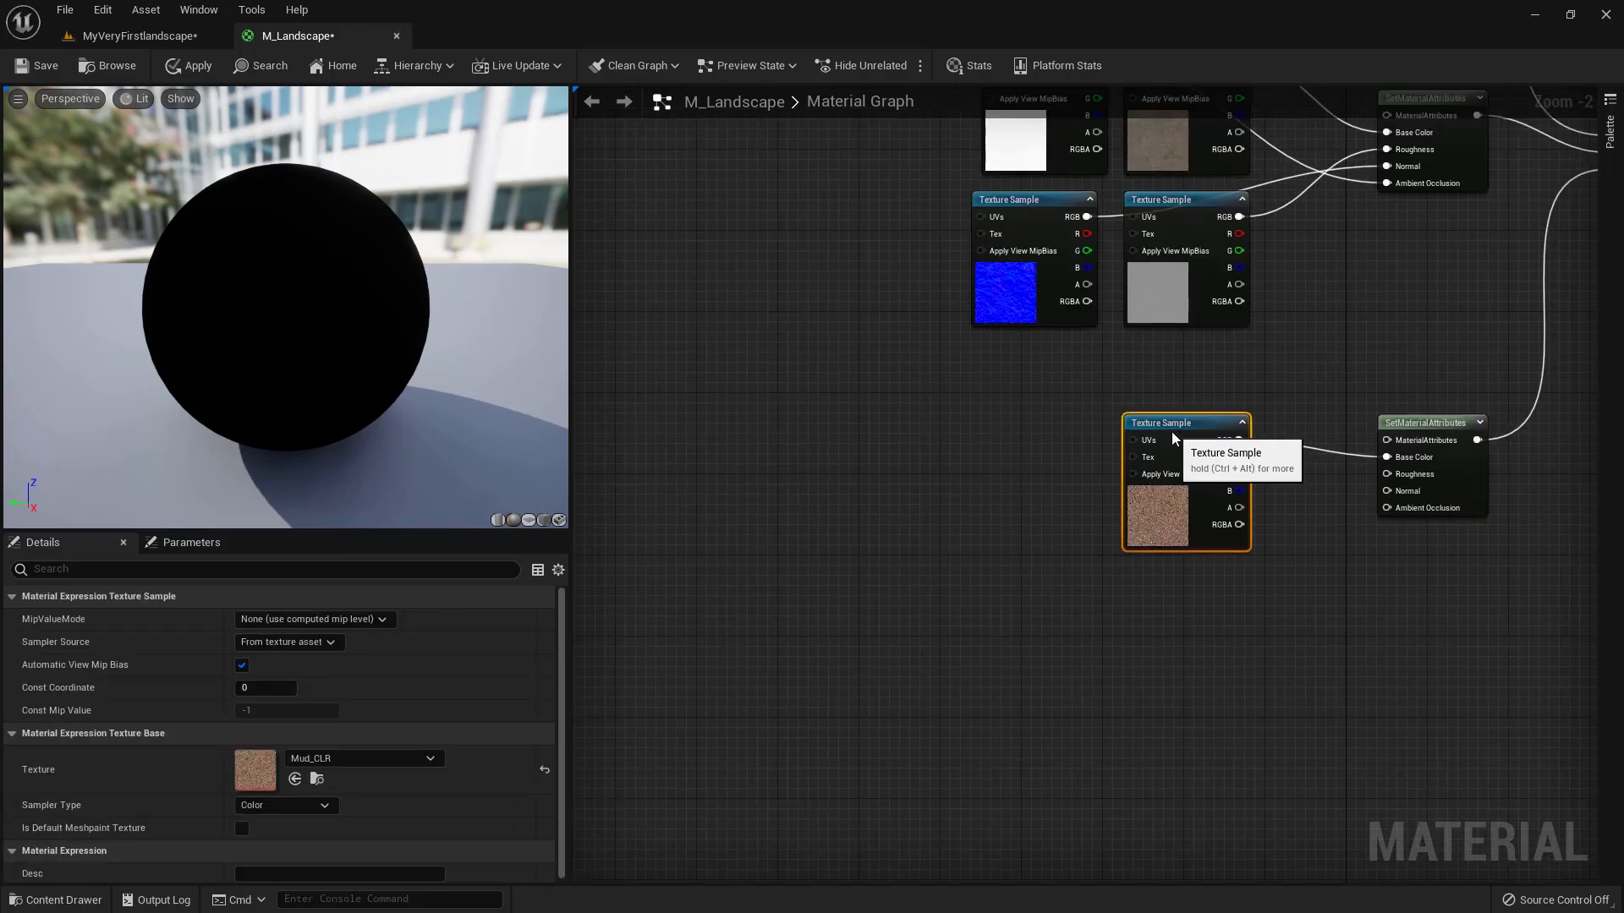
{"action": "scroll", "coordinate": [1133, 436], "scroll_direction": "down", "scroll_amount": 3}
{"action": "right_click_drag", "start_coordinate": [1063, 433], "coordinate": [970, 539]}
{"action": "left_click_drag", "start_coordinate": [1166, 539], "coordinate": [1159, 513]}
{"action": "left_click_drag", "start_coordinate": [1163, 193], "coordinate": [1163, 218]}
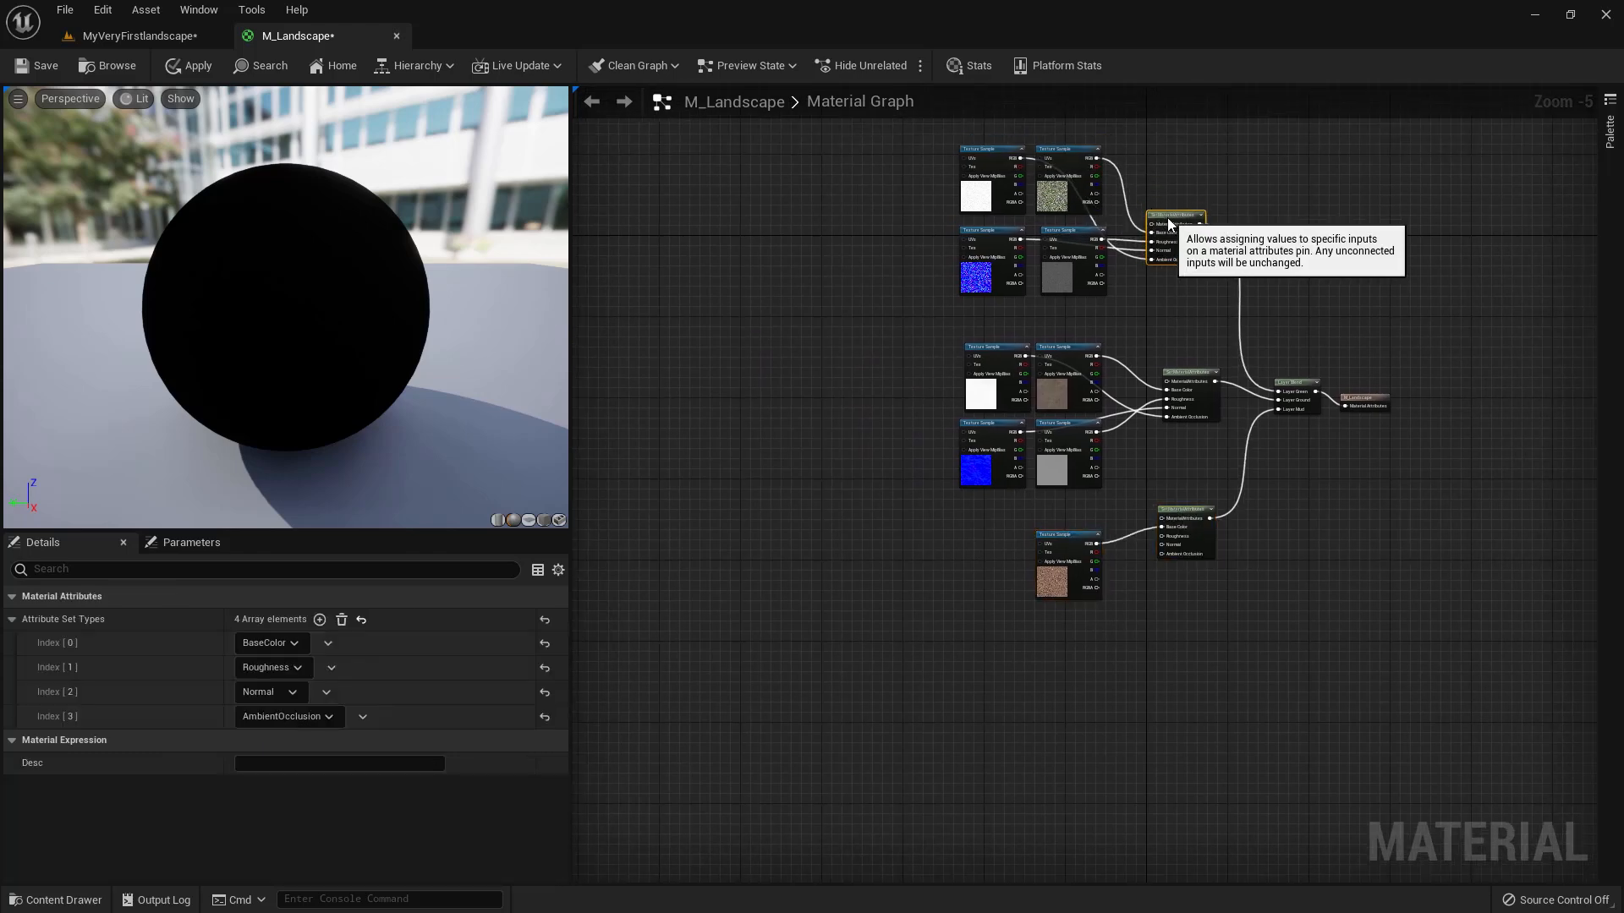
Step: Add the Mud_AO, Mud_NRM and Mud_ROUGH textures to the material graph
{"action": "scroll", "coordinate": [974, 530], "scroll_direction": "up", "scroll_amount": 2}
{"action": "scroll", "coordinate": [975, 529], "scroll_direction": "up", "scroll_amount": 1}
{"action": "right_click_drag", "start_coordinate": [975, 529], "coordinate": [768, 579]}
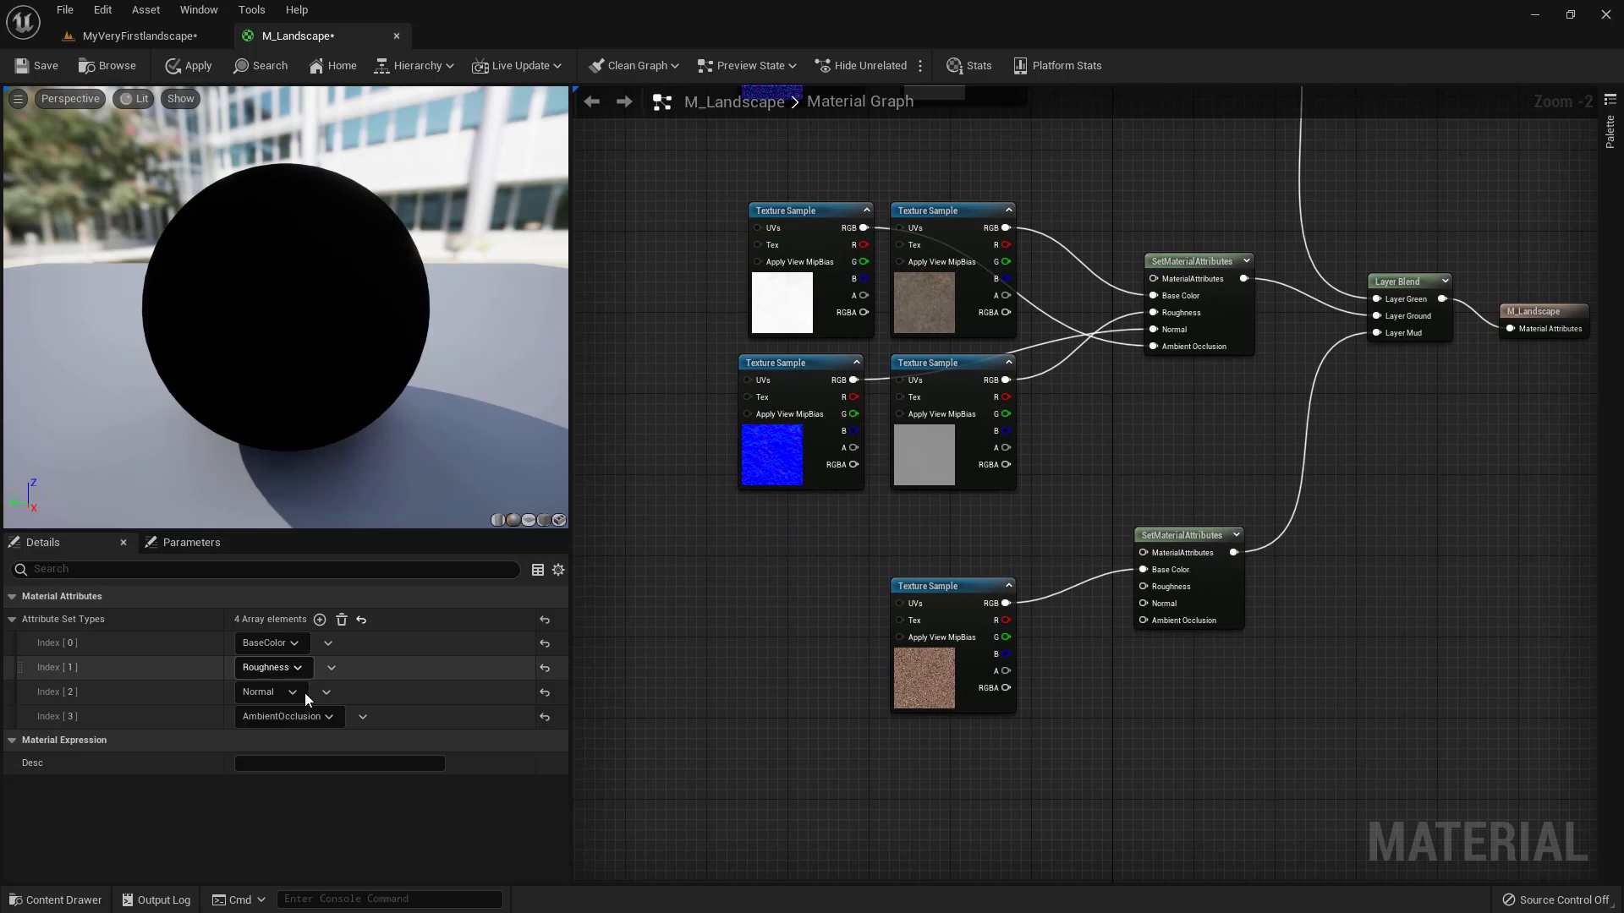
{"action": "left_click", "coordinate": [55, 899]}
{"action": "left_click", "coordinate": [939, 685]}
{"action": "left_click", "coordinate": [1065, 712], "text": "ctrl"}
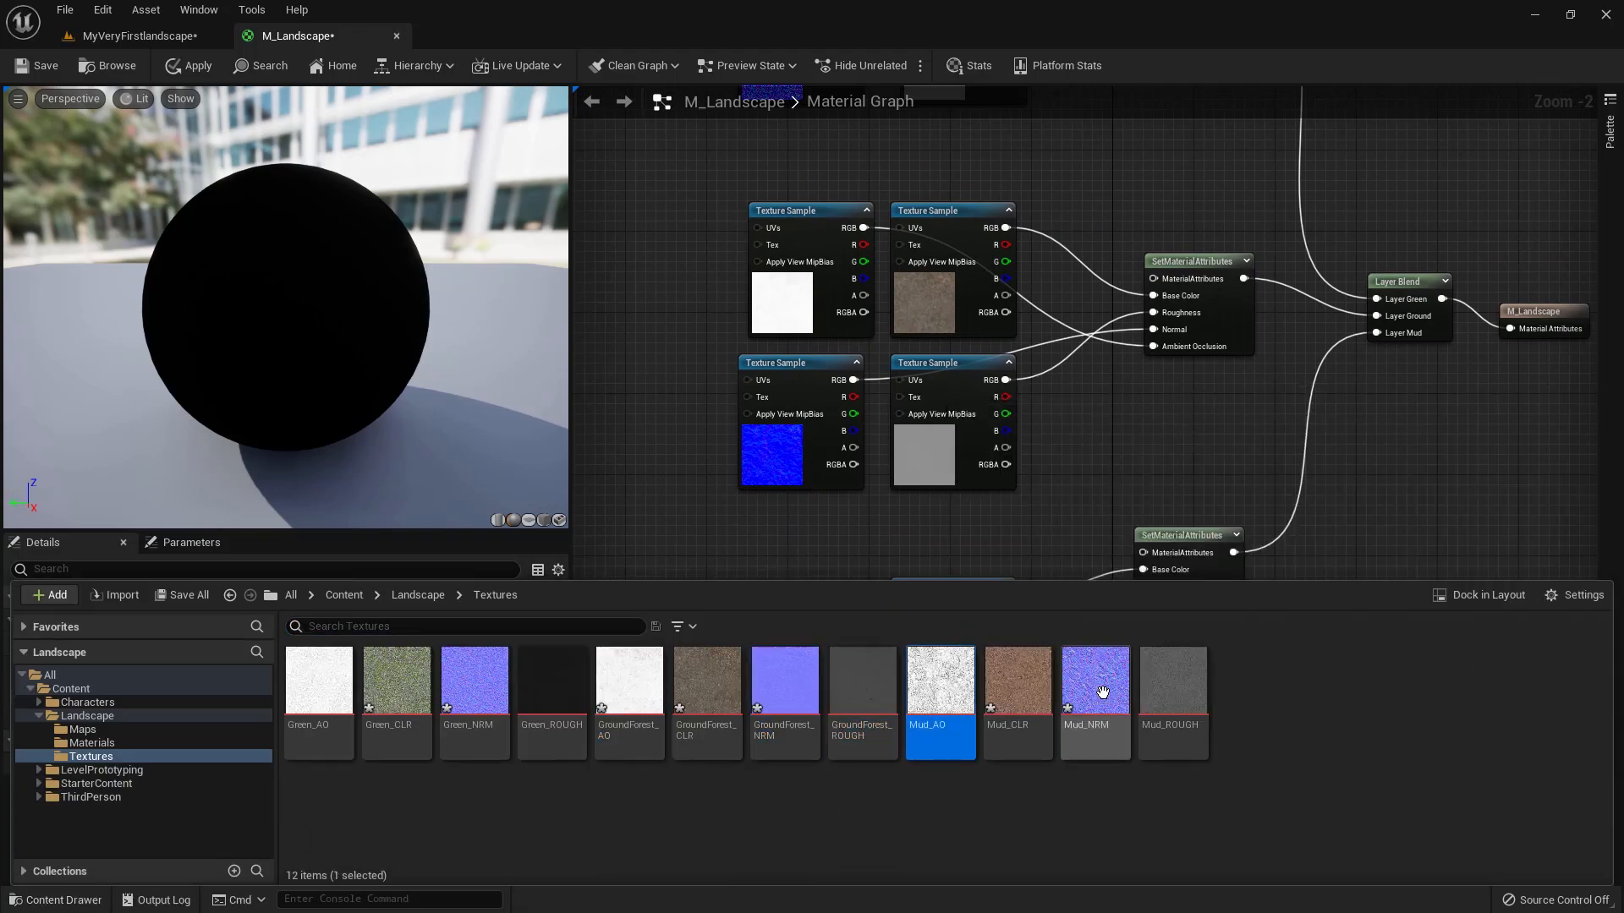
{"action": "left_click", "coordinate": [1174, 695], "text": "ctrl"}
{"action": "left_click_drag", "start_coordinate": [1178, 700], "coordinate": [793, 570]}
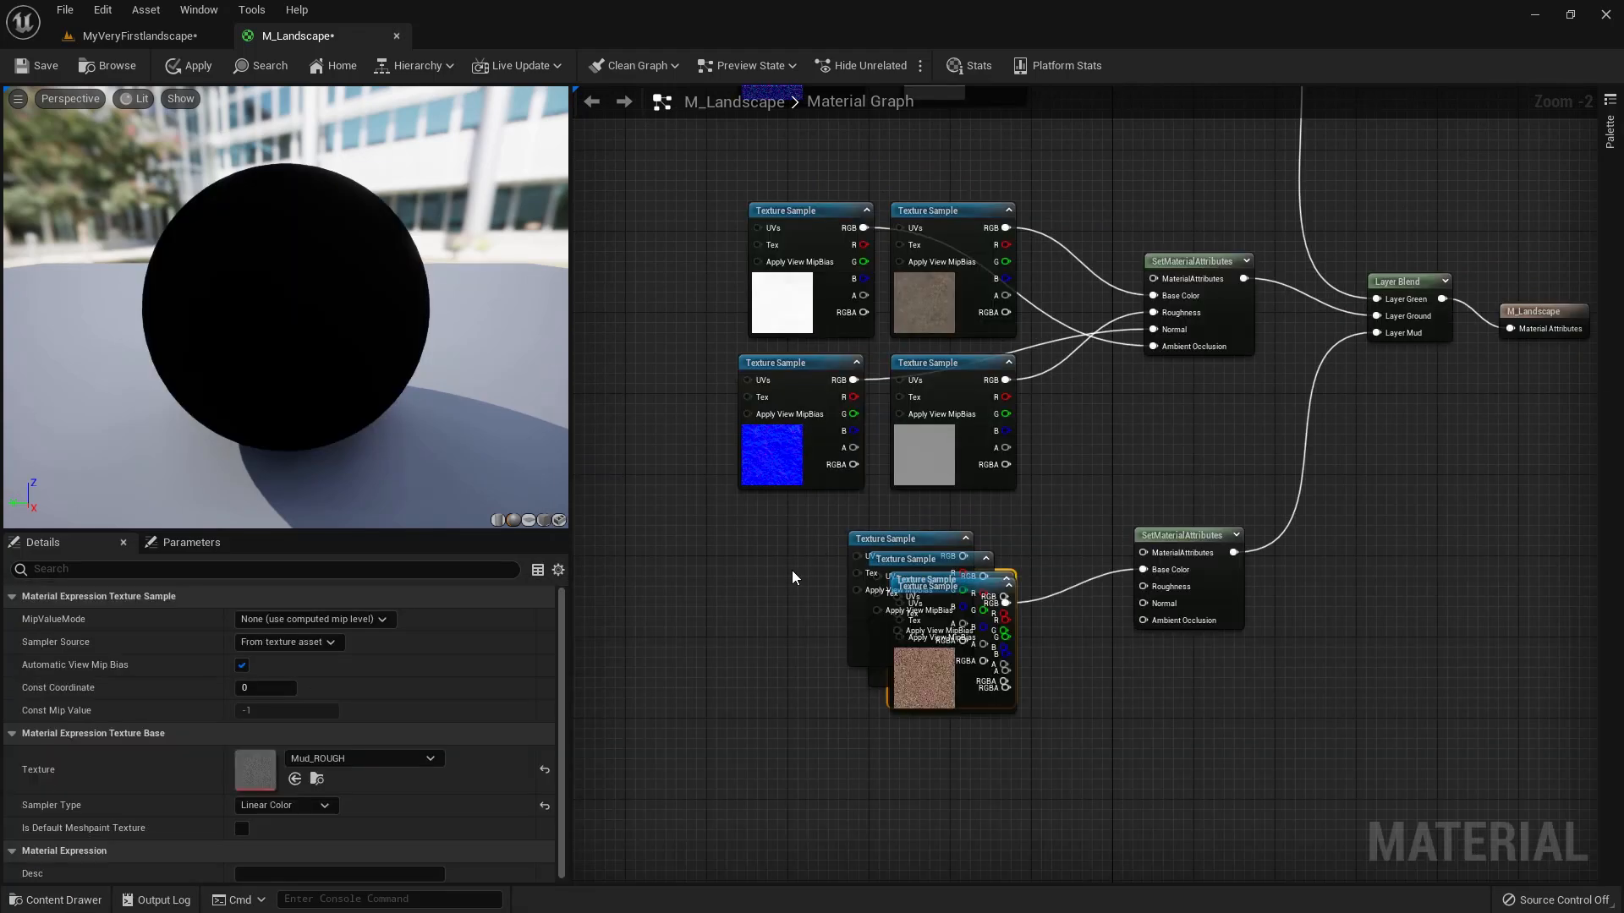
Step: Arrange the Mud AO, NRM and ROUGH textures in a two-by-two block with the Mud color texture
{"action": "right_click_drag", "start_coordinate": [794, 571], "coordinate": [834, 431]}
{"action": "left_click_drag", "start_coordinate": [1008, 457], "coordinate": [890, 499]}
{"action": "left_click_drag", "start_coordinate": [944, 421], "coordinate": [810, 608]}
{"action": "left_click_drag", "start_coordinate": [981, 444], "coordinate": [971, 610]}
{"action": "left_click_drag", "start_coordinate": [1076, 417], "coordinate": [984, 456]}
Step: Wire Mud_AO to Ambient Occlusion, Mud_NRM to Normal and Mud_ROUGH to Roughness on the Mud SetMaterialAttributes node
{"action": "left_click_drag", "start_coordinate": [885, 464], "coordinate": [1185, 464]}
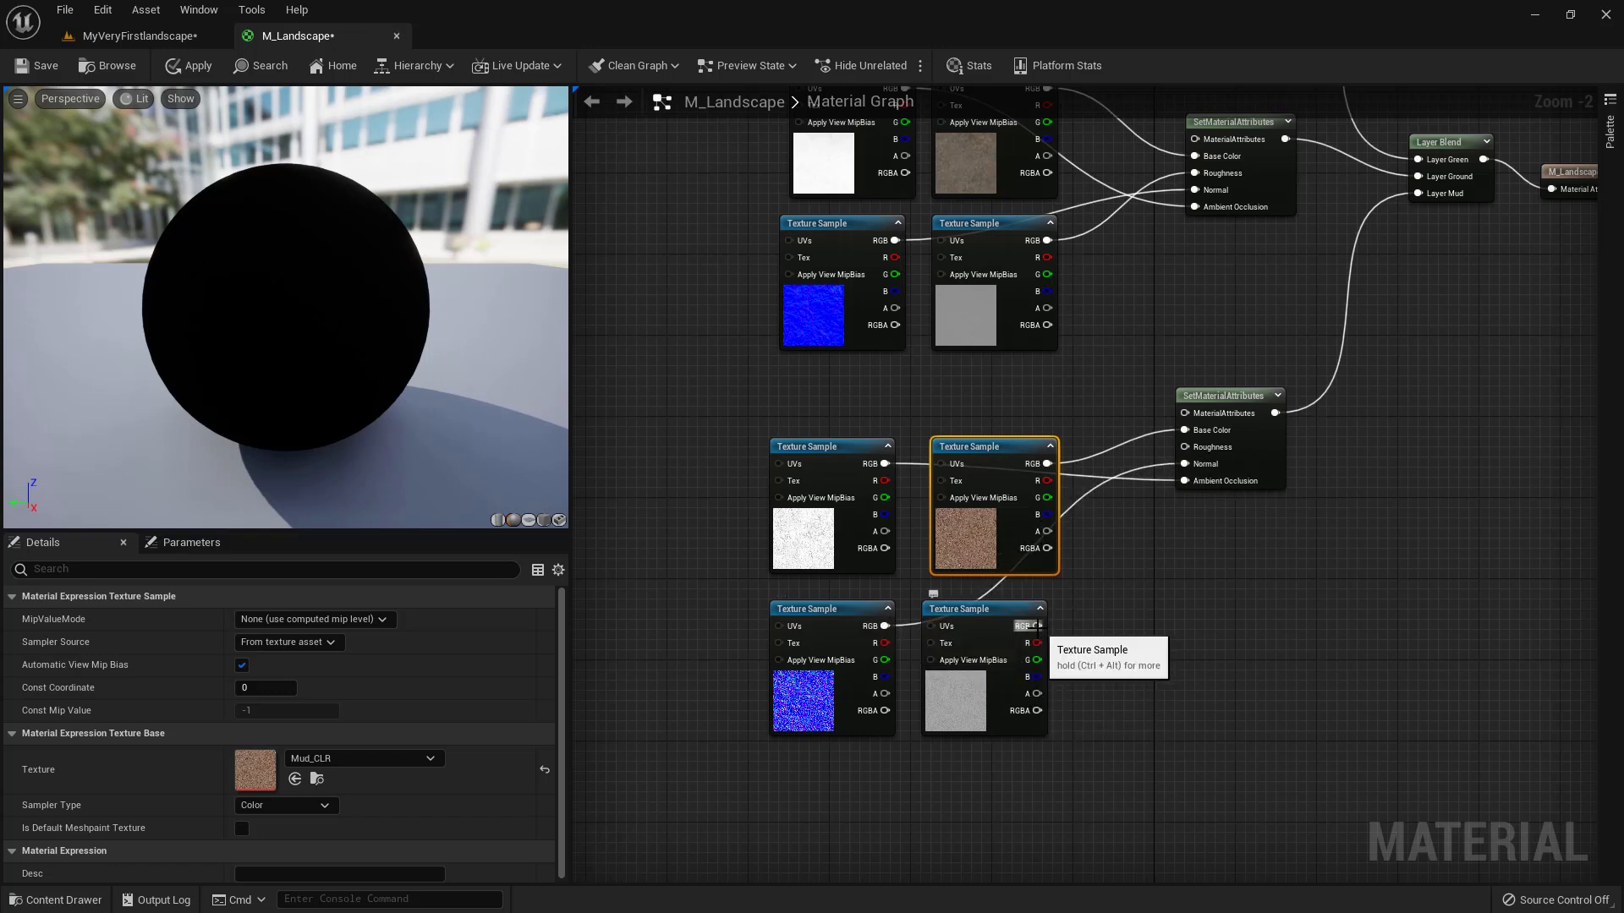
{"action": "left_click_drag", "start_coordinate": [1037, 627], "coordinate": [1152, 549]}
{"action": "left_click_drag", "start_coordinate": [1185, 448], "coordinate": [1185, 448]}
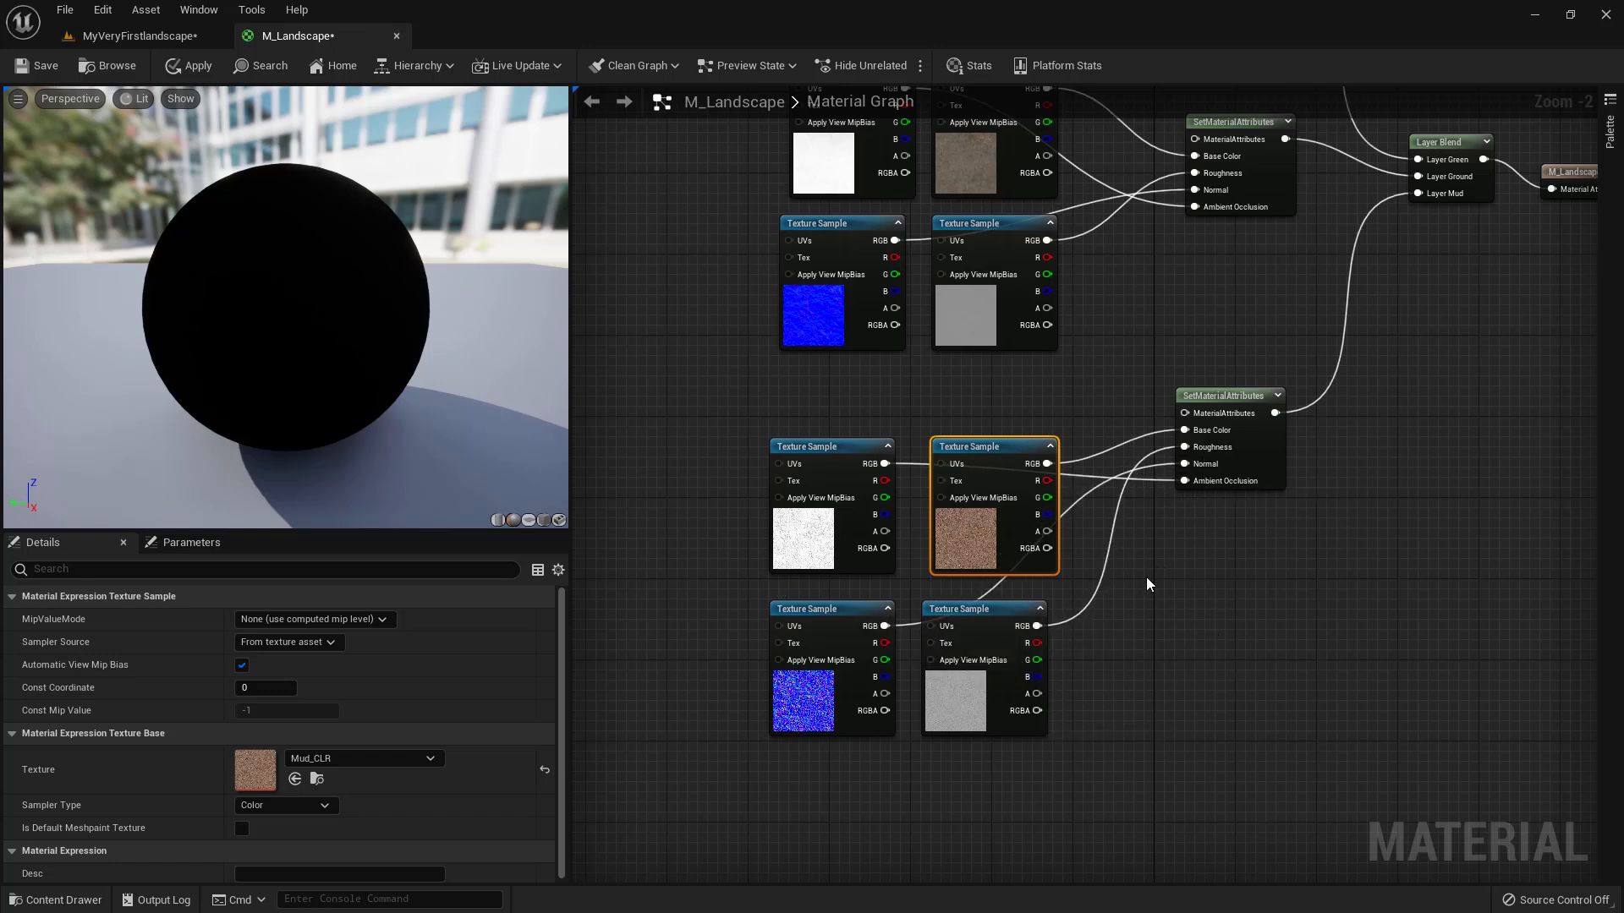
Step: Add a TextureCoordinate node in the empty graph area beside the Green layer's textures
{"action": "scroll", "coordinate": [1147, 581], "scroll_direction": "down", "scroll_amount": 3}
{"action": "scroll", "coordinate": [1203, 636], "scroll_direction": "up", "scroll_amount": 2}
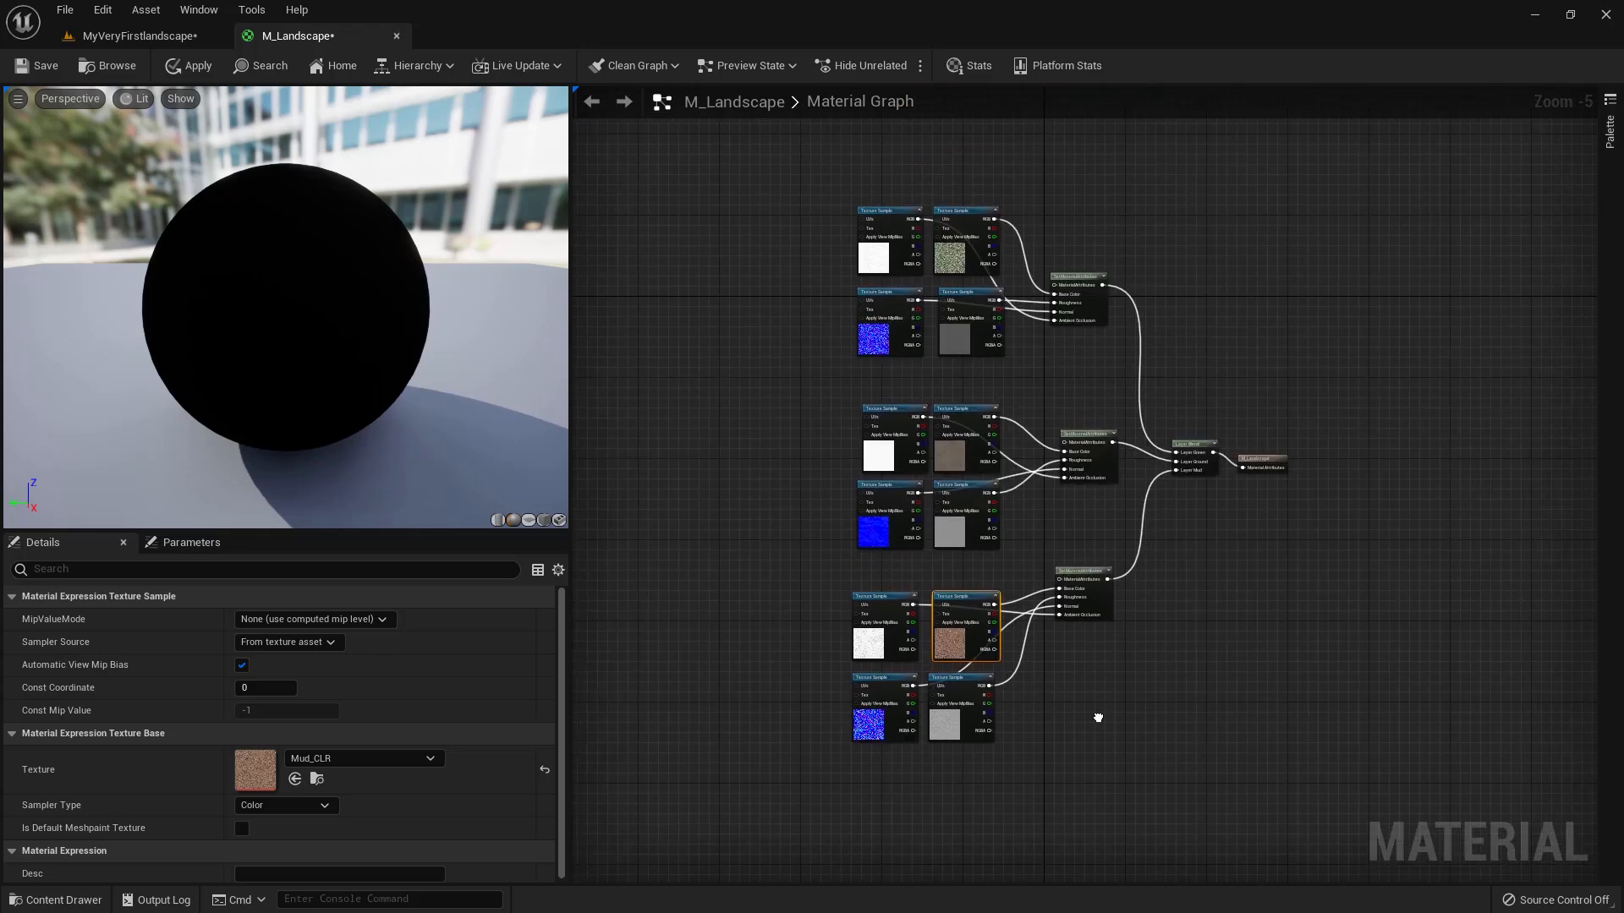
{"action": "scroll", "coordinate": [1093, 765], "scroll_direction": "down", "scroll_amount": 1}
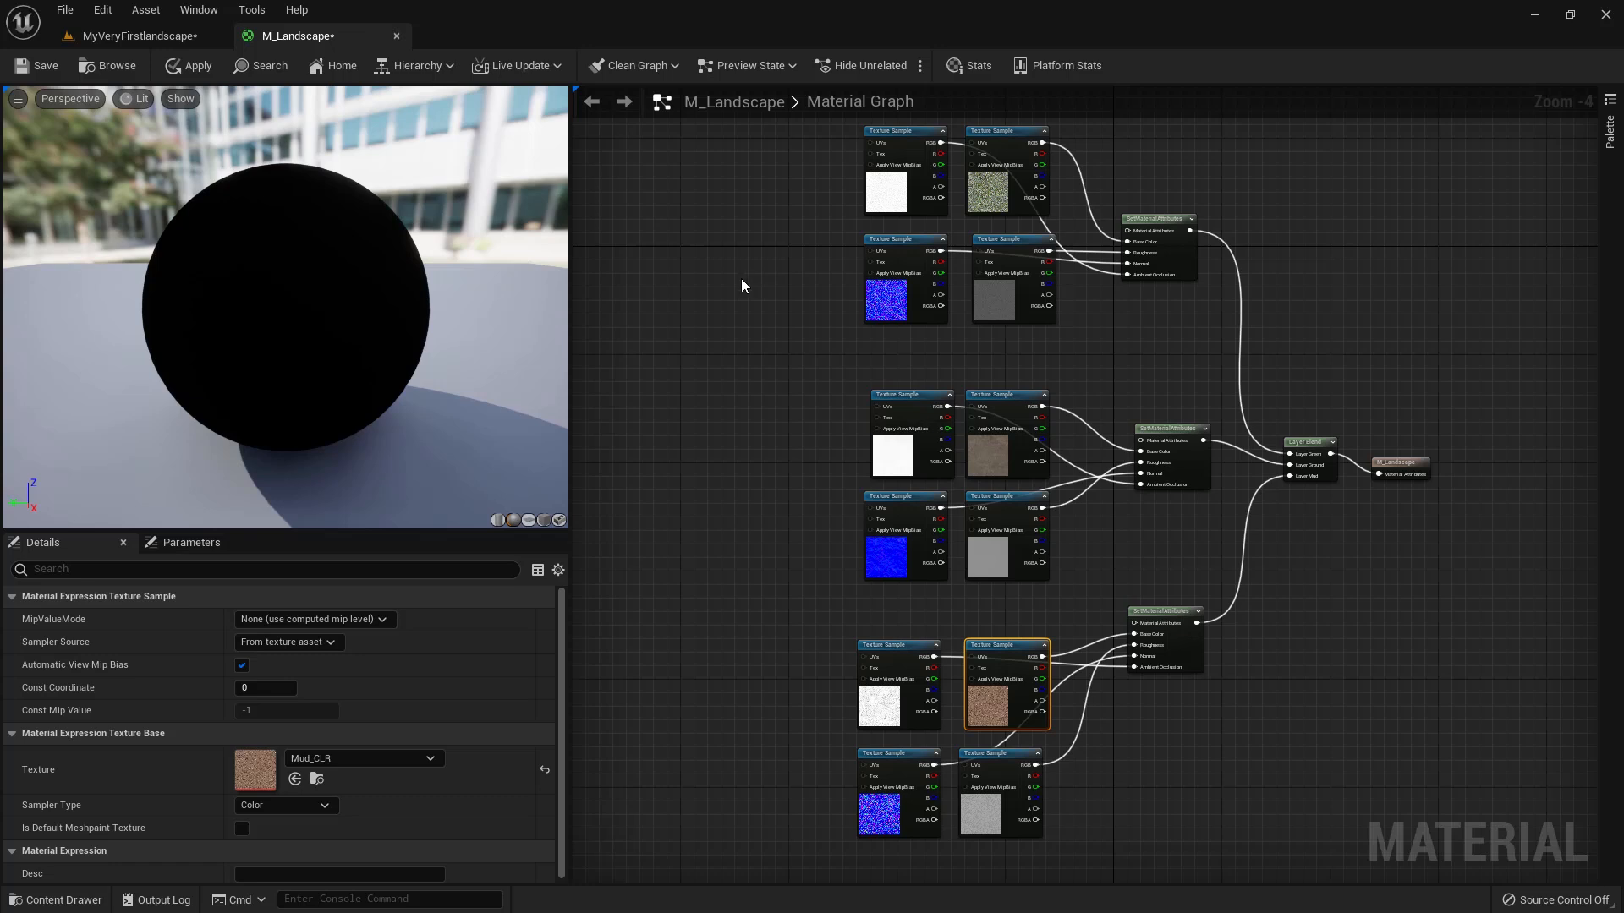
{"action": "right_click_drag", "start_coordinate": [708, 276], "coordinate": [868, 305]}
{"action": "left_click", "coordinate": [807, 316]}
{"action": "right_click", "coordinate": [807, 315]}
{"action": "type", "text": "coor"}
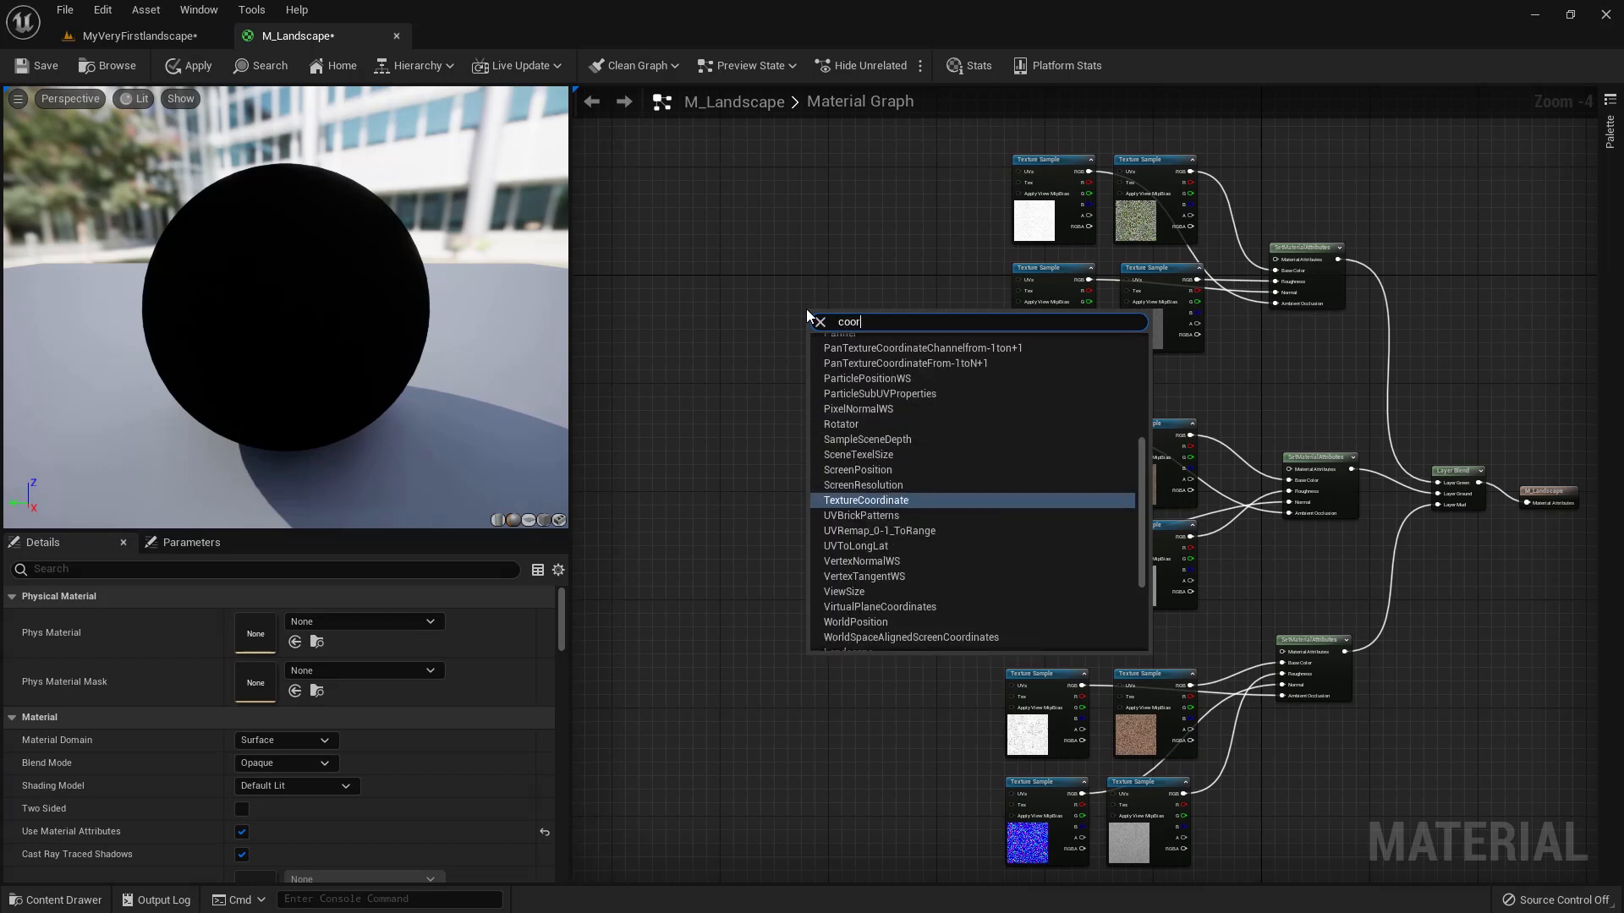
{"action": "left_click", "coordinate": [860, 501]}
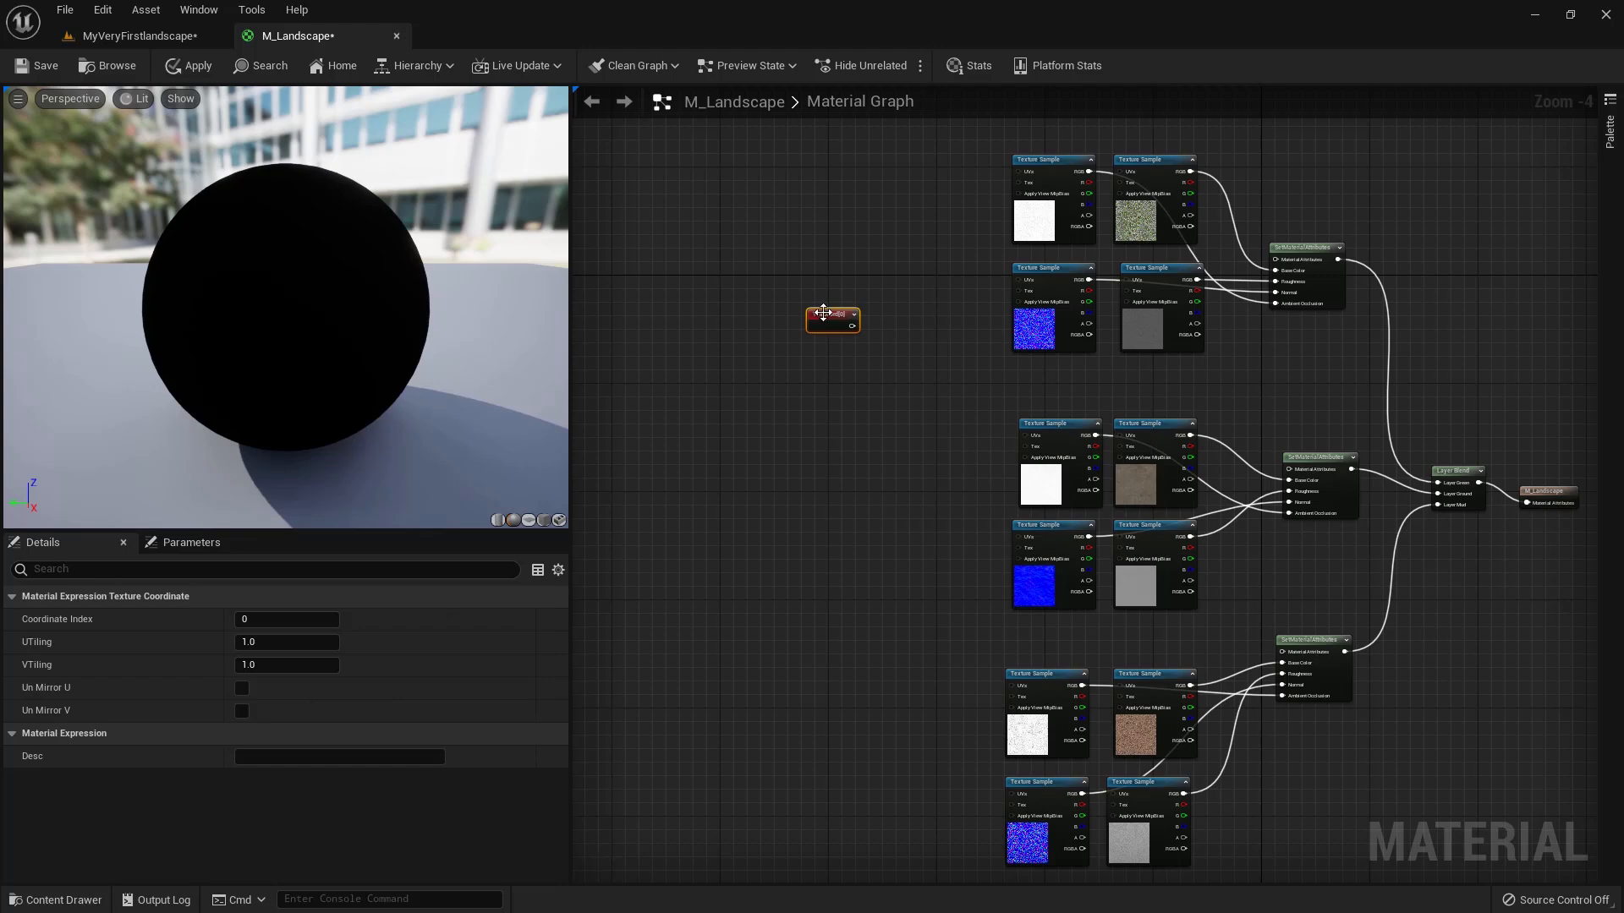
{"action": "scroll", "coordinate": [797, 348], "scroll_direction": "up", "scroll_amount": 4}
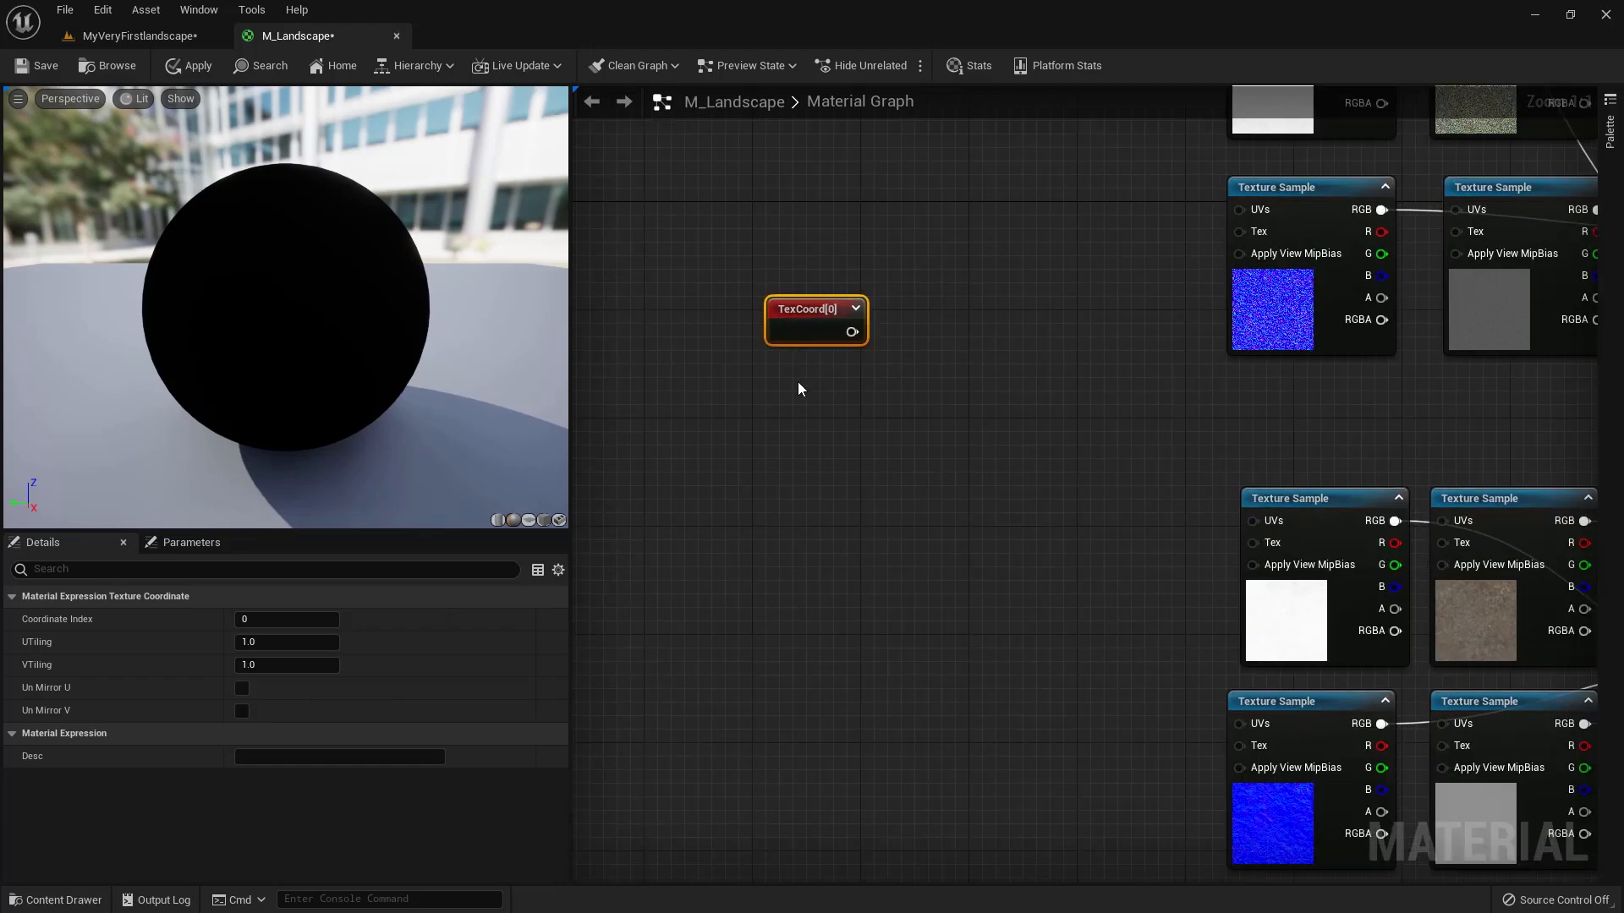
Step: Add a Constant node directly below the TexCoord node
{"action": "right_click", "coordinate": [826, 409]}
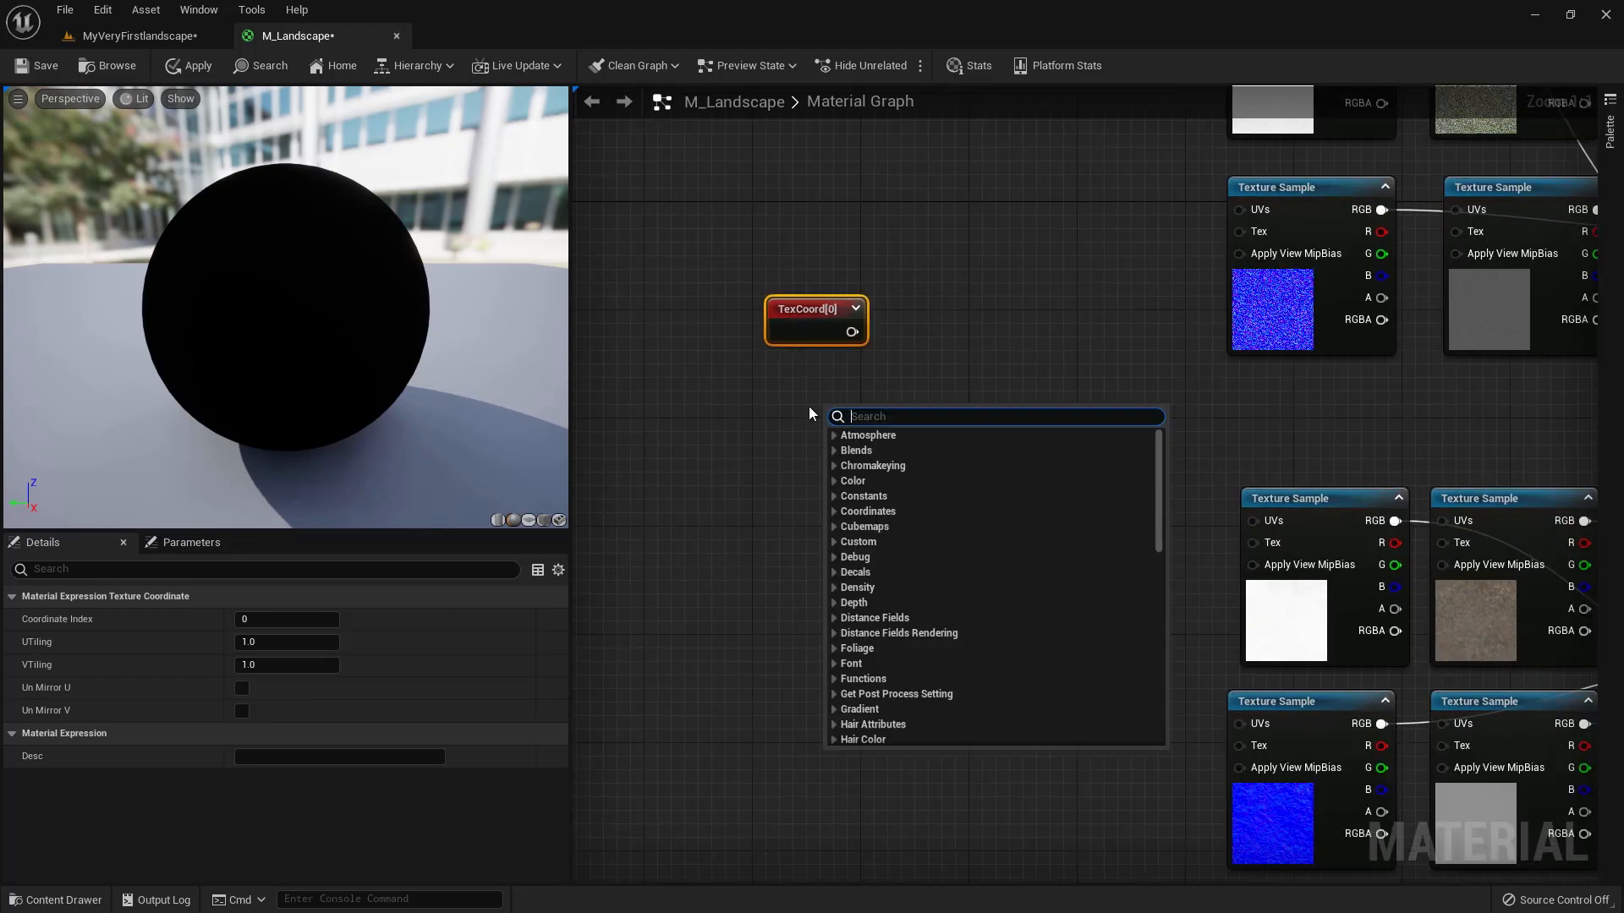
{"action": "left_click", "coordinate": [809, 406]}
{"action": "key", "text": "1"}
{"action": "left_click", "coordinate": [809, 408]}
{"action": "left_click_drag", "start_coordinate": [822, 414], "coordinate": [823, 375]}
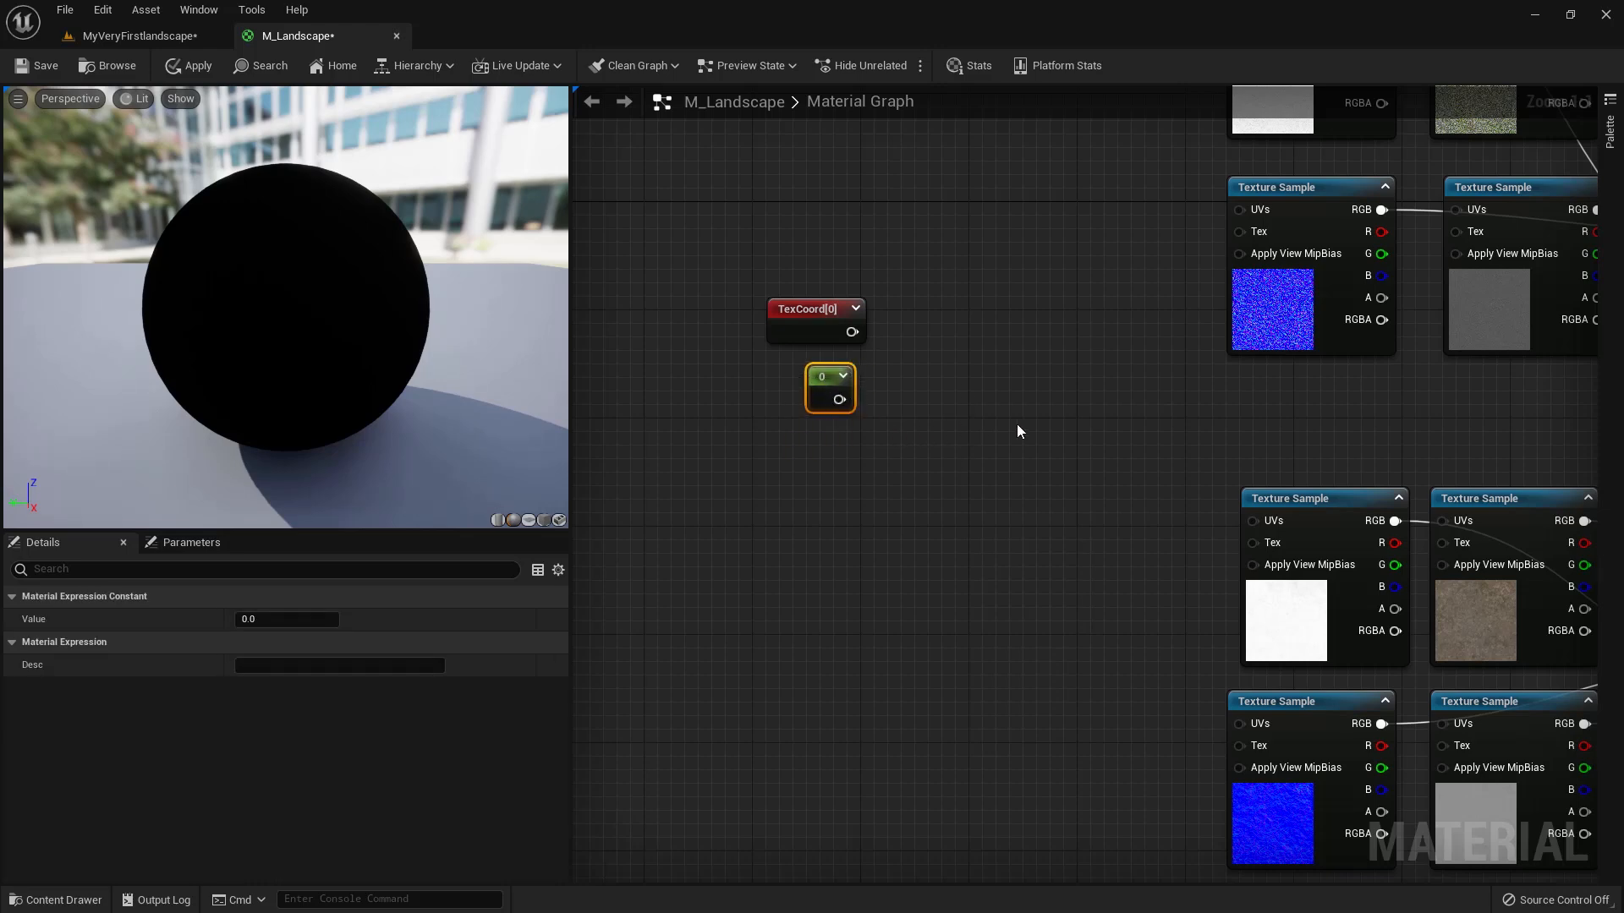
Step: Add a Multiply node and wire TexCoord into its A input and the constant into its B input
{"action": "key", "text": "m"}
{"action": "left_click", "coordinate": [1003, 394]}
{"action": "left_click_drag", "start_coordinate": [1047, 404], "coordinate": [1015, 364]}
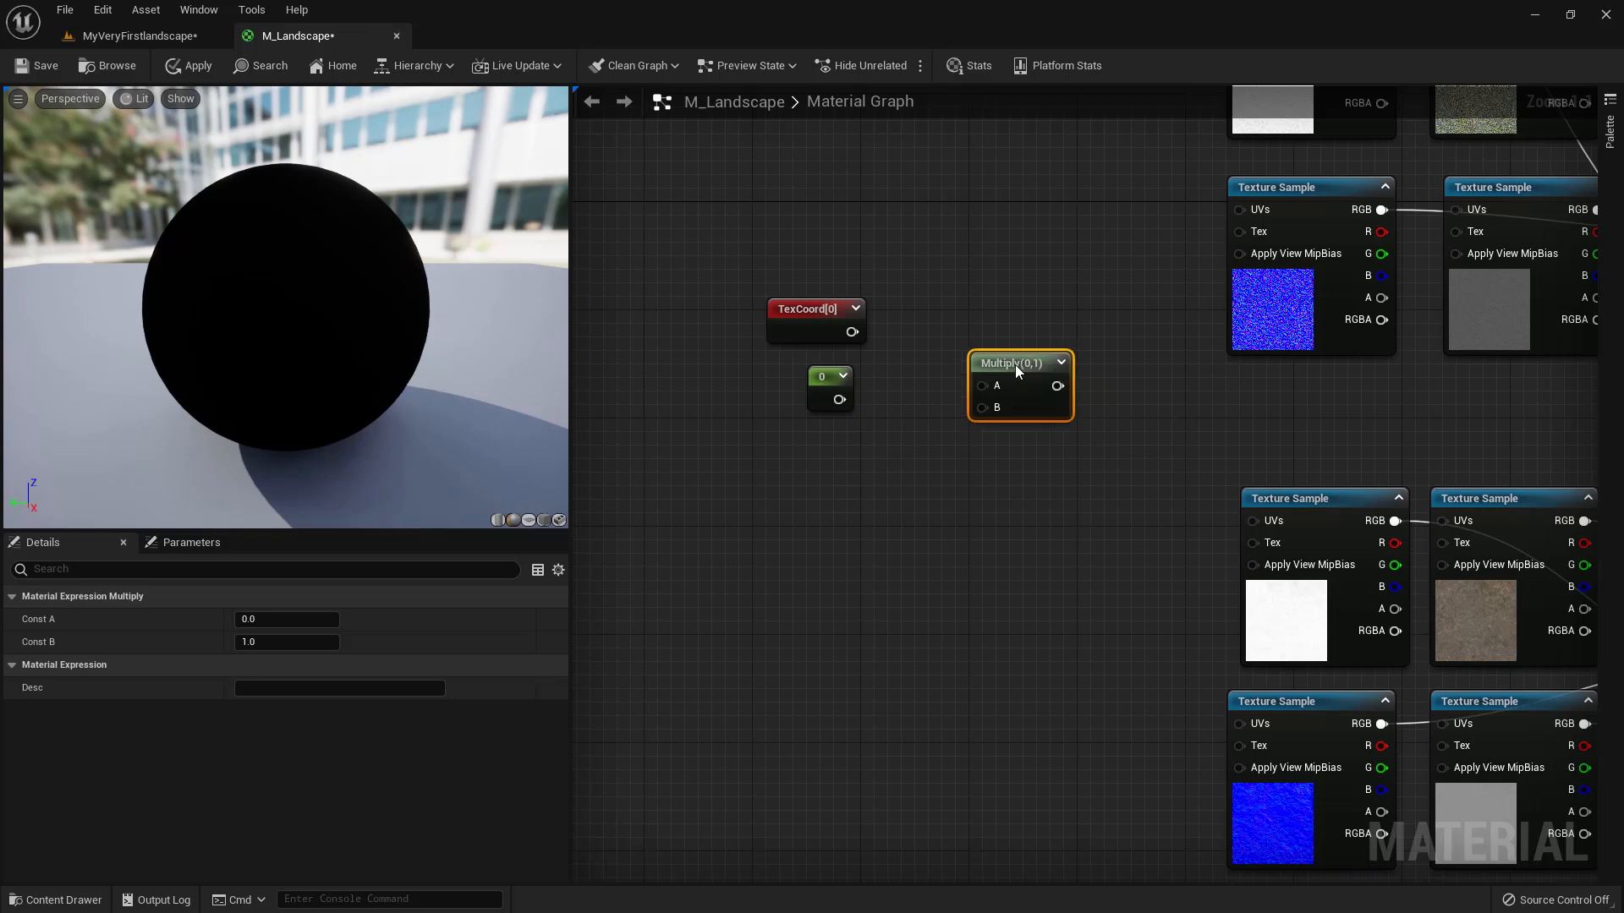
{"action": "left_click_drag", "start_coordinate": [851, 331], "coordinate": [981, 386]}
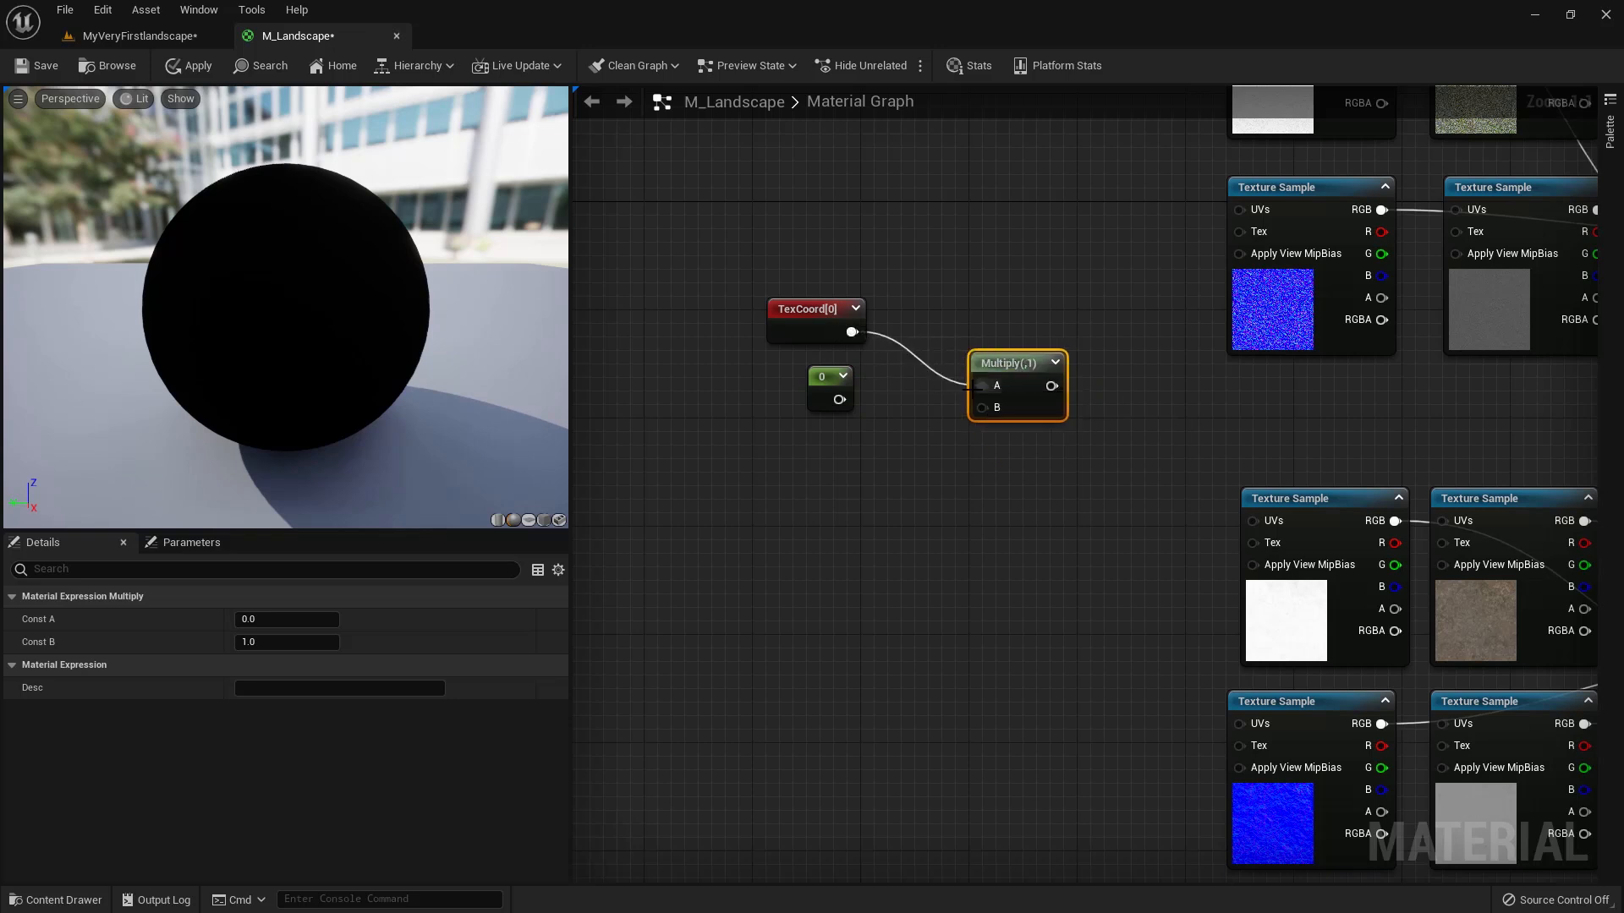
{"action": "left_click_drag", "start_coordinate": [838, 398], "coordinate": [981, 409]}
{"action": "left_click_drag", "start_coordinate": [812, 377], "coordinate": [829, 419]}
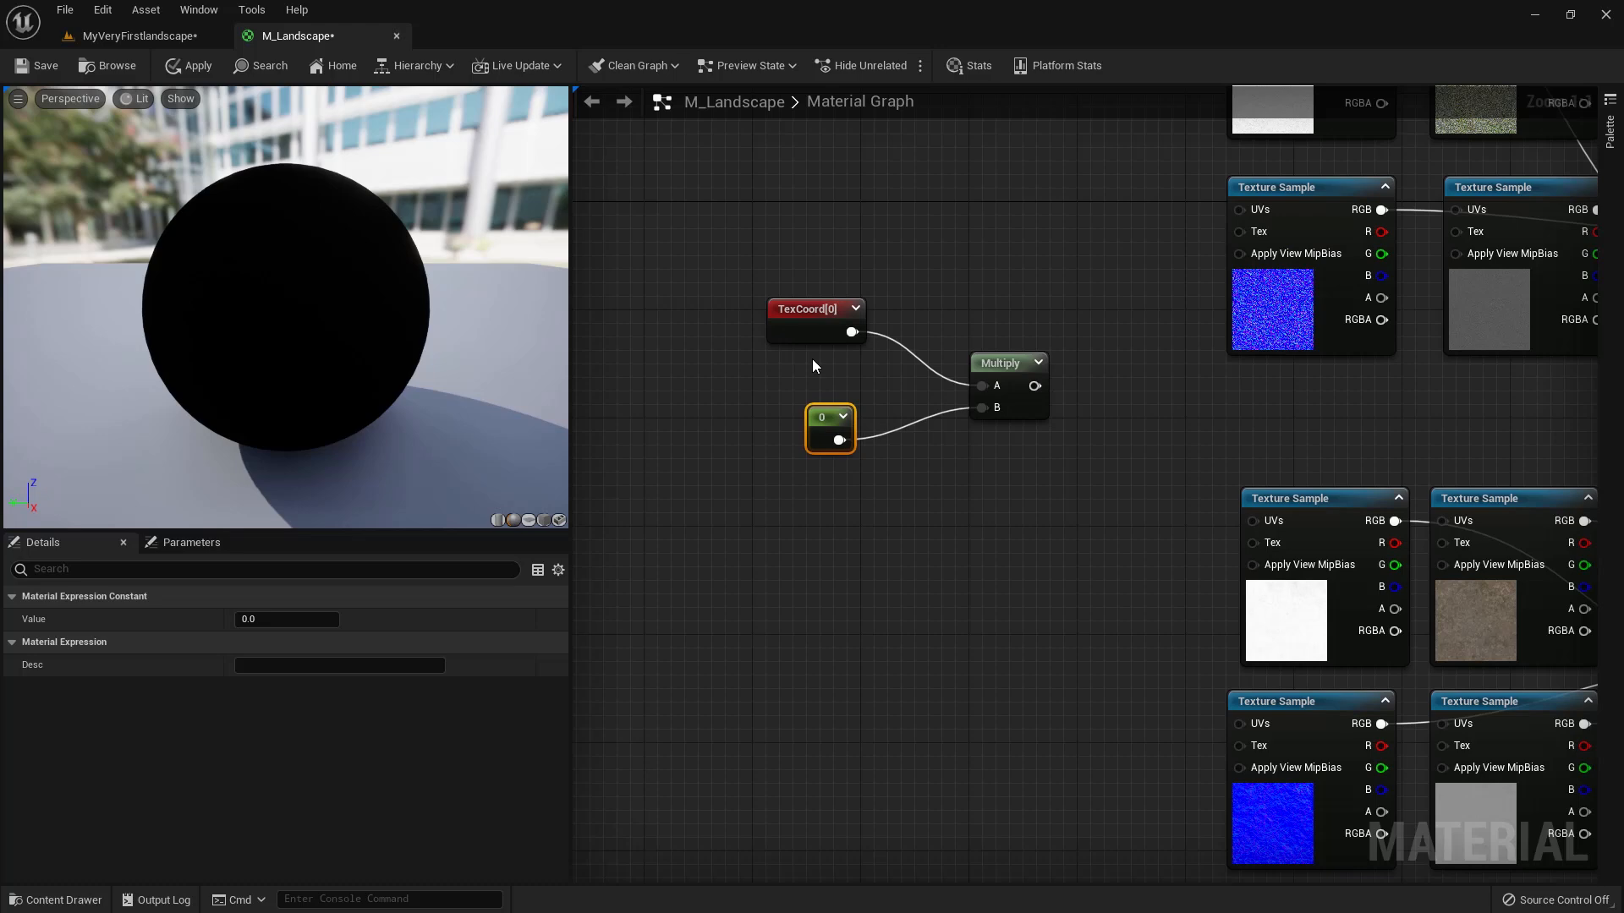
Step: Replace the TexCoord node with a LandscapeLayerCoords node wired into the Multiply node's A input
{"action": "left_click", "coordinate": [798, 318]}
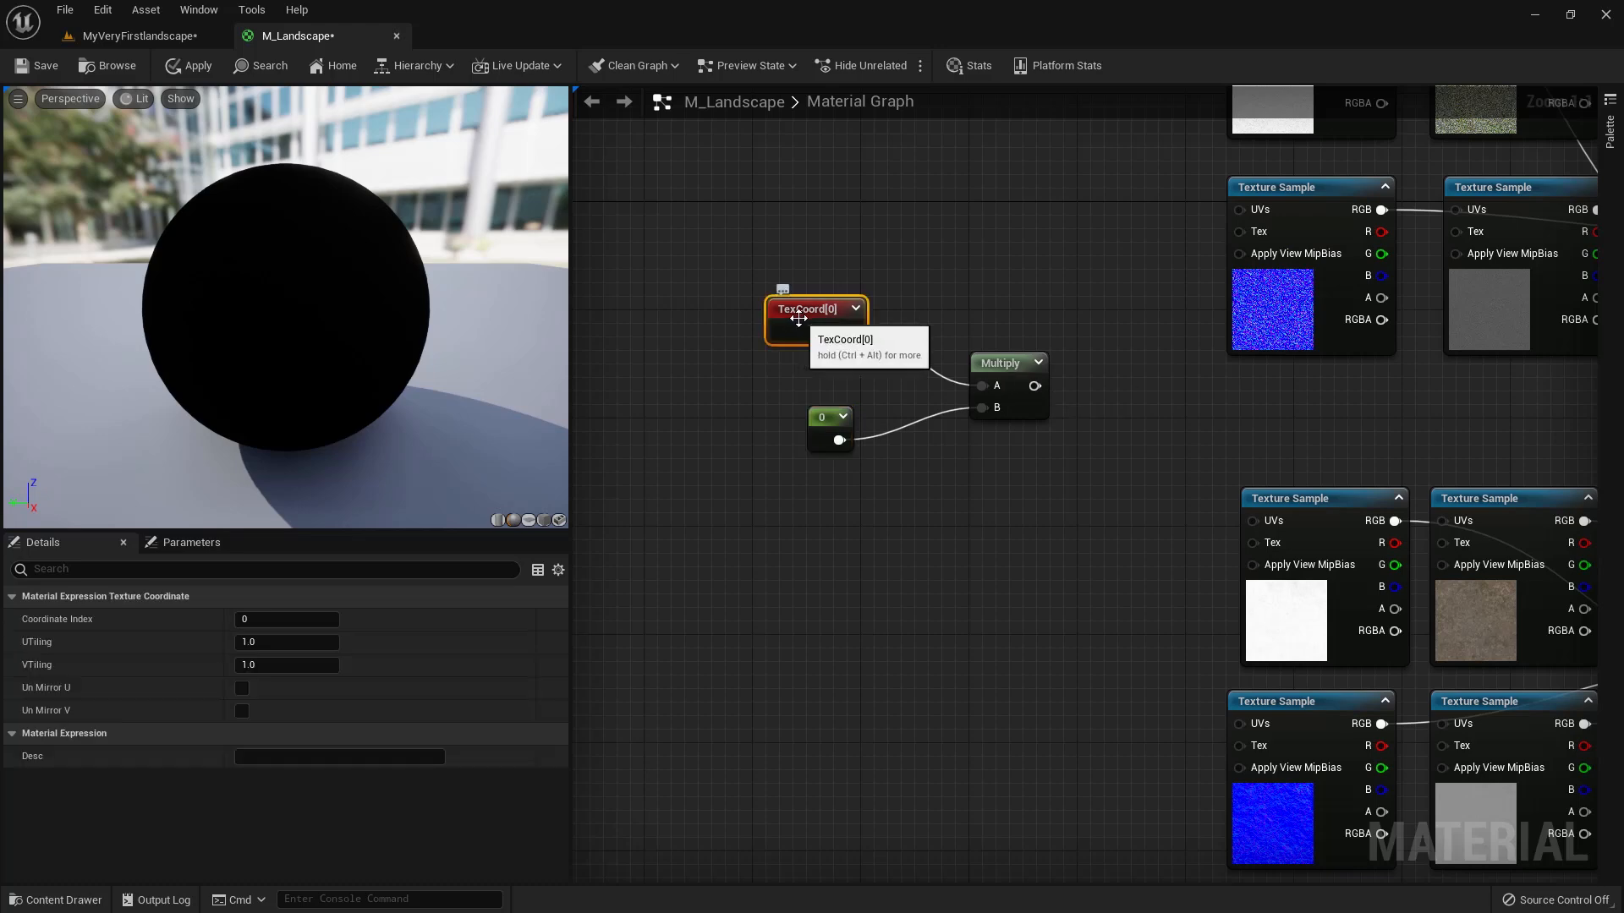
{"action": "key", "text": "Delete"}
{"action": "right_click", "coordinate": [780, 317]}
{"action": "type", "text": "landscape"}
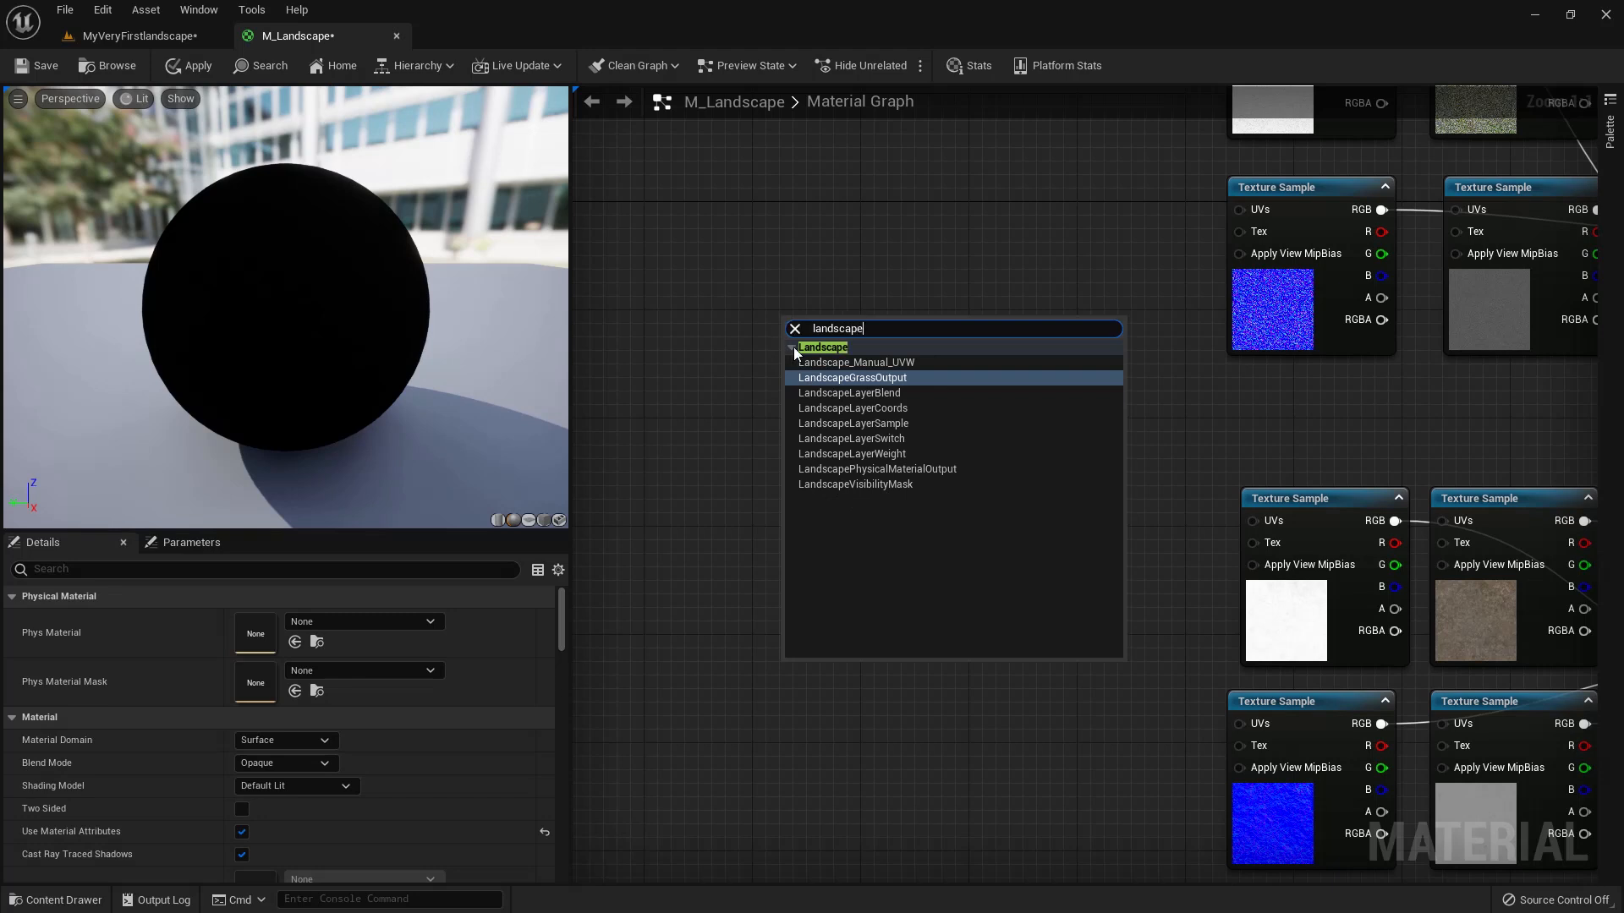
{"action": "left_click", "coordinate": [825, 408]}
{"action": "left_click_drag", "start_coordinate": [841, 330], "coordinate": [982, 384]}
{"action": "left_click_drag", "start_coordinate": [850, 243], "coordinate": [706, 276]}
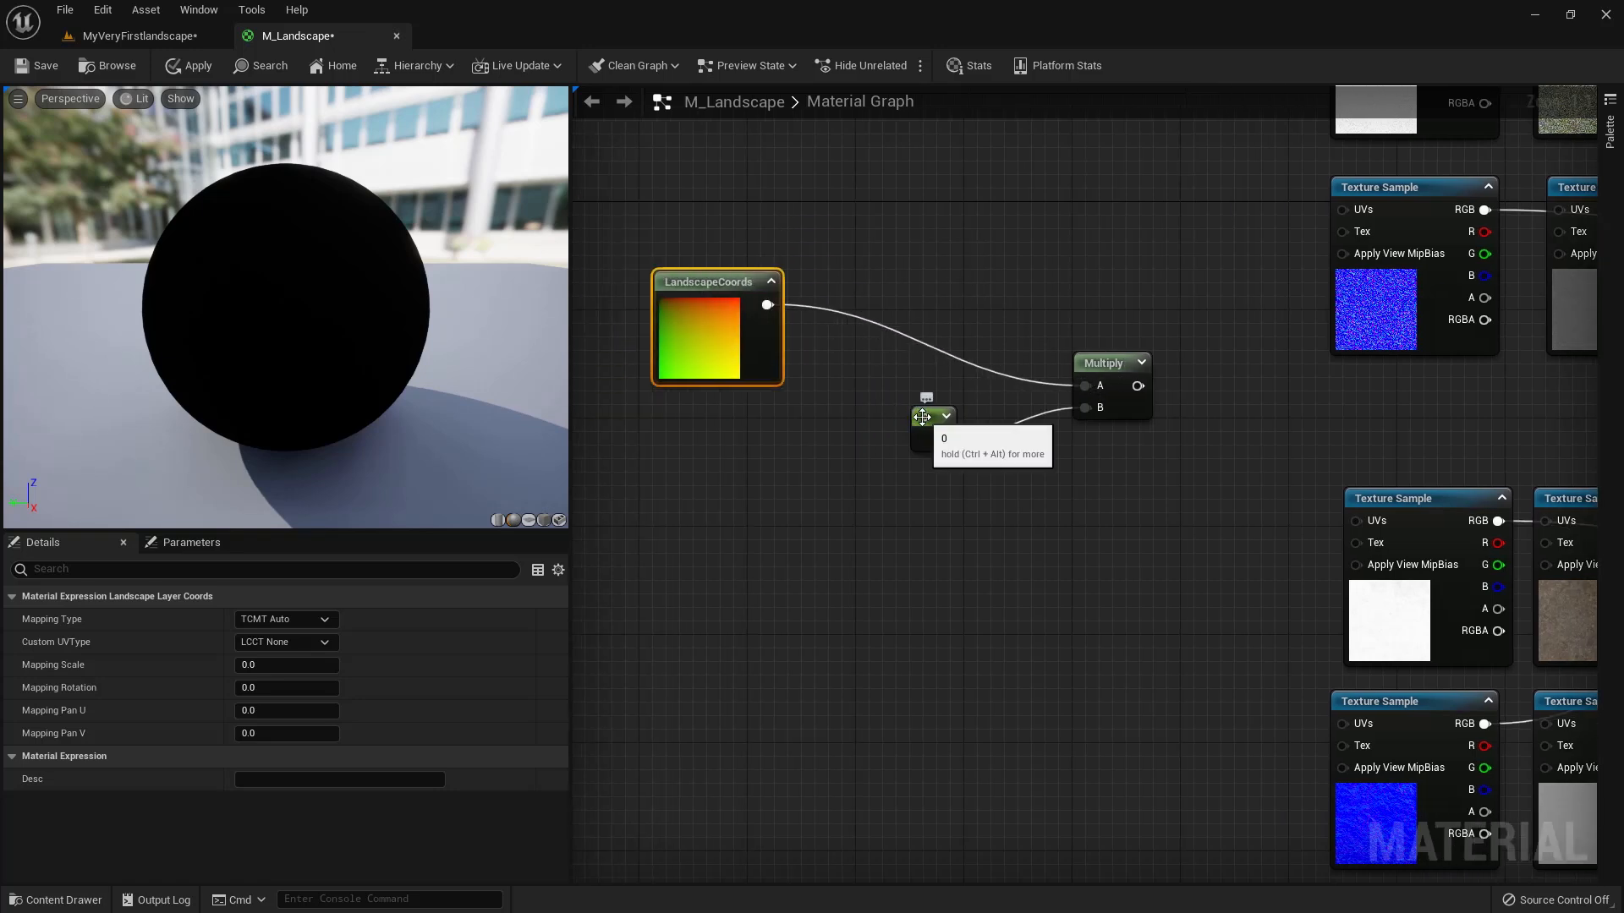
Step: Move the Multiply and constant nodes next to the Green textures and place a duplicate pair beside the Ground textures
{"action": "left_click_drag", "start_coordinate": [1118, 355], "coordinate": [1255, 136]}
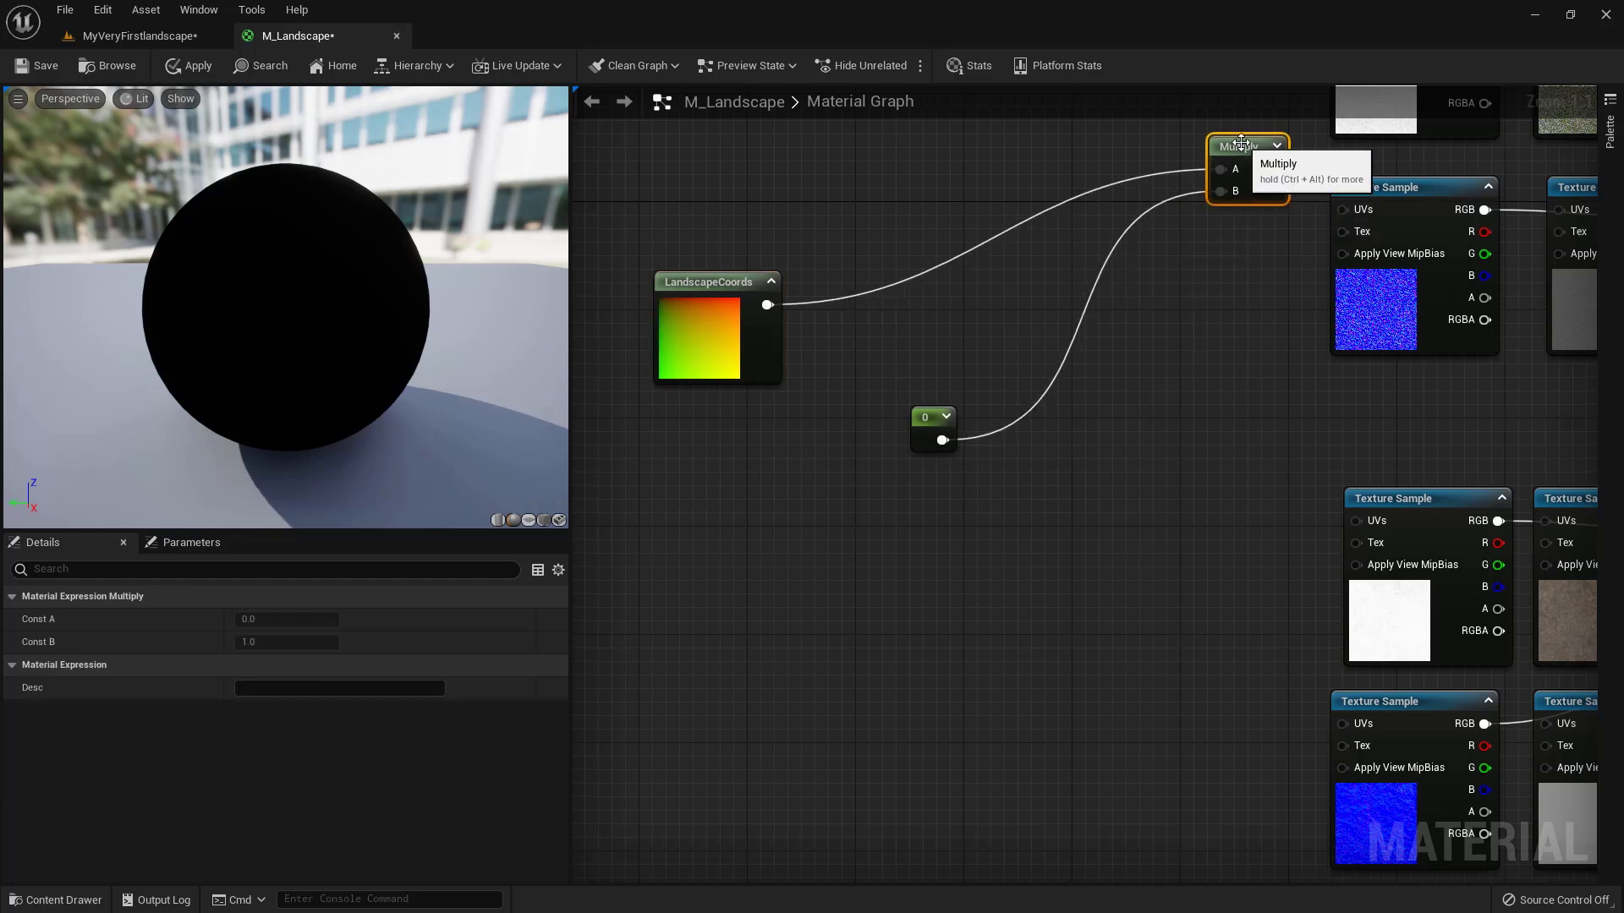
{"action": "left_click_drag", "start_coordinate": [933, 436], "coordinate": [1157, 227]}
{"action": "left_click_drag", "start_coordinate": [1305, 298], "coordinate": [1177, 119]}
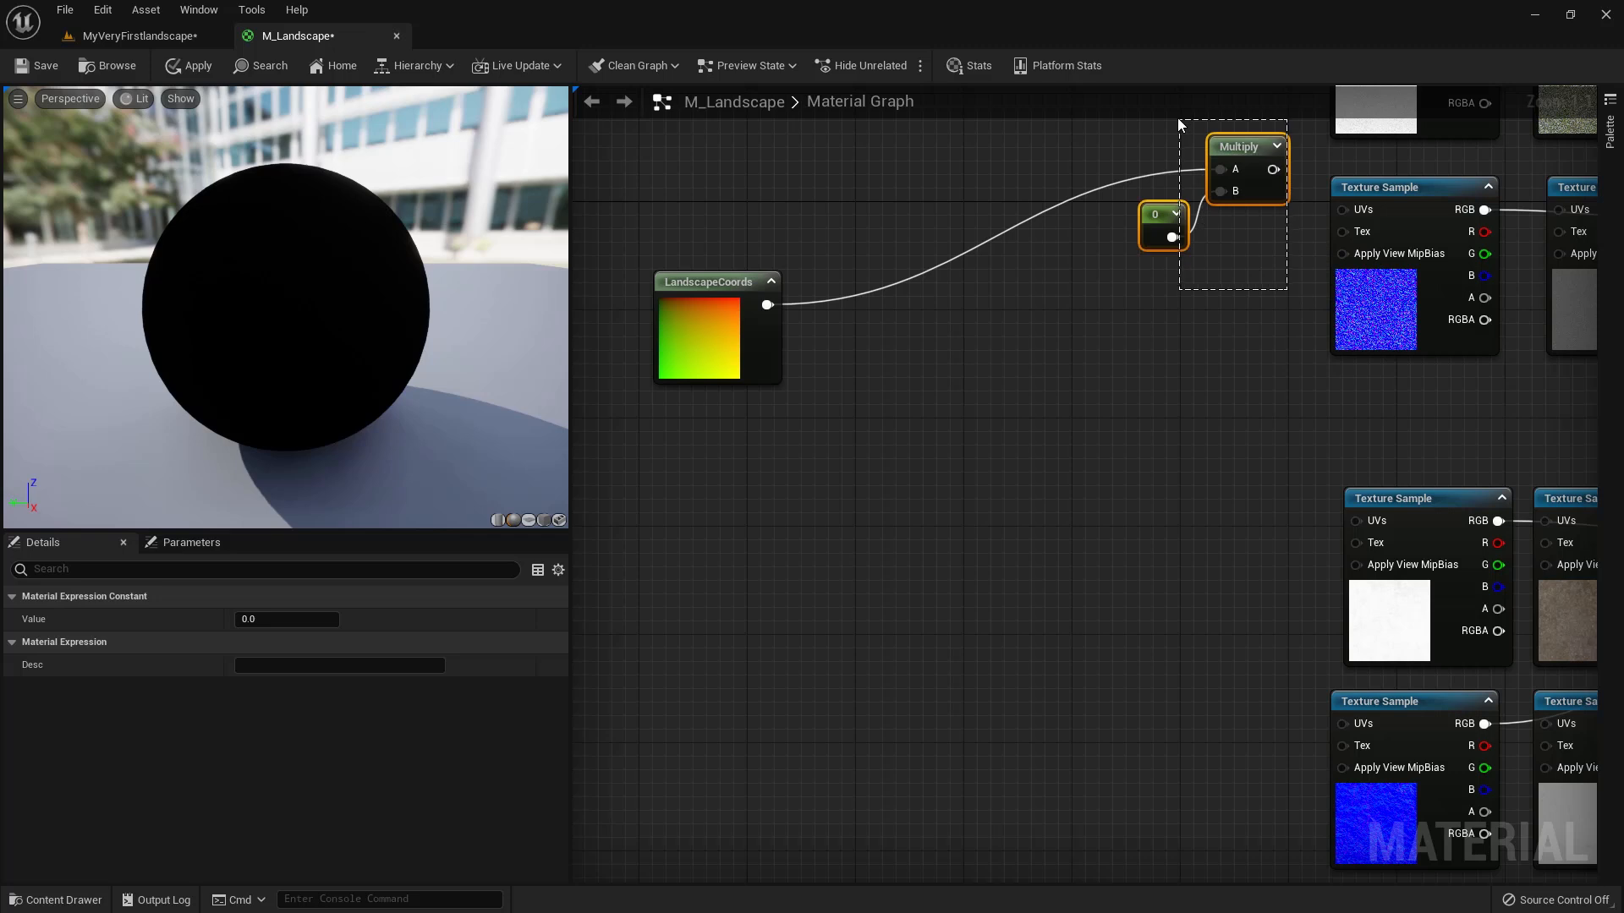
{"action": "key", "text": "ctrl+w"}
{"action": "left_click_drag", "start_coordinate": [1286, 464], "coordinate": [1183, 642]}
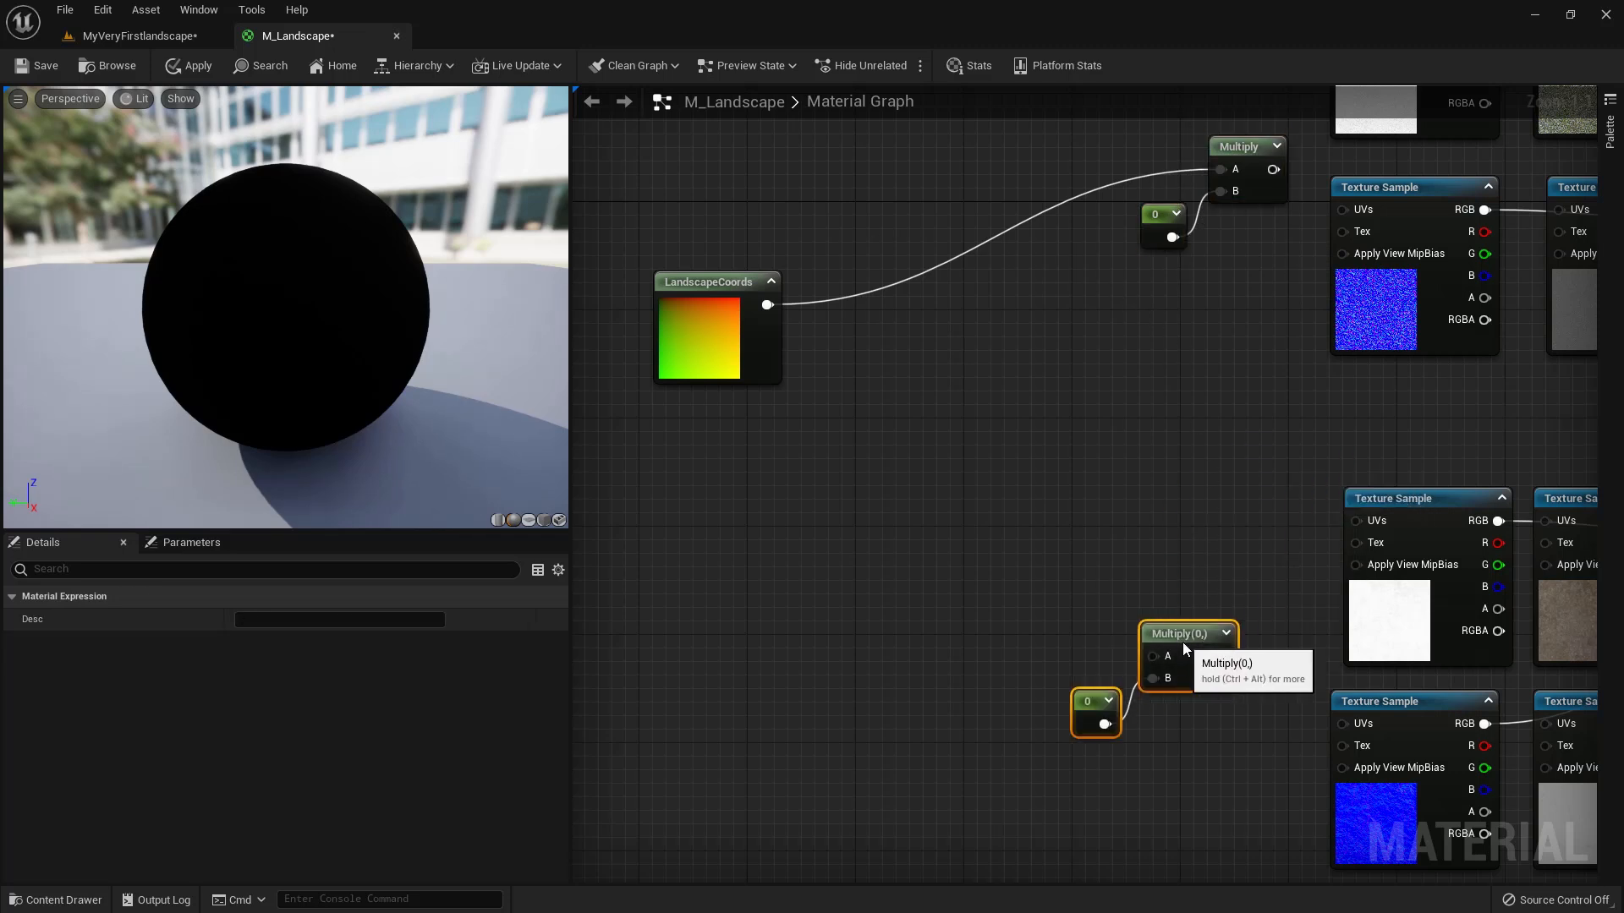
Step: Place another copy of the Multiply and constant pair beside the Mud textures
{"action": "left_click", "coordinate": [1397, 707]}
{"action": "right_click_drag", "start_coordinate": [1157, 761], "coordinate": [1084, 363]}
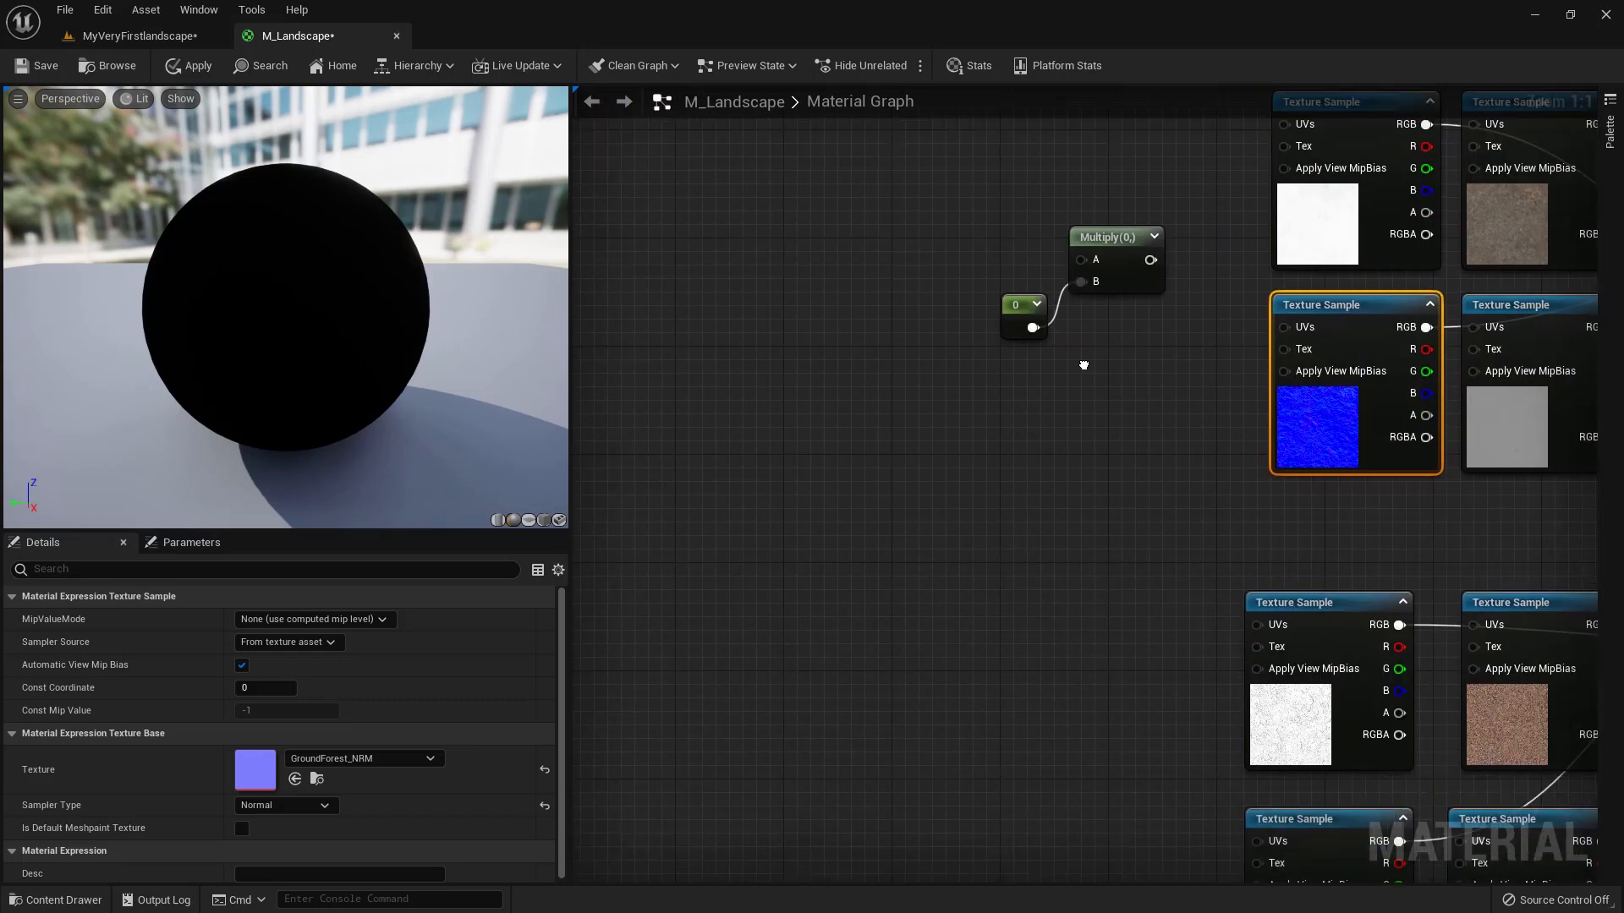
{"action": "key", "text": "ctrl+v"}
{"action": "left_click_drag", "start_coordinate": [1021, 490], "coordinate": [1087, 719]}
{"action": "right_click_drag", "start_coordinate": [895, 679], "coordinate": [726, 441]}
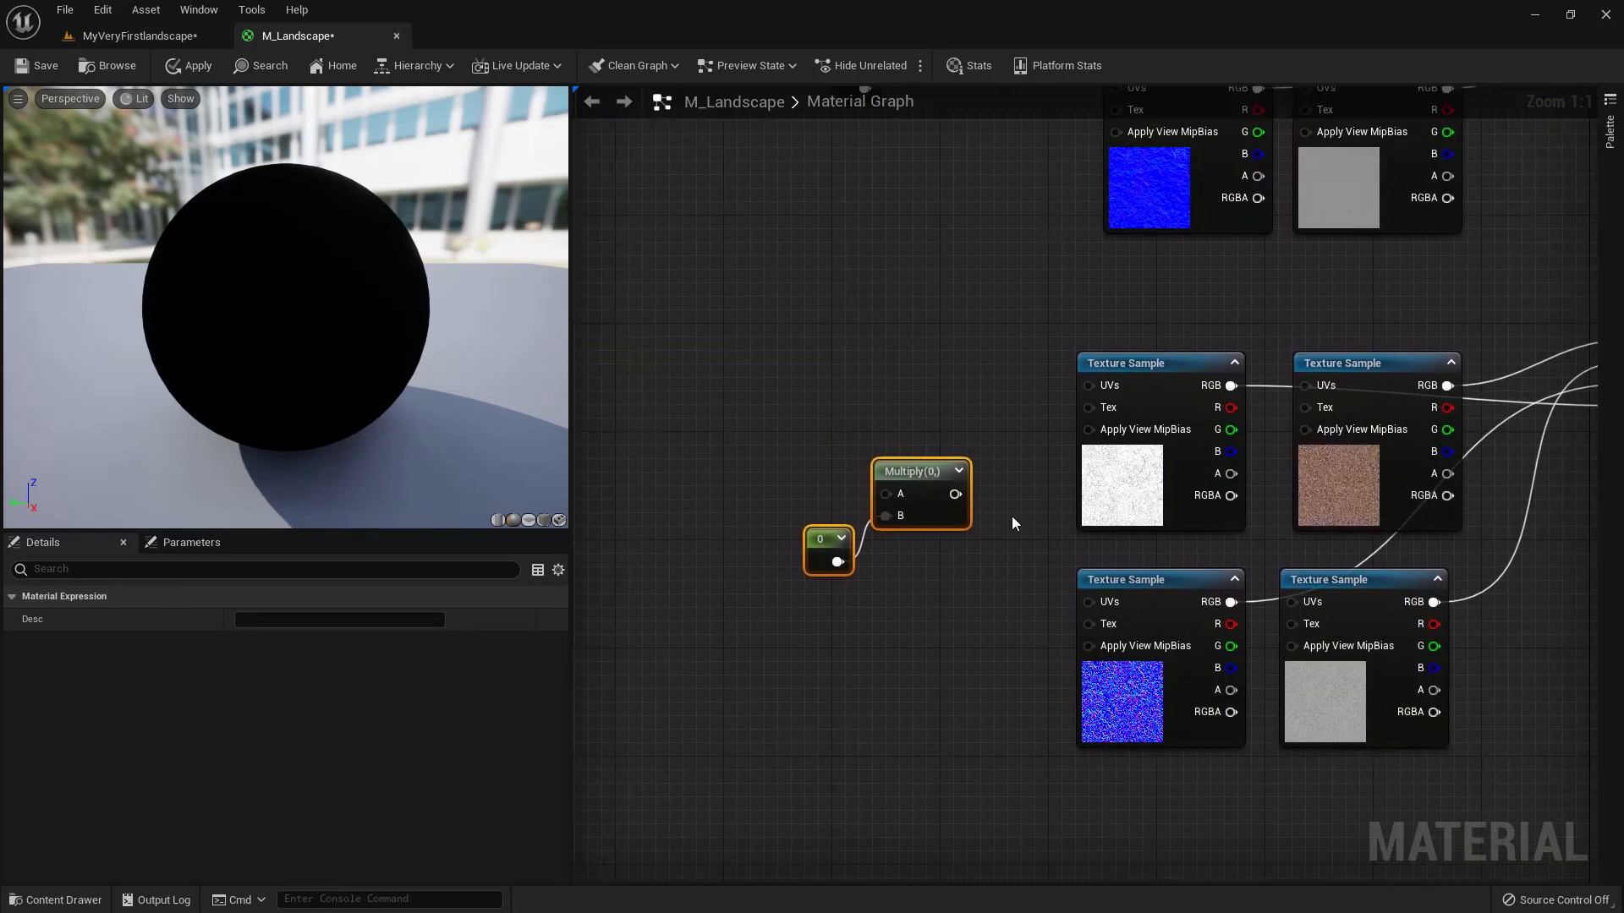
Step: Wire the Mud Multiply output to the UVs inputs of all four Mud texture samples
{"action": "left_click_drag", "start_coordinate": [955, 494], "coordinate": [1084, 387]}
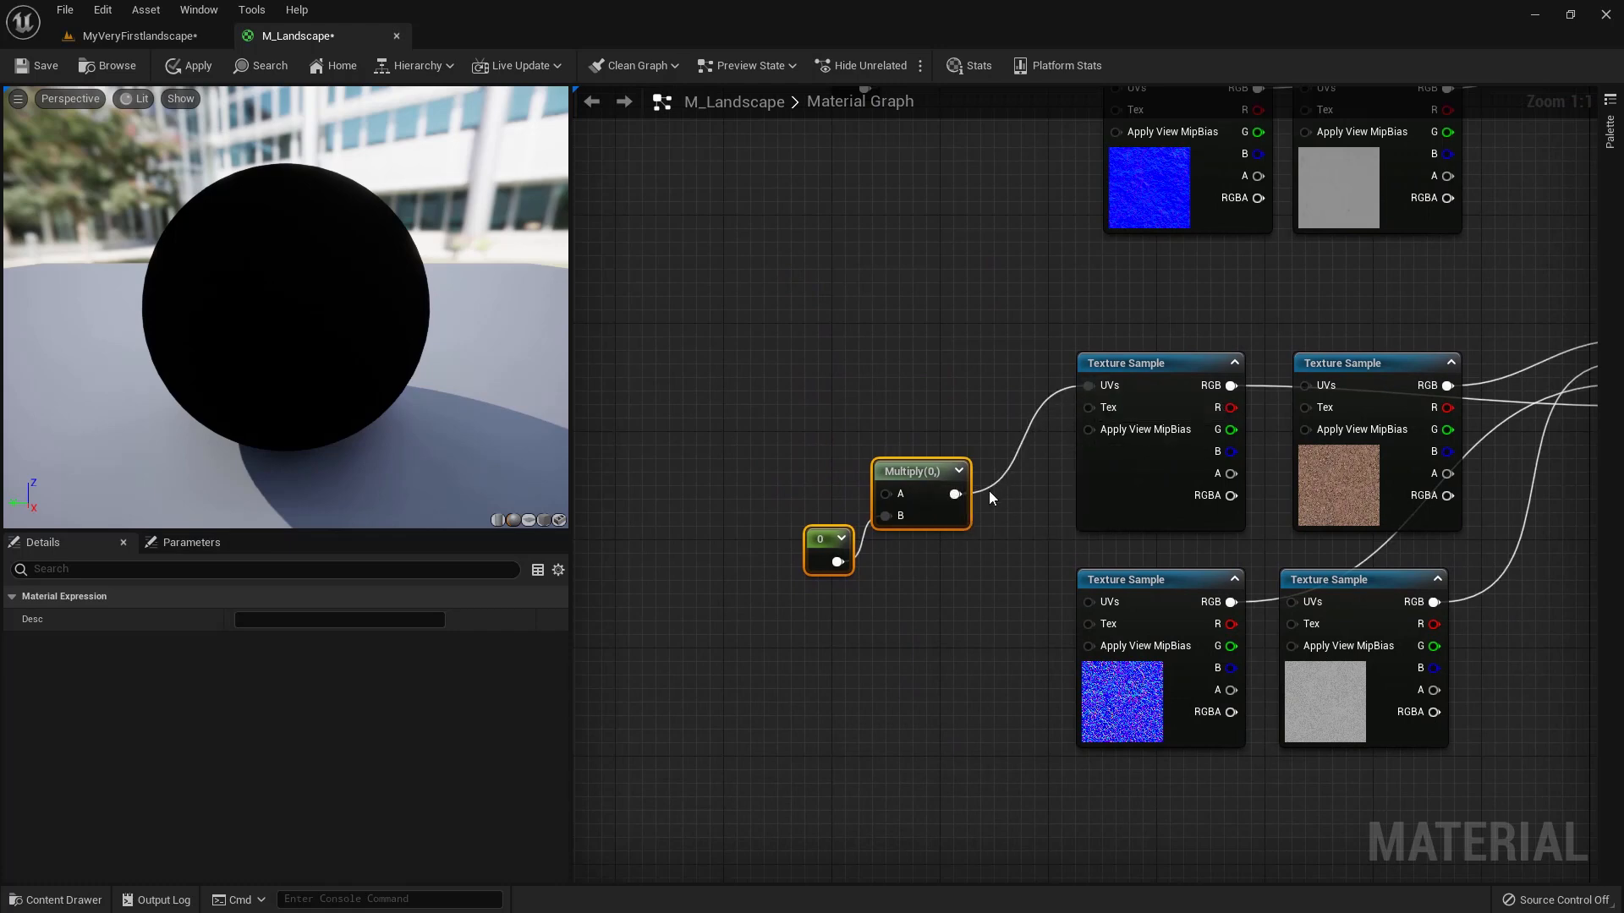
{"action": "left_click_drag", "start_coordinate": [1305, 386], "coordinate": [956, 494]}
{"action": "left_click_drag", "start_coordinate": [1291, 601], "coordinate": [955, 494]}
{"action": "left_click_drag", "start_coordinate": [1089, 601], "coordinate": [956, 495]}
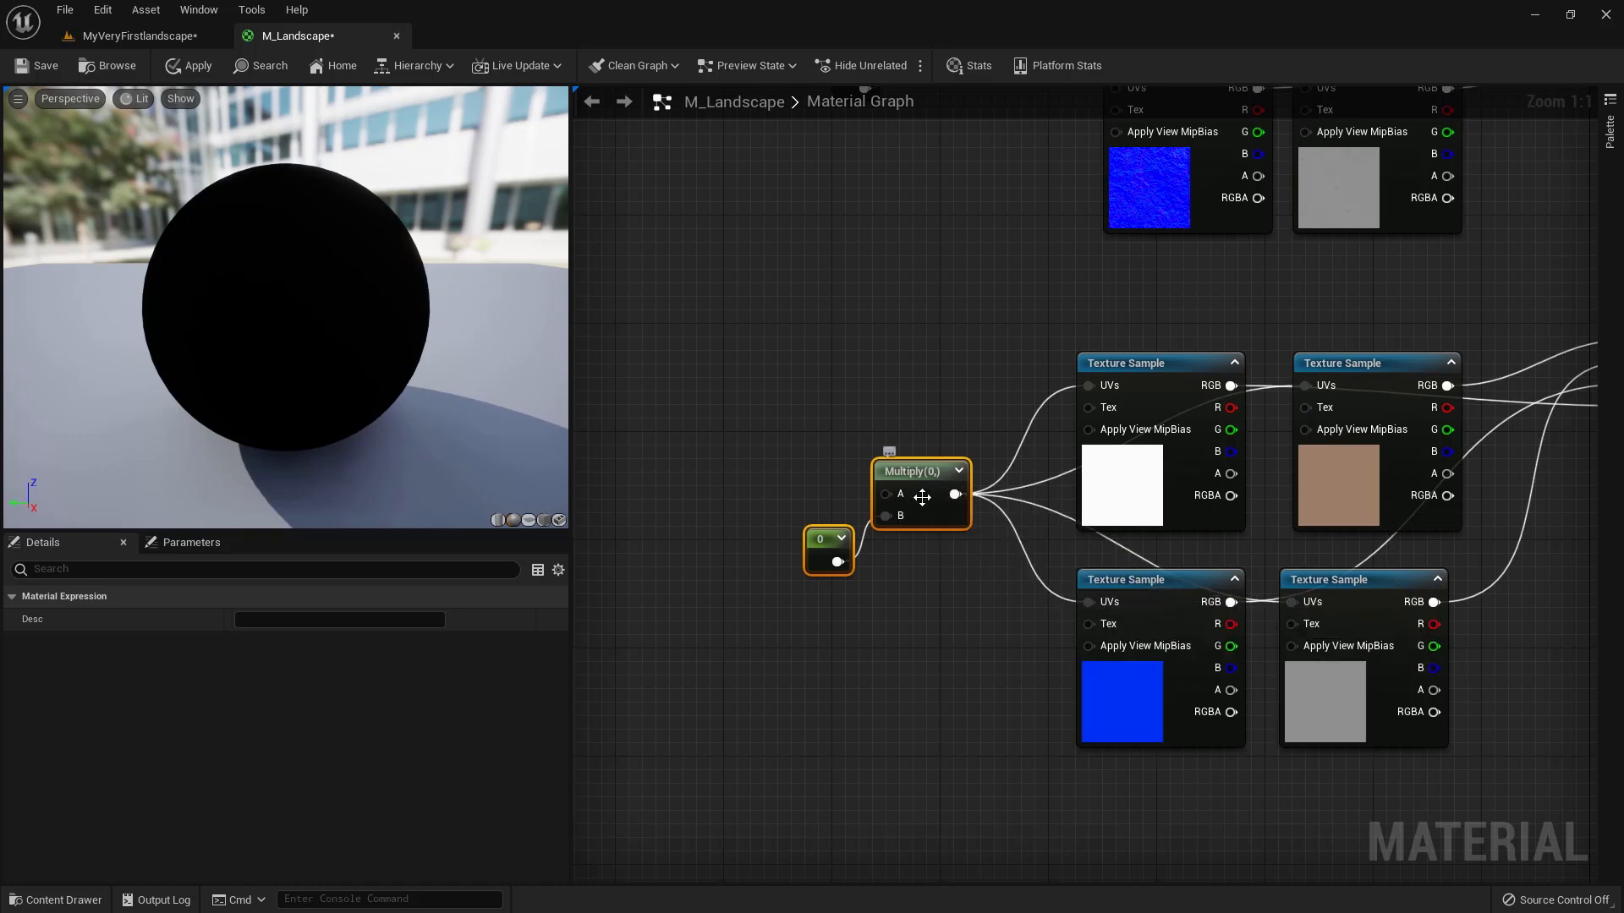
Step: Wire the Ground Multiply output to the UVs inputs of the four Ground texture samples
{"action": "right_click_drag", "start_coordinate": [929, 351], "coordinate": [924, 462]}
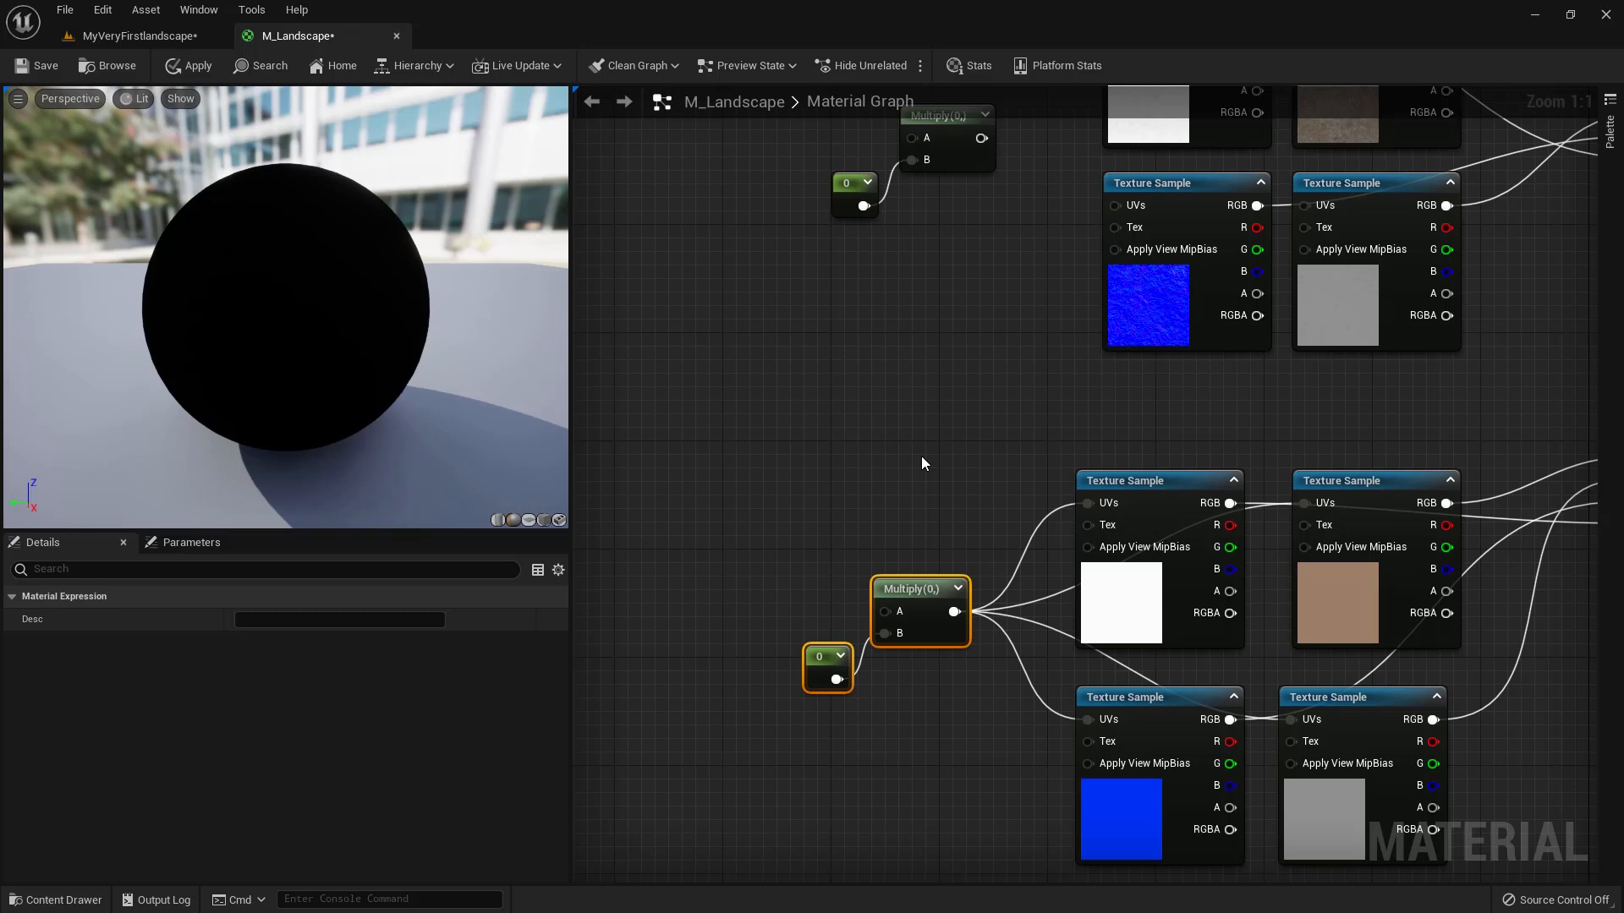
{"action": "right_click_drag", "start_coordinate": [860, 412], "coordinate": [886, 626]}
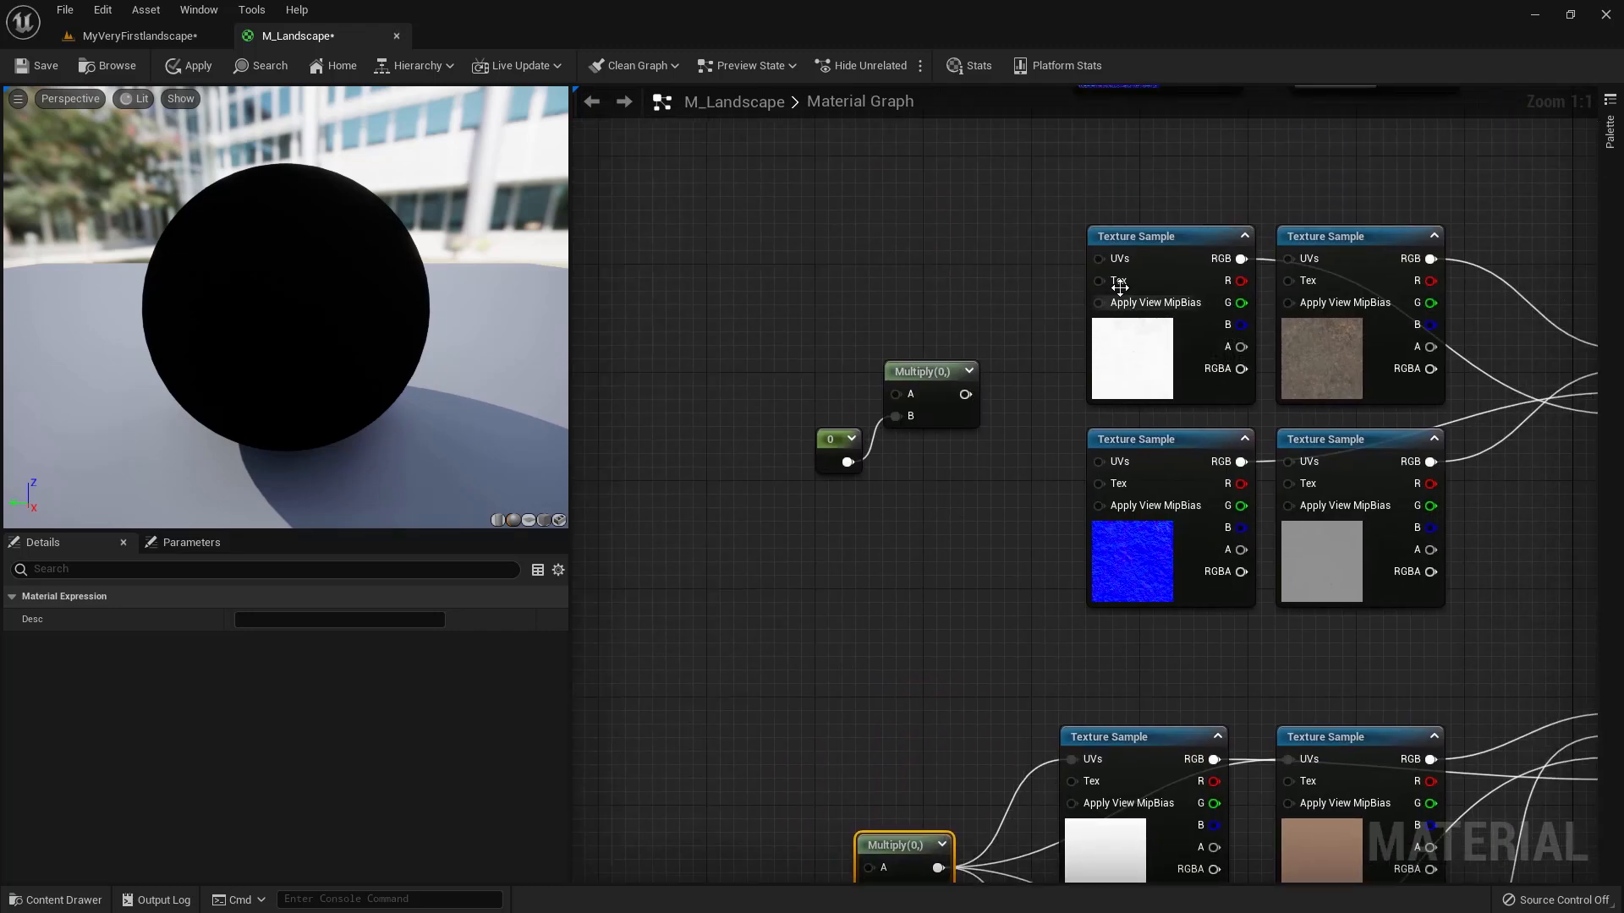
{"action": "left_click_drag", "start_coordinate": [965, 395], "coordinate": [1098, 259]}
{"action": "left_click_drag", "start_coordinate": [1289, 259], "coordinate": [965, 394]}
{"action": "left_click_drag", "start_coordinate": [1288, 462], "coordinate": [965, 395]}
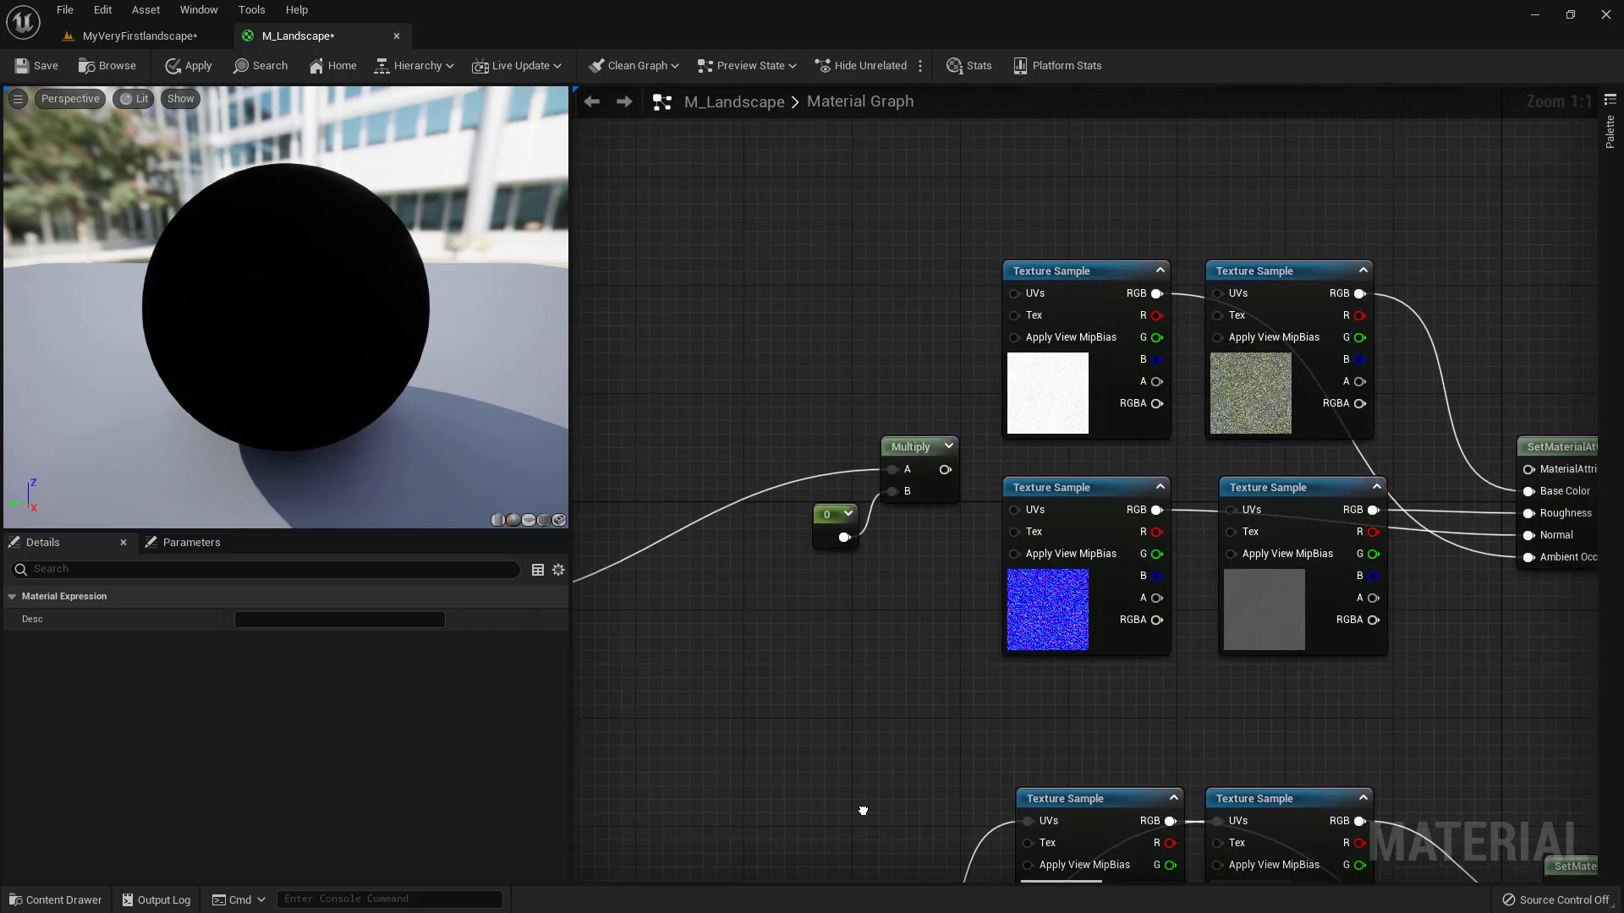
Step: Wire the Green Multiply output to the UVs inputs of the four Green texture samples
{"action": "left_click_drag", "start_coordinate": [1015, 293], "coordinate": [947, 470]}
{"action": "left_click_drag", "start_coordinate": [1217, 292], "coordinate": [944, 469]}
{"action": "left_click_drag", "start_coordinate": [1231, 509], "coordinate": [944, 471]}
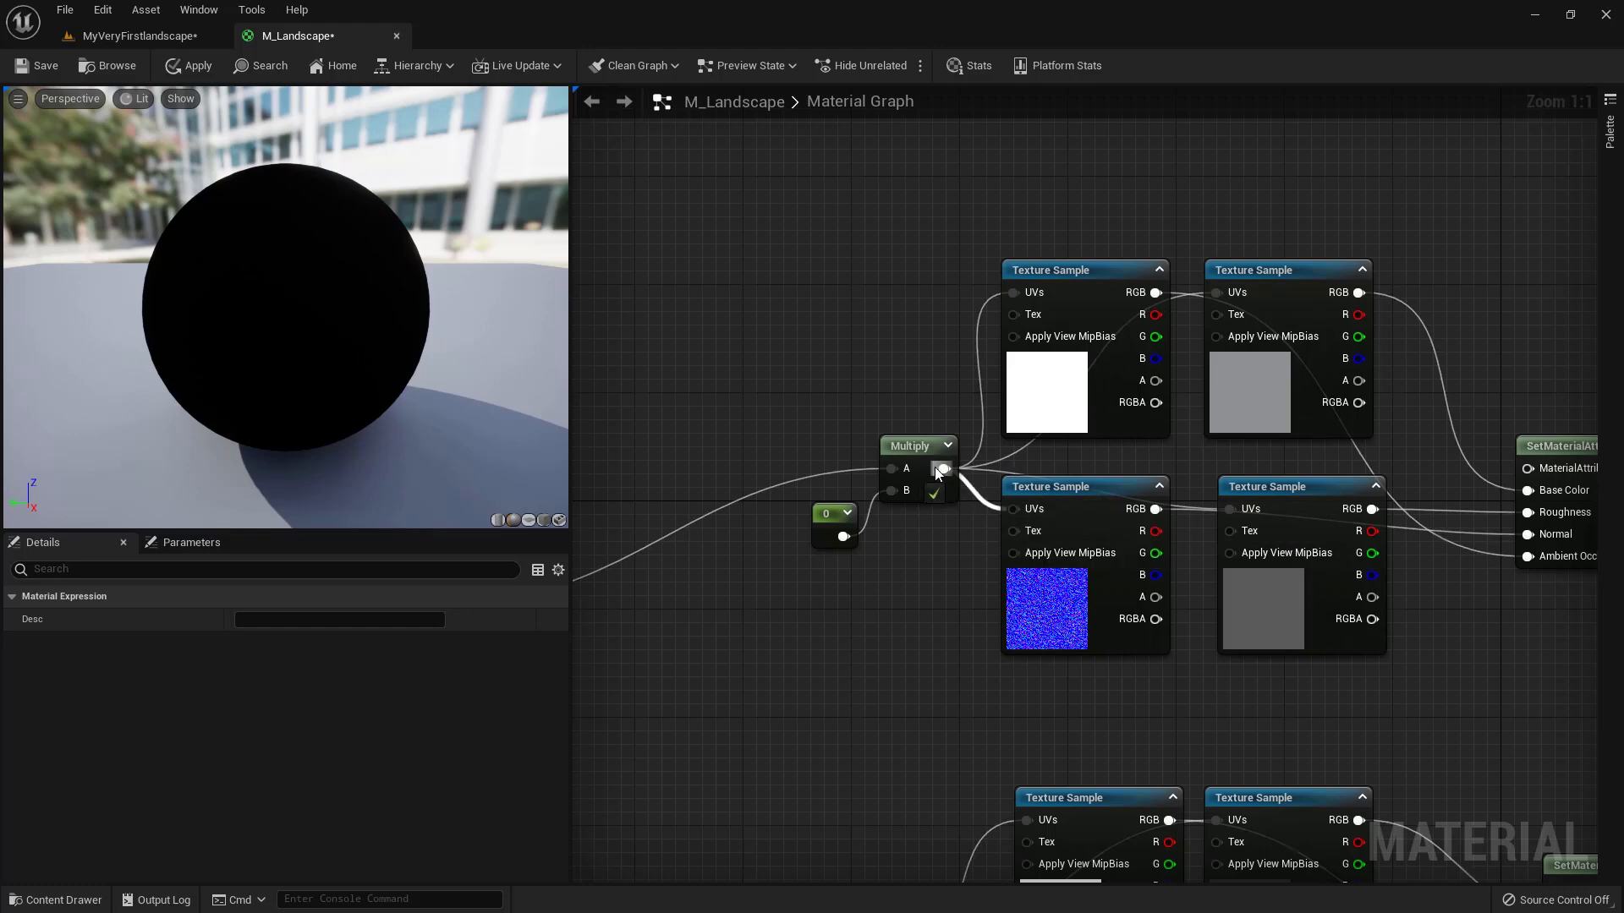
Step: Connect the LandscapeCoords output to the A inputs of the Ground and Mud Multiply nodes
{"action": "right_click_drag", "start_coordinate": [819, 632], "coordinate": [1142, 371]}
{"action": "left_click_drag", "start_coordinate": [1147, 694], "coordinate": [762, 344]}
{"action": "right_click_drag", "start_coordinate": [888, 234], "coordinate": [884, 93]}
{"action": "right_click_drag", "start_coordinate": [998, 626], "coordinate": [944, 304]}
{"action": "left_click_drag", "start_coordinate": [1057, 706], "coordinate": [694, 440]}
Step: Reposition the LandscapeCoords node level with the Ground layer's nodes
{"action": "scroll", "coordinate": [728, 646], "scroll_direction": "down", "scroll_amount": 5}
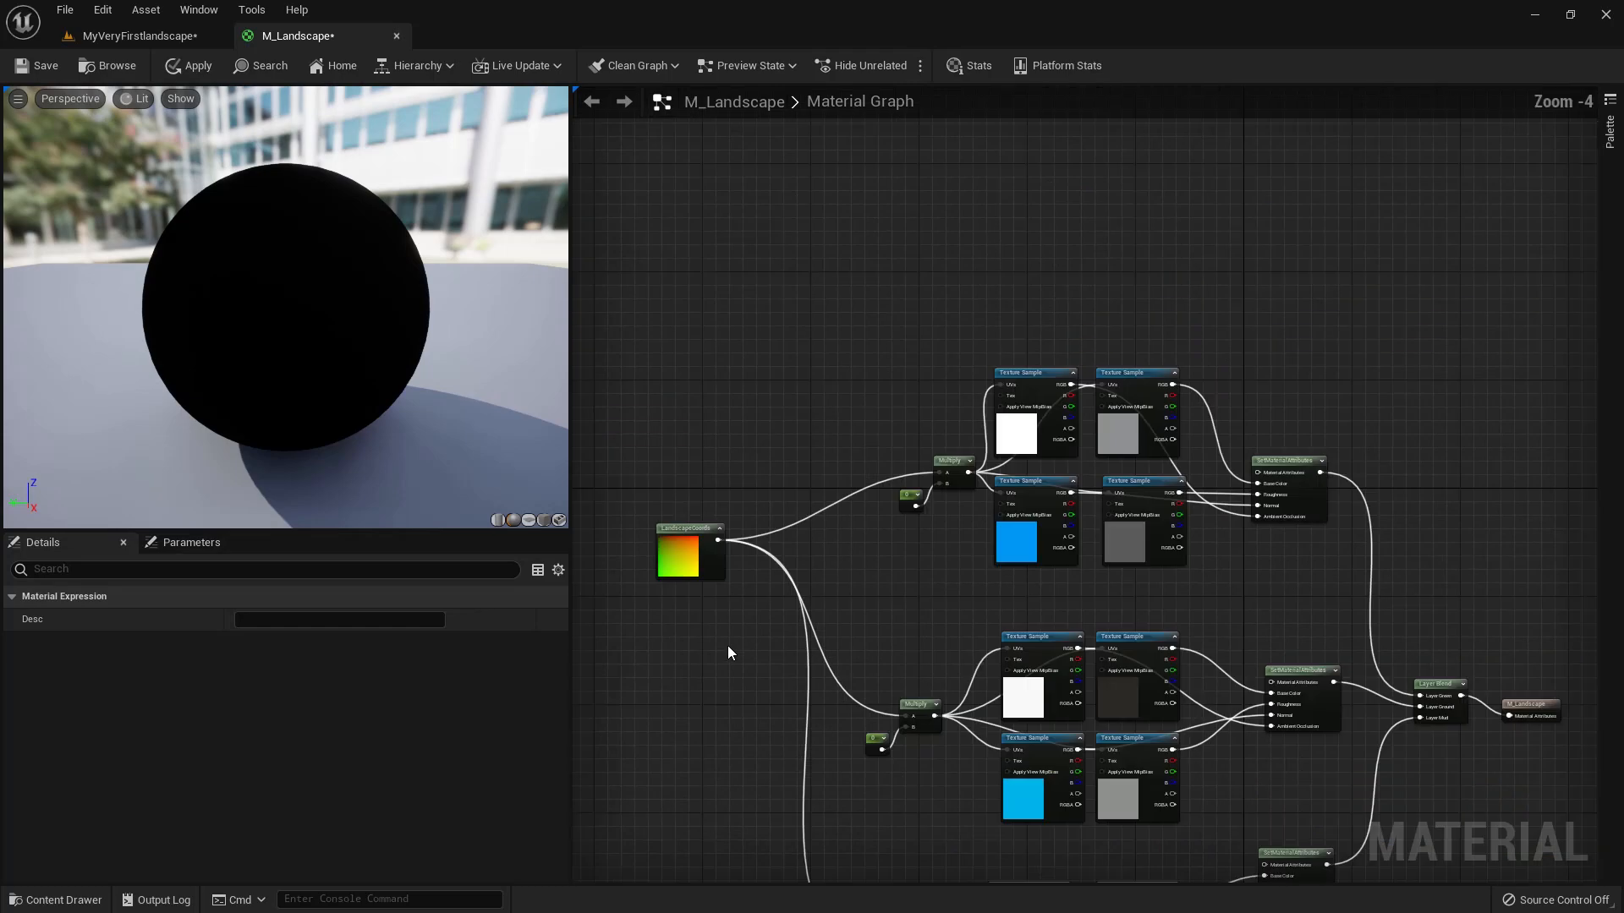
{"action": "left_click", "coordinate": [834, 427]}
{"action": "left_click_drag", "start_coordinate": [833, 425], "coordinate": [837, 428]}
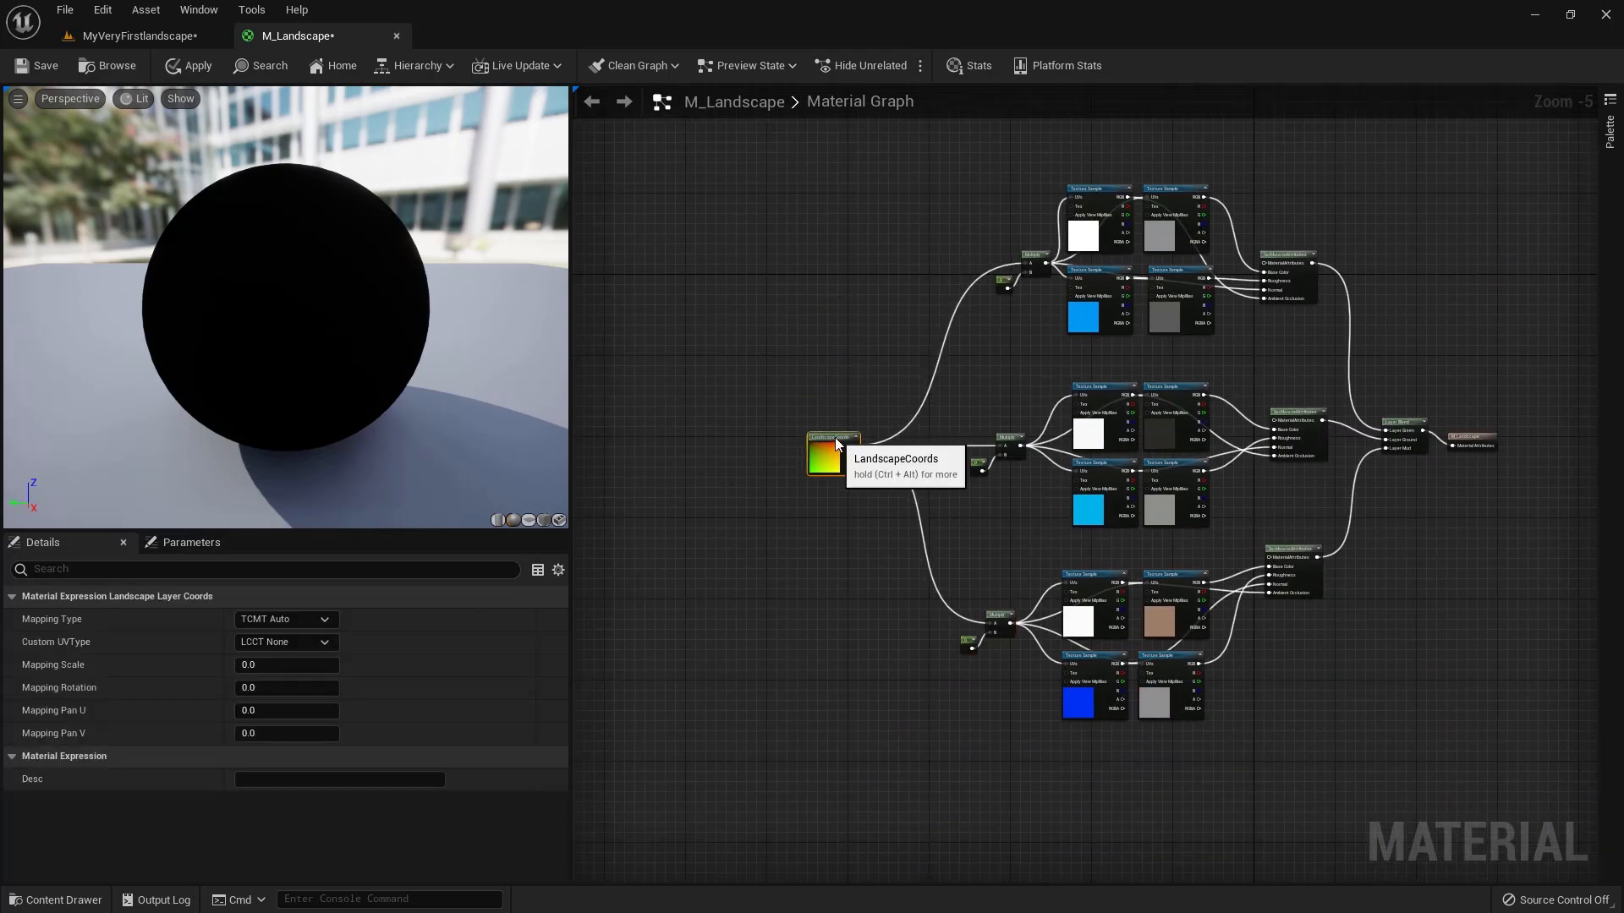
Step: Group the Green layer's nodes in a comment box titled "Green" and shift the box slightly
{"action": "scroll", "coordinate": [1080, 609], "scroll_direction": "up", "scroll_amount": 3}
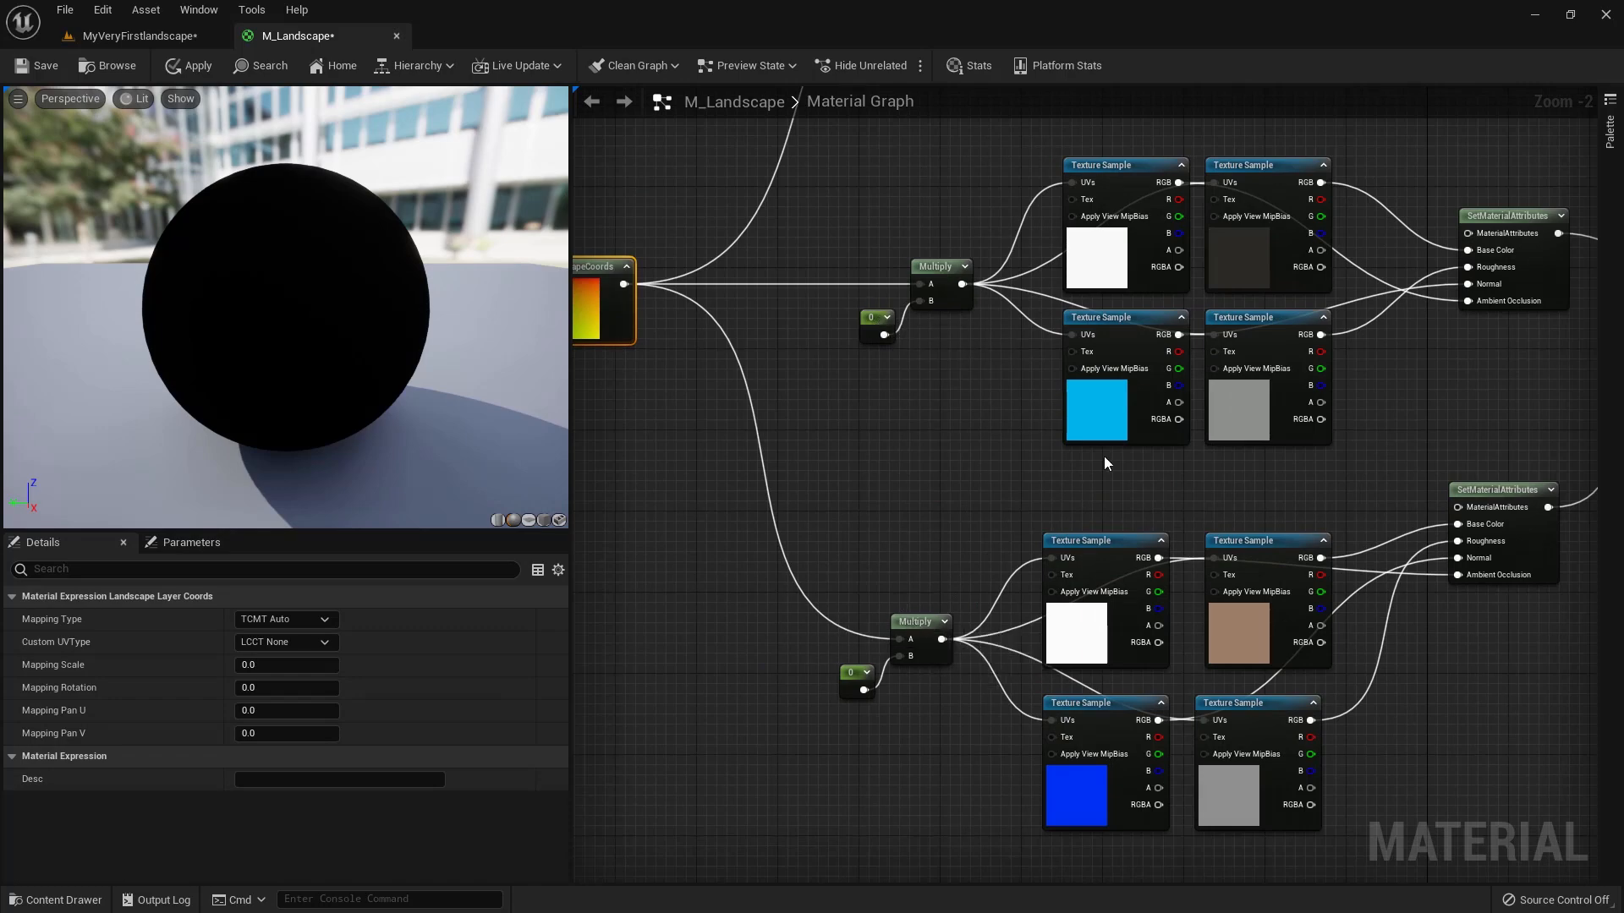
{"action": "right_click_drag", "start_coordinate": [1067, 474], "coordinate": [877, 735]}
{"action": "right_click_drag", "start_coordinate": [884, 408], "coordinate": [920, 616]}
{"action": "left_click_drag", "start_coordinate": [704, 152], "coordinate": [1416, 600]}
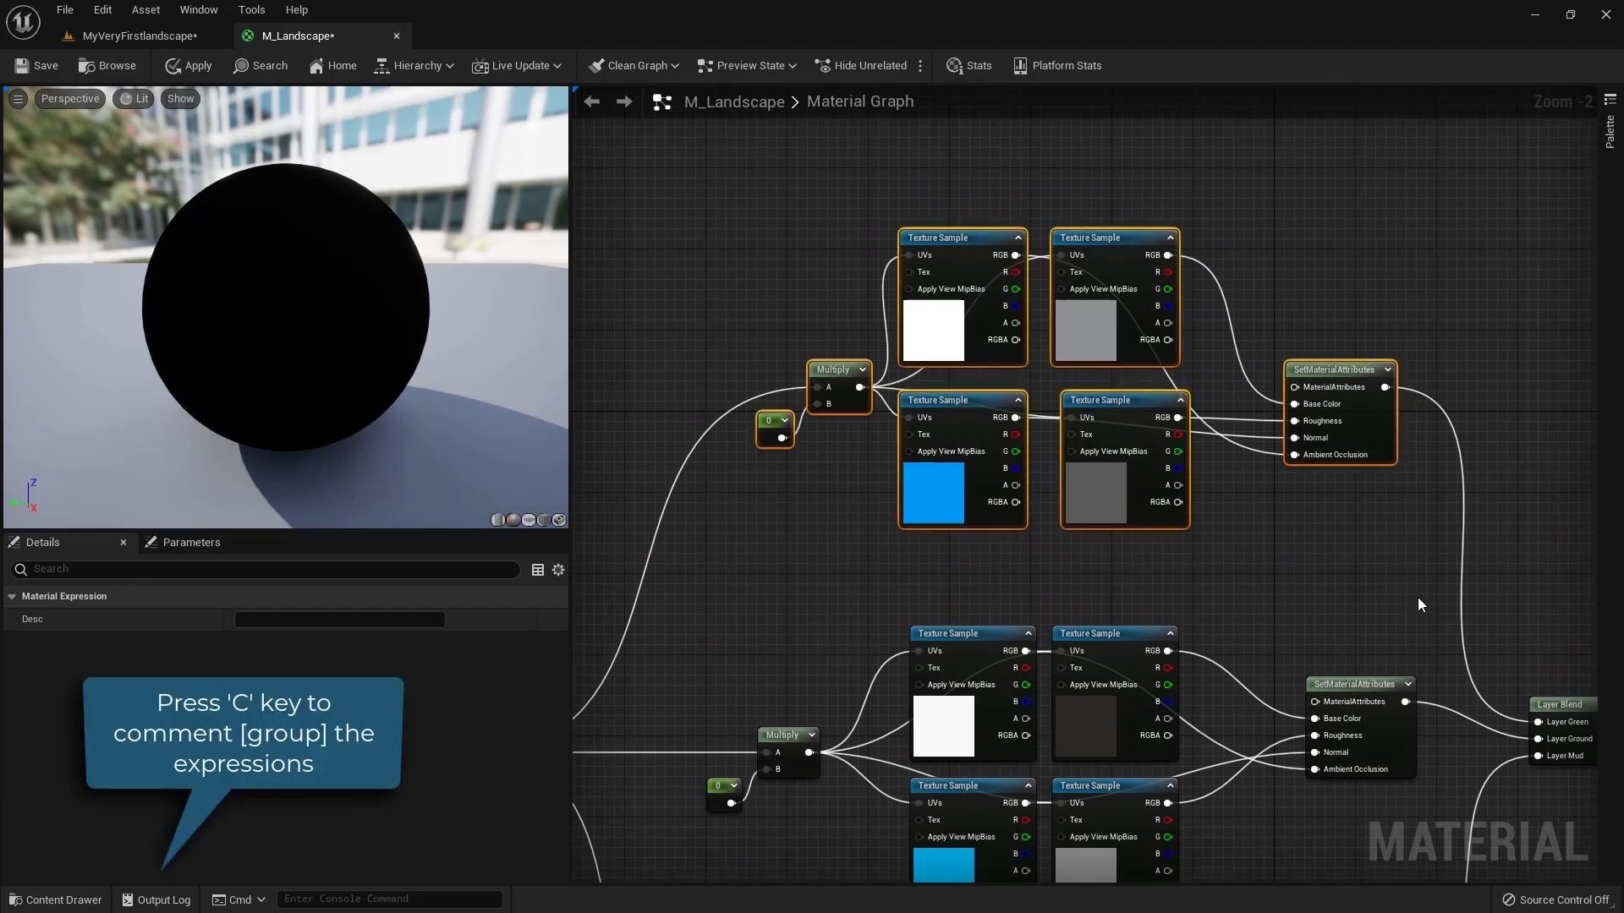
{"action": "key", "text": "c"}
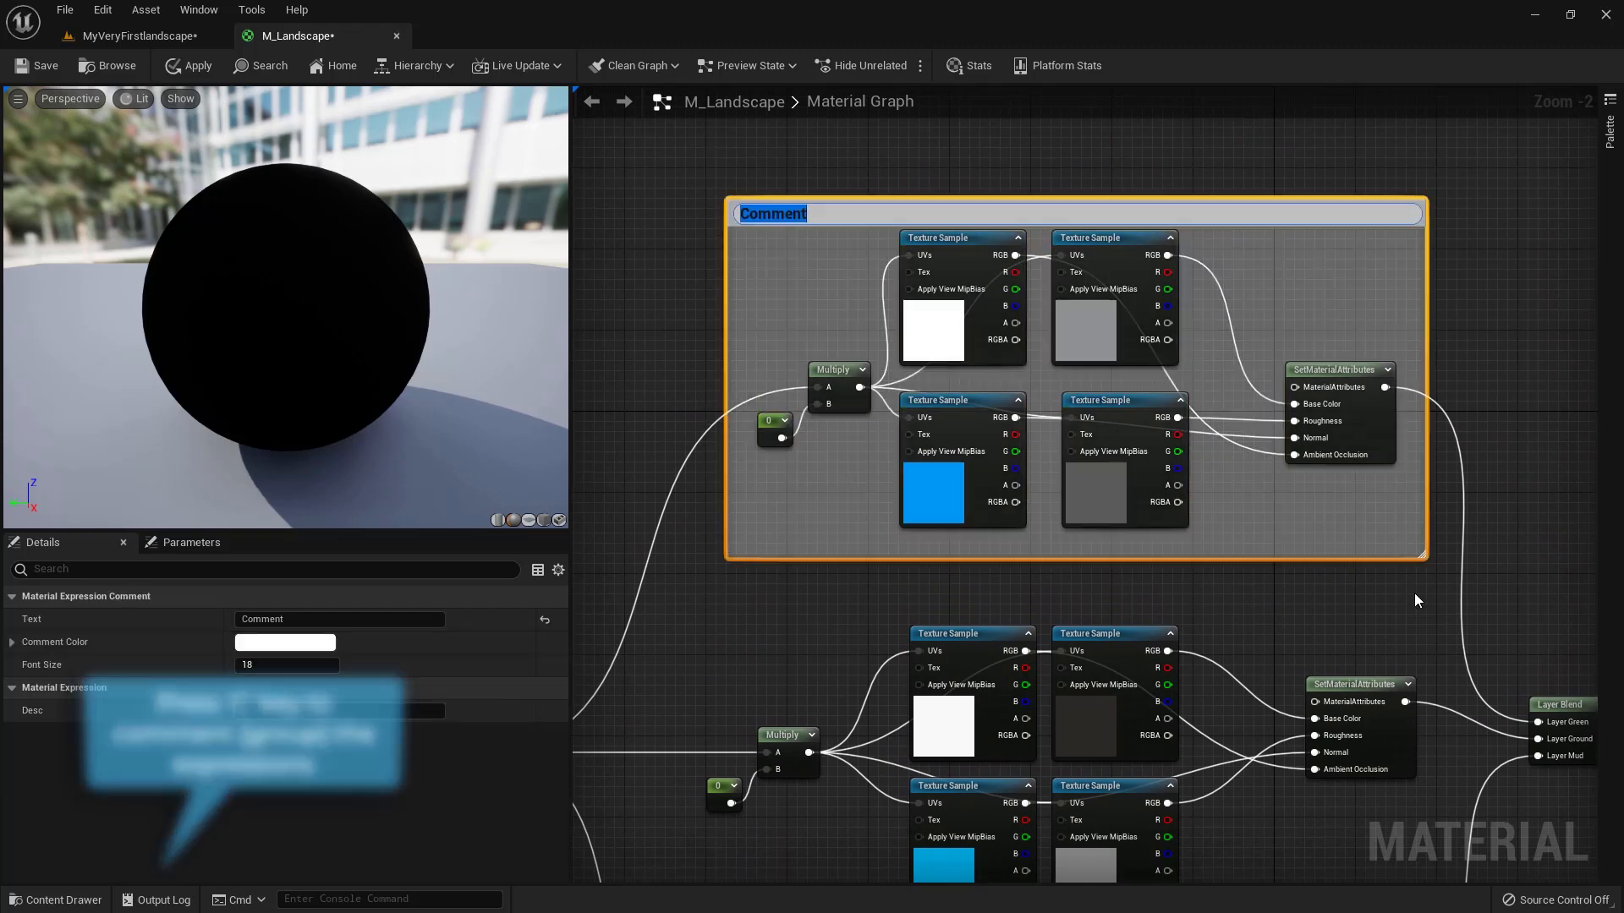
{"action": "type", "text": "Green"}
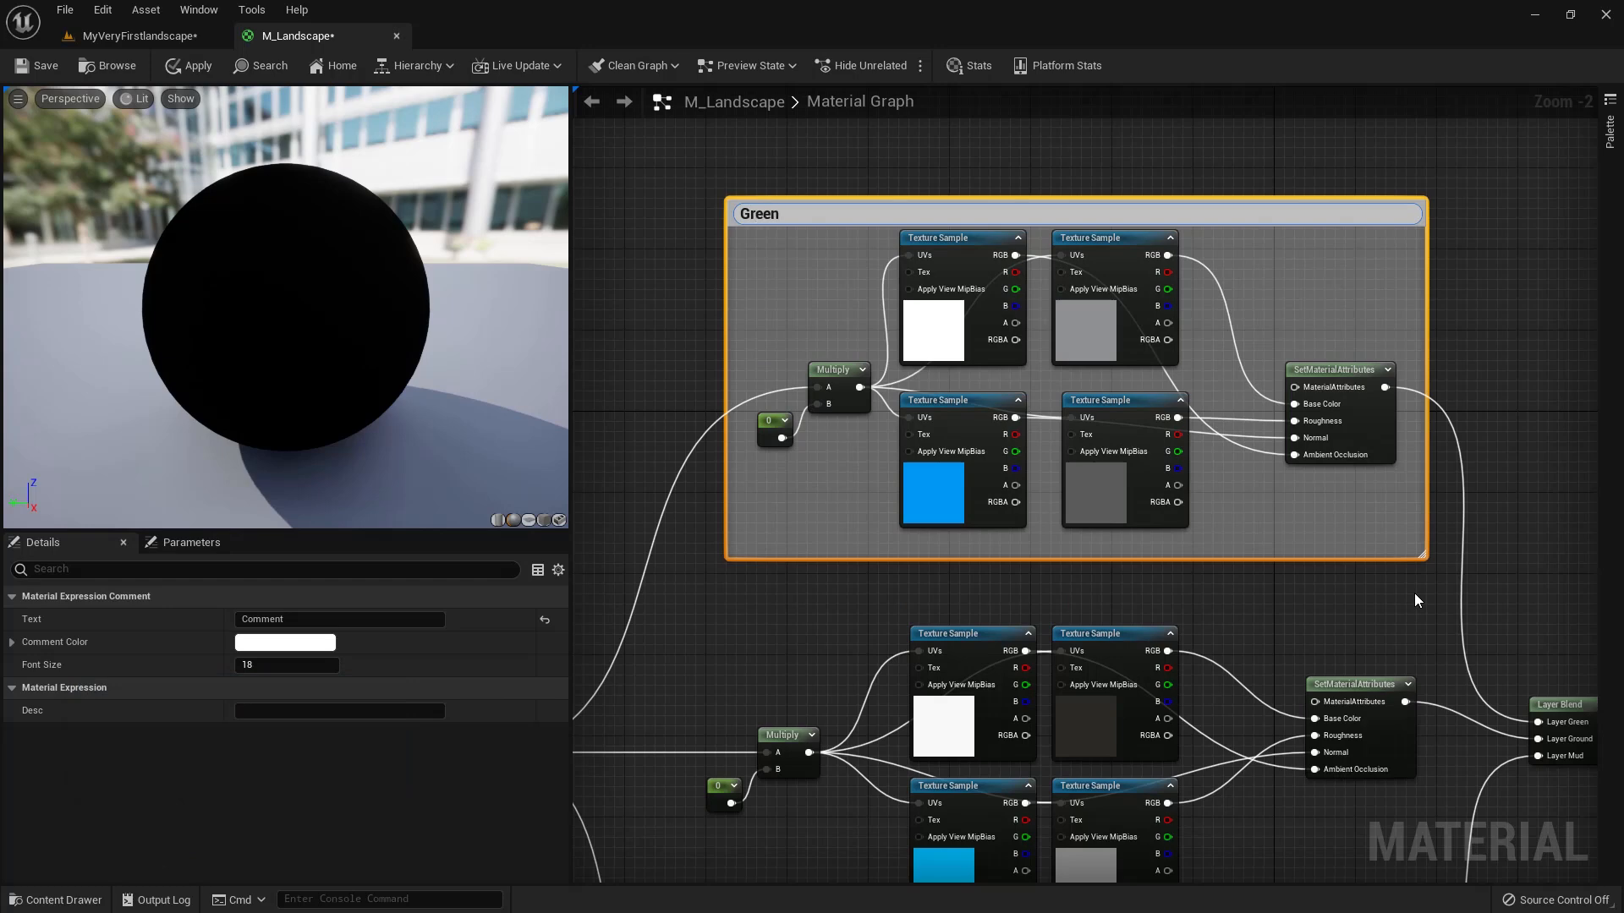
{"action": "left_click", "coordinate": [769, 642]}
{"action": "mouse_move", "coordinate": [799, 220]}
{"action": "left_mouse_down"}
{"action": "mouse_move", "coordinate": [780, 231]}
{"action": "mouse_move", "coordinate": [773, 208]}
{"action": "mouse_move", "coordinate": [782, 231]}
{"action": "left_mouse_up"}
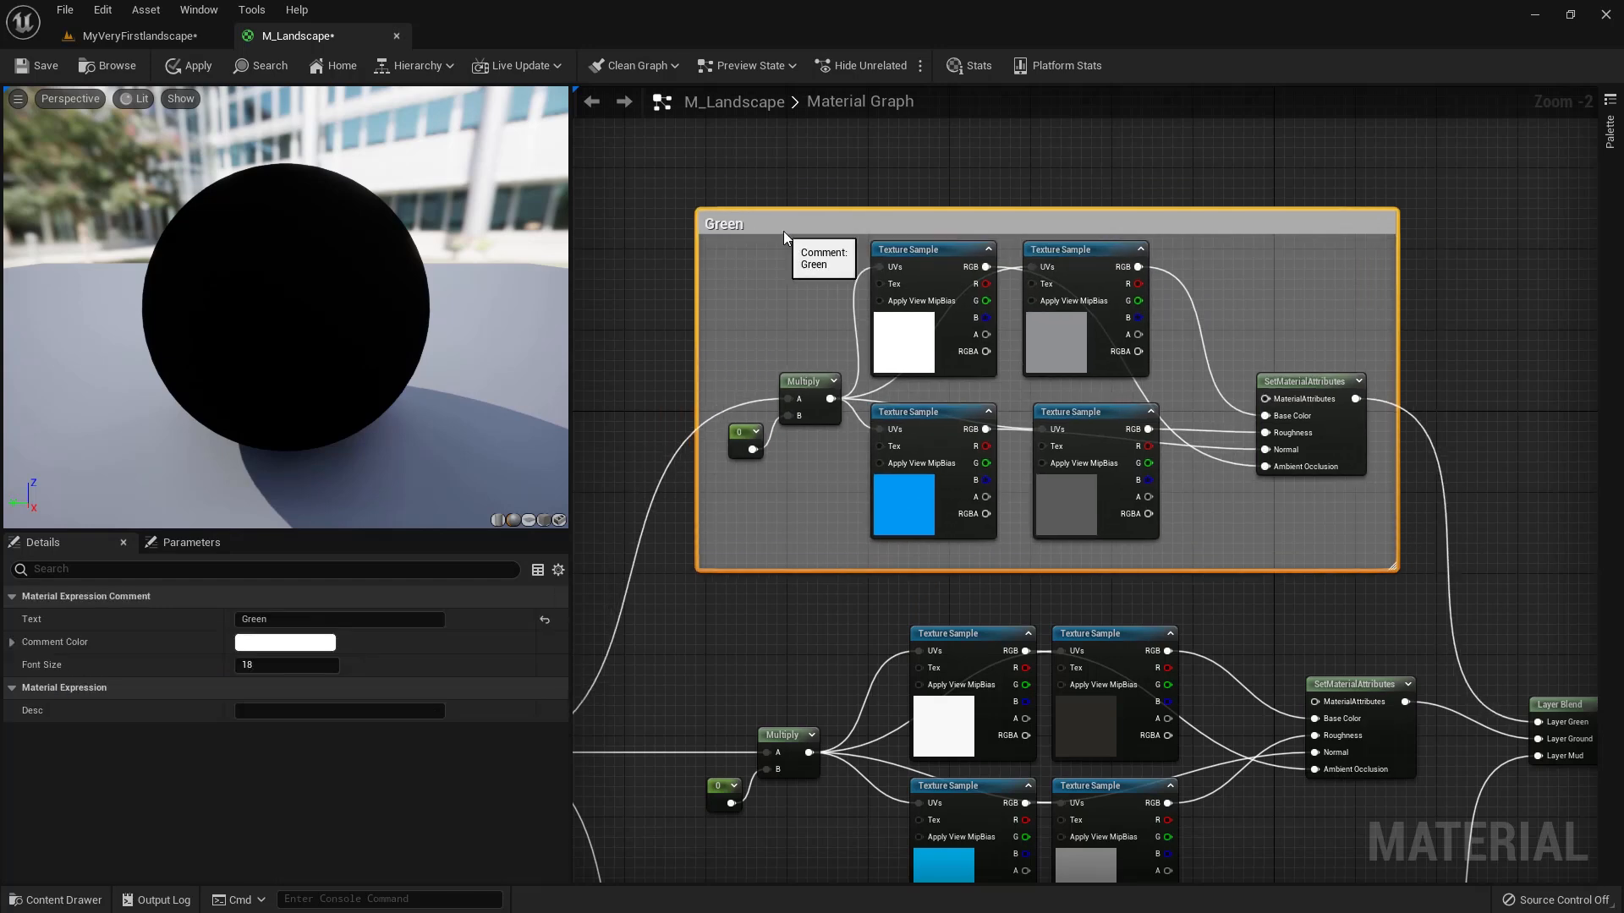
Step: Group the Ground layer's nodes in a comment box titled "Ground"
{"action": "scroll", "coordinate": [751, 584], "scroll_direction": "down", "scroll_amount": 1}
{"action": "right_click_drag", "start_coordinate": [753, 653], "coordinate": [755, 340]}
{"action": "left_click_drag", "start_coordinate": [716, 315], "coordinate": [1383, 616]}
{"action": "key", "text": "c"}
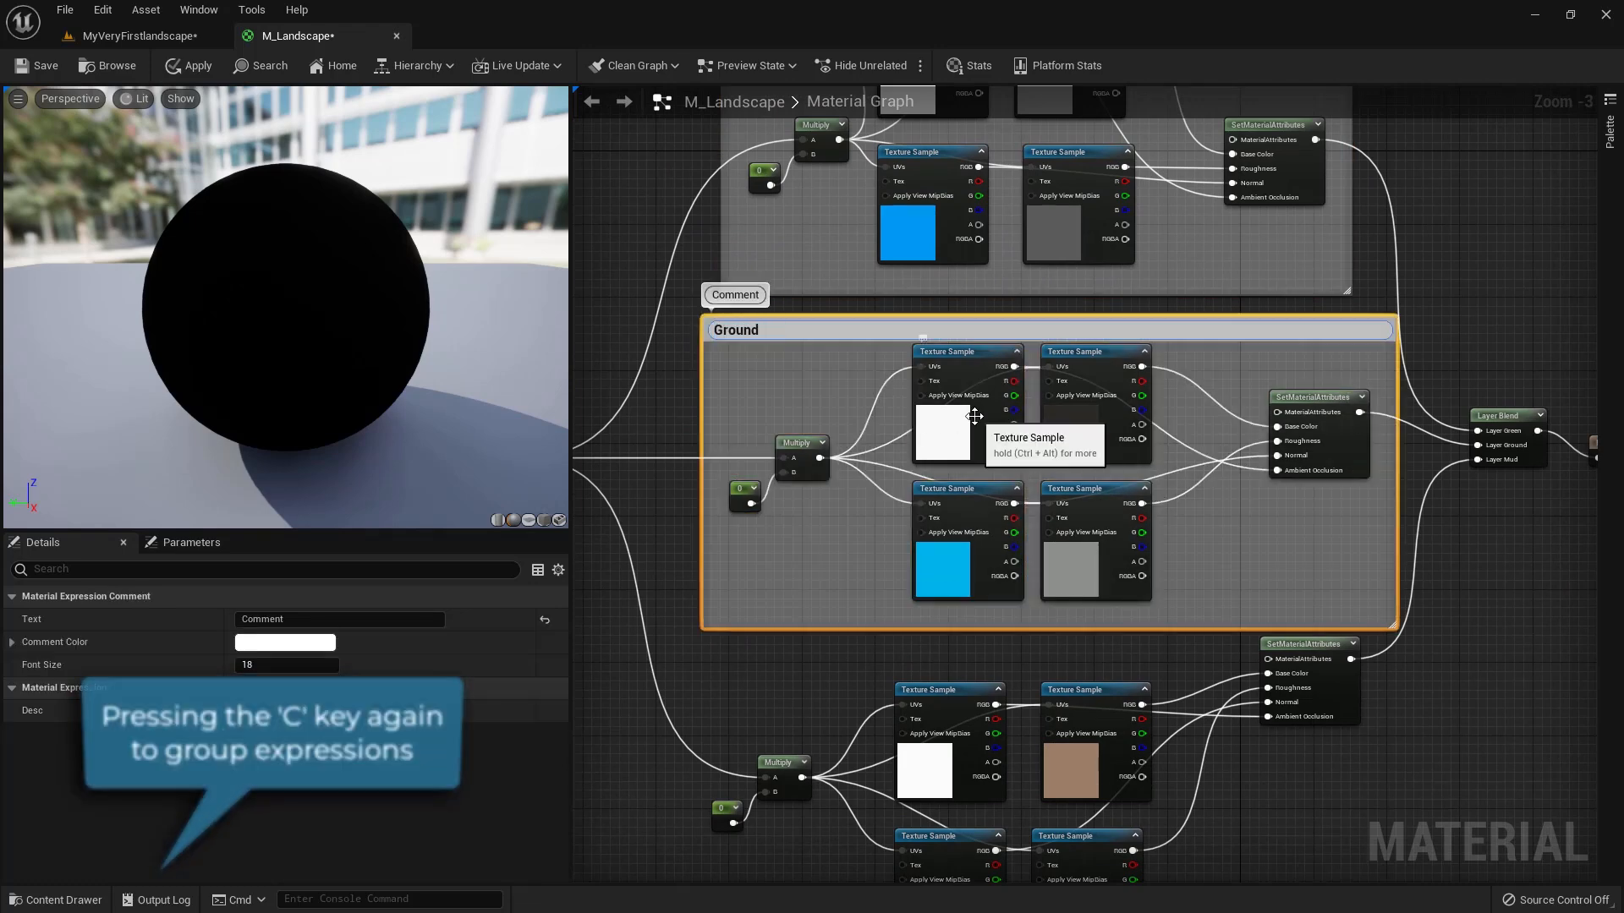
{"action": "left_click", "coordinate": [765, 687]}
Step: Shift the Mud texture nodes slightly down and lower the Mud SetMaterialAttributes node to line up with them
{"action": "right_click_drag", "start_coordinate": [763, 682], "coordinate": [658, 384]}
{"action": "left_click_drag", "start_coordinate": [603, 370], "coordinate": [1080, 673]}
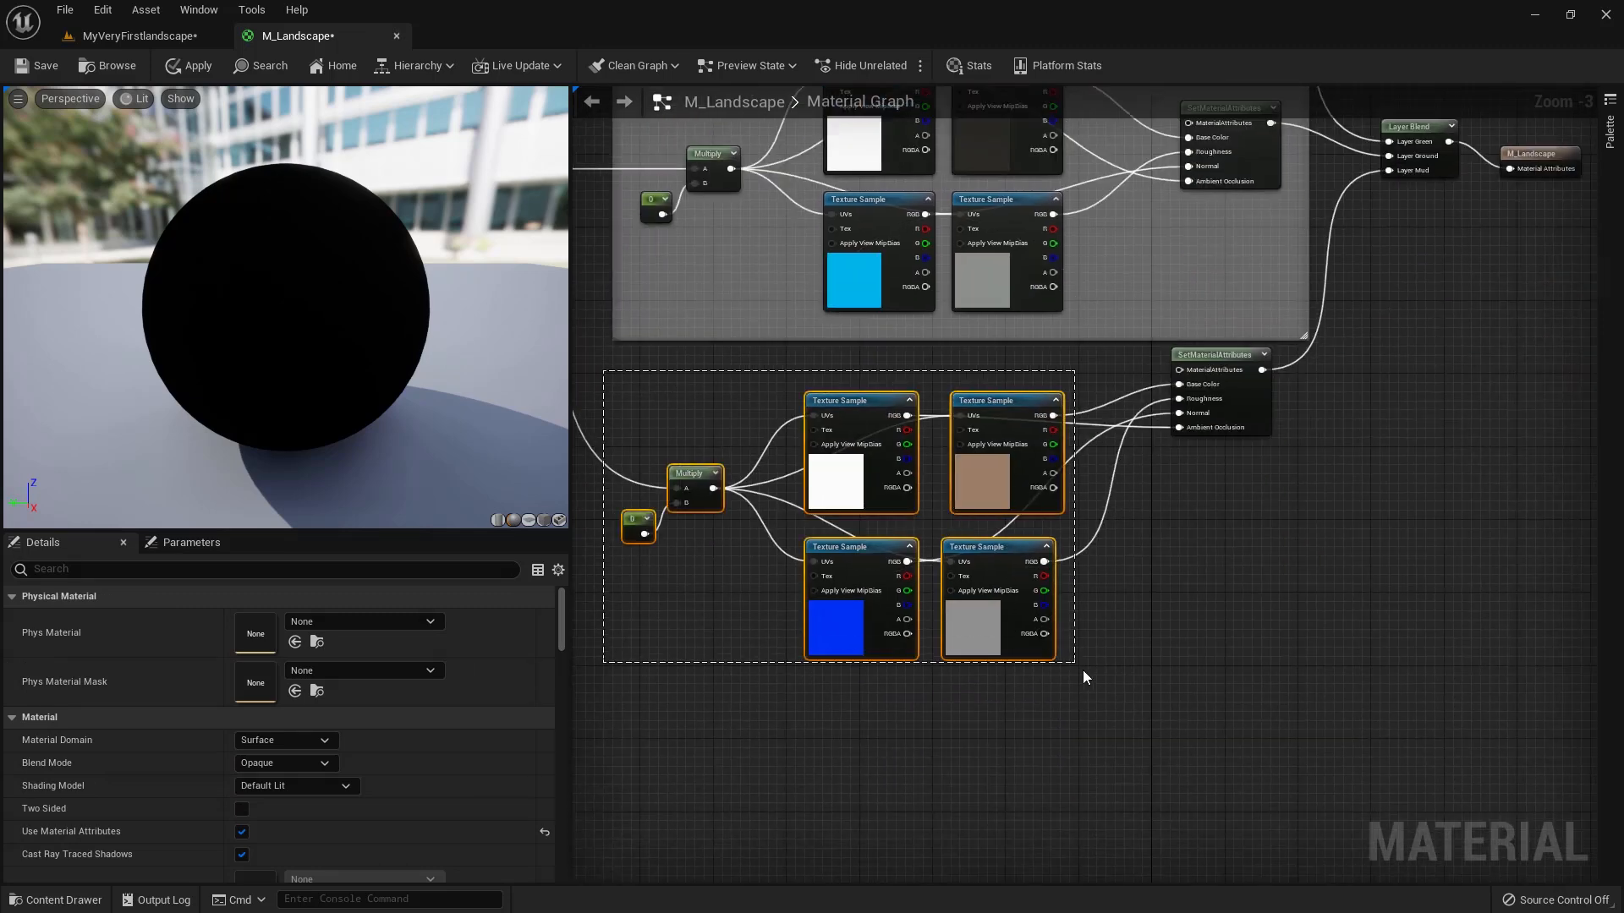
{"action": "left_click_drag", "start_coordinate": [1033, 419], "coordinate": [1033, 428]}
{"action": "left_click_drag", "start_coordinate": [1215, 353], "coordinate": [1206, 433]}
Step: Group the Mud layer's nodes in a comment box titled "Mud"
{"action": "left_click_drag", "start_coordinate": [630, 373], "coordinate": [1287, 658]}
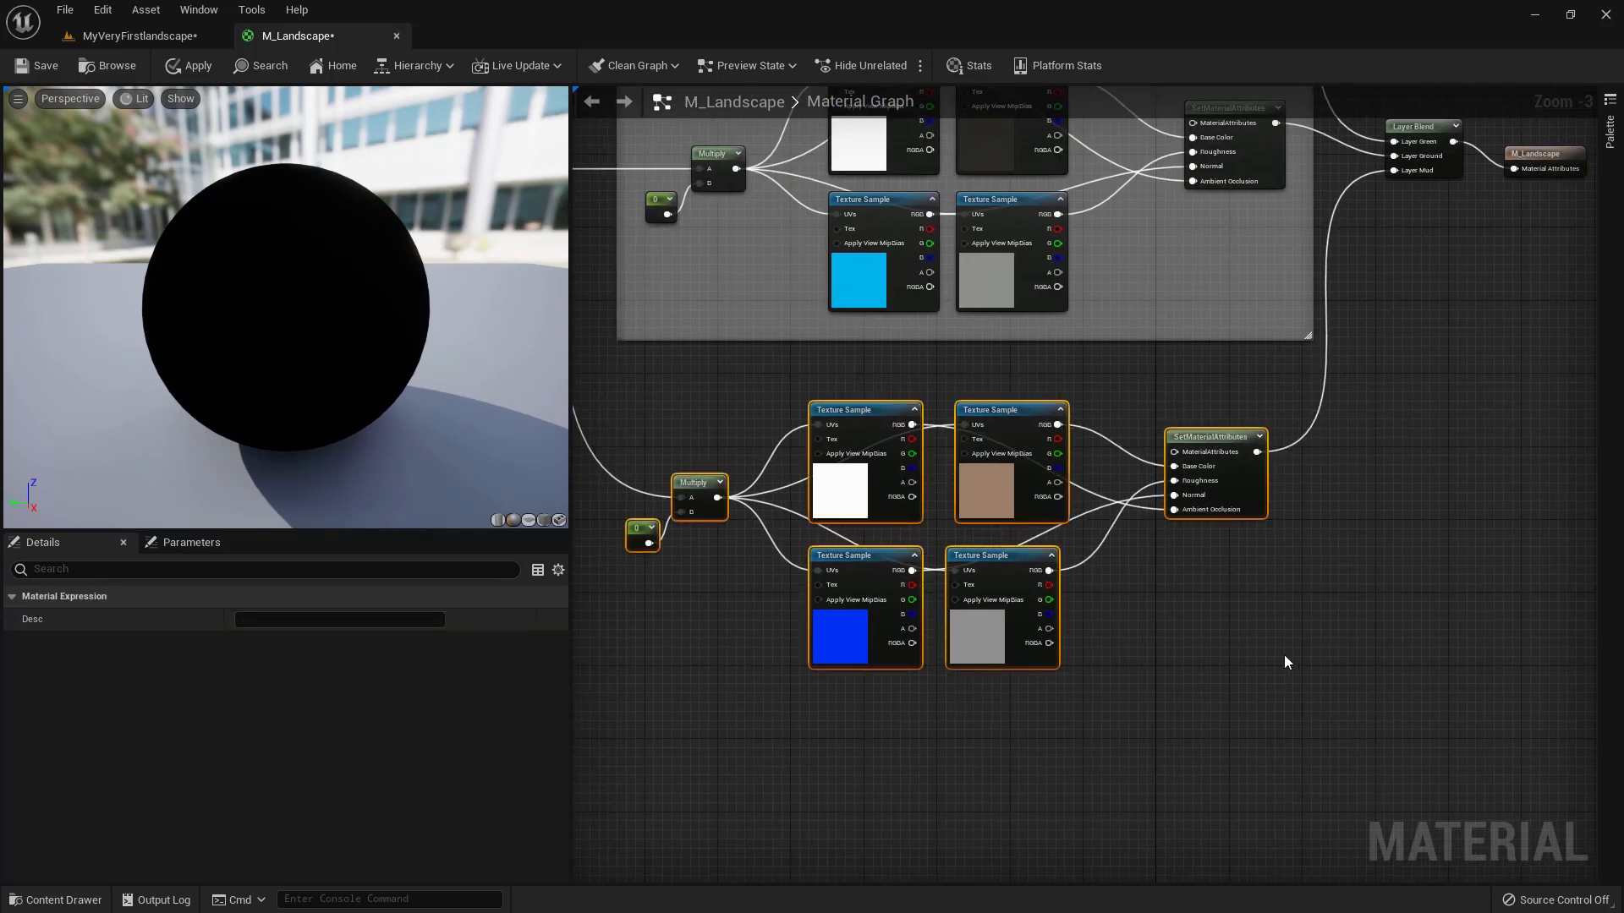
{"action": "key", "text": "c"}
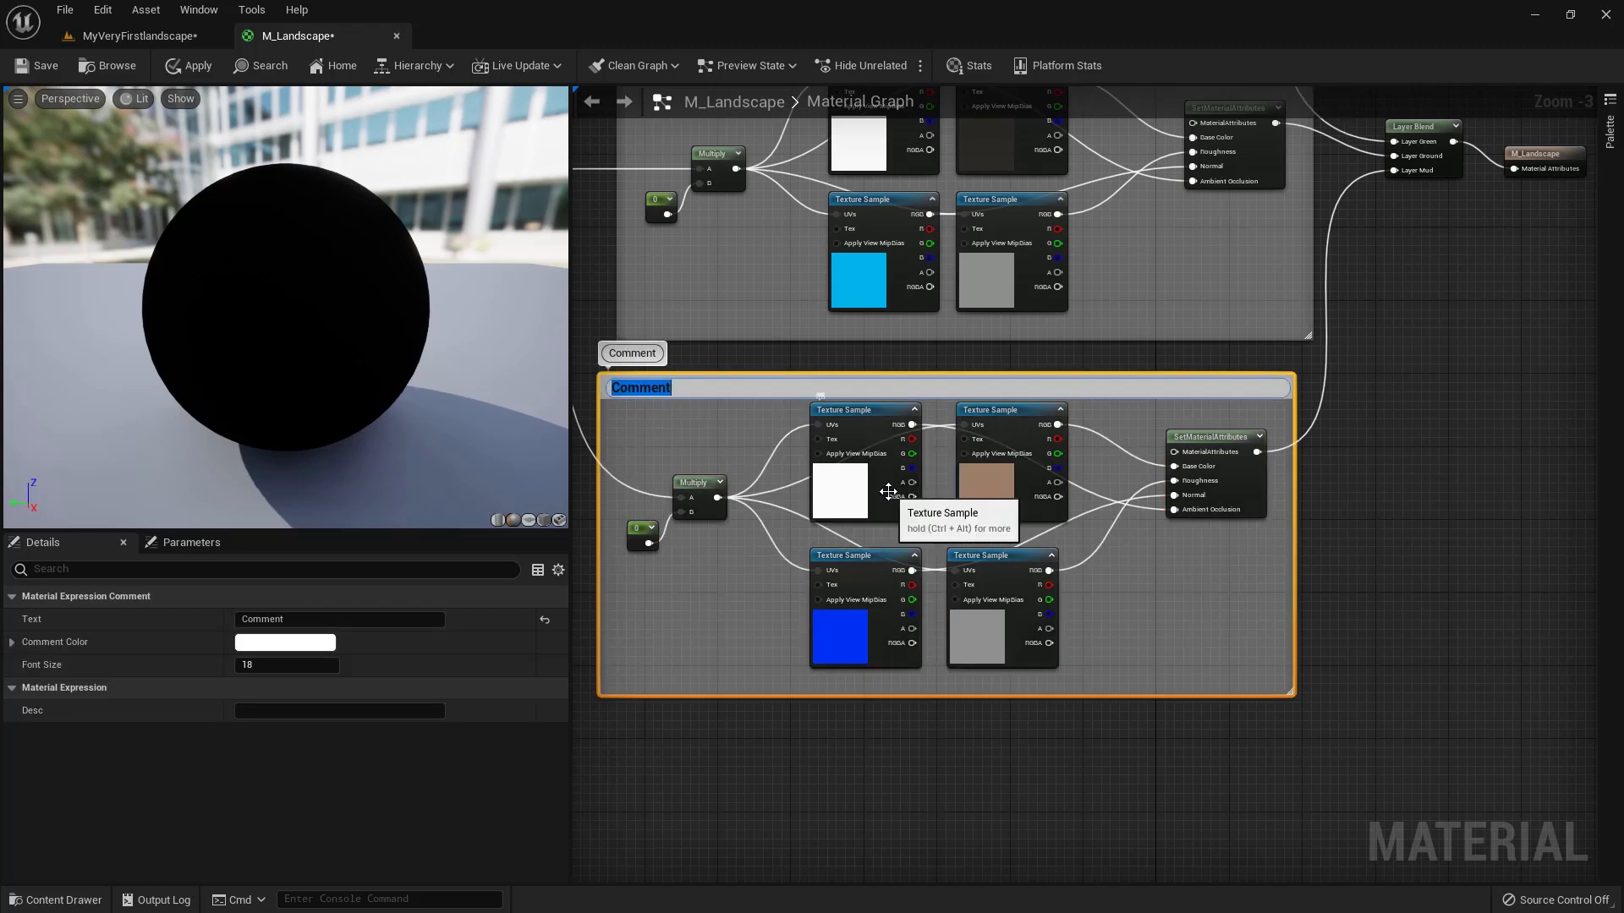
{"action": "key", "text": "Return"}
Step: Align the Mud comment box under the Ground box and move the Green box further above it
{"action": "scroll", "coordinate": [962, 748], "scroll_direction": "down", "scroll_amount": 2}
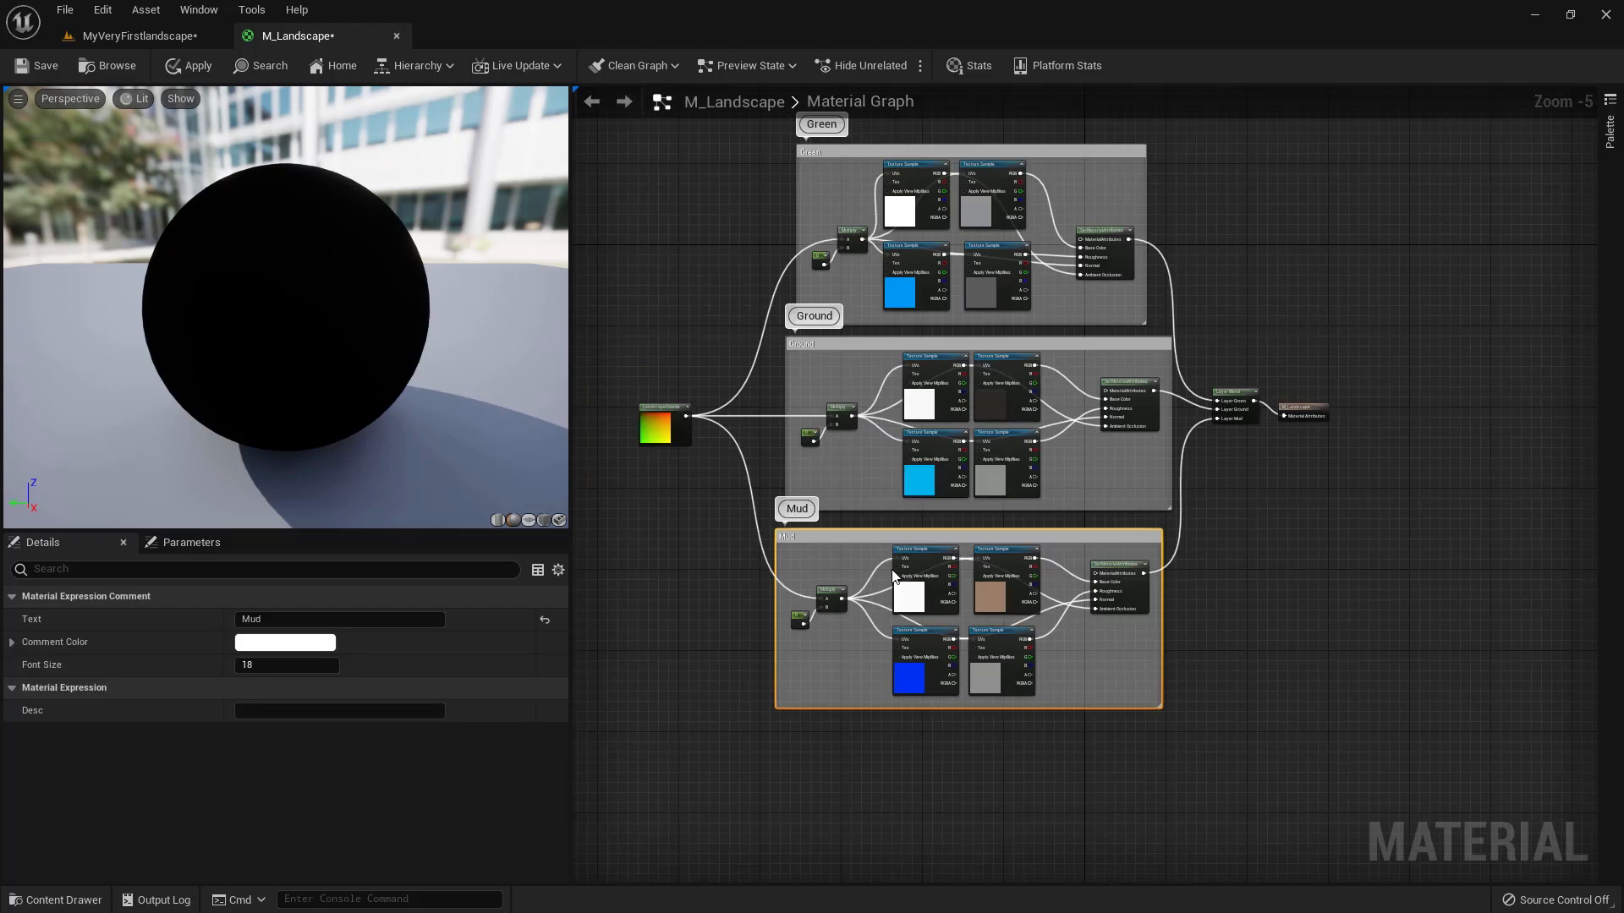
{"action": "left_click_drag", "start_coordinate": [850, 540], "coordinate": [860, 551]}
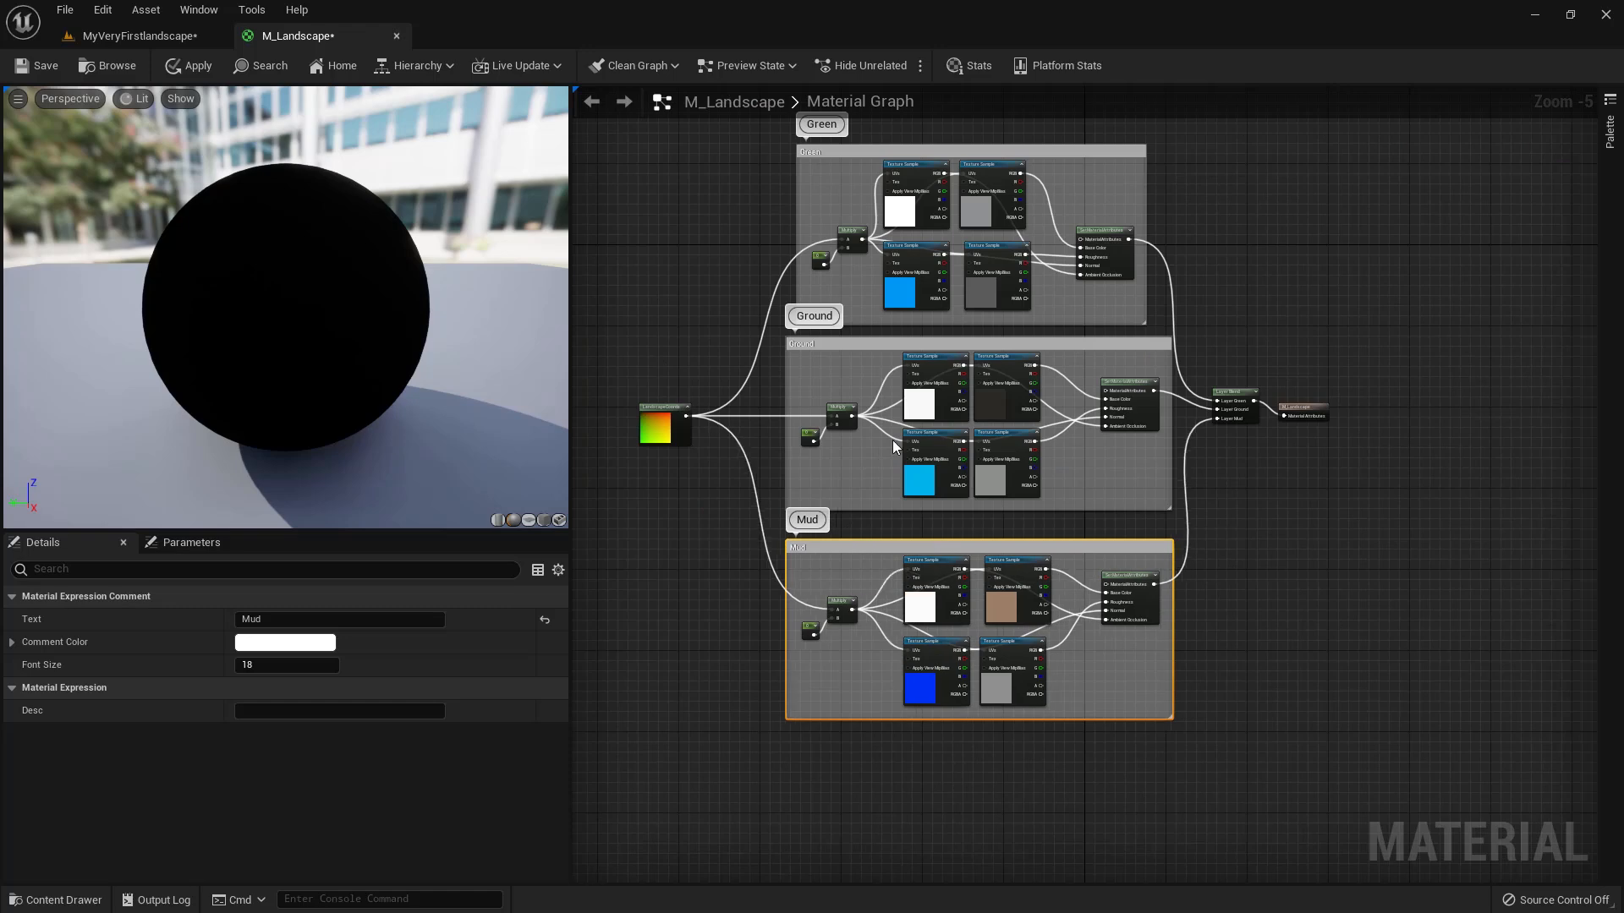
{"action": "left_click_drag", "start_coordinate": [940, 165], "coordinate": [930, 132]}
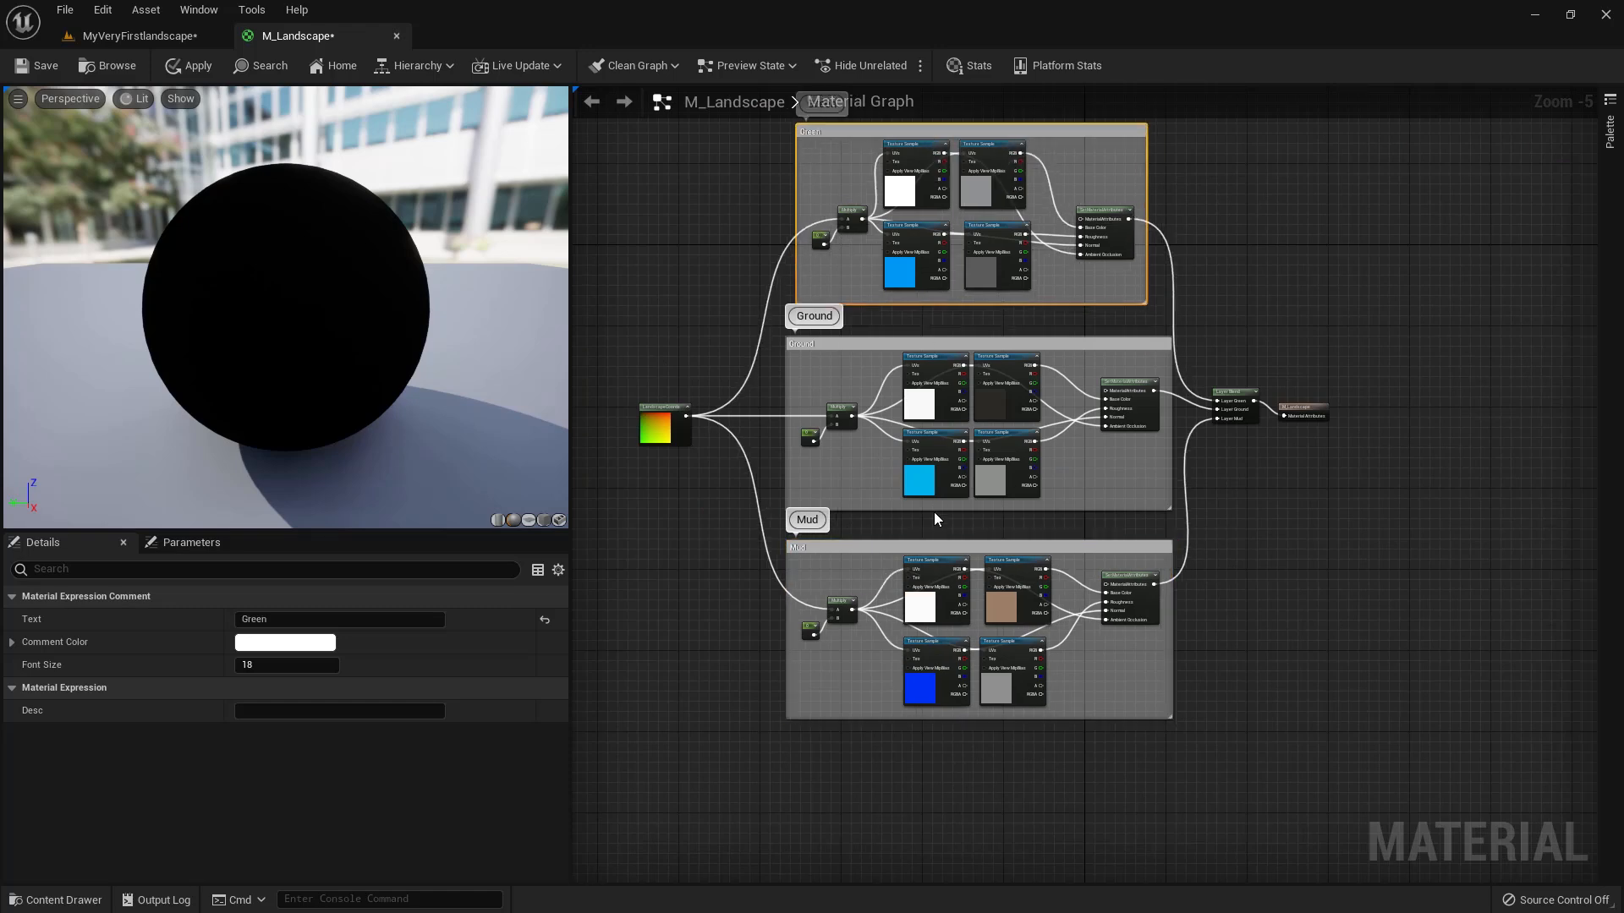
Step: Convert the Green group's tiling constant to a parameter named Green_tile and place it just below the Multiply node
{"action": "right_click_drag", "start_coordinate": [716, 305], "coordinate": [764, 533]}
{"action": "scroll", "coordinate": [816, 509], "scroll_direction": "up", "scroll_amount": 5}
{"action": "left_click_drag", "start_coordinate": [945, 380], "coordinate": [949, 420]}
{"action": "right_click", "coordinate": [946, 419]}
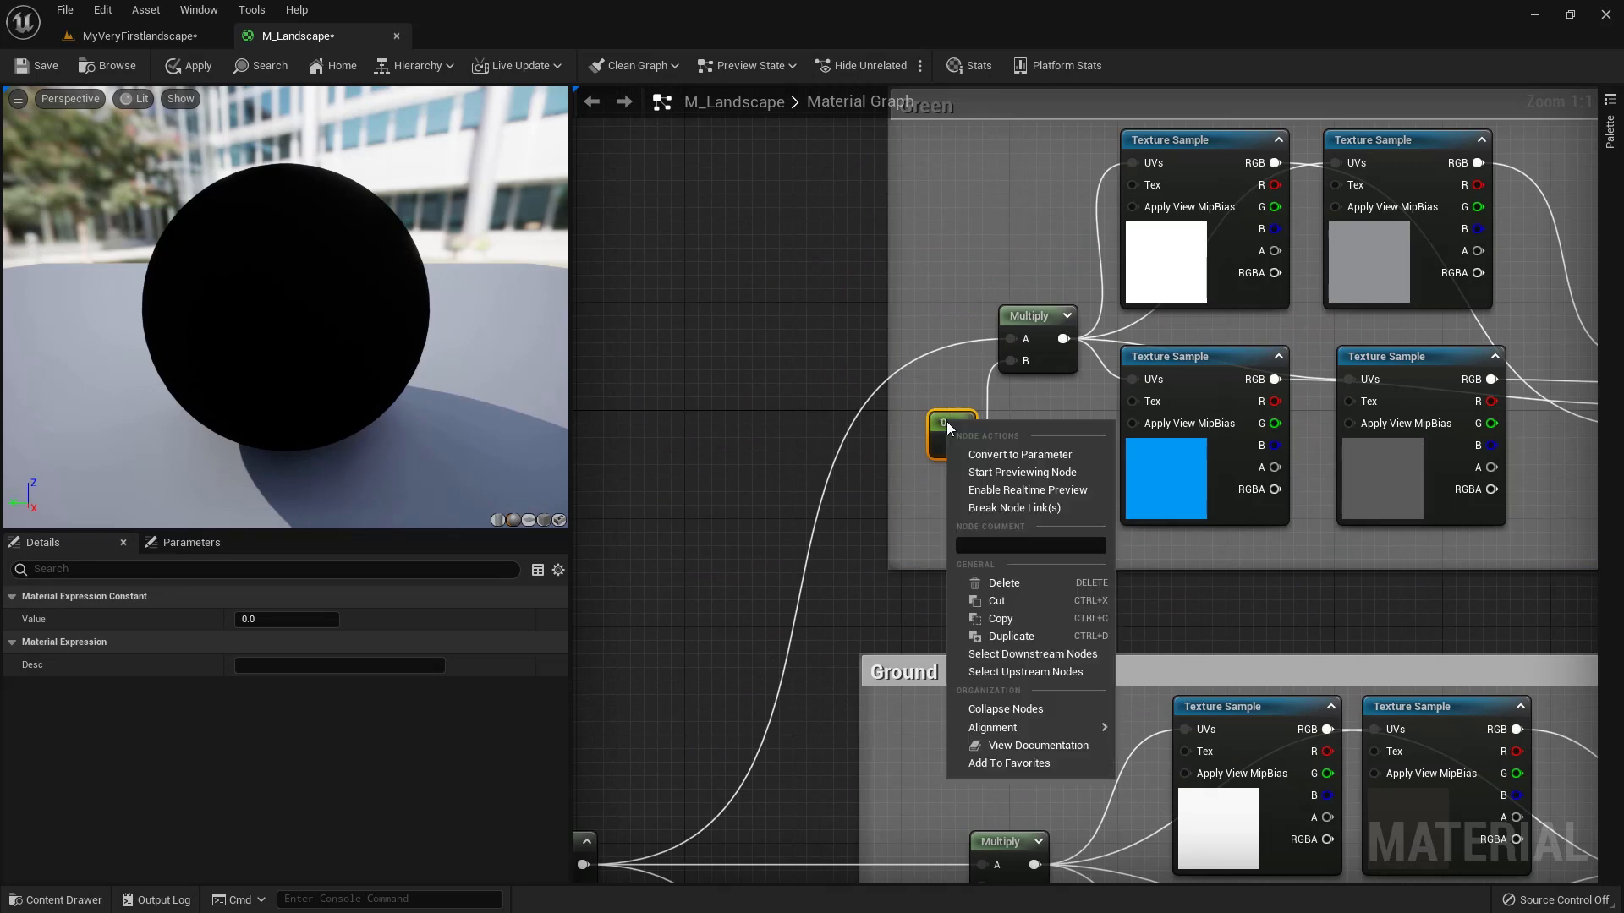
{"action": "left_click", "coordinate": [968, 455]}
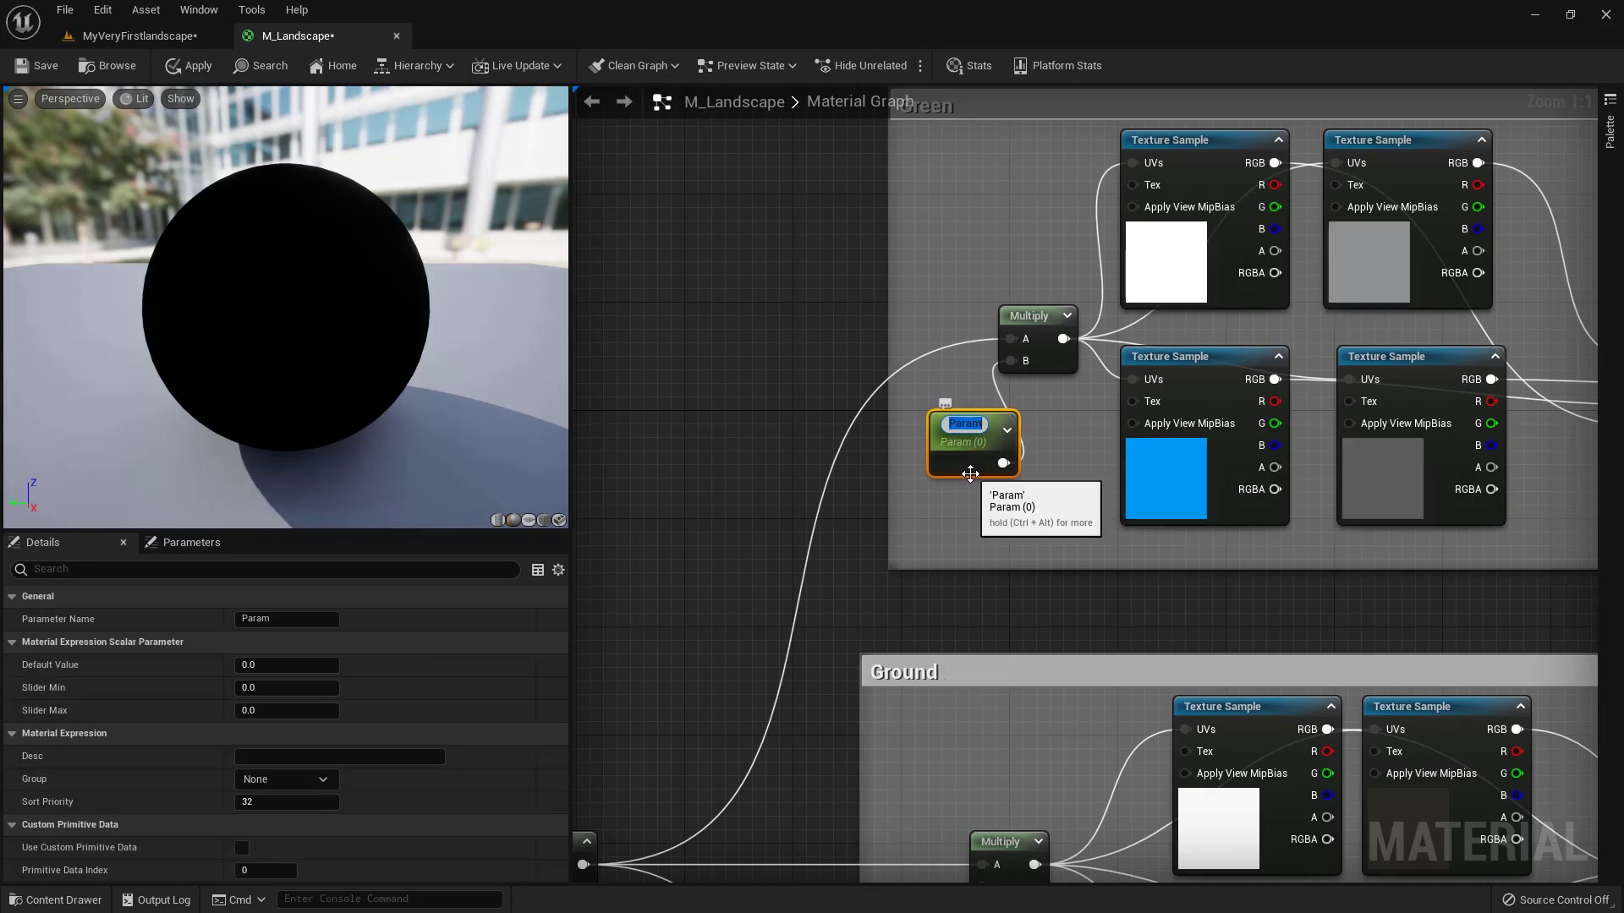
{"action": "type", "text": "Green_tile"}
{"action": "key", "text": "Return"}
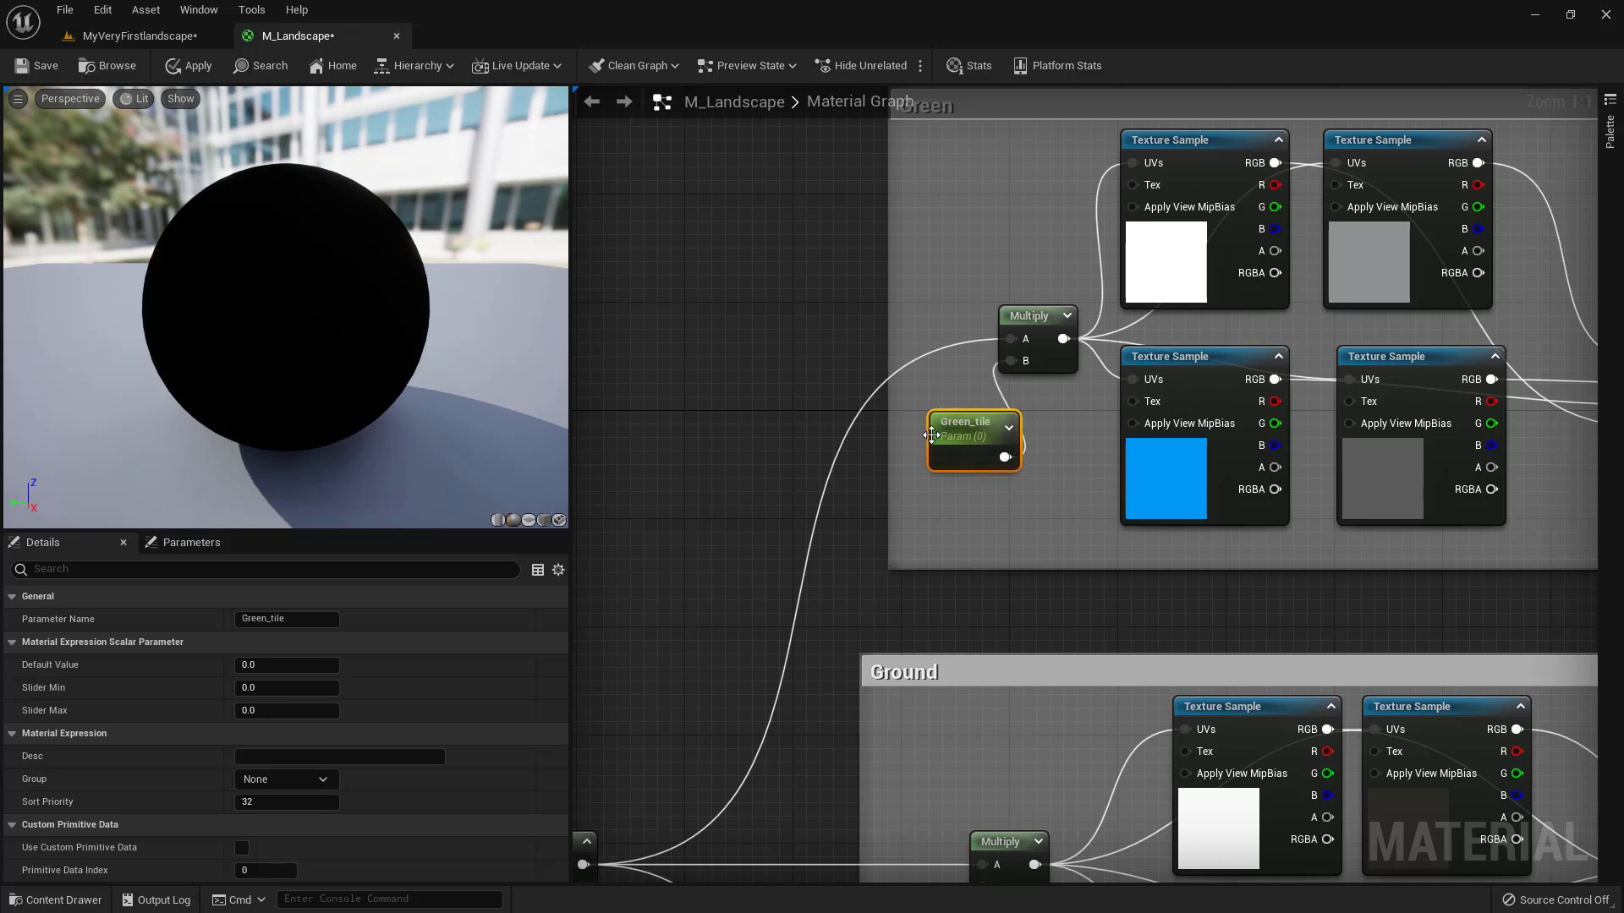
{"action": "left_click_drag", "start_coordinate": [931, 434], "coordinate": [918, 435]}
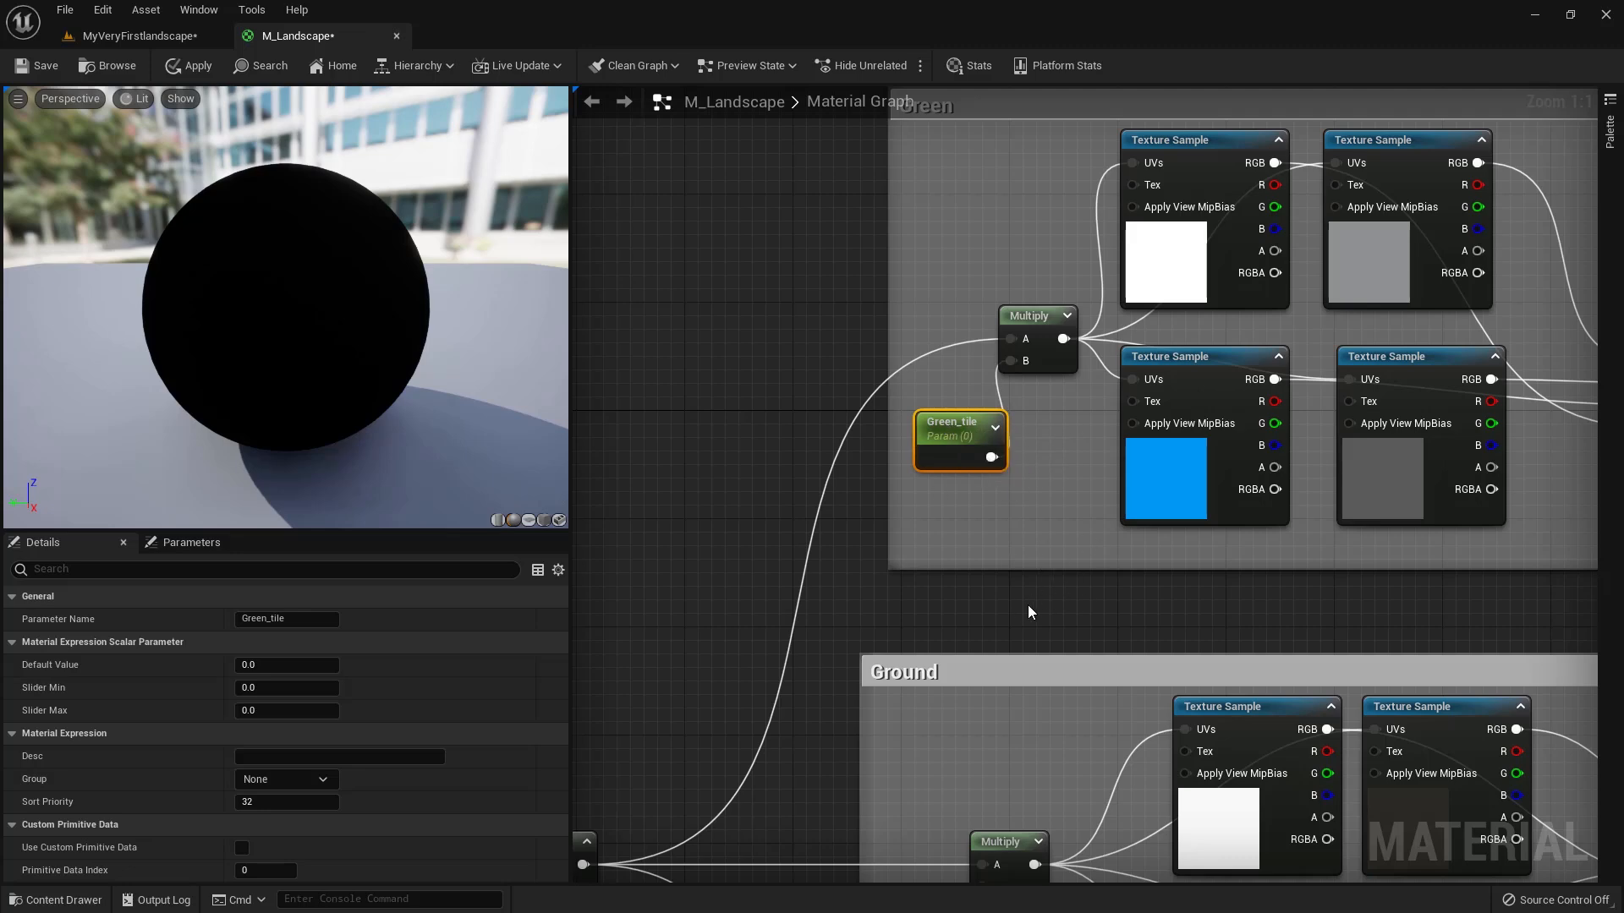
Step: Lower the Ground group's tiling constant and convert it to a parameter named Ground_tile
{"action": "right_click_drag", "start_coordinate": [980, 641], "coordinate": [897, 309]}
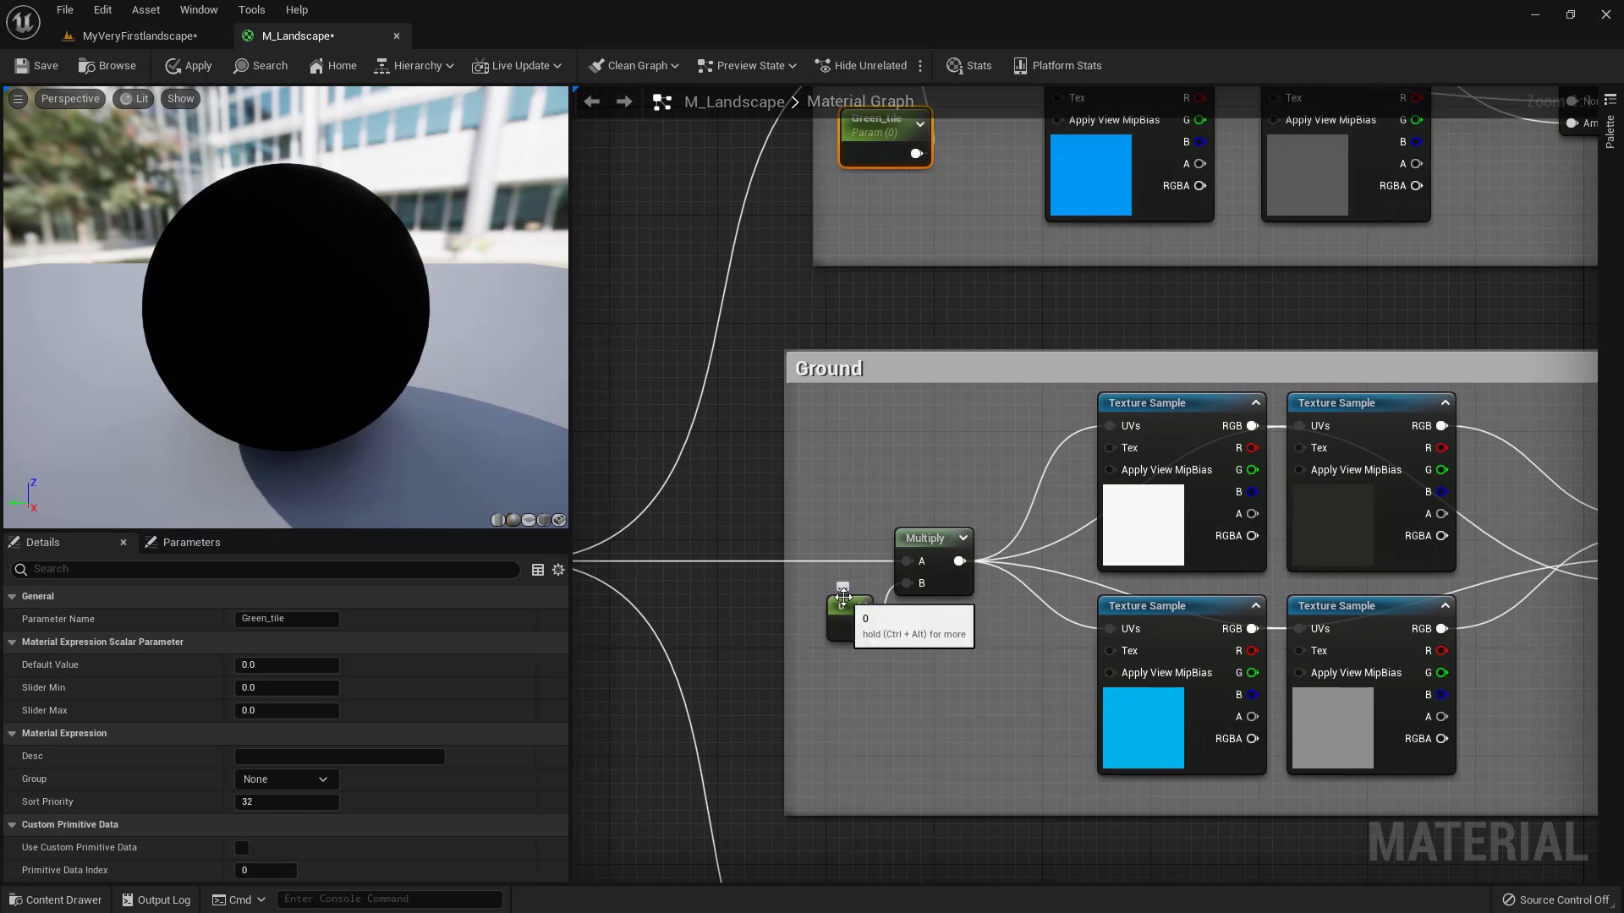
{"action": "left_click_drag", "start_coordinate": [842, 605], "coordinate": [842, 647]}
{"action": "right_click", "coordinate": [842, 647]}
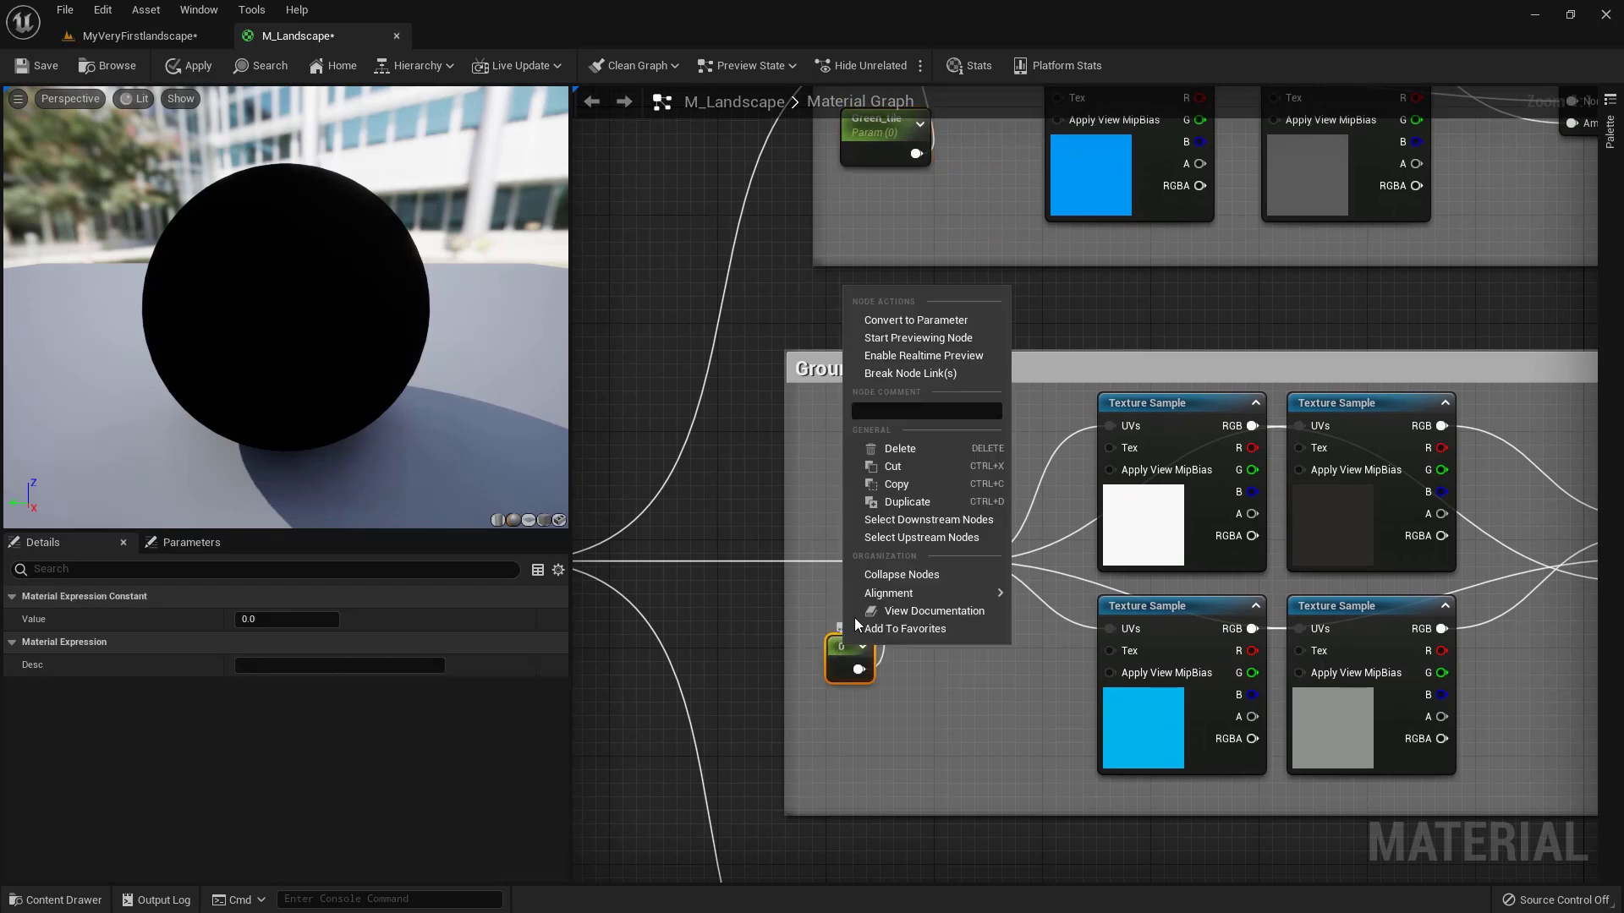
{"action": "left_click", "coordinate": [898, 321]}
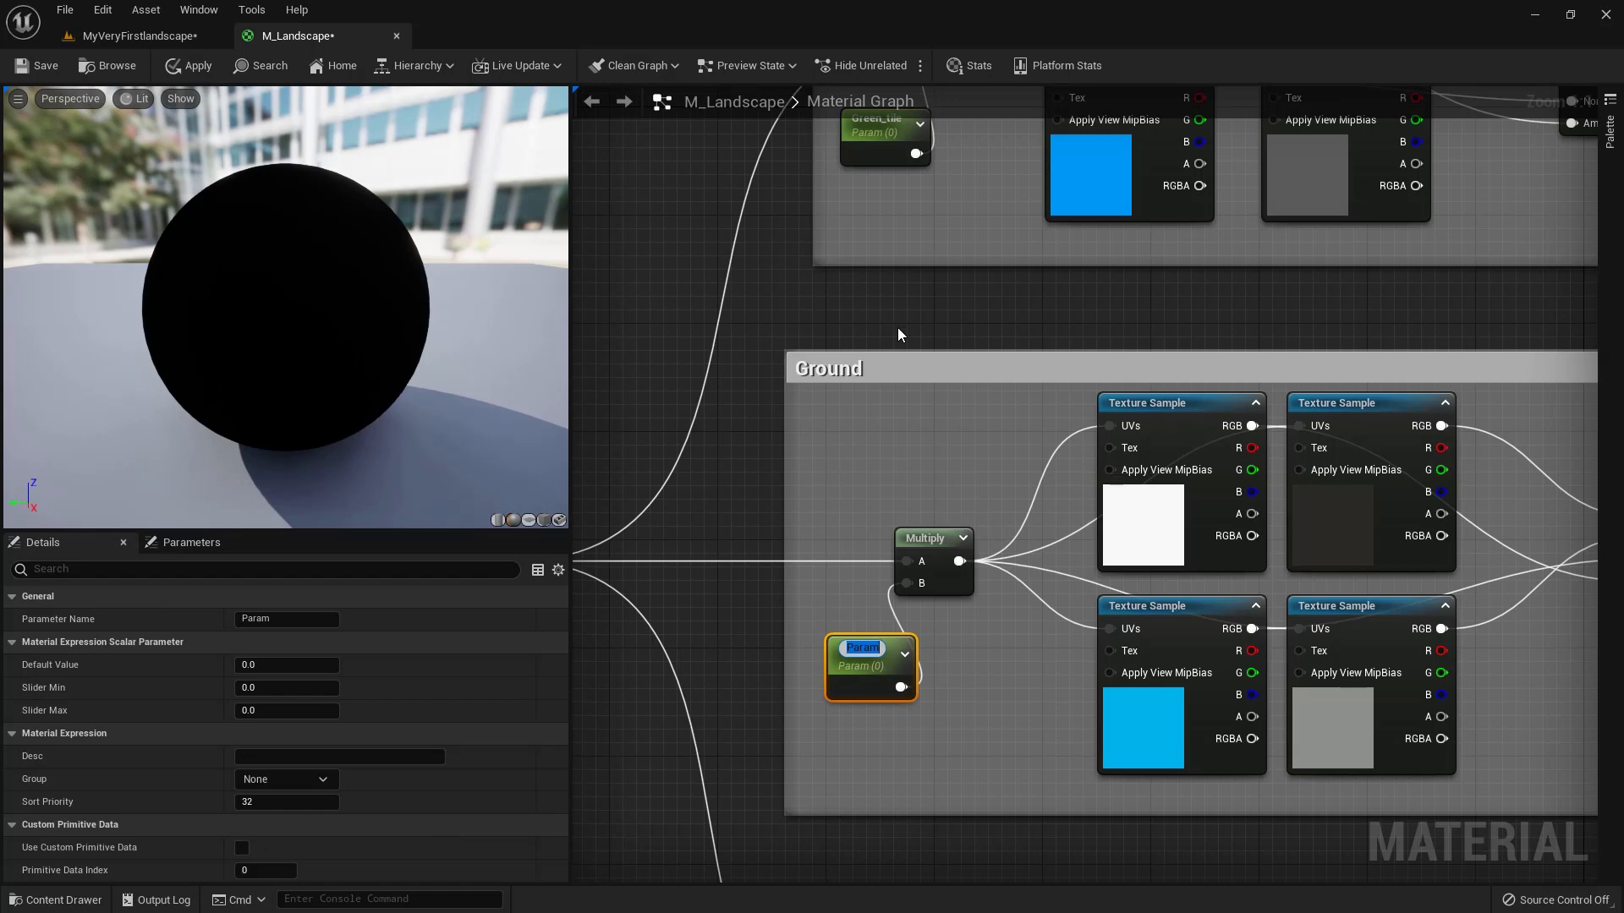
{"action": "type", "text": "Groun"}
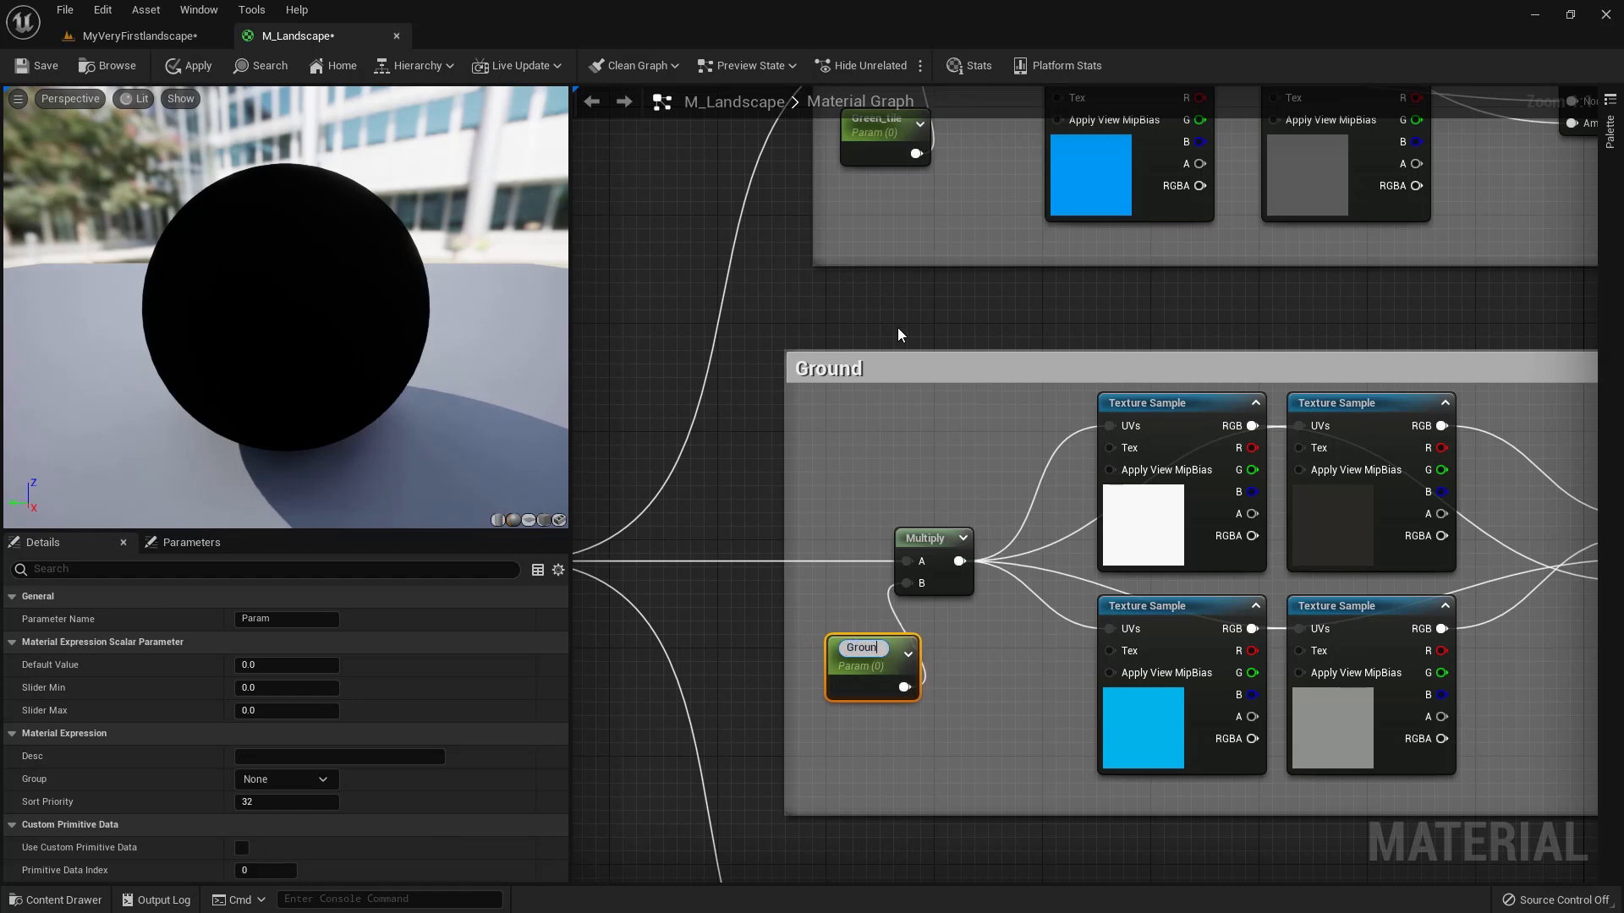
{"action": "type", "text": "d_tile"}
{"action": "key", "text": "Return"}
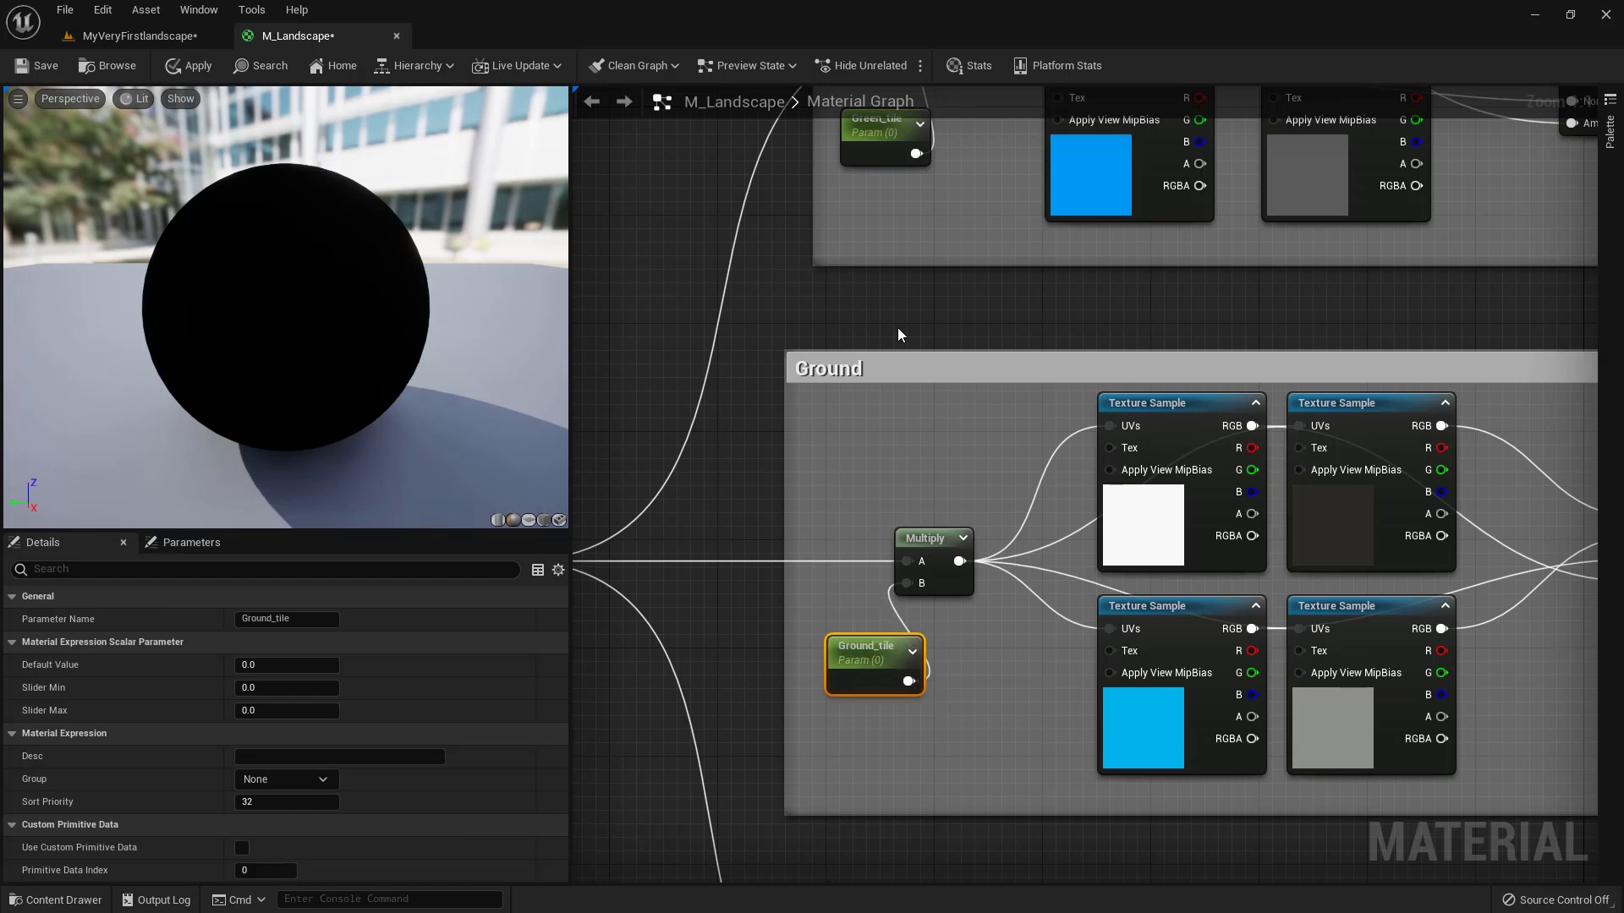
Step: Convert the Mud group's tiling constant to a parameter named Mud_tile, and apply and save the material
{"action": "right_click_drag", "start_coordinate": [818, 780], "coordinate": [756, 226]}
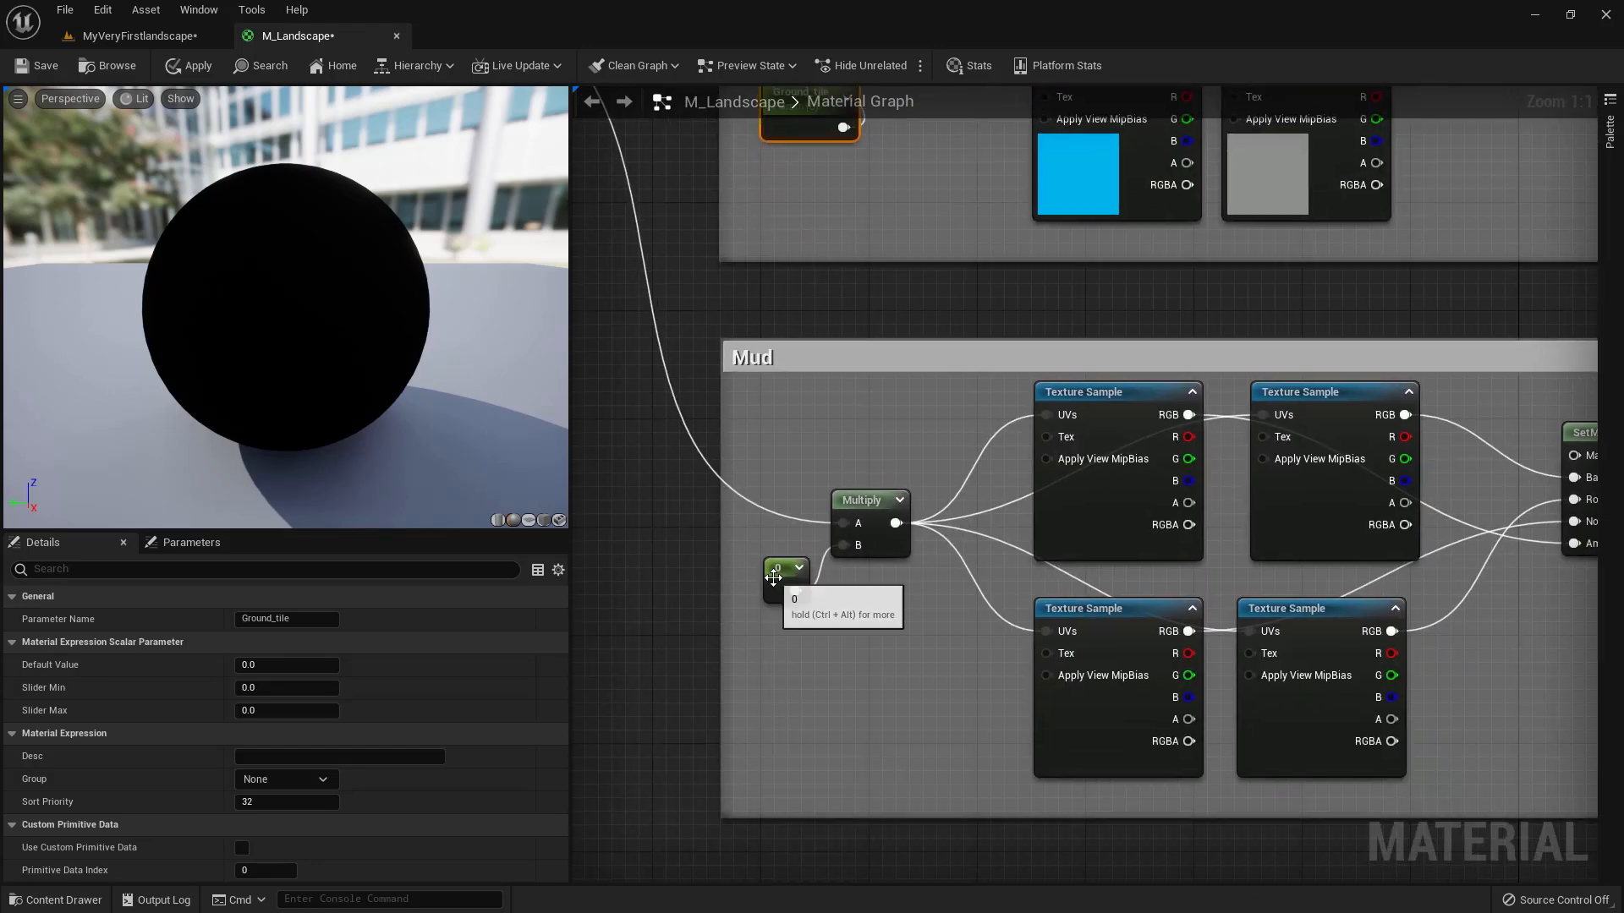
{"action": "left_click", "coordinate": [779, 571]}
{"action": "right_click", "coordinate": [778, 570]}
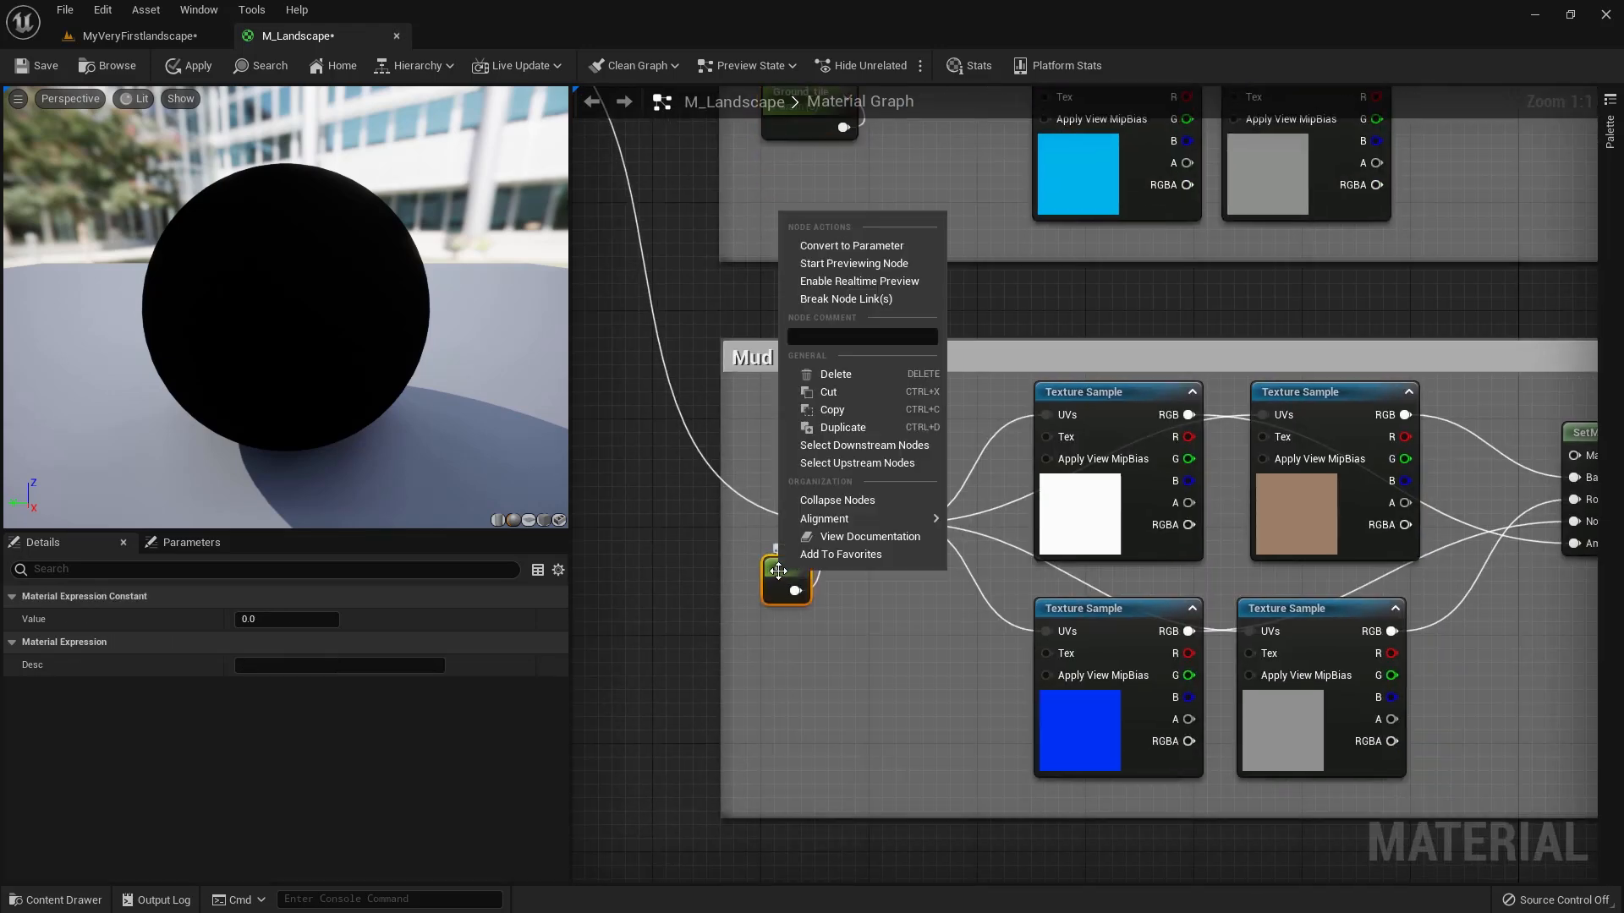
{"action": "left_click", "coordinate": [837, 247]}
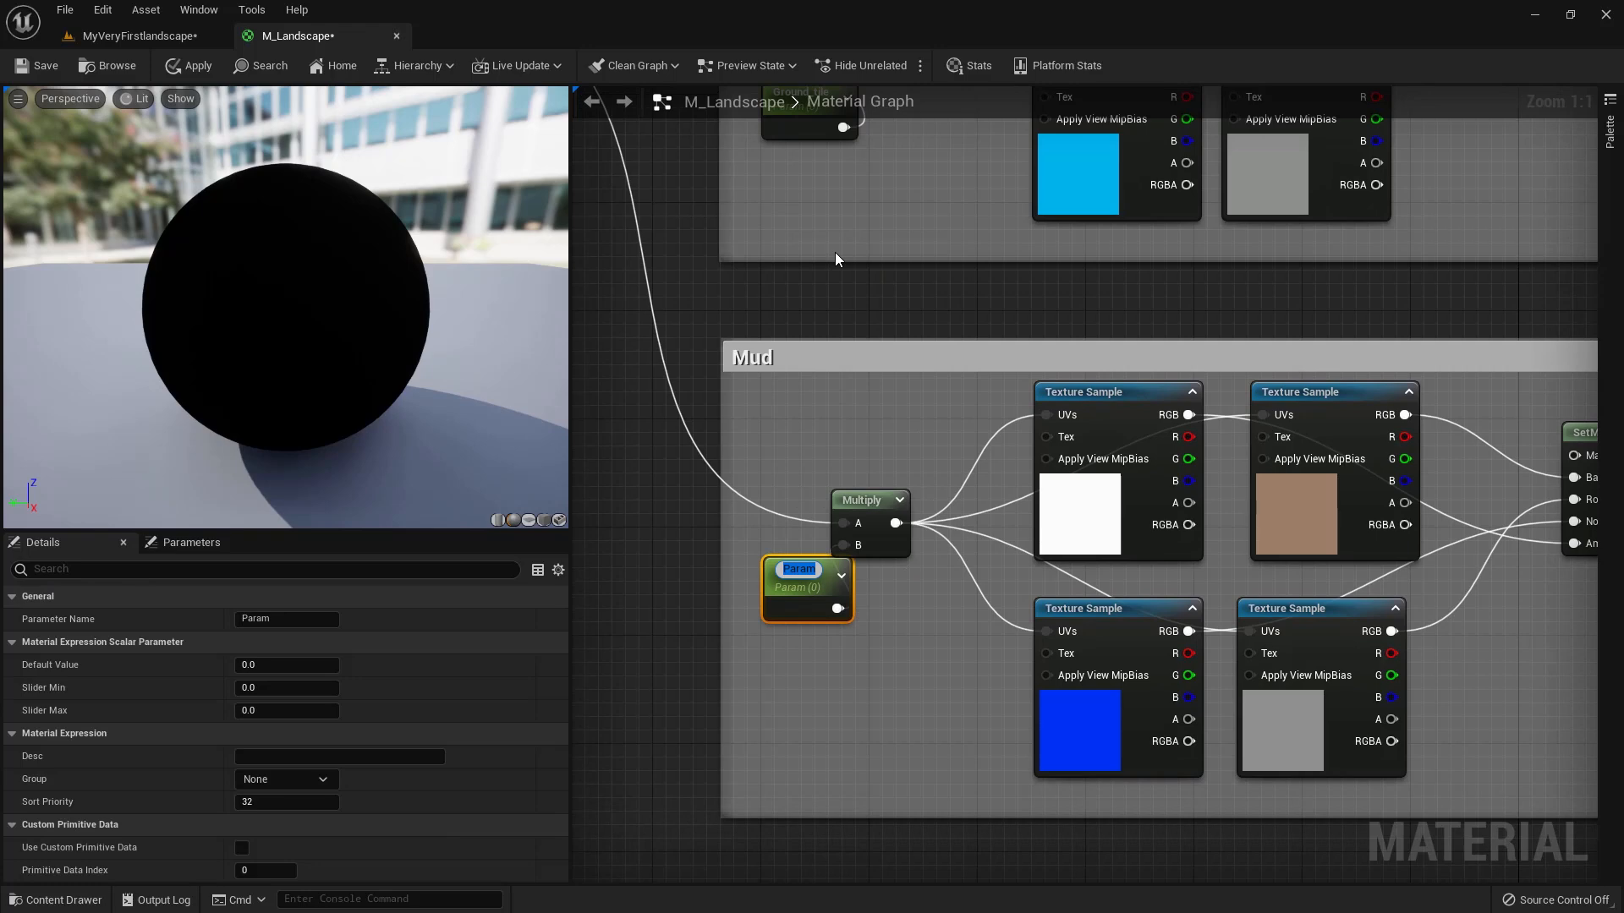
{"action": "type", "text": "Mud_tile"}
{"action": "key", "text": "Return"}
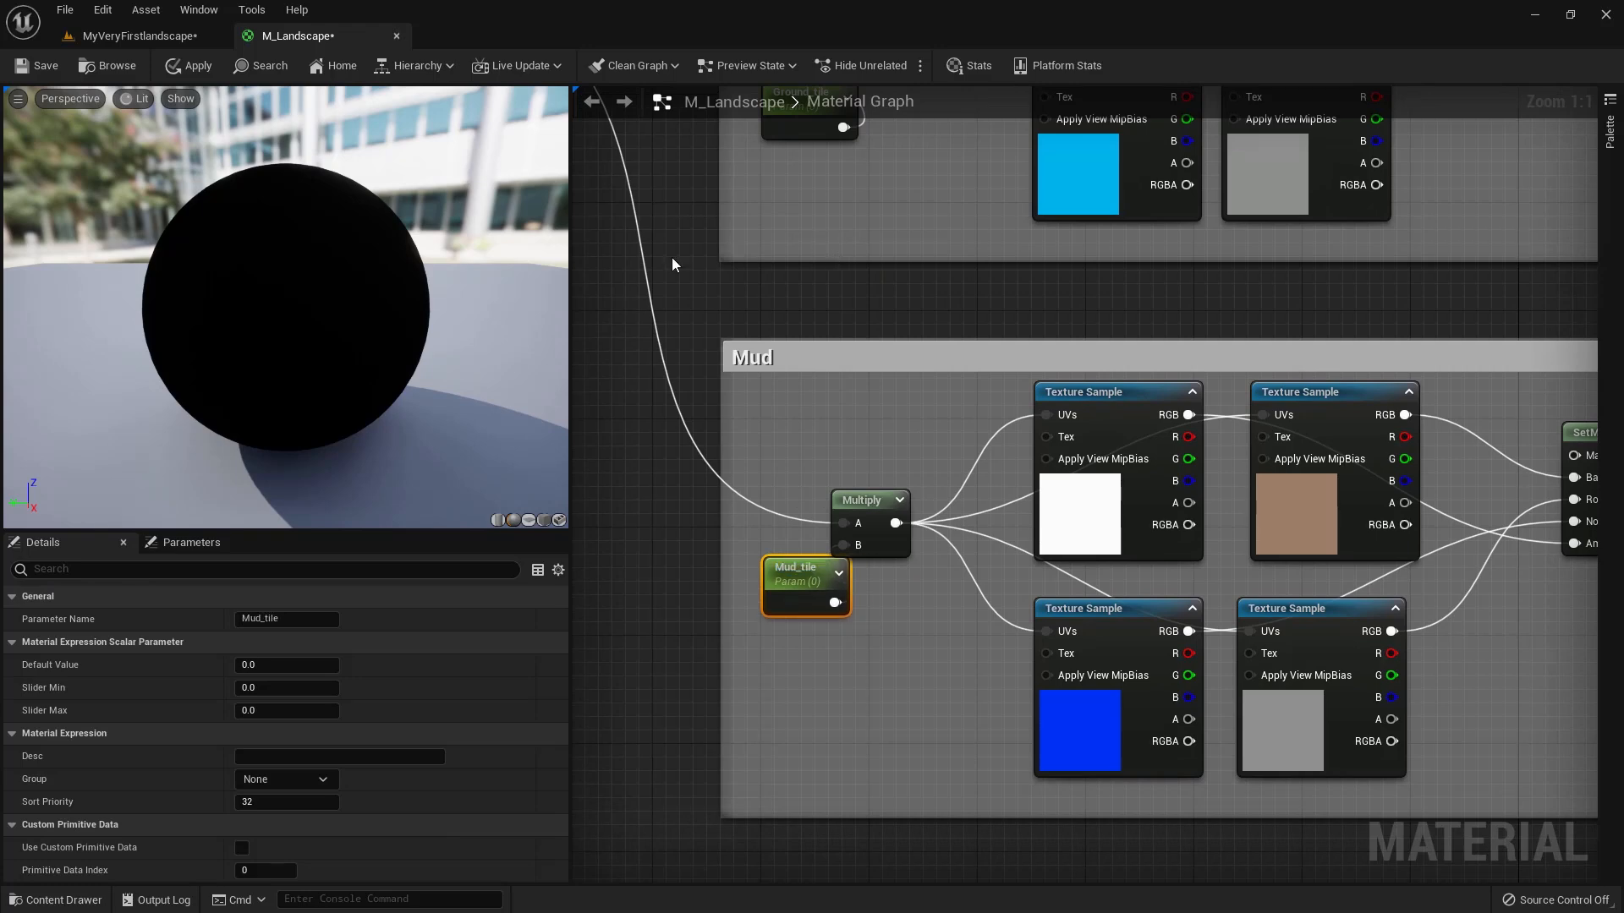
{"action": "left_click", "coordinate": [180, 72]}
{"action": "left_click", "coordinate": [32, 73]}
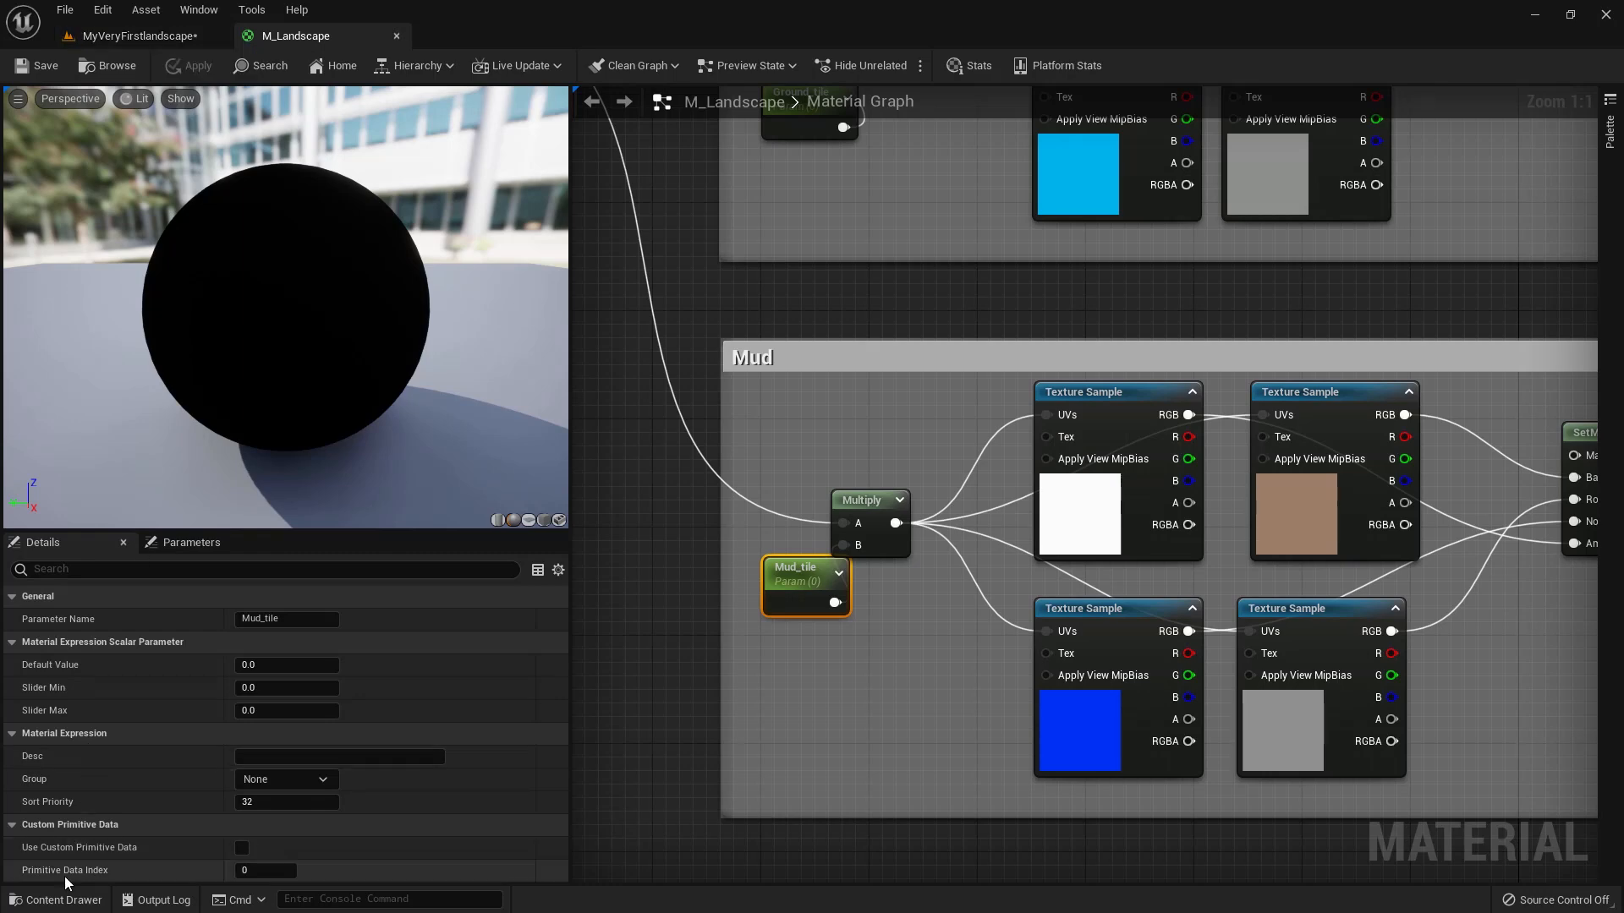
Step: Open the MI_Landscape material instance from the Materials folder and enable its Green_tile, Ground_tile and Mud_tile overrides
{"action": "left_click", "coordinate": [59, 898]}
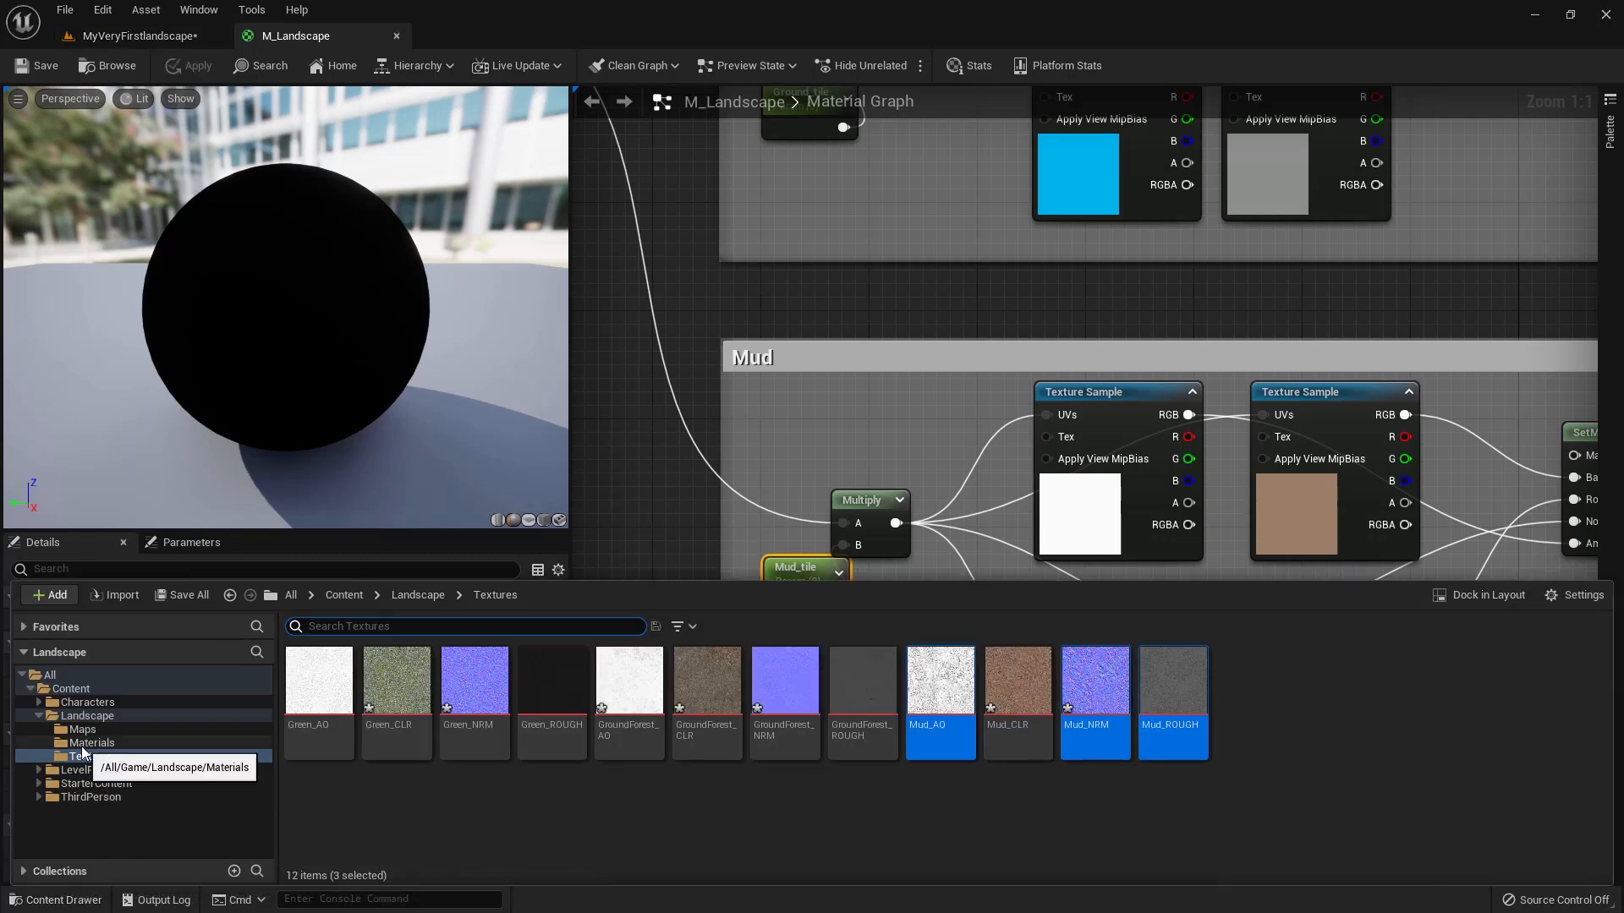
{"action": "left_click", "coordinate": [84, 744]}
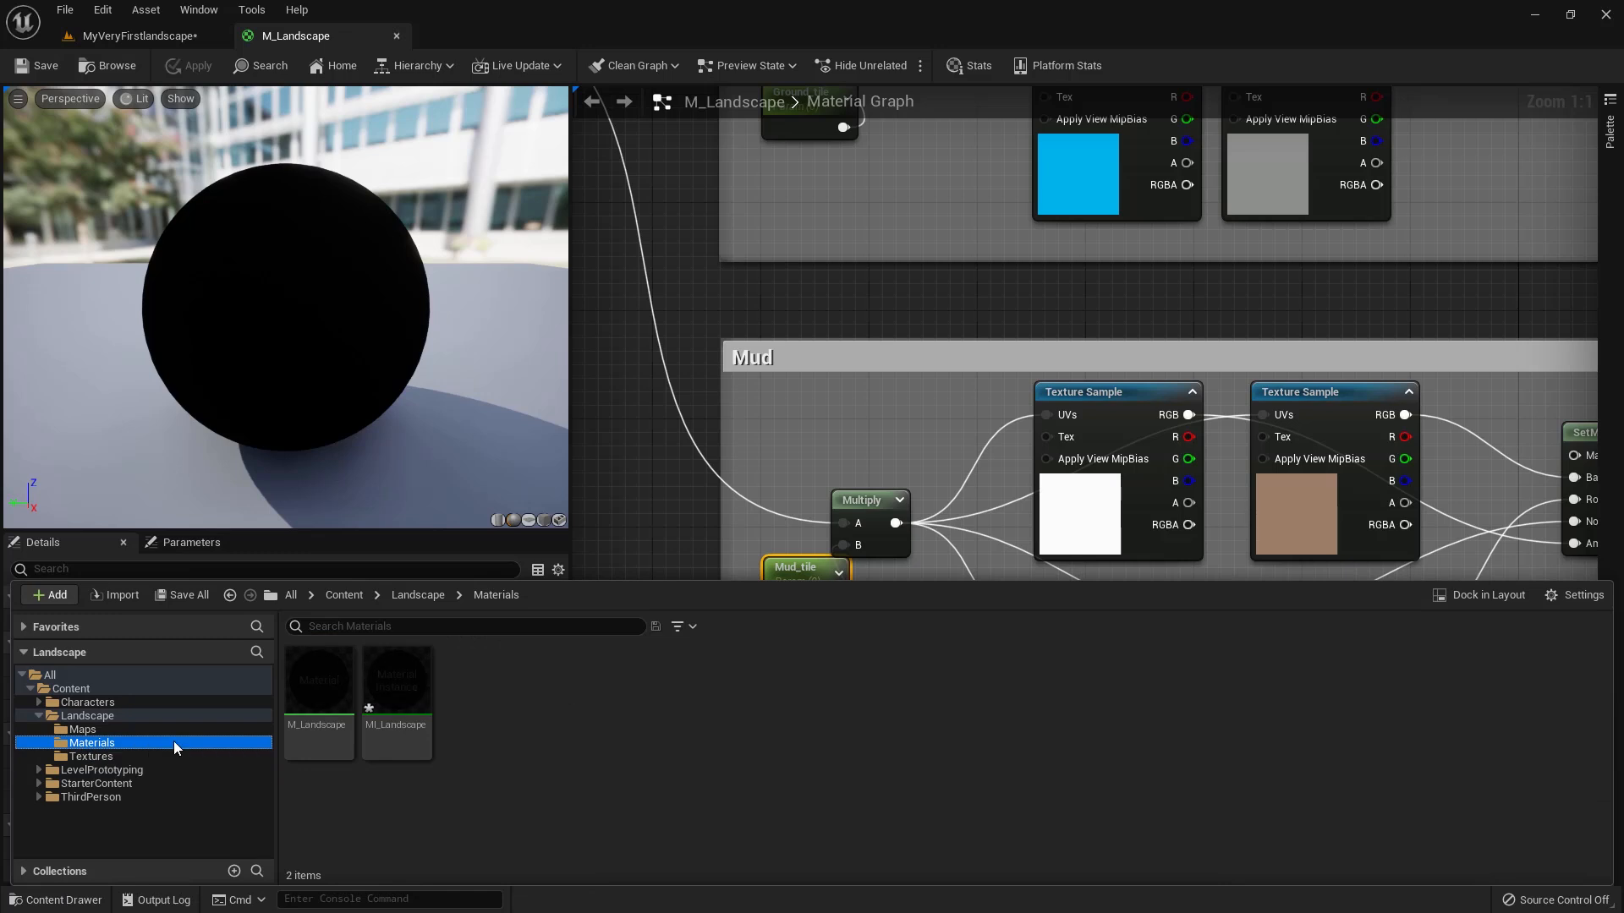
{"action": "double_click", "coordinate": [397, 674]}
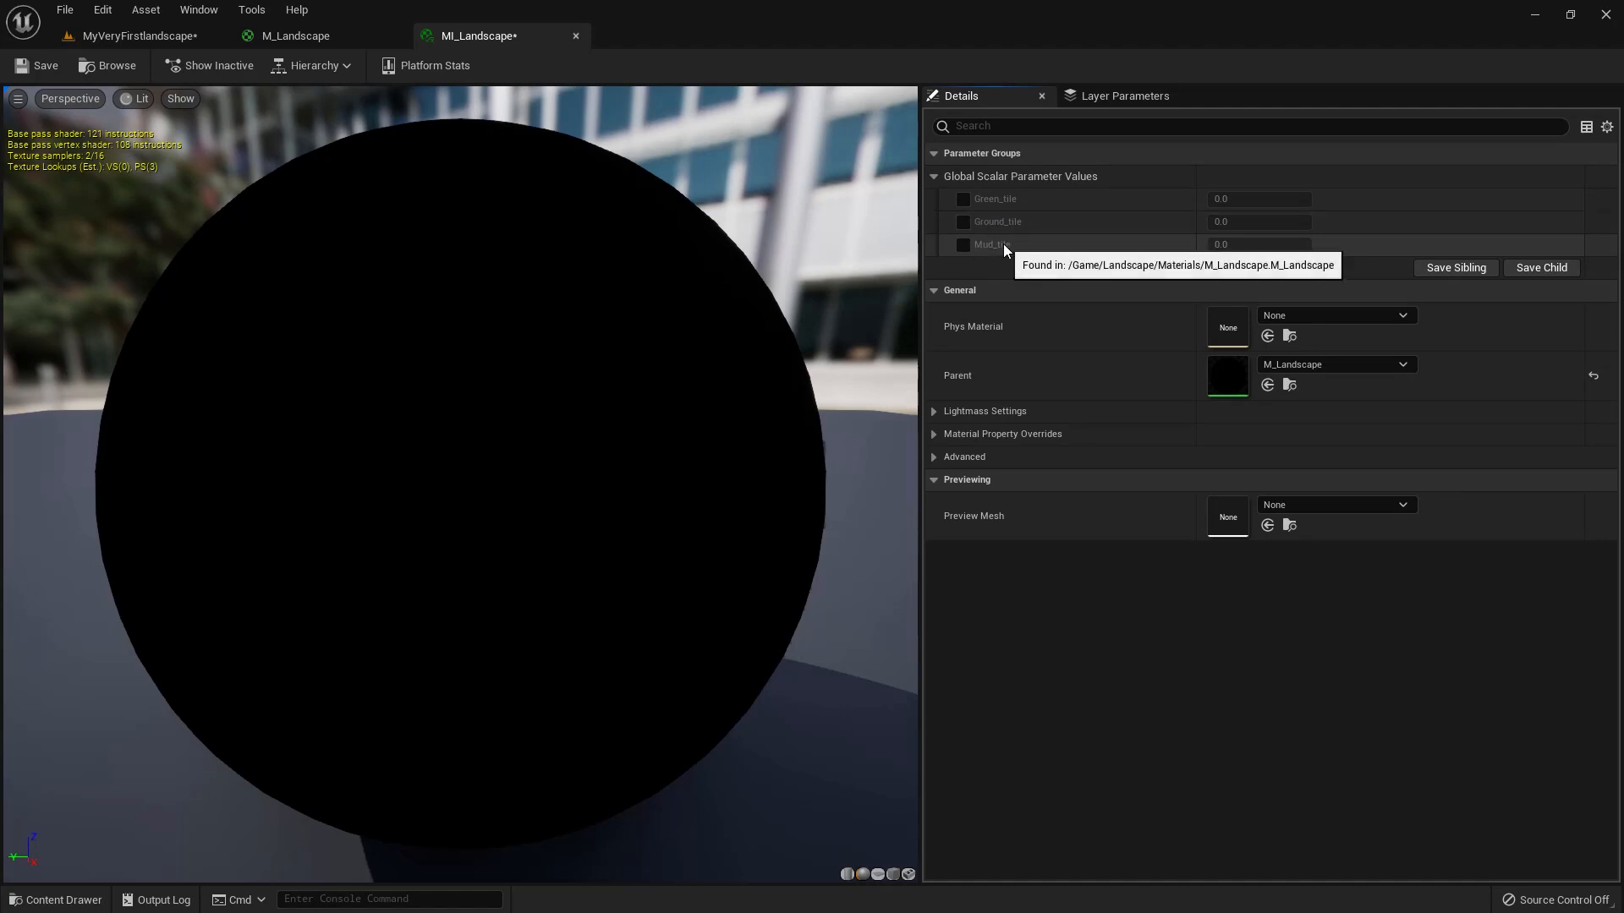
{"action": "left_click", "coordinate": [962, 200]}
{"action": "left_click", "coordinate": [963, 221]}
{"action": "left_click", "coordinate": [962, 244]}
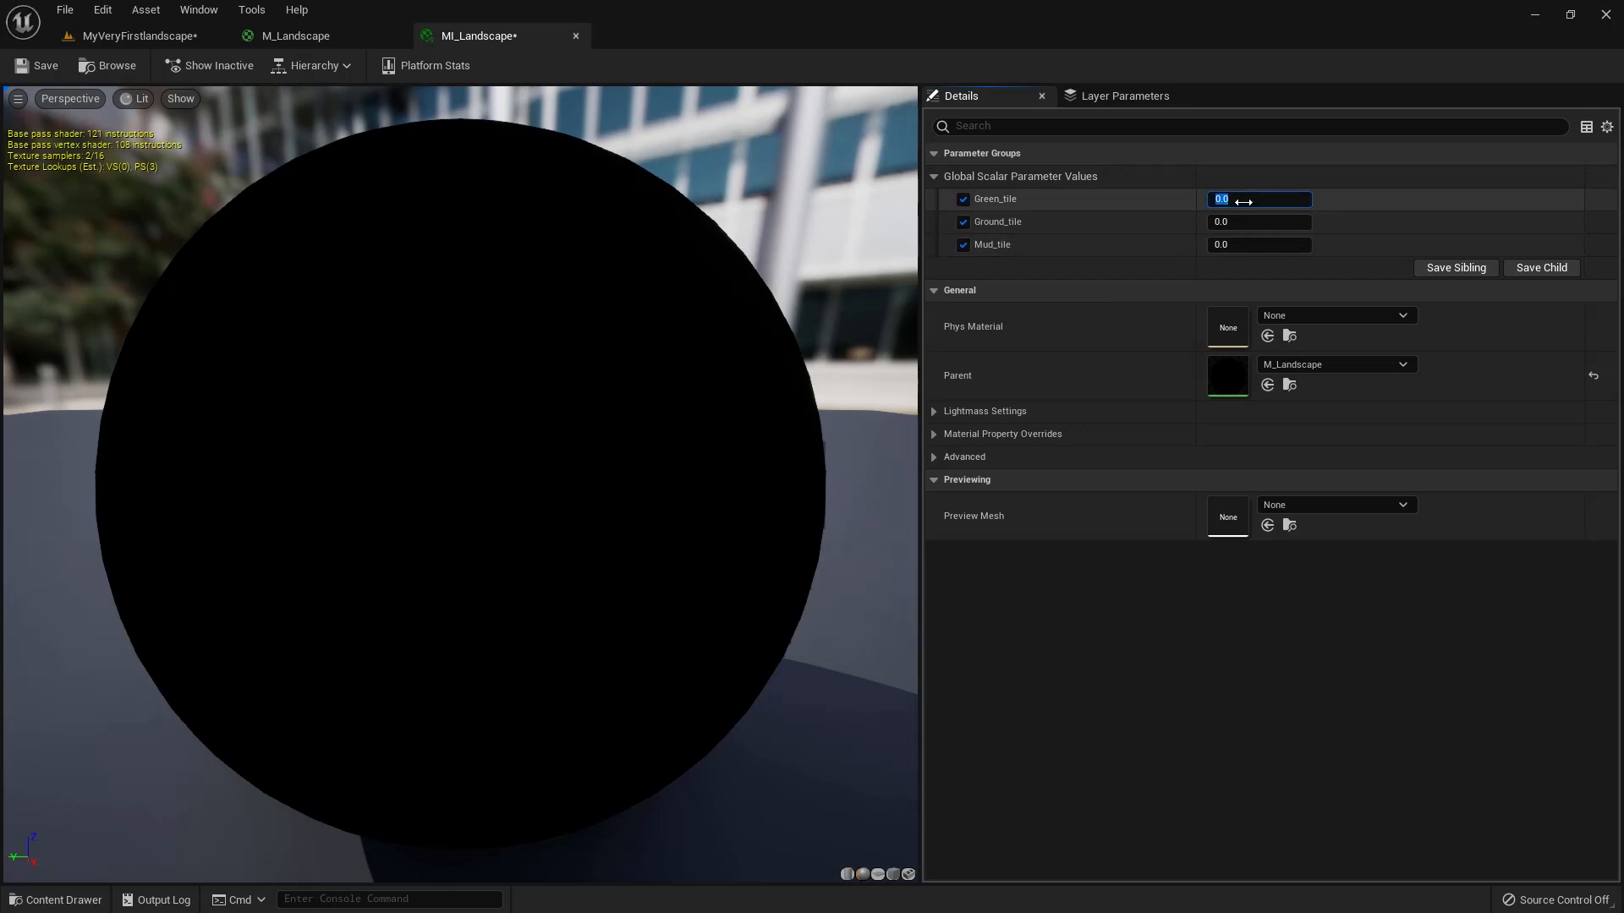
Step: Set Green_tile, Ground_tile and Mud_tile to 1 each, and save and close the material instance
{"action": "type", "text": "1"}
{"action": "key", "text": "Tab"}
{"action": "type", "text": "1"}
{"action": "key", "text": "Tab"}
{"action": "type", "text": "1"}
{"action": "key", "text": "Return"}
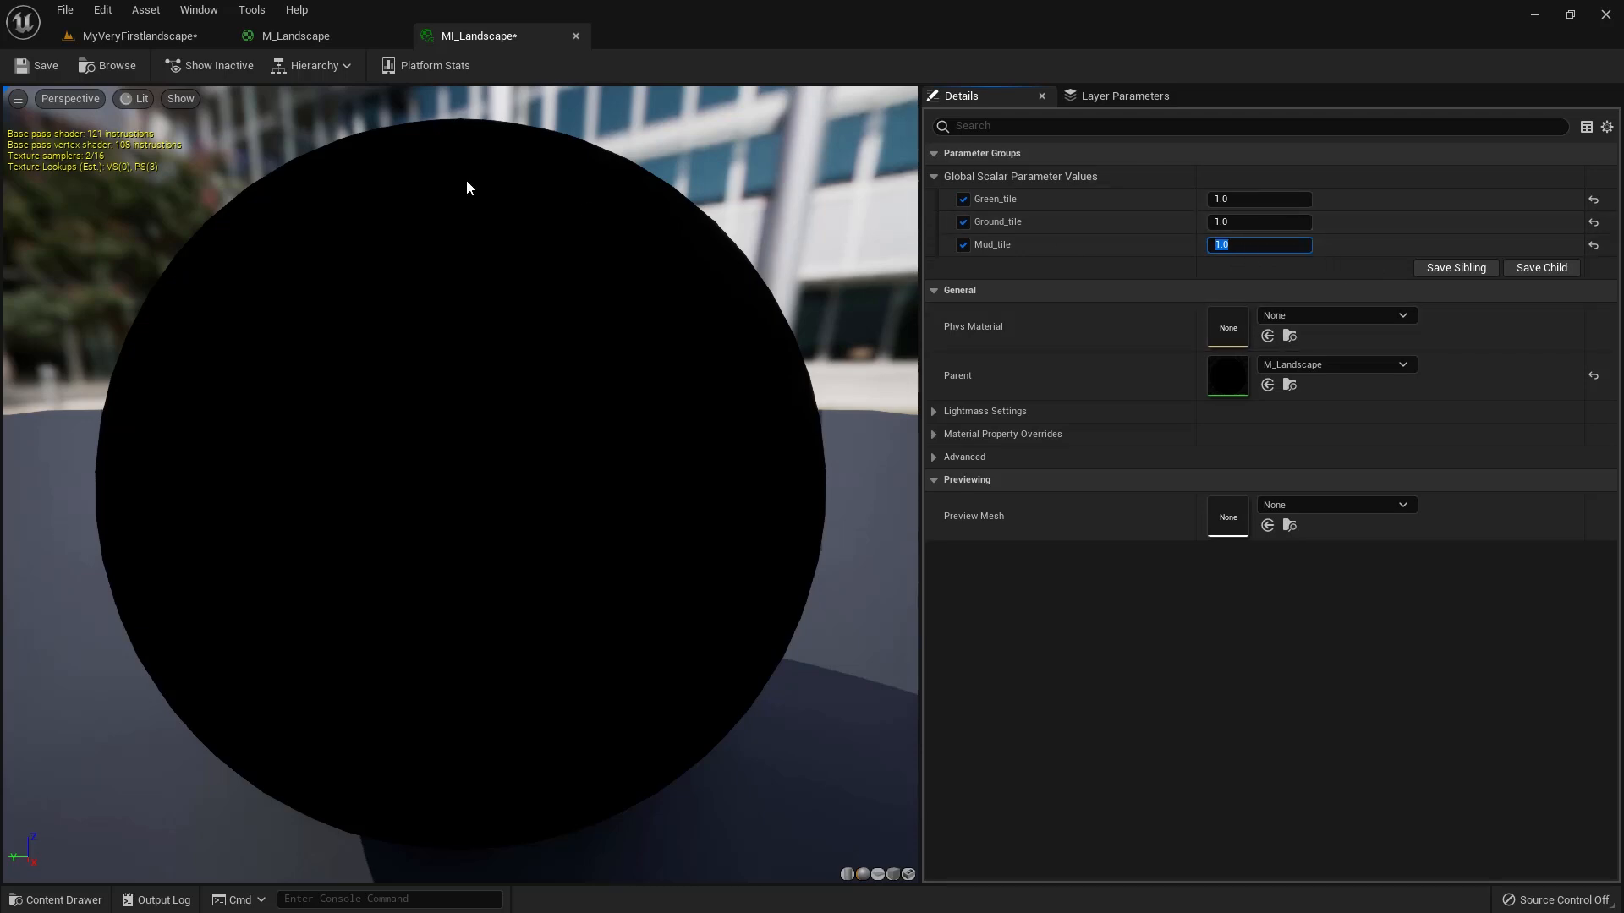
{"action": "left_click", "coordinate": [55, 68]}
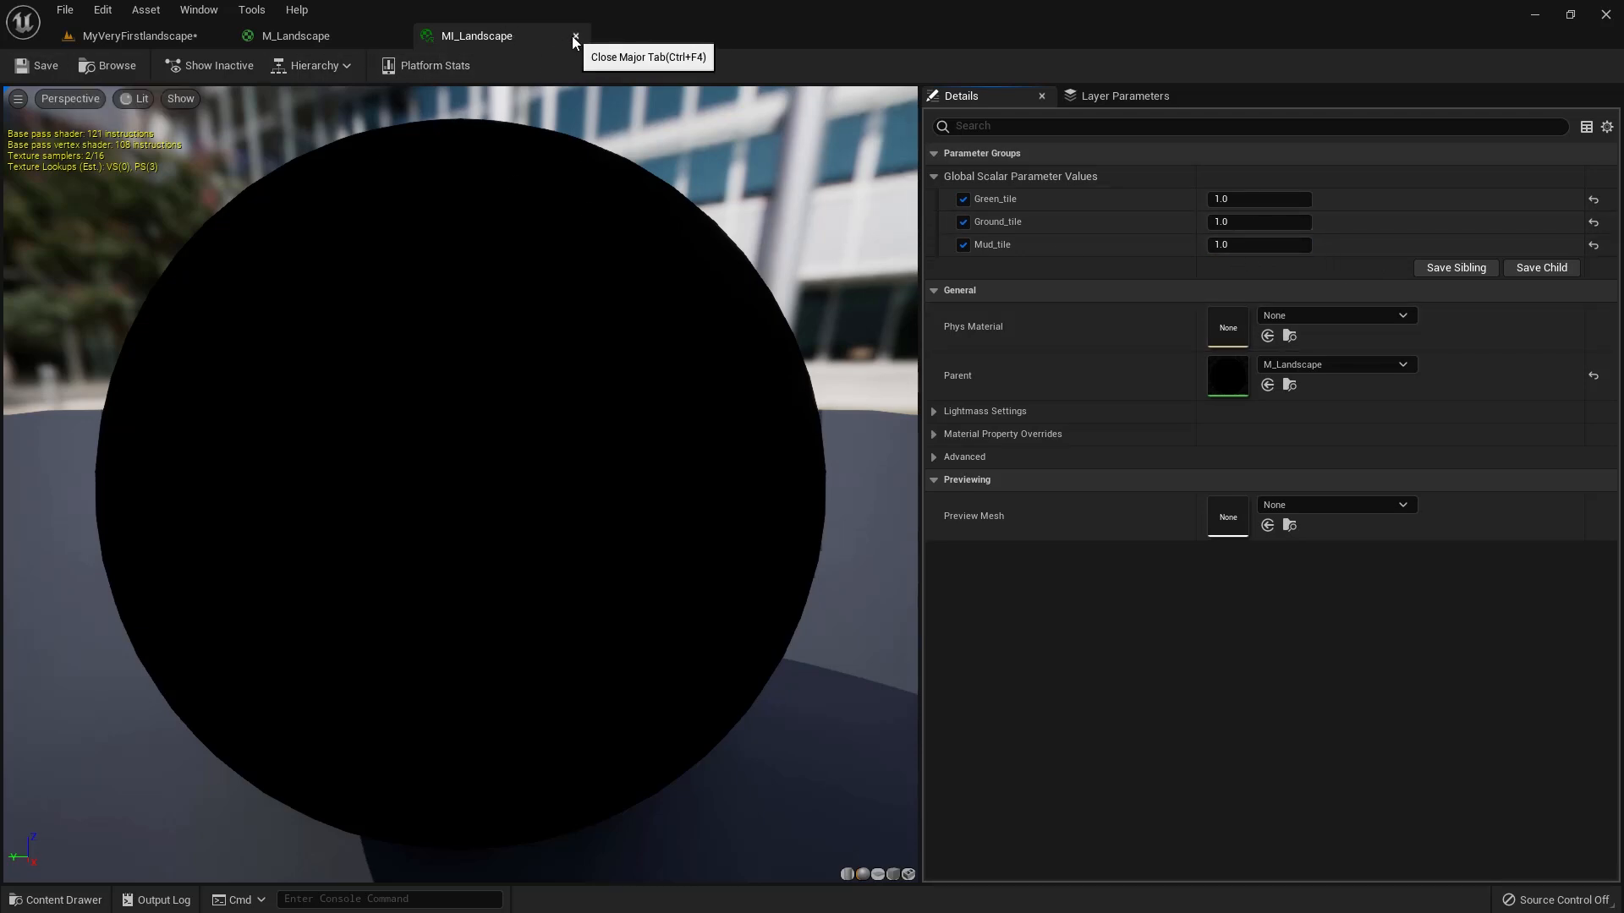
{"action": "left_click", "coordinate": [575, 37]}
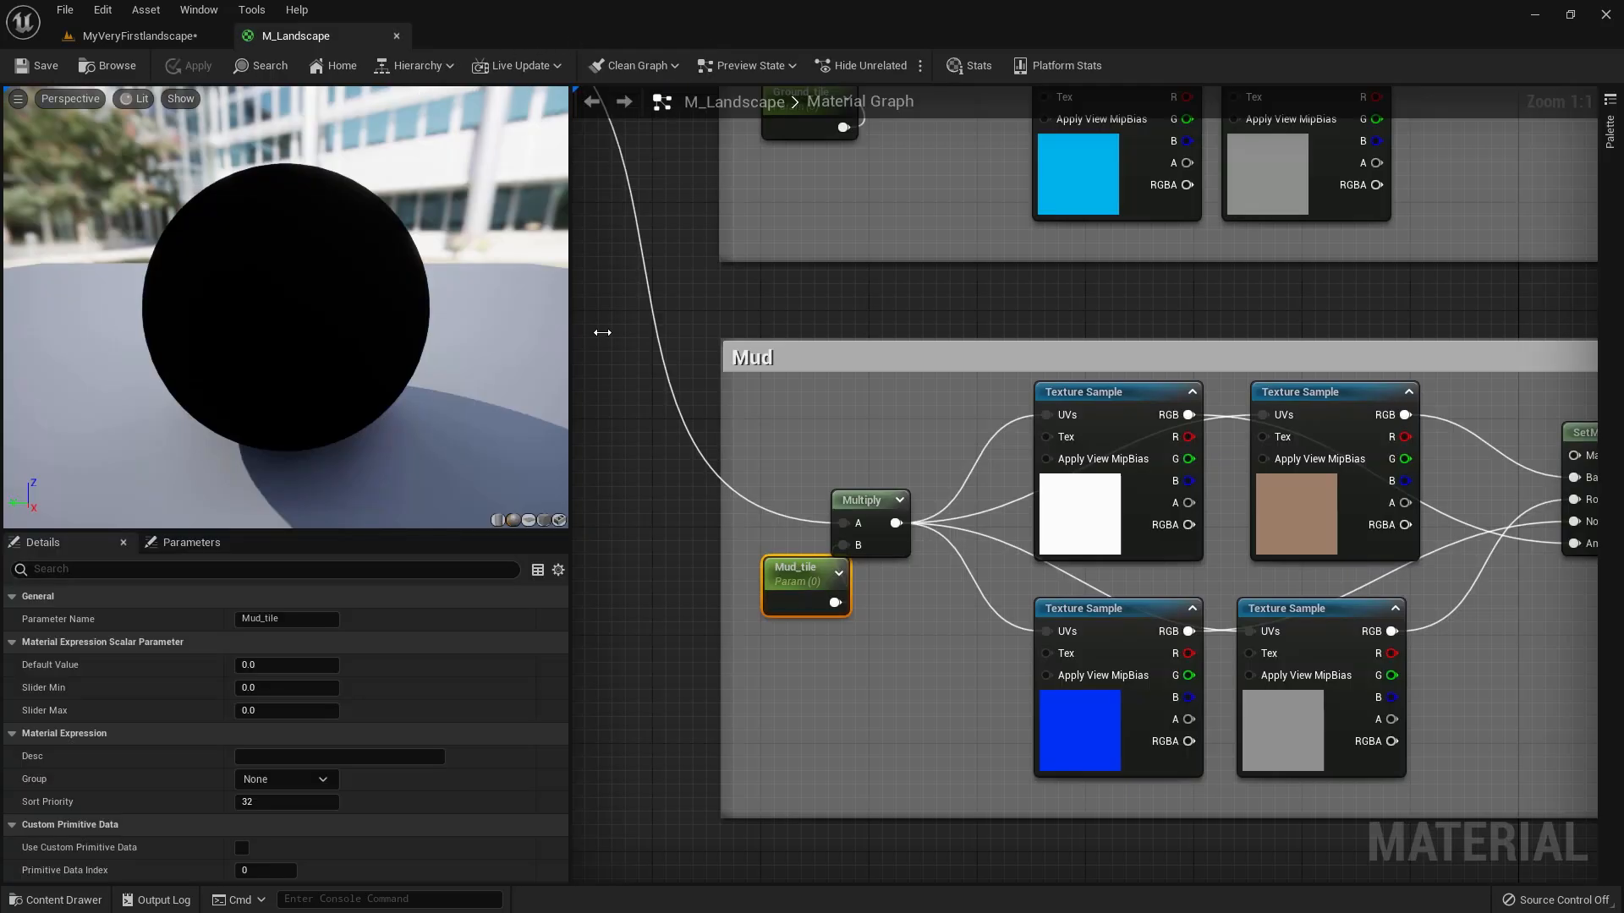
Step: Move the Mud_tile parameter node further below its Multiply node so the two no longer overlap
{"action": "left_click_drag", "start_coordinate": [804, 578], "coordinate": [780, 634]}
{"action": "scroll", "coordinate": [836, 330], "scroll_direction": "down", "scroll_amount": 1}
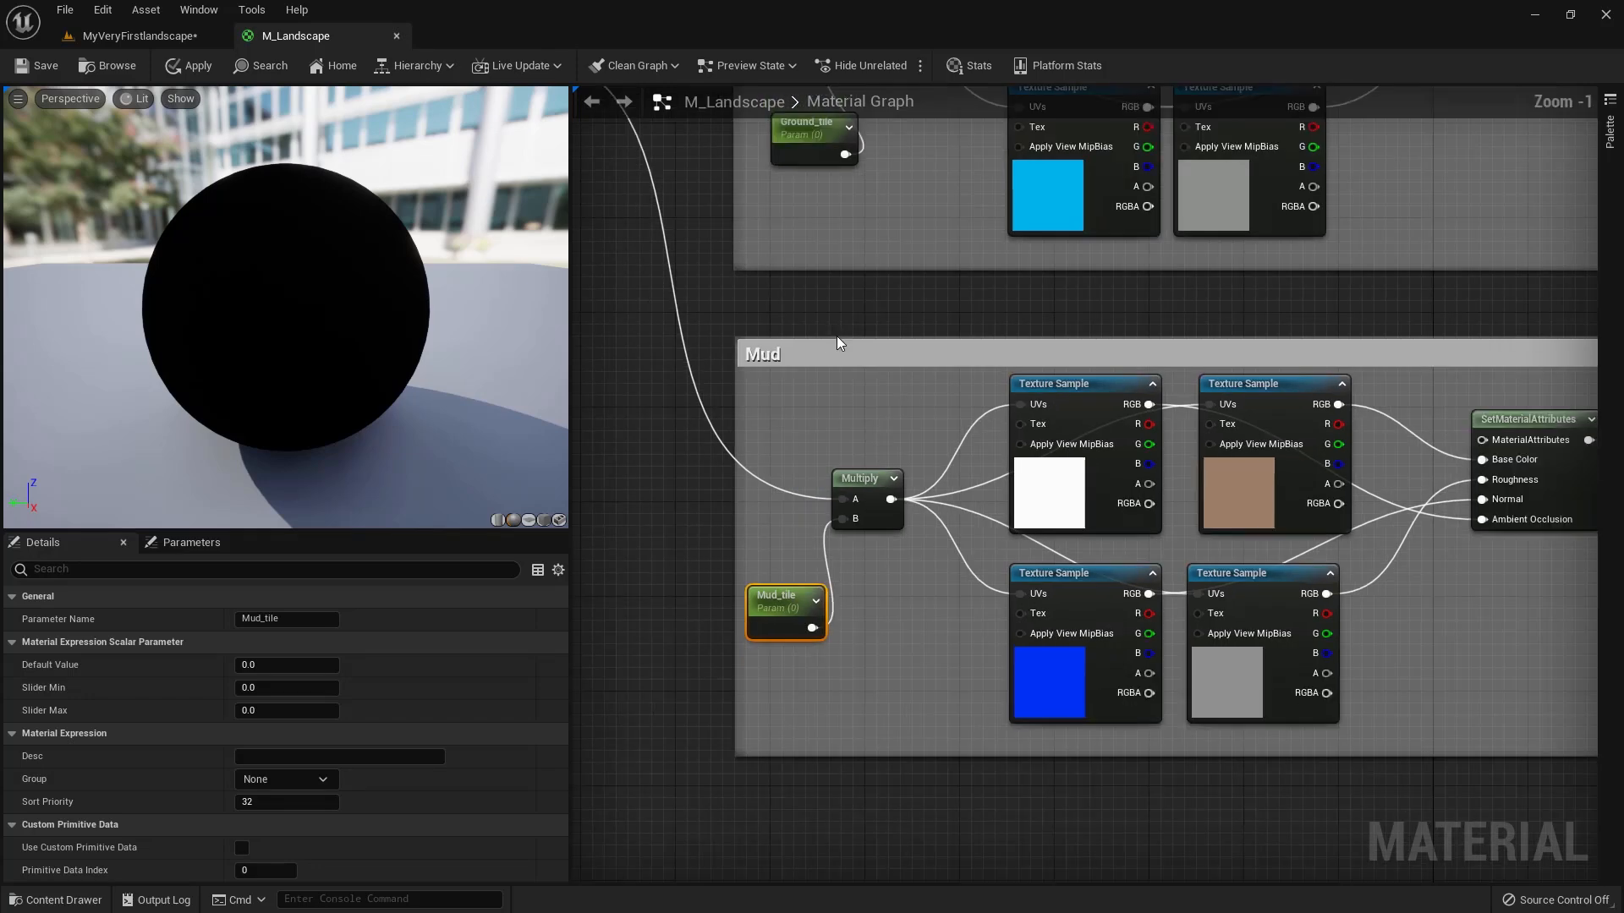
{"action": "scroll", "coordinate": [865, 562], "scroll_direction": "down", "scroll_amount": 5}
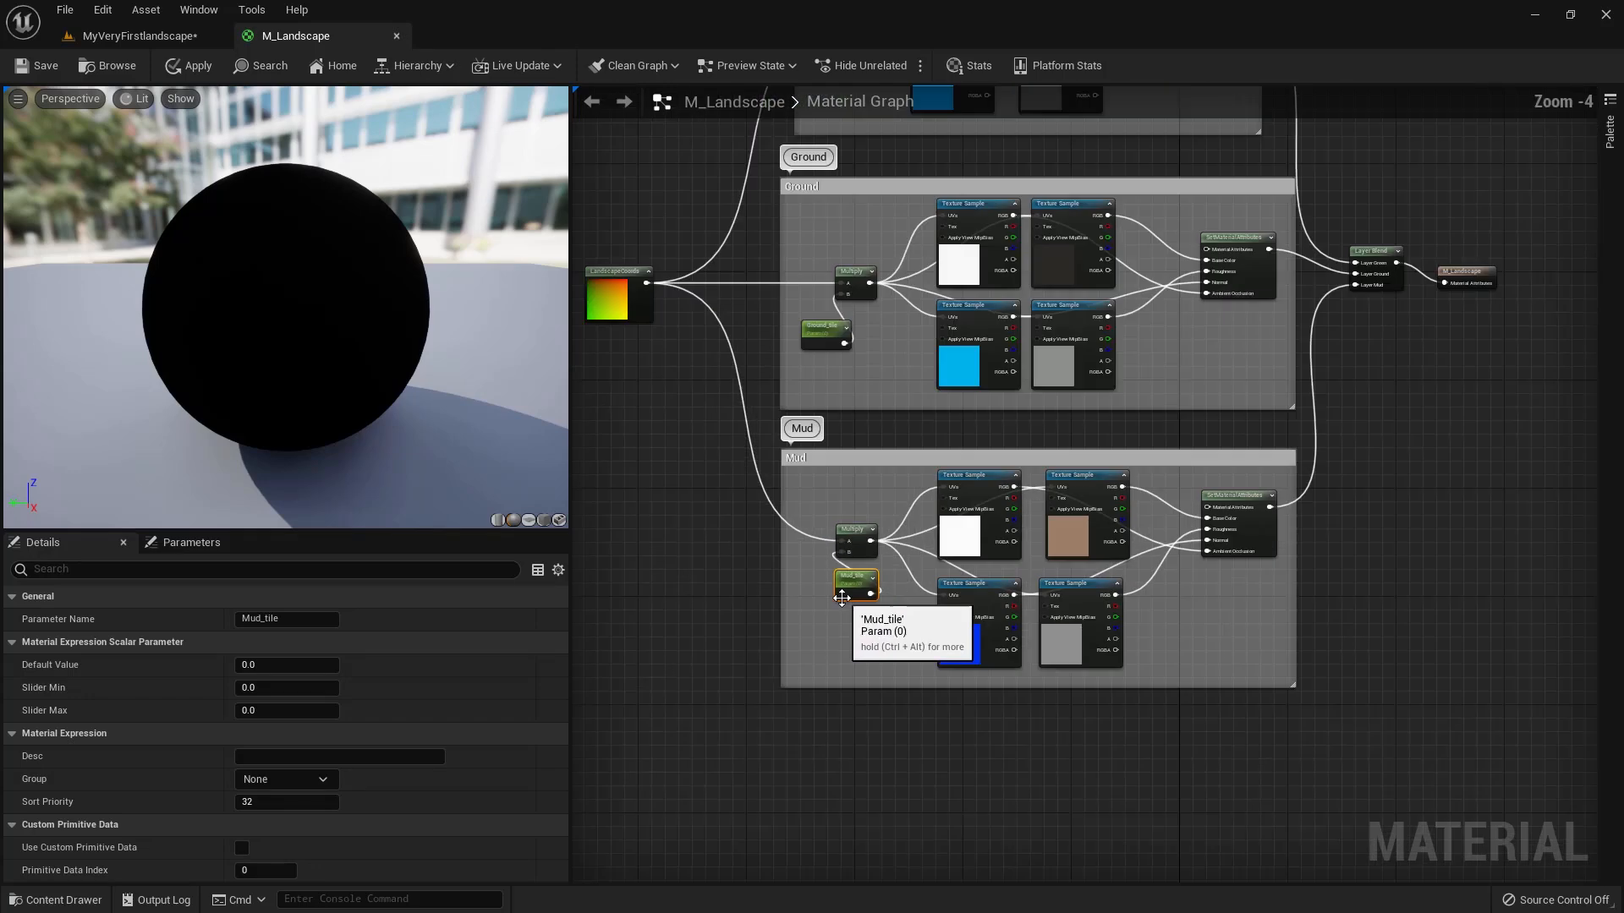
{"action": "scroll", "coordinate": [751, 602], "scroll_direction": "up", "scroll_amount": 2}
{"action": "right_click_drag", "start_coordinate": [749, 570], "coordinate": [731, 707]}
{"action": "scroll", "coordinate": [685, 778], "scroll_direction": "down", "scroll_amount": 1}
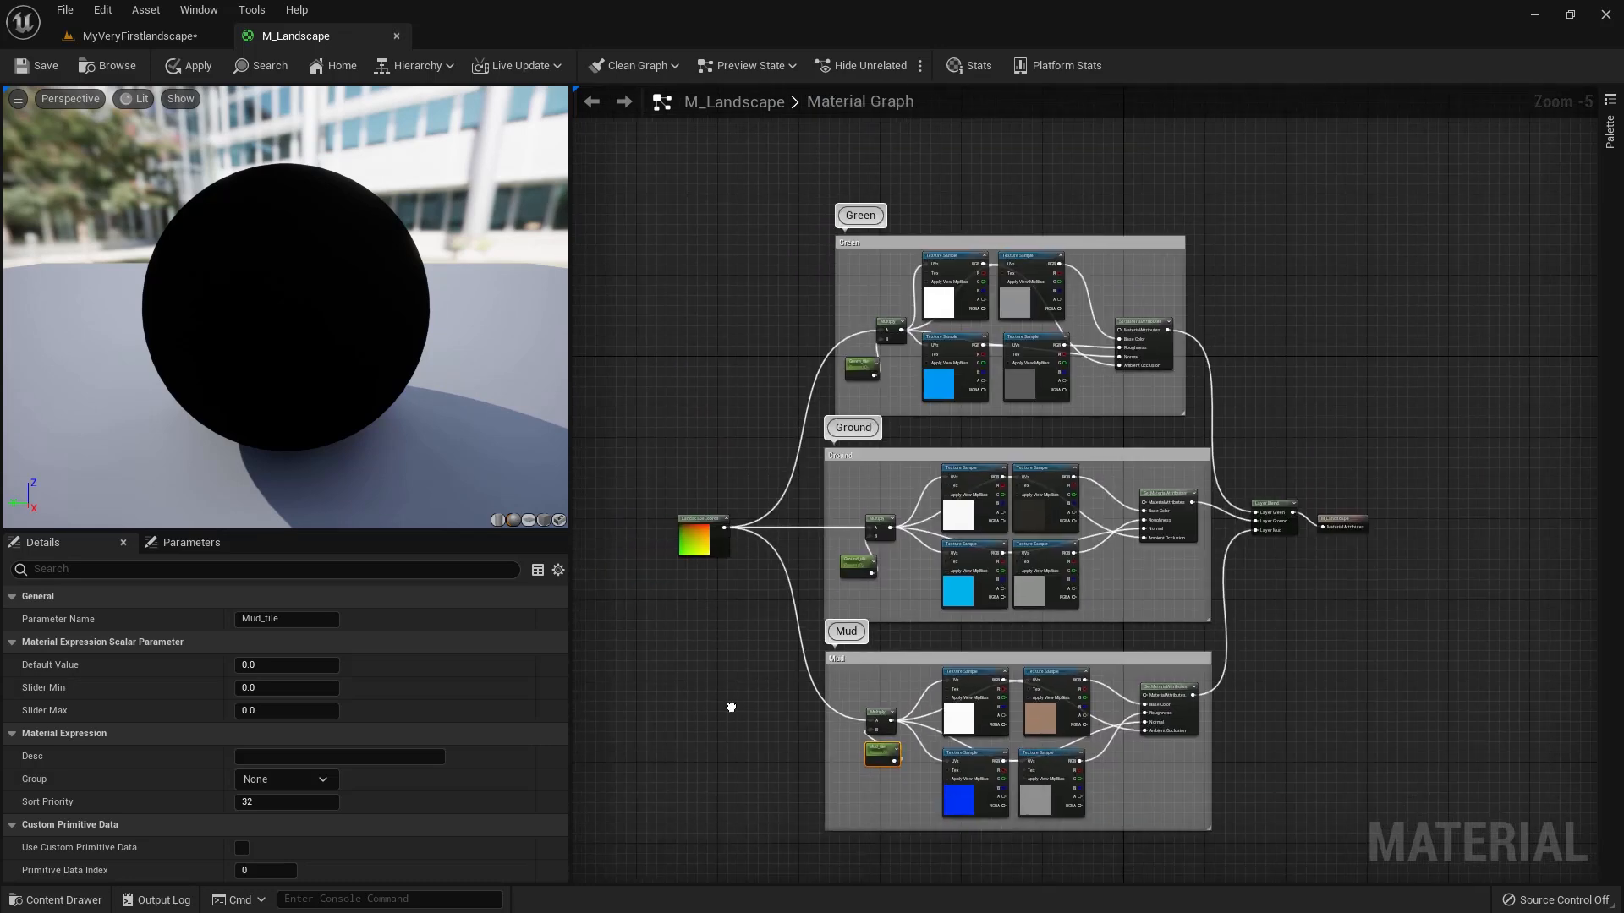
Step: Return to the MyVeryFirstlandscape level and assign MI_Landscape as the terrain's Landscape Material
{"action": "left_click", "coordinate": [142, 34]}
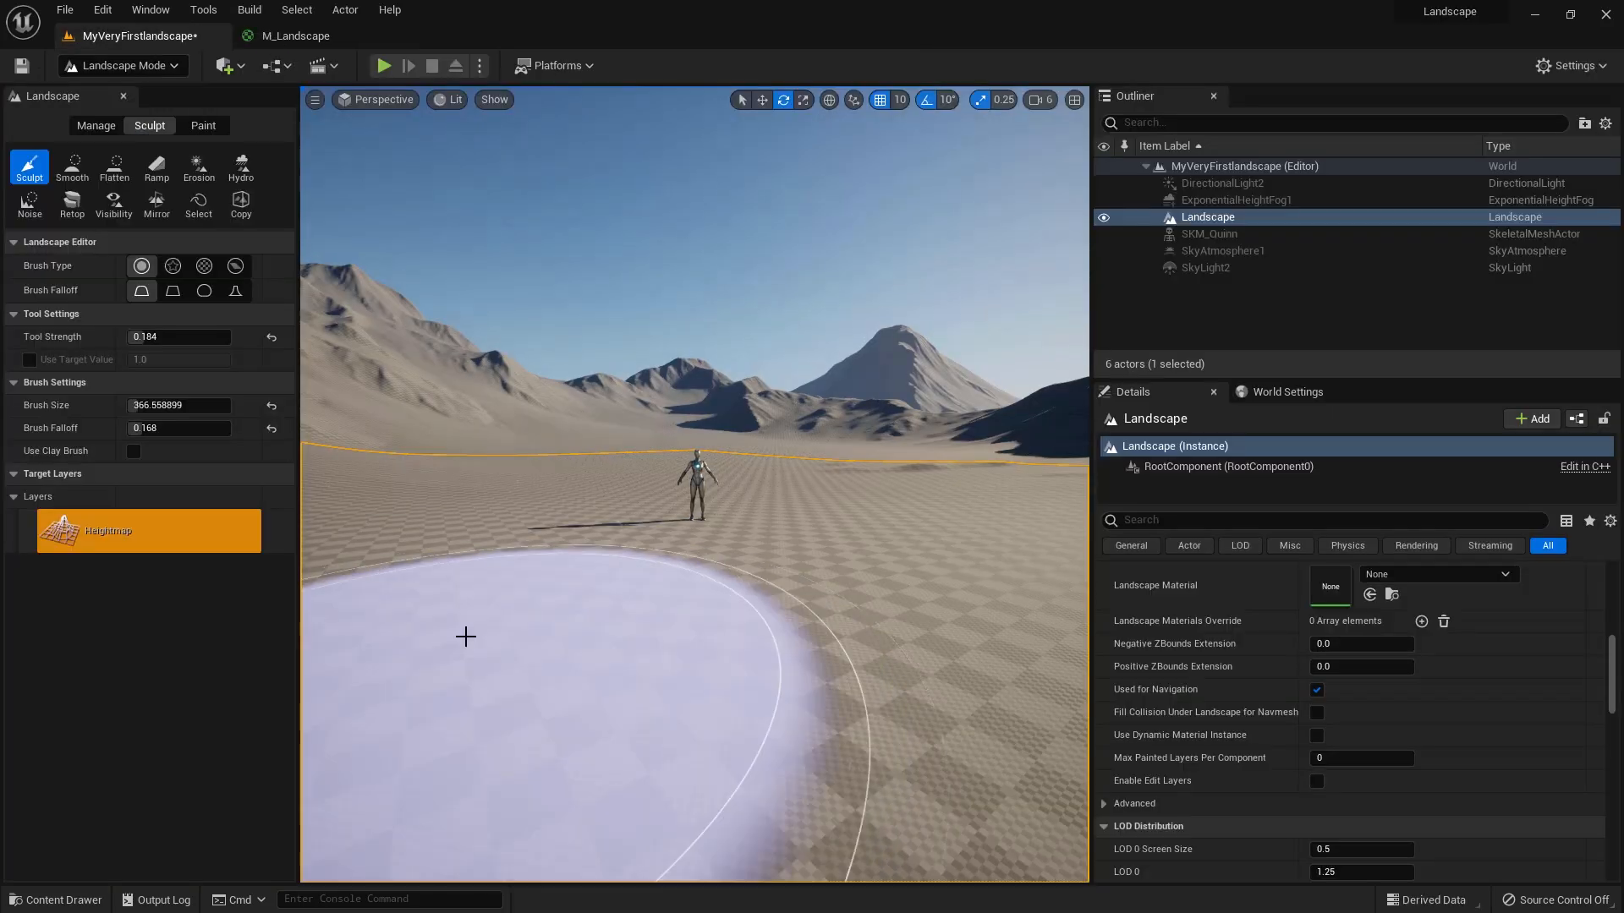
{"action": "left_click", "coordinate": [70, 902]}
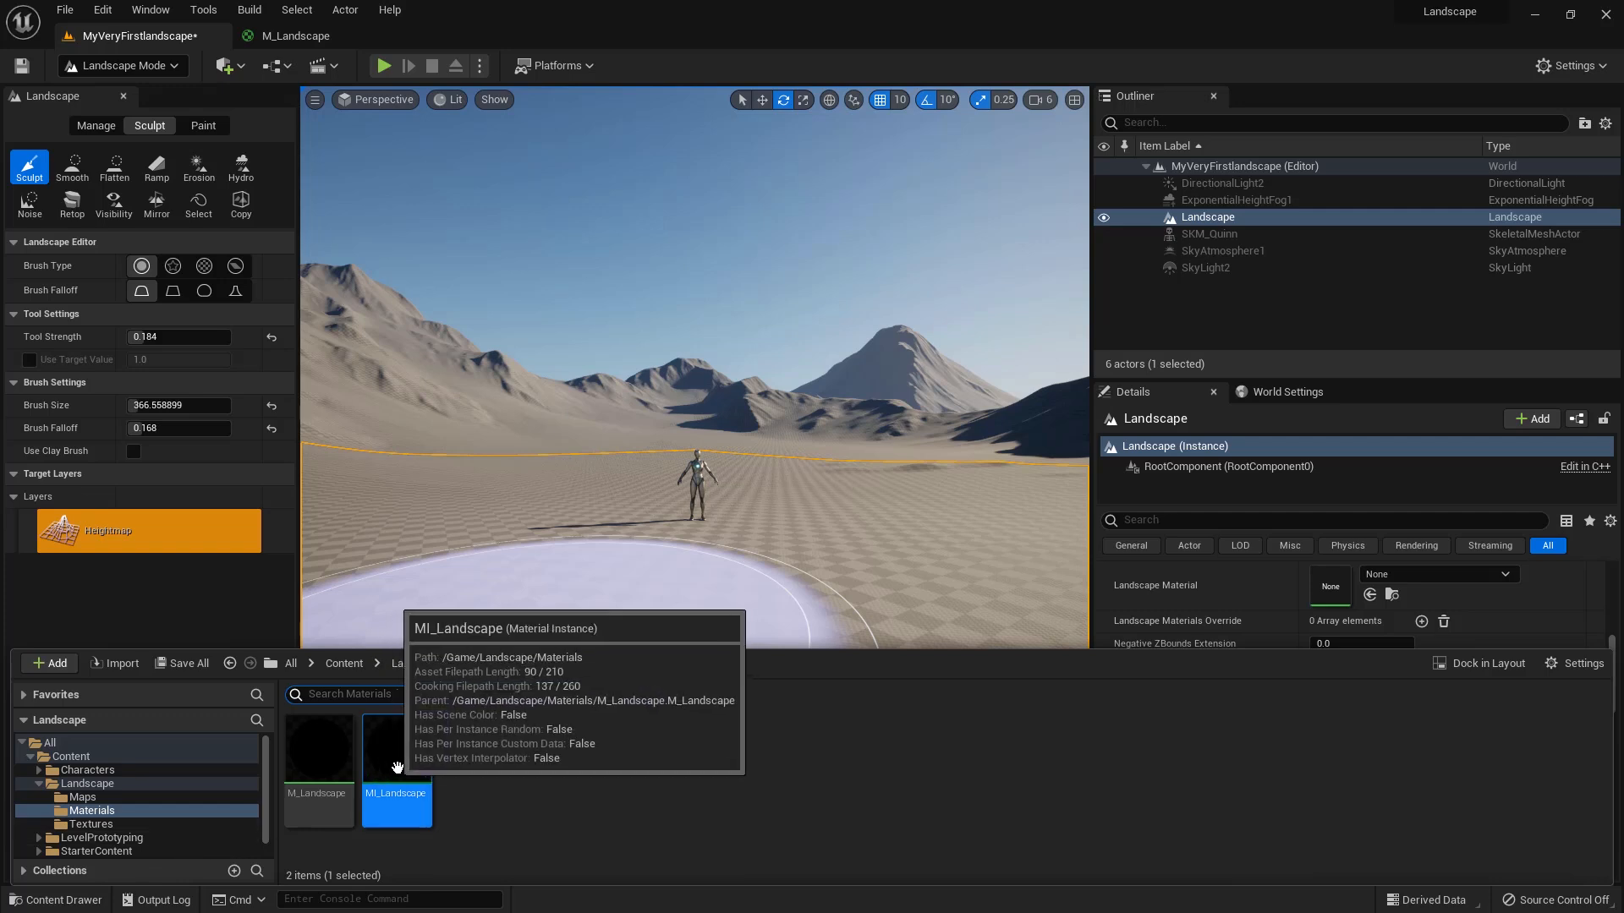
{"action": "left_click_drag", "start_coordinate": [397, 755], "coordinate": [1349, 591]}
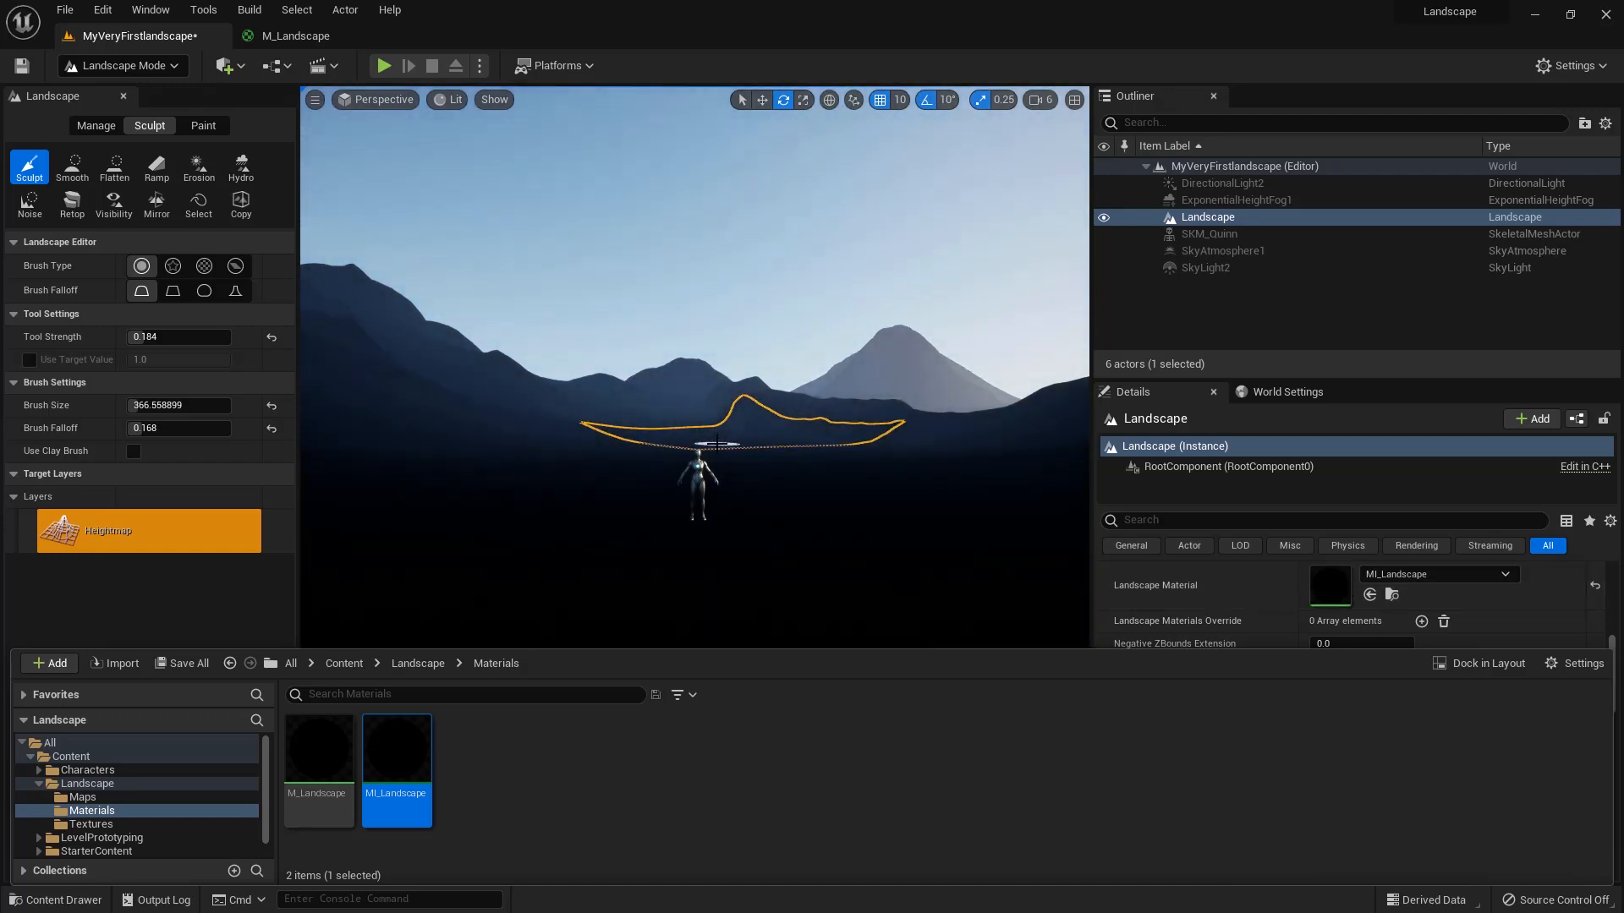
Step: Save the M_Landscape material with its repositioned node and return to the MyVeryFirstlandscape level
{"action": "left_click", "coordinate": [297, 36]}
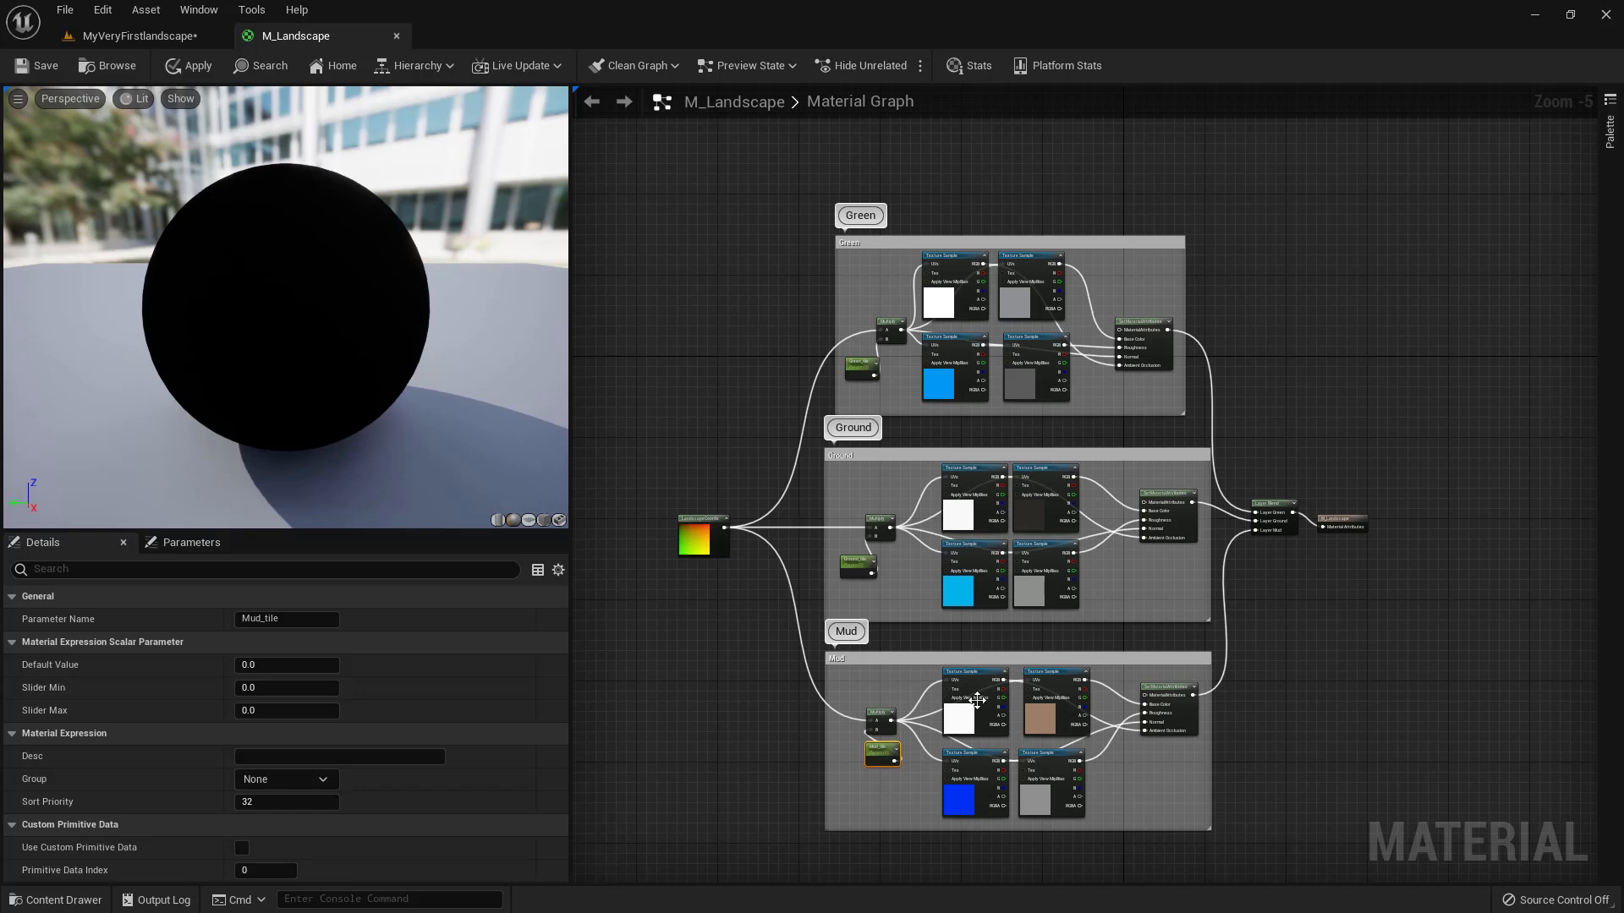
{"action": "left_click", "coordinate": [171, 39]}
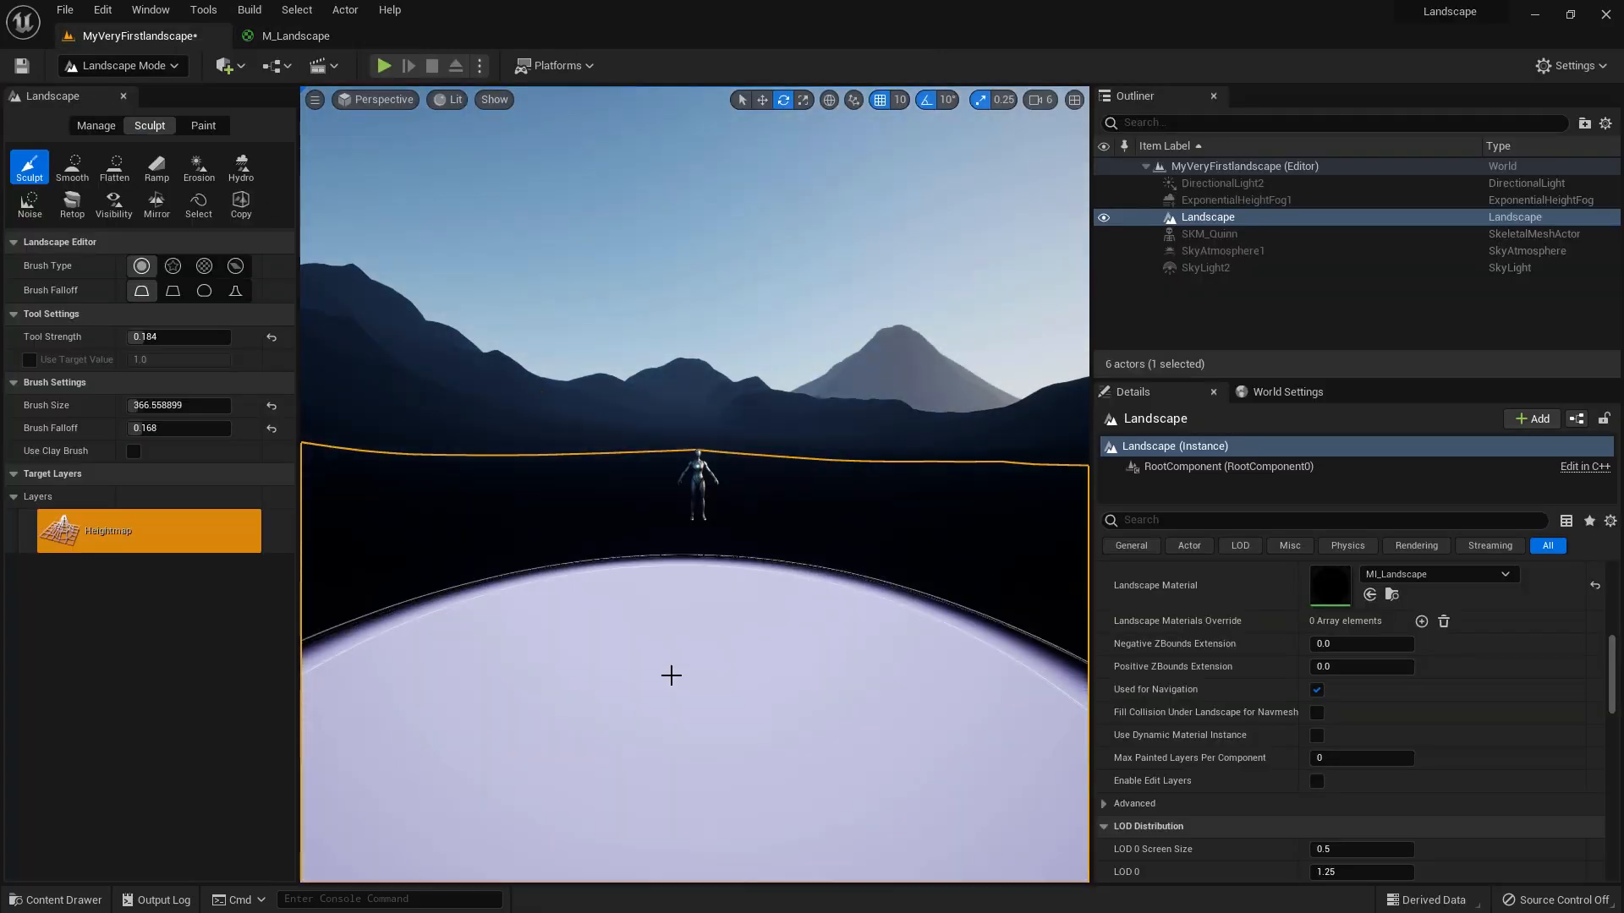
{"action": "left_click", "coordinate": [326, 36]}
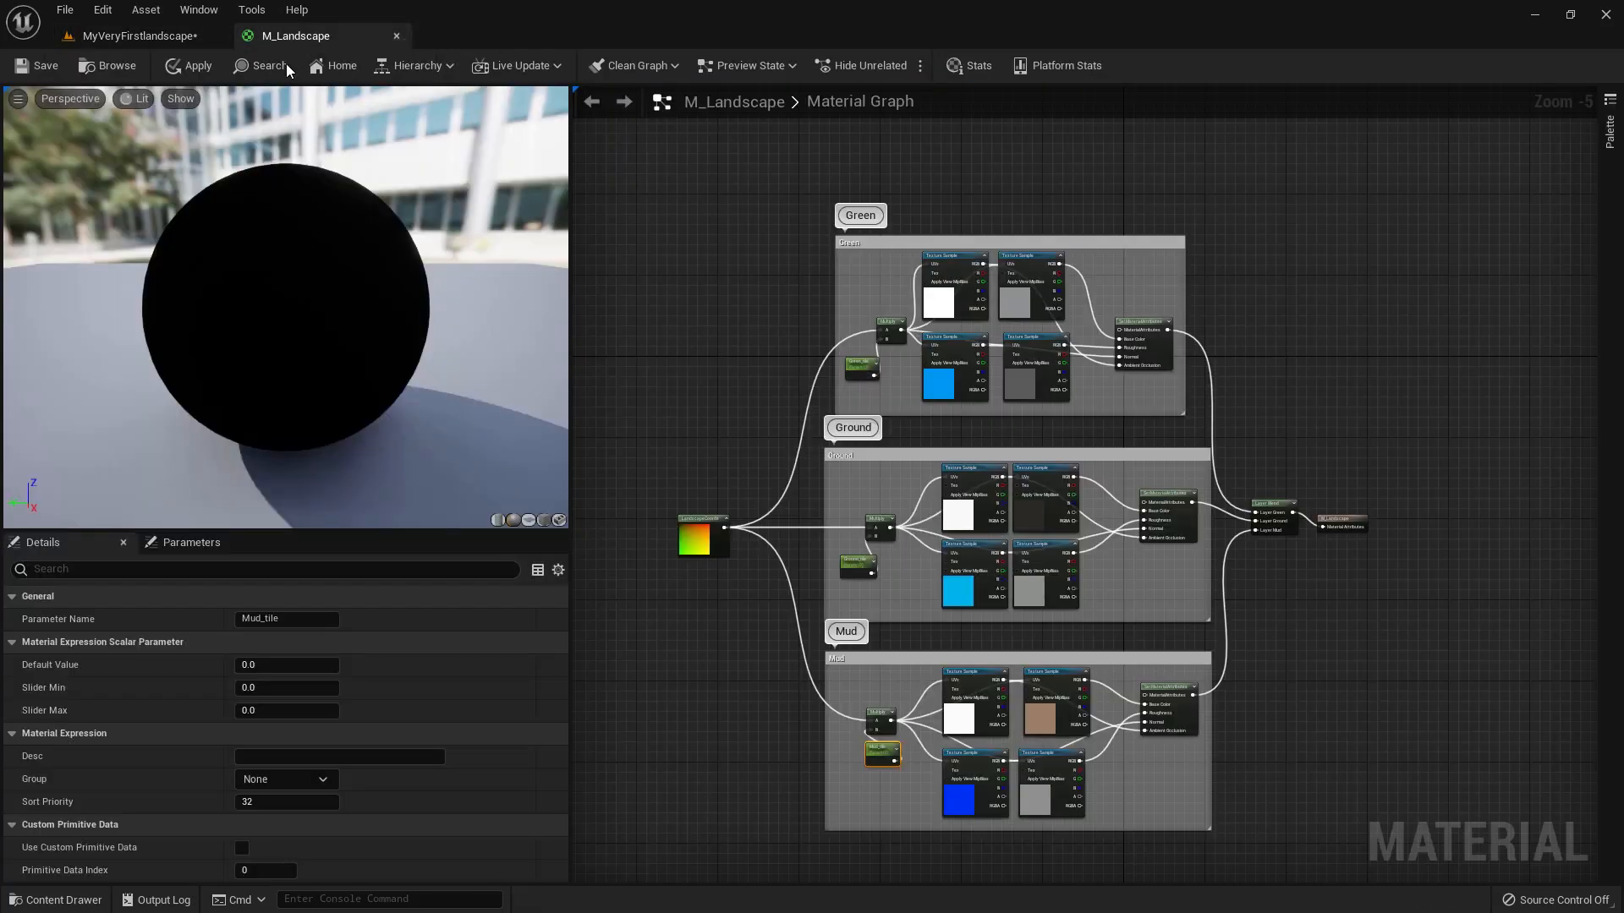
{"action": "left_click", "coordinate": [47, 68]}
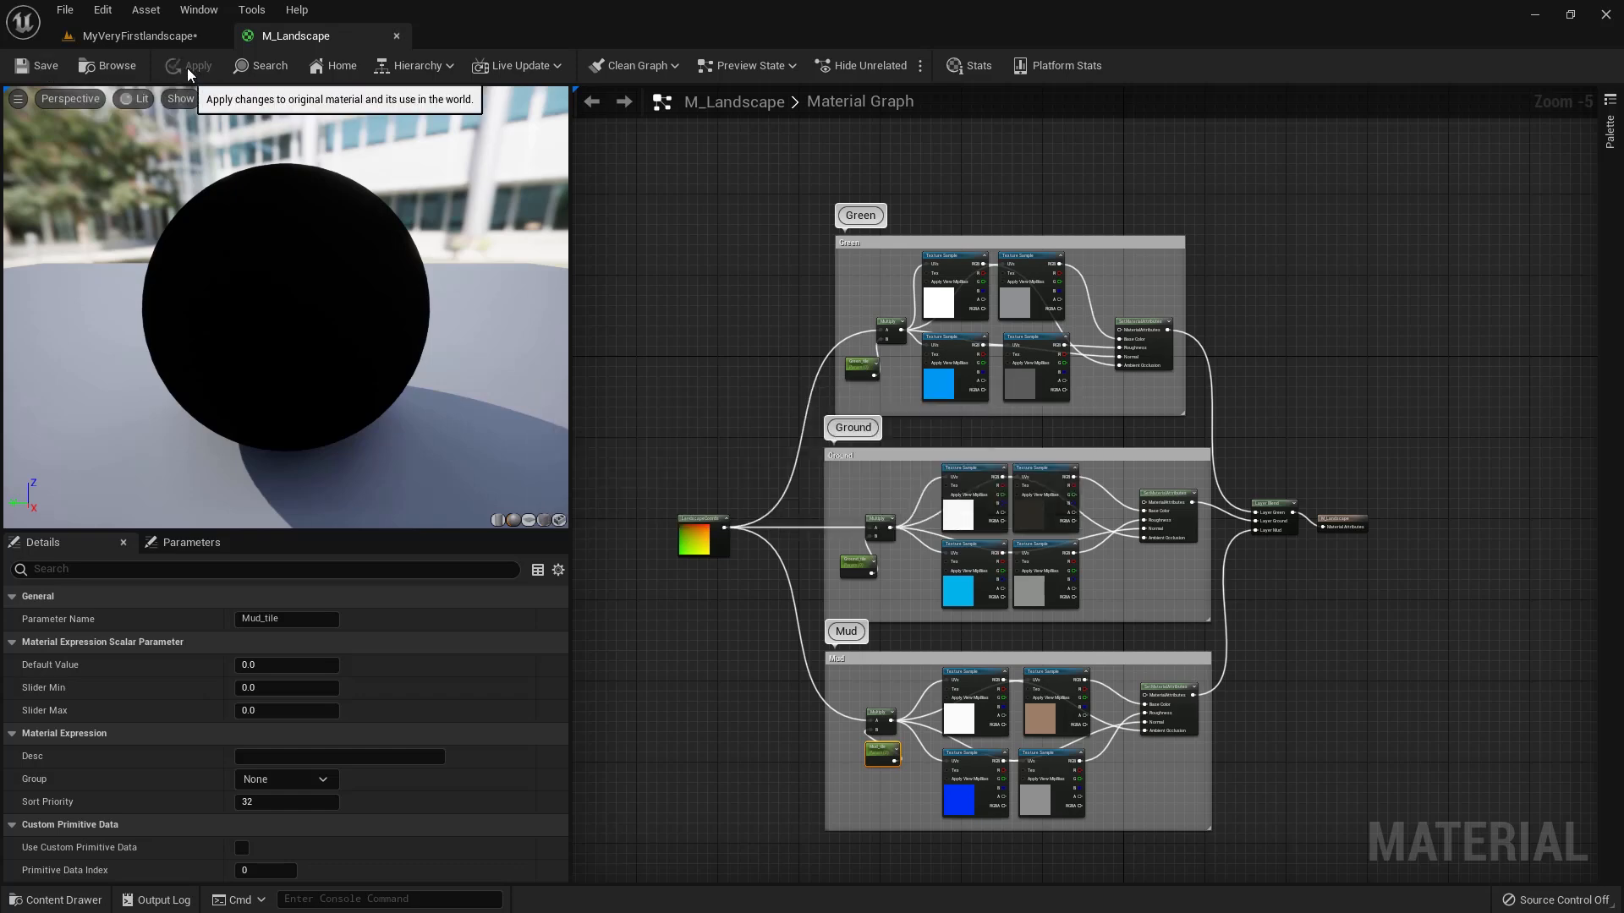
{"action": "left_click", "coordinate": [139, 39]}
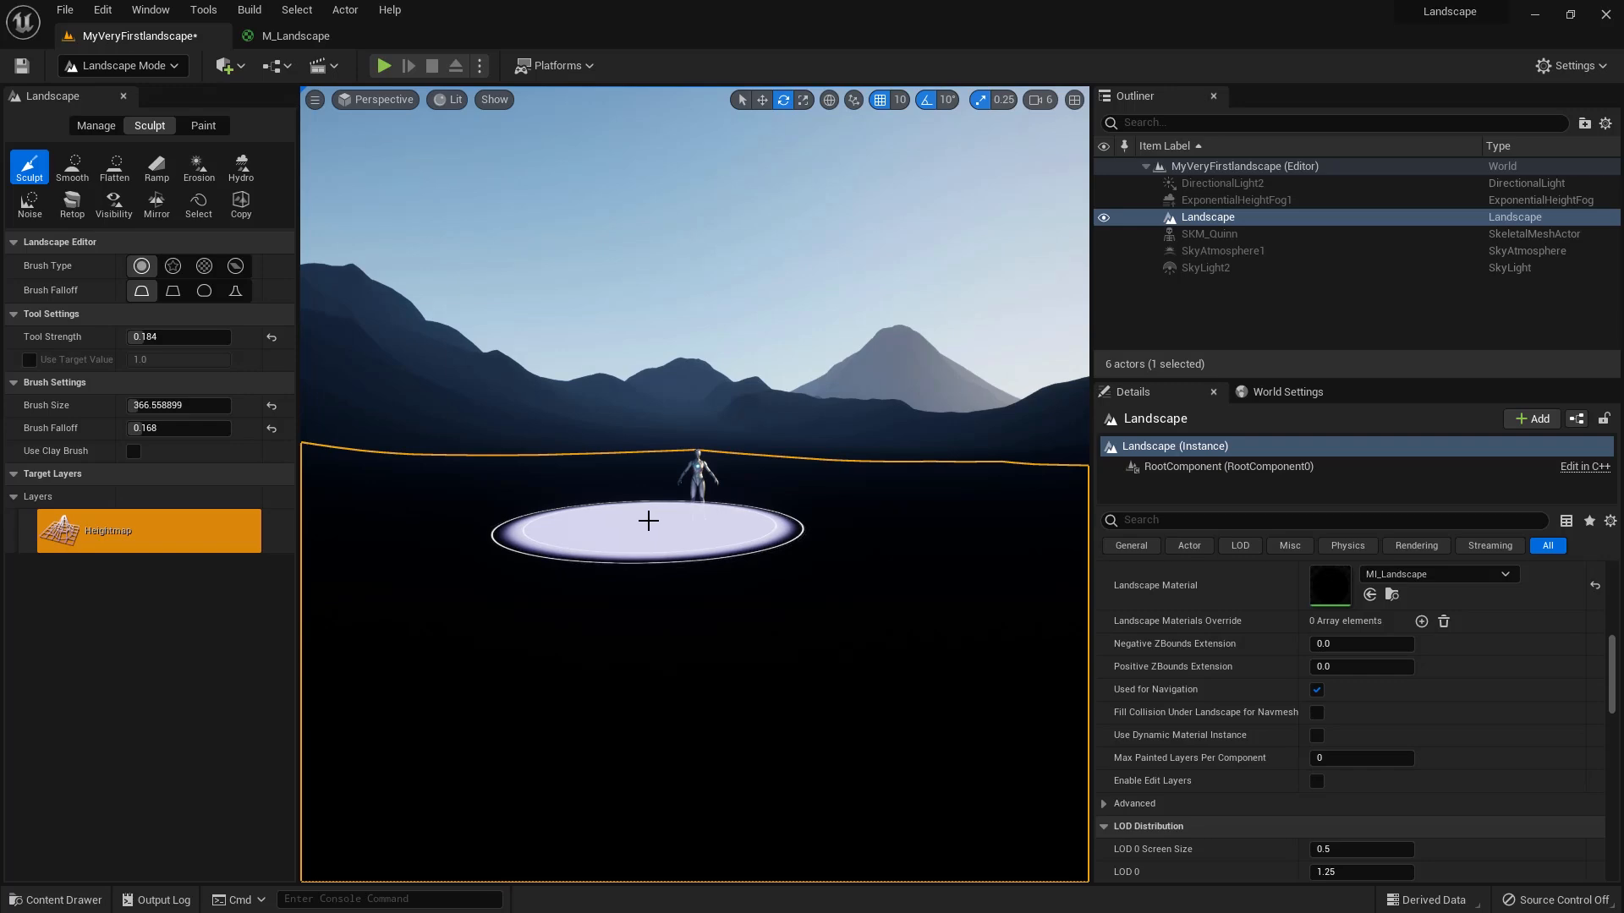
Step: Switch the landscape tools to Paint and go through the Green, Ground and Mud target layers, leaving Green selected
{"action": "left_click", "coordinate": [203, 125]}
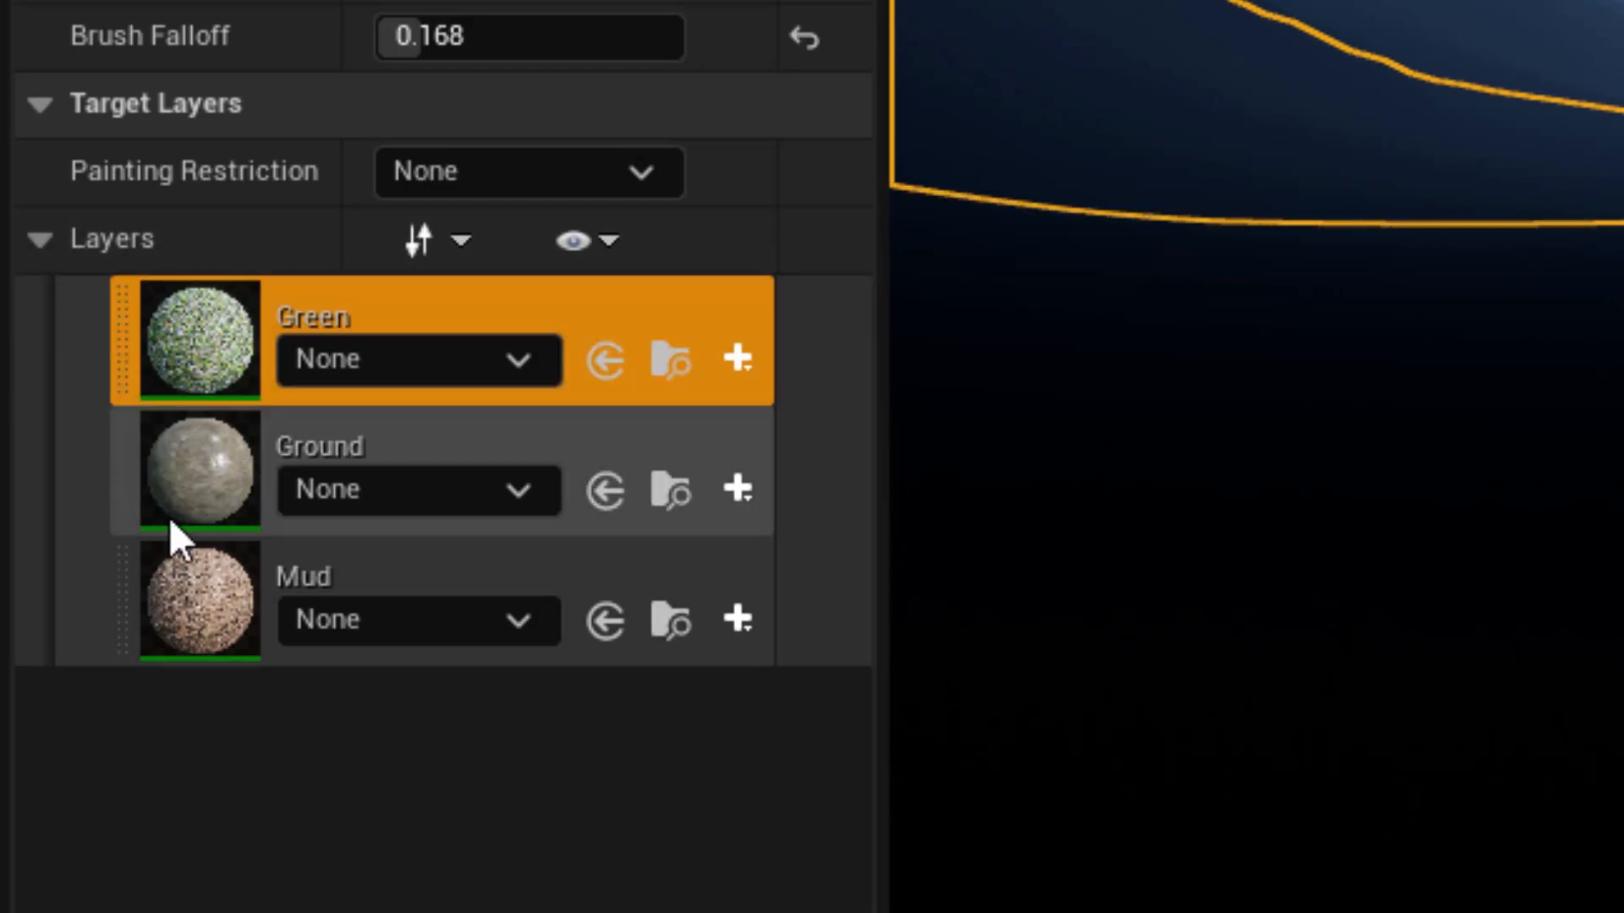
{"action": "left_click", "coordinate": [154, 525]}
{"action": "left_click", "coordinate": [202, 630]}
{"action": "left_click", "coordinate": [173, 364]}
{"action": "left_click", "coordinate": [176, 482]}
{"action": "left_click", "coordinate": [184, 601]}
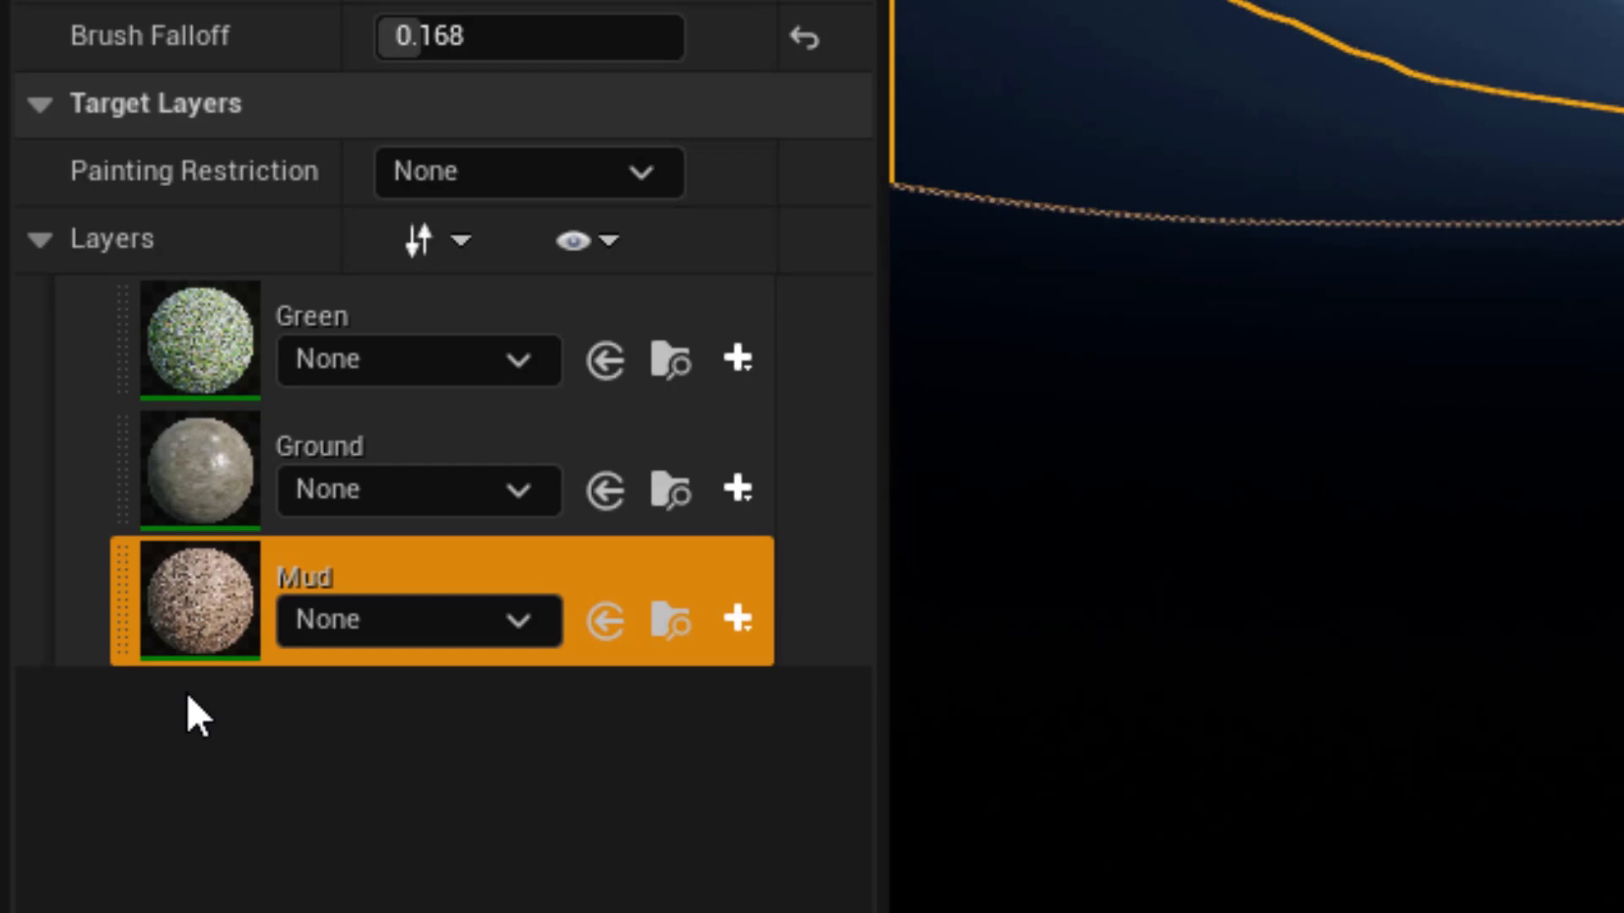
{"action": "left_click", "coordinate": [234, 518]}
{"action": "left_click", "coordinate": [205, 393]}
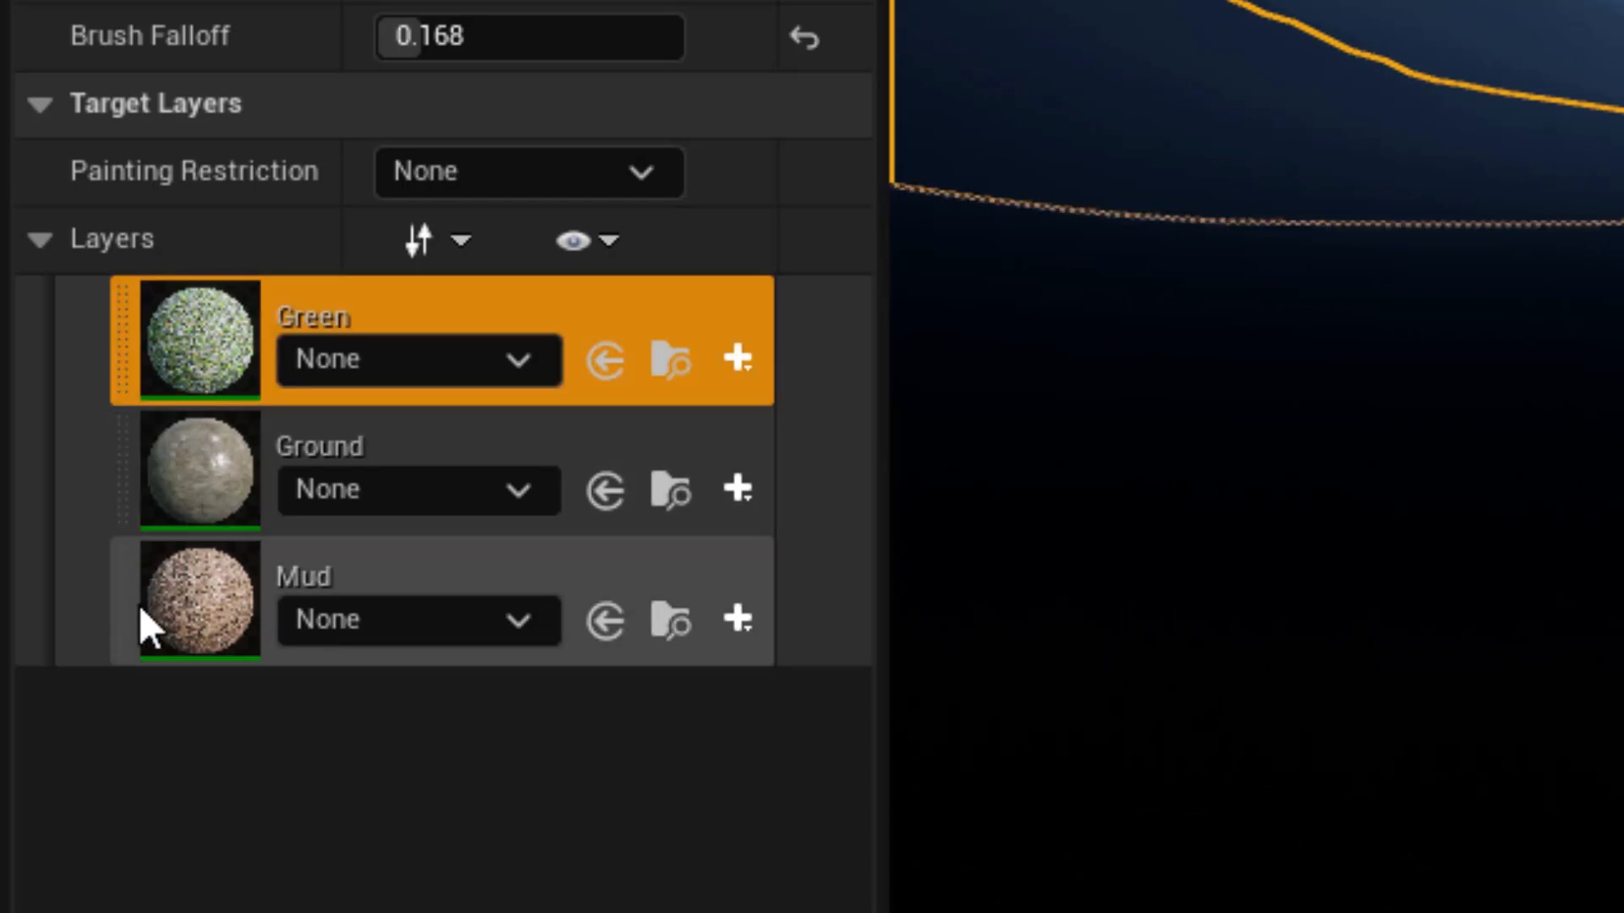
Step: Create a weight-blended (normal) layer info for the Mud layer, saved as Mud_LayerInfo in the MyVeryFirstlandscape_sharedassets folder
{"action": "left_click", "coordinate": [172, 653]}
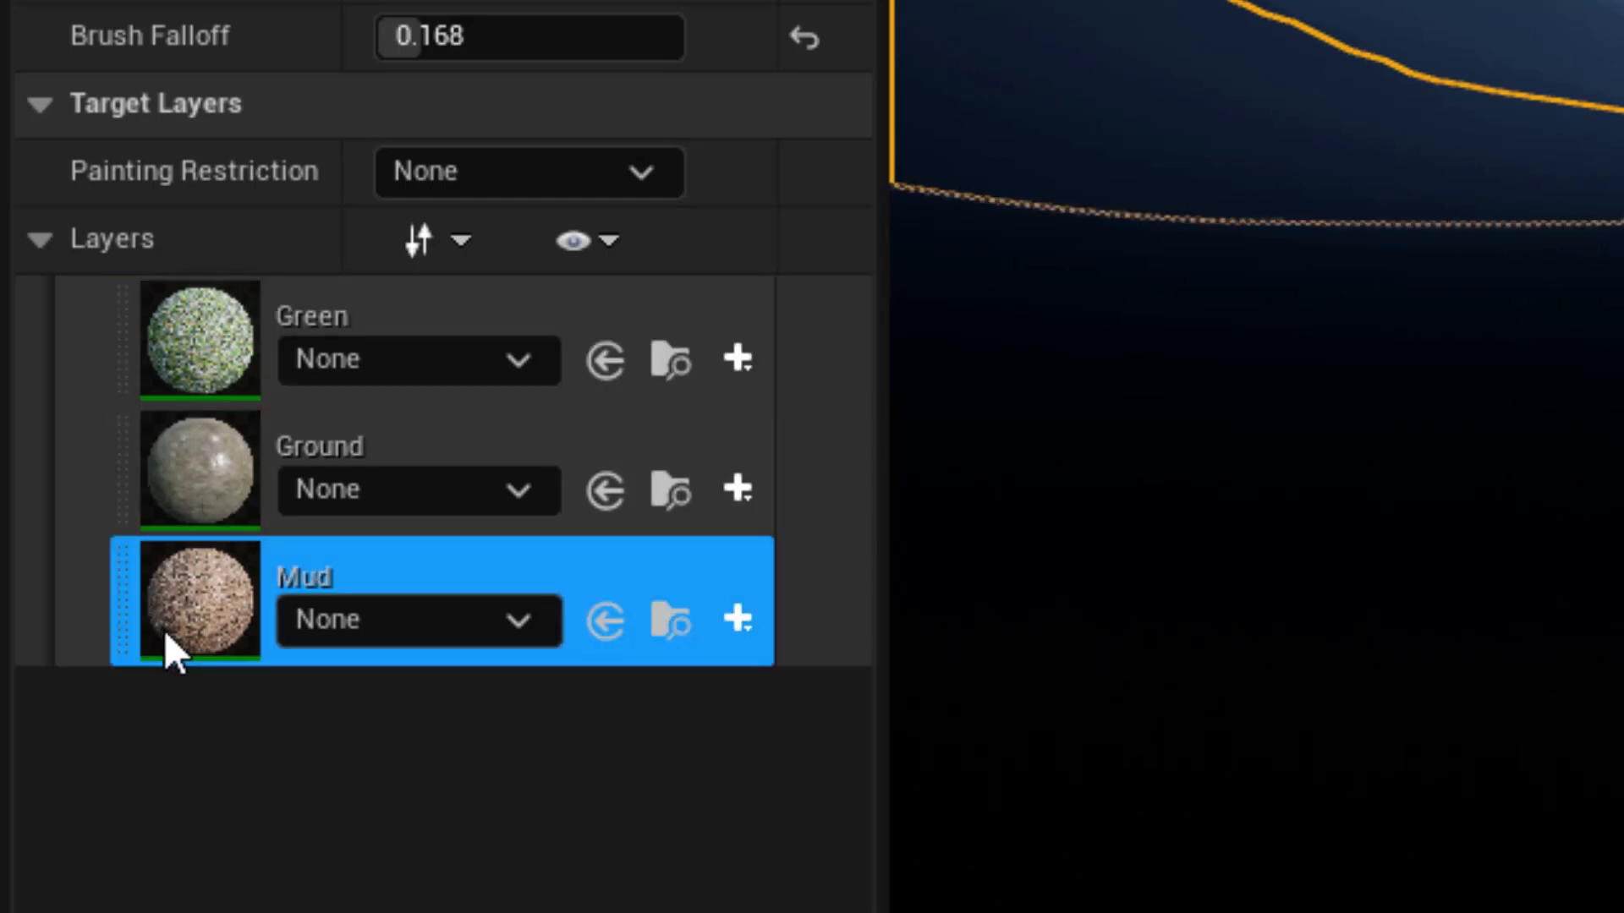
{"action": "left_click", "coordinate": [739, 621]}
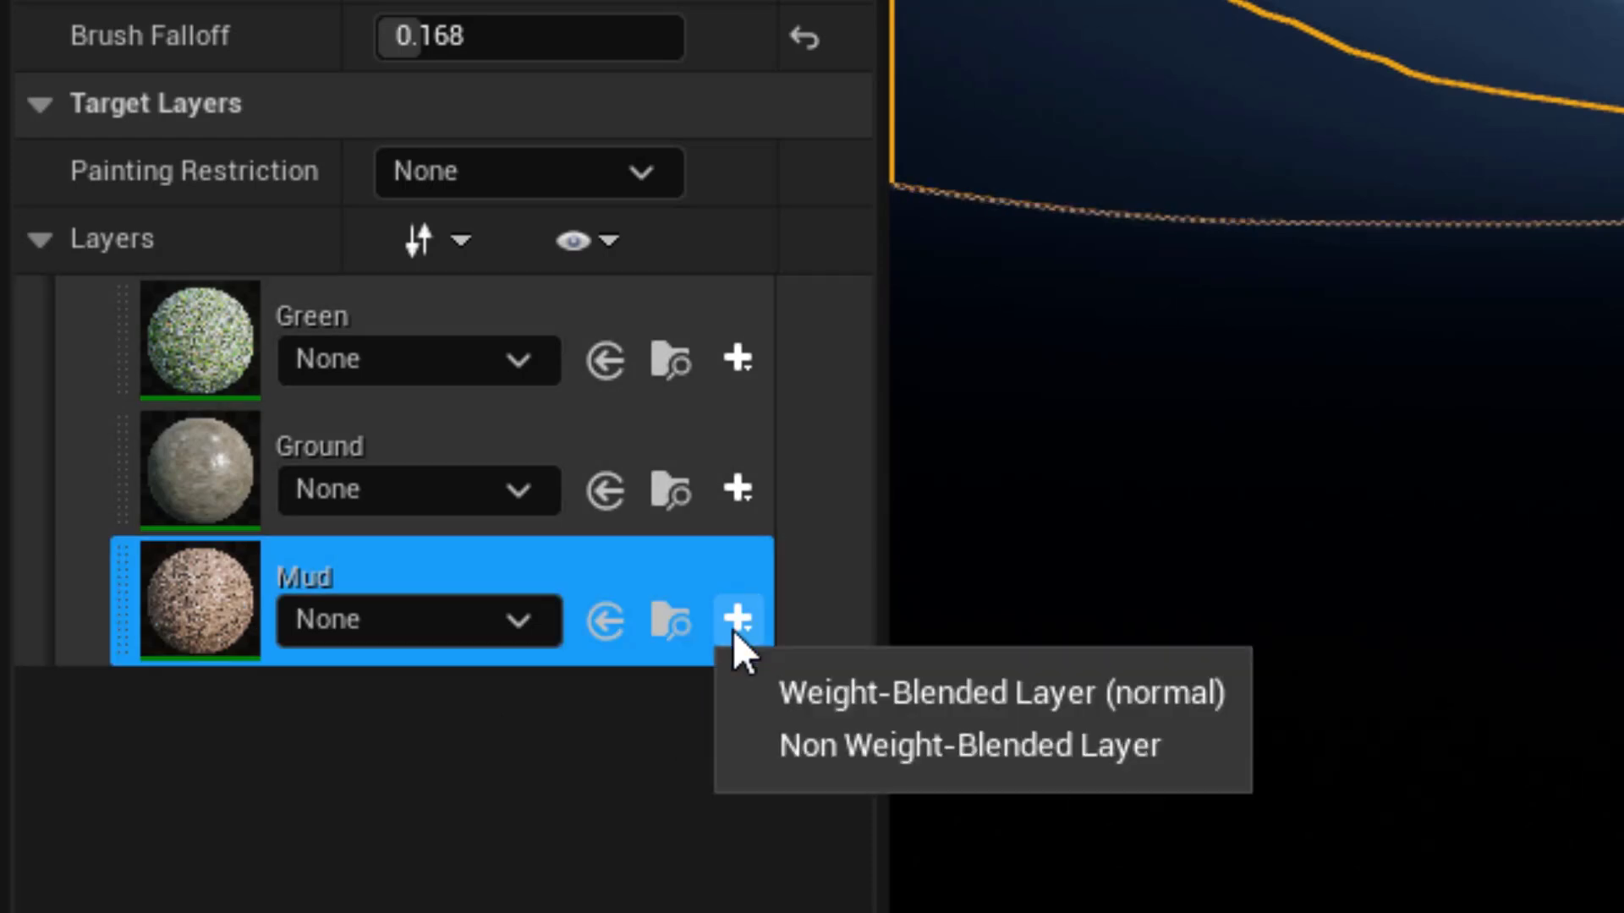
{"action": "left_click", "coordinate": [857, 704]}
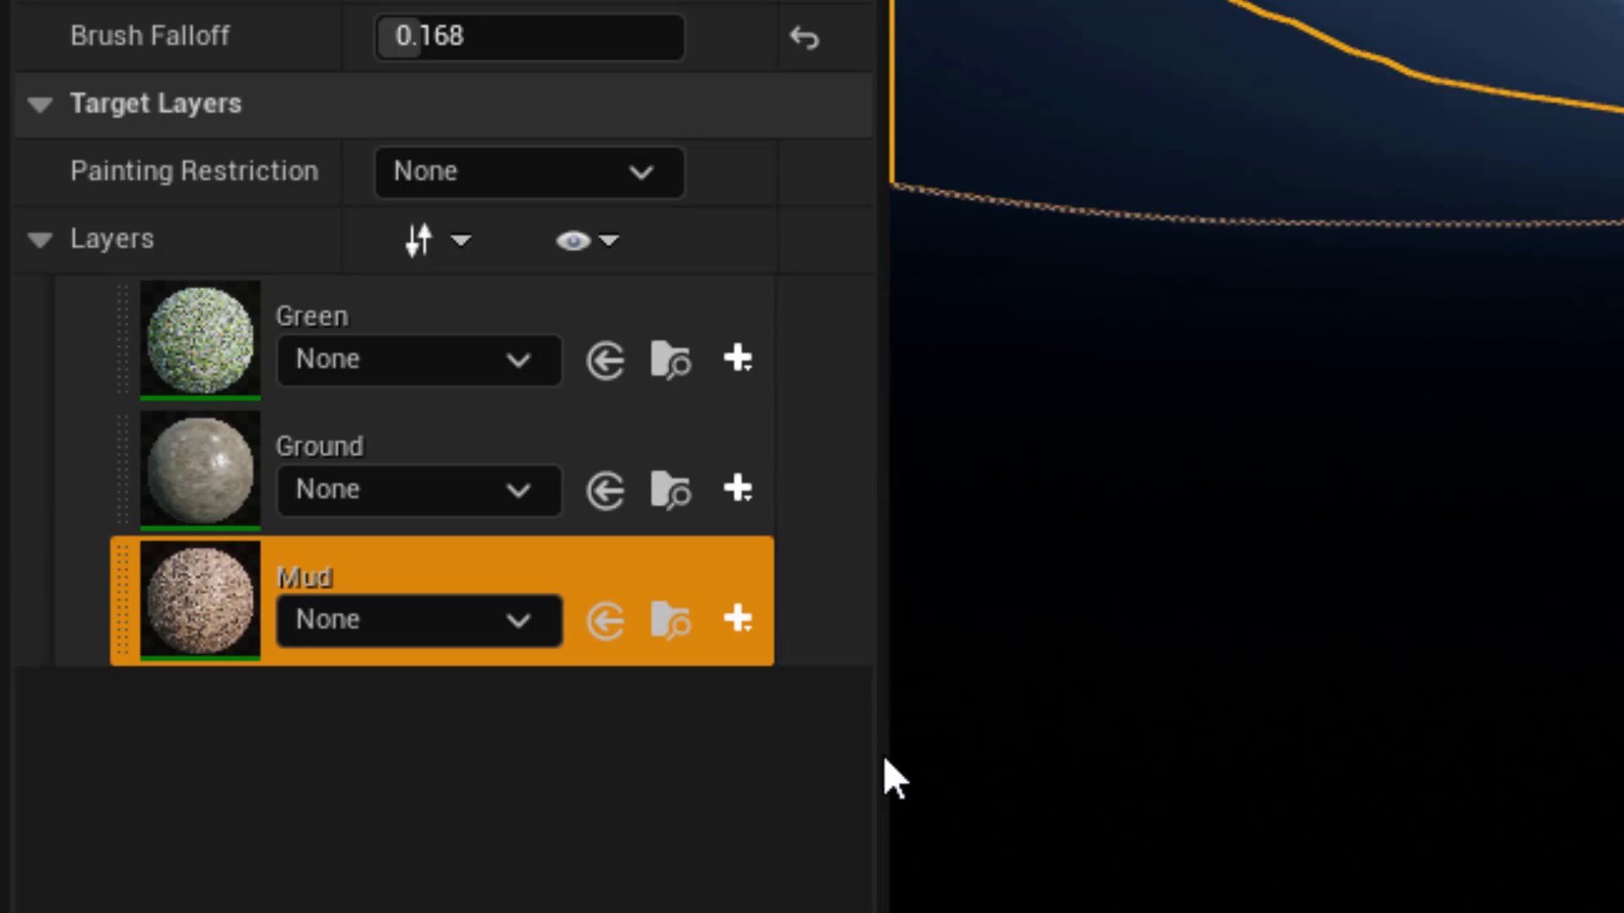
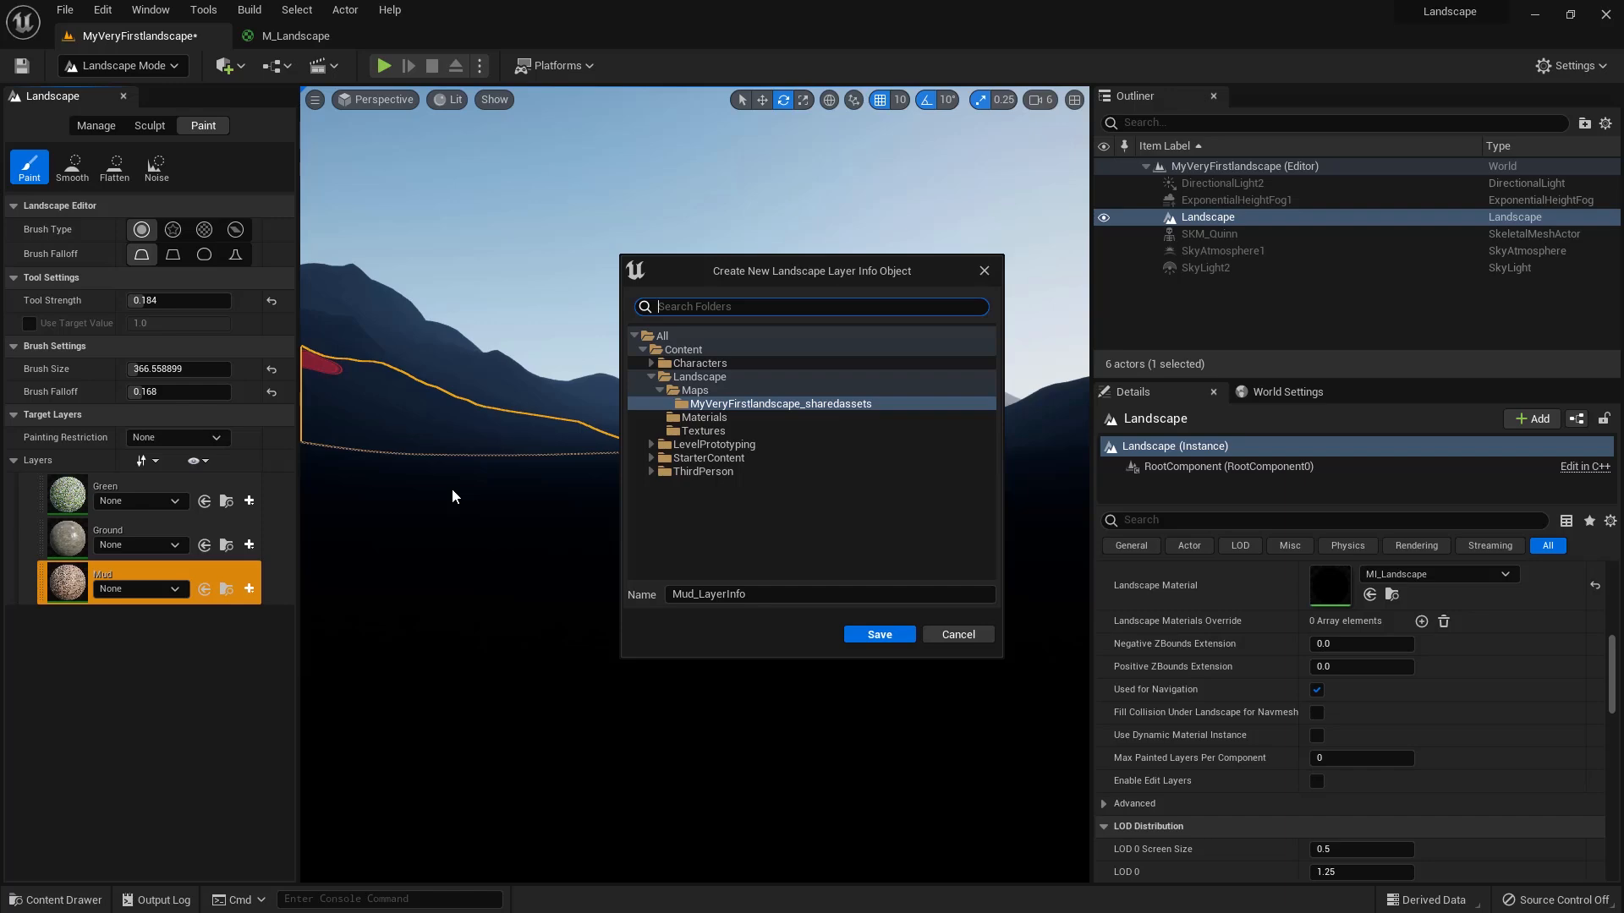
{"action": "left_click", "coordinate": [861, 639]}
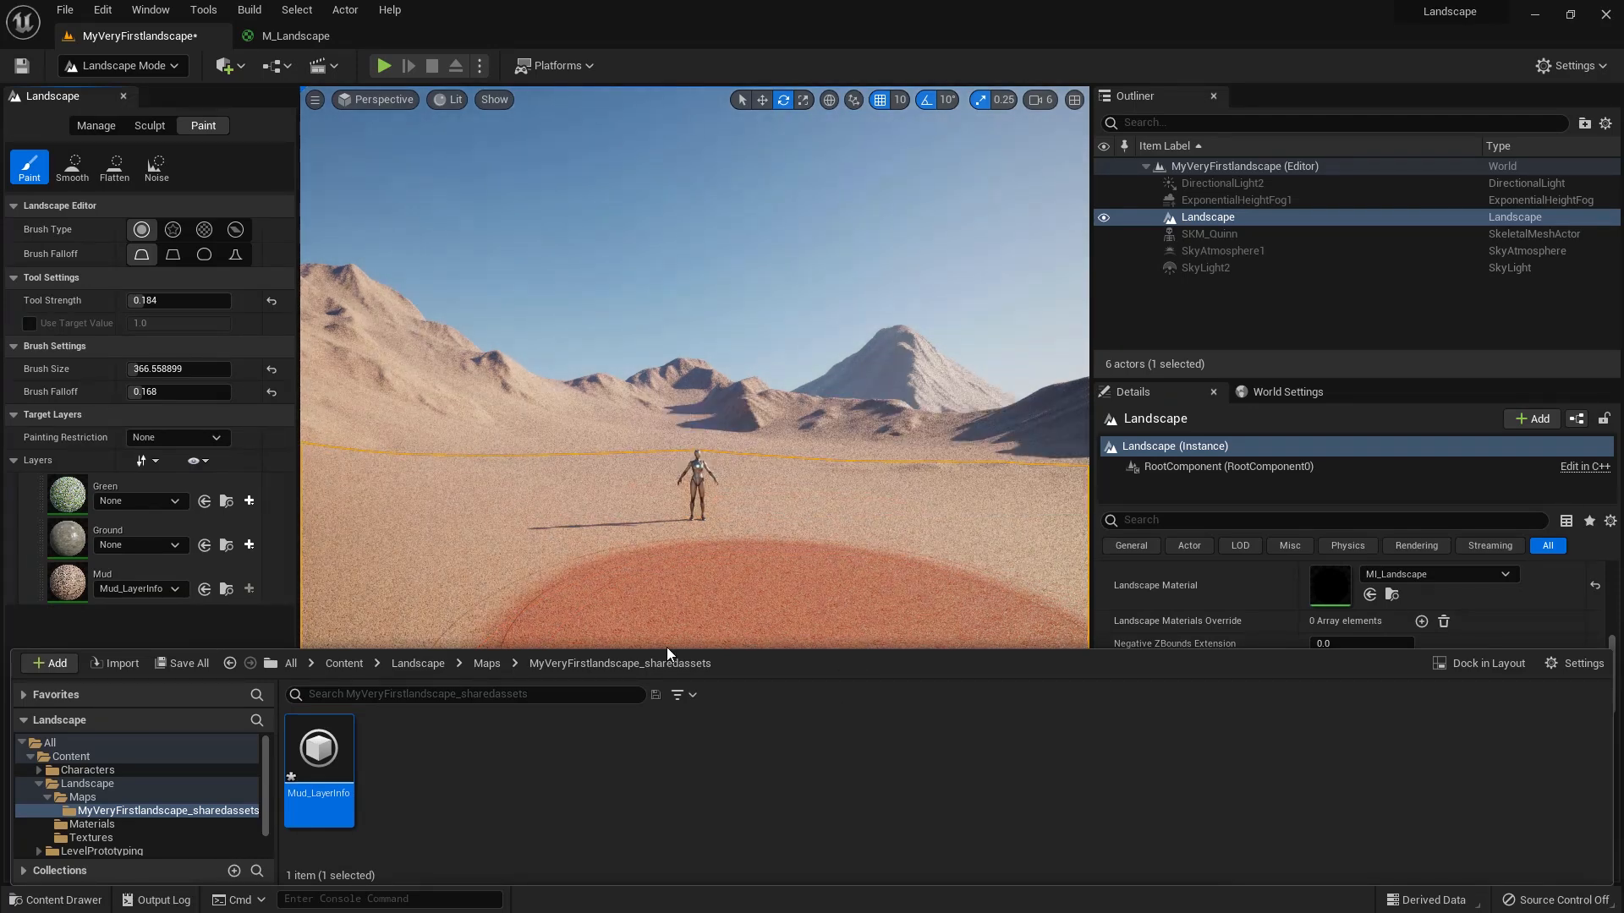
Step: Open the MI_Landscape material instance from the Materials folder and place its window beside the mannequin so the terrain stays in view
{"action": "left_click_drag", "start_coordinate": [678, 580], "coordinate": [674, 651], "text": "alt"}
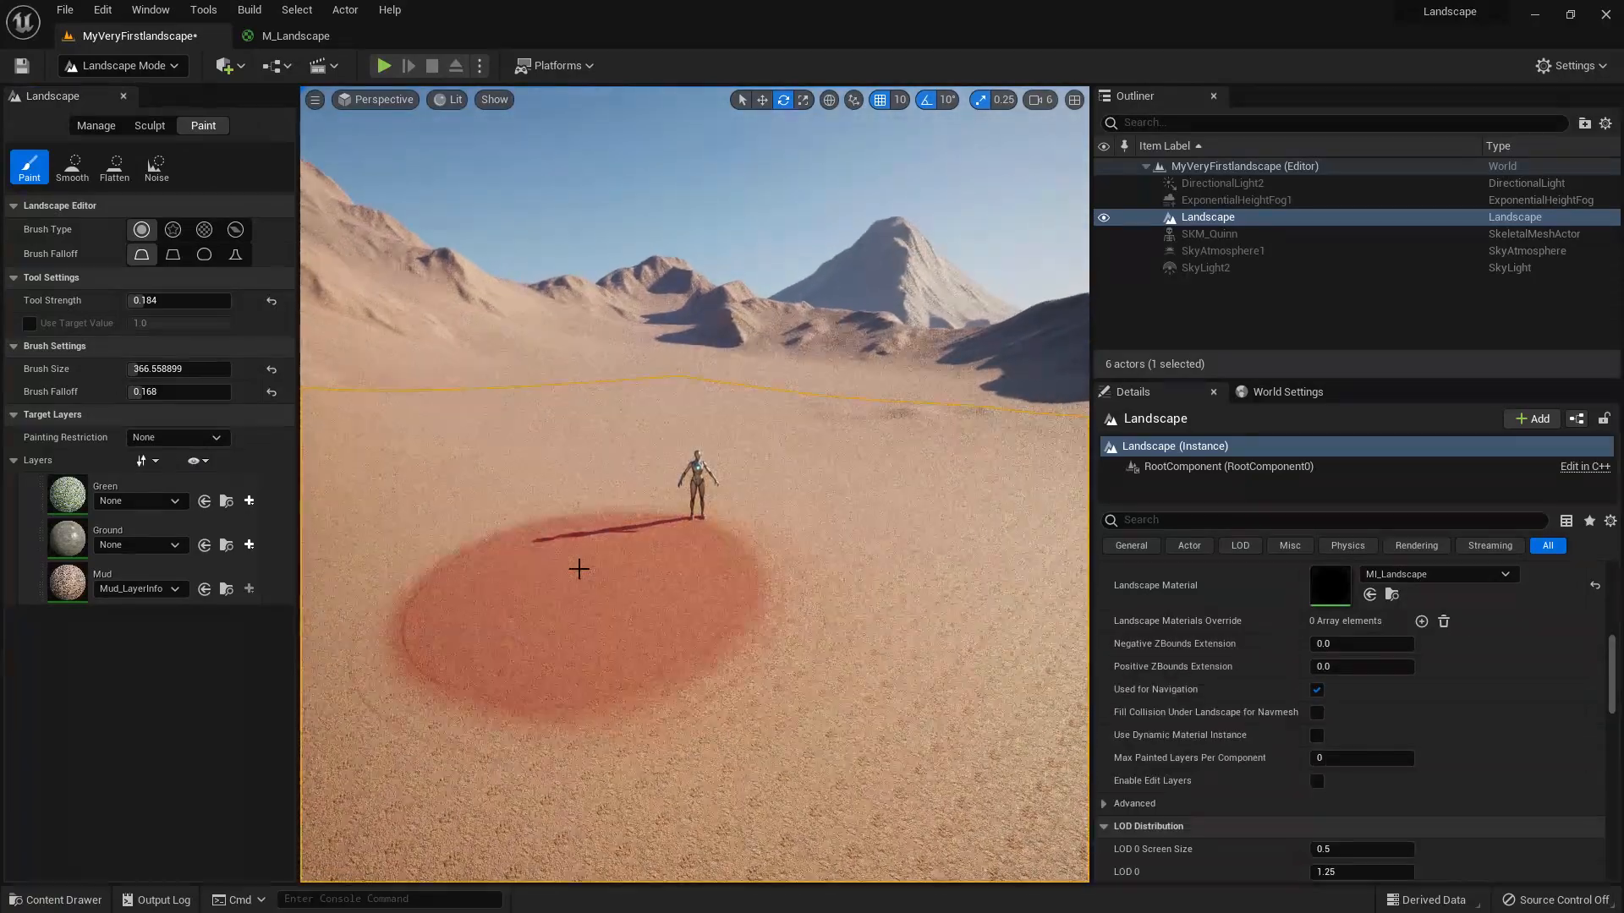
{"action": "scroll", "coordinate": [572, 564], "scroll_direction": "up", "scroll_amount": 5}
{"action": "scroll", "coordinate": [573, 564], "scroll_direction": "up", "scroll_amount": 5}
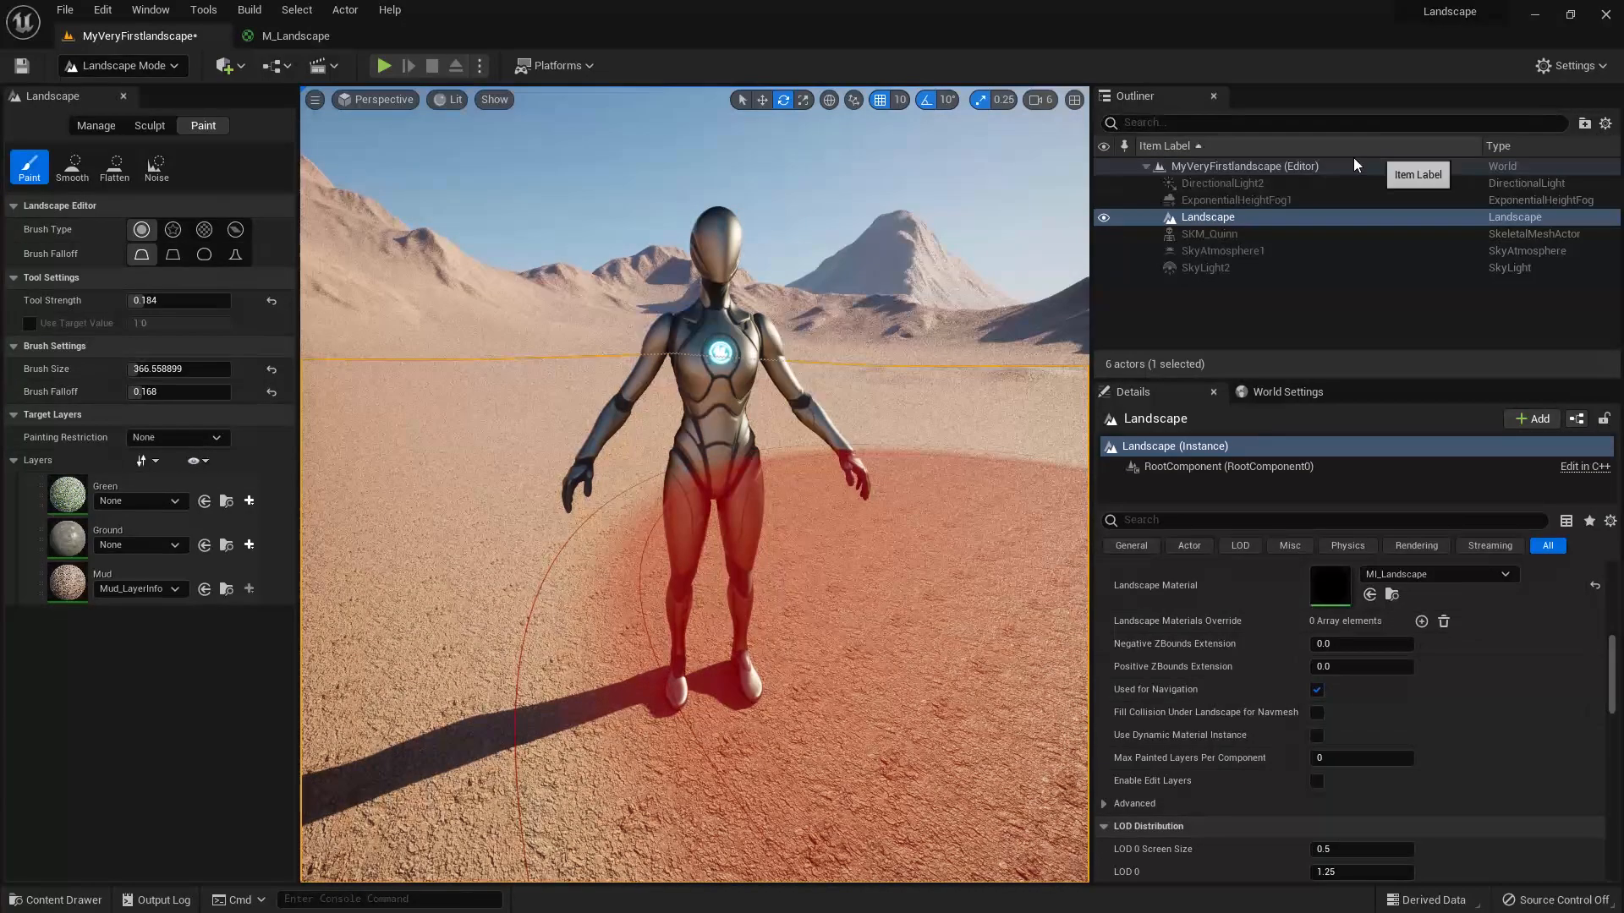
{"action": "left_click", "coordinate": [55, 901]}
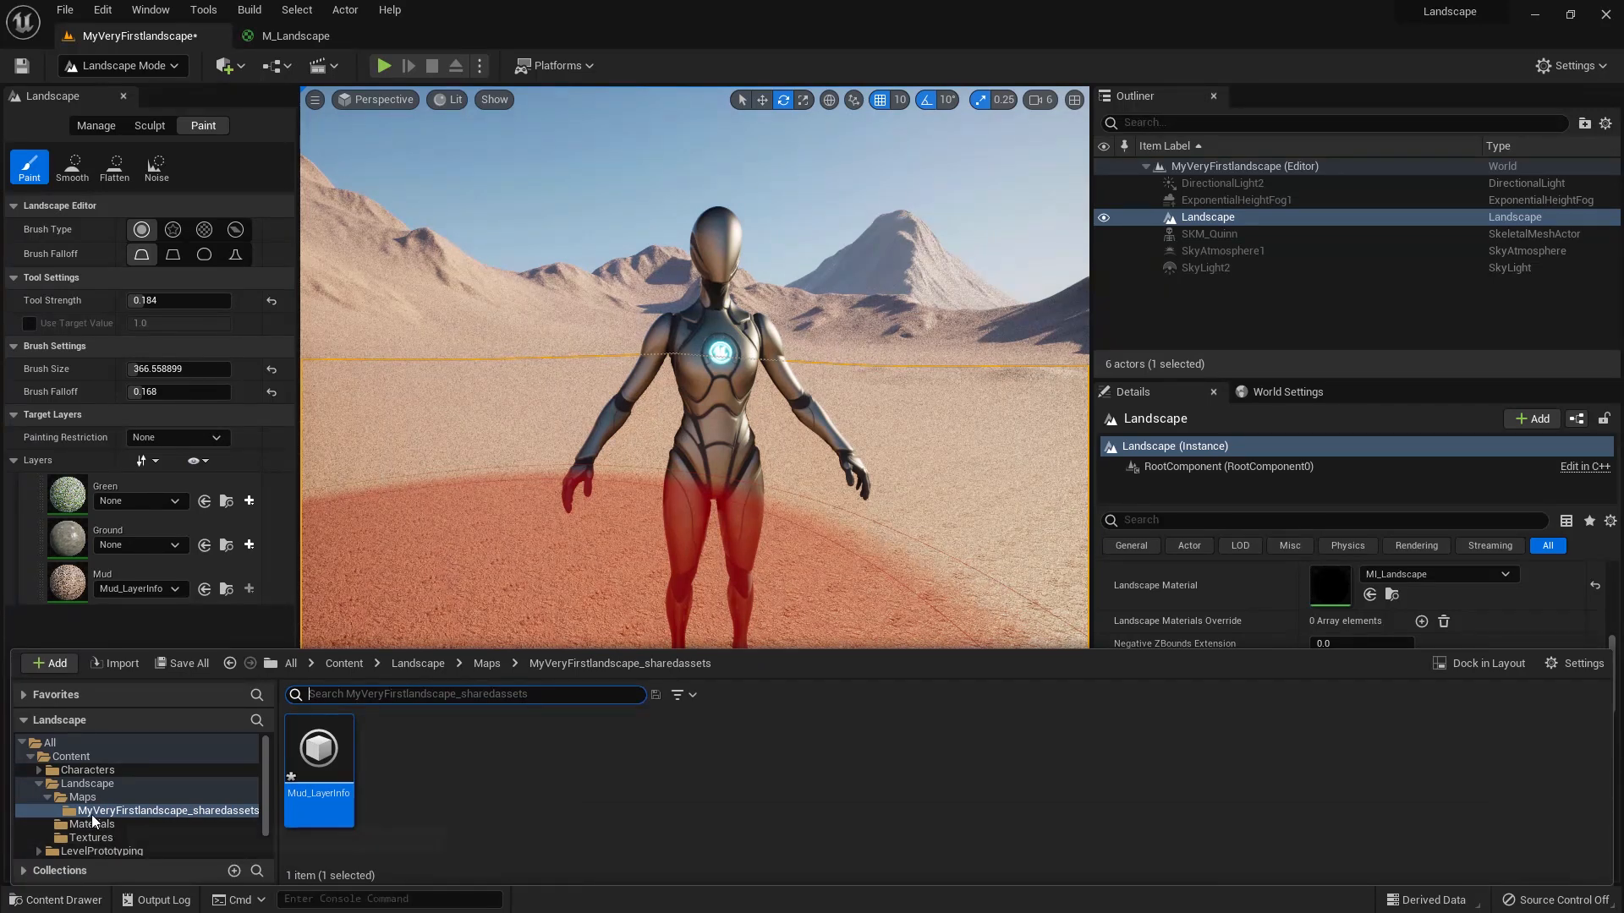
{"action": "left_click", "coordinate": [92, 824]}
{"action": "double_click", "coordinate": [372, 750]}
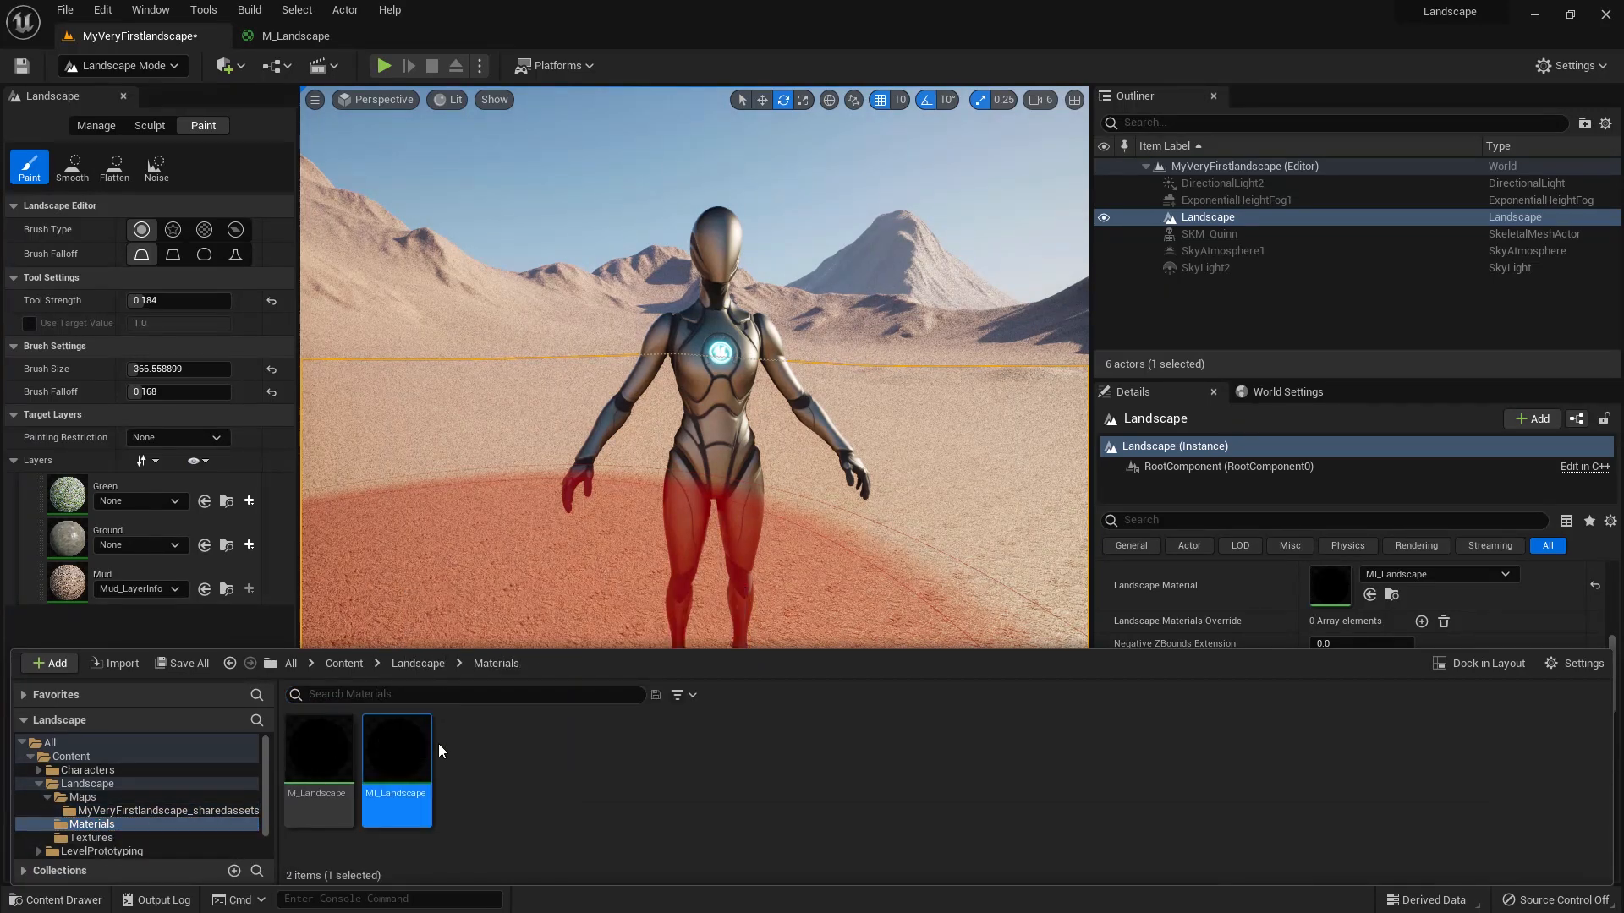
{"action": "left_click_drag", "start_coordinate": [508, 36], "coordinate": [702, 367]}
{"action": "left_click", "coordinate": [140, 36]}
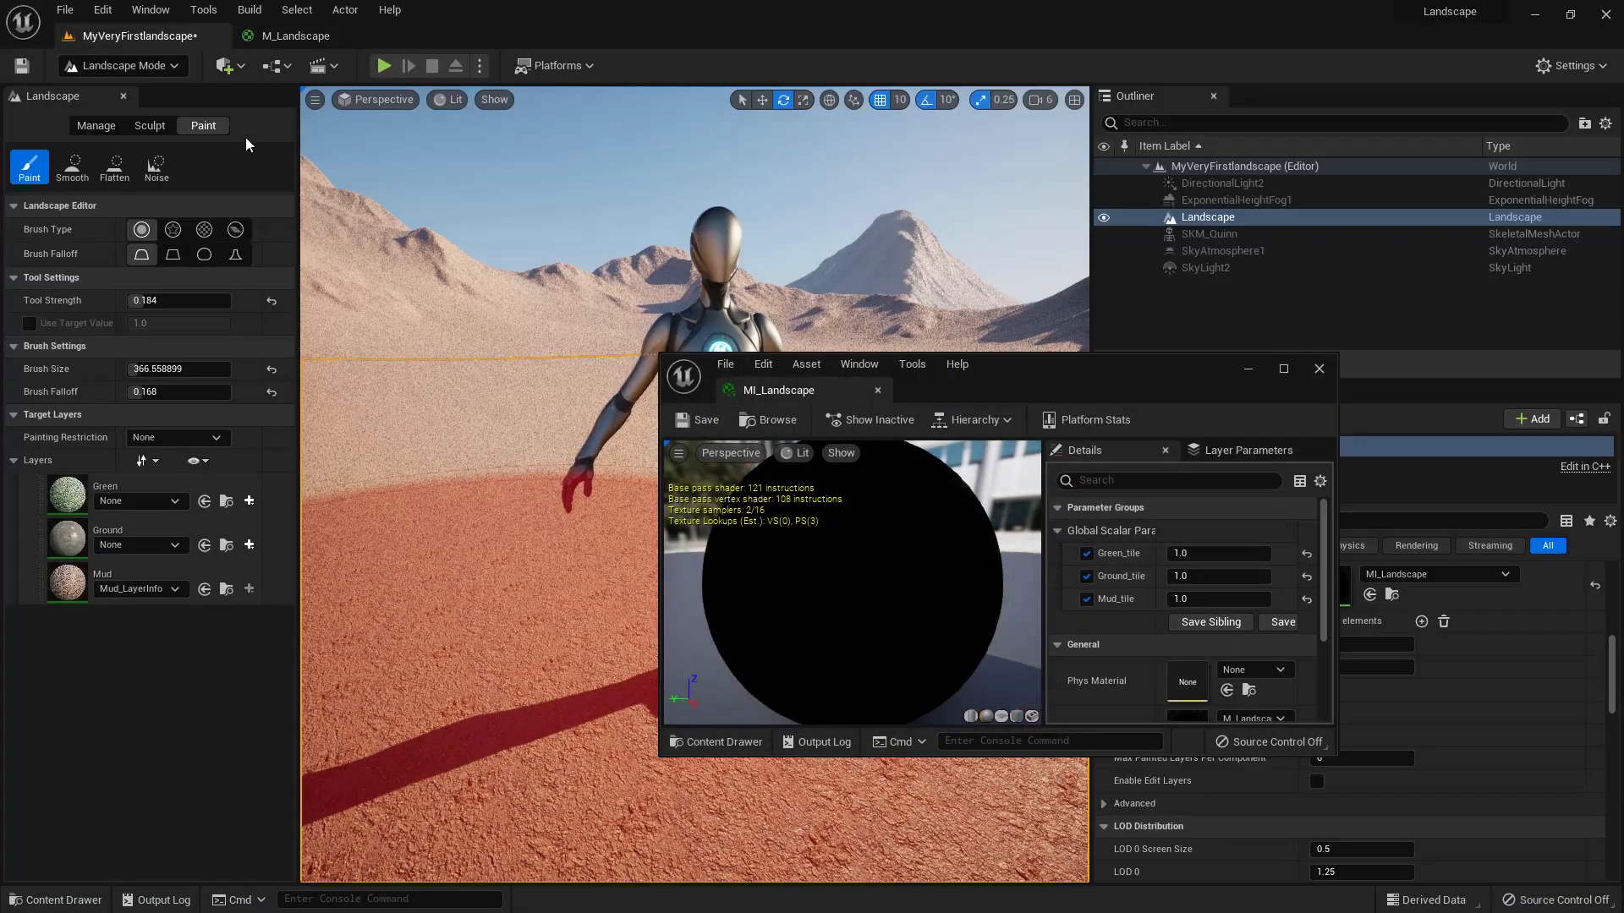
{"action": "left_click_drag", "start_coordinate": [1007, 375], "coordinate": [1177, 177]}
Step: Try Mud_tile values of 0.5, 0.2 and 0.1 in MI_Landscape to compare the mud texture scale around the mannequin
{"action": "left_click", "coordinate": [1368, 403]}
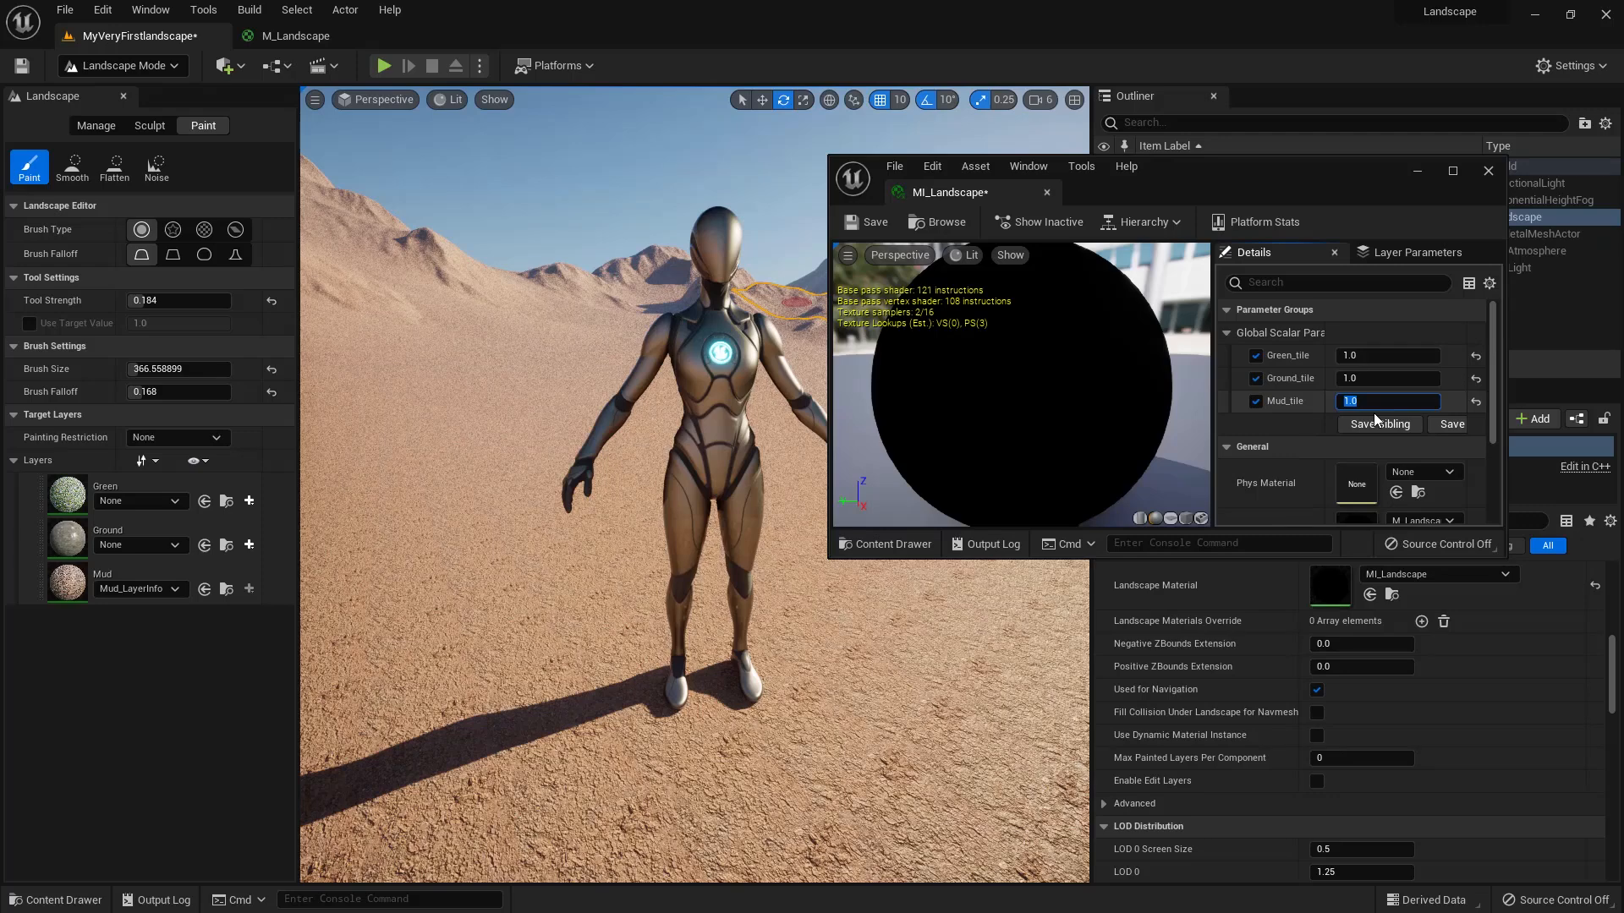
{"action": "type", "text": "0.5"}
{"action": "key", "text": "Return"}
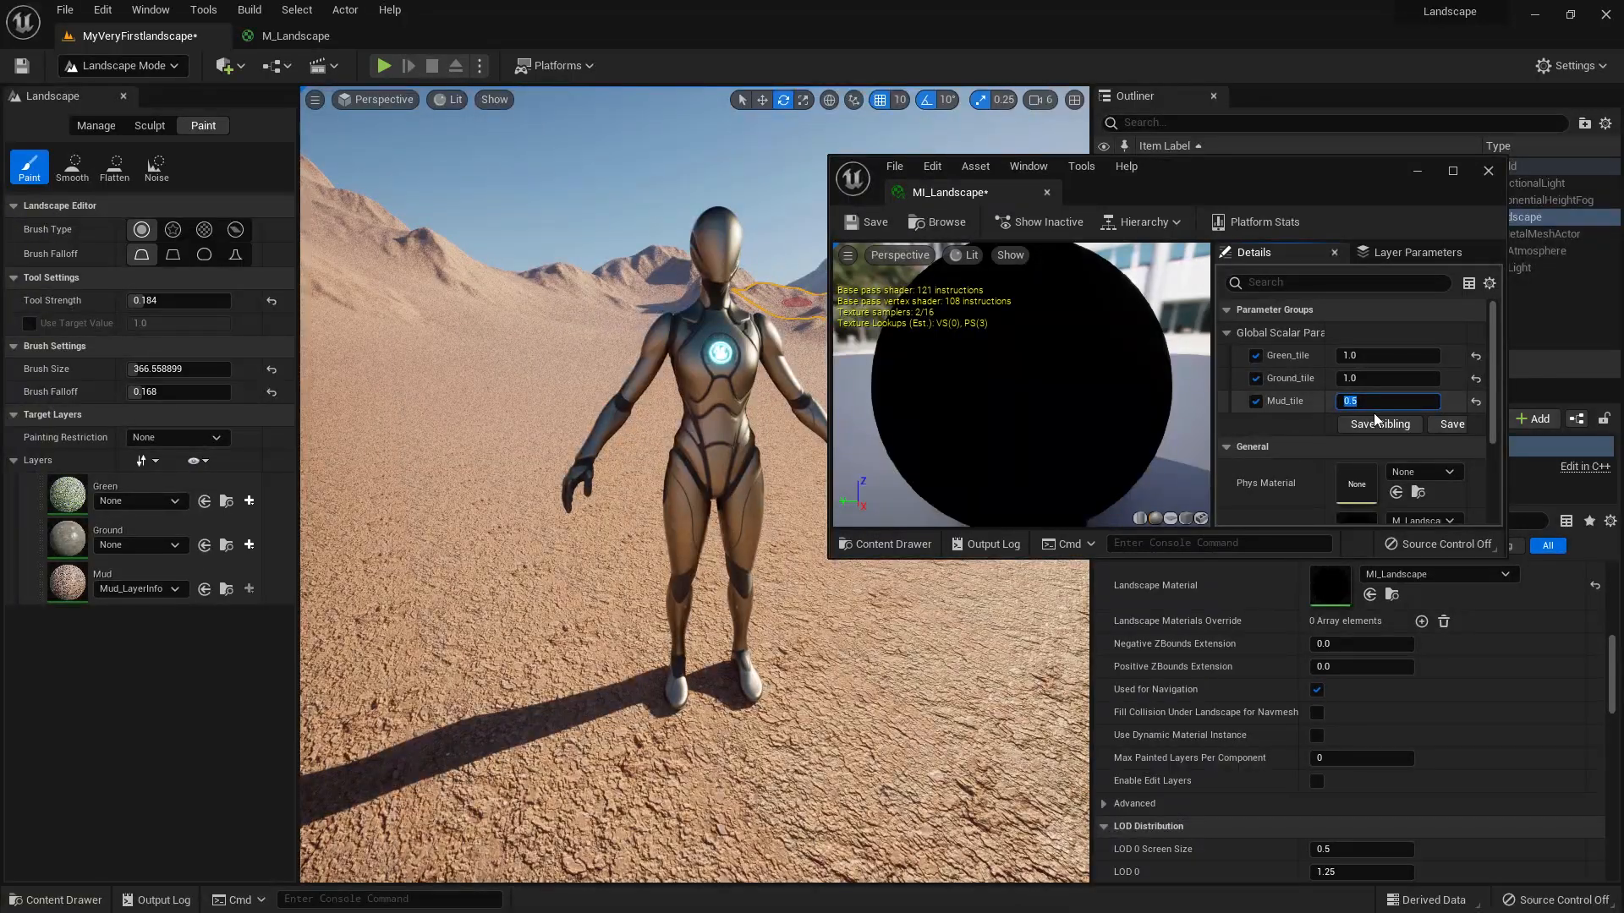
{"action": "type", "text": ".2"}
{"action": "key", "text": "Return"}
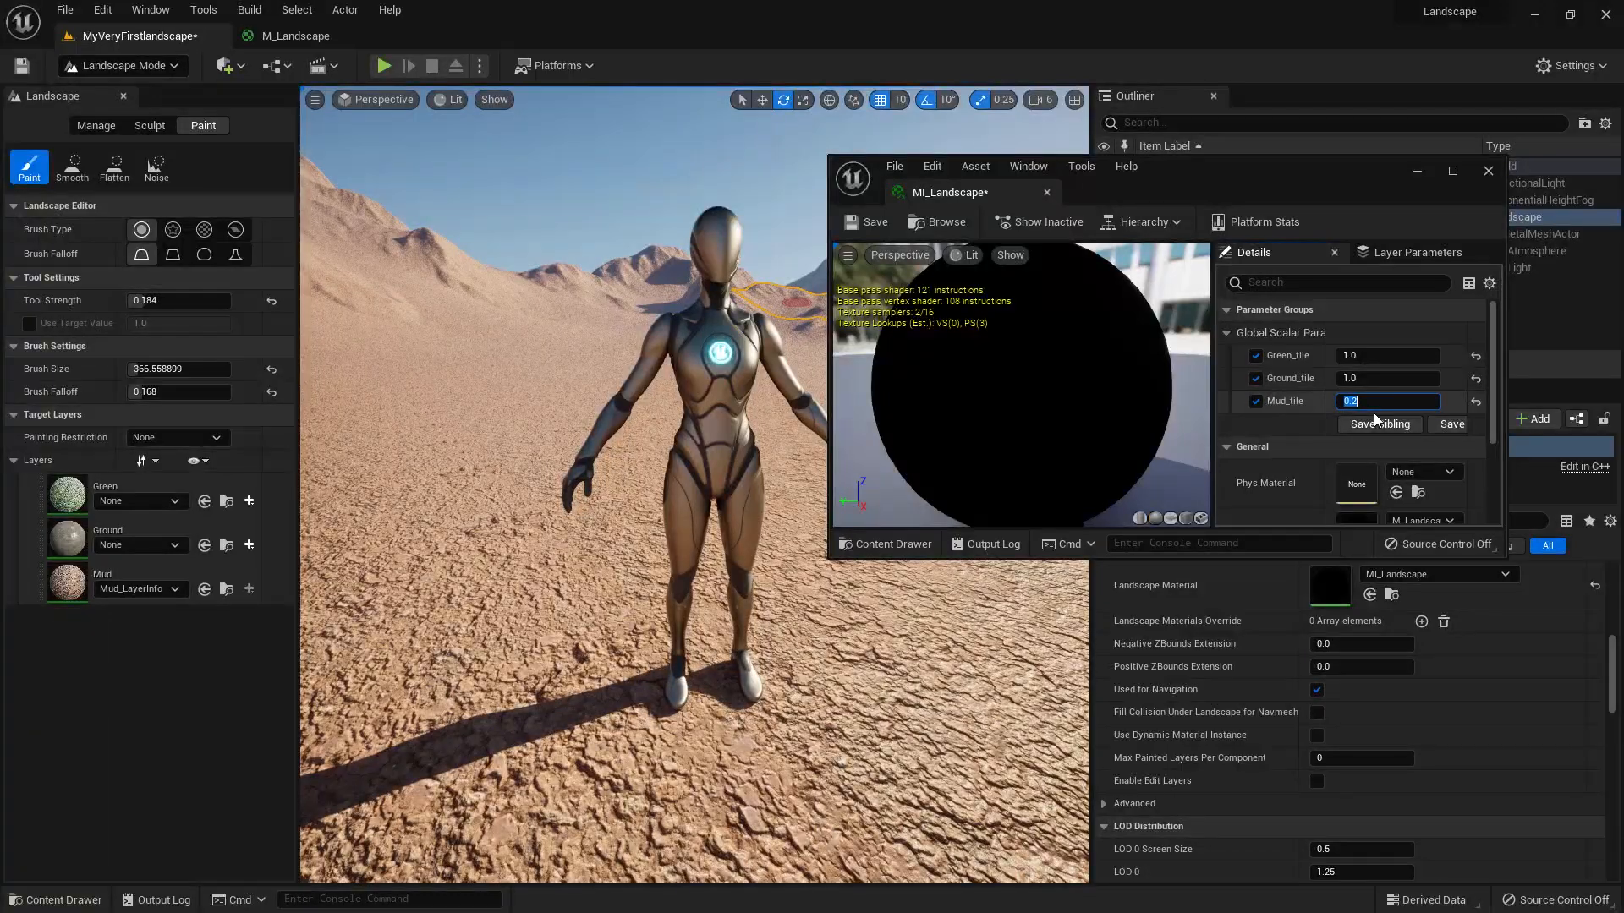
{"action": "type", "text": ".1"}
{"action": "key", "text": "Return"}
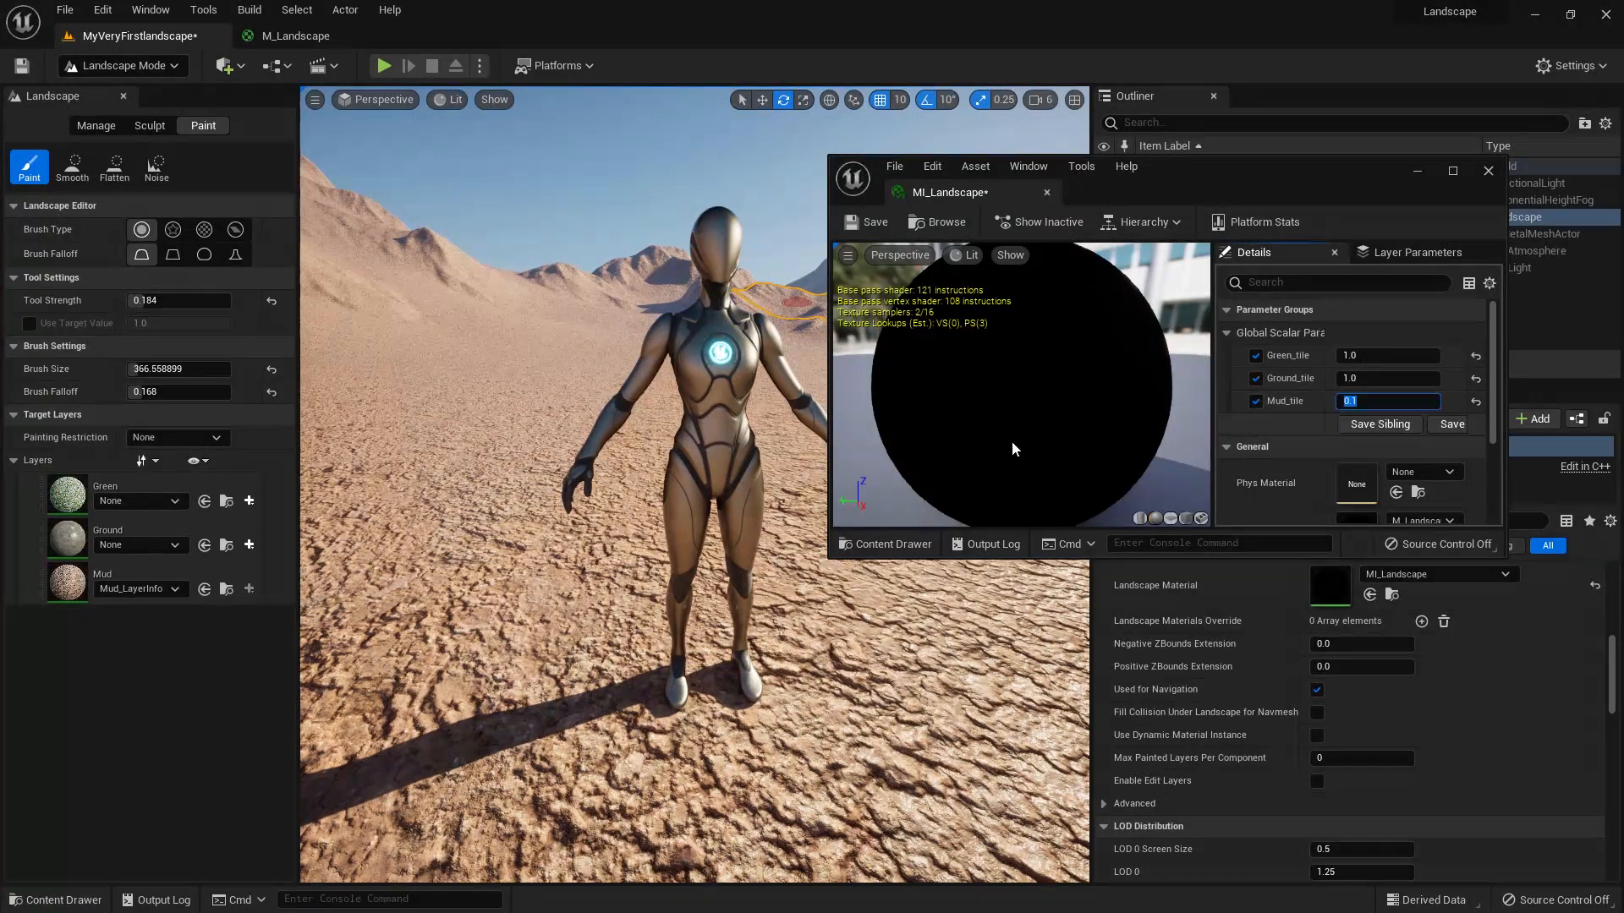
Step: Set Mud_tile to 0.012 in MI_Landscape, check the larger mud pattern on the terrain and minimize the material instance window
{"action": "key", "text": "s"}
{"action": "right_click_drag", "start_coordinate": [647, 578], "coordinate": [646, 580]}
{"action": "key", "text": "w"}
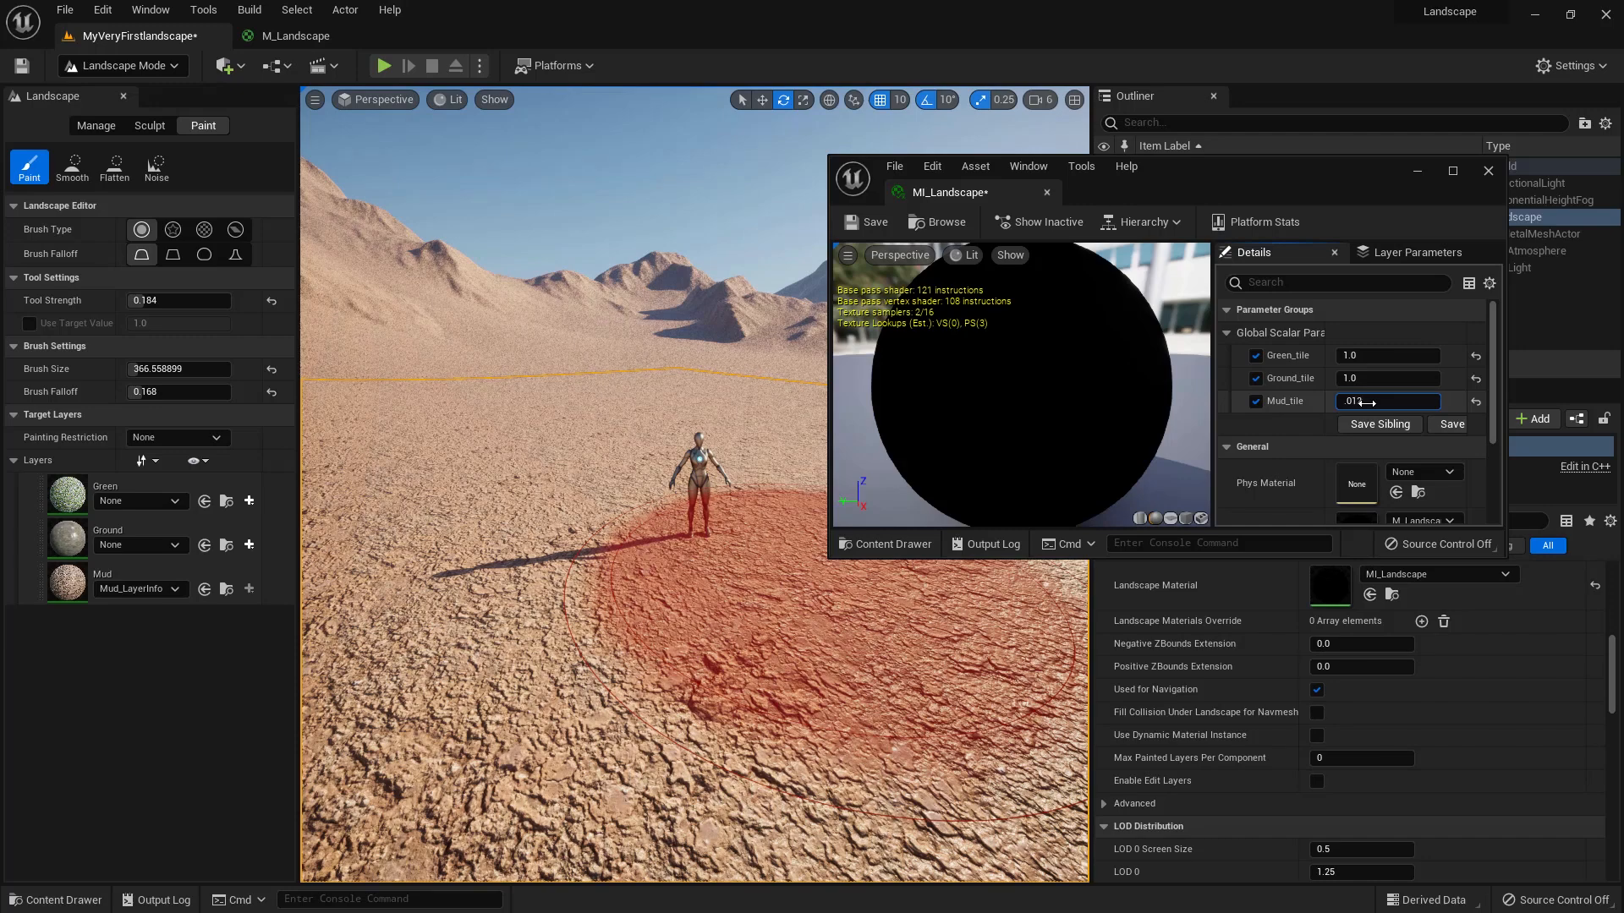
{"action": "key", "text": "Return"}
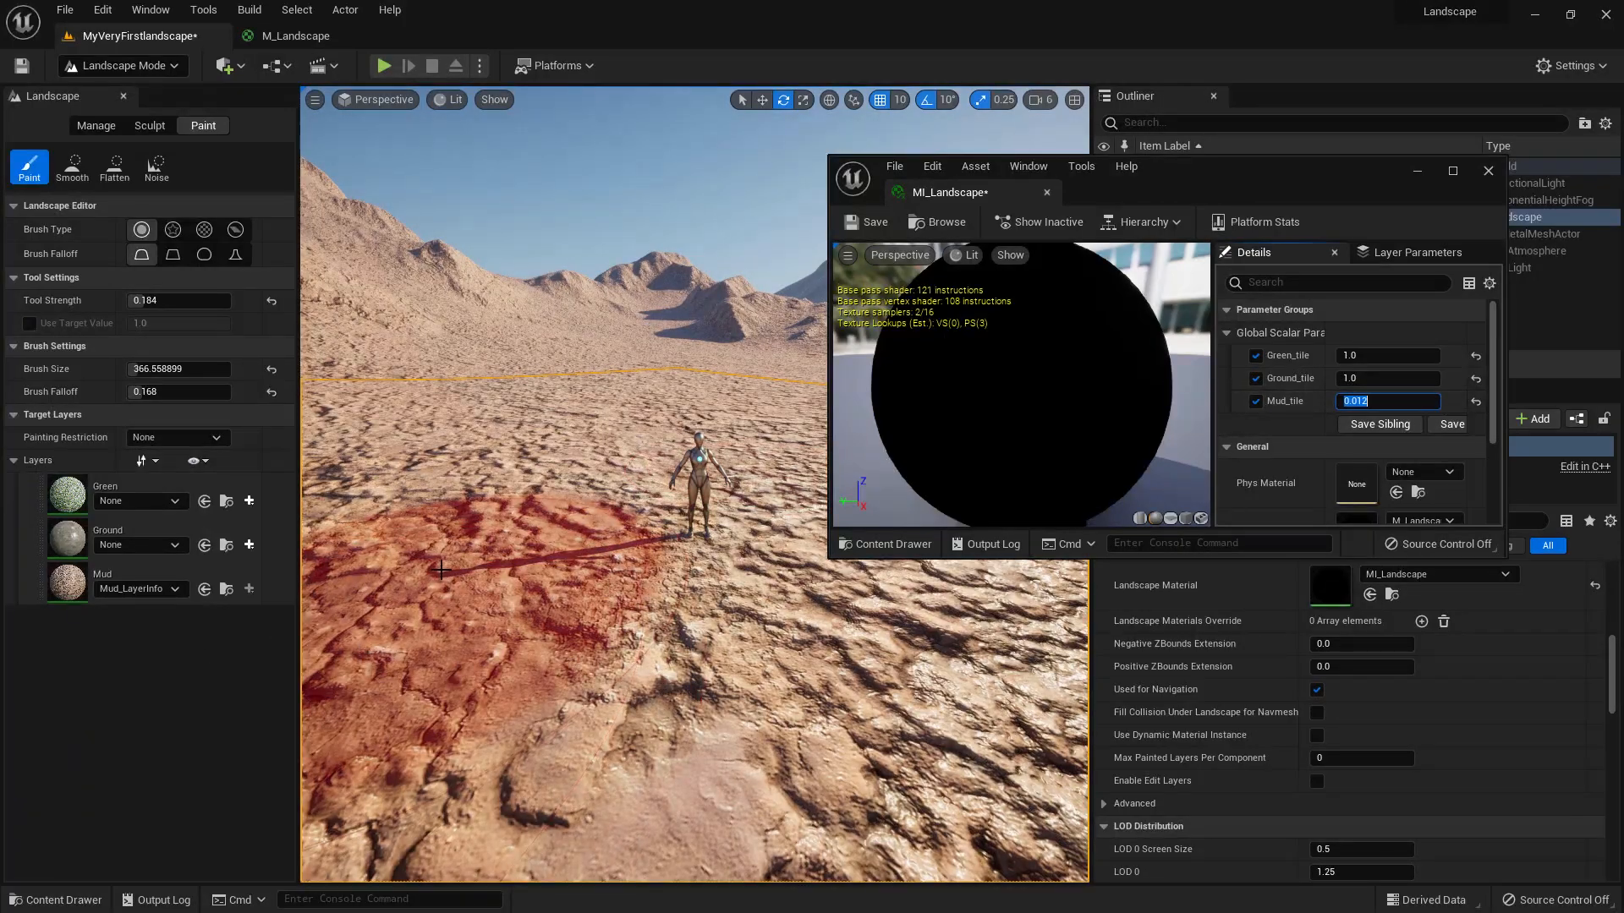
{"action": "scroll", "coordinate": [447, 575], "scroll_direction": "down", "scroll_amount": 3}
{"action": "mouse_move", "coordinate": [449, 583]}
{"action": "left_mouse_down", "text": "alt"}
{"action": "mouse_move", "coordinate": [491, 626]}
{"action": "mouse_move", "coordinate": [592, 659]}
{"action": "mouse_move", "coordinate": [736, 575]}
{"action": "mouse_move", "coordinate": [837, 554]}
{"action": "mouse_move", "coordinate": [1057, 567]}
{"action": "mouse_move", "coordinate": [1066, 651]}
{"action": "mouse_move", "coordinate": [1087, 579]}
{"action": "mouse_move", "coordinate": [1150, 575]}
{"action": "mouse_move", "coordinate": [1117, 577]}
{"action": "left_mouse_up", "text": "alt"}
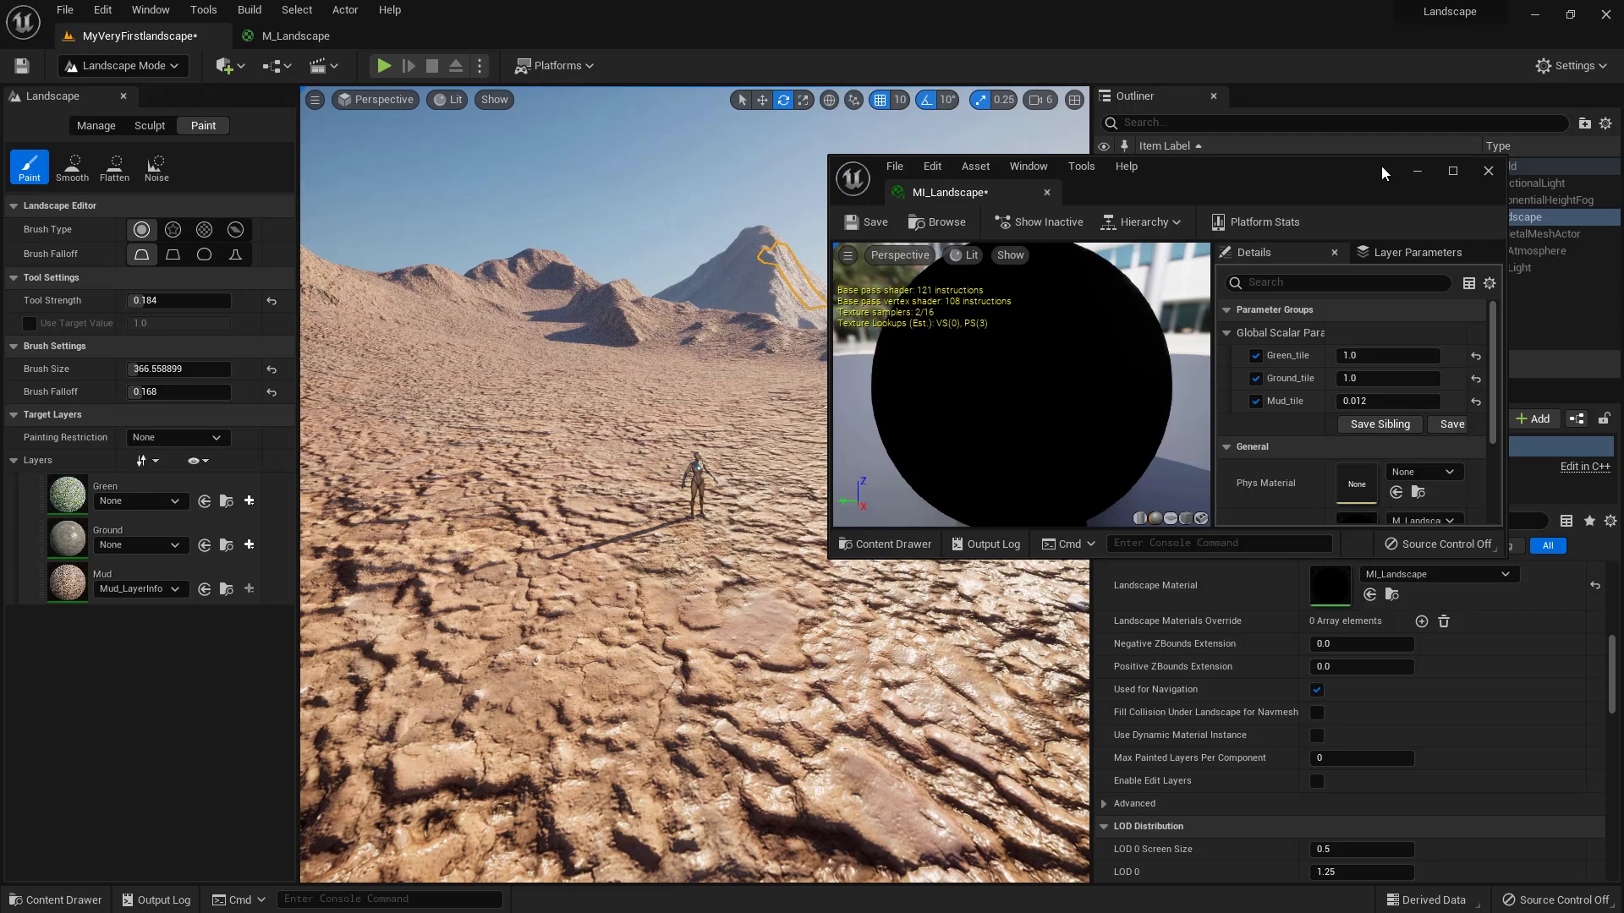
{"action": "left_click", "coordinate": [1417, 170]}
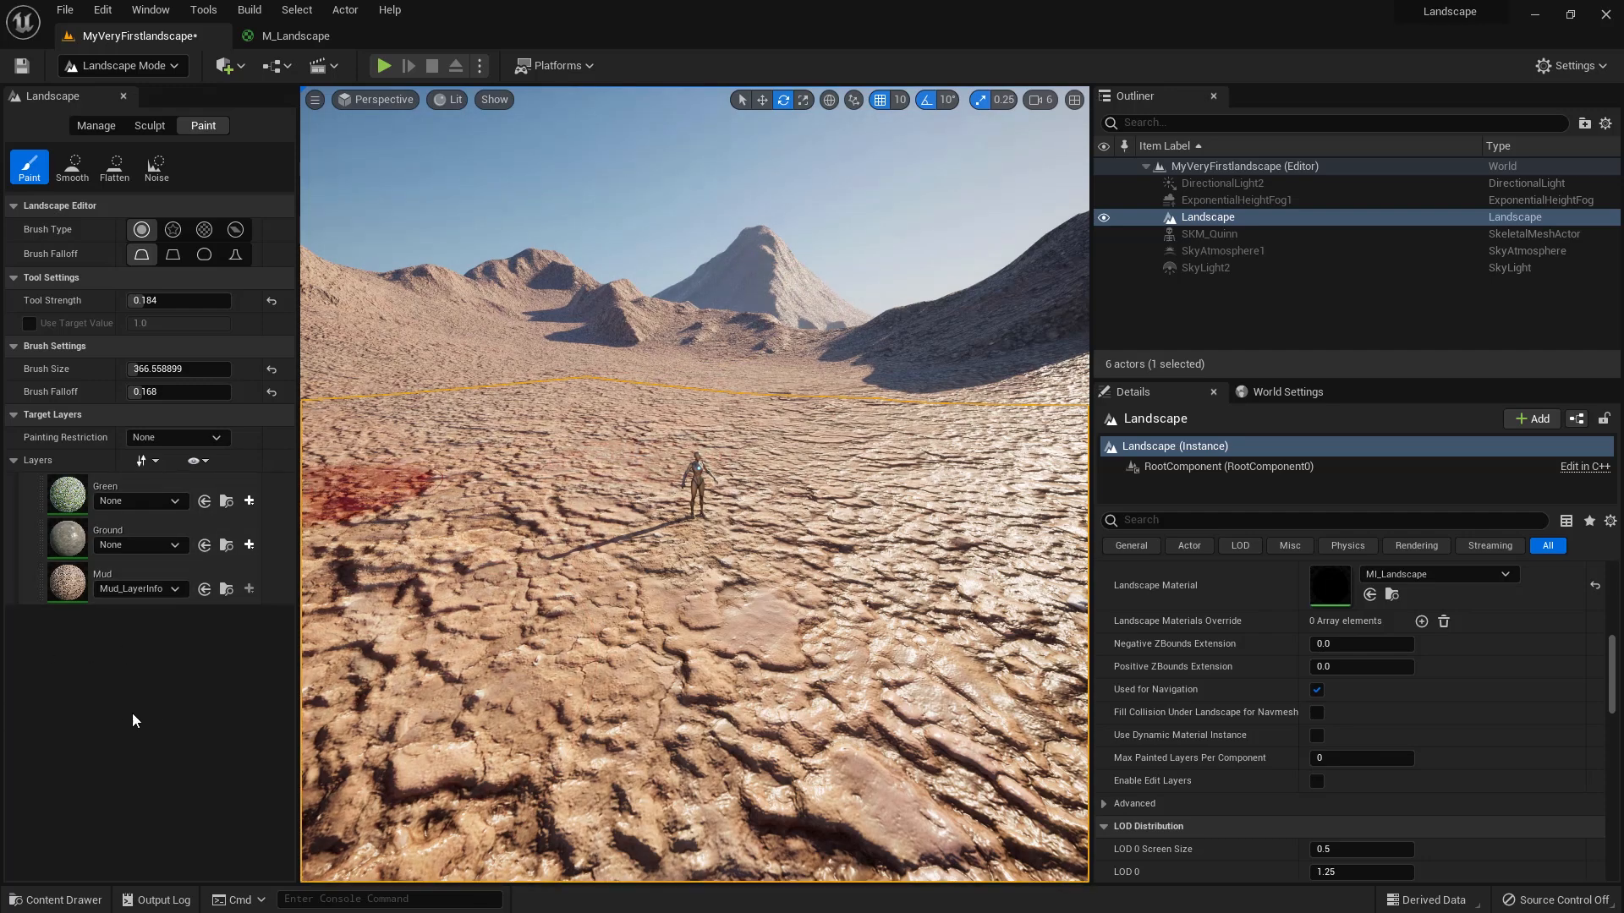
Step: Try to paint the Green layer on the mountain slope without a layer info assigned, and dismiss the message
{"action": "mouse_move", "coordinate": [326, 723]}
{"action": "left_mouse_down", "text": "alt"}
{"action": "mouse_move", "coordinate": [178, 762]}
{"action": "mouse_move", "coordinate": [136, 729]}
{"action": "mouse_move", "coordinate": [182, 724]}
{"action": "left_mouse_up", "text": "alt"}
{"action": "right_click_drag", "start_coordinate": [913, 311], "coordinate": [769, 334], "text": "alt"}
{"action": "mouse_move", "coordinate": [769, 335]}
{"action": "left_mouse_down", "text": "alt"}
{"action": "mouse_move", "coordinate": [871, 326]}
{"action": "mouse_move", "coordinate": [787, 322]}
{"action": "mouse_move", "coordinate": [854, 359]}
{"action": "mouse_move", "coordinate": [905, 355]}
{"action": "mouse_move", "coordinate": [1028, 296]}
{"action": "mouse_move", "coordinate": [1061, 309]}
{"action": "mouse_move", "coordinate": [1003, 338]}
{"action": "mouse_move", "coordinate": [859, 348]}
{"action": "mouse_move", "coordinate": [791, 326]}
{"action": "left_mouse_up", "text": "alt"}
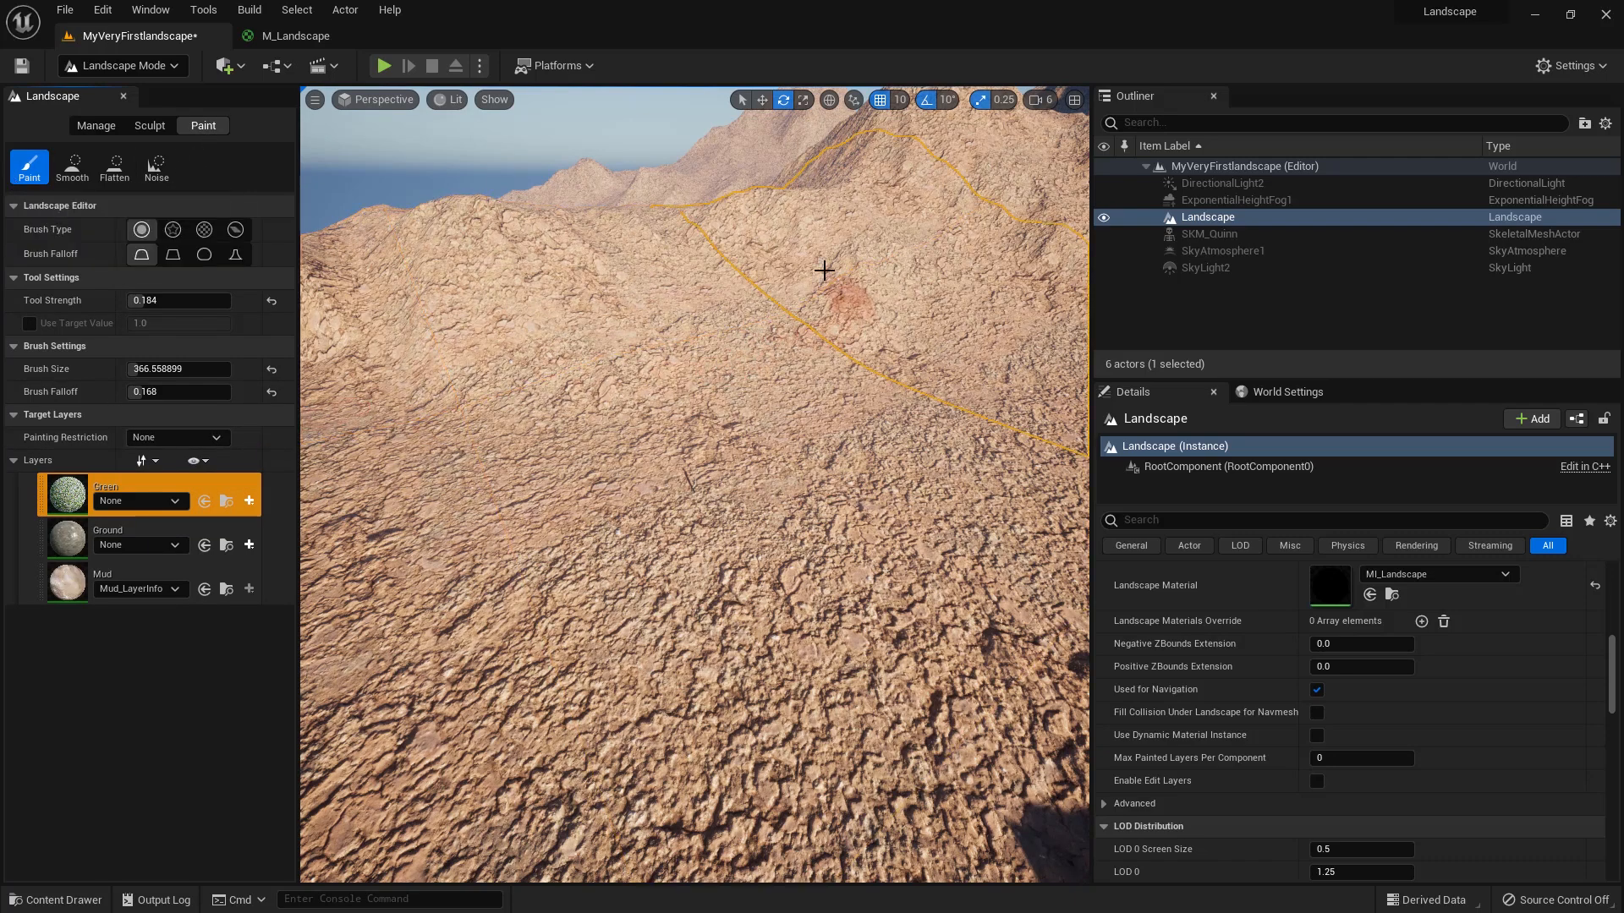
{"action": "mouse_move", "coordinate": [696, 179]}
{"action": "right_mouse_down"}
{"action": "mouse_move", "coordinate": [668, 212]}
{"action": "mouse_move", "coordinate": [659, 194]}
{"action": "mouse_move", "coordinate": [842, 343]}
{"action": "right_mouse_up"}
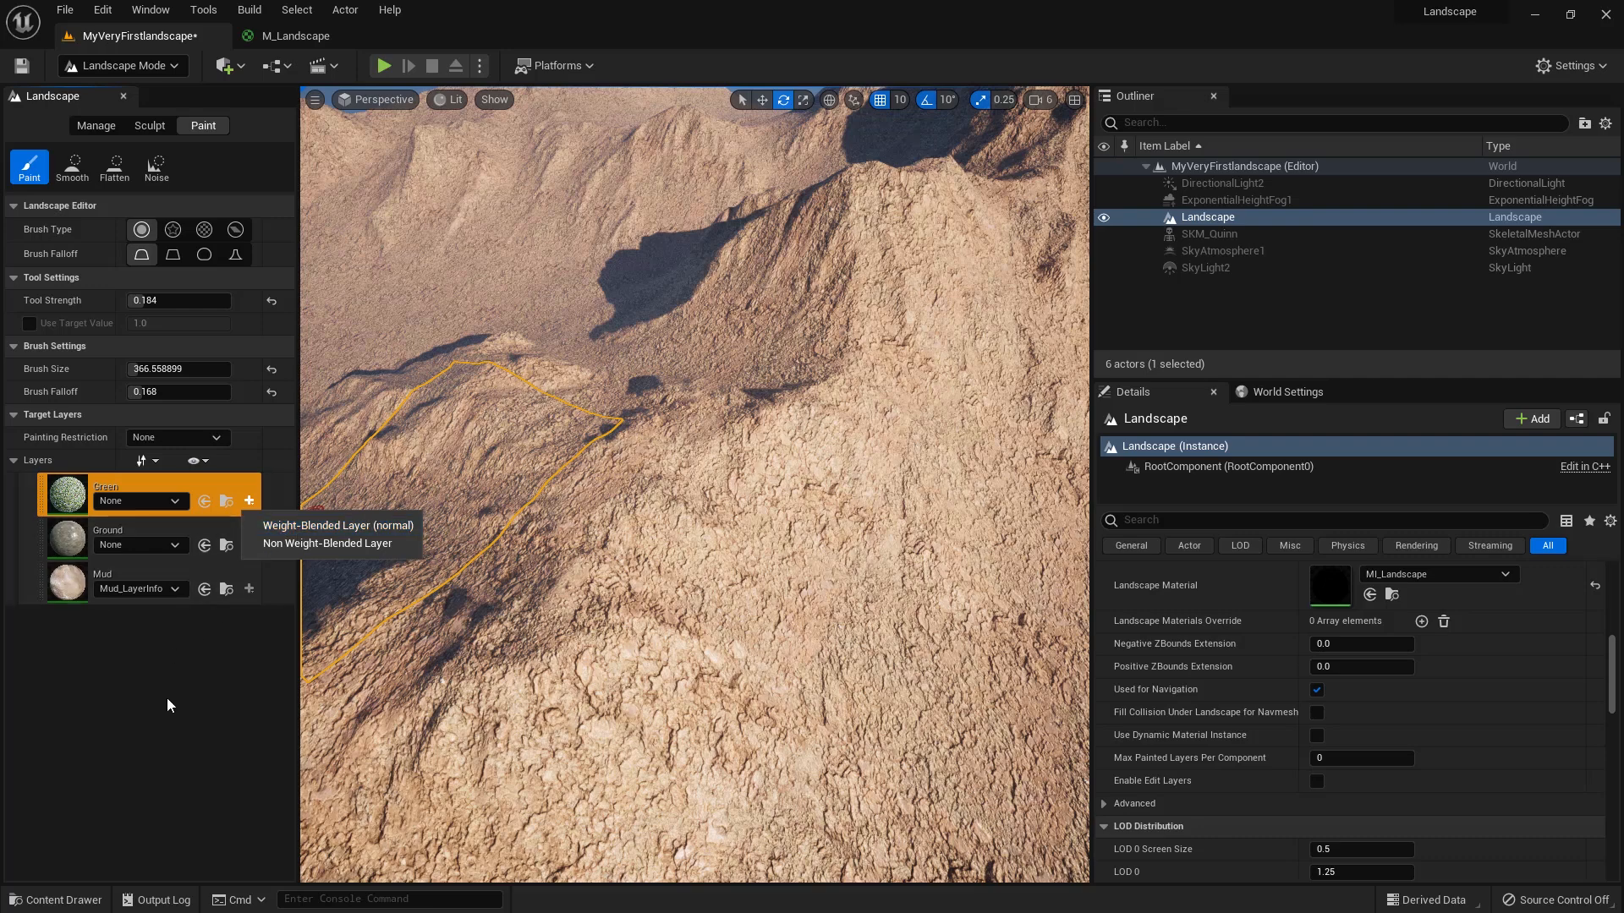
{"action": "left_click", "coordinate": [845, 230]}
{"action": "left_click", "coordinate": [791, 381]}
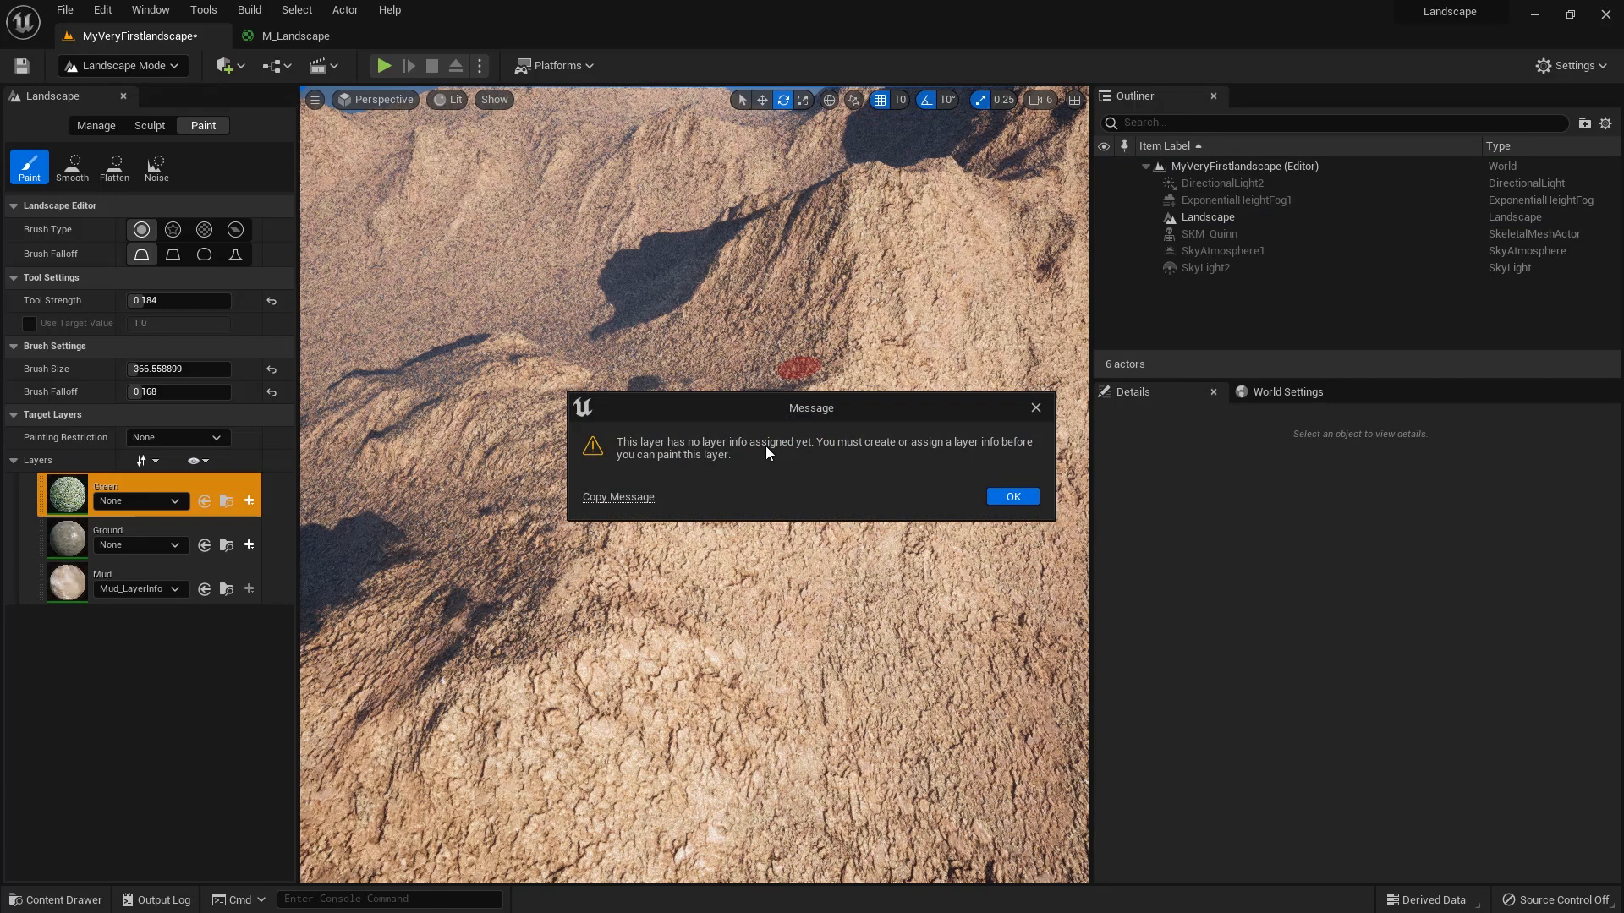
{"action": "left_click", "coordinate": [1013, 496]}
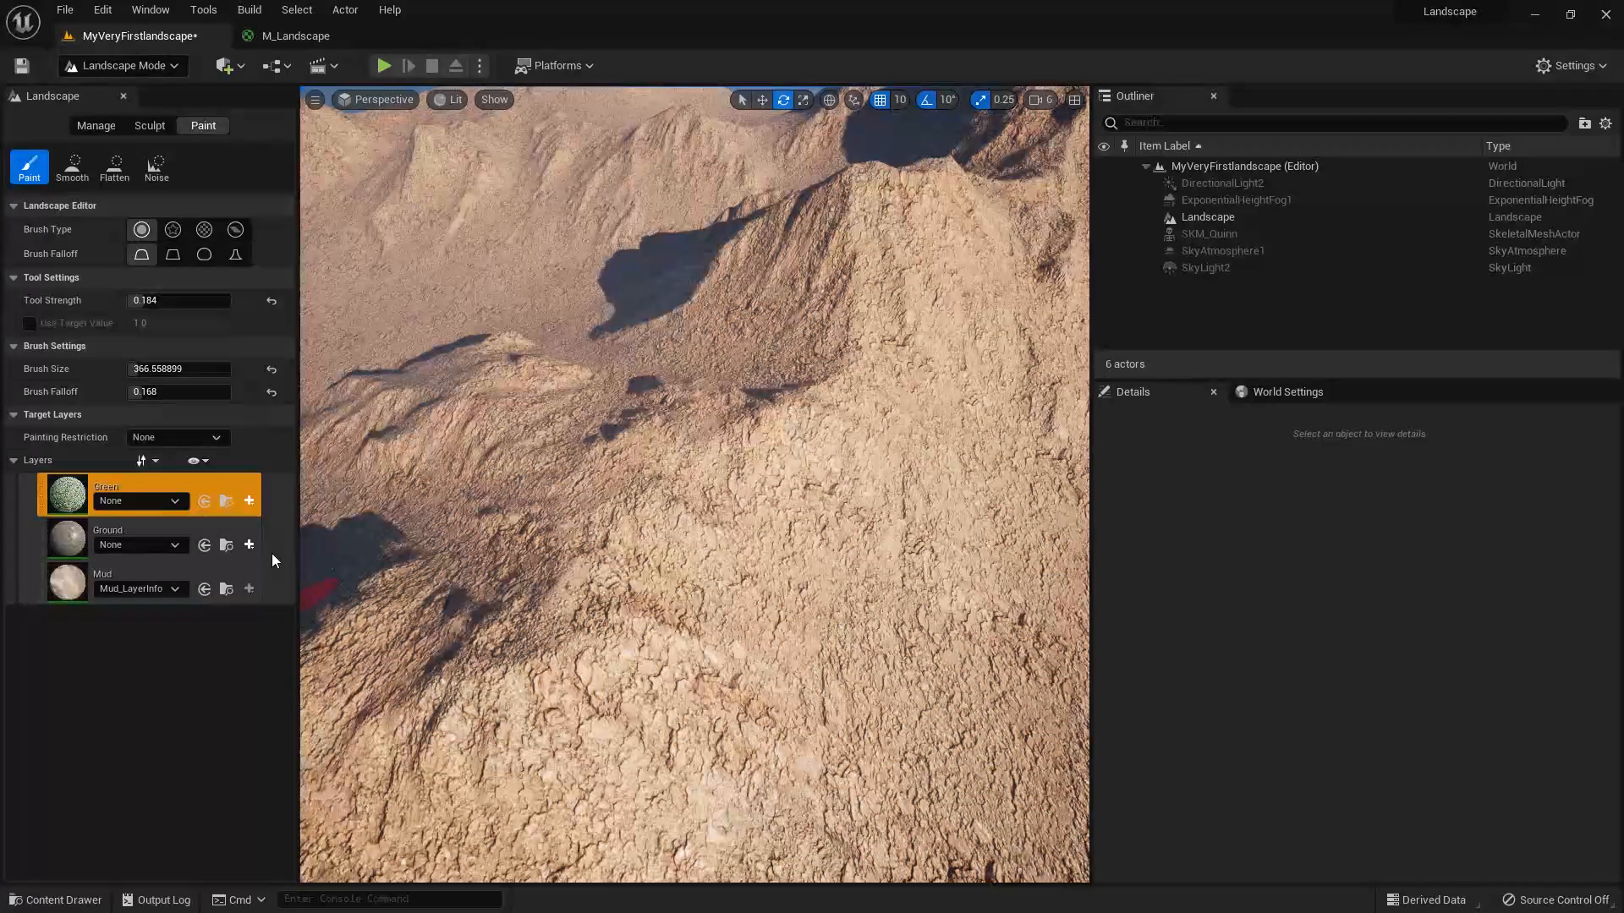
Step: Create a weight-blended (normal) layer info for the Green layer, saved as Green_LayerInfo in the MyVeryFirstlandscape_sharedassets folder
{"action": "left_click", "coordinate": [249, 501]}
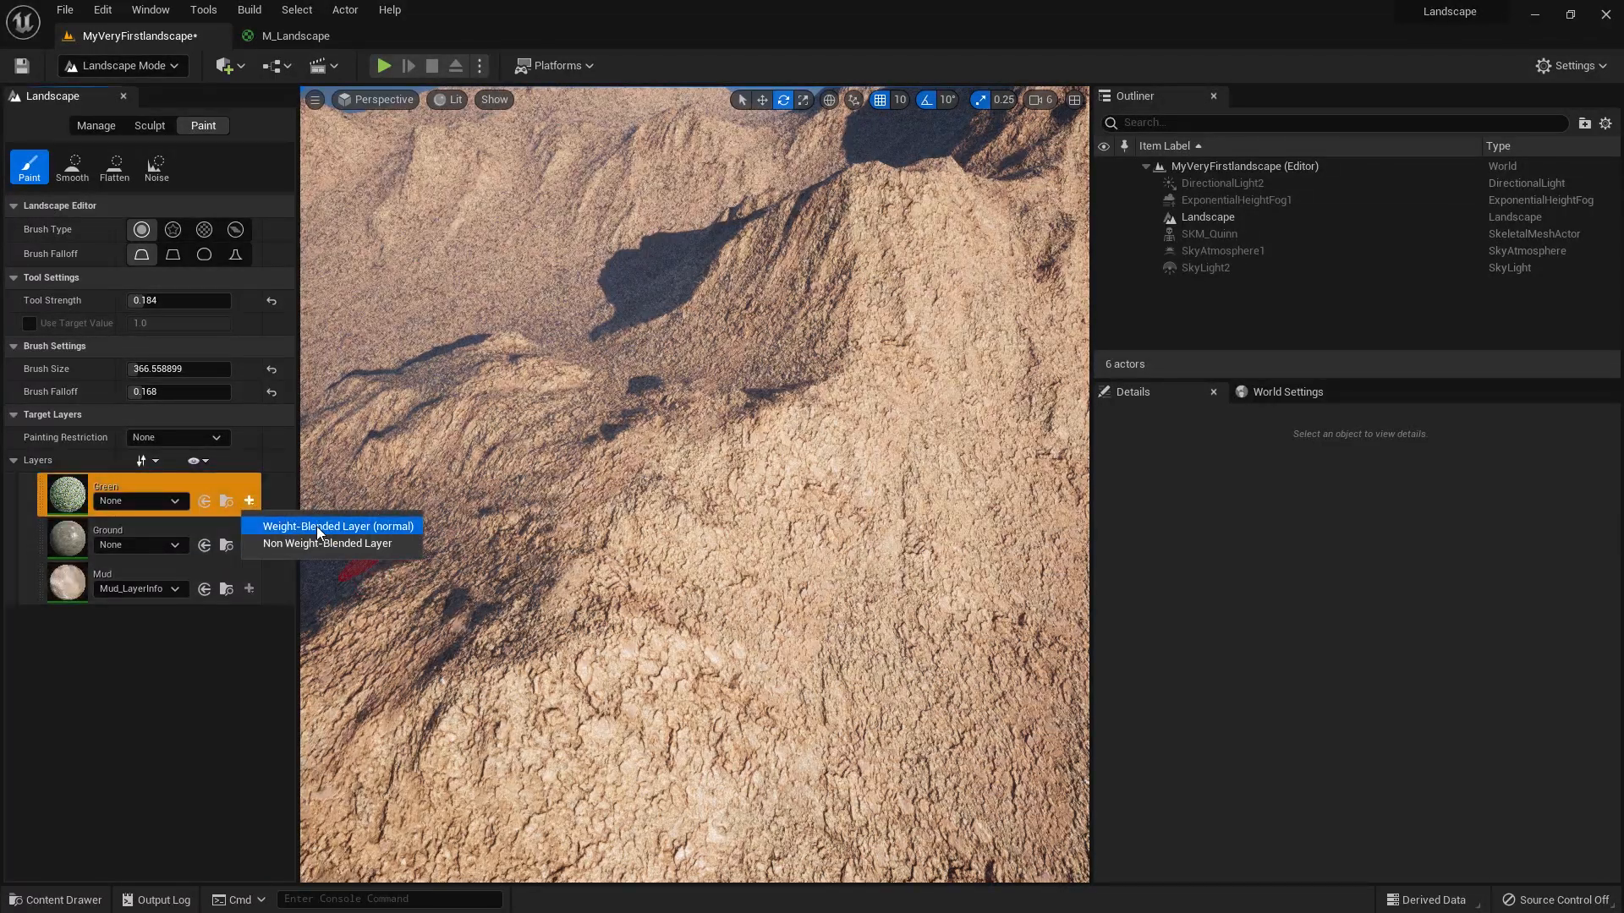
{"action": "left_click", "coordinate": [316, 526]}
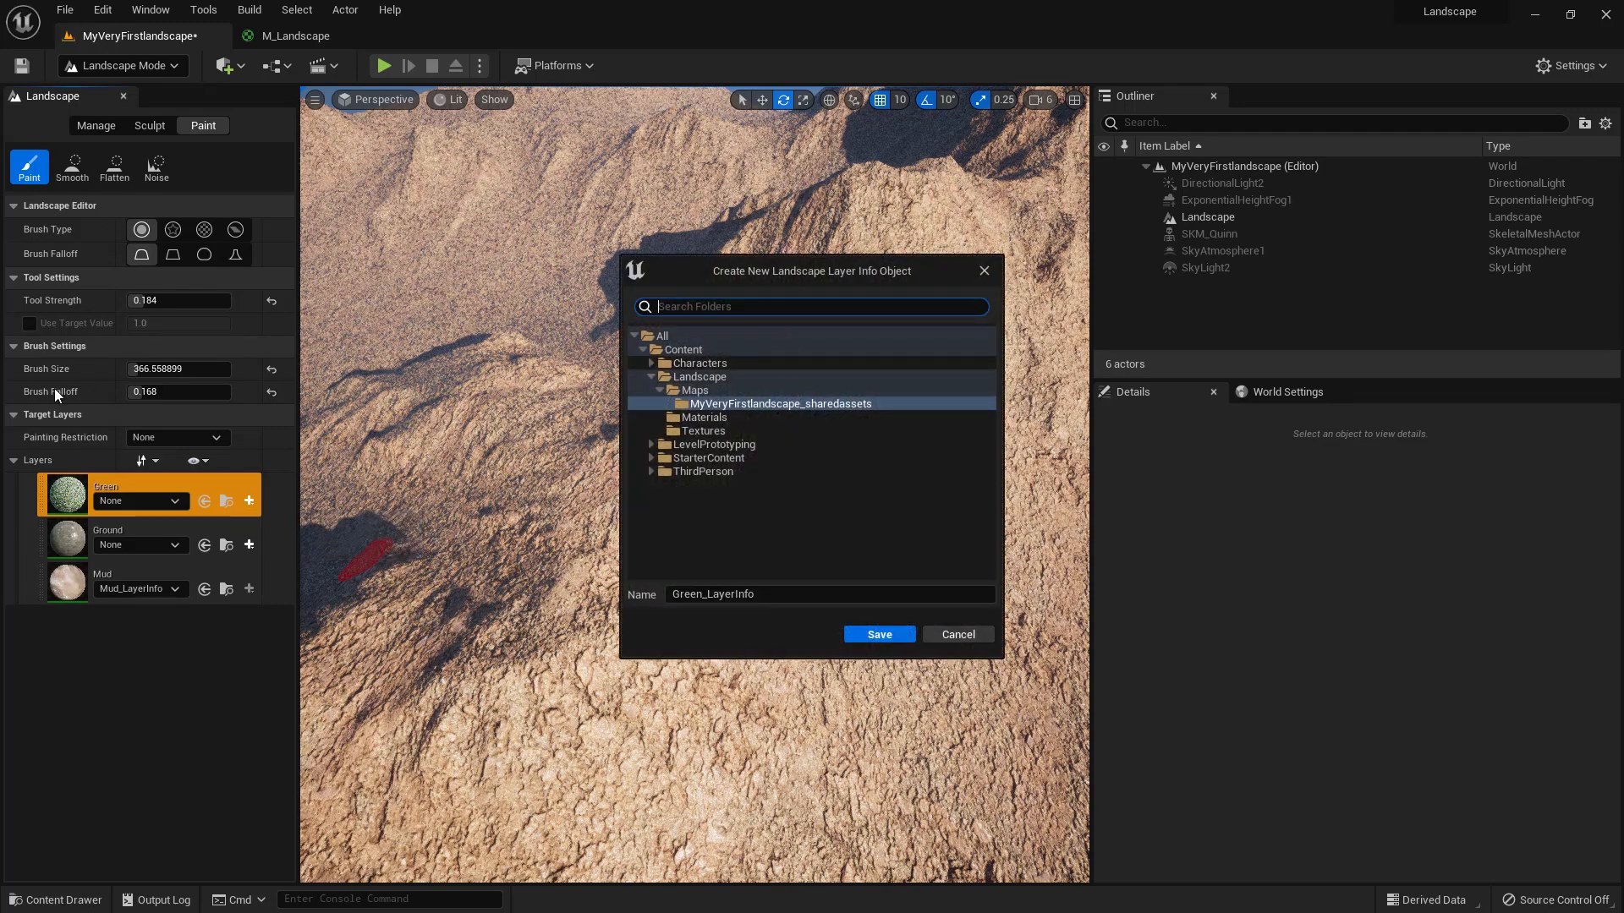
{"action": "left_click", "coordinate": [878, 636]}
Step: Try to paint the slope beside the ridge without reselecting the Green layer, and dismiss the message
{"action": "left_click", "coordinate": [834, 223]}
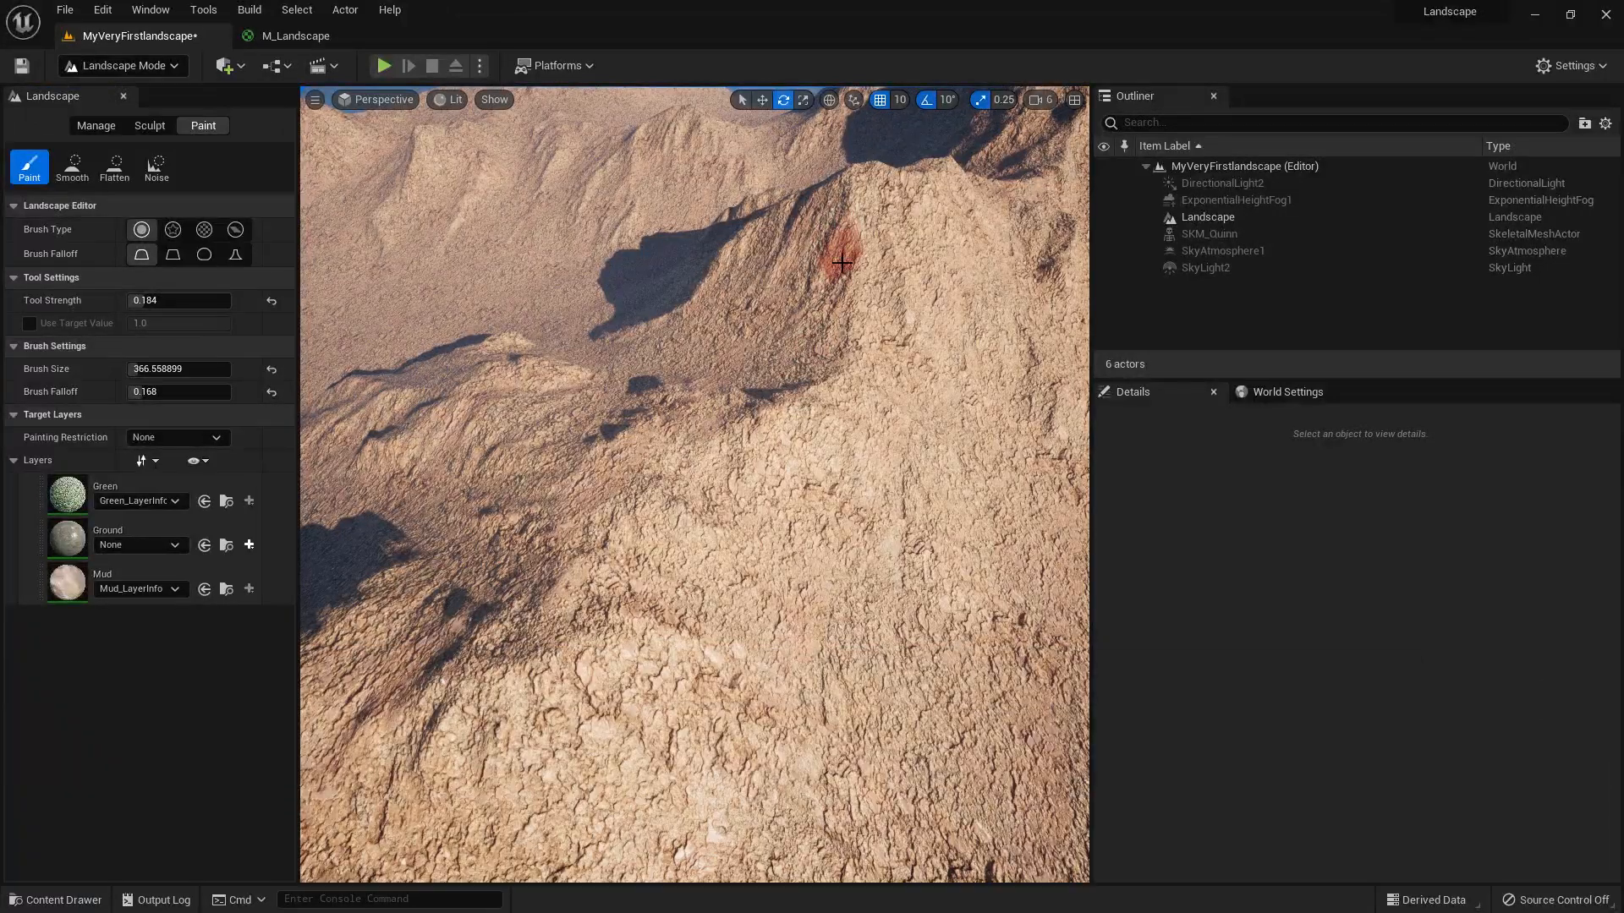
{"action": "left_click", "coordinate": [829, 341]}
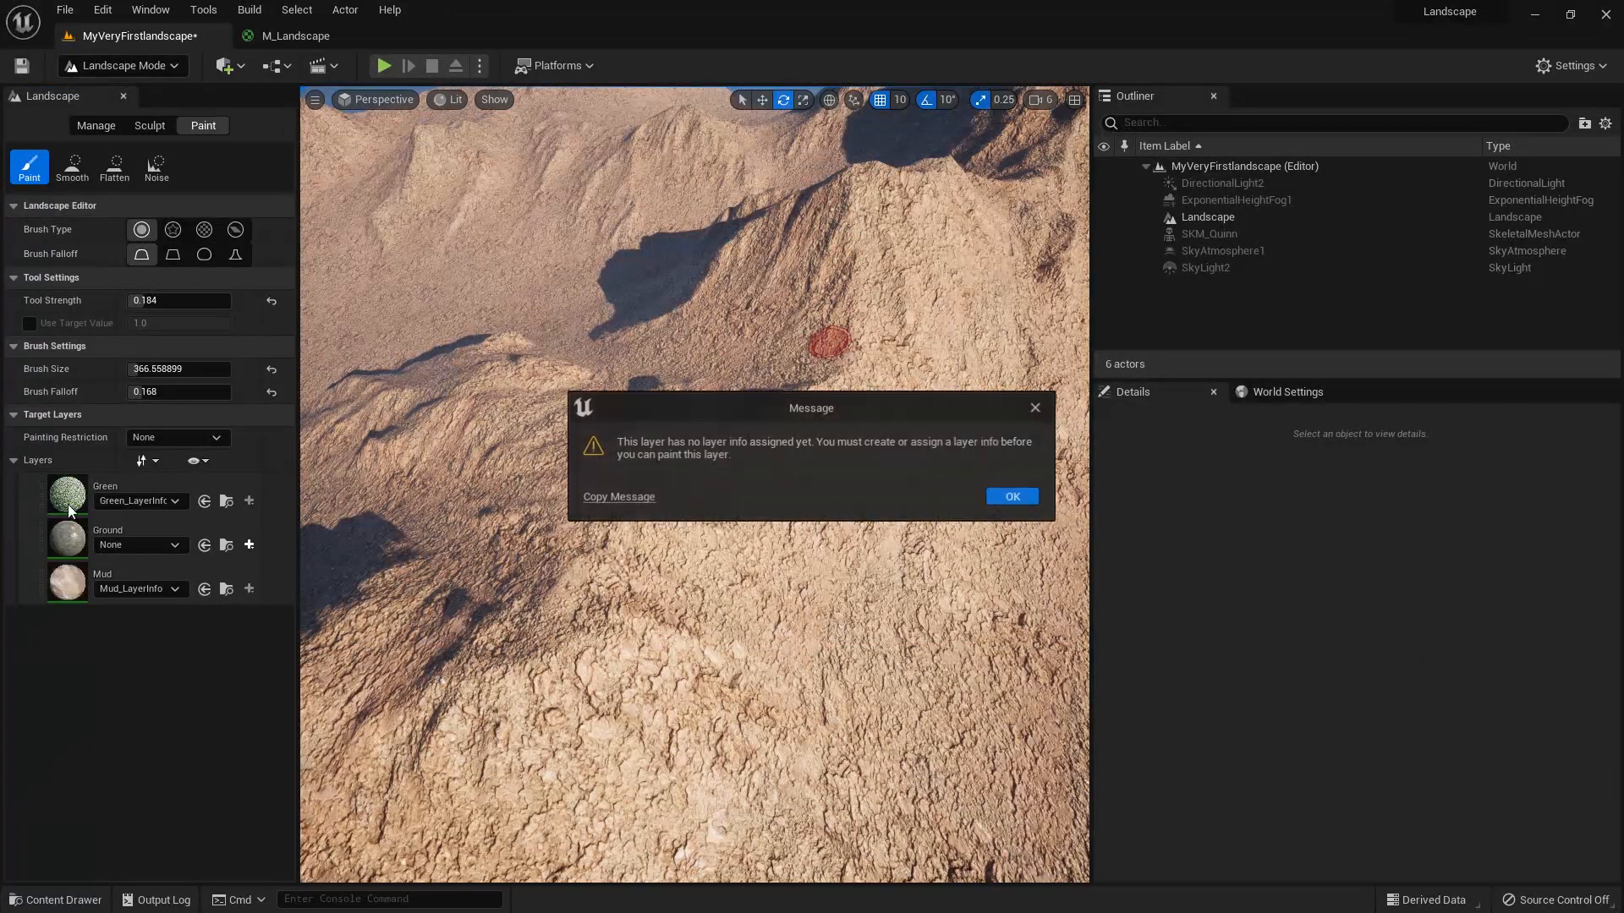
{"action": "left_click", "coordinate": [1012, 496]}
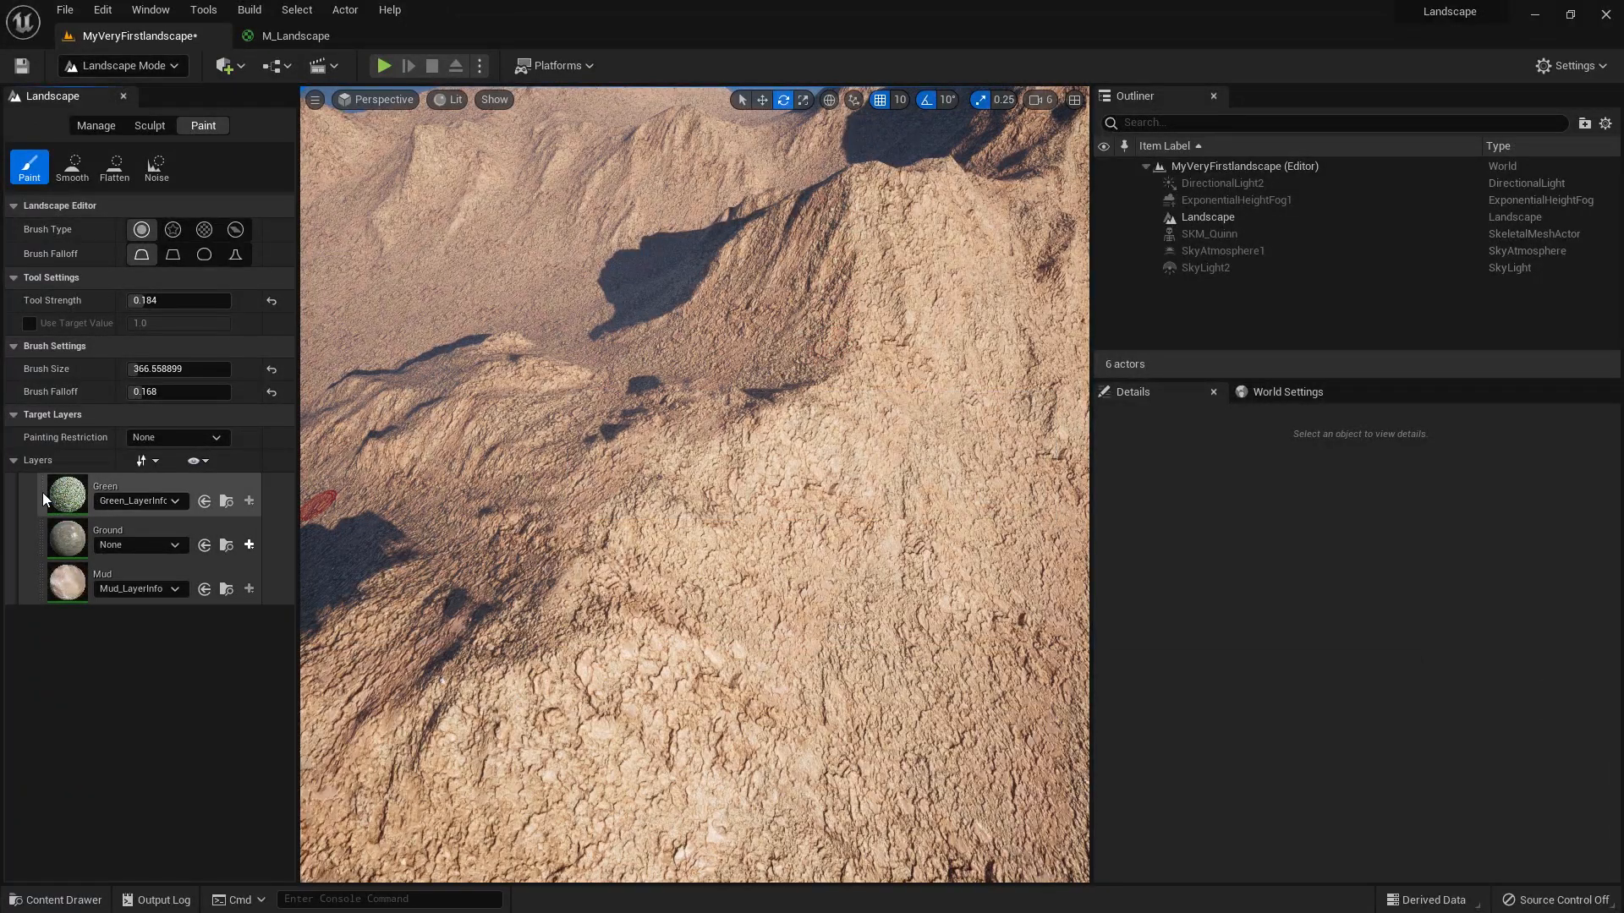
Step: Select the Green layer and paint it along the mountain slopes and valleys, using tool strength 0.128 and brush size about 1408.5
{"action": "left_click", "coordinate": [42, 492]}
{"action": "mouse_move", "coordinate": [837, 219]}
{"action": "left_mouse_down"}
{"action": "mouse_move", "coordinate": [845, 283]}
{"action": "mouse_move", "coordinate": [798, 351]}
{"action": "mouse_move", "coordinate": [835, 224]}
{"action": "mouse_move", "coordinate": [838, 338]}
{"action": "mouse_move", "coordinate": [706, 435]}
{"action": "left_mouse_up"}
{"action": "mouse_move", "coordinate": [624, 495]}
{"action": "left_mouse_down"}
{"action": "mouse_move", "coordinate": [630, 470]}
{"action": "mouse_move", "coordinate": [544, 492]}
{"action": "left_mouse_up"}
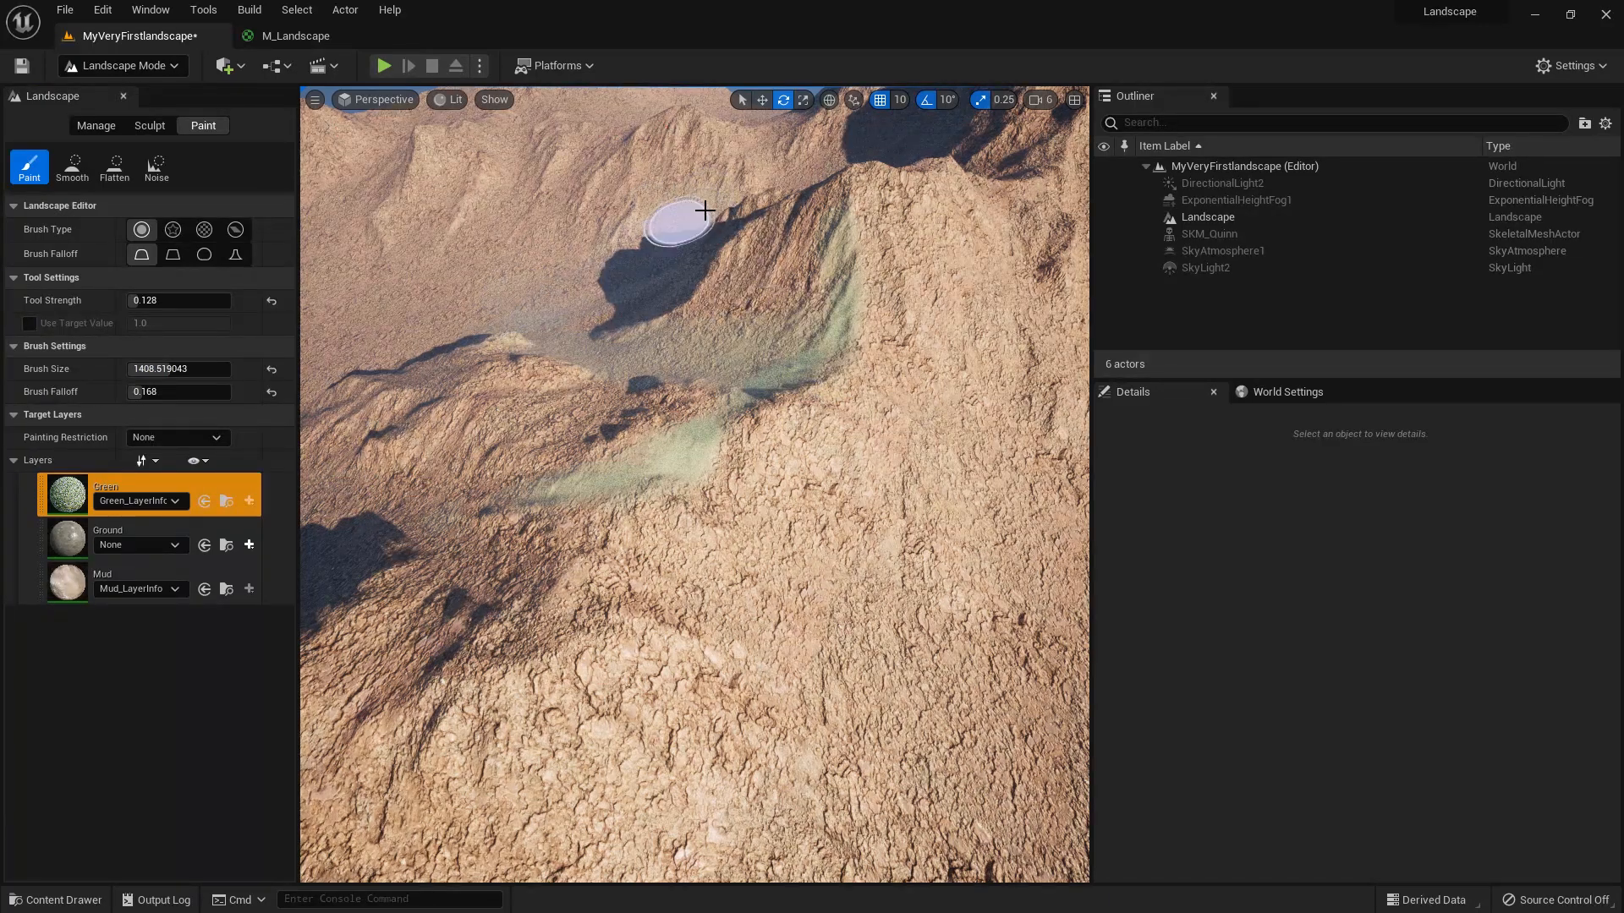
{"action": "mouse_move", "coordinate": [454, 514]}
{"action": "left_mouse_down"}
{"action": "mouse_move", "coordinate": [464, 533]}
{"action": "mouse_move", "coordinate": [367, 544]}
{"action": "mouse_move", "coordinate": [413, 512]}
{"action": "left_mouse_up"}
{"action": "scroll", "coordinate": [914, 714], "scroll_direction": "down", "scroll_amount": 2}
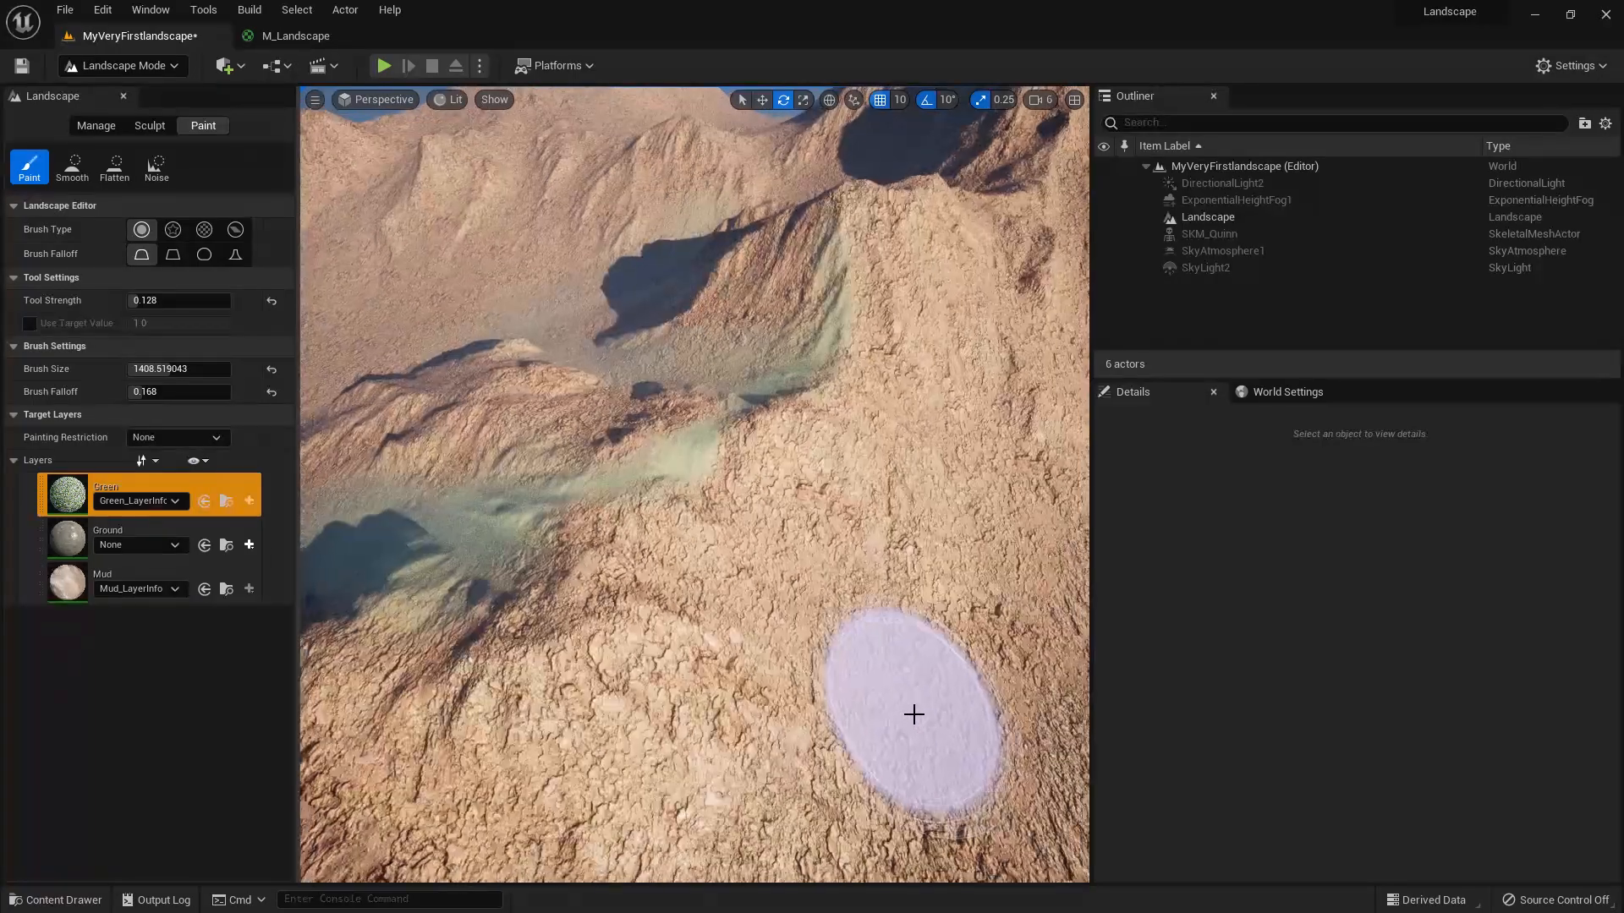
{"action": "scroll", "coordinate": [914, 711], "scroll_direction": "down", "scroll_amount": 3}
{"action": "mouse_move", "coordinate": [986, 620]}
{"action": "left_mouse_down"}
{"action": "mouse_move", "coordinate": [918, 645]}
{"action": "mouse_move", "coordinate": [881, 790]}
{"action": "mouse_move", "coordinate": [841, 841]}
{"action": "mouse_move", "coordinate": [606, 906]}
{"action": "left_mouse_up"}
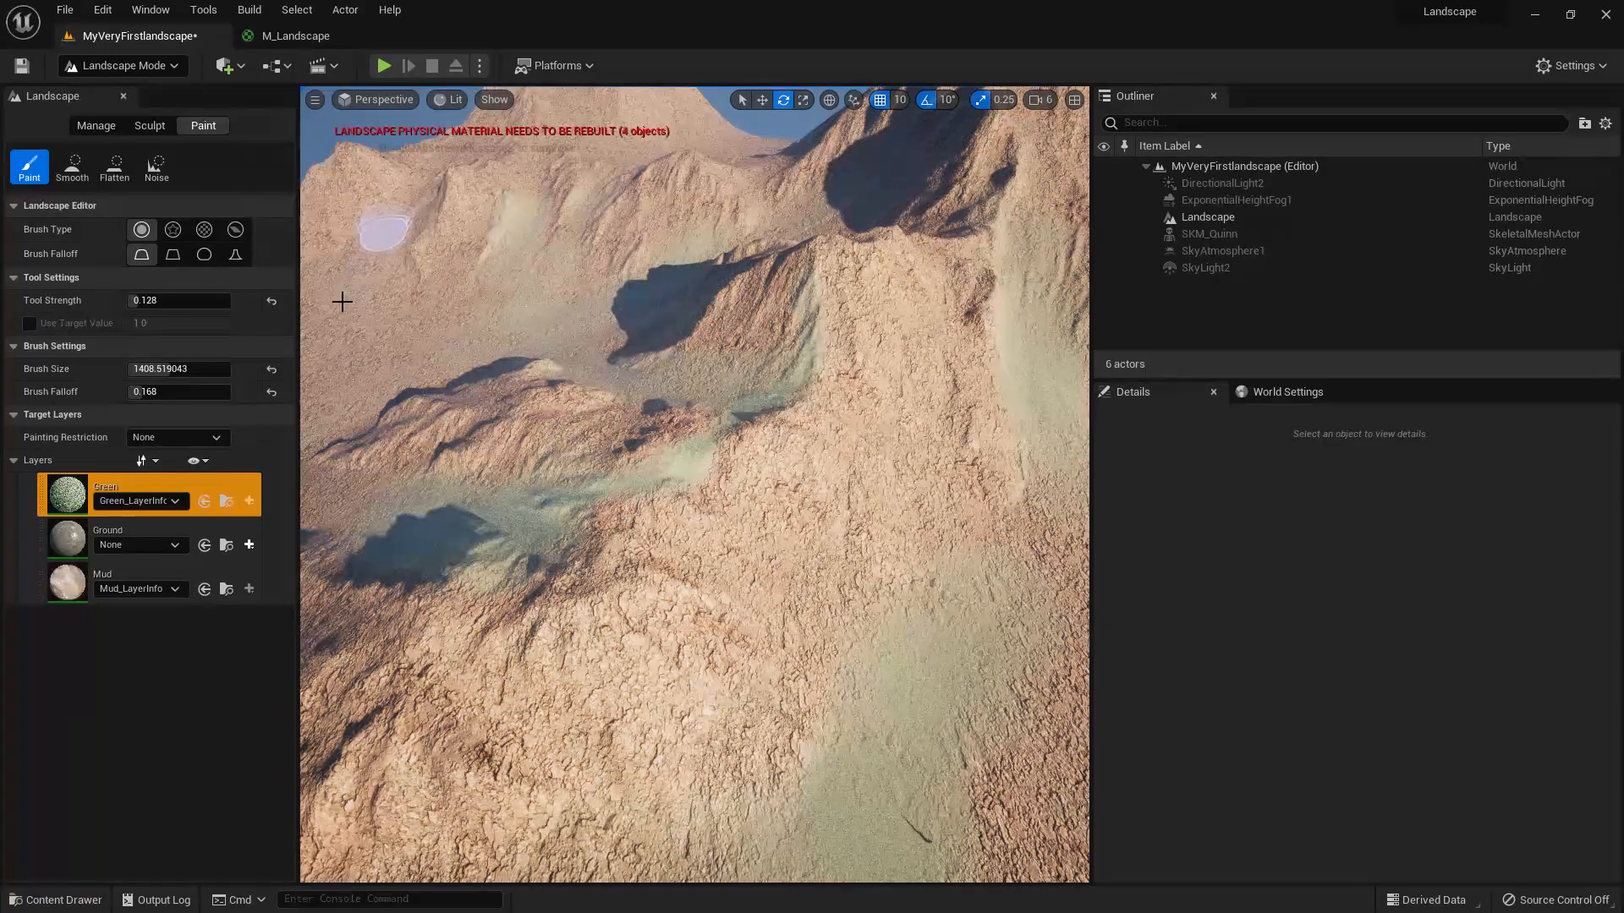
Step: Paint the Green layer over the flat ground around the mannequin
{"action": "scroll", "coordinate": [728, 692], "scroll_direction": "up", "scroll_amount": 3}
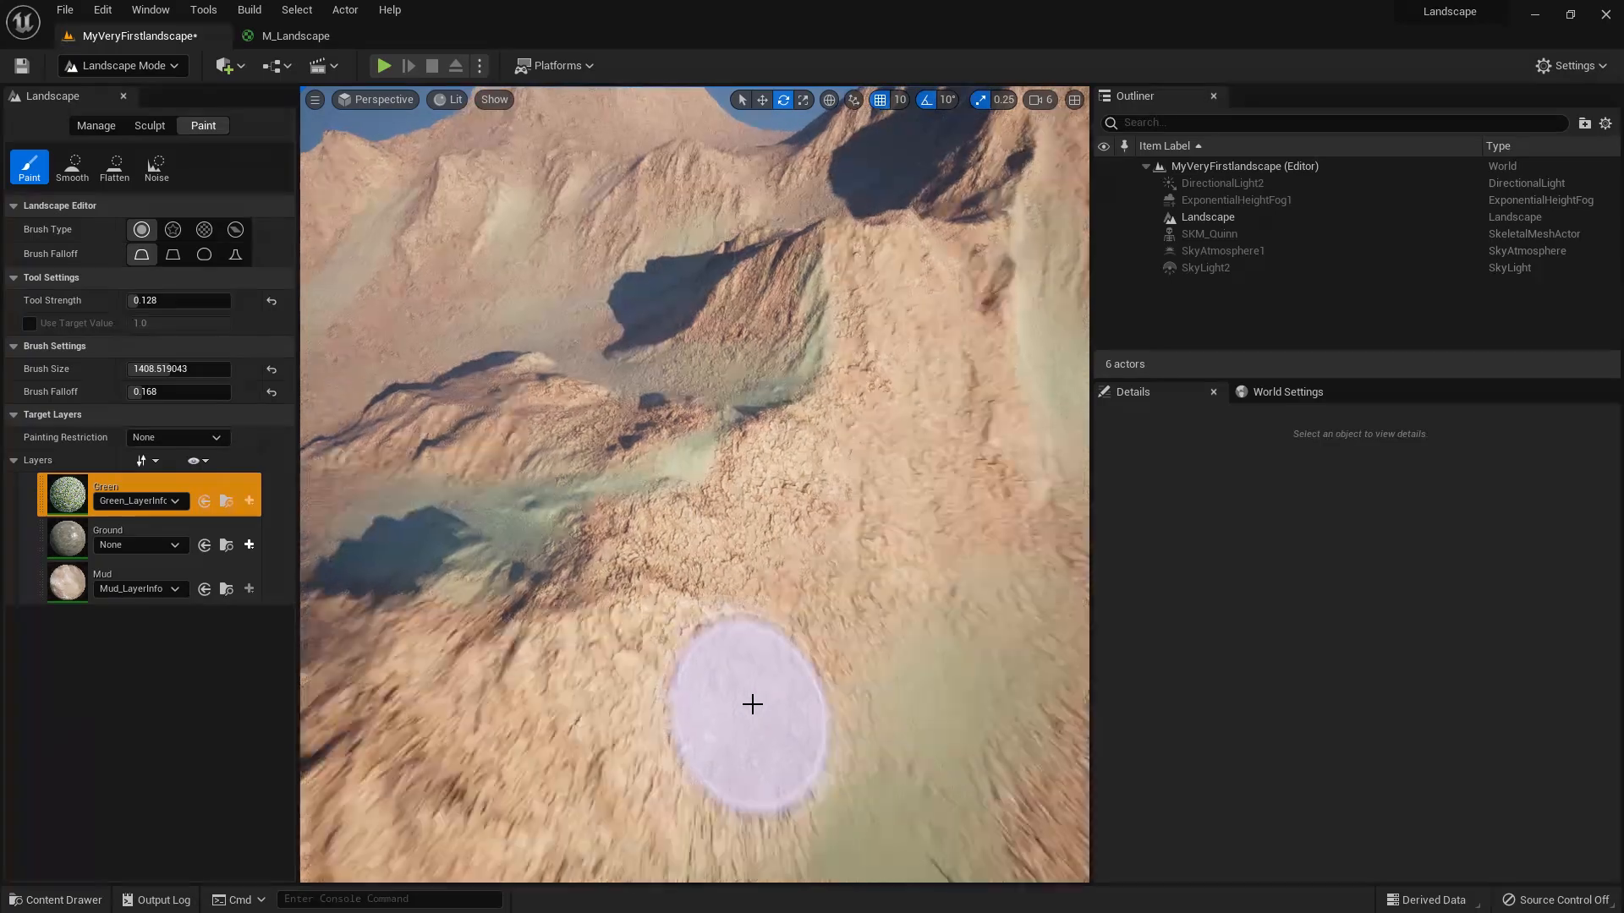
{"action": "right_click_drag", "start_coordinate": [765, 721], "coordinate": [701, 609]}
{"action": "key", "text": "w"}
{"action": "key", "text": "s"}
{"action": "key", "text": "w"}
{"action": "key", "text": "s"}
{"action": "left_click", "coordinate": [683, 679]}
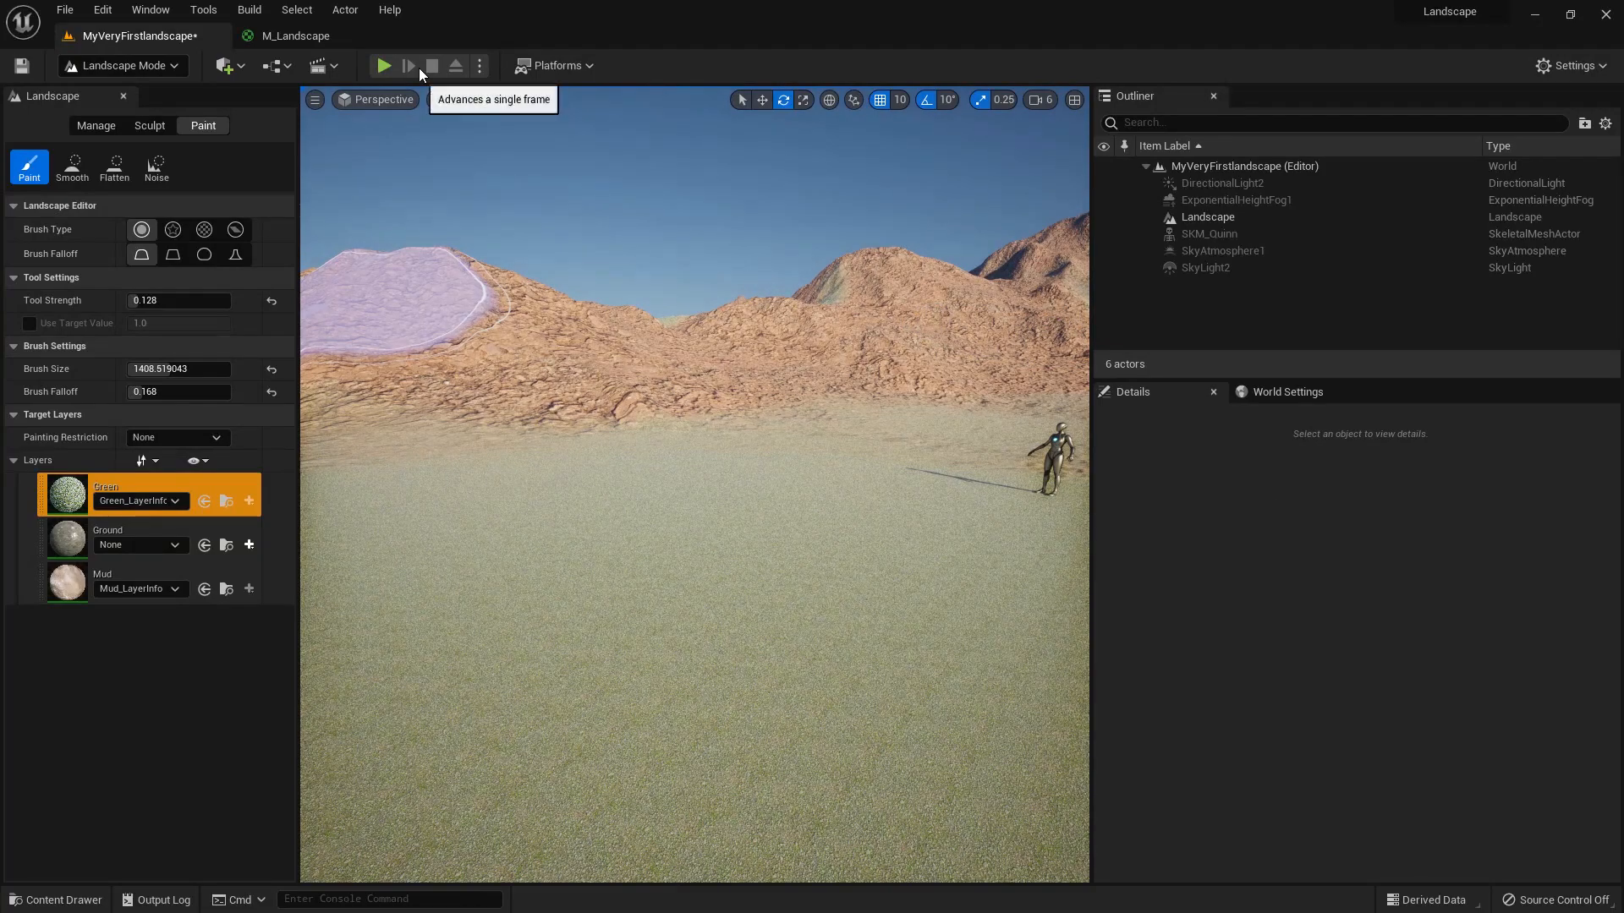
Step: Open the MI_Landscape material instance, try Green_tile at 0.01 and set it to 0.02
{"action": "right_click_drag", "start_coordinate": [499, 208], "coordinate": [589, 218]}
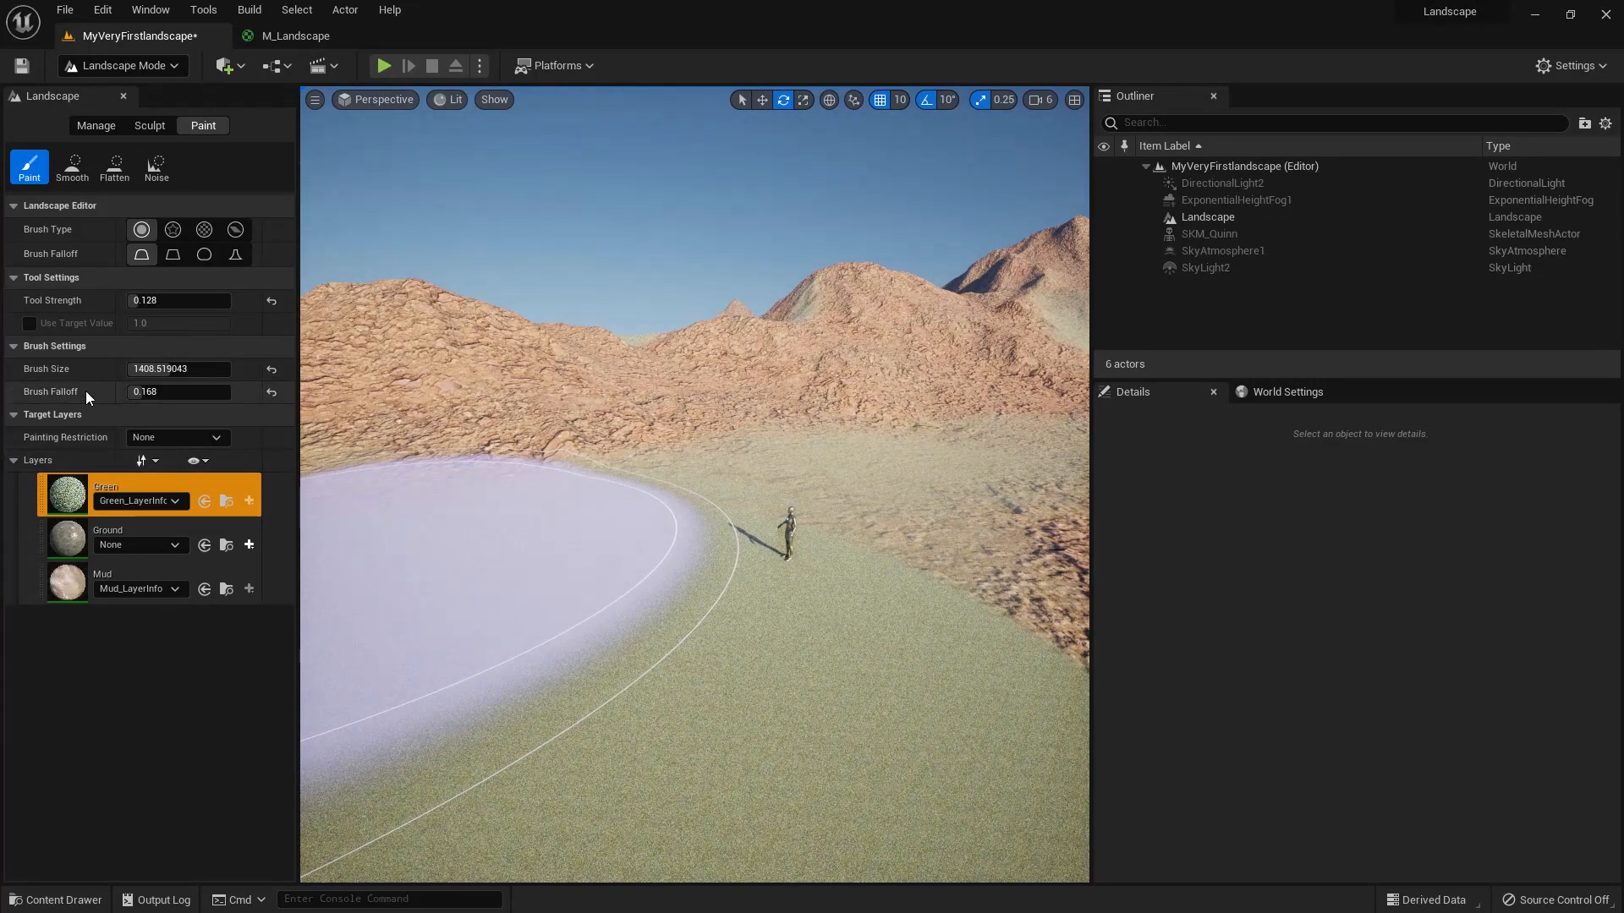
{"action": "left_click", "coordinate": [66, 899]}
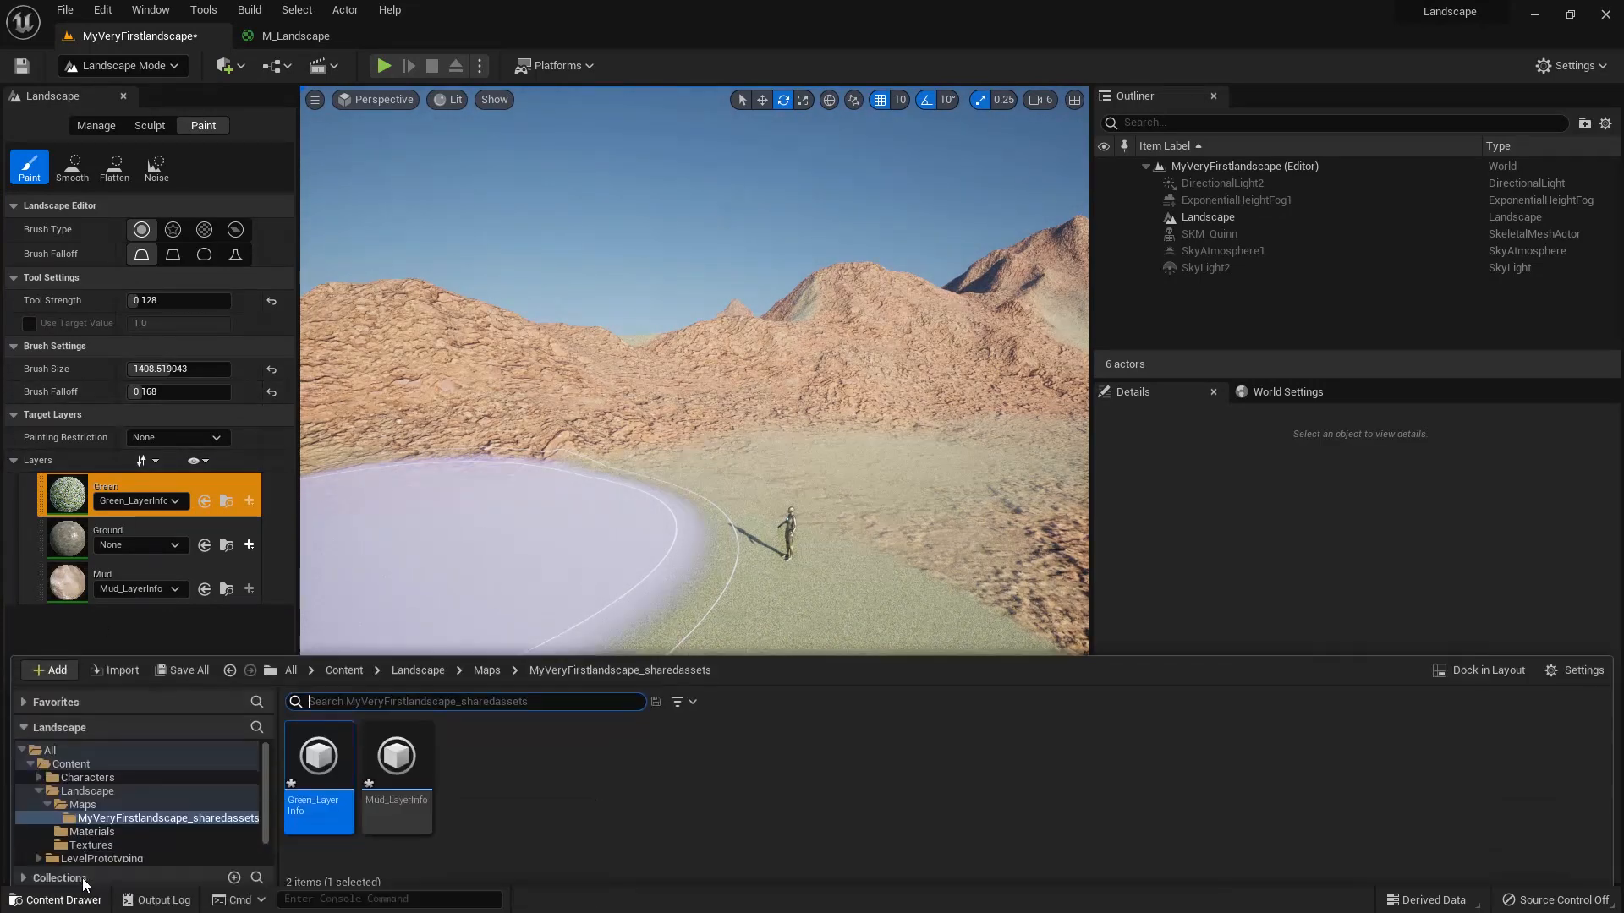
{"action": "left_click", "coordinate": [94, 825]}
{"action": "left_click", "coordinate": [379, 755]}
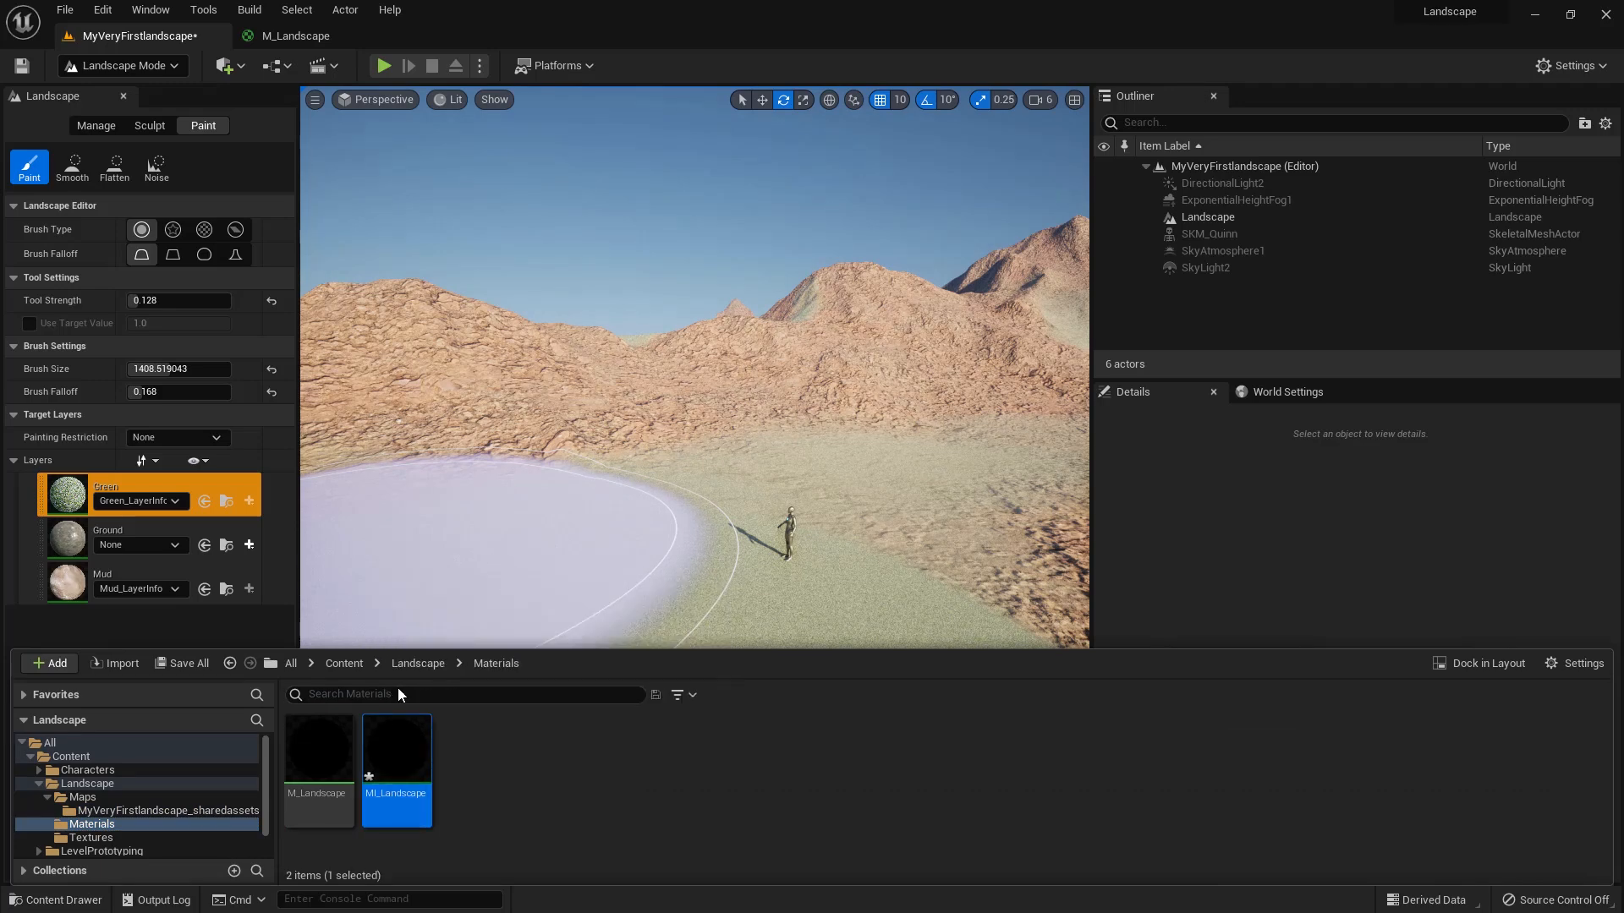
{"action": "left_click_drag", "start_coordinate": [945, 79], "coordinate": [1144, 220]}
{"action": "left_click", "coordinate": [1325, 395]}
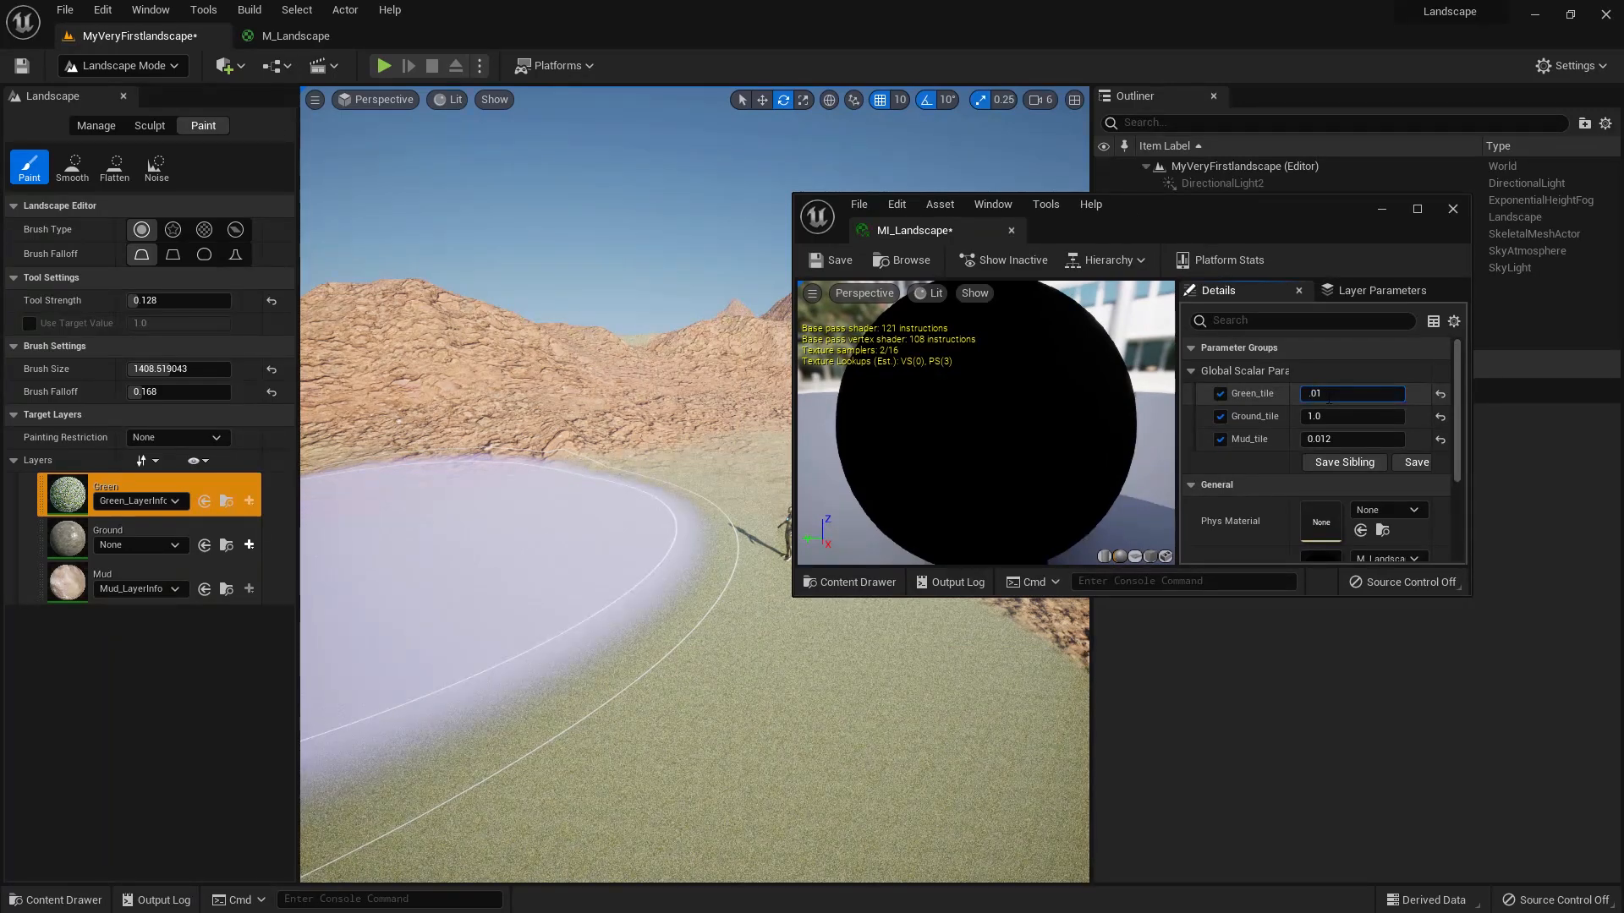
{"action": "key", "text": "Return"}
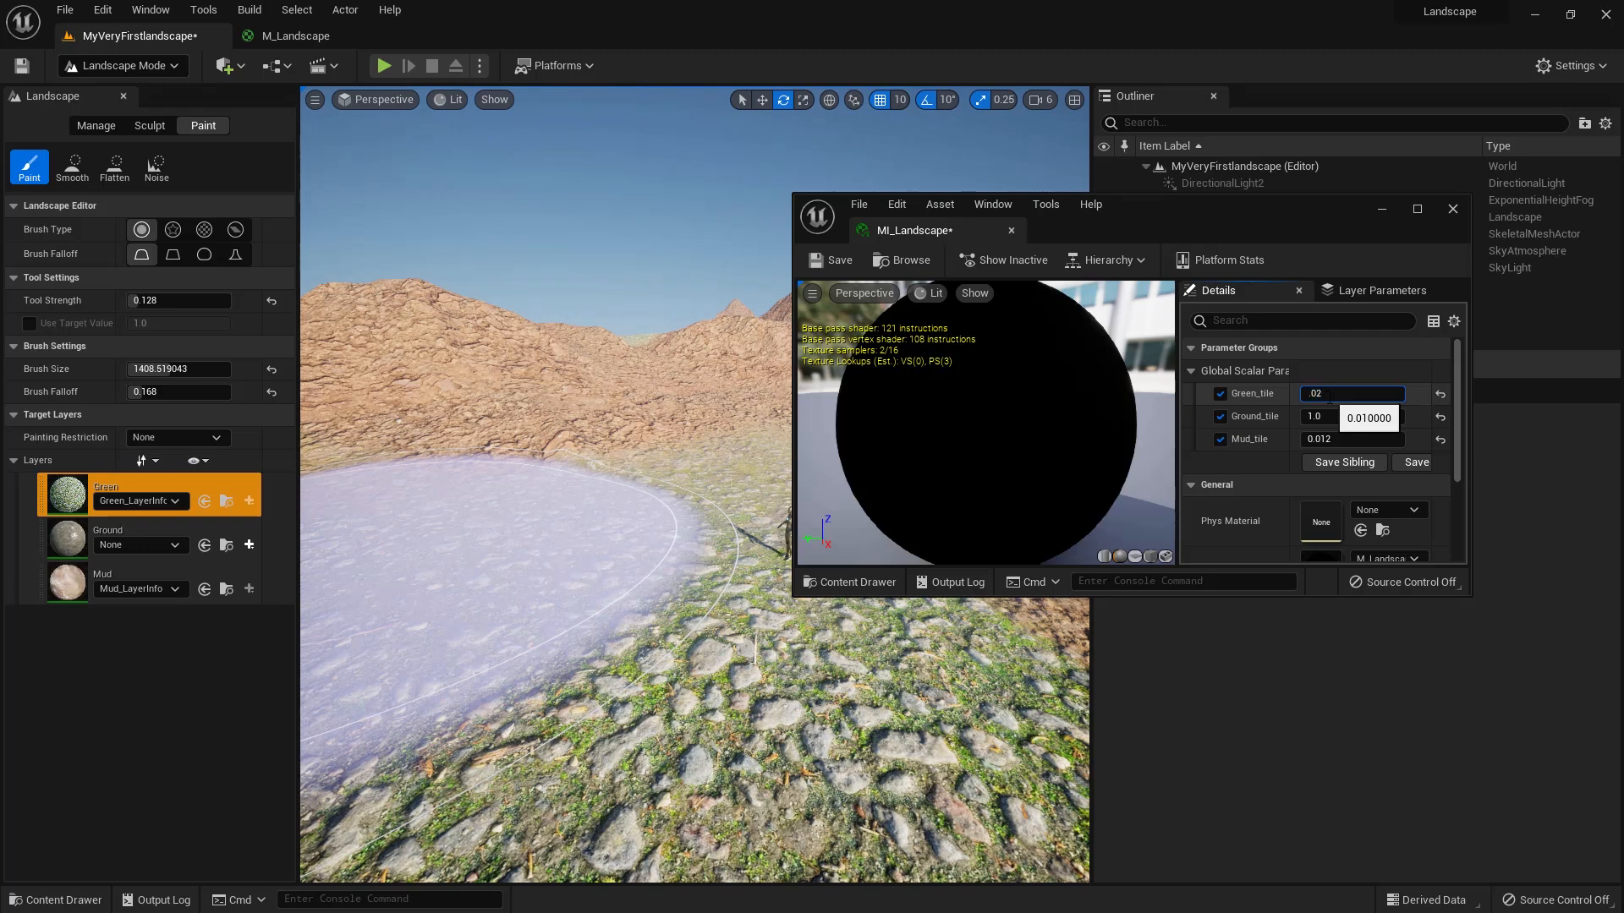
{"action": "type", "text": ".02"}
{"action": "key", "text": "Return"}
Step: Paint the Green layer across the mud slope beside the mannequin, using tool strength 0.68, brush size about 111.7 and falloff 0.016
{"action": "left_click_drag", "start_coordinate": [1267, 207], "coordinate": [1439, 178]}
{"action": "mouse_move", "coordinate": [884, 623]}
{"action": "right_mouse_down"}
{"action": "mouse_move", "coordinate": [1025, 647]}
{"action": "mouse_move", "coordinate": [977, 649]}
{"action": "right_mouse_up"}
{"action": "key", "text": "s"}
{"action": "key", "text": "a"}
{"action": "key", "text": "d"}
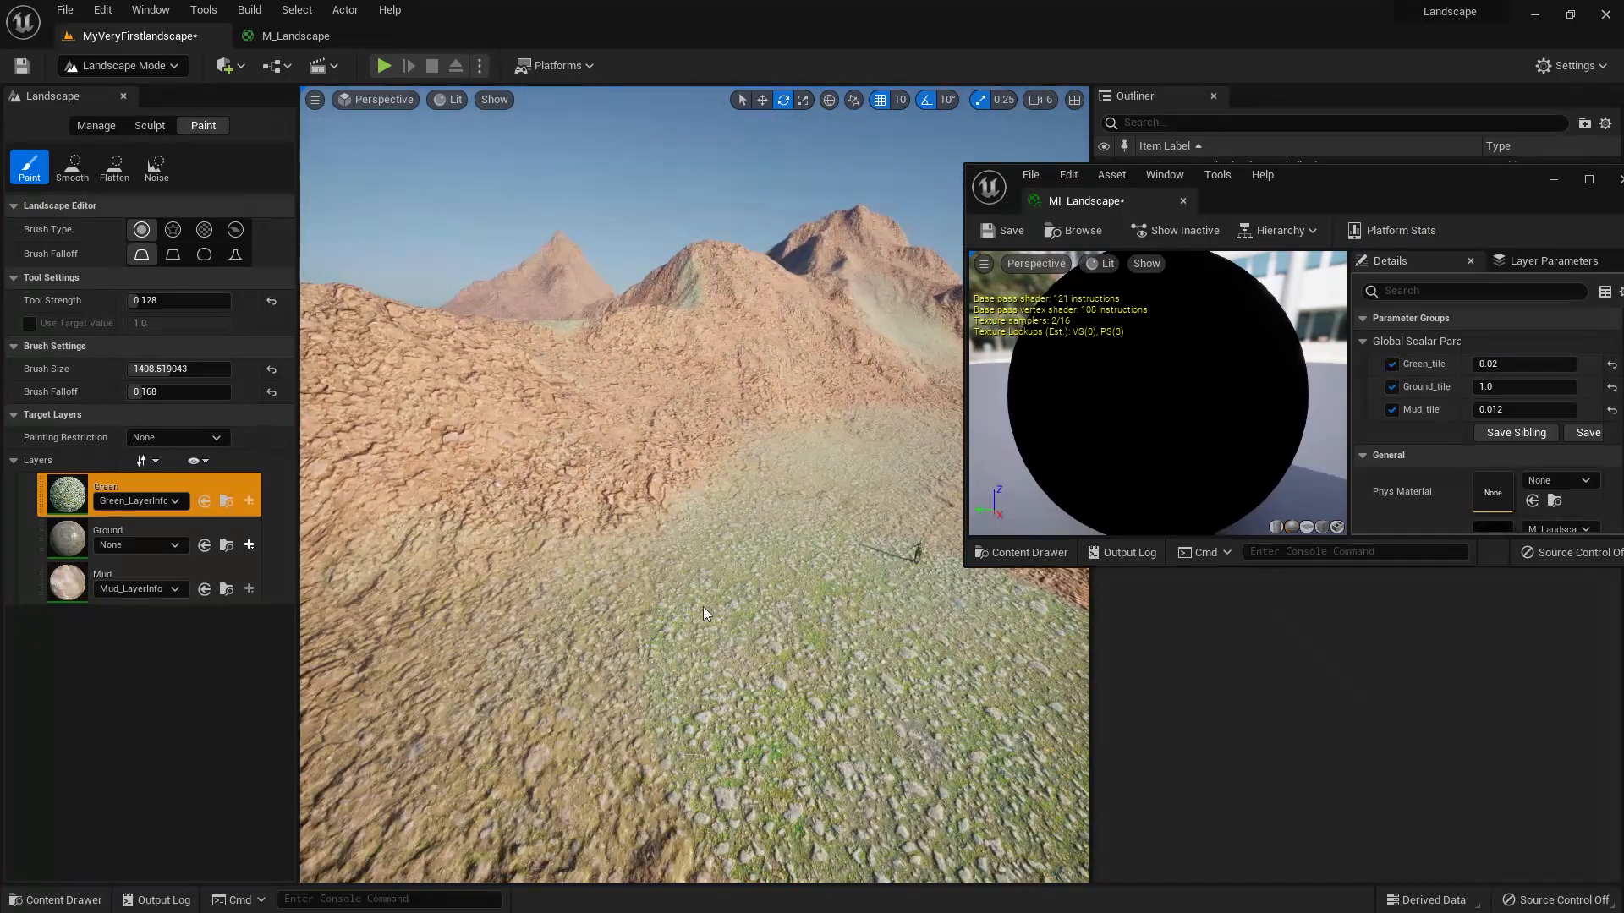
{"action": "left_click_drag", "start_coordinate": [148, 392], "coordinate": [129, 369]}
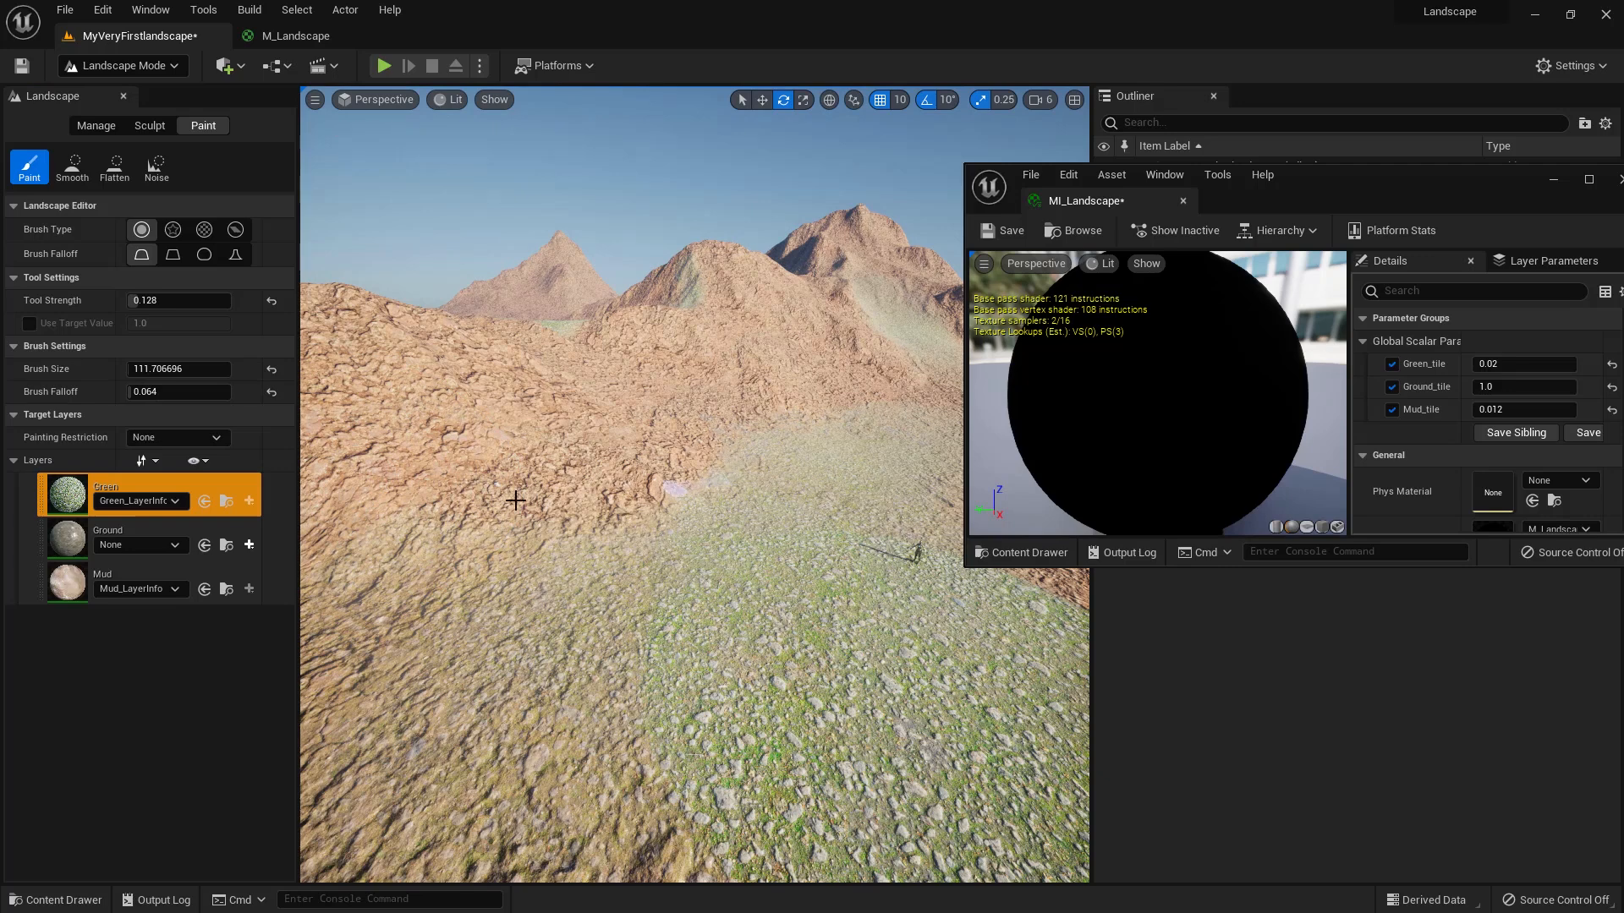
{"action": "left_click_drag", "start_coordinate": [128, 392], "coordinate": [131, 392]}
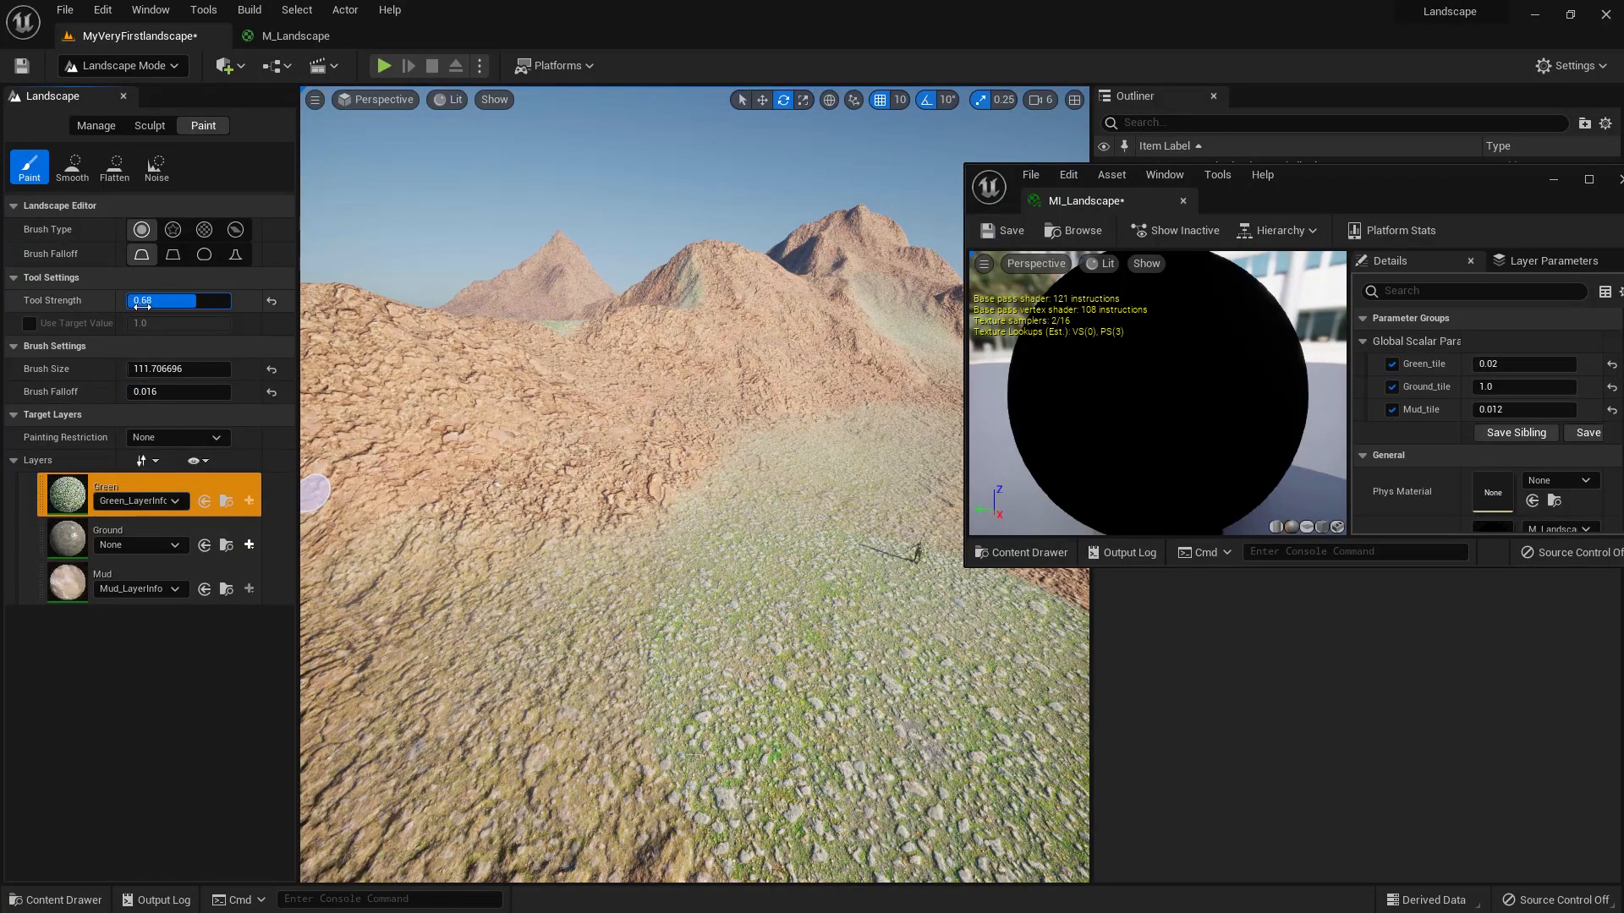
{"action": "left_click_drag", "start_coordinate": [641, 543], "coordinate": [497, 540]}
{"action": "mouse_move", "coordinate": [426, 582]}
{"action": "left_mouse_down"}
{"action": "mouse_move", "coordinate": [638, 754]}
{"action": "mouse_move", "coordinate": [725, 740]}
{"action": "left_mouse_up"}
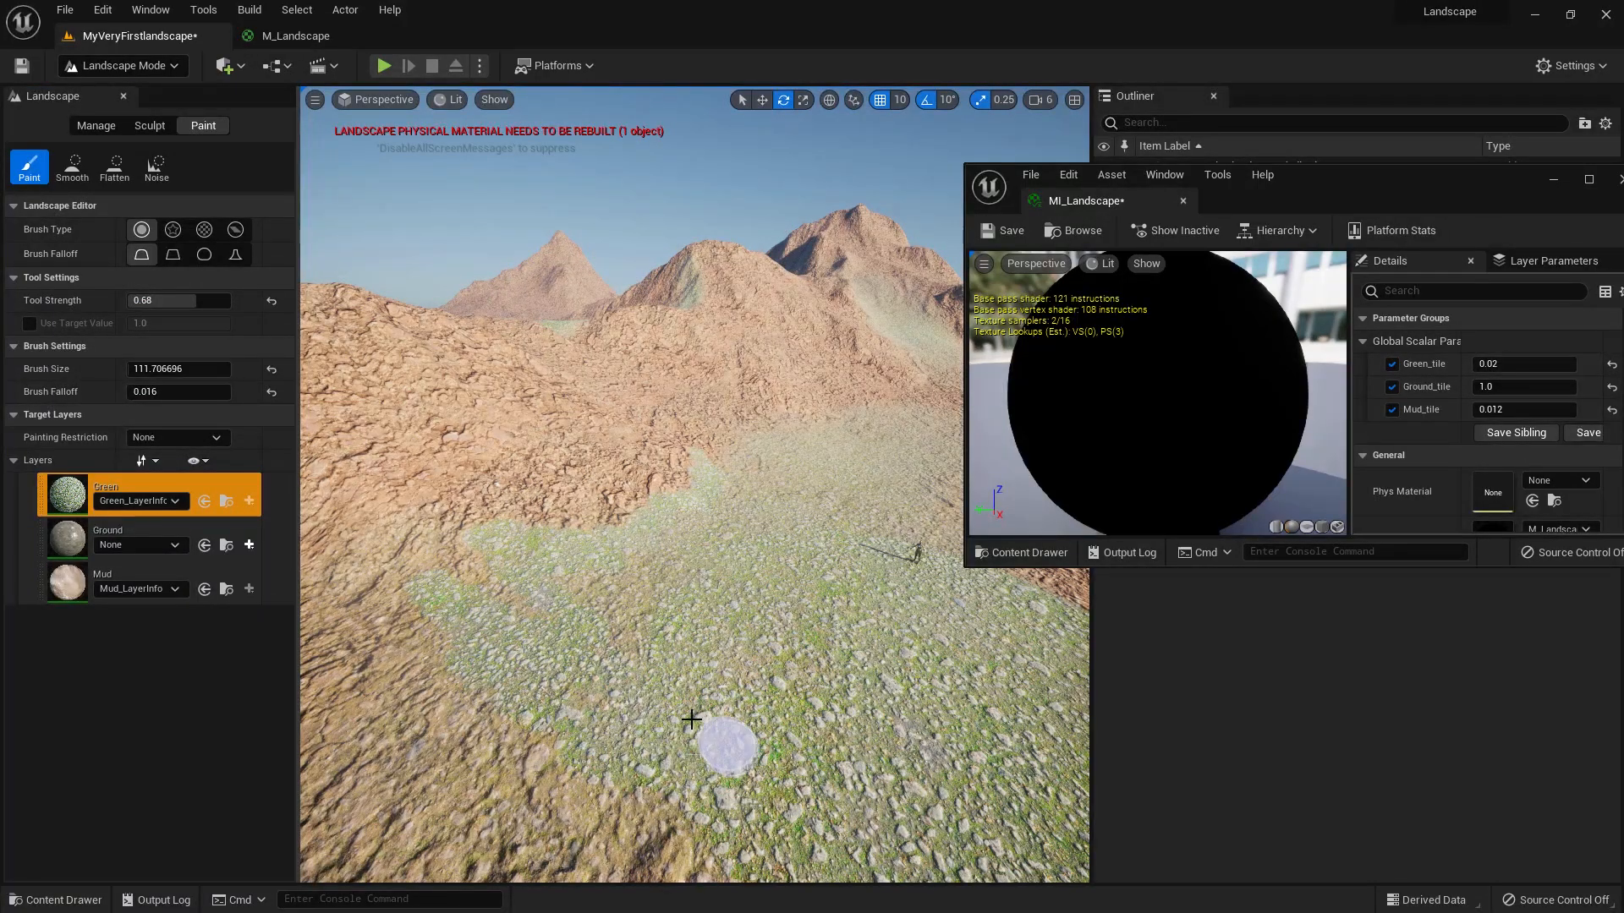
Step: Smooth the edge of the freshly painted Green area with the Smooth tool
{"action": "left_click", "coordinate": [72, 167]}
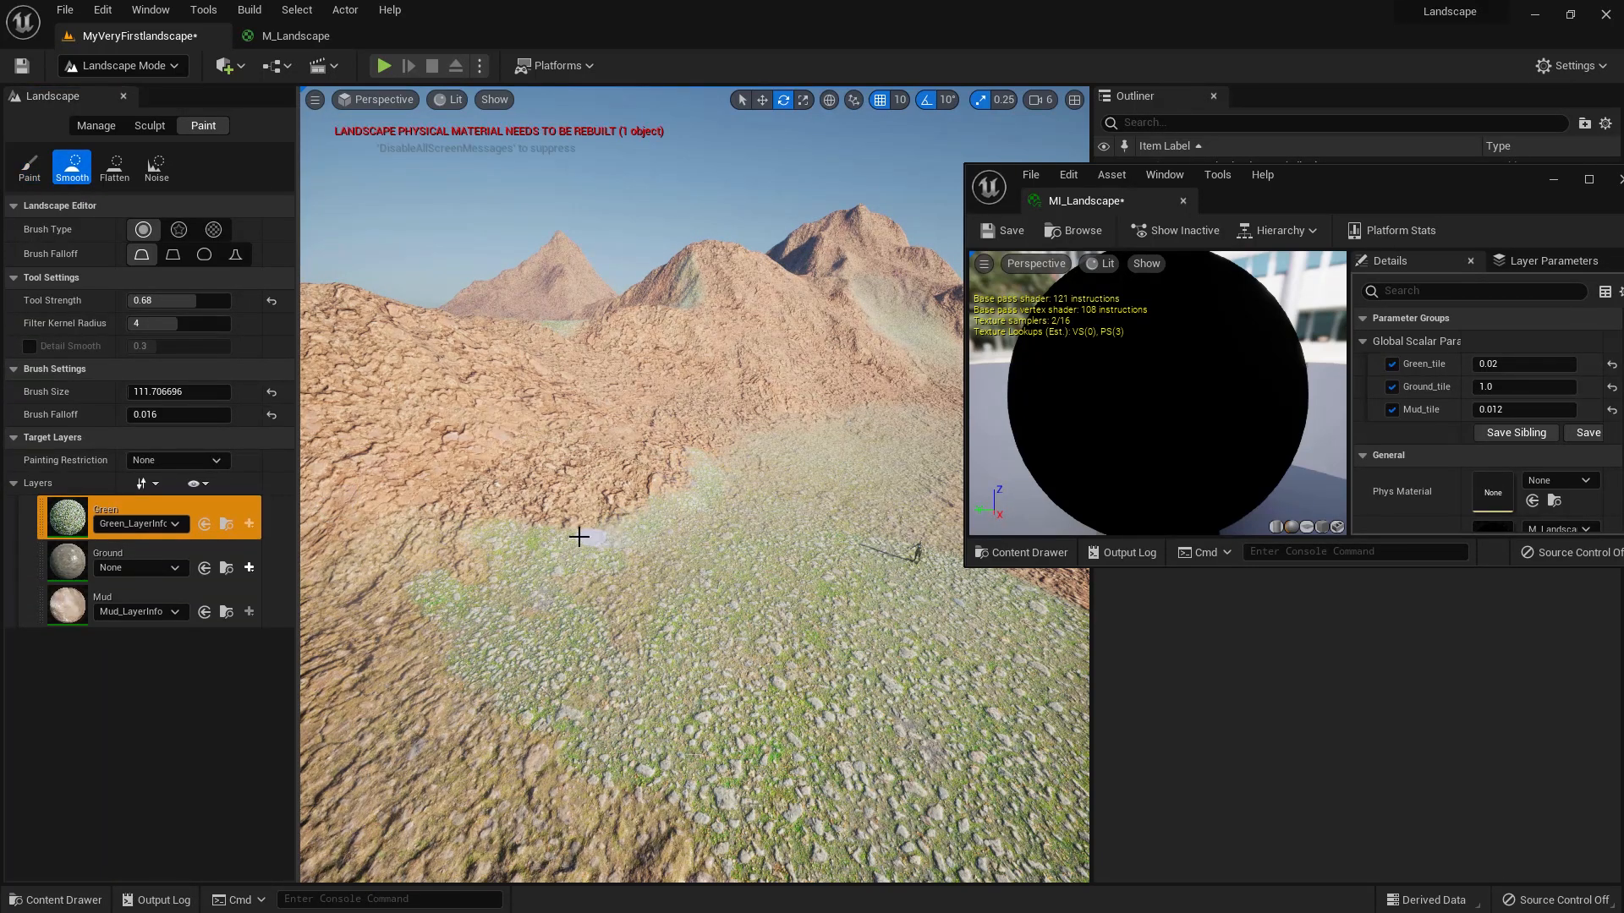
{"action": "mouse_move", "coordinate": [538, 594]}
{"action": "left_mouse_down"}
{"action": "mouse_move", "coordinate": [449, 594]}
{"action": "mouse_move", "coordinate": [435, 630]}
{"action": "mouse_move", "coordinate": [550, 759]}
{"action": "mouse_move", "coordinate": [626, 791]}
{"action": "mouse_move", "coordinate": [606, 797]}
{"action": "left_mouse_up"}
{"action": "mouse_move", "coordinate": [568, 710]}
{"action": "right_mouse_down"}
{"action": "mouse_move", "coordinate": [668, 664]}
{"action": "mouse_move", "coordinate": [651, 706]}
{"action": "mouse_move", "coordinate": [685, 673]}
{"action": "right_mouse_up"}
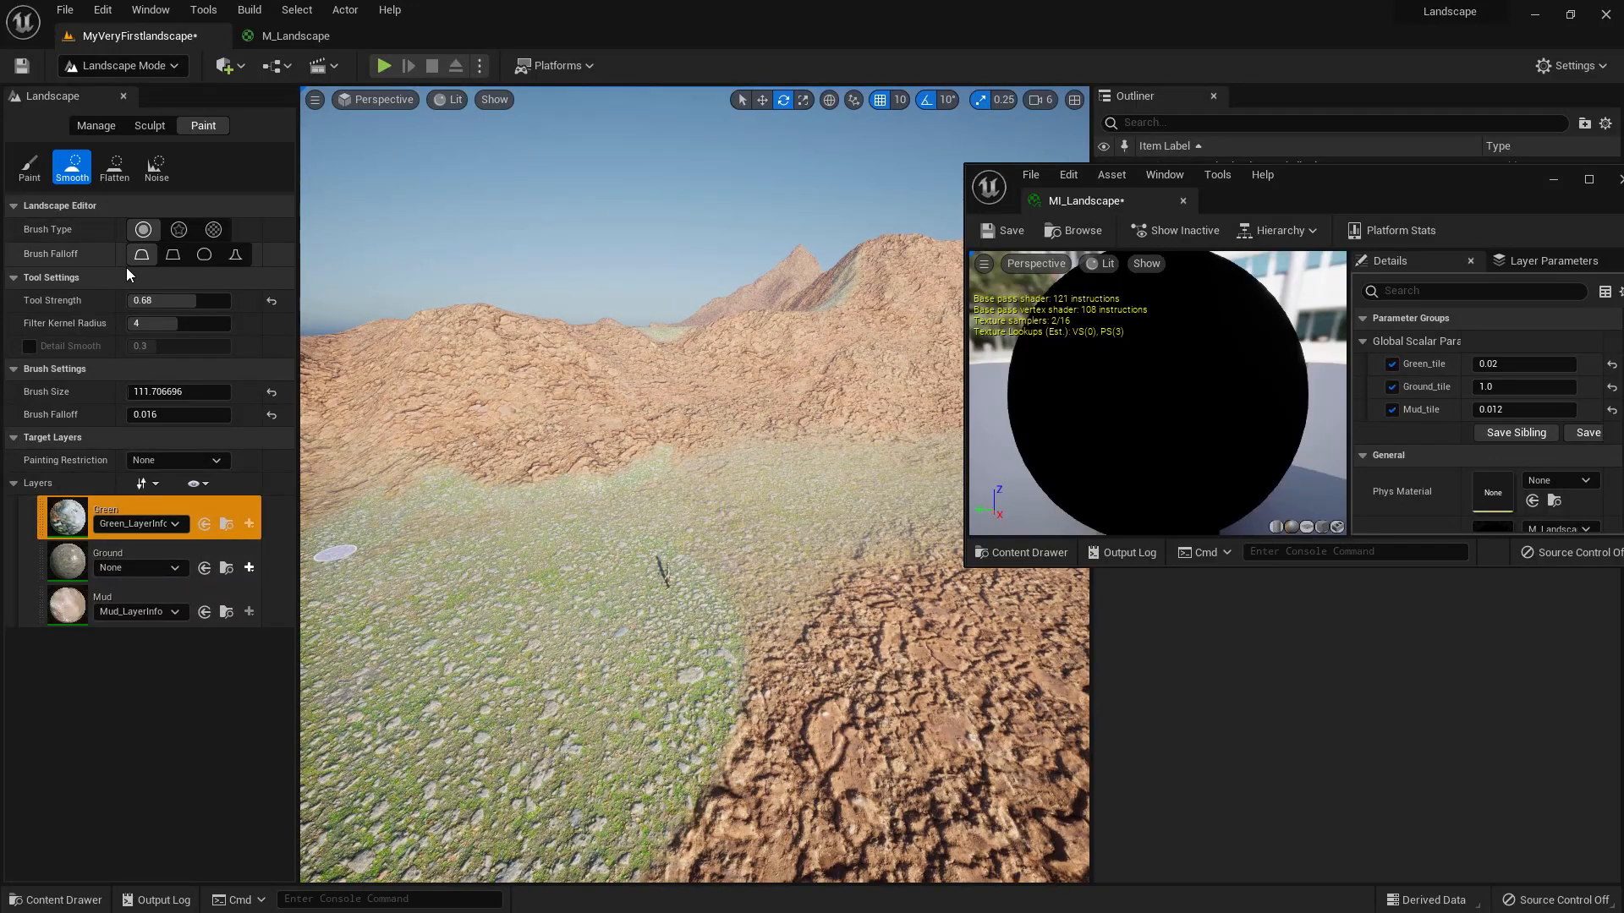
Step: Smooth the Green layer's border with the mud around the mannequin, using tool strength 0.8, brush size about 877.9 and falloff 0.216
{"action": "left_click_drag", "start_coordinate": [133, 391], "coordinate": [203, 392]}
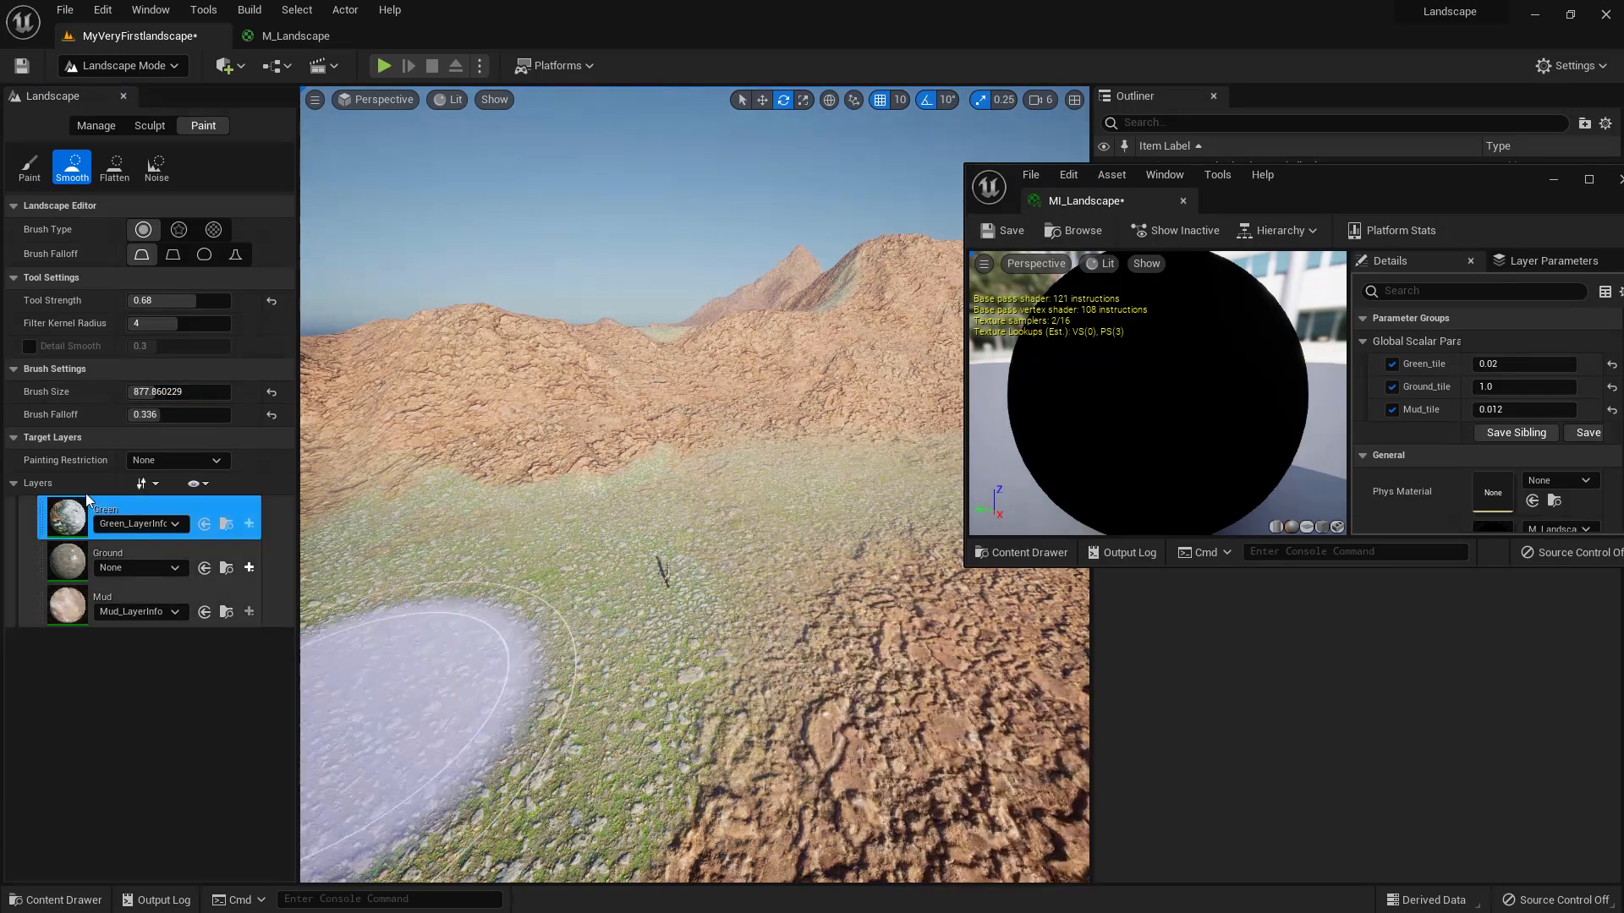
{"action": "left_click_drag", "start_coordinate": [178, 307], "coordinate": [191, 307]}
{"action": "left_click_drag", "start_coordinate": [159, 416], "coordinate": [147, 415]}
{"action": "left_click_drag", "start_coordinate": [837, 691], "coordinate": [676, 744]}
{"action": "mouse_move", "coordinate": [943, 651]}
{"action": "left_mouse_down"}
{"action": "mouse_move", "coordinate": [866, 707]}
{"action": "mouse_move", "coordinate": [609, 804]}
{"action": "left_mouse_up"}
{"action": "mouse_move", "coordinate": [503, 843]}
{"action": "left_mouse_down"}
{"action": "mouse_move", "coordinate": [728, 747]}
{"action": "mouse_move", "coordinate": [1019, 663]}
{"action": "mouse_move", "coordinate": [388, 736]}
{"action": "mouse_move", "coordinate": [497, 653]}
{"action": "left_mouse_up"}
Step: Create a weight-blended (normal) layer info for the Ground layer, saved as Ground_LayerInfo in the MyVeryFirstlandscape_sharedassets folder
{"action": "left_click", "coordinate": [248, 568]}
{"action": "left_click", "coordinate": [313, 587]}
{"action": "left_click", "coordinate": [875, 631]}
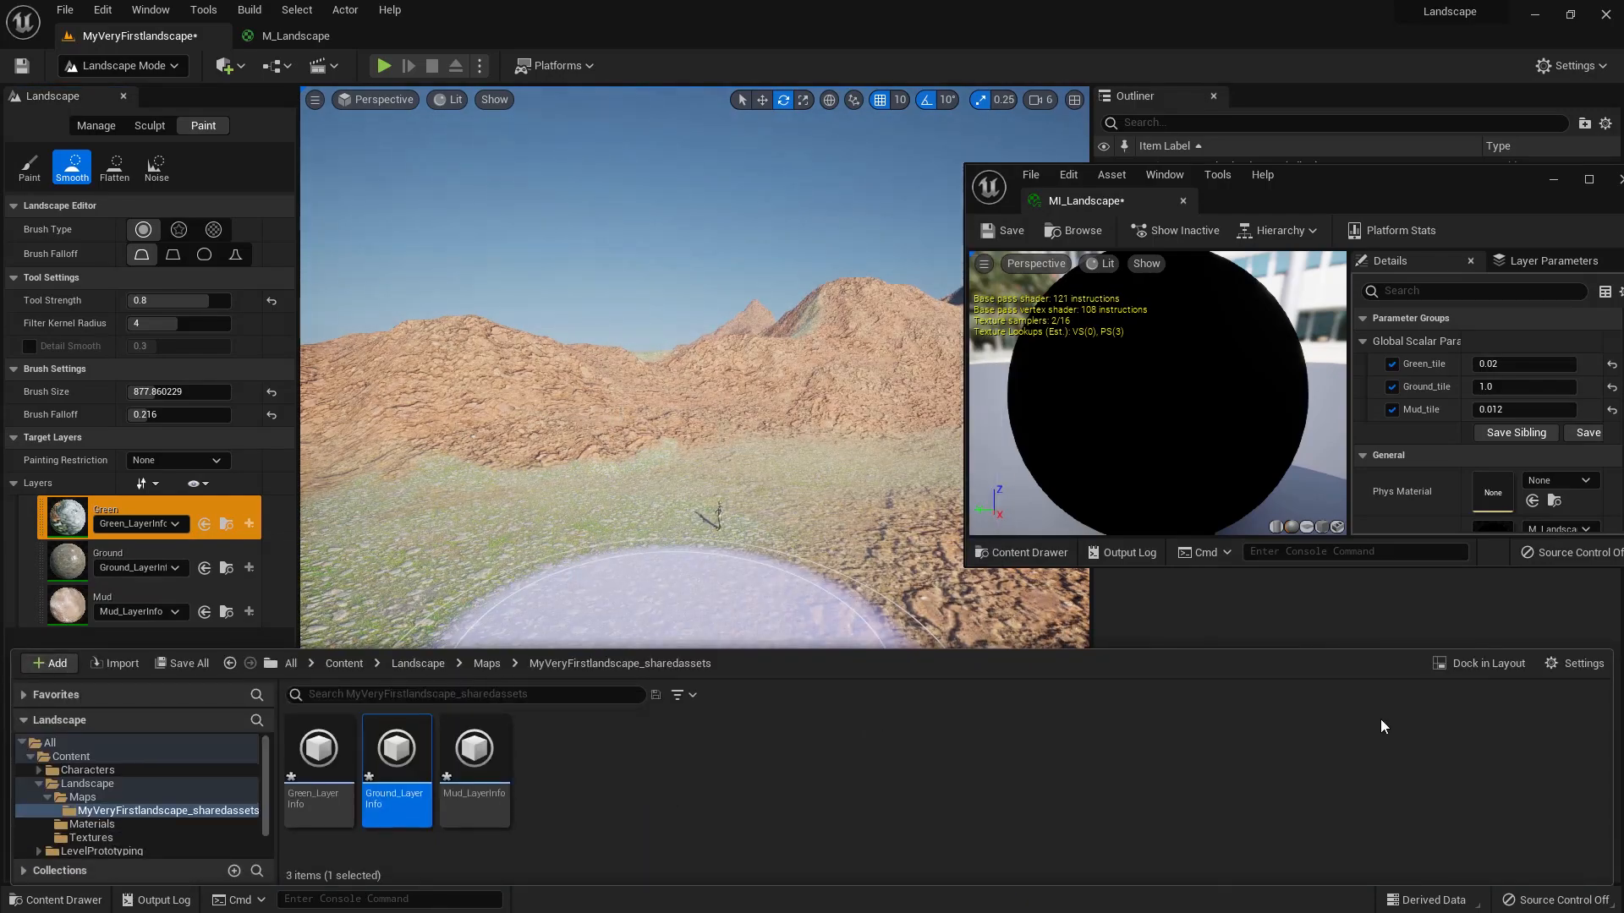
{"action": "left_click", "coordinate": [1015, 632]}
Step: Try painting the Ground layer with brush size about 2833.4 and falloff 0.424, and undo the stroke
{"action": "left_click", "coordinate": [196, 554]}
{"action": "right_click_drag", "start_coordinate": [808, 712], "coordinate": [854, 803]}
{"action": "left_click_drag", "start_coordinate": [145, 414], "coordinate": [200, 392]}
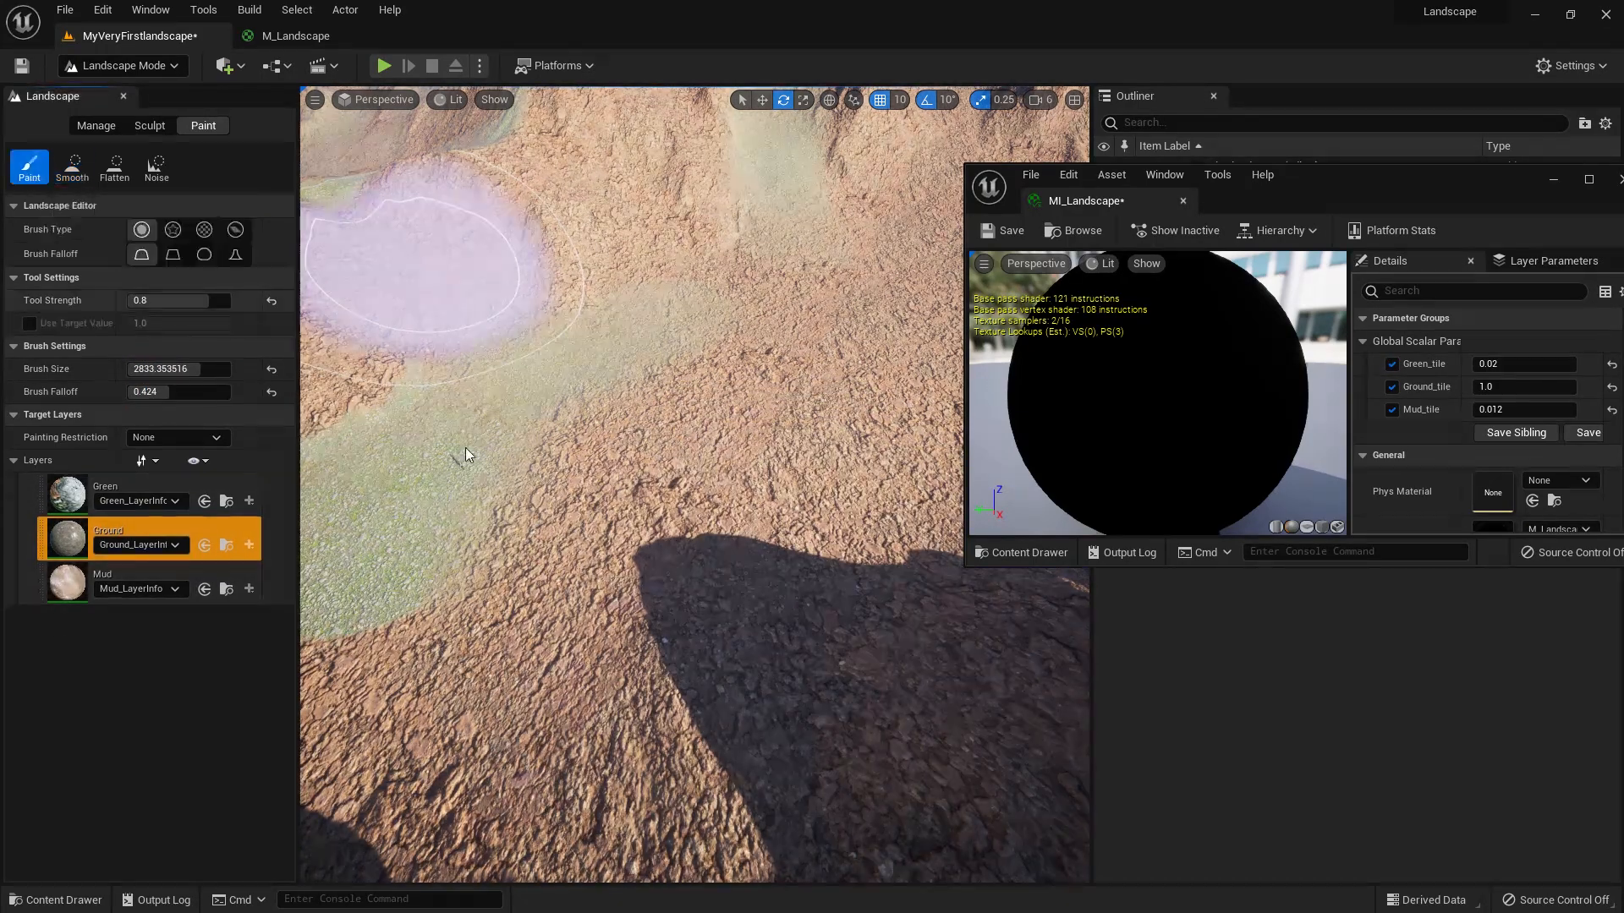
{"action": "mouse_move", "coordinate": [434, 181]}
{"action": "left_mouse_down"}
{"action": "mouse_move", "coordinate": [840, 721]}
{"action": "mouse_move", "coordinate": [768, 638]}
{"action": "left_mouse_up"}
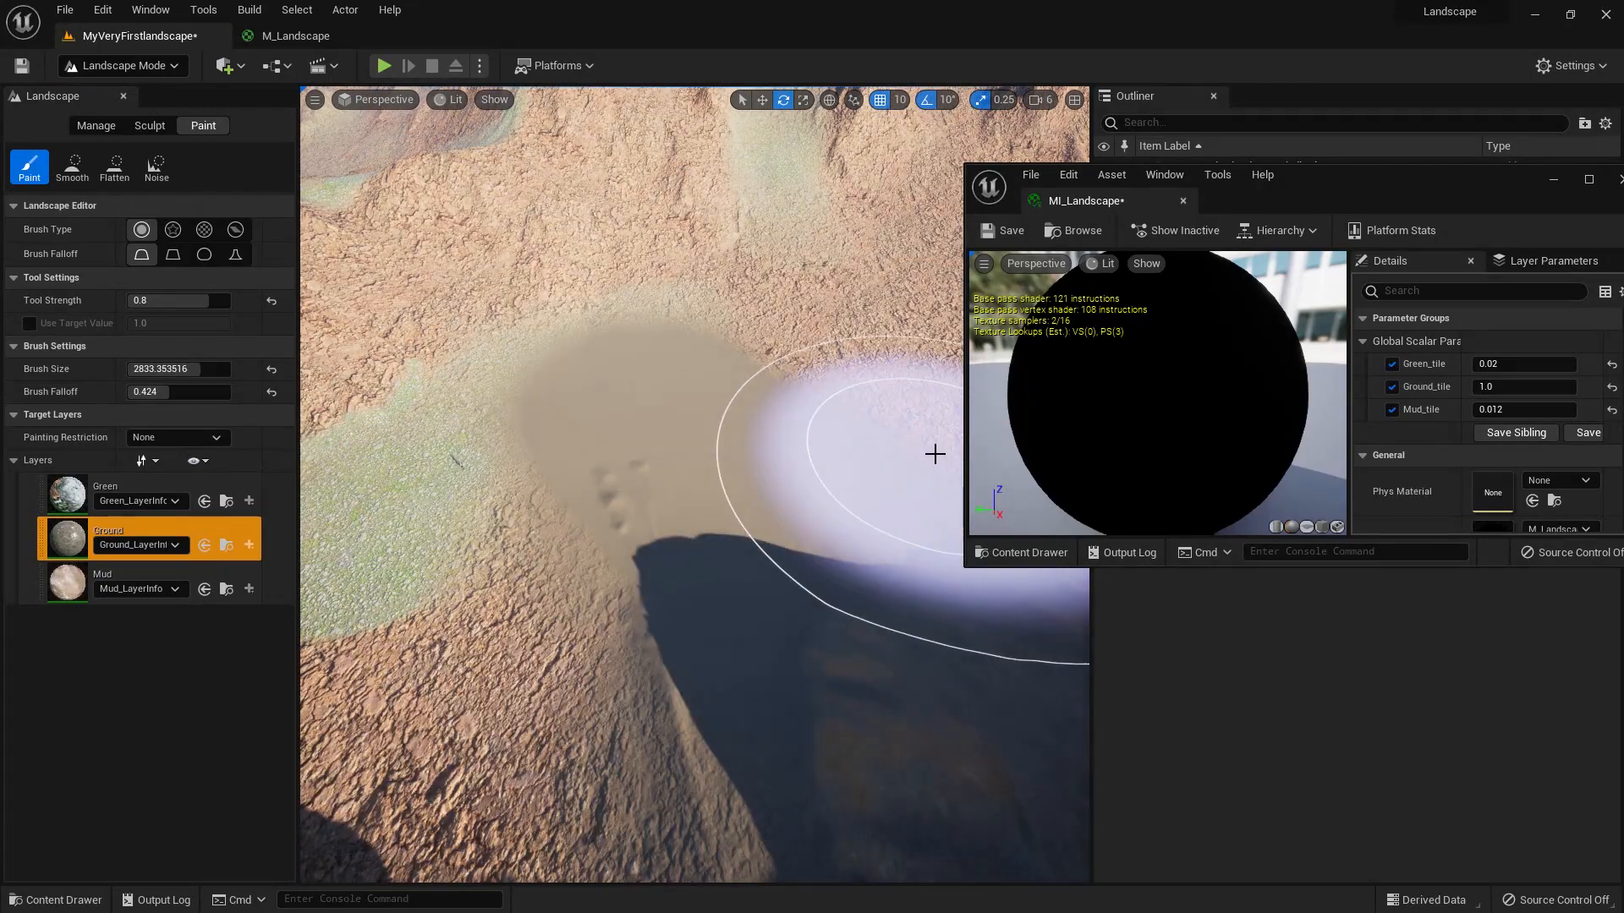
{"action": "key", "text": "ctrl+z"}
Step: Paint the Green and Mud layers over the slopes around the mannequin, raising the brush falloff to 1.0
{"action": "left_click", "coordinate": [114, 487]}
{"action": "mouse_move", "coordinate": [879, 516]}
{"action": "left_mouse_down"}
{"action": "mouse_move", "coordinate": [776, 457]}
{"action": "mouse_move", "coordinate": [800, 568]}
{"action": "mouse_move", "coordinate": [891, 330]}
{"action": "mouse_move", "coordinate": [645, 479]}
{"action": "left_mouse_up"}
{"action": "left_click", "coordinate": [110, 581]}
{"action": "mouse_move", "coordinate": [728, 406]}
{"action": "left_mouse_down"}
{"action": "mouse_move", "coordinate": [931, 480]}
{"action": "mouse_move", "coordinate": [736, 718]}
{"action": "left_mouse_up"}
{"action": "mouse_move", "coordinate": [169, 392]}
{"action": "left_mouse_down"}
{"action": "mouse_move", "coordinate": [128, 392]}
{"action": "mouse_move", "coordinate": [230, 393]}
{"action": "left_mouse_up"}
{"action": "mouse_move", "coordinate": [547, 644]}
{"action": "left_mouse_down"}
{"action": "mouse_move", "coordinate": [491, 440]}
{"action": "mouse_move", "coordinate": [525, 375]}
{"action": "mouse_move", "coordinate": [965, 688]}
{"action": "left_mouse_up"}
Step: Select the Ground layer and paint a patch of it at the foot of the mud slope
{"action": "left_click", "coordinate": [72, 497]}
{"action": "left_click", "coordinate": [69, 547]}
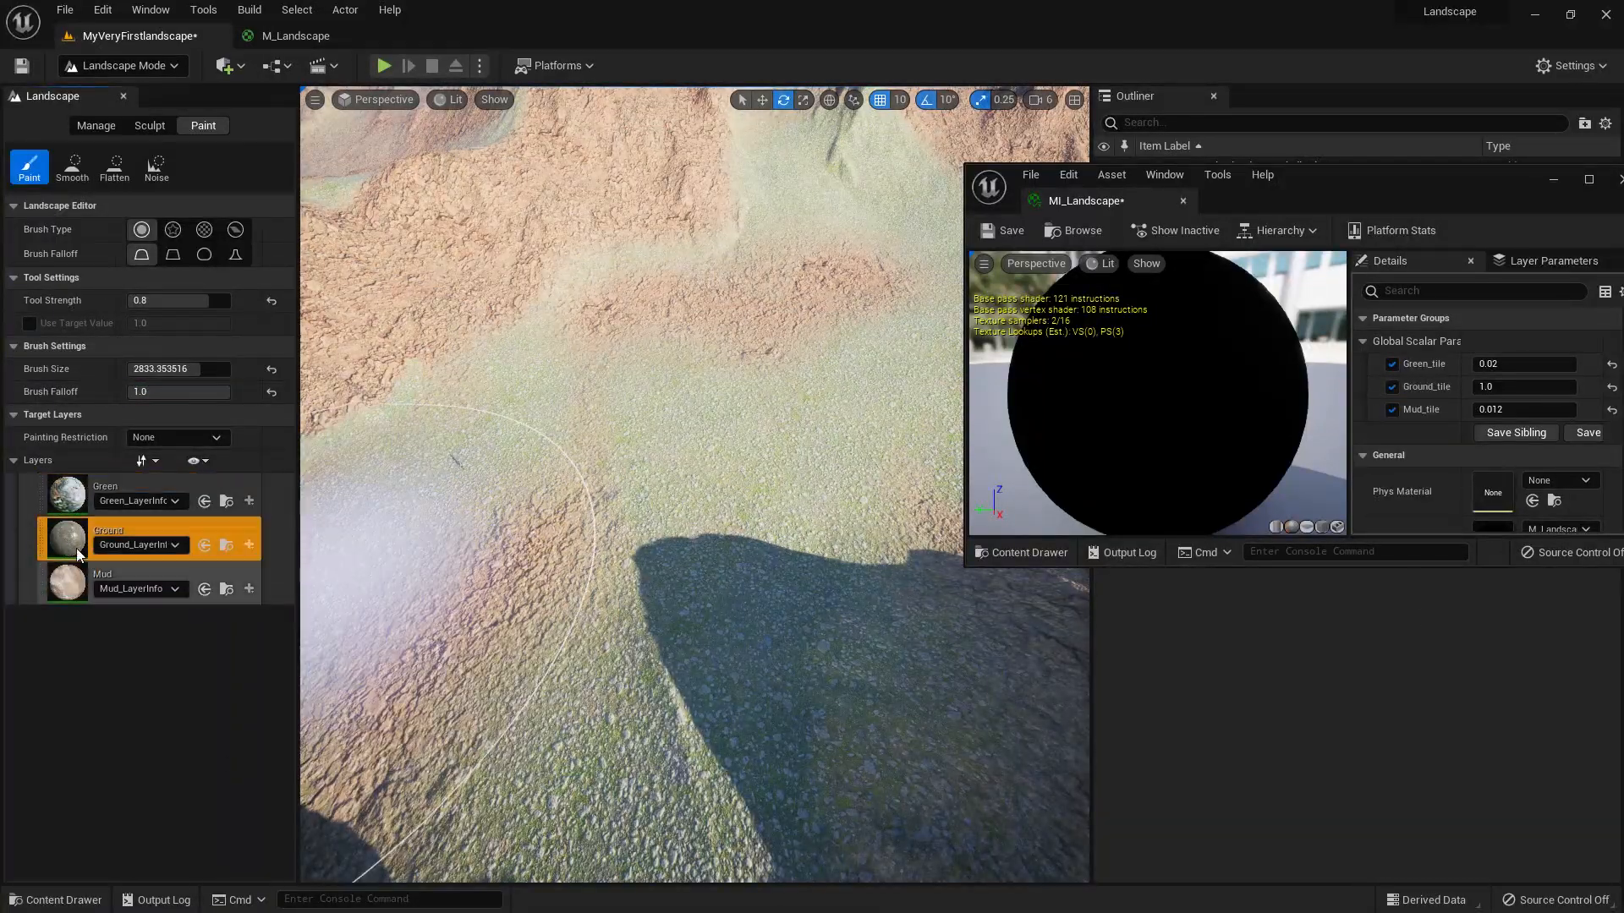
{"action": "left_click_drag", "start_coordinate": [637, 366], "coordinate": [714, 304]}
{"action": "right_click_drag", "start_coordinate": [714, 304], "coordinate": [670, 135]}
Step: Try Ground_tile at 0.05 in MI_Landscape, check it on the terrain and set it to 0.01
{"action": "left_click", "coordinate": [1504, 387]}
{"action": "type", "text": ".0"}
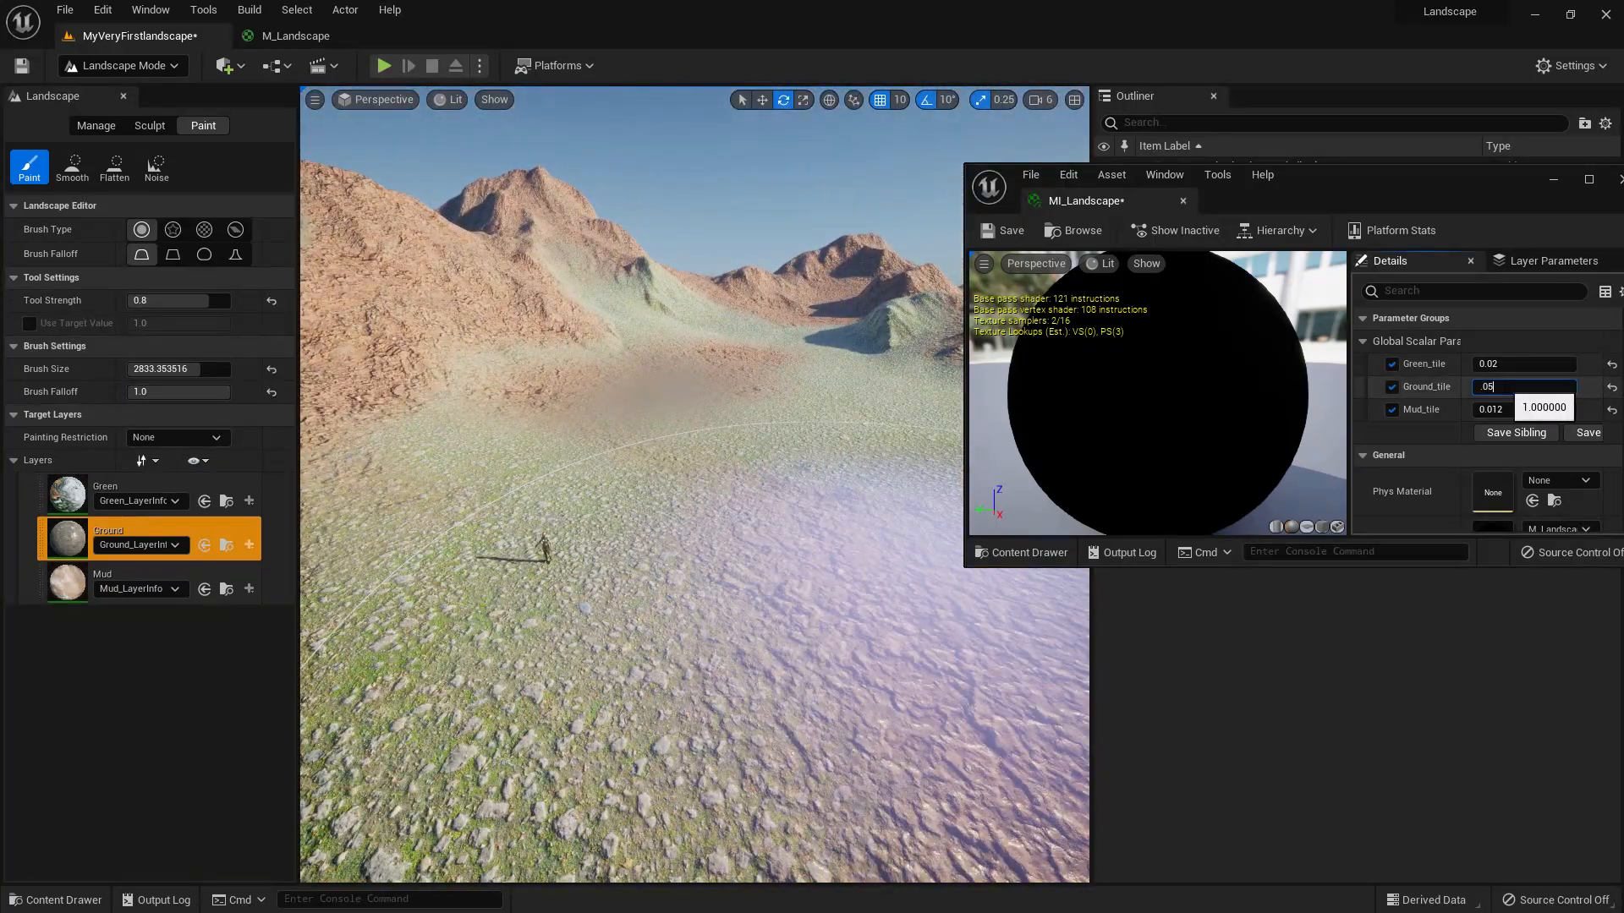
{"action": "type", "text": "5"}
{"action": "key", "text": "Return"}
{"action": "right_click_drag", "start_coordinate": [631, 482], "coordinate": [699, 490]}
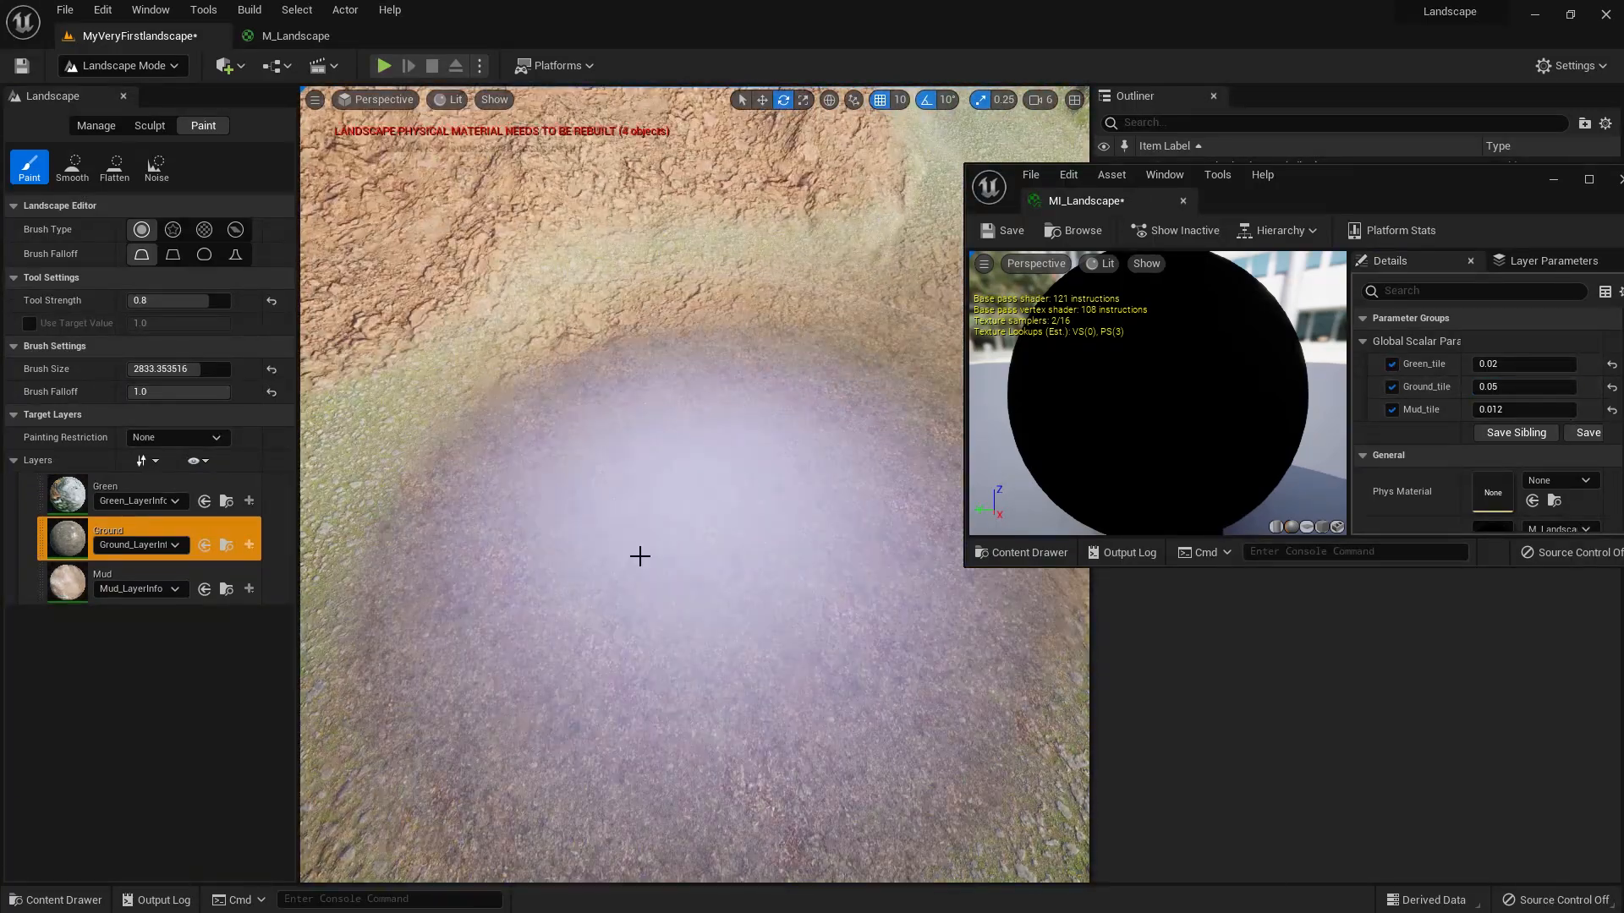
{"action": "left_click", "coordinate": [1498, 387]}
{"action": "type", "text": "0.01"}
{"action": "key", "text": "Return"}
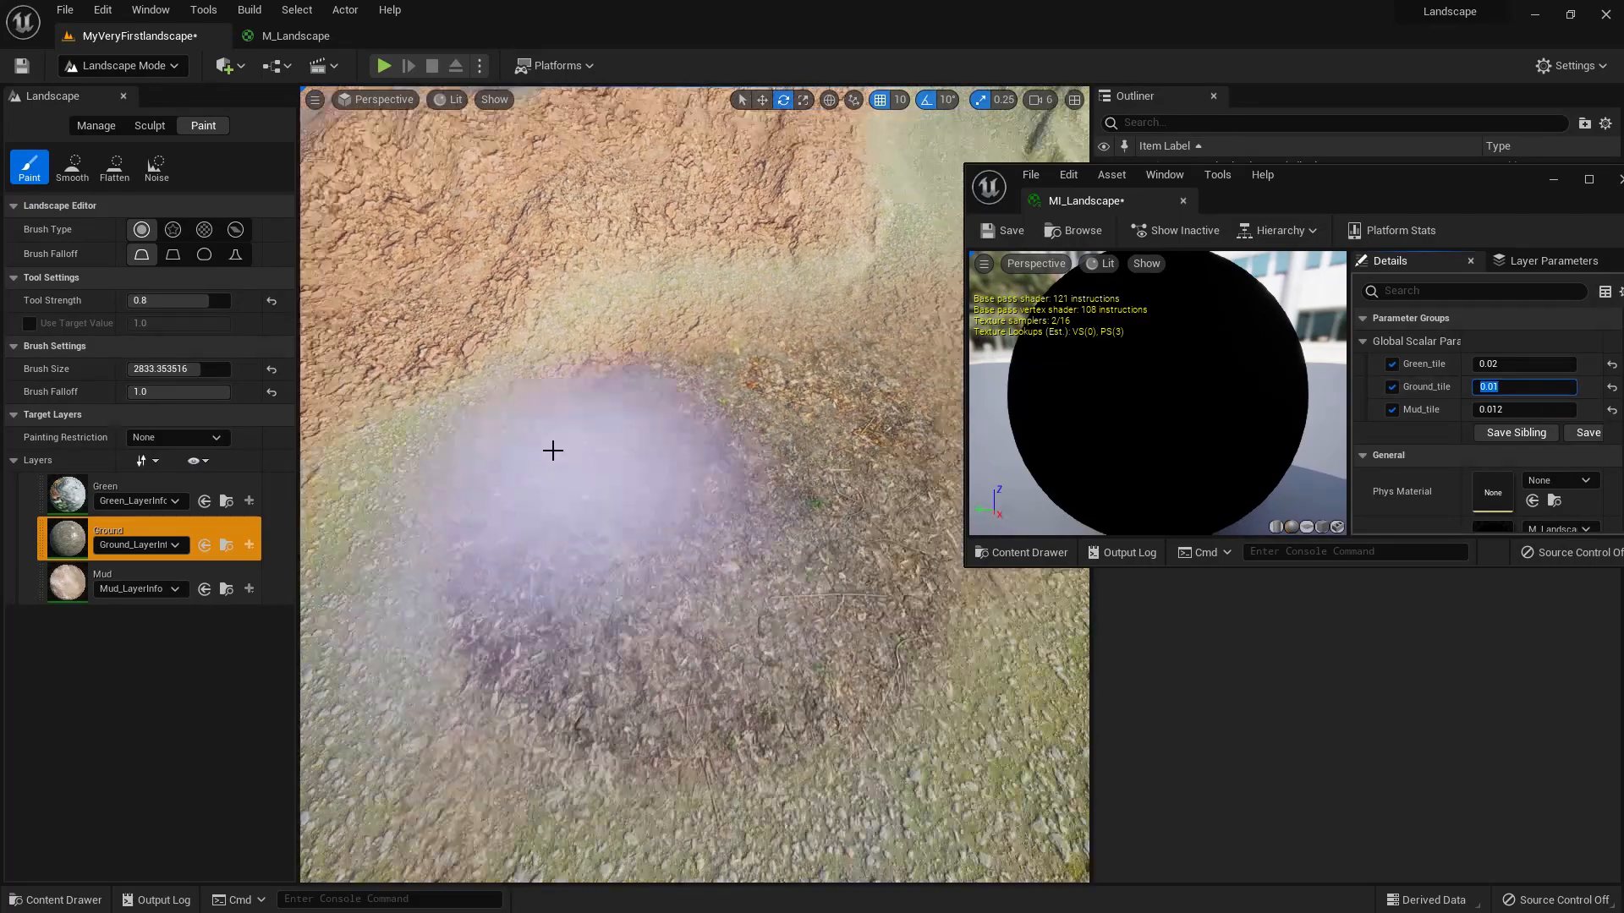
Step: Smooth the Ground patch and then the Green layer around the mannequin with the Smooth tool
{"action": "left_click", "coordinate": [72, 168]}
{"action": "mouse_move", "coordinate": [524, 377]}
{"action": "left_mouse_down"}
{"action": "mouse_move", "coordinate": [536, 414]}
{"action": "mouse_move", "coordinate": [813, 345]}
{"action": "mouse_move", "coordinate": [626, 398]}
{"action": "mouse_move", "coordinate": [707, 423]}
{"action": "mouse_move", "coordinate": [812, 415]}
{"action": "left_mouse_up"}
{"action": "left_click", "coordinate": [49, 601]}
{"action": "left_click", "coordinate": [58, 519]}
{"action": "mouse_move", "coordinate": [465, 622]}
{"action": "right_mouse_down"}
{"action": "mouse_move", "coordinate": [487, 482]}
{"action": "mouse_move", "coordinate": [559, 406]}
{"action": "right_mouse_up"}
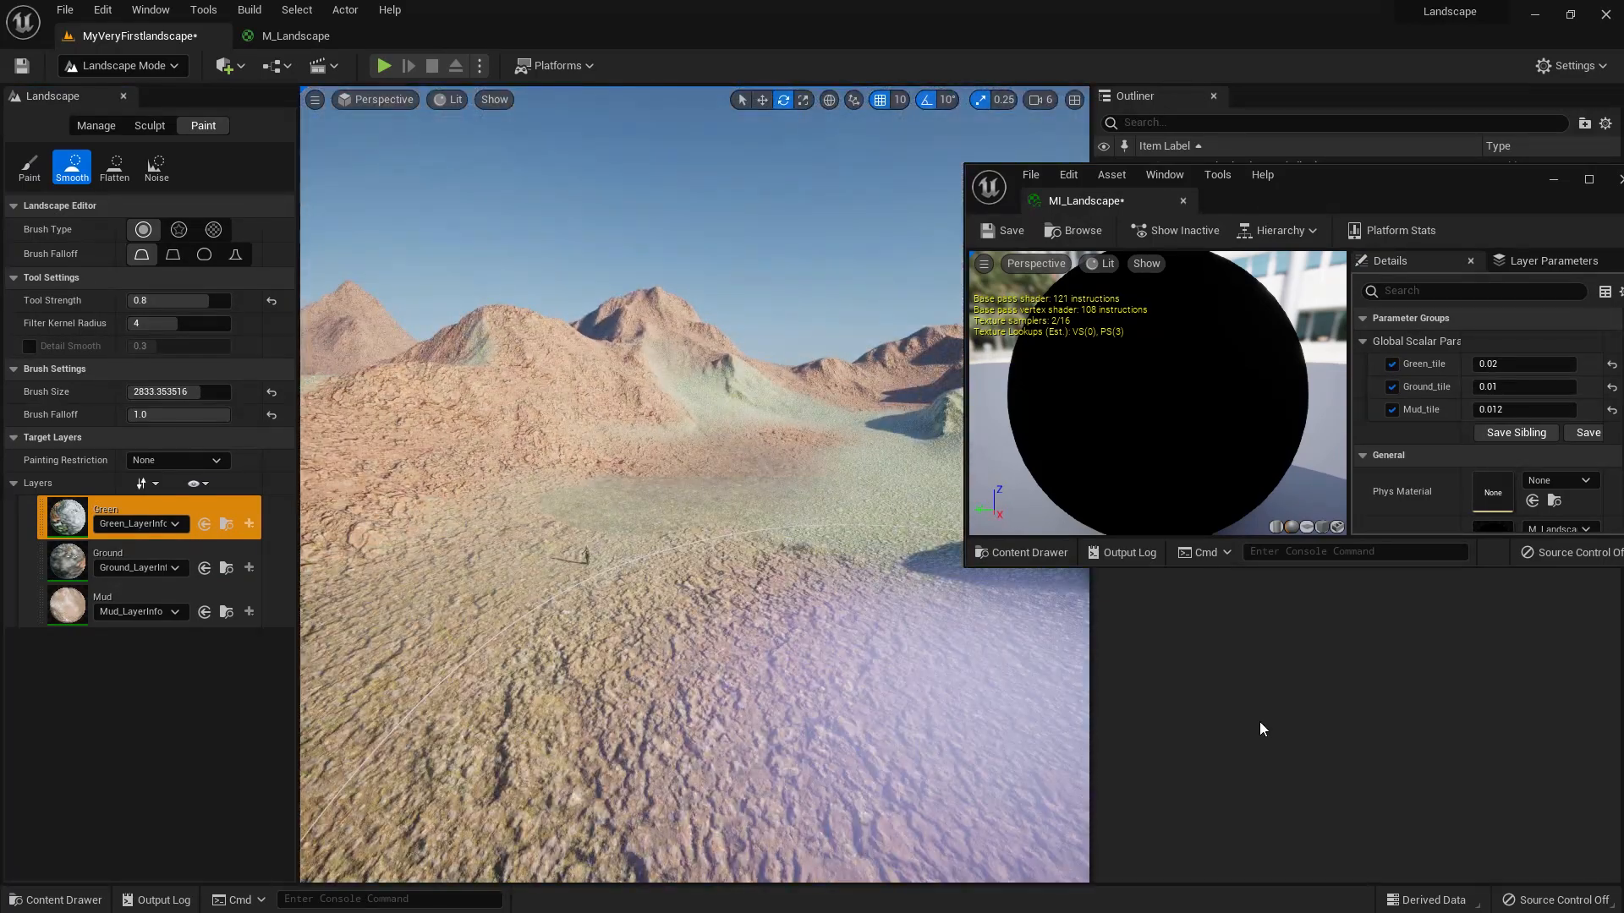
{"action": "right_click_drag", "start_coordinate": [736, 463], "coordinate": [634, 465]}
{"action": "left_click_drag", "start_coordinate": [719, 660], "coordinate": [700, 710]}
{"action": "mouse_move", "coordinate": [711, 592]}
{"action": "right_mouse_down"}
{"action": "mouse_move", "coordinate": [762, 618]}
{"action": "mouse_move", "coordinate": [744, 592]}
{"action": "right_mouse_up"}
Step: Paint the Ground layer over the terrain around the mannequin, lowering the tool strength to 0.528
{"action": "left_click", "coordinate": [108, 558]}
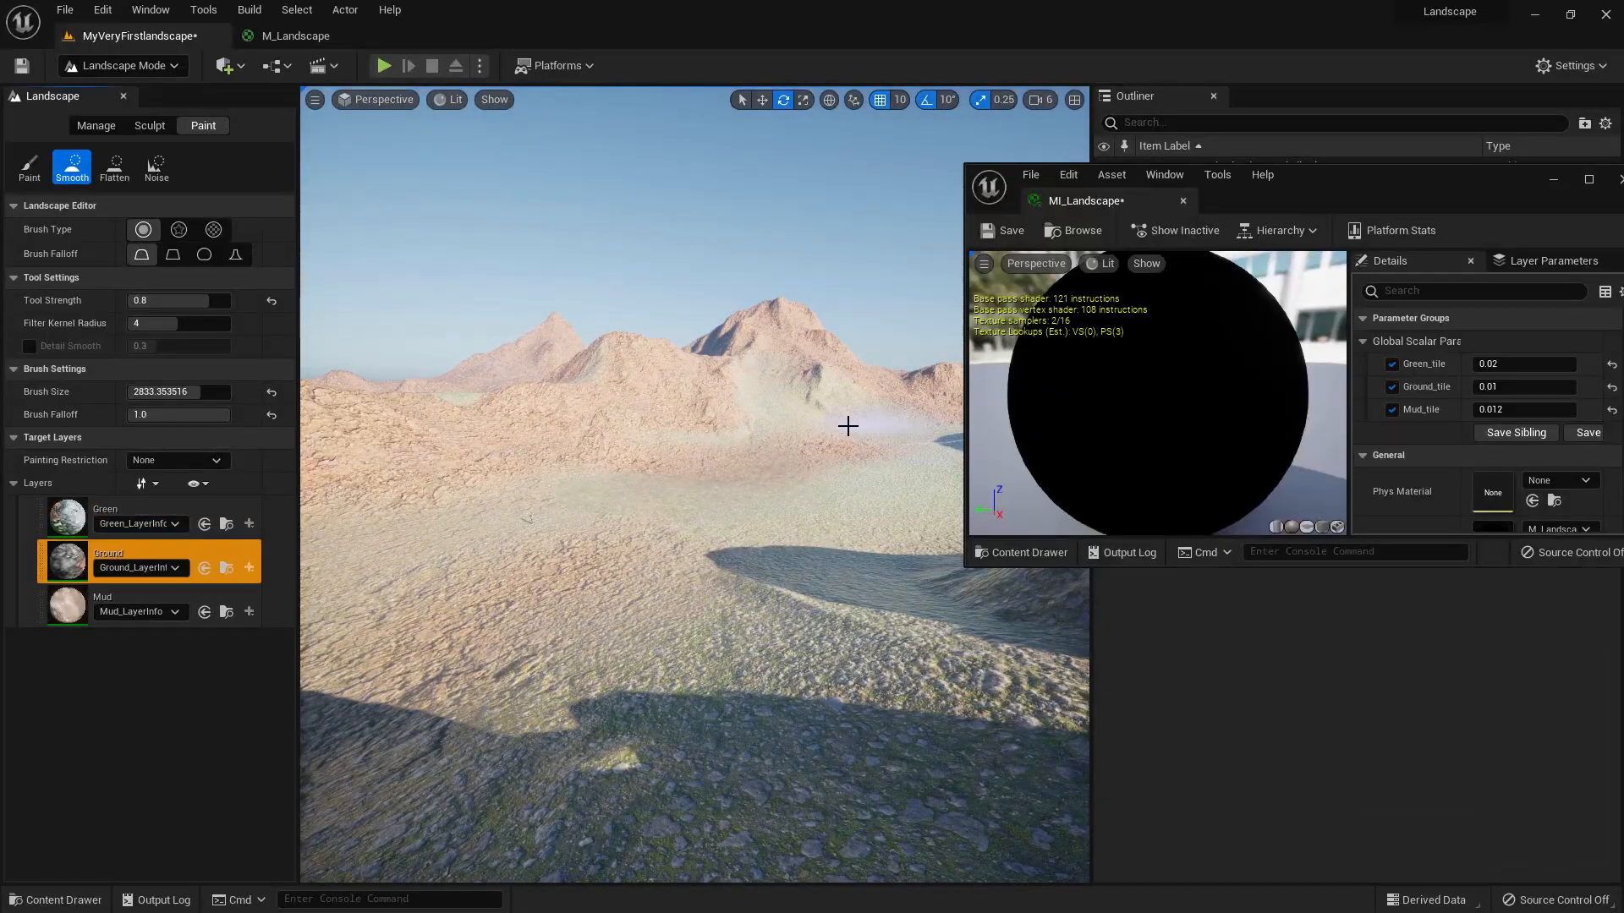
{"action": "mouse_move", "coordinate": [435, 449]}
{"action": "left_mouse_down"}
{"action": "mouse_move", "coordinate": [399, 449]}
{"action": "mouse_move", "coordinate": [406, 461]}
{"action": "left_mouse_up"}
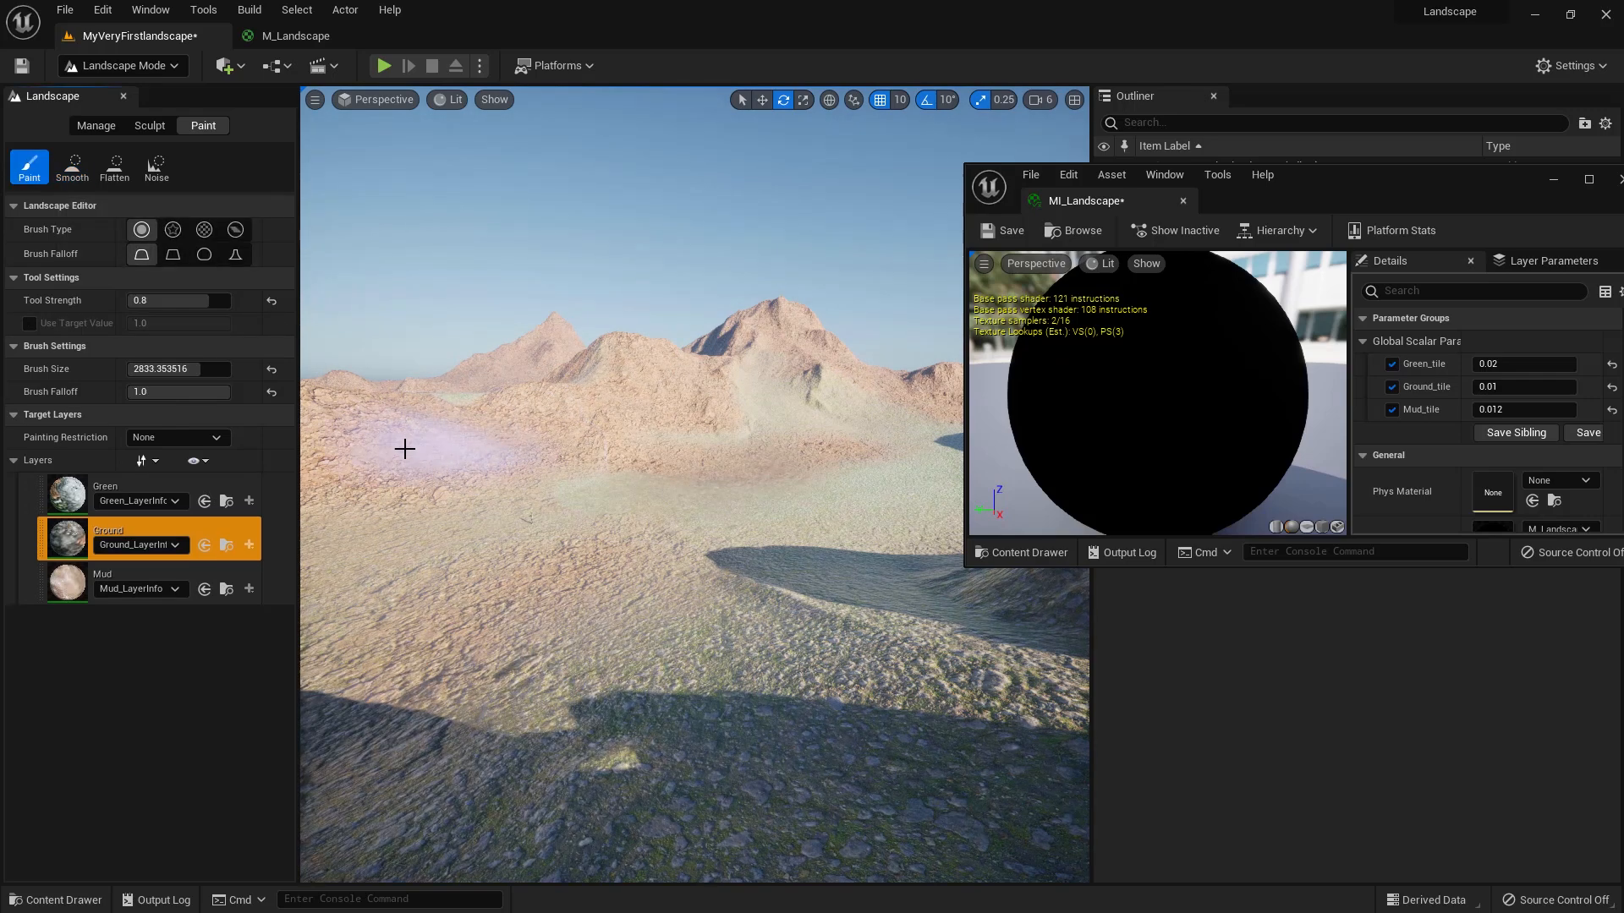
{"action": "left_click_drag", "start_coordinate": [208, 300], "coordinate": [180, 300]}
{"action": "left_click_drag", "start_coordinate": [486, 420], "coordinate": [431, 423]}
{"action": "key", "text": "w"}
{"action": "mouse_move", "coordinate": [902, 657]}
{"action": "right_mouse_down"}
{"action": "mouse_move", "coordinate": [1015, 681]}
{"action": "mouse_move", "coordinate": [994, 632]}
{"action": "right_mouse_up"}
{"action": "key", "text": "w"}
{"action": "key", "text": "a"}
{"action": "key", "text": "d"}
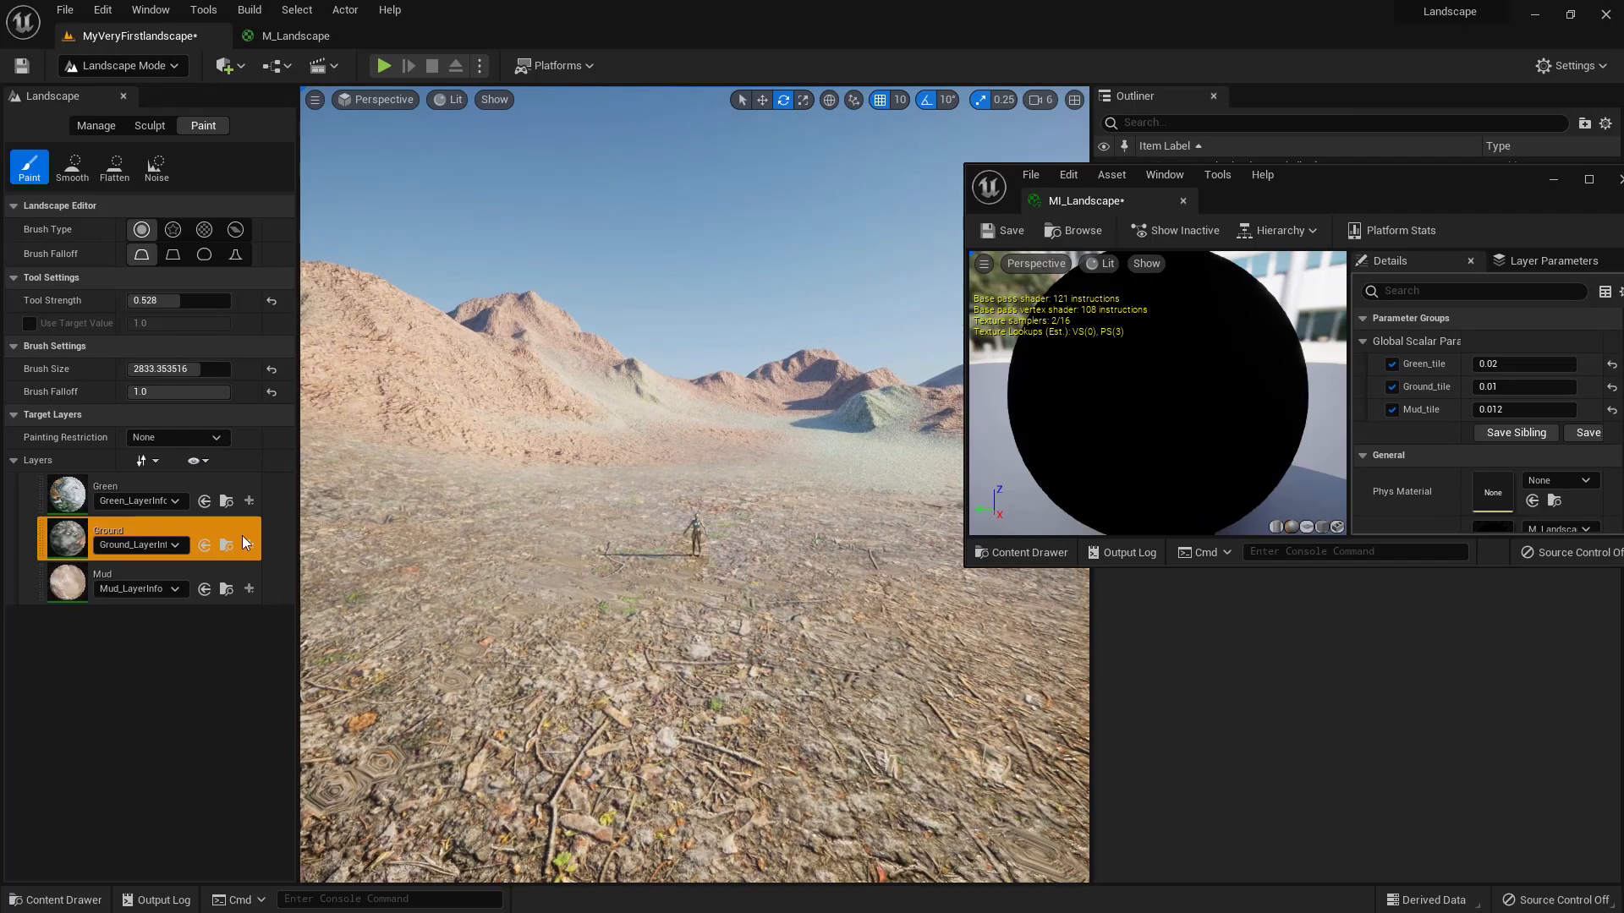
Step: Paint the Green layer over the foreground in front of the mannequin and smooth its transition into the ground
{"action": "left_click", "coordinate": [118, 489]}
{"action": "left_click_drag", "start_coordinate": [774, 708], "coordinate": [699, 663]}
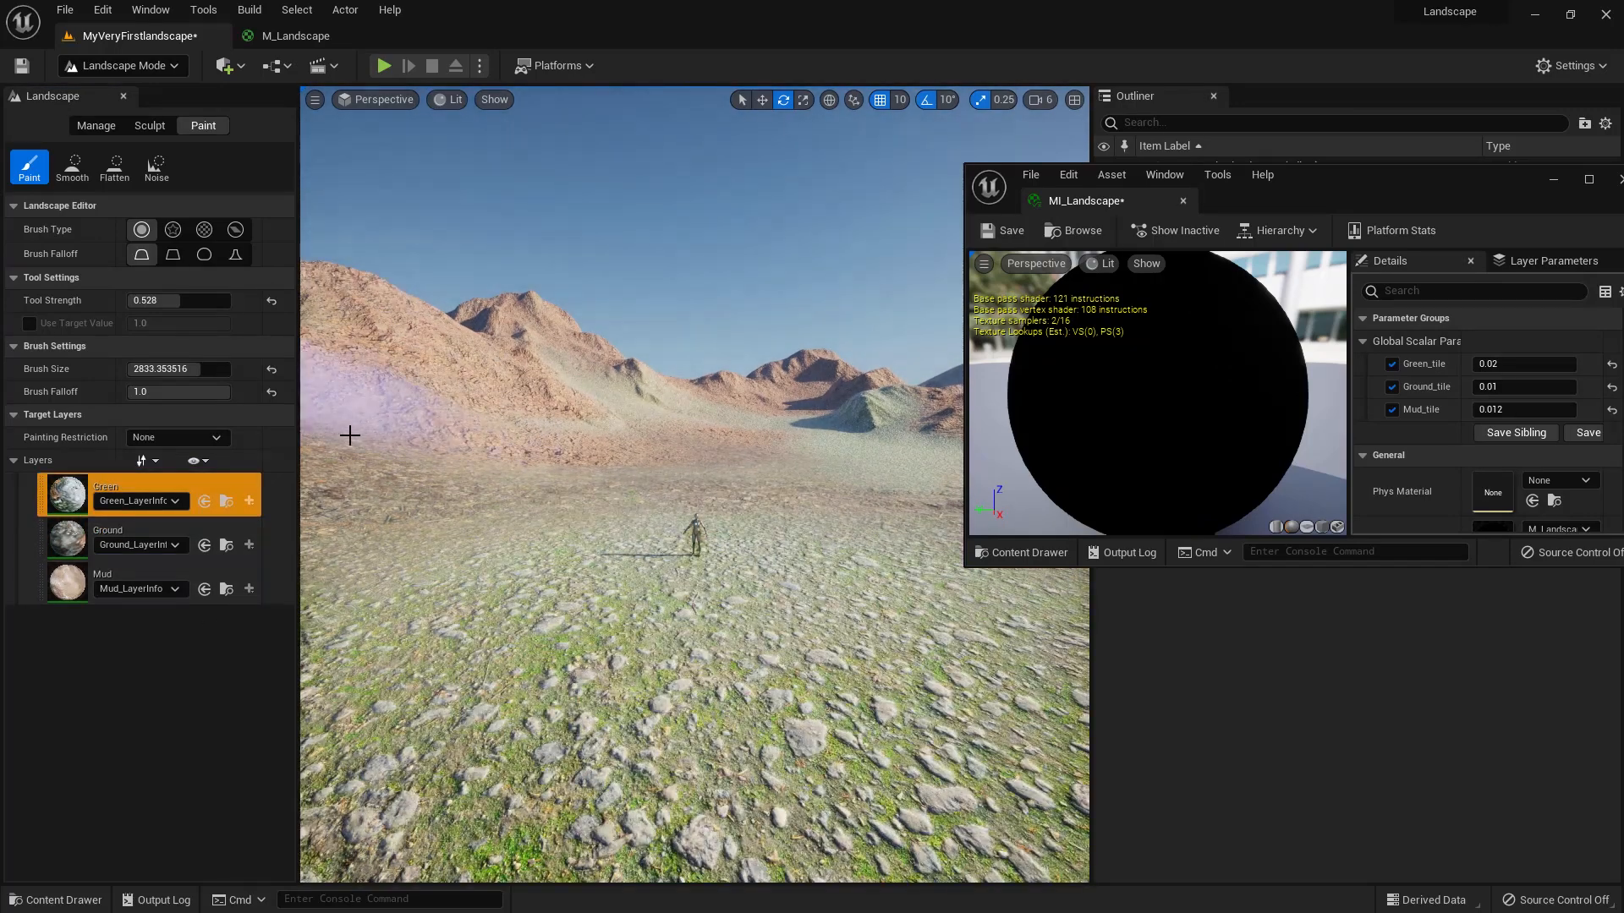
{"action": "left_click", "coordinate": [72, 166]}
{"action": "mouse_move", "coordinate": [698, 671]}
{"action": "left_mouse_down"}
{"action": "mouse_move", "coordinate": [663, 563]}
{"action": "mouse_move", "coordinate": [674, 606]}
{"action": "mouse_move", "coordinate": [736, 622]}
{"action": "left_mouse_up"}
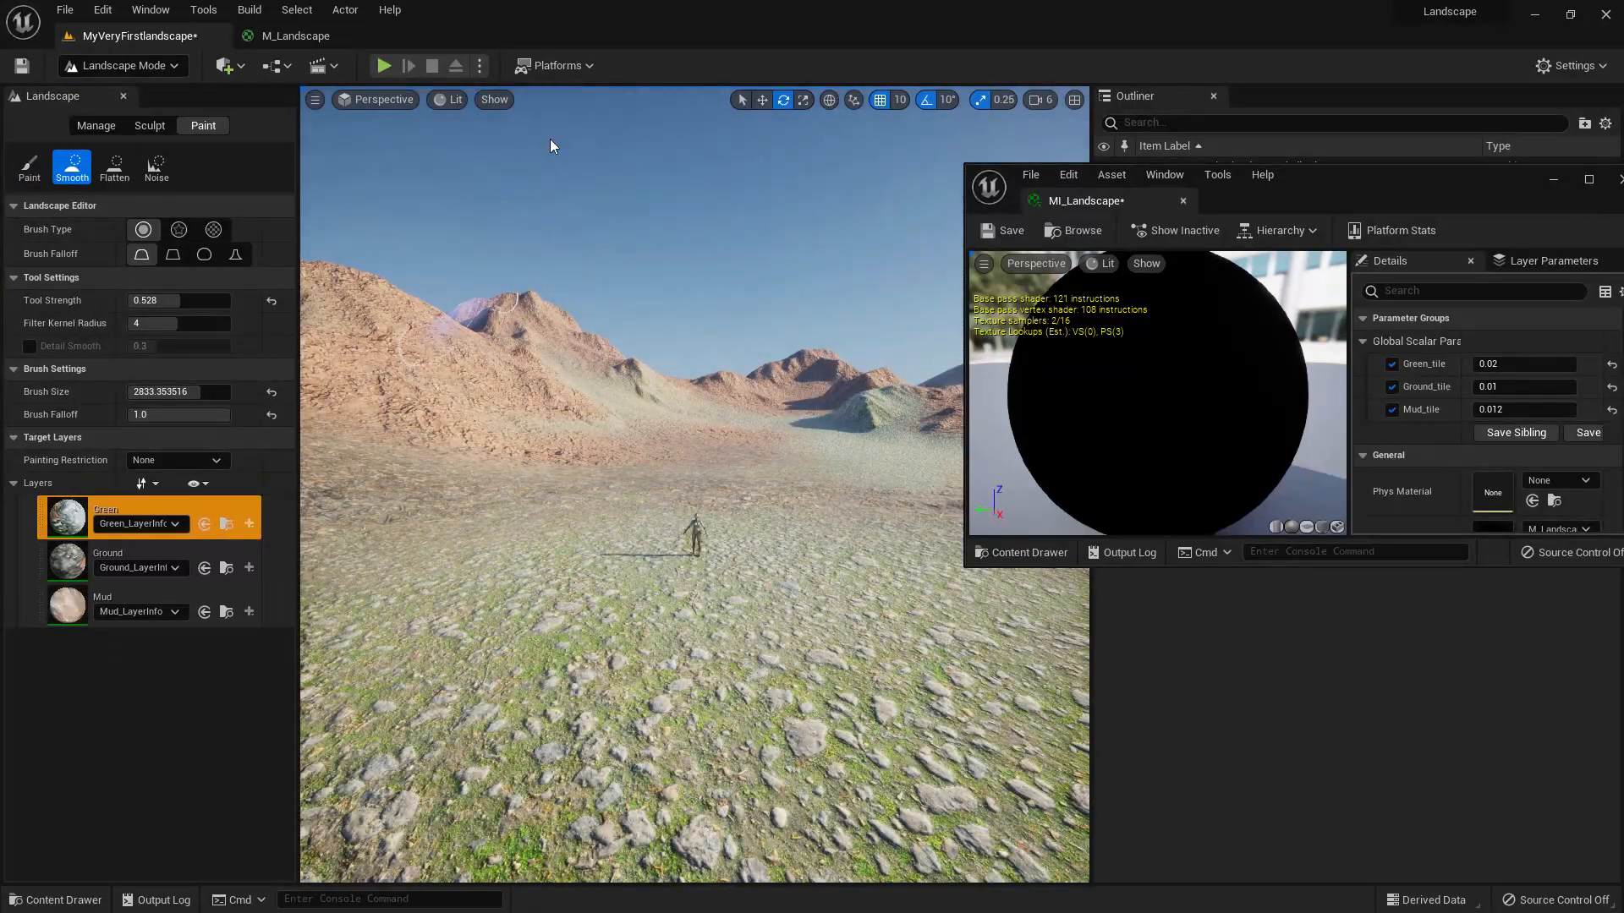
{"action": "right_click_drag", "start_coordinate": [579, 135], "coordinate": [597, 132]}
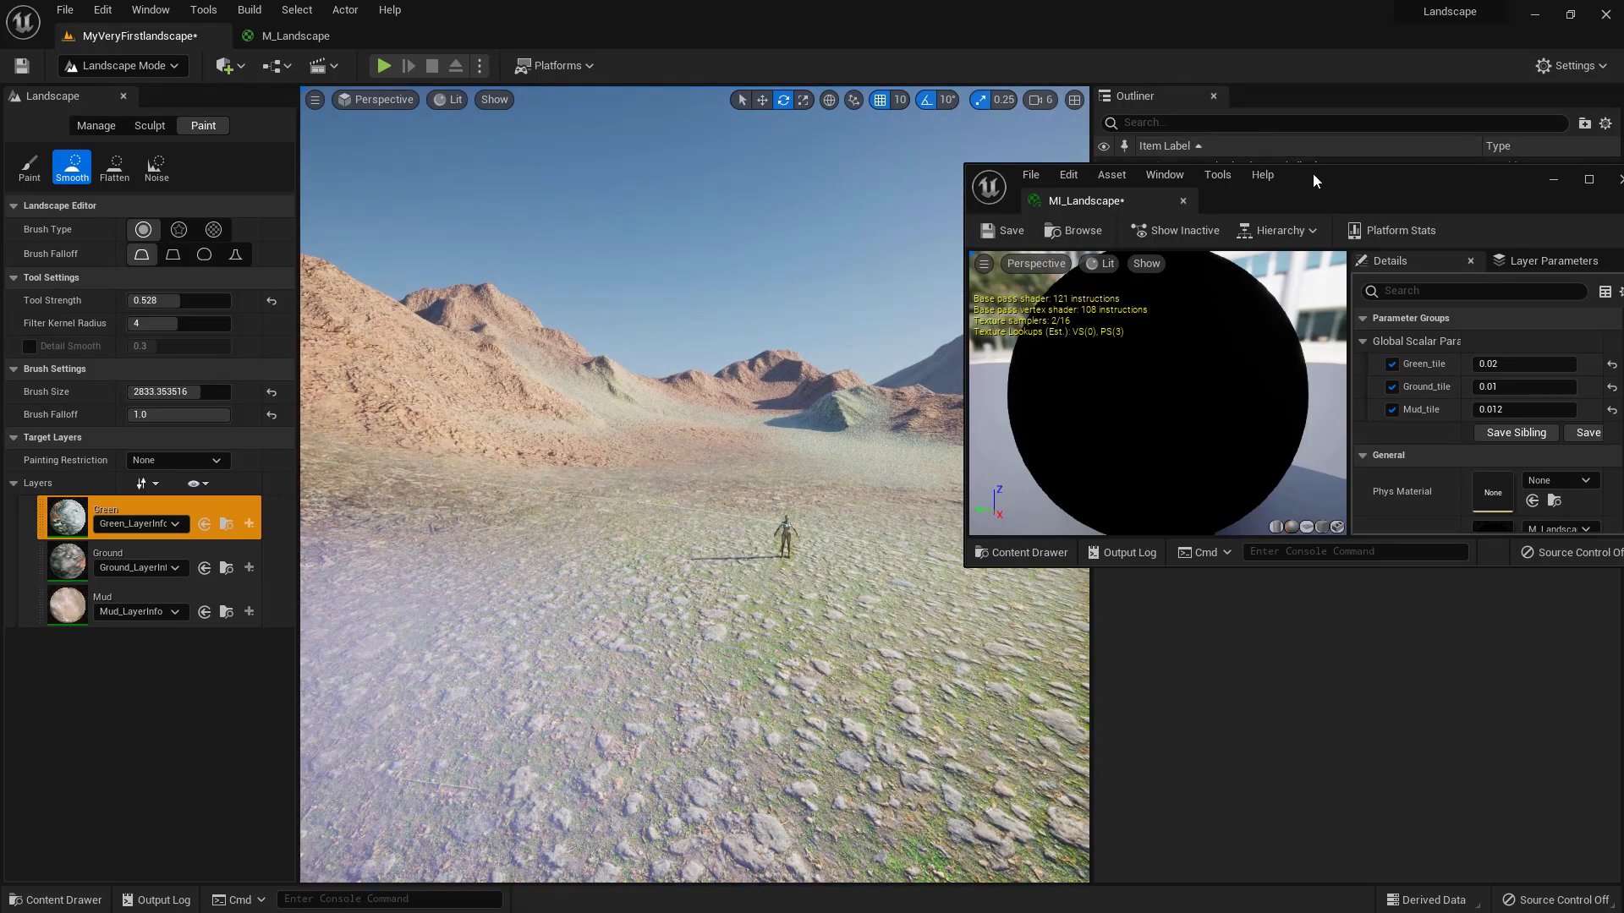
Step: Switch to Select mode, select DirectionalLight2 and adjust its Y rotation to change how the landscape is lit
{"action": "left_click_drag", "start_coordinate": [1313, 172], "coordinate": [1160, 672]}
{"action": "left_click", "coordinate": [120, 66]}
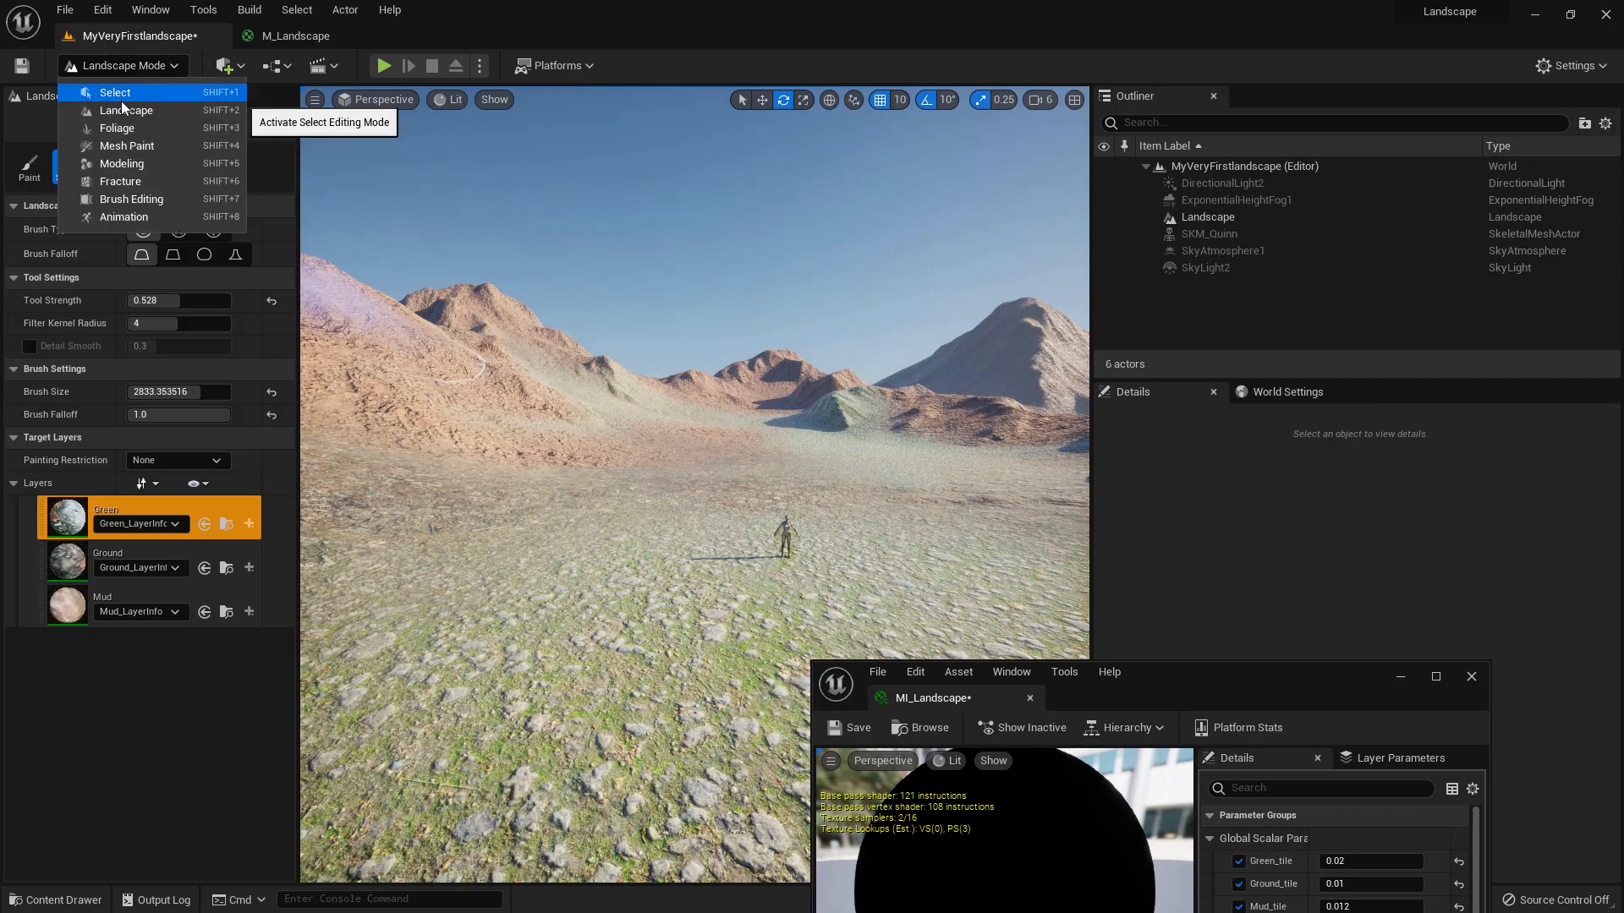
{"action": "left_click", "coordinate": [119, 92]}
{"action": "left_click", "coordinate": [1192, 188]}
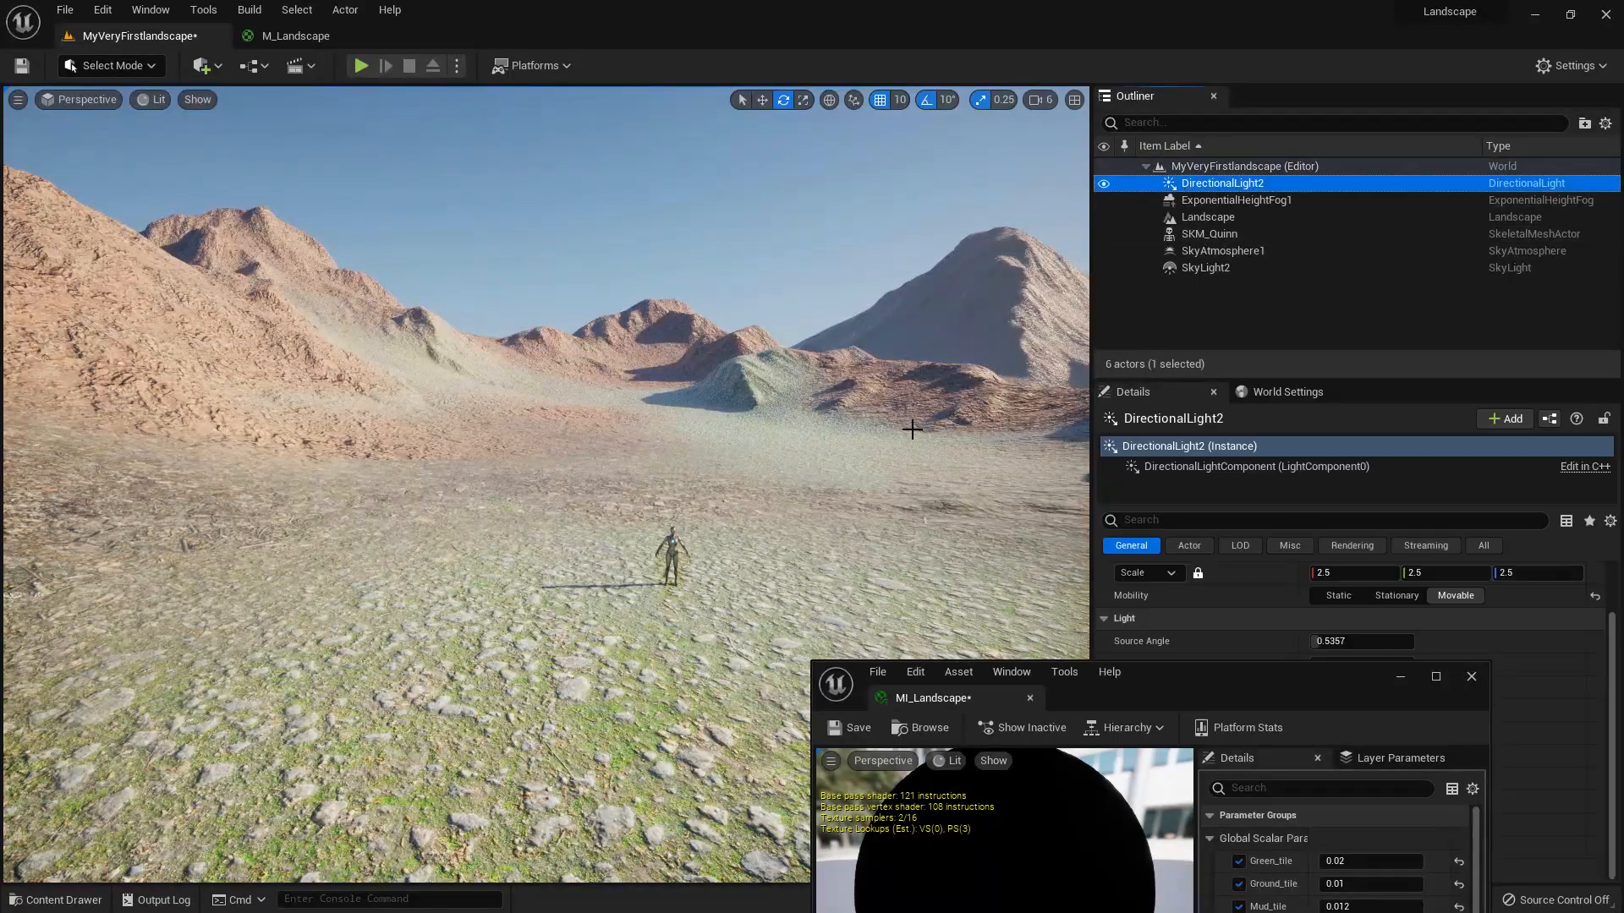
{"action": "left_click_drag", "start_coordinate": [1166, 678], "coordinate": [1249, 798]}
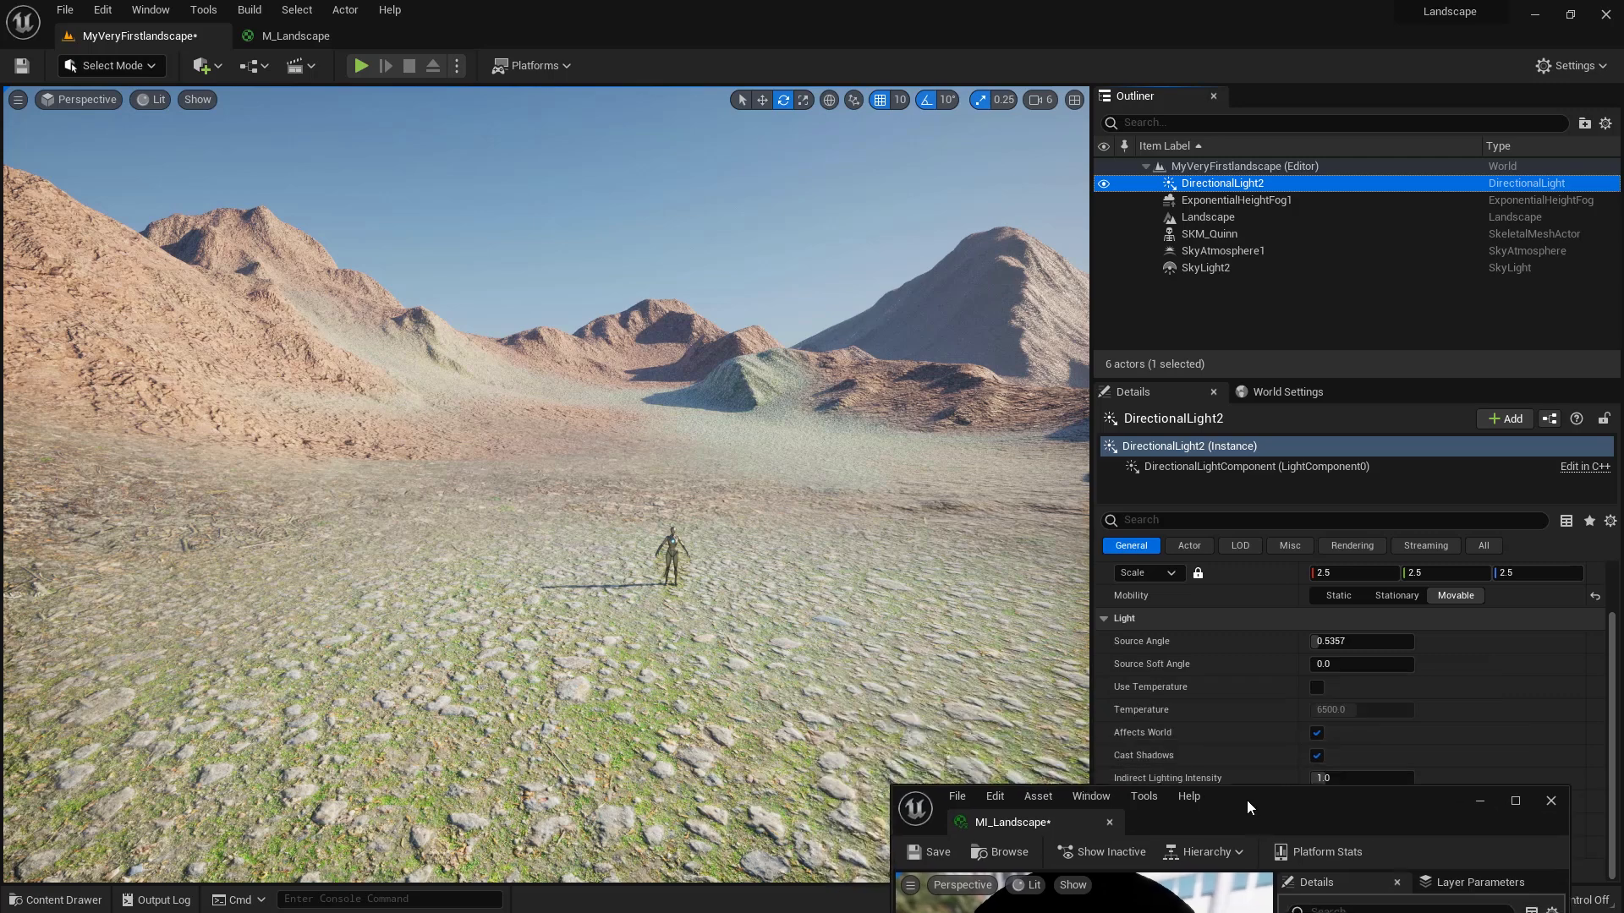
{"action": "scroll", "coordinate": [922, 585], "scroll_direction": "down", "scroll_amount": 4}
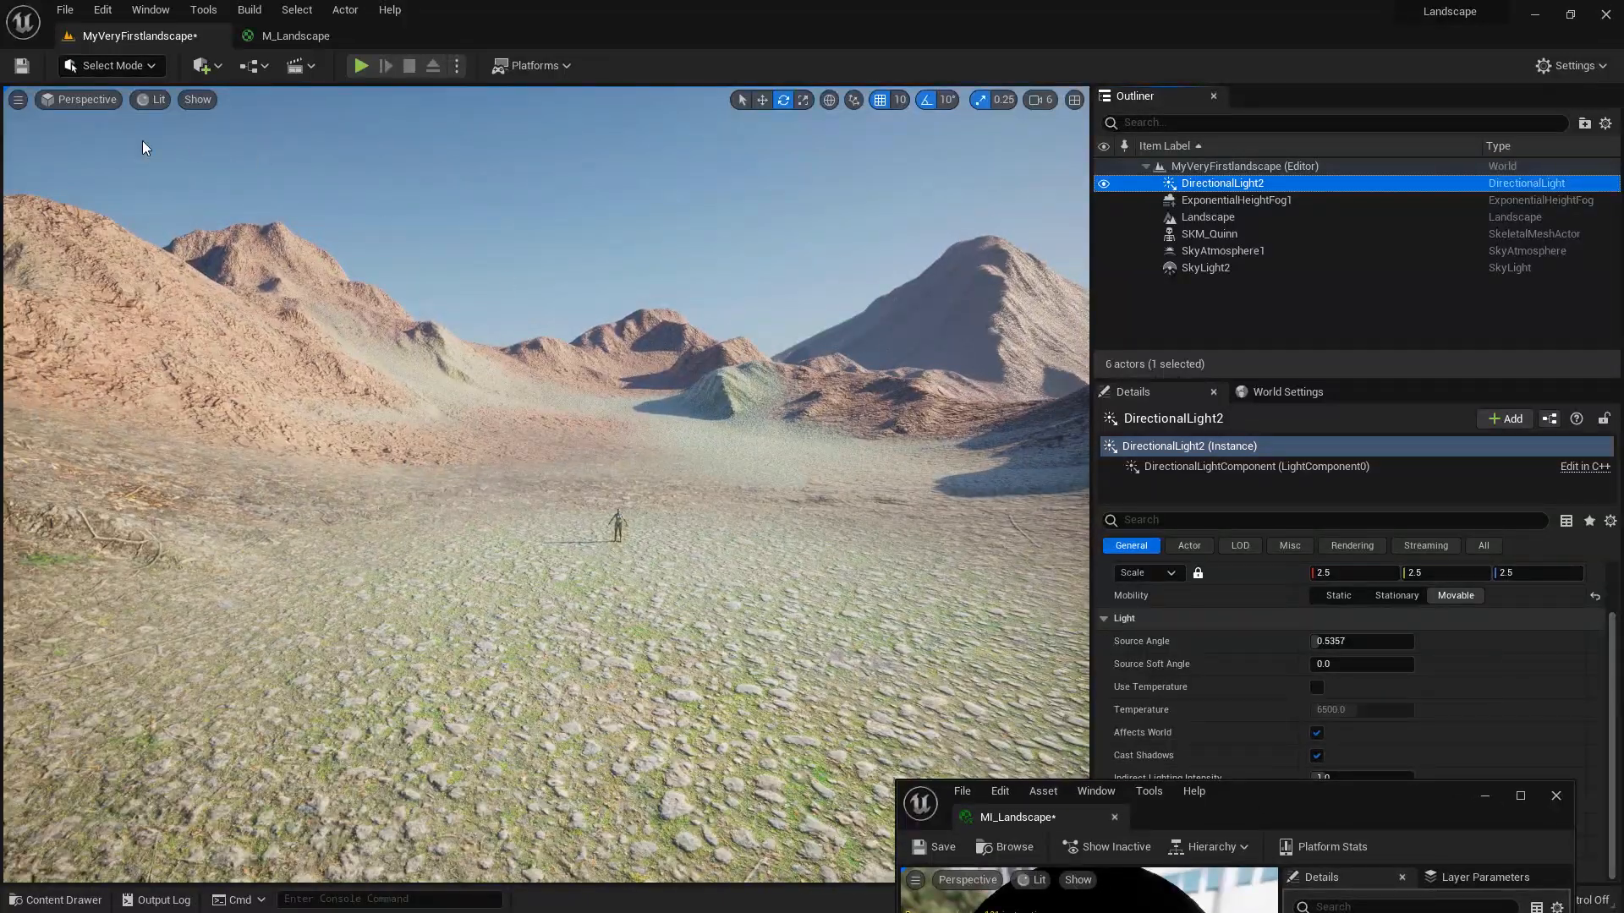
{"action": "scroll", "coordinate": [1343, 619], "scroll_direction": "up", "scroll_amount": 3}
{"action": "left_click_drag", "start_coordinate": [1343, 617], "coordinate": [1538, 618]}
{"action": "left_click", "coordinate": [1353, 183]}
{"action": "key", "text": "ctrl+z"}
{"action": "left_click_drag", "start_coordinate": [1436, 617], "coordinate": [1450, 617]}
Step: Select SKM_Quinn and focus the view on it to examine the ground textures at character scale
{"action": "mouse_move", "coordinate": [571, 640]}
{"action": "right_mouse_down"}
{"action": "mouse_move", "coordinate": [551, 636]}
{"action": "mouse_move", "coordinate": [565, 629]}
{"action": "right_mouse_up"}
{"action": "key", "text": "w"}
{"action": "key", "text": "w"}
{"action": "key", "text": "s"}
{"action": "key", "text": "d"}
{"action": "key", "text": "a"}
{"action": "double_click", "coordinate": [1188, 239]}
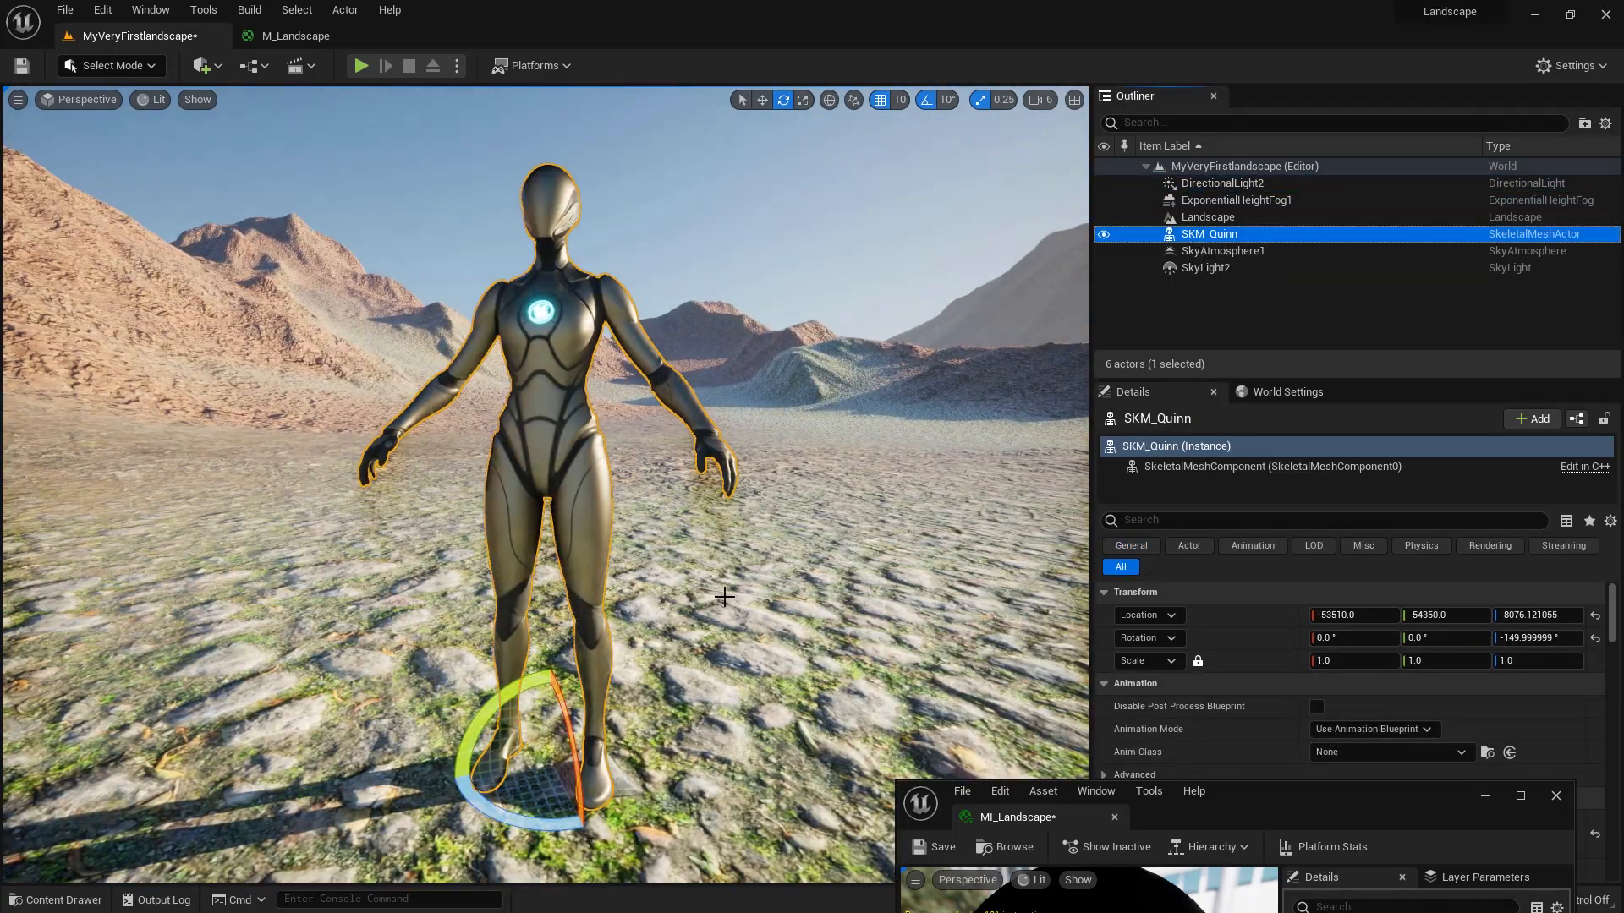
Step: Compare fog densities of 0.1 and 0.05 on ExponentialHeightFog1 and set the value to 0.05
{"action": "left_click", "coordinate": [1233, 201]}
{"action": "left_click", "coordinate": [1346, 709]}
{"action": "type", "text": "0.1"}
{"action": "key", "text": "Return"}
{"action": "type", "text": ".05"}
{"action": "key", "text": "Return"}
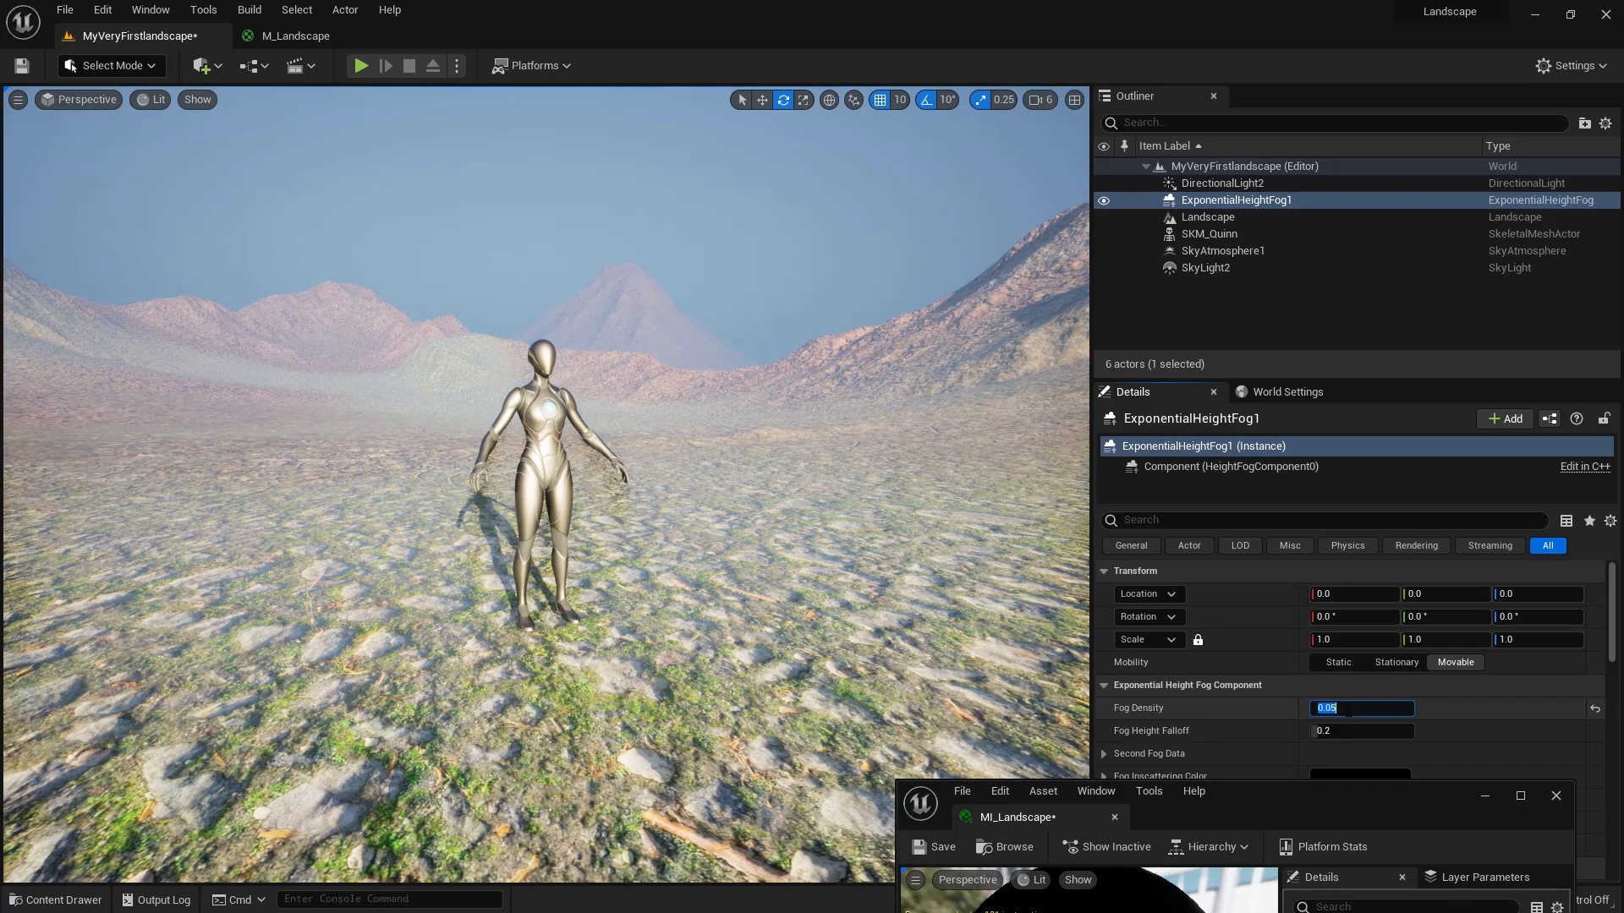
{"action": "type", "text": ".1"}
{"action": "key", "text": "Return"}
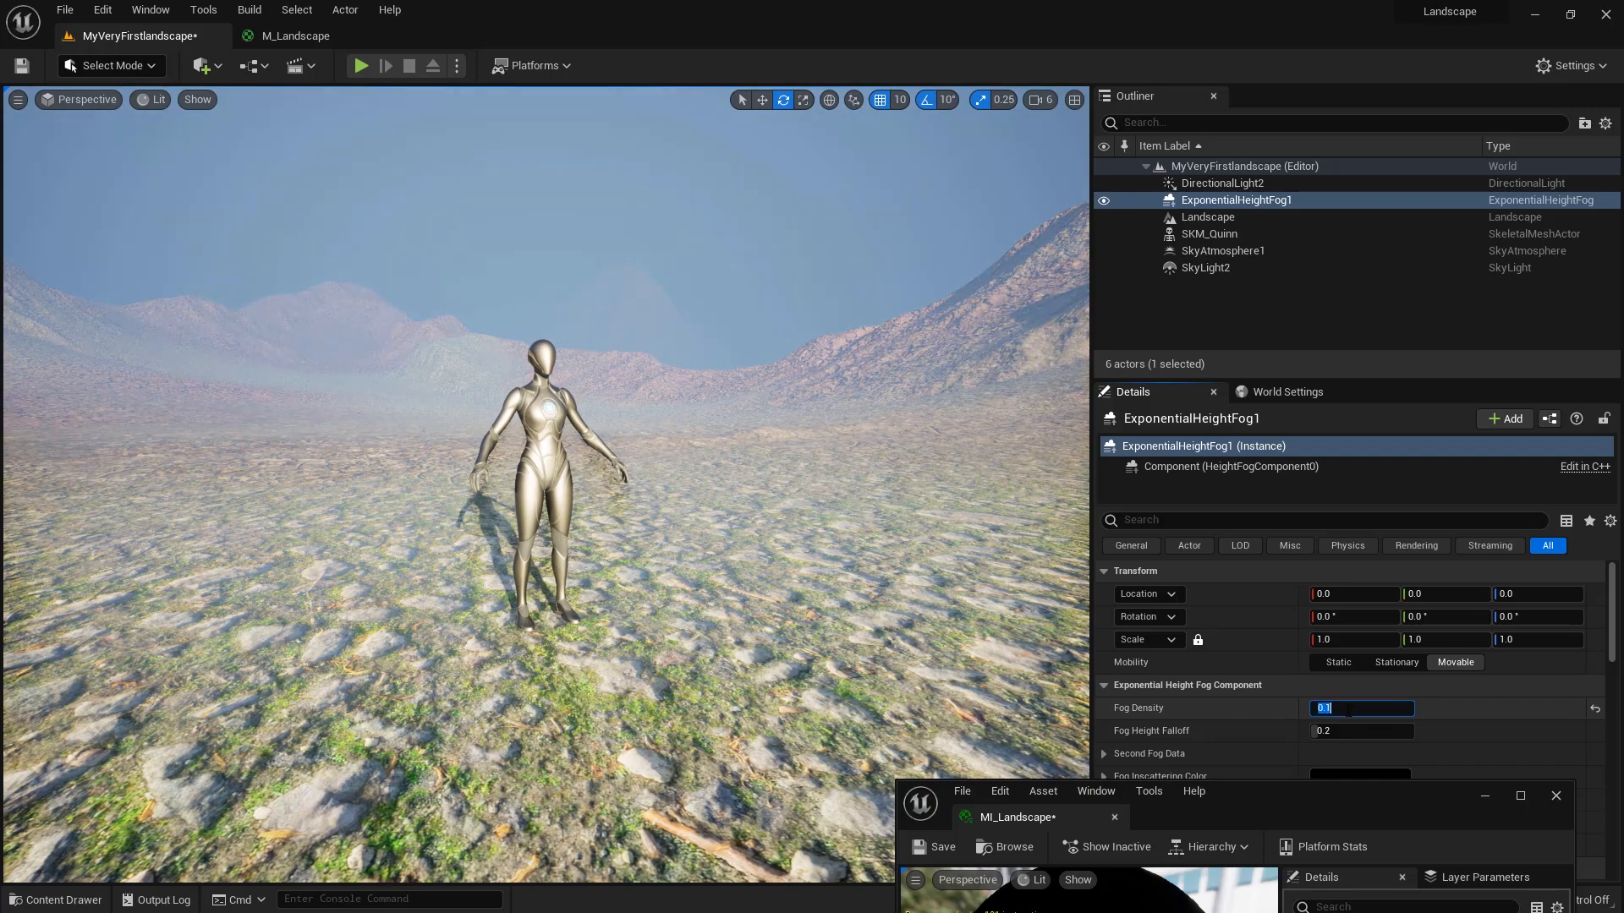
{"action": "type", "text": ".05"}
{"action": "key", "text": "Return"}
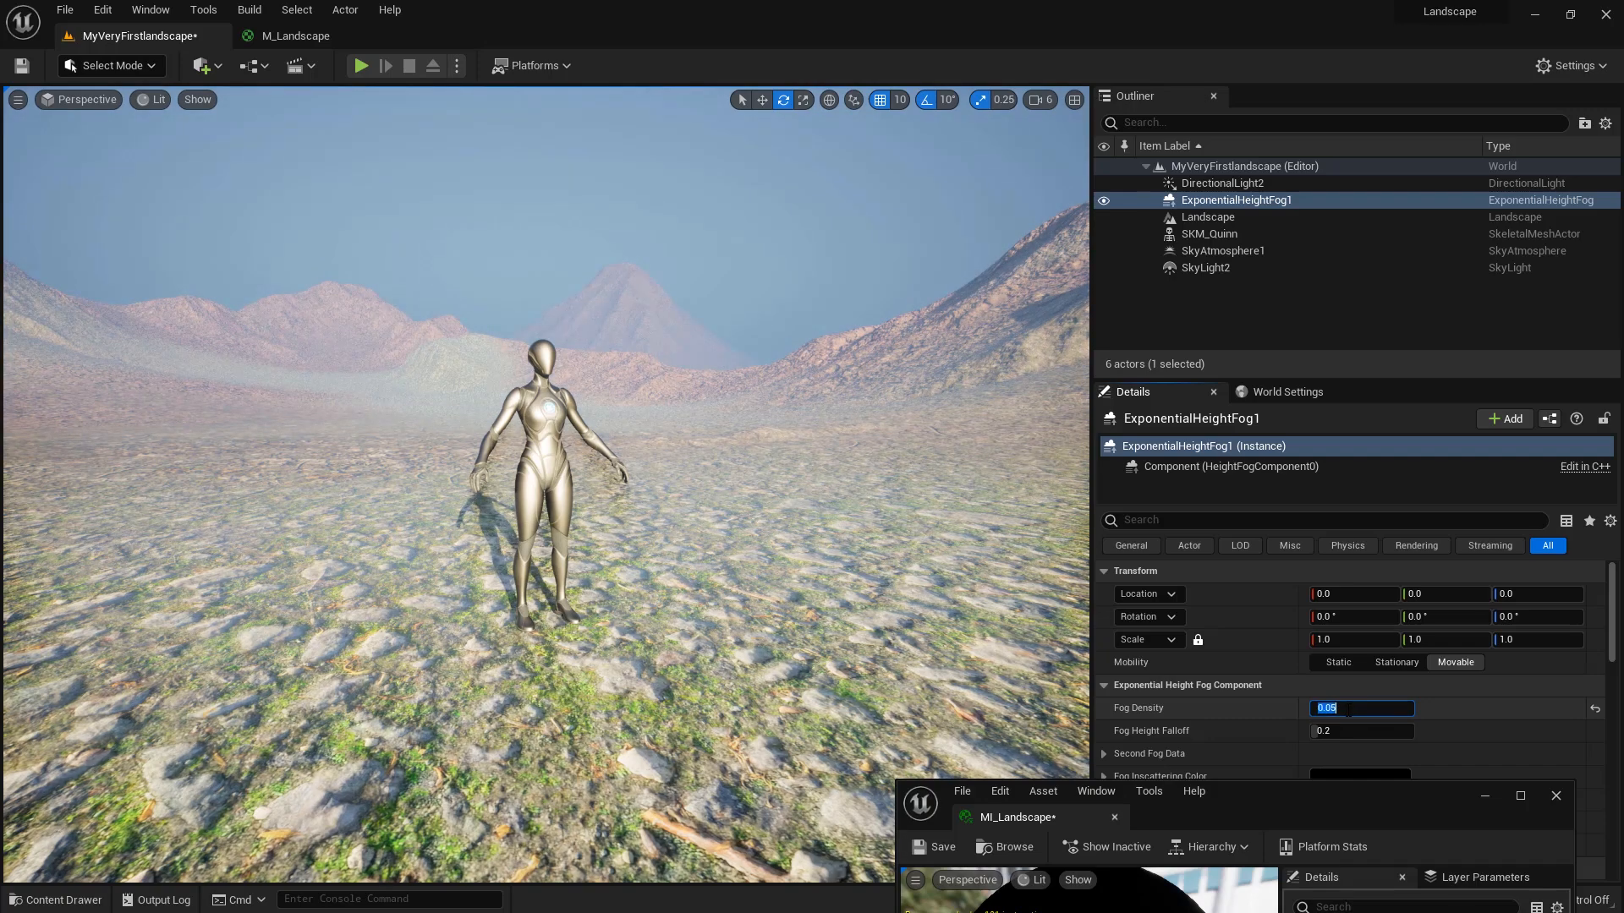
Step: Return to Landscape mode for the terrain around the mannequin
{"action": "mouse_move", "coordinate": [412, 532]}
{"action": "left_mouse_down", "text": "alt"}
{"action": "mouse_move", "coordinate": [17, 528]}
{"action": "mouse_move", "coordinate": [461, 530]}
{"action": "left_mouse_up", "text": "alt"}
{"action": "key", "text": "shift+2"}
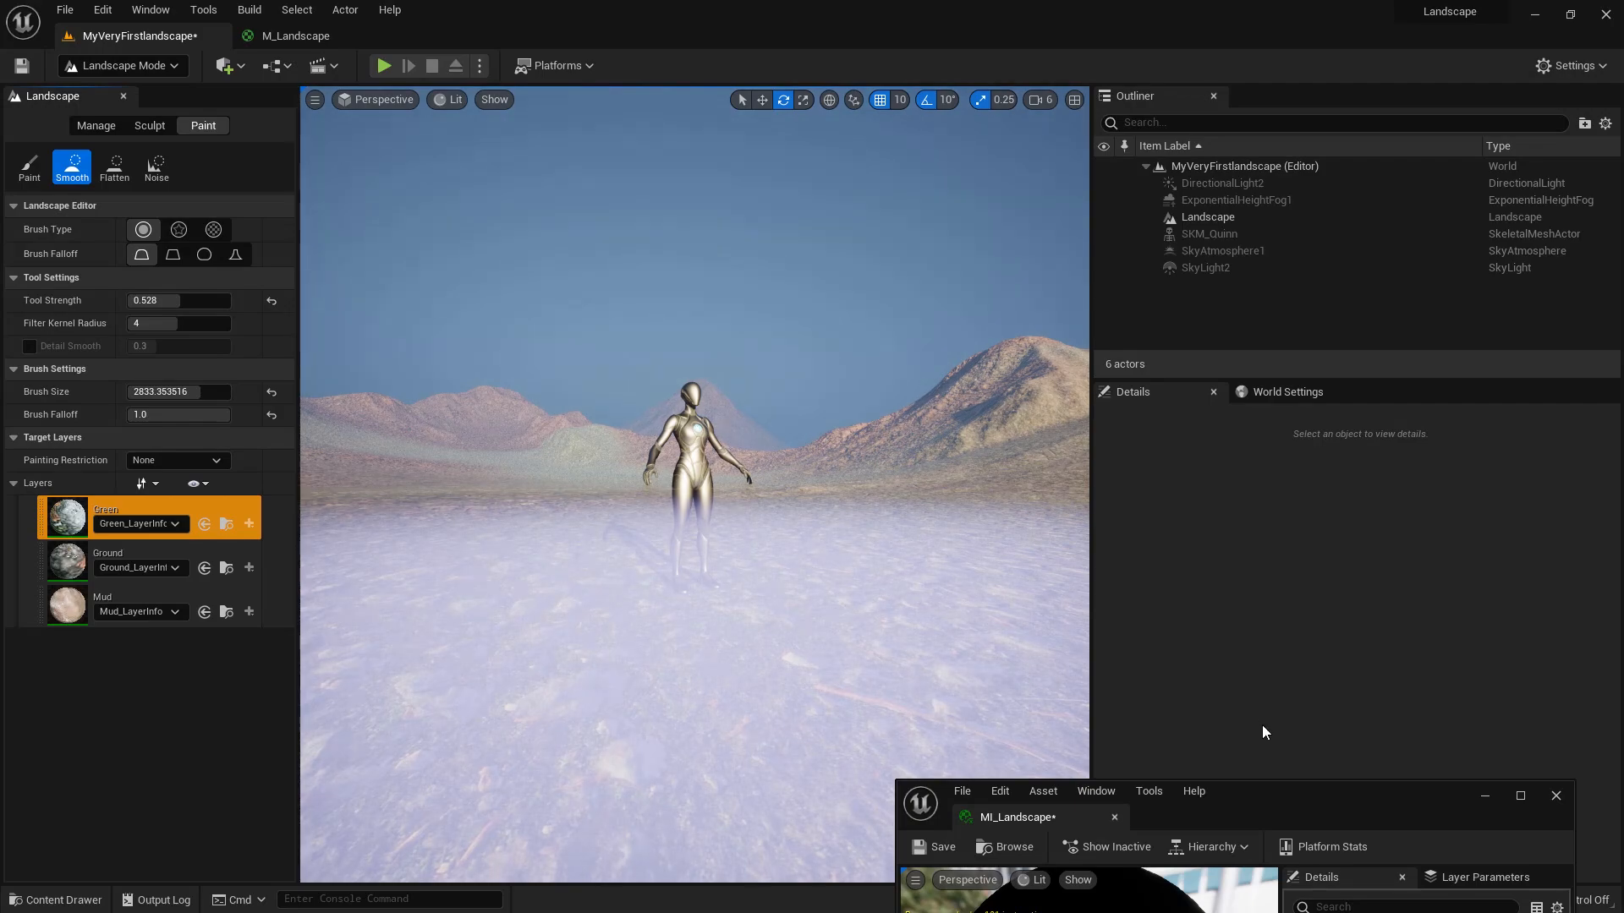
Step: Review the Green_tile, Ground_tile and Mud_tile parameters of the MI_Landscape material instance, reopening it from the Materials folder, and close its editor
{"action": "mouse_move", "coordinate": [1305, 793]}
{"action": "left_mouse_down"}
{"action": "mouse_move", "coordinate": [1286, 652]}
{"action": "mouse_move", "coordinate": [856, 139]}
{"action": "left_mouse_up"}
{"action": "double_click", "coordinate": [856, 139]}
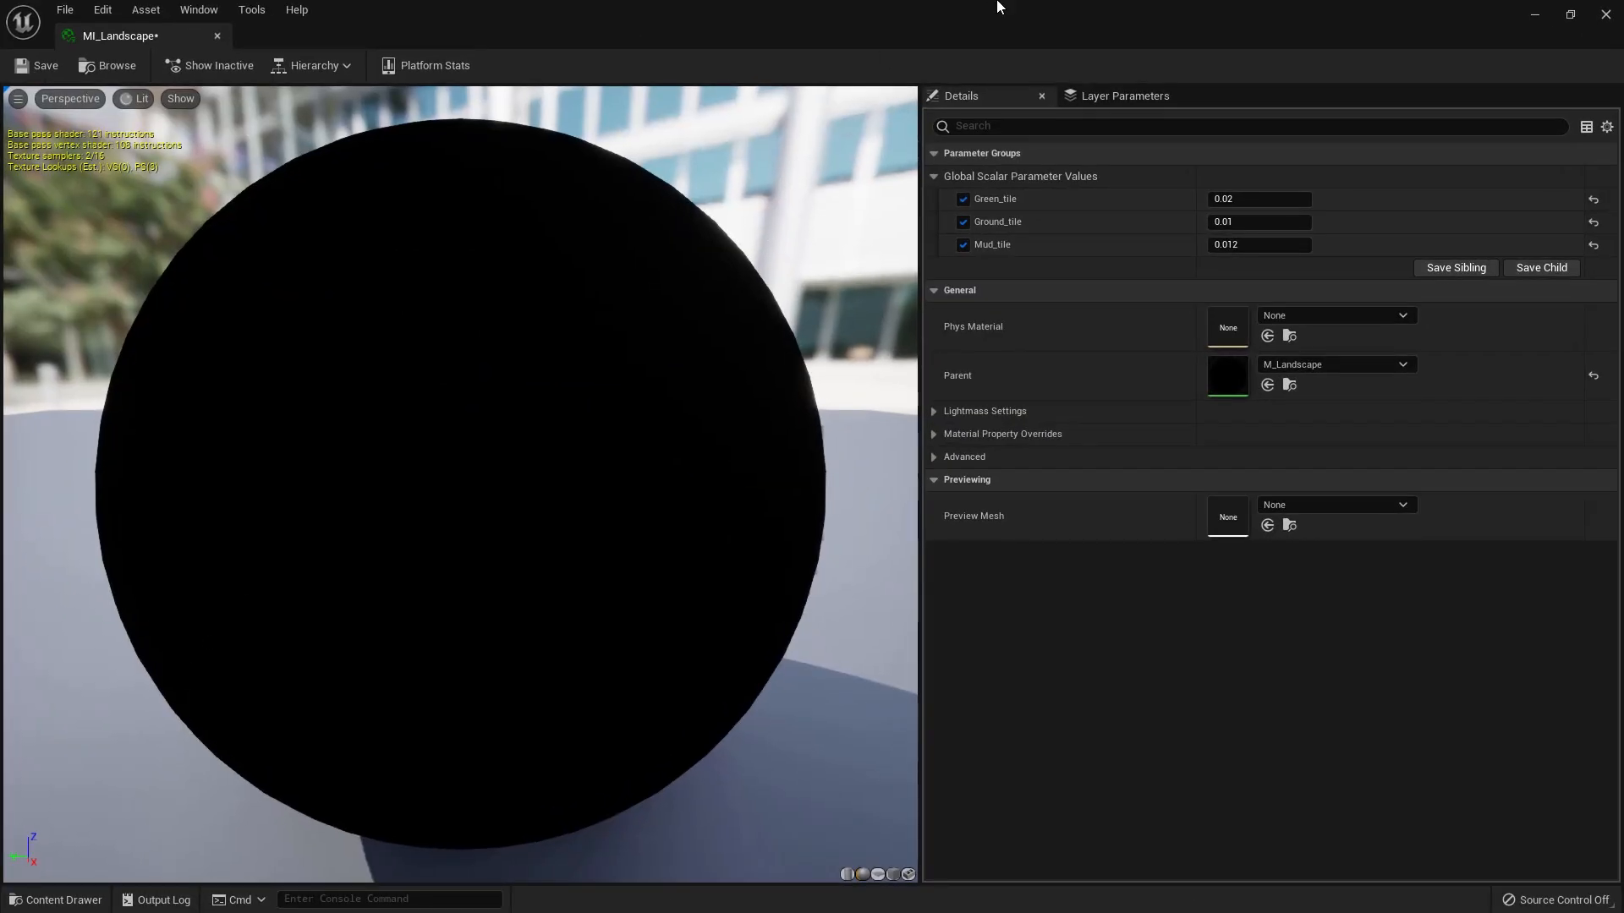
{"action": "left_click", "coordinate": [1535, 14]}
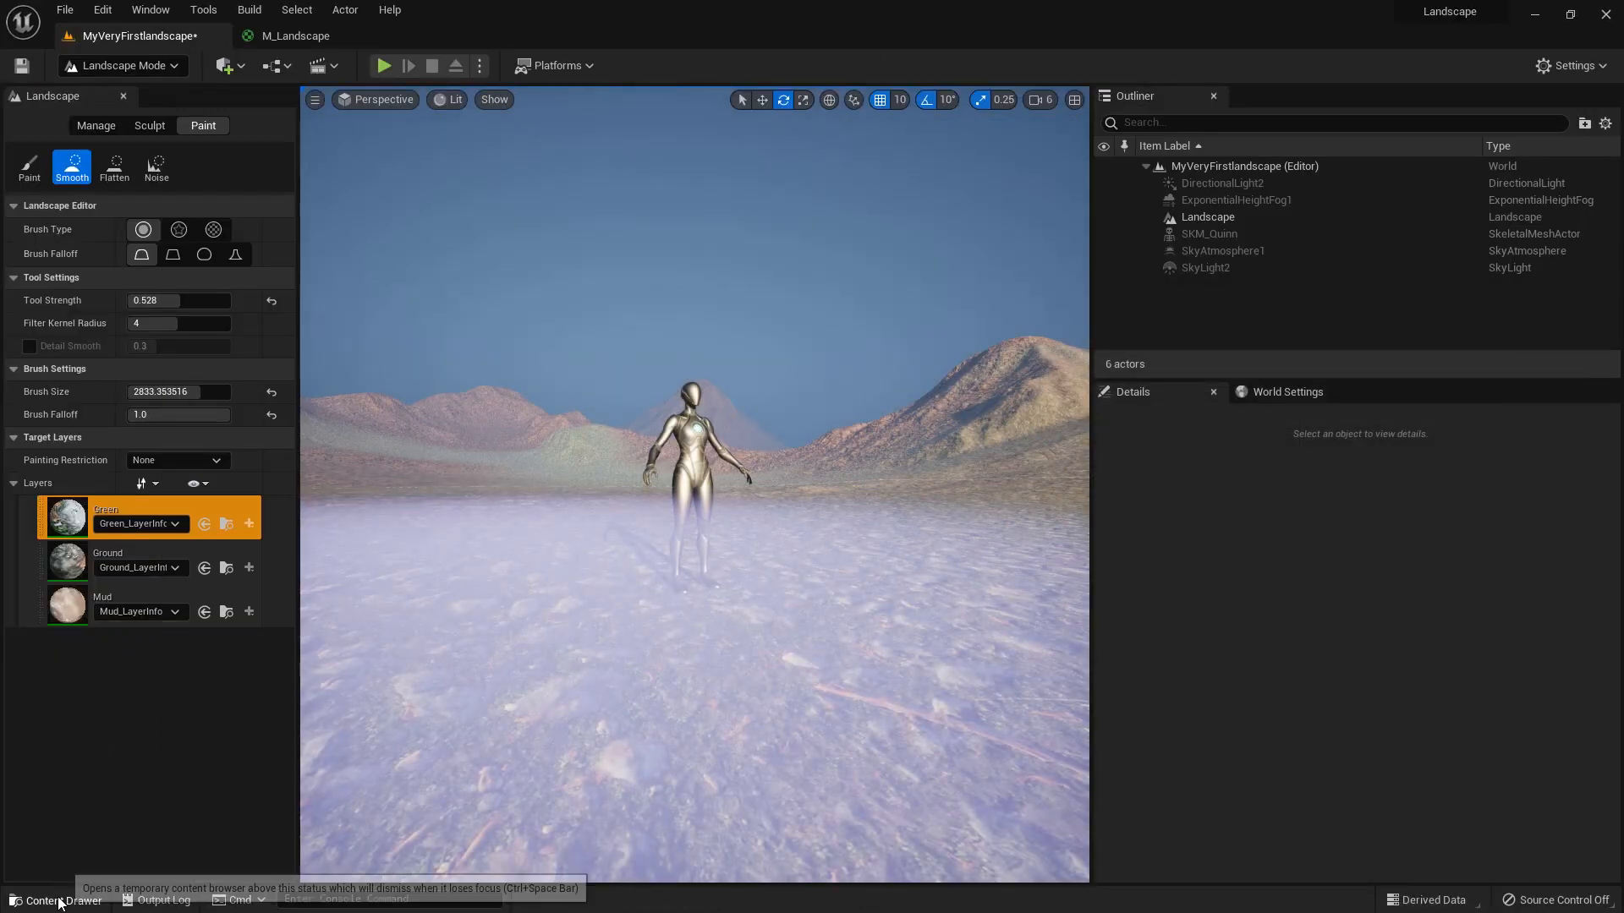
{"action": "left_click", "coordinate": [59, 900]}
{"action": "left_click", "coordinate": [108, 826]}
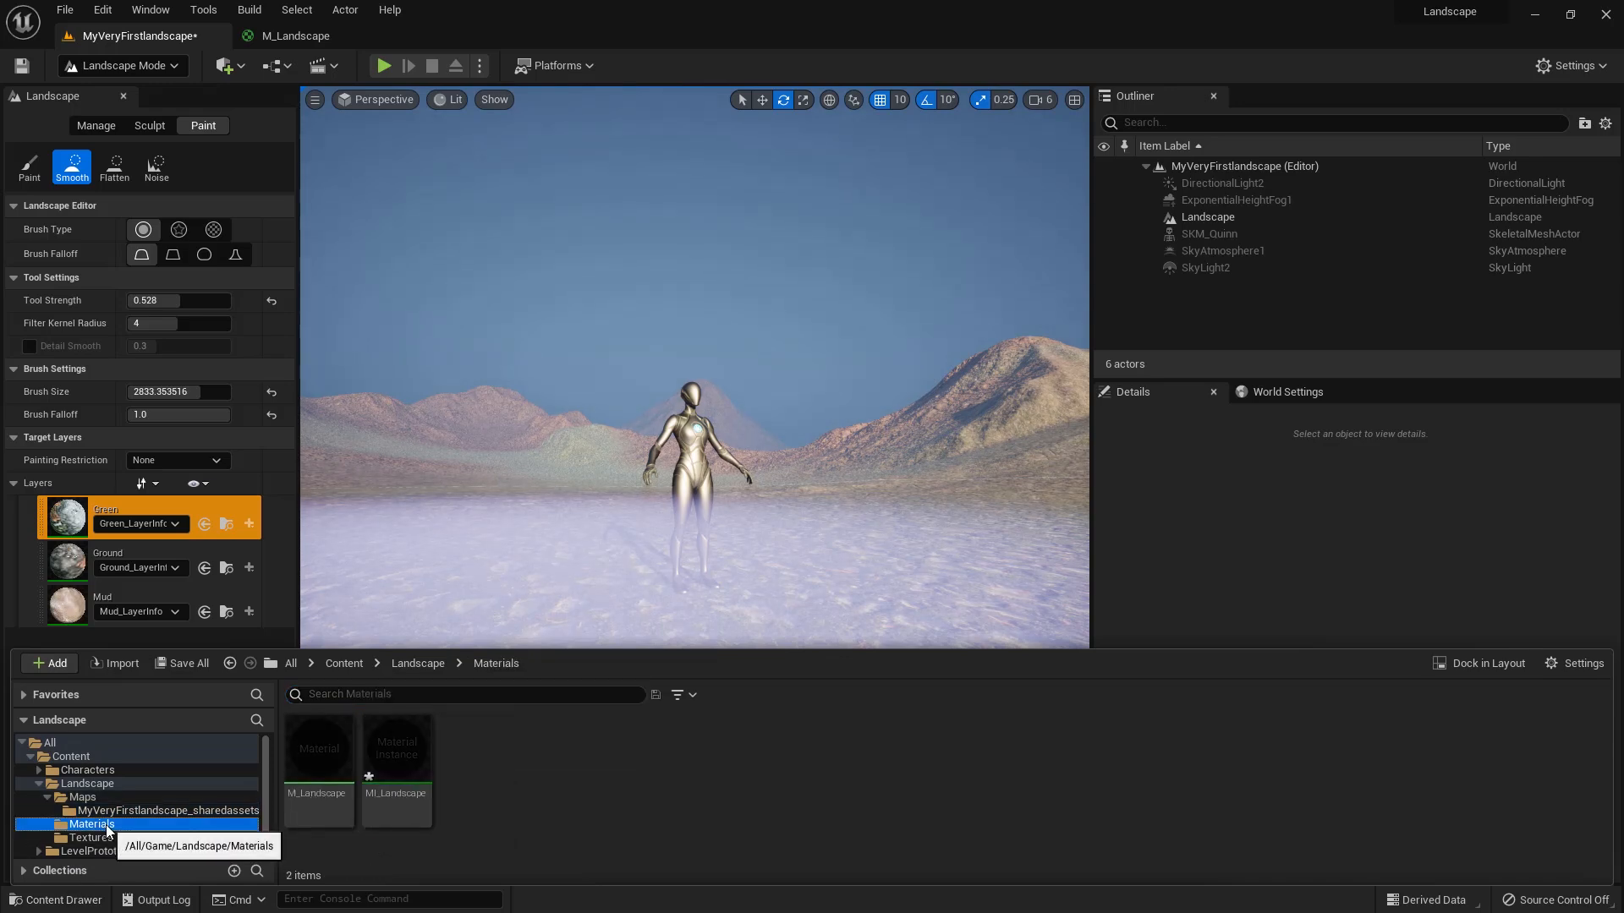
{"action": "double_click", "coordinate": [401, 772]}
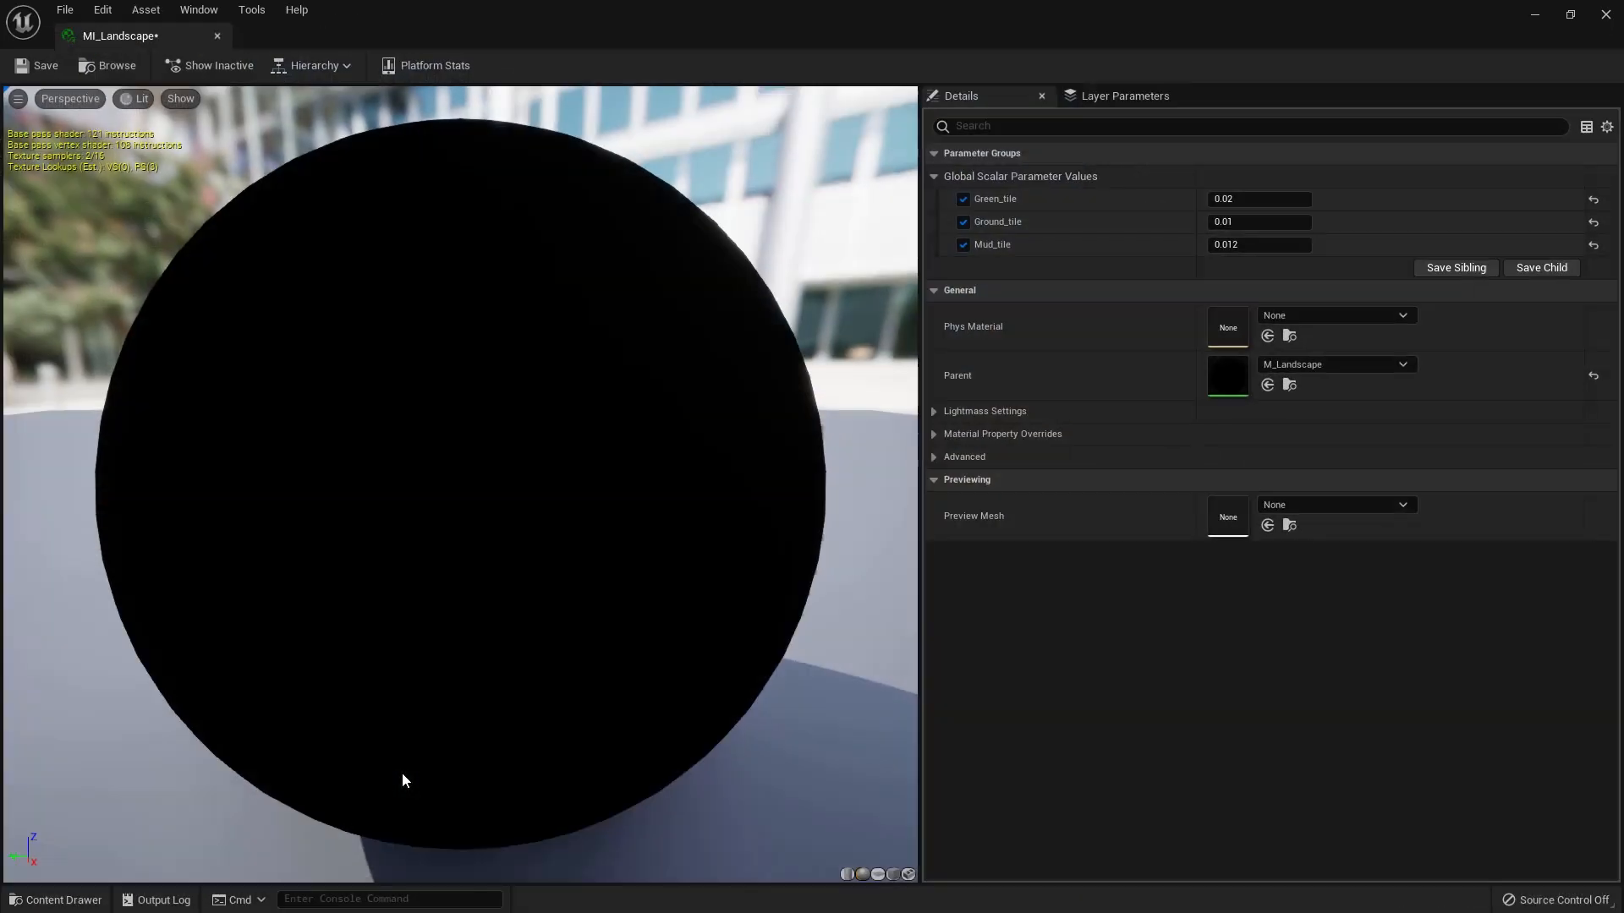
{"action": "left_click", "coordinate": [1605, 17]}
Step: Open the M_Landscape material from the Materials folder and examine its Green, Ground and Mud node groups
{"action": "left_click", "coordinate": [60, 900]}
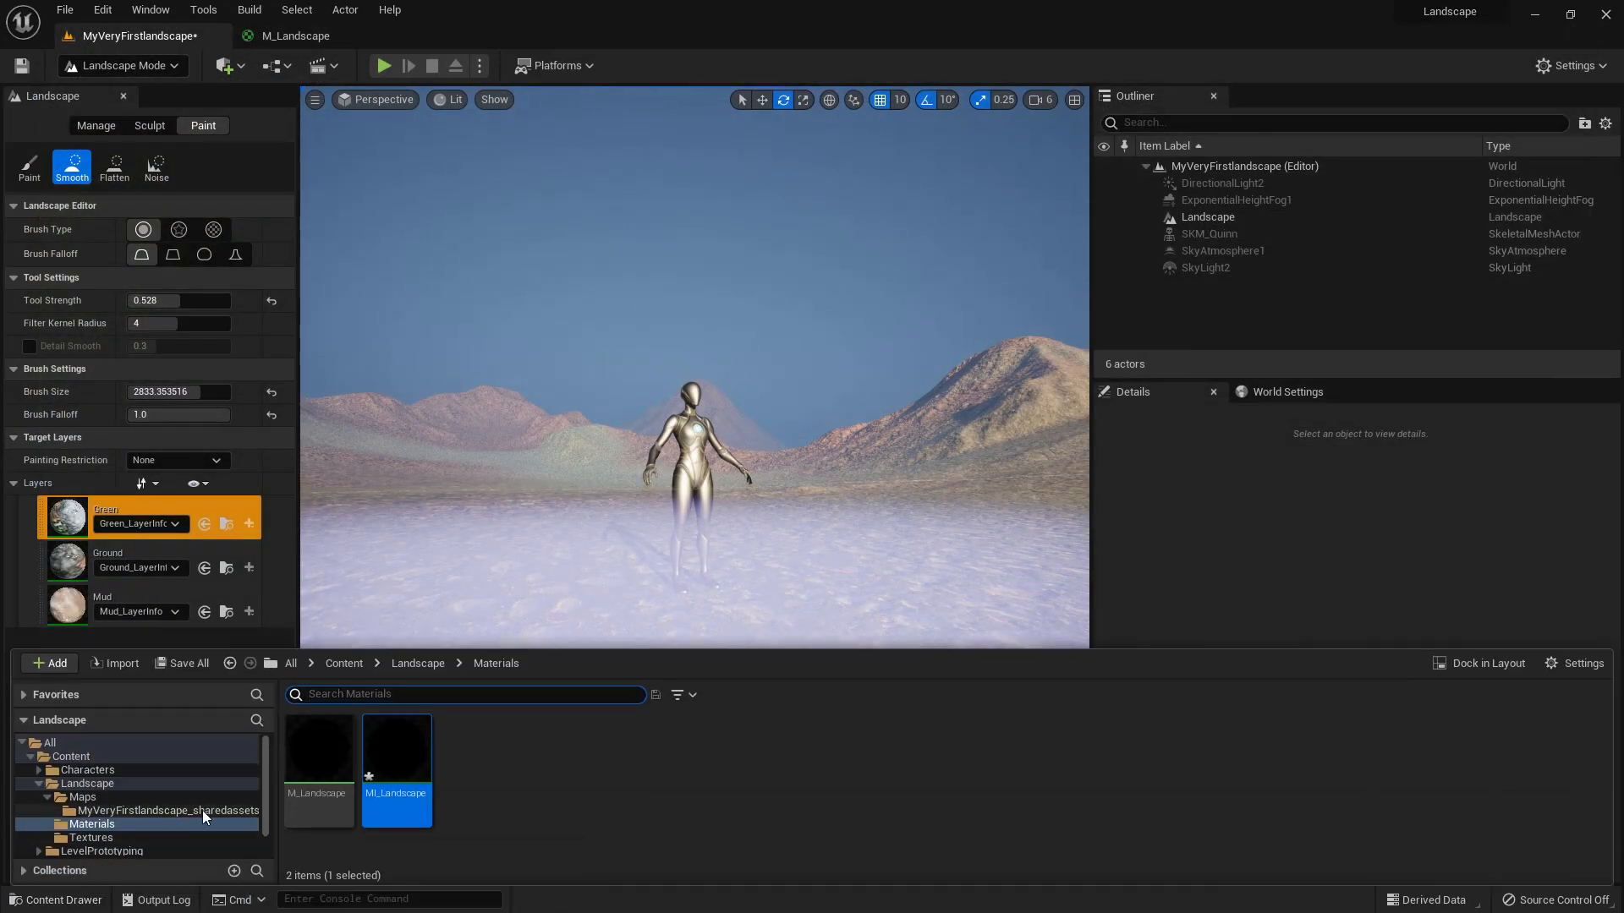
{"action": "double_click", "coordinate": [318, 752]}
{"action": "scroll", "coordinate": [956, 457], "scroll_direction": "up", "scroll_amount": 3}
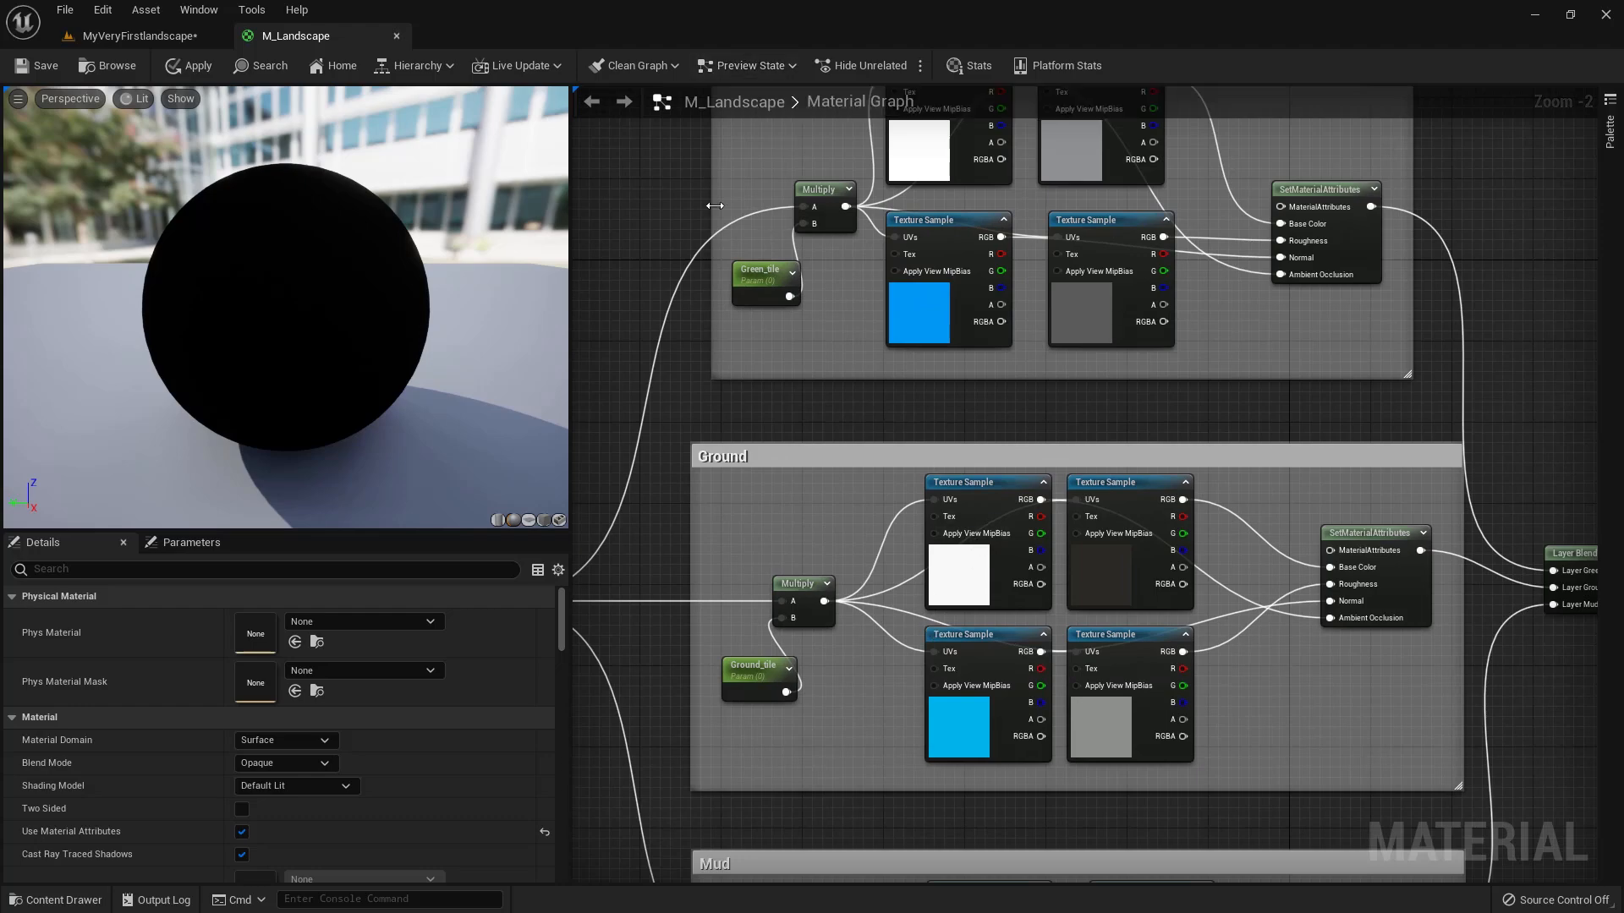
{"action": "scroll", "coordinate": [719, 211], "scroll_direction": "down", "scroll_amount": 4}
{"action": "scroll", "coordinate": [763, 265], "scroll_direction": "up", "scroll_amount": 2}
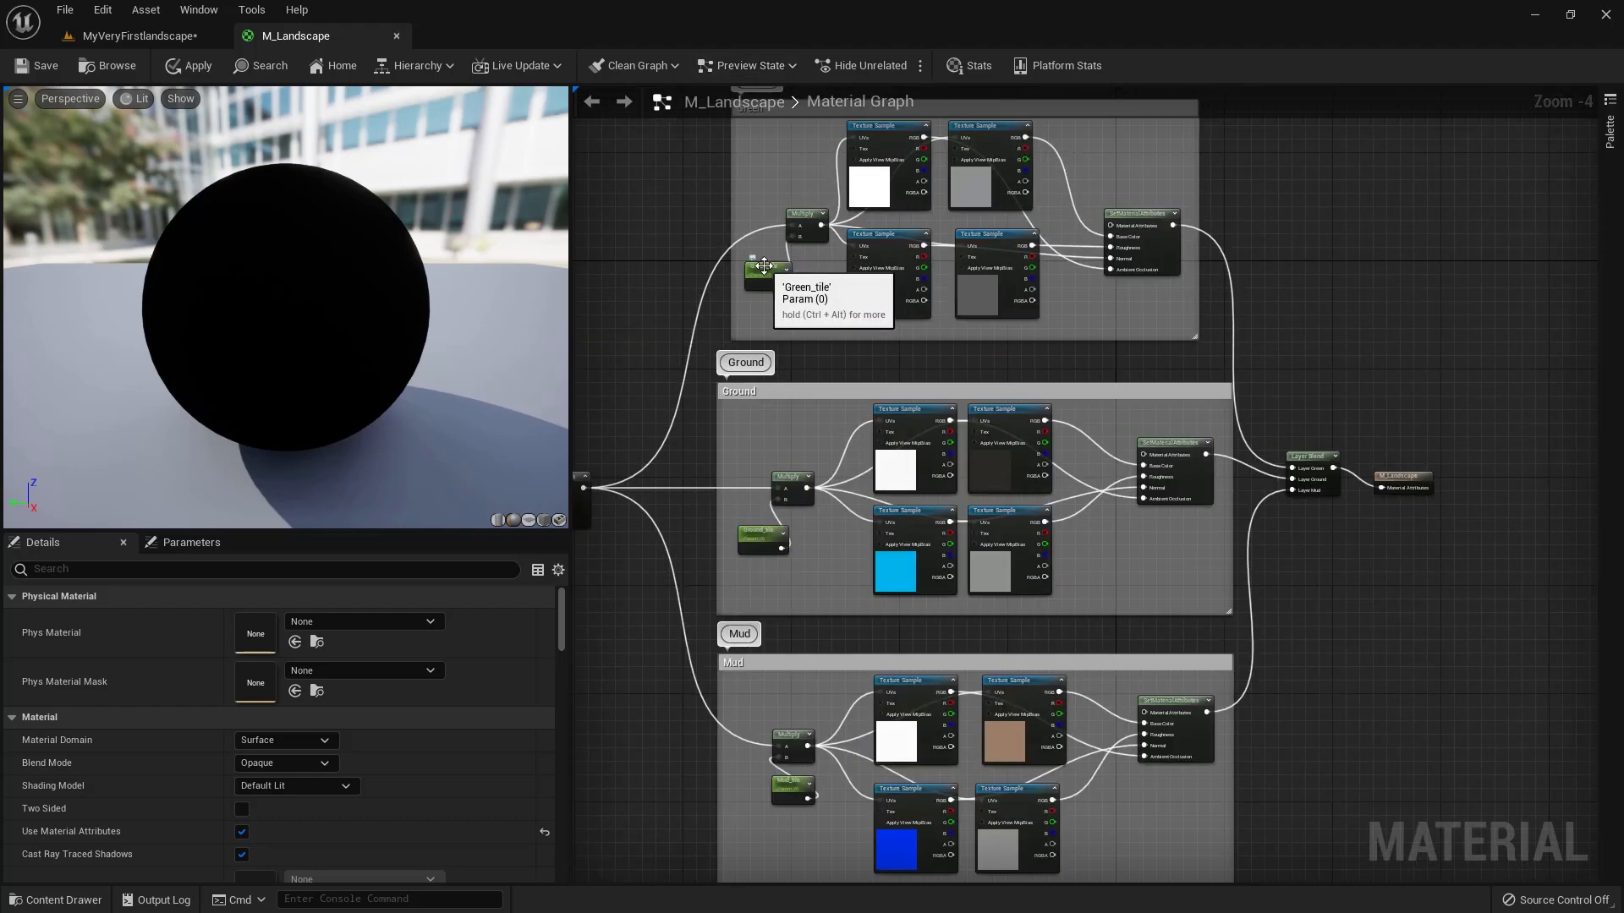
{"action": "scroll", "coordinate": [1331, 303], "scroll_direction": "down", "scroll_amount": 1}
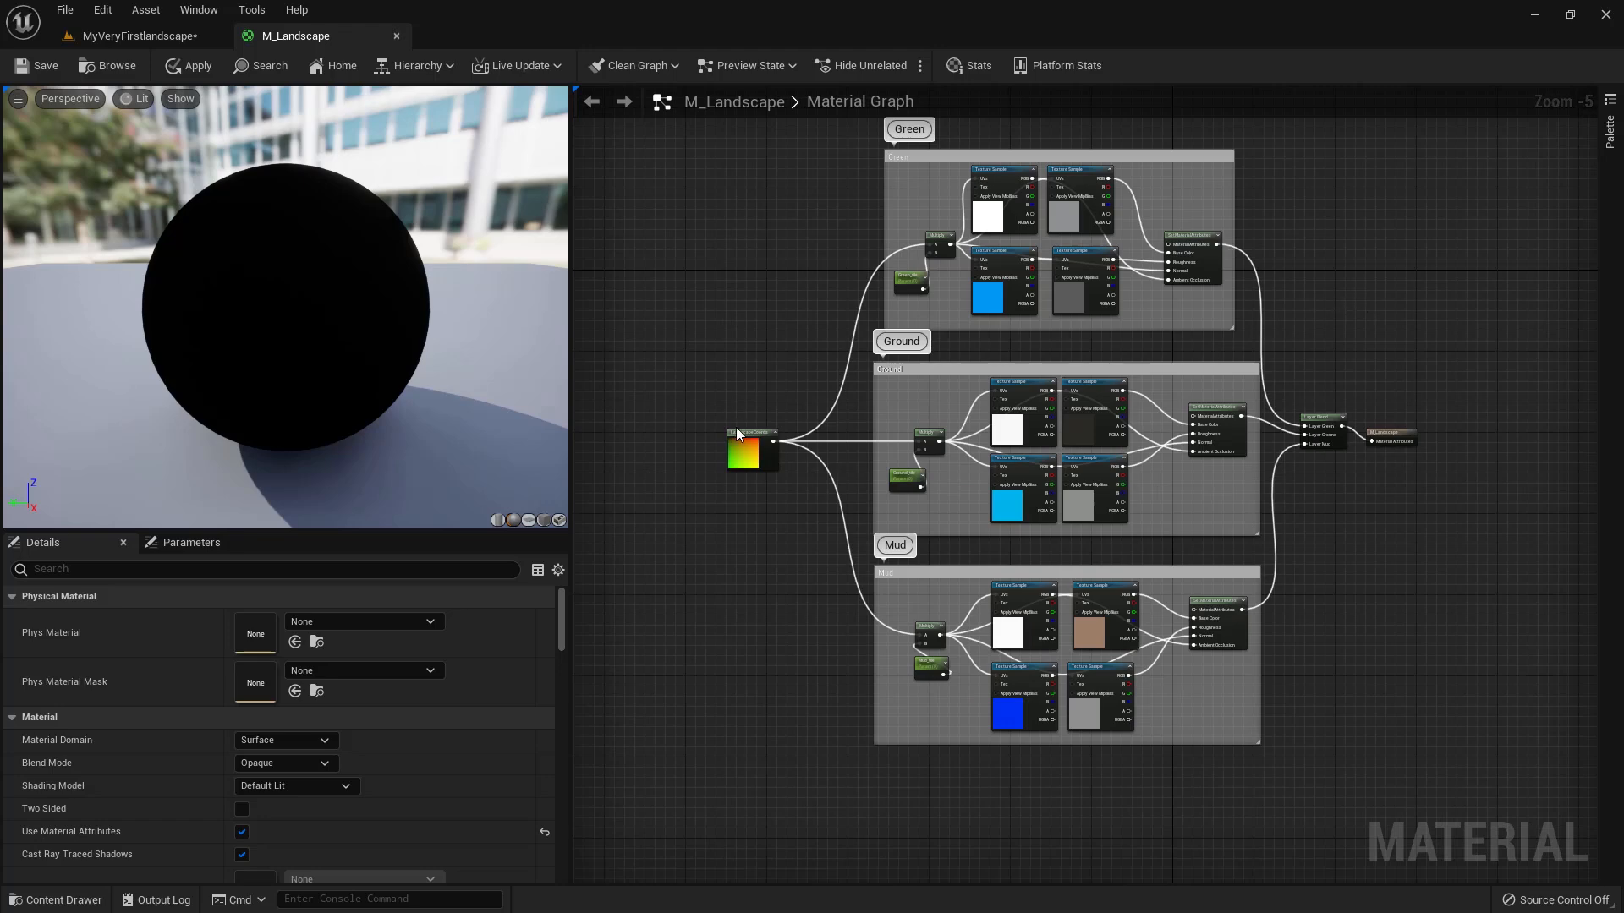
Step: Nudge the landscape coordinates node, the Ground SetMaterialAttributes node, the Layer Blend node and the M_Landscape output node into tidier positions in the graph
{"action": "left_click_drag", "start_coordinate": [756, 448], "coordinate": [756, 444]}
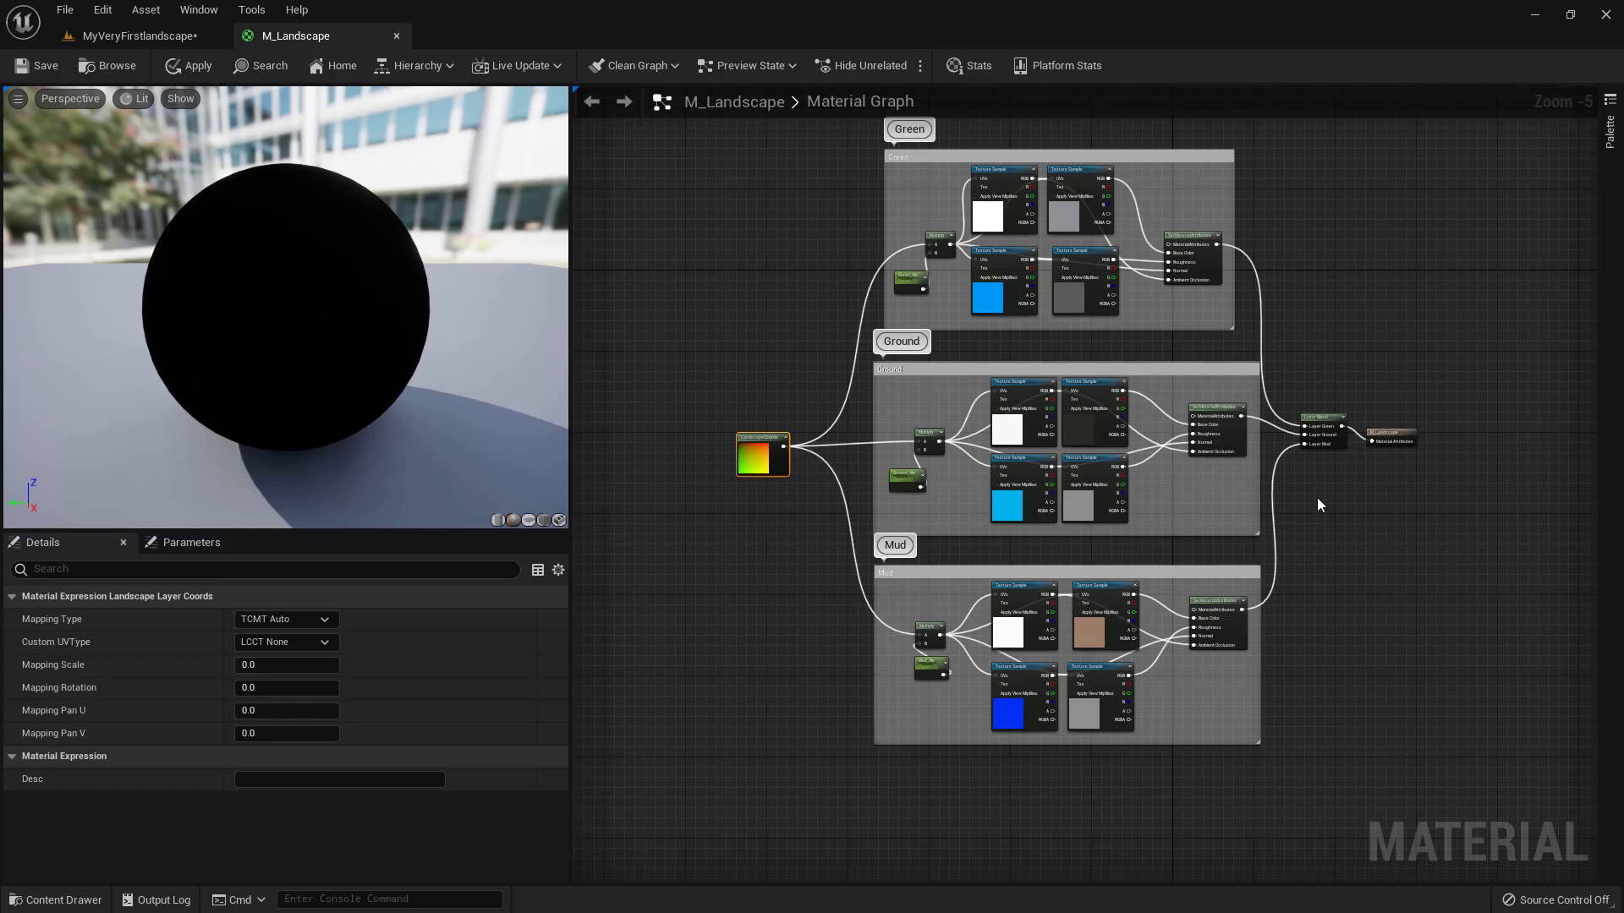
{"action": "scroll", "coordinate": [1317, 498], "scroll_direction": "up", "scroll_amount": 4}
{"action": "left_click_drag", "start_coordinate": [1076, 292], "coordinate": [1064, 329]}
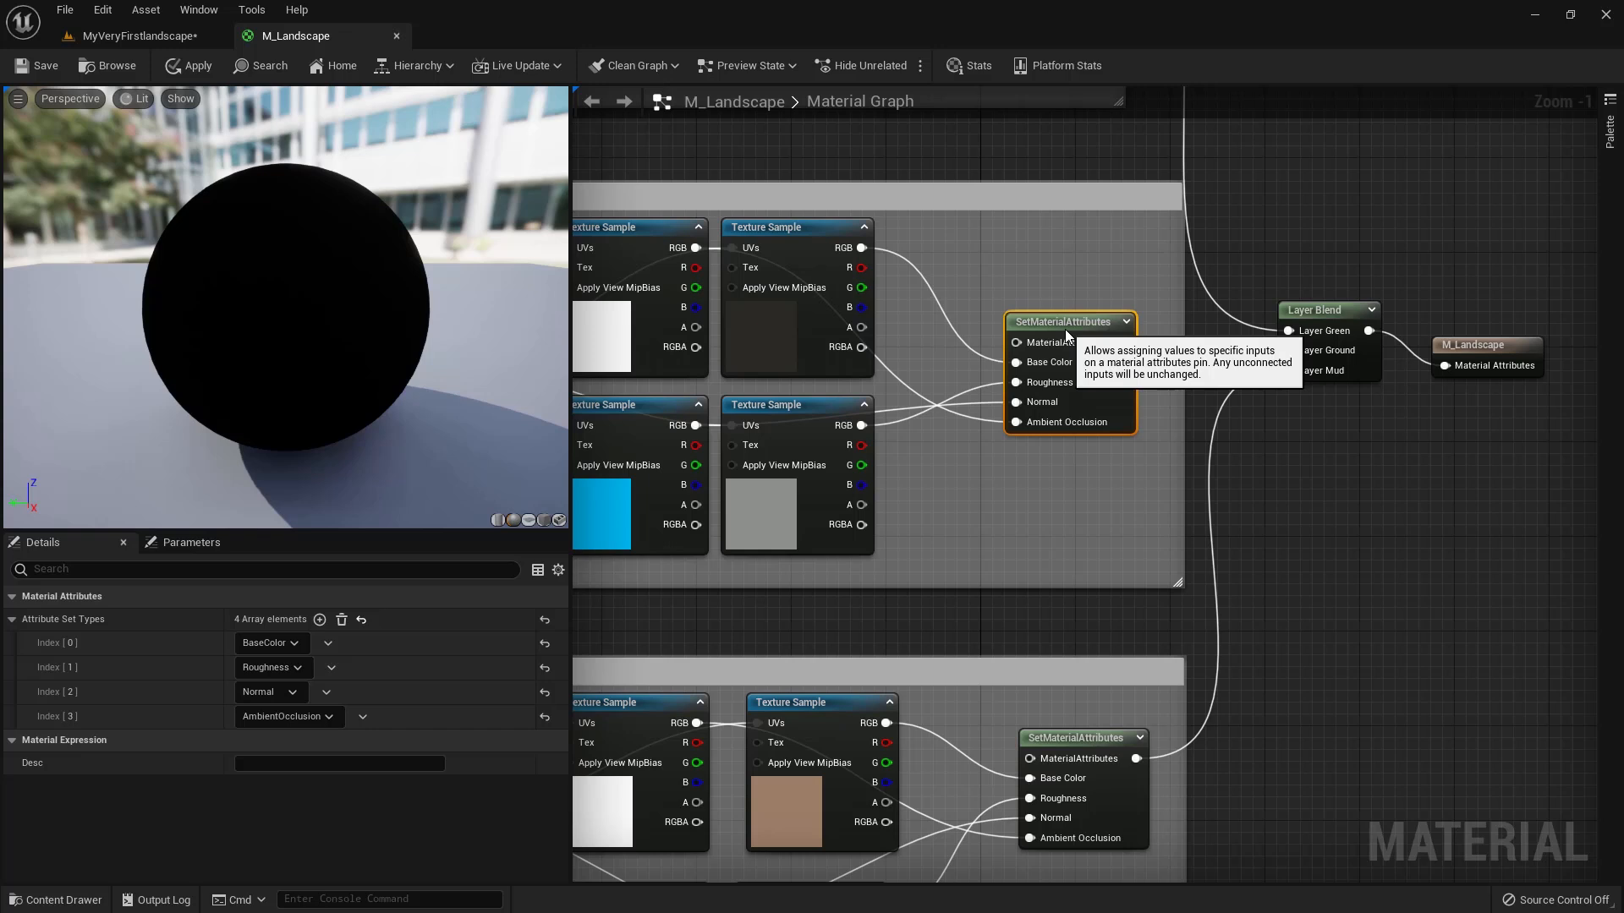
{"action": "mouse_move", "coordinate": [1333, 313]}
{"action": "left_mouse_down"}
{"action": "mouse_move", "coordinate": [1342, 327]}
{"action": "mouse_move", "coordinate": [1324, 328]}
{"action": "left_mouse_up"}
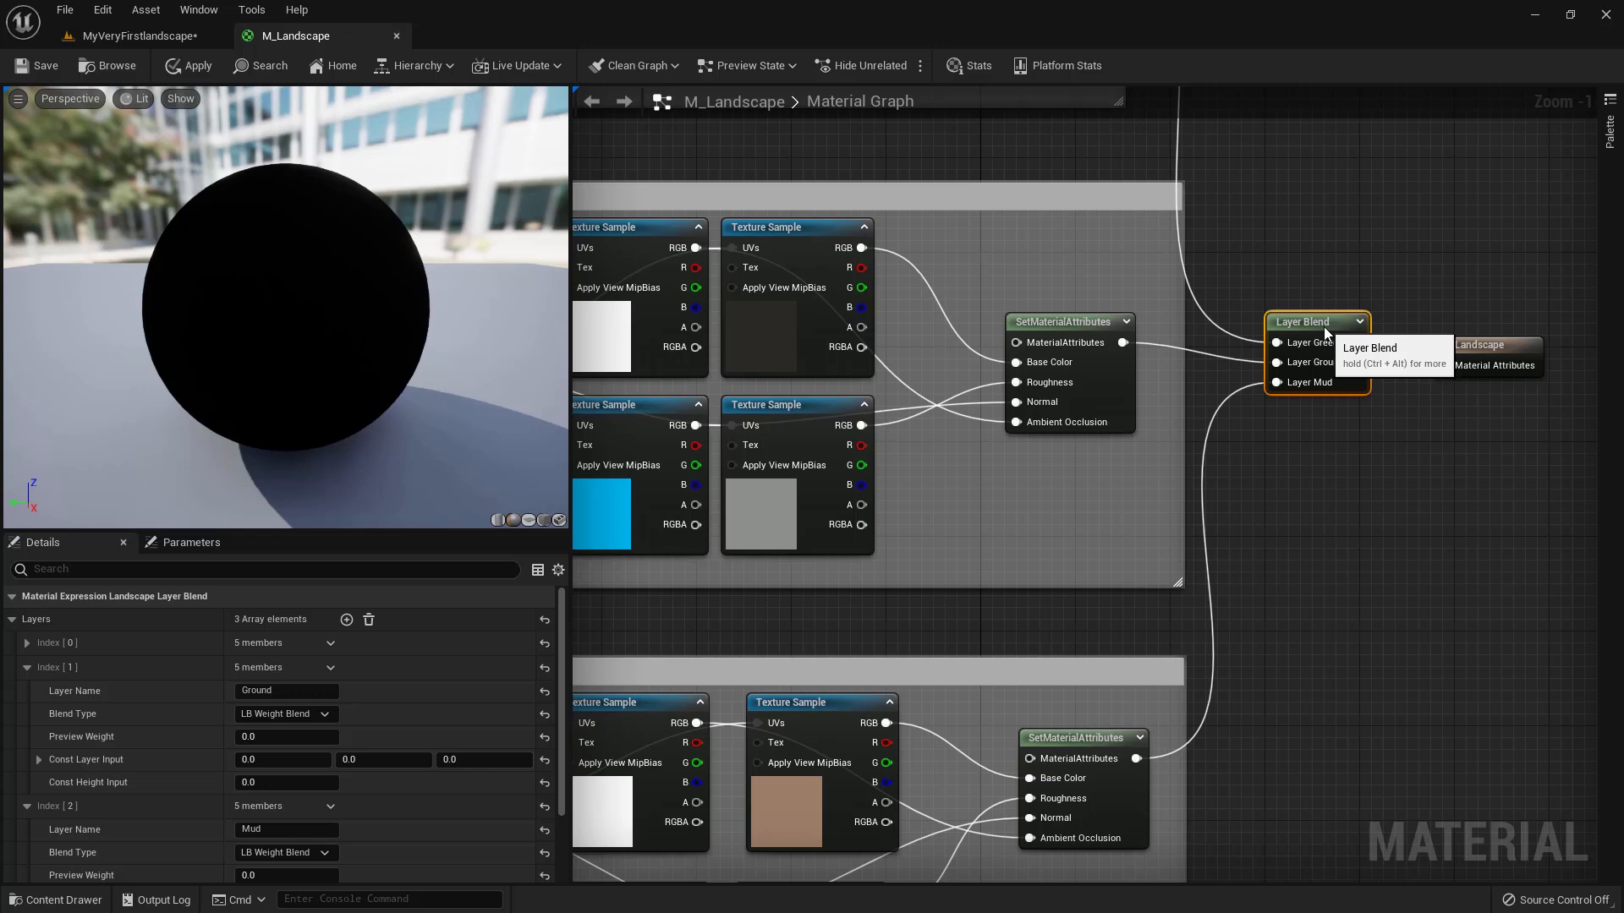
{"action": "left_click", "coordinate": [1469, 346]}
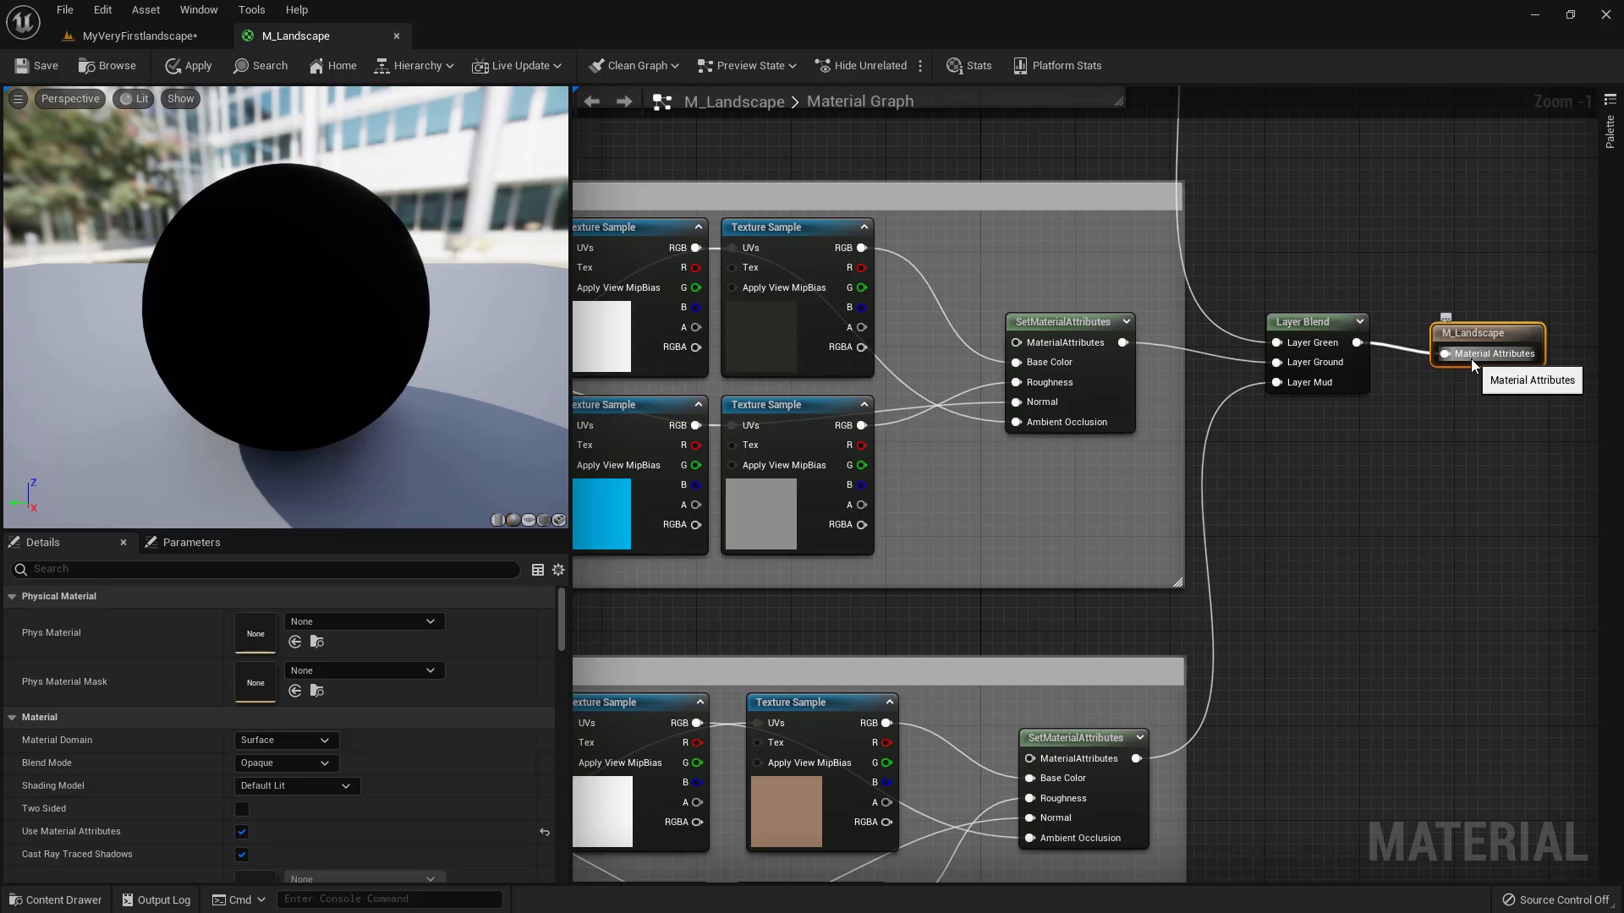
{"action": "scroll", "coordinate": [1438, 399], "scroll_direction": "down", "scroll_amount": 3}
{"action": "key", "text": "Home"}
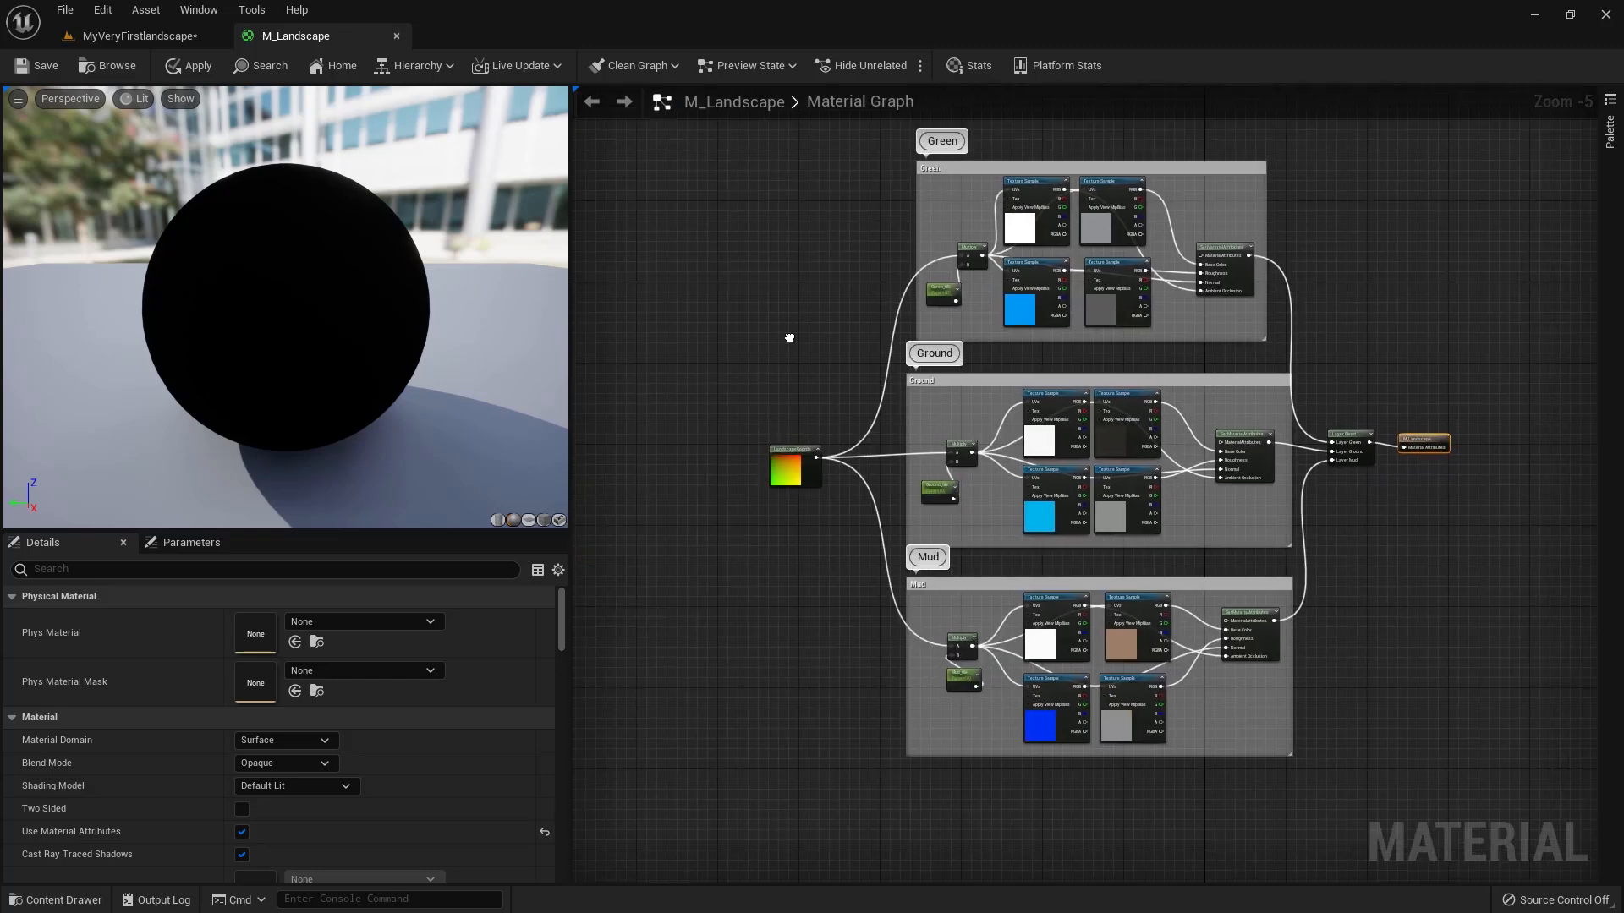
{"action": "scroll", "coordinate": [729, 403], "scroll_direction": "up", "scroll_amount": 1}
{"action": "scroll", "coordinate": [729, 400], "scroll_direction": "down", "scroll_amount": 1}
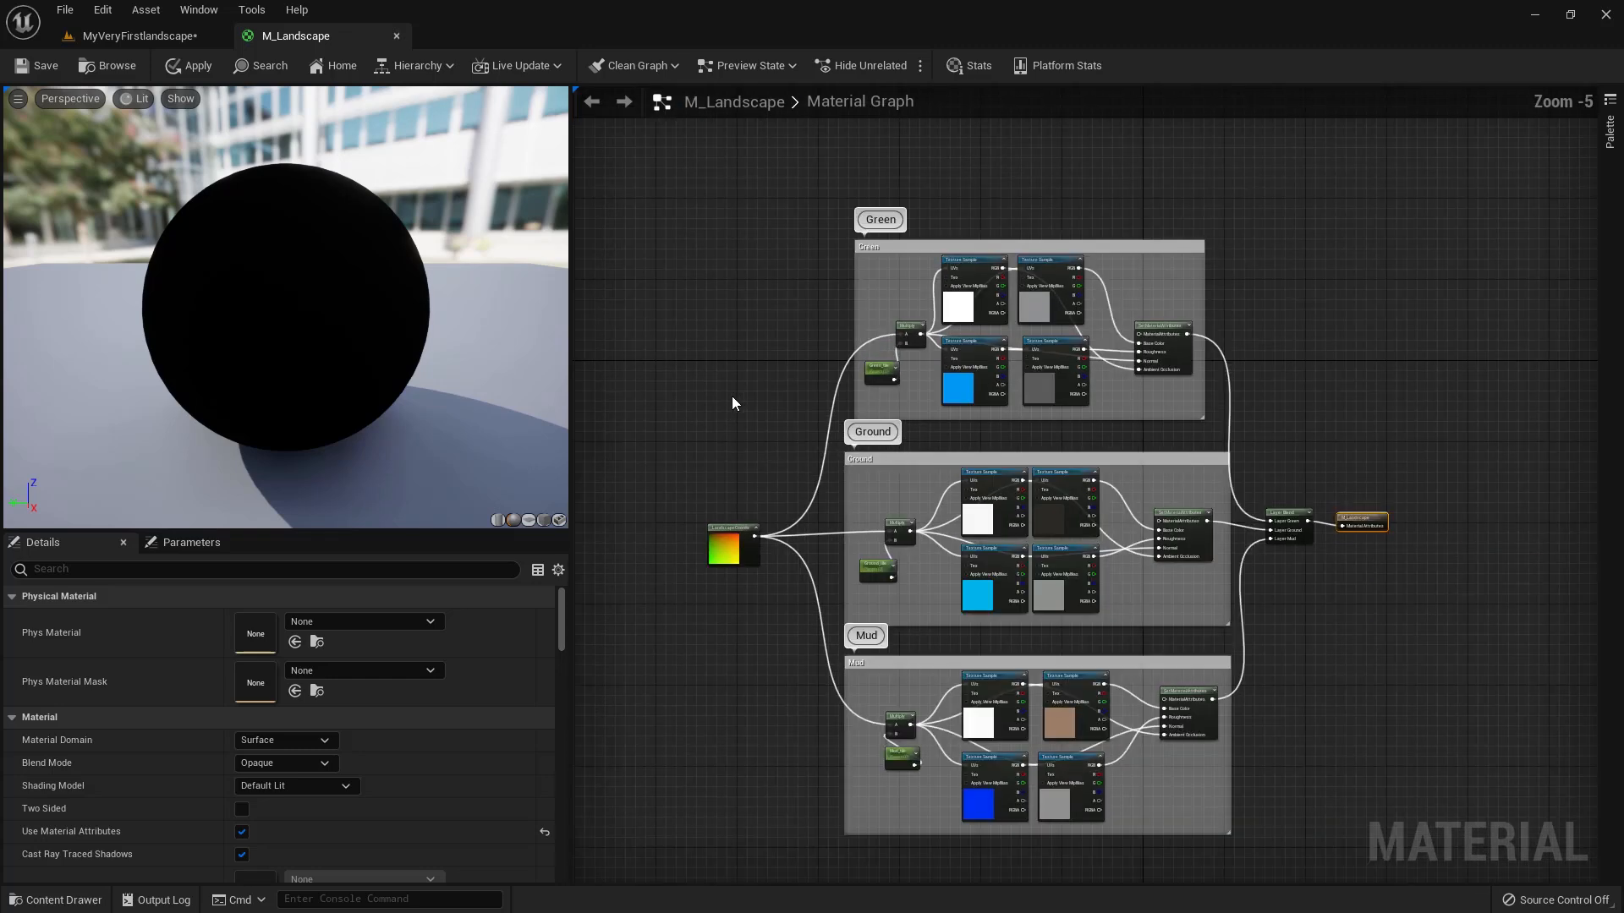
{"action": "right_click_drag", "start_coordinate": [727, 398], "coordinate": [733, 362]}
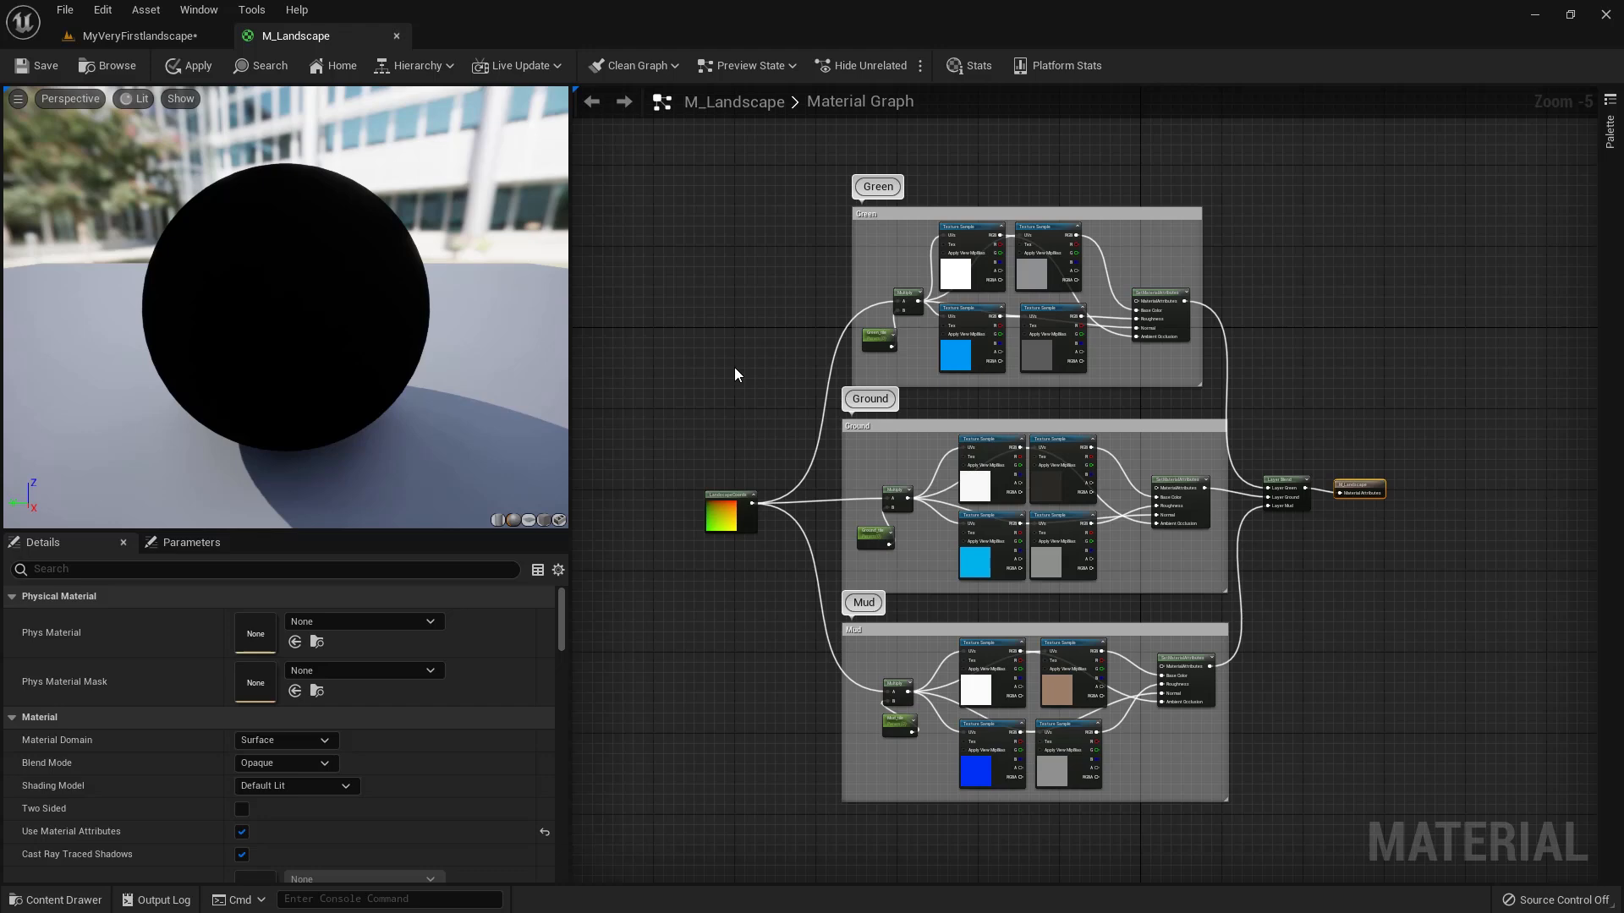
Step: Return to the MyVeryFirstlandscape level and switch from Landscape mode to Select mode
{"action": "left_click", "coordinate": [137, 36]}
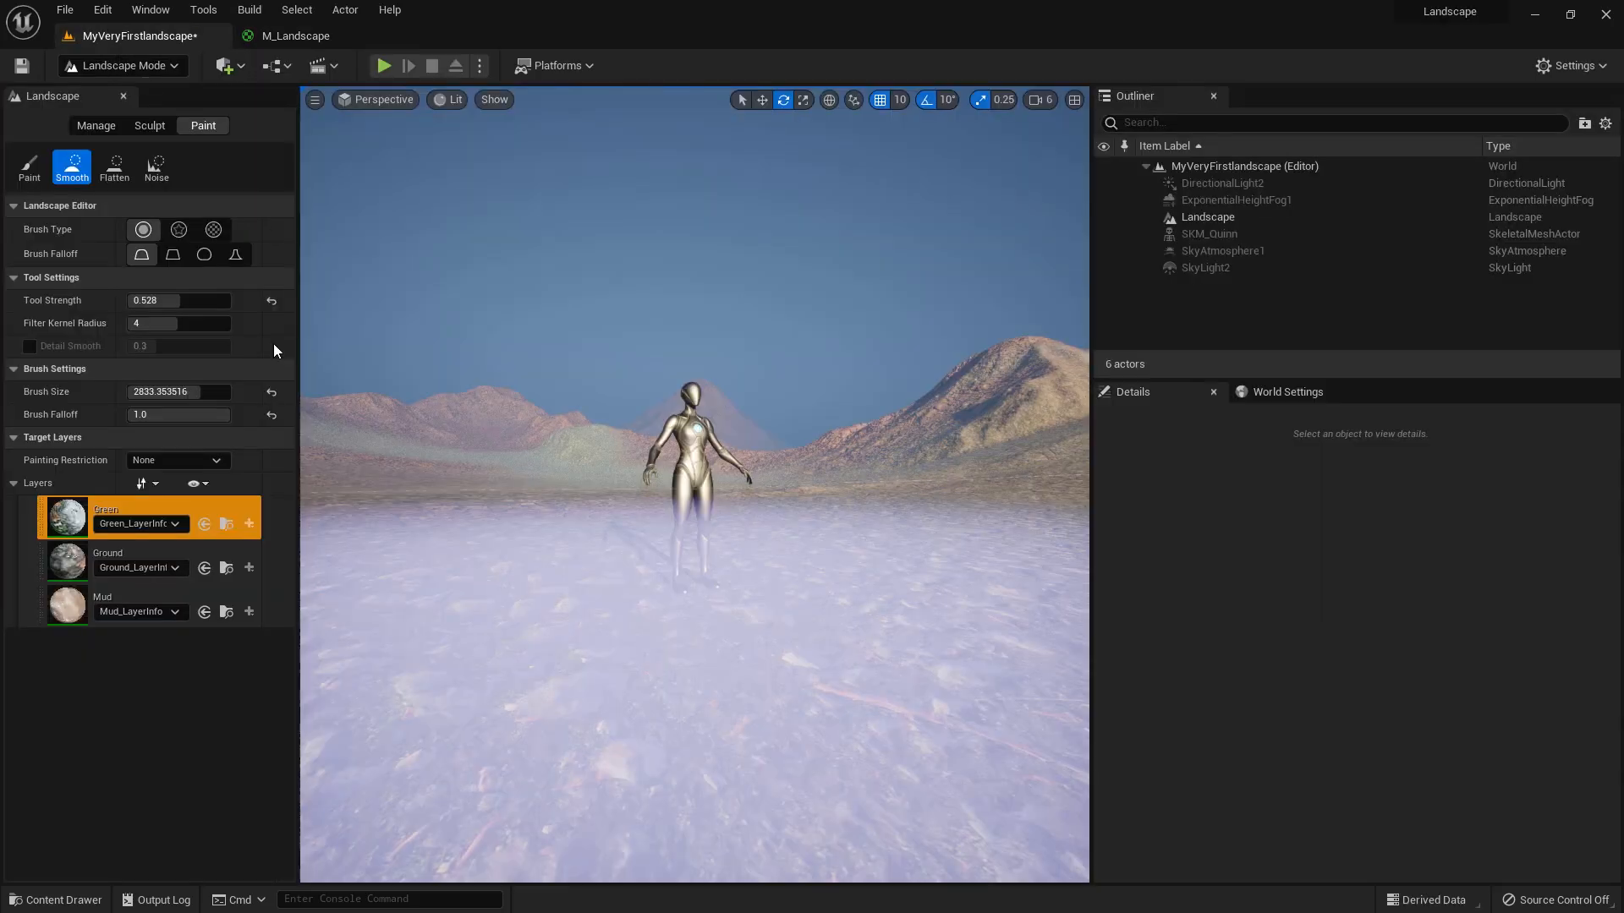
{"action": "left_click", "coordinate": [115, 67]}
{"action": "left_click", "coordinate": [110, 90]}
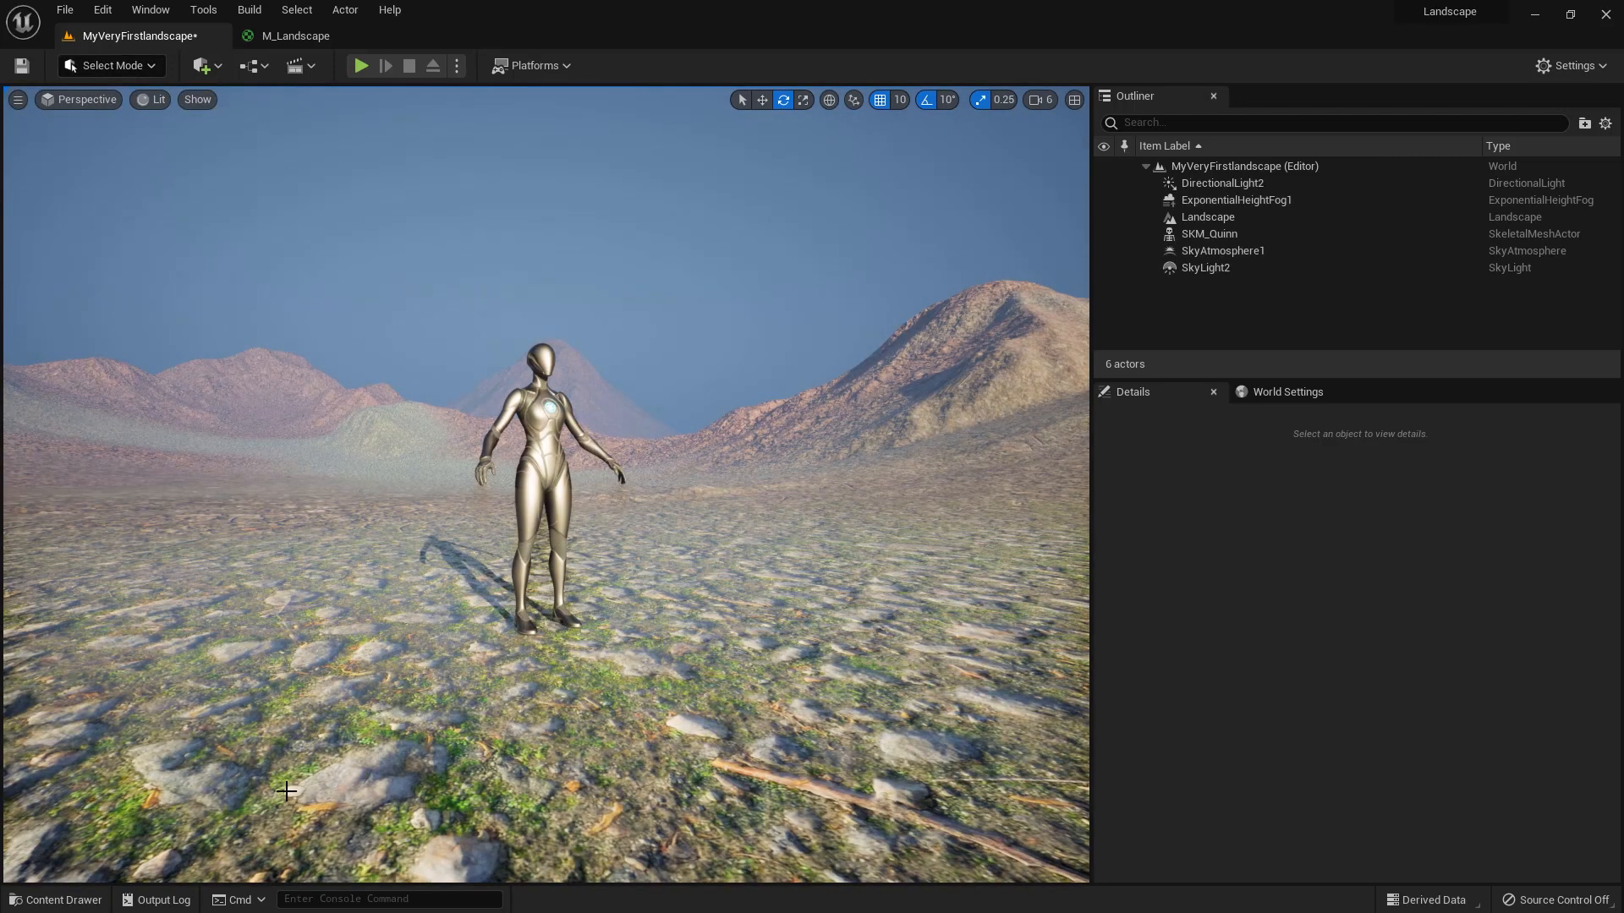